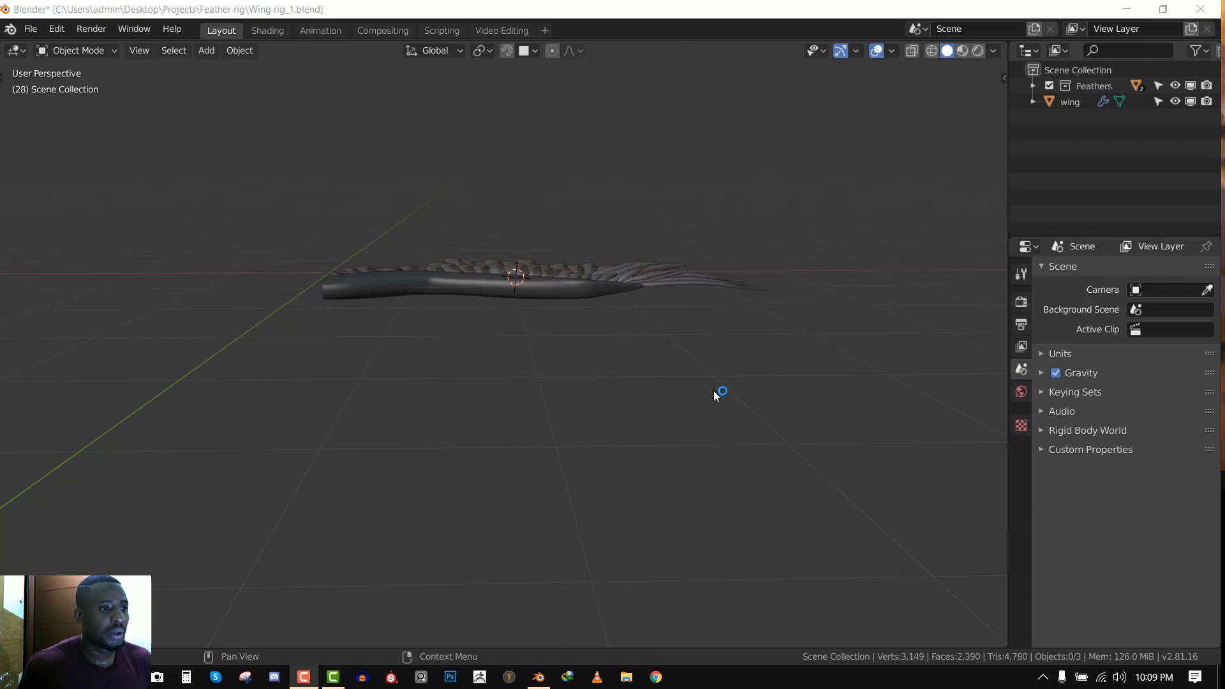
Examine the feathered wing model from several angles and from above
middle_drag(719, 394, 488, 348)
scroll(539, 385, up, 3)
scroll(551, 386, down, 3)
scroll(504, 442, up, 3)
scroll(618, 344, down, 3)
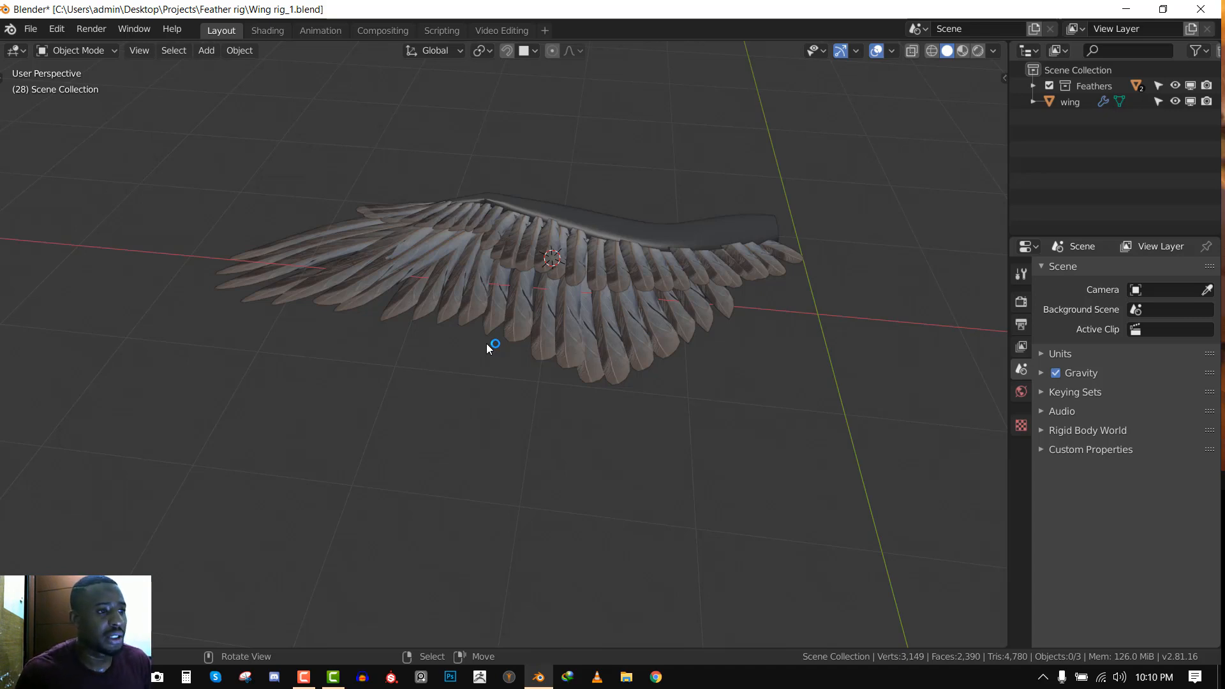
middle_drag(612, 263, 426, 257)
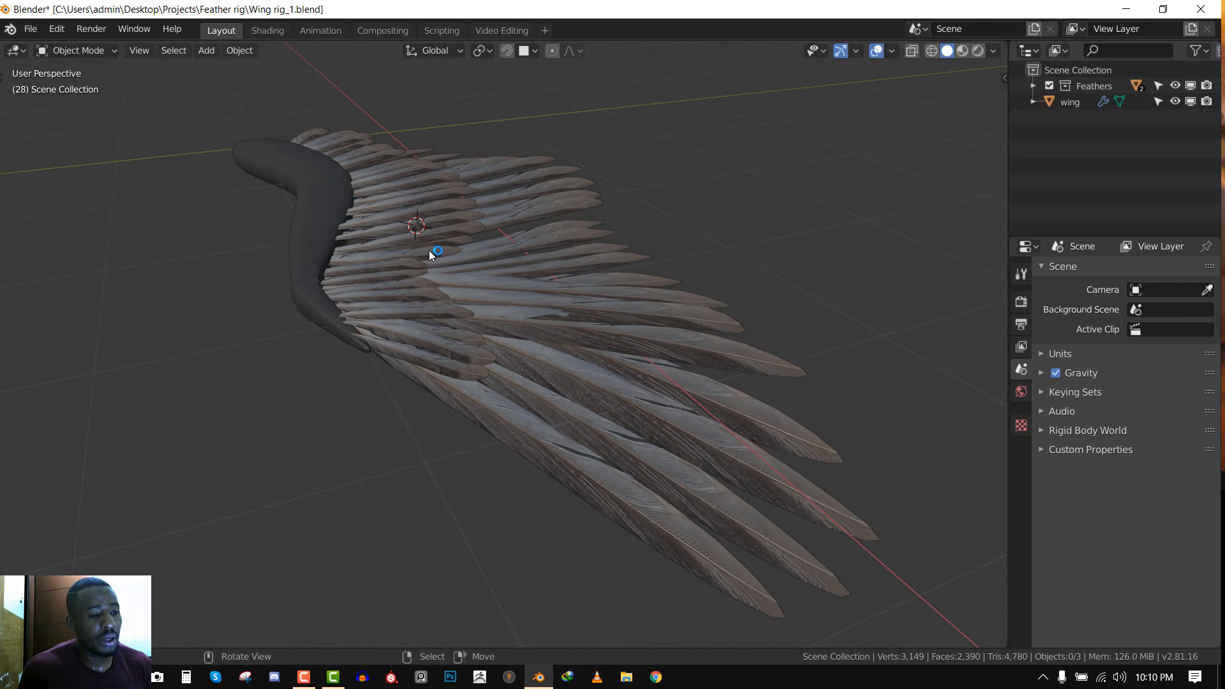
middle_drag(431, 249, 222, 421)
scroll(647, 367, down, 2)
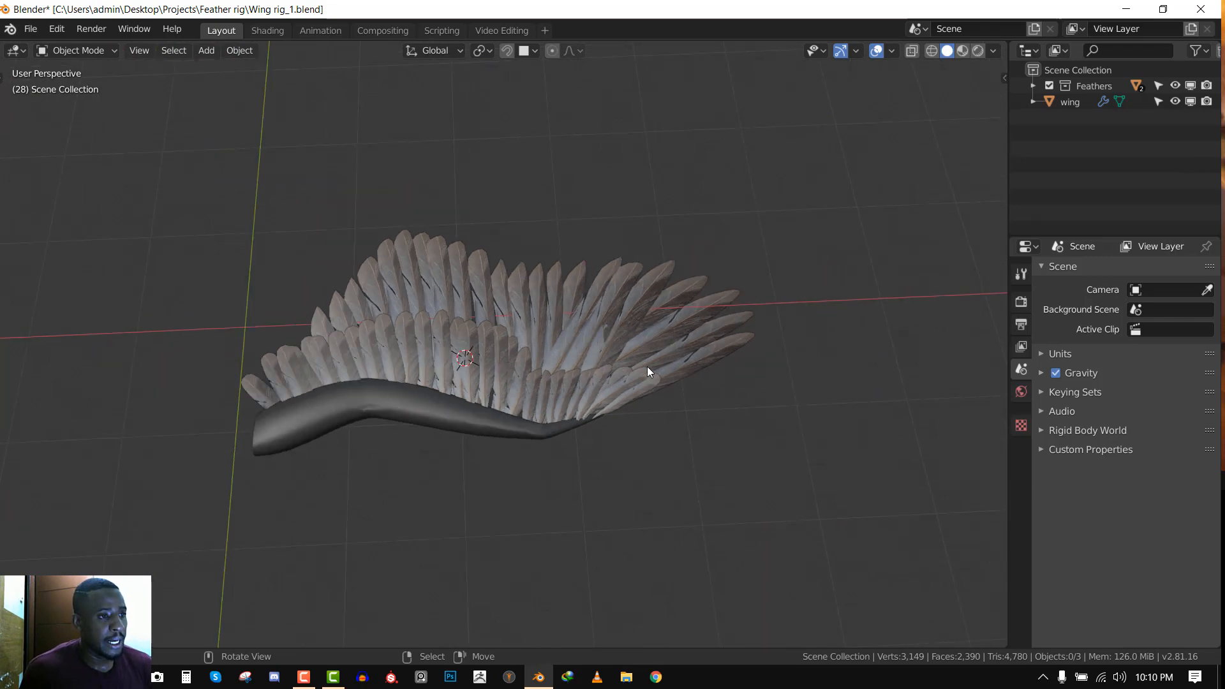
key(KP_7)
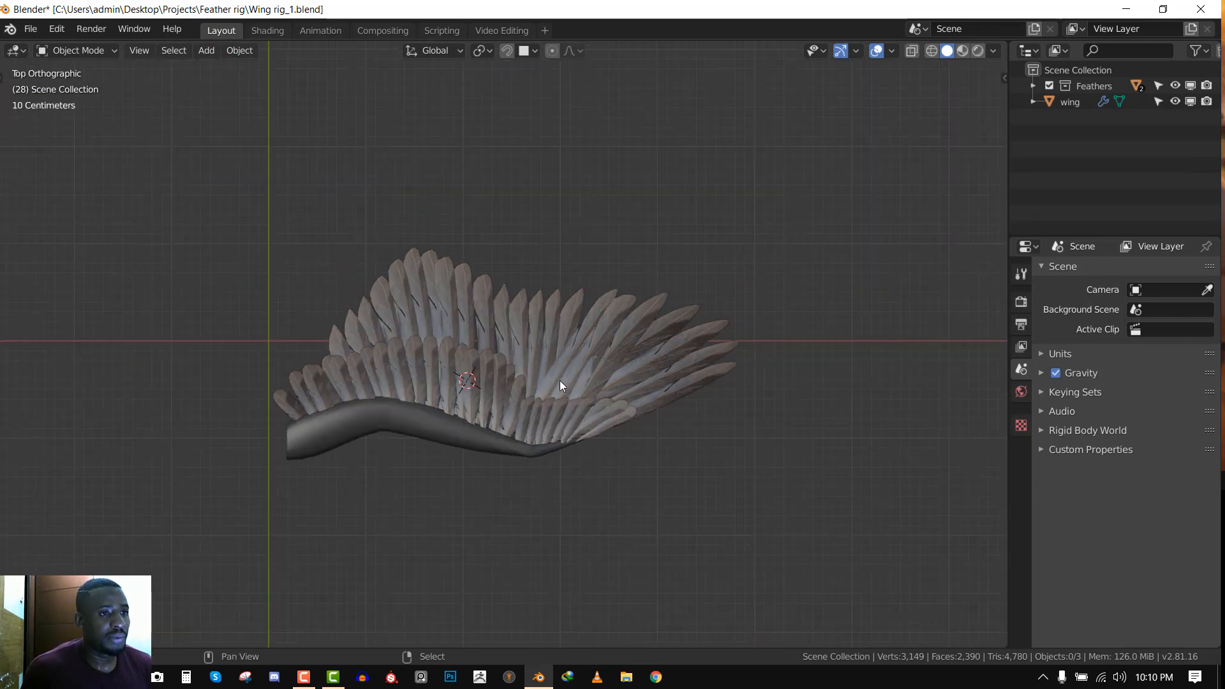
Set the viewport shading color to Material
scroll(681, 246, up, 1)
click(997, 45)
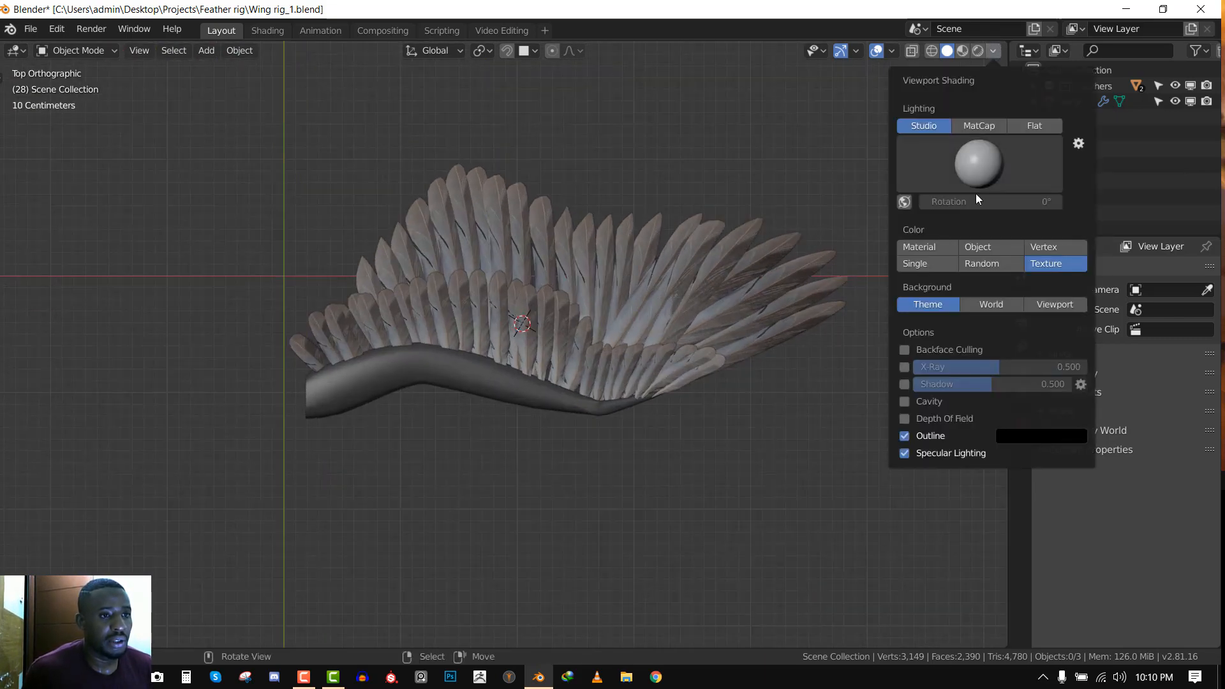
click(917, 264)
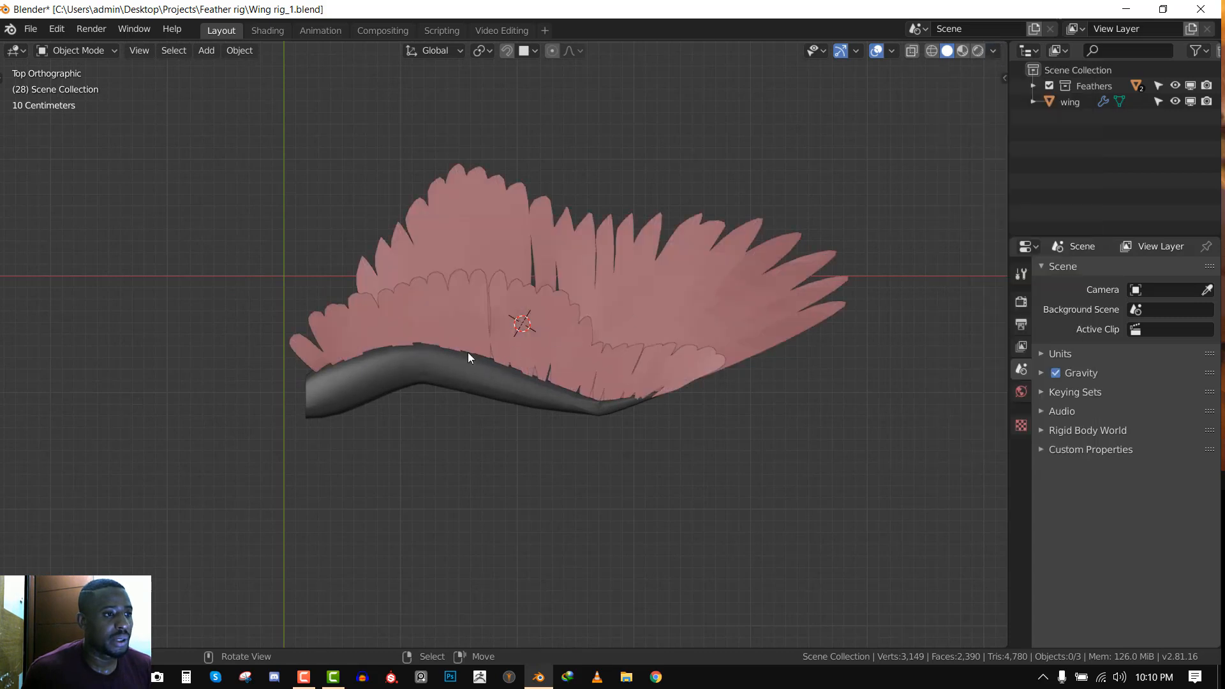
Hide the Meduim feather object in viewports, leaving the rest of the Feathers collection shown
middle_drag(470, 356, 485, 290)
click(572, 305)
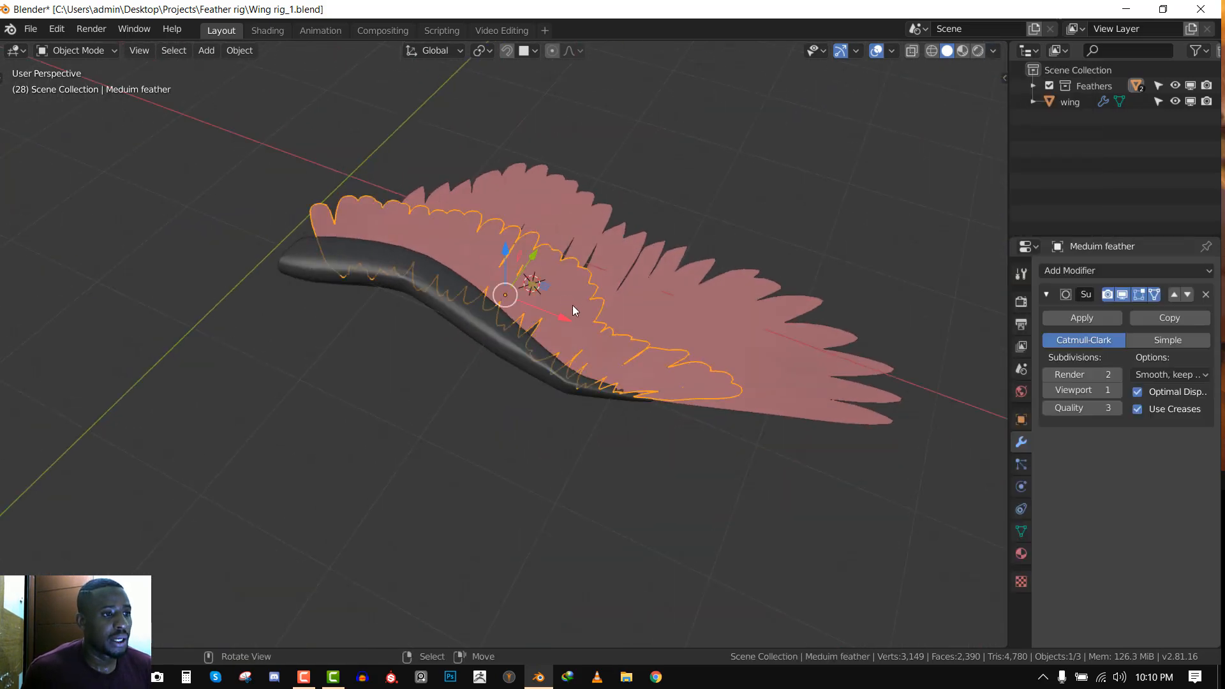
key(KP_7)
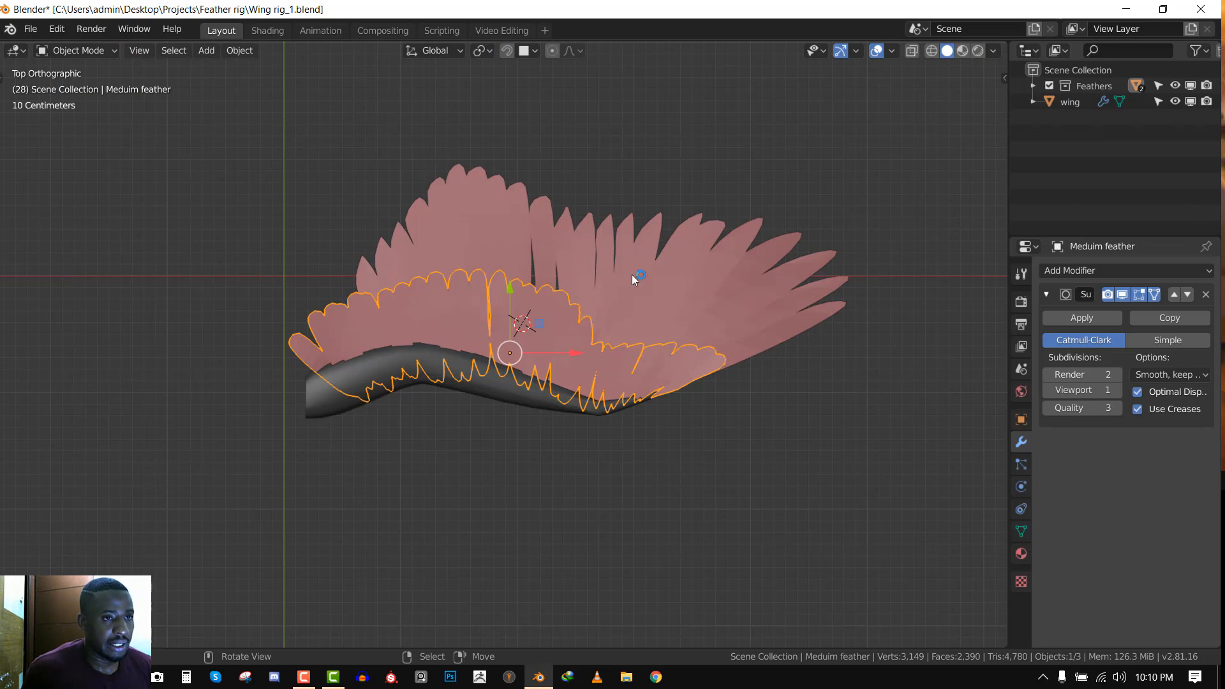
click(1042, 88)
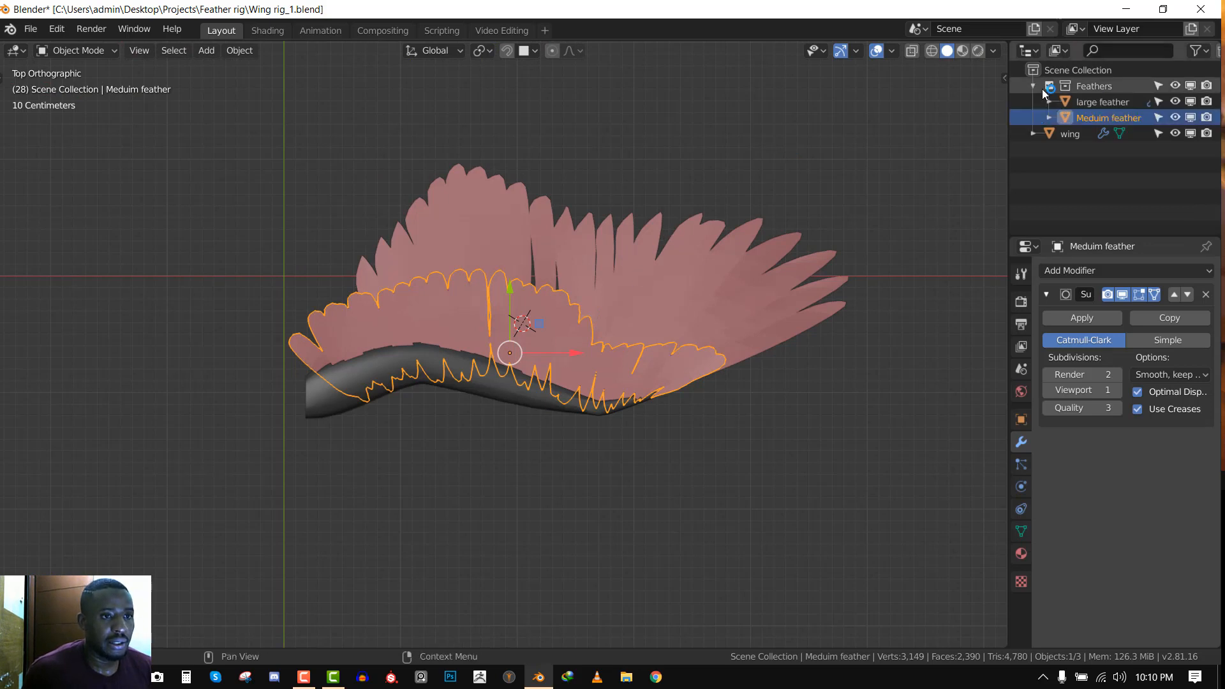
click(1188, 116)
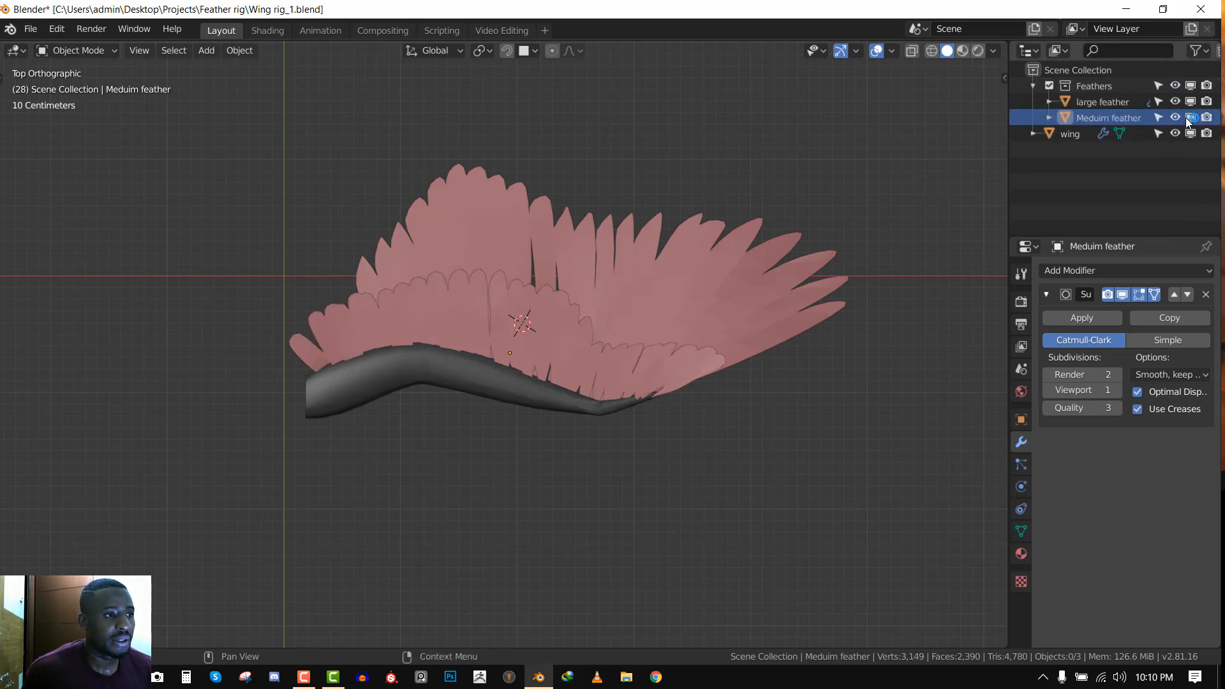
Turn on the wireframe overlay for the large feathers and wing, and clear the selection
scroll(488, 269, up, 4)
click(418, 240)
scroll(629, 176, down, 2)
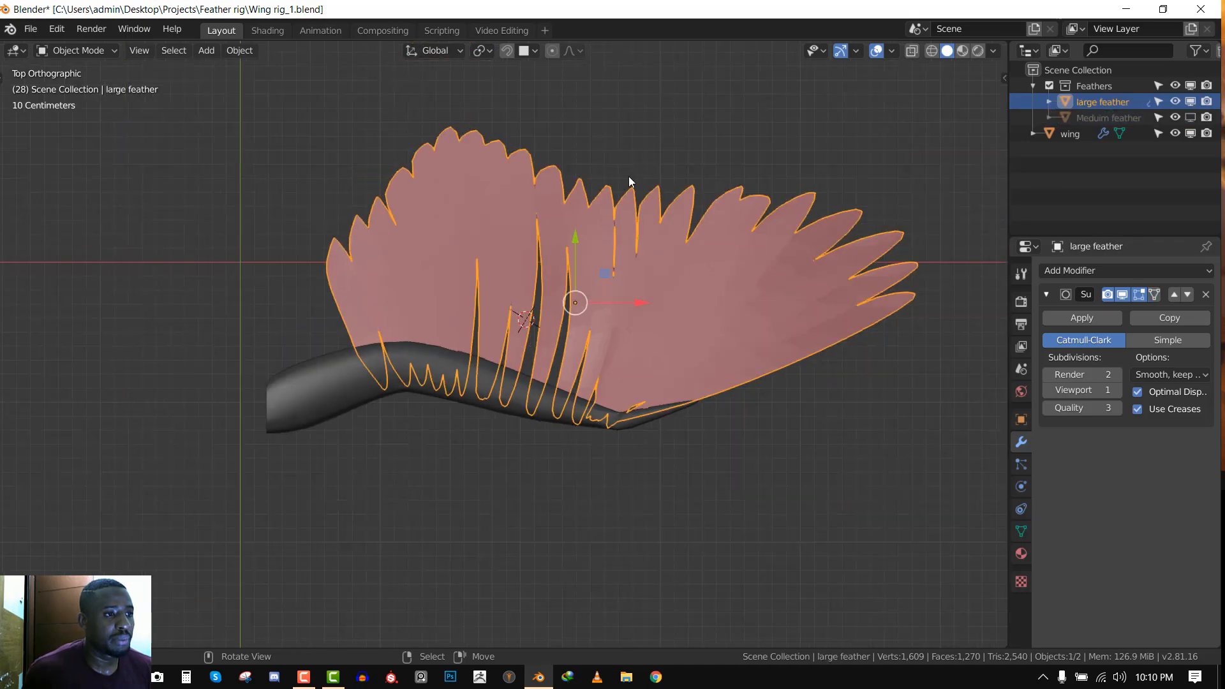
key(q)
click(594, 194)
middle_drag(535, 243, 733, 291)
right_click(238, 269)
scroll(255, 272, down, 3)
key(a)
key(a)
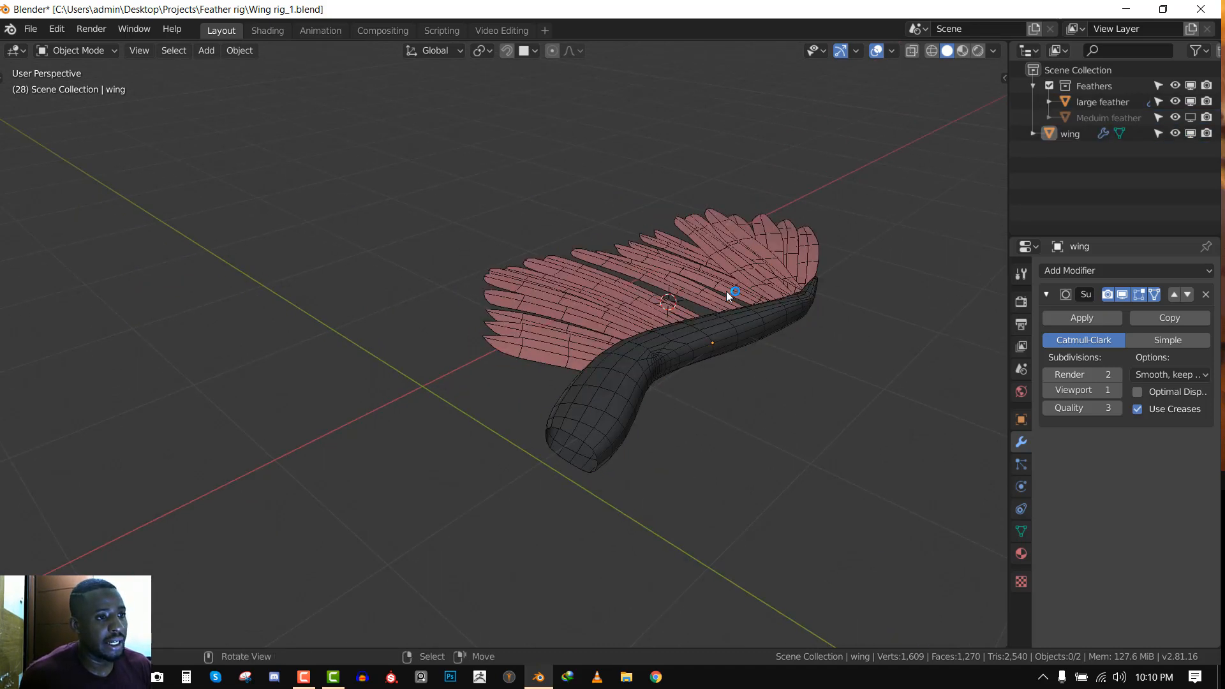
Select the large feather and wing objects and set their origins to their geometry
key(a)
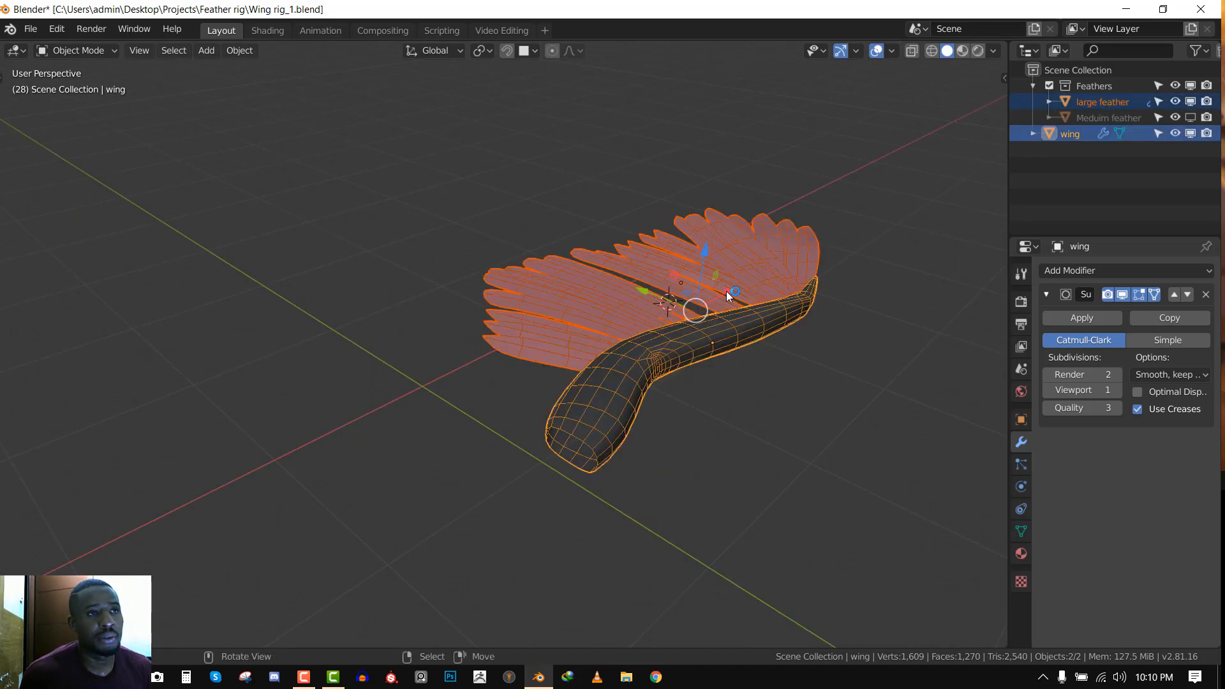
middle_drag(735, 301, 358, 139)
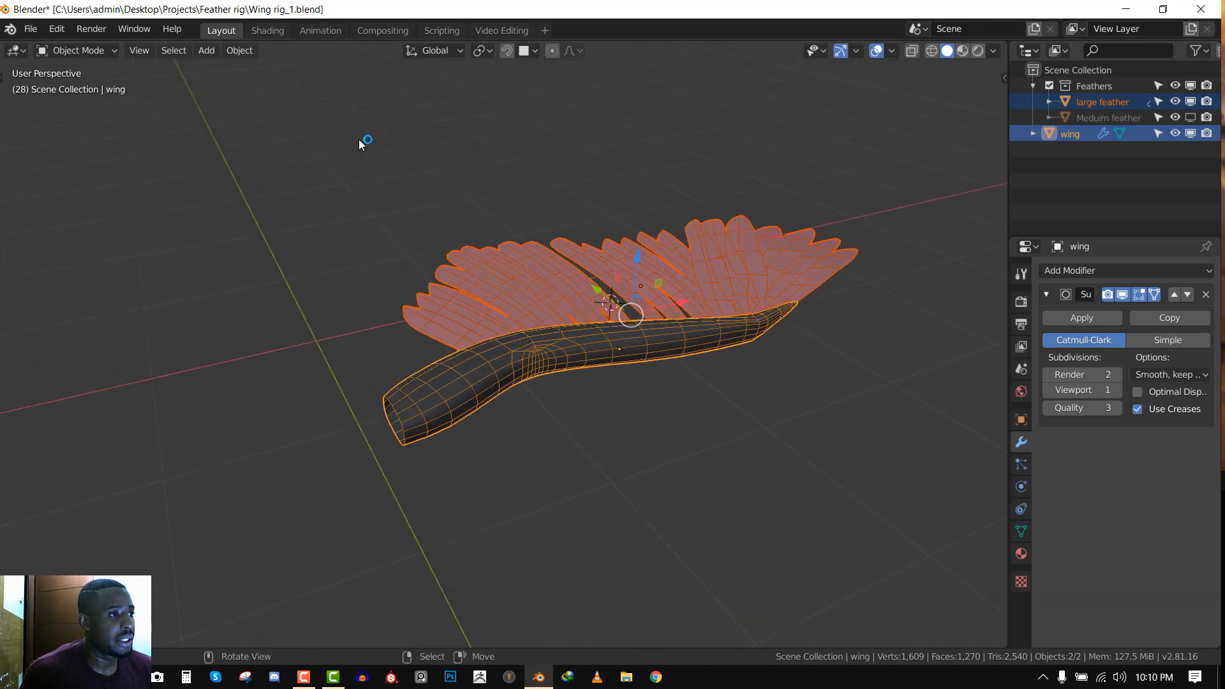
click(240, 51)
mouse_move(274, 85)
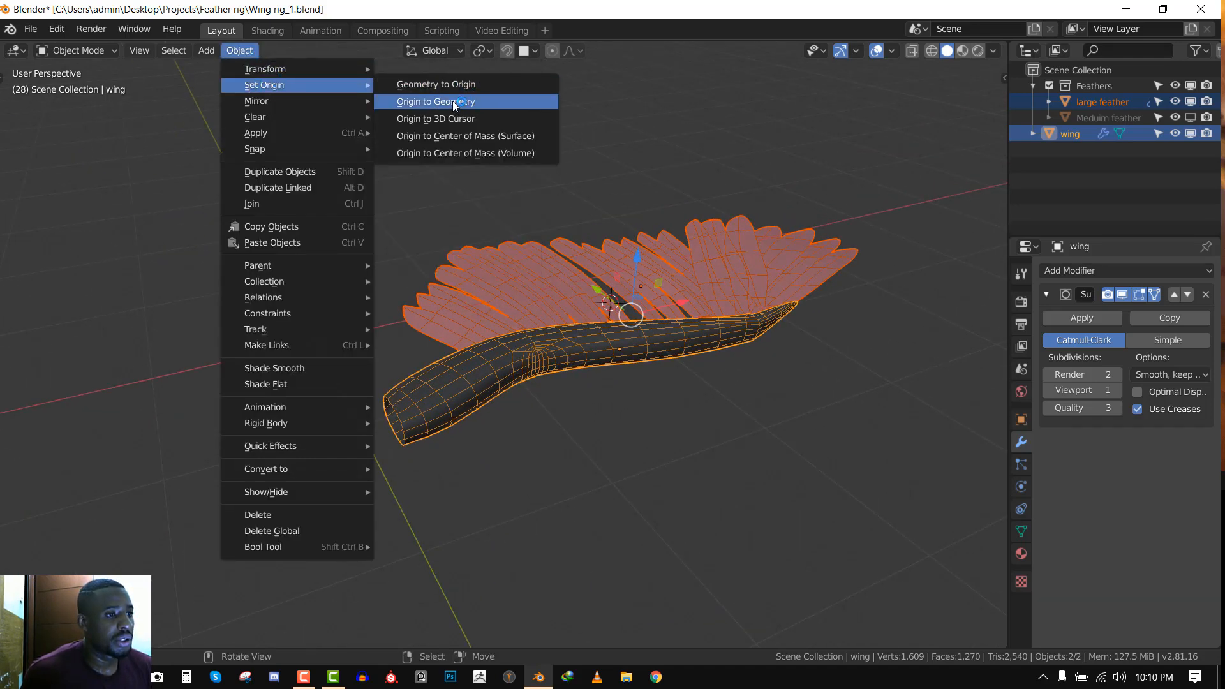
click(453, 101)
Apply rotation and scale to the large feather and wing objects, and deselect everything
click(249, 51)
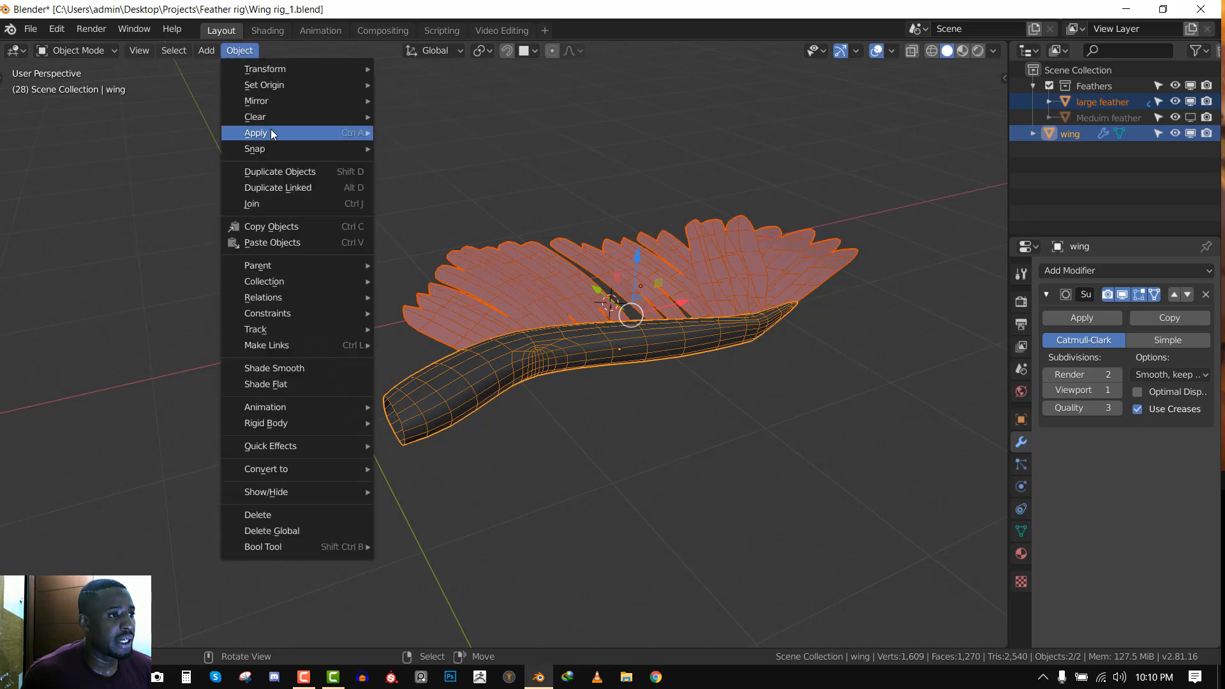
mouse_move(270, 131)
click(431, 195)
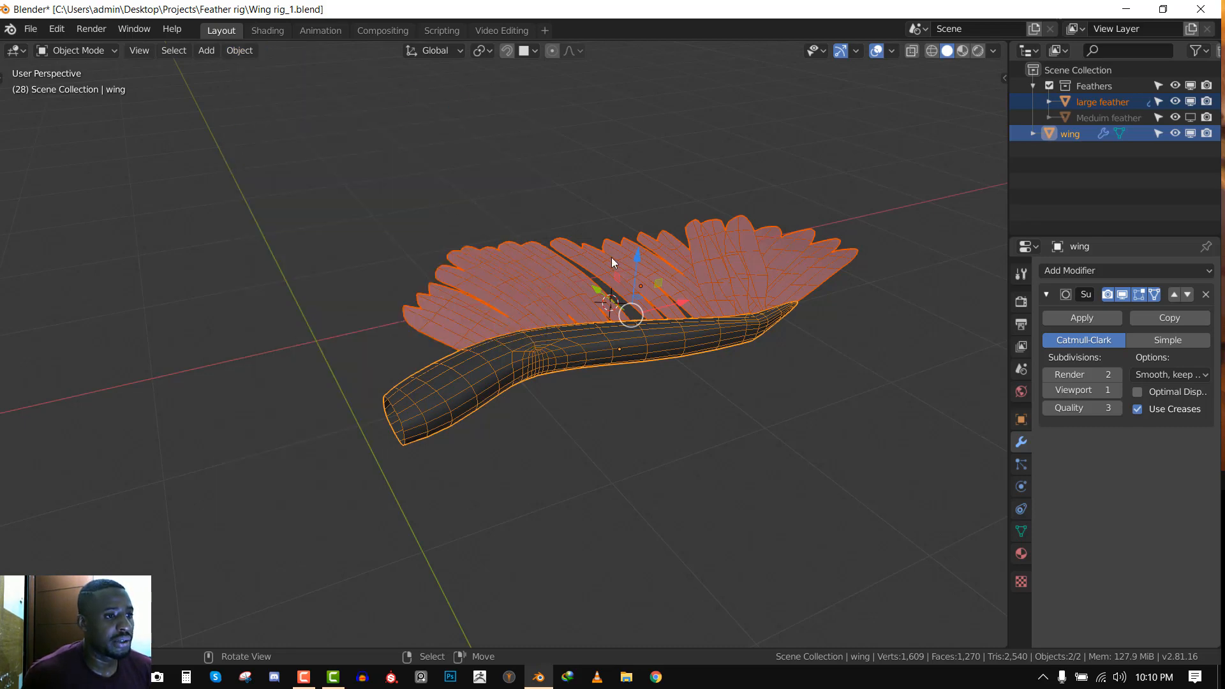
key(alt+a)
middle_drag(612, 258, 729, 273)
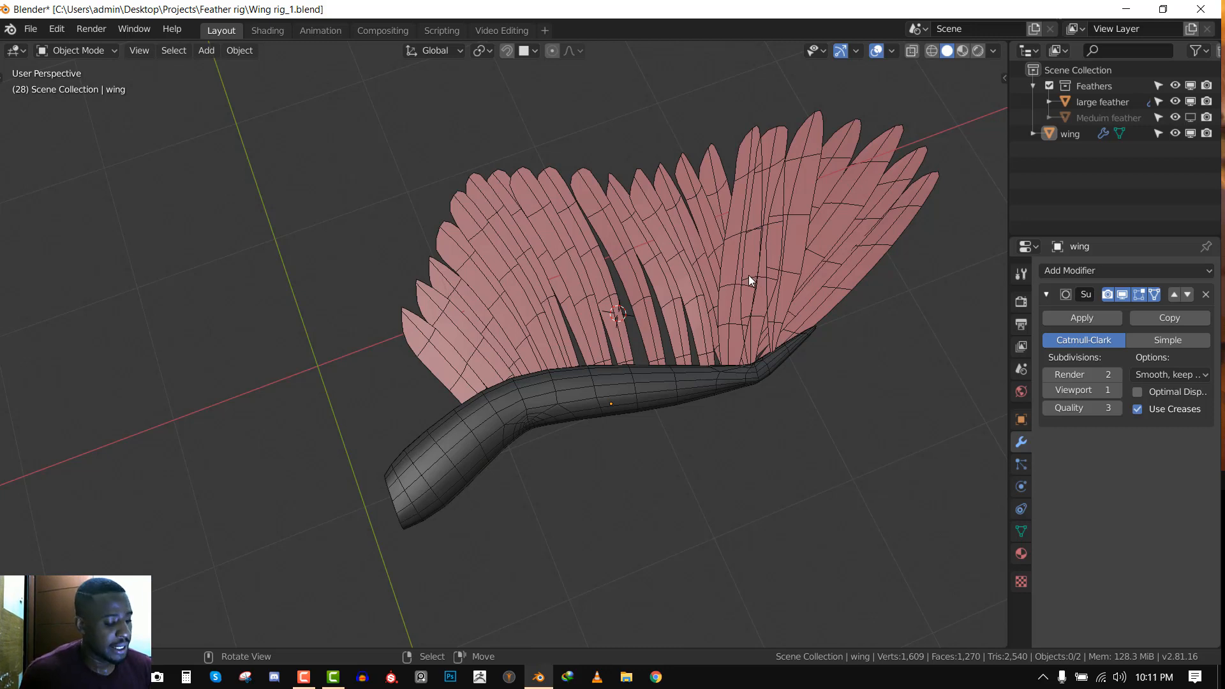
Enter Edit Mode on the wing and select the open edge loop at its thick root end
key(KP_7)
middle_drag(531, 330, 530, 278)
click(620, 292)
key(Tab)
click(149, 51)
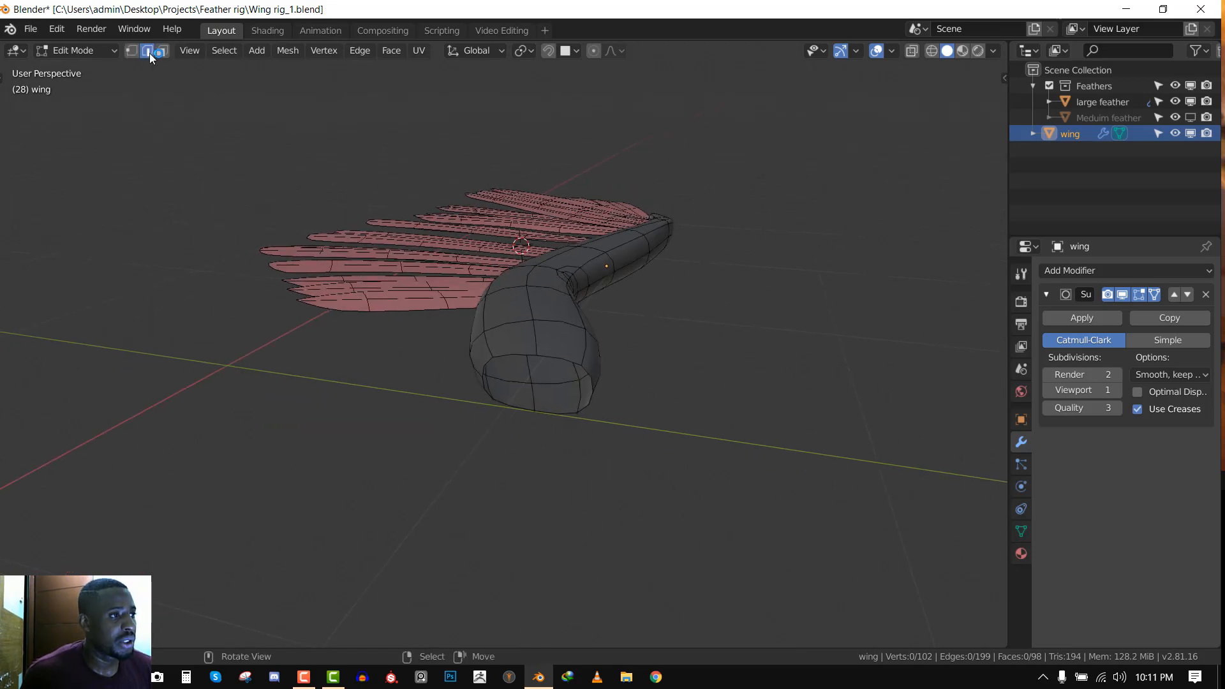
middle_drag(290, 186, 205, 251)
alt+click(276, 390)
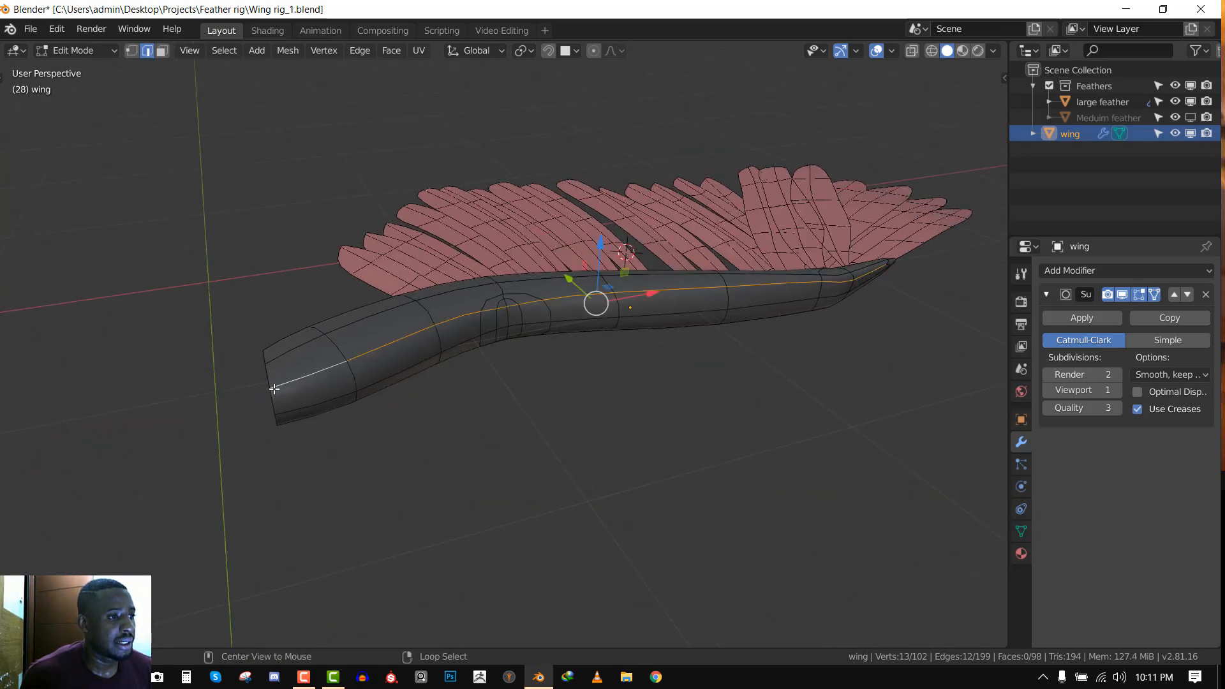
alt+click(262, 379)
Snap the 3D cursor to the selected root edge loop and return to Object Mode
middle_drag(262, 379, 292, 134)
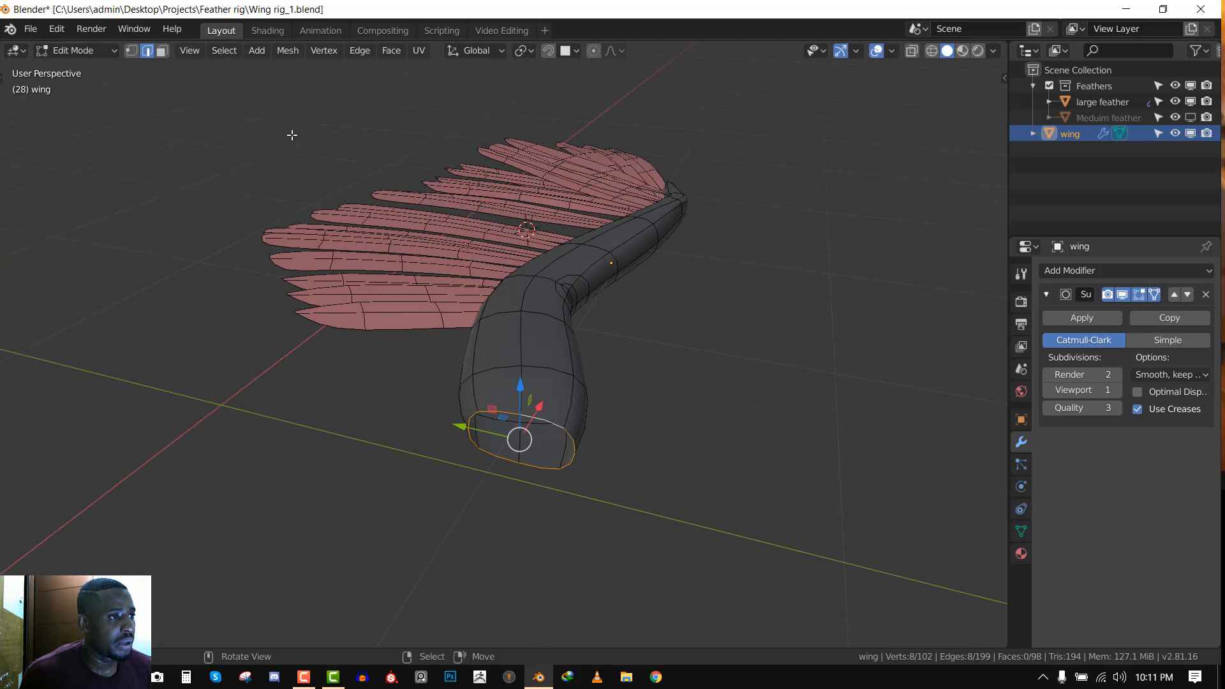
key(shift+s)
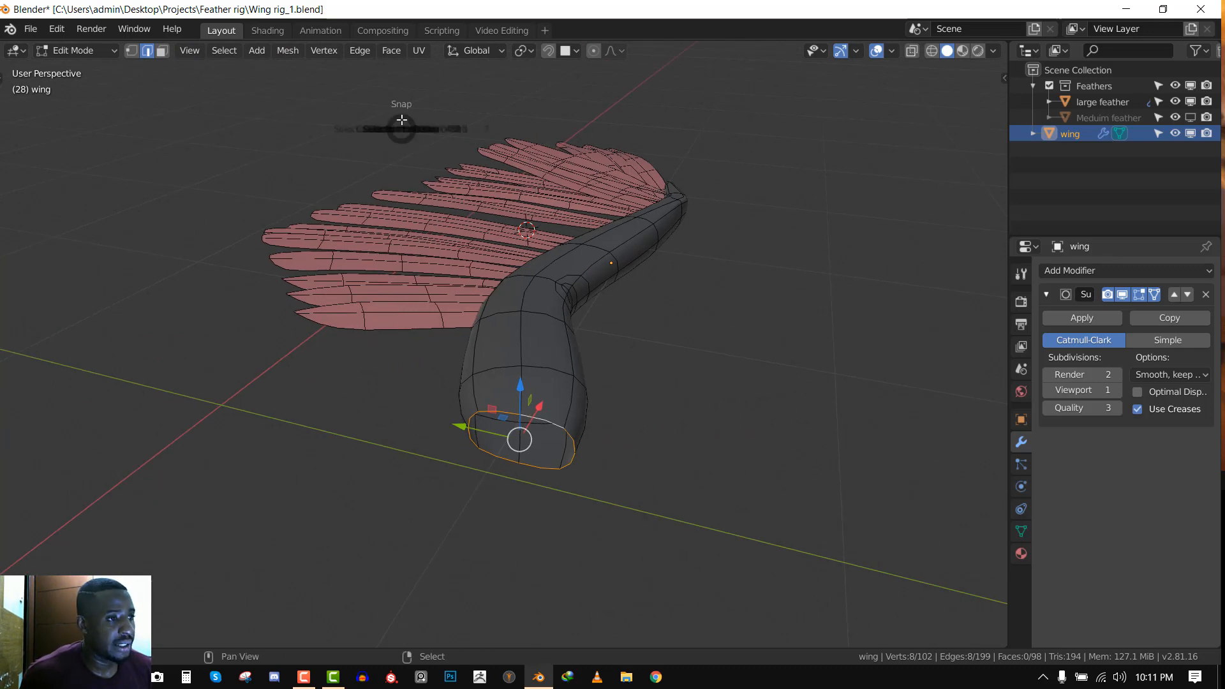
click(396, 219)
middle_drag(543, 289, 541, 314)
scroll(350, 361, up, 2)
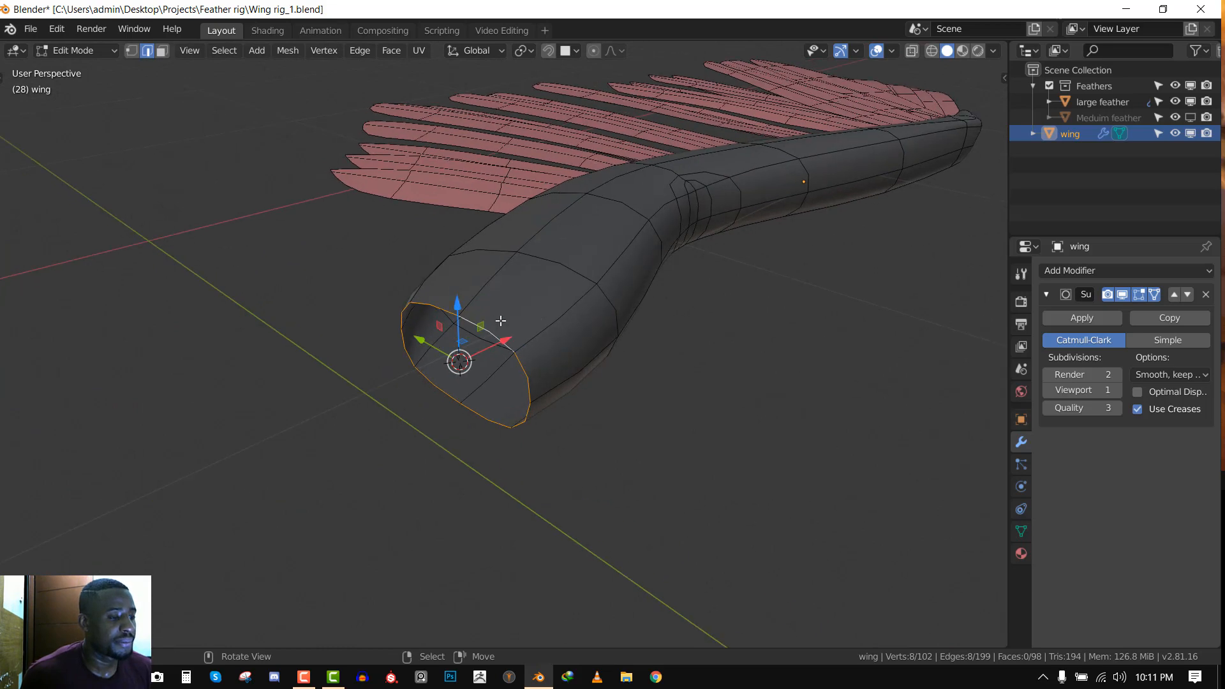
key(Tab)
Add a single-bone armature at the 3D cursor on the wing's root
scroll(583, 247, down, 4)
middle_drag(583, 247, 547, 267)
scroll(547, 266, up, 1)
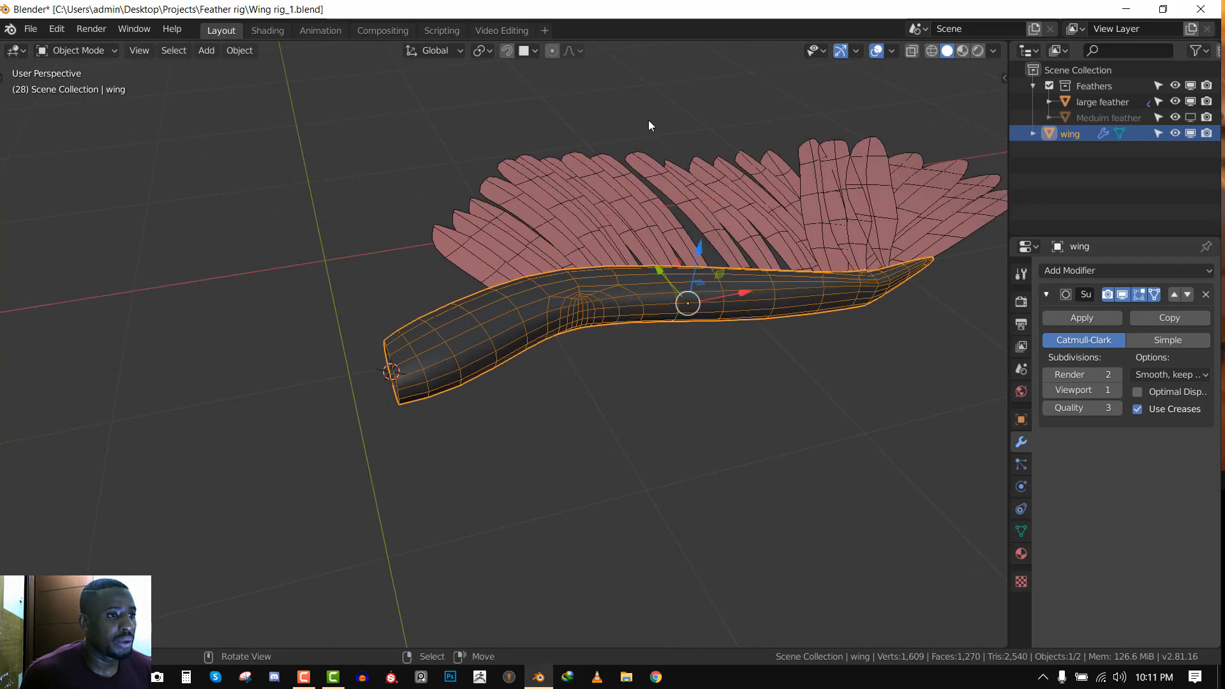
key(shift+a)
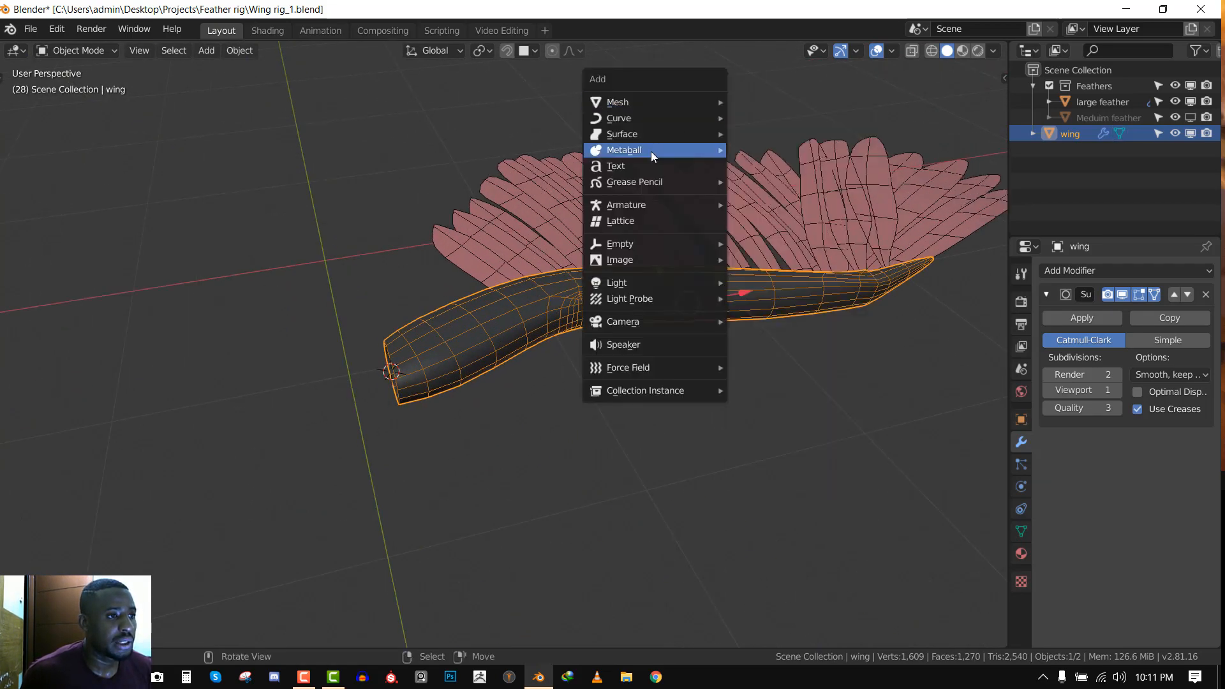
click(208, 50)
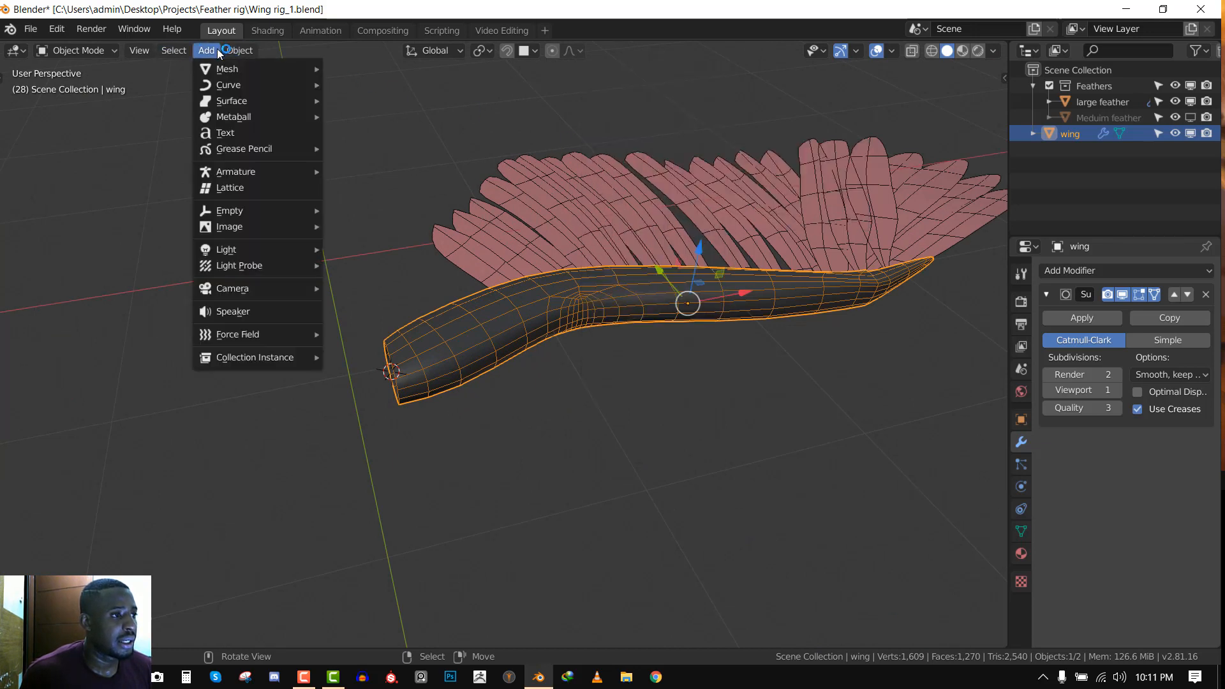
mouse_move(280, 172)
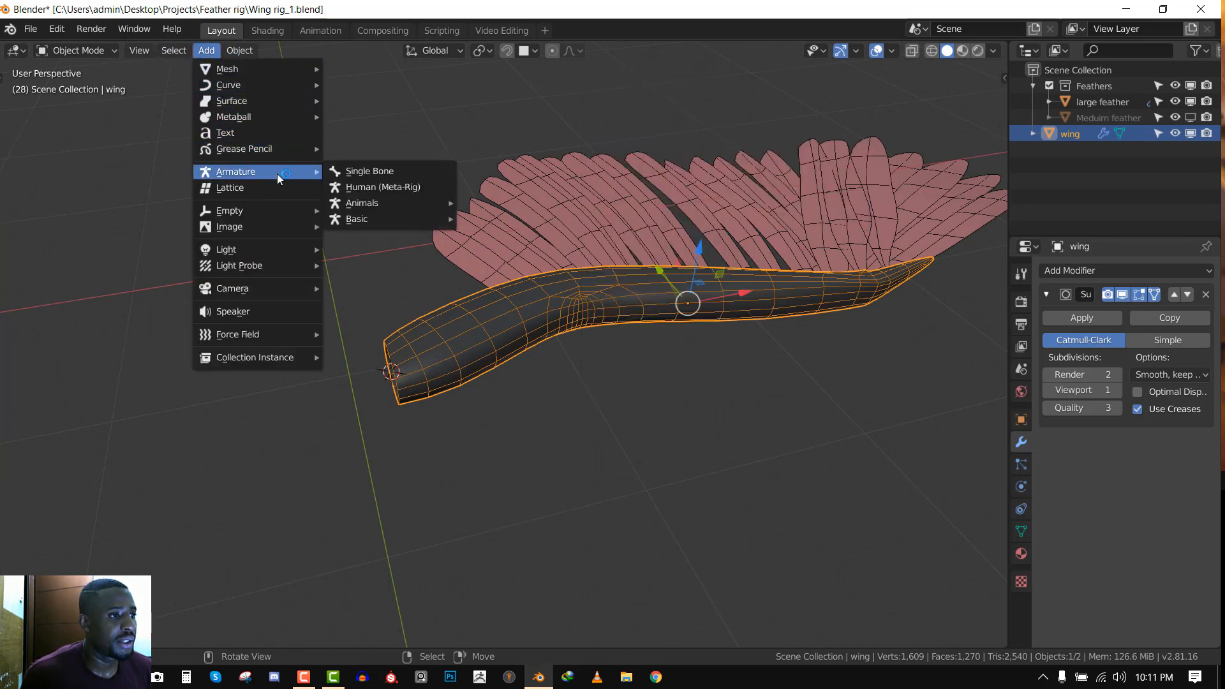
click(370, 173)
Turn off the wireframe overlay and deselect all objects
middle_drag(519, 223, 549, 204)
key(q)
click(698, 118)
key(alt+a)
scroll(550, 204, down, 3)
Set the viewport shading color to Texture
click(994, 51)
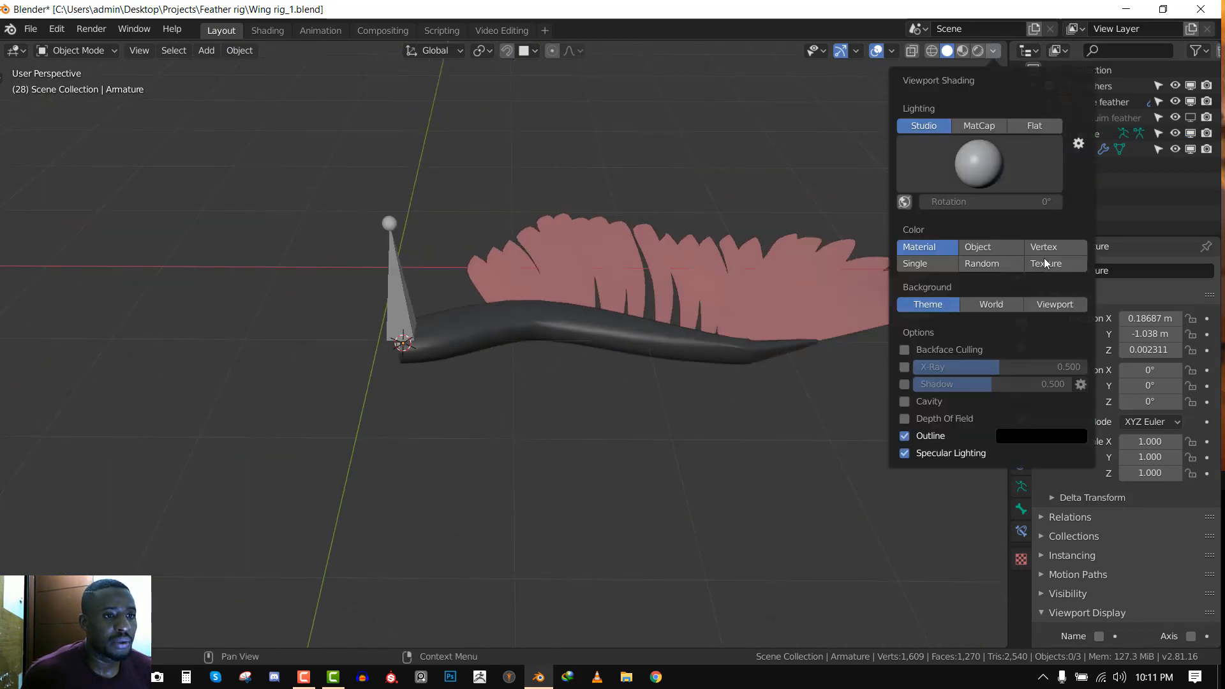
click(1056, 267)
middle_drag(368, 251, 410, 240)
Select the armature and save the Blender file
click(343, 185)
scroll(502, 185, down, 3)
key(ctrl+s)
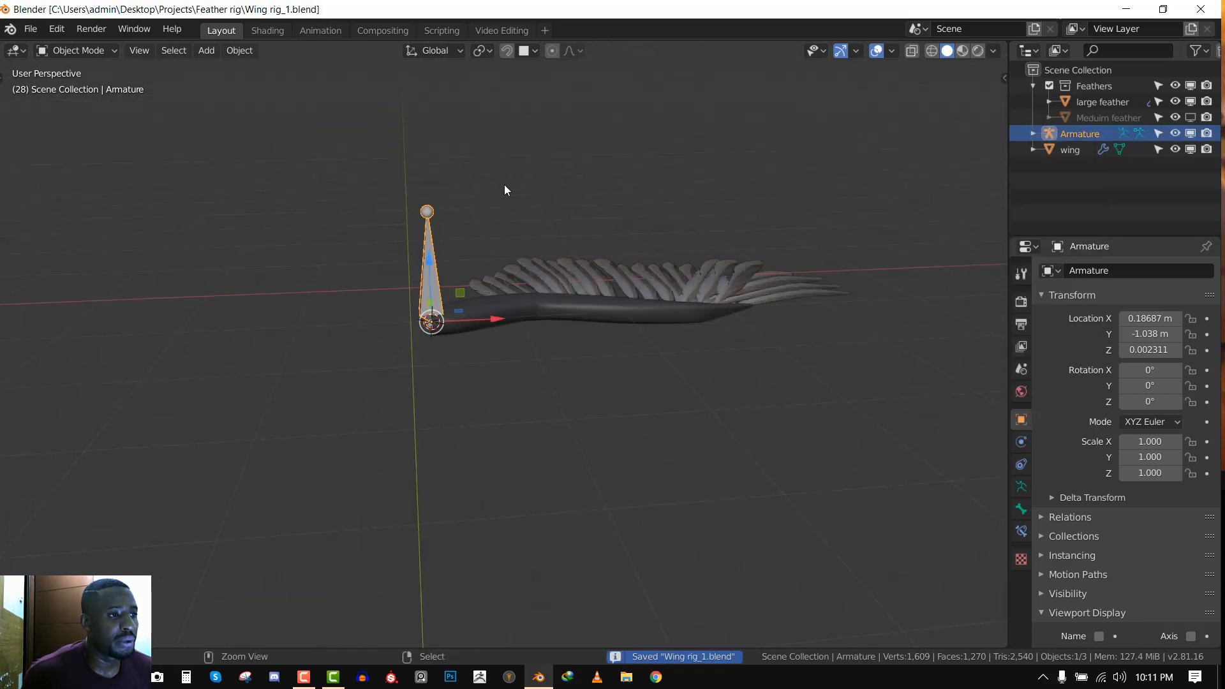
Set the armature's viewport display to Wire and enable In Front
middle_drag(504, 185, 496, 189)
scroll(541, 189, up, 3)
middle_drag(284, 199, 438, 252)
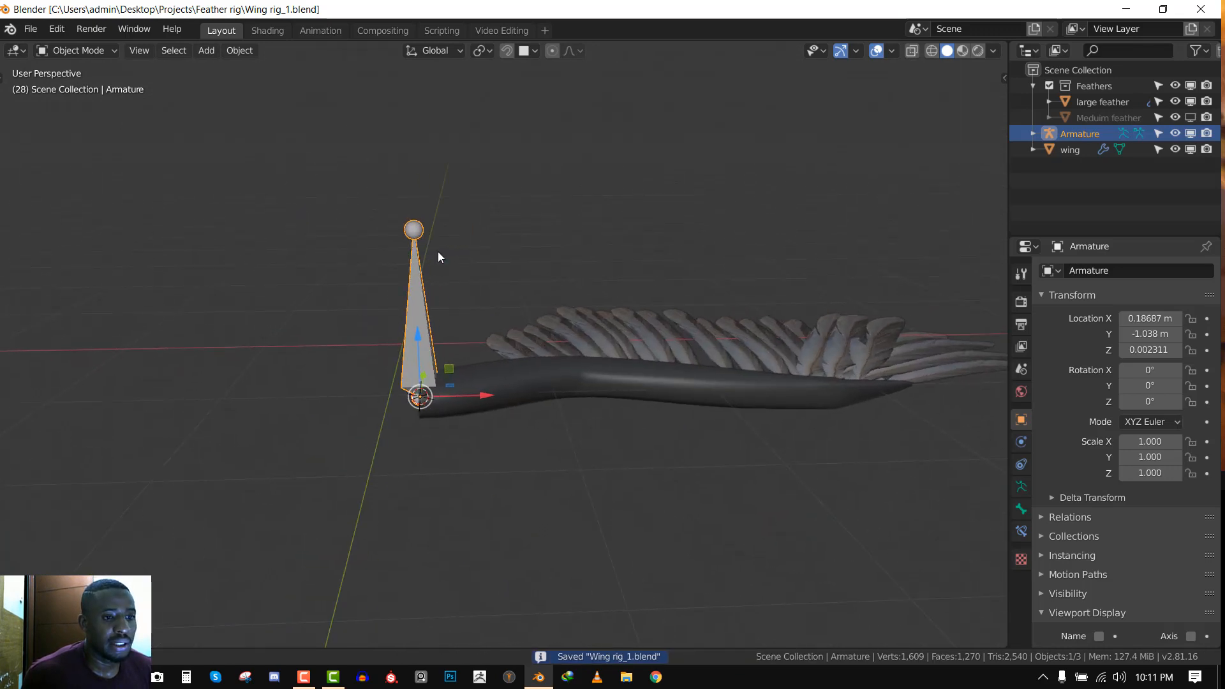
scroll(1112, 527, down, 3)
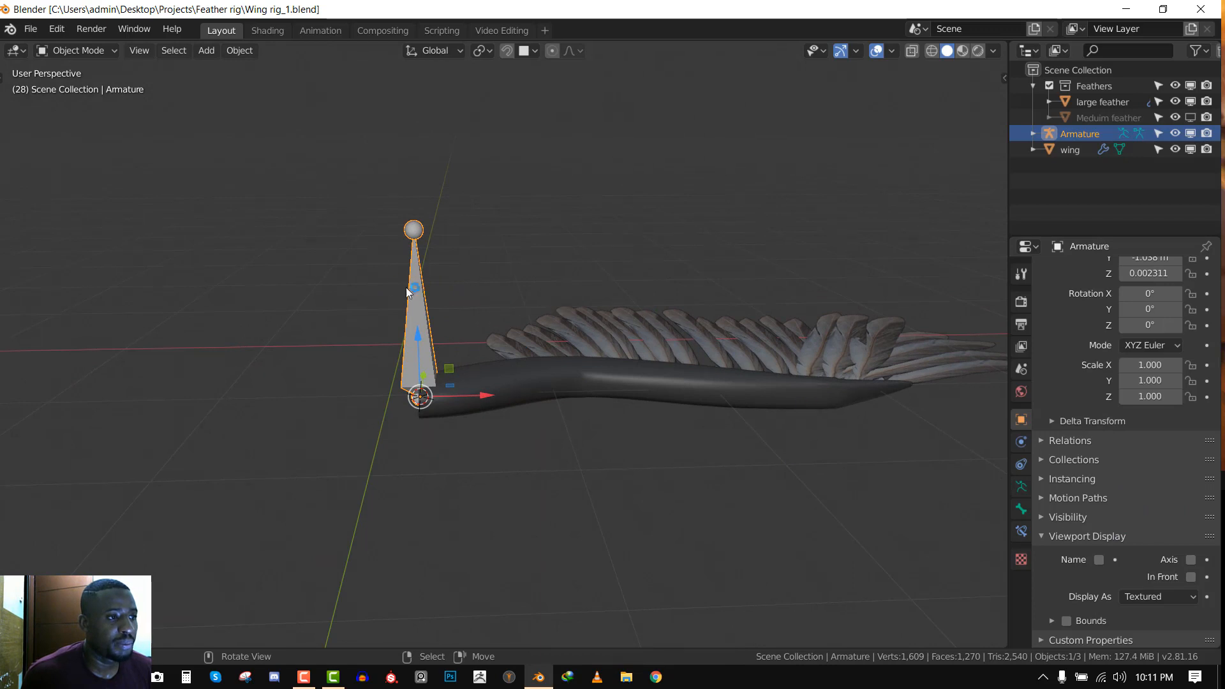
click(1167, 598)
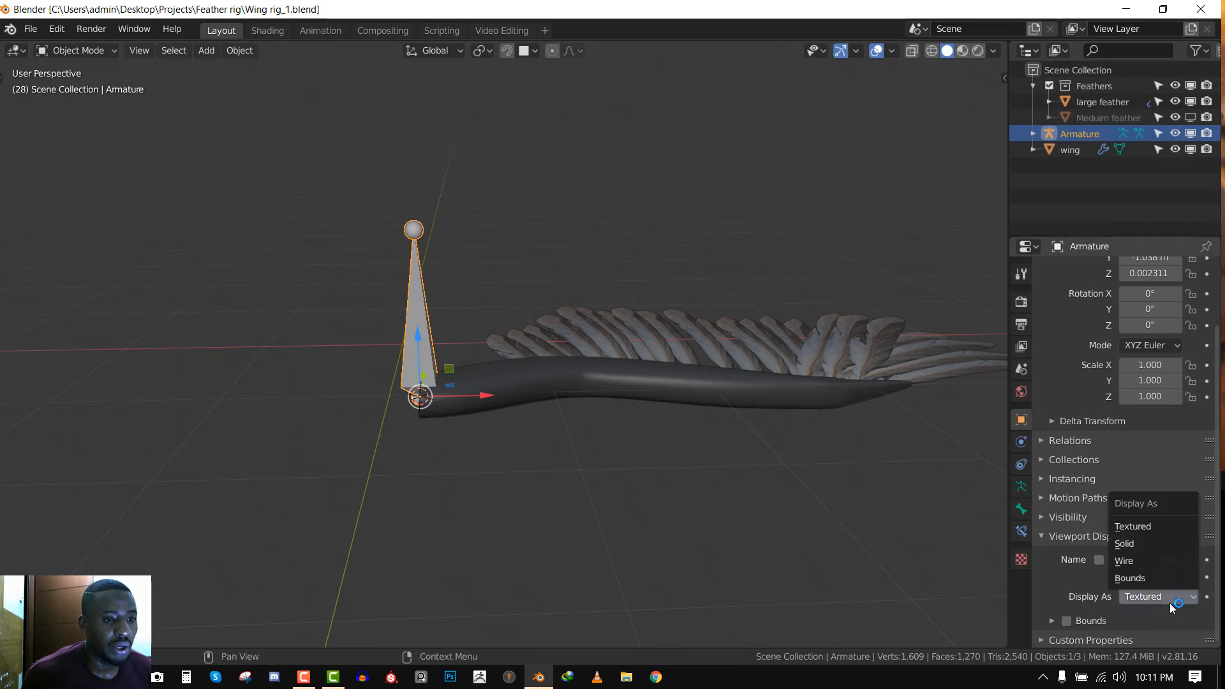
click(1113, 560)
mouse_move(460, 408)
middle_down()
mouse_move(386, 413)
mouse_move(453, 415)
middle_up()
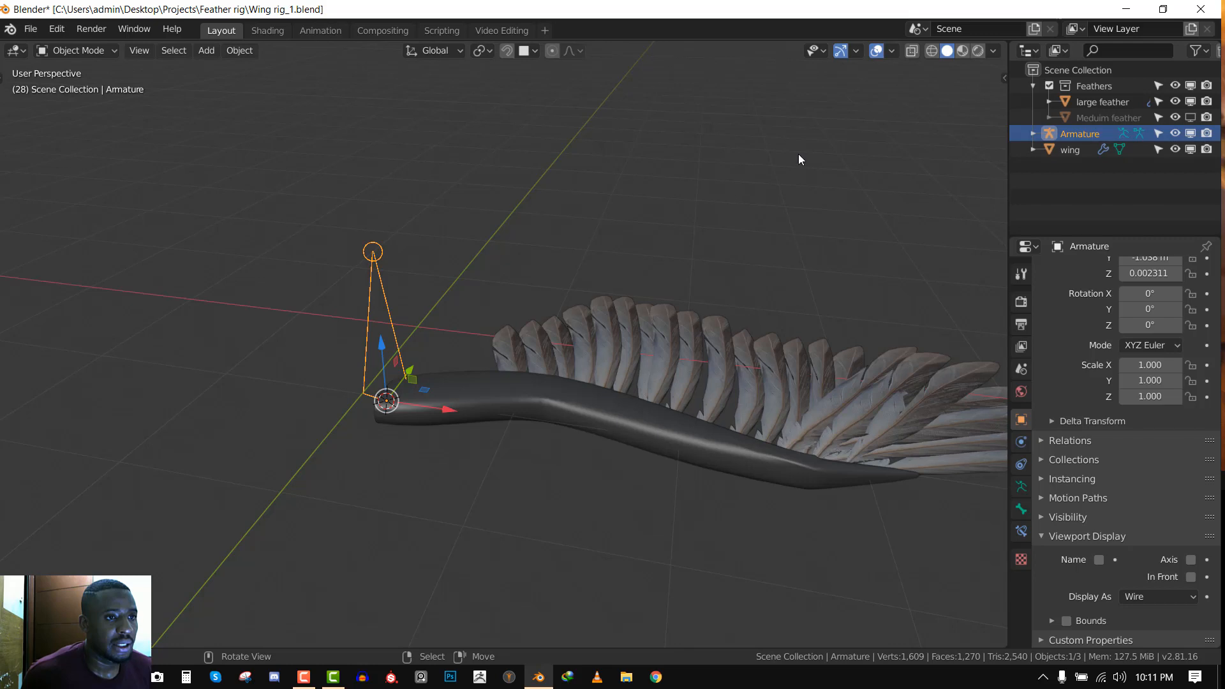
click(994, 51)
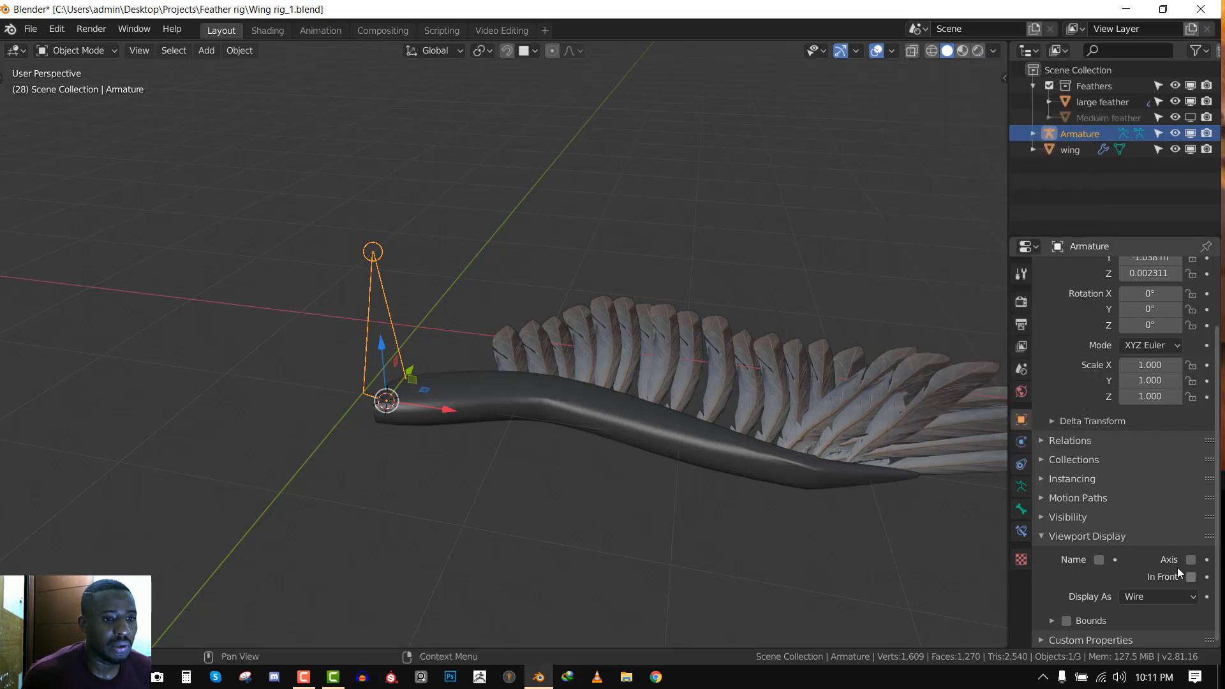
click(1189, 578)
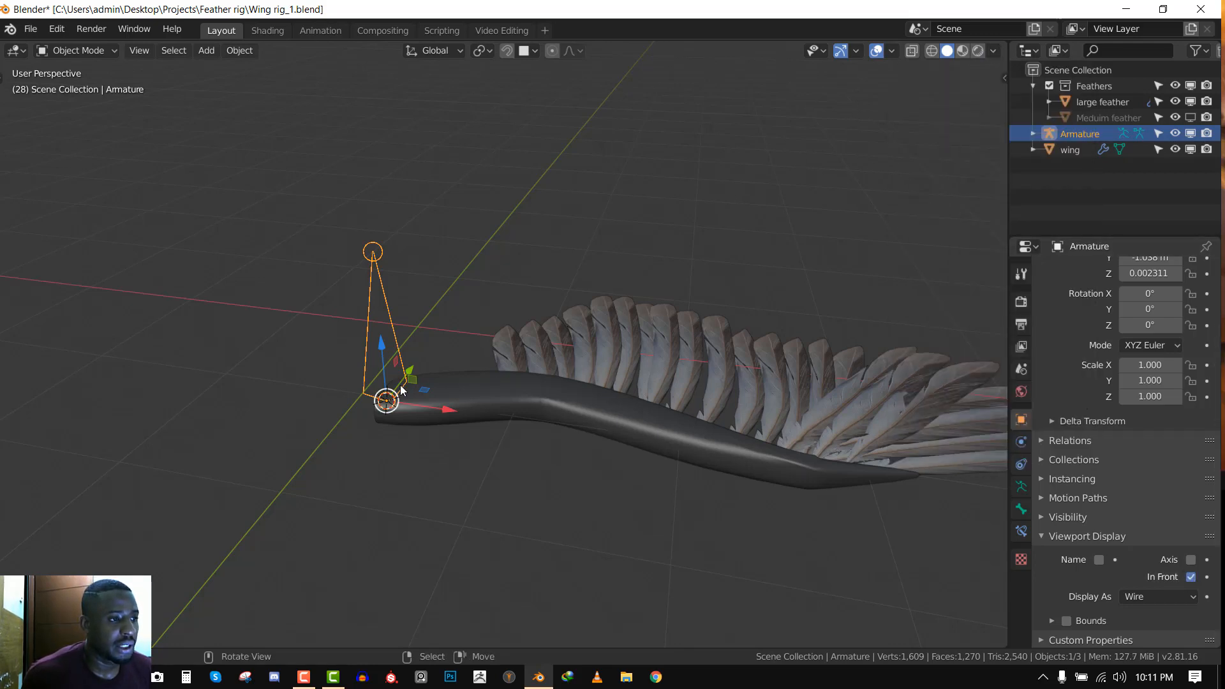
middle_drag(386, 402, 414, 368)
key(g)
click(517, 431)
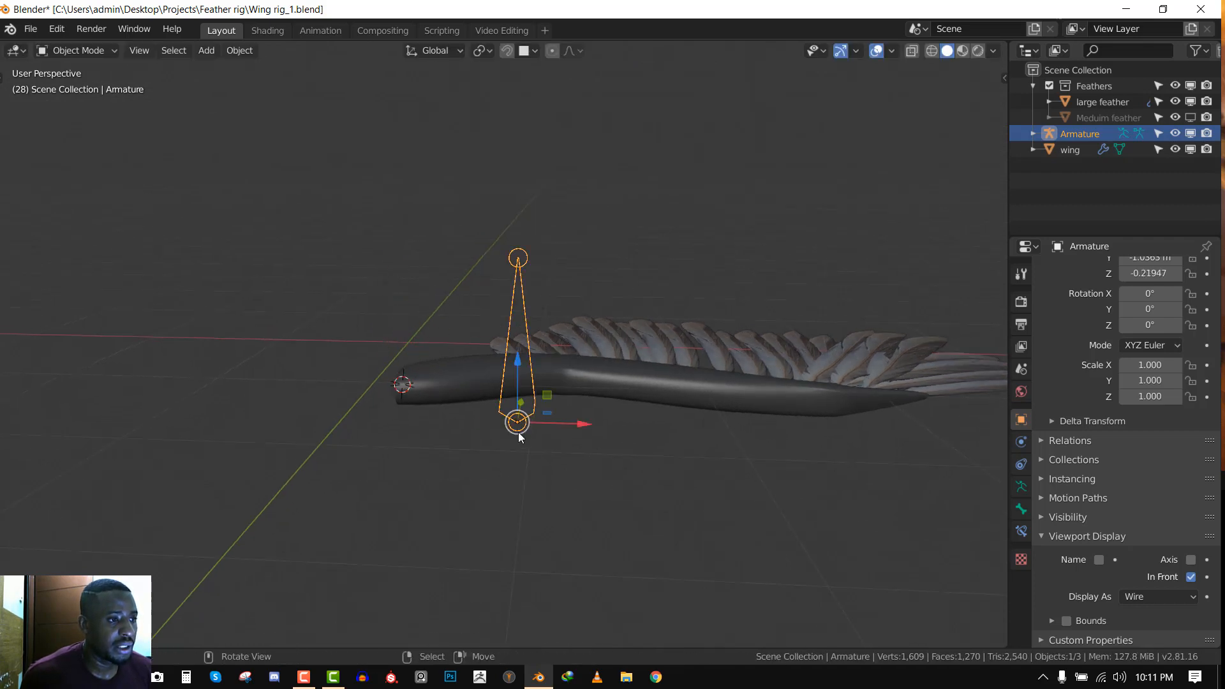
middle_drag(518, 431, 404, 393)
key(g)
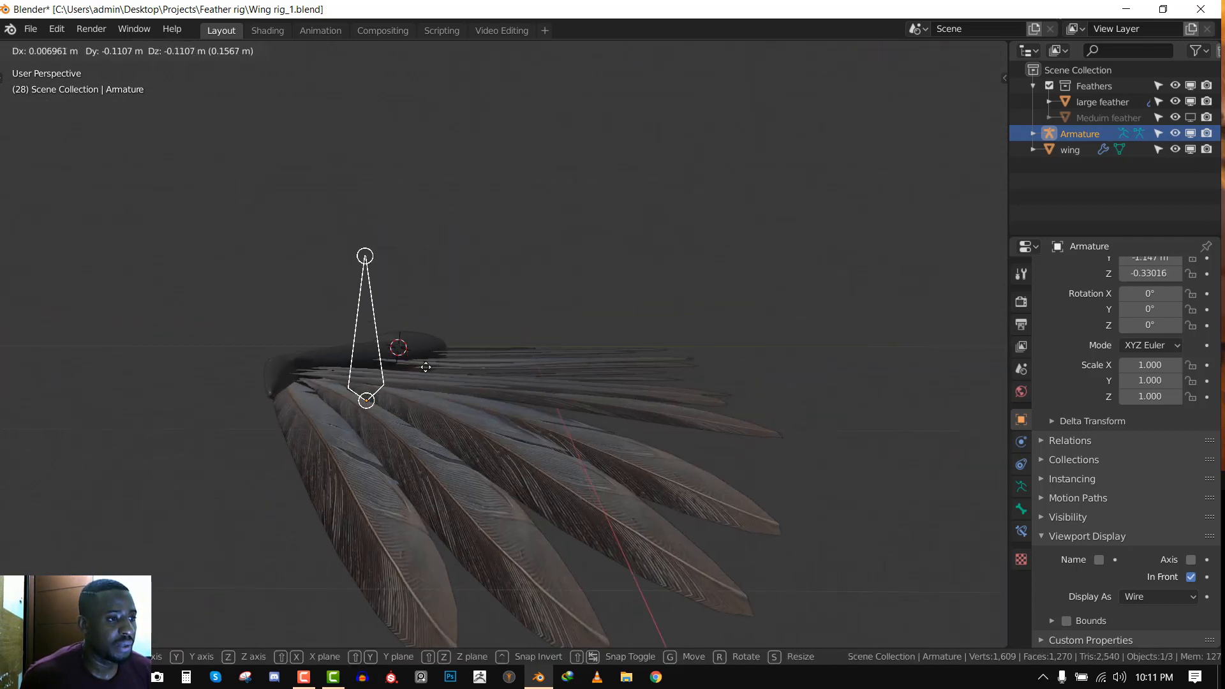
click(482, 377)
key(ctrl+z)
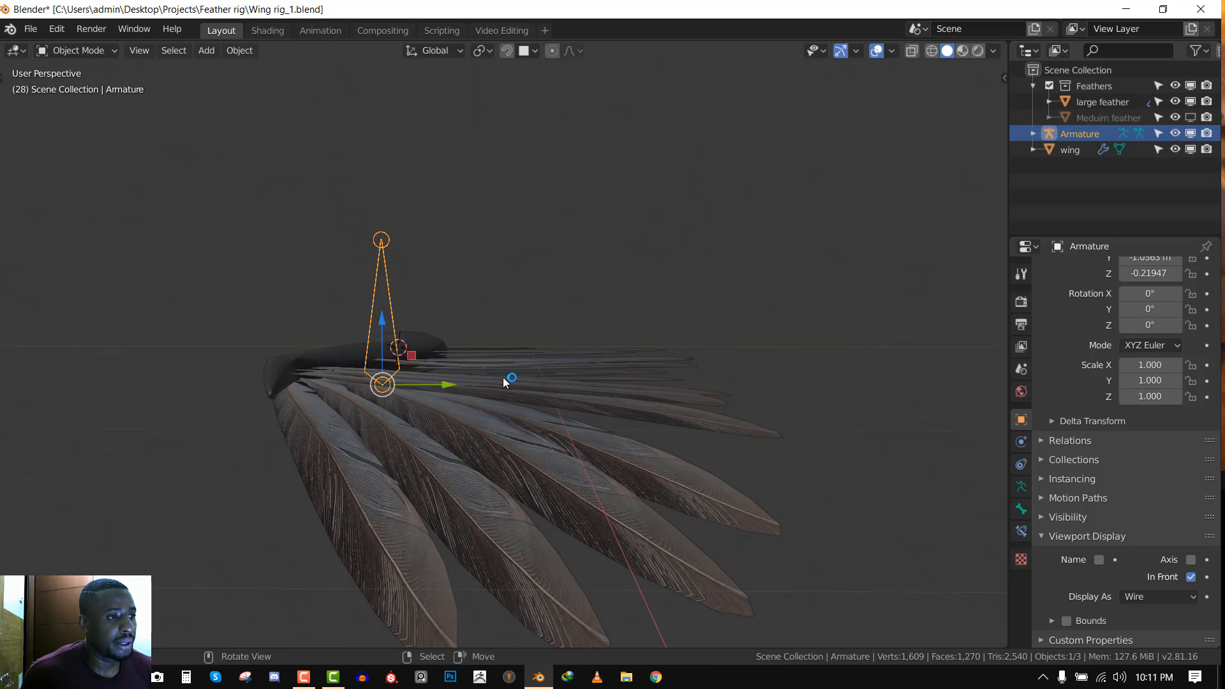
middle_drag(502, 377, 477, 351)
key(ctrl+z)
Enable snapping in the top view, with Volume as the snap target and Center as the snapping point
key(KP_7)
shift+middle_drag(528, 420, 421, 362)
scroll(441, 338, up, 1)
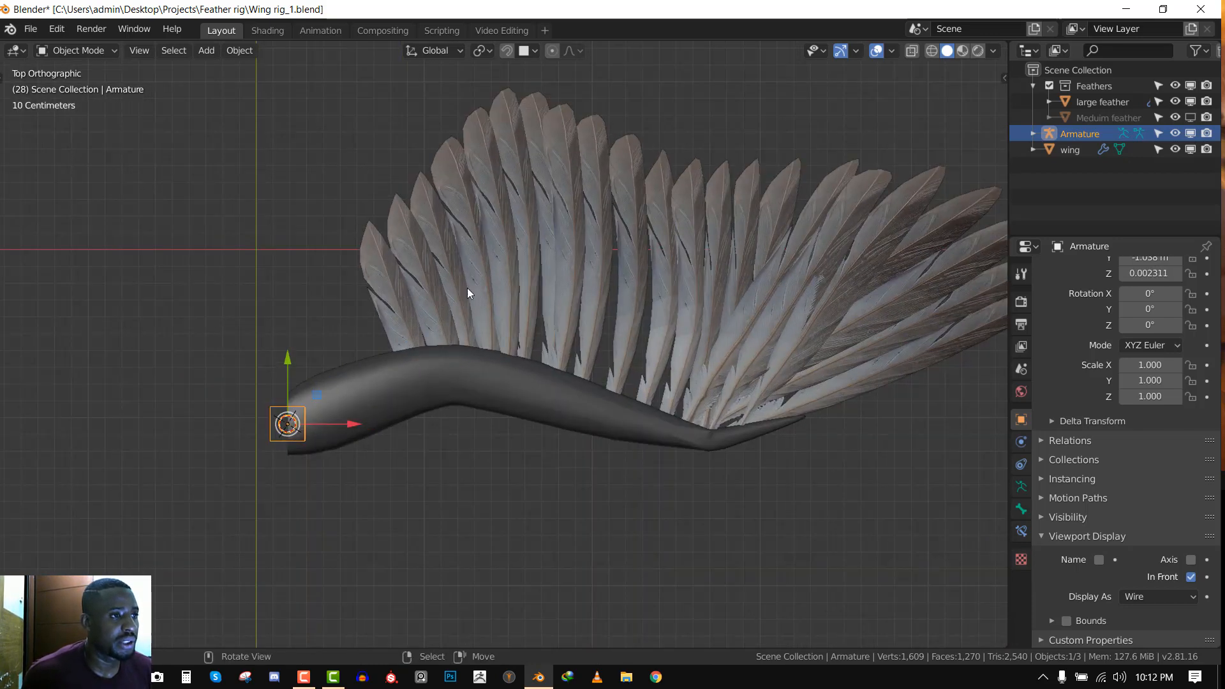
click(506, 52)
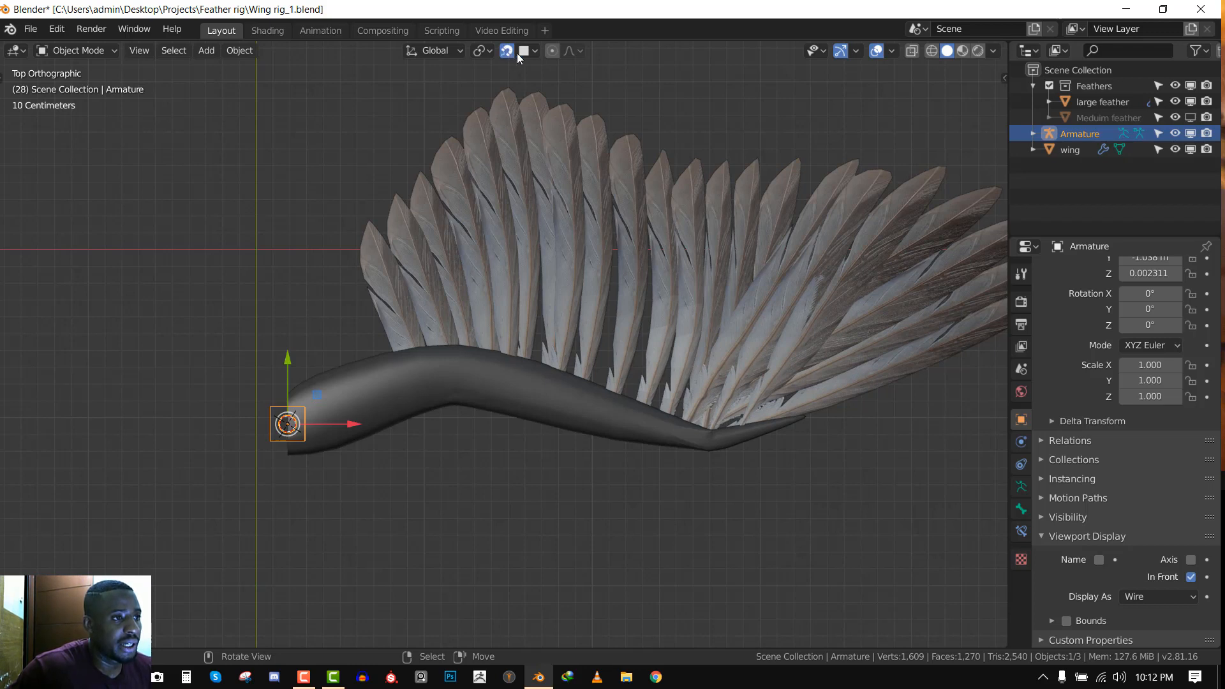
click(527, 51)
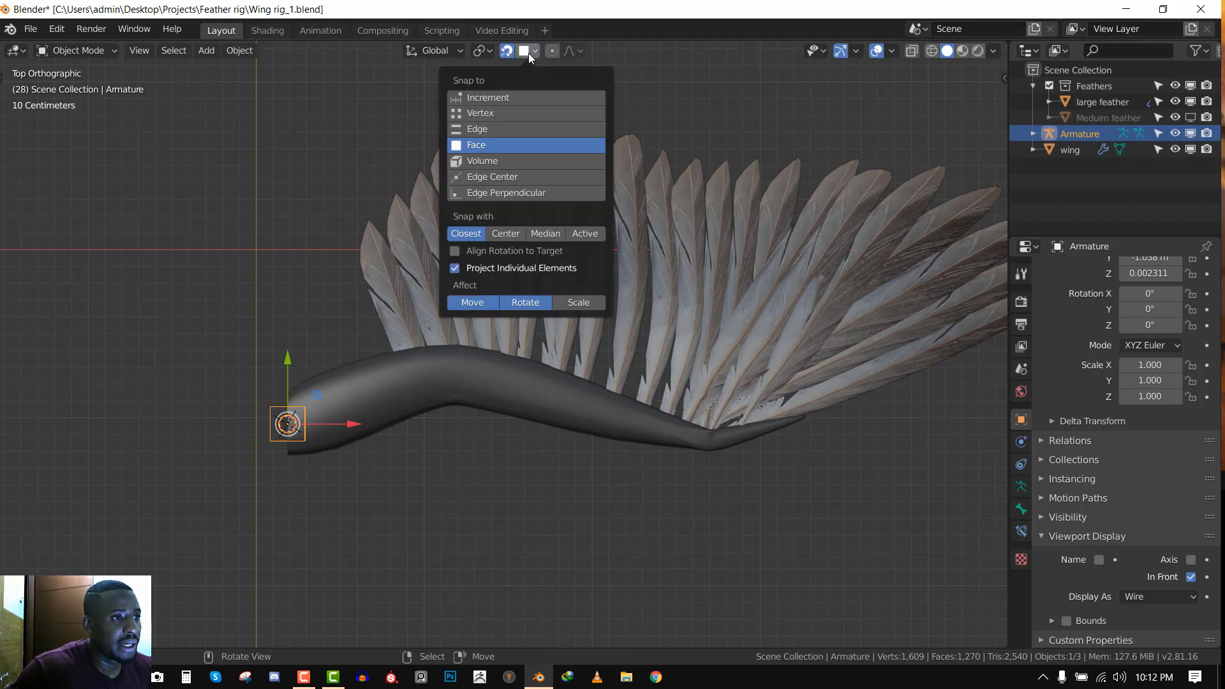
click(482, 160)
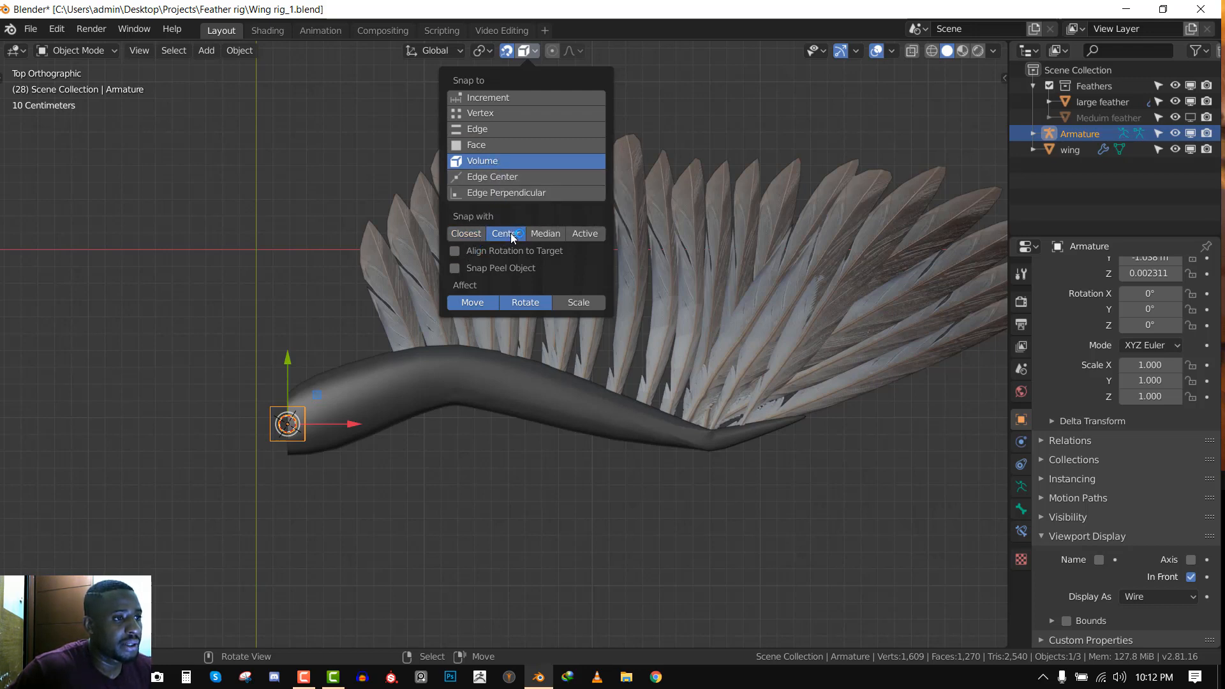
In Edit Mode, move the bone's tip inside the wing mesh to the first bend, leaving its base at the wing root
middle_drag(272, 329, 269, 288)
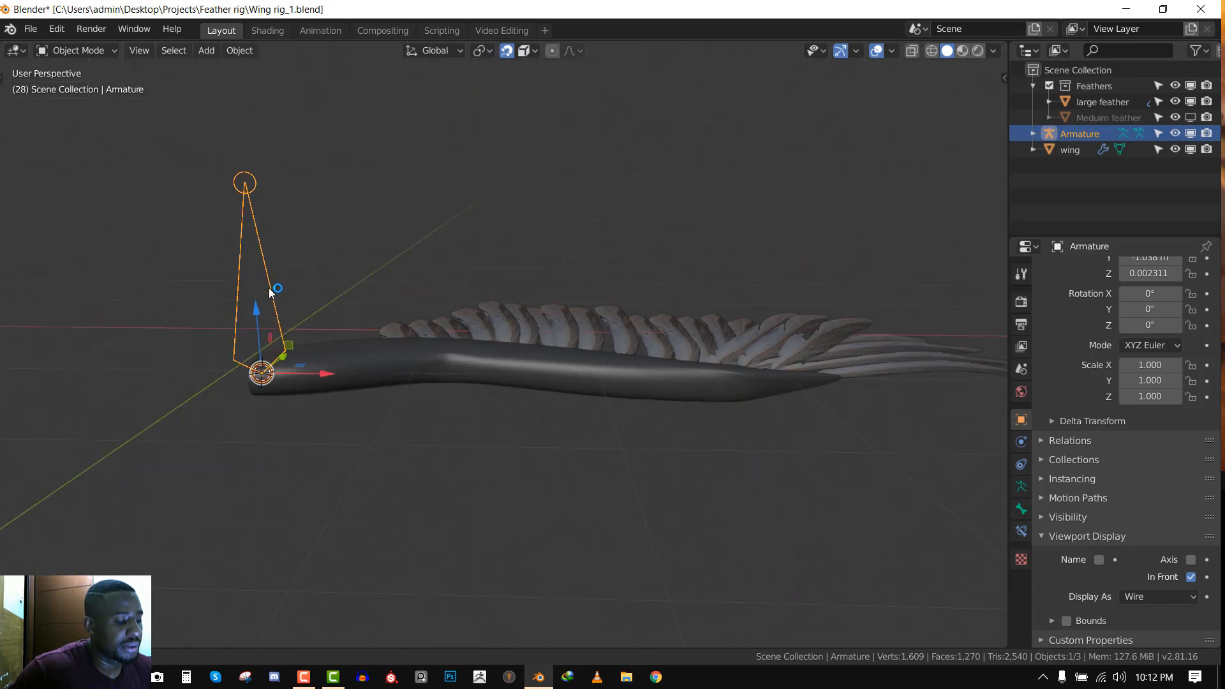
key(KP_7)
key(Tab)
middle_drag(295, 351, 243, 253)
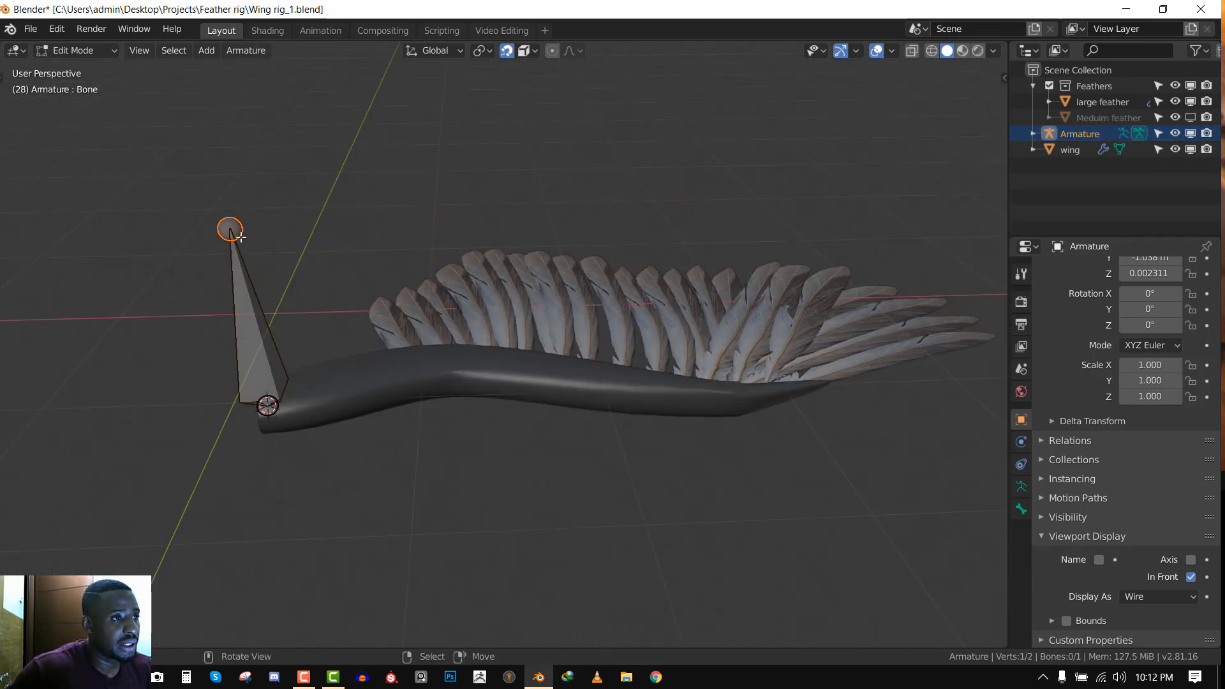
key(KP_7)
key(g)
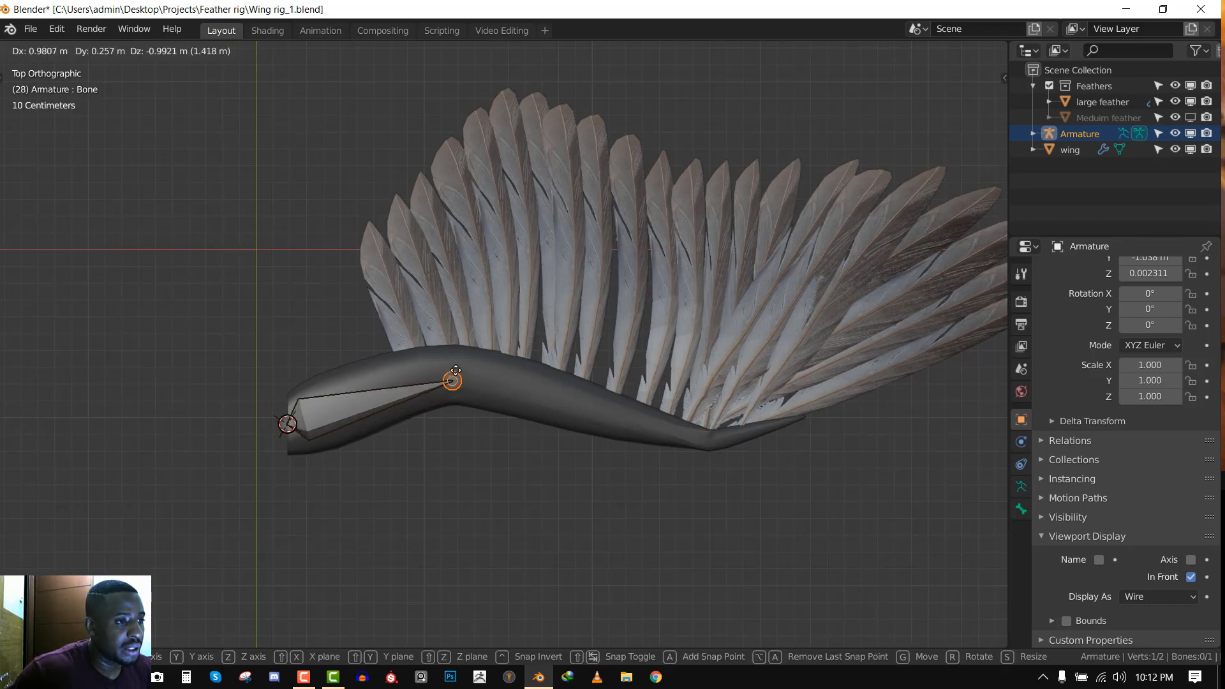
click(456, 365)
Fine-tune the first bone's tip from the top view so it sits at the wing's first bend
middle_drag(456, 364, 499, 368)
scroll(499, 367, up, 2)
key(KP_7)
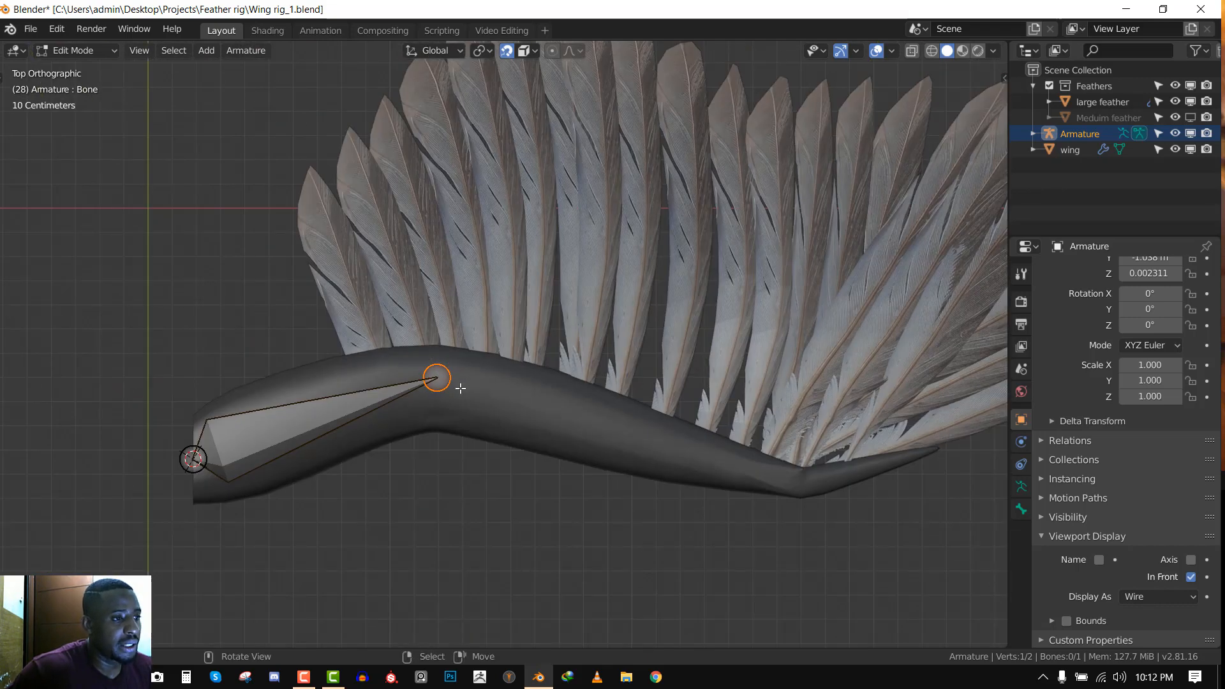
scroll(433, 380, up, 1)
key(g)
click(439, 386)
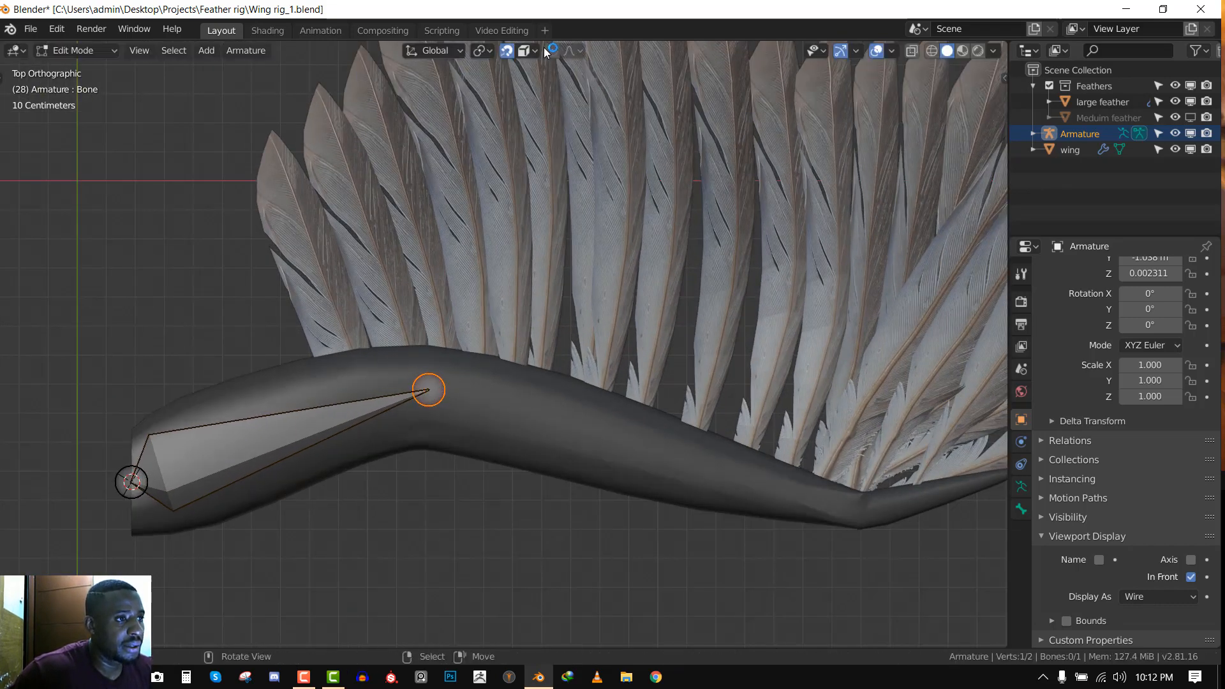
click(537, 46)
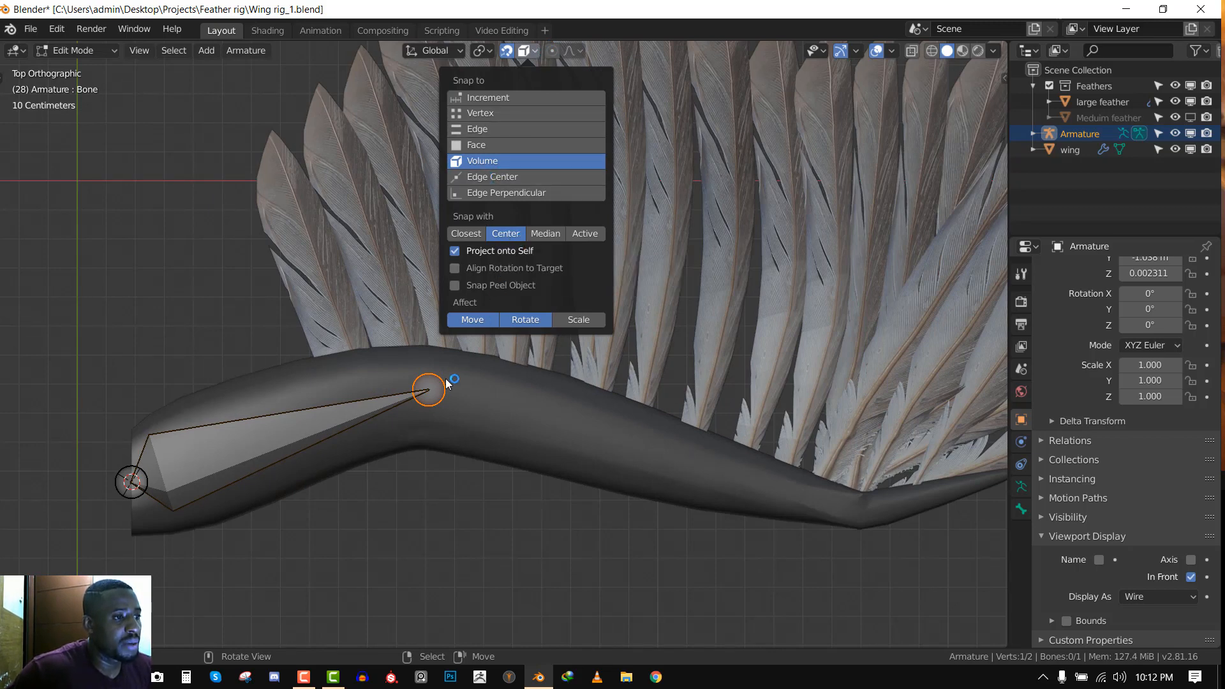
key(g)
click(418, 238)
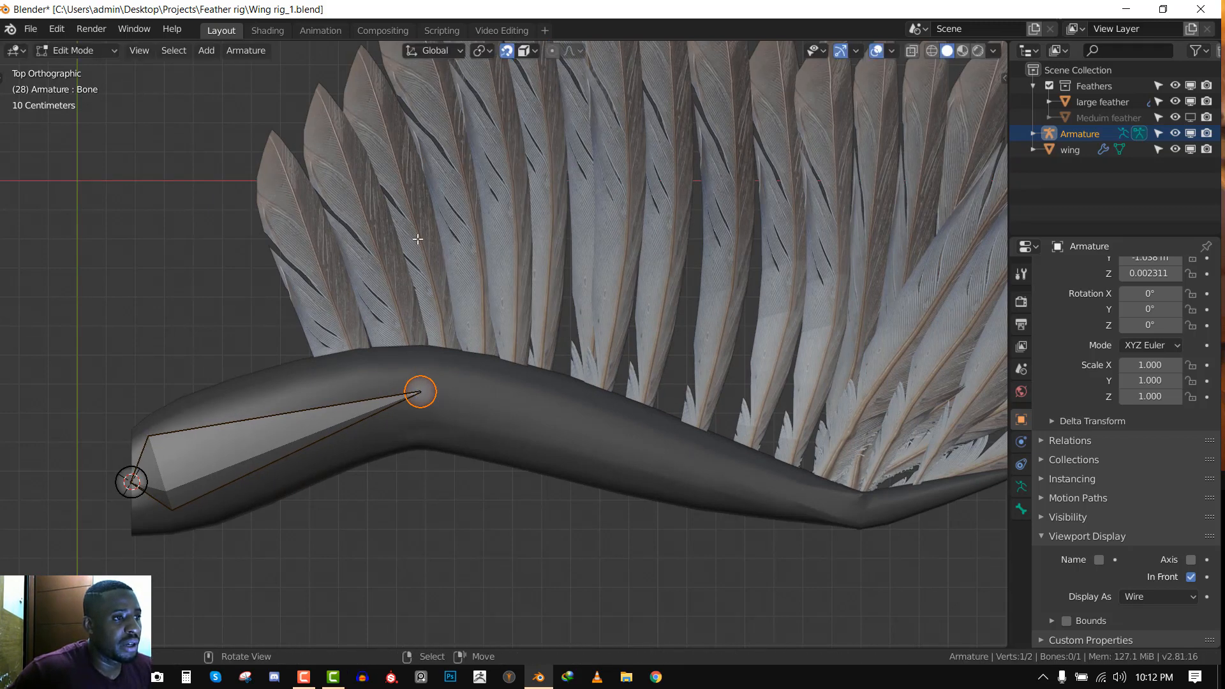
Change the snapping point to Closest and reposition the first bone's tip at the wing's bend
click(533, 54)
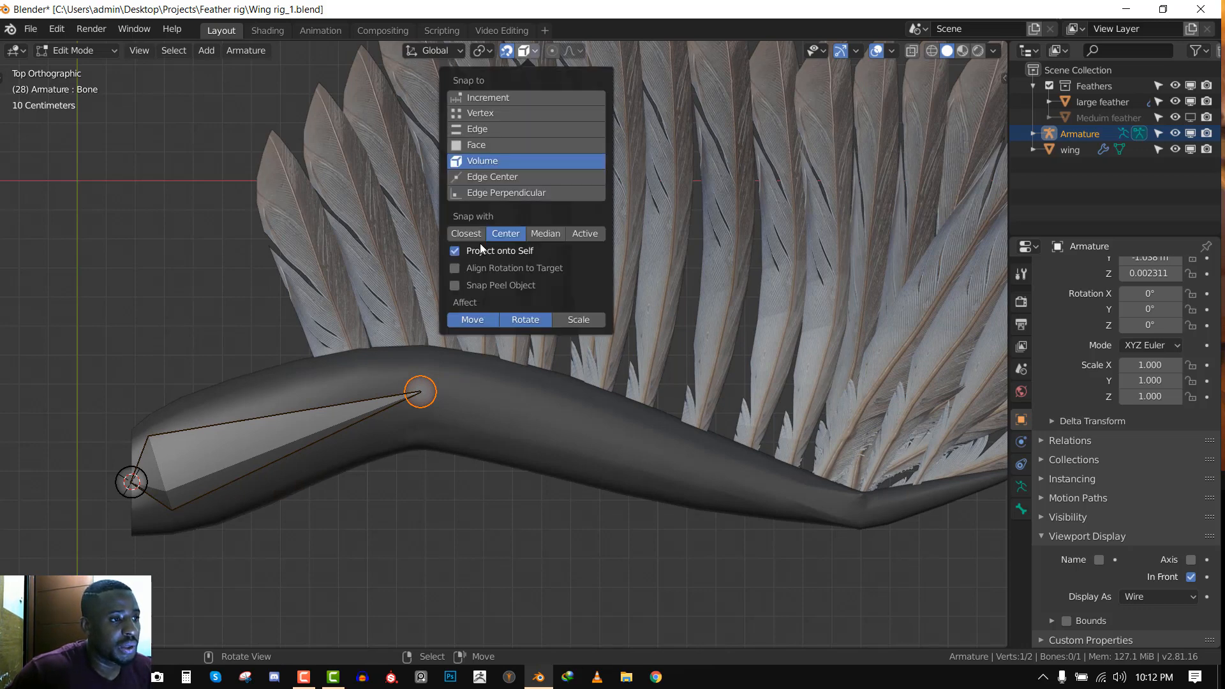
click(465, 234)
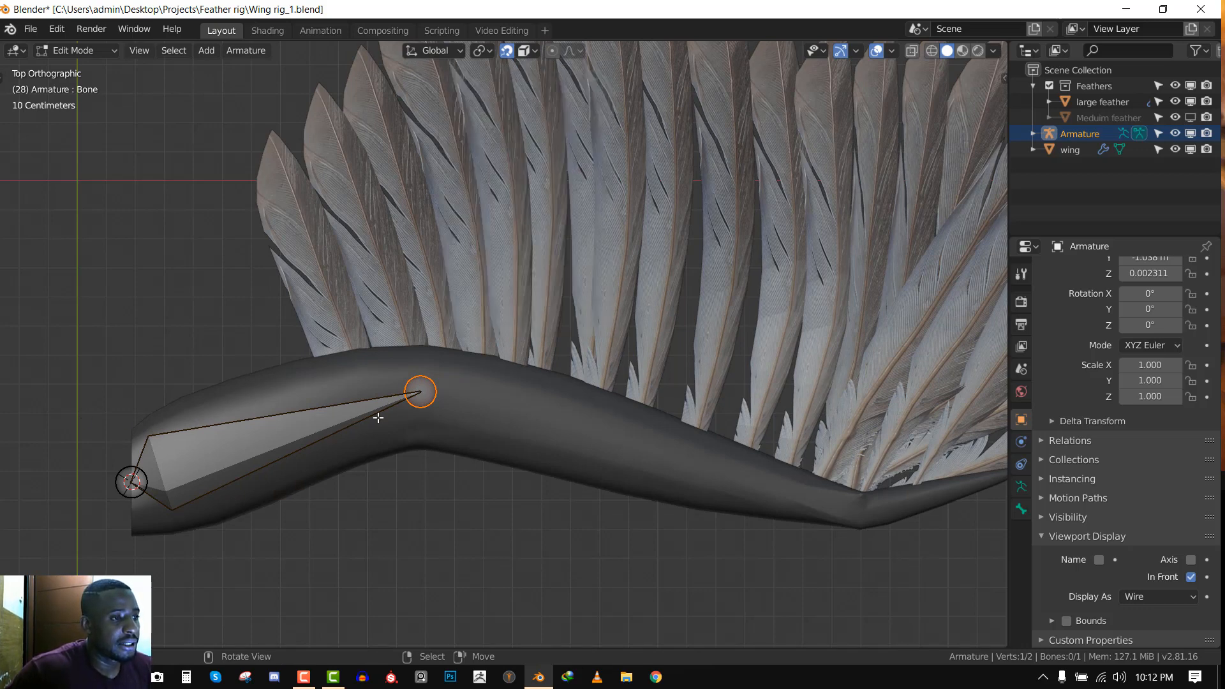
shift+middle_drag(377, 416, 327, 362)
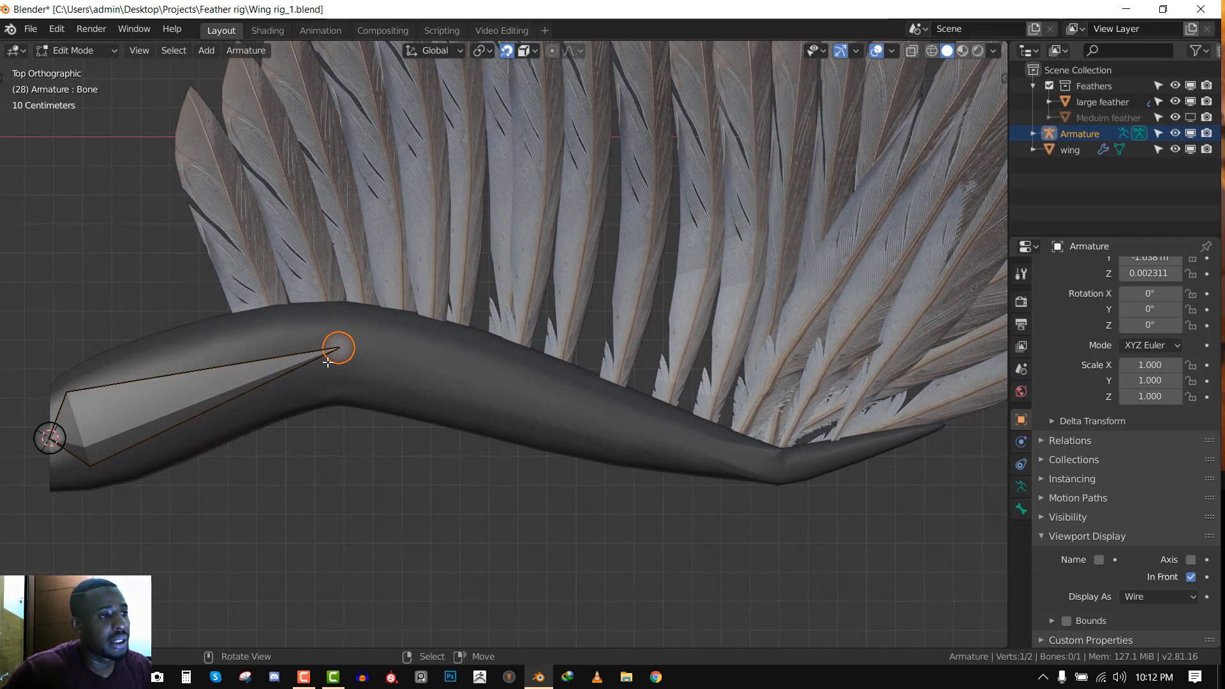
shift+middle_drag(374, 331, 332, 304)
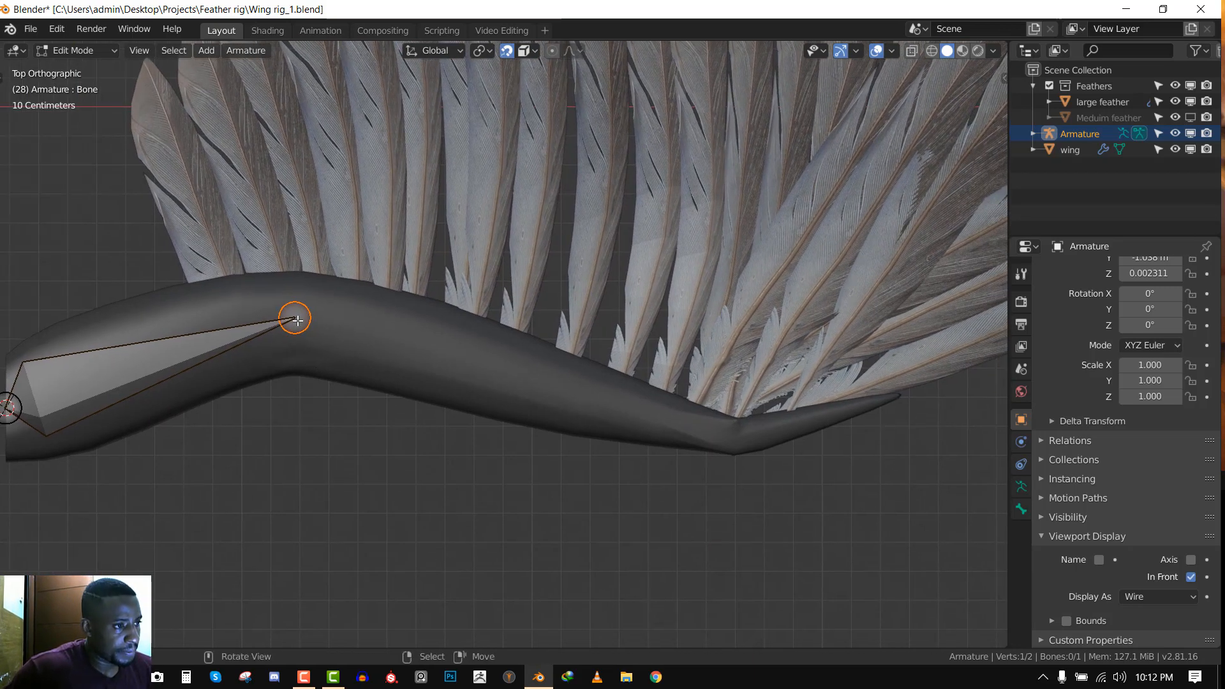
key(g)
click(297, 320)
Extrude two more bones from the first bone's tip, one to the wing's second bend and one to the wing tip
key(e)
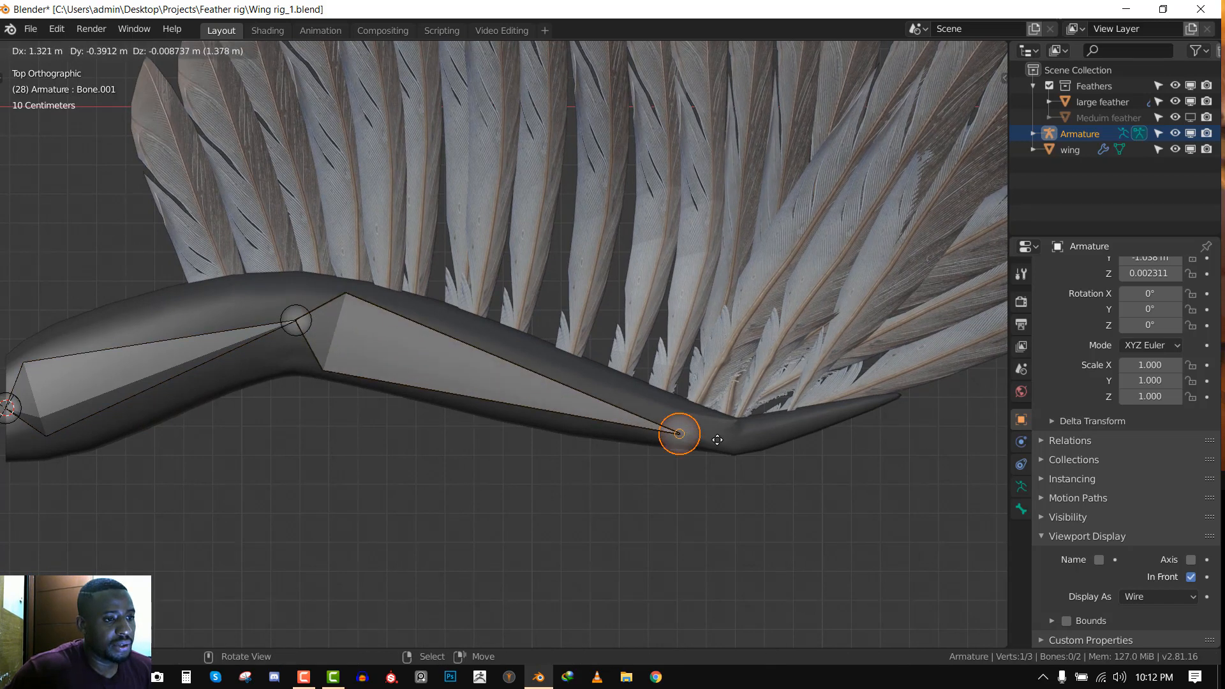
click(731, 439)
shift+middle_drag(574, 442, 458, 434)
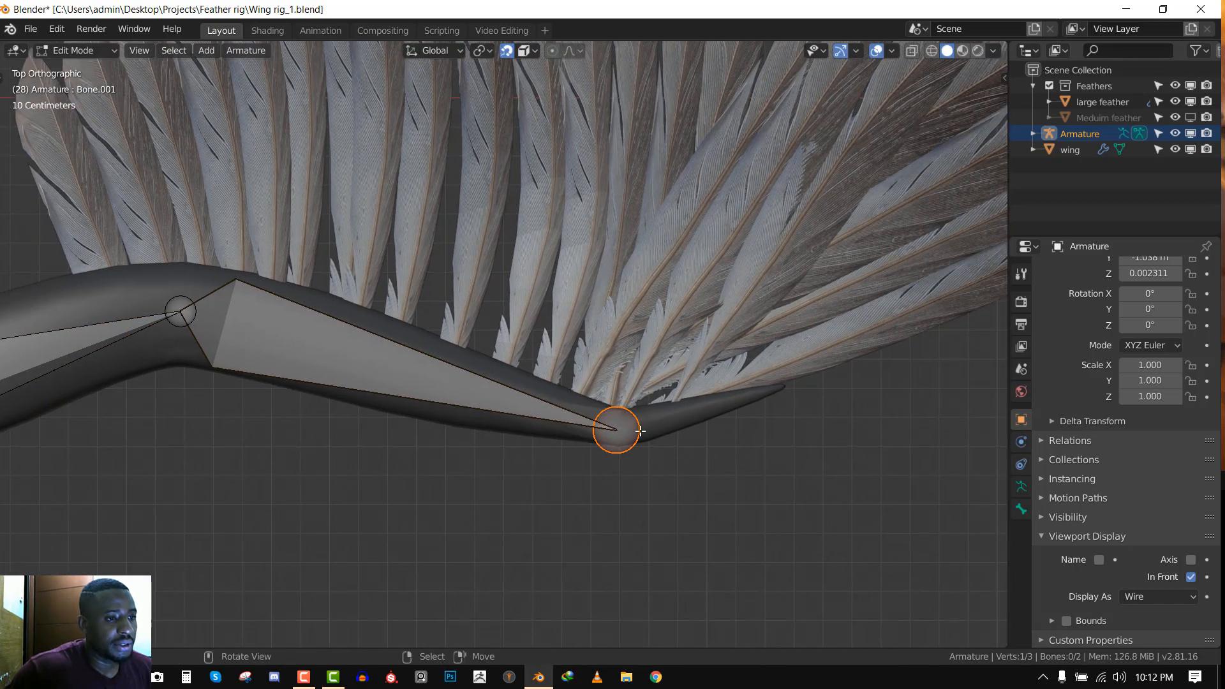
key(e)
click(779, 386)
Examine from angled and top views how the three-bone chain sits inside the wing mesh
middle_drag(779, 386, 591, 283)
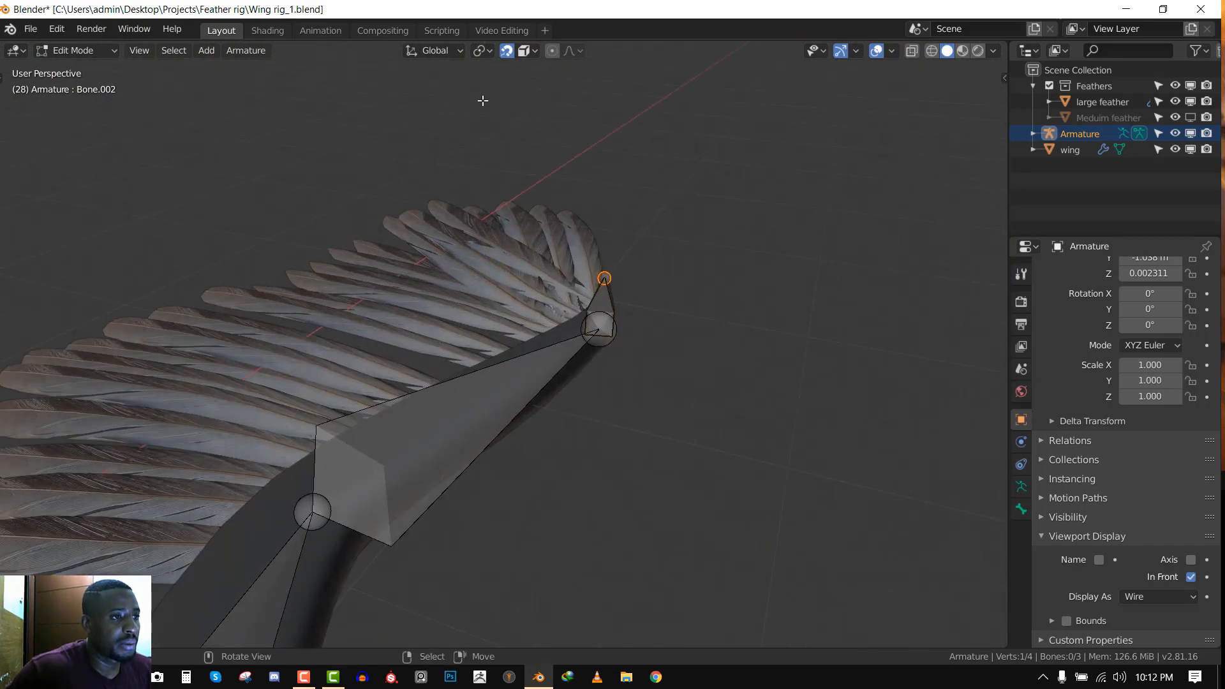
middle_drag(511, 84, 287, 166)
scroll(519, 295, up, 2)
shift+middle_drag(396, 336, 231, 334)
scroll(506, 308, down, 3)
key(KP_7)
scroll(594, 292, up, 3)
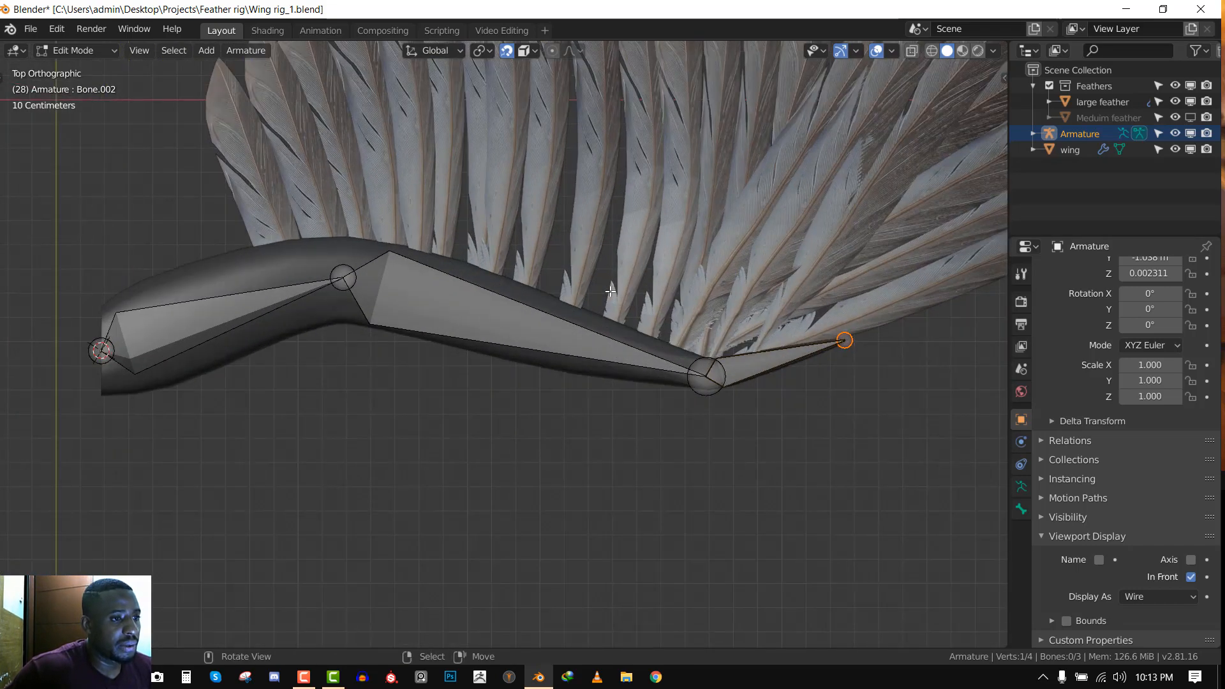
key(a)
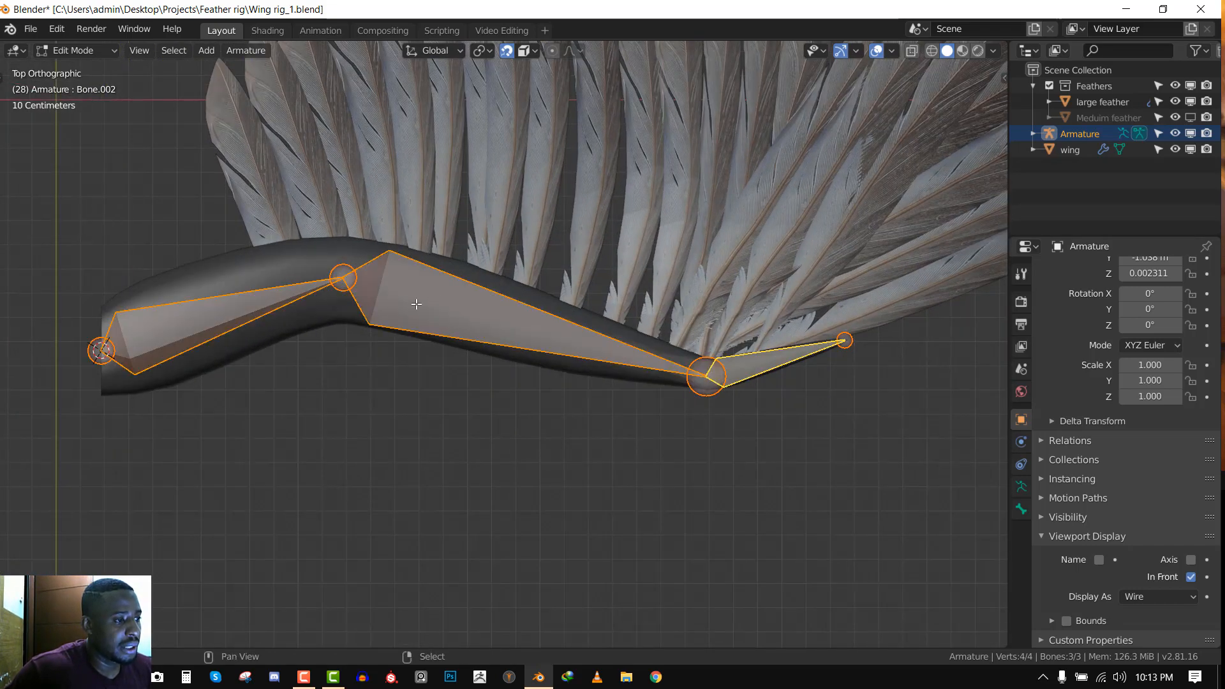
shift+middle_drag(419, 305, 493, 264)
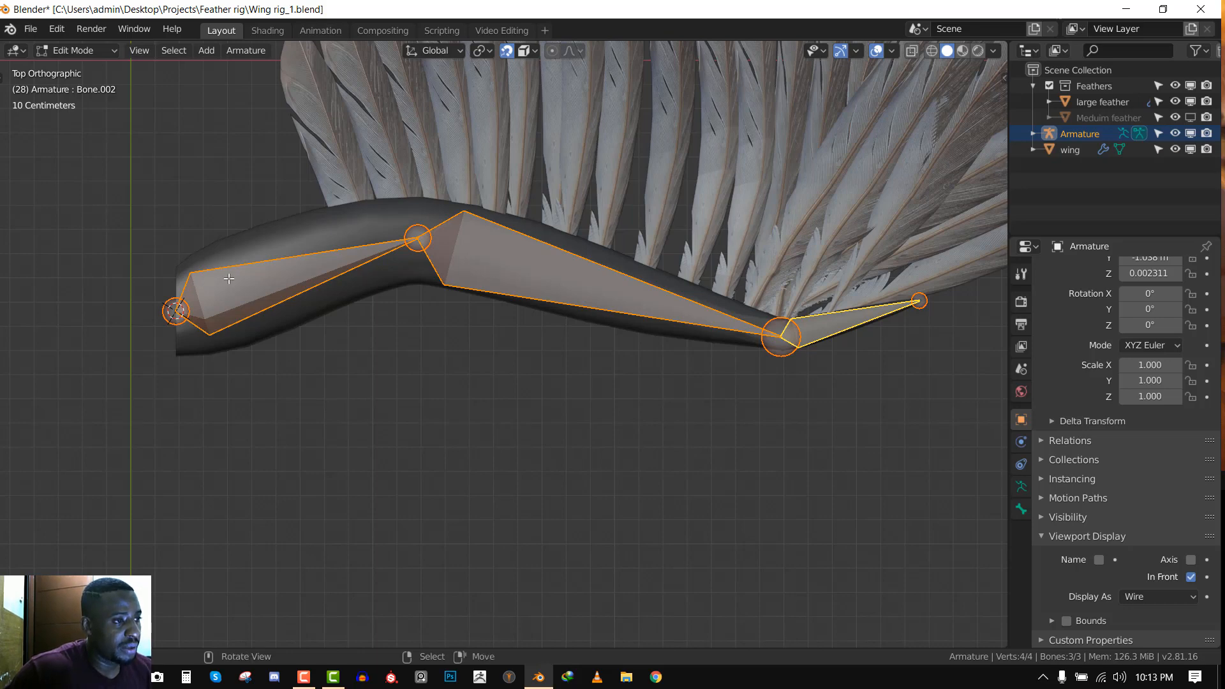
scroll(459, 320, up, 3)
key(alt+a)
middle_drag(292, 282, 260, 324)
scroll(260, 324, down, 2)
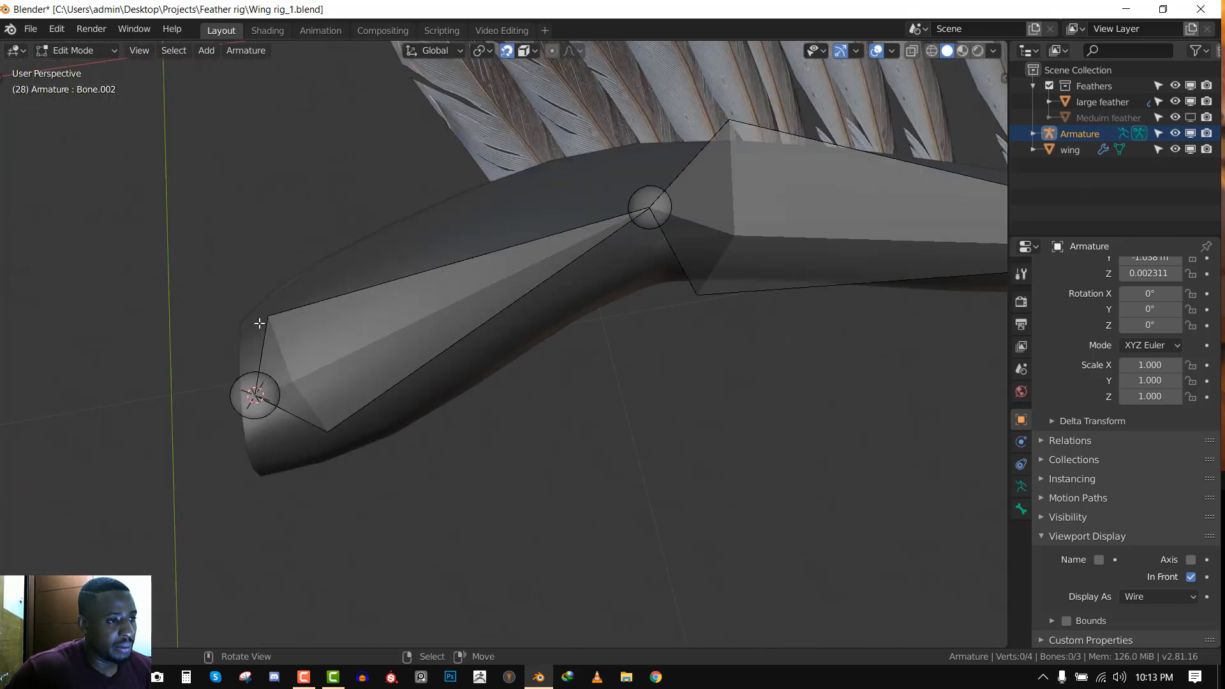
Inspect each bone joint from above, along the wing from the root to the tip
key(KP_1)
key(KP_7)
shift+middle_drag(544, 336, 237, 317)
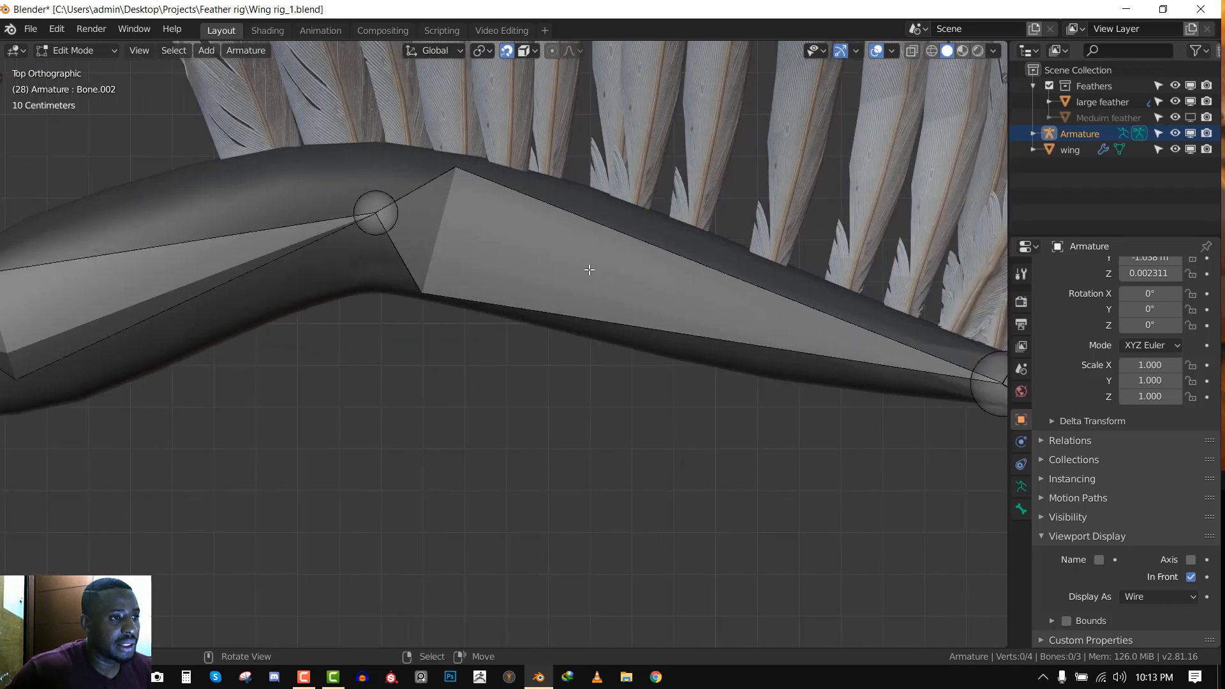
scroll(562, 221, down, 1)
scroll(561, 224, up, 2)
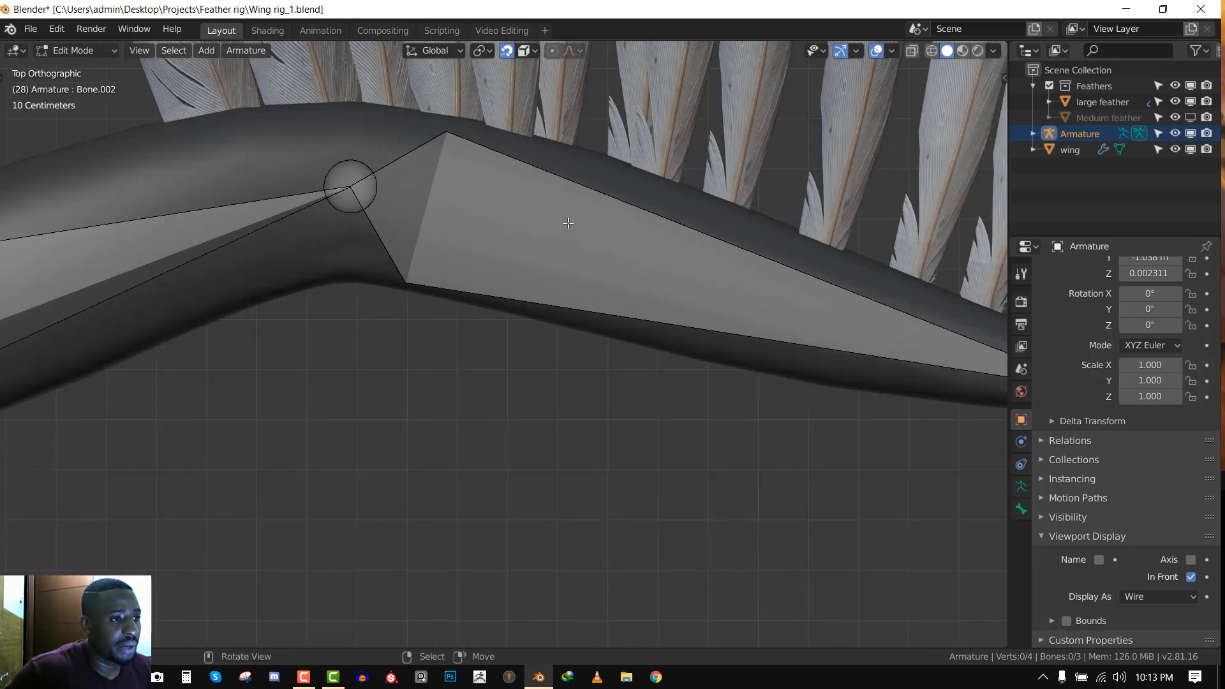
shift+middle_drag(563, 212, 391, 229)
scroll(497, 274, down, 2)
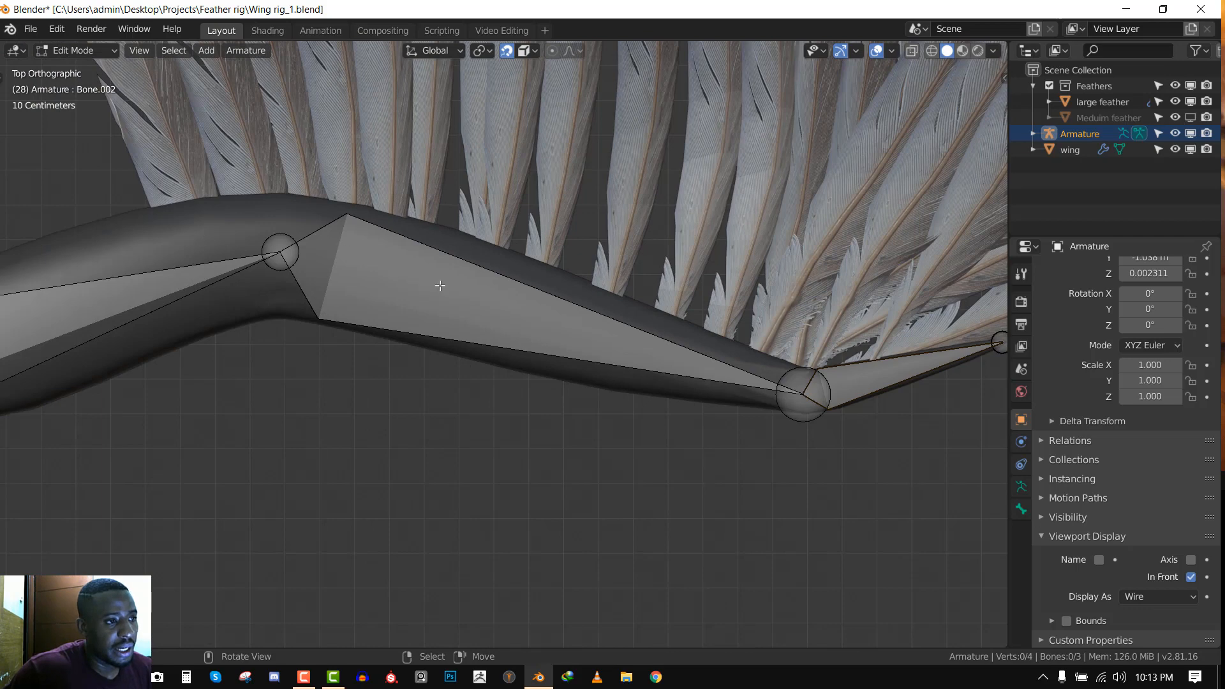
scroll(440, 285, up, 1)
scroll(459, 301, down, 1)
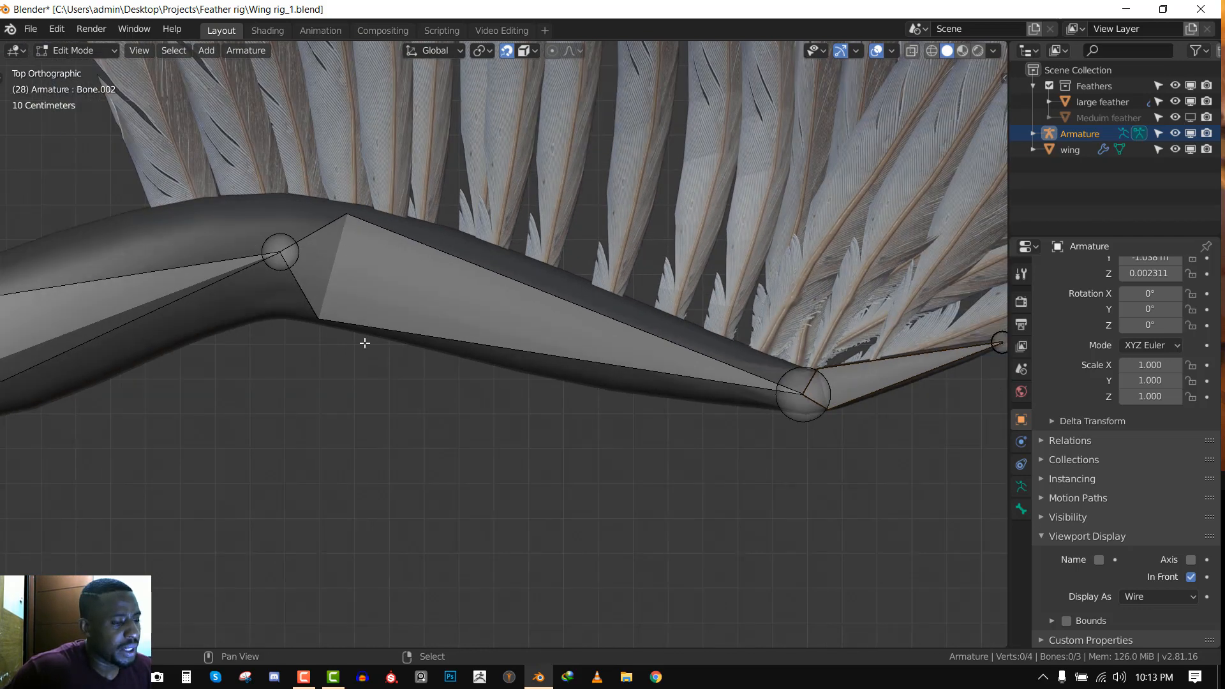
shift+middle_drag(364, 342, 460, 295)
scroll(570, 285, up, 2)
shift+middle_drag(570, 286, 0, 342)
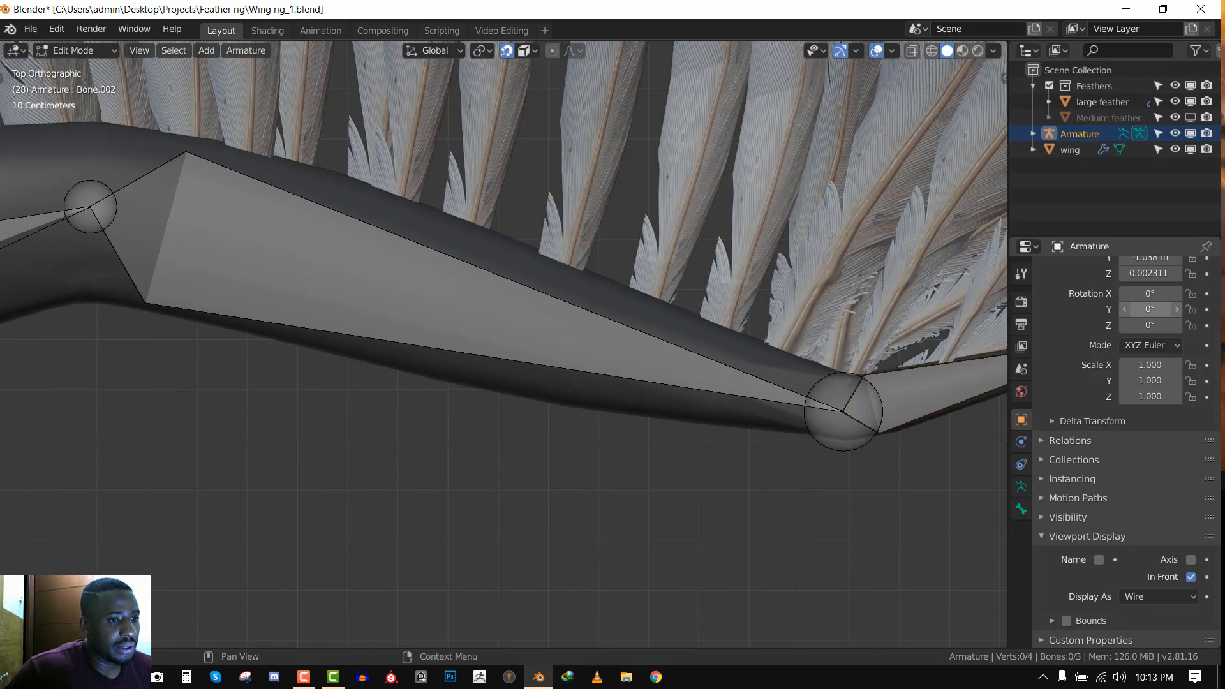
scroll(842, 412, down, 2)
shift+middle_drag(842, 412, 773, 404)
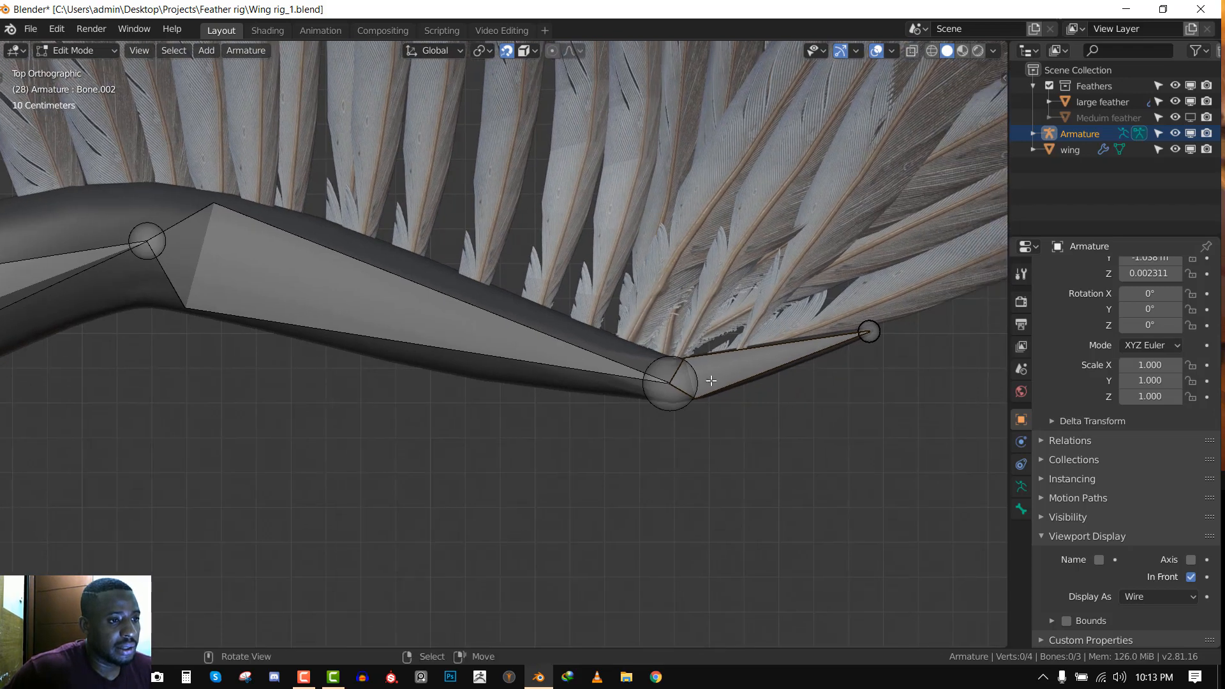
shift+middle_drag(366, 438, 730, 432)
scroll(163, 323, up, 1)
shift+middle_drag(184, 342, 375, 373)
scroll(375, 374, up, 2)
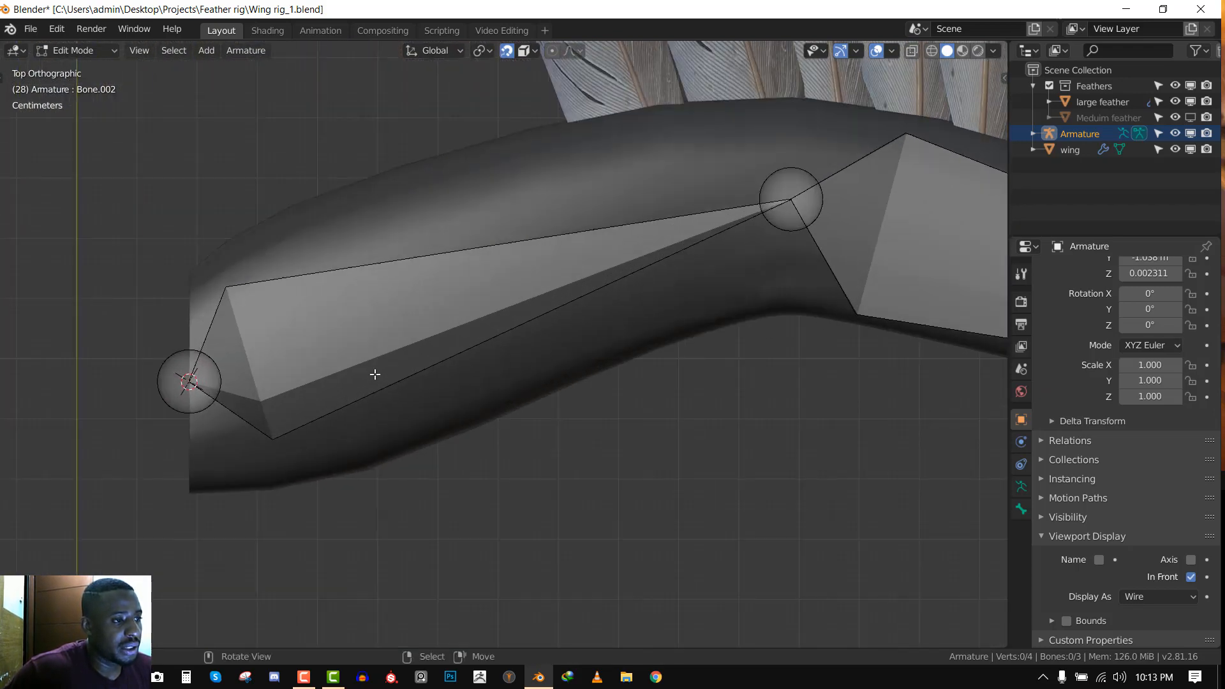
scroll(387, 353, down, 2)
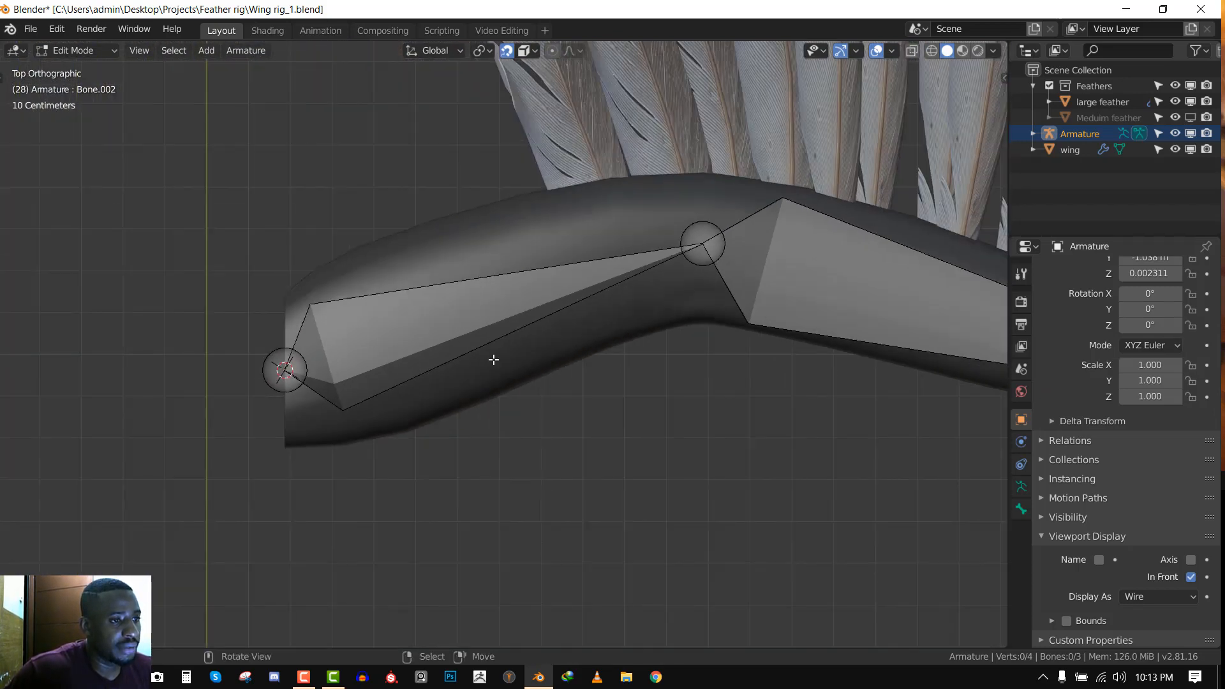
shift+middle_drag(742, 342, 555, 336)
scroll(653, 336, down, 3)
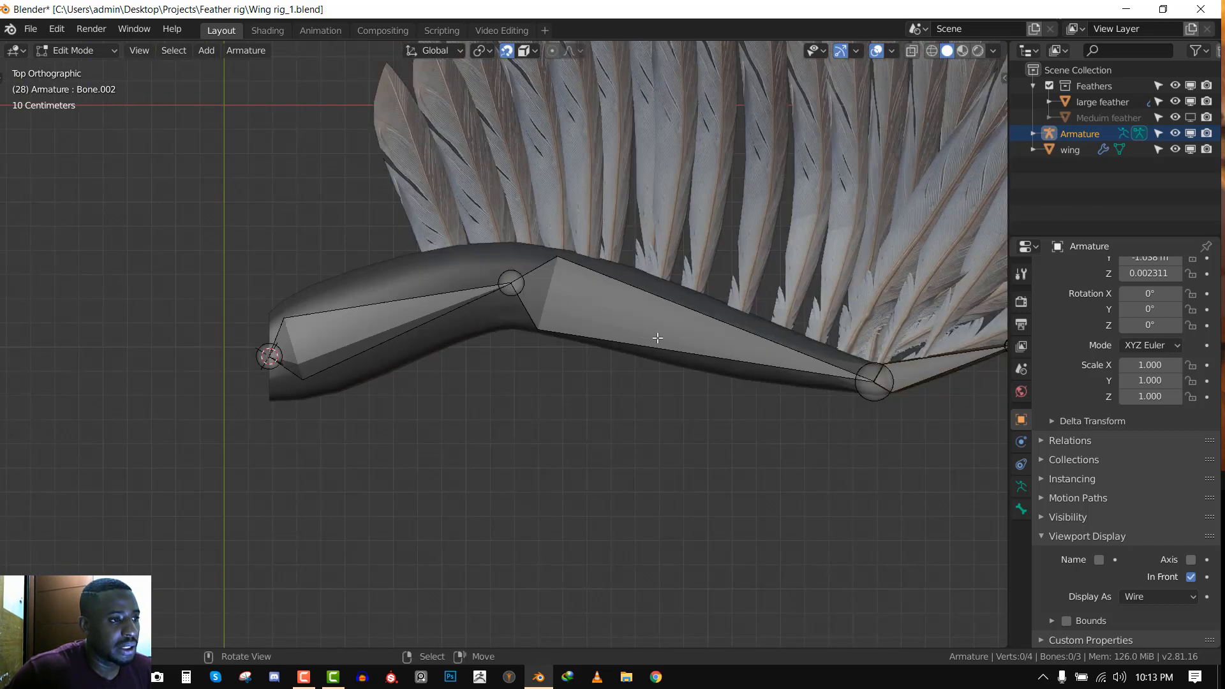
Select all the armature's bones and recalculate their roll to the Global +Y Axis
key(a)
key(shift+n)
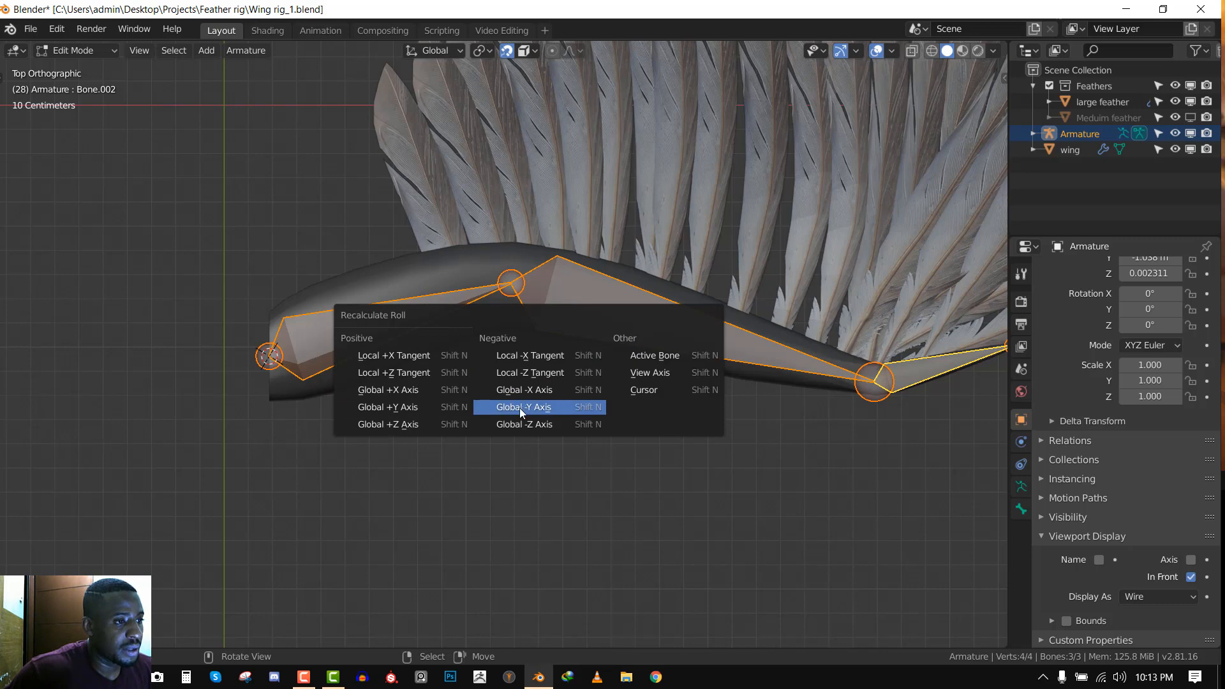
click(406, 408)
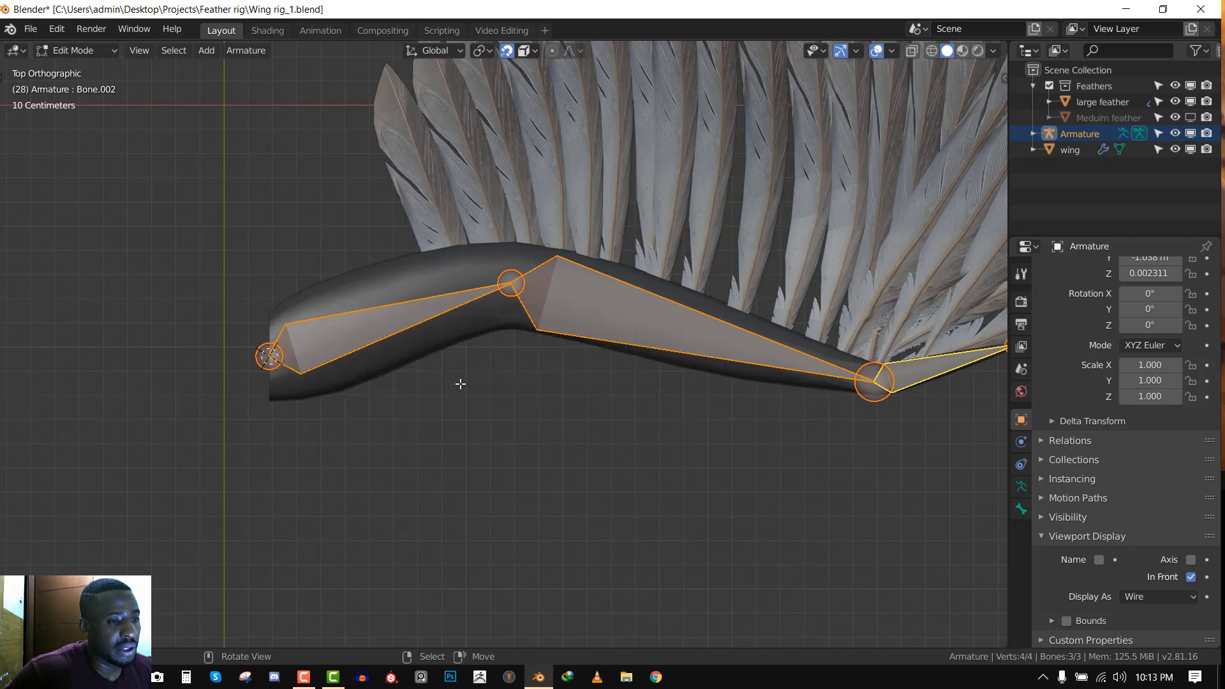
scroll(460, 382, up, 2)
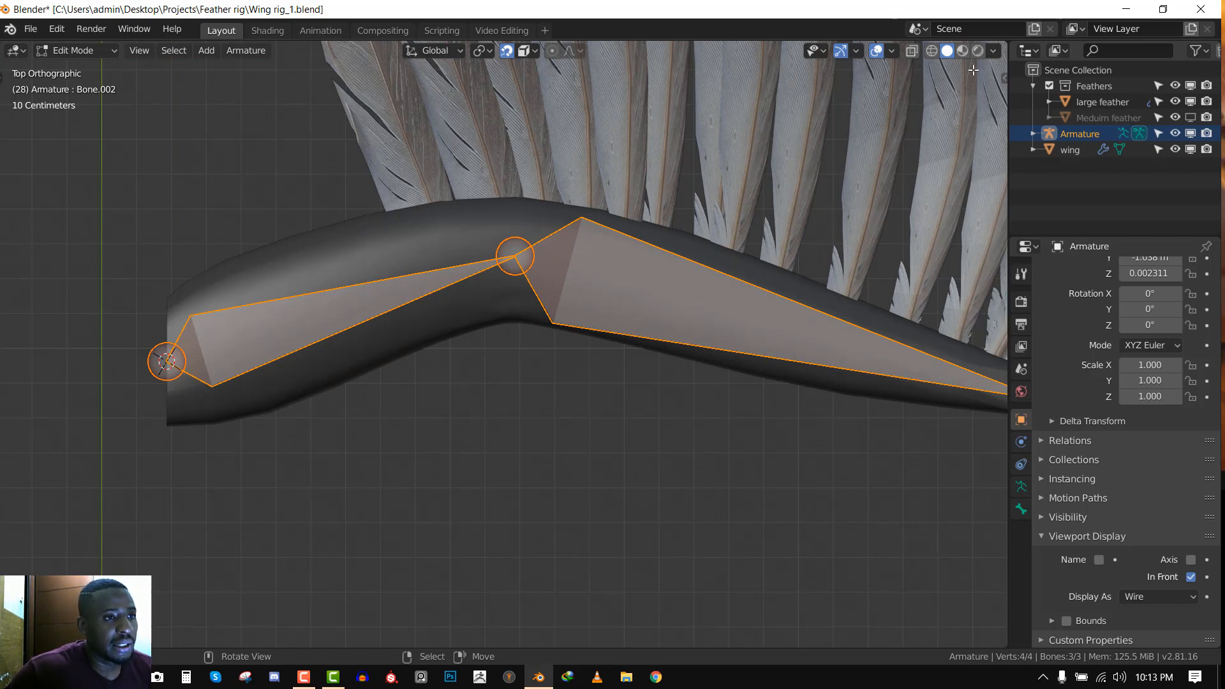
click(891, 51)
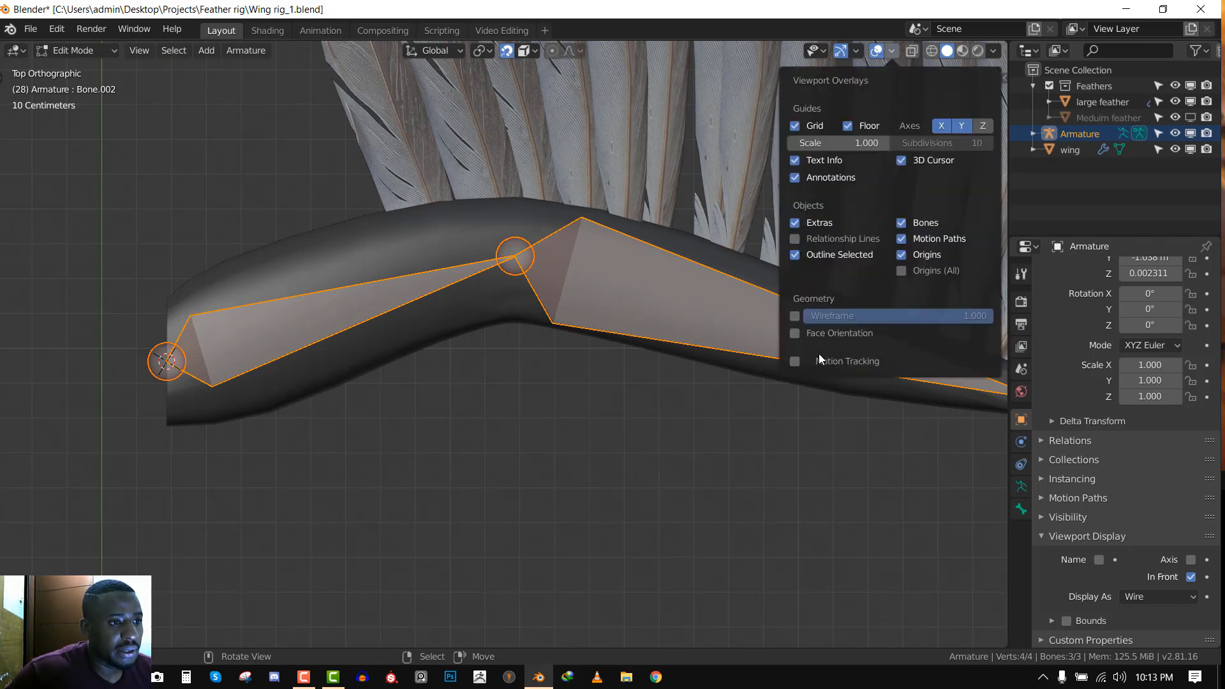
click(857, 50)
click(893, 49)
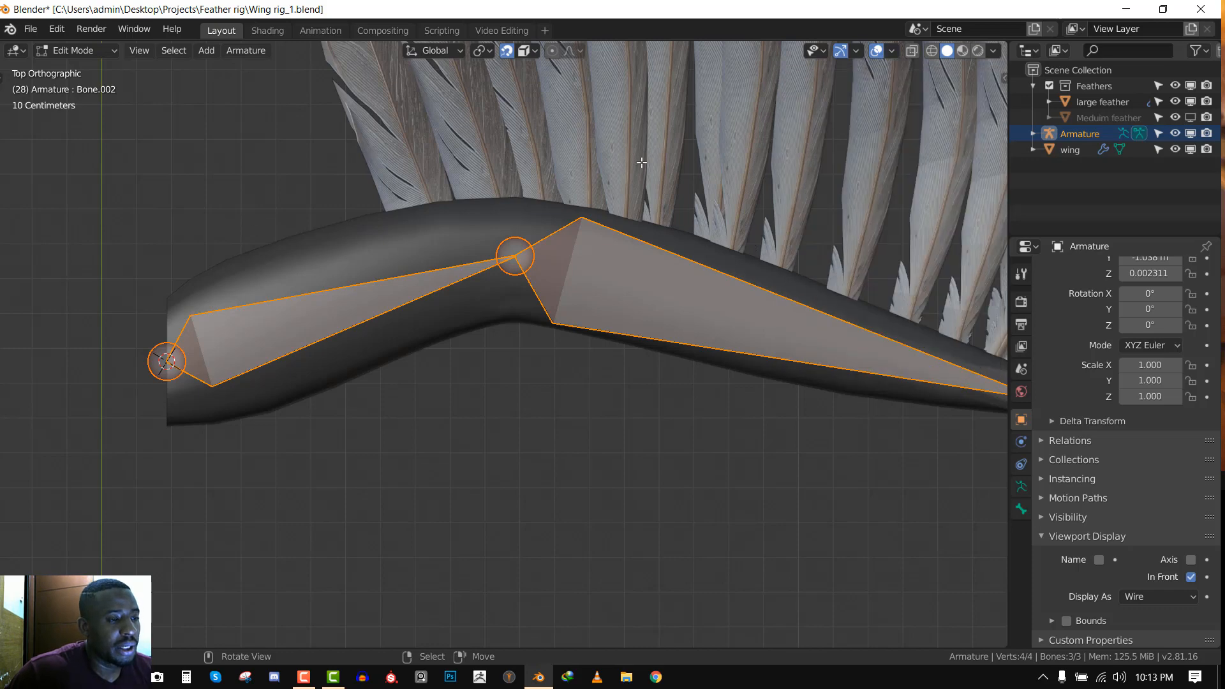
Put the armature in Object Mode and delete the existing hidden annotation note layer
scroll(698, 200, down, 2)
scroll(698, 201, down, 1)
scroll(410, 270, down, 2)
key(KP_1)
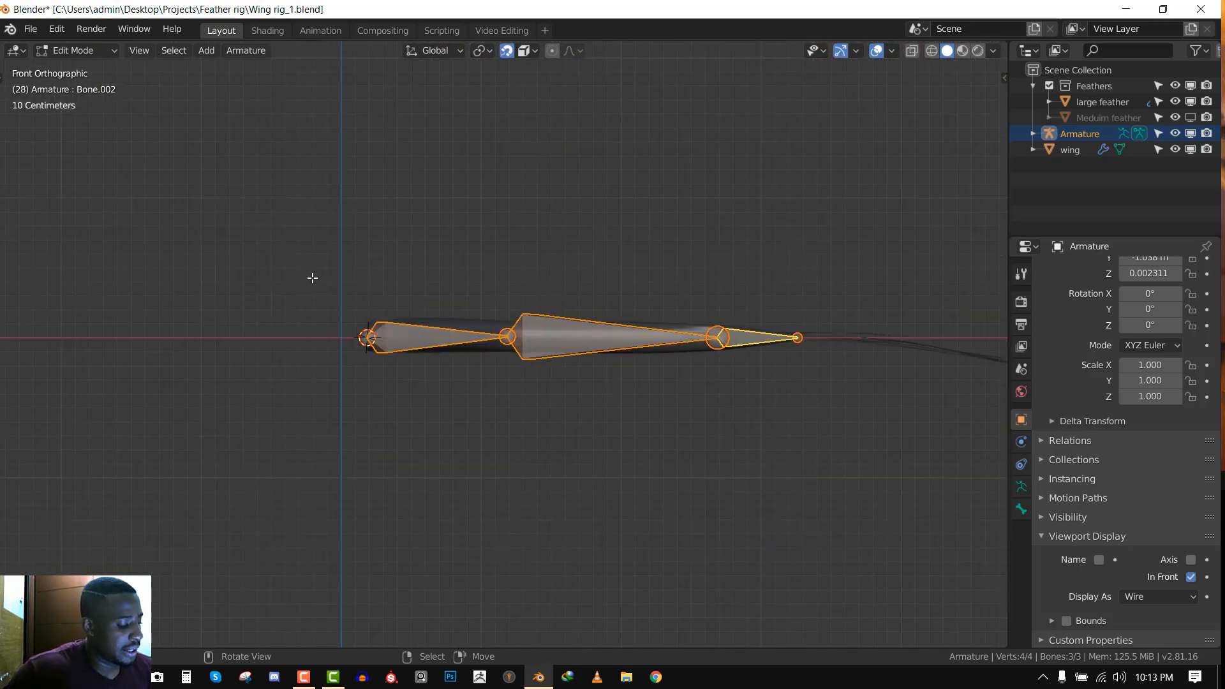
shift+middle_drag(312, 276, 332, 255)
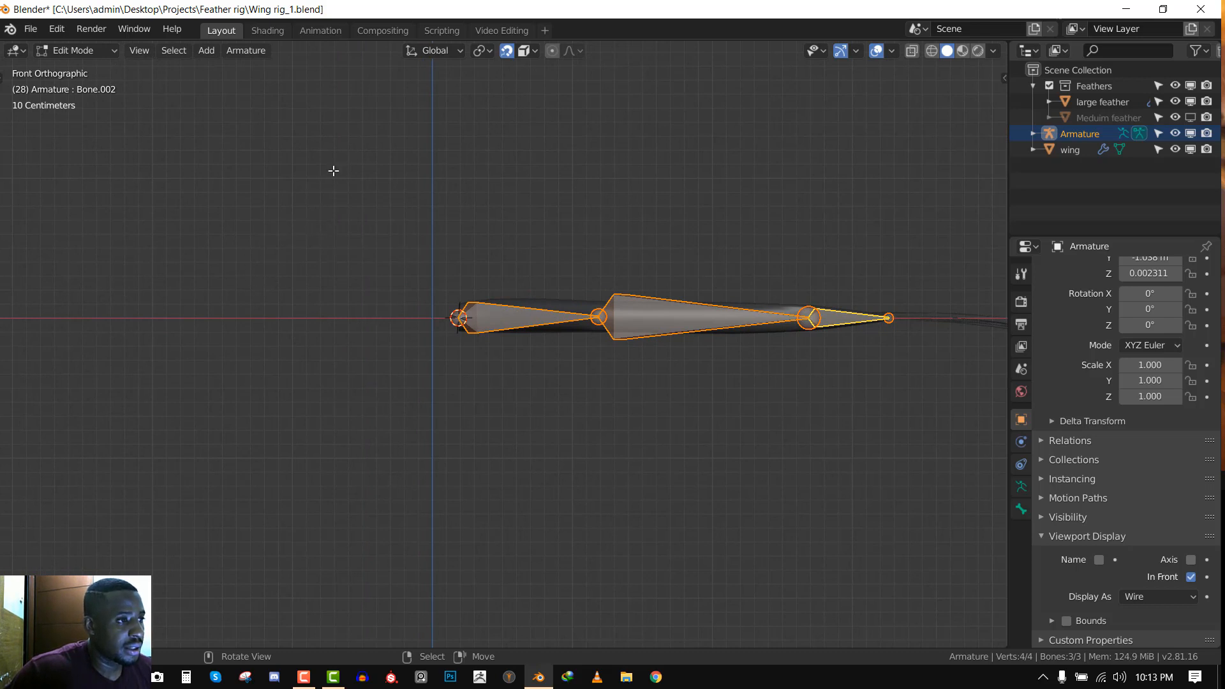
key(Tab)
scroll(457, 232, down, 2)
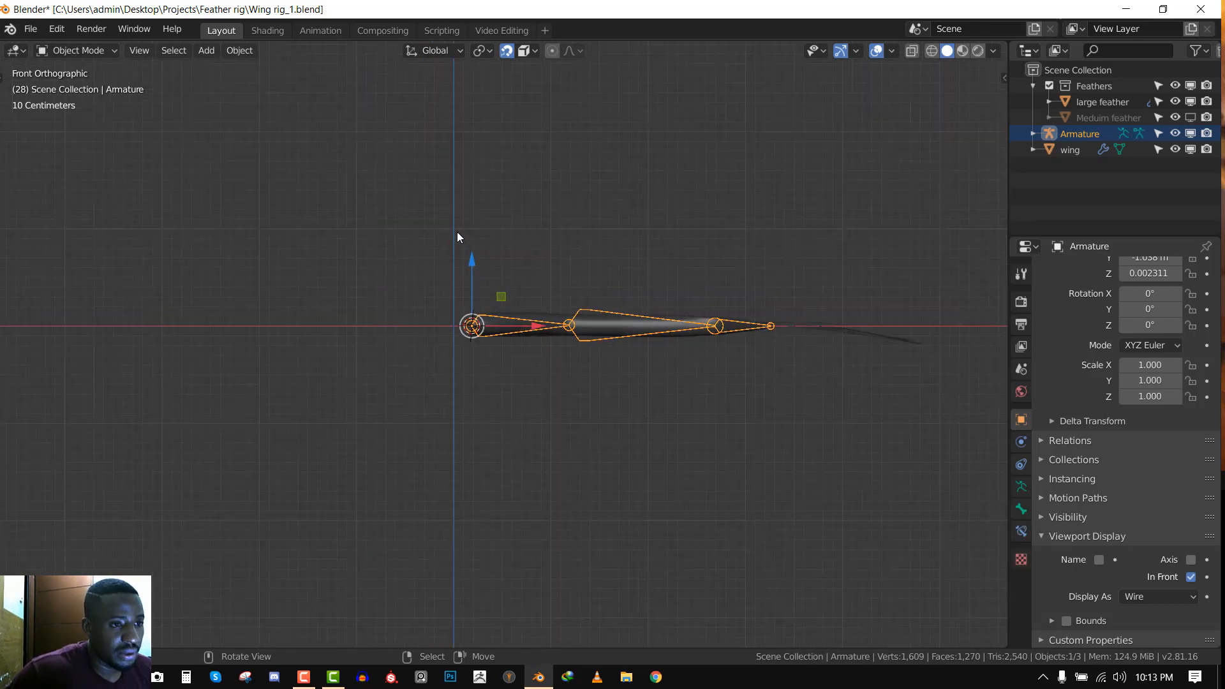
key(n)
click(951, 532)
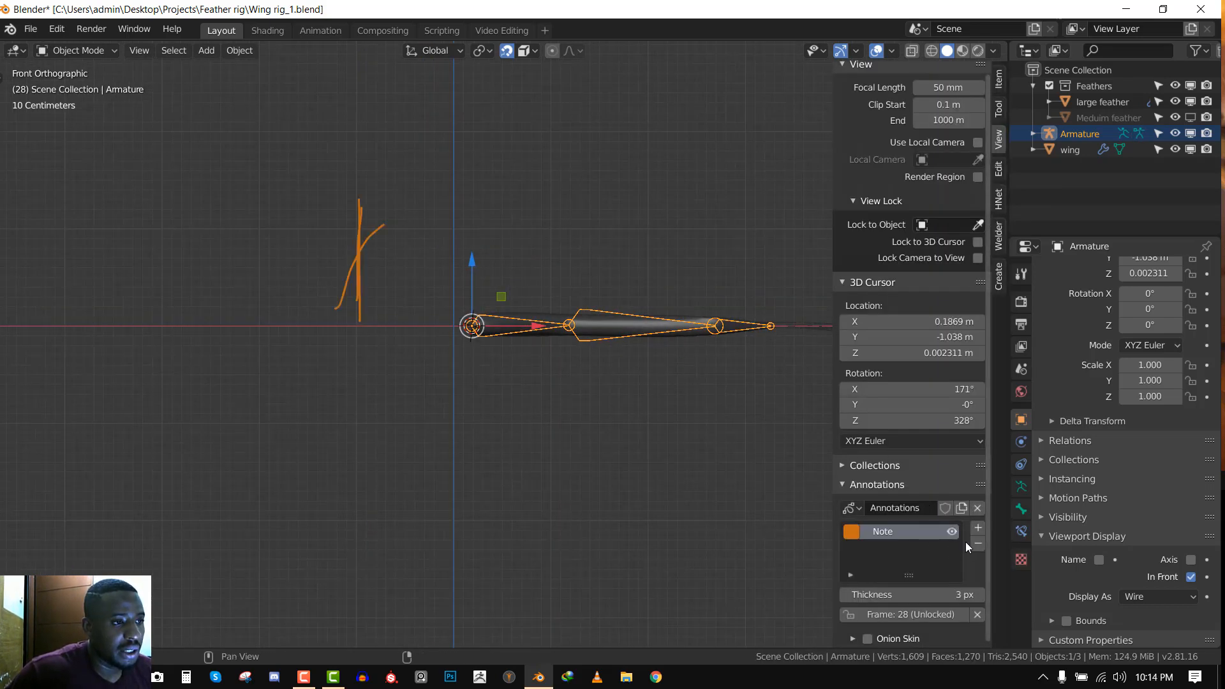
click(976, 543)
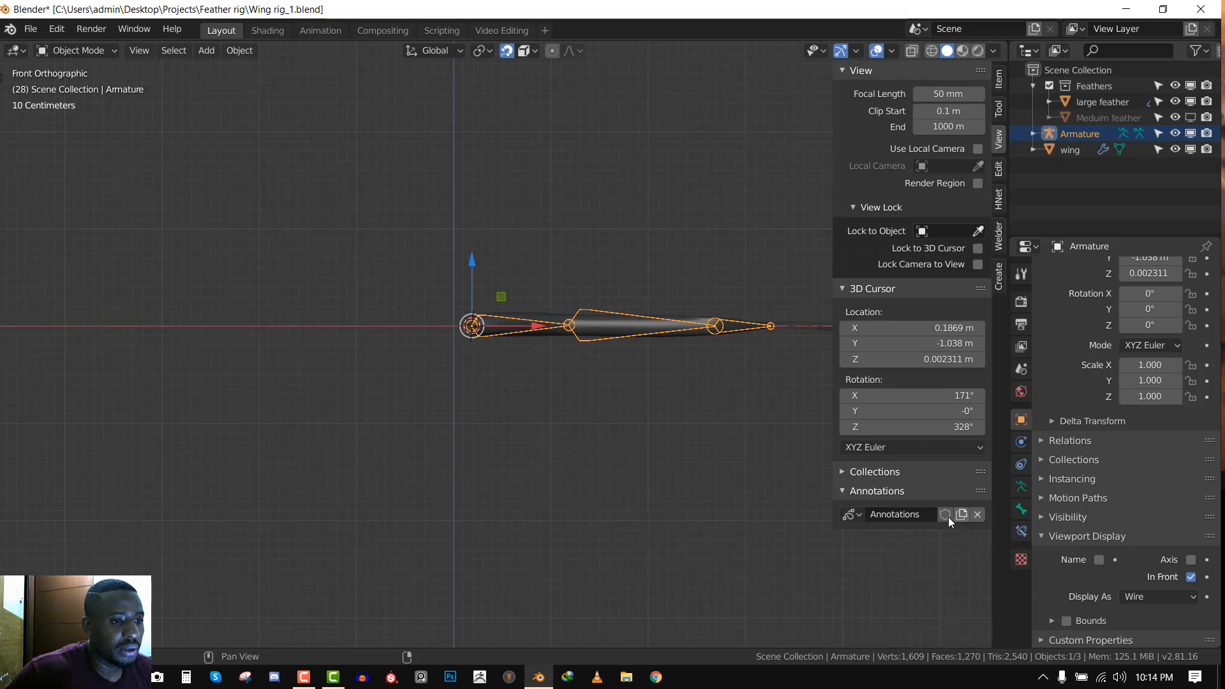
Sketch an annotation beside the wing root with a vertical axis labelled Z and a horizontal axis labelled X
scroll(322, 214, up, 2)
mouse_move(314, 335)
mouse_down()
mouse_move(320, 198)
mouse_move(324, 211)
mouse_up()
drag(306, 155, 340, 174)
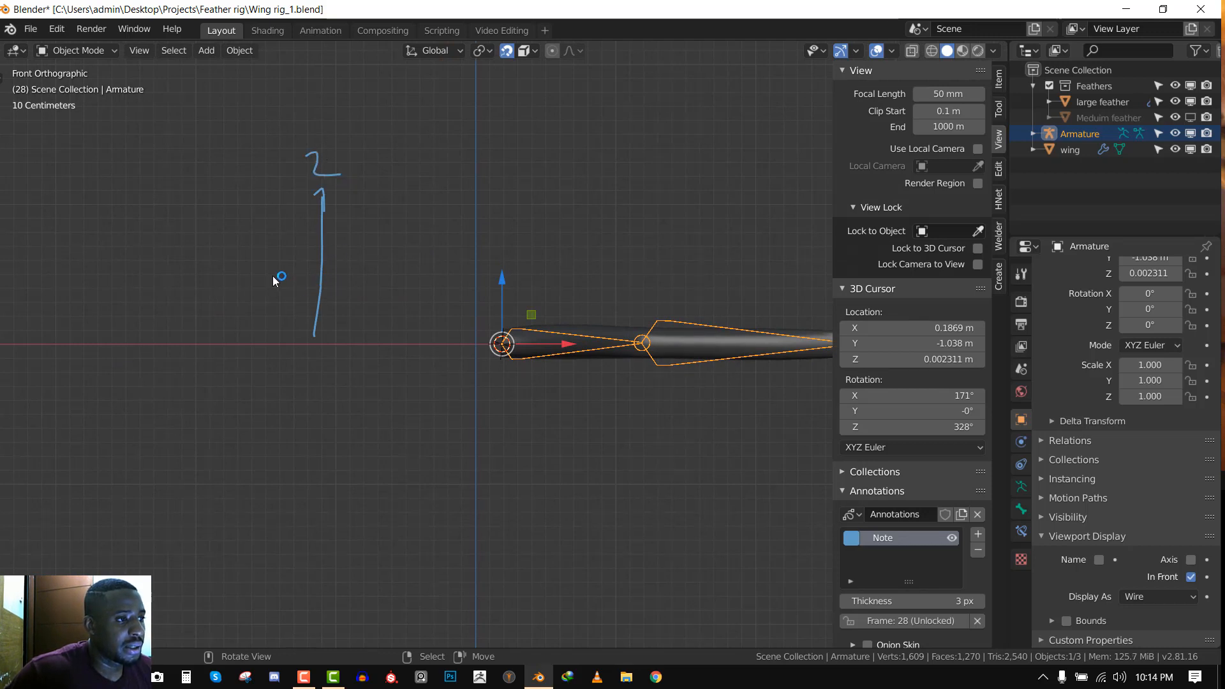
drag(272, 275, 388, 274)
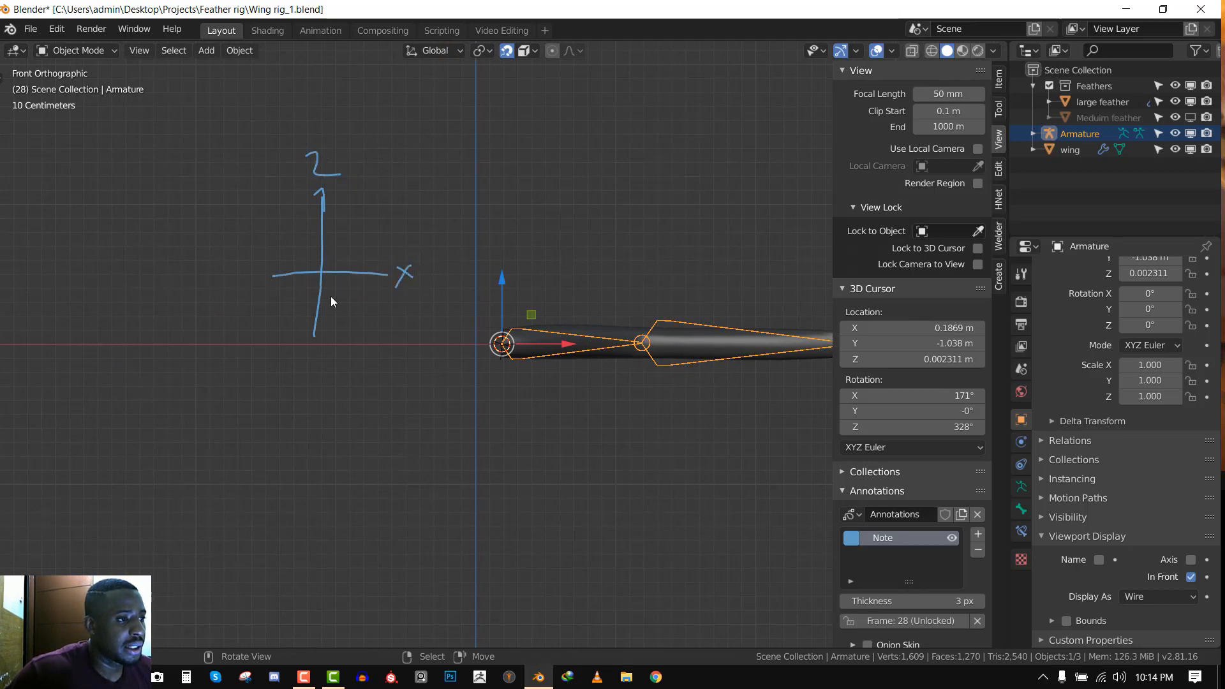
Add a depth axis labelled Y to the annotated axis sketch, redrawing its first stroke
mouse_move(331, 297)
middle_down()
mouse_move(277, 302)
mouse_move(429, 214)
middle_up()
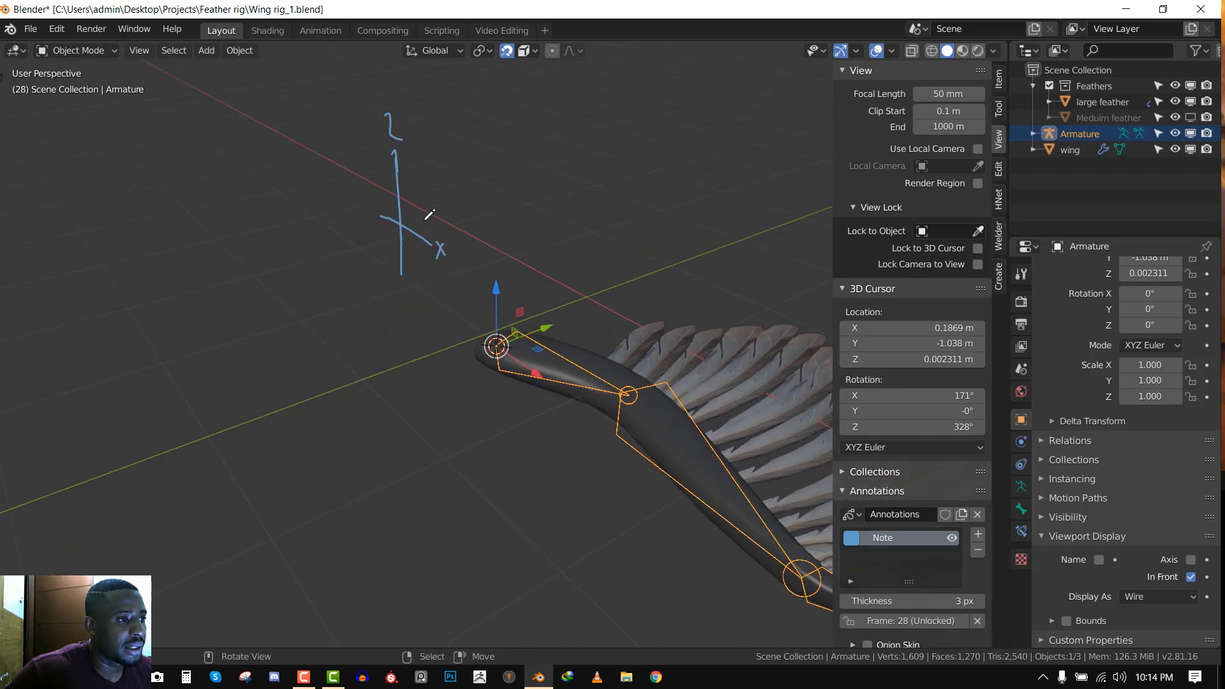
mouse_move(425, 220)
mouse_down()
mouse_move(472, 194)
mouse_move(475, 213)
mouse_up()
key(ctrl+z)
middle_drag(479, 213, 527, 205)
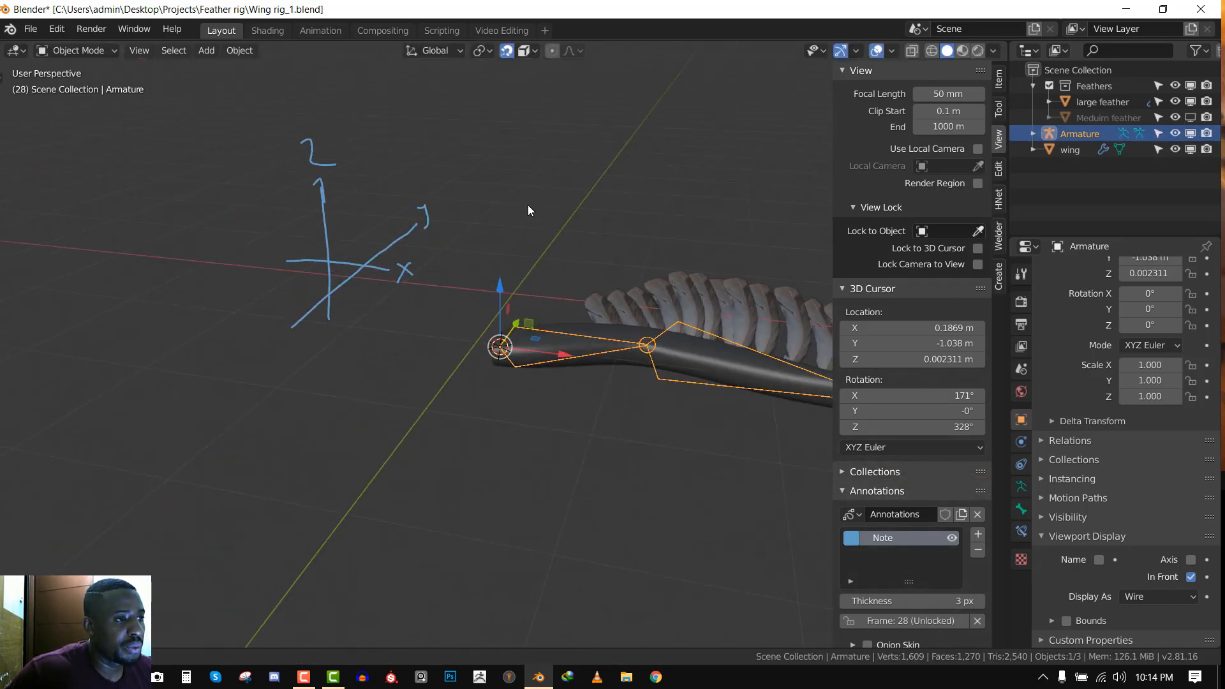
key(KP_1)
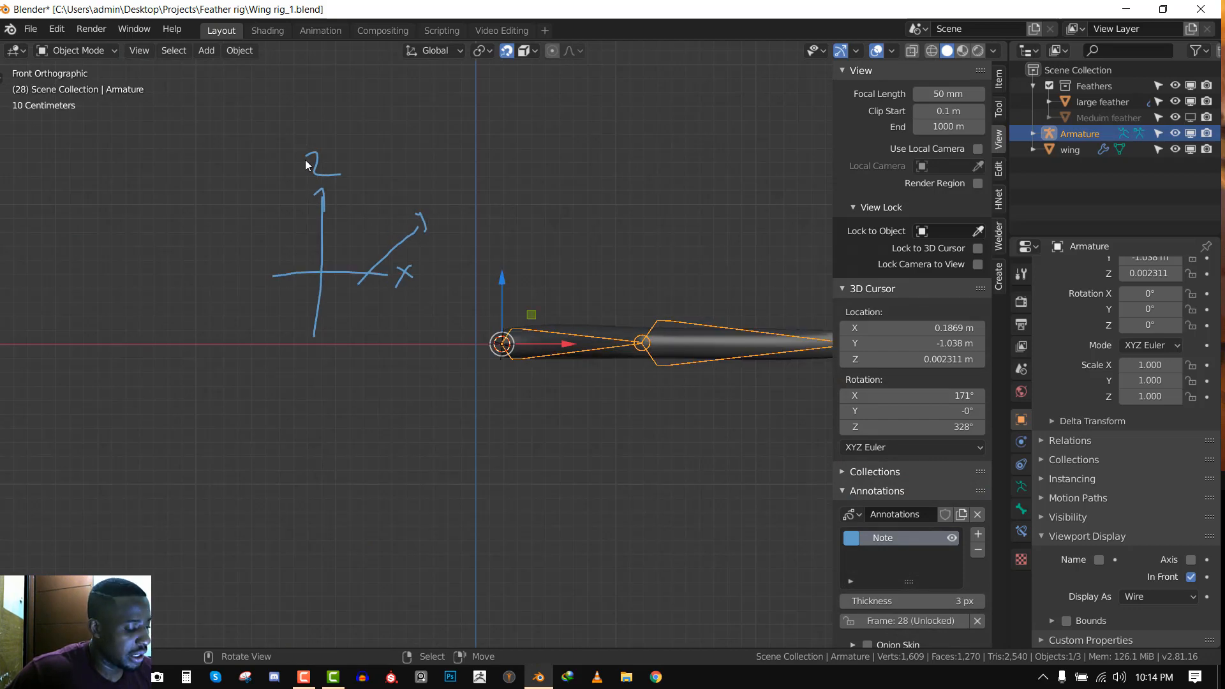
Add a second Z label near the end of the sketched Y axis, and delete the annotation note layer
scroll(307, 155, up, 2)
shift+middle_drag(359, 182, 450, 245)
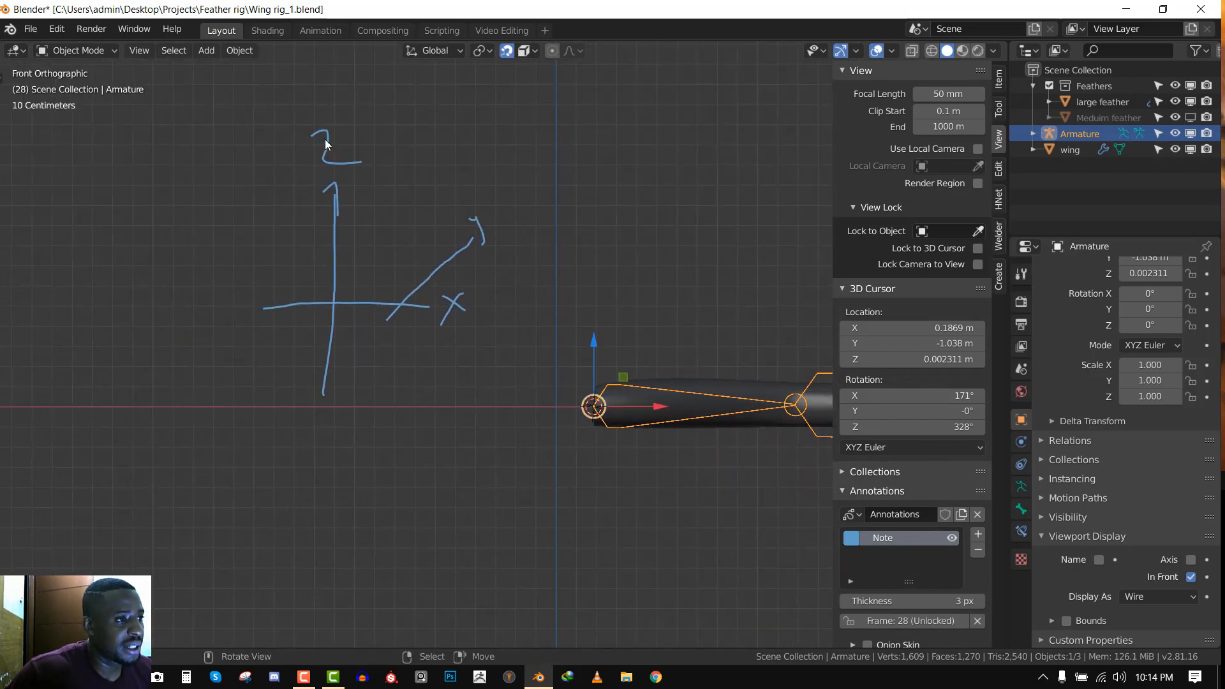
mouse_move(326, 153)
middle_down()
mouse_move(370, 192)
mouse_move(422, 210)
mouse_move(503, 168)
mouse_move(492, 166)
middle_up()
drag(494, 163, 524, 169)
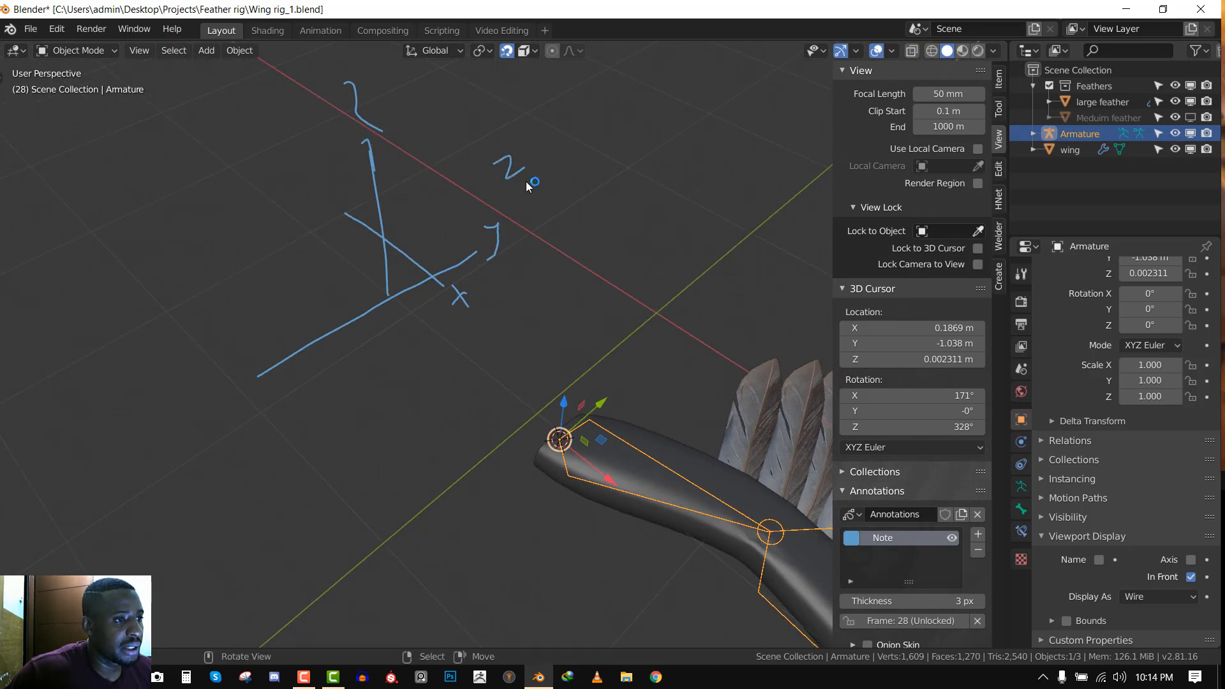
key(KP_1)
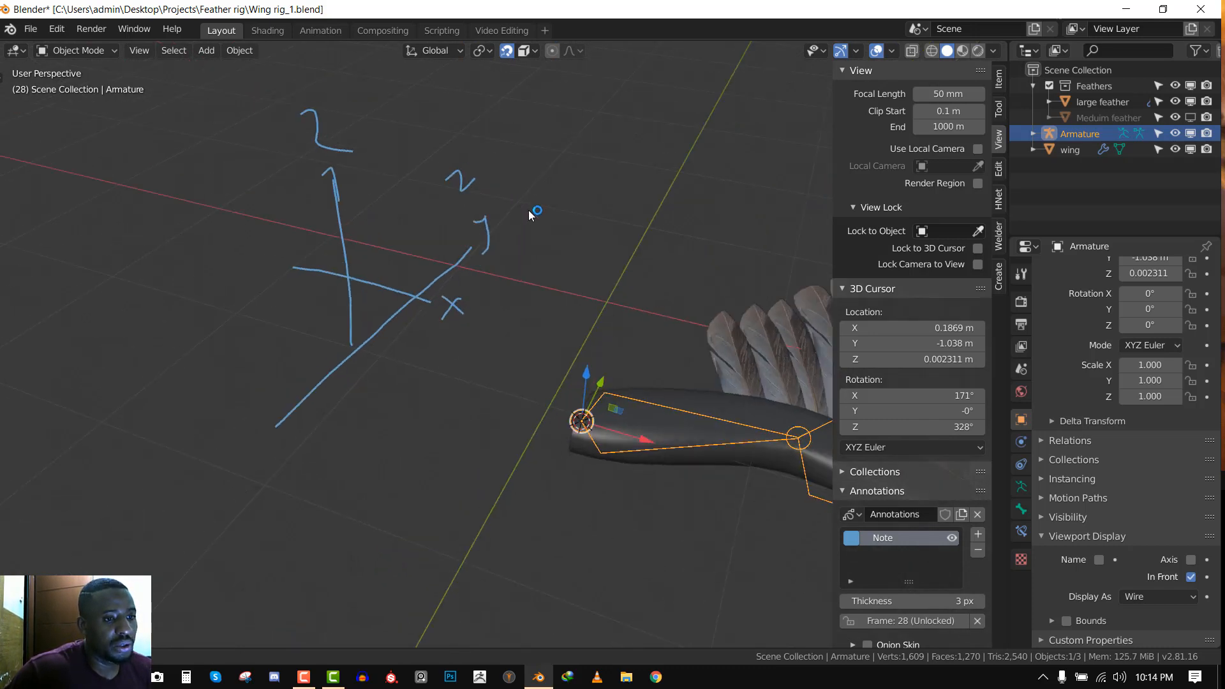
click(977, 551)
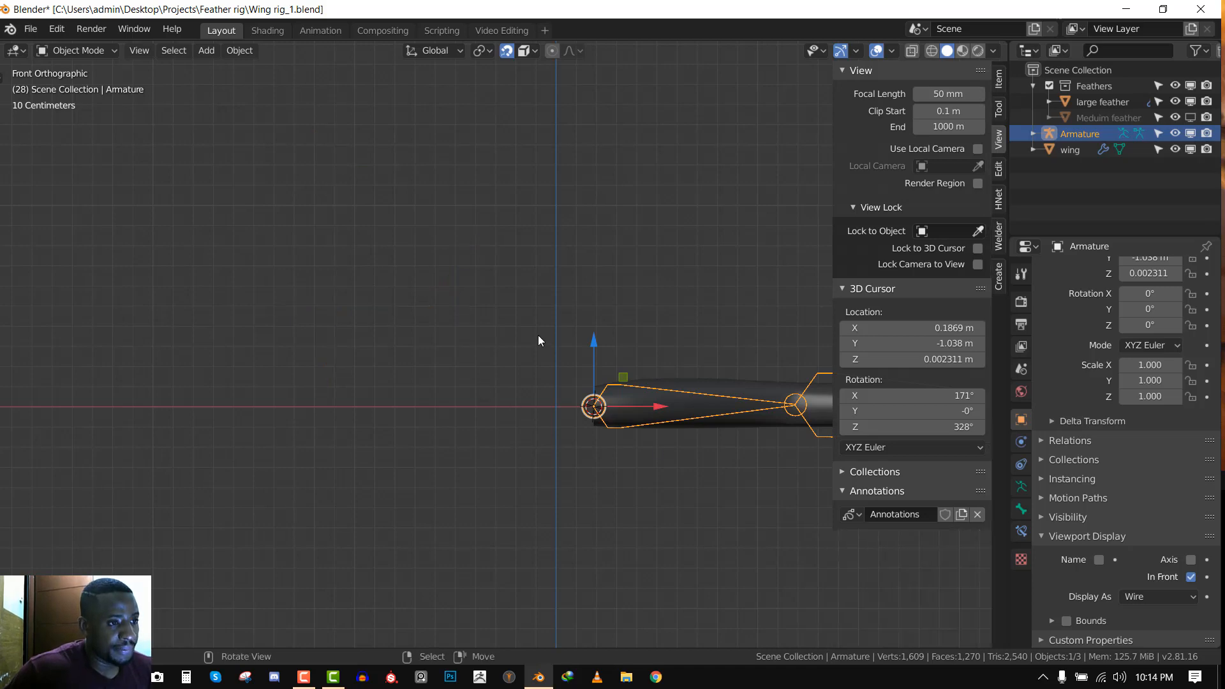
Return the armature to Edit Mode and recalculate the roll of all bones to the Global +Y Axis
key(n)
key(KP_7)
scroll(670, 363, down, 1)
scroll(676, 342, up, 3)
key(Tab)
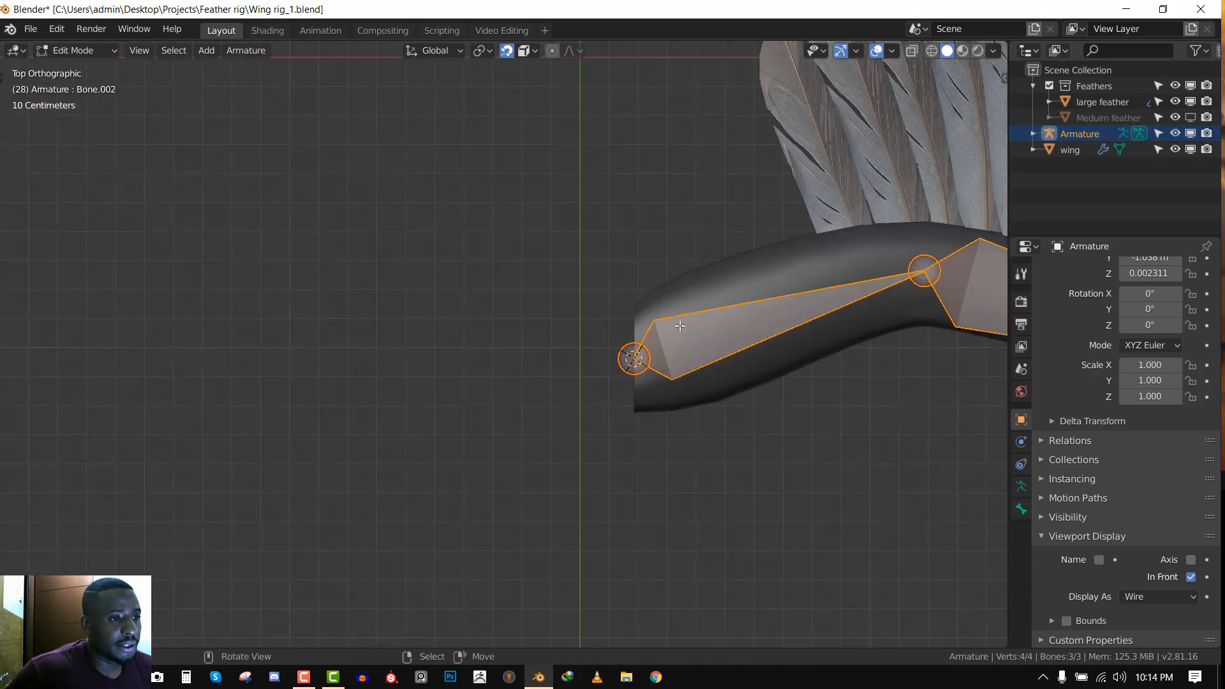
shift+middle_drag(679, 325, 318, 297)
shift+middle_drag(504, 285, 395, 286)
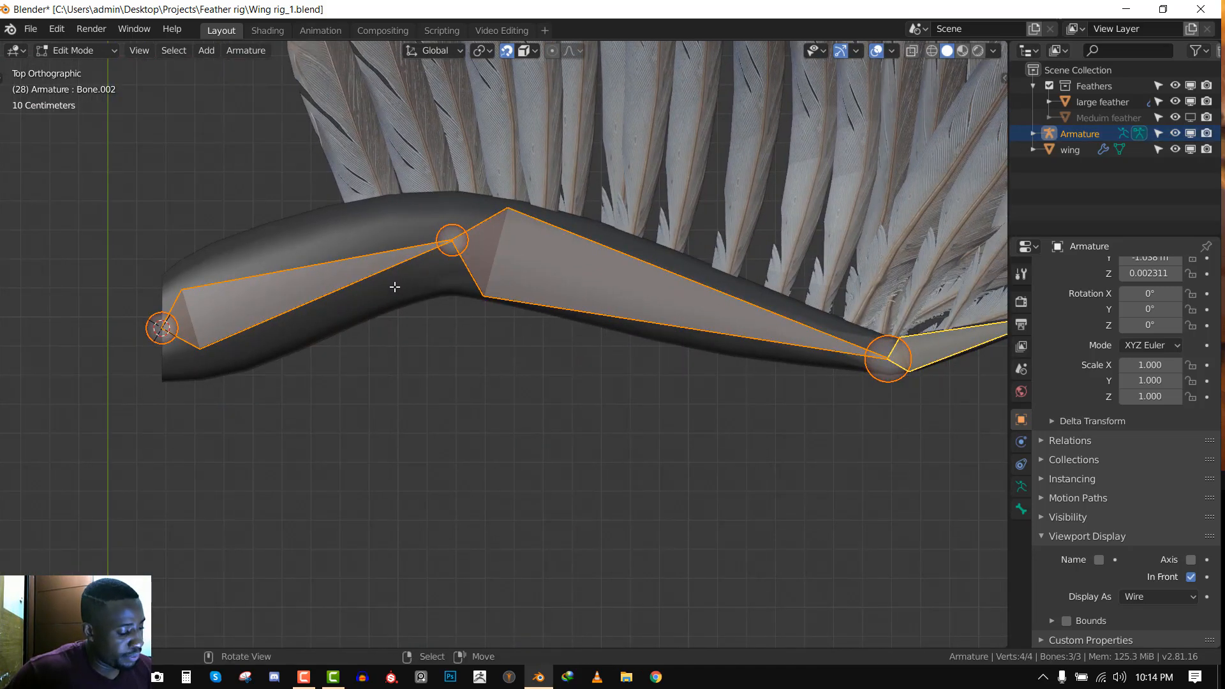
key(shift+n)
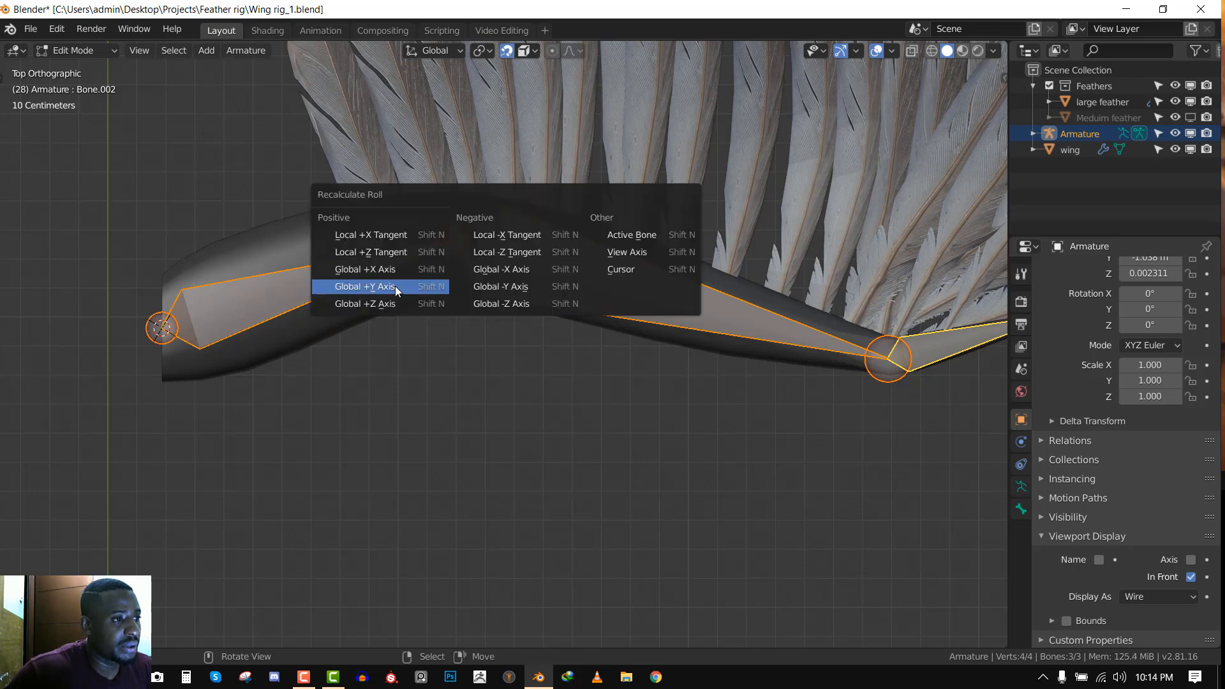
click(401, 289)
Deselect the bones and turn on Axes in the armature's viewport display settings
key(alt+a)
middle_drag(377, 294, 408, 294)
scroll(429, 299, up, 2)
key(KP_7)
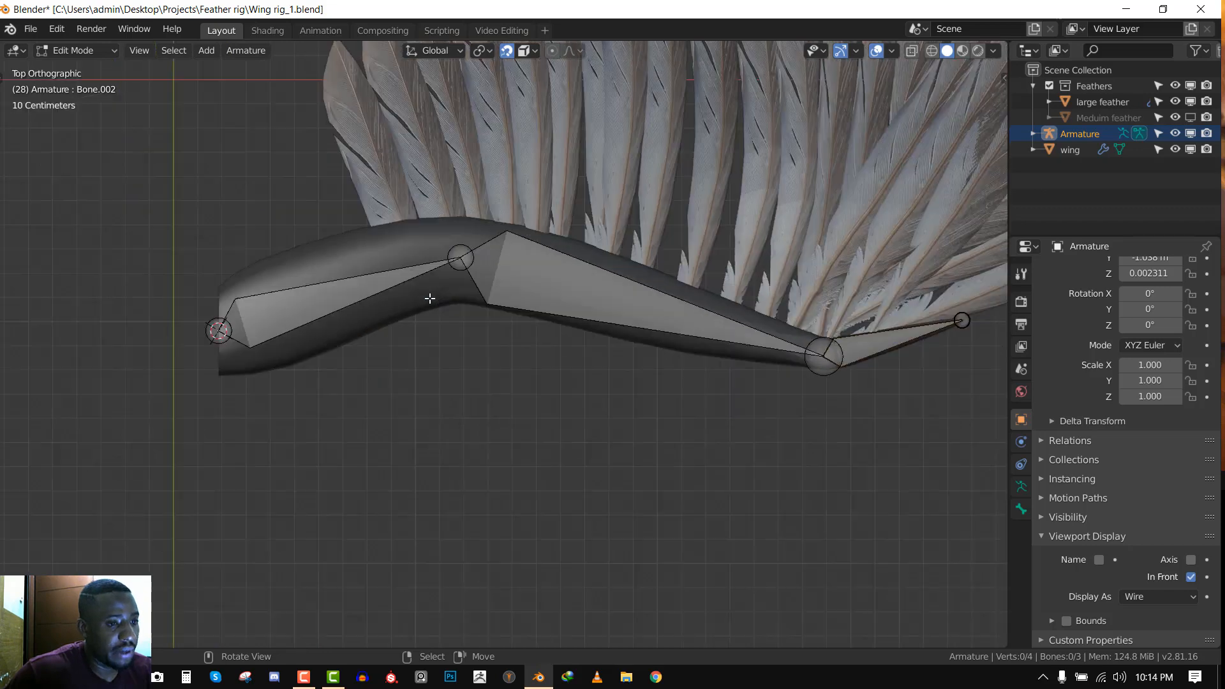
click(1190, 560)
click(1190, 560)
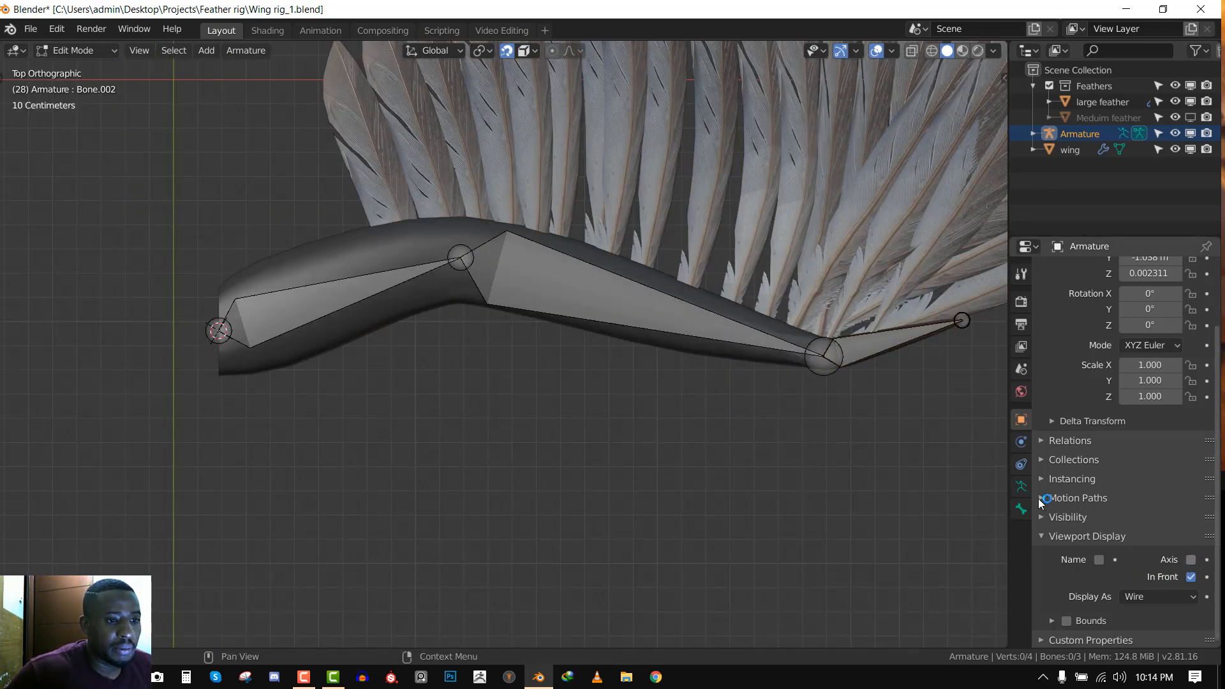
click(1022, 511)
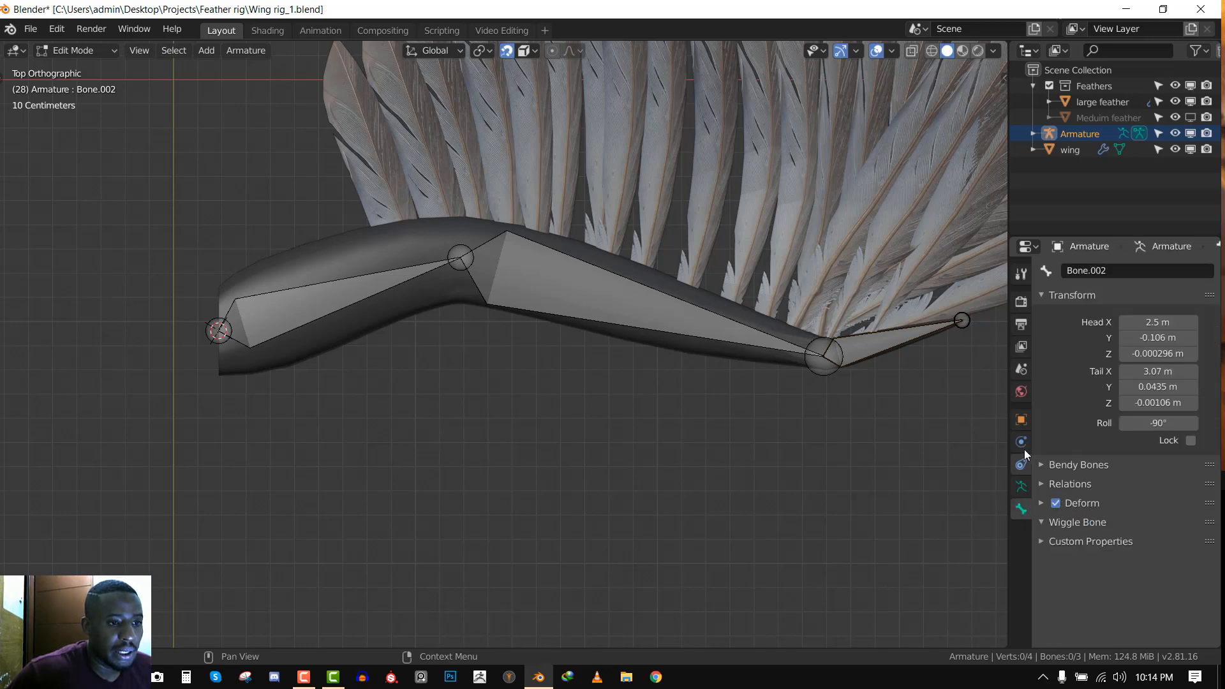
click(1022, 486)
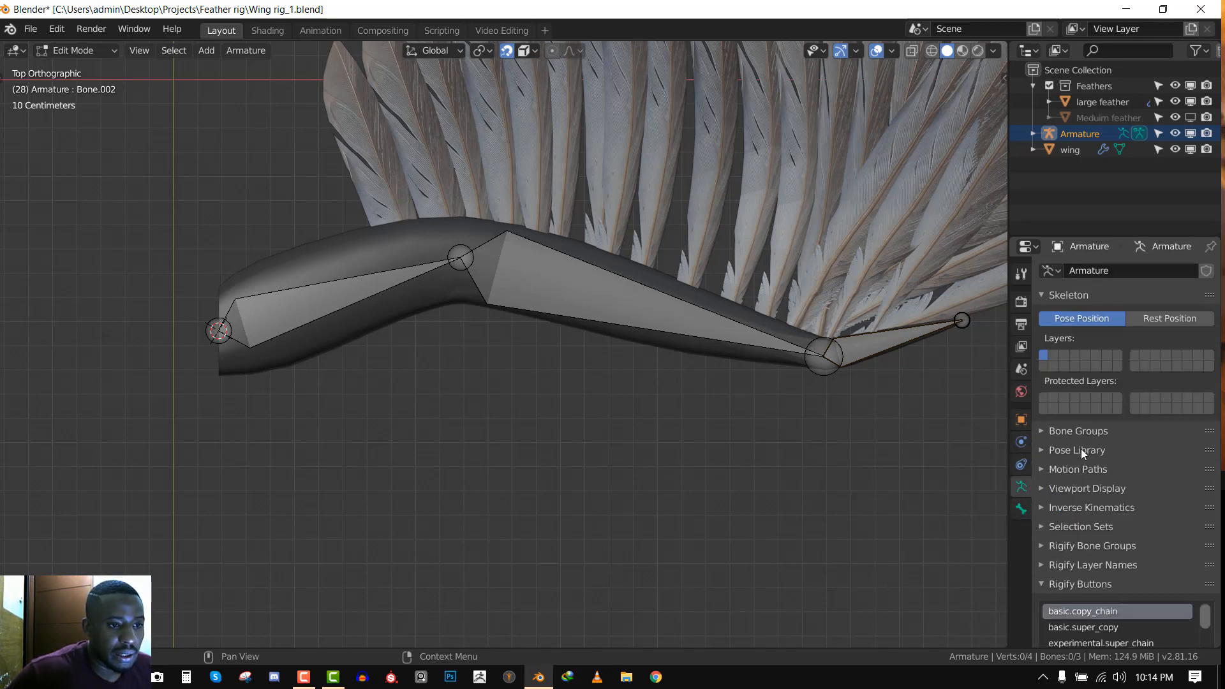
click(1087, 489)
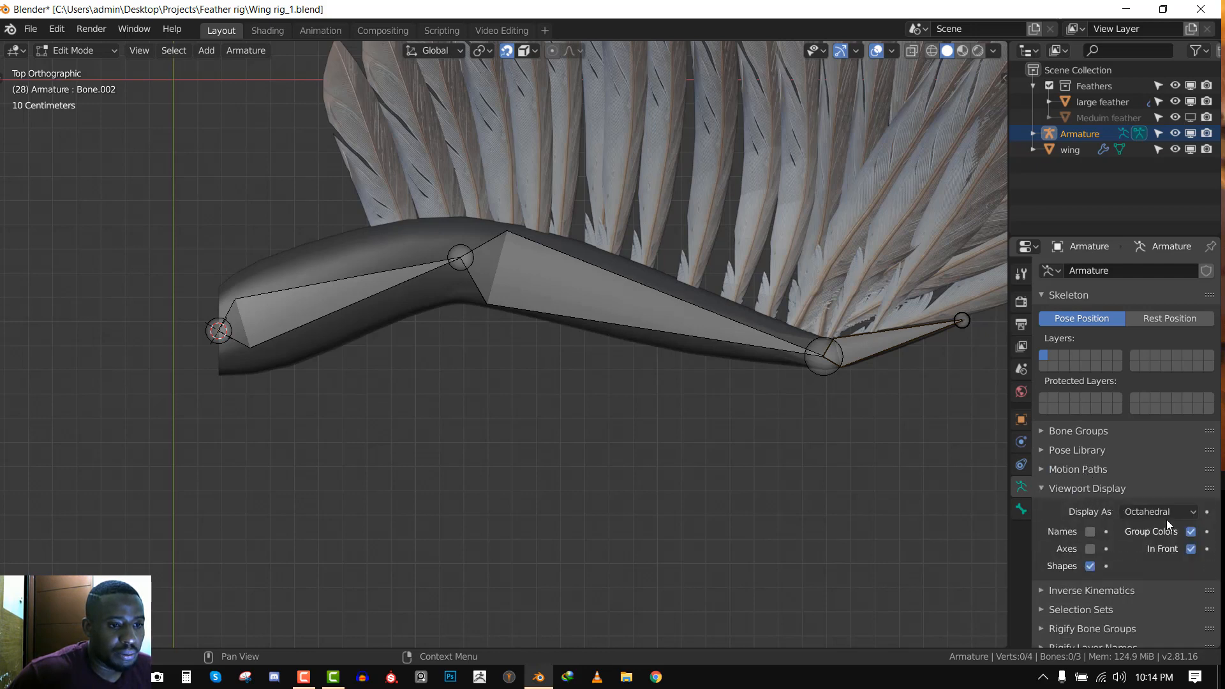
click(1093, 549)
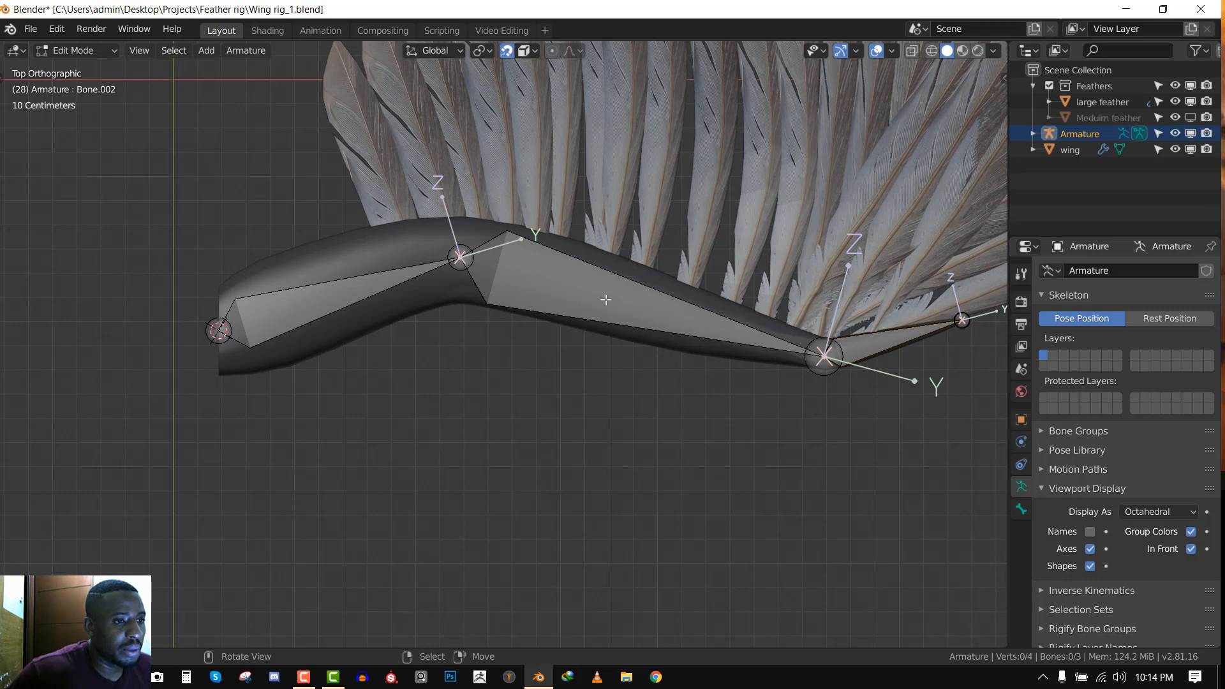
Annotate arrows at the wing's two inner joints pointing along the following bones, with a label beside the first arrow
shift+middle_drag(606, 300, 475, 355)
scroll(560, 342, up, 2)
shift+middle_drag(560, 342, 725, 362)
shift+middle_drag(523, 354, 592, 394)
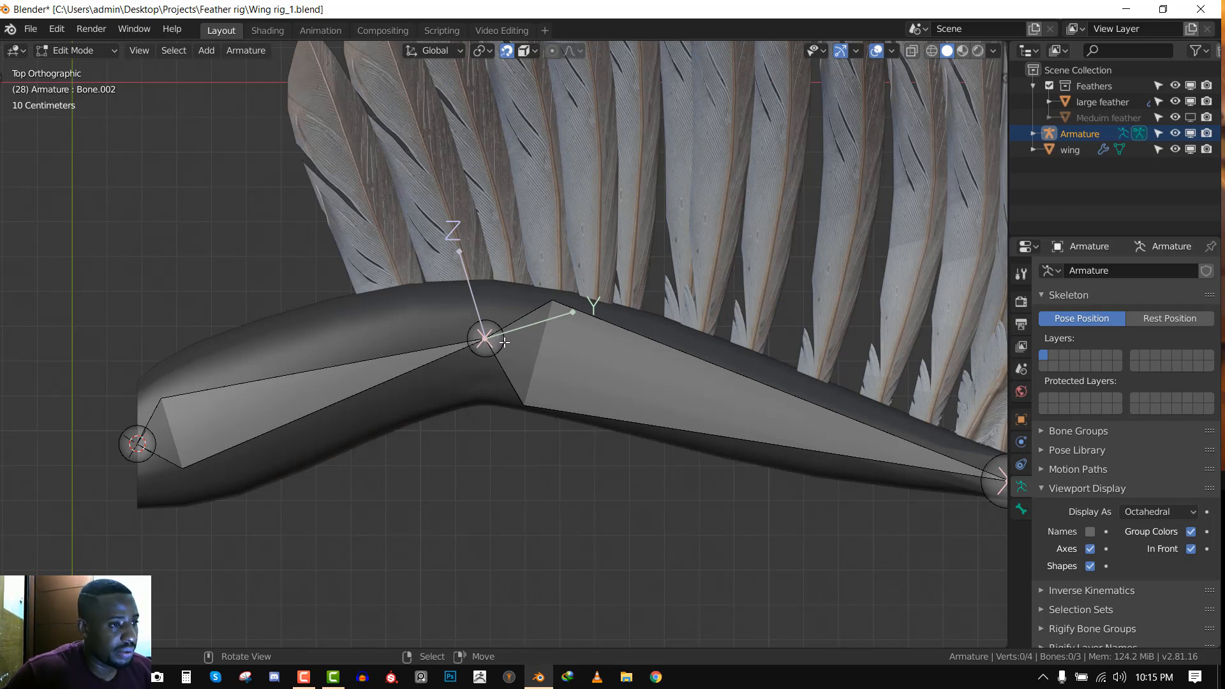
drag(578, 361, 487, 339)
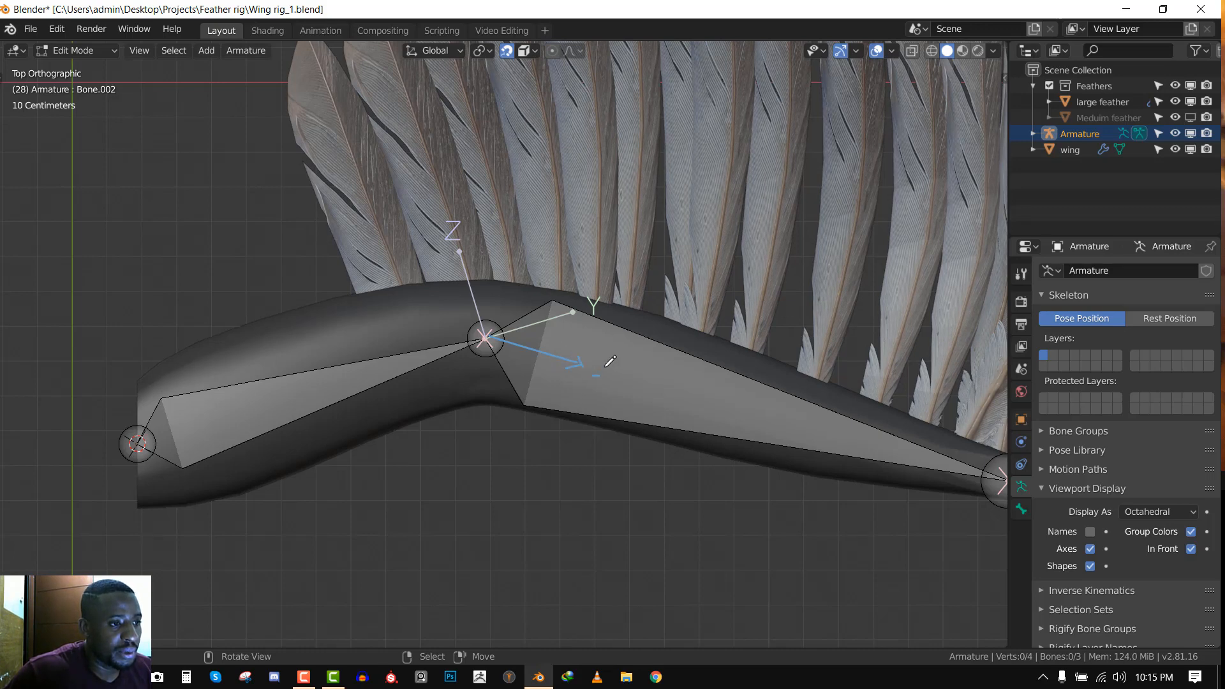
drag(604, 367, 630, 389)
scroll(604, 404, down, 1)
shift+middle_drag(605, 404, 434, 380)
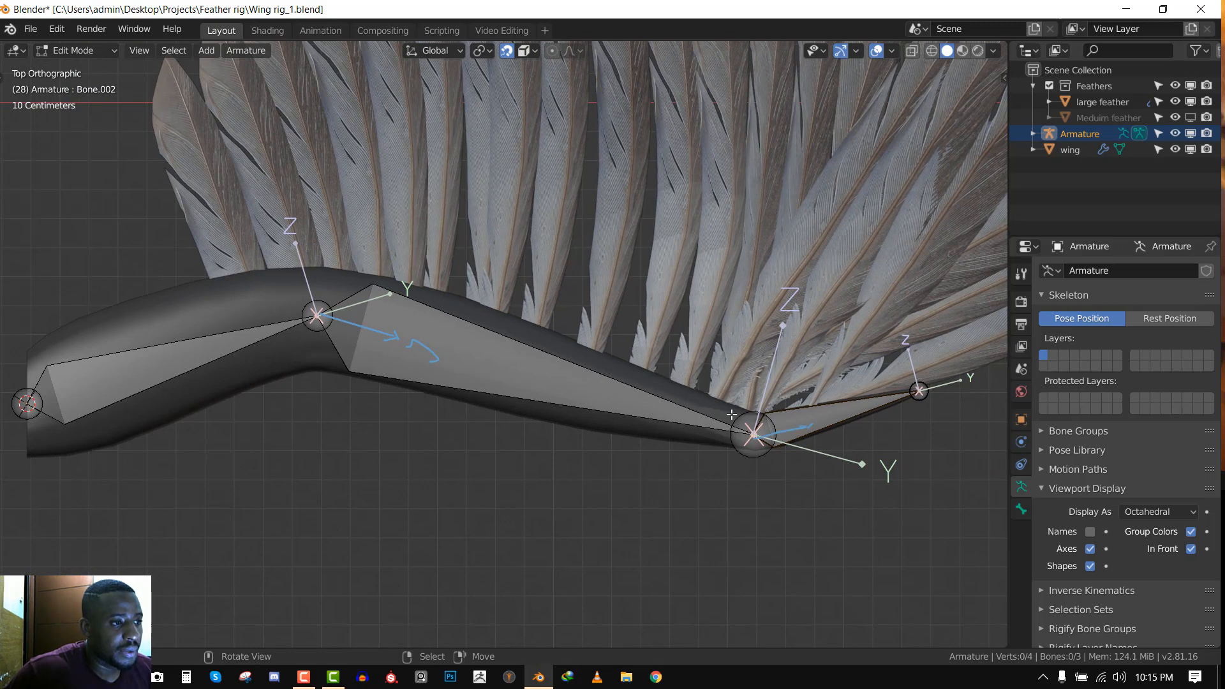
Recalculate the roll of all bones, trying the Global +X Axis before settling on the Global -Y Axis
key(a)
key(shift+n)
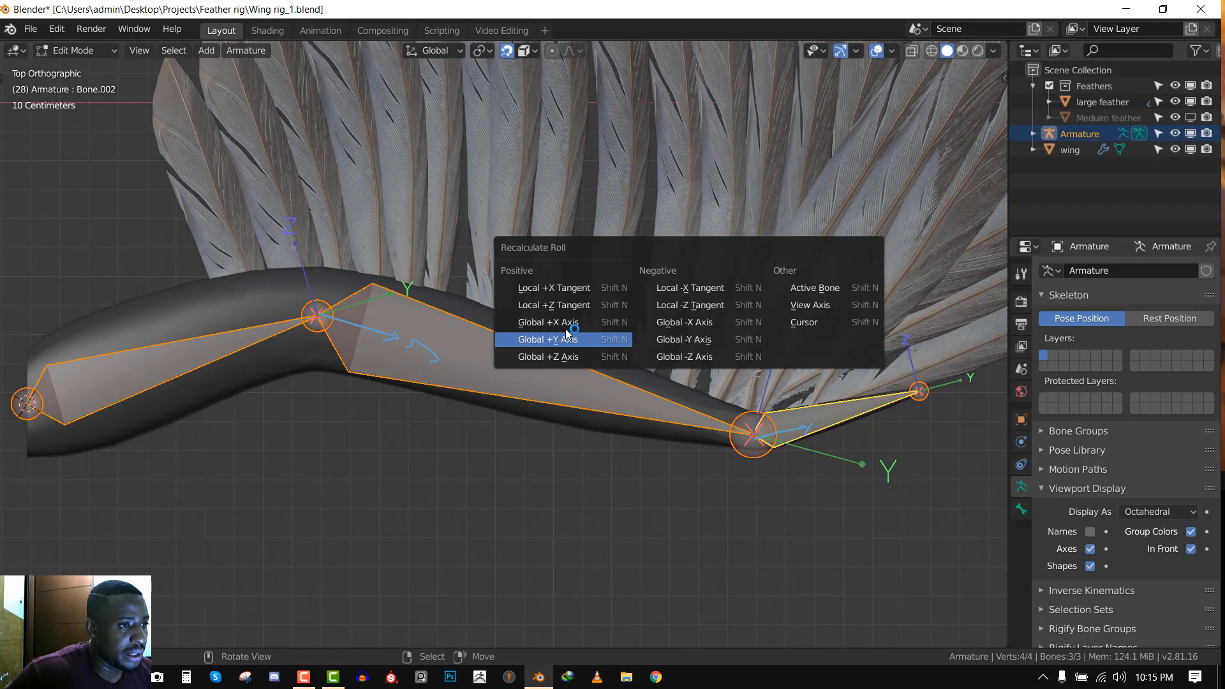
click(577, 324)
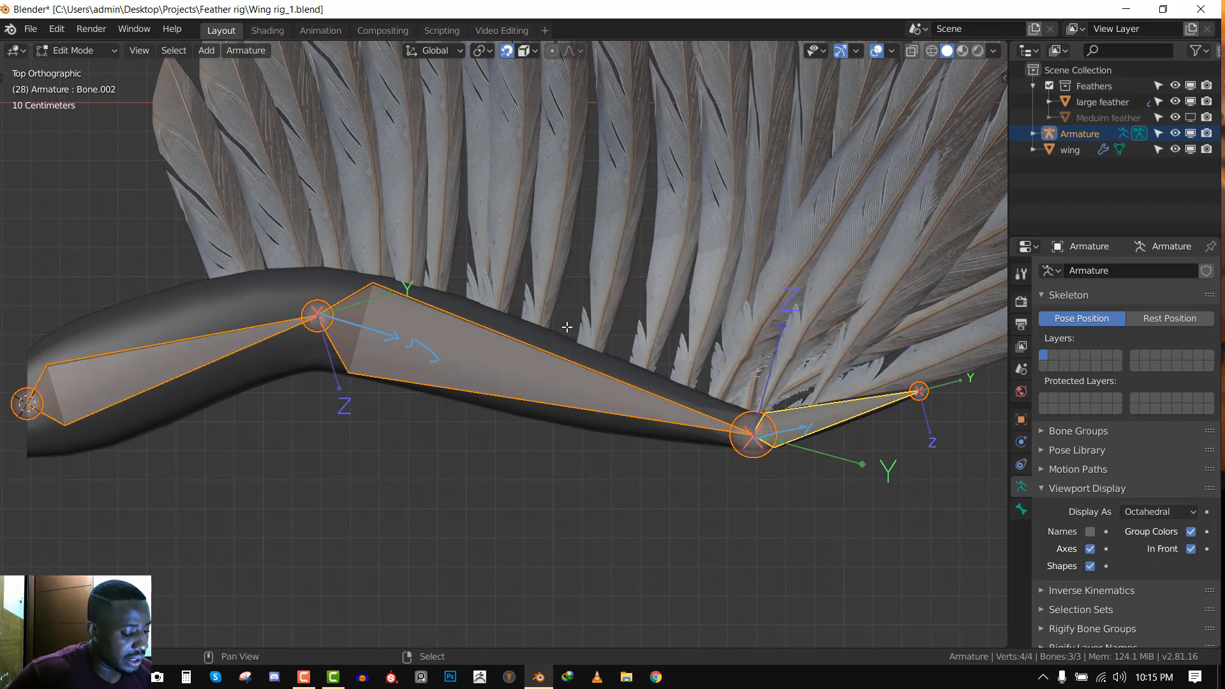
key(shift+n)
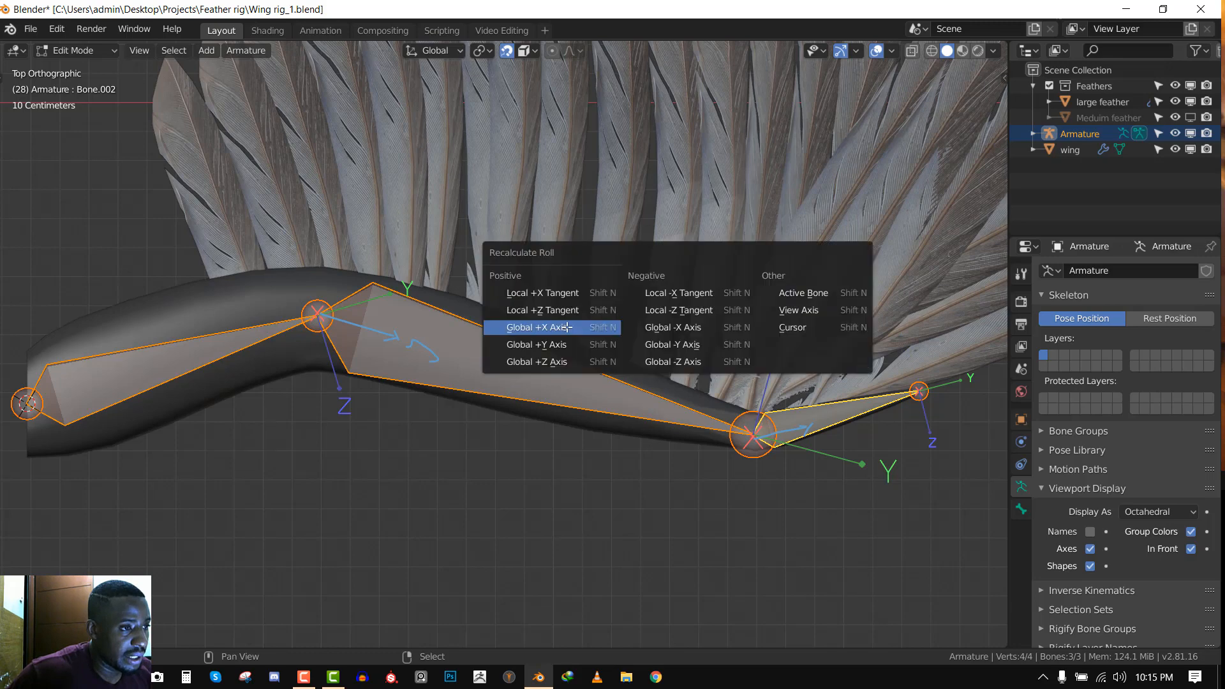
click(676, 343)
Clear the selection and select only the first bone at the wing's root
scroll(400, 329, up, 1)
shift+middle_drag(420, 326, 487, 328)
key(alt+a)
click(306, 331)
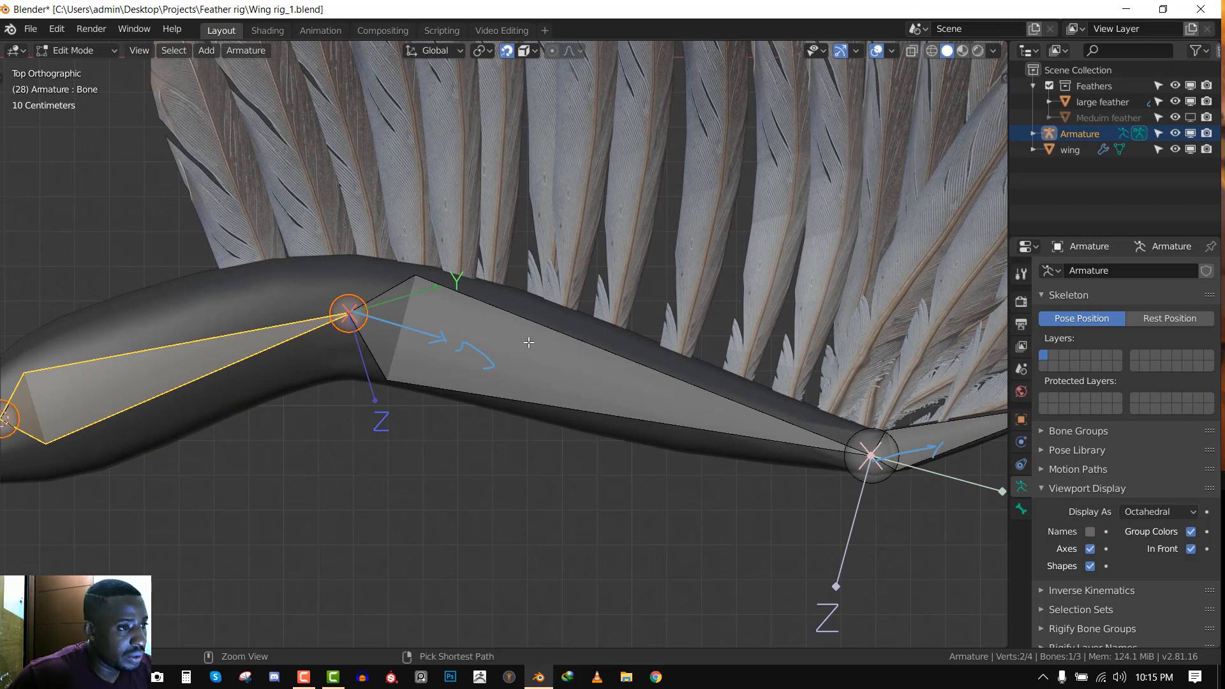
Try adjusting the first bone's roll manually, and remove the annotation arrows from the viewport
key(ctrl+r)
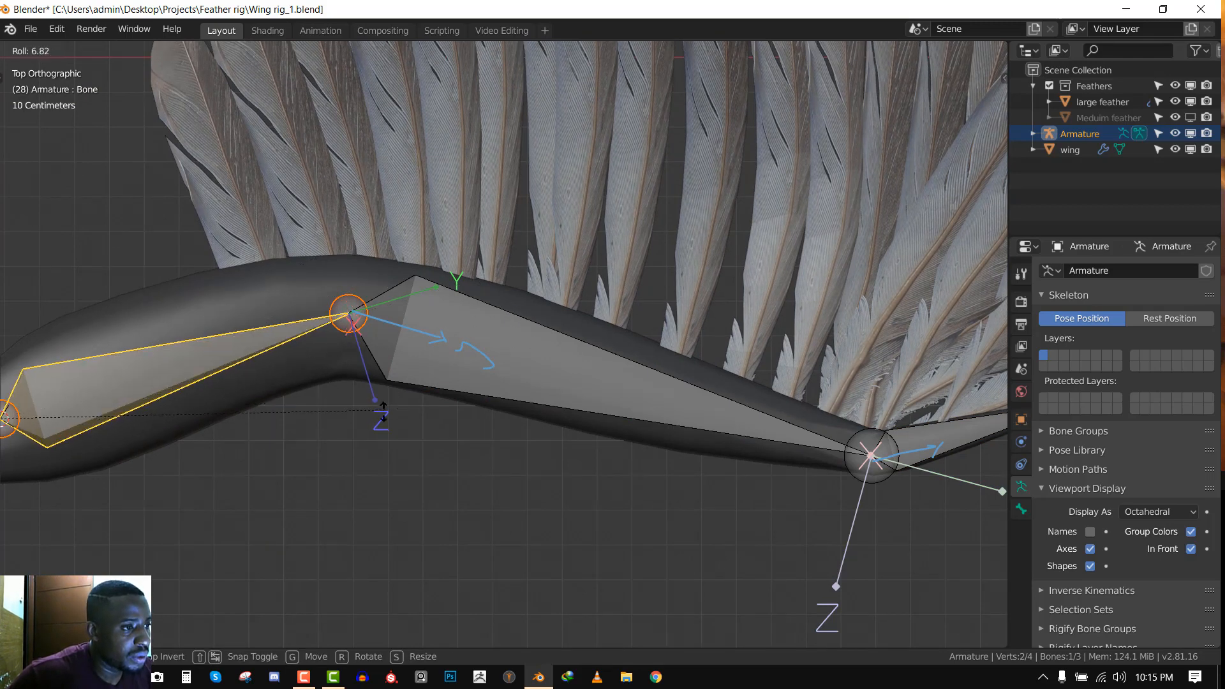
click(404, 317)
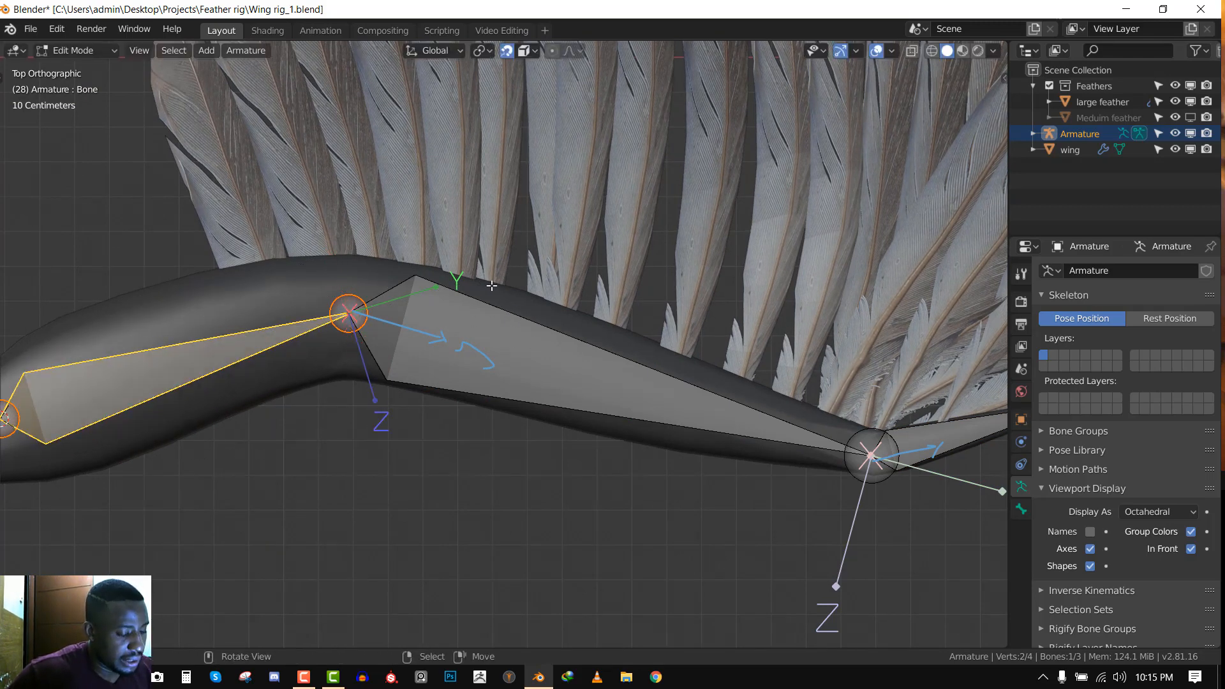
key(n)
click(974, 551)
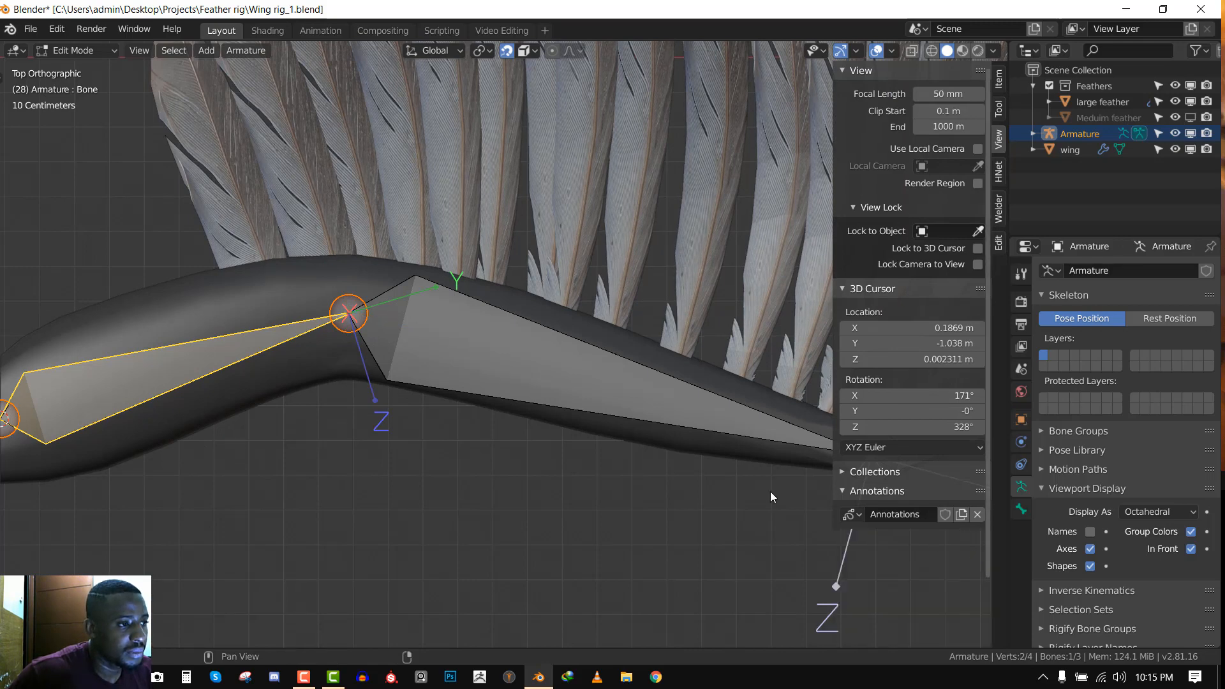
key(n)
Recalculate the first bone's roll to the Global +Y Axis and clear the selection
key(shift+n)
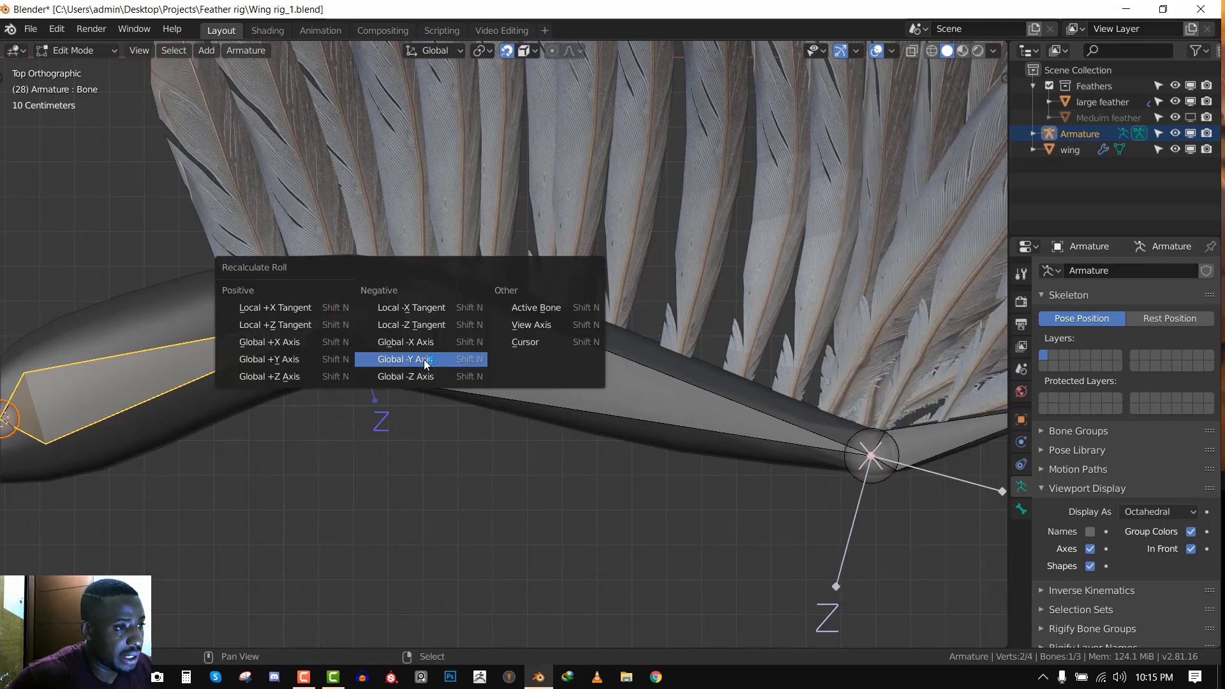
click(298, 357)
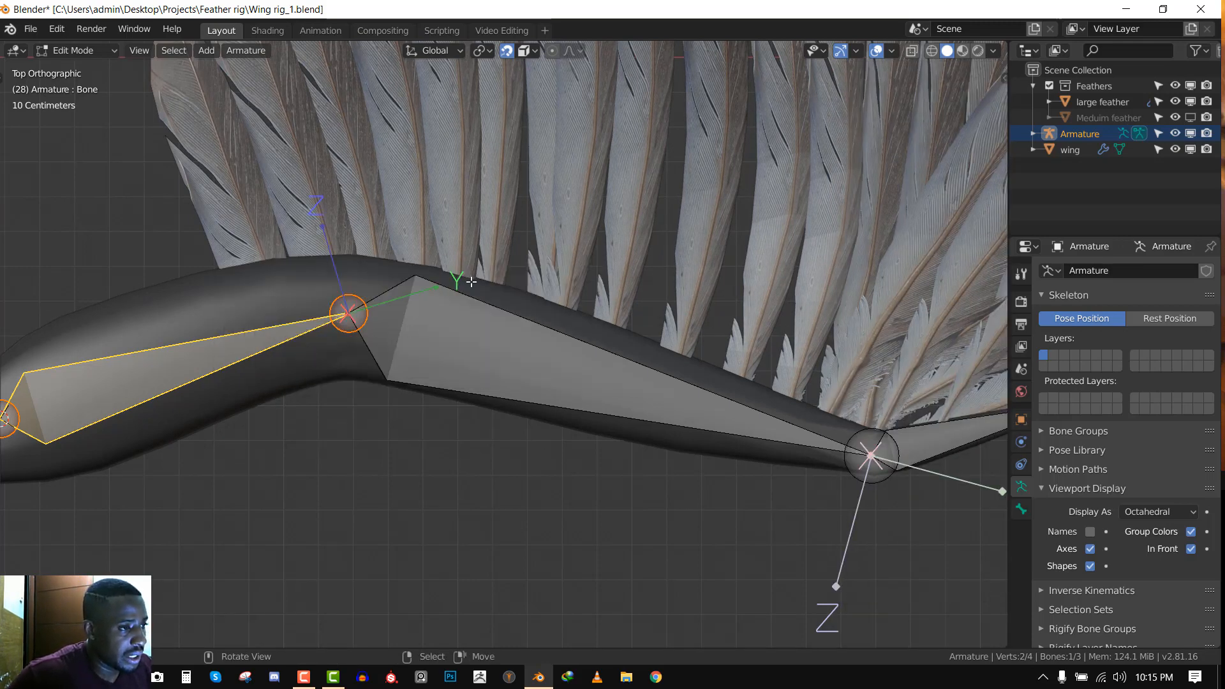
key(alt+a)
scroll(476, 310, up, 1)
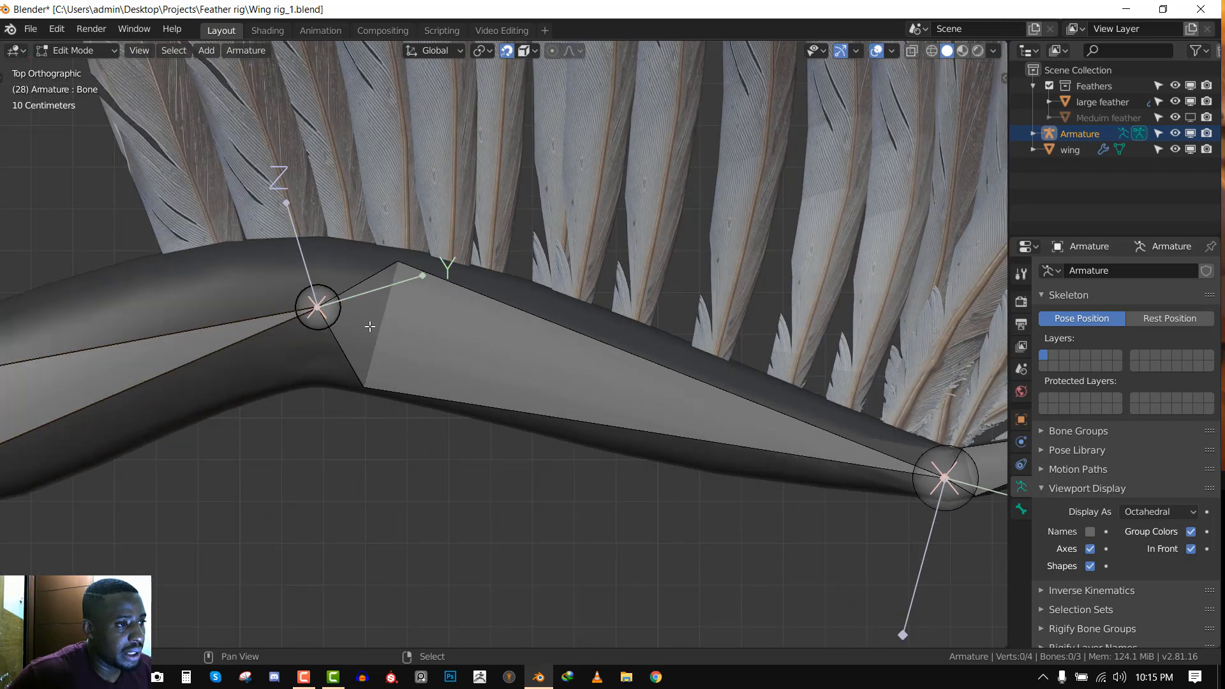
shift+middle_drag(369, 326, 423, 329)
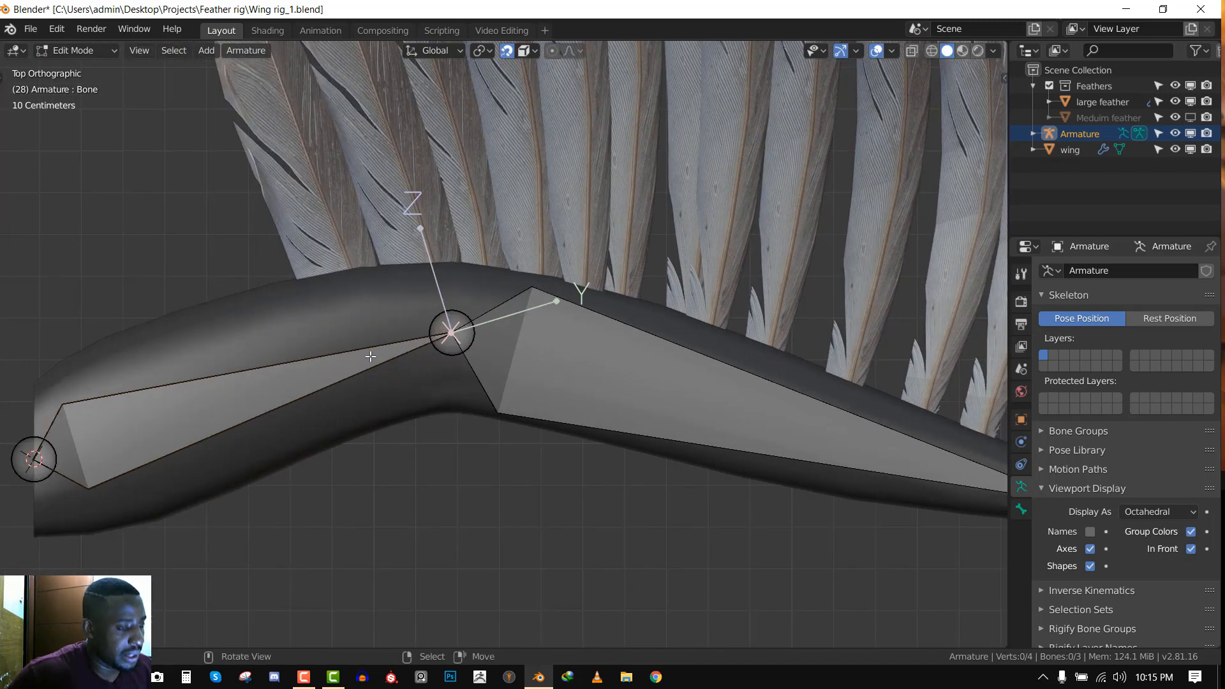
Annotate an arrow running along the first bone through its outer joint, and remove that annotation
mouse_move(378, 352)
mouse_down()
mouse_move(497, 318)
mouse_move(492, 335)
mouse_up()
scroll(654, 376, down, 2)
shift+middle_drag(711, 407, 528, 352)
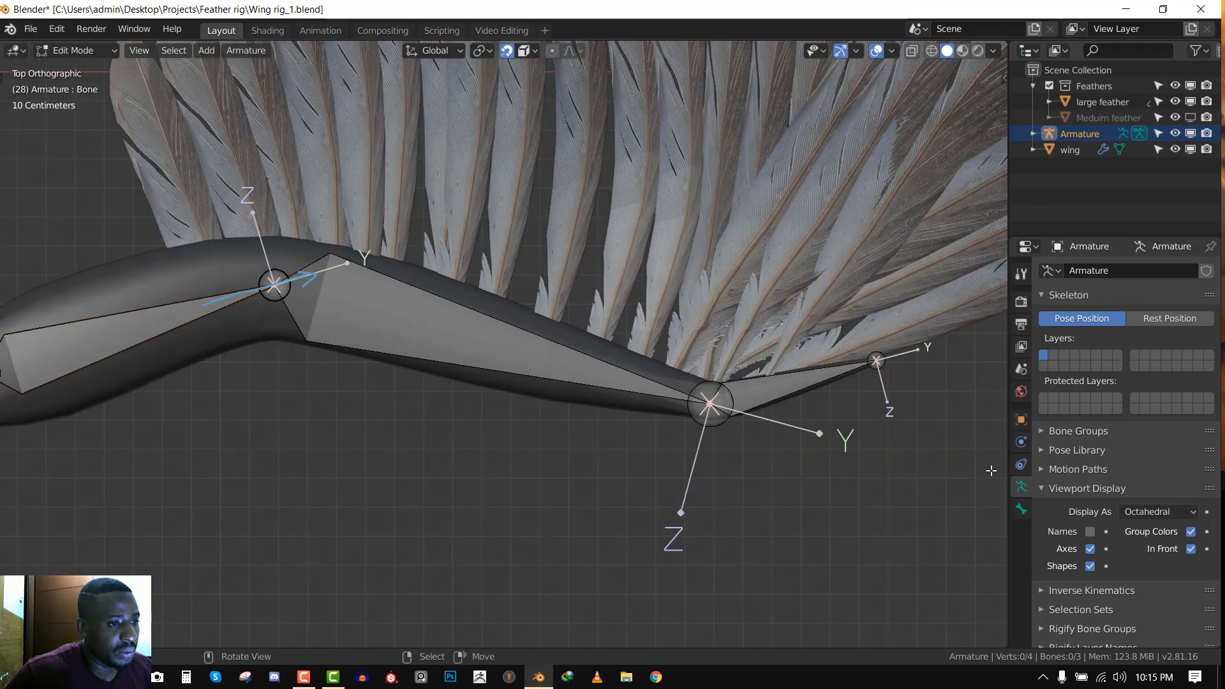
key(n)
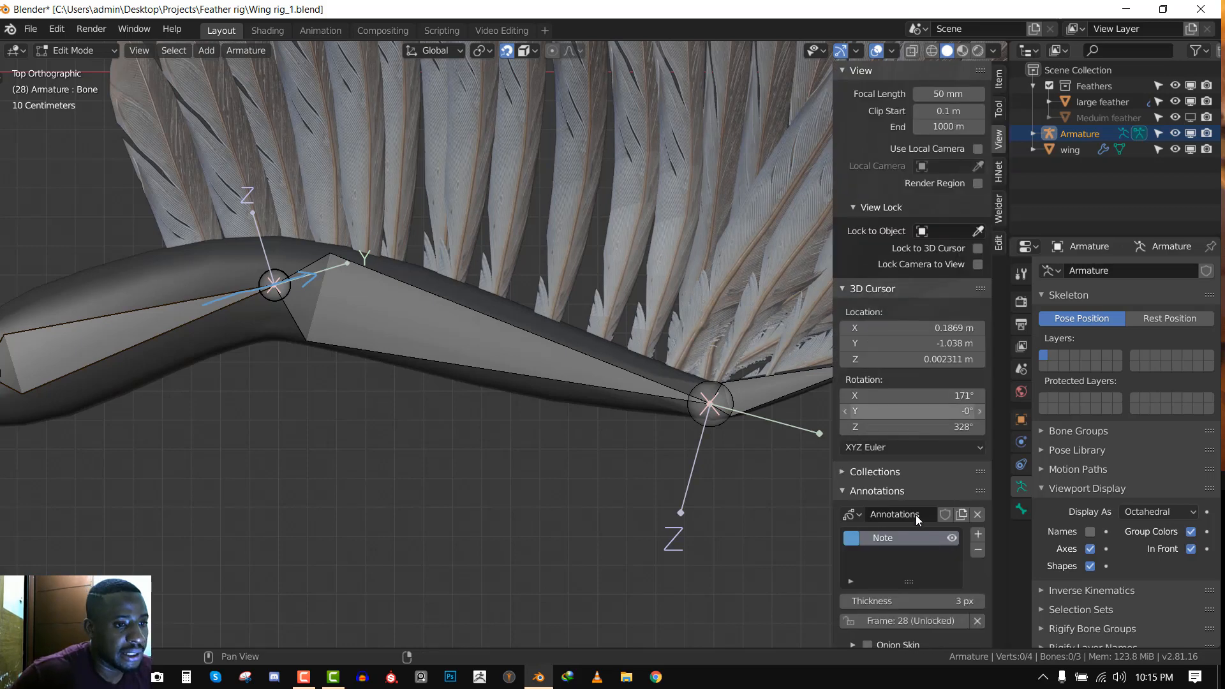
click(978, 551)
key(n)
Return to Object Mode, turn off Axes in the armature's viewport display, and save the file
key(Tab)
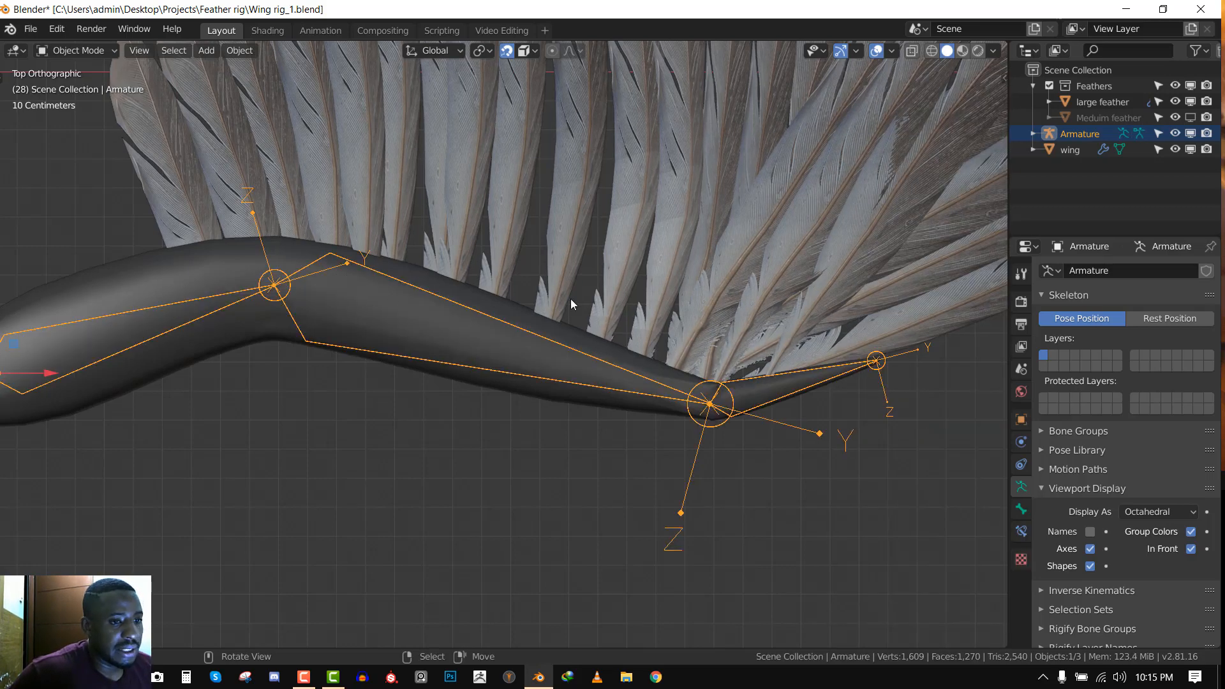
scroll(248, 319, down, 3)
middle_drag(328, 317, 430, 293)
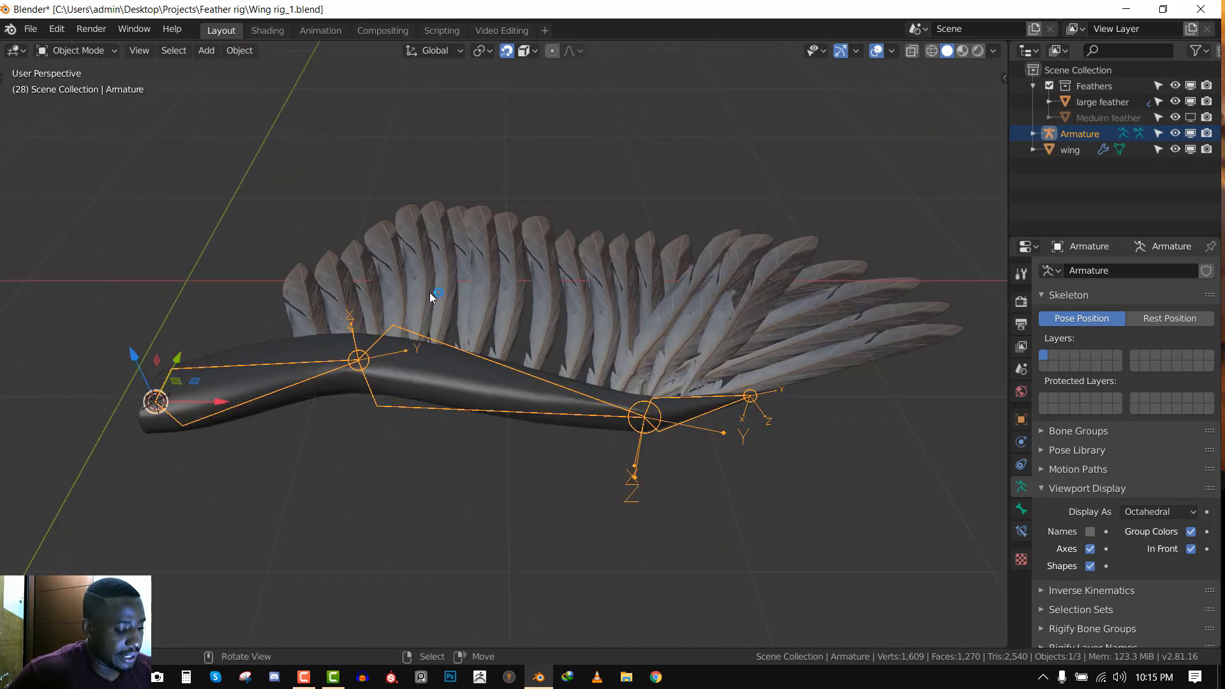
key(KP_7)
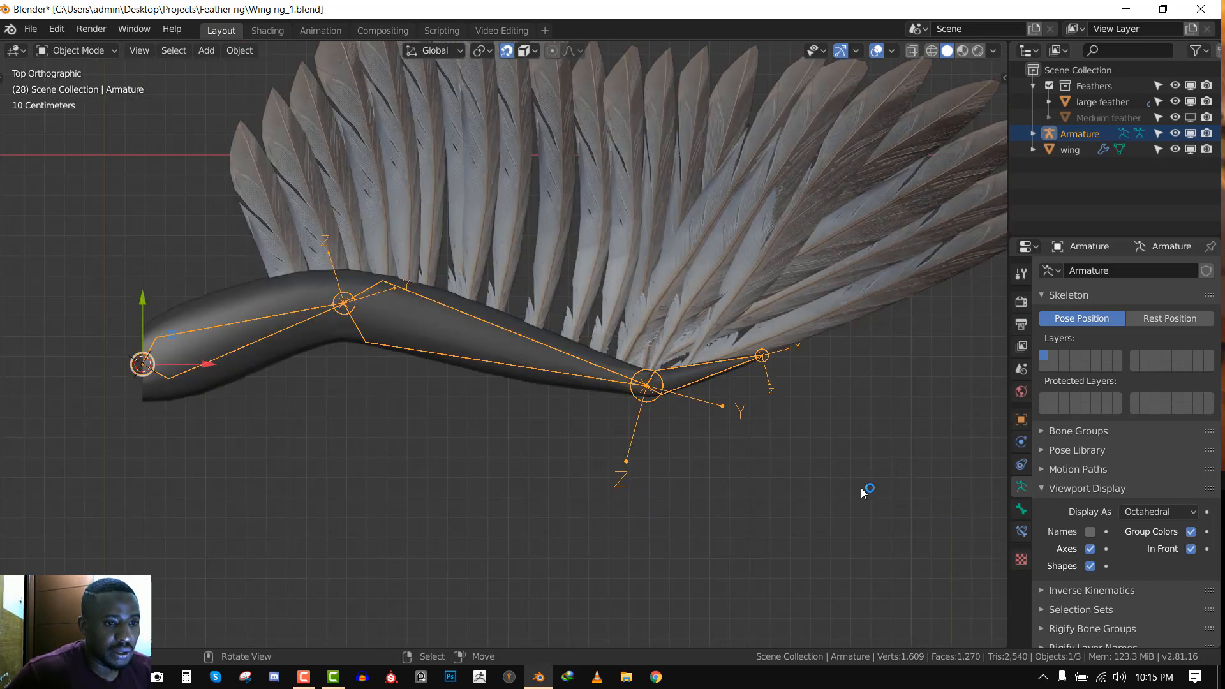
click(1091, 549)
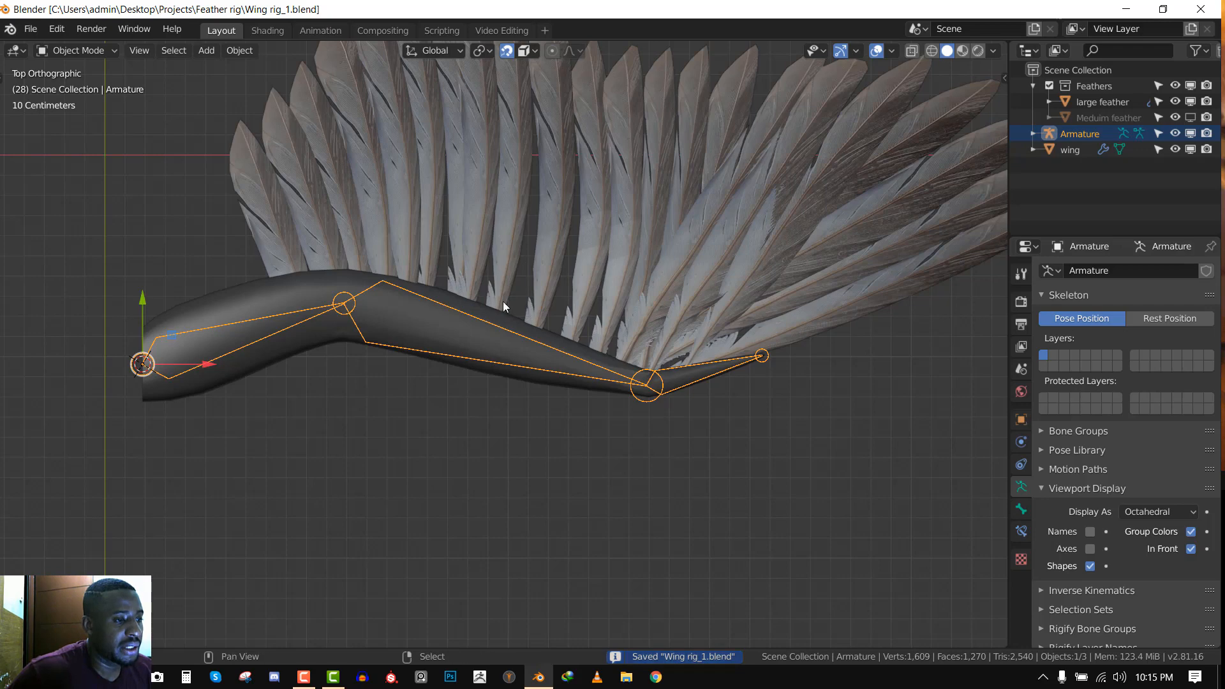
Parent the wing mesh to the armature using Armature Deform With Automatic Weights
shift+middle_drag(502, 301, 531, 197)
key(alt+a)
click(456, 344)
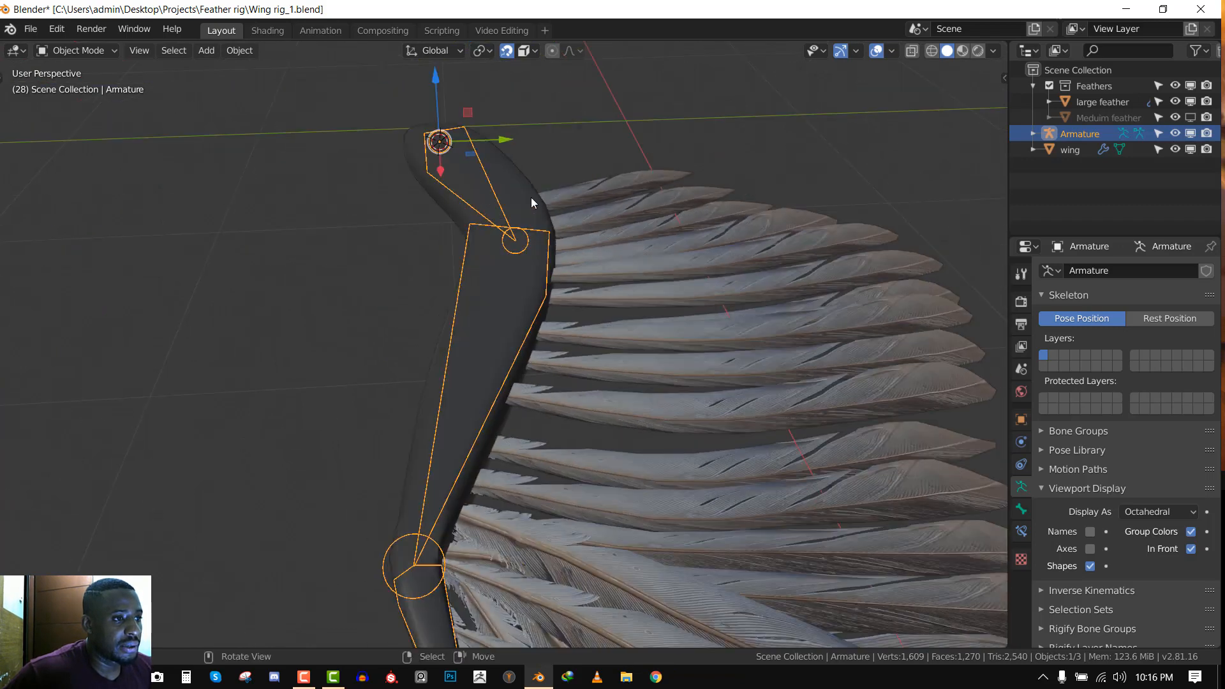
click(527, 197)
key(g)
right_click(520, 162)
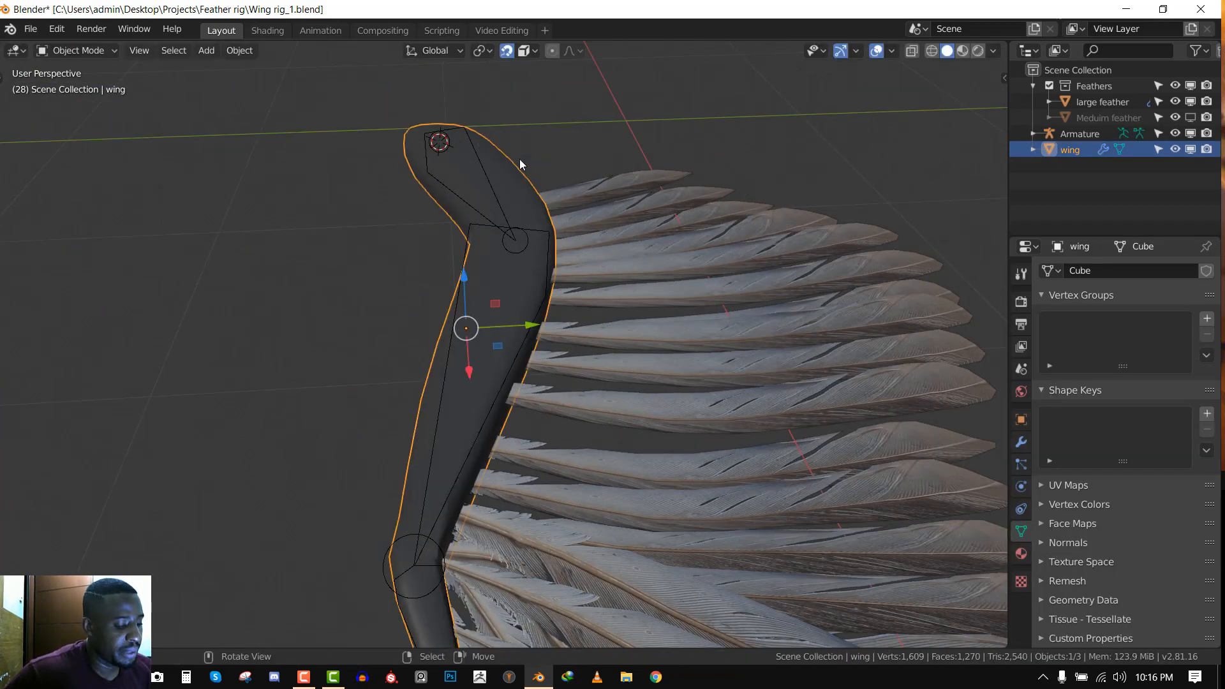
scroll(518, 162, down, 2)
key(KP_7)
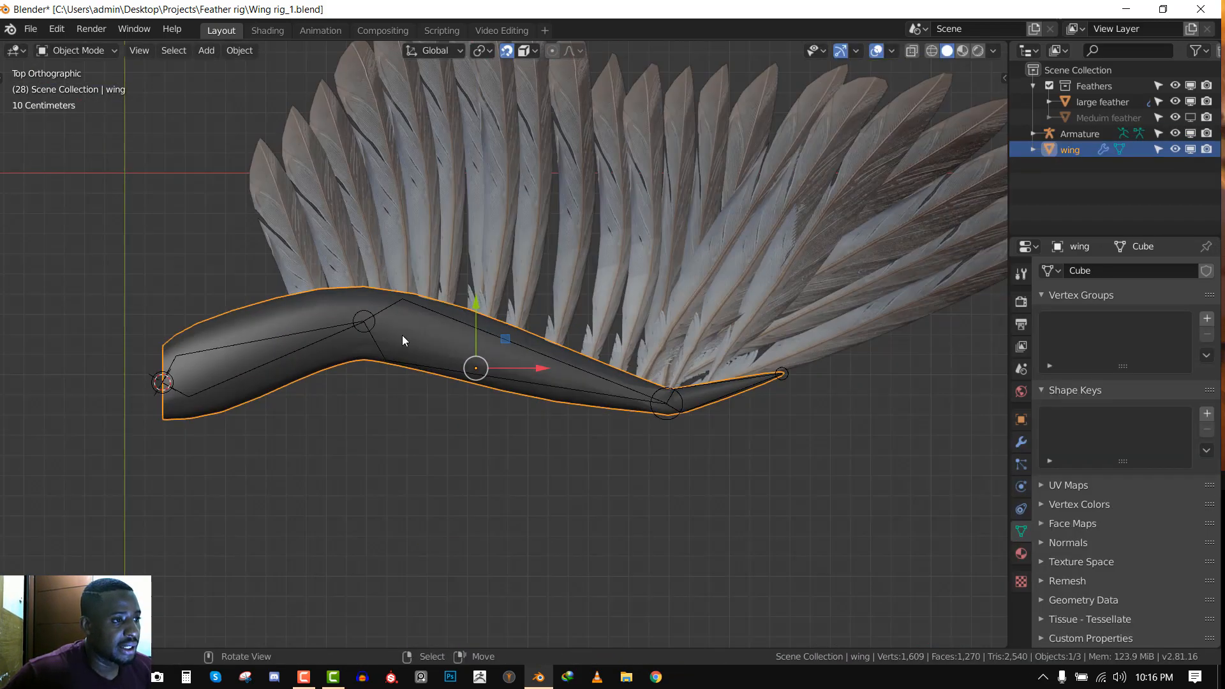
shift+click(370, 342)
key(ctrl+p)
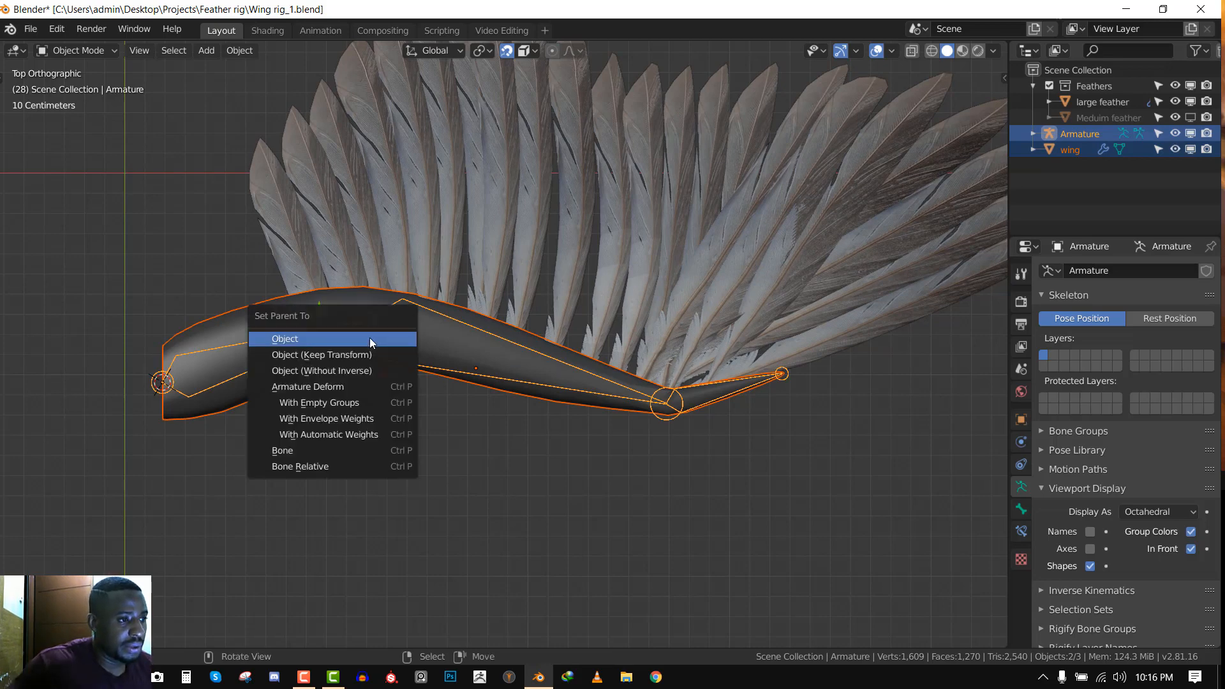
click(347, 433)
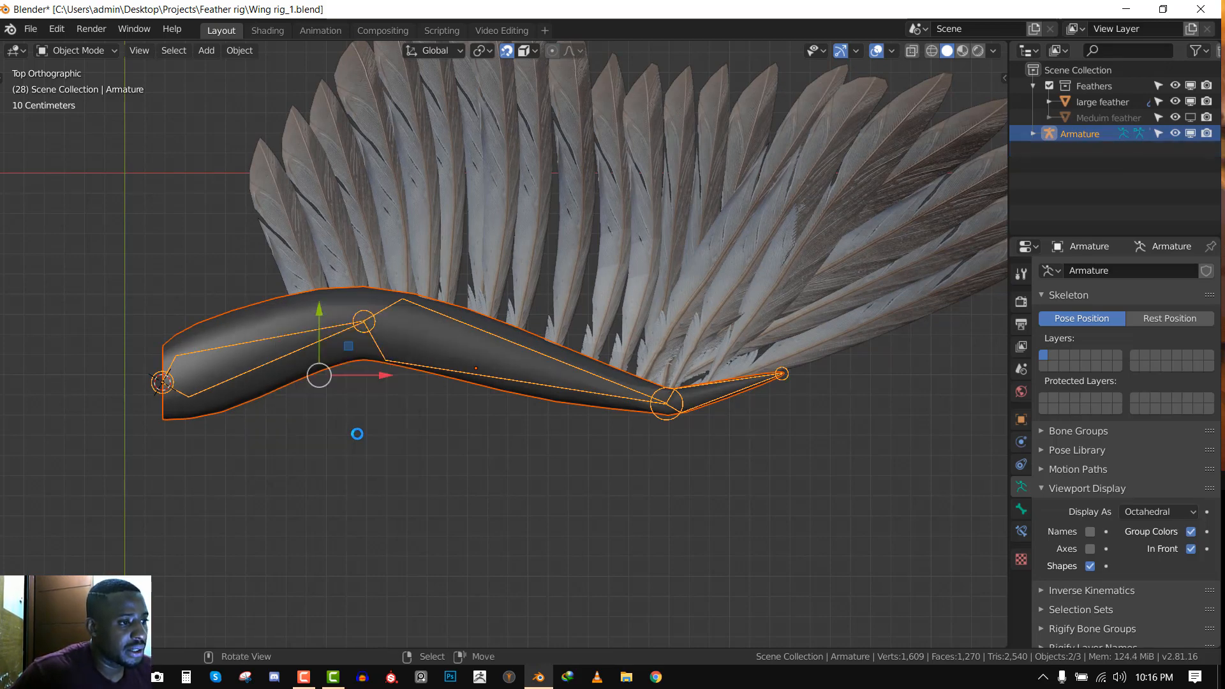
Switch the armature to Pose Mode, turn off snapping, and test-rotate the middle bone without keeping the rotation
right_click(471, 375)
right_click(479, 375)
key(ctrl+Tab)
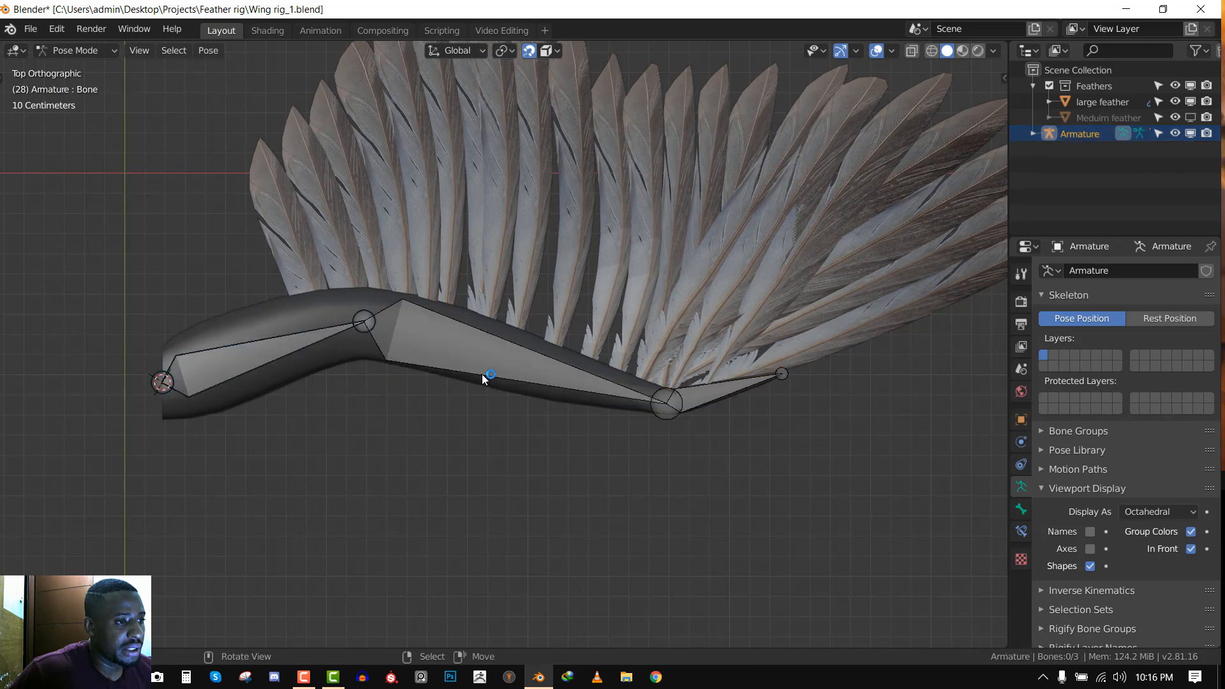
right_click(483, 376)
key(r)
right_click(611, 20)
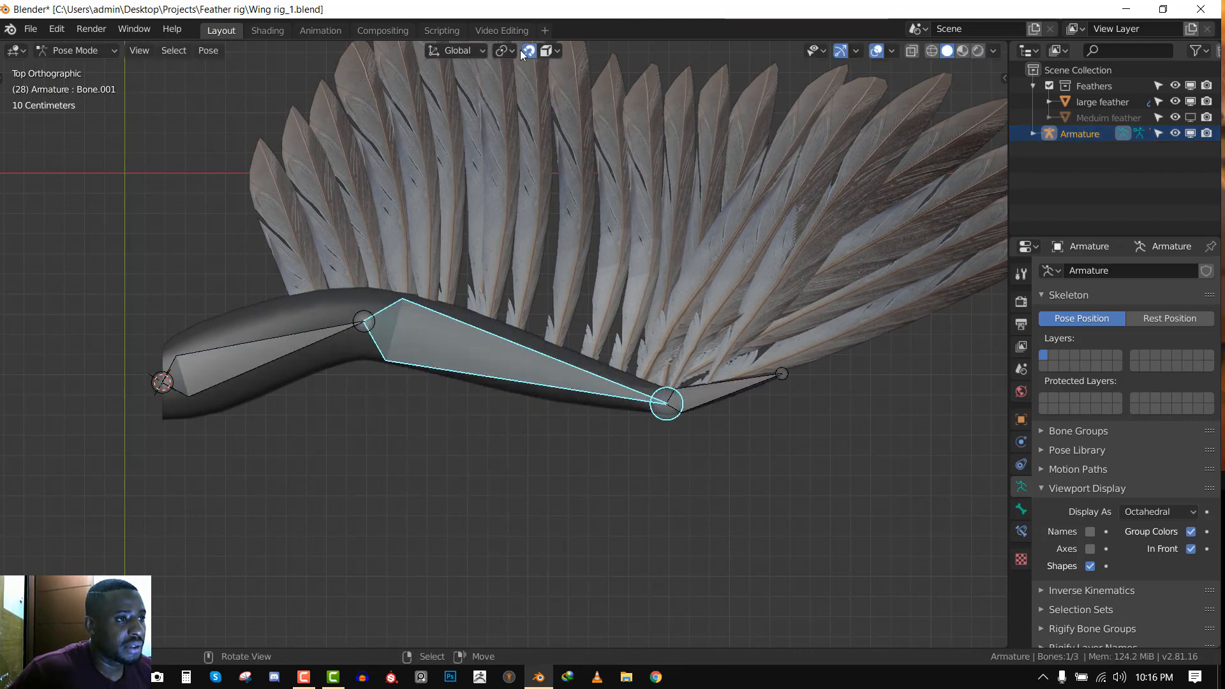
key(r)
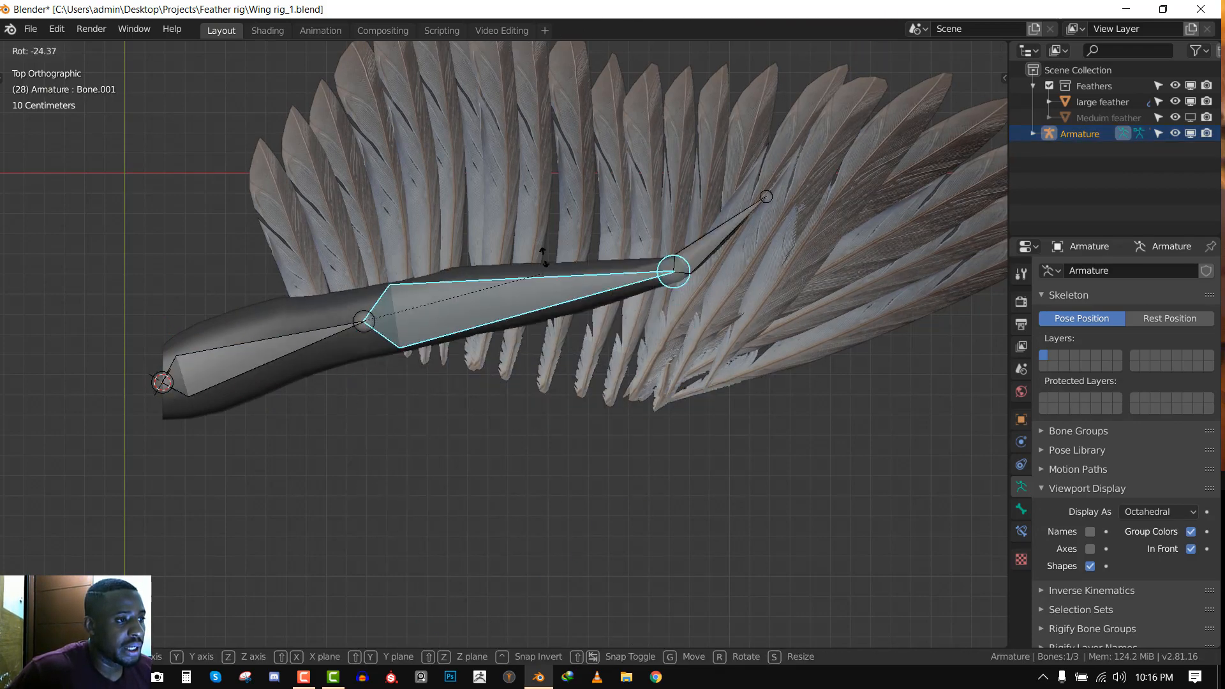
click(604, 407)
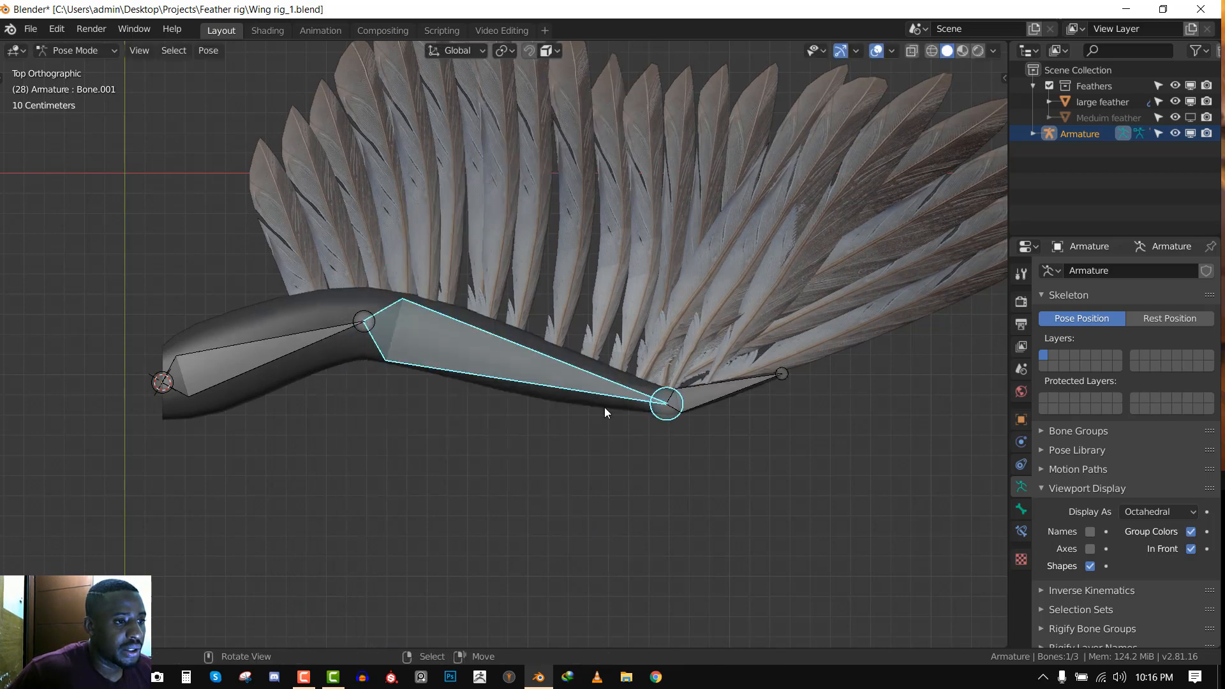
Test-rotate the wing-tip bone to check how the mesh deforms, discarding the rotation
right_click(707, 400)
key(r)
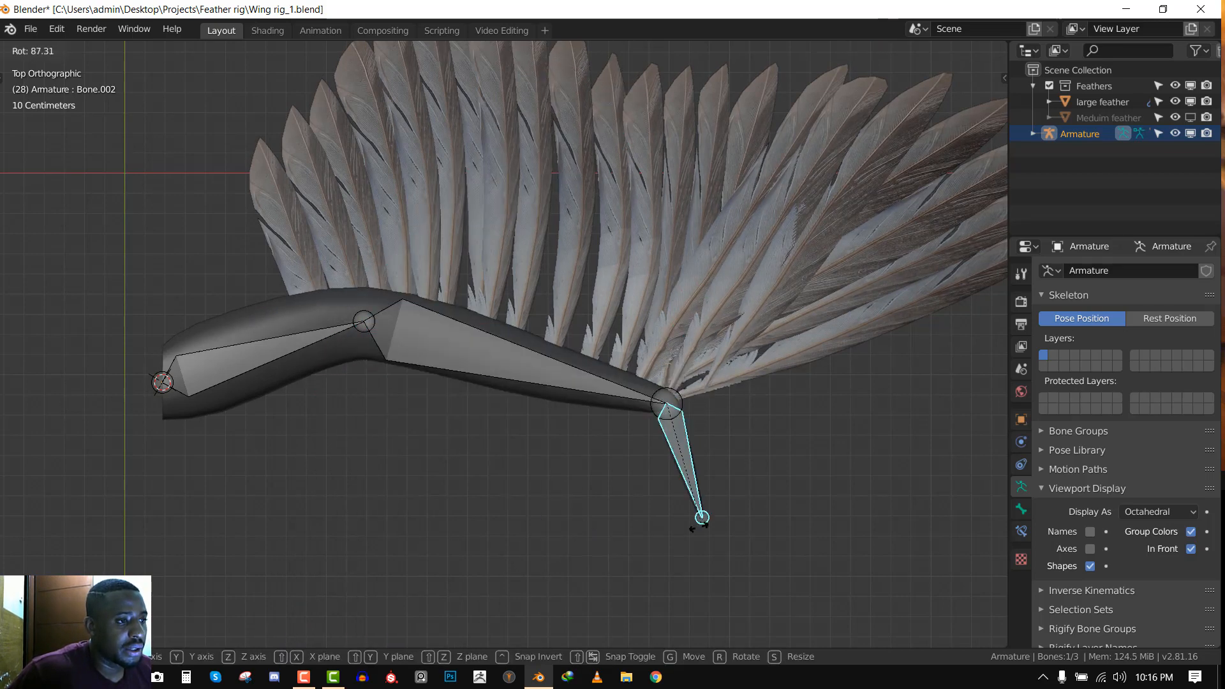
click(615, 309)
scroll(615, 309, up, 2)
scroll(610, 301, down, 3)
Return to Object Mode and disable the Feathers collection in the viewport
key(ctrl+Tab)
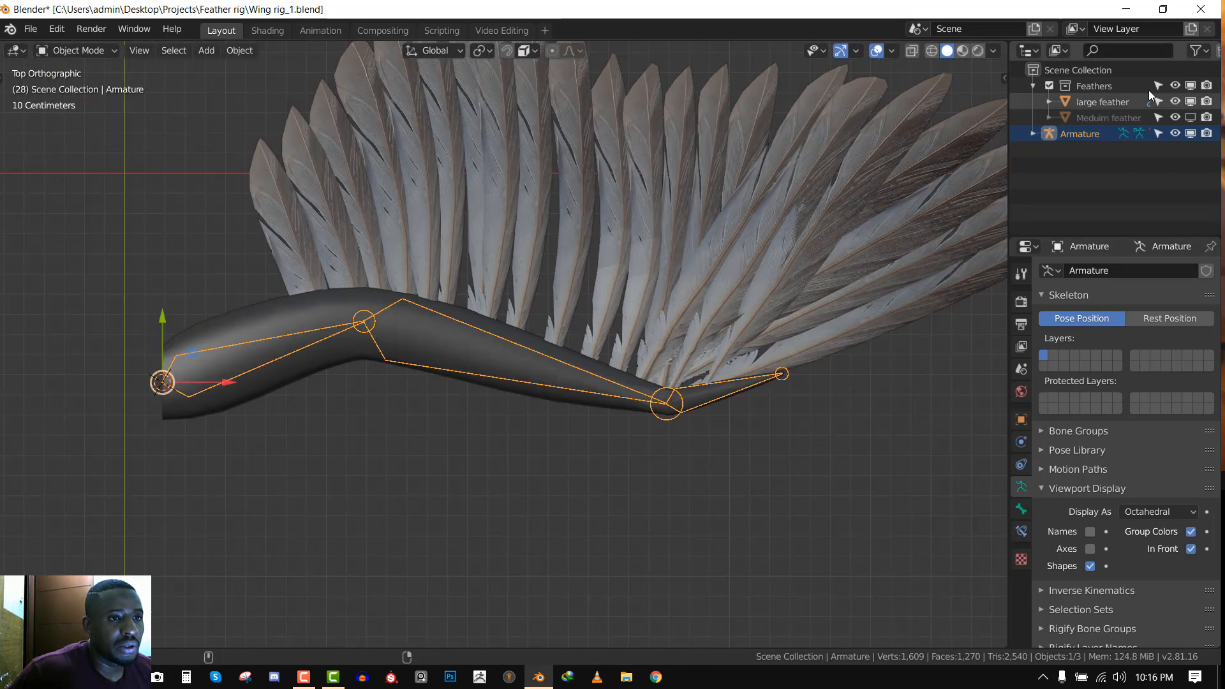
click(1190, 86)
scroll(504, 375, up, 1)
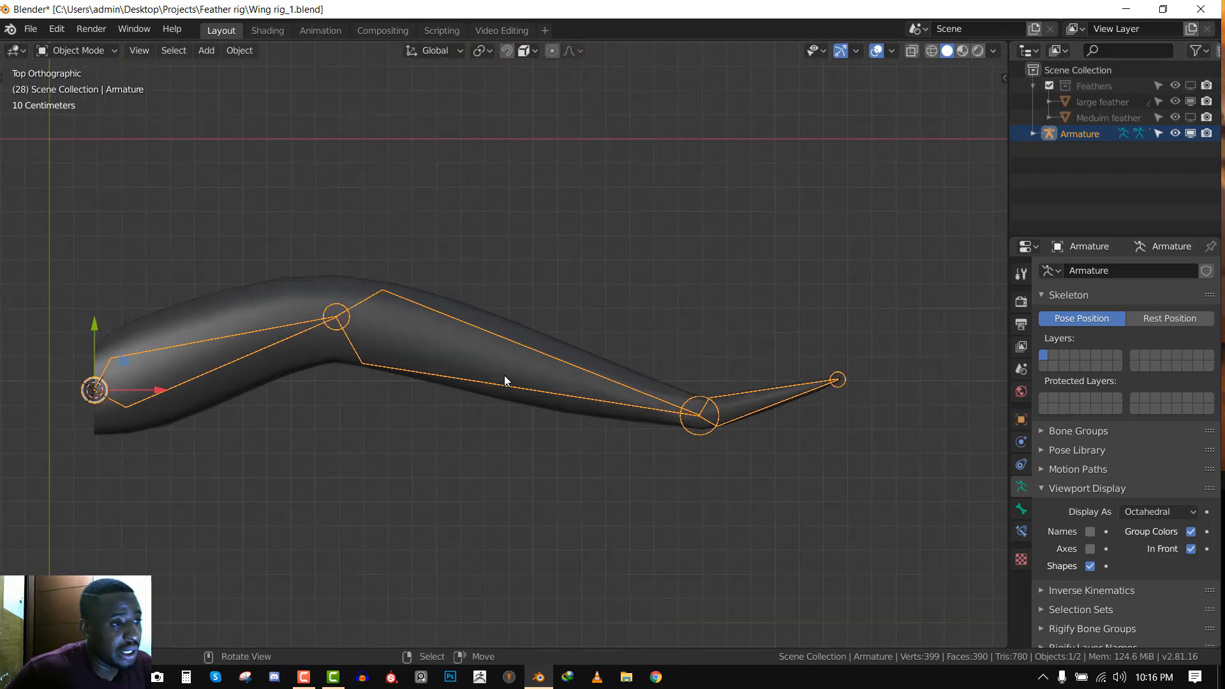
Test-rotate the middle bone in Pose Mode with the feathers hidden, discarding the rotation
right_click(450, 379)
right_click(442, 376)
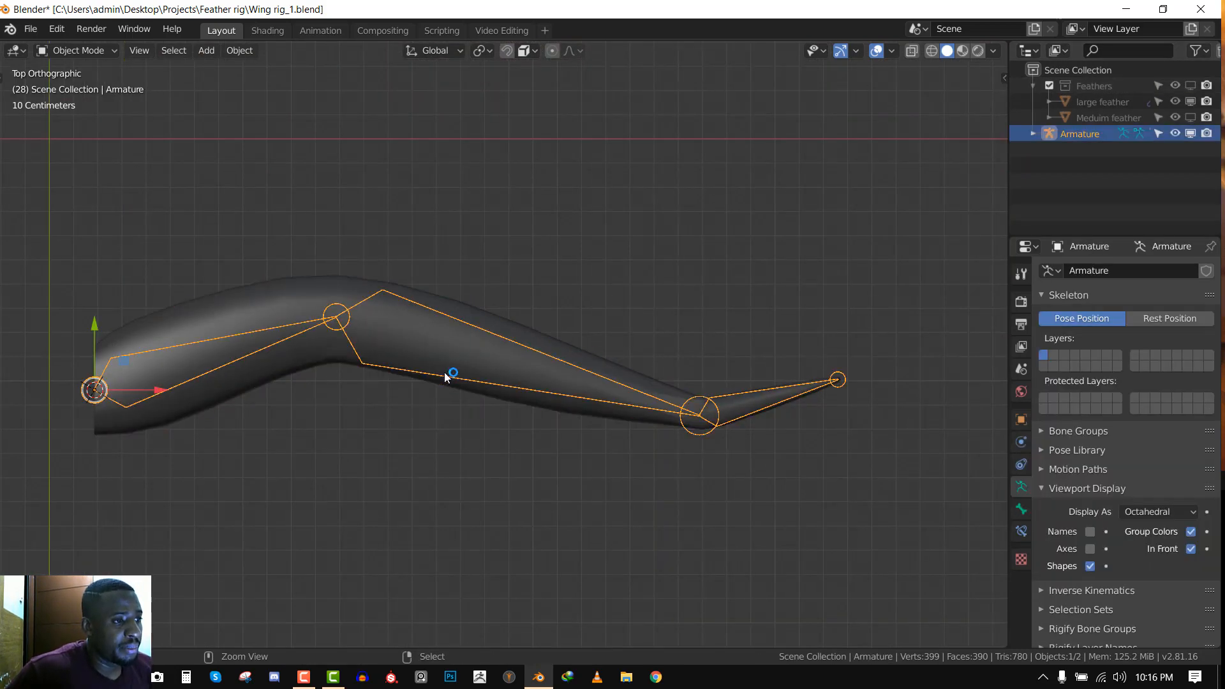
key(ctrl+Tab)
right_click(516, 349)
key(r)
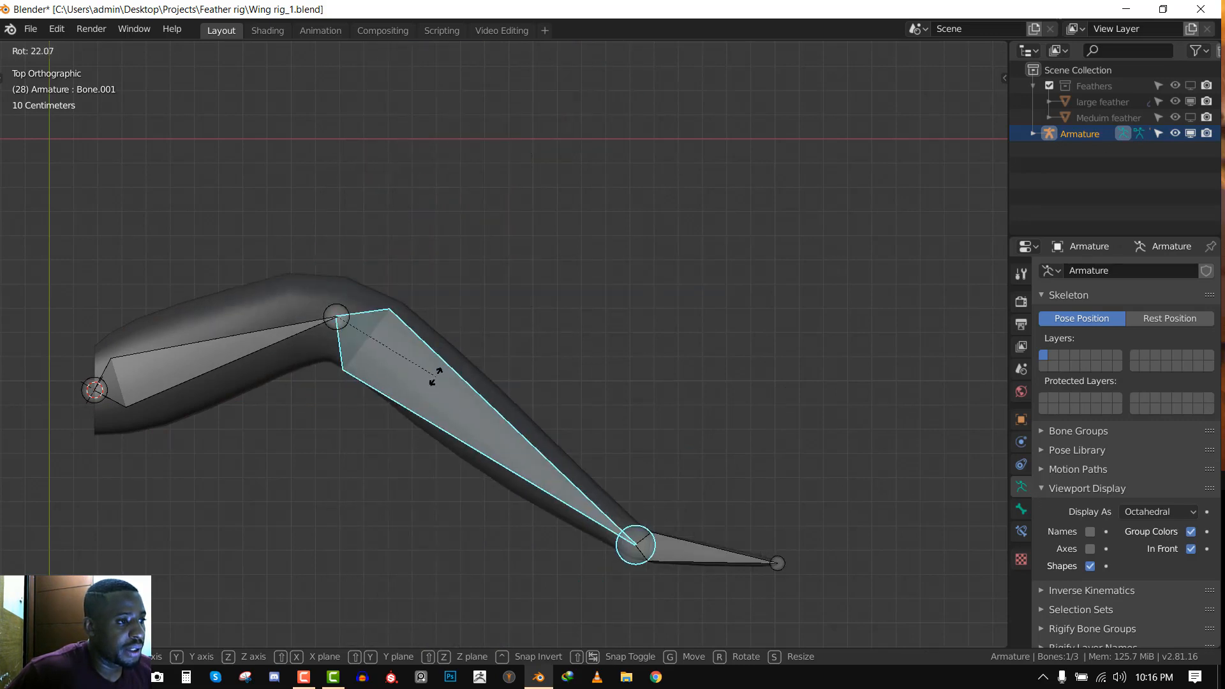
click(409, 339)
shift+middle_drag(355, 316, 470, 281)
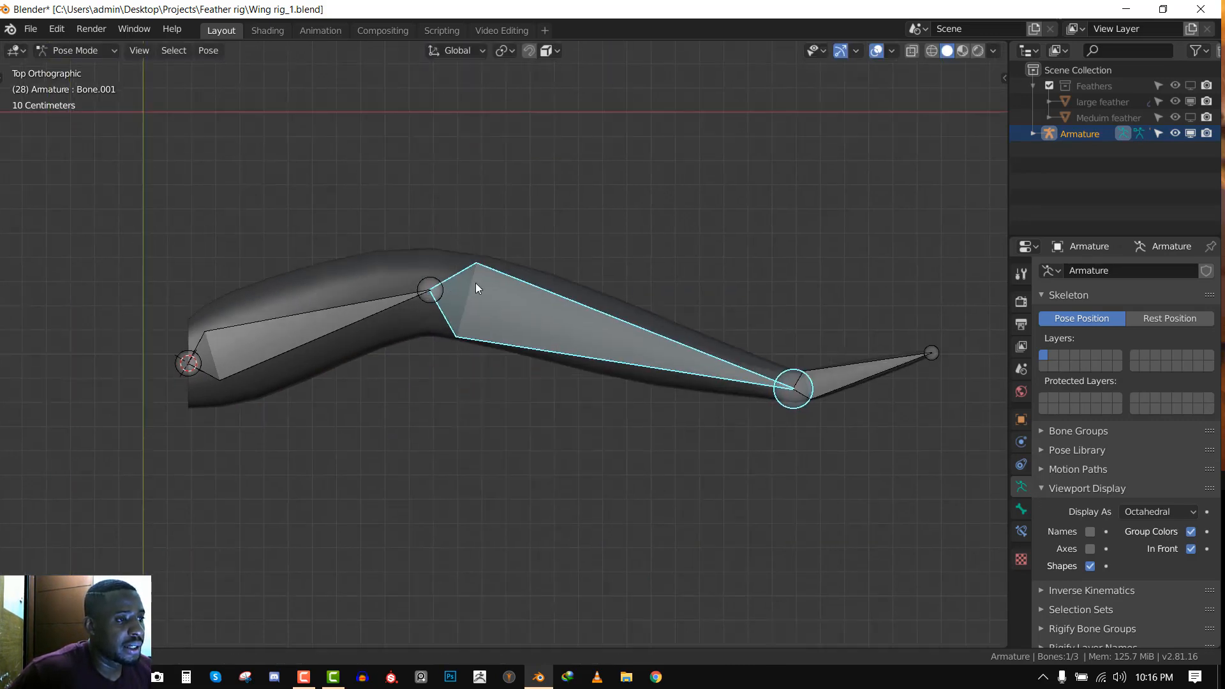
Leave Pose Mode, clear the selection, and select the armature in Object Mode
key(ctrl+Tab)
key(alt+a)
scroll(476, 282, up, 2)
scroll(407, 253, up, 1)
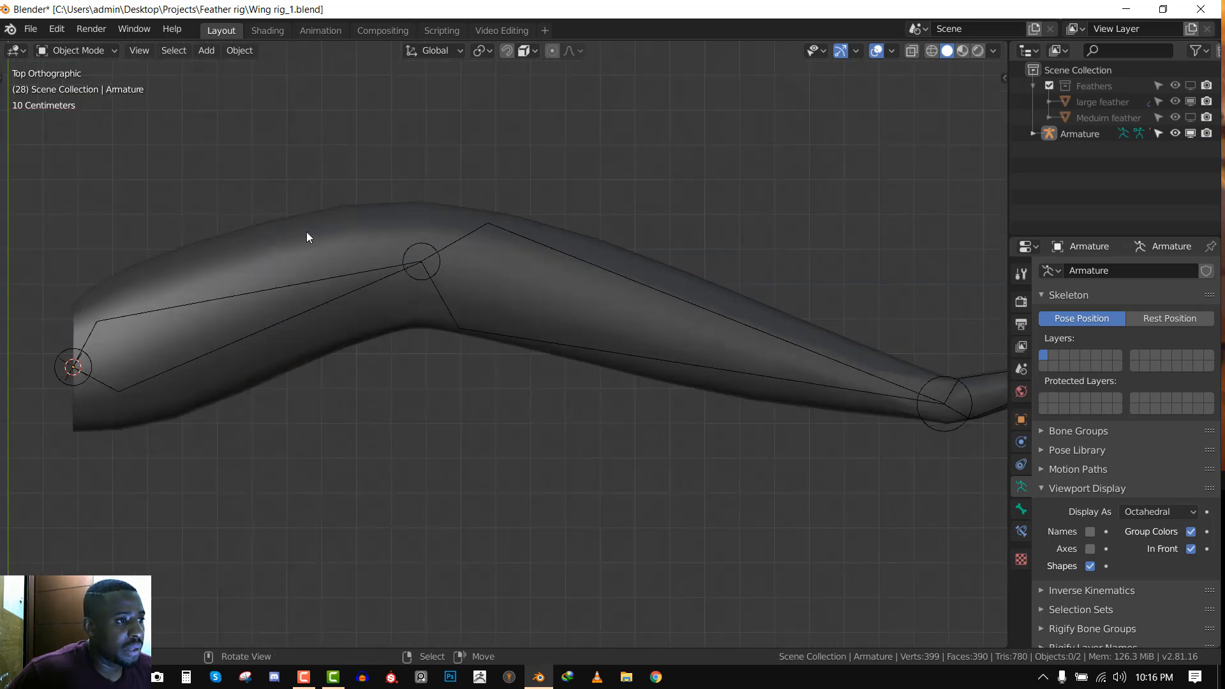
click(449, 313)
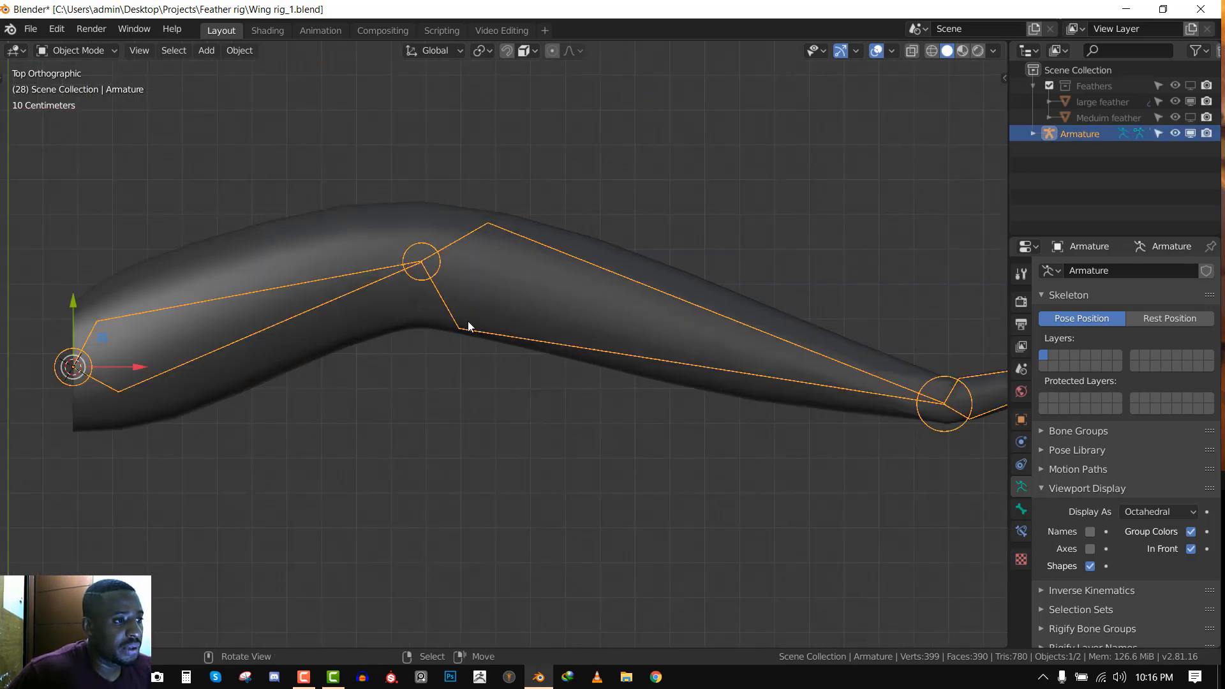
scroll(469, 320, down, 2)
scroll(463, 306, up, 3)
scroll(461, 275, down, 3)
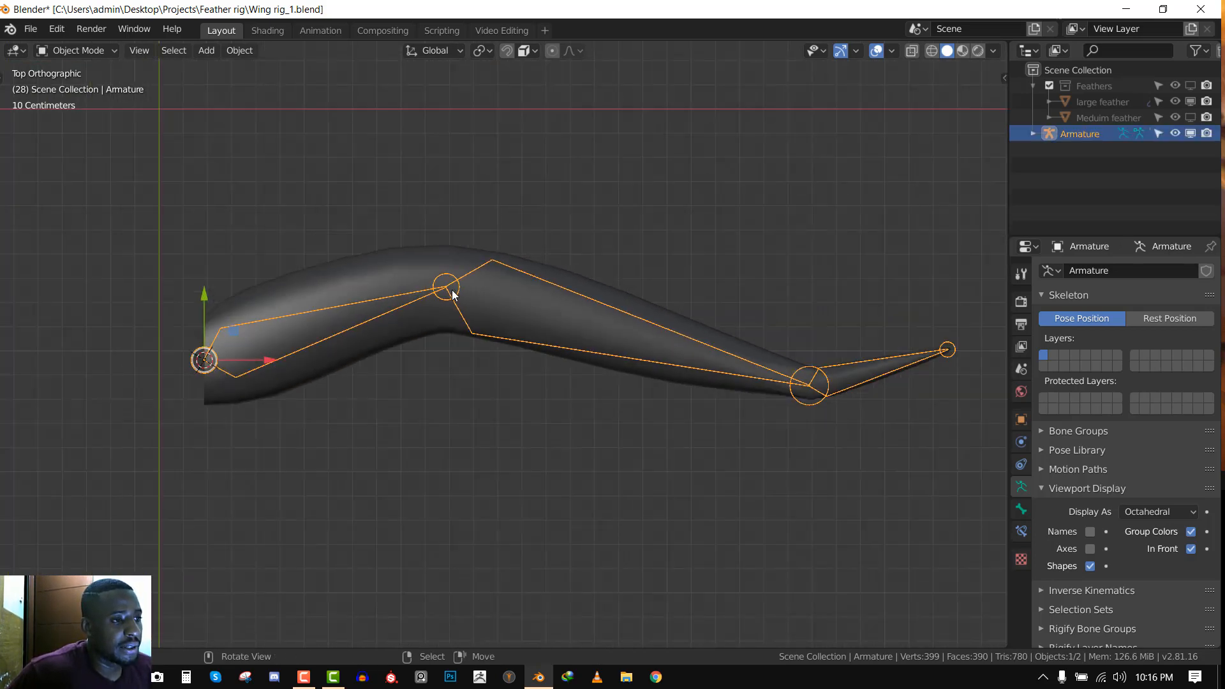
shift+middle_drag(456, 291, 499, 308)
scroll(499, 309, up, 2)
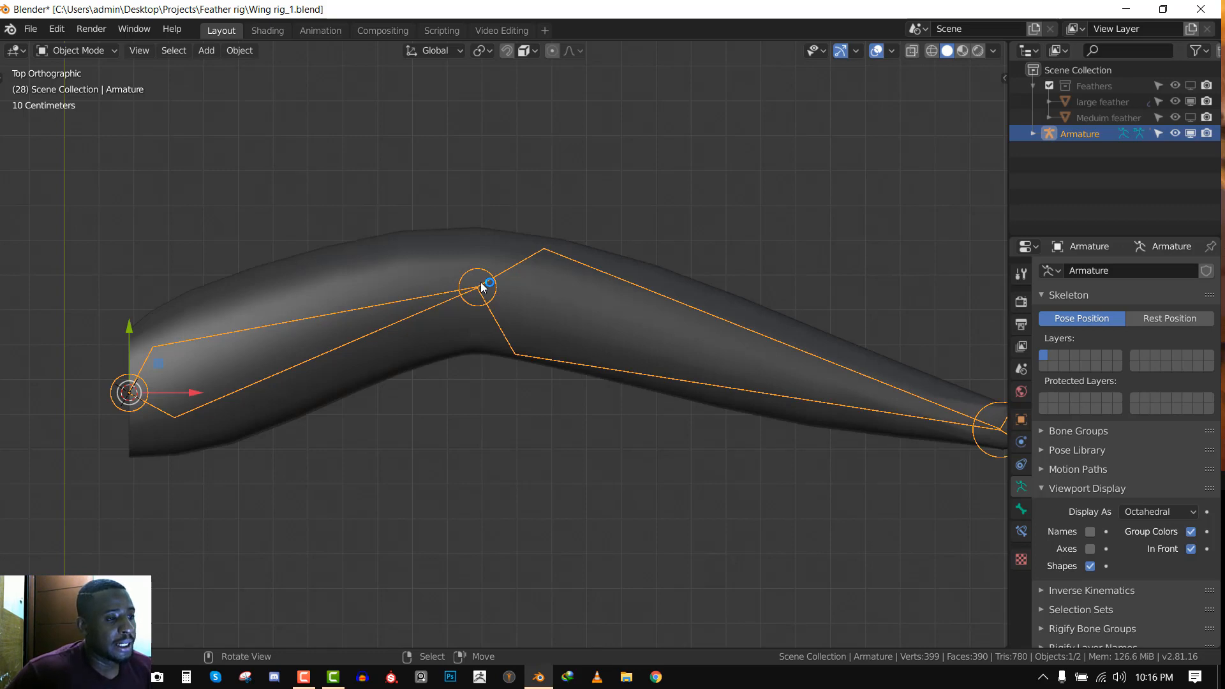
scroll(505, 313, down, 3)
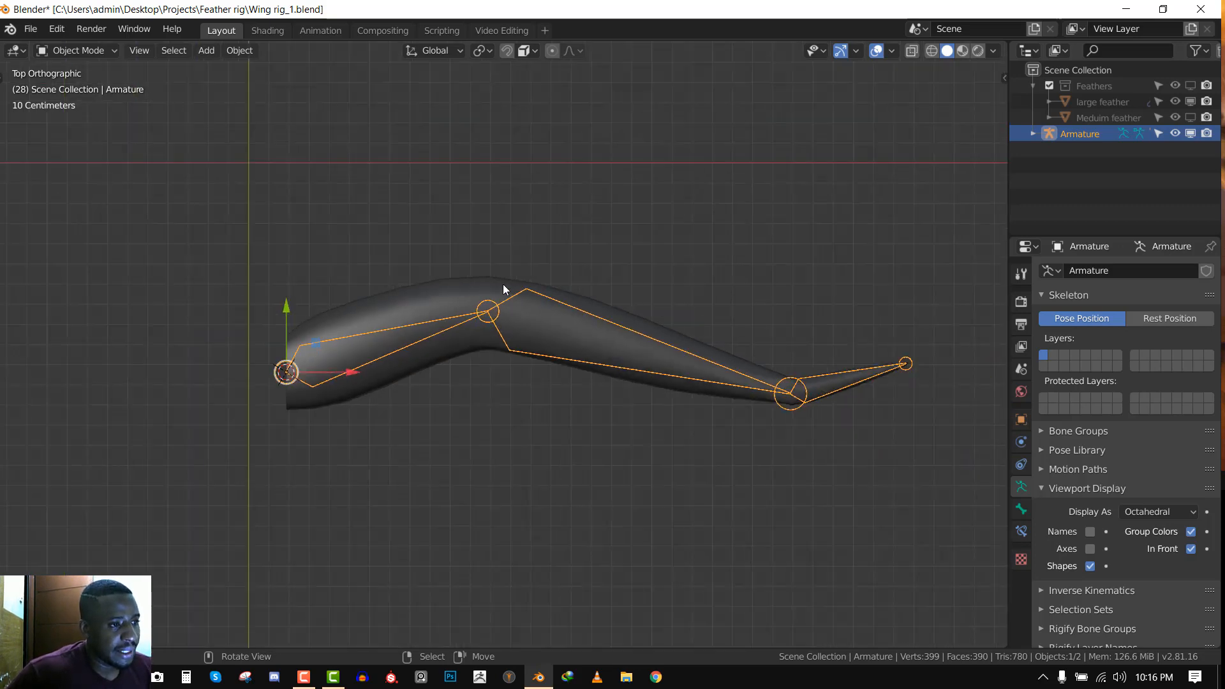
scroll(498, 307, up, 1)
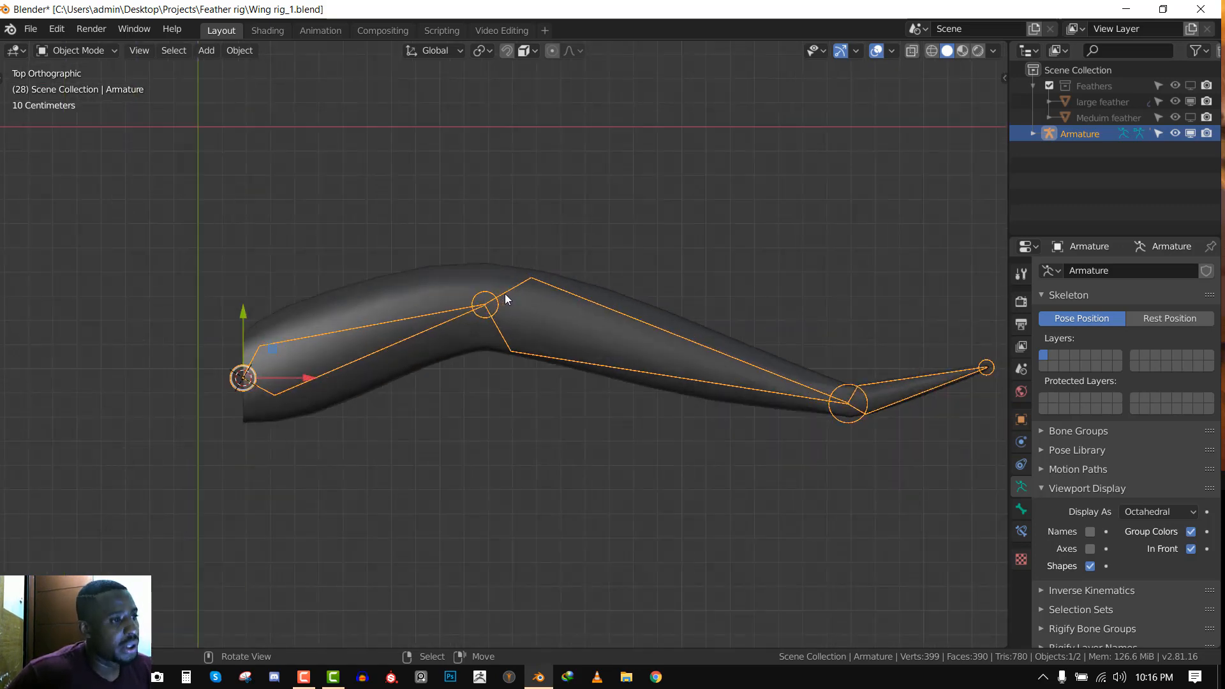
Add the wing mesh to the armature selection as the active object and enter Weight Paint mode
shift+click(453, 286)
key(g)
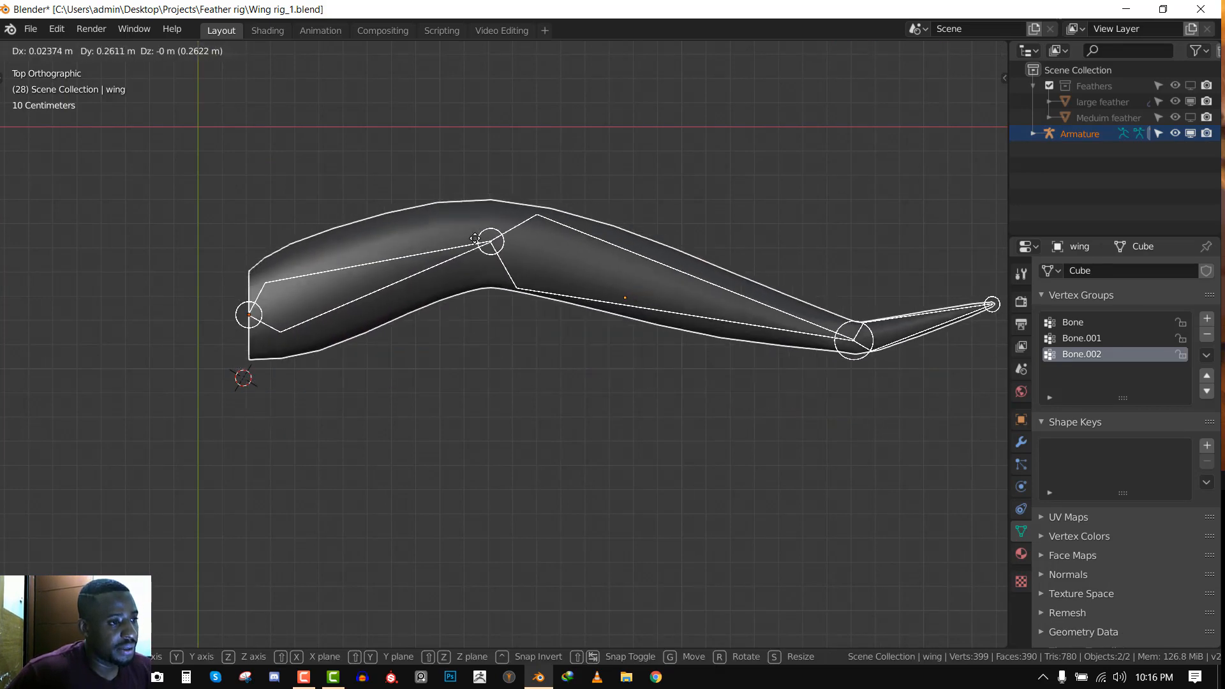
right_click(475, 239)
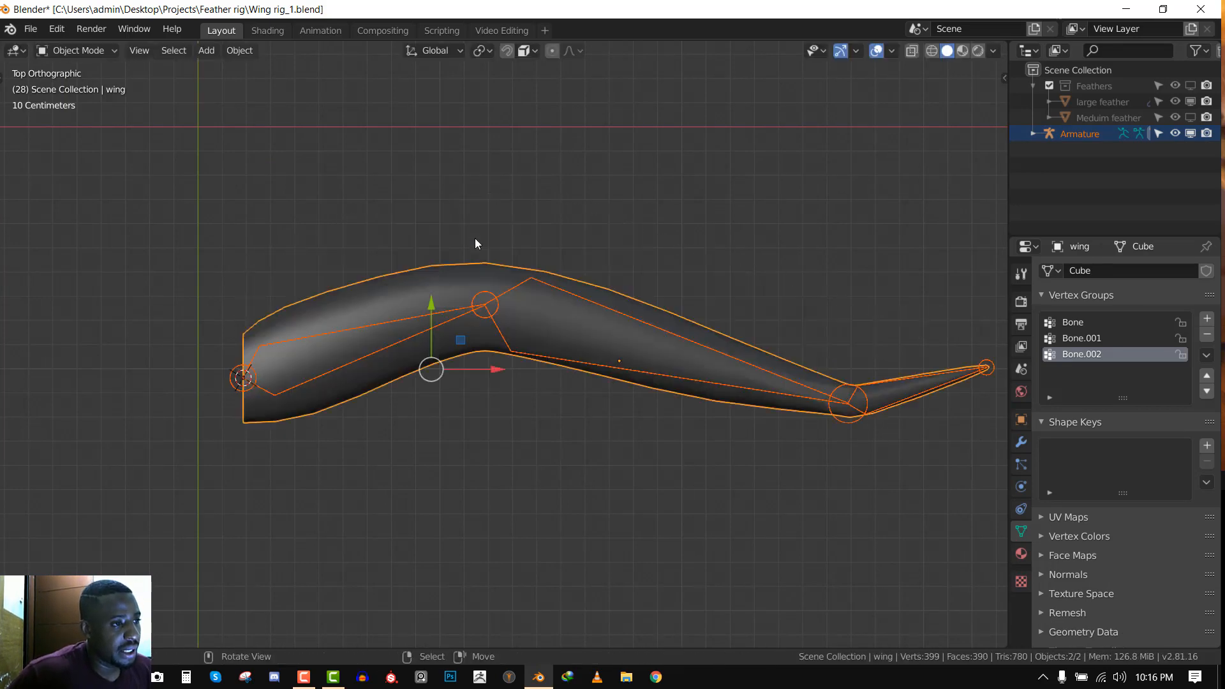
click(70, 50)
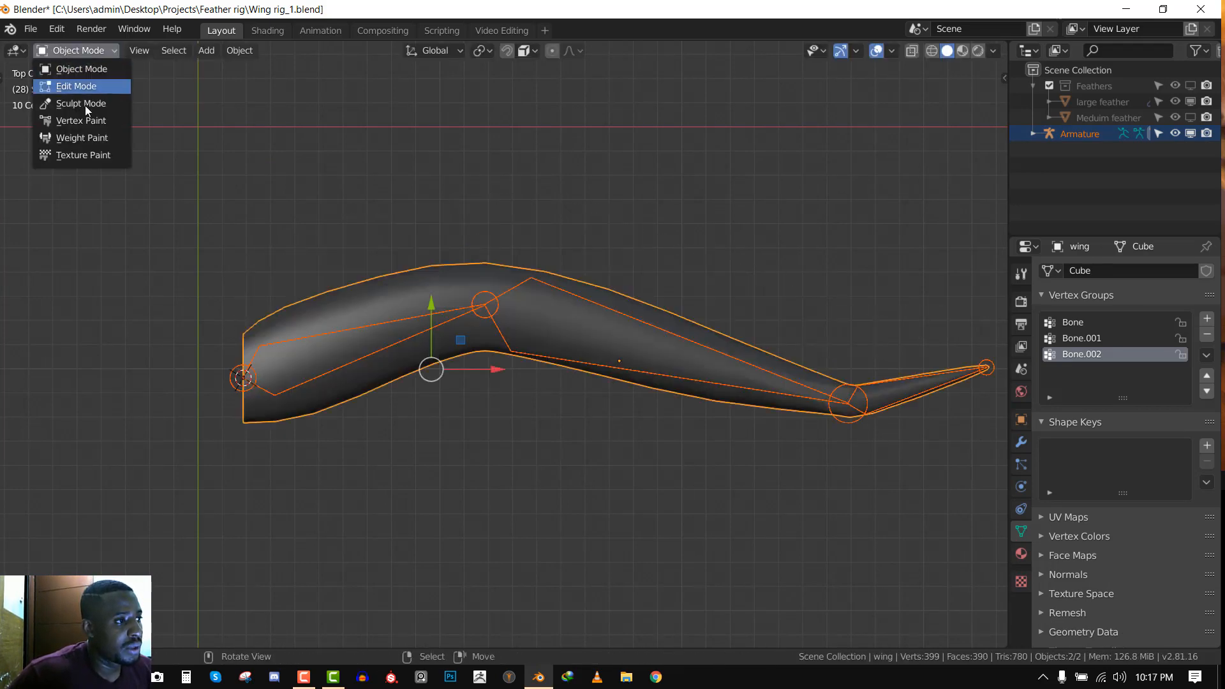
click(81, 142)
Inspect the middle bone's weights on the wing, and make the root bone active in top view
shift+right_click(624, 351)
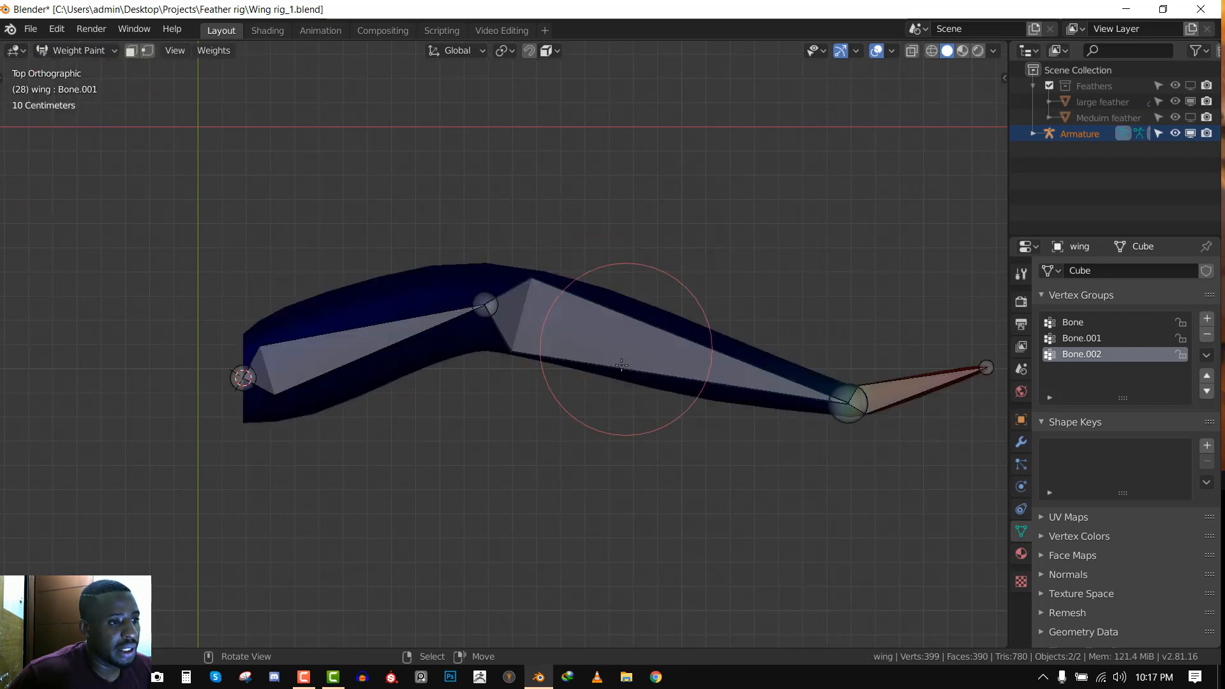
middle_drag(623, 365, 617, 359)
shift+right_click(616, 360)
middle_drag(519, 369, 561, 273)
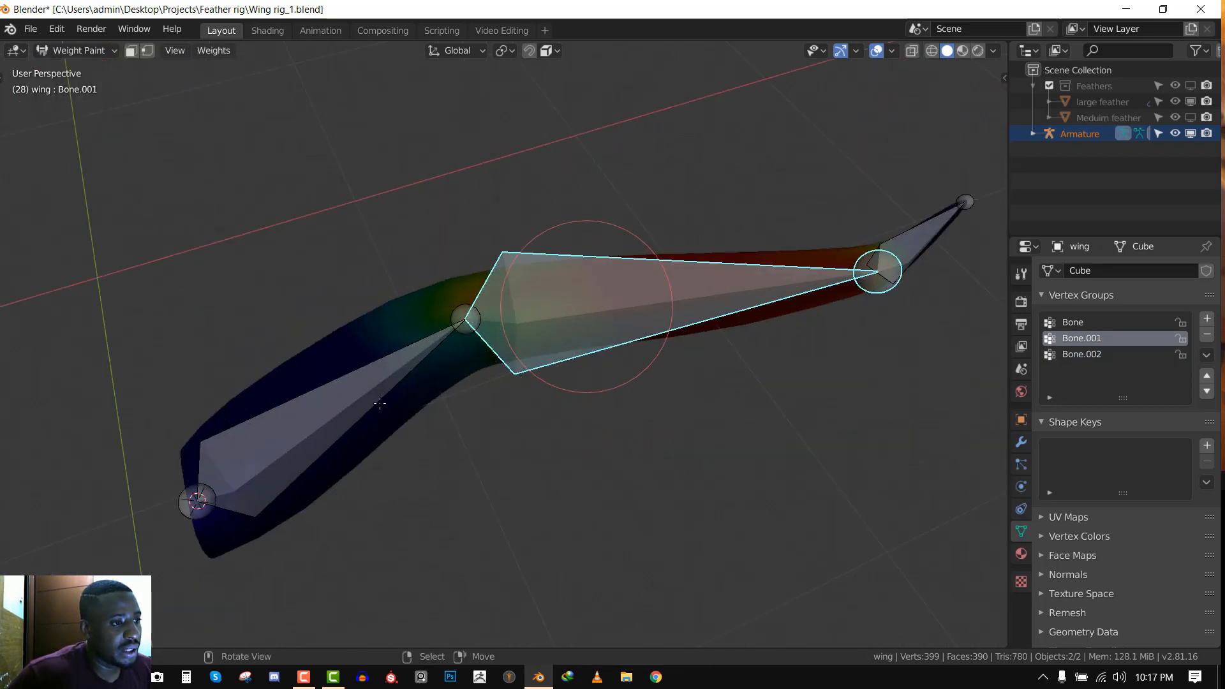
shift+right_click(378, 403)
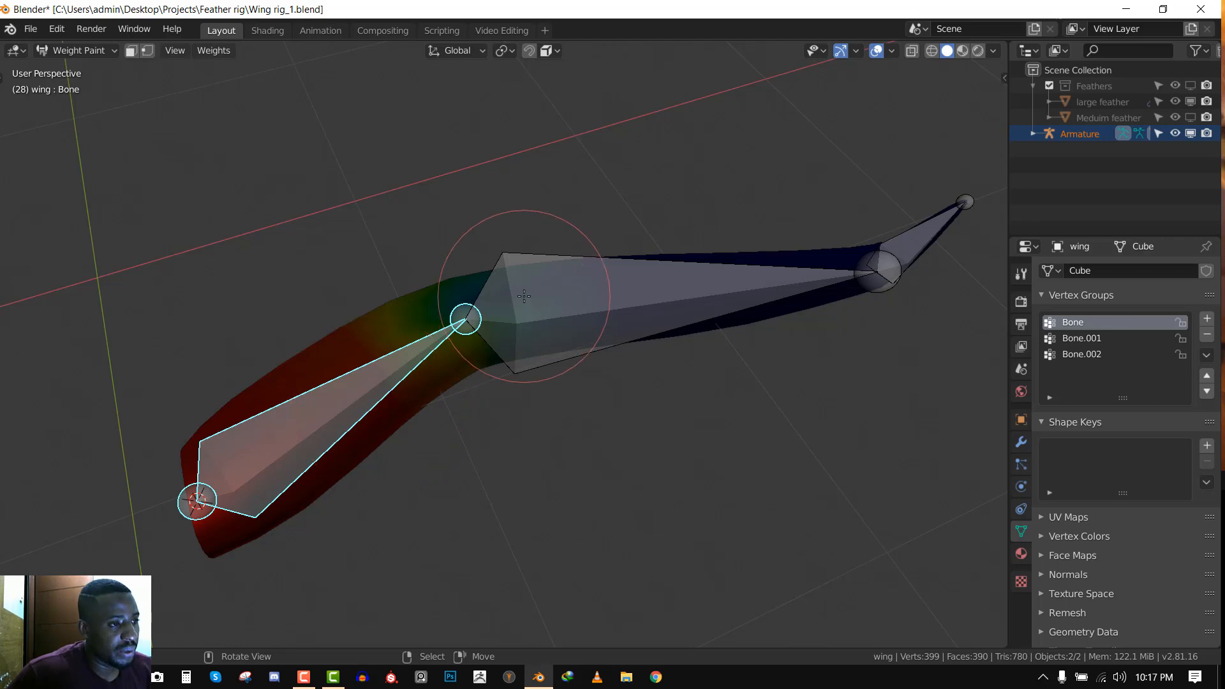
key(KP_7)
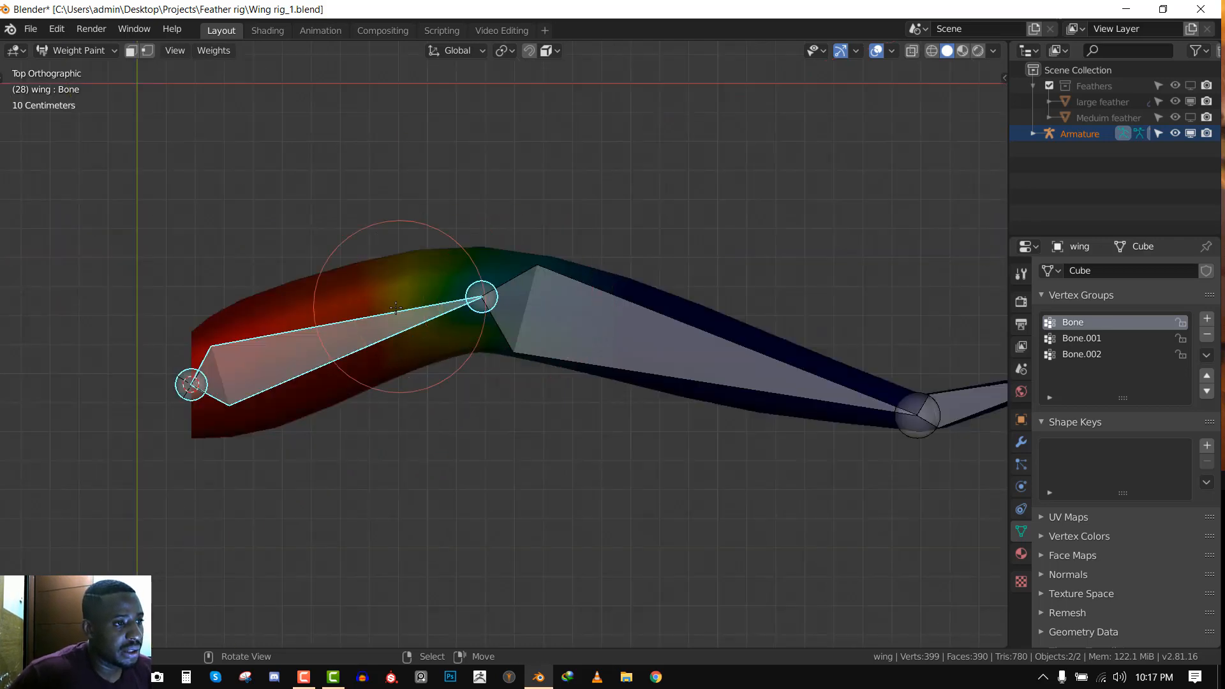
Set the solid viewport shading color to Single so the weight colors show brighter
click(993, 50)
click(950, 263)
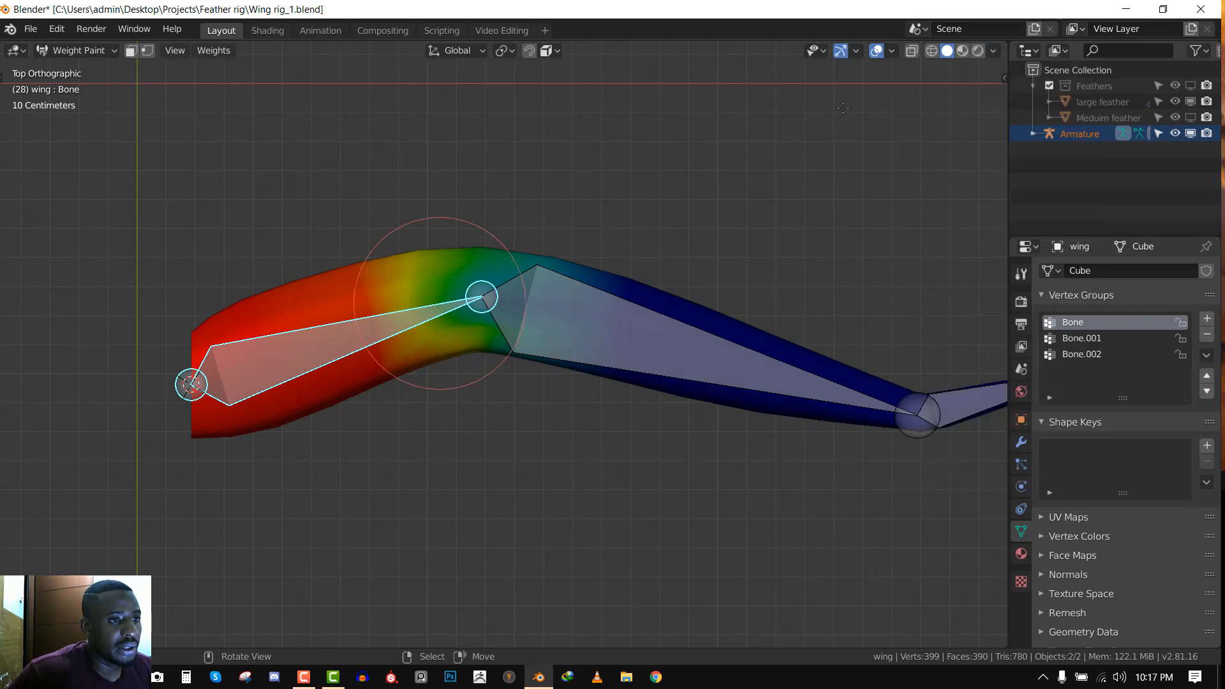
click(995, 51)
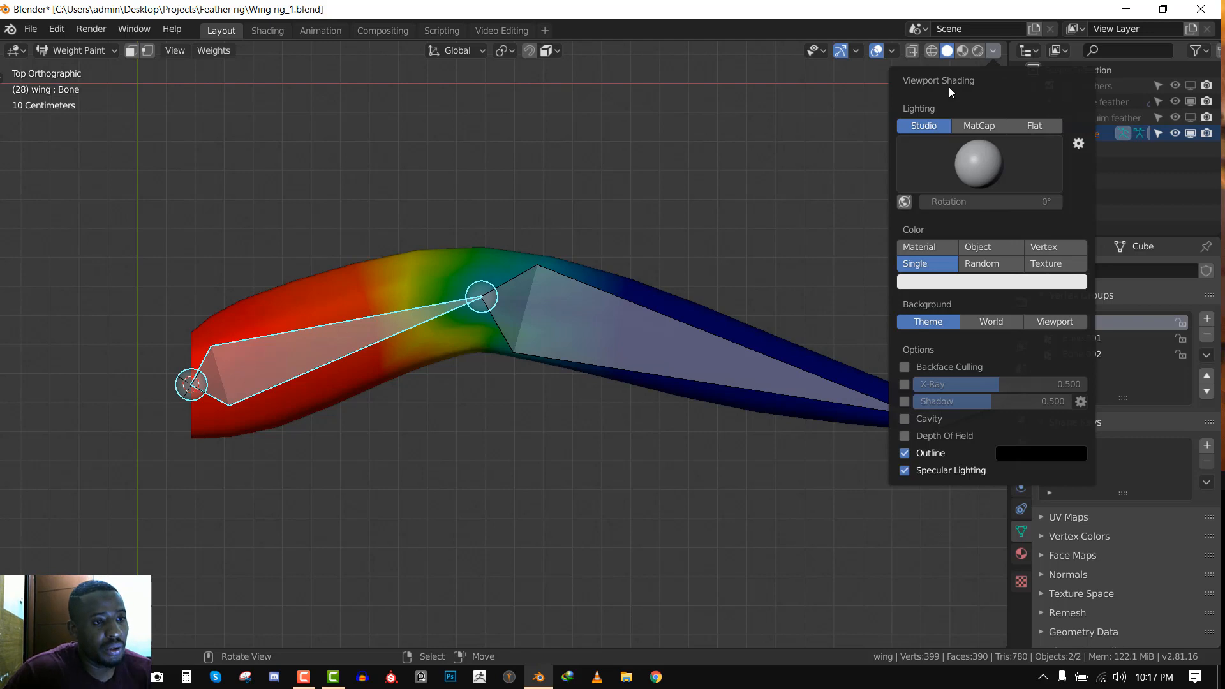
click(929, 247)
click(930, 264)
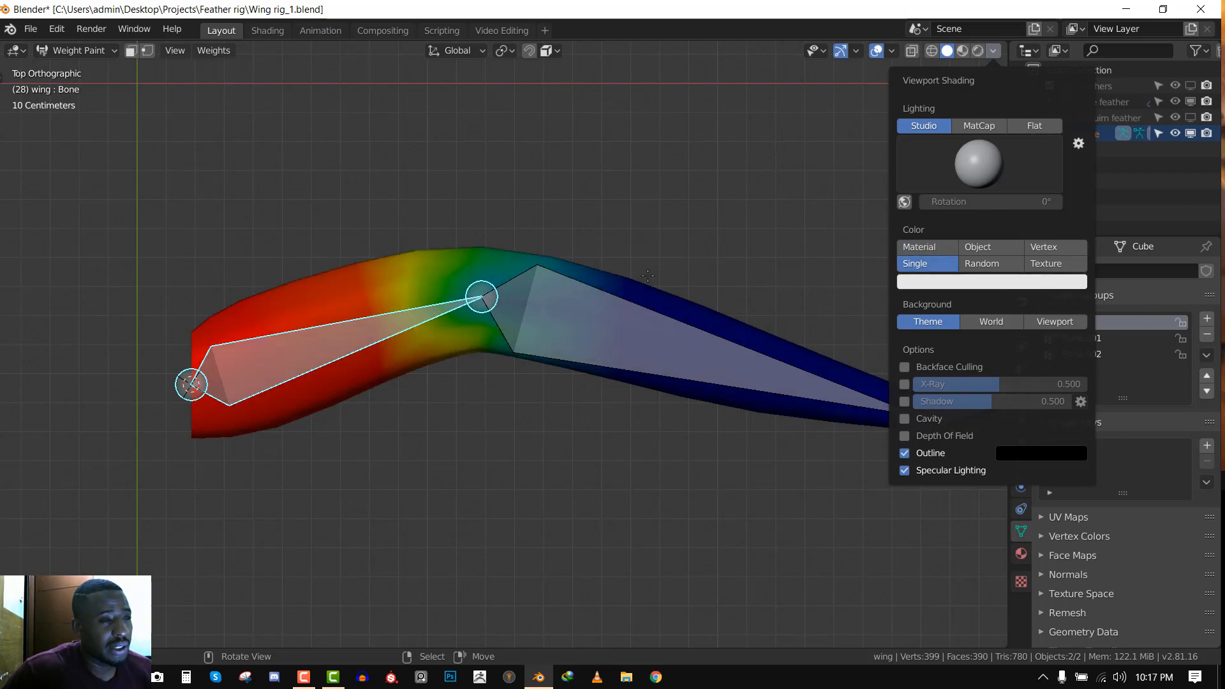
Show the brush settings and reduce the Draw brush radius to 99 px
scroll(422, 286, down, 2)
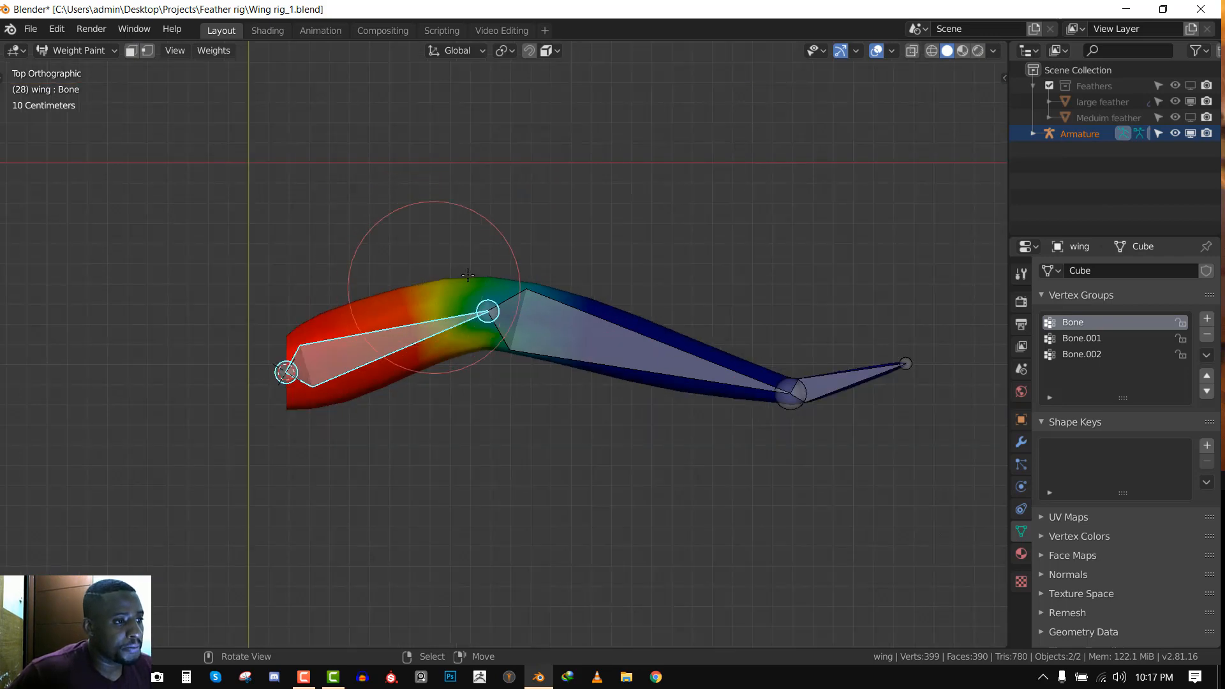
scroll(440, 297, up, 1)
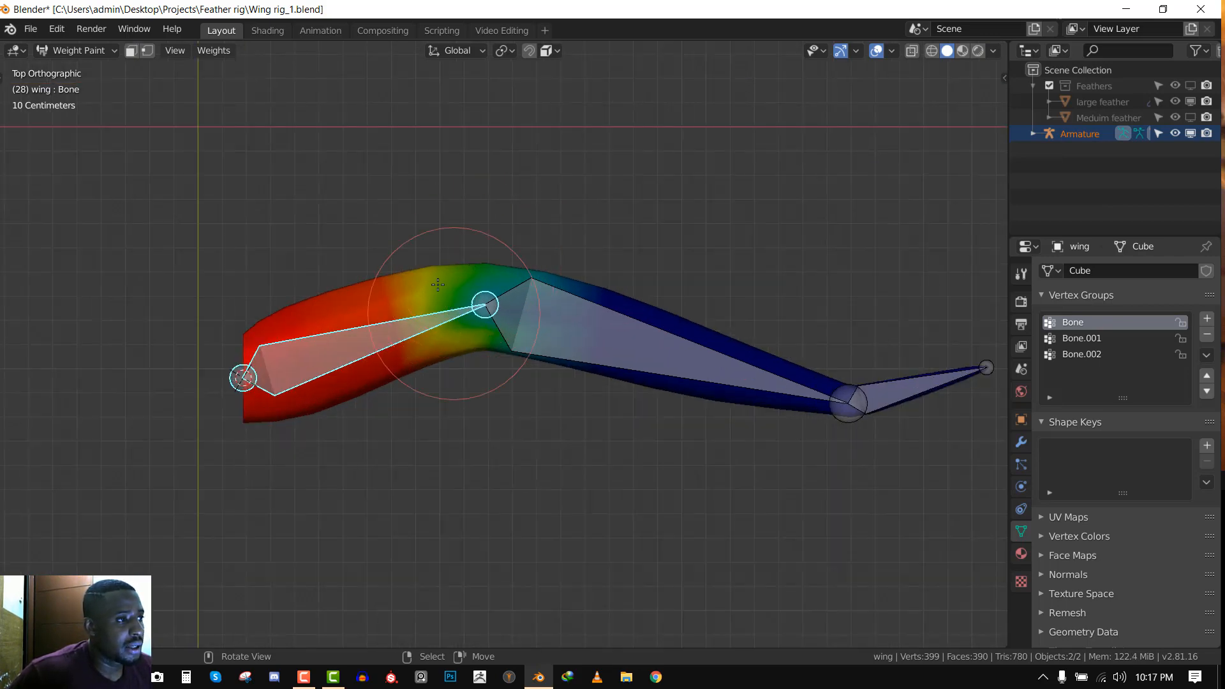
key(alt+t)
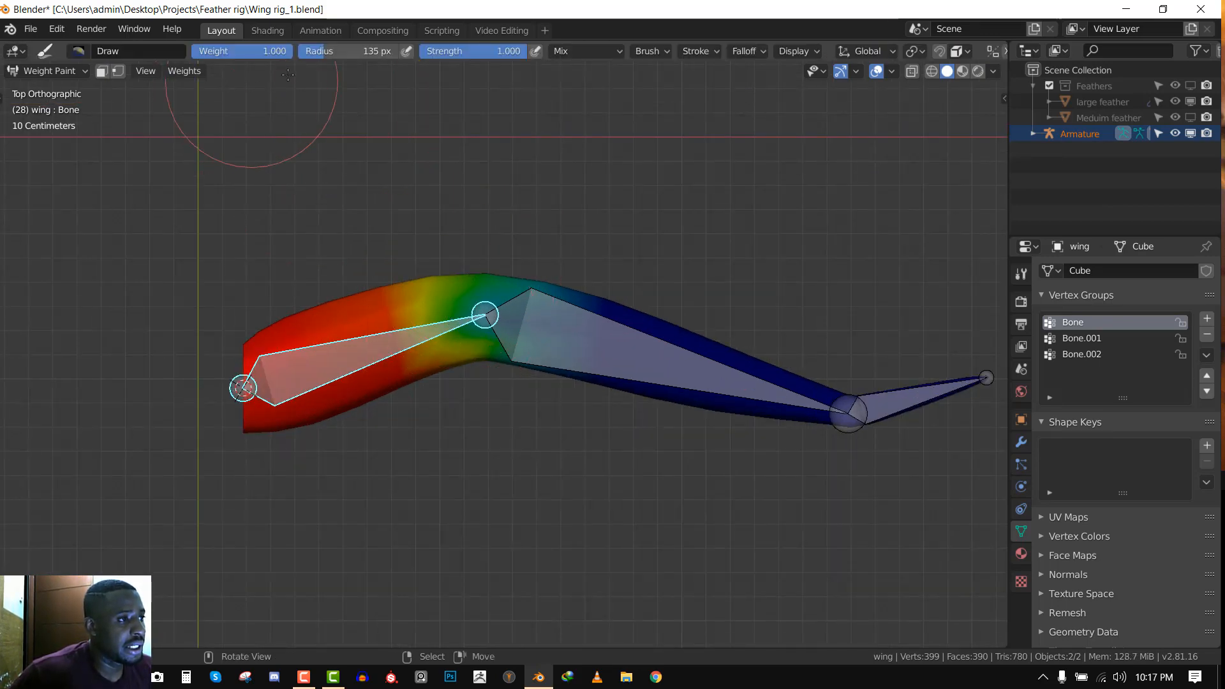
key(f)
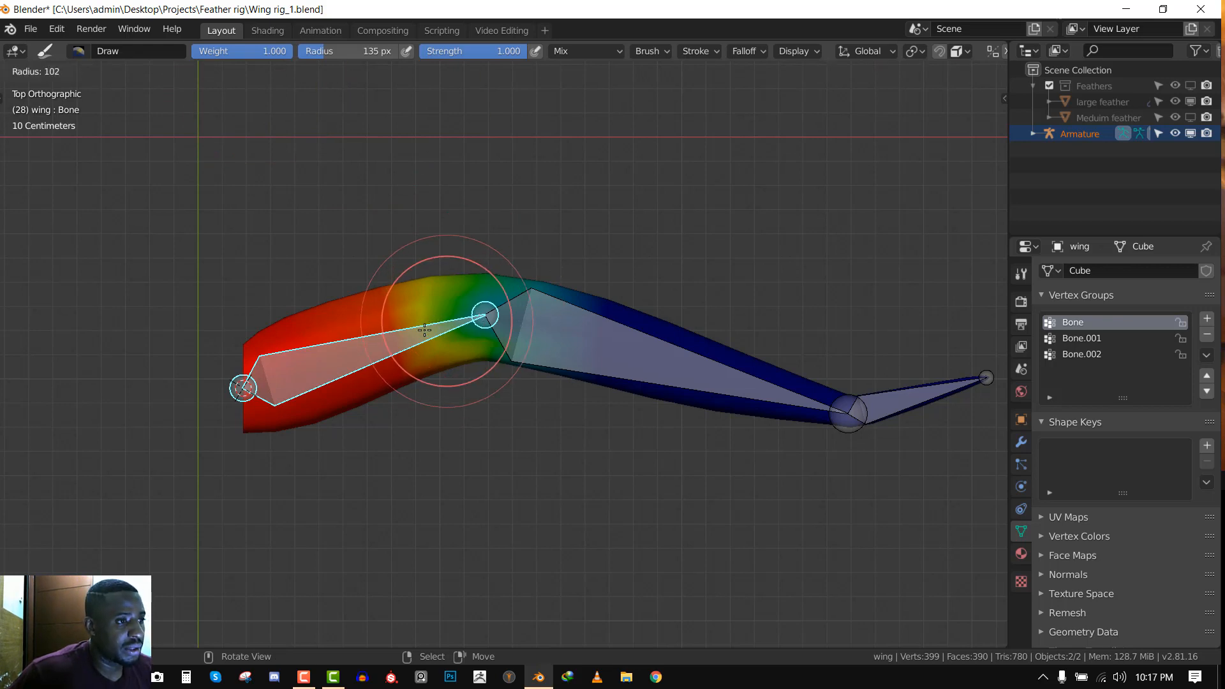
click(421, 360)
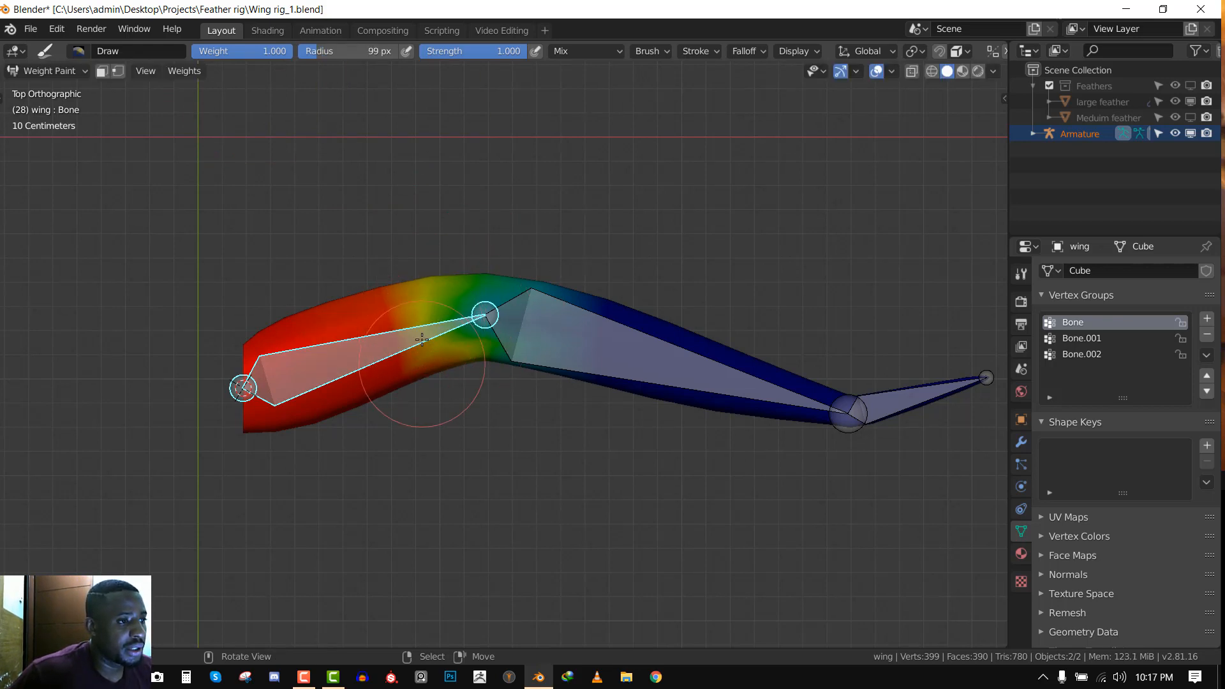
Reorder the wing's modifiers so that Subdivision Surface comes after the Armature modifier
mouse_move(411, 363)
middle_down()
mouse_move(390, 335)
mouse_move(409, 363)
middle_up()
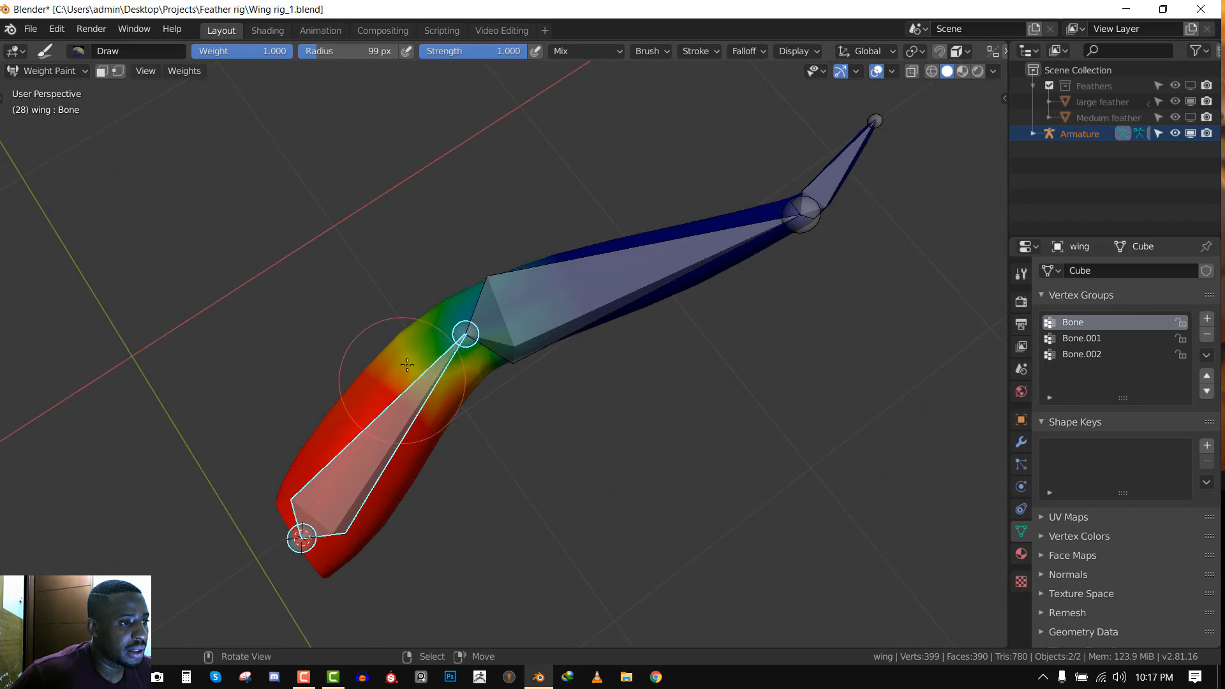
click(1026, 445)
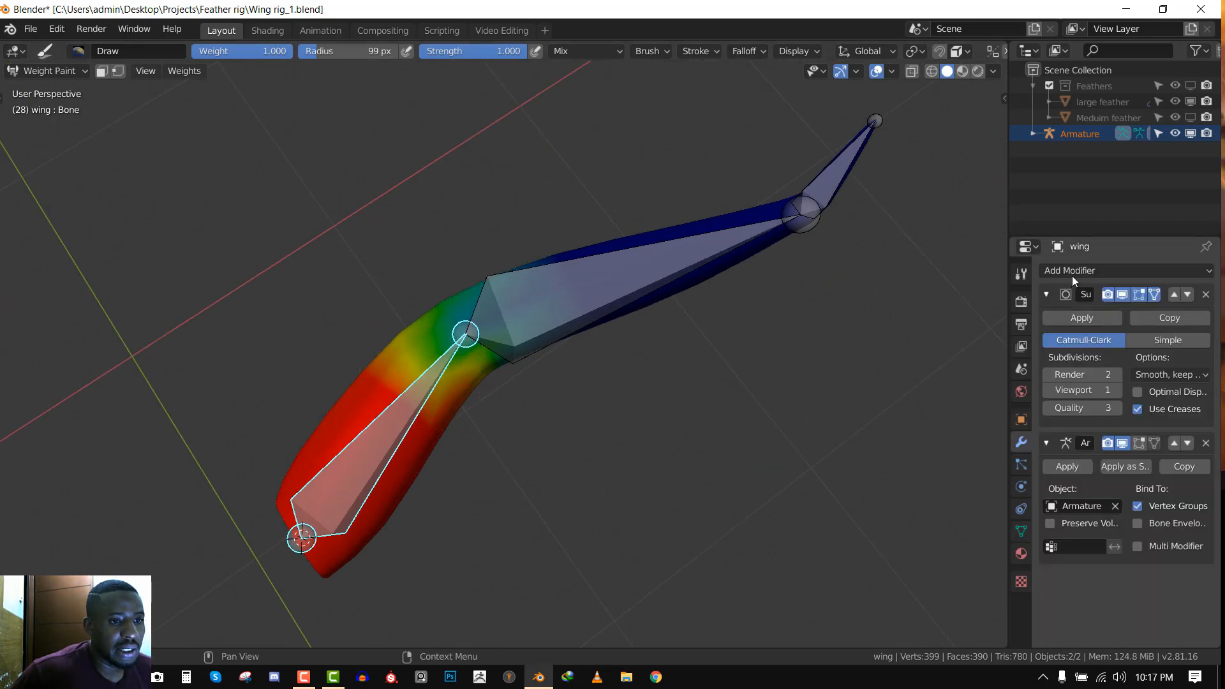
click(1188, 295)
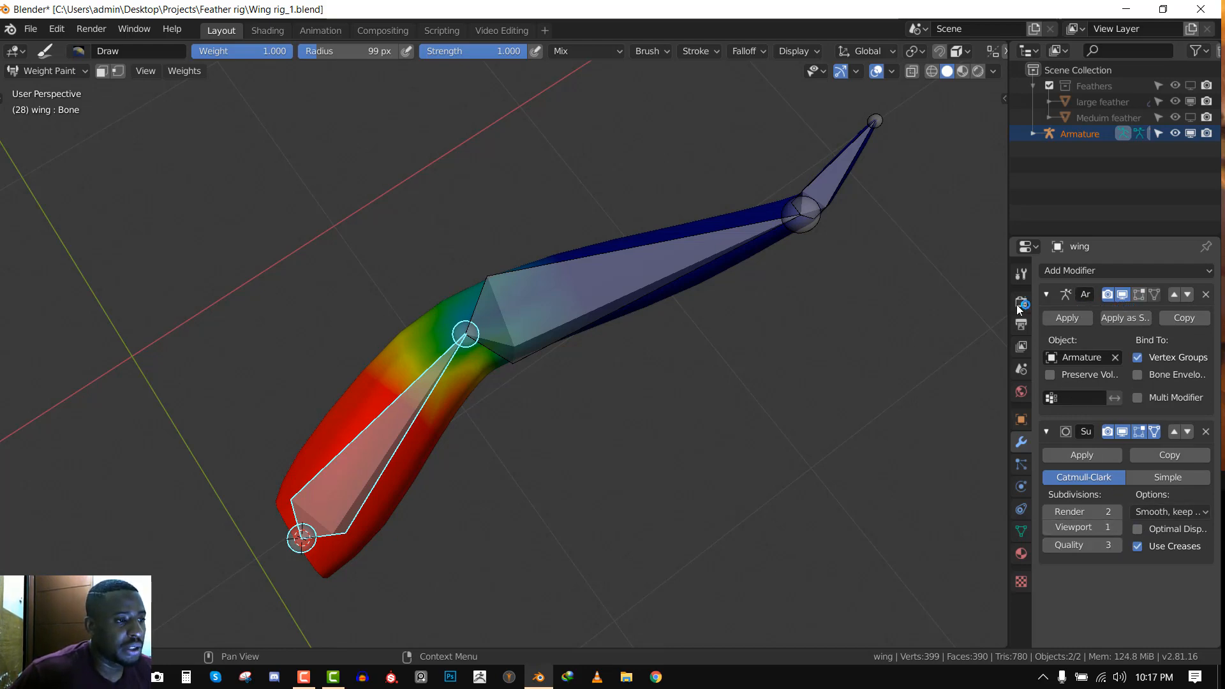
Paint weight 1.000 for the root bone around the wing up to the elbow joint on all sides, and save the file
drag(441, 334, 436, 338)
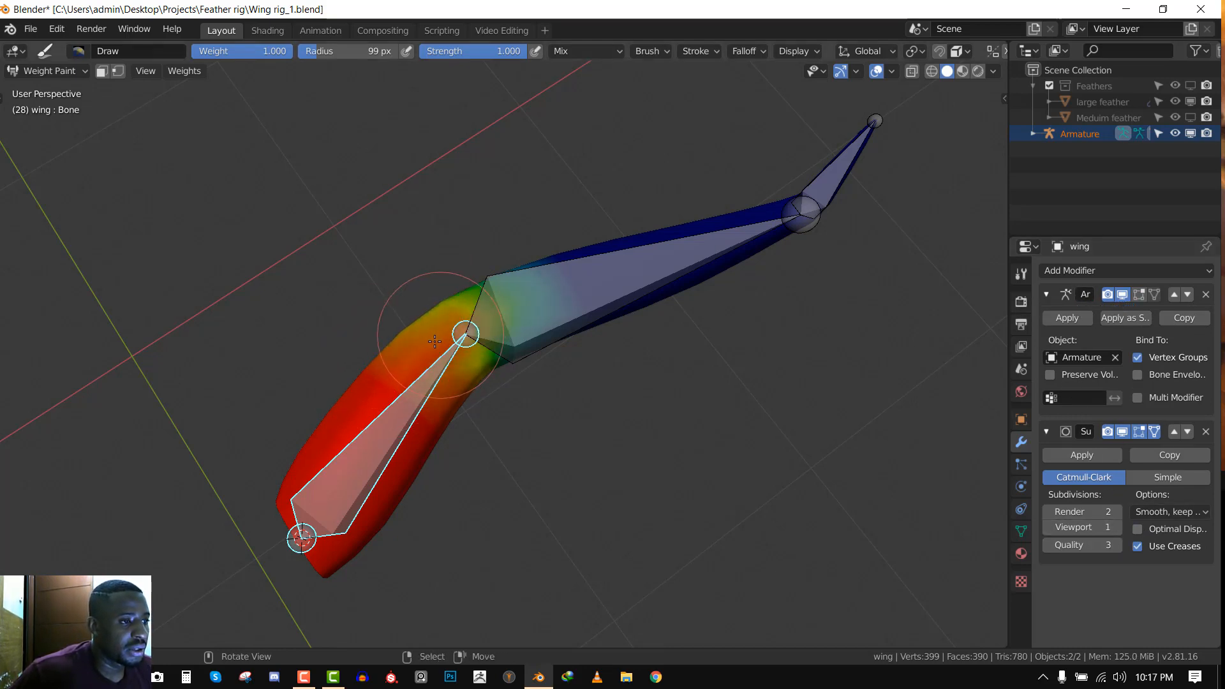
middle_drag(425, 376, 474, 395)
drag(432, 420, 424, 386)
mouse_move(425, 386)
middle_down()
mouse_move(604, 342)
mouse_move(606, 324)
middle_up()
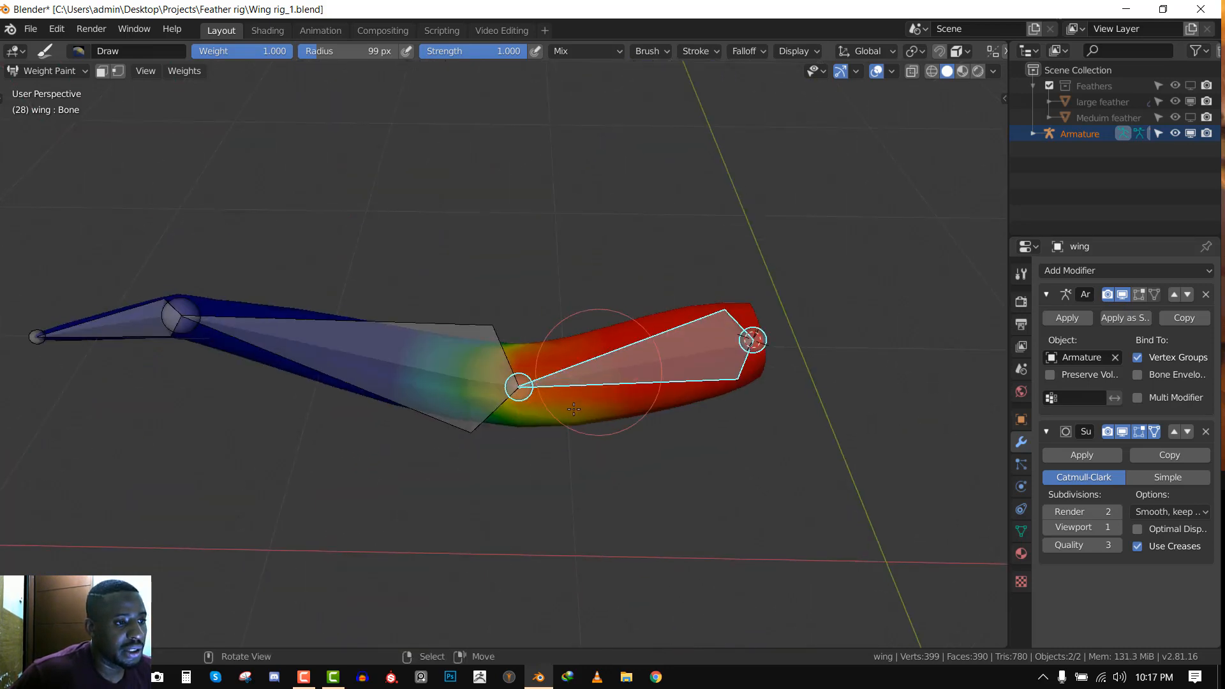
middle_drag(582, 401, 580, 235)
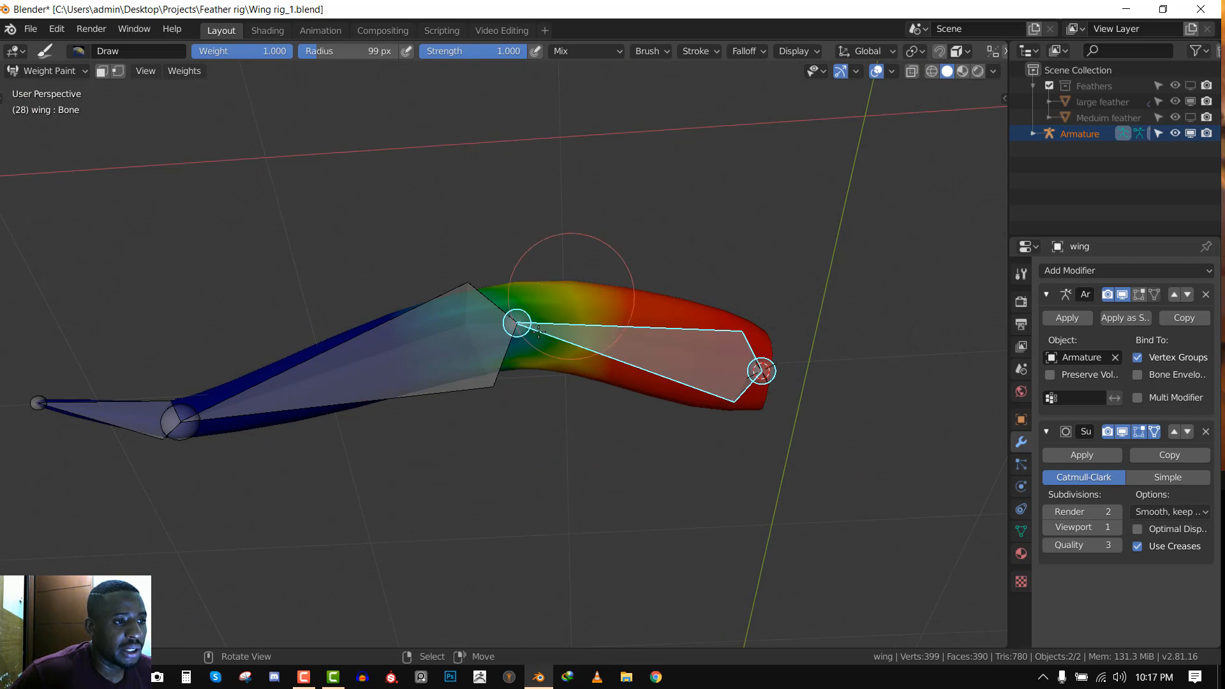
drag(564, 315, 553, 336)
middle_drag(553, 336, 546, 338)
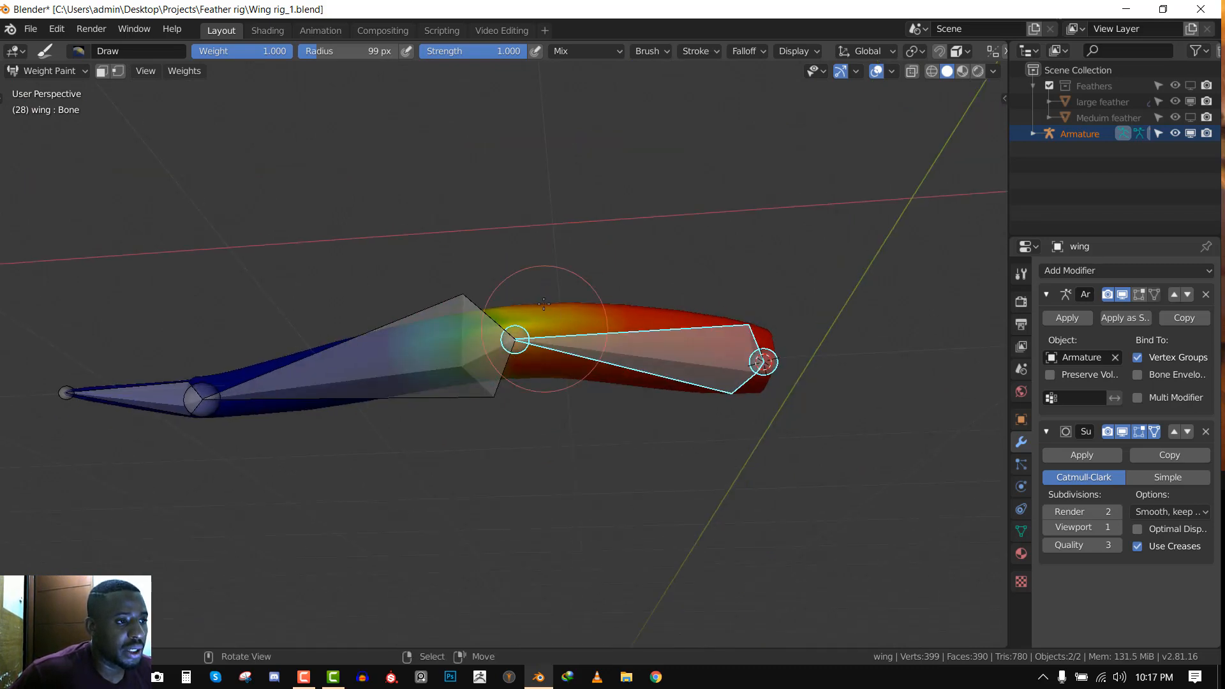
drag(546, 338, 548, 345)
mouse_move(548, 345)
middle_down()
mouse_move(536, 380)
mouse_move(590, 321)
mouse_move(829, 415)
mouse_move(1021, 466)
middle_up()
key(KP_1)
key(ctrl+s)
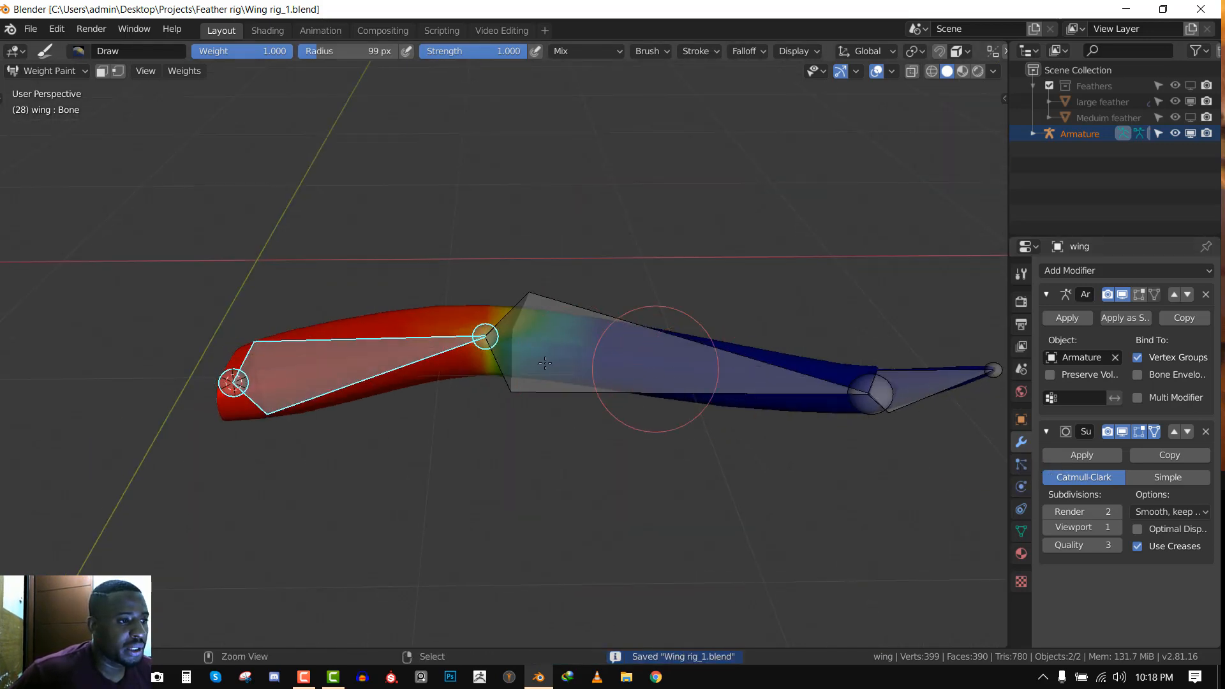
Return to Object Mode and set the armature's bone display type to Stick
key(ctrl+Tab)
click(564, 346)
click(575, 307)
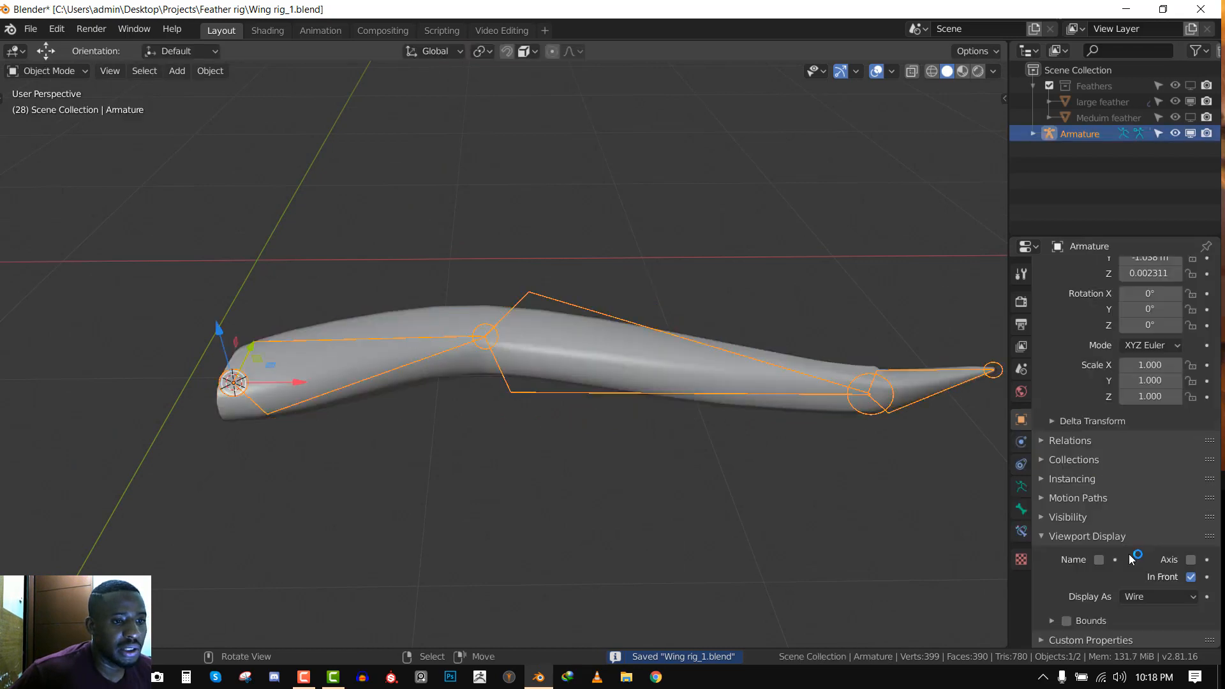
click(1020, 486)
click(1147, 512)
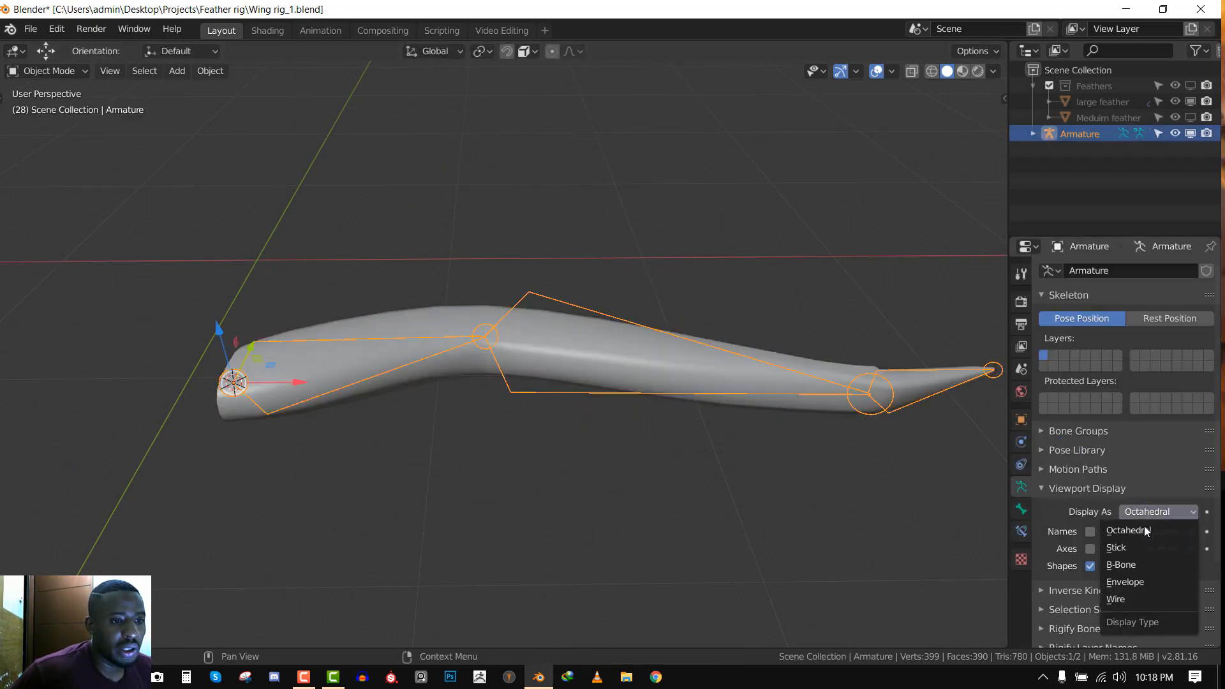
click(1131, 546)
Reselect the armature and the wing mesh, return to Weight Paint mode, and save the file
right_click(528, 414)
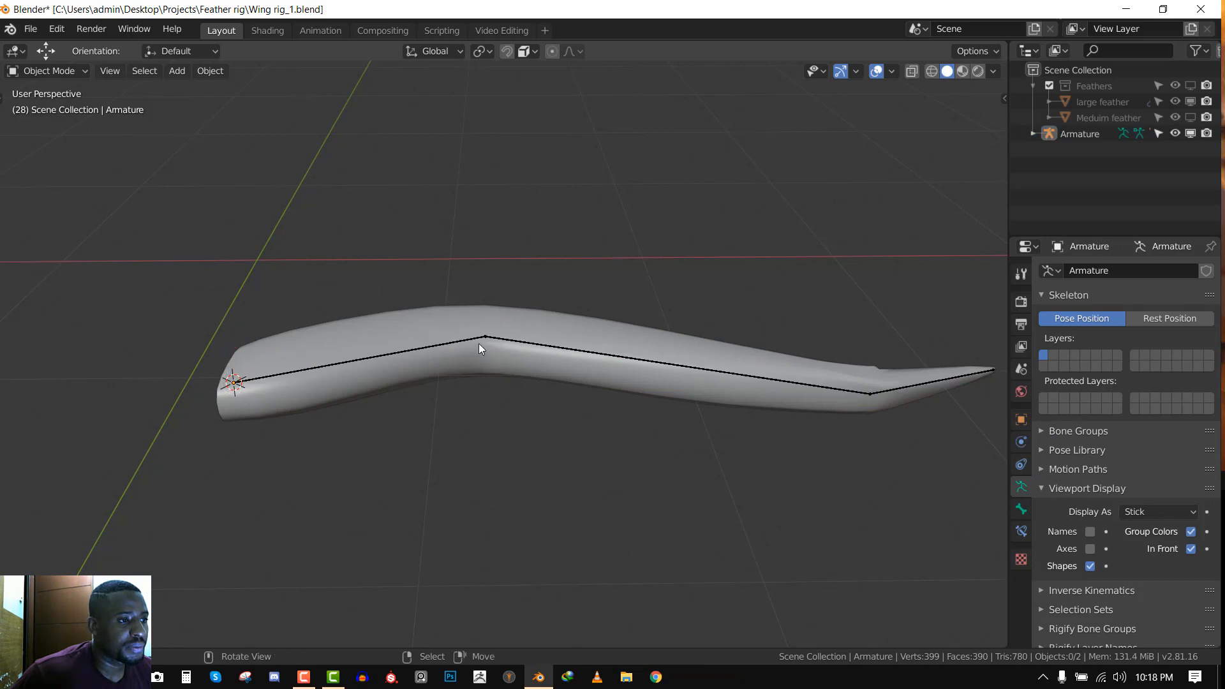
right_click(500, 313)
right_click(499, 339)
shift+right_click(481, 319)
key(ctrl+Tab)
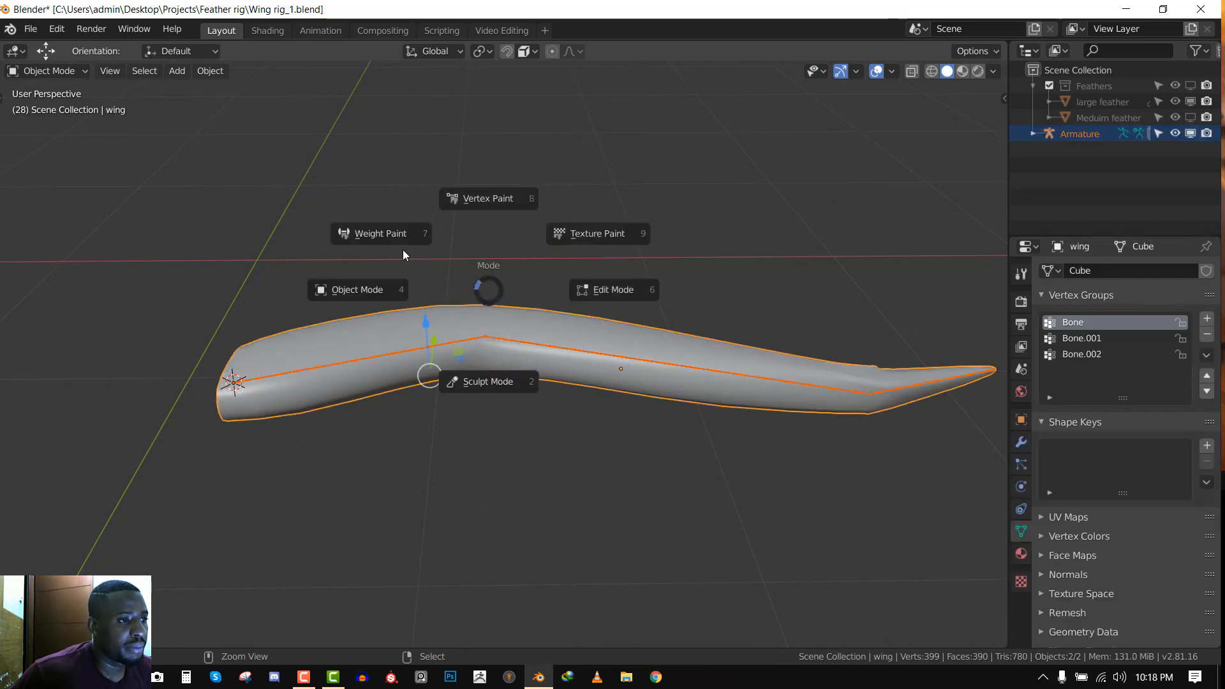
click(407, 244)
key(ctrl+s)
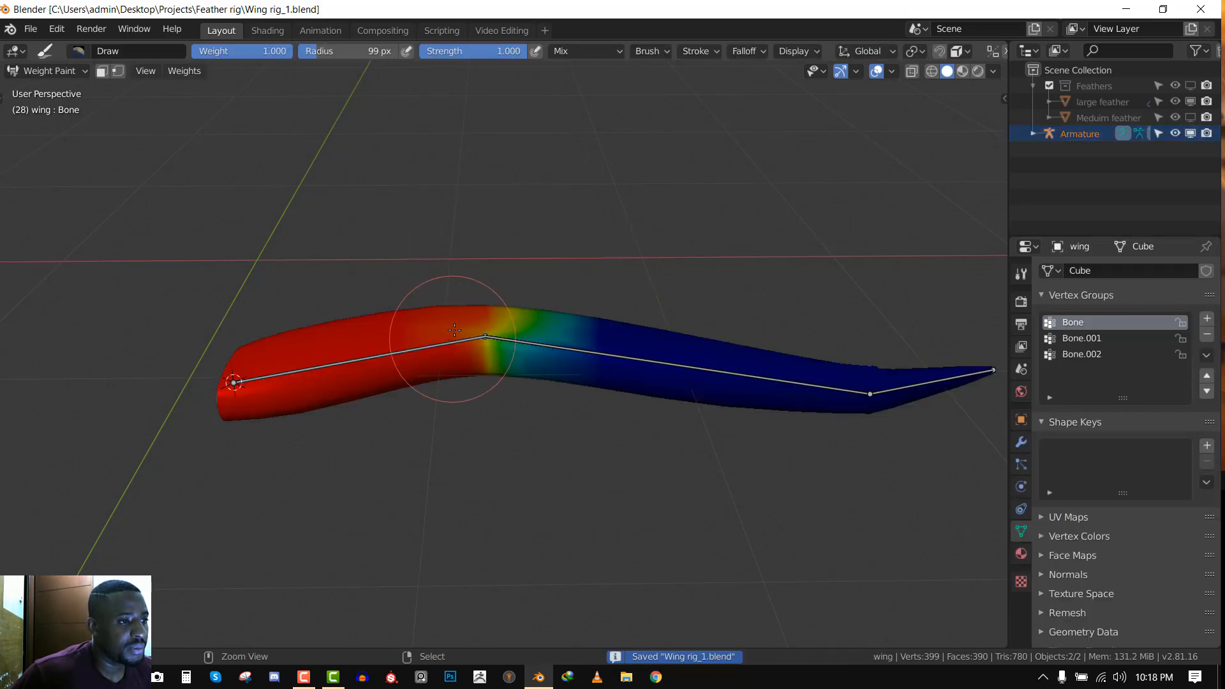
Select the middle bone in top view and rotate it about 62° to bend the wing at the elbow
right_click(450, 334)
key(KP_7)
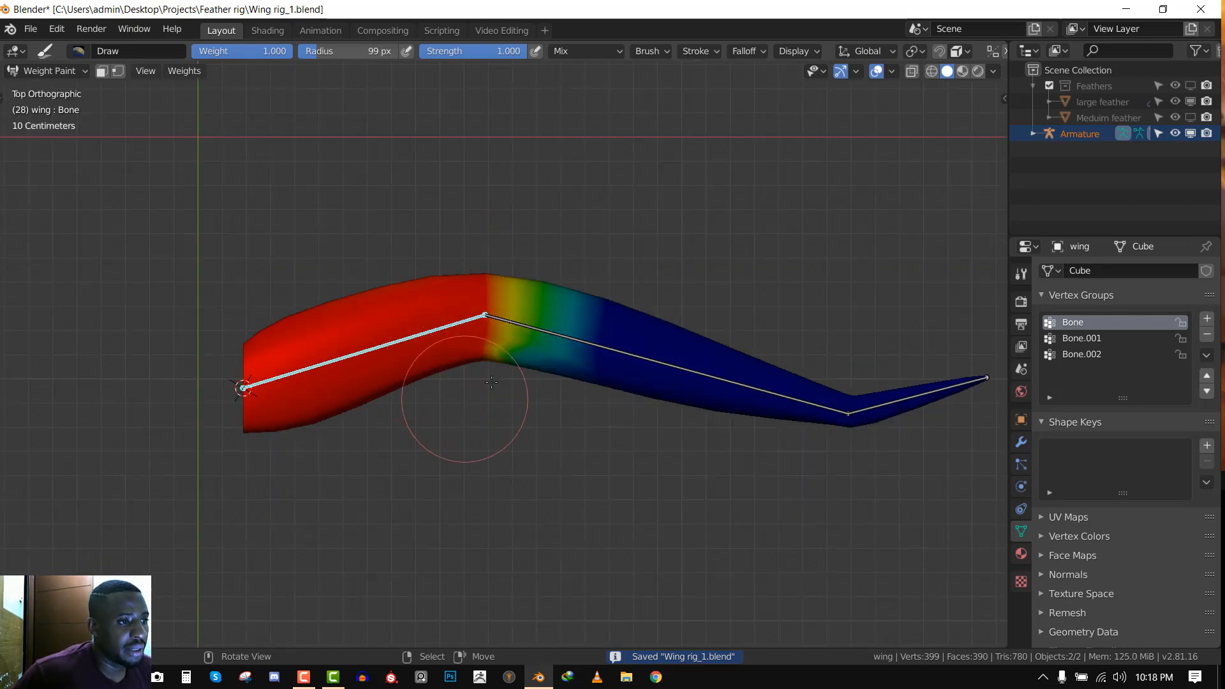
right_click(679, 370)
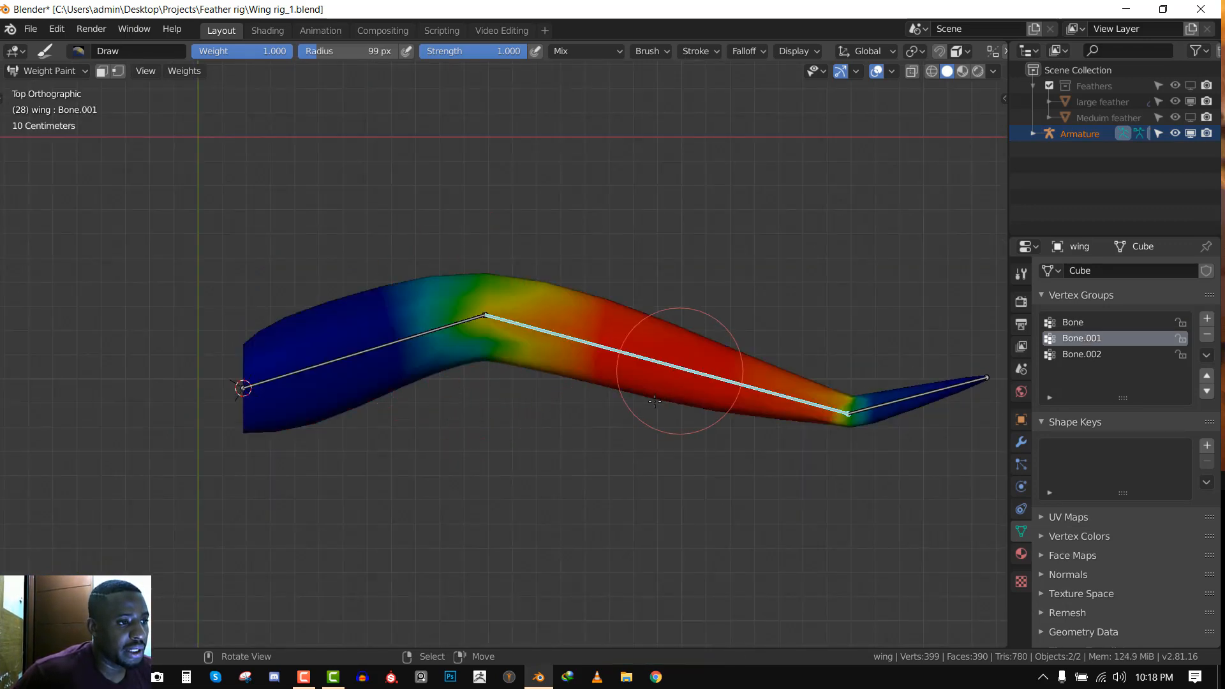
key(r)
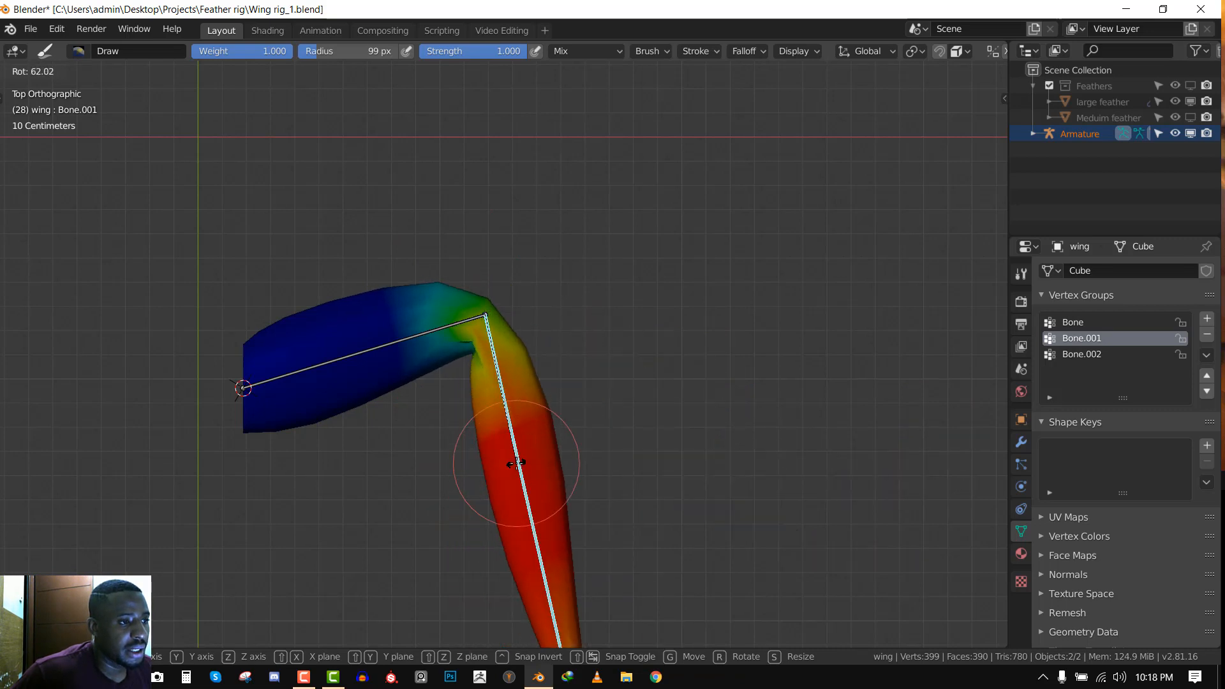
click(516, 464)
Enable the Armature modifier's edit-mode and on-cage display, and enter Edit Mode on the bent wing with nothing selected
key(Tab)
key(Tab)
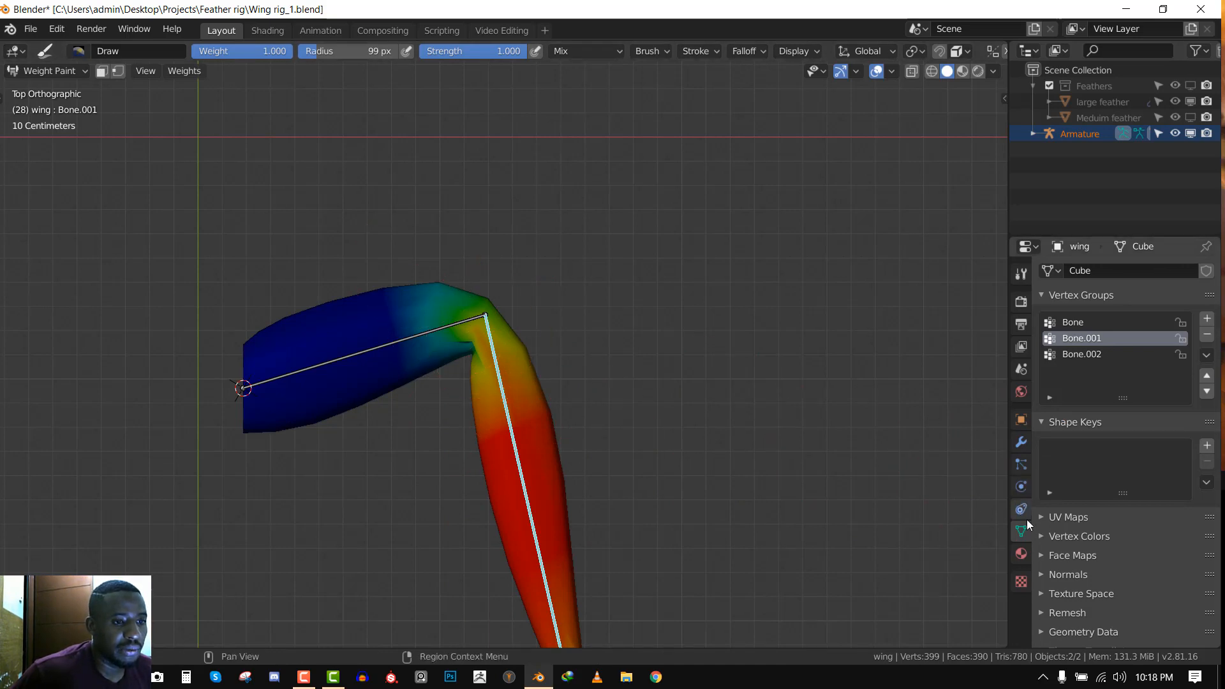
click(1021, 443)
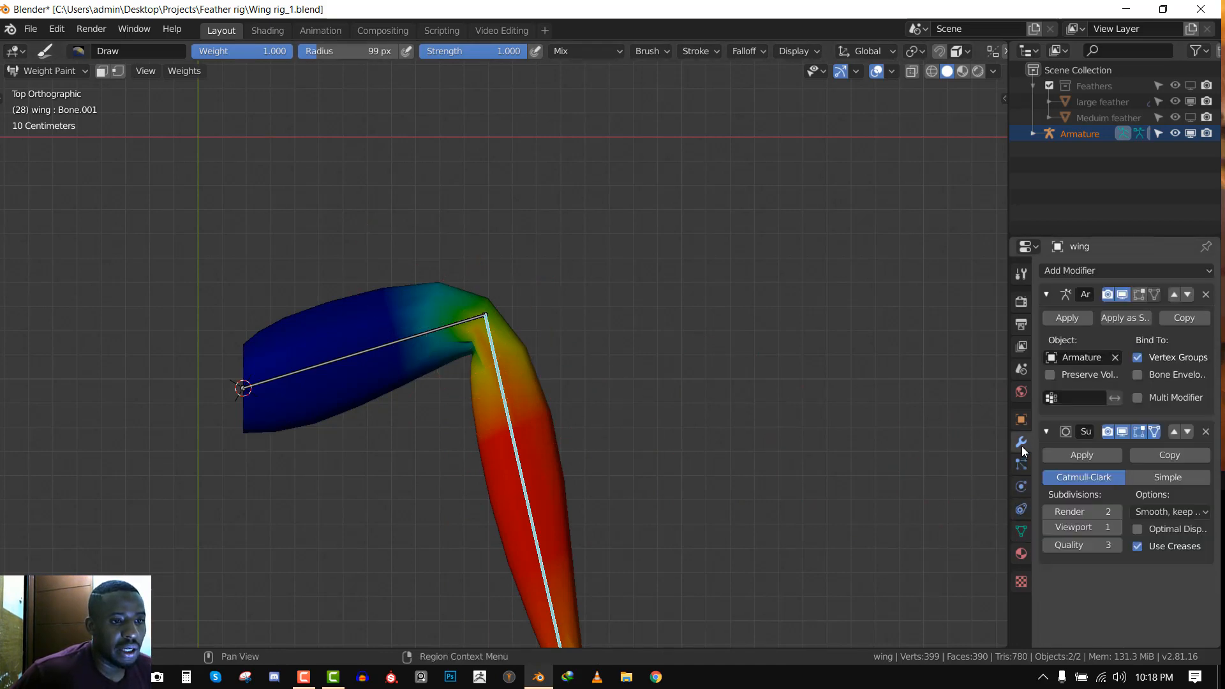
click(1152, 294)
key(Tab)
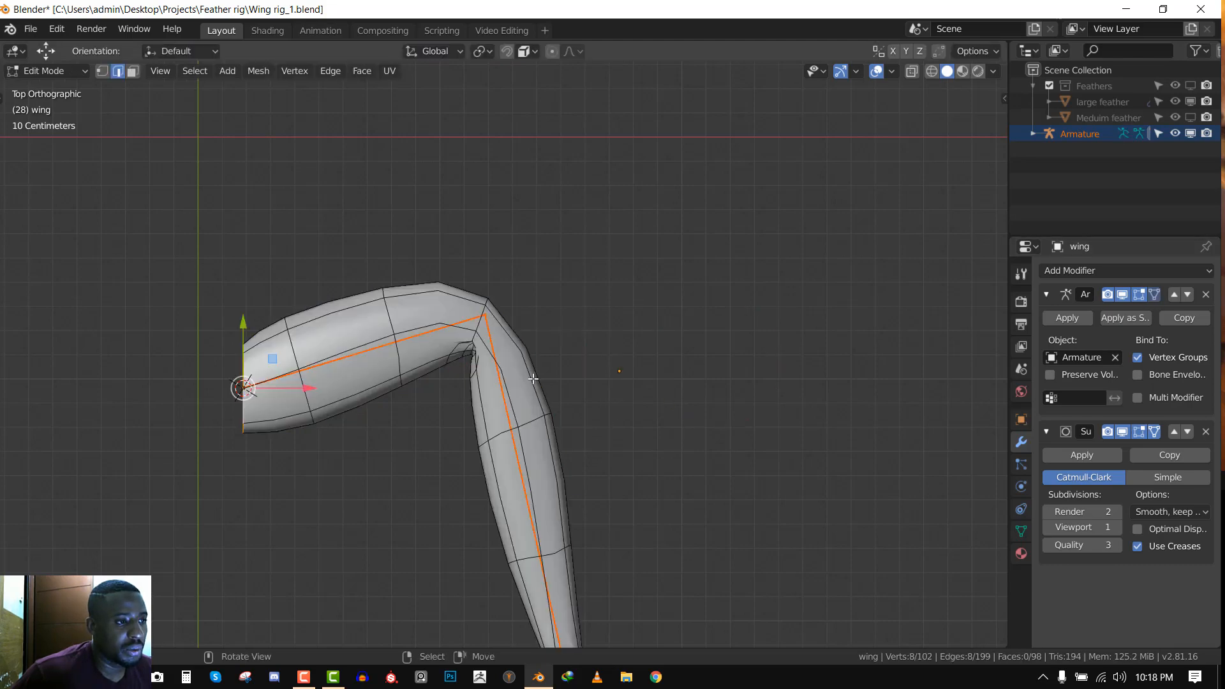
scroll(533, 379, up, 2)
key(alt+a)
scroll(533, 379, down, 2)
middle_drag(533, 379, 613, 285)
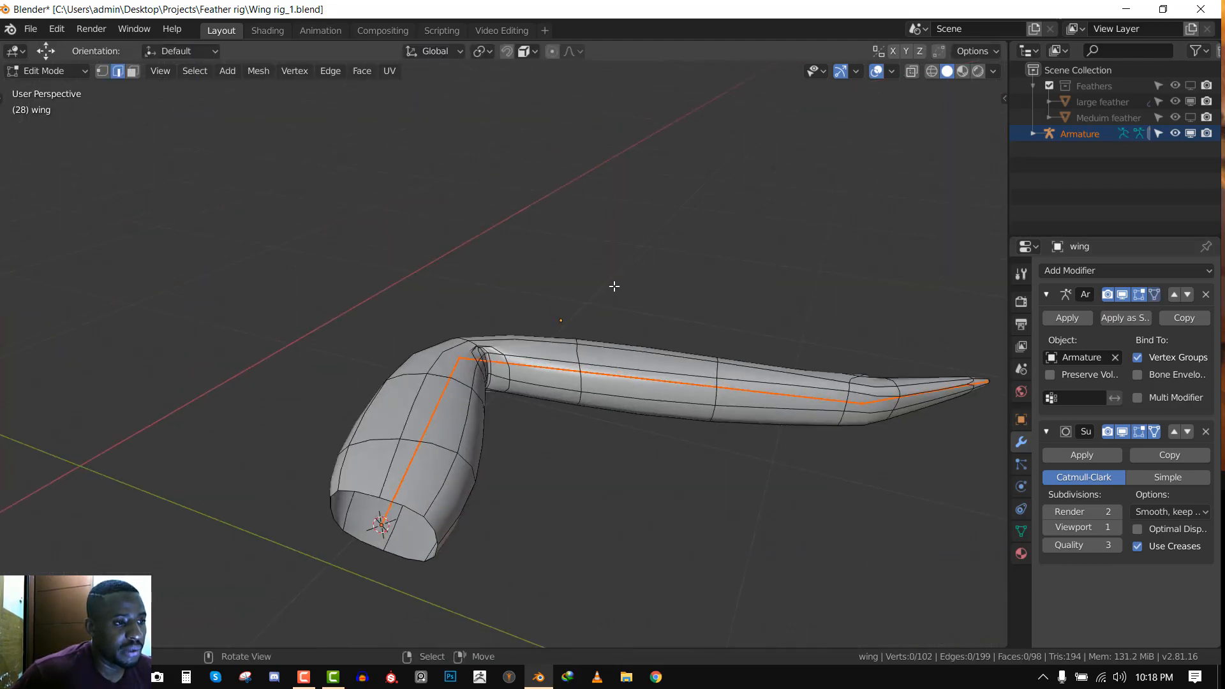
Enable Preserve Volume and Bone Envelopes on the wing's Armature modifier and save the file
scroll(609, 286, up, 3)
shift+middle_drag(531, 341, 453, 365)
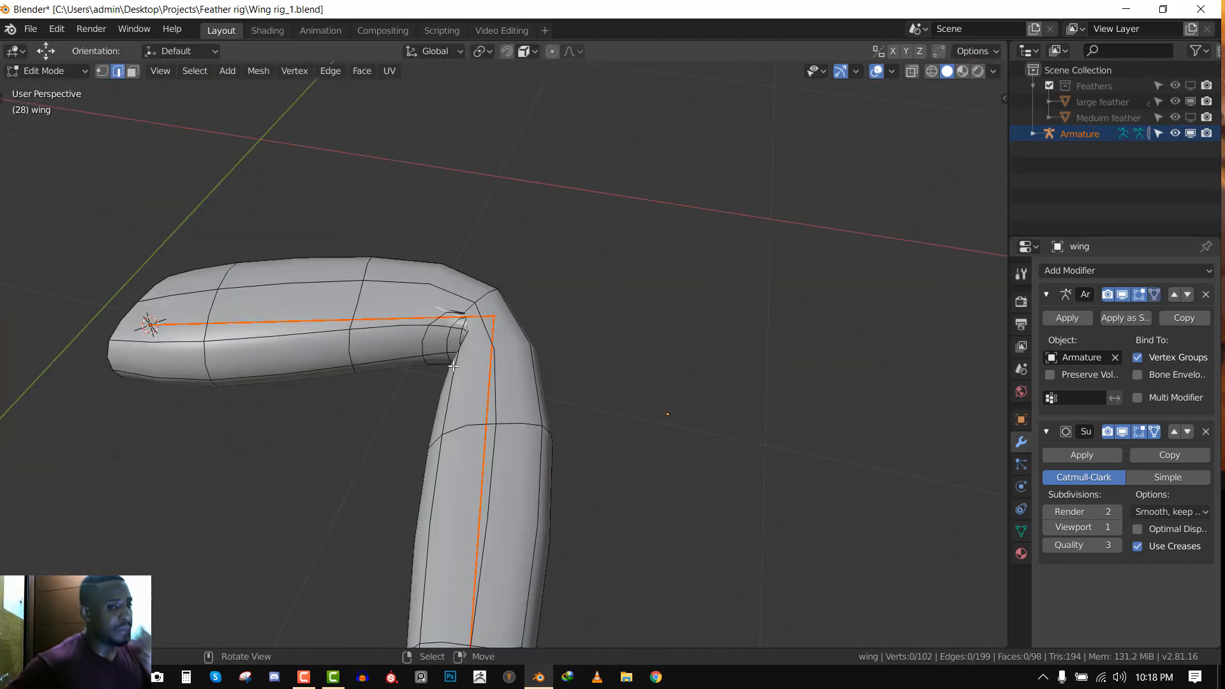
middle_drag(517, 367, 689, 347)
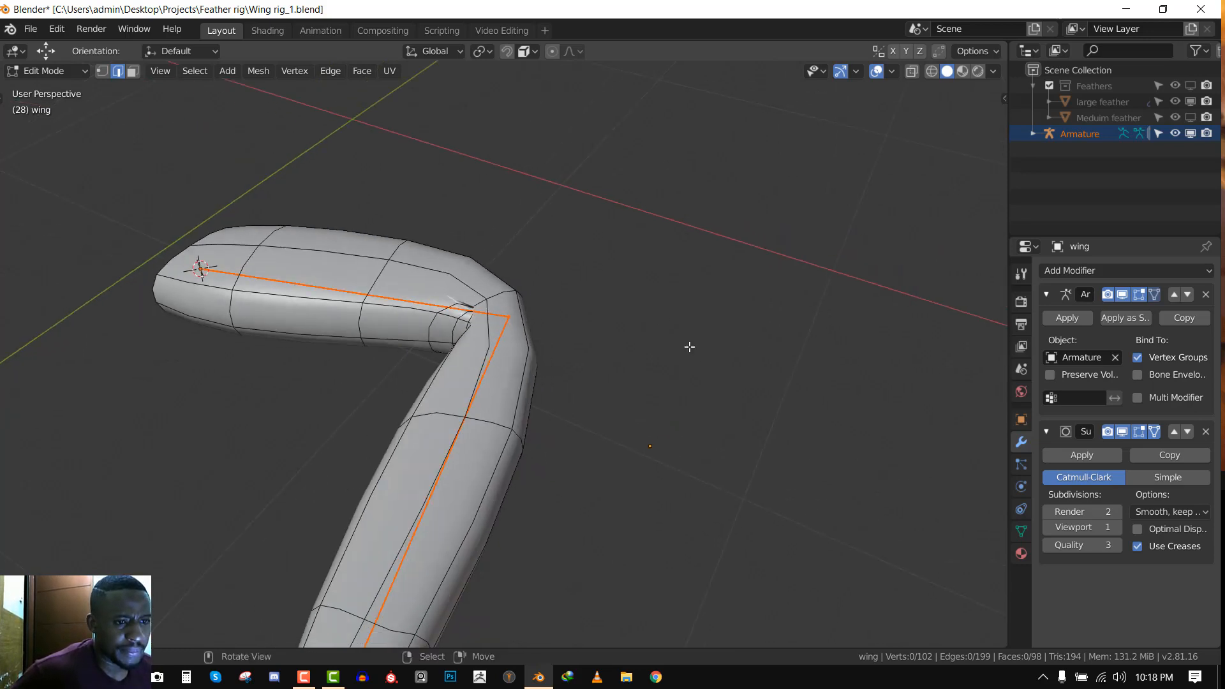
click(1069, 375)
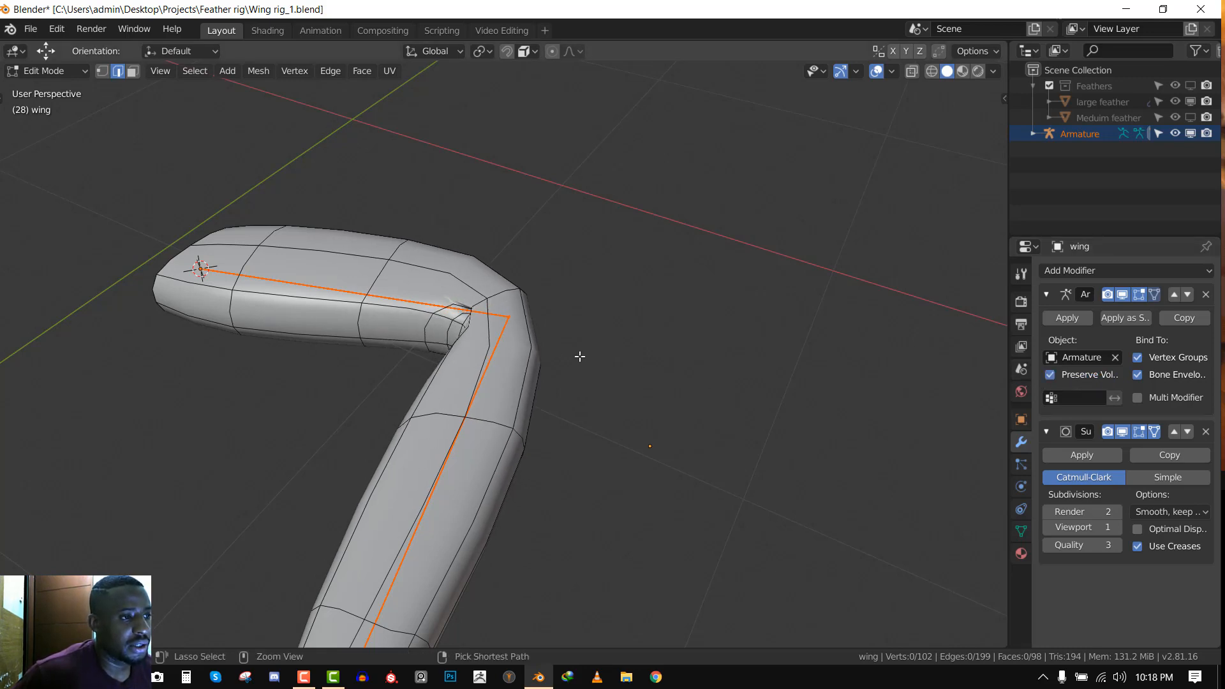
key(ctrl+s)
In top view, use face selection to select the upper-arm faces bordering the elbow on the outer and inner sides
middle_drag(510, 373, 664, 389)
scroll(414, 400, up, 2)
shift+middle_drag(414, 400, 585, 321)
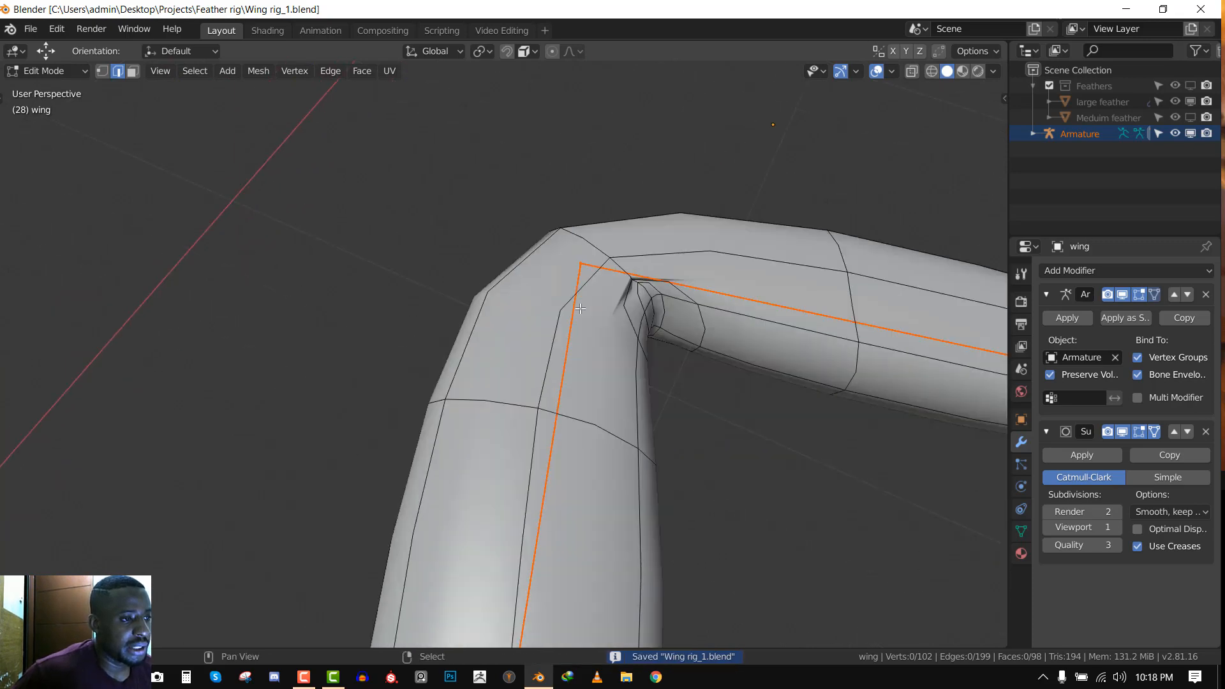
scroll(585, 321, down, 3)
key(KP_7)
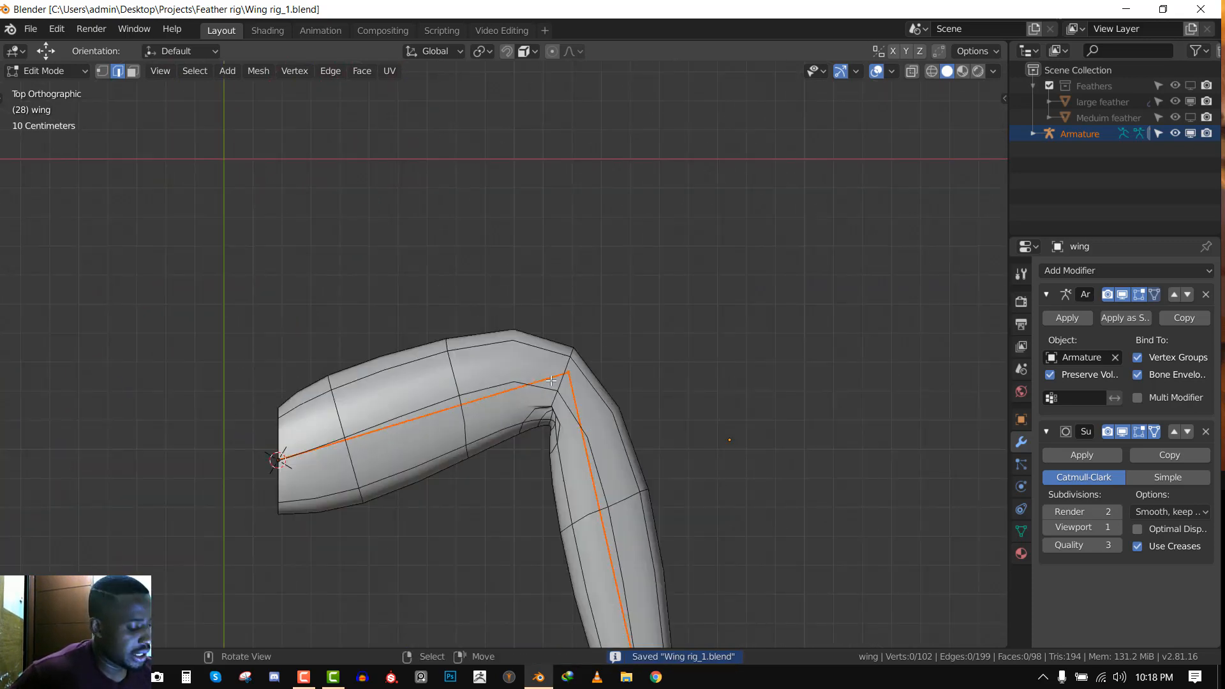
key(3)
alt+click(539, 350)
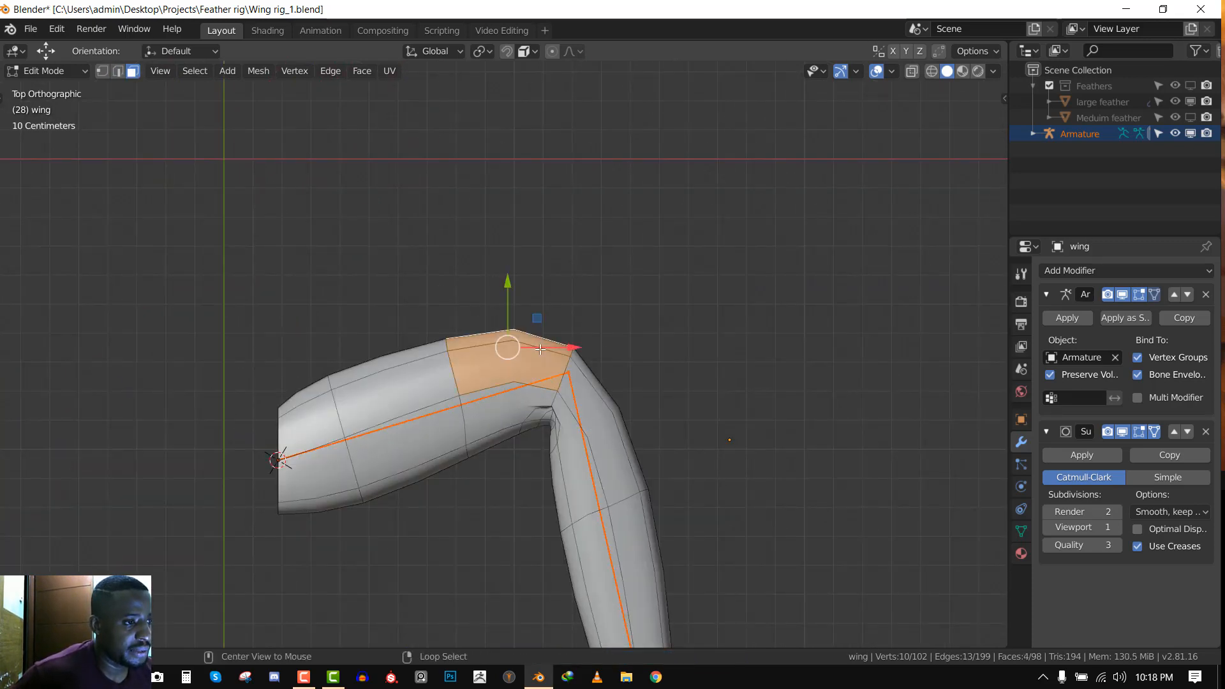
alt+shift+click(505, 439)
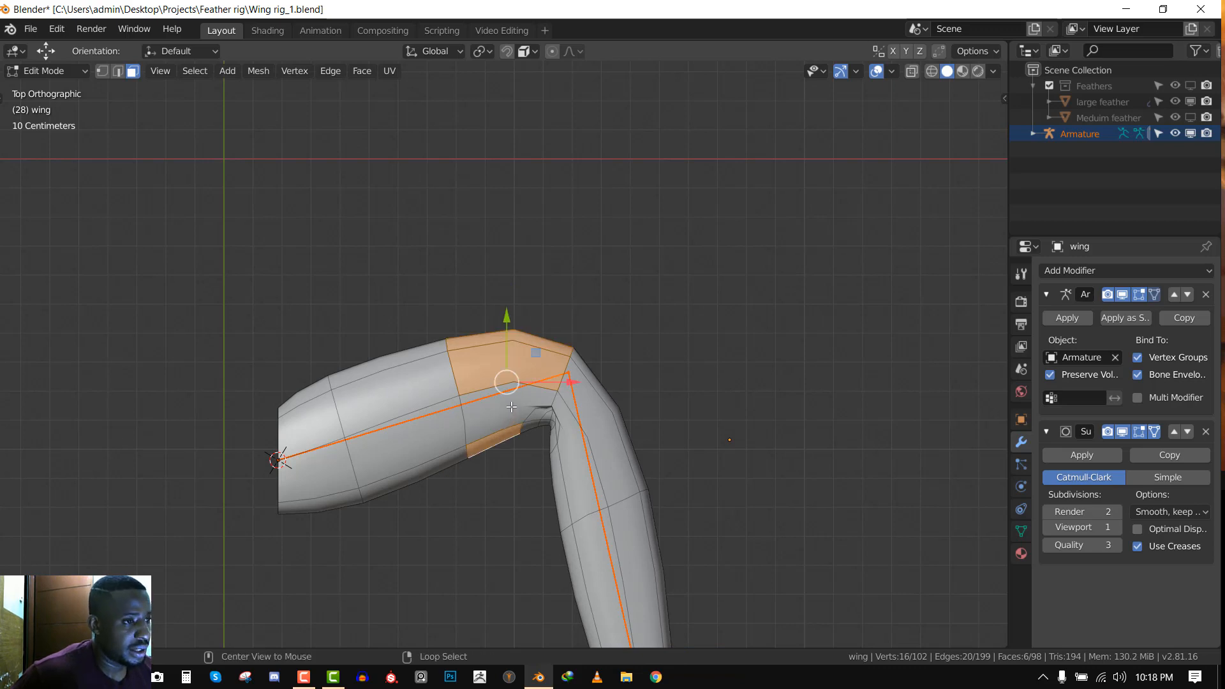
Using vertex selection with X-ray, extend the selection through the upper-arm end of the elbow and exclude the inner forearm vertices
key(1)
key(alt+z)
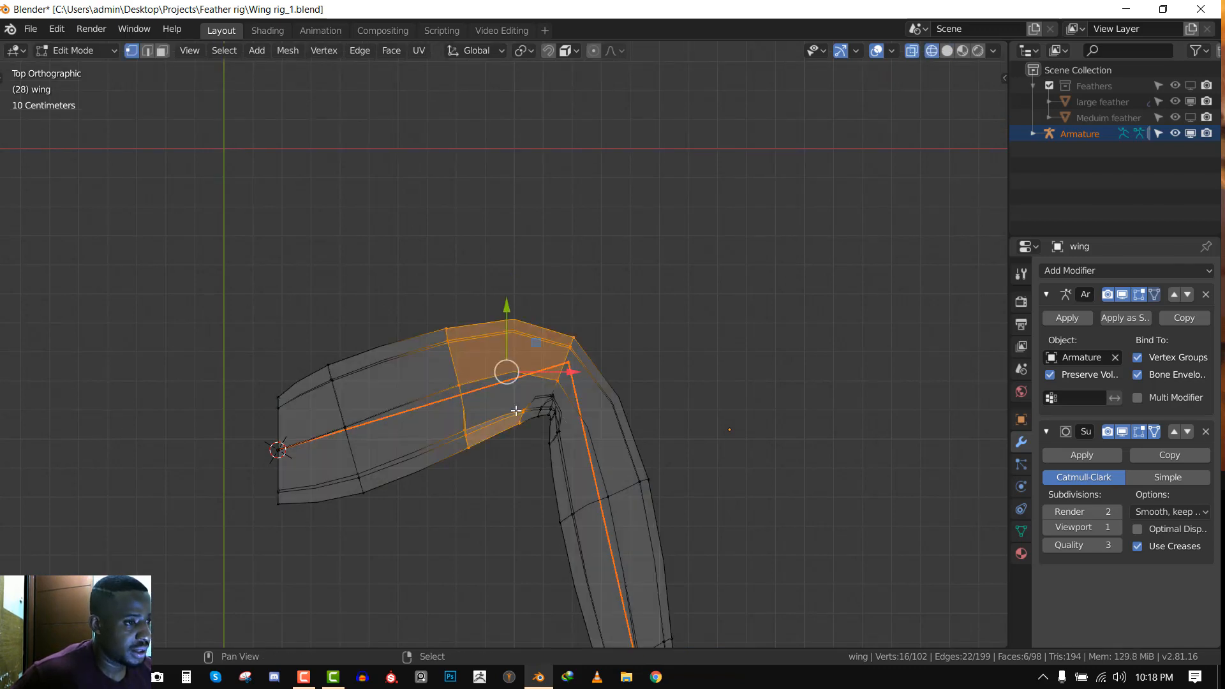
key(b)
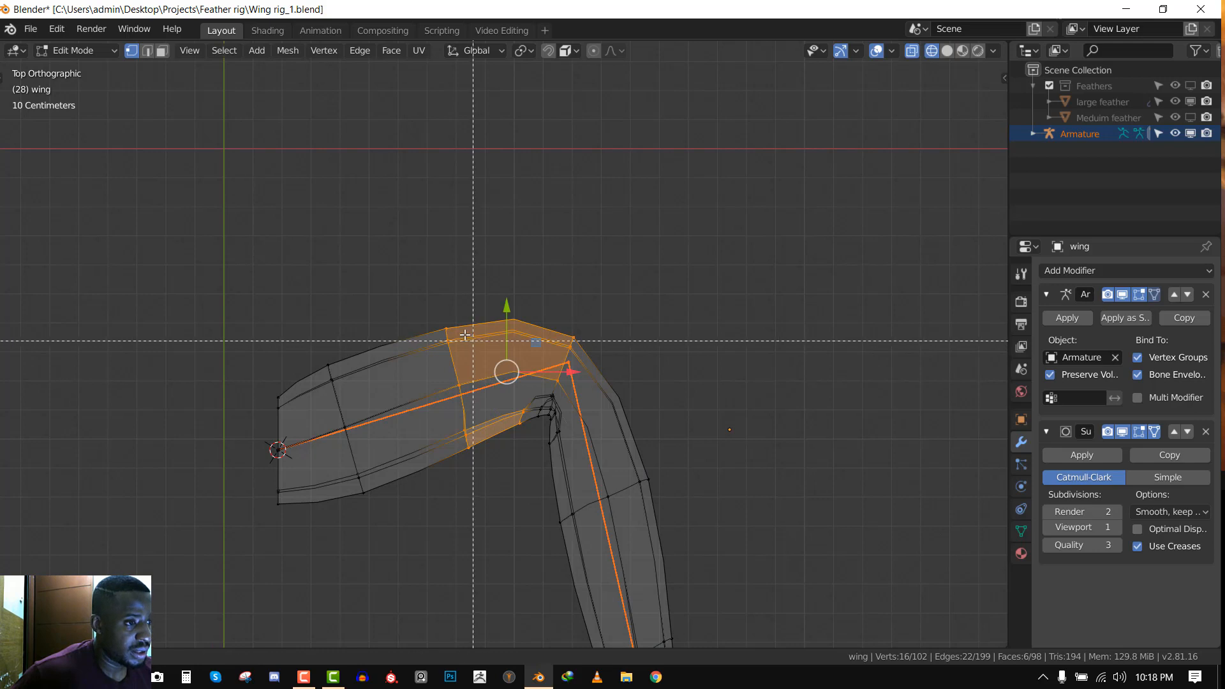
drag(453, 323, 556, 421)
key(c)
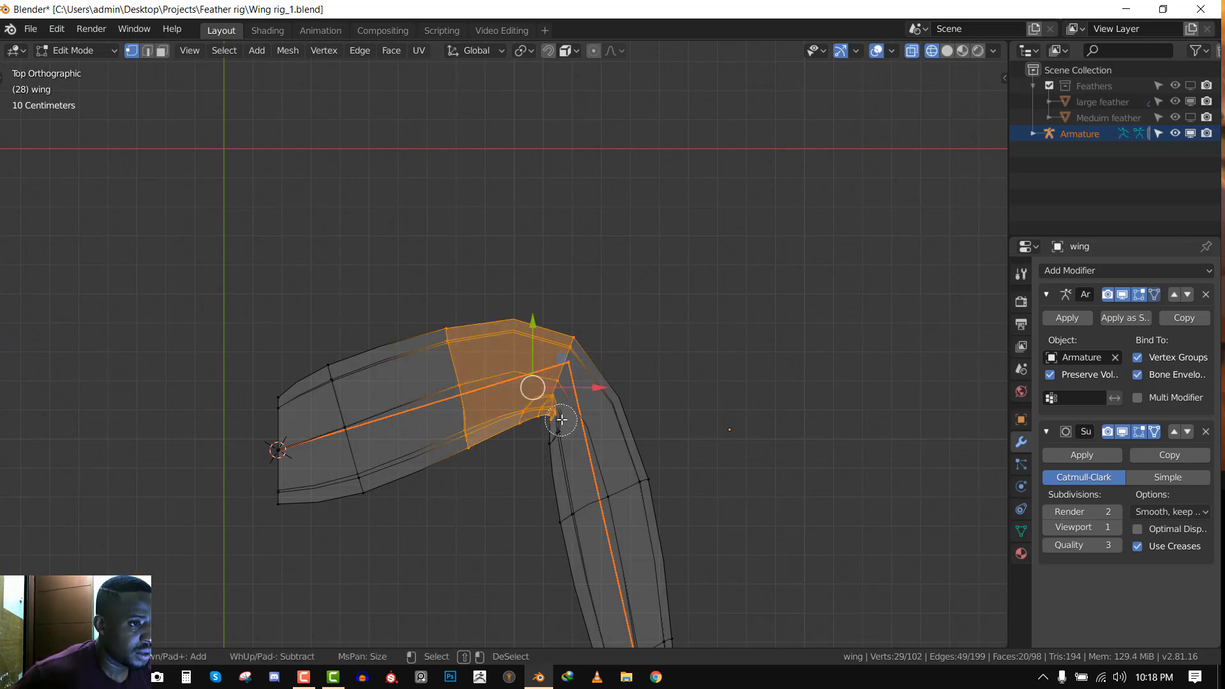
shift+click(561, 419)
click(540, 409)
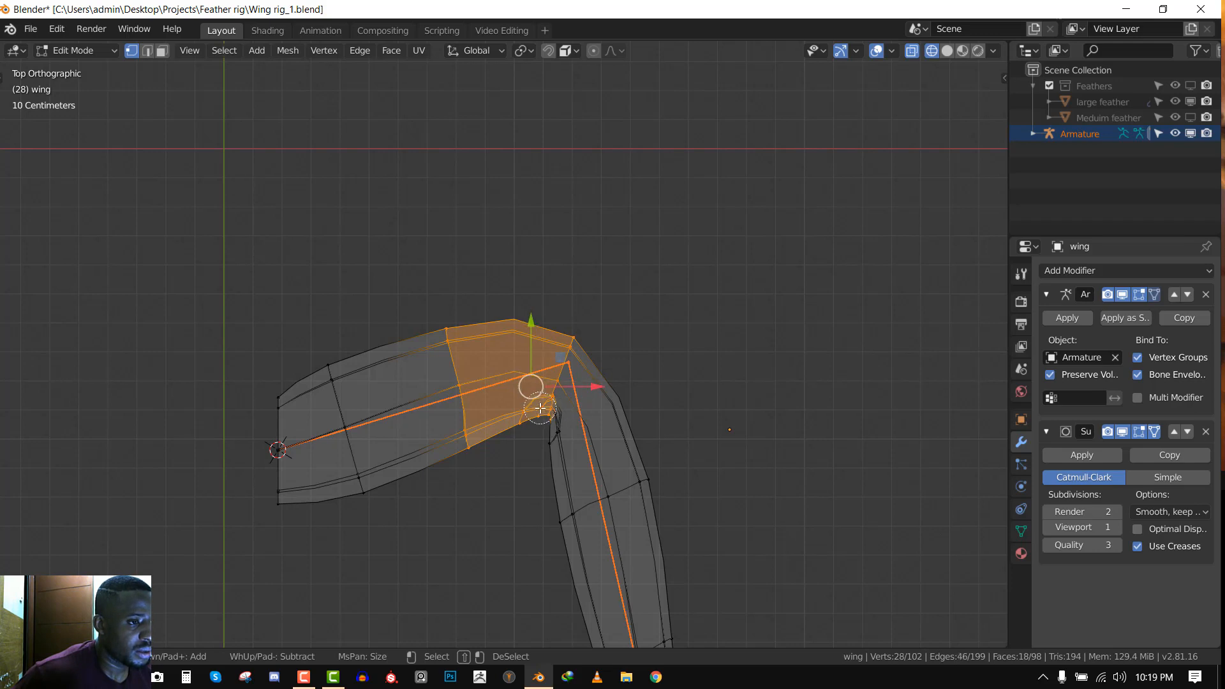
shift+click(562, 425)
right_click(568, 425)
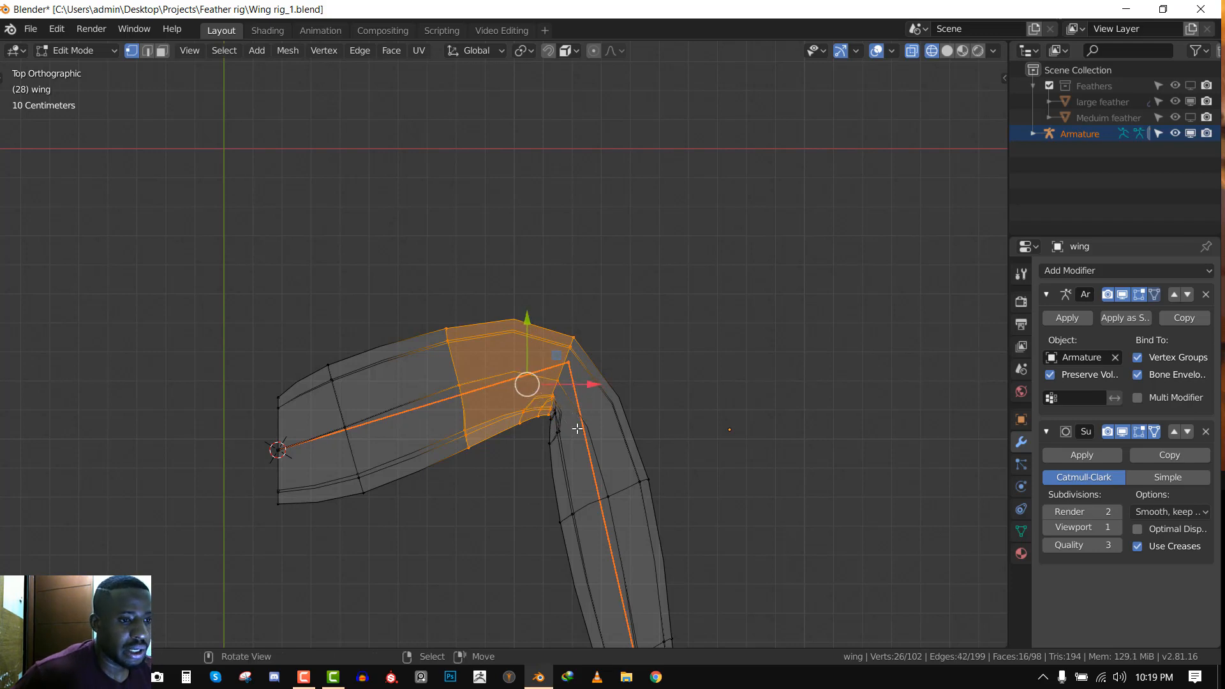
Remove the selected upper-arm vertices from the Bone.001 vertex group and make the first bone active in Weight Paint mode
click(1022, 532)
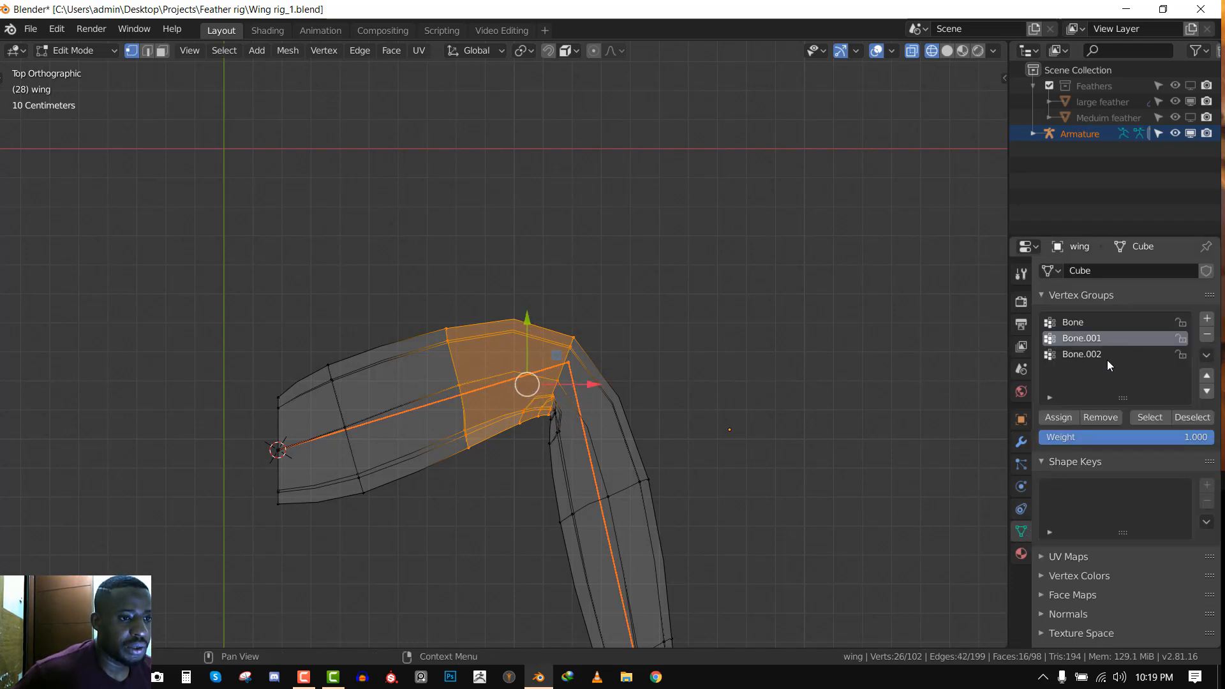
click(1104, 421)
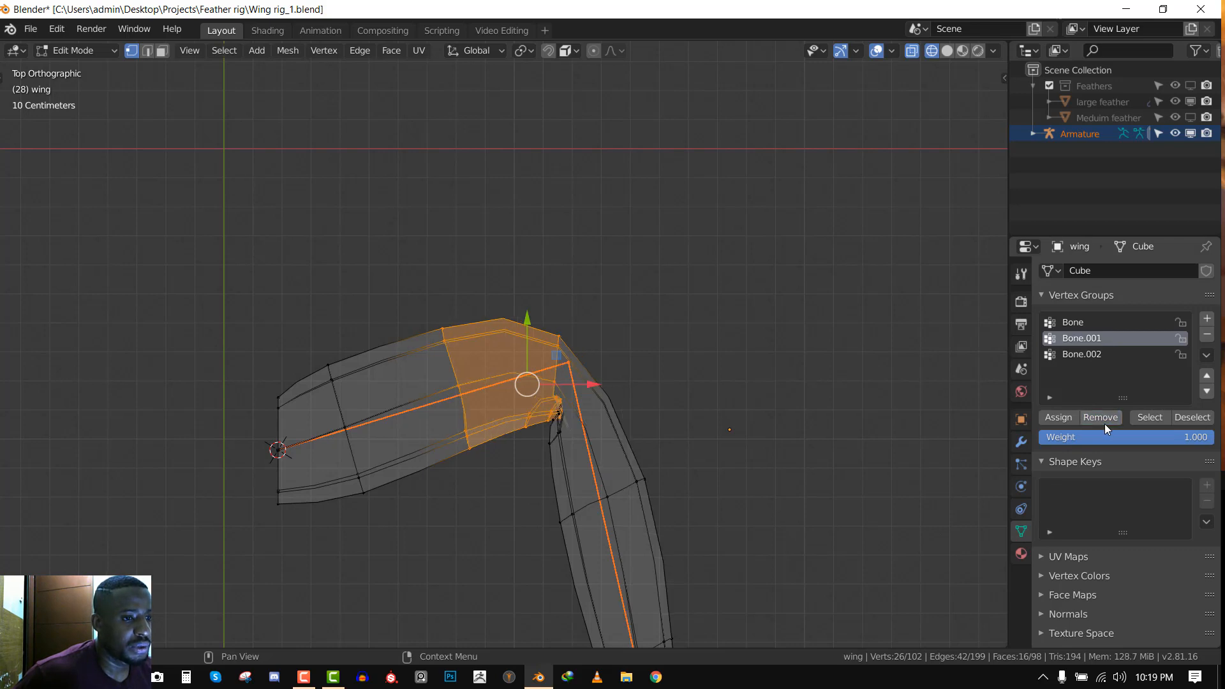
click(1063, 420)
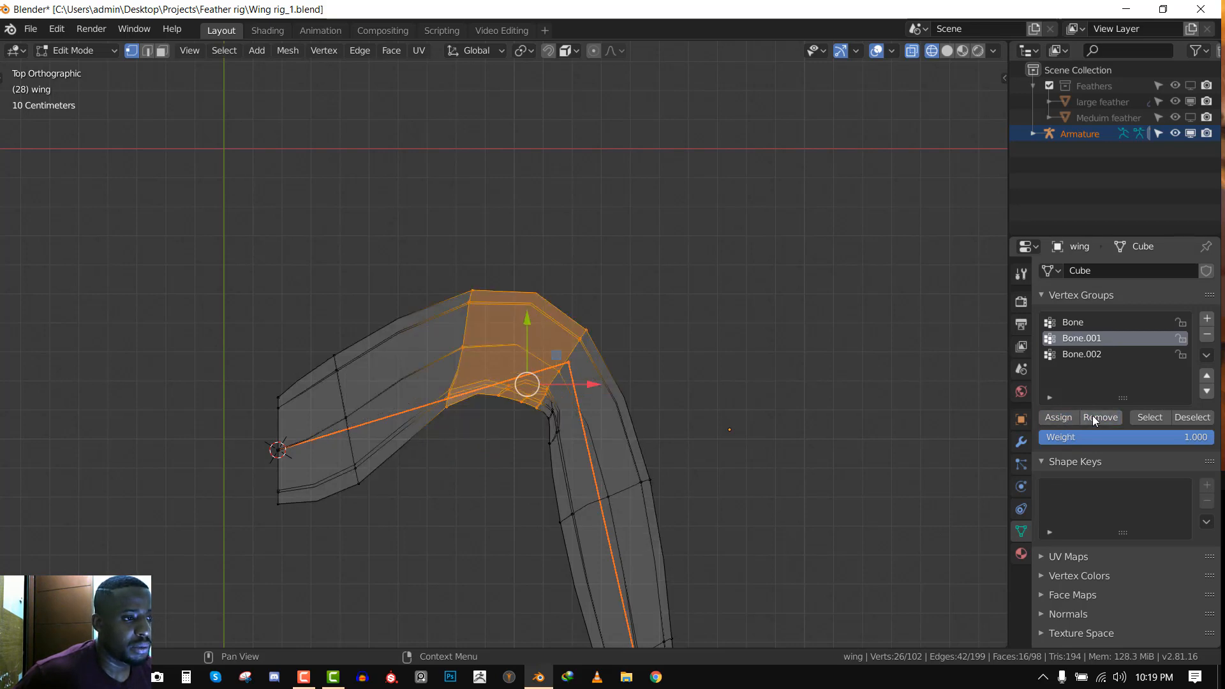
click(1095, 417)
key(Tab)
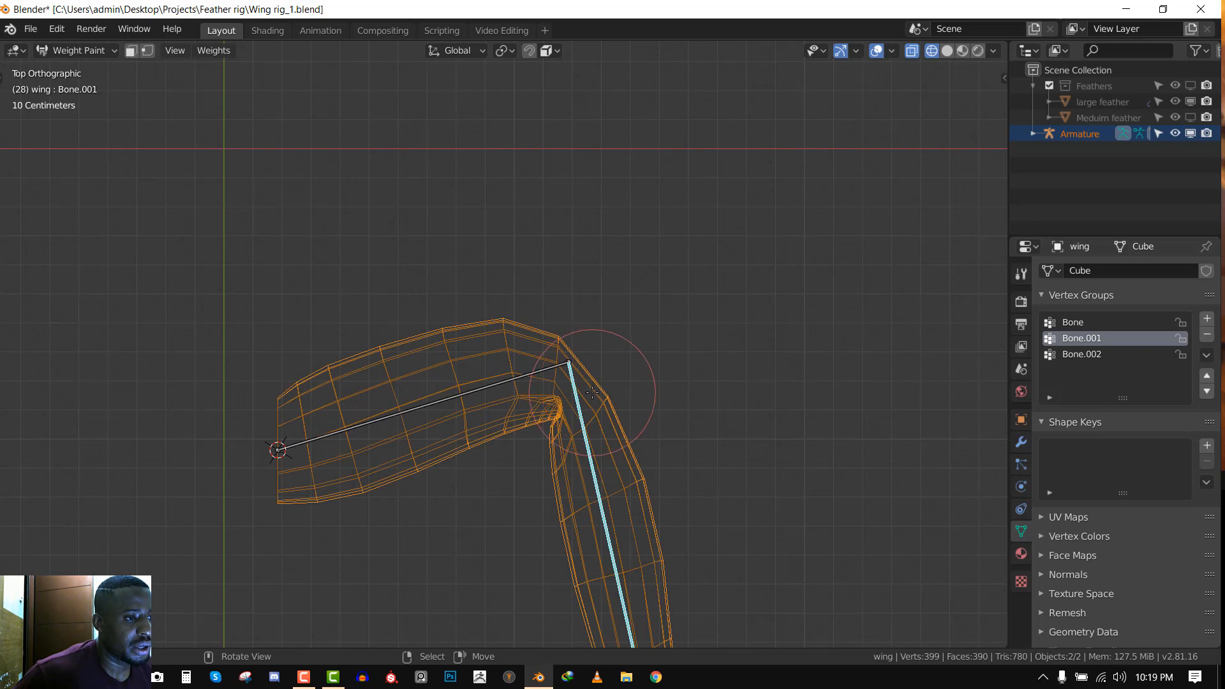
ctrl+click(562, 366)
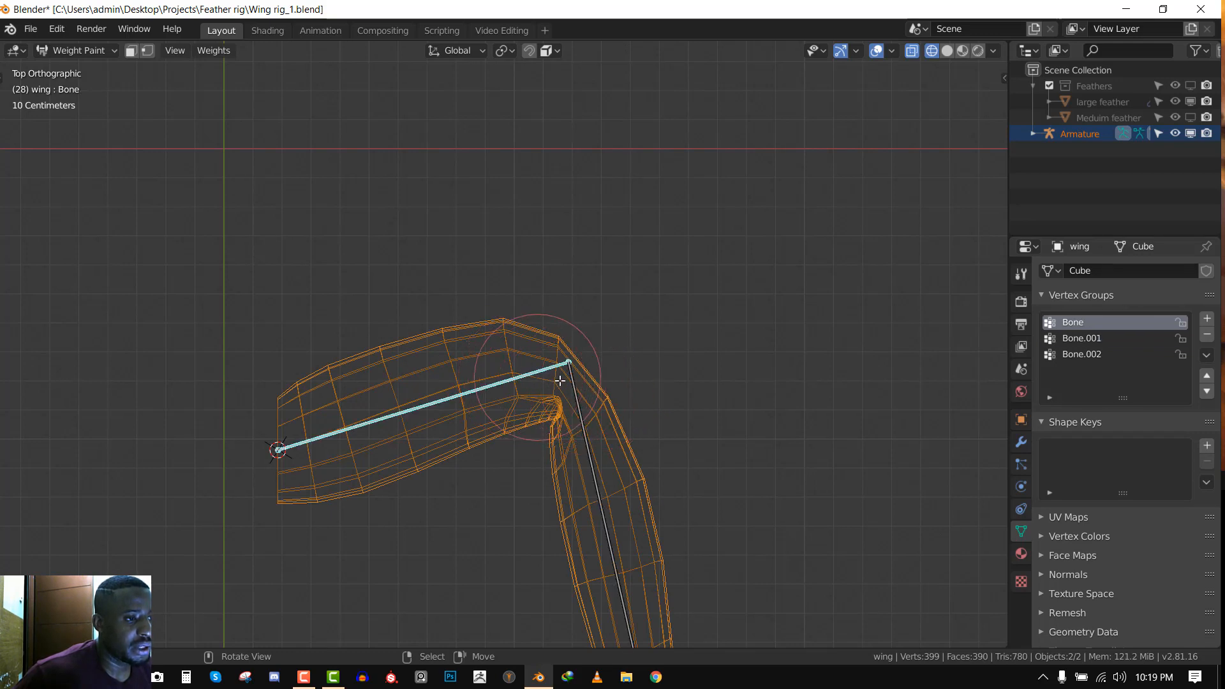
key(Tab)
key(alt+z)
key(alt+a)
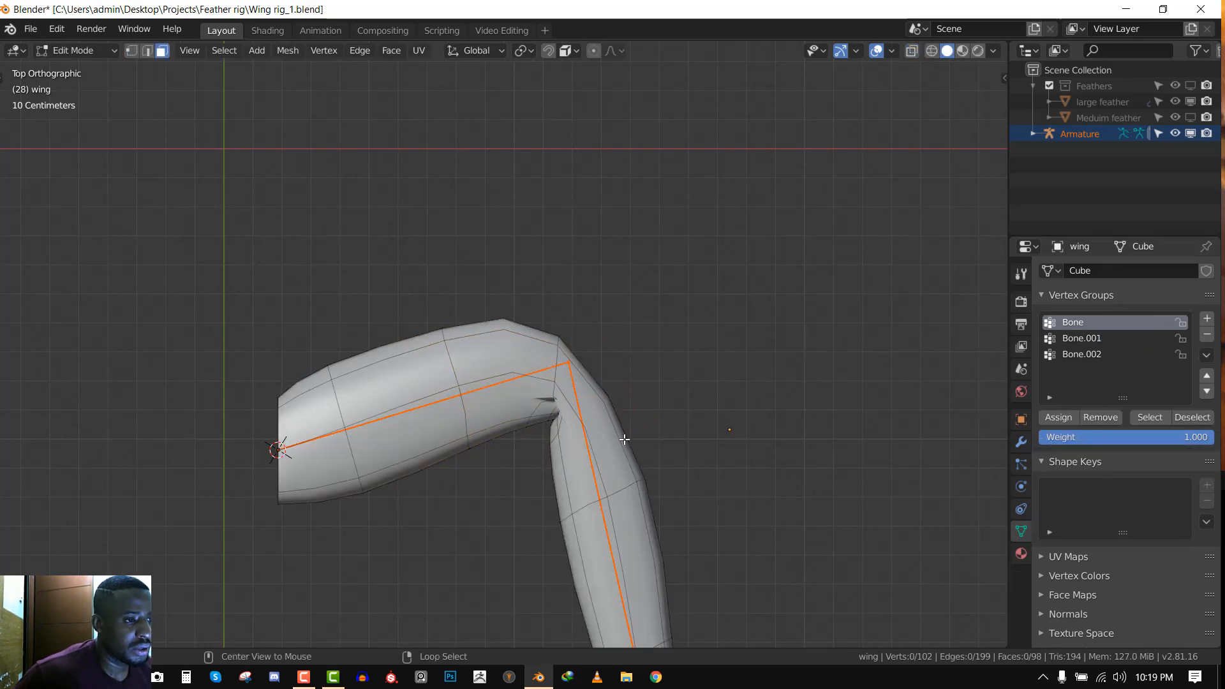
click(624, 438)
key(alt+z)
key(1)
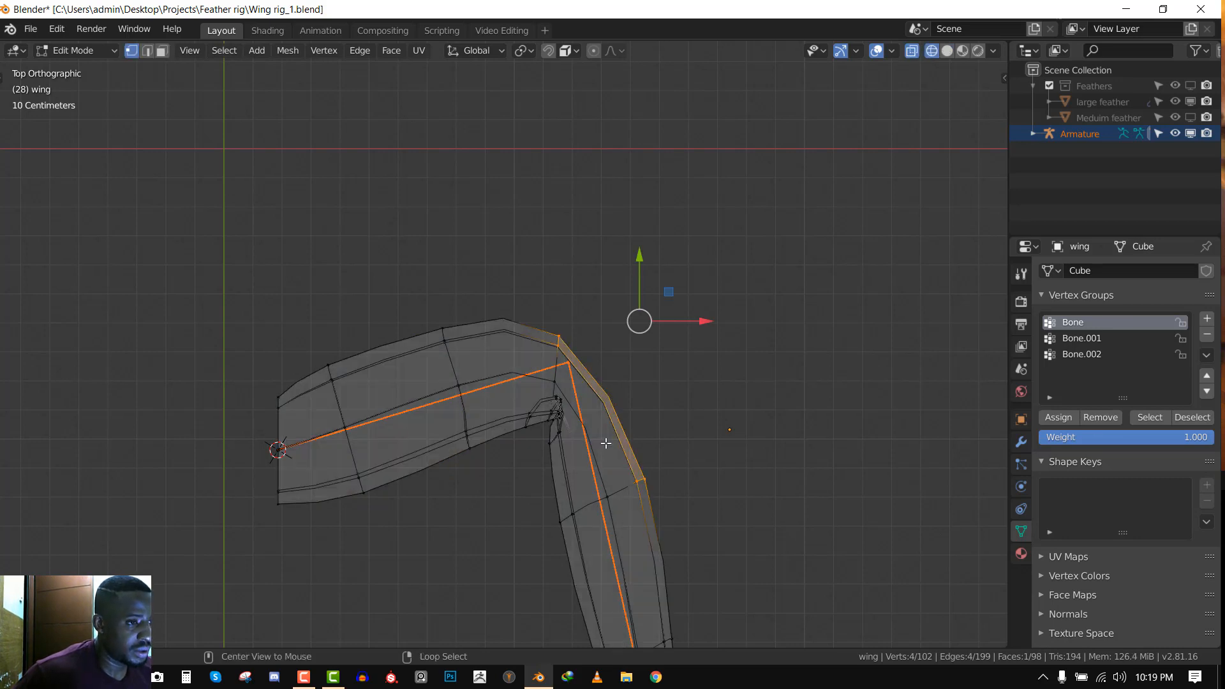
key(c)
right_click(546, 506)
key(Tab)
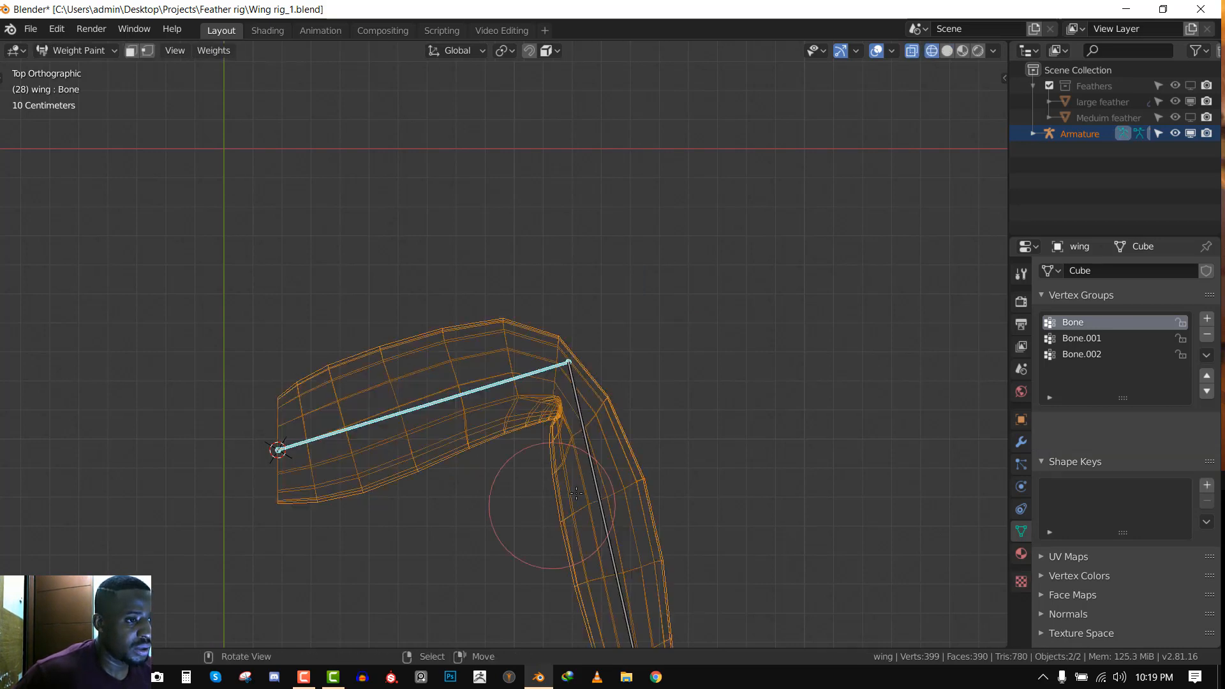
Circle-select the forearm vertices just below the elbow with X-ray on and remove them from the Bone vertex group
key(shift+z)
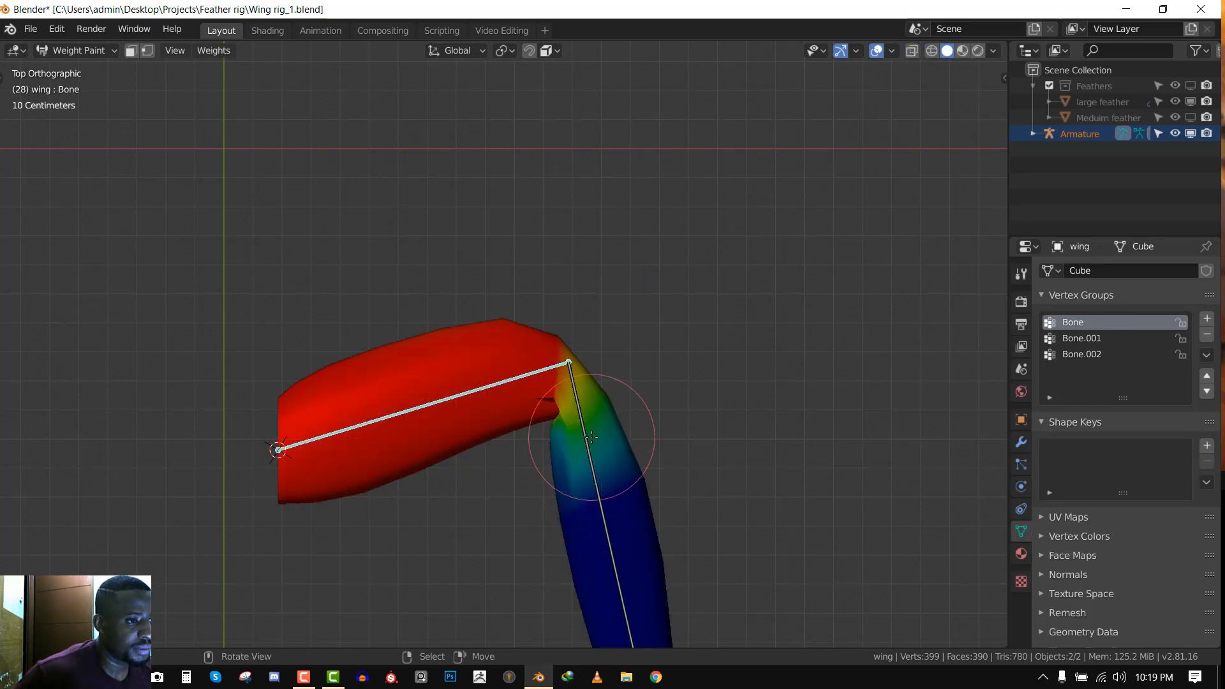
key(Tab)
key(alt+z)
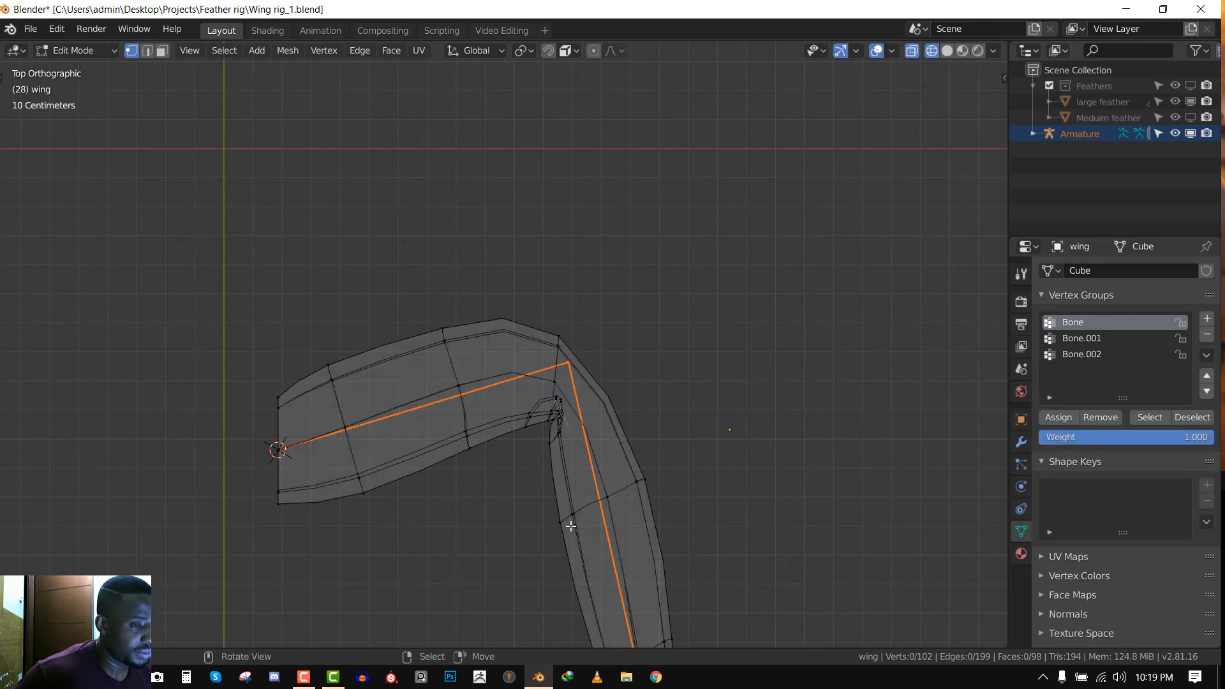
key(c)
mouse_move(556, 532)
mouse_down()
mouse_move(593, 508)
mouse_move(555, 415)
mouse_move(572, 405)
mouse_up()
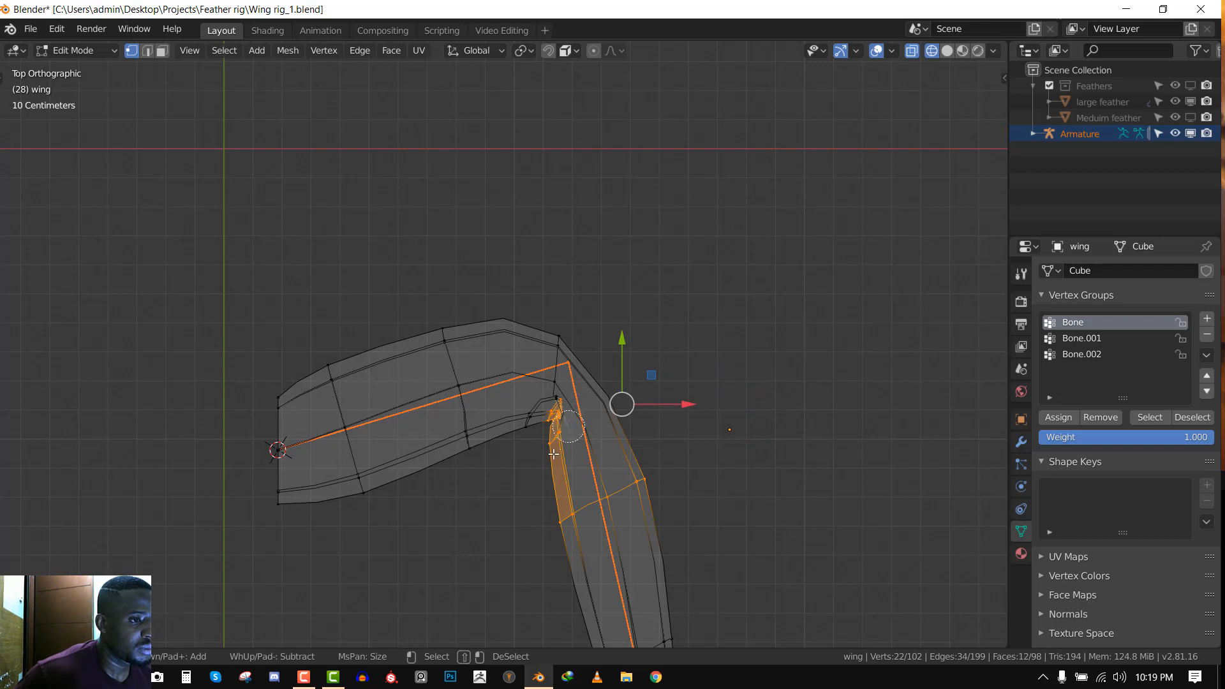
right_click(553, 453)
click(1107, 415)
key(shift+z)
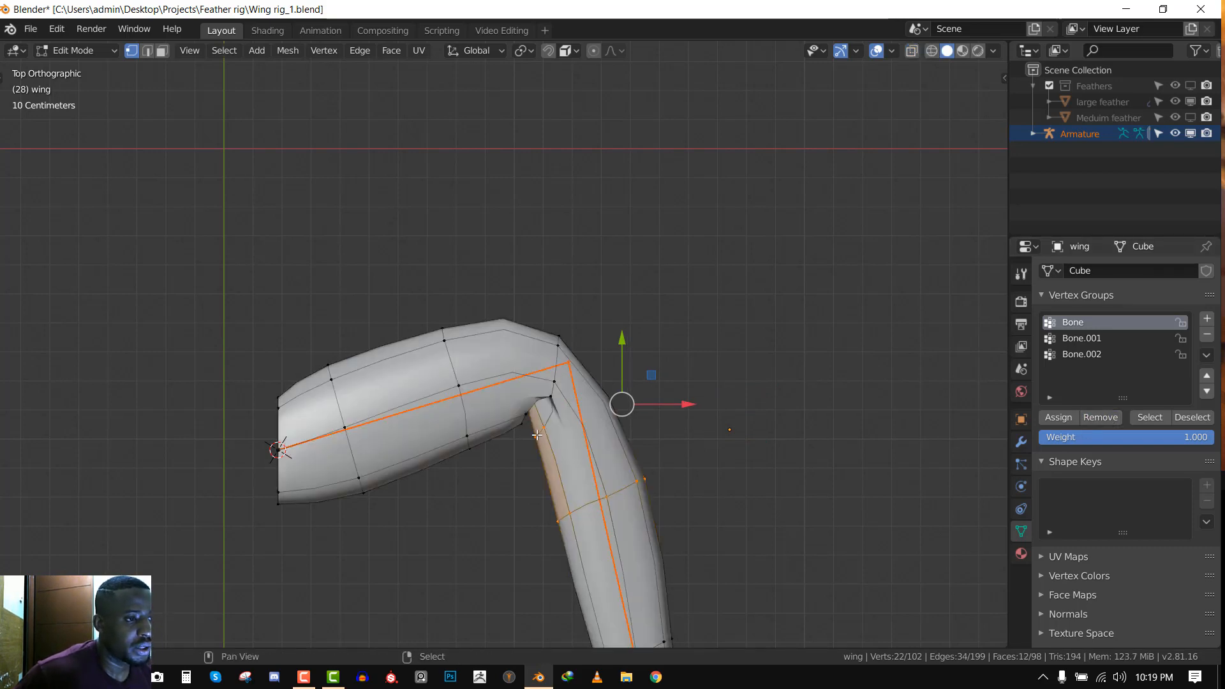
Return to Weight Paint mode and smooth the first bone's weights around the elbow with the Average brush
scroll(562, 424, up, 2)
key(Tab)
scroll(600, 391, down, 1)
scroll(554, 434, up, 1)
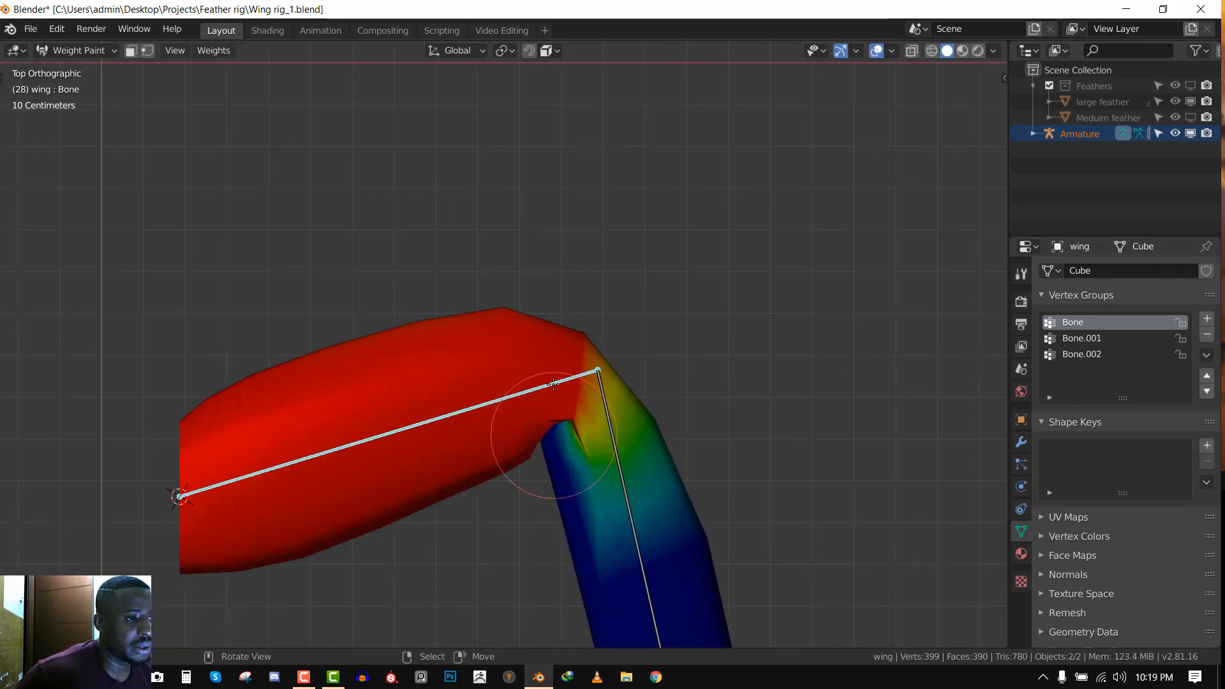
middle_drag(553, 383, 561, 341)
key(shift+space)
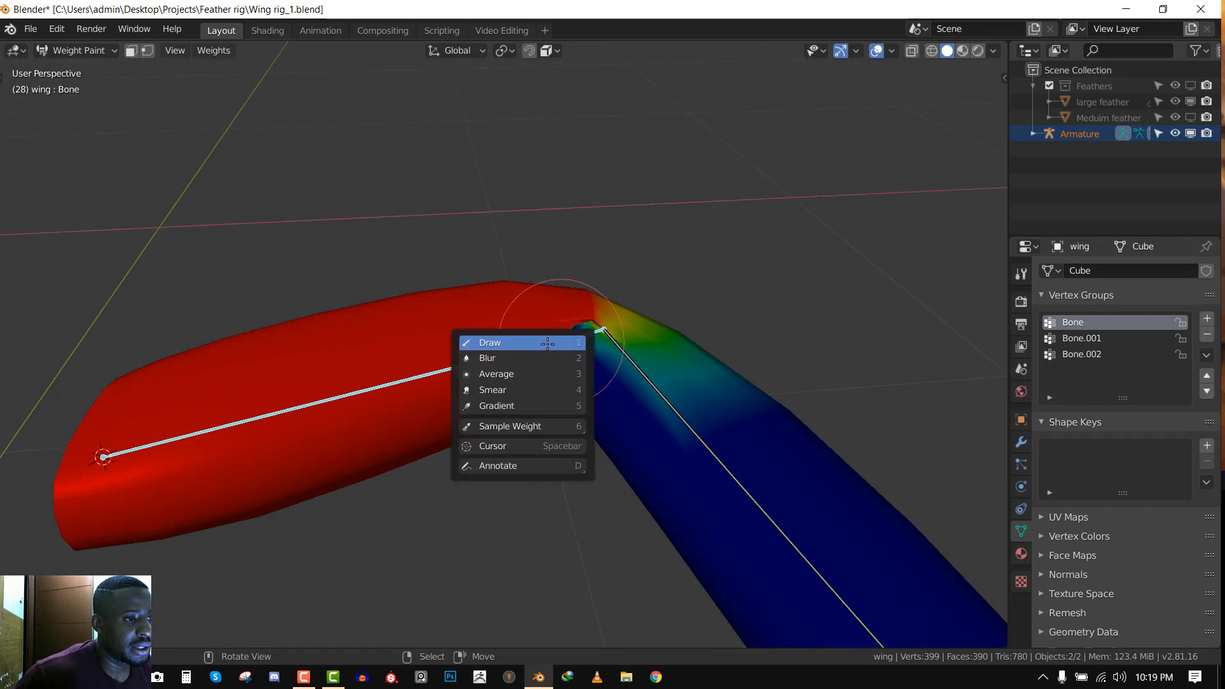
click(561, 374)
key(shift+space)
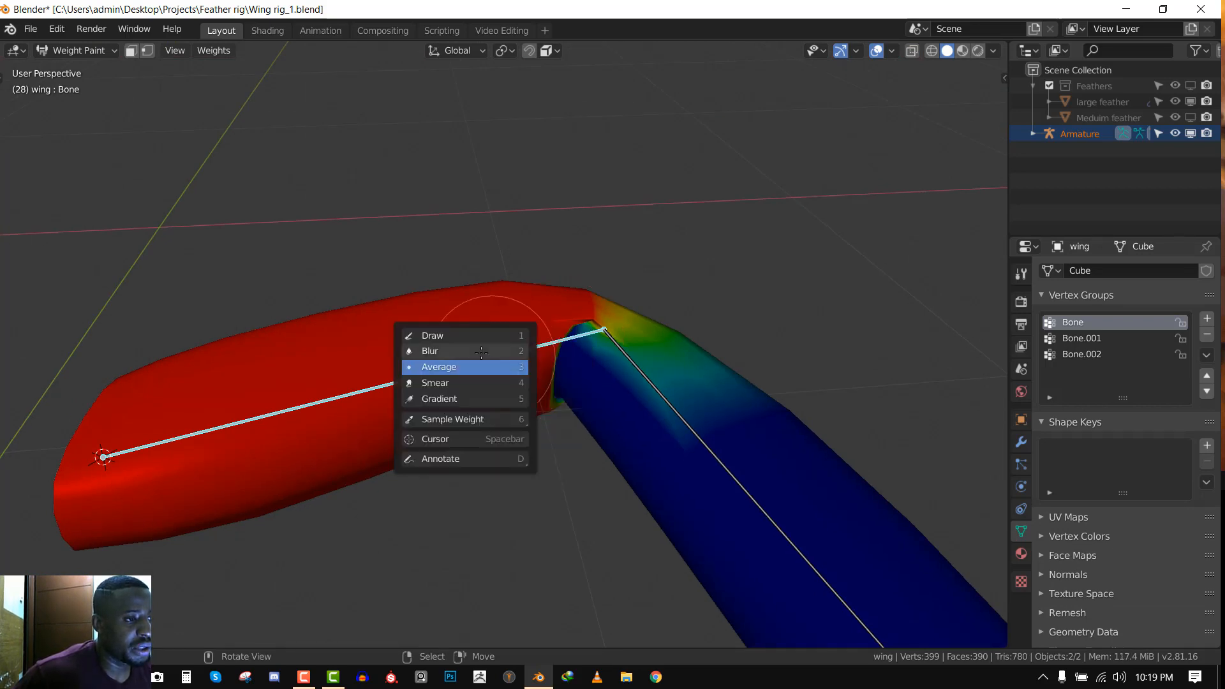
click(503, 367)
mouse_move(491, 369)
mouse_down()
mouse_move(582, 350)
mouse_move(582, 301)
mouse_up()
Check the outer elbow vertices in Edit Mode, and make the middle bone active in Weight Paint mode
mouse_move(582, 300)
middle_down()
mouse_move(589, 390)
mouse_move(411, 319)
mouse_move(446, 361)
mouse_move(363, 355)
middle_up()
key(Tab)
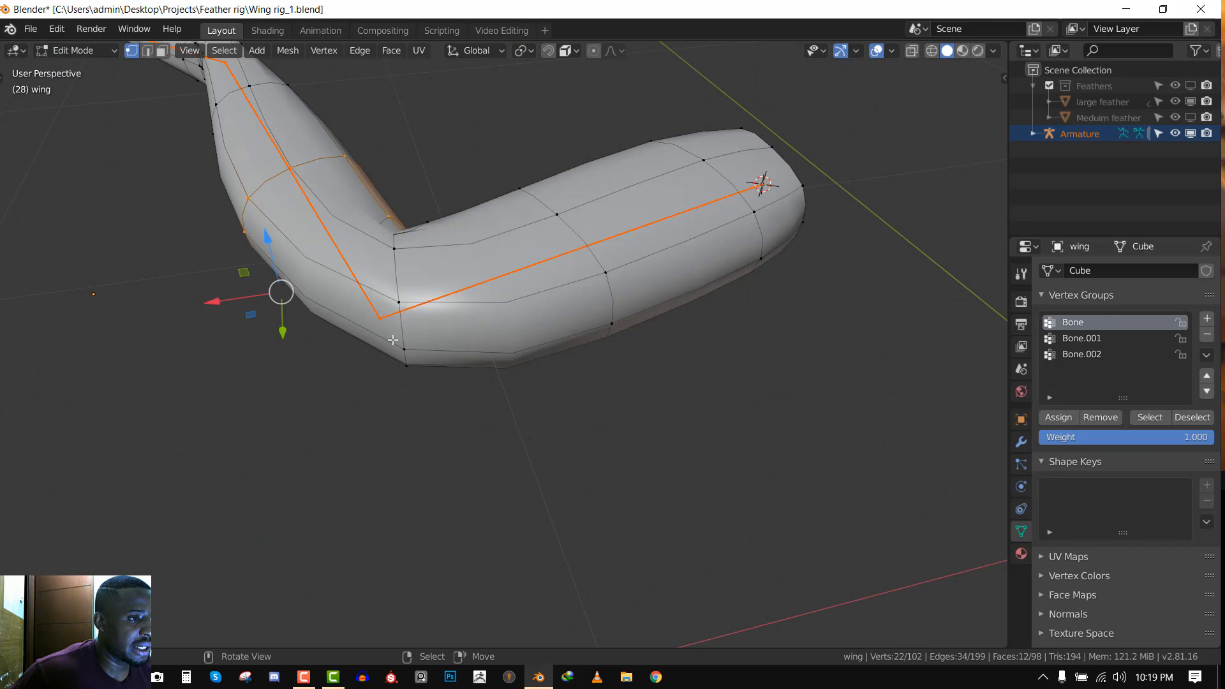
click(402, 307)
key(KP_7)
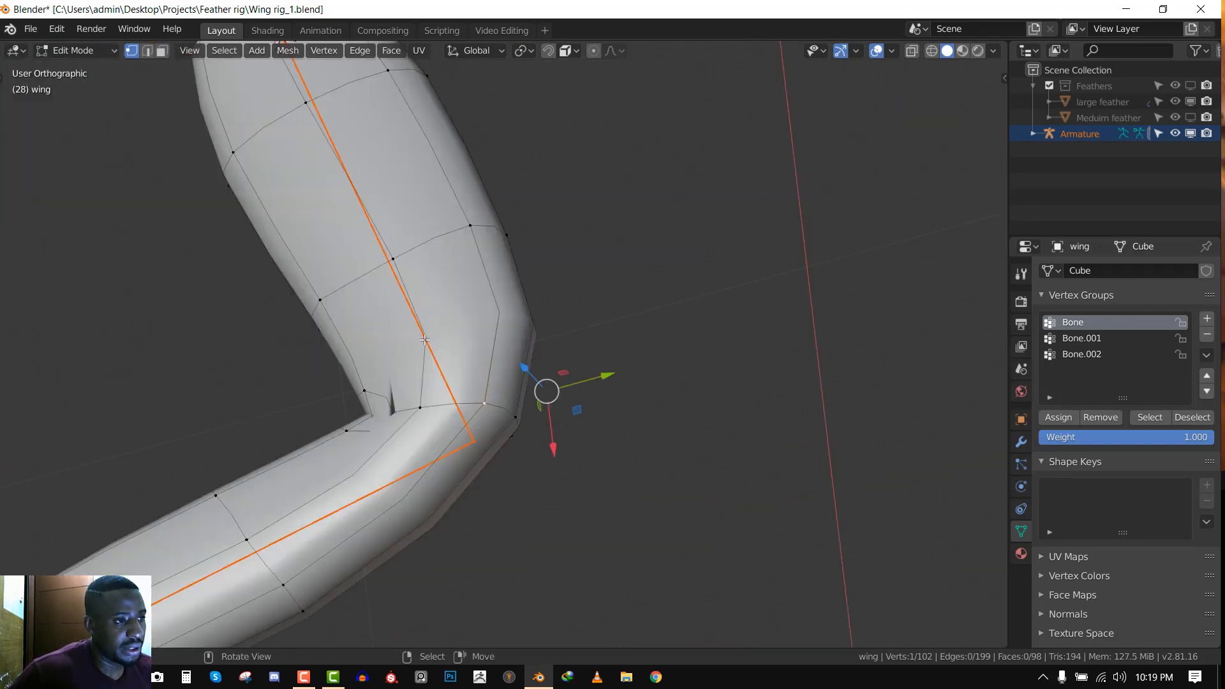
key(Tab)
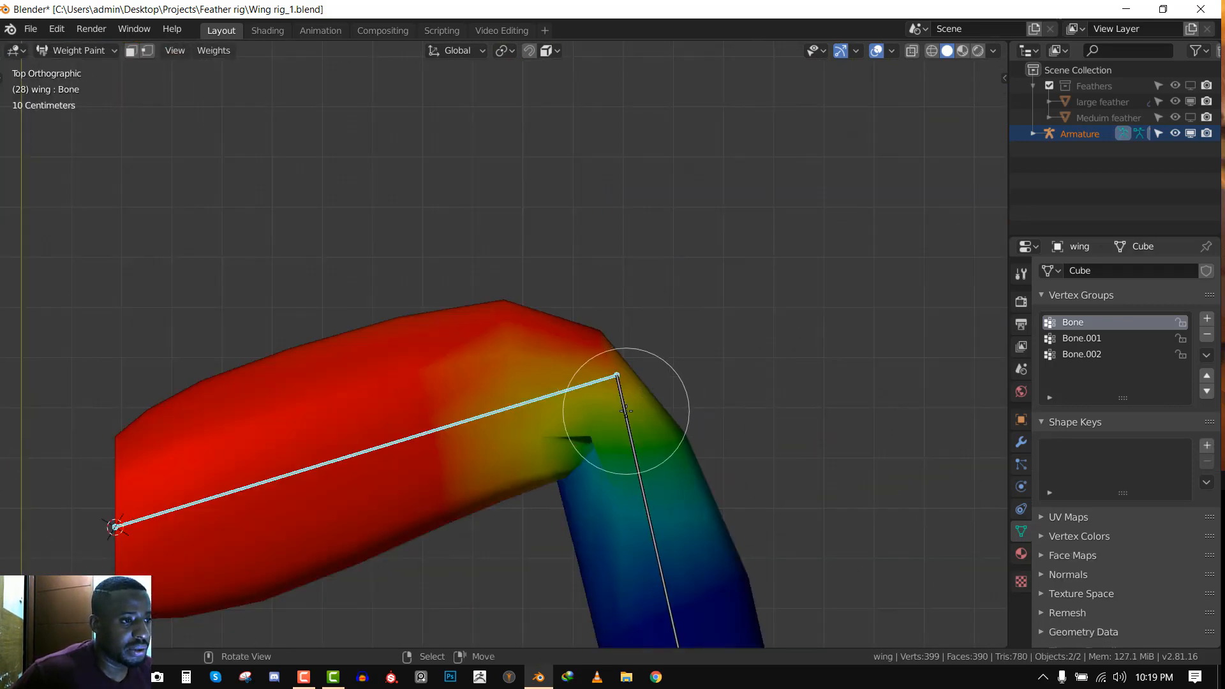
ctrl+click(623, 397)
Put the wing in Edit Mode with edge selection and select the connected edges around the outer elbow
middle_drag(602, 342, 411, 235)
key(Tab)
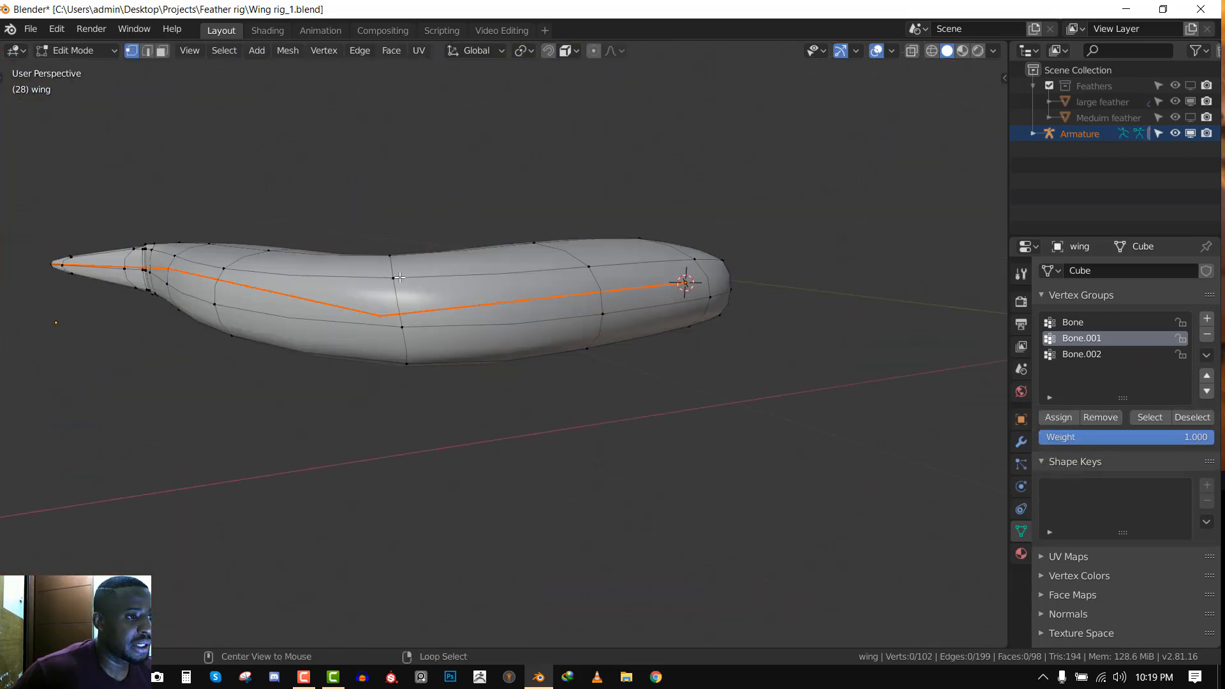
key(3)
right_click(399, 276)
key(2)
right_click(400, 300)
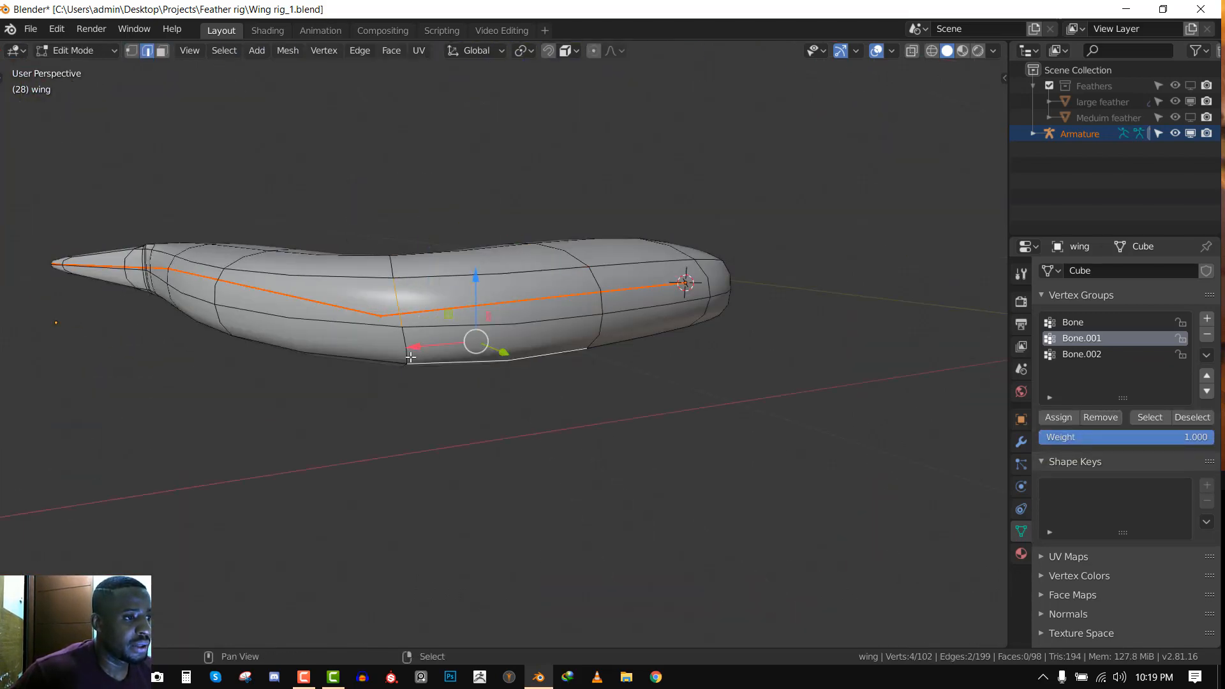
right_click(407, 347)
middle_drag(405, 307, 587, 396)
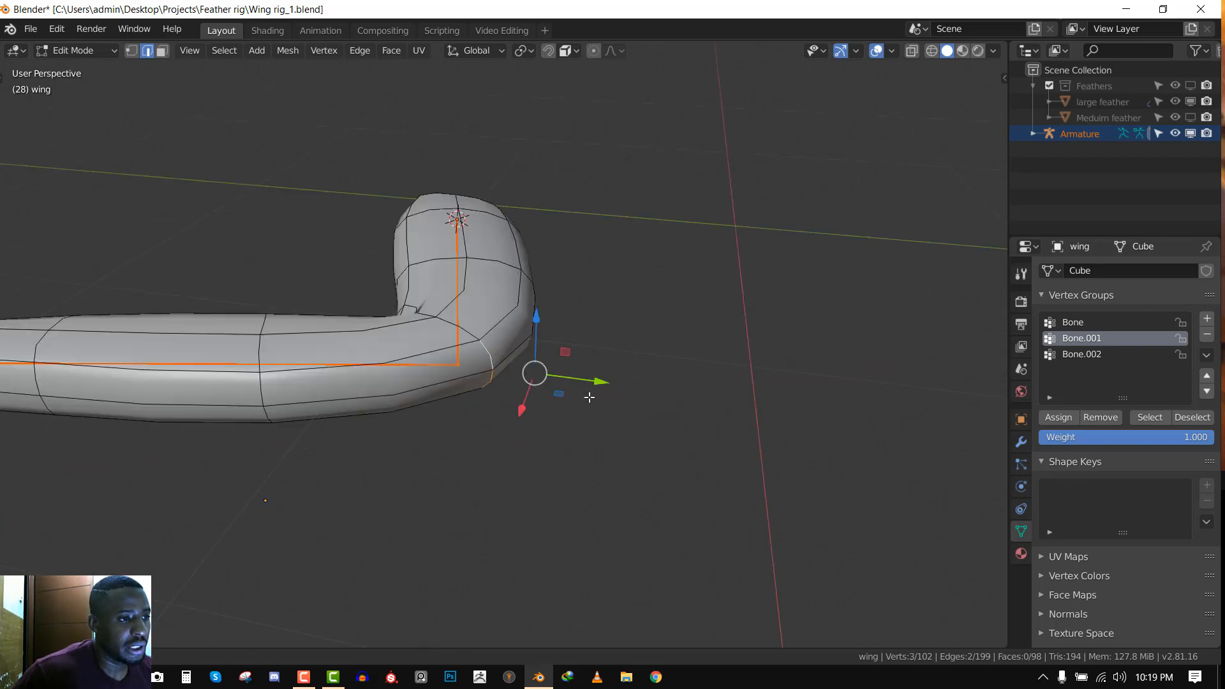
key(Tab)
key(Tab)
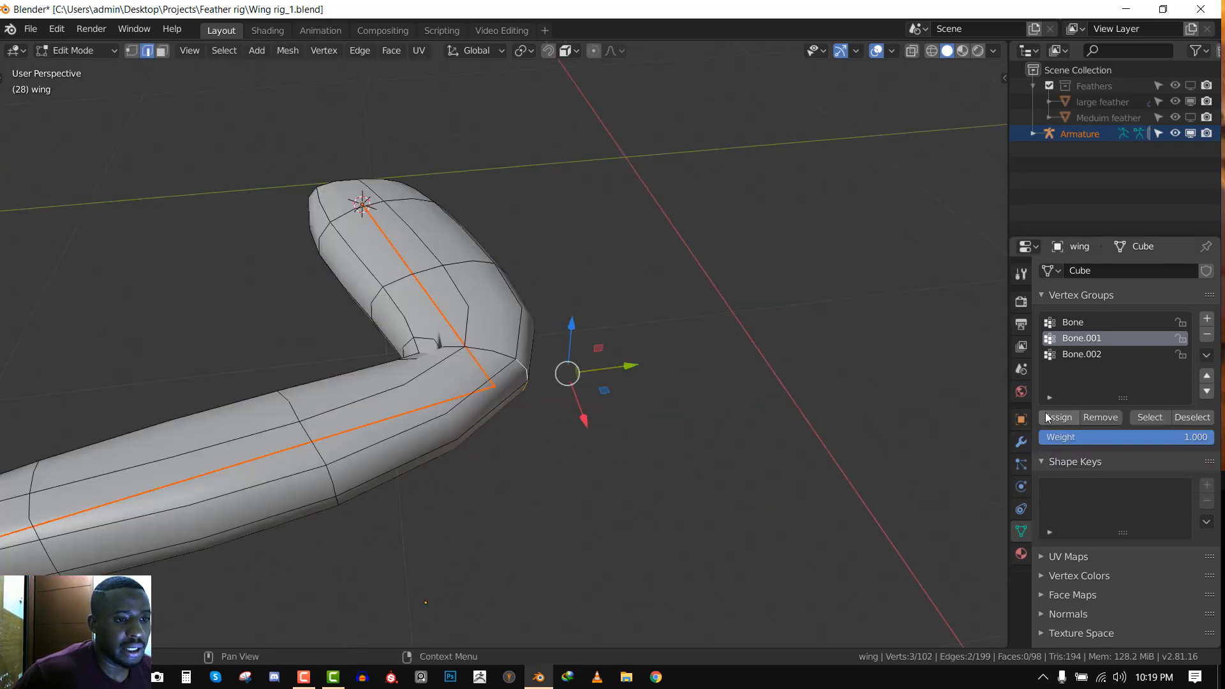
Assign the outer elbow edges to the Bone.001 vertex group at weight 1.000 and return to Weight Paint mode
middle_drag(551, 460, 571, 467)
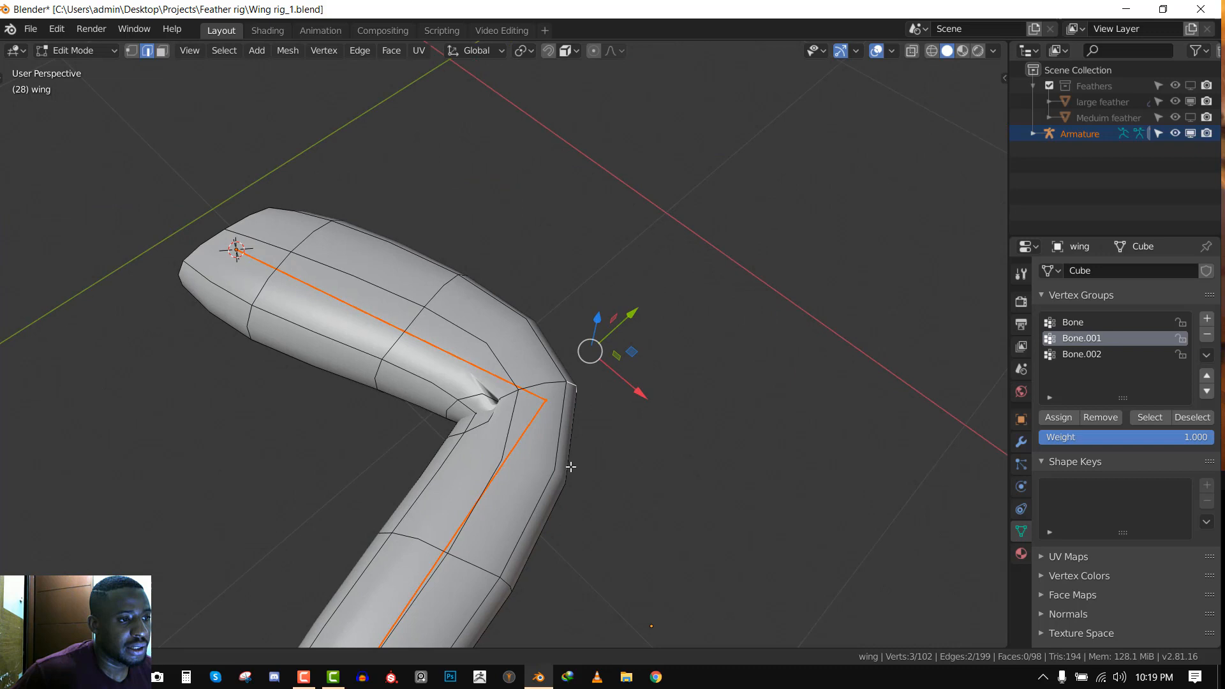
right_click(547, 389)
click(1057, 419)
middle_drag(488, 313, 444, 258)
right_click(478, 310)
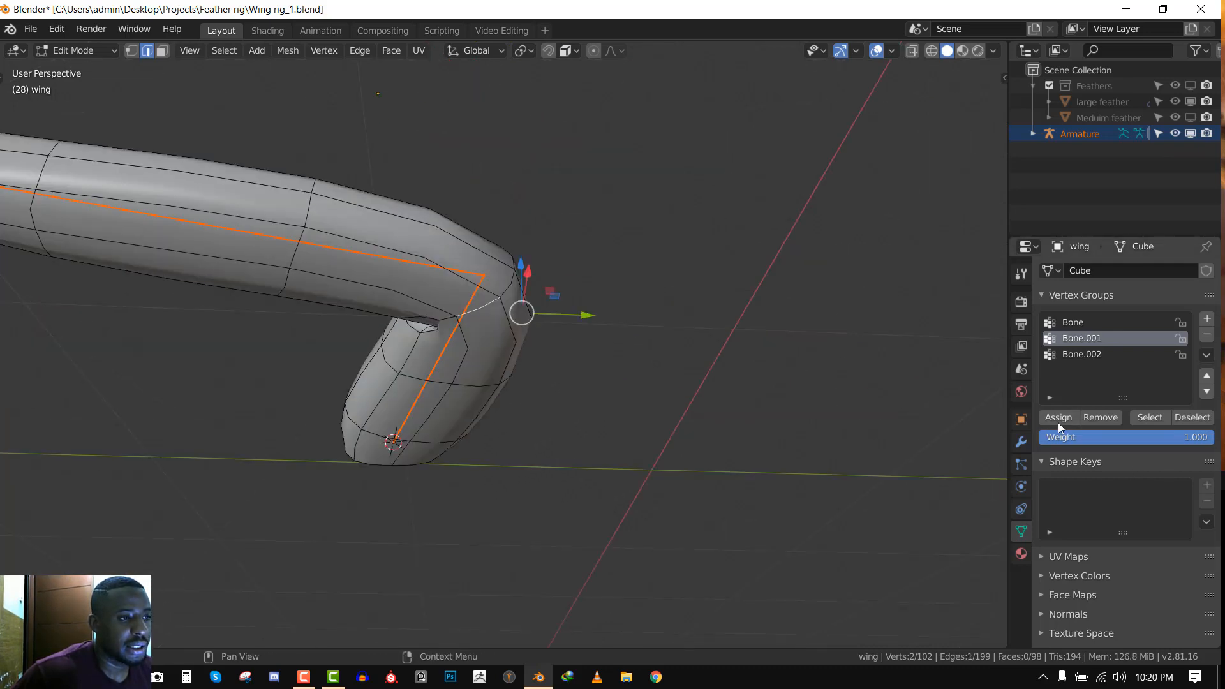
middle_drag(459, 388, 492, 309)
key(Tab)
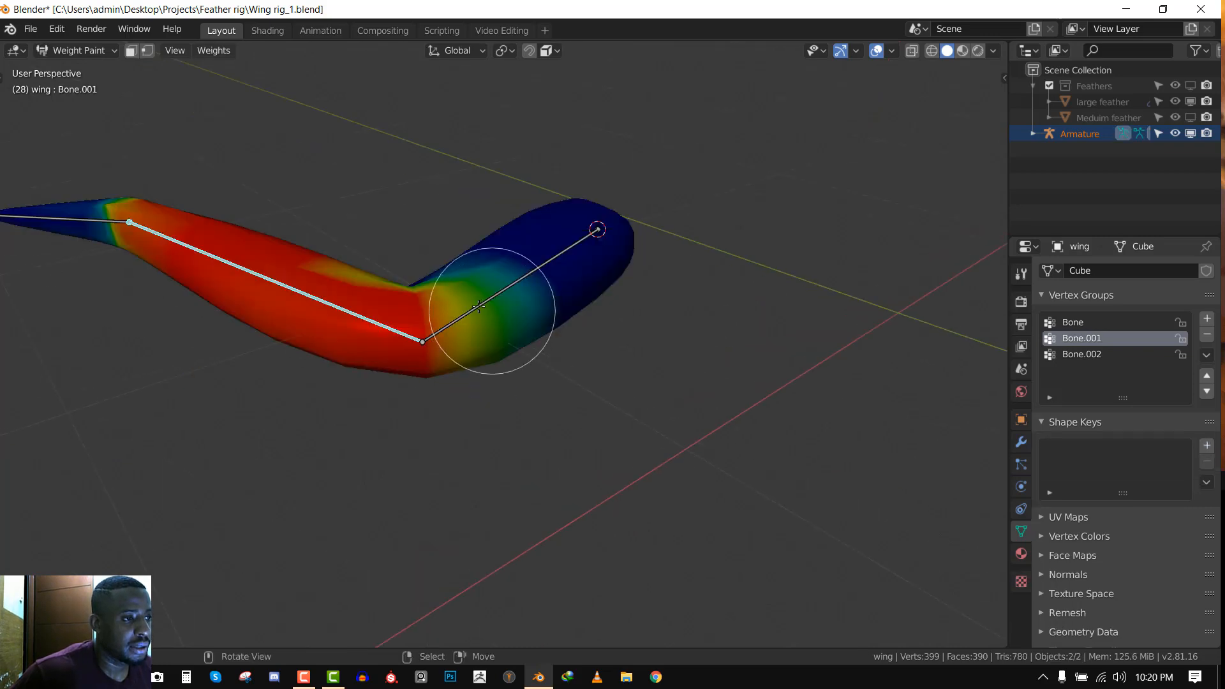
Make the first bone active, remove the selected outer elbow edges from the Bone vertex group, and return to Weight Paint mode
right_click(478, 306)
key(Tab)
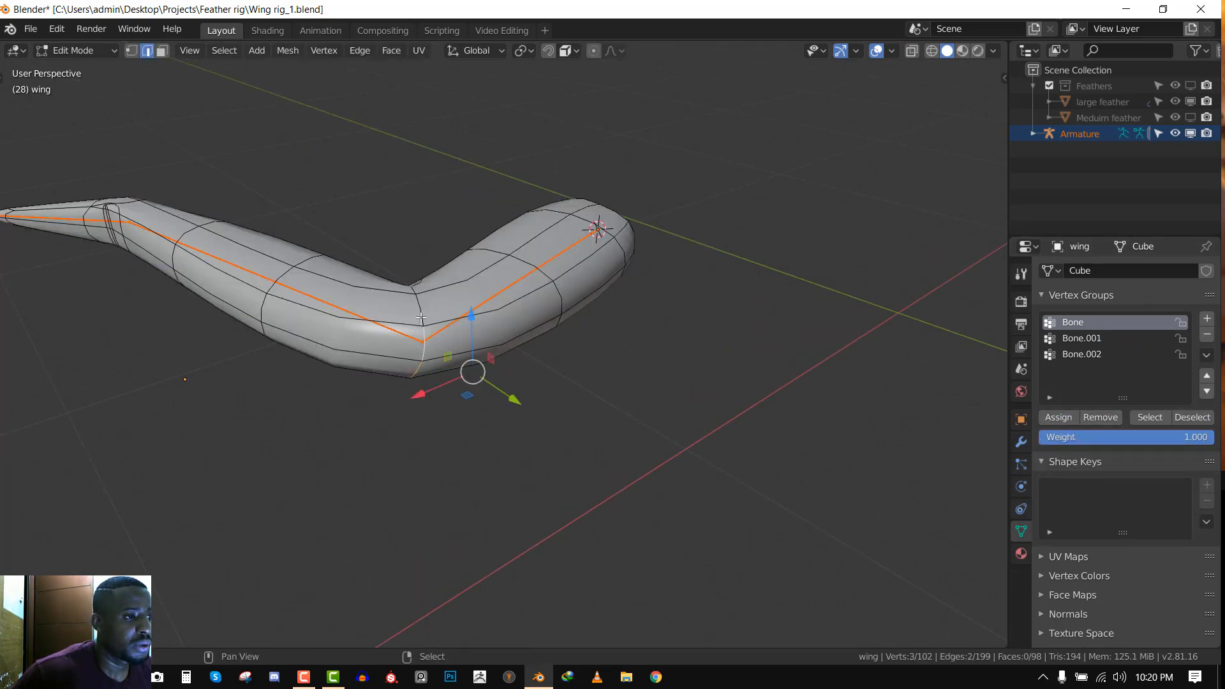
click(1104, 419)
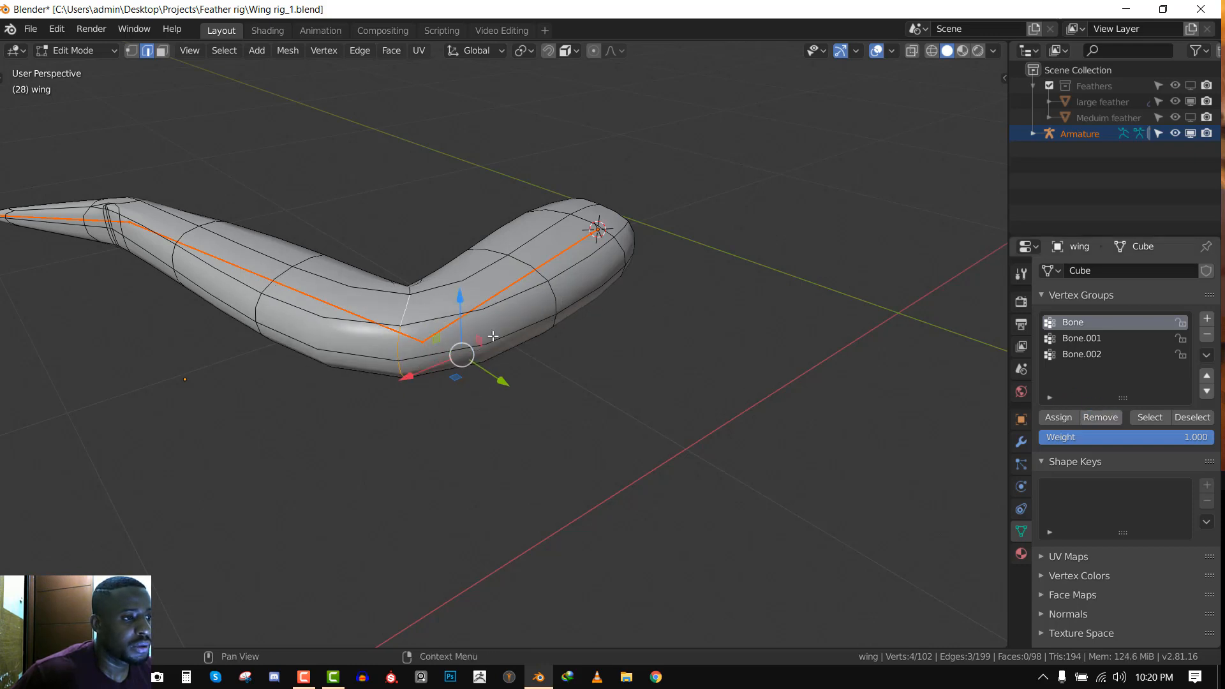
mouse_move(643, 395)
middle_down()
mouse_move(683, 402)
mouse_move(577, 381)
mouse_move(623, 391)
middle_up()
key(Tab)
Leave Weight Paint mode, put the armature in Pose Mode in top view and clear the rotation of all bones
key(ctrl+Tab)
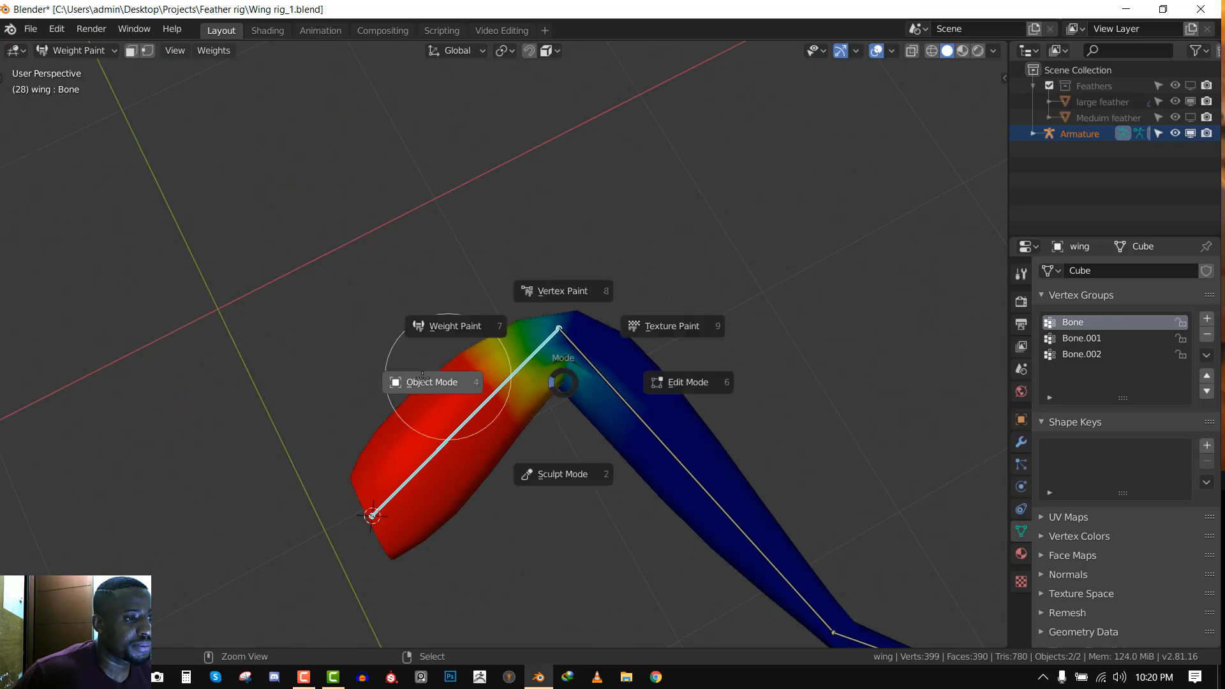
click(422, 379)
key(KP_1)
key(KP_7)
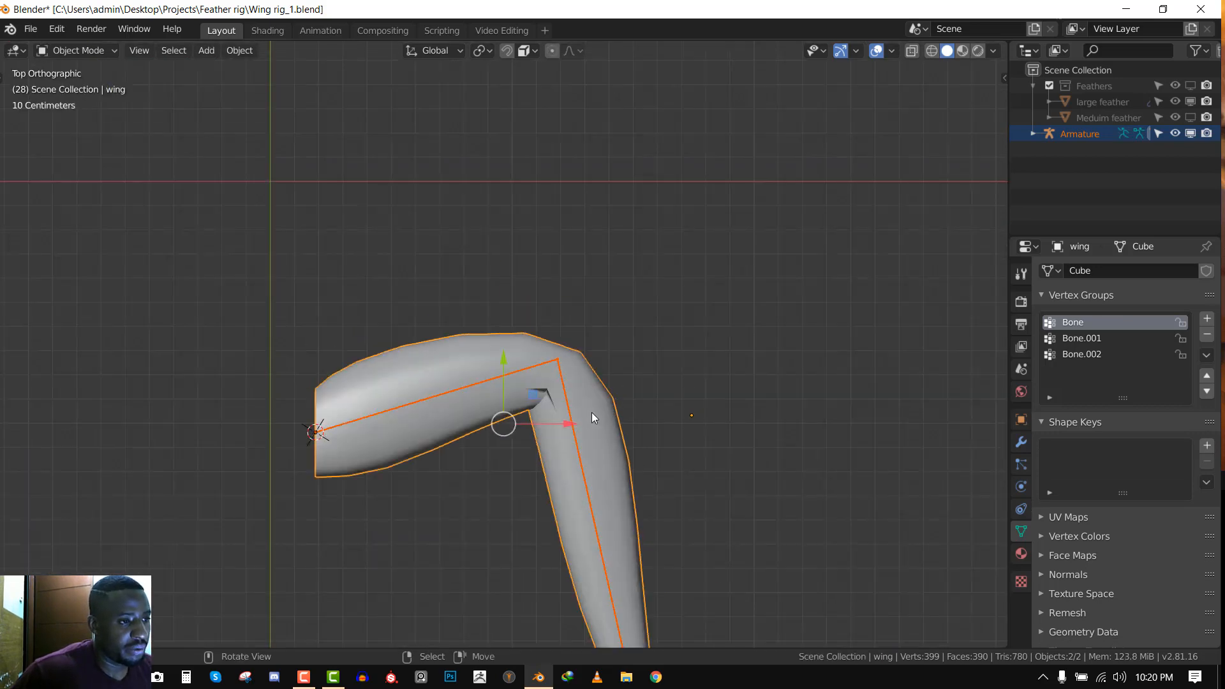
click(574, 421)
key(ctrl+Tab)
key(alt+r)
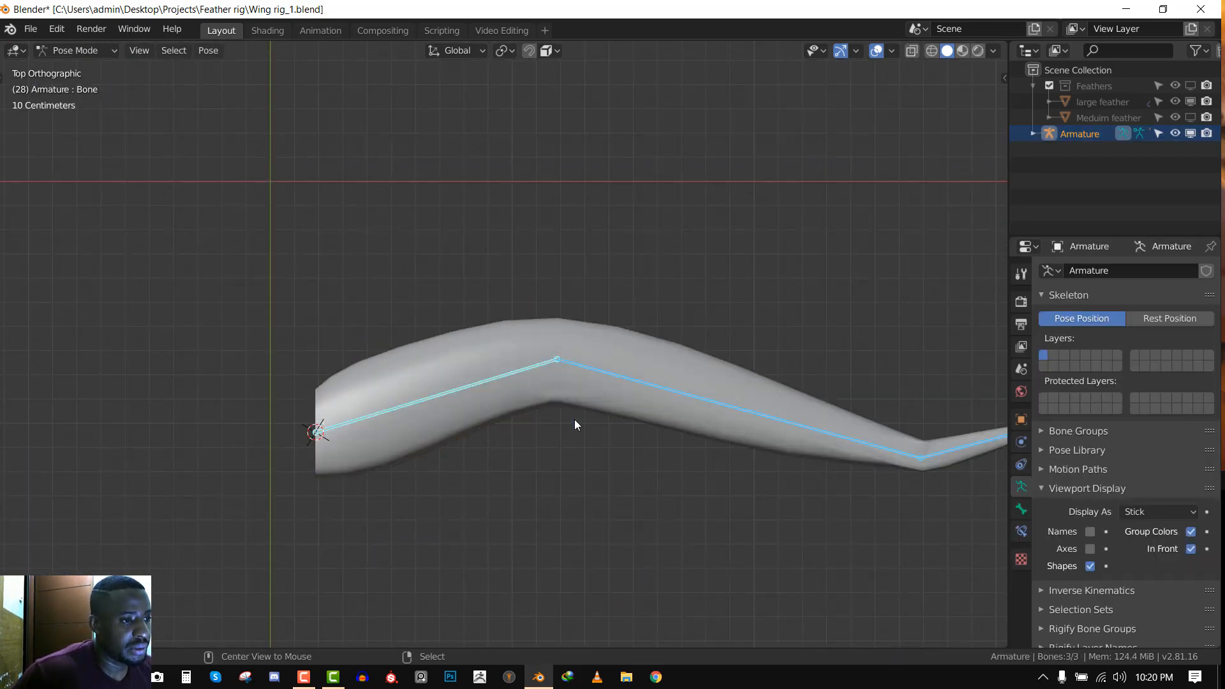
Rotate the middle bone downward to test how the elbow deforms when bent
click(656, 386)
key(r)
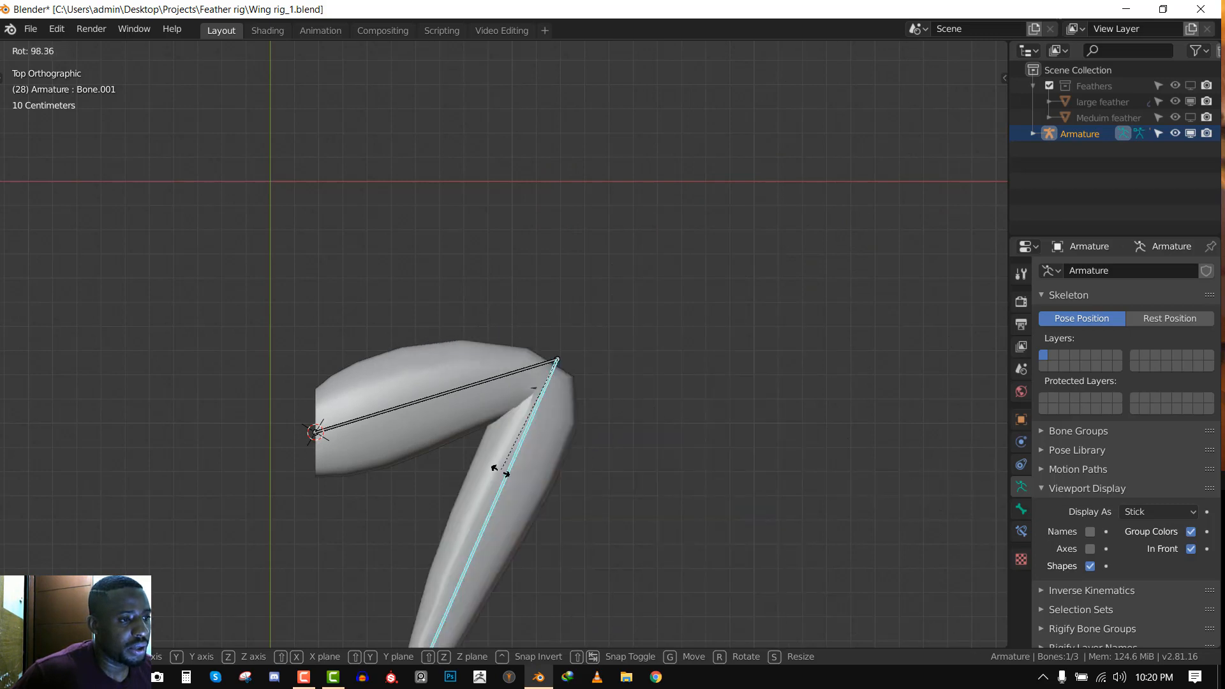
click(594, 367)
Add a loop cut to the wing mesh on each side of the bent elbow in Edit Mode
key(ctrl+Tab)
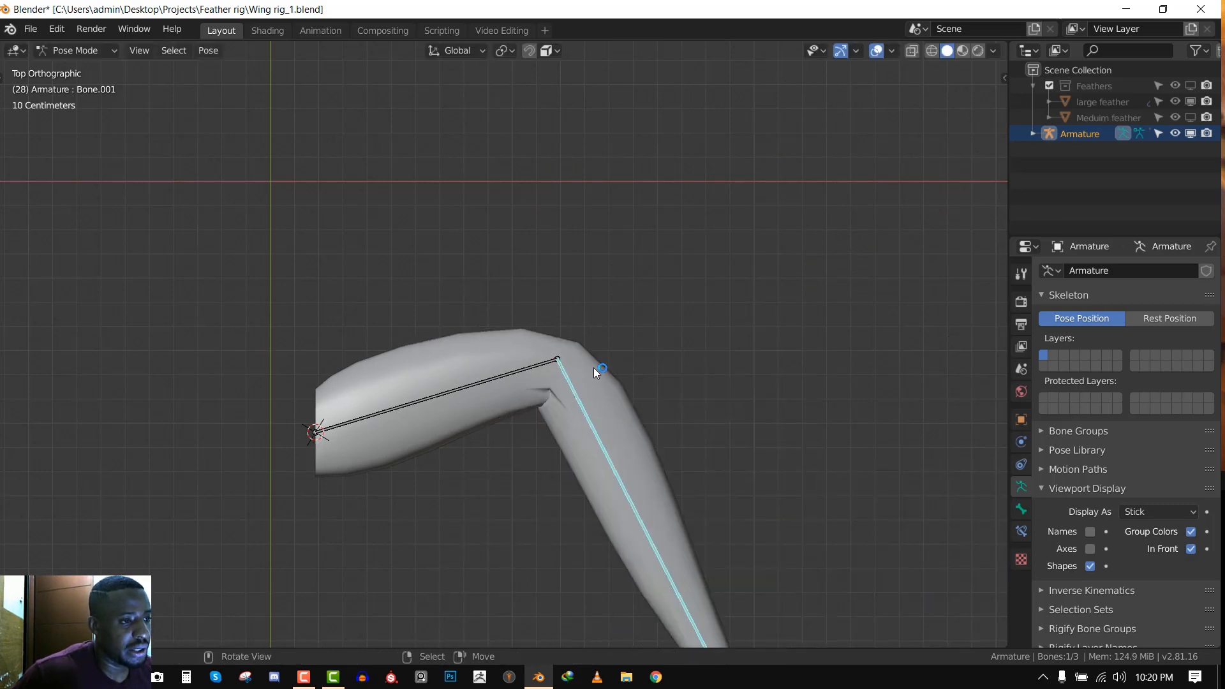
click(593, 367)
key(Tab)
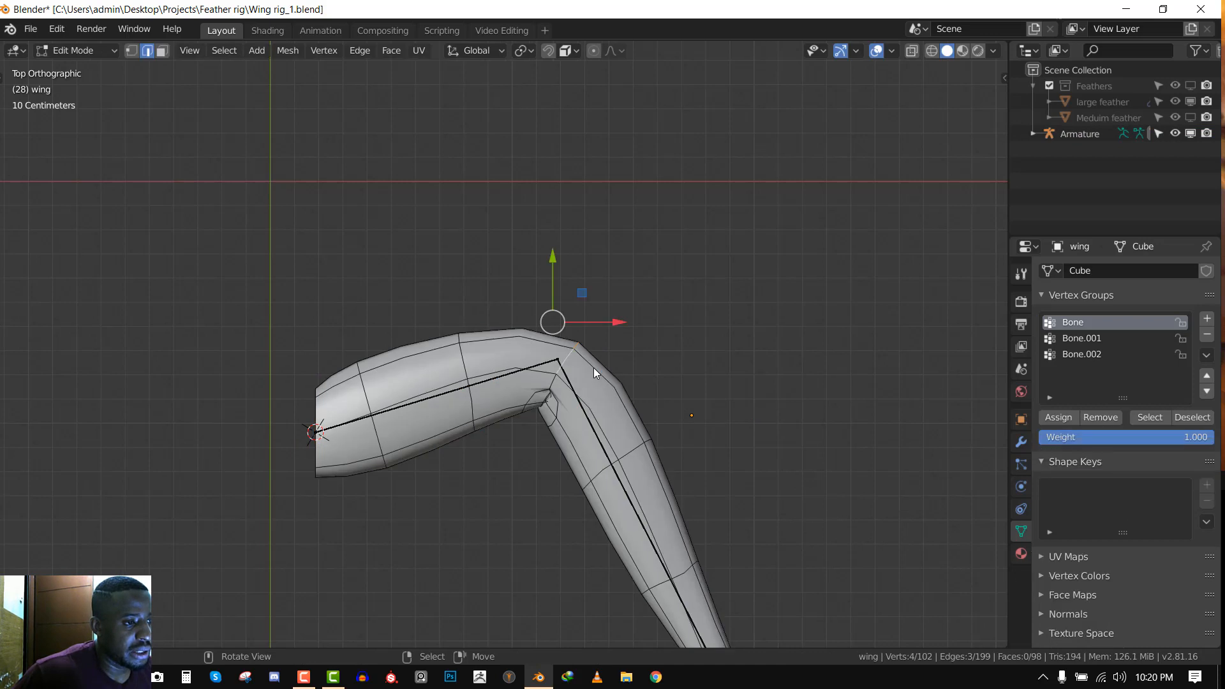
key(ctrl+r)
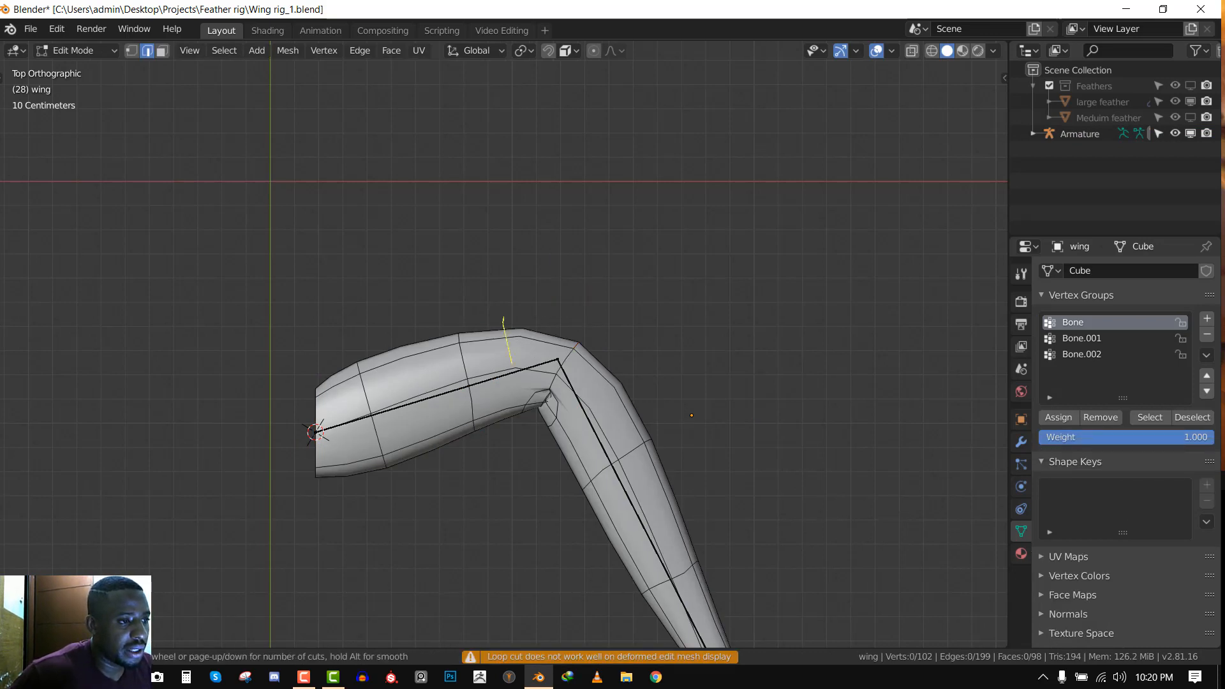
click(539, 344)
click(581, 348)
key(ctrl+r)
click(620, 385)
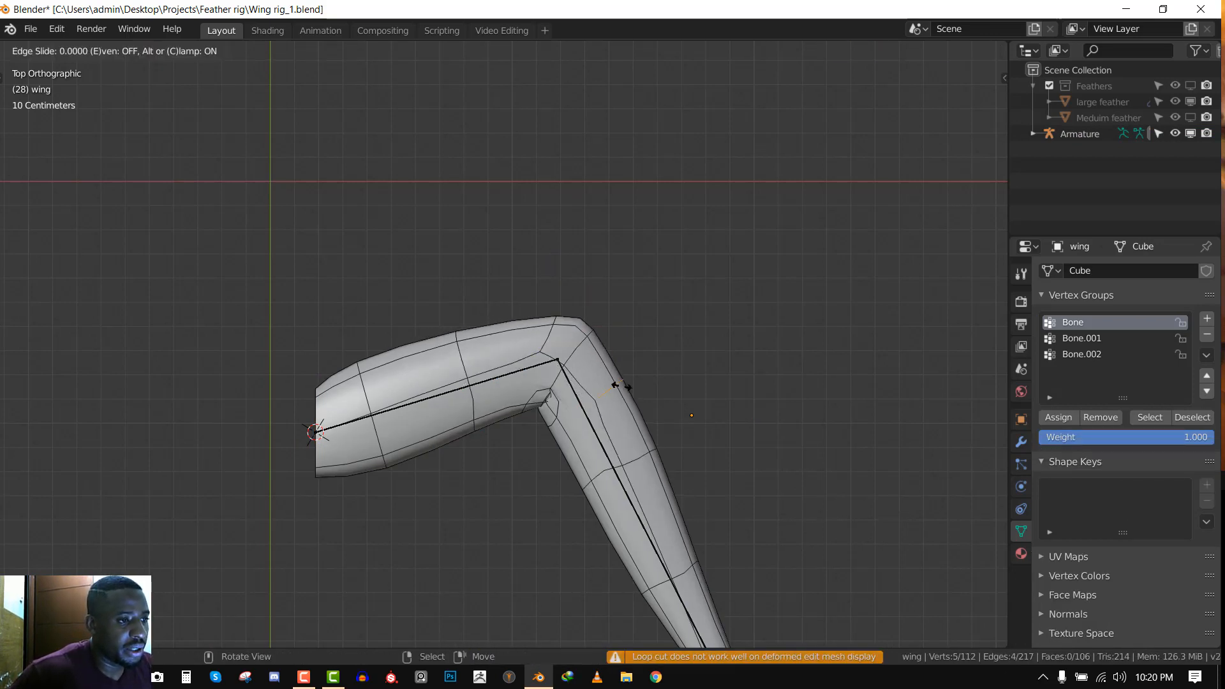
click(600, 352)
Return the armature to Pose Mode and clear the rotation of all its bones
key(Tab)
right_click(579, 403)
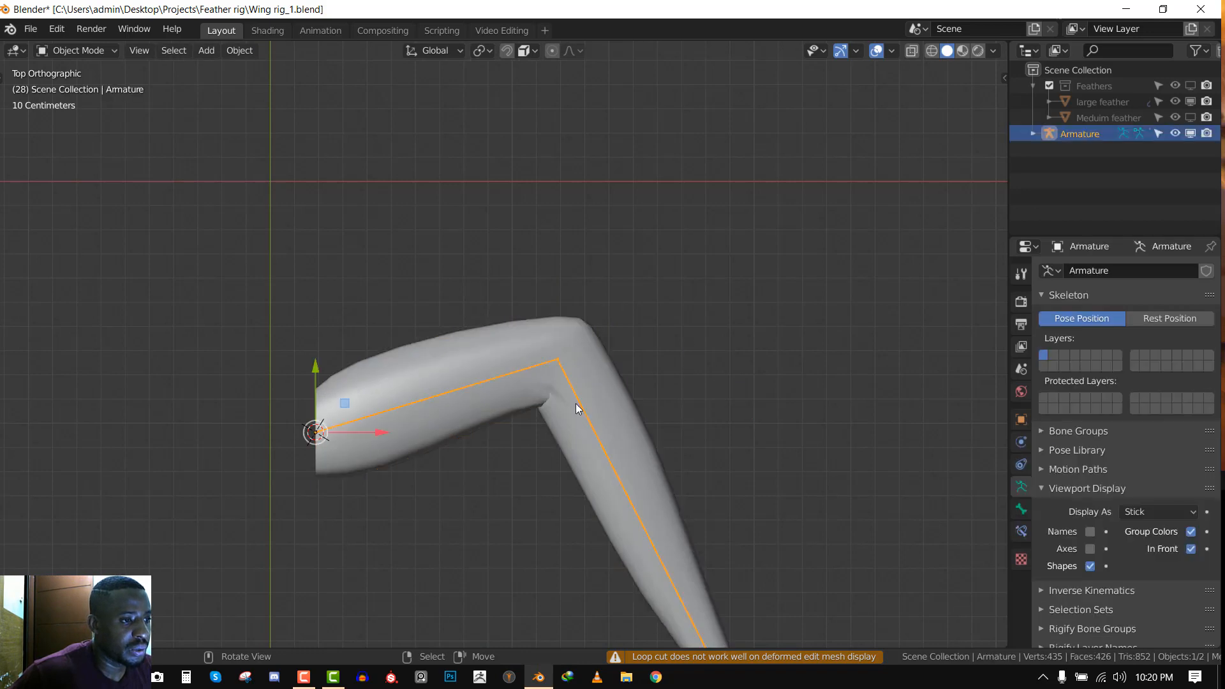
key(ctrl+Tab)
key(a)
key(alt+r)
Test the elbow bend with the added cuts by rotating the middle bone, cancelling each rotation
right_click(622, 378)
key(r)
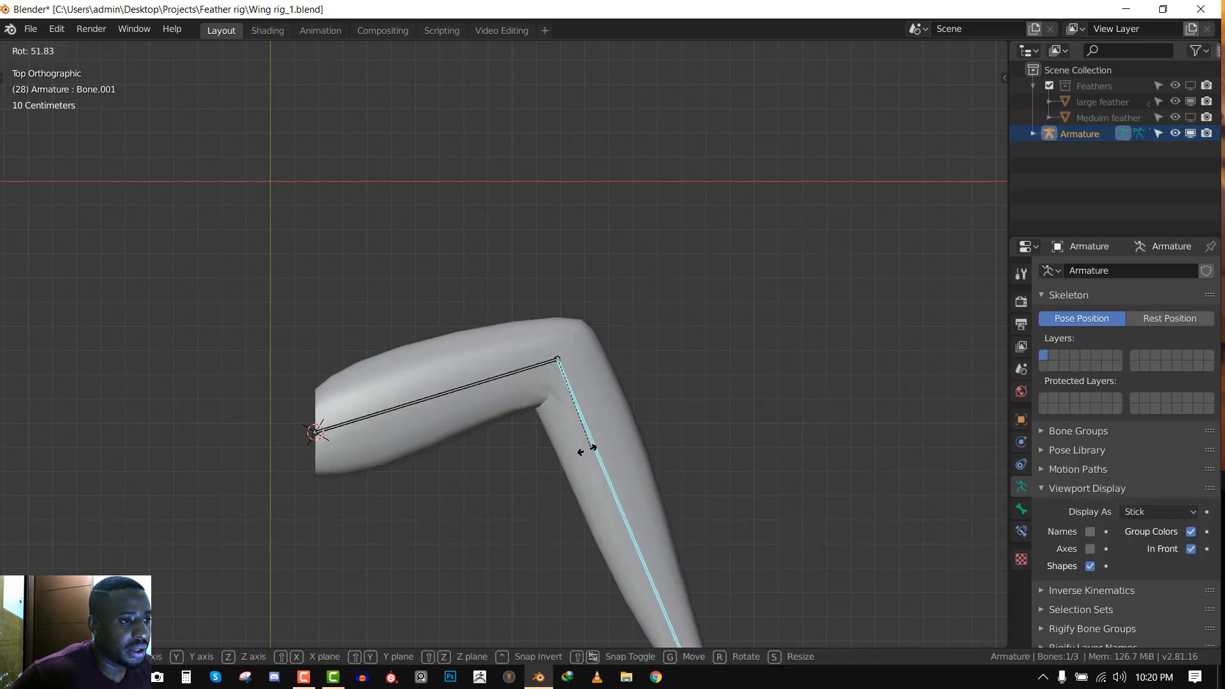
key(Escape)
key(r)
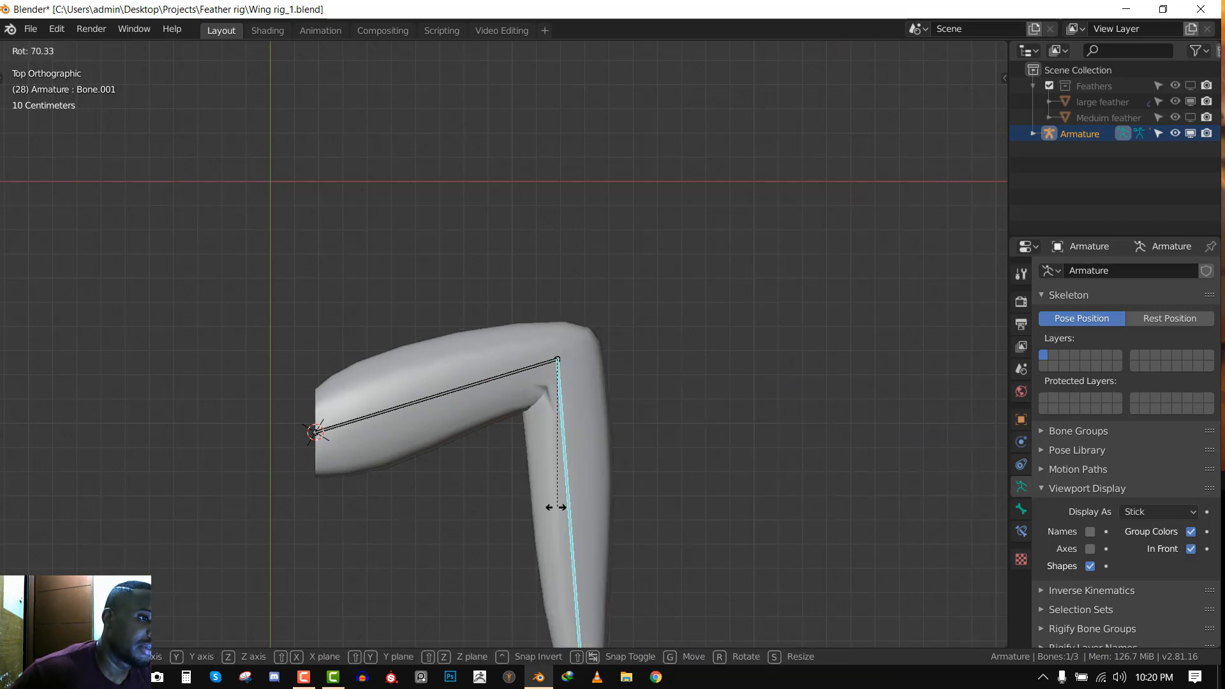
right_click(610, 415)
right_click(610, 416)
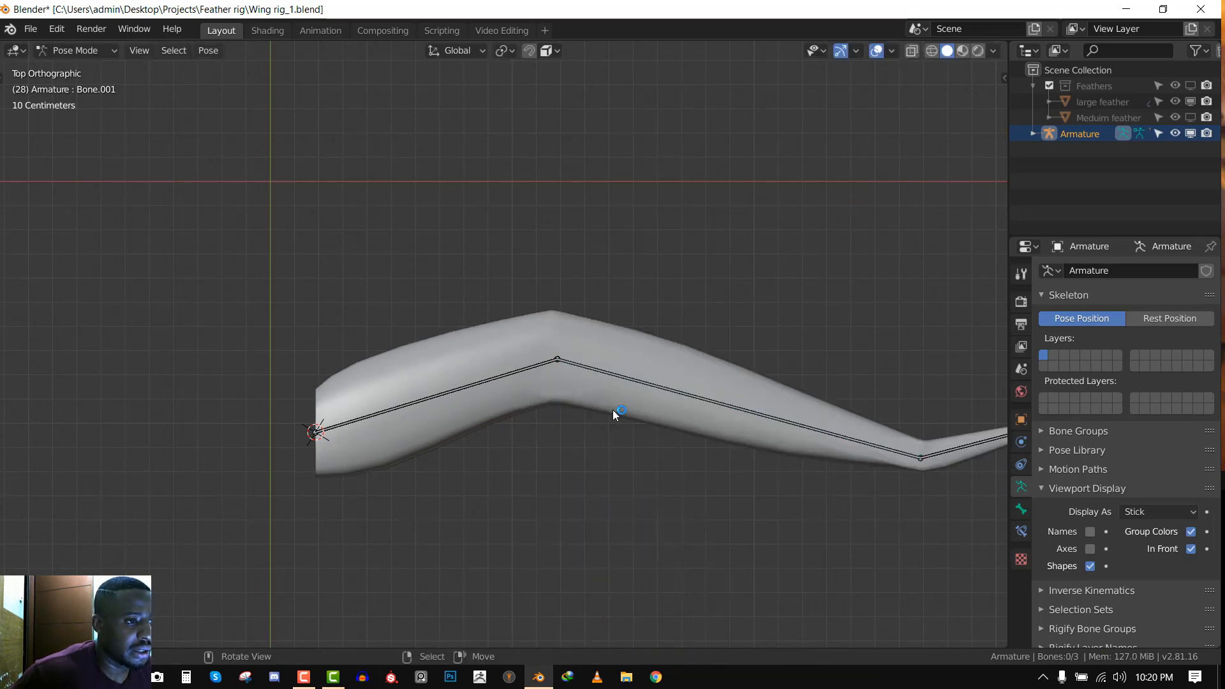
Select the wing mesh and isolate it in local view in Edit Mode
key(ctrl+Tab)
right_click(615, 411)
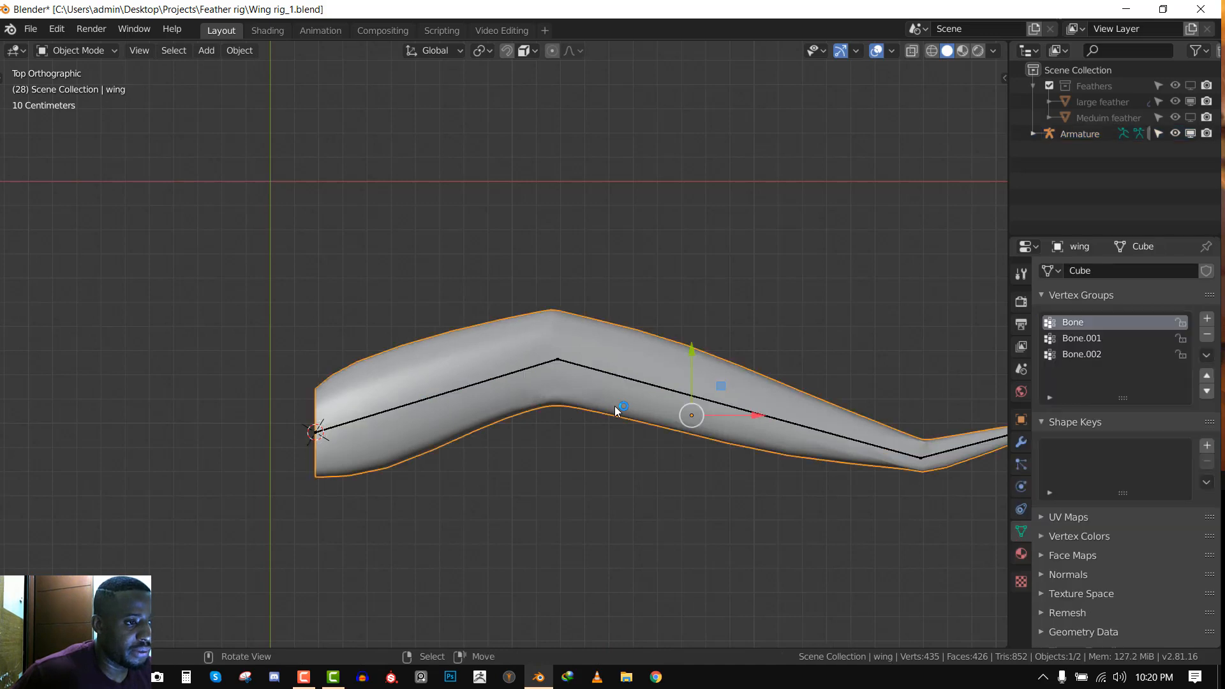
key(Tab)
key(KP_Divide)
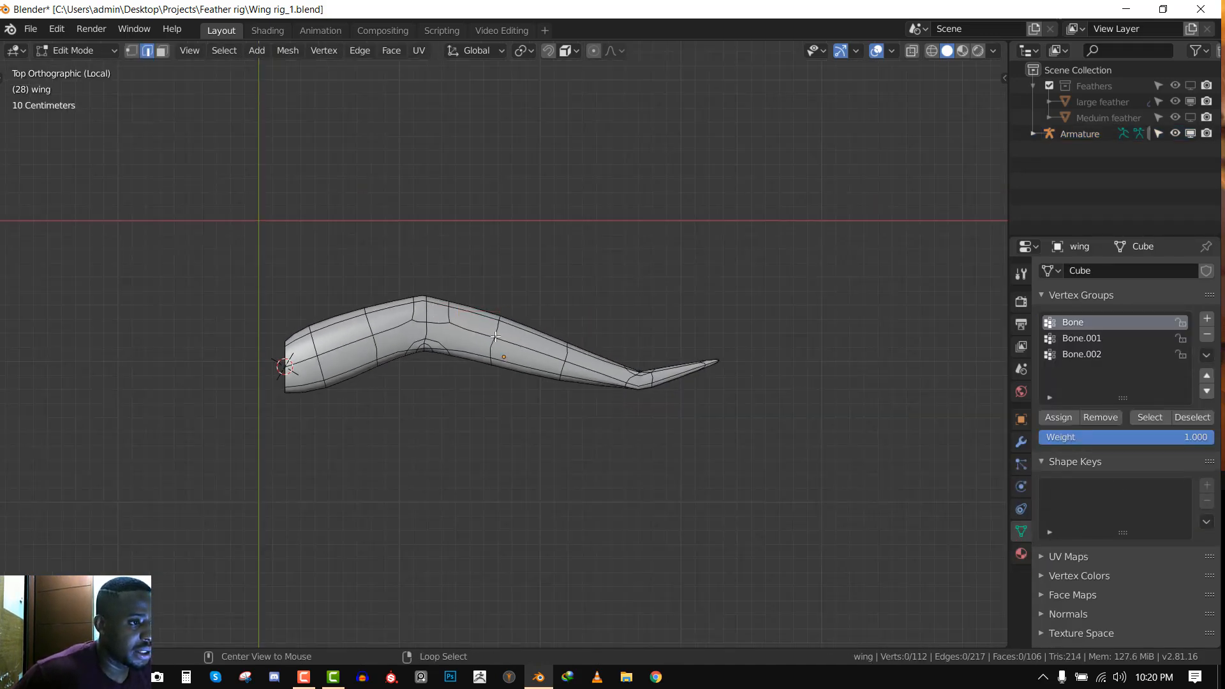
Connect the vertex pairs on both sides of the elbow to continue the partial edge loops across the wing
key(1)
scroll(495, 336, up, 3)
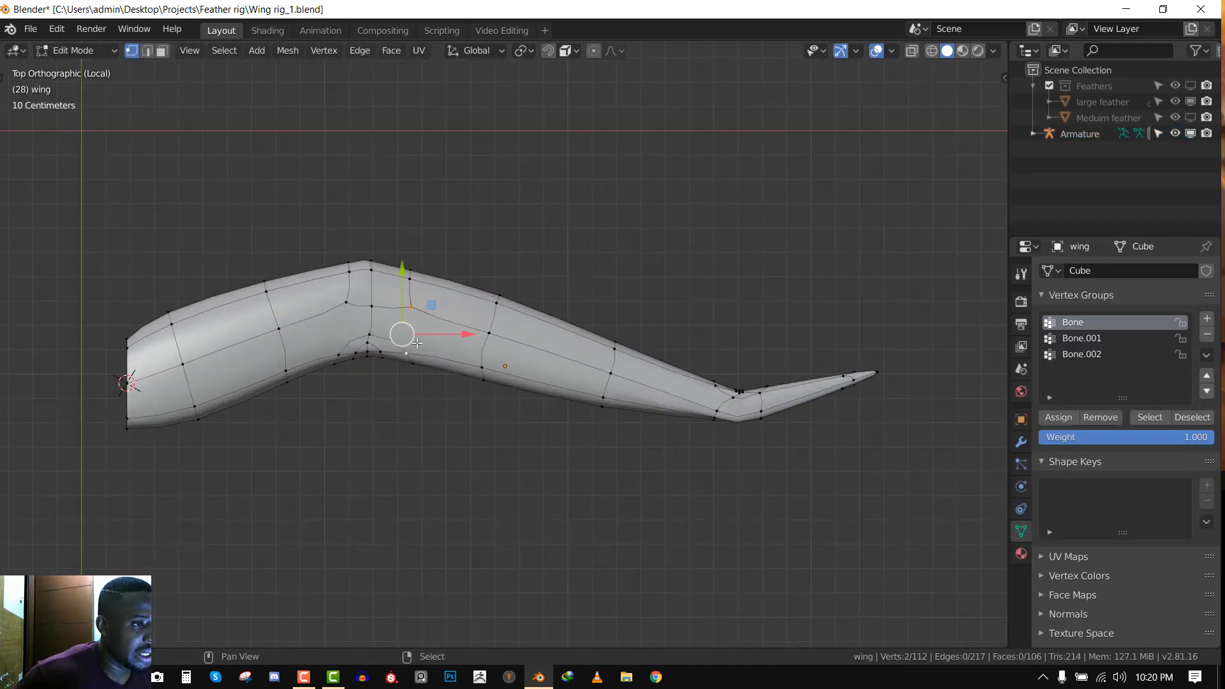
scroll(427, 279, up, 1)
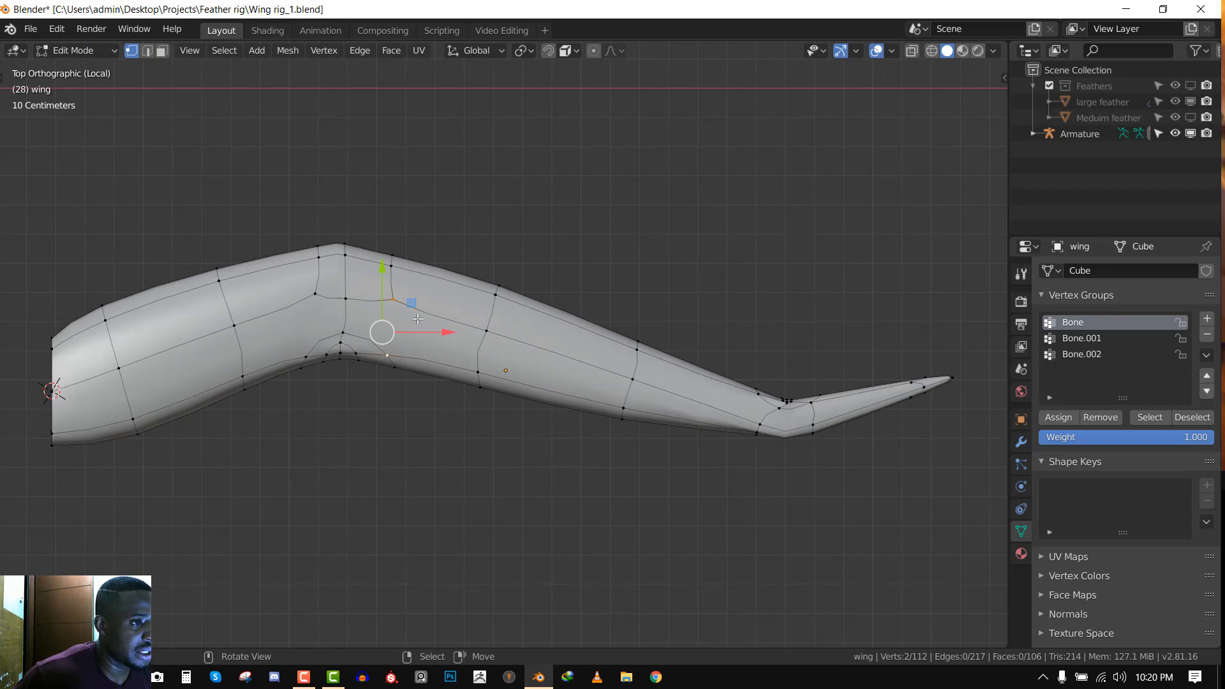
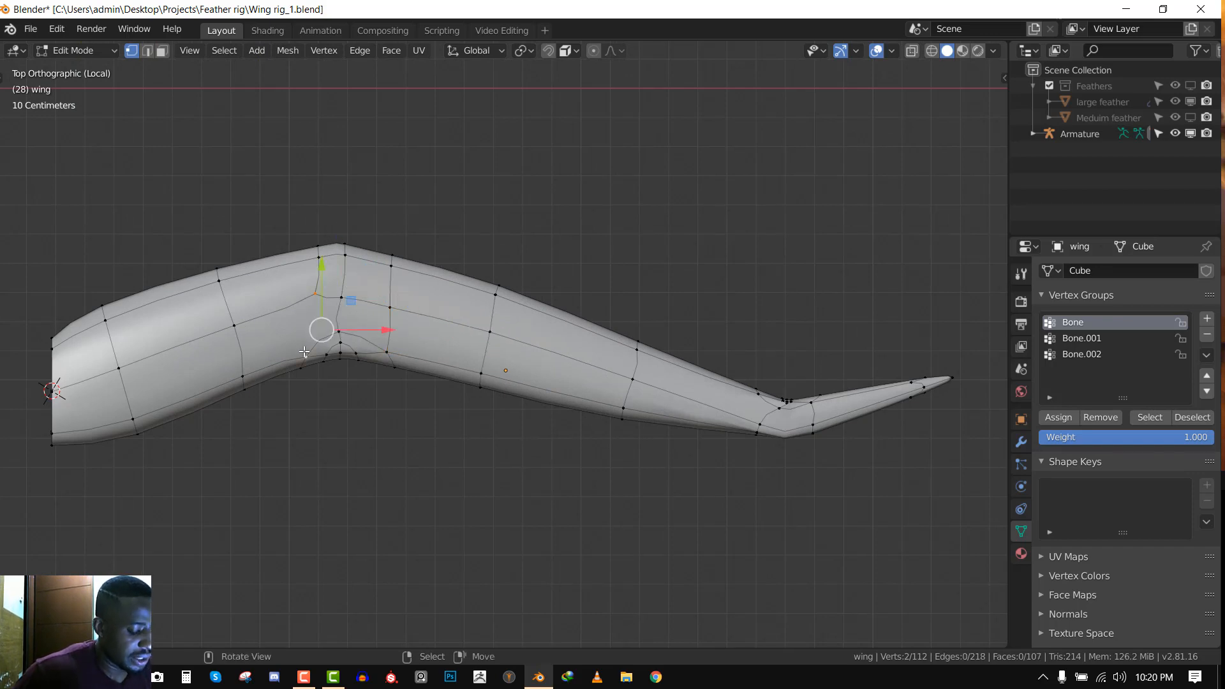
key(j)
middle_drag(310, 354, 392, 337)
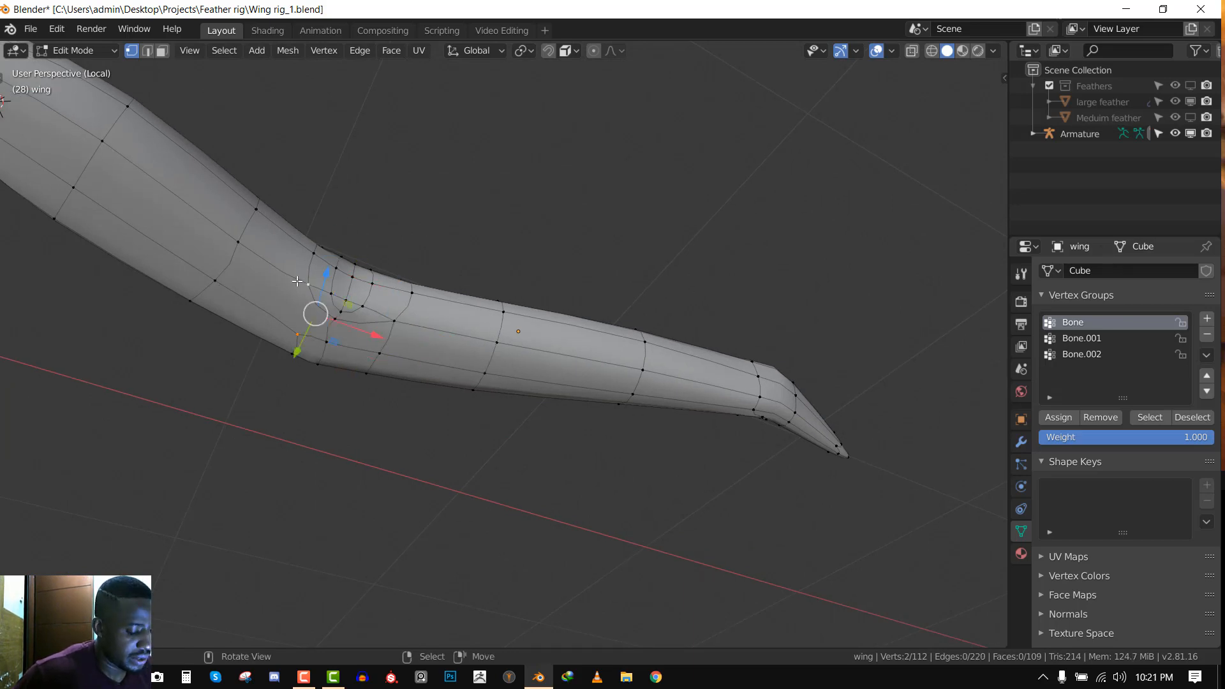
key(KP_7)
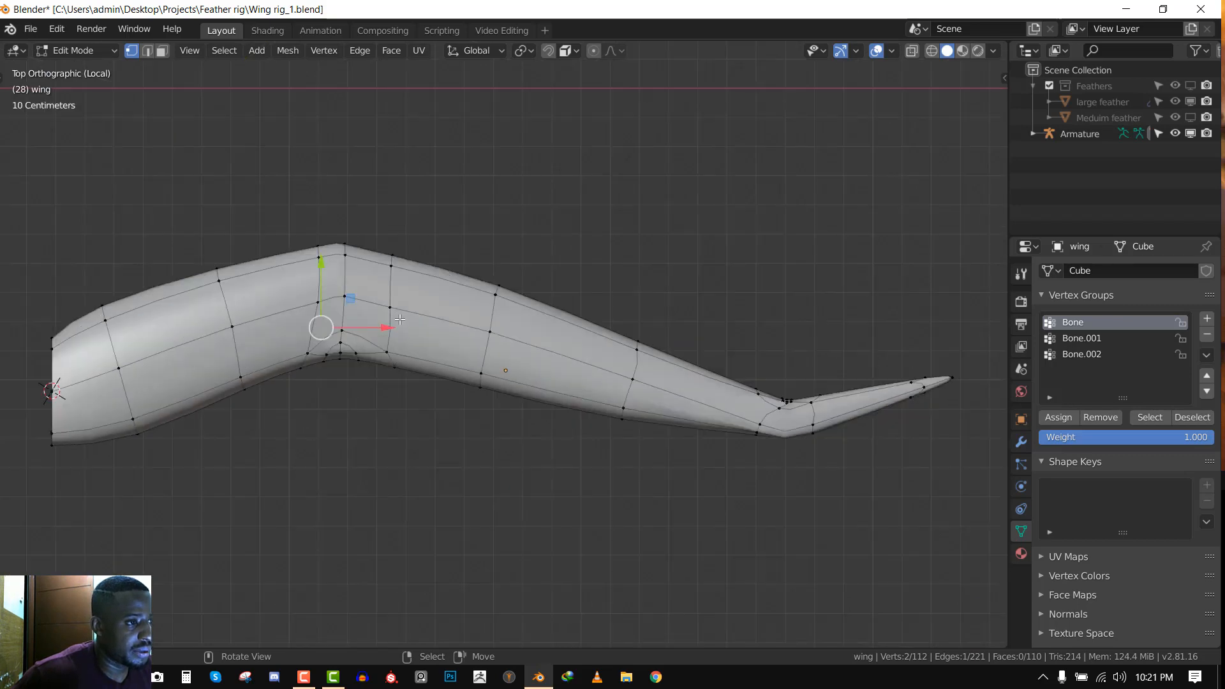
Select the edge loop on the forearm side of the elbow and try another loop cut on the wing
key(2)
alt+click(391, 294)
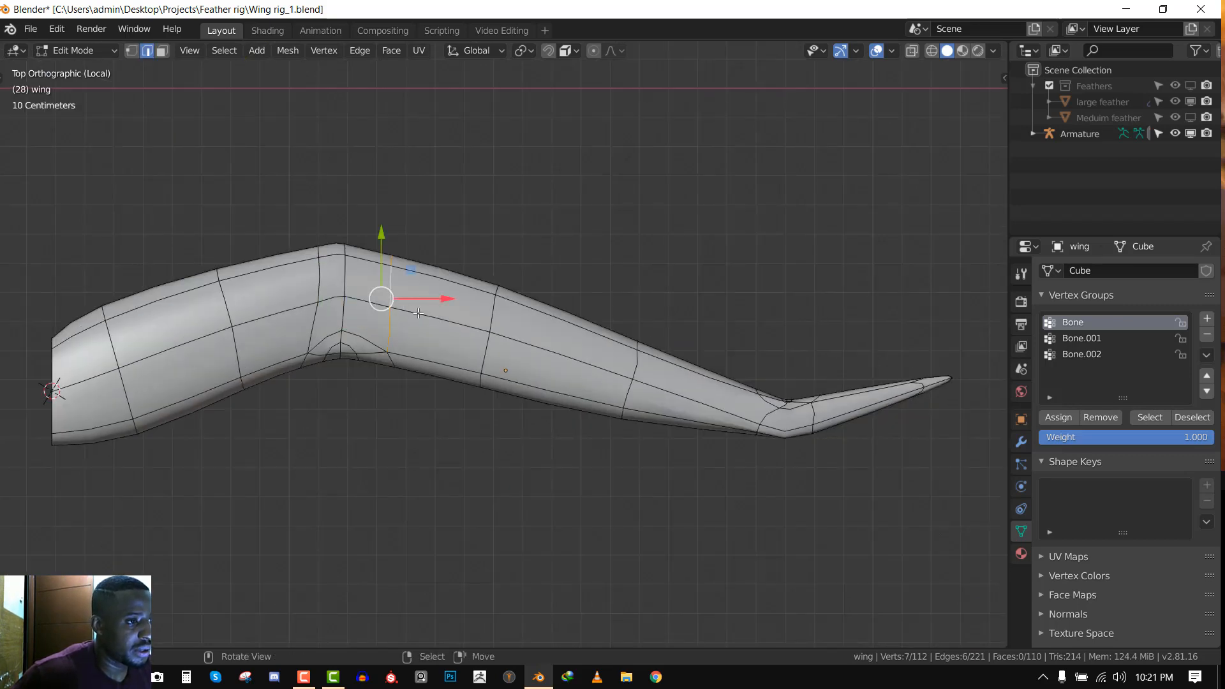
key(ctrl+r)
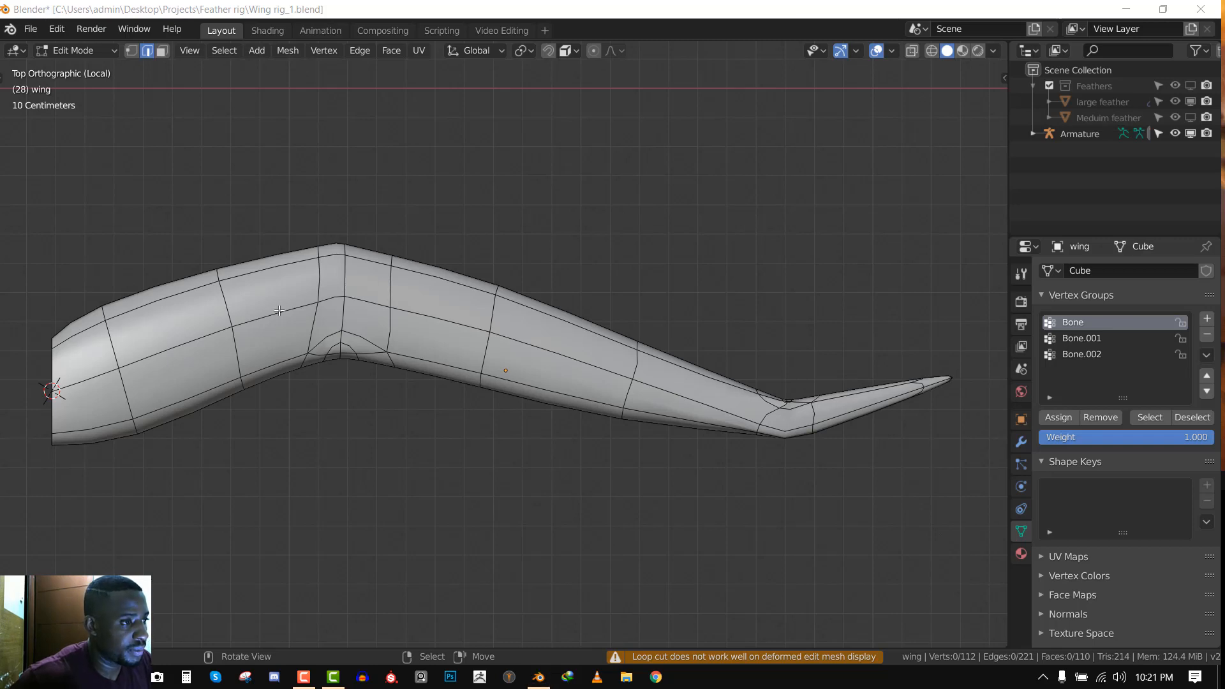
scroll(316, 323, down, 3)
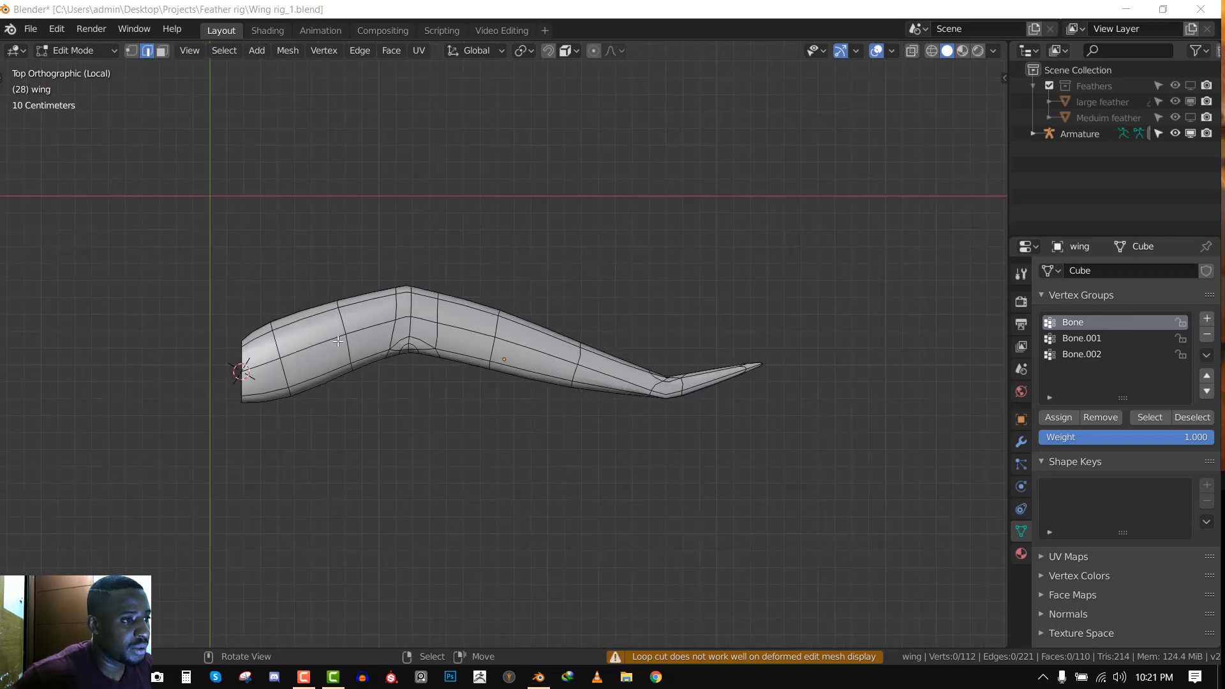
scroll(363, 345, up, 2)
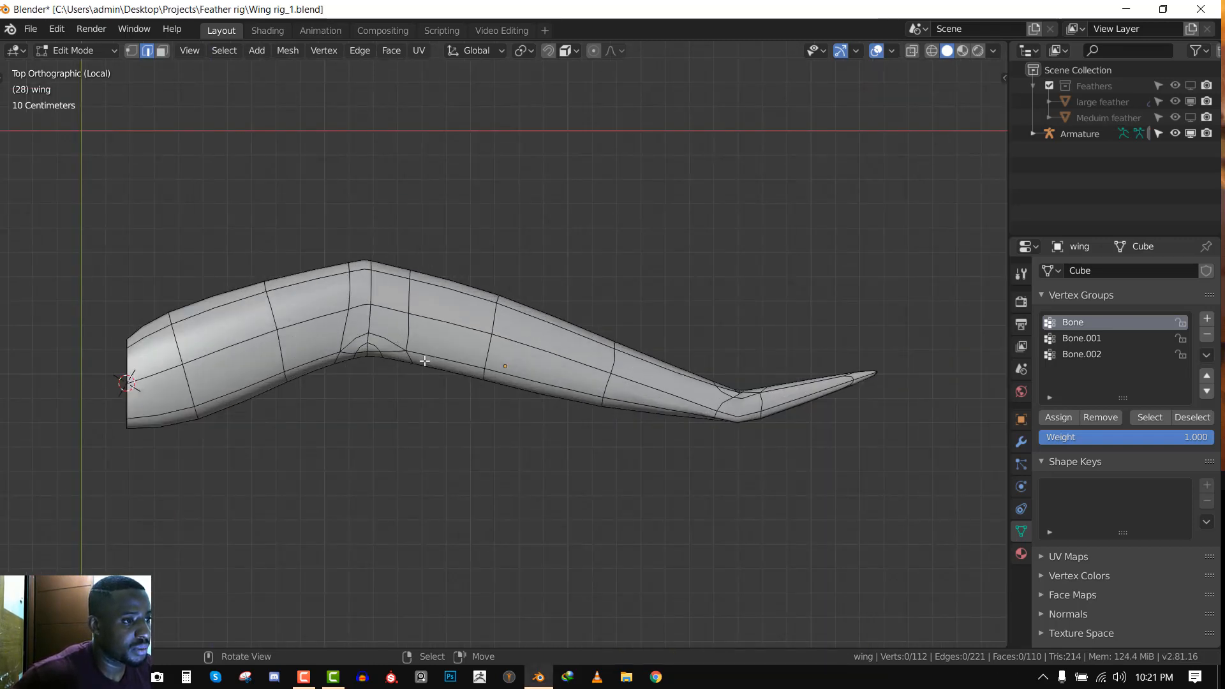
Leave Edit Mode and the isolated view of the wing and select the armature
key(Tab)
key(alt+a)
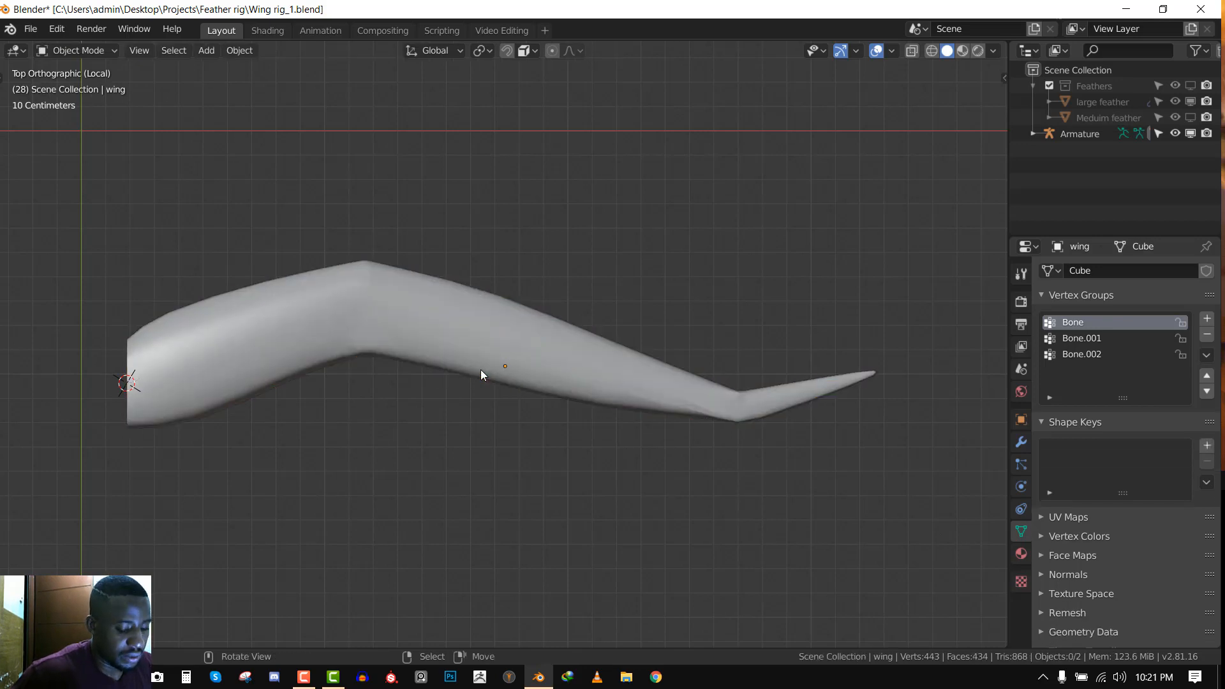
key(KP_Divide)
right_click(504, 366)
right_click(505, 372)
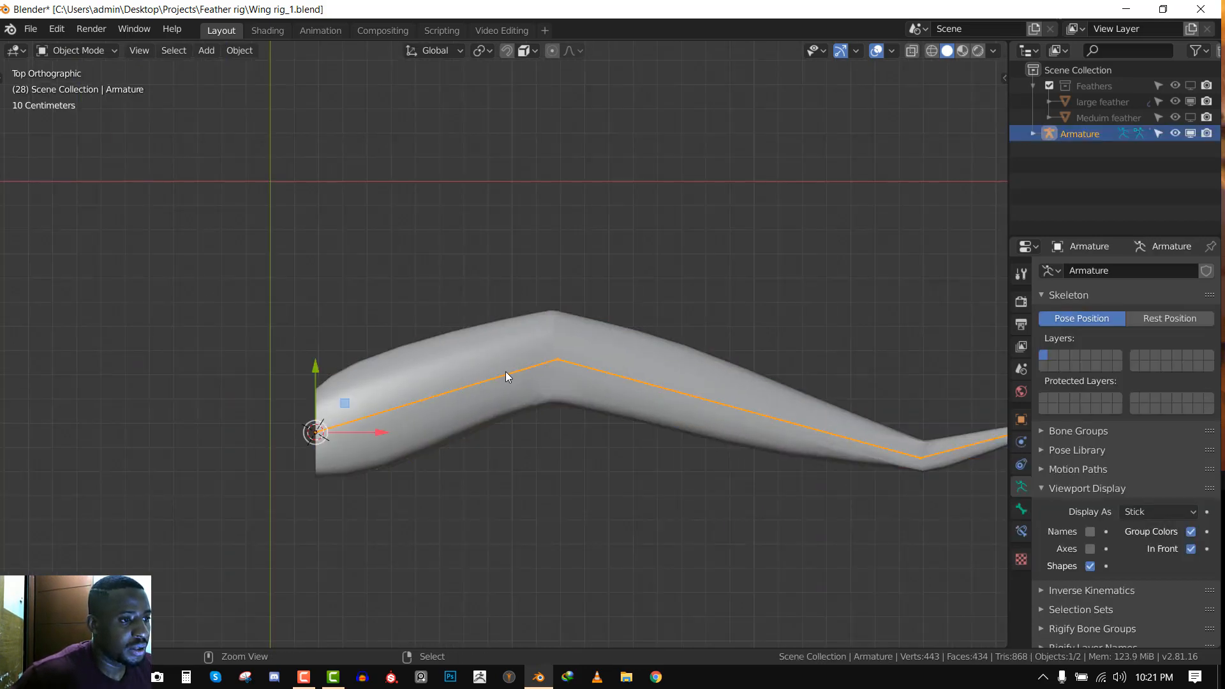
Test the elbow and wrist bends by rotating the middle bone and the tip bone in Pose Mode, cancelling each rotation
key(ctrl+Tab)
right_click(645, 384)
key(r)
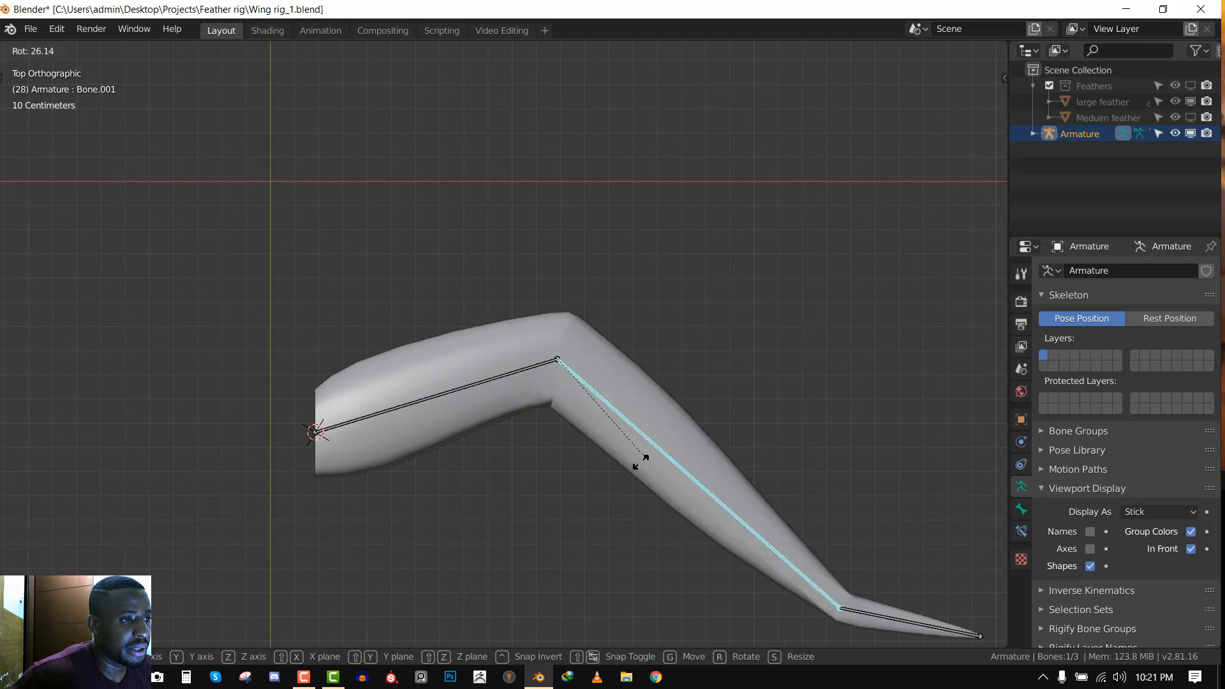
right_click(671, 460)
shift+middle_drag(675, 461, 297, 304)
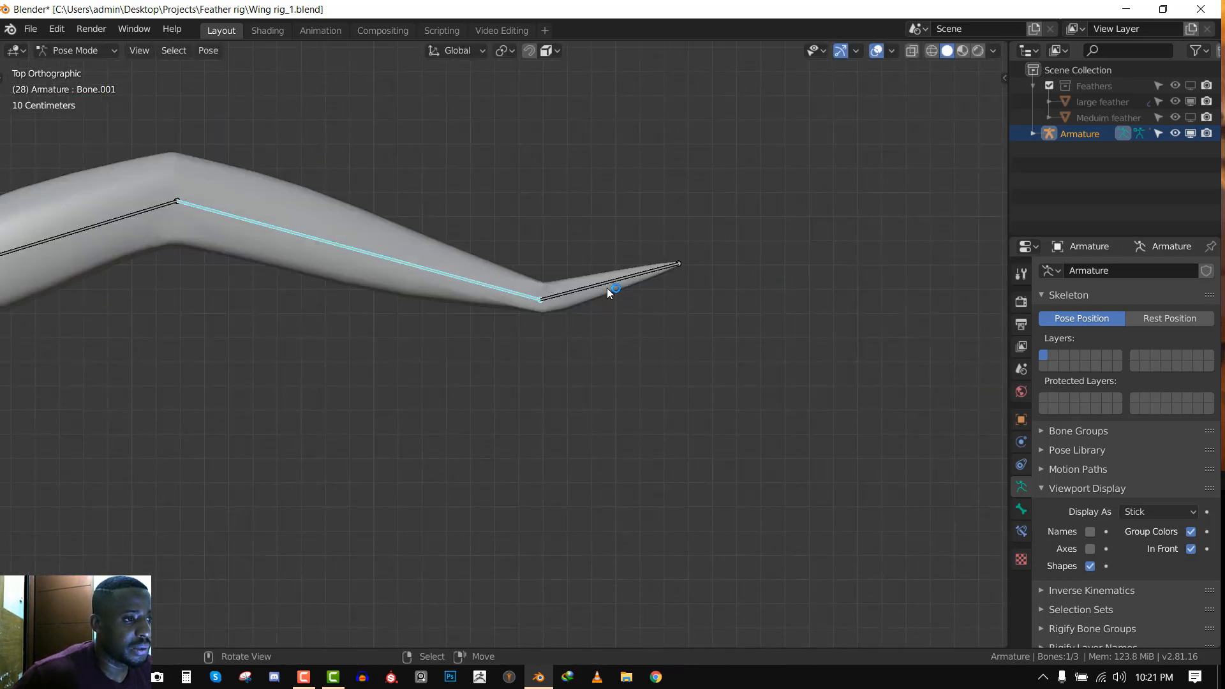
right_click(607, 288)
key(r)
right_click(572, 237)
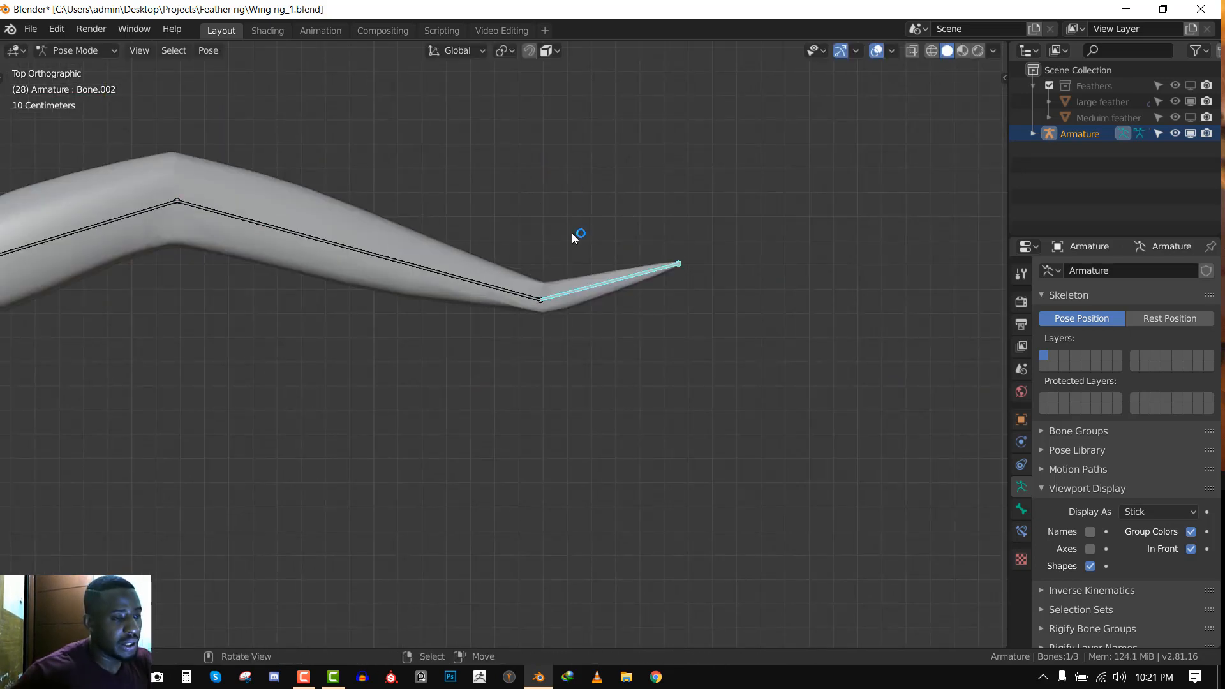
Select the armature together with the wing mesh, switch to Weight Paint mode and show the tip bone's weights
scroll(563, 286, up, 2)
key(ctrl+Tab)
right_click(570, 258)
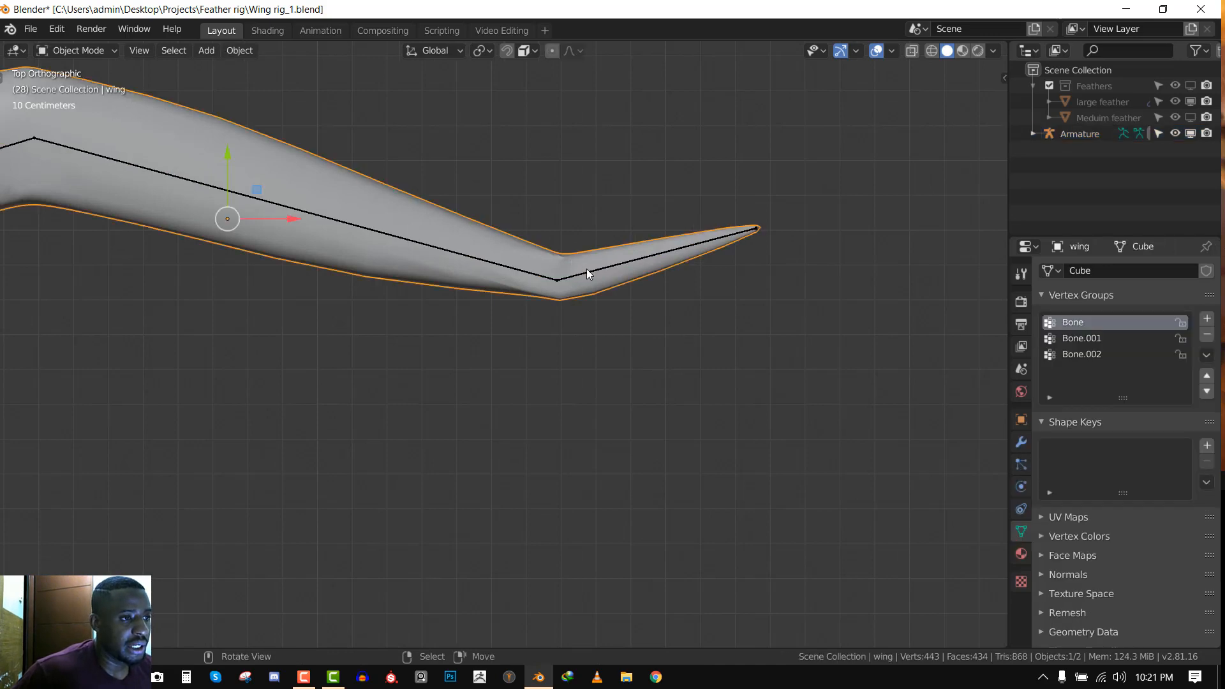
right_click(587, 269)
shift+right_click(583, 254)
key(ctrl+Tab)
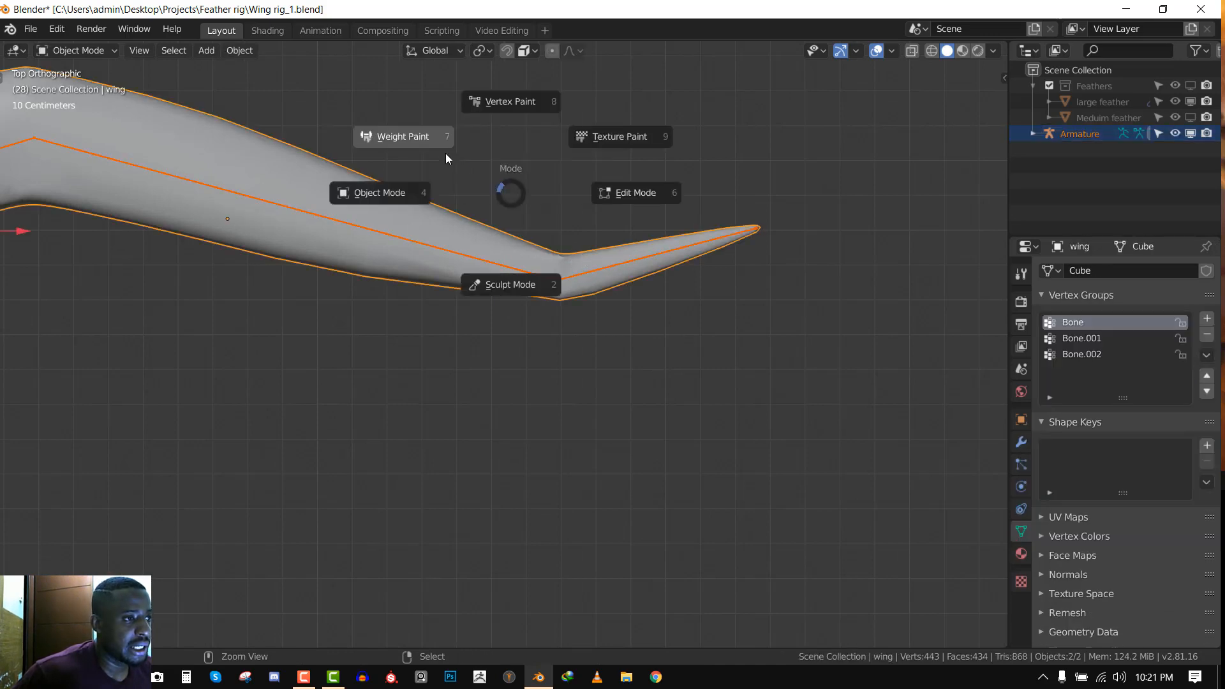
click(434, 147)
right_click(593, 263)
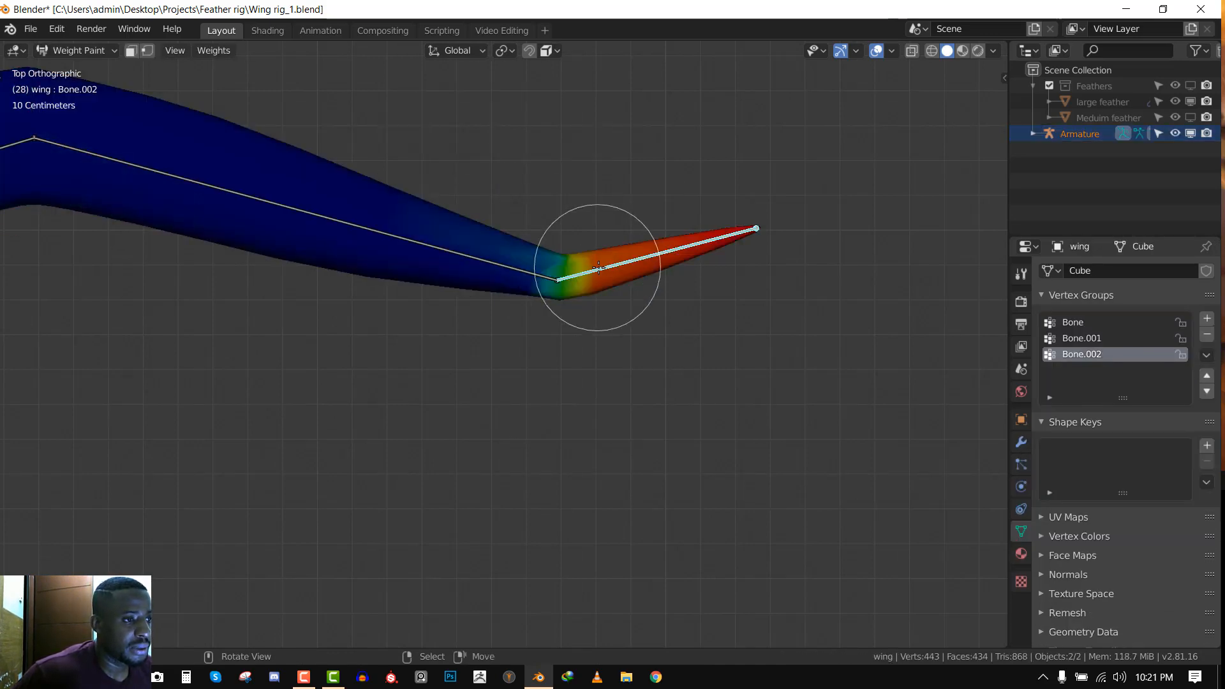
Add an unslid edge loop around the wing at the wrist joint in Edit Mode and switch to vertex selection to inspect it
scroll(594, 264, up, 1)
key(Tab)
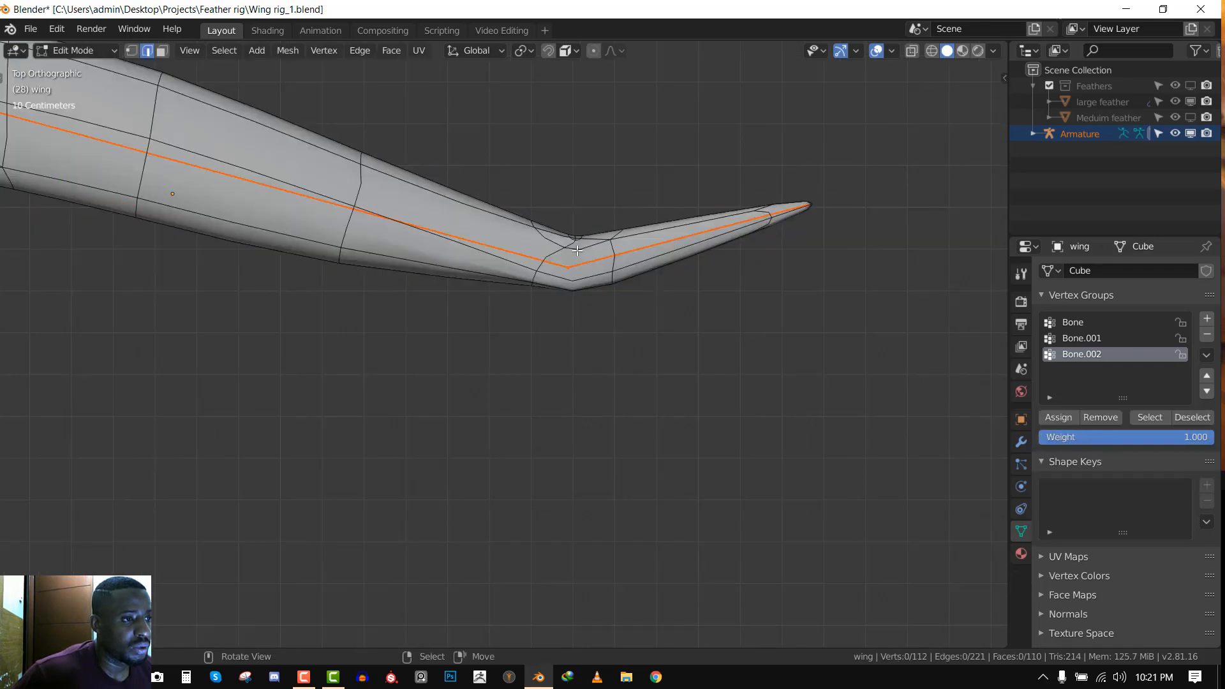
key(ctrl+r)
click(573, 287)
right_click(572, 286)
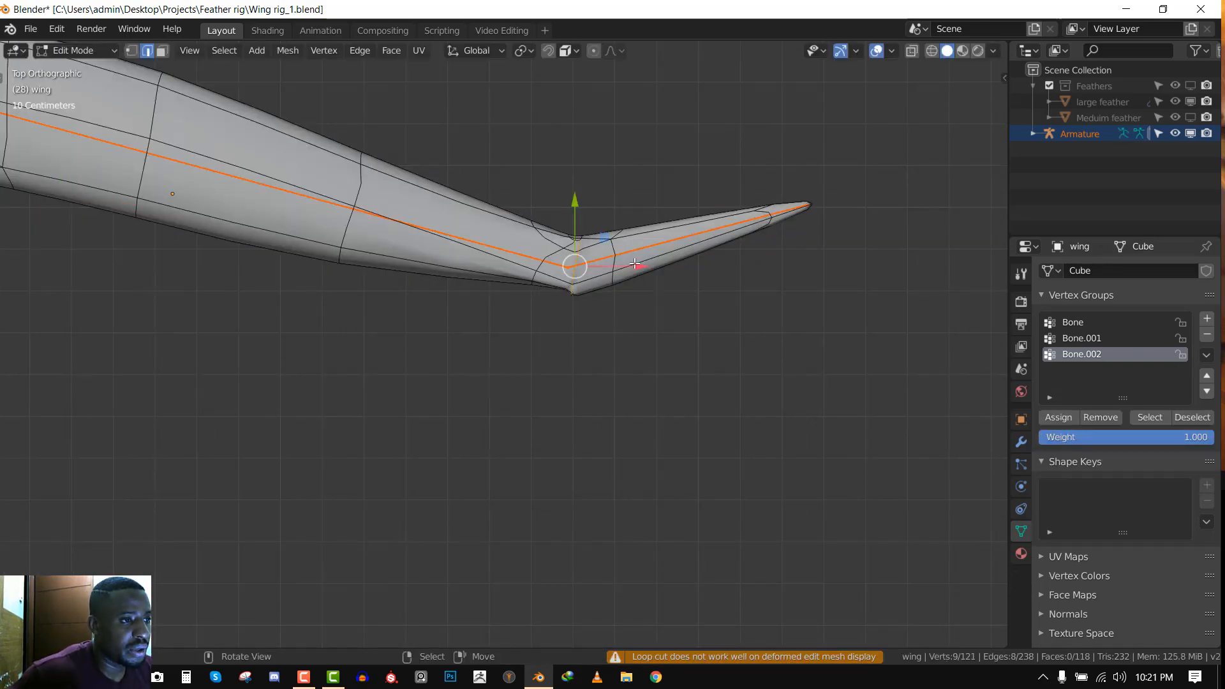
key(alt+a)
scroll(643, 264, up, 2)
mouse_move(640, 198)
middle_down()
mouse_move(637, 131)
mouse_move(643, 221)
middle_up()
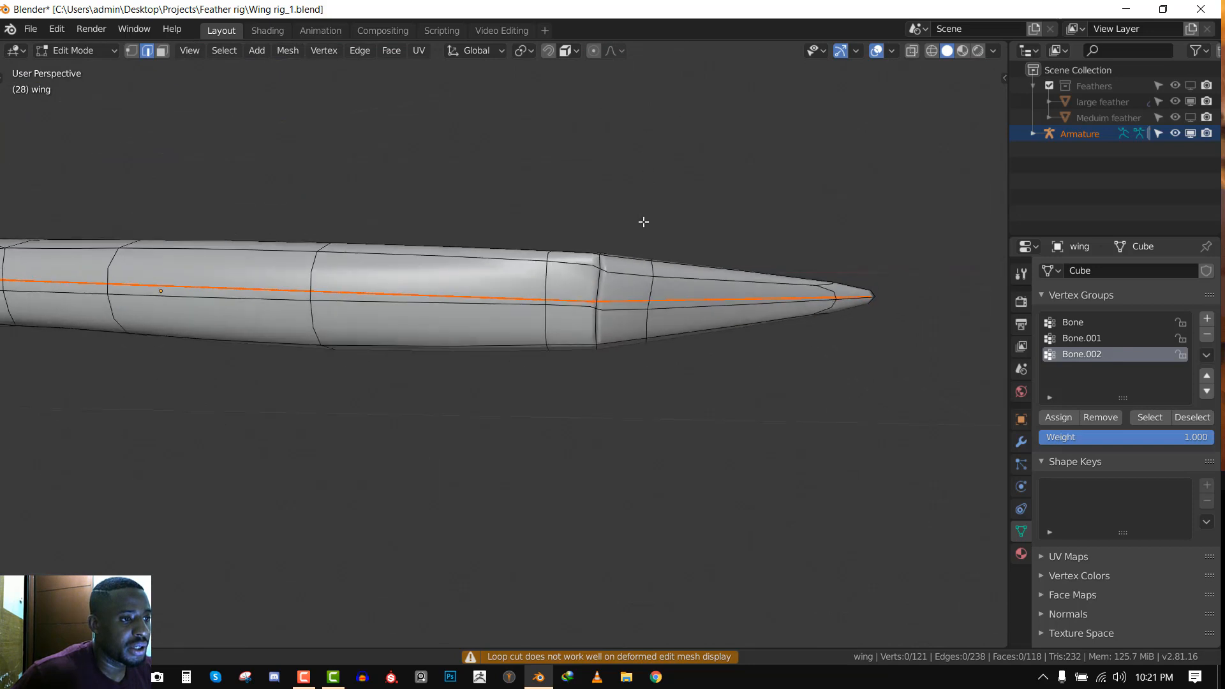
key(1)
mouse_move(601, 392)
middle_down()
mouse_move(647, 336)
mouse_move(650, 351)
middle_up()
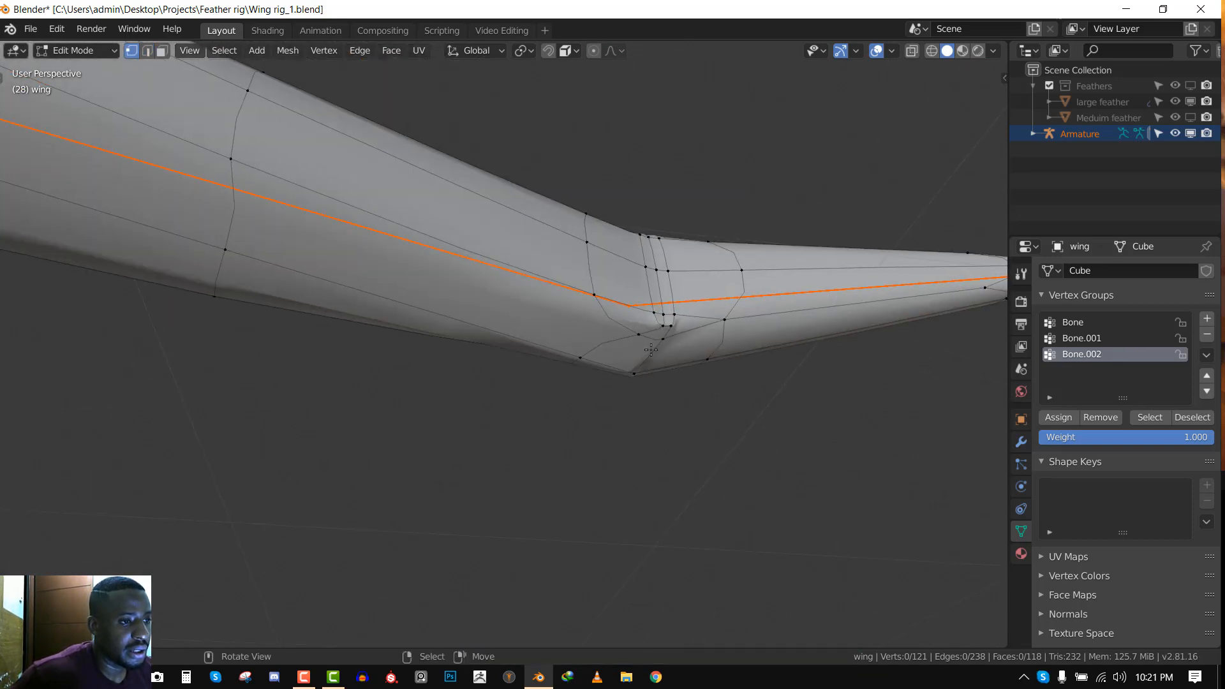
Test the wrist bend in Weight Paint mode from the top view by rotating the tip bone, cancelling the rotation
key(Tab)
key(KP_5)
key(KP_7)
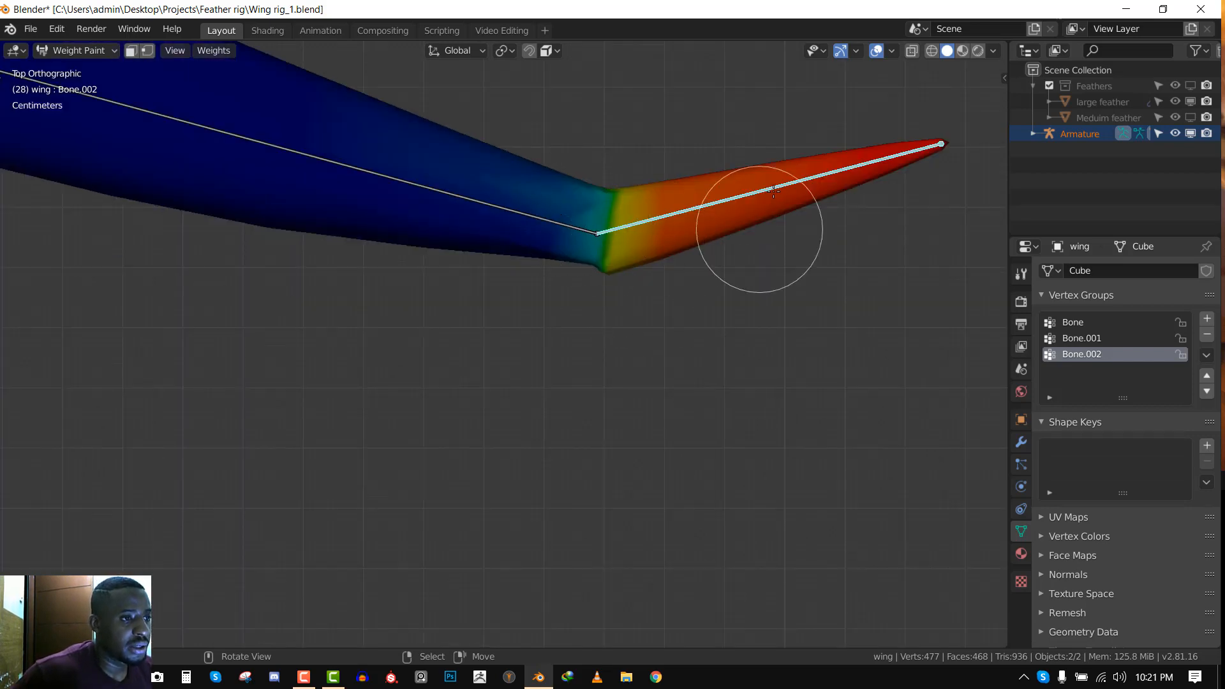
key(r)
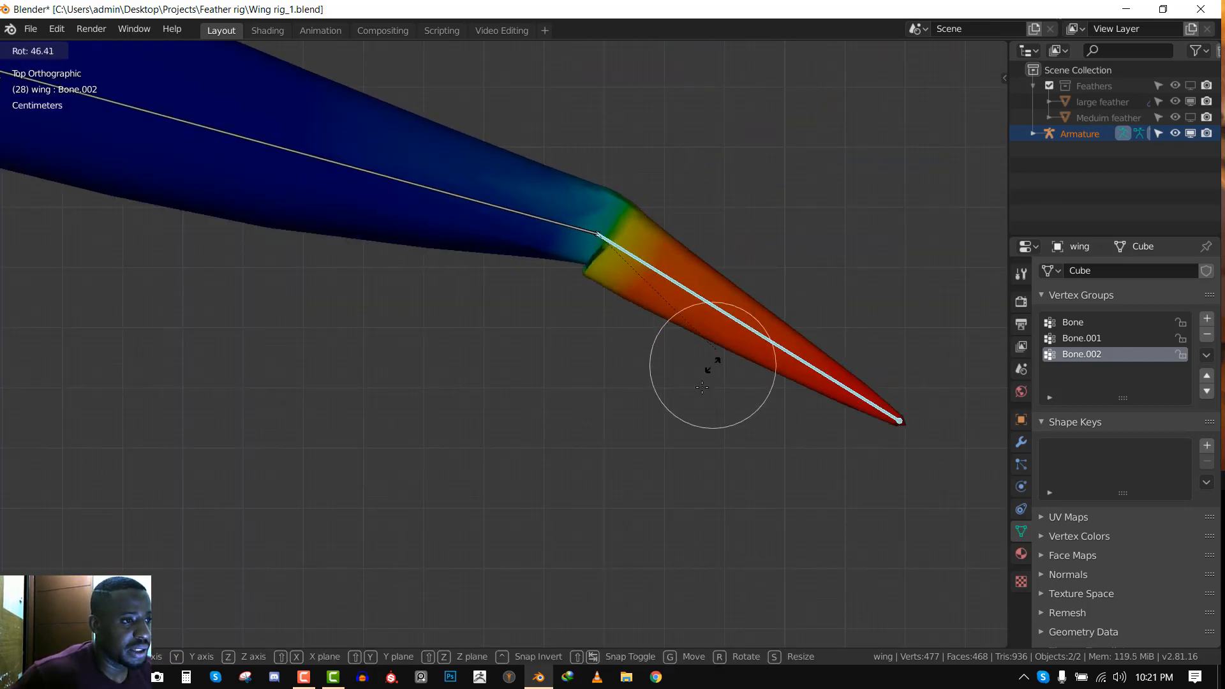
click(722, 214)
Return to Object Mode, clear the selection and select only the armature
key(ctrl+Tab)
click(595, 204)
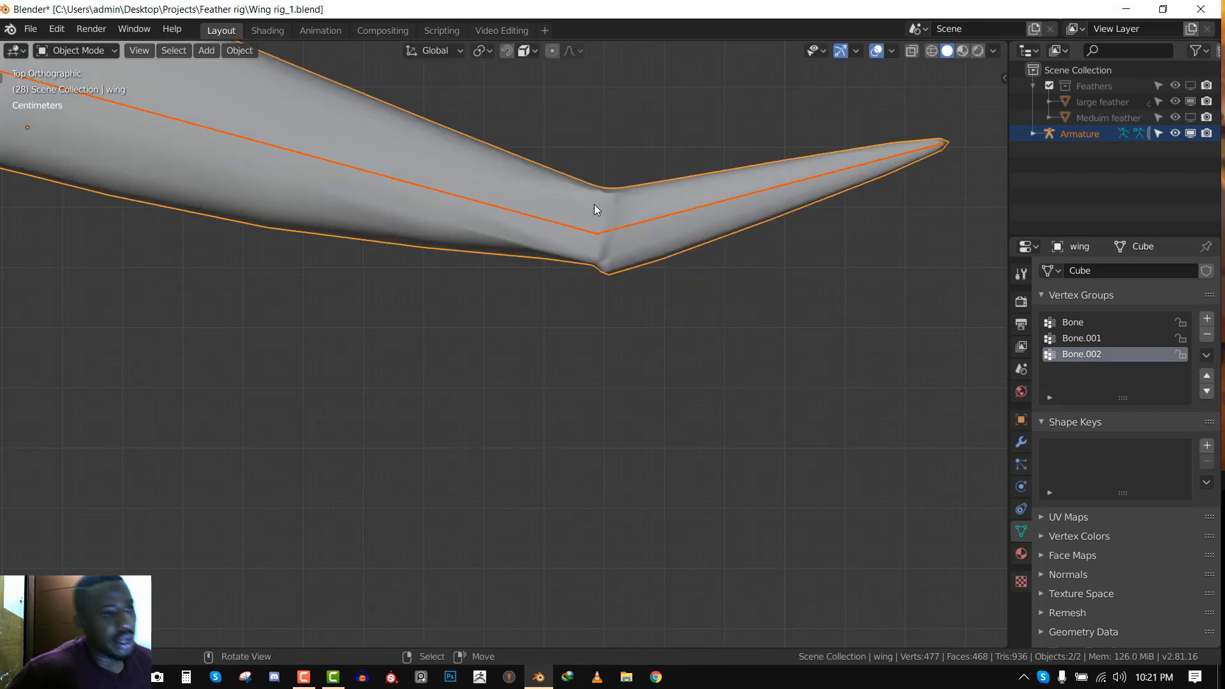
key(alt+a)
scroll(619, 238, down, 3)
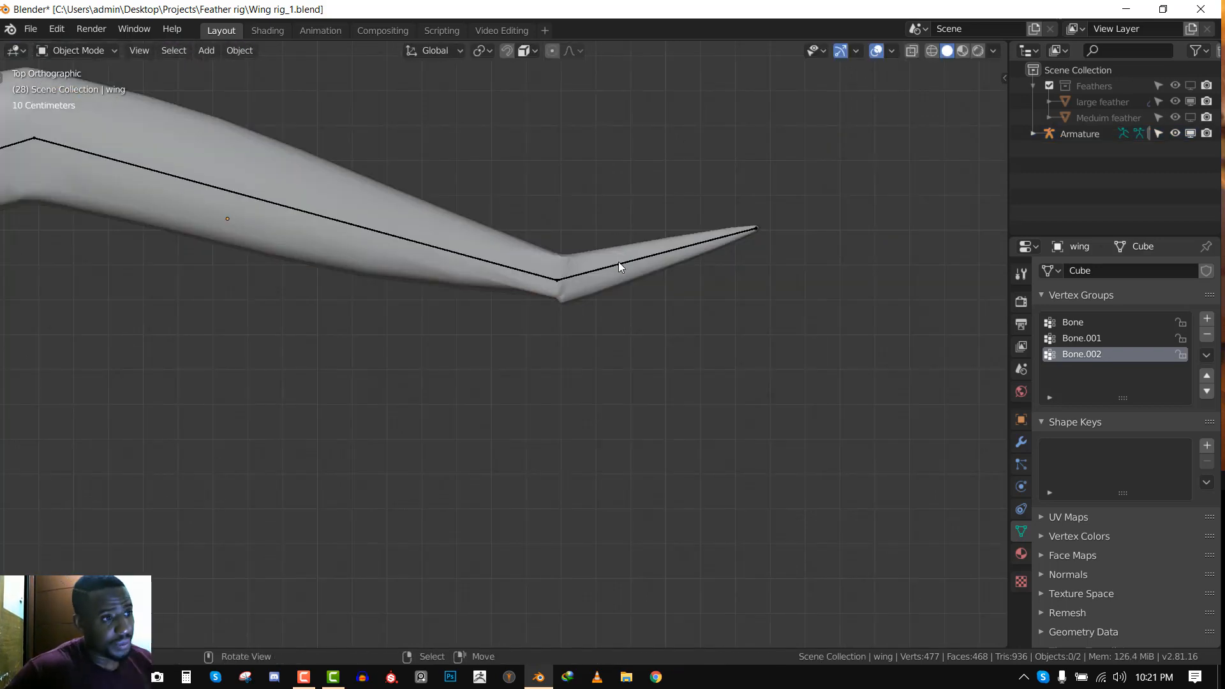
scroll(601, 303, down, 1)
shift+middle_drag(350, 249, 549, 235)
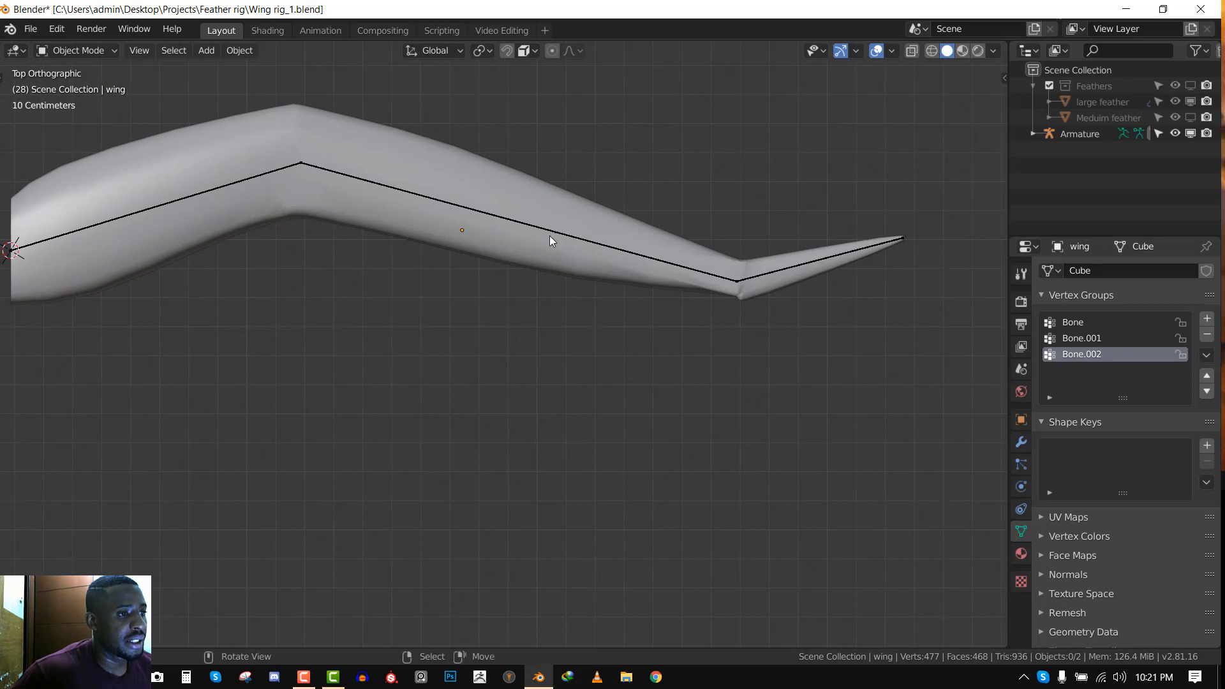
click(551, 235)
click(552, 235)
click(553, 235)
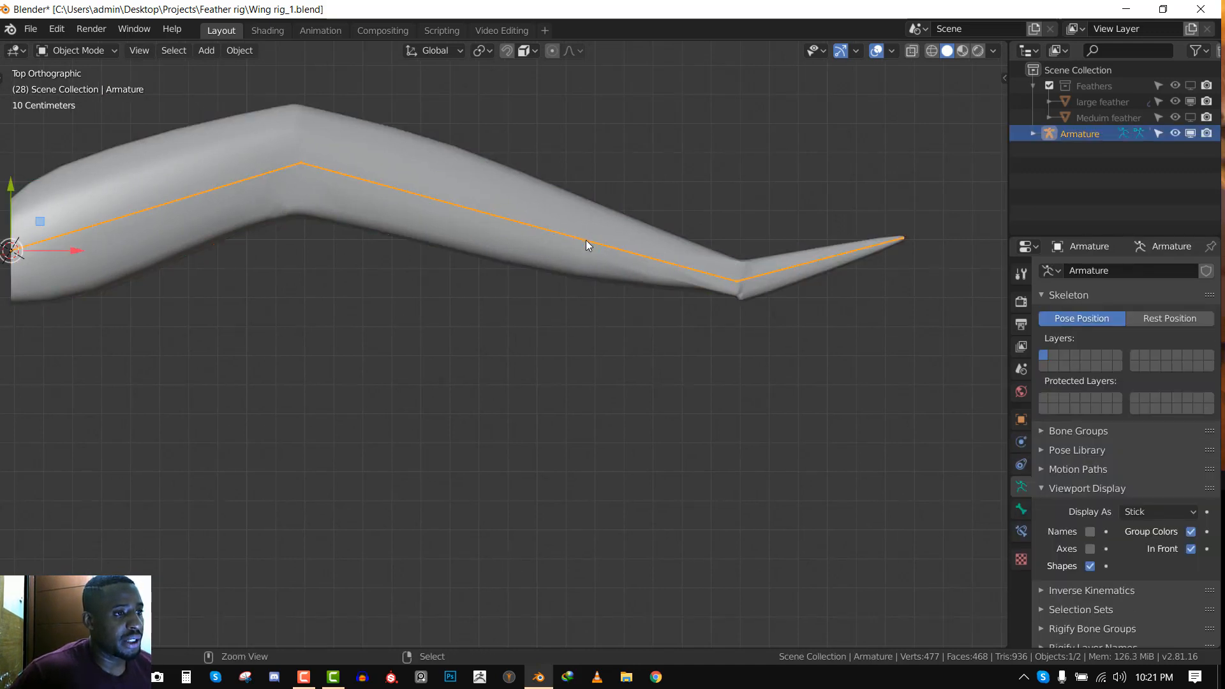
Test the elbow bend by rotating the middle bone in Pose Mode, cancel the rotation and return to Object Mode
key(ctrl+Tab)
click(586, 239)
key(r)
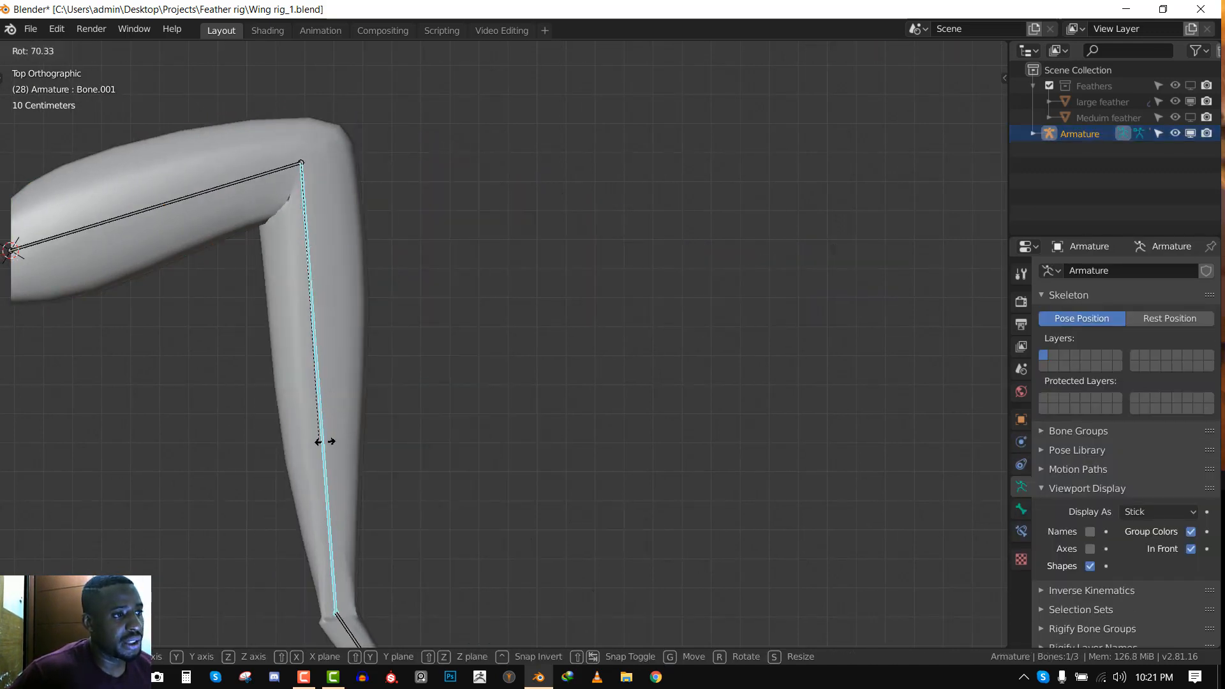
click(567, 160)
key(ctrl+Tab)
Clear the selection, save the file and show the Feathers collection in the viewport
shift+middle_drag(589, 201, 673, 259)
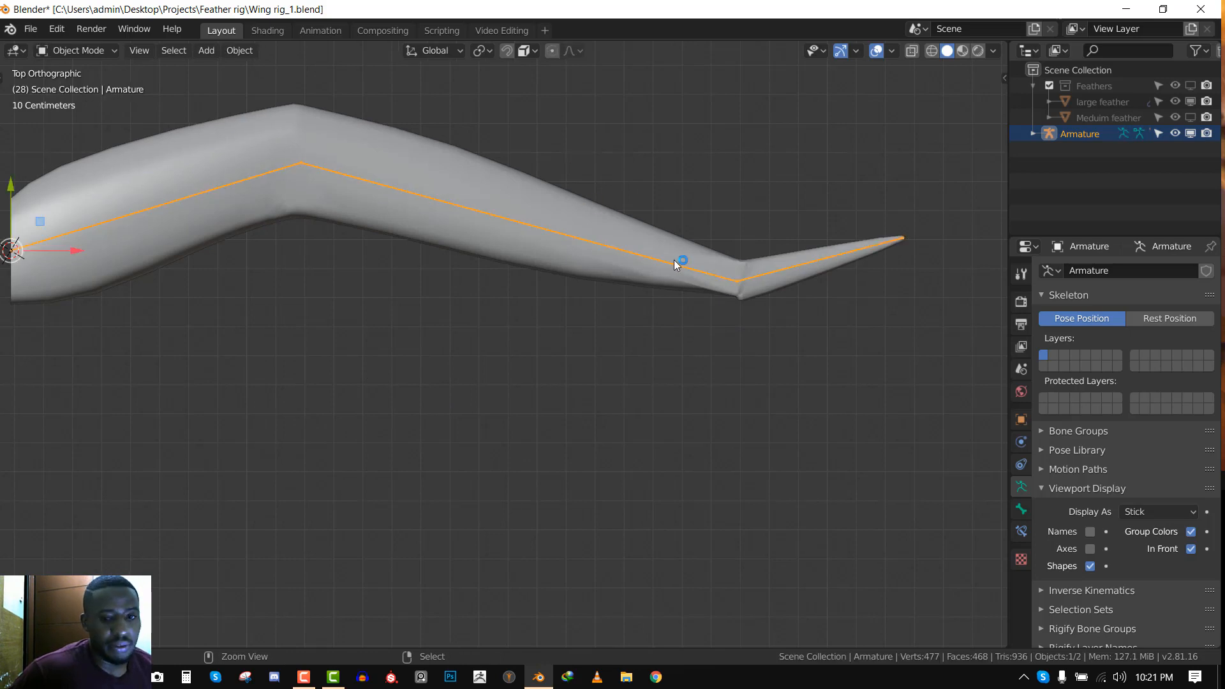
key(alt+a)
key(ctrl+s)
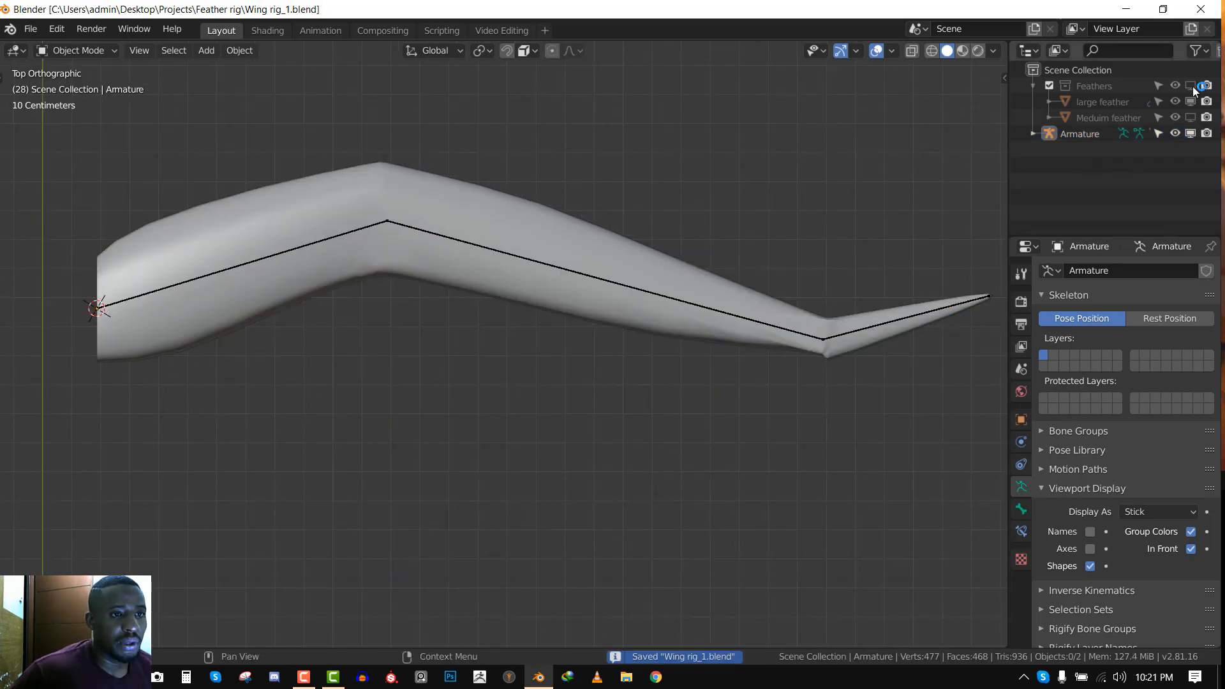
click(1190, 86)
scroll(510, 276, down, 3)
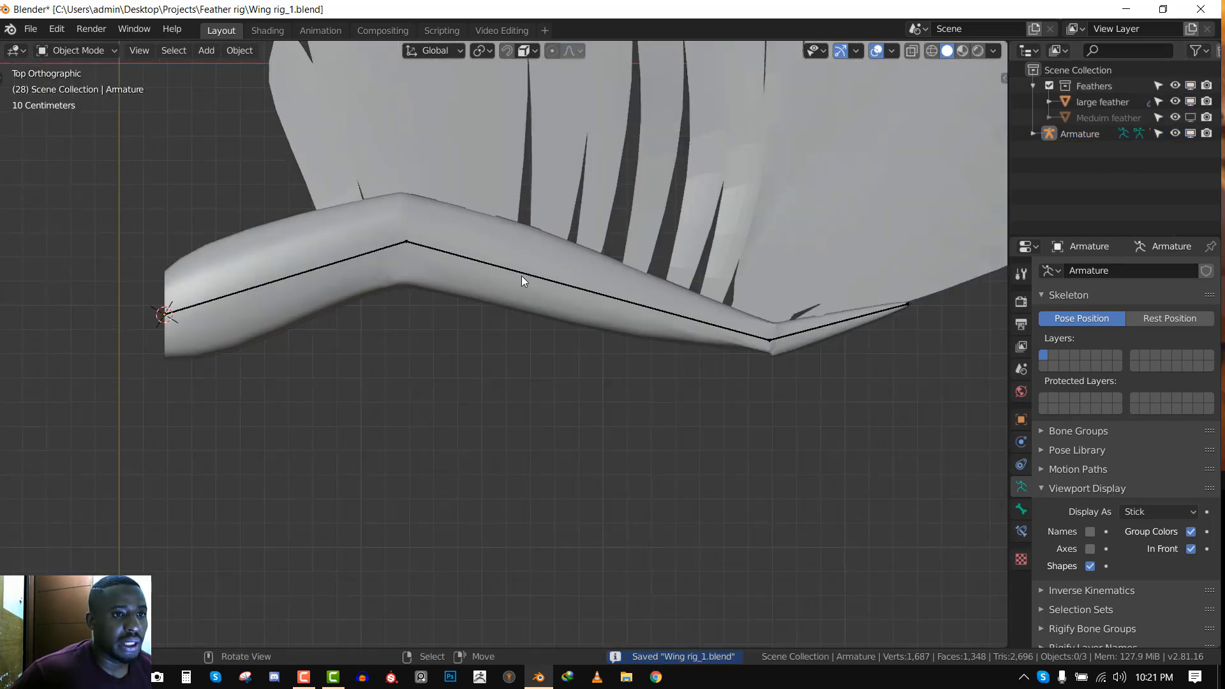
scroll(504, 347, down, 2)
Select the large feather object and set the solid viewport shading color to Texture
click(566, 320)
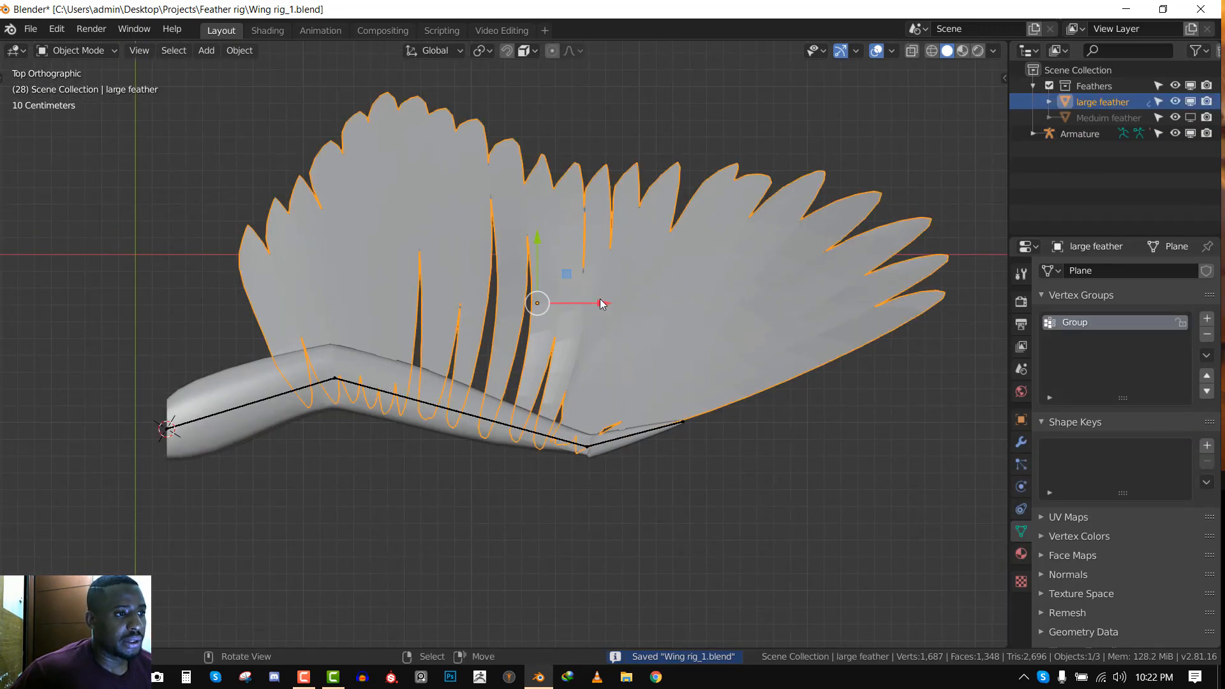
scroll(636, 254, down, 1)
click(995, 51)
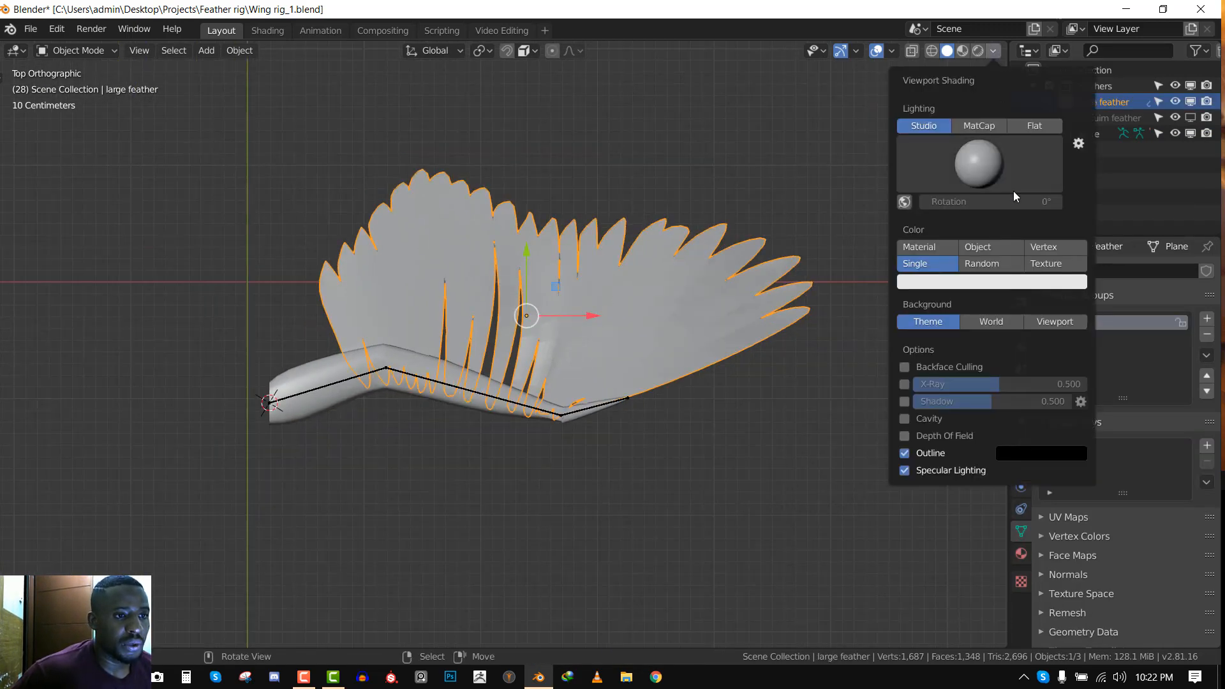
click(1055, 258)
key(q)
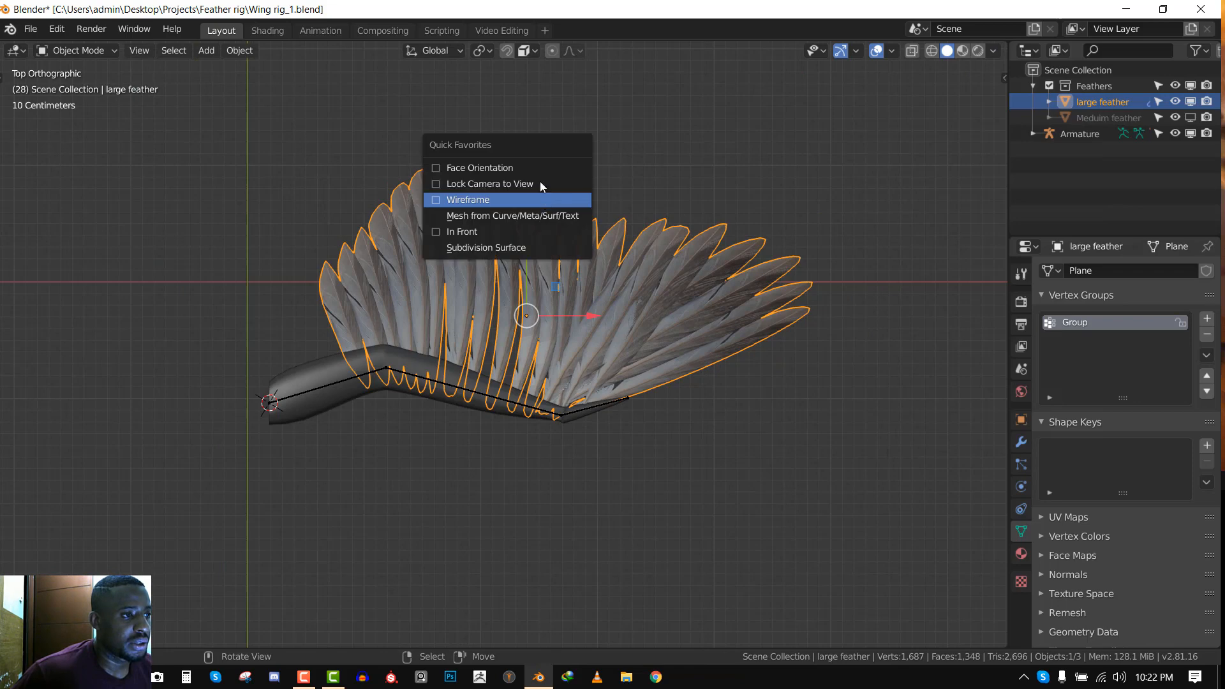
key(Escape)
right_click(629, 144)
click(609, 106)
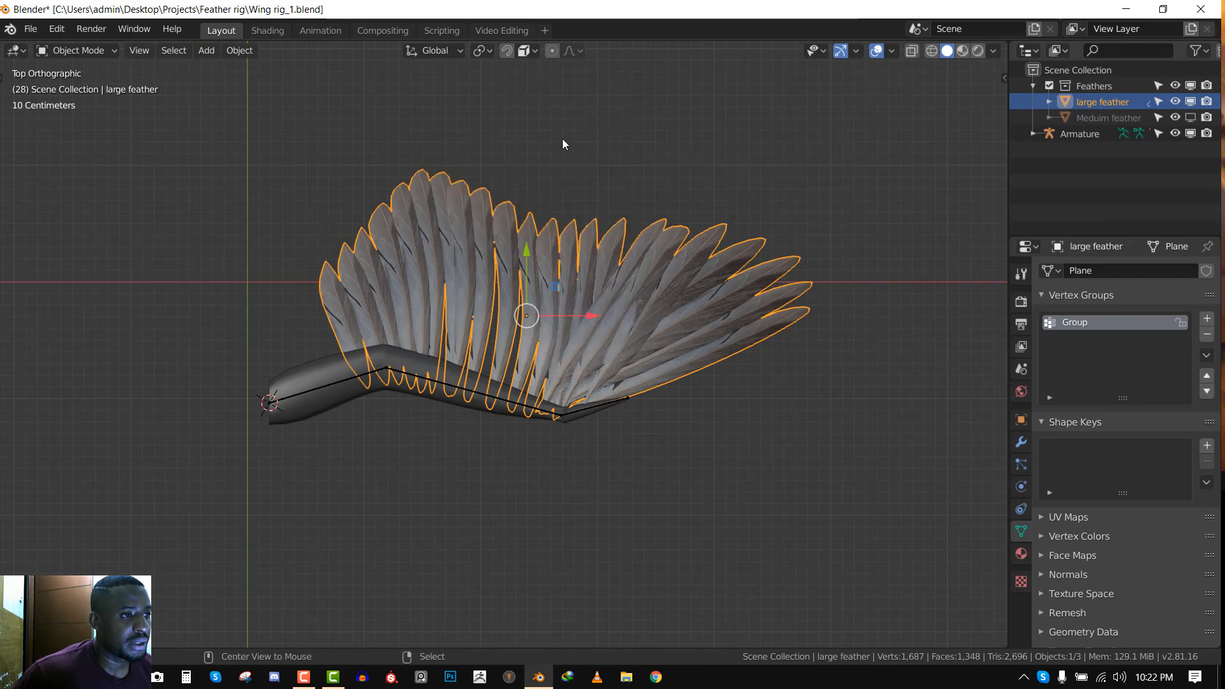
Deselect the large feathers, save the file and look over the textured feathers along the wing
key(alt+a)
scroll(564, 297, up, 2)
key(ctrl+s)
scroll(513, 217, up, 3)
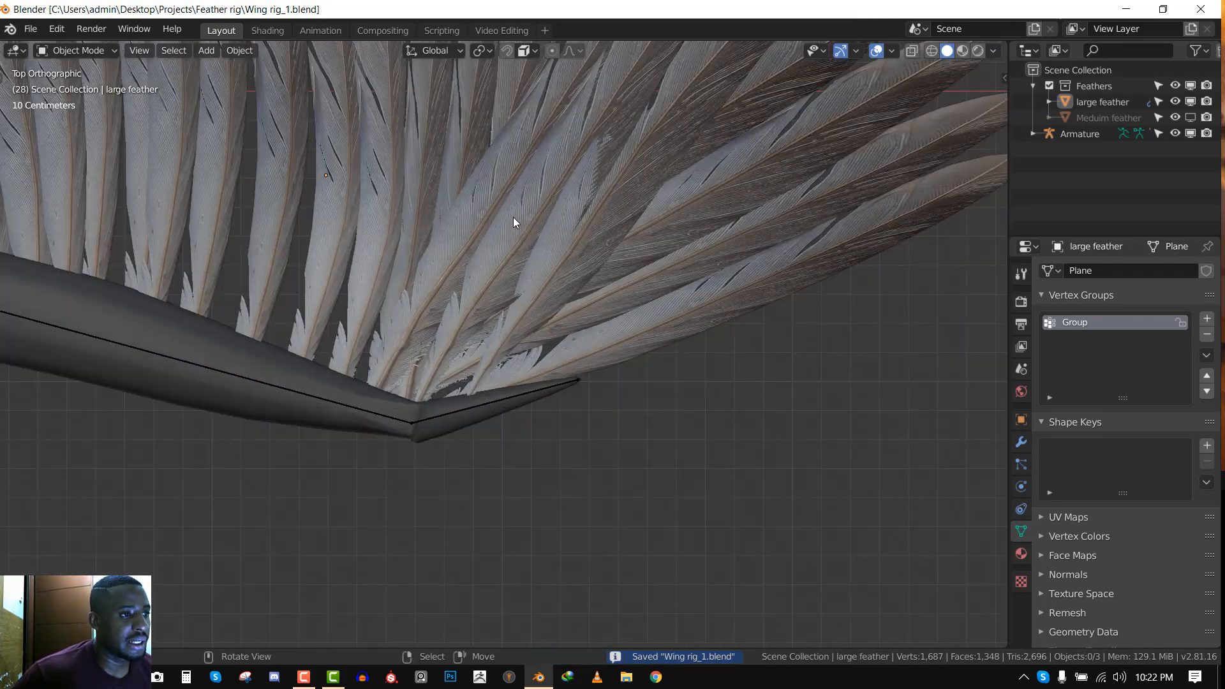
scroll(510, 220, down, 5)
scroll(294, 296, down, 1)
shift+middle_drag(350, 271, 407, 273)
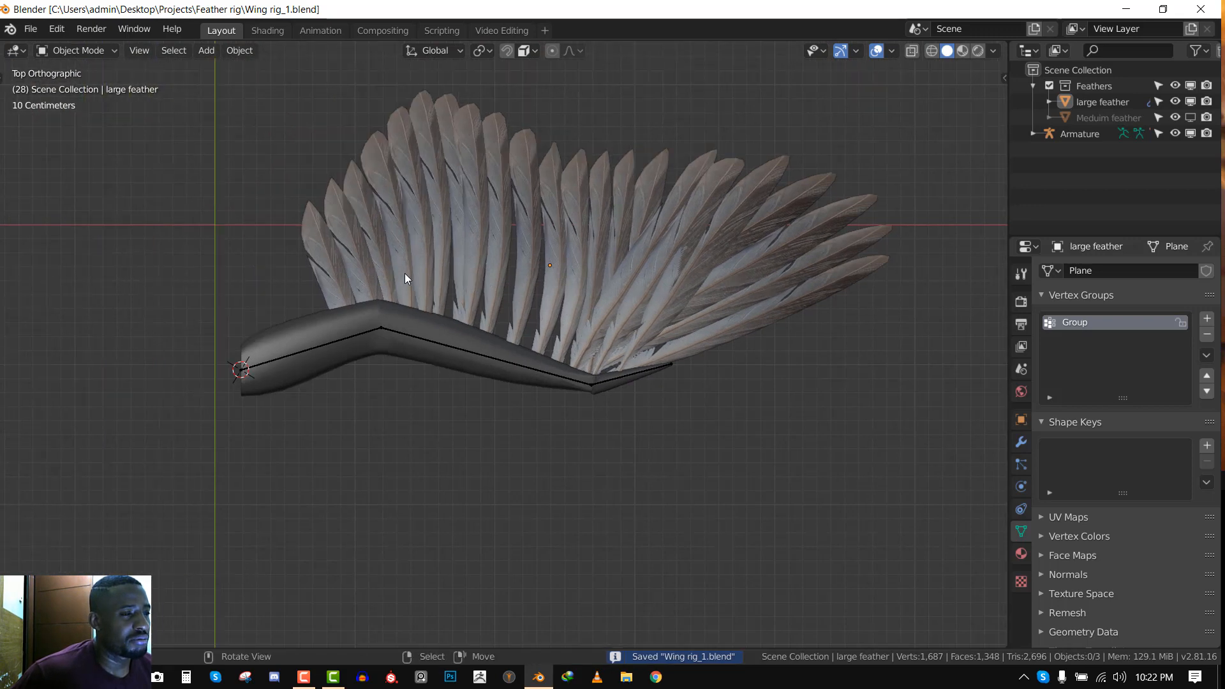
Select the armature and turn on snapping with Volume as the snap target
click(395, 336)
scroll(430, 302, up, 3)
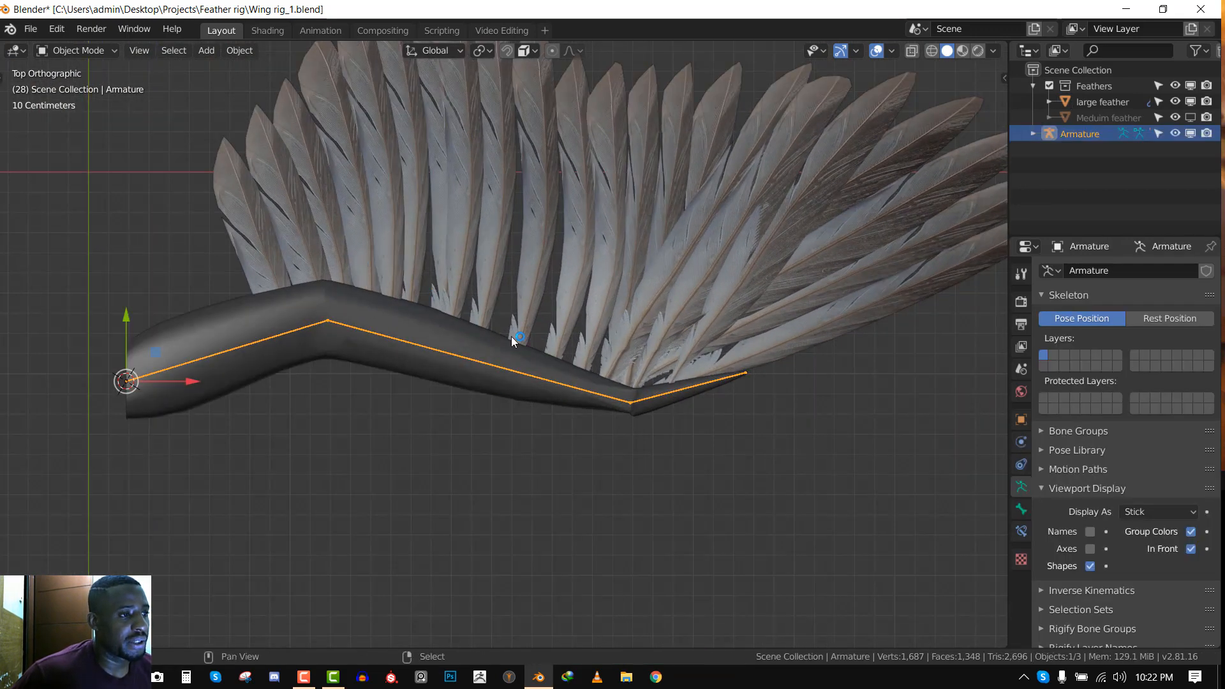
shift+middle_drag(333, 266, 493, 322)
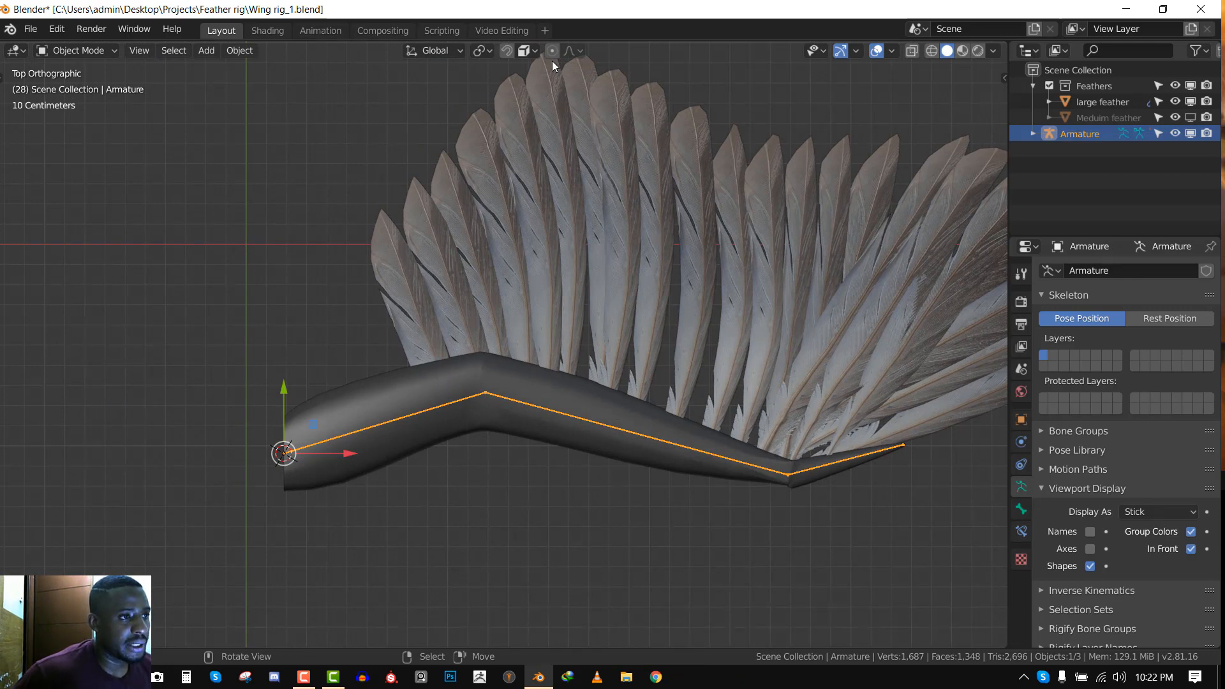
click(521, 56)
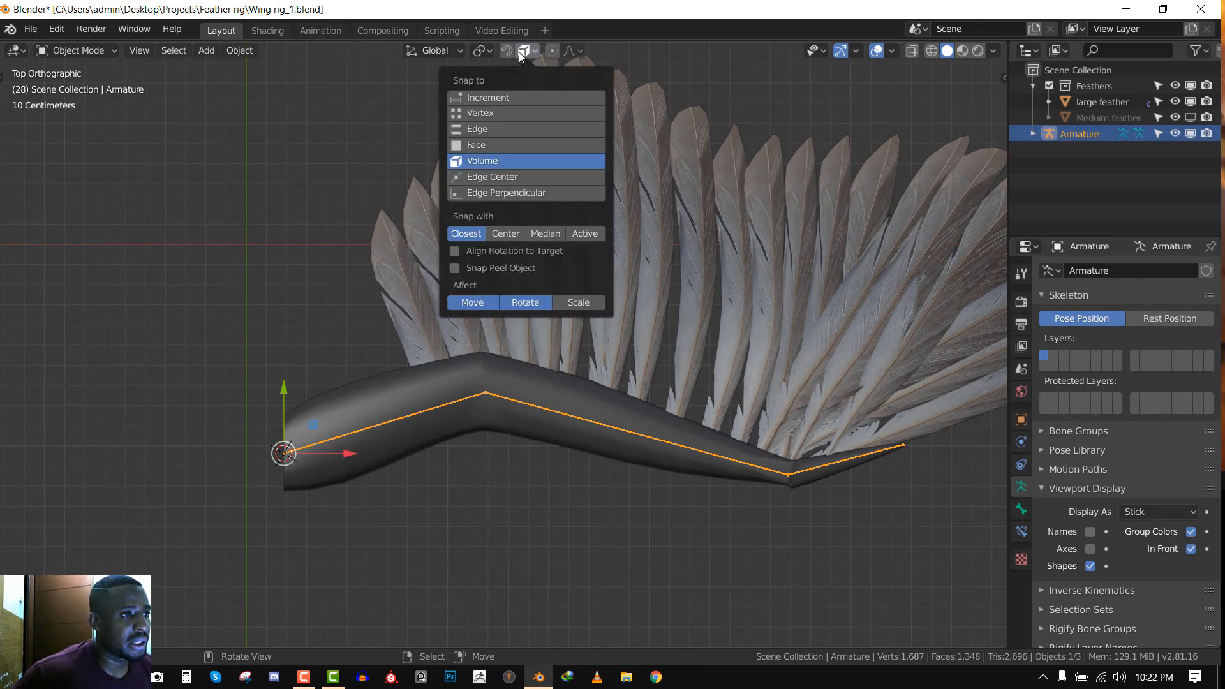
click(506, 53)
Enter edit mode on the armature, add a bone at the 3D cursor and snap its tip to the first large feather's tip
key(Tab)
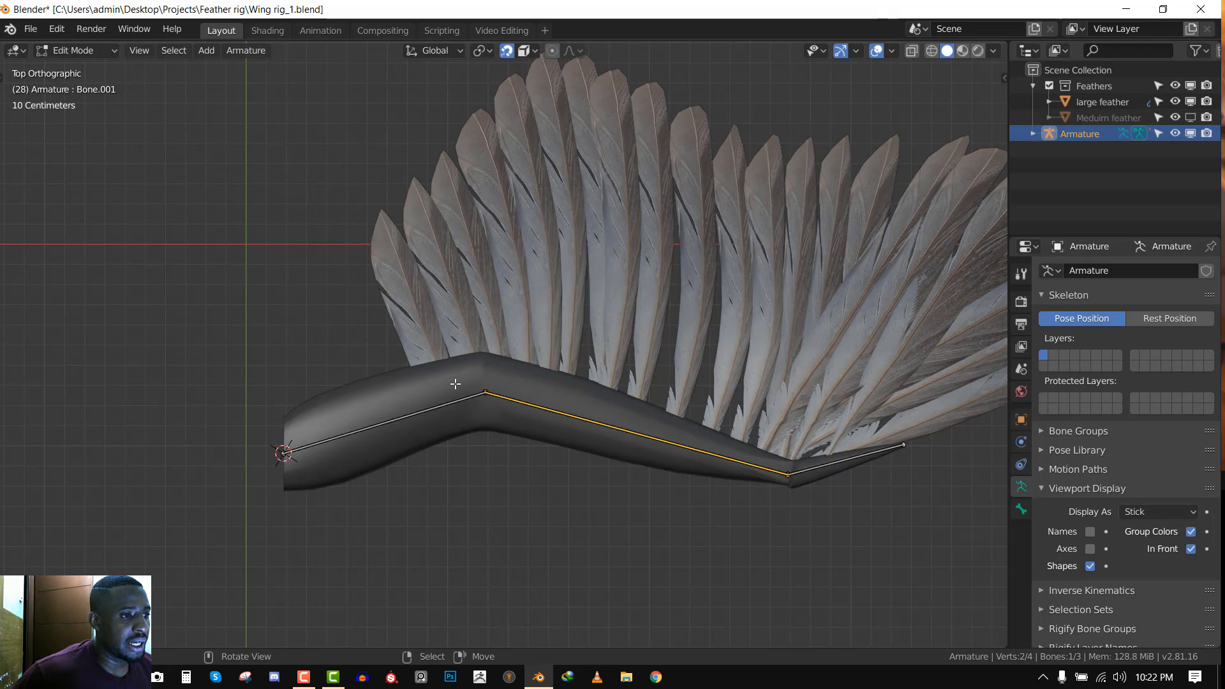
middle_drag(461, 387, 584, 248)
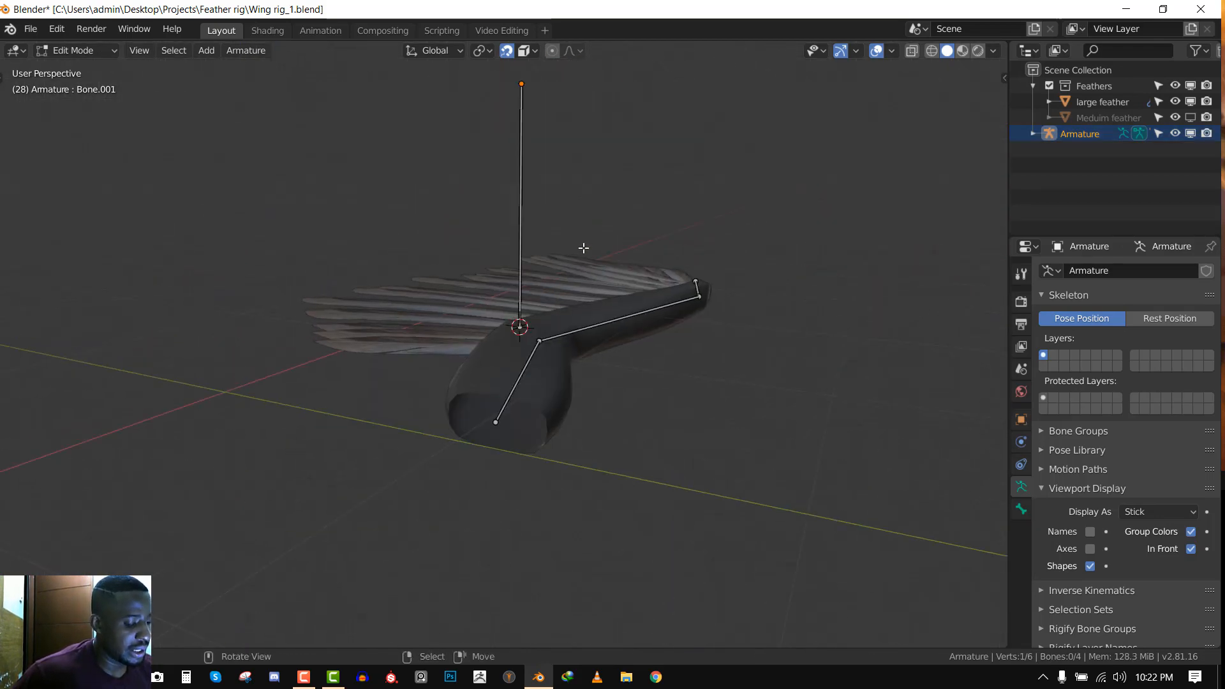
key(KP_7)
middle_drag(442, 365, 438, 382)
key(KP_7)
key(e)
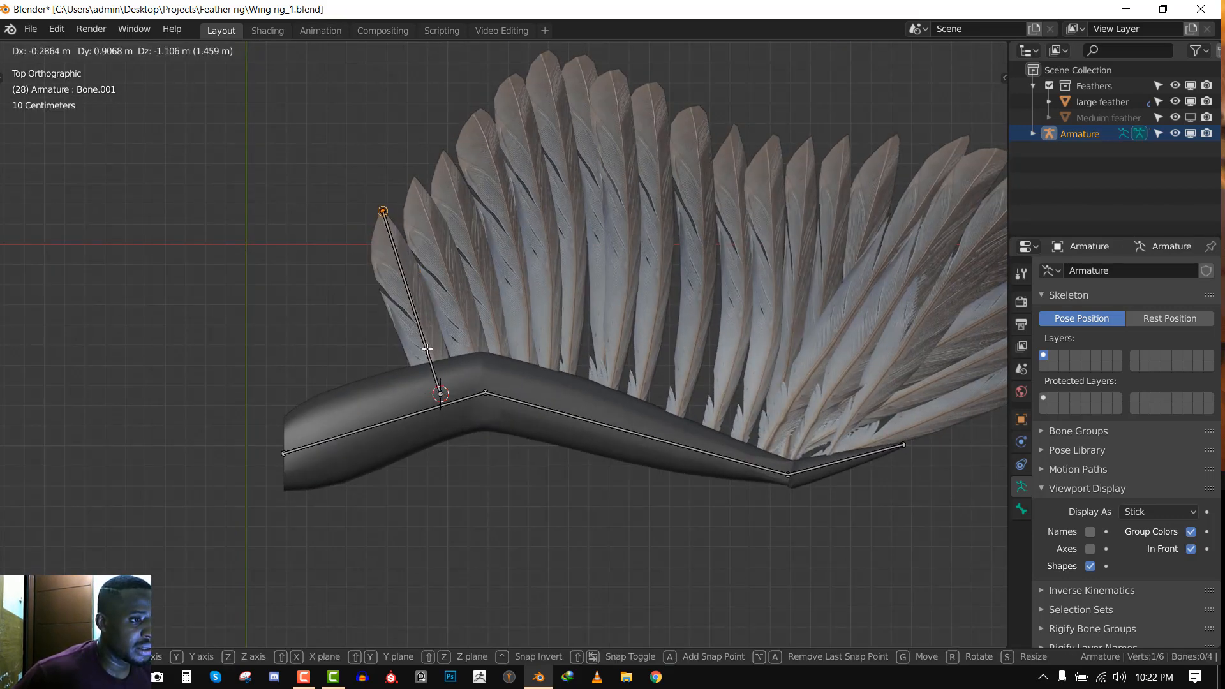
click(427, 348)
Snap the base end of the first feather bone into the upper arm, just before the elbow, and check it in 3D
key(e)
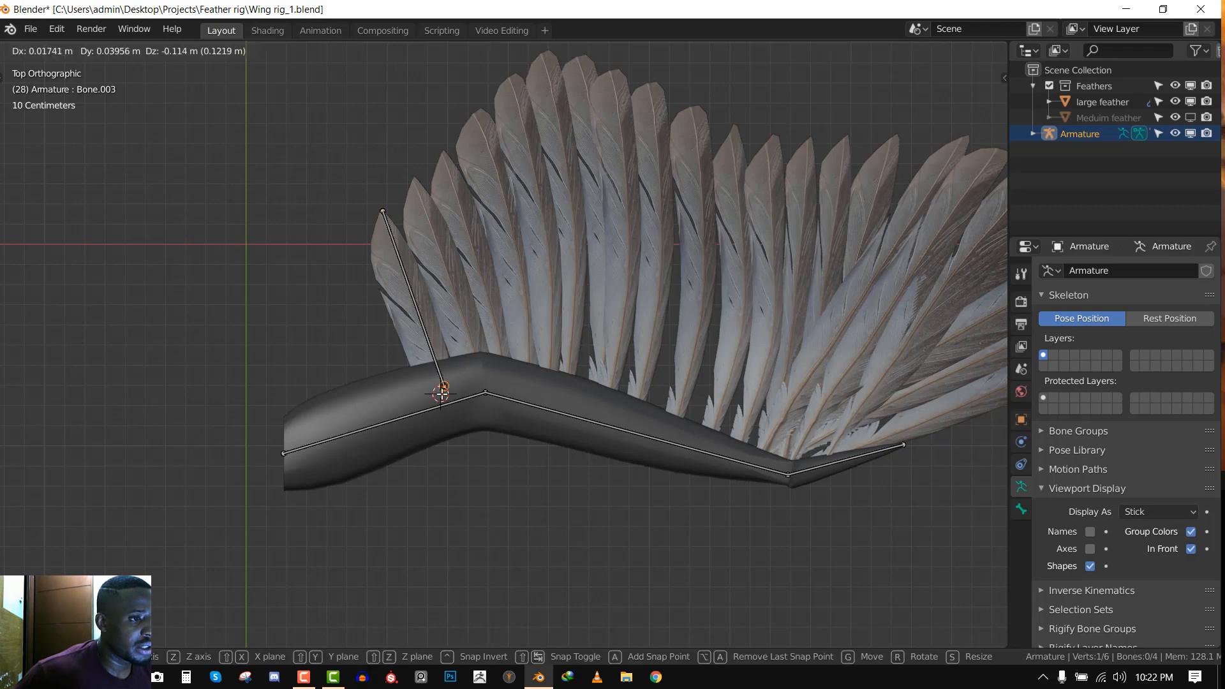
click(441, 394)
middle_drag(441, 393, 708, 297)
key(KP_7)
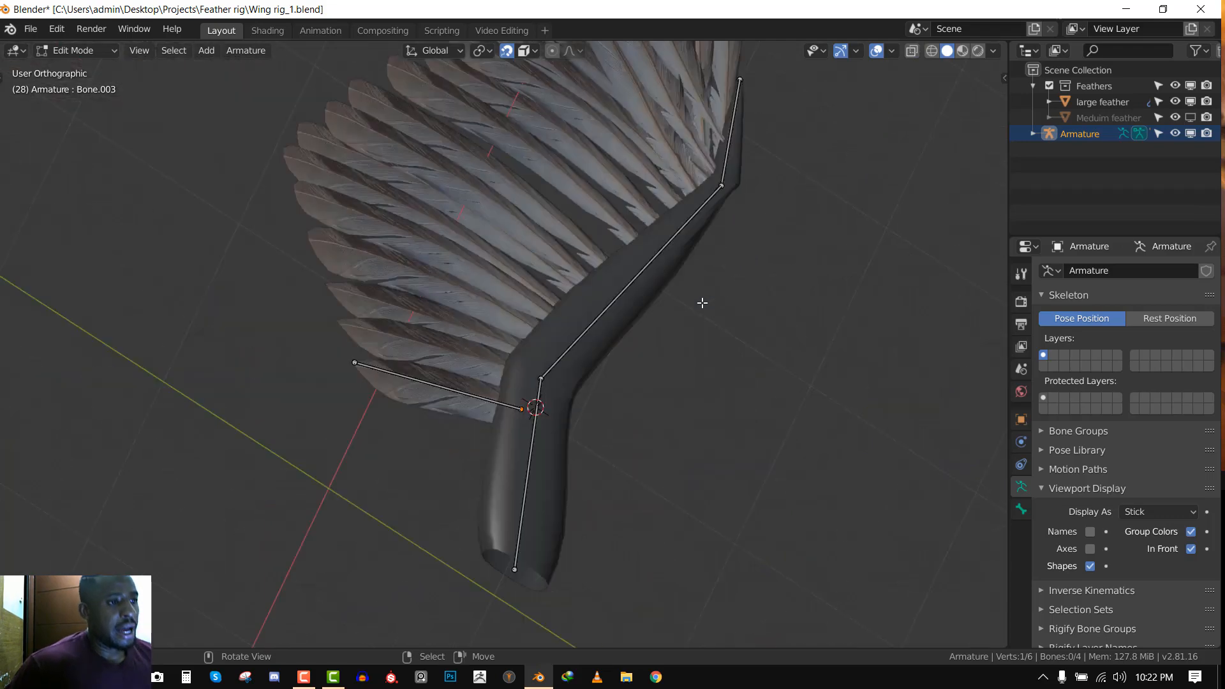
Duplicate the first feather bone onto the second feather with snapping off, and move its tip end to that feather's tip
click(418, 319)
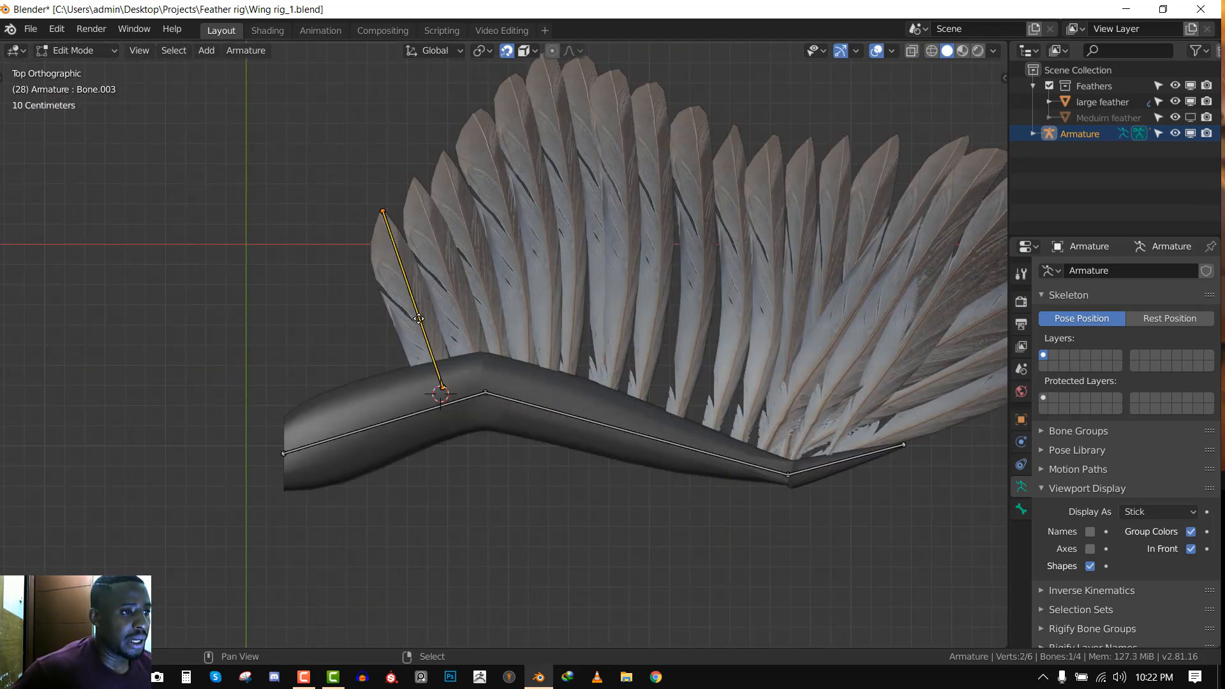
key(shift+d)
right_click(470, 339)
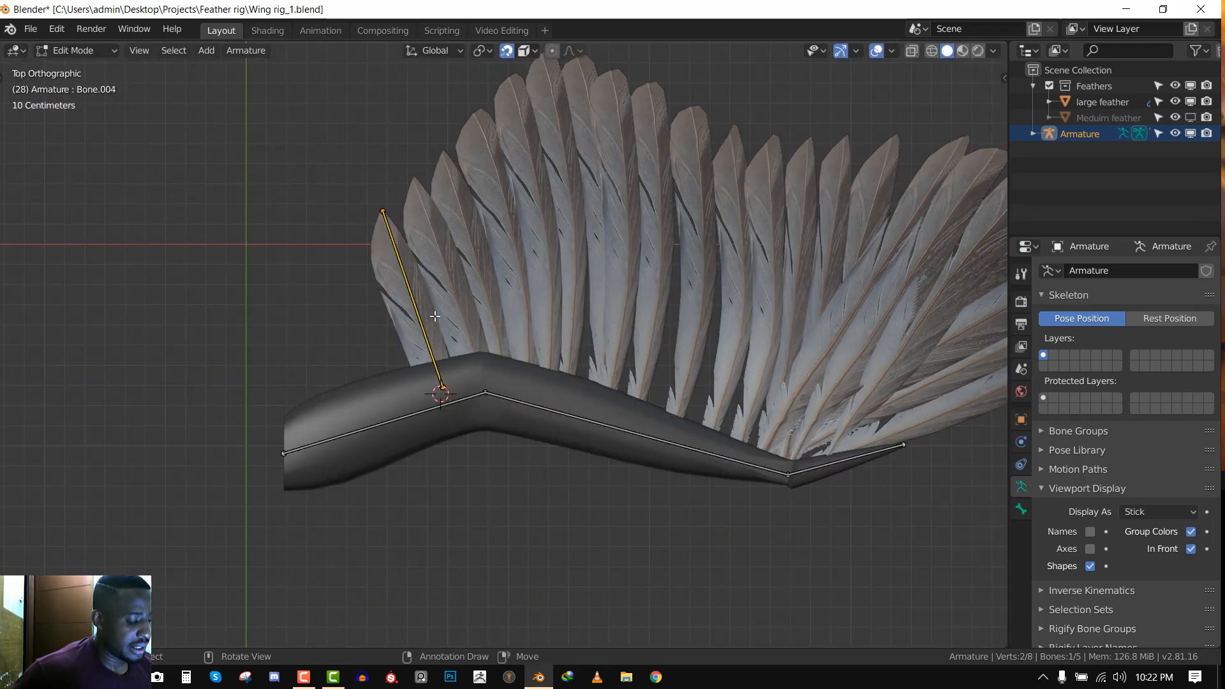
key(g)
click(462, 317)
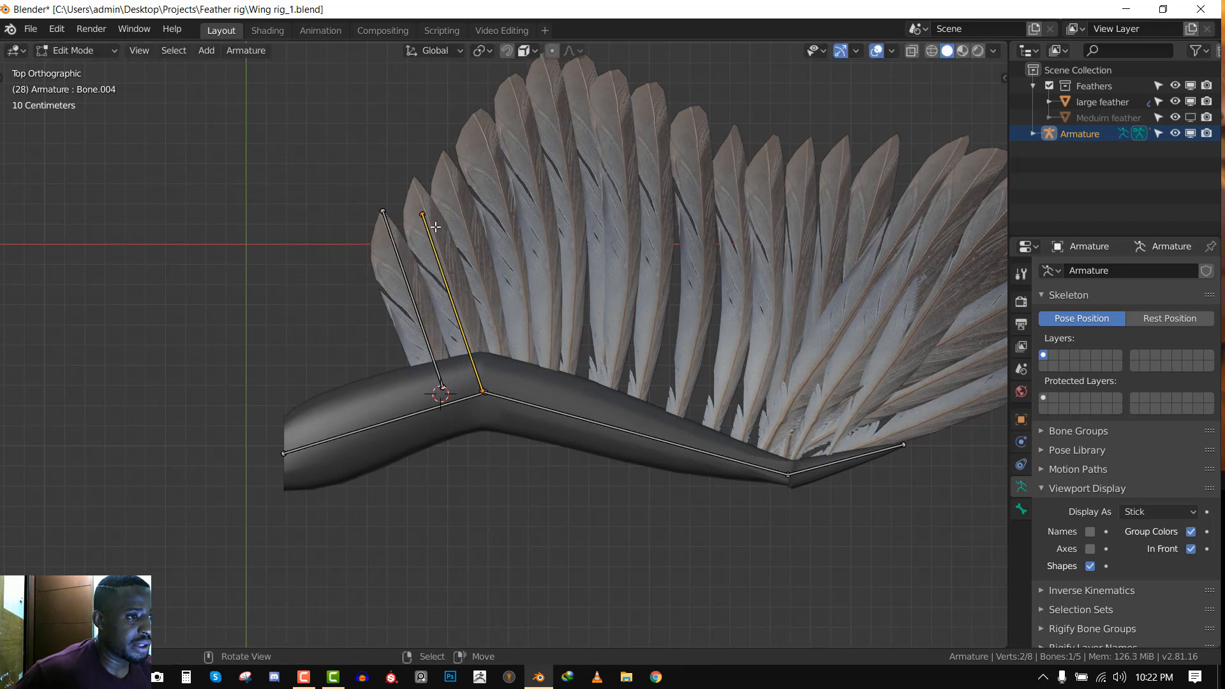
click(419, 213)
key(g)
click(415, 177)
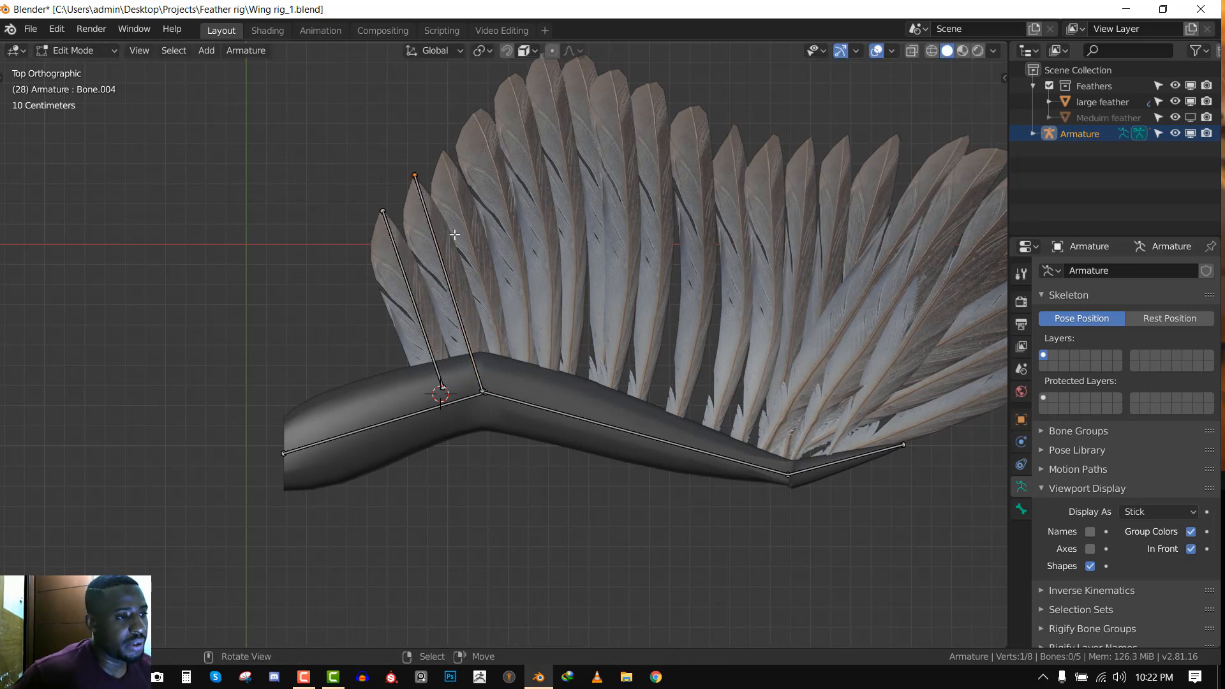
Duplicate the second feather bone onto the third feather and move its tip end to that feather's tip
click(450, 255)
key(shift+d)
click(470, 252)
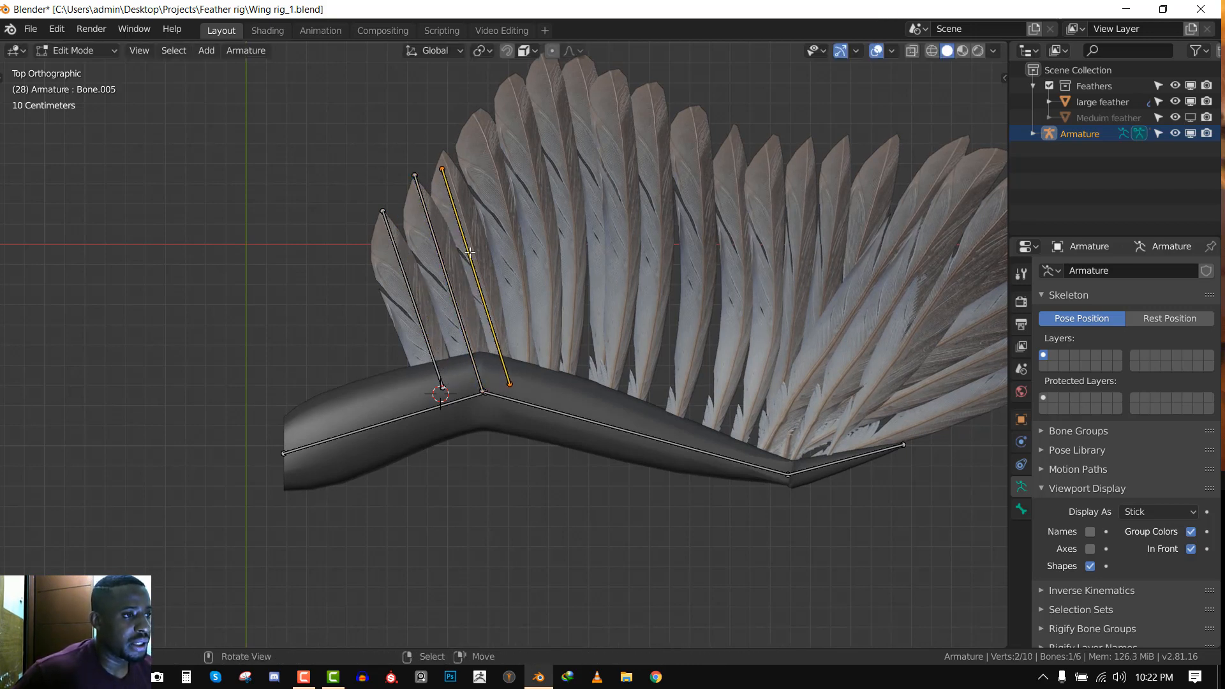
click(442, 164)
key(g)
click(443, 154)
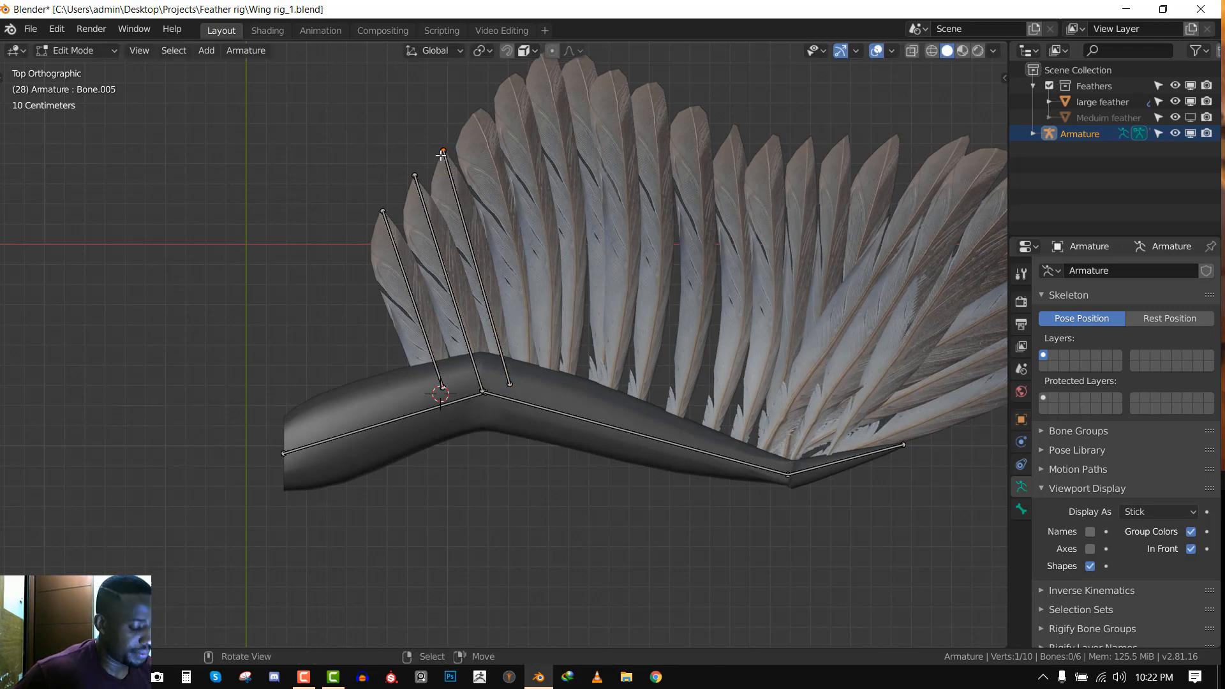
Turn snapping back on, save the file and snap the third feather bone's tip end inside the feather's tip
key(shift+Tab)
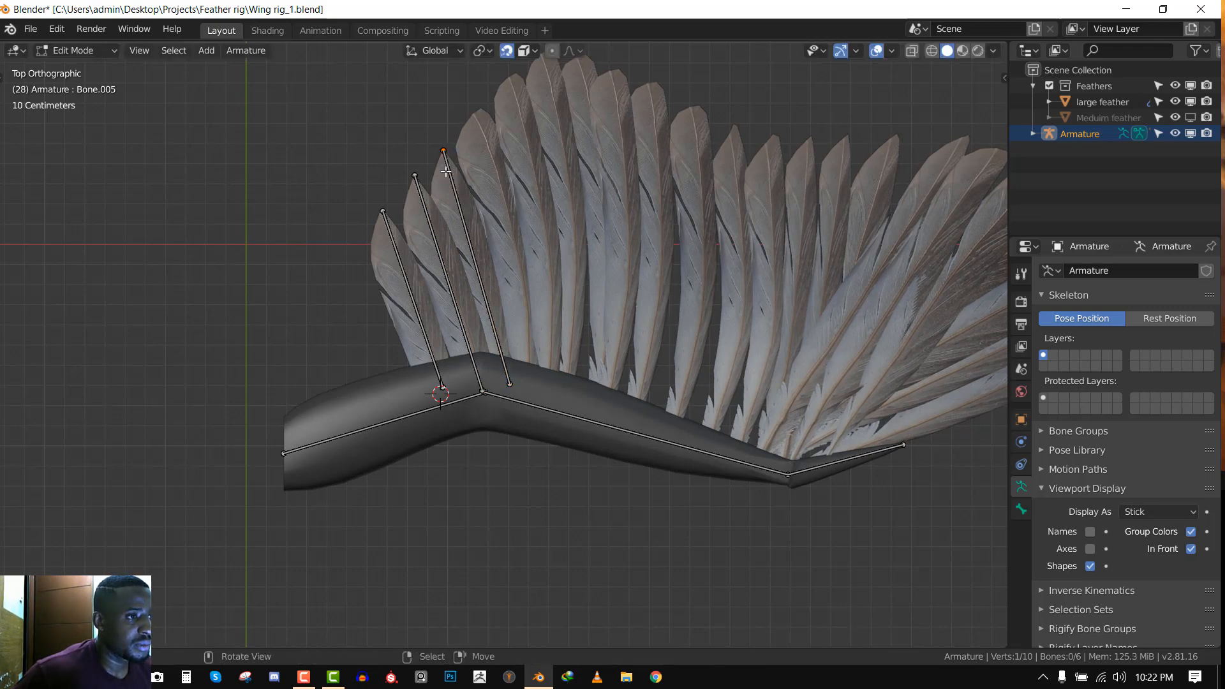
scroll(451, 202, down, 1)
shift+right_click(454, 201)
key(ctrl+s)
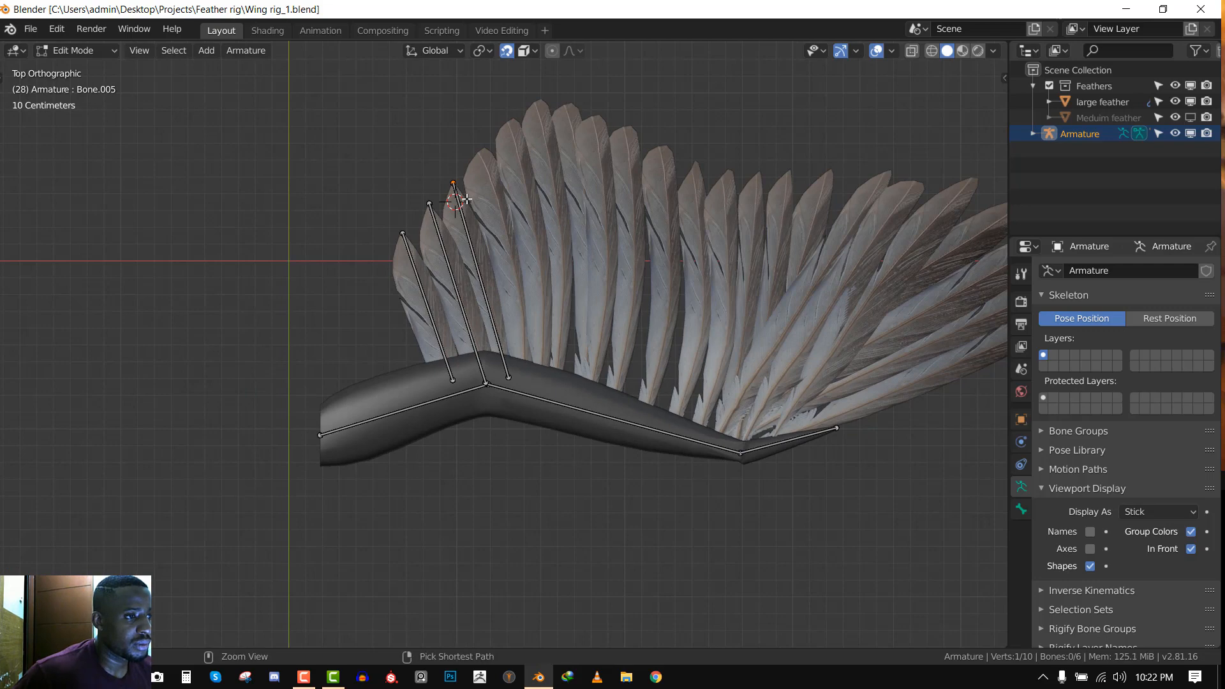
scroll(449, 267, up, 2)
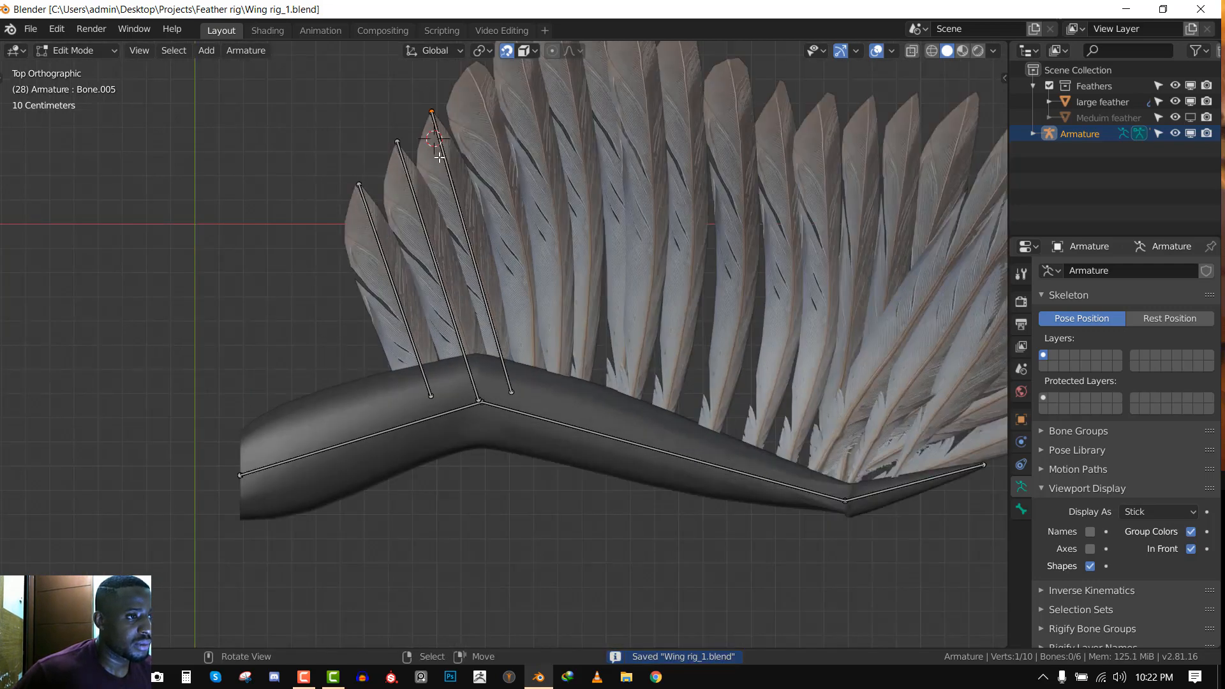
key(g)
click(445, 114)
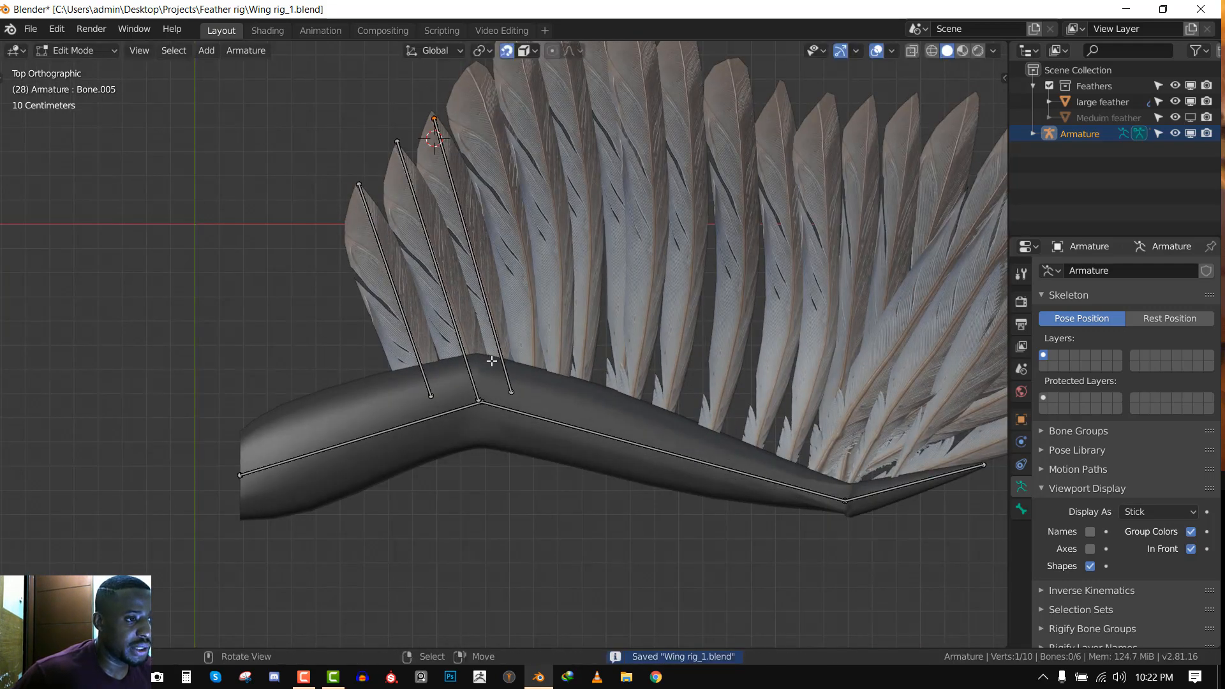
Snap the base end of the third feather bone into the arm mesh, just past the elbow
right_click(509, 387)
key(g)
click(512, 394)
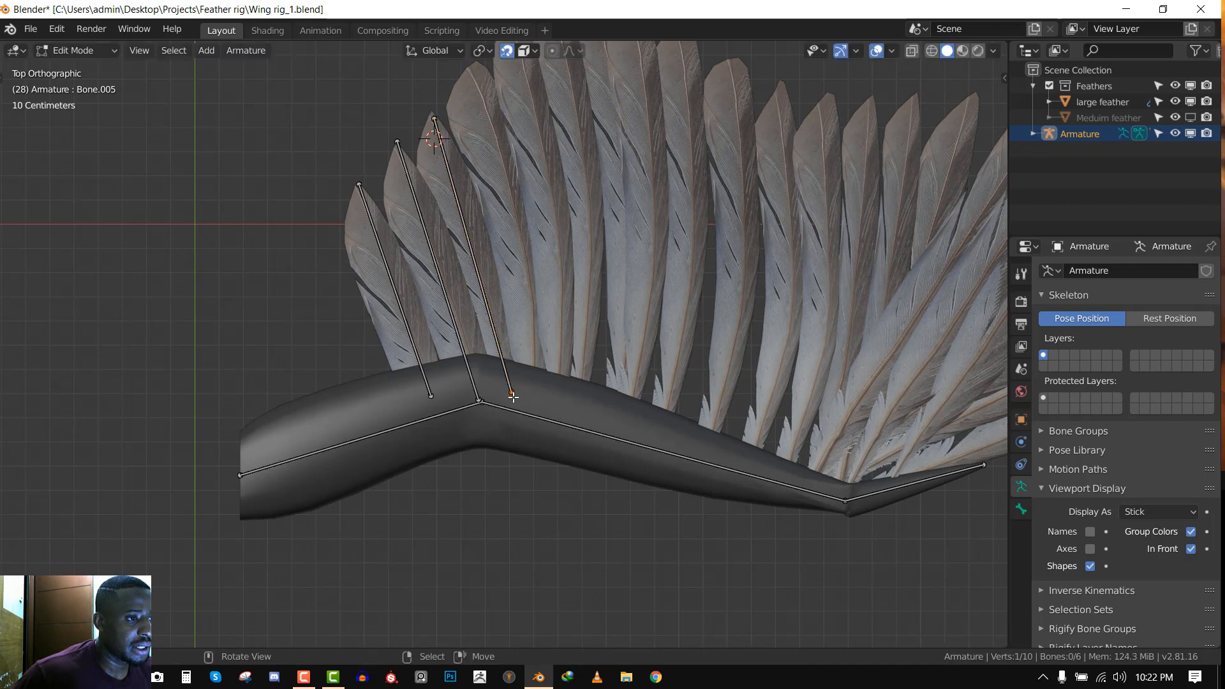
key(g)
click(509, 400)
Duplicate the third feather bone onto the fourth feather and snap its base end into the arm beside the previous bone
right_click(485, 302)
key(shift+d)
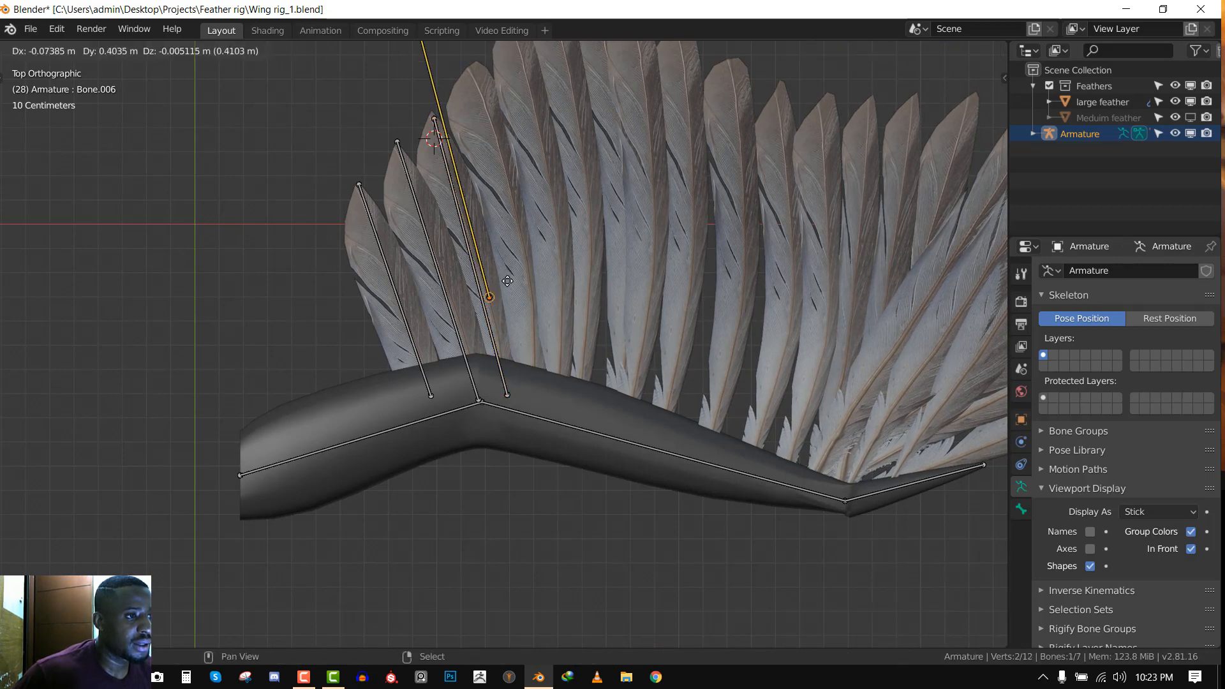
click(550, 370)
right_click(550, 371)
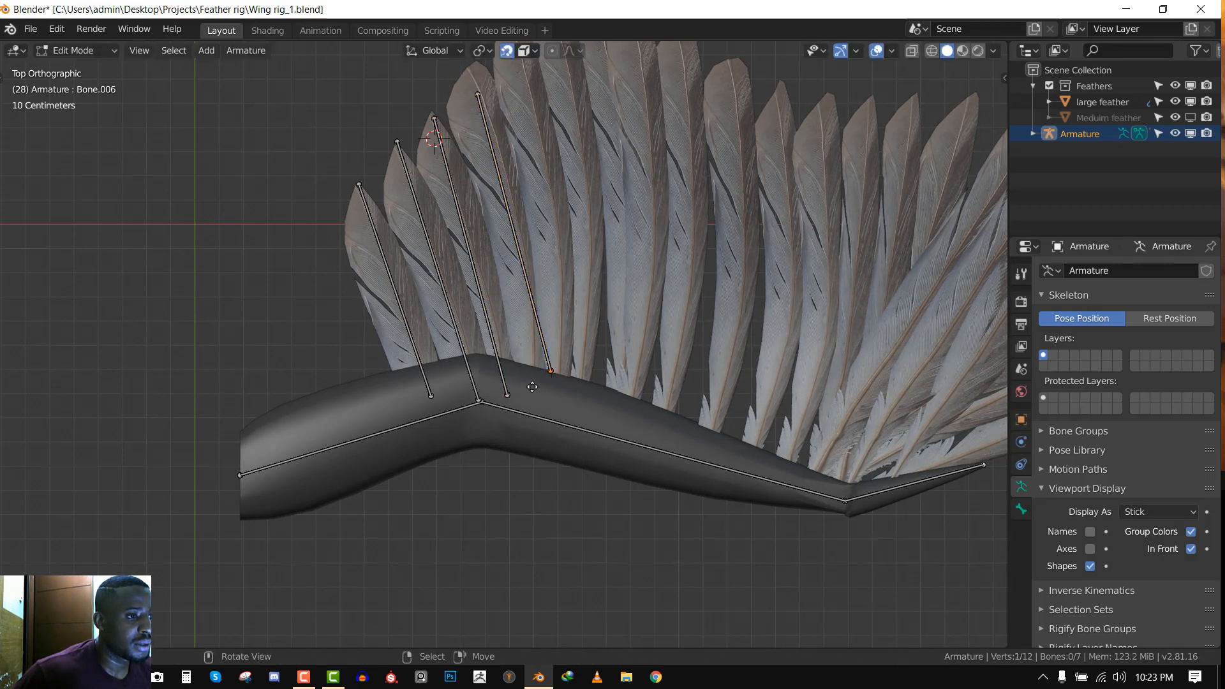
key(g)
click(530, 387)
Snap the fourth feather bone's tip end to that feather's tip and clear the selection
right_click(477, 94)
key(g)
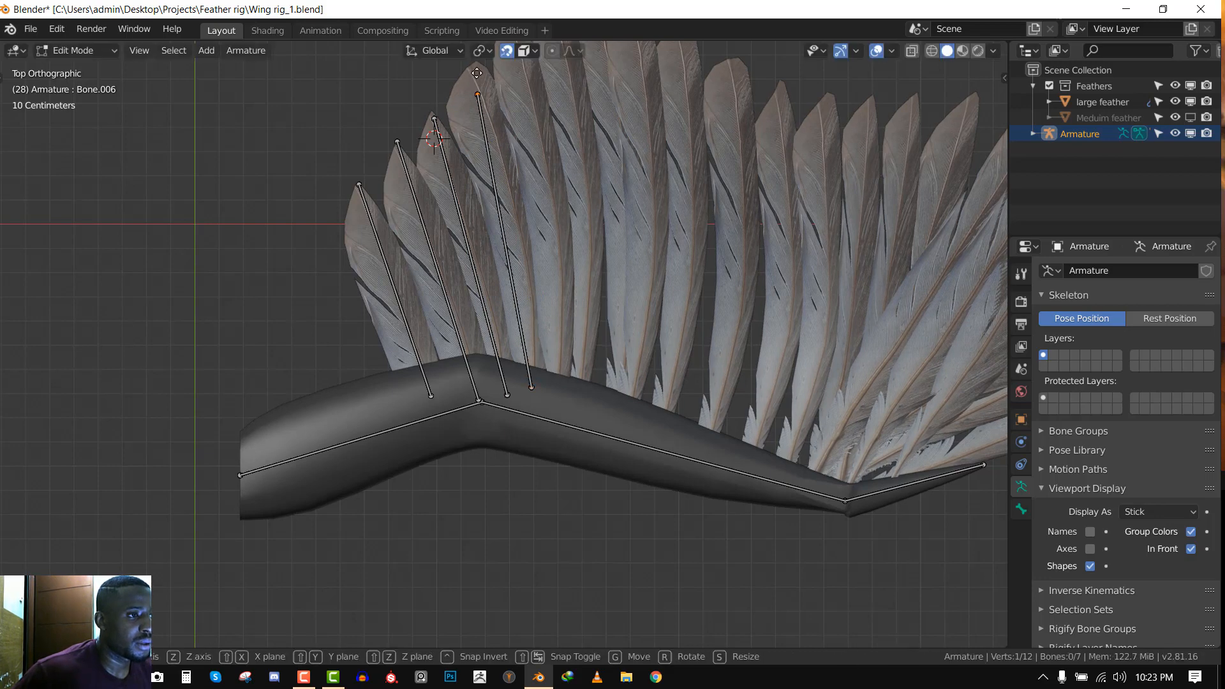
click(476, 67)
key(alt+a)
Duplicate the fourth feather bone onto the fifth feather with snapping off, and move its tip end to that feather's tip
scroll(526, 211, down, 1)
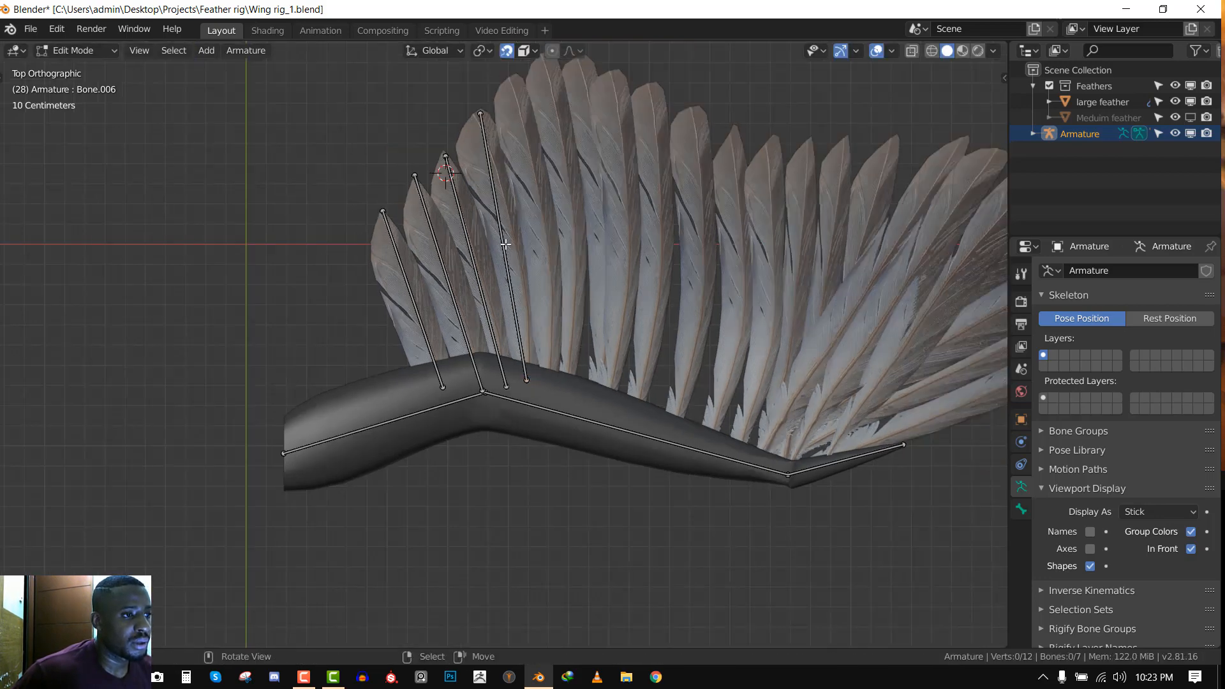
right_click(508, 244)
key(shift+d)
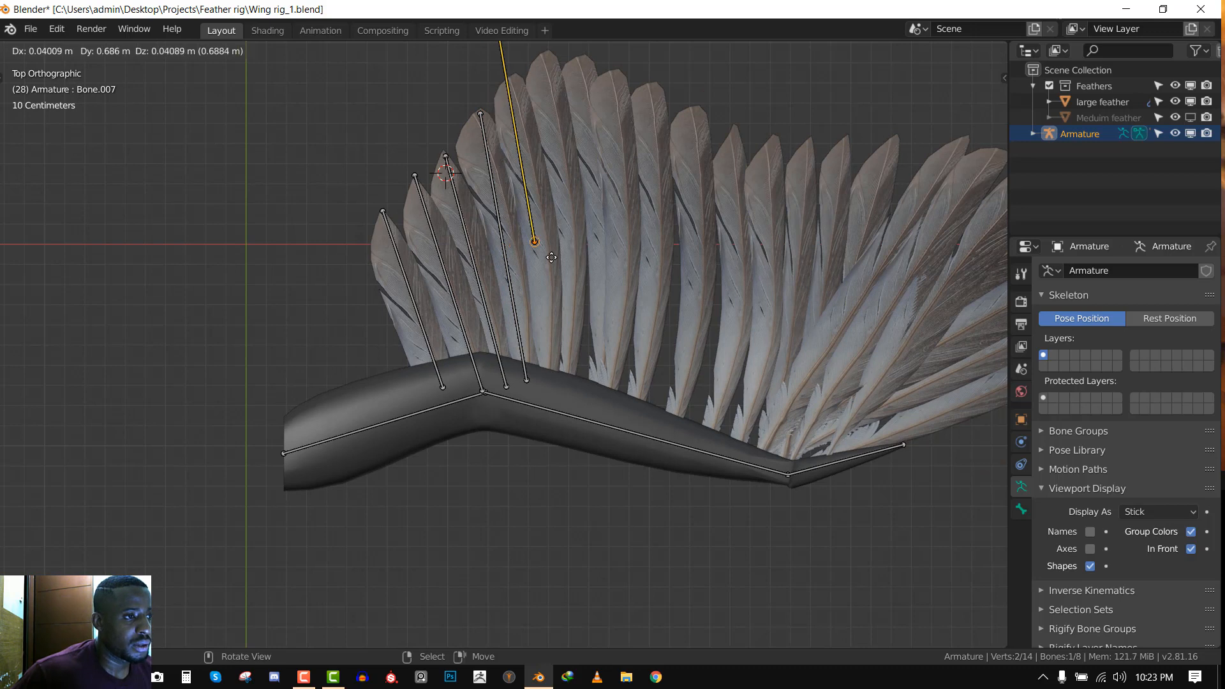
click(535, 161)
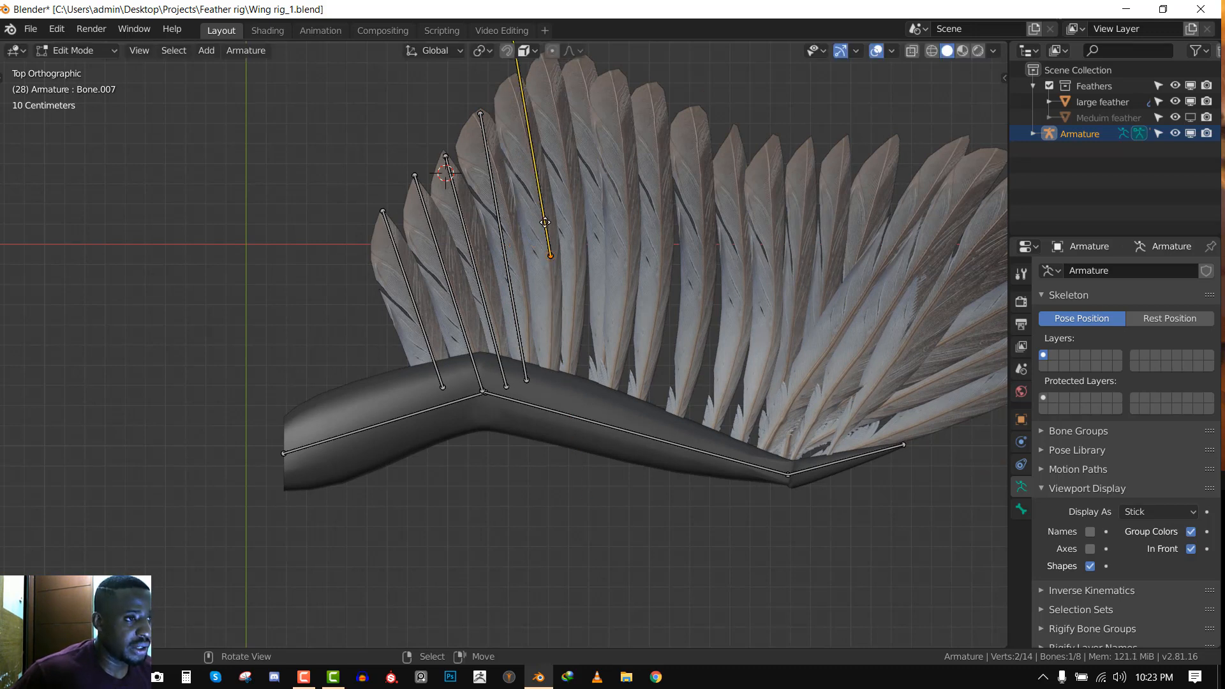
key(g)
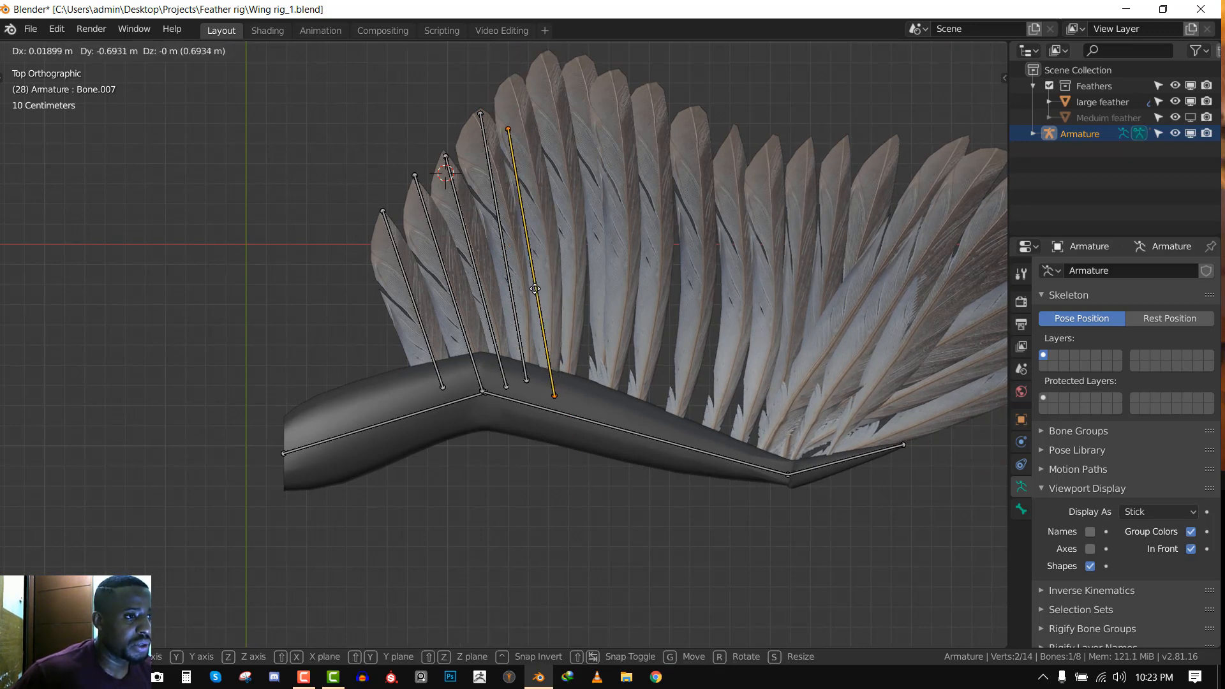
click(529, 285)
right_click(507, 128)
key(g)
click(513, 79)
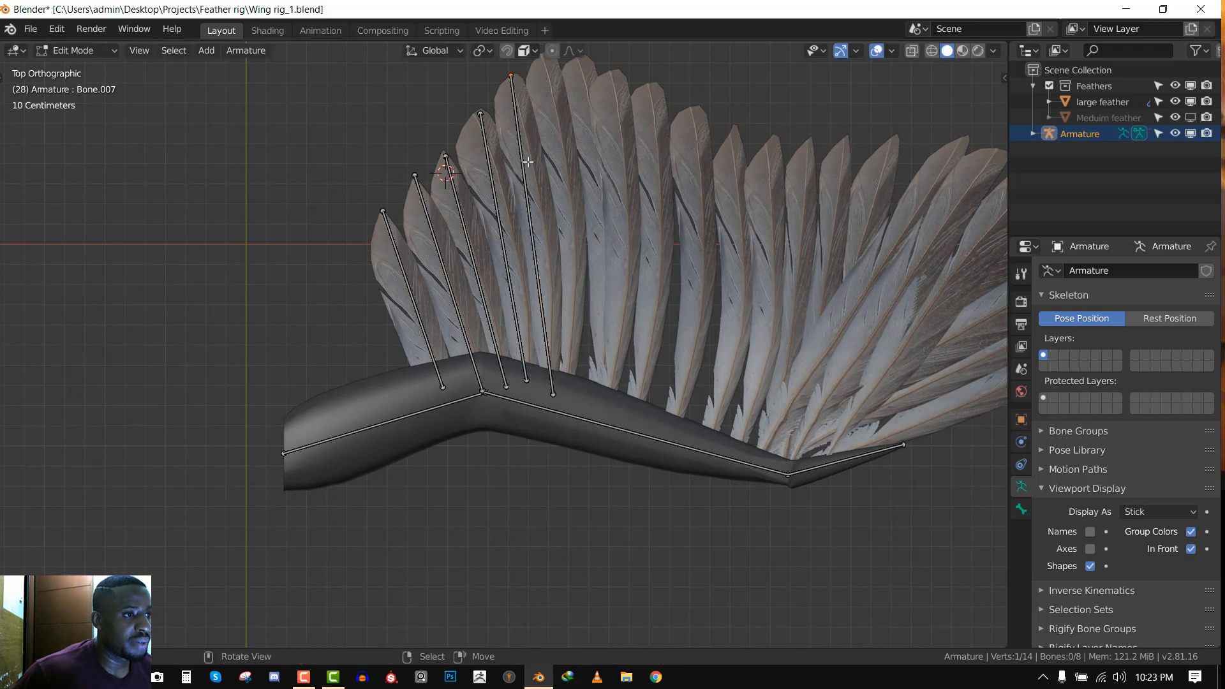
Duplicate the fifth feather bone and place the copy farther along the wing
shift+middle_drag(525, 207, 446, 224)
click(446, 224)
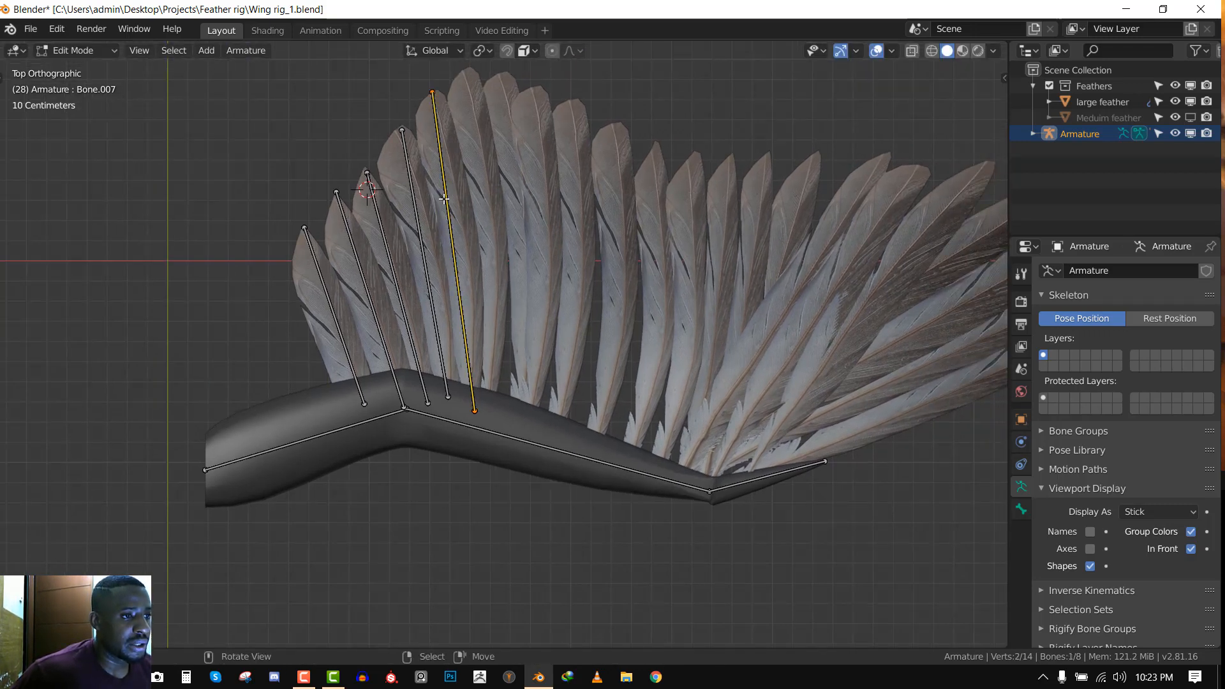
key(shift+d)
click(580, 239)
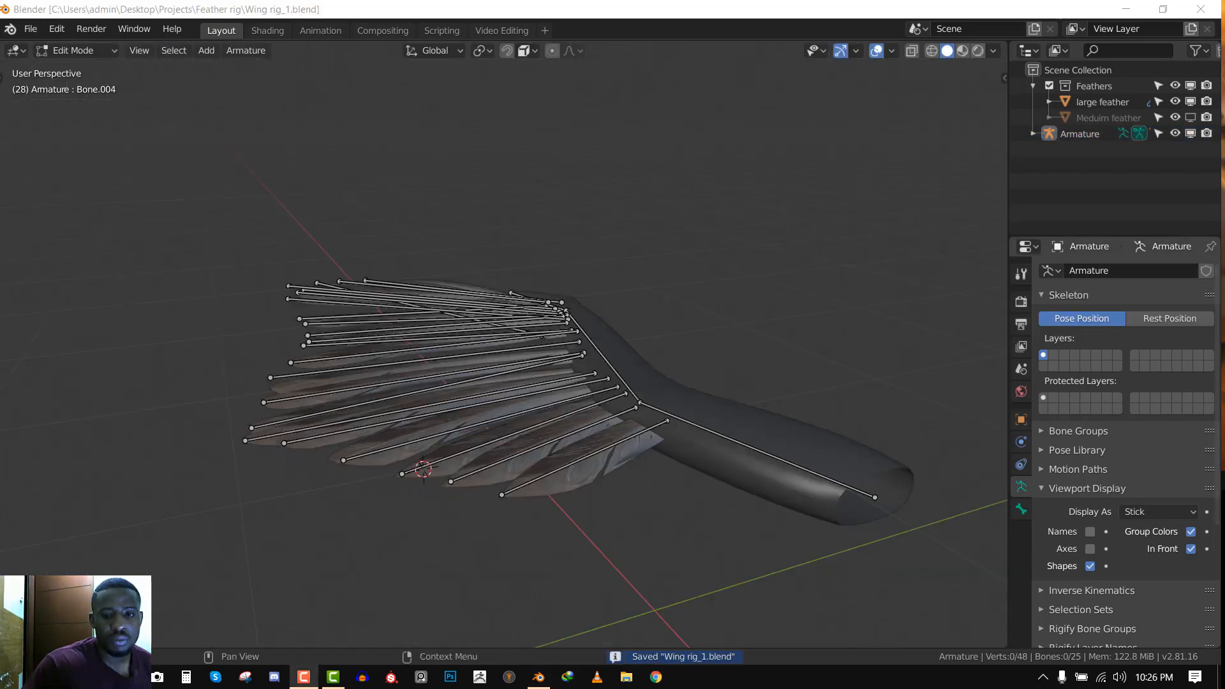
Use snapping to move the low-hanging base joint of the feather bone near the arm's end up to the feather base
middle_drag(419, 393, 646, 406)
click(645, 405)
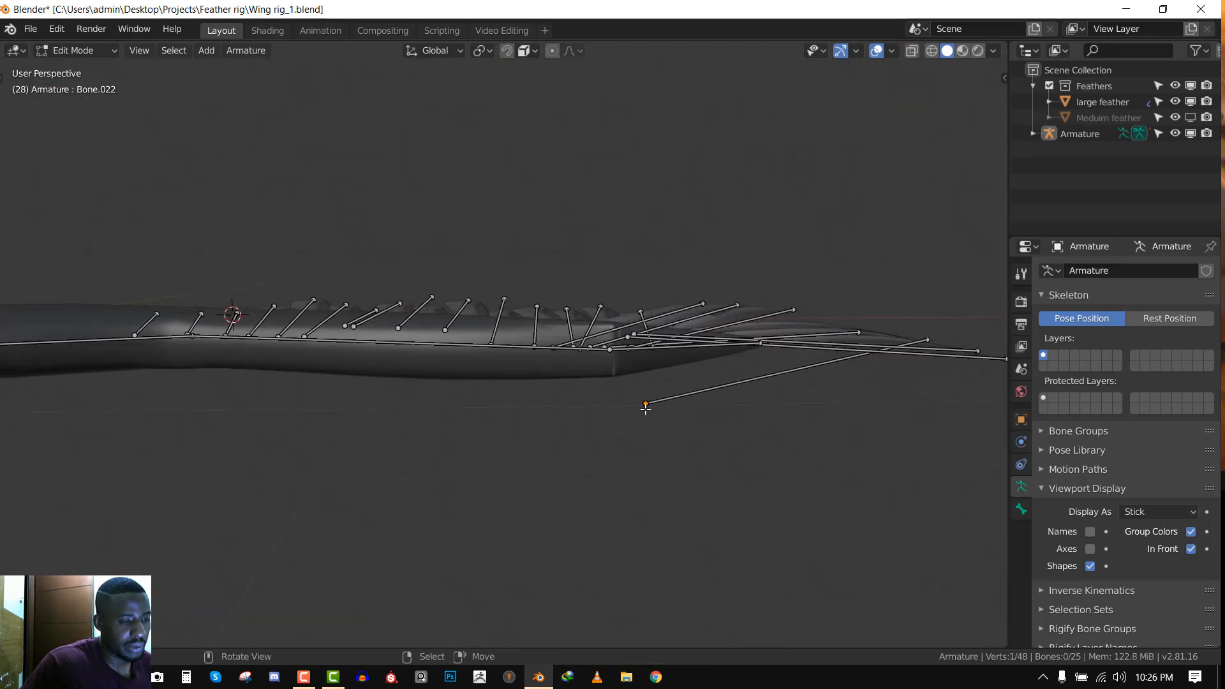
key(KP_7)
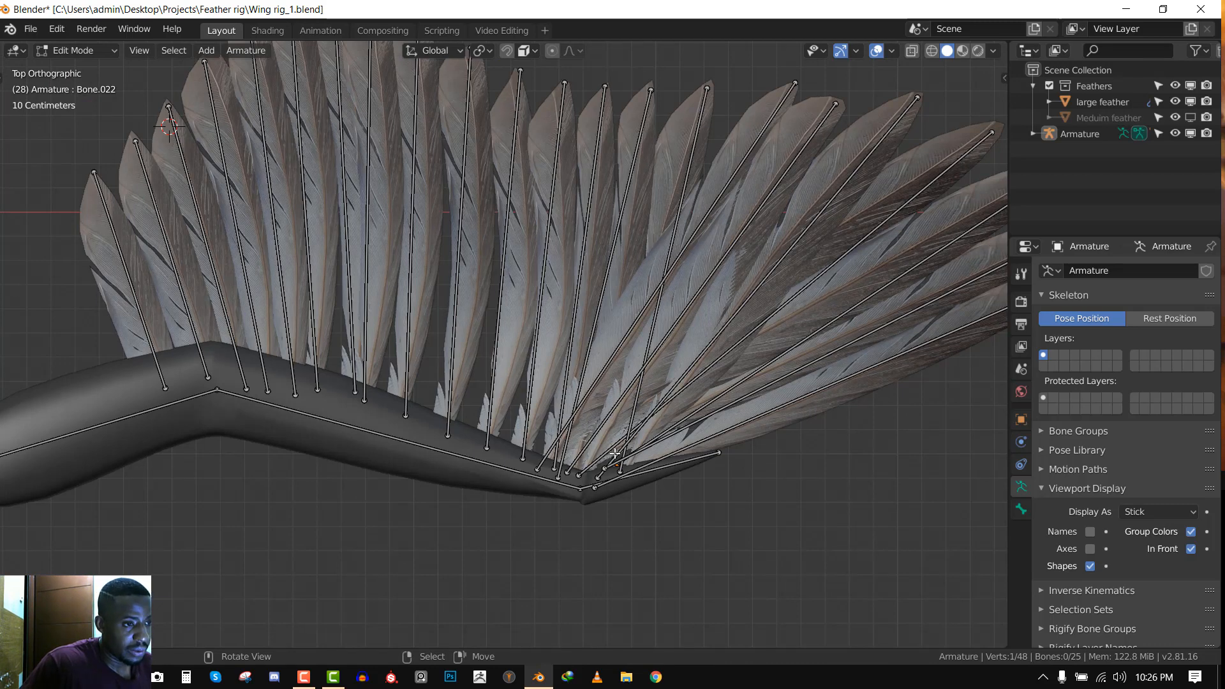
key(g)
click(629, 474)
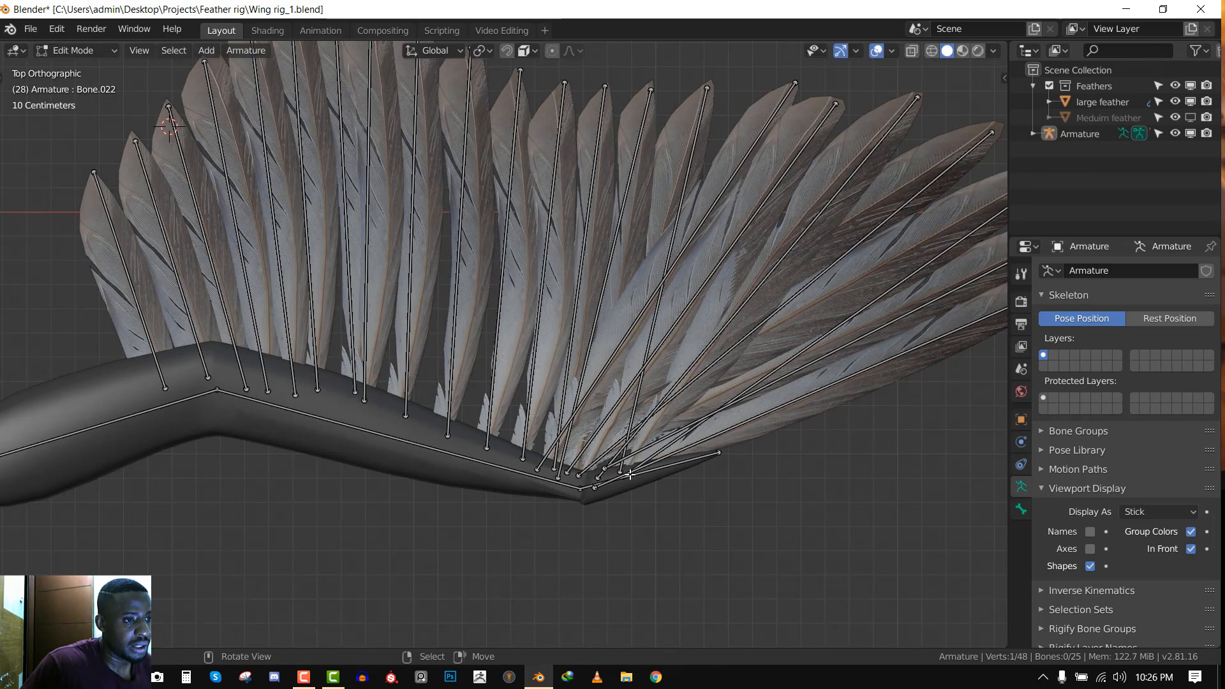
key(shift+Tab)
key(g)
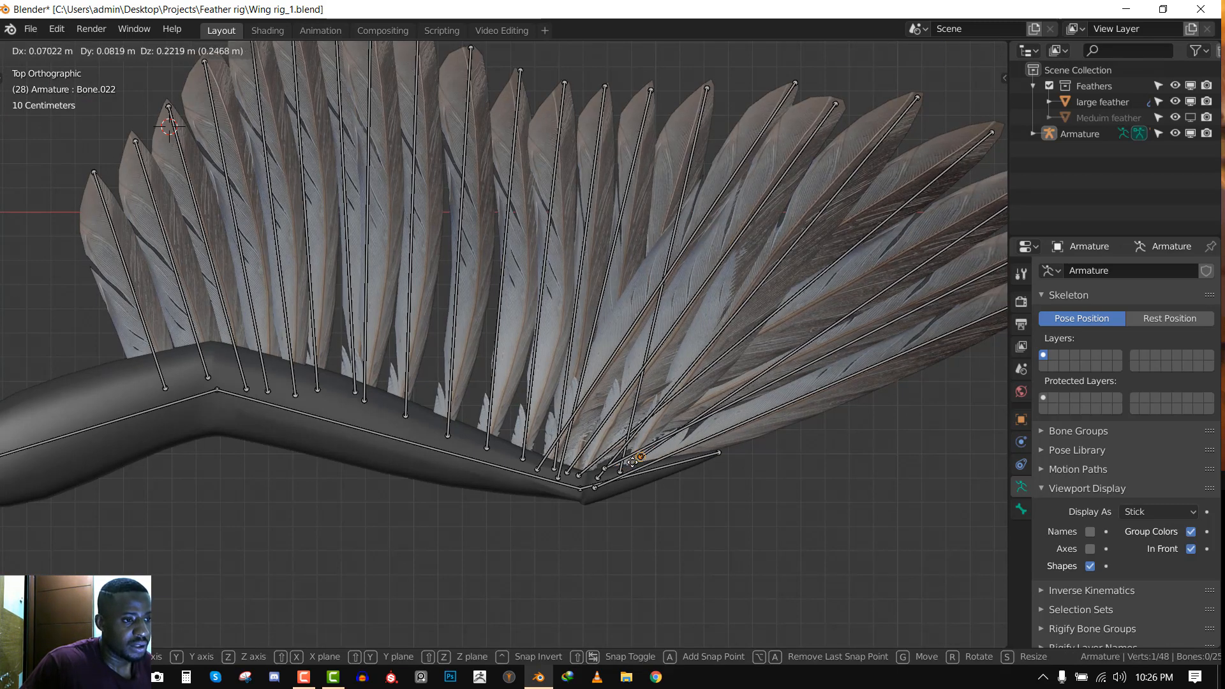
click(639, 470)
middle_drag(641, 472, 540, 363)
key(shift+Tab)
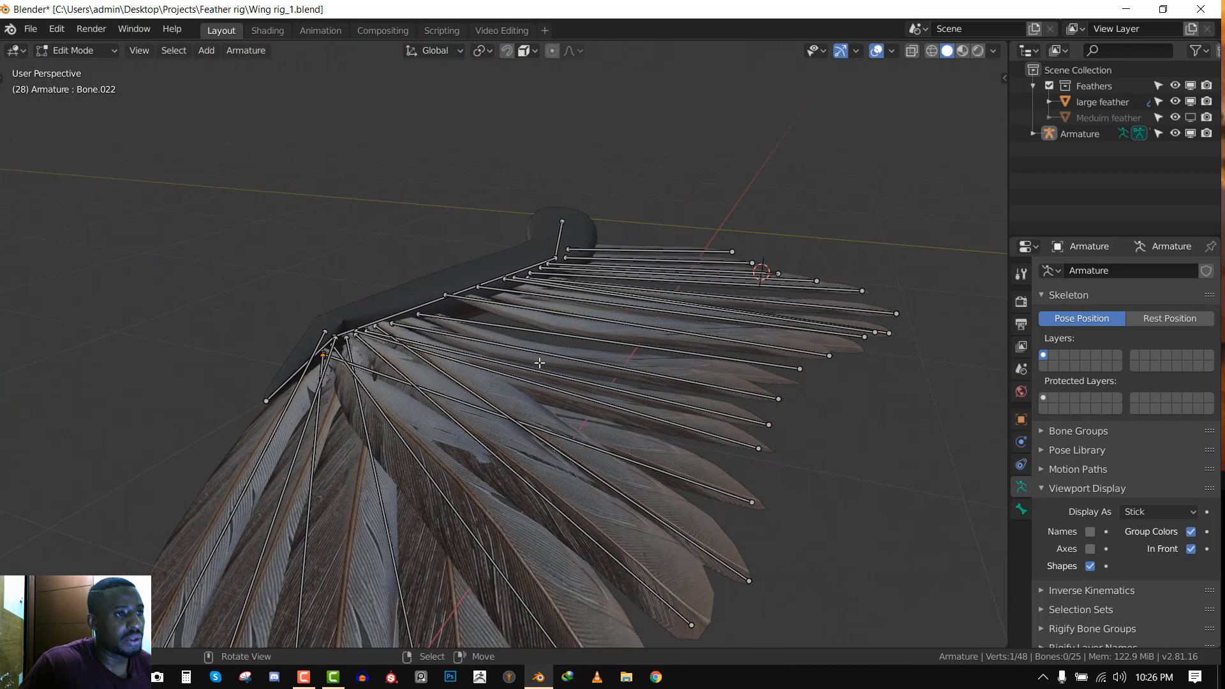
Check the feather bones from several angles and from the top, and set the armature's bone display to Octahedral
middle_drag(609, 242, 728, 277)
key(KP_7)
scroll(731, 279, down, 4)
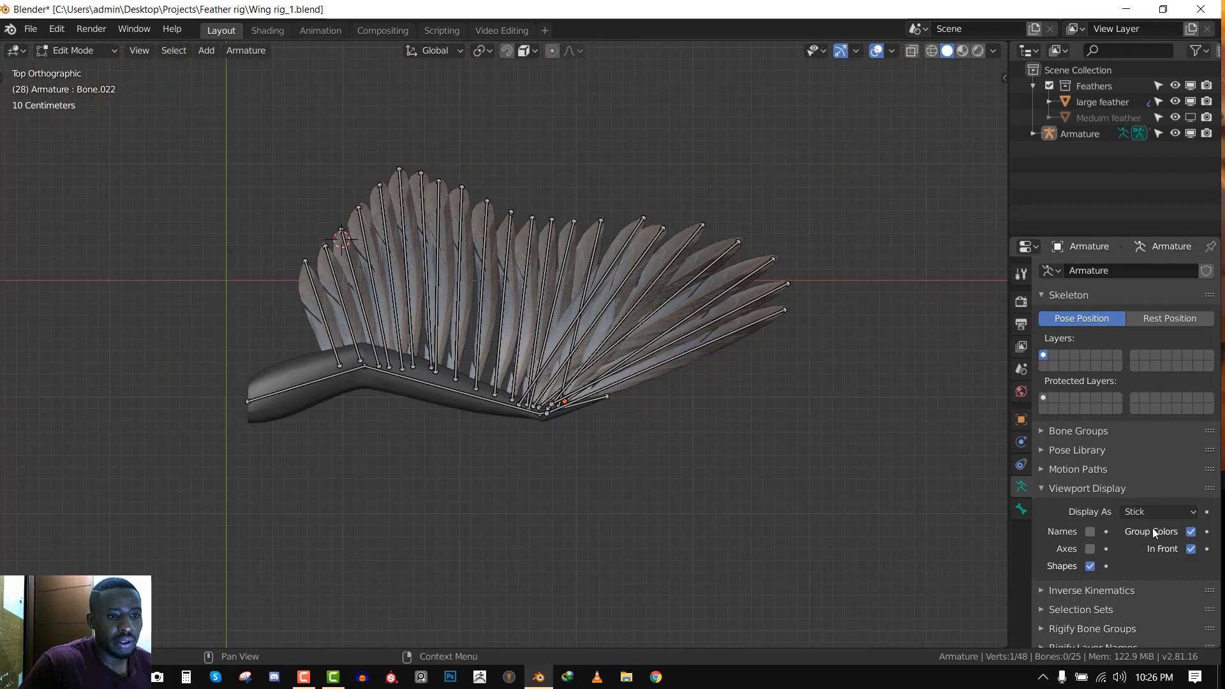
click(1151, 514)
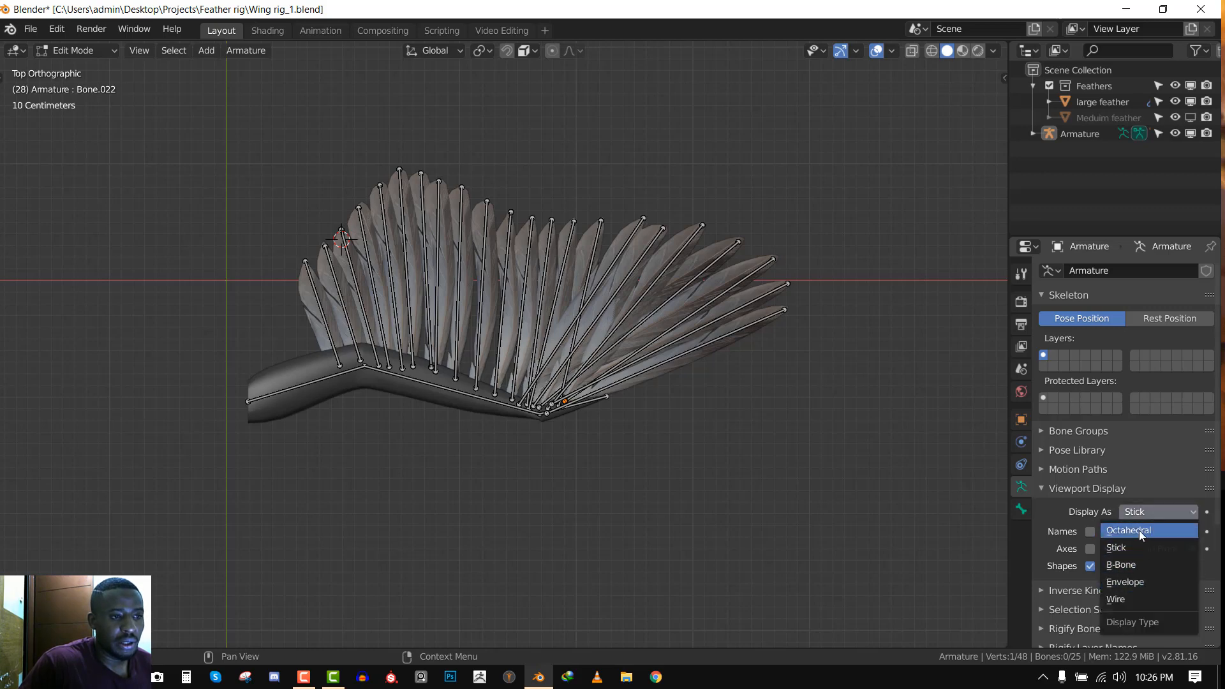
click(1139, 530)
Try the Wire bone display, set the armature's display to Stick instead, and save the file
middle_drag(587, 287, 858, 423)
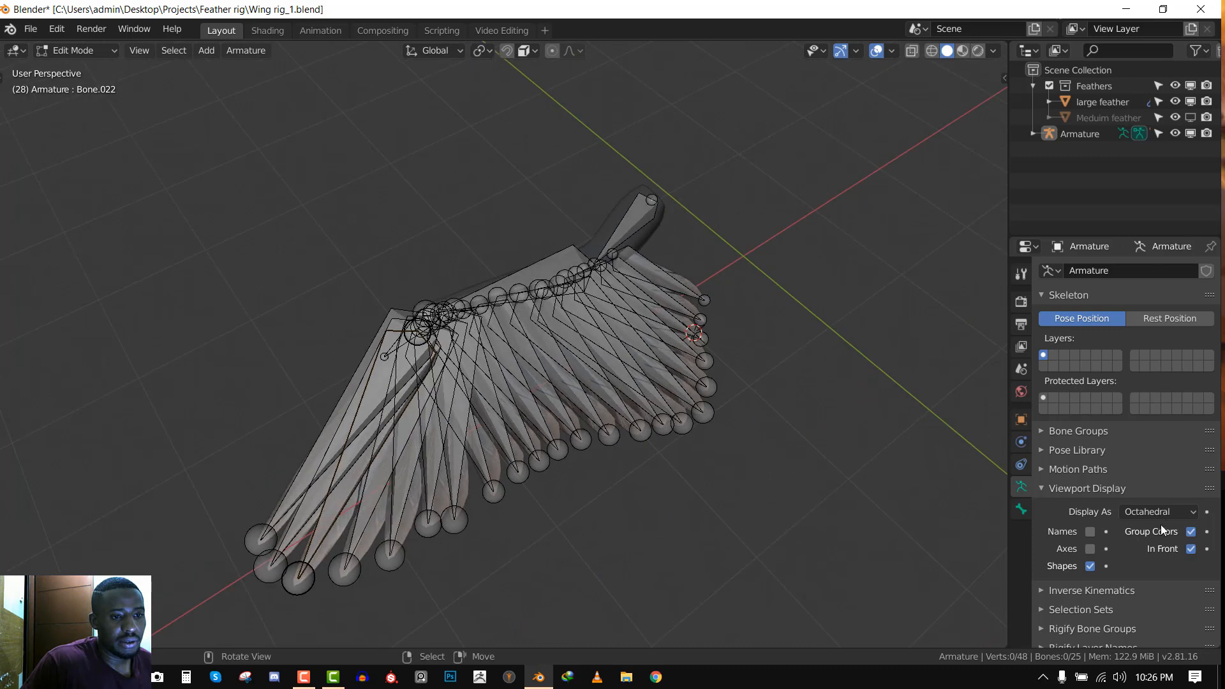
click(1164, 513)
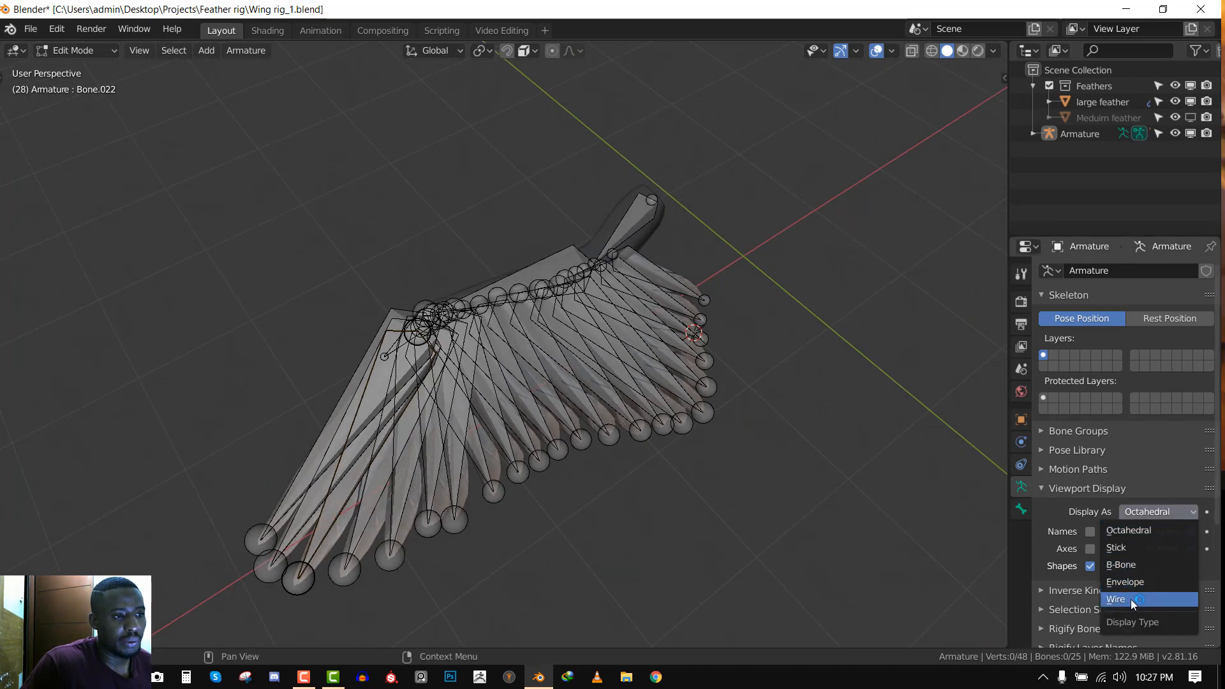
click(1131, 599)
click(1158, 511)
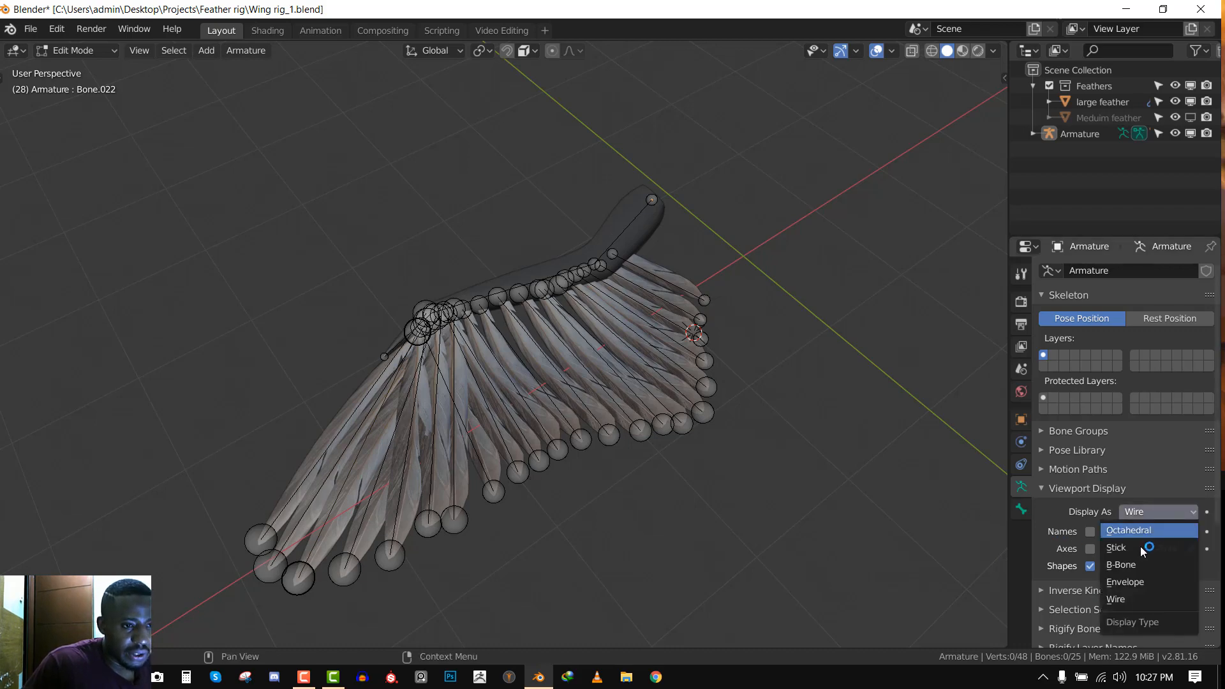
click(1131, 544)
middle_drag(579, 360, 460, 310)
key(ctrl+s)
key(KP_7)
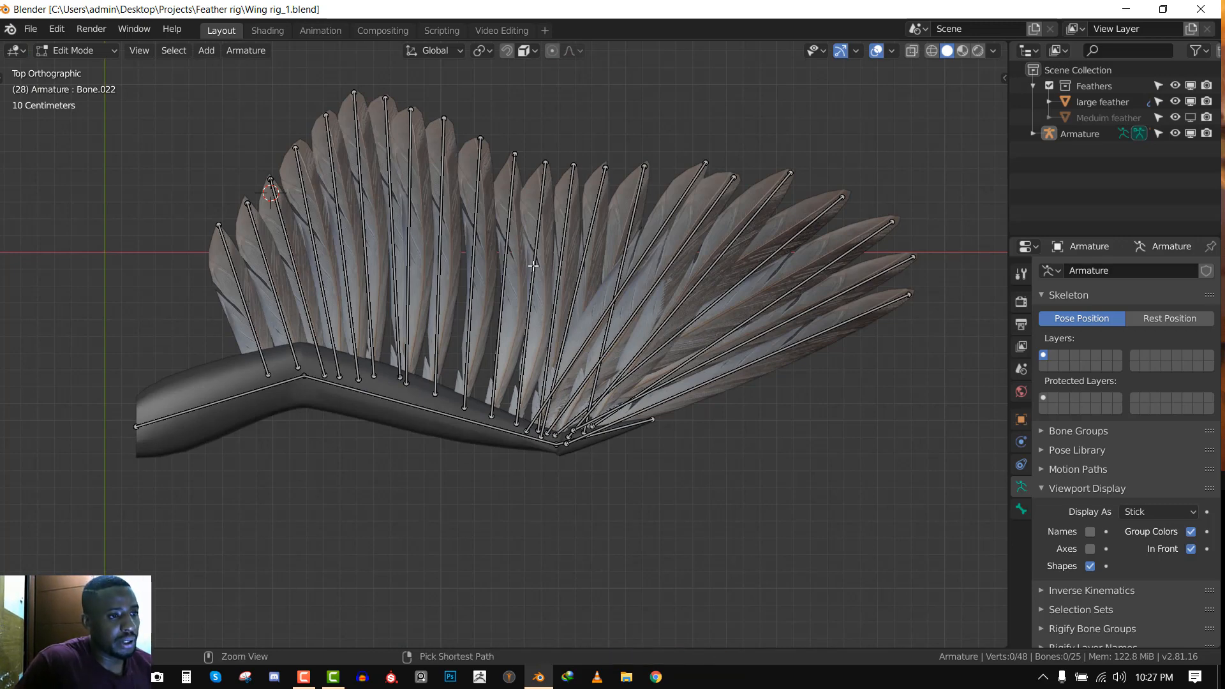
Recalculate the roll of all bones in the armature to the Global +Y Axis, and clear the selection
key(a)
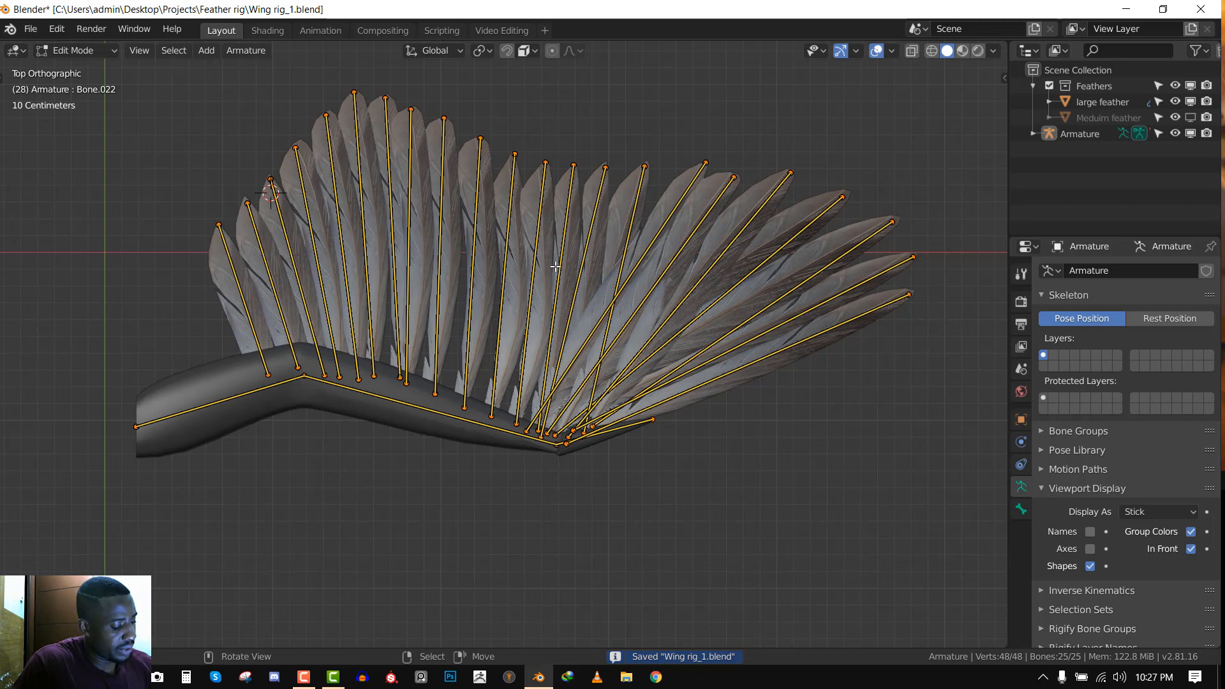
key(shift+n)
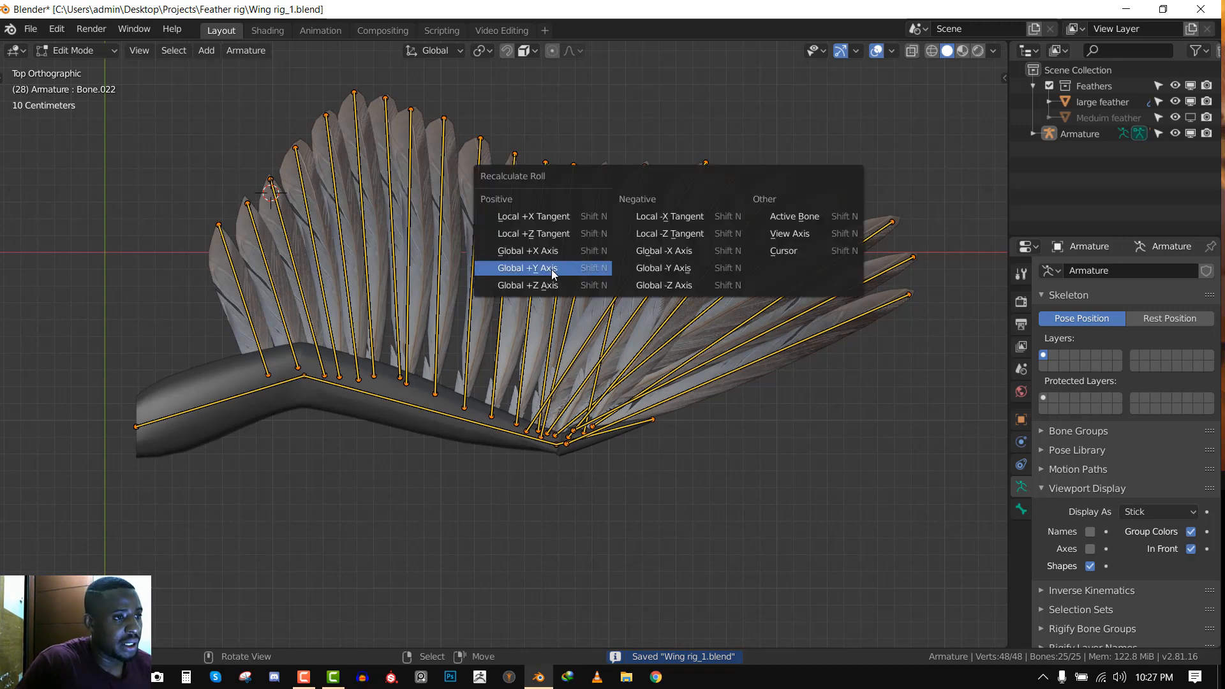
click(553, 274)
key(shift+n)
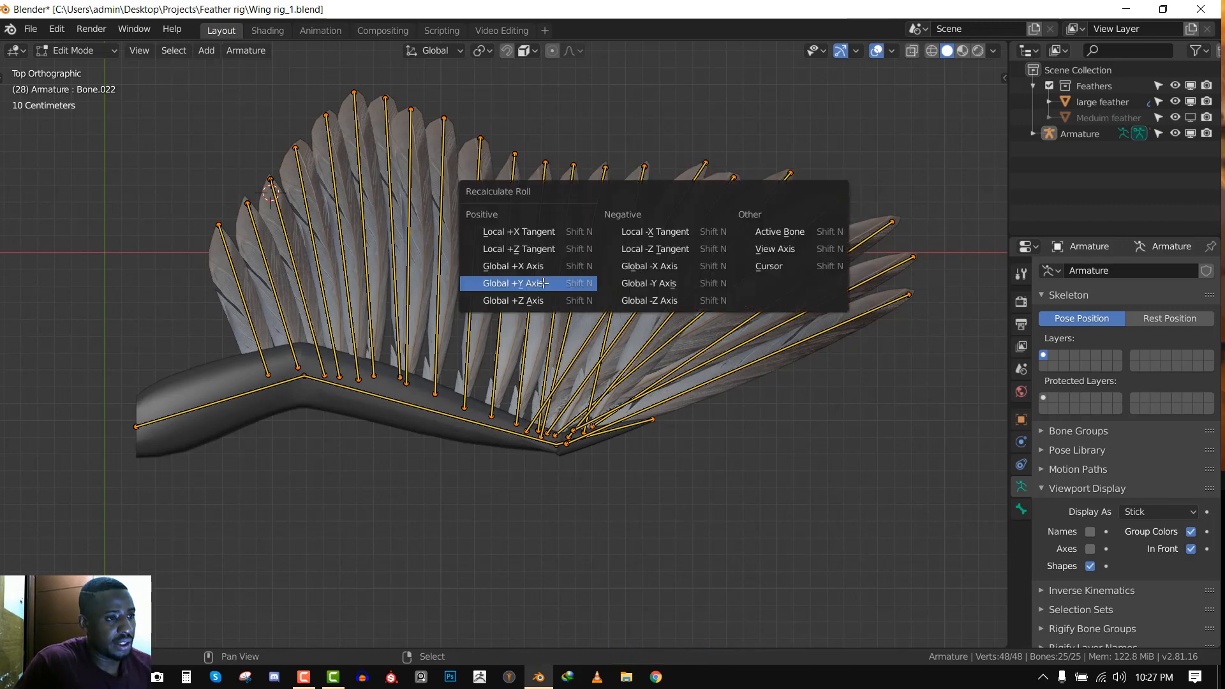
click(555, 285)
key(alt+a)
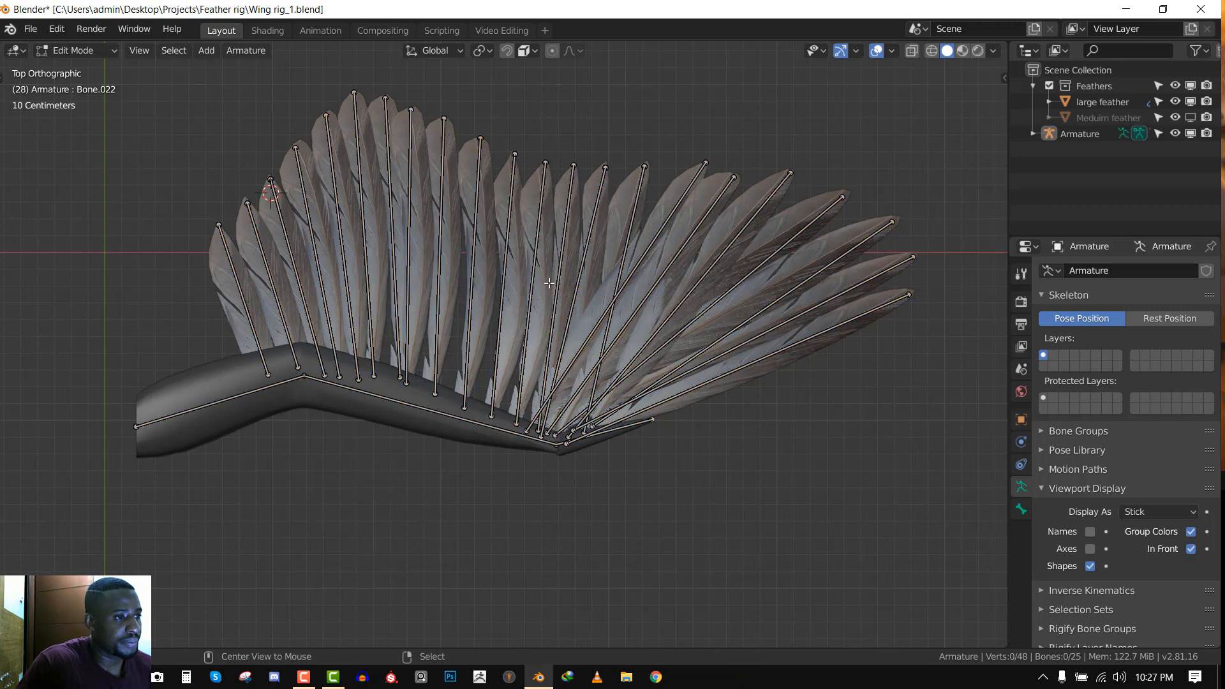
Examine the placement of the feather bones along the arm from the top and from an angled view
scroll(342, 257, up, 3)
scroll(341, 256, down, 4)
shift+middle_drag(477, 303, 541, 268)
scroll(542, 268, up, 2)
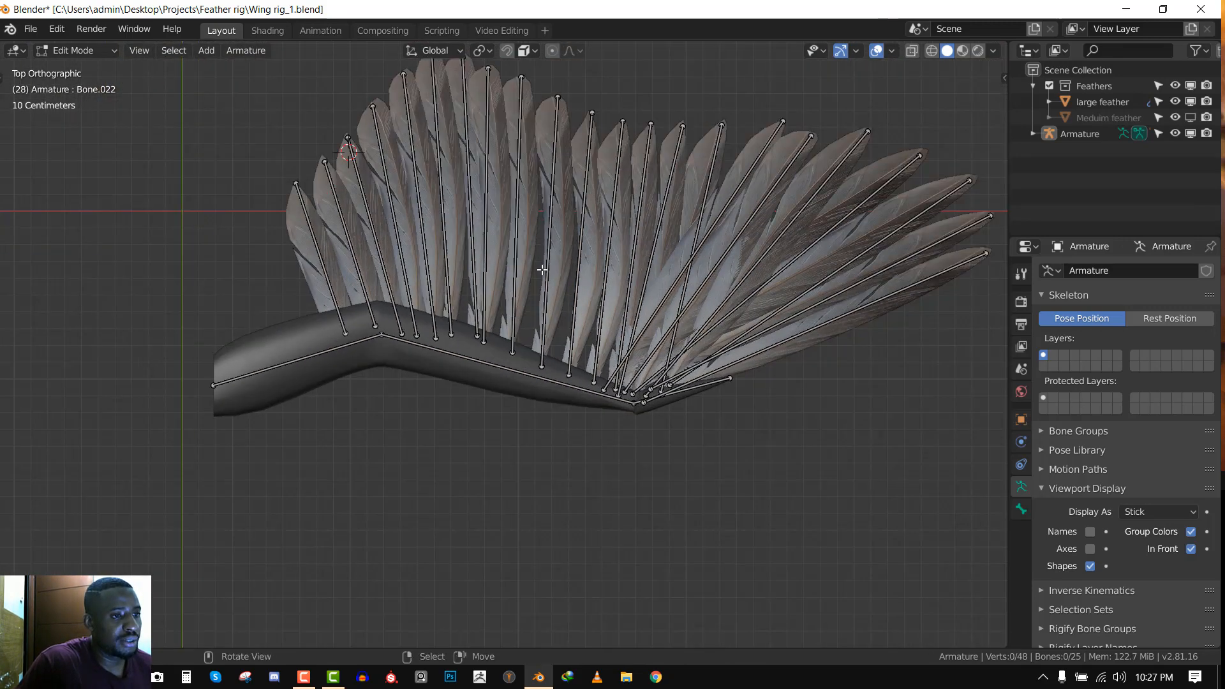
shift+middle_drag(566, 217, 594, 312)
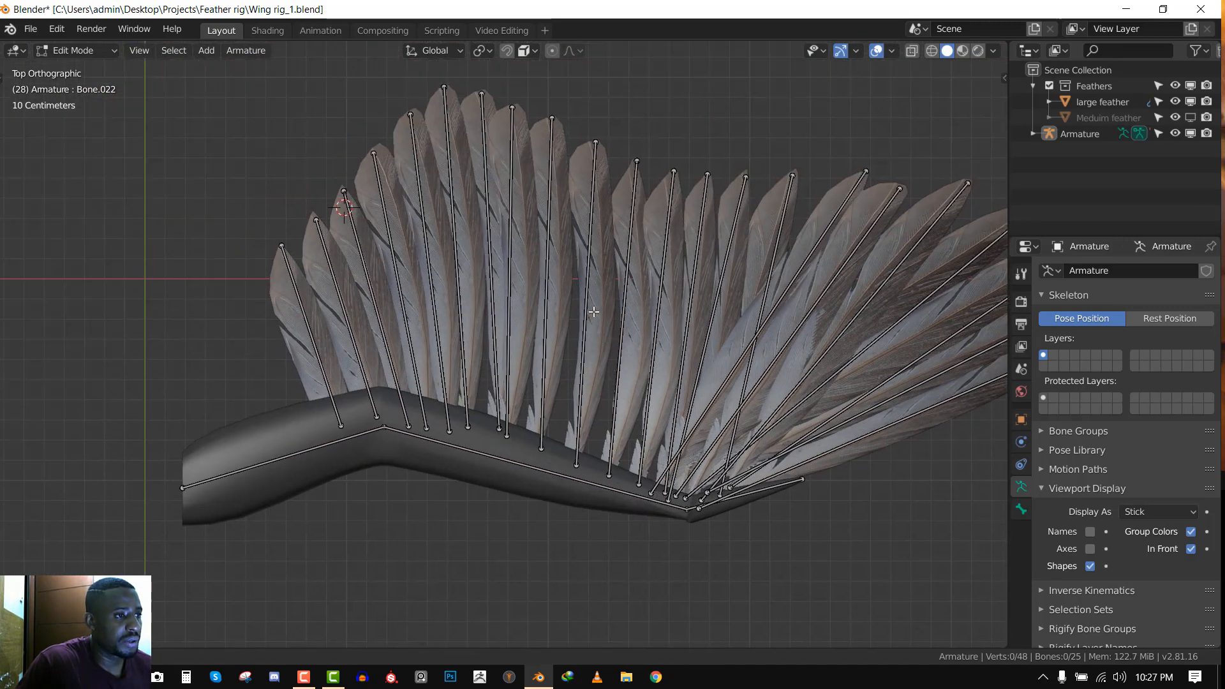
click(313, 319)
scroll(423, 296, down, 3)
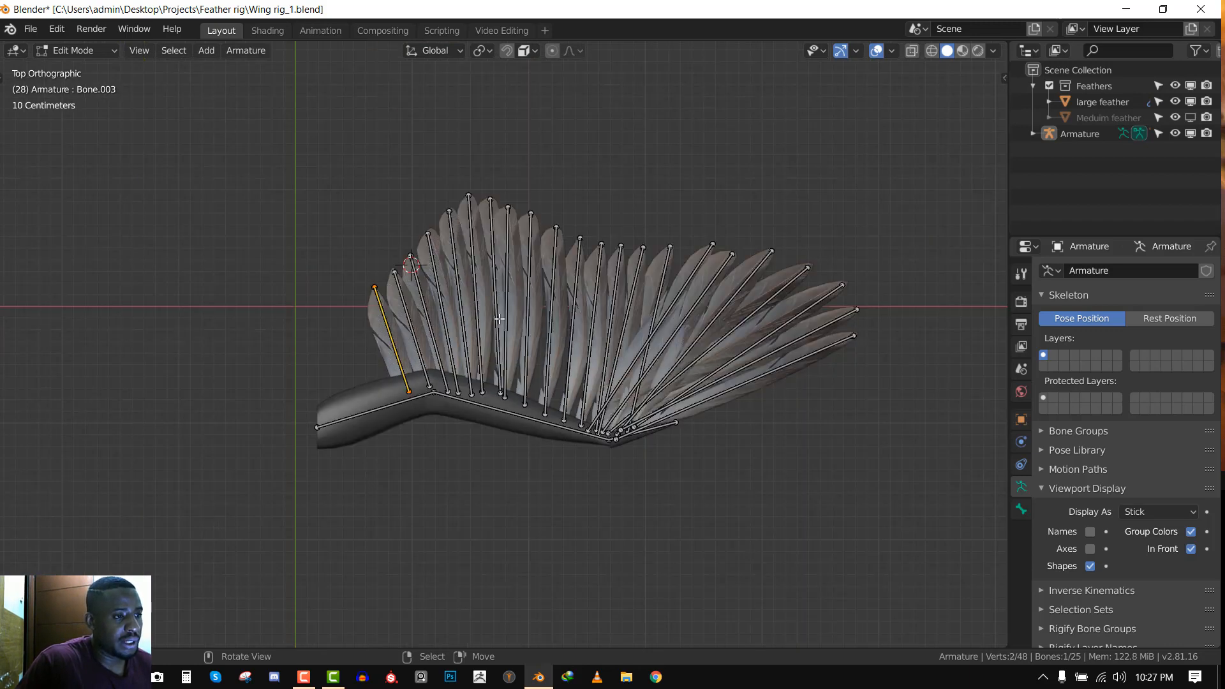
middle_drag(500, 319, 540, 239)
scroll(561, 248, up, 4)
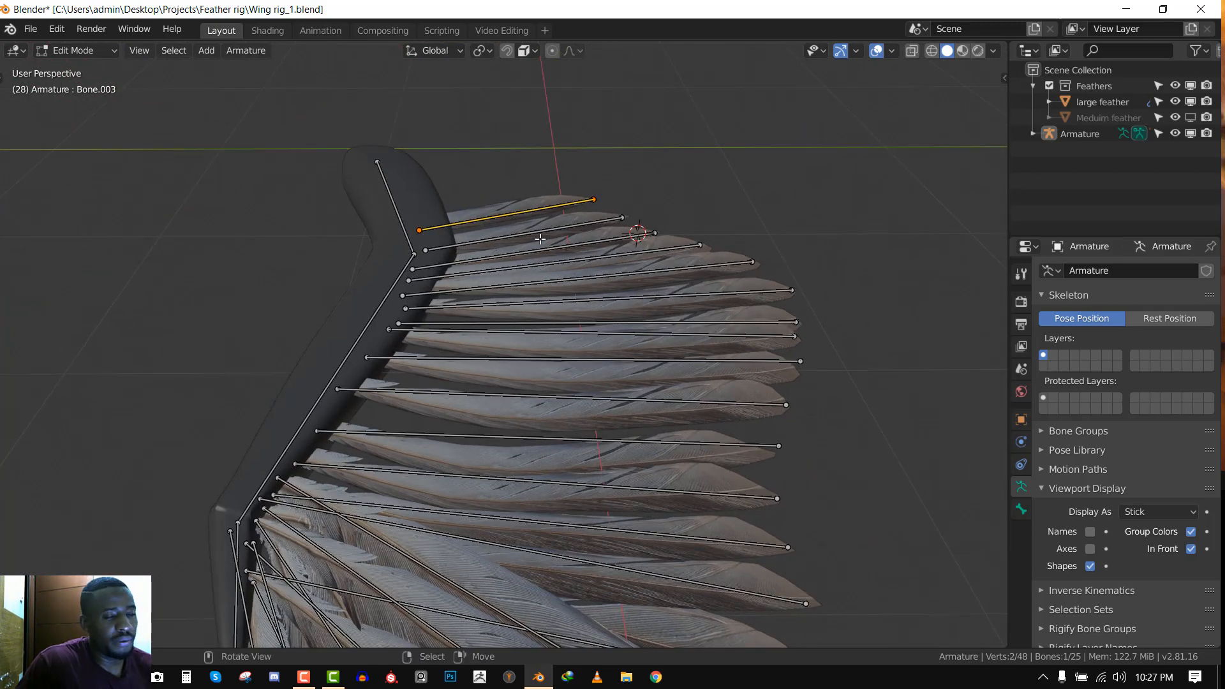
scroll(634, 292, down, 3)
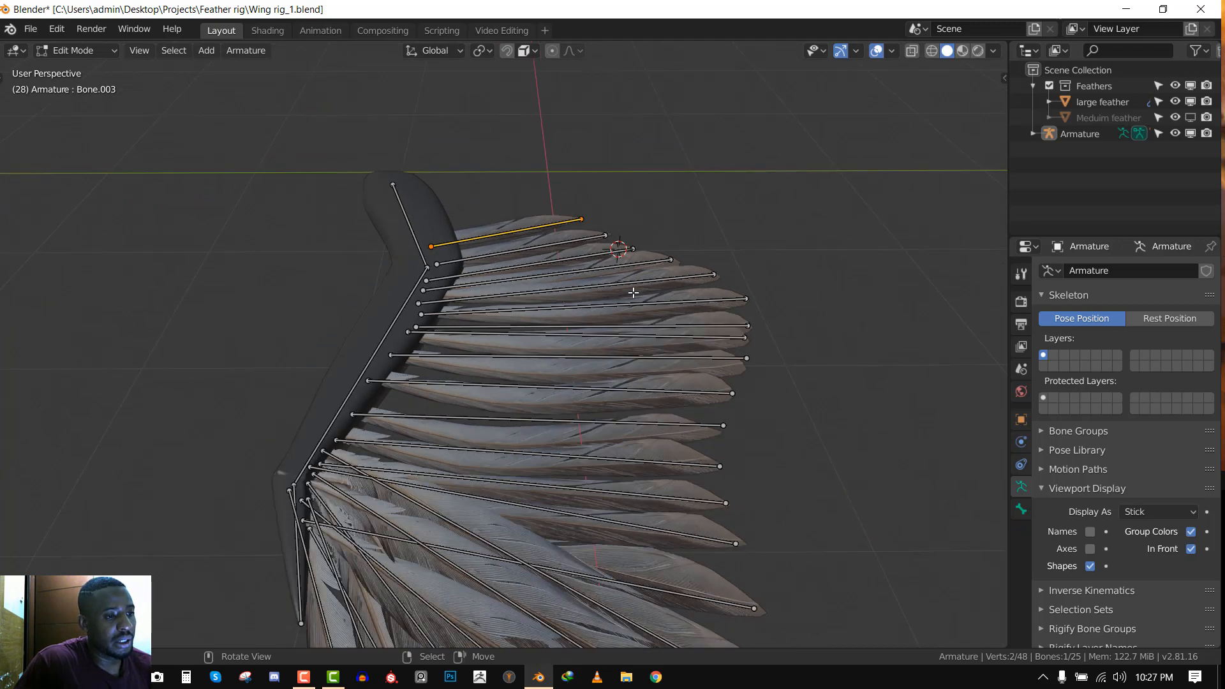
scroll(659, 327, up, 2)
key(KP_7)
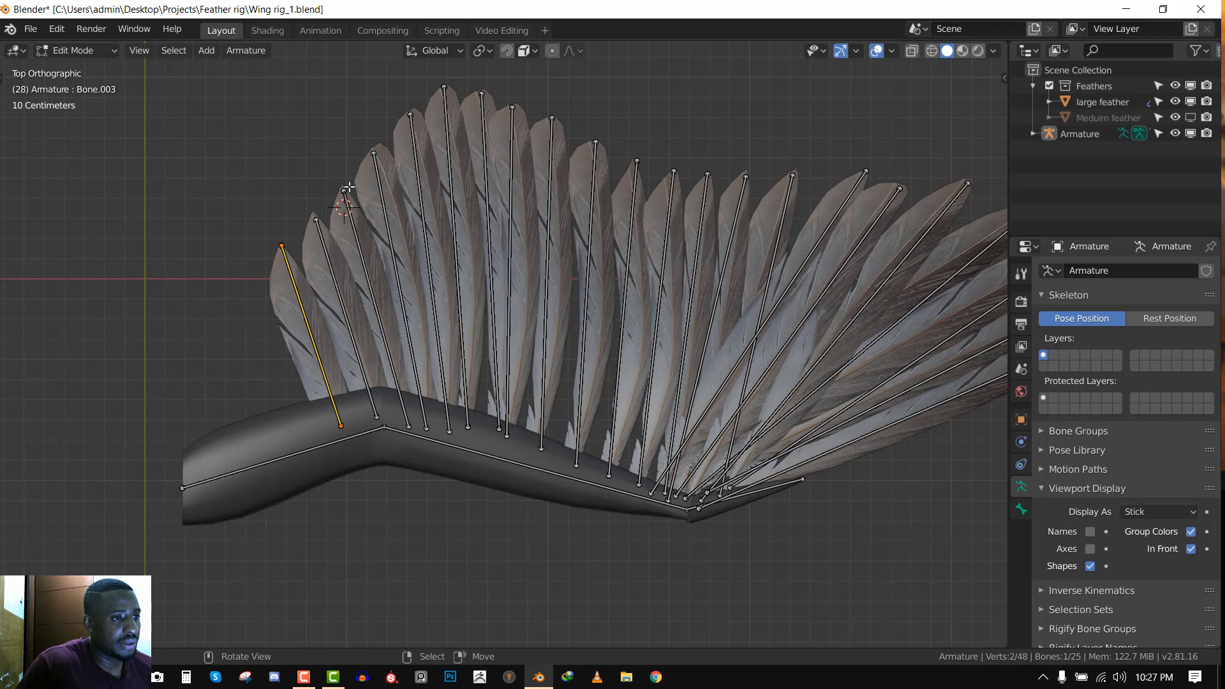
click(538, 468)
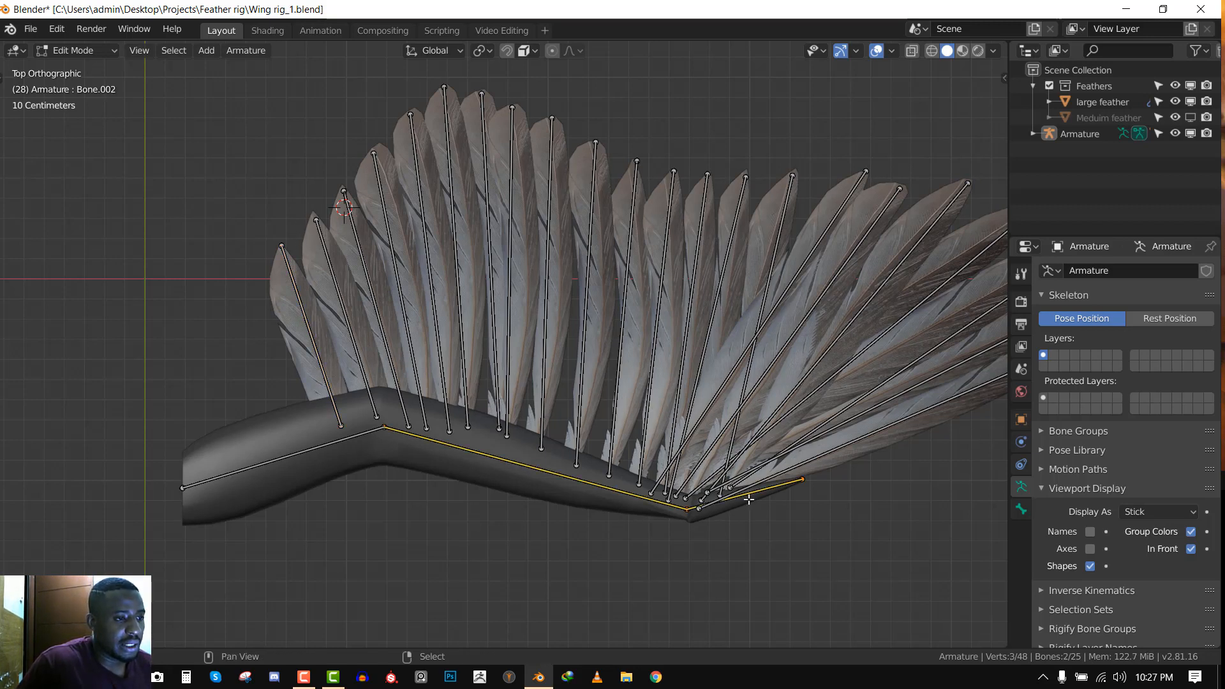
shift+click(301, 451)
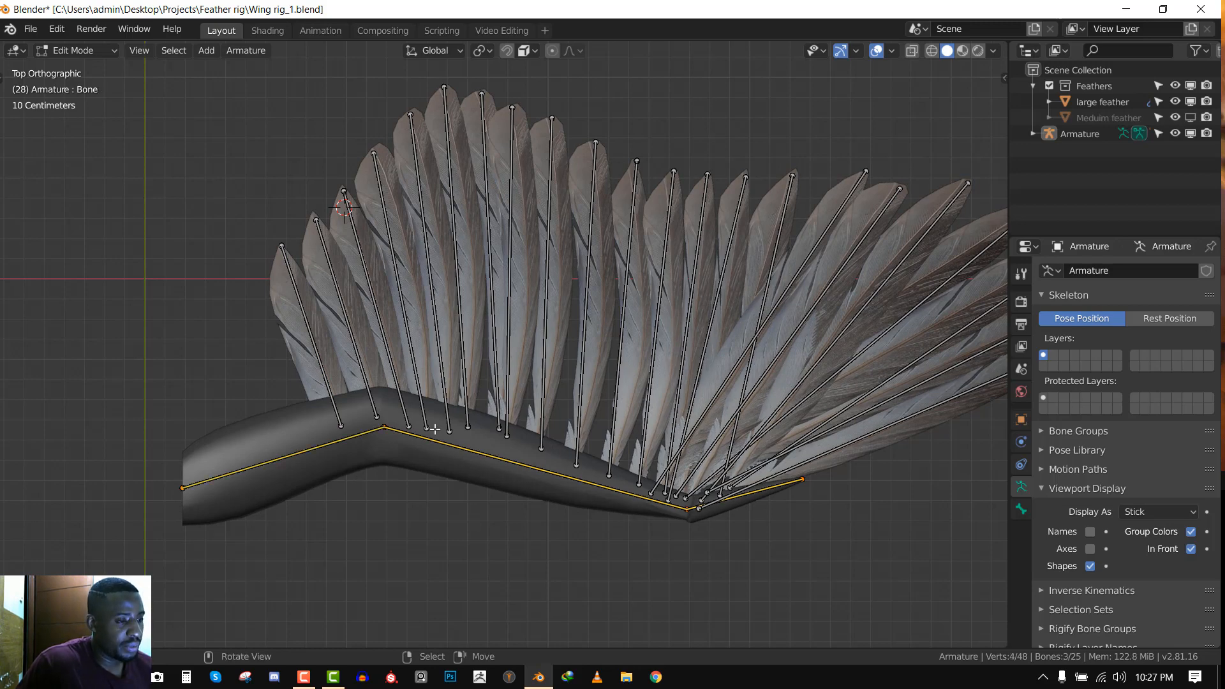
key(g)
key(Escape)
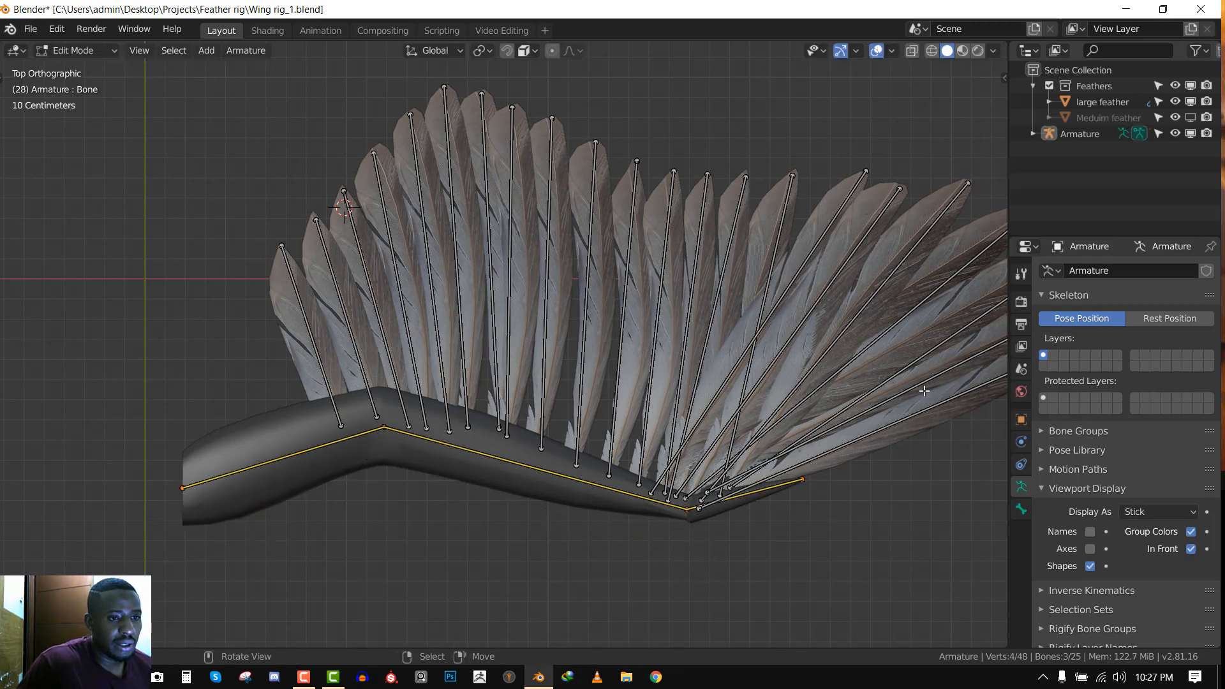
Show the armature's bone group settings, switch to Pose Mode, and select the three arm bones
click(1078, 432)
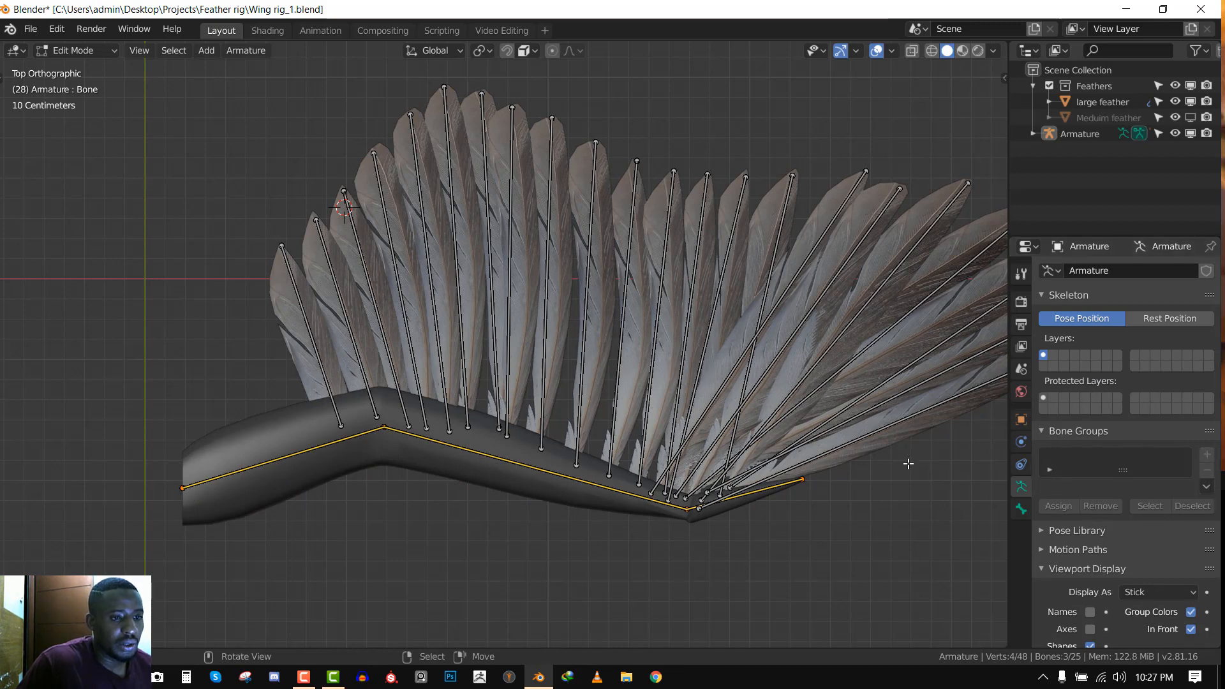
key(Tab)
click(633, 496)
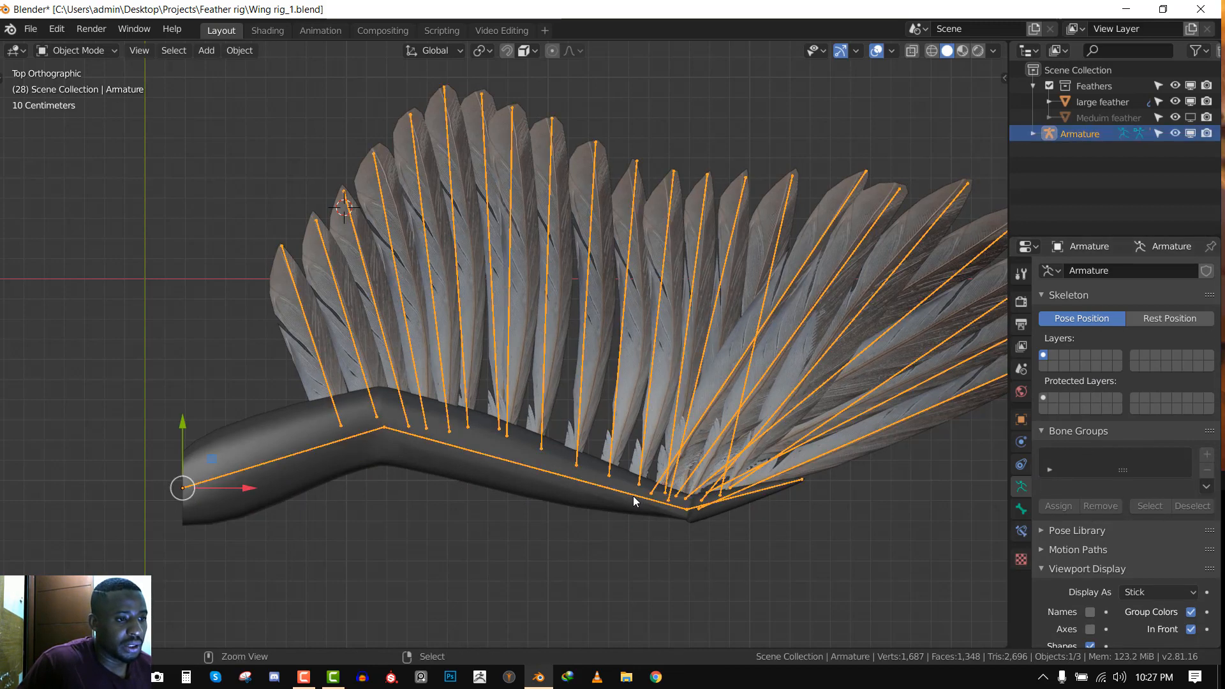
key(ctrl+Tab)
click(606, 487)
shift+click(725, 504)
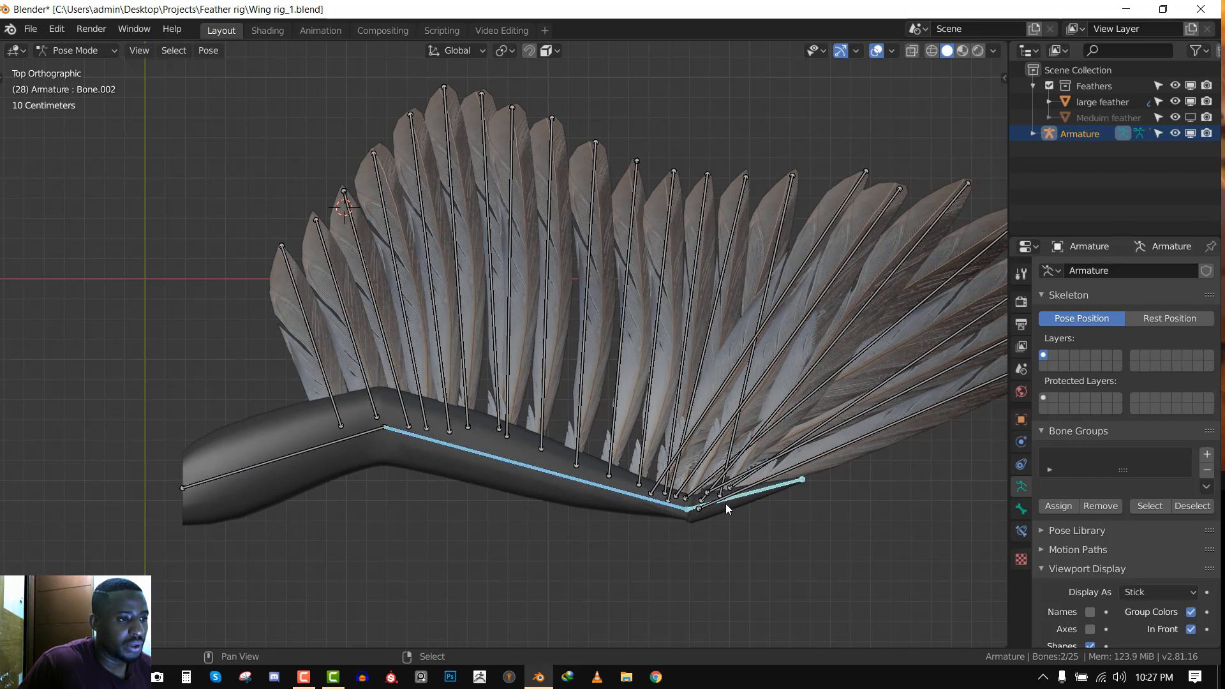
shift+click(320, 459)
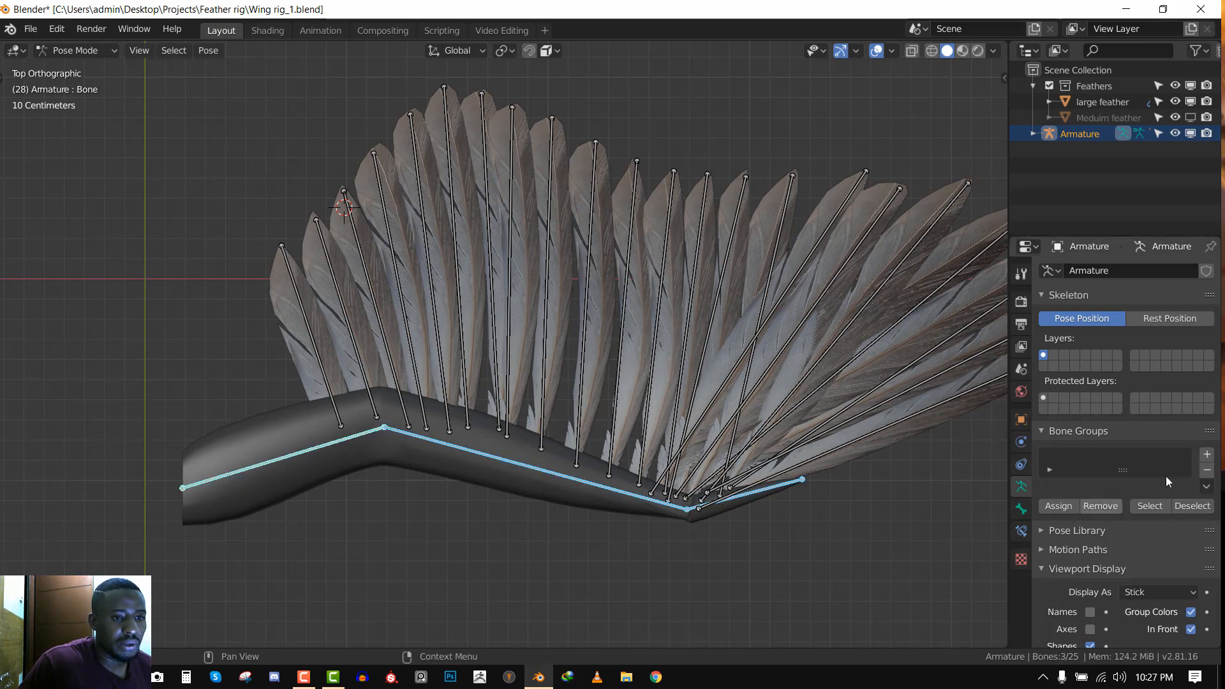
Add a bone group, assign the three selected arm bones to it, and name it "wing bones"
click(1205, 458)
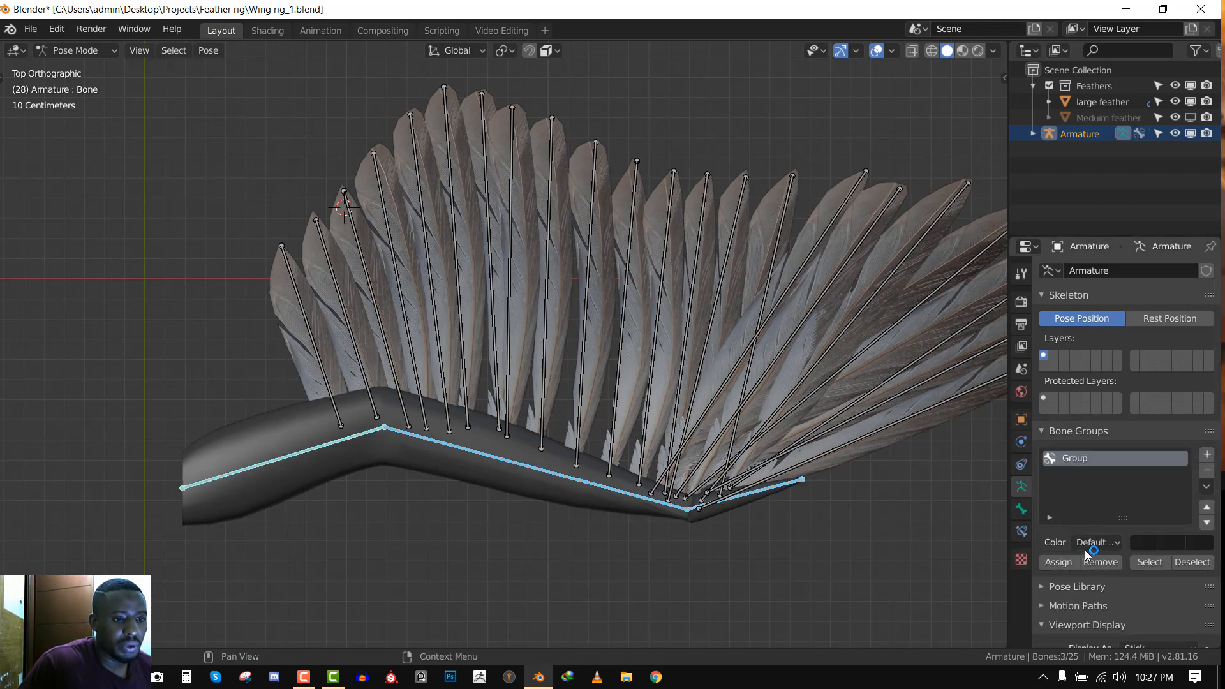
scroll(1084, 550, down, 5)
scroll(1142, 552, down, 2)
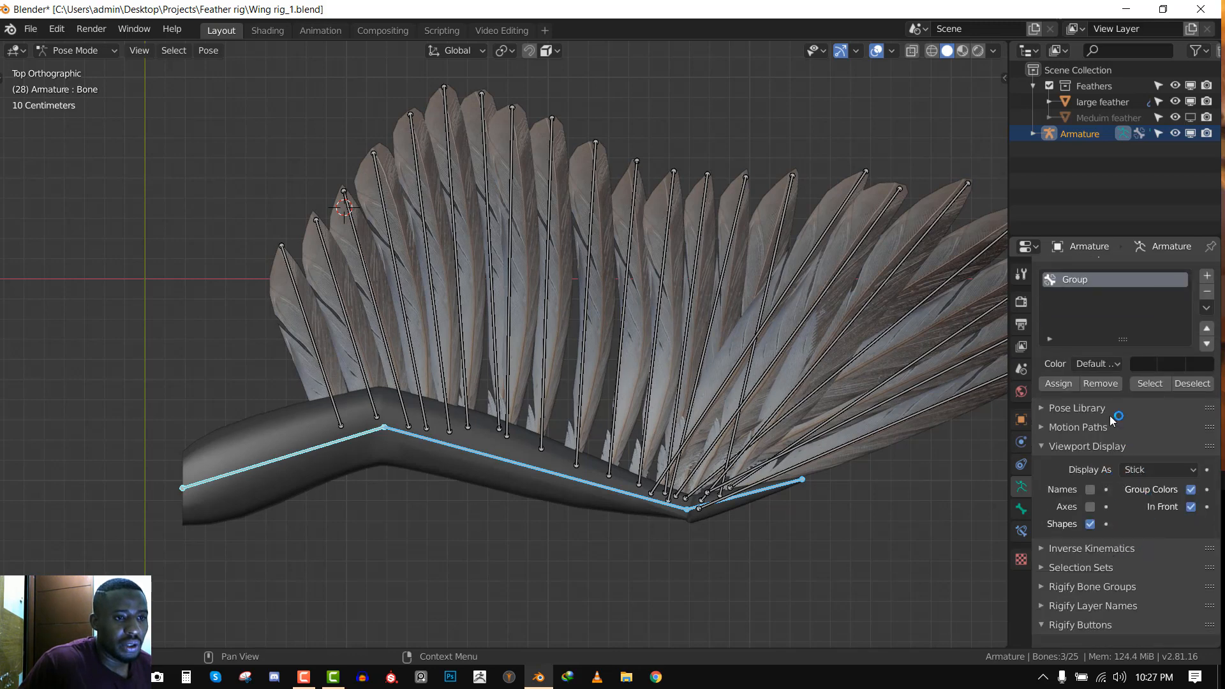
scroll(1123, 419, up, 2)
click(1062, 435)
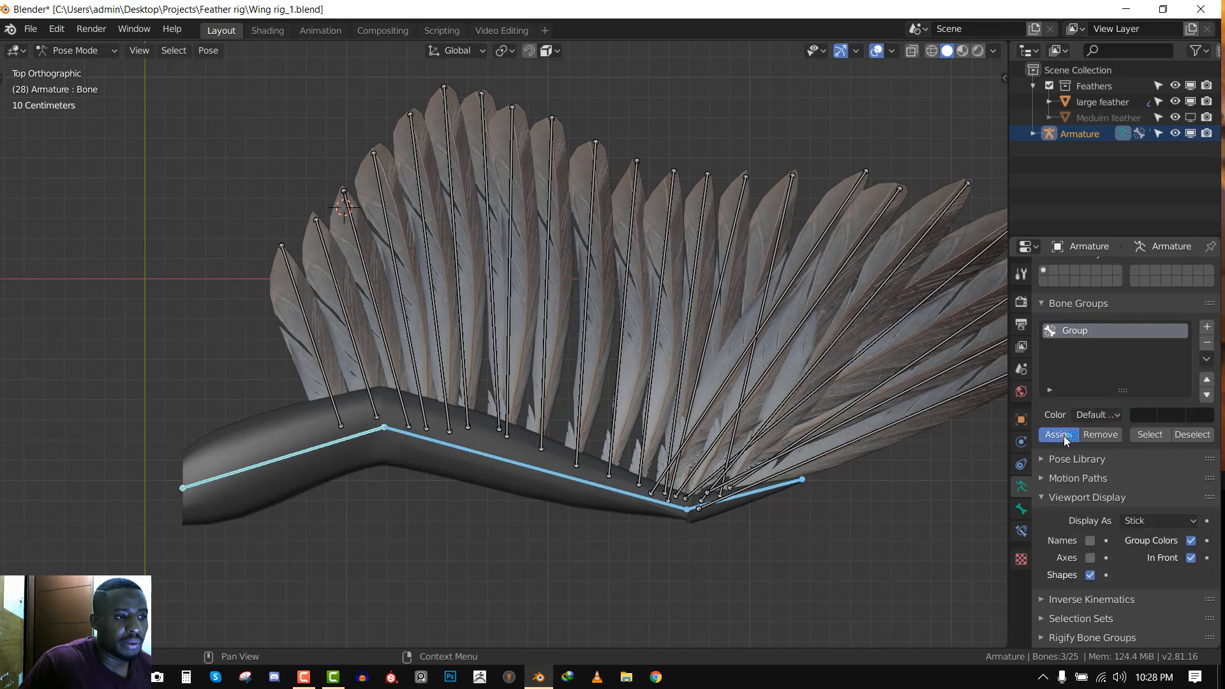
double_click(1096, 331)
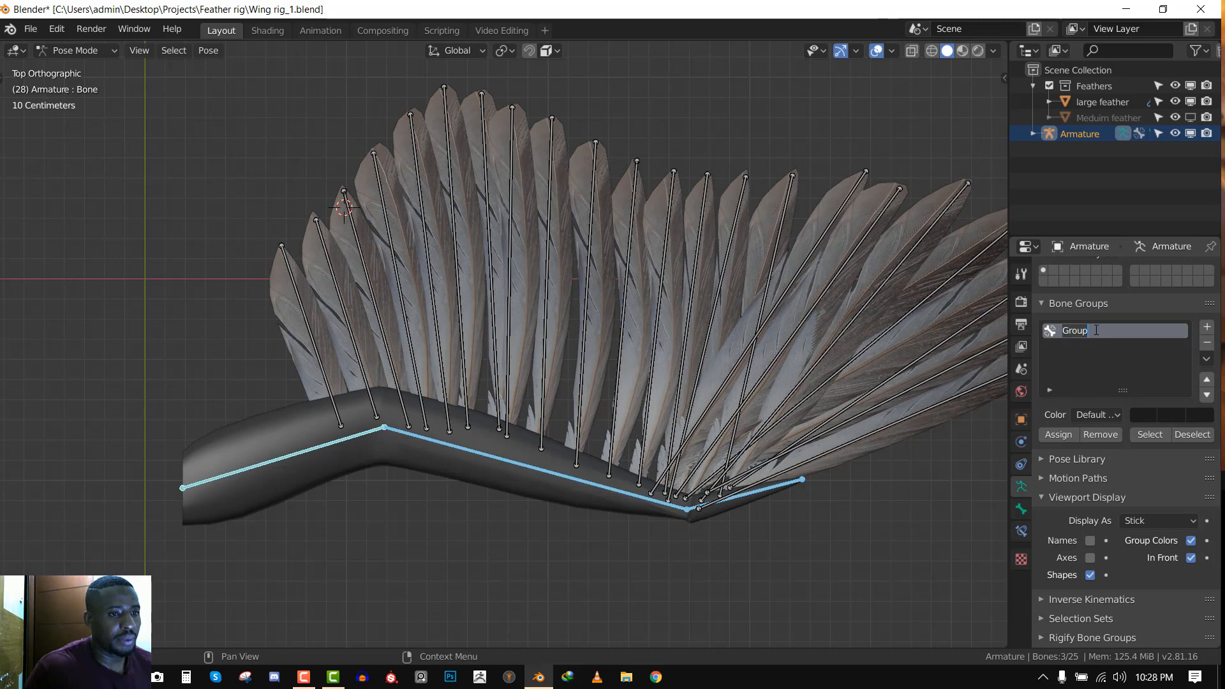
text(wing bones)
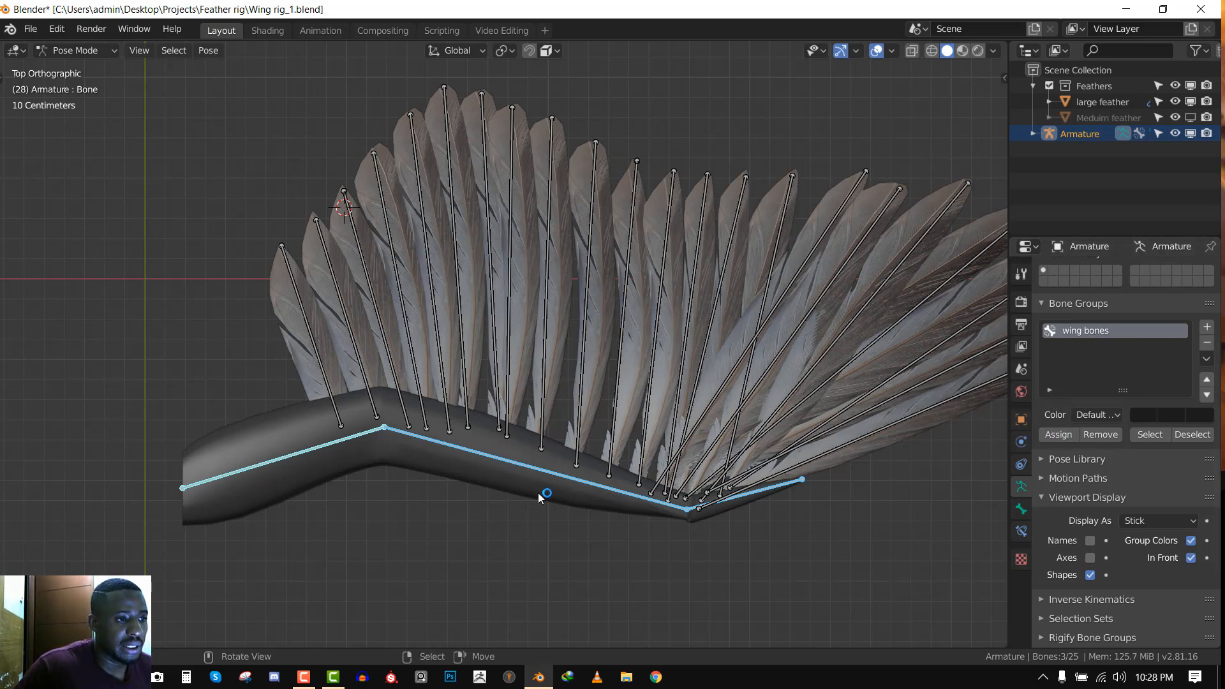
Invert the selection to get all the feather bones, and add a second bone group named "feather"
middle_drag(545, 495, 539, 289)
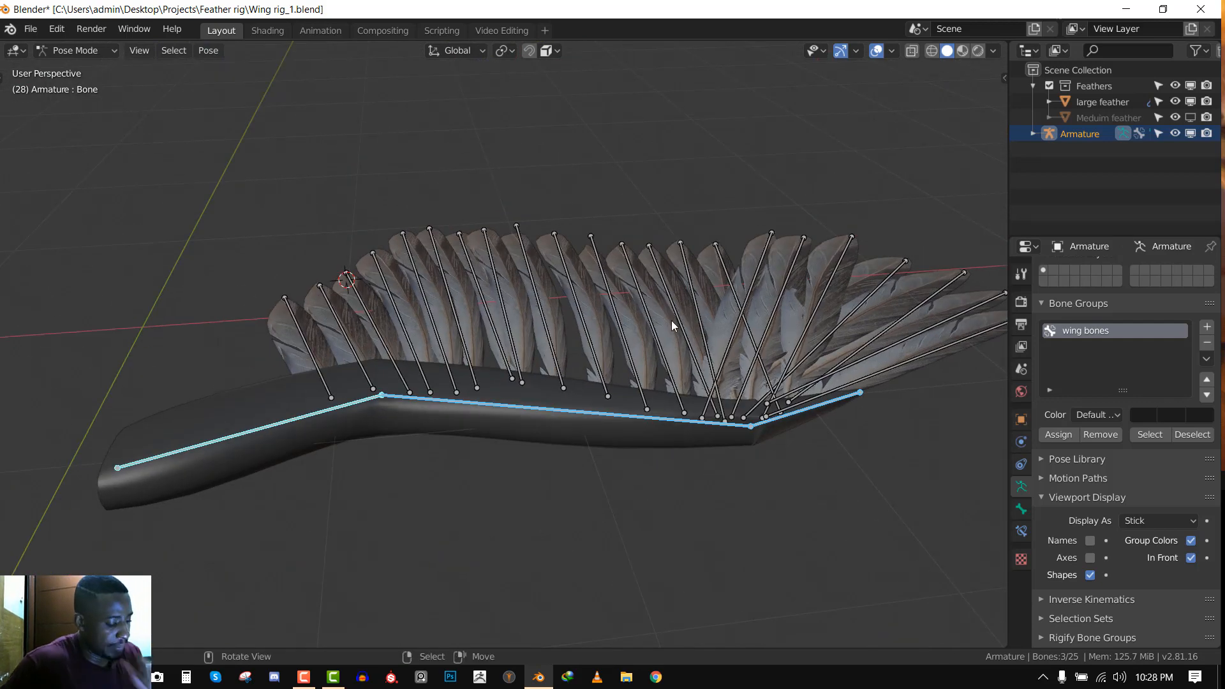
key(ctrl+i)
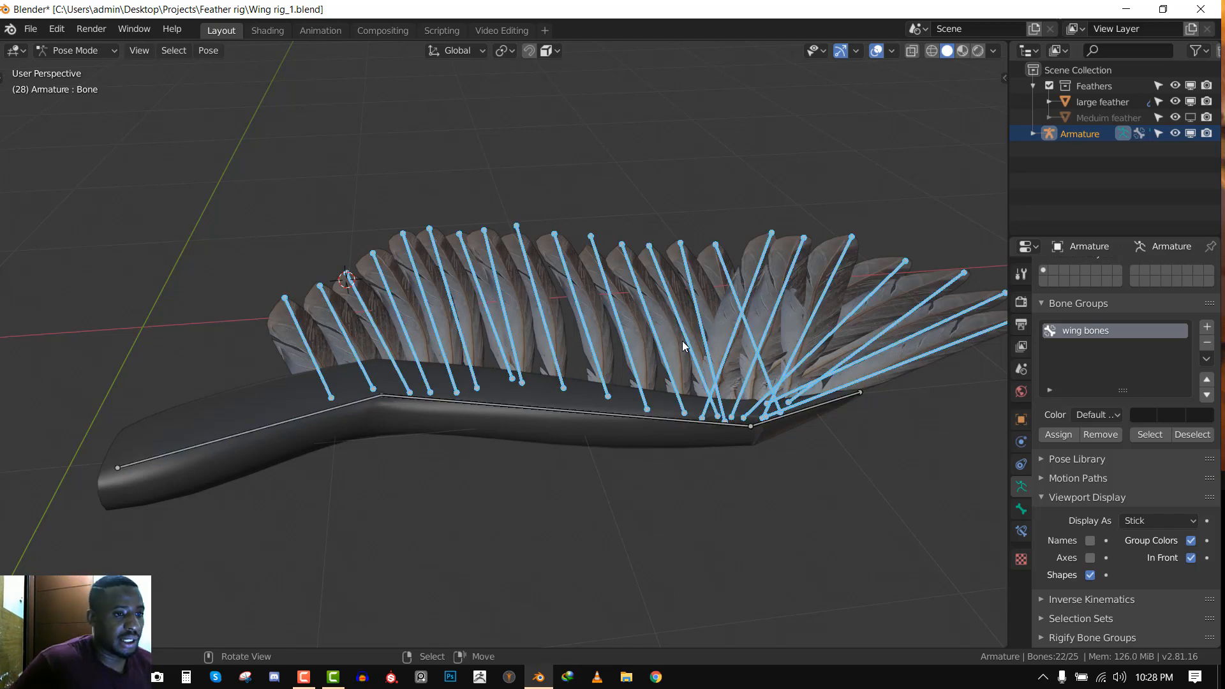
middle_drag(671, 320, 878, 325)
click(1206, 327)
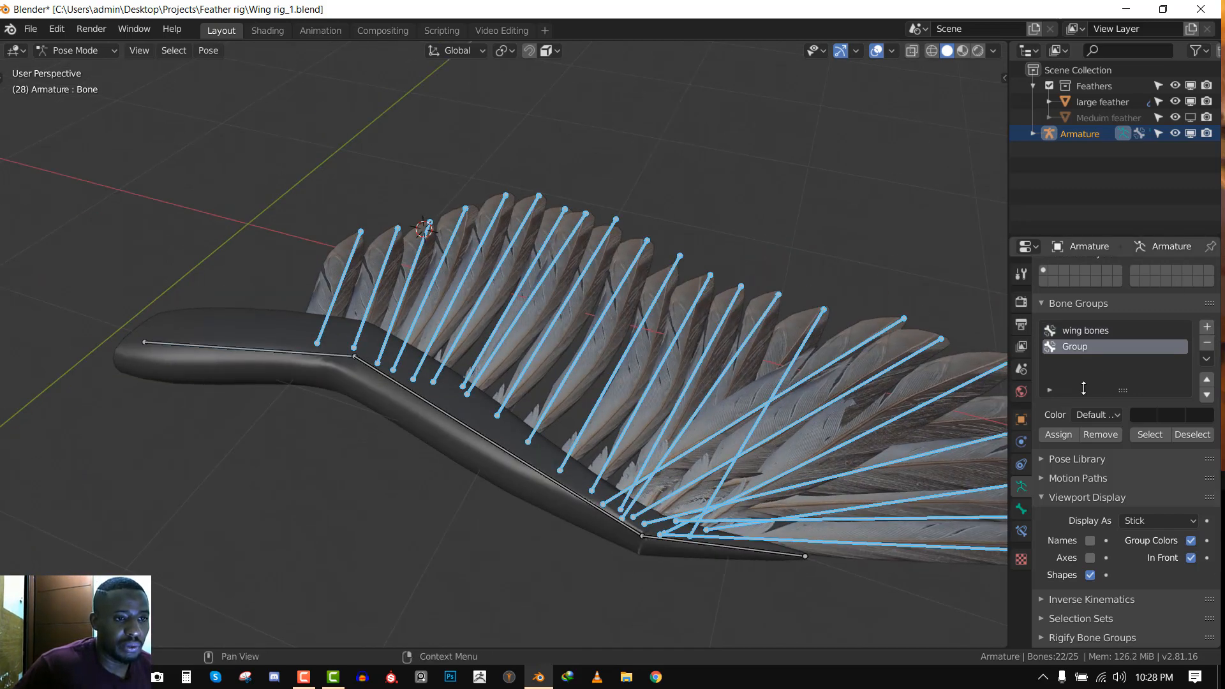
double_click(1087, 347)
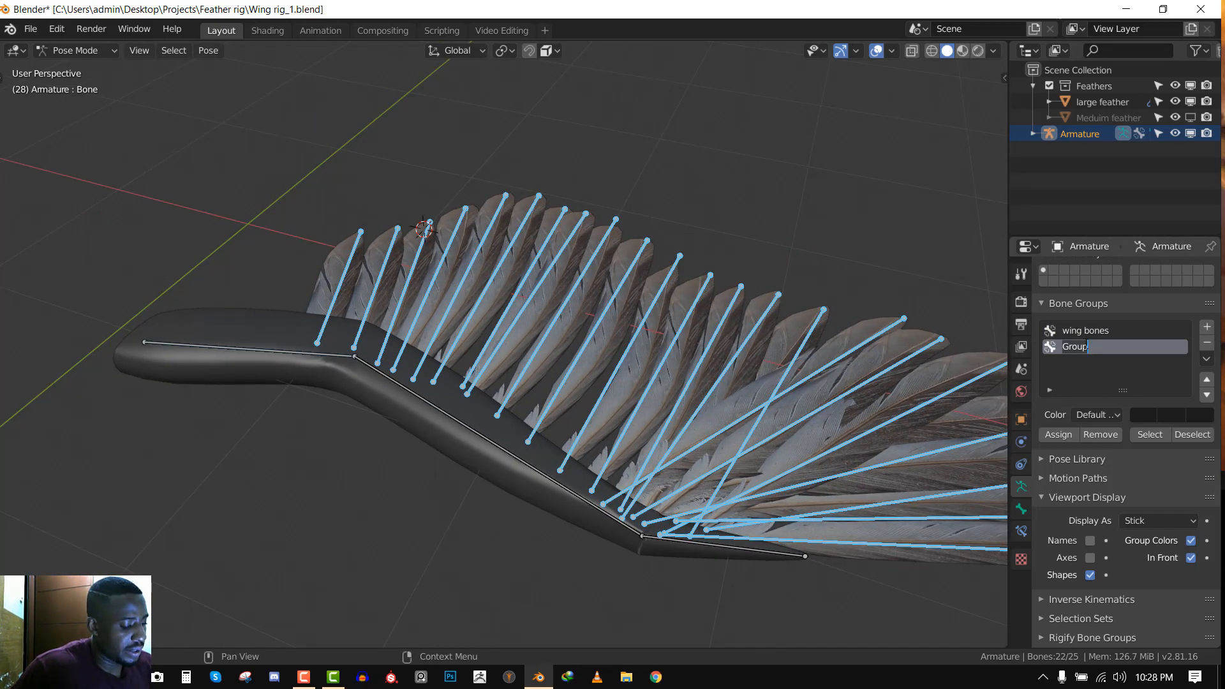
text(feather)
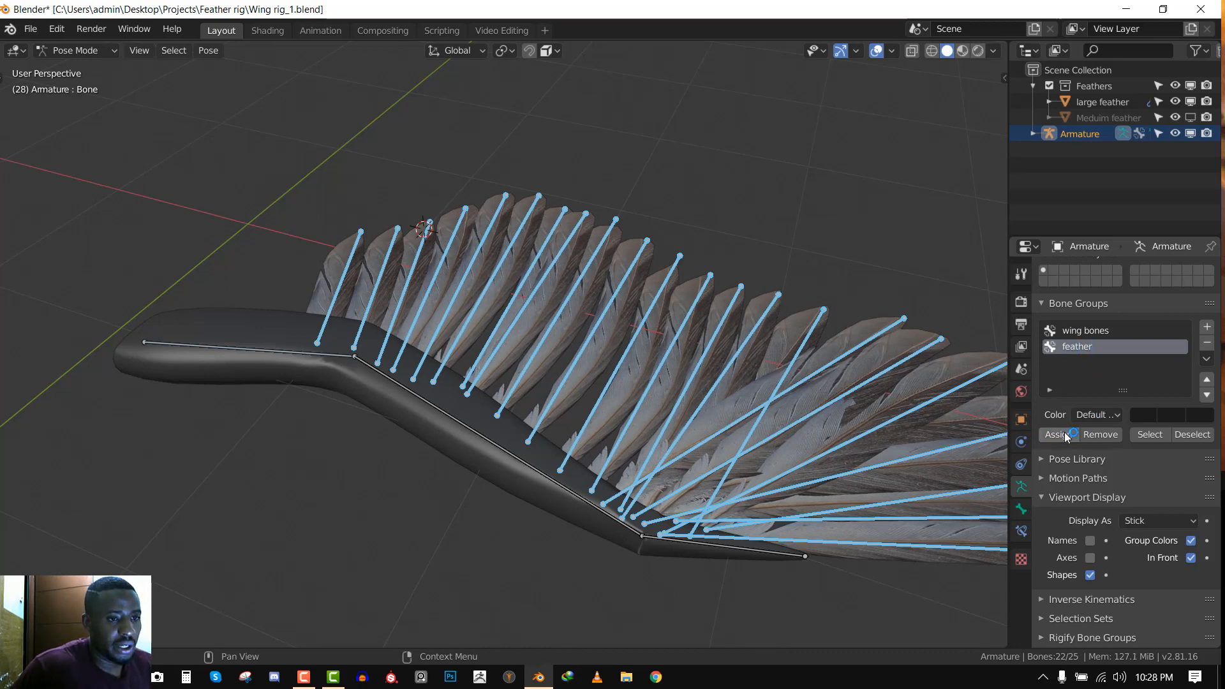
Add a selection set named "feather" and assign the selected feather bones to it
scroll(1120, 445, down, 5)
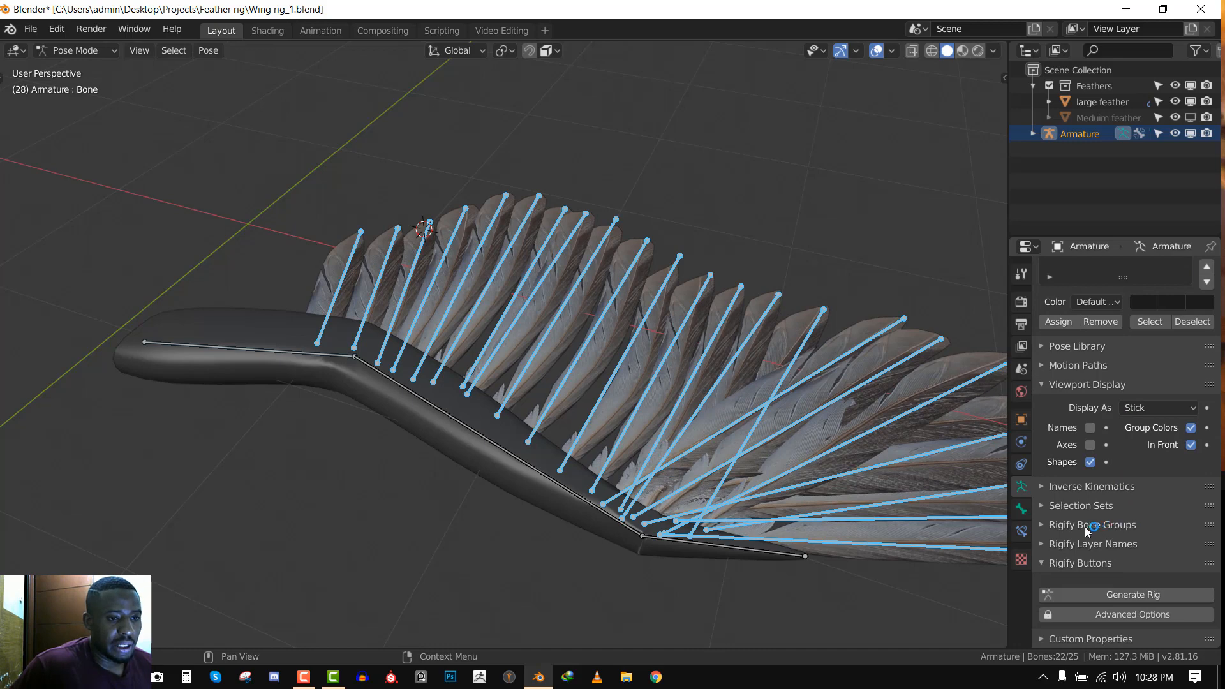
click(1056, 505)
scroll(1064, 536, down, 1)
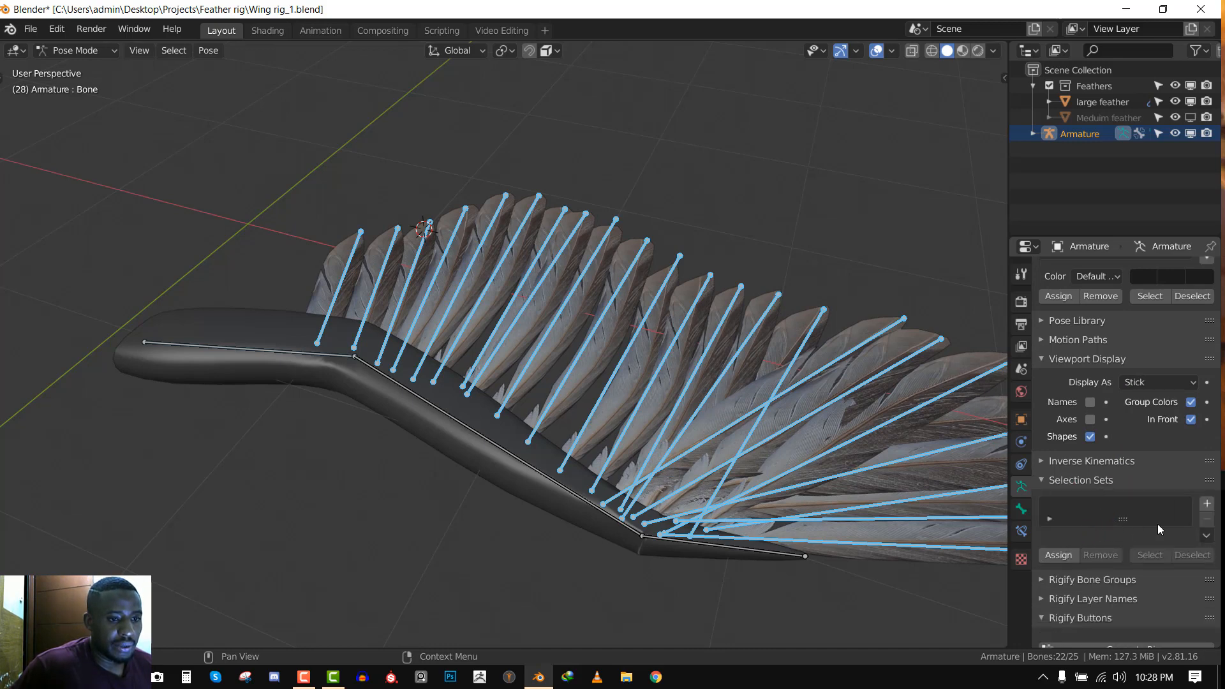
key(Tab)
key(Tab)
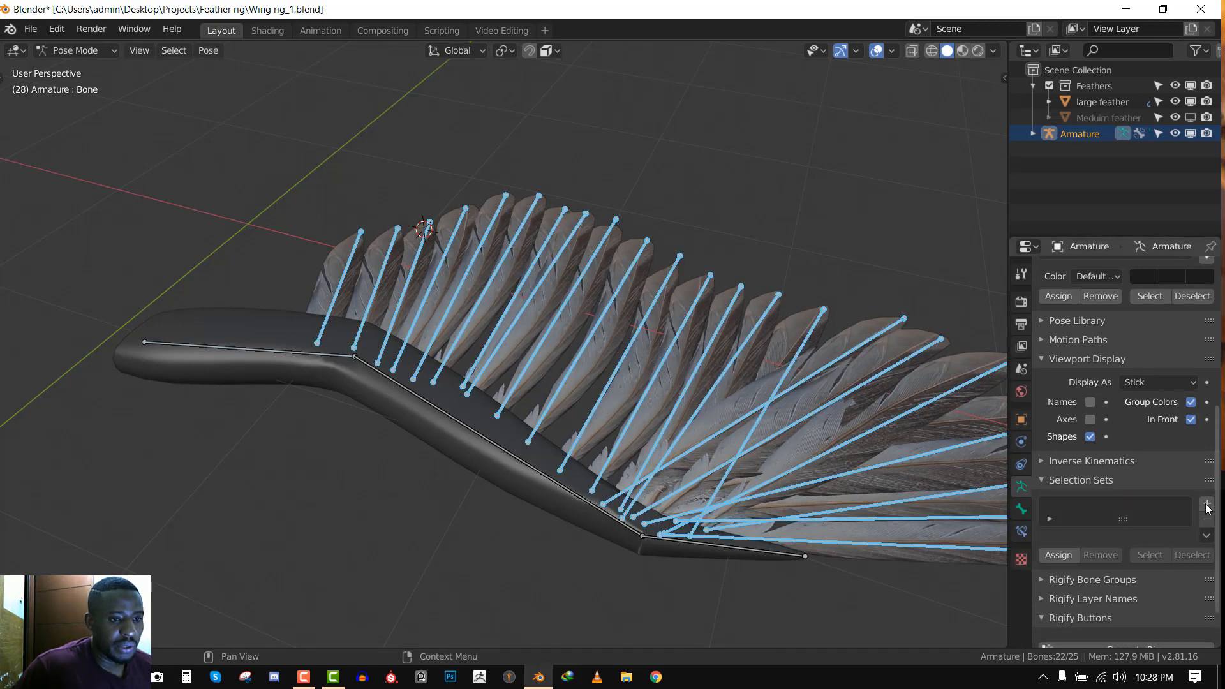
click(1206, 504)
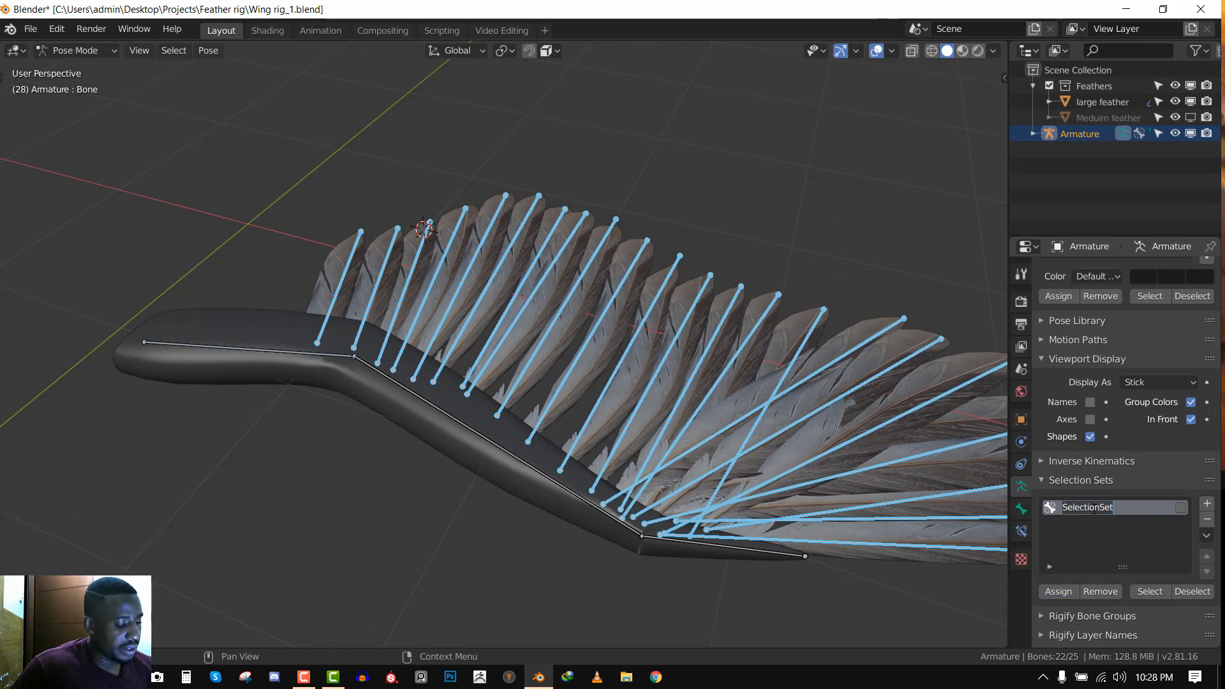
text(feather)
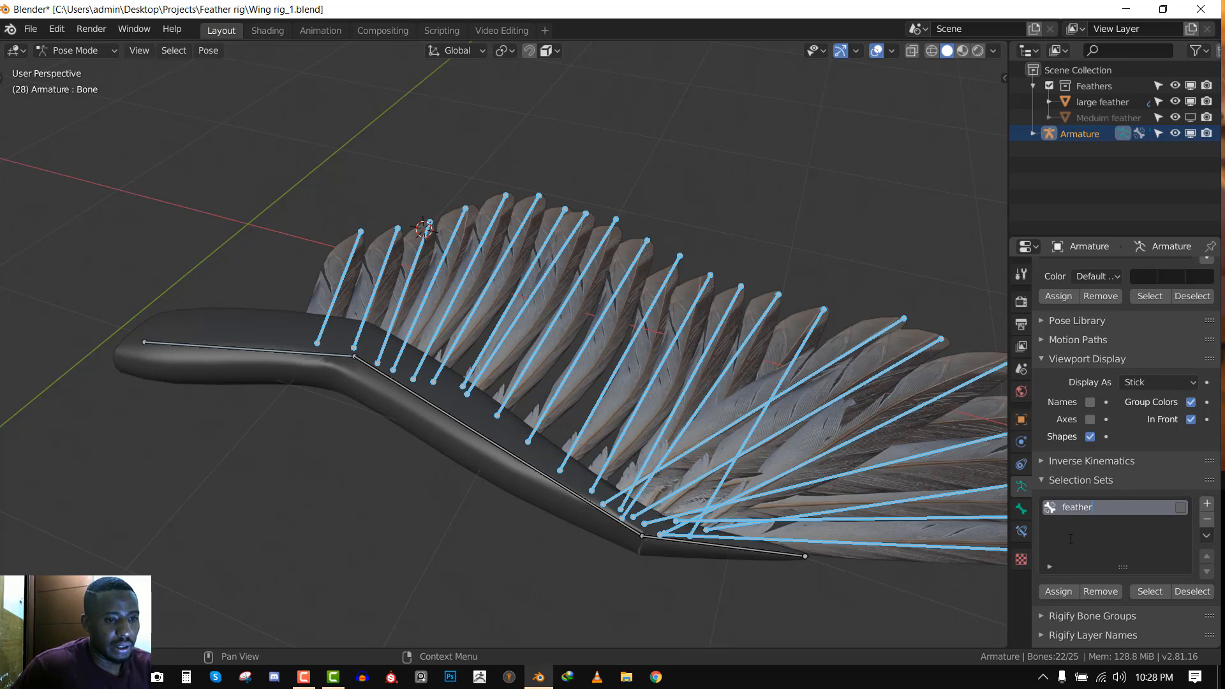
click(1059, 590)
Clear the bone selection and reselect all the feather bones using the "feather" selection set
scroll(585, 426, down, 3)
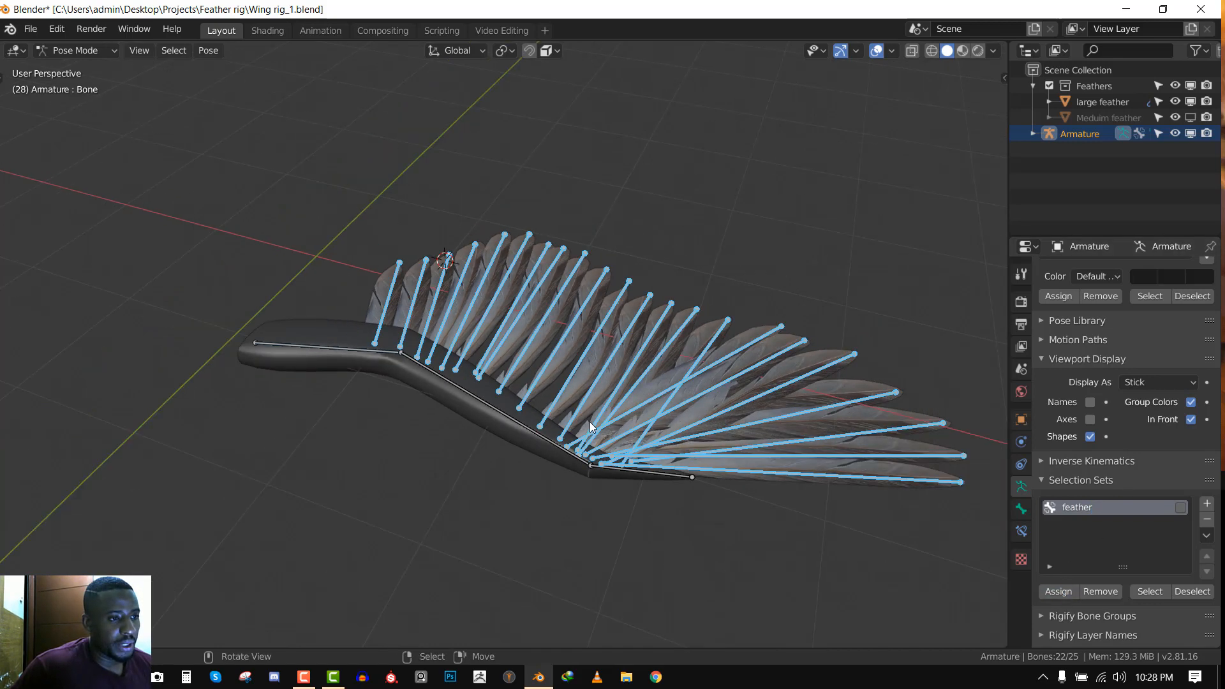
middle_drag(596, 424, 720, 408)
key(alt+a)
alt+scroll(655, 355, up, 1)
middle_drag(655, 355, 637, 390)
scroll(637, 390, up, 1)
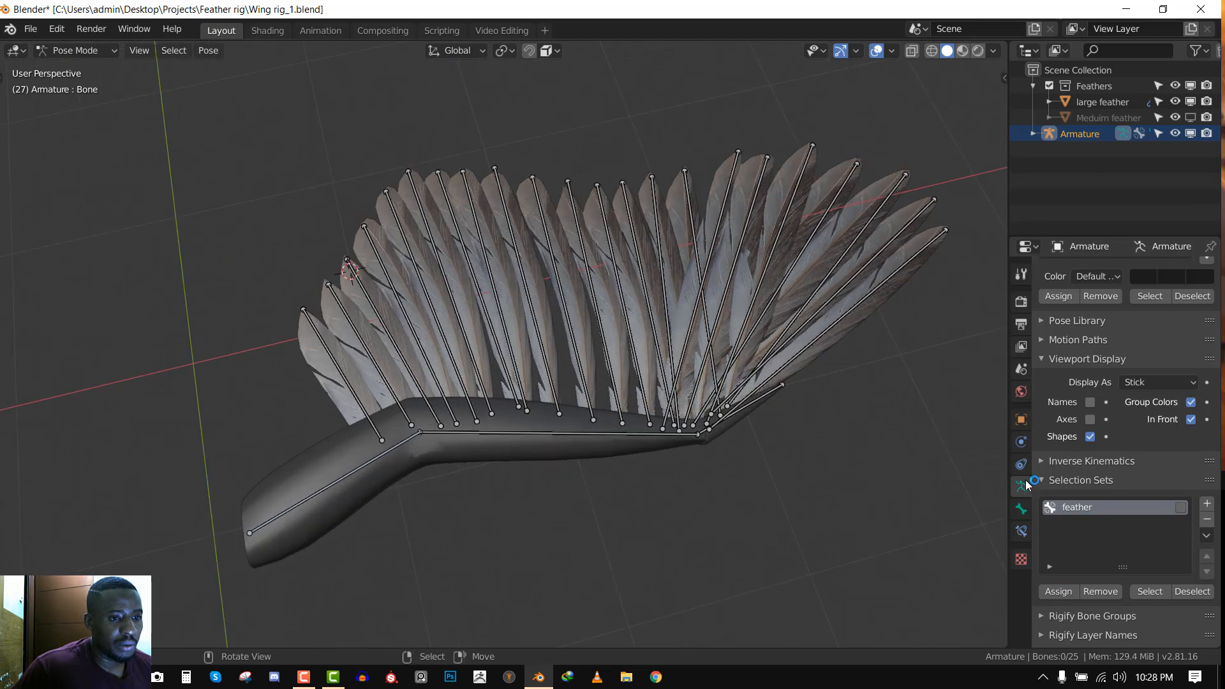
click(1152, 592)
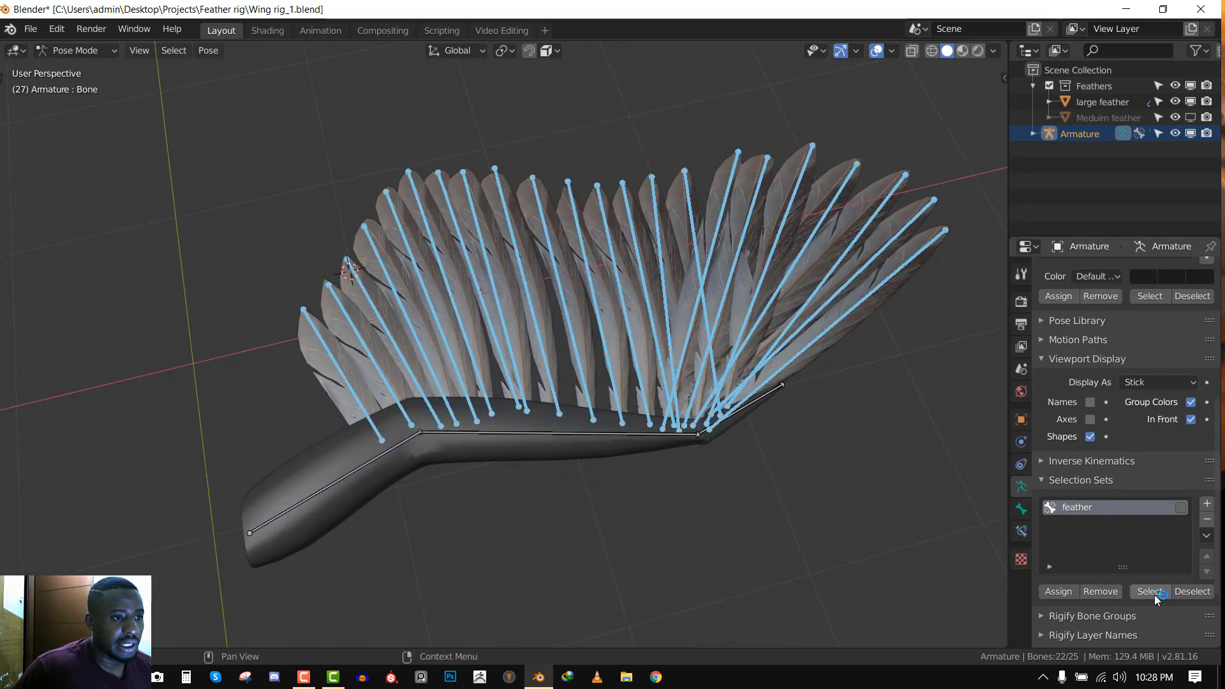
Switch the armature to Edit Mode and hide the unselected arm bones, leaving only the feather bones in top view
middle_drag(572, 281, 539, 296)
key(Tab)
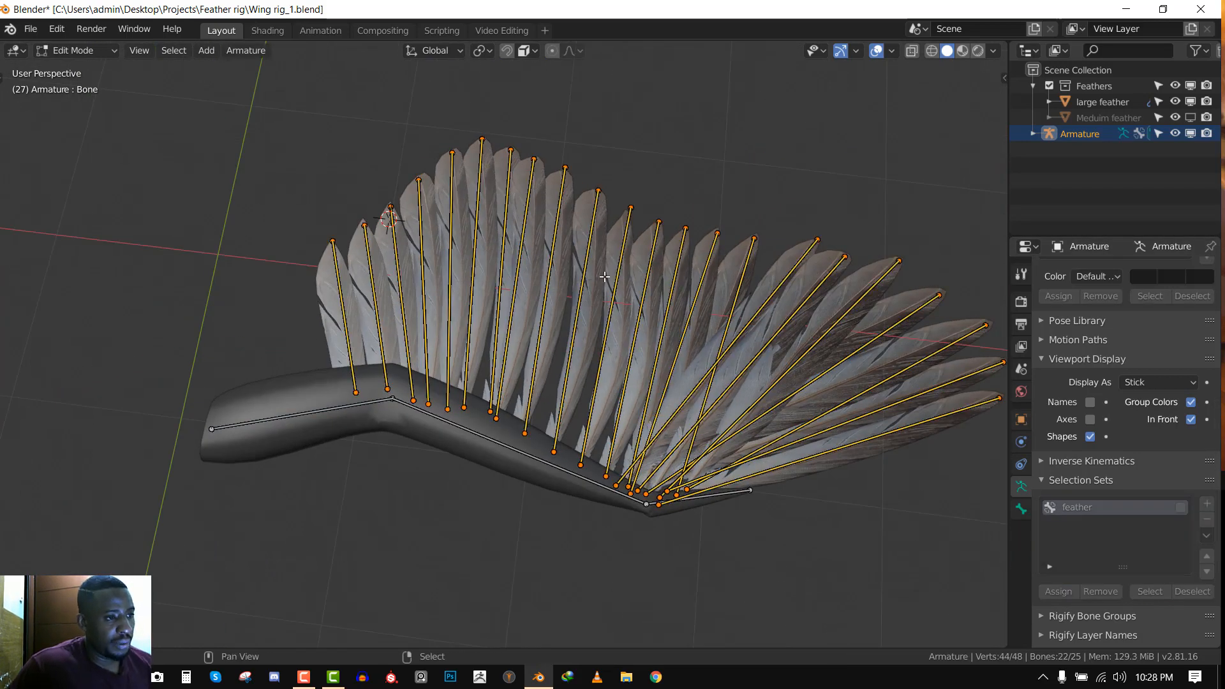
key(KP_7)
scroll(544, 346, down, 1)
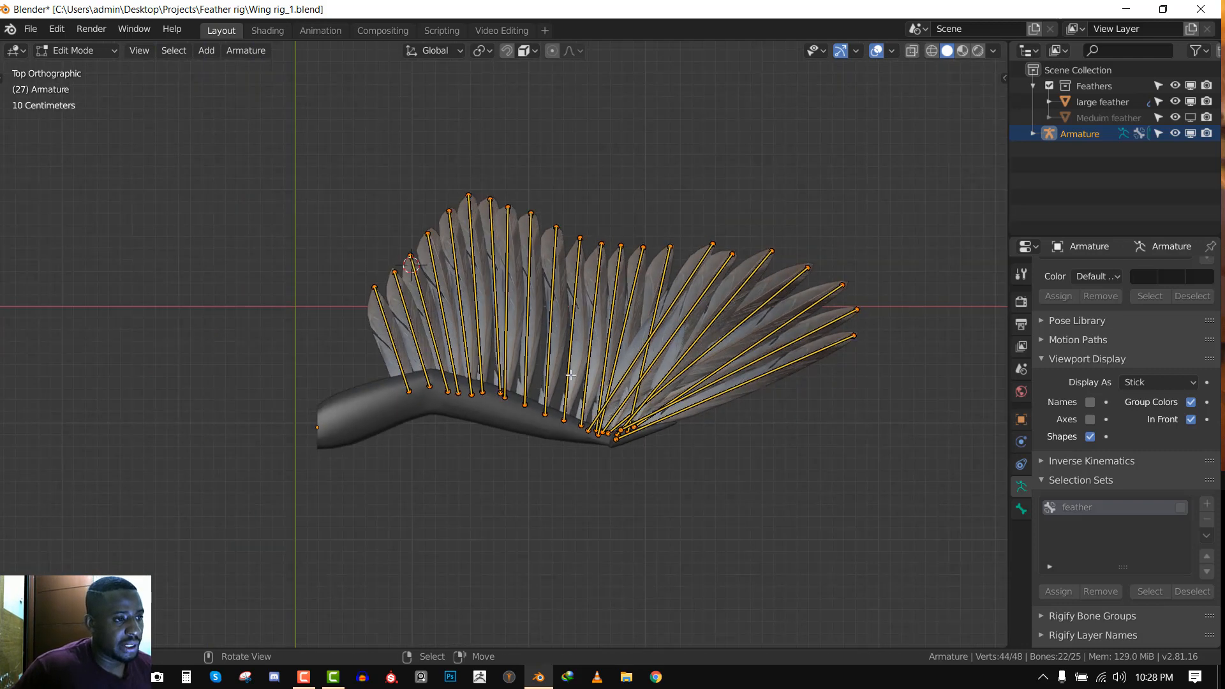
scroll(544, 345, up, 3)
Select all the visible feather bones and subdivide each one into two segments
key(alt+a)
shift+middle_drag(611, 362, 604, 362)
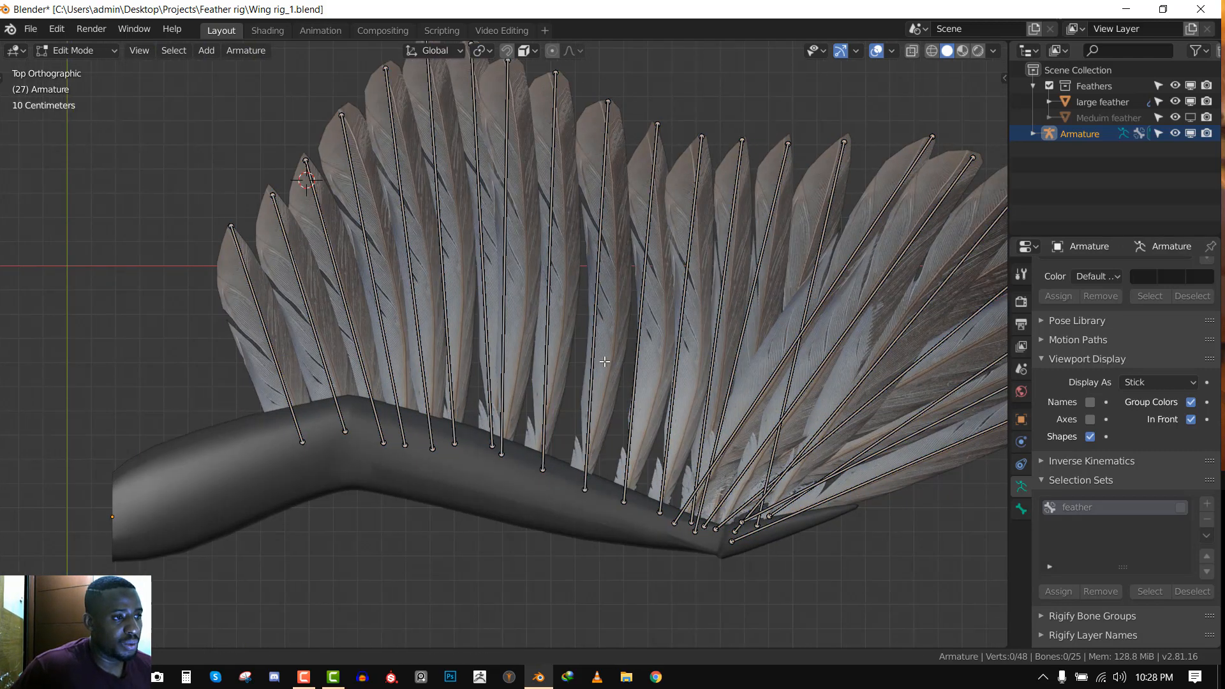
right_click(768, 155)
click(770, 160)
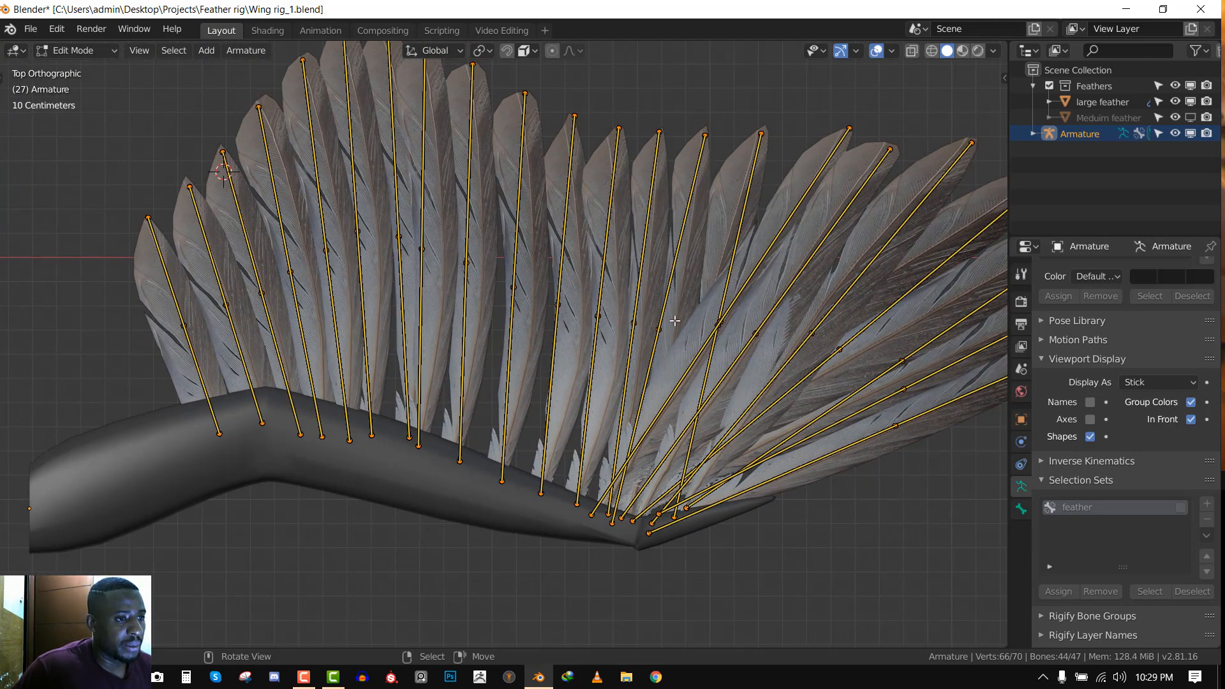
Check the subdivided feather bones by selecting one base segment from an angled view, and clear the selection
right_drag(661, 342, 666, 320)
middle_drag(665, 320, 701, 273)
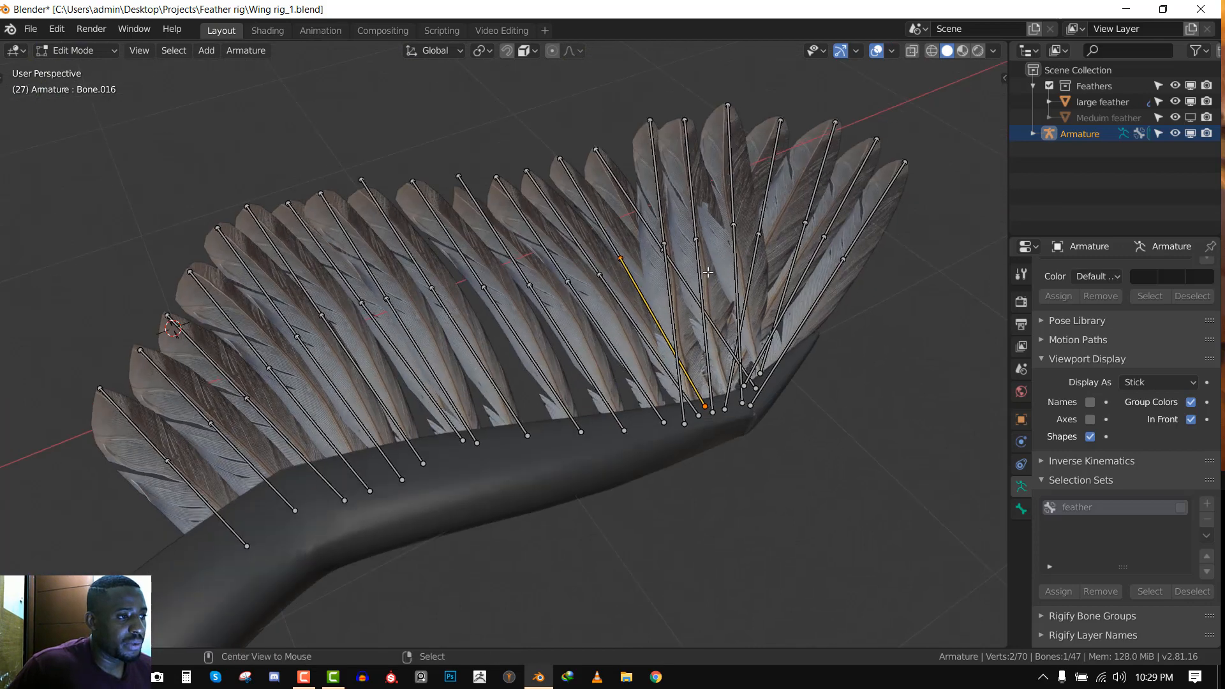
key(alt+a)
key(KP_7)
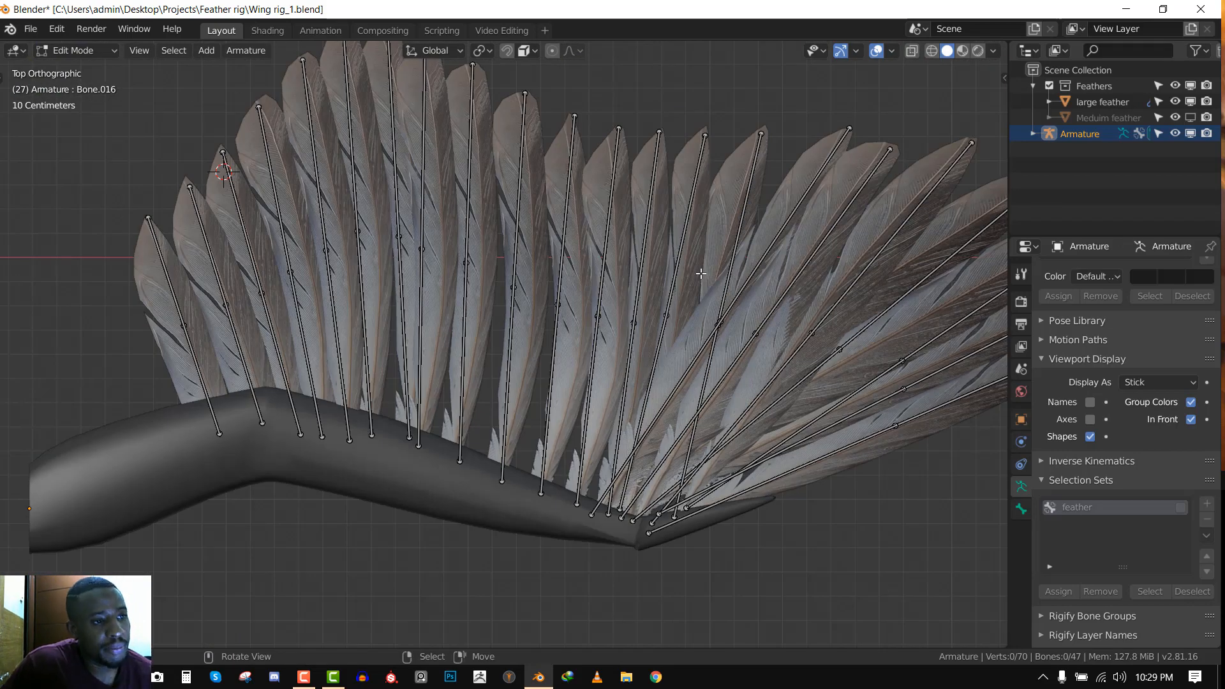
Select the base segment of the outermost feather bone at the wing tip
scroll(700, 273, down, 4)
middle_drag(514, 396, 265, 470)
click(258, 468)
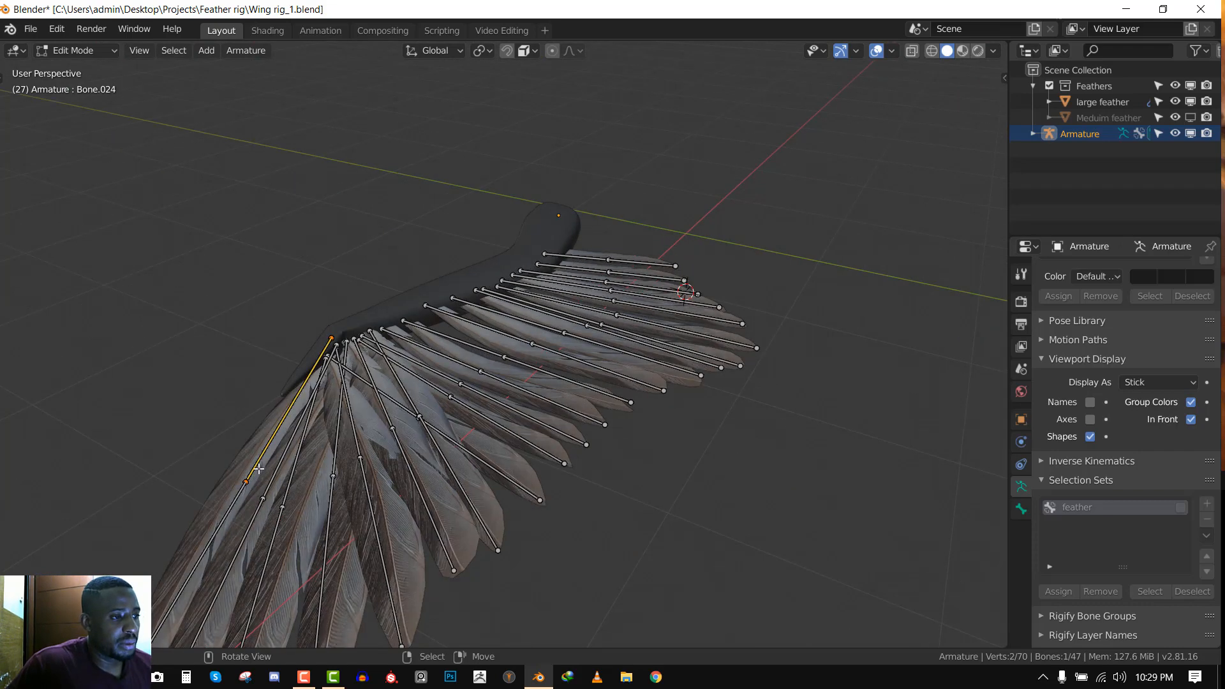
Try rotating the middle arm bone in Pose Mode from the top view to test whether the feathers follow
key(ctrl+Tab)
key(KP_7)
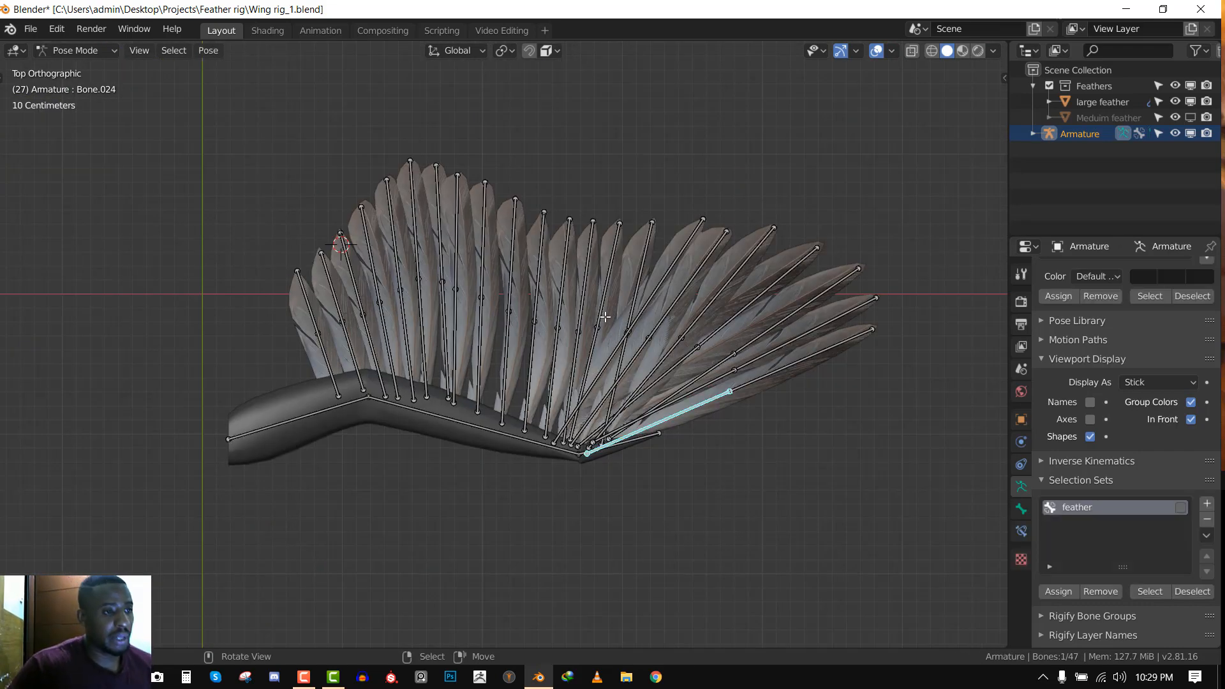
click(604, 317)
scroll(680, 428, up, 2)
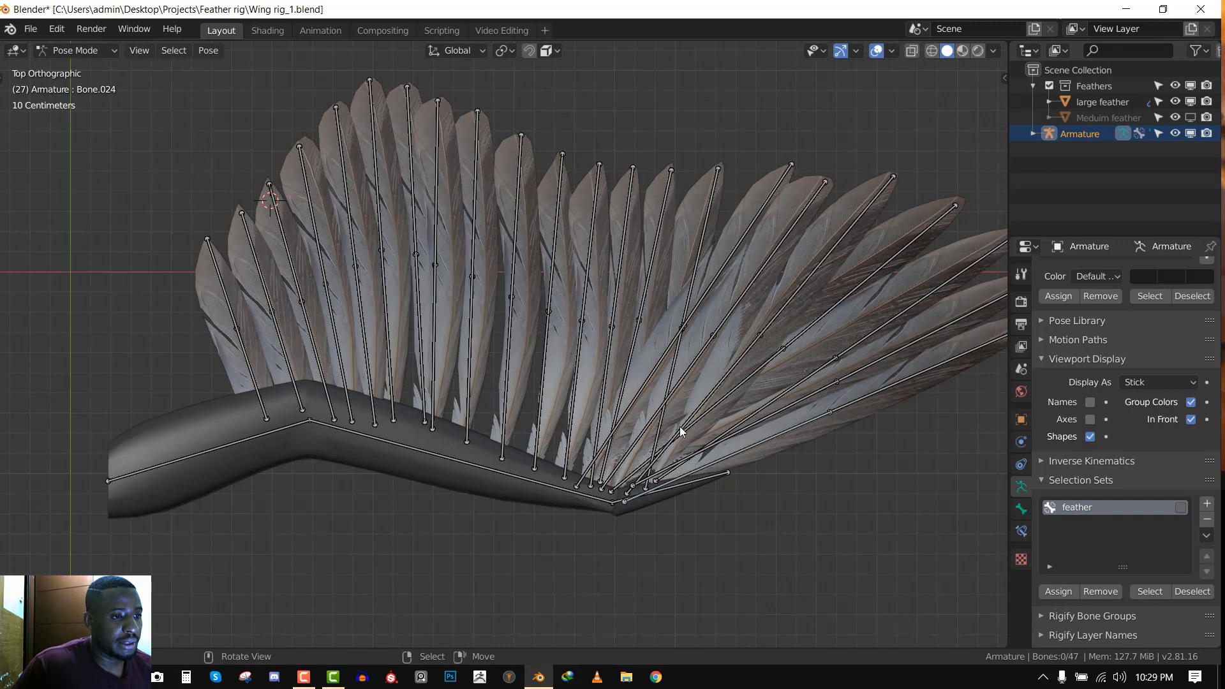
click(714, 467)
scroll(662, 400, down, 1)
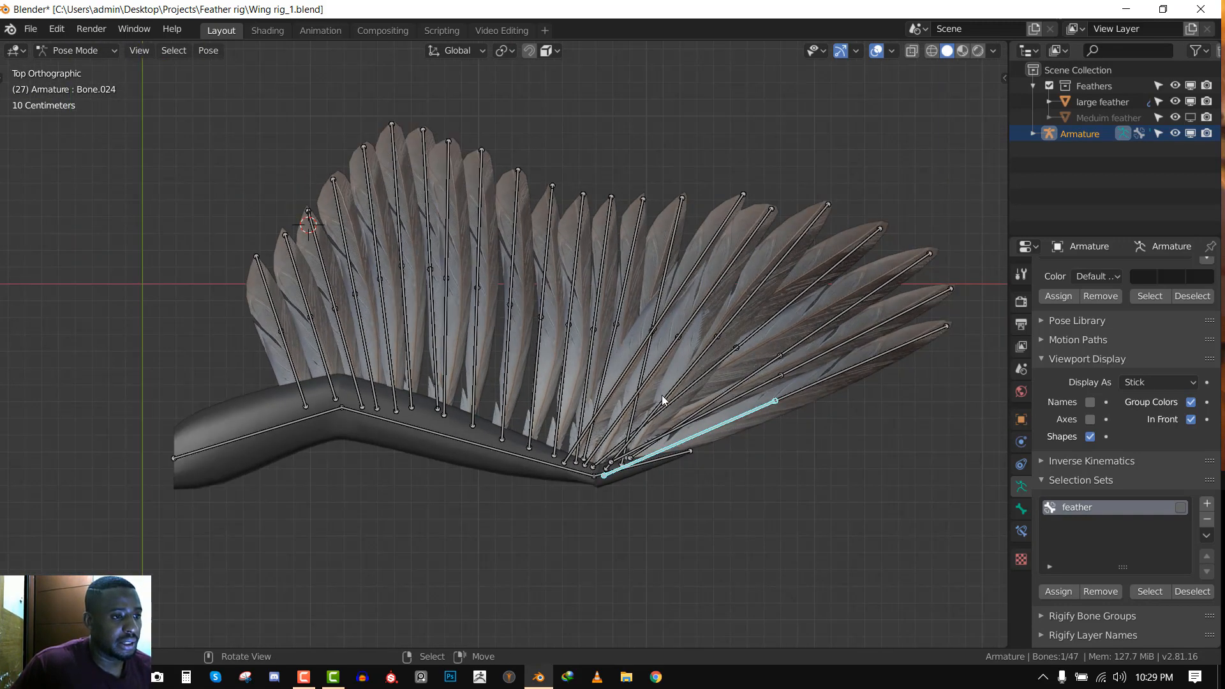
click(522, 458)
key(r)
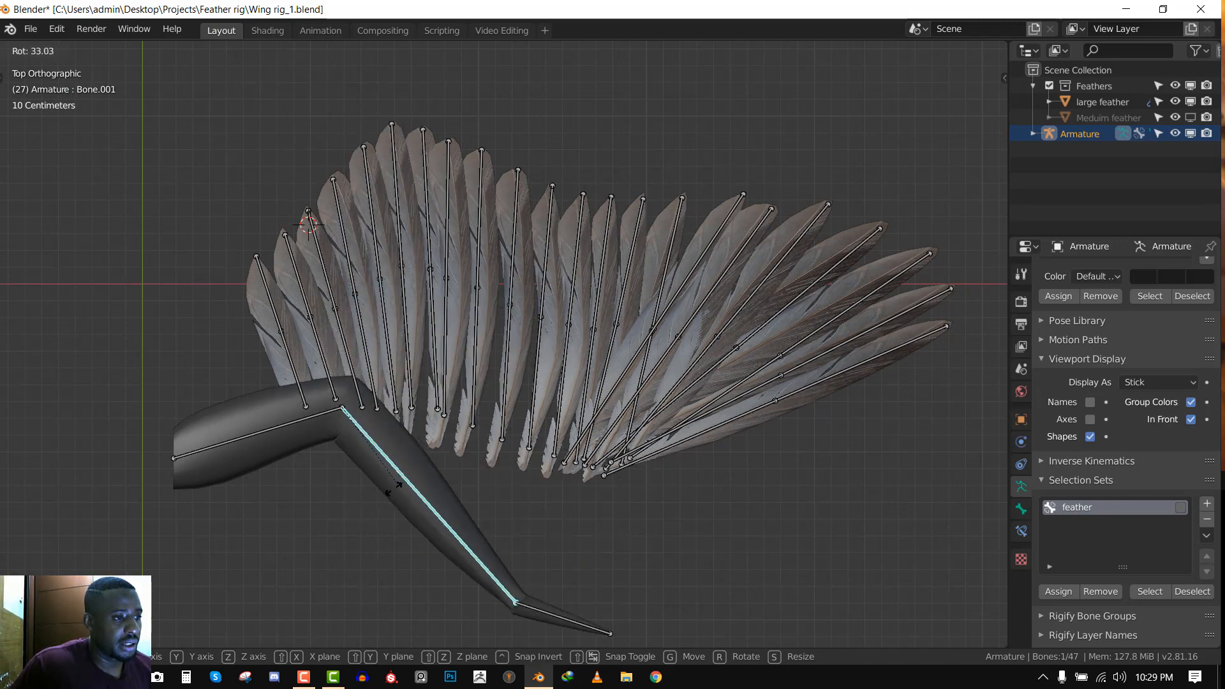
click(494, 382)
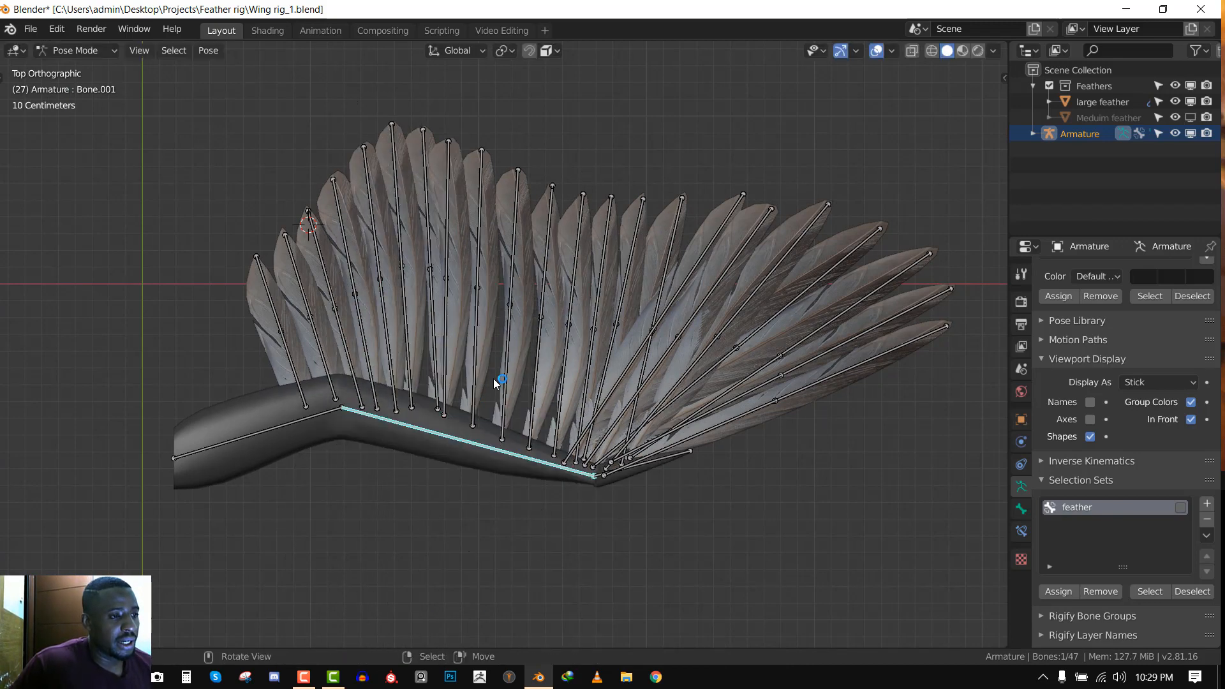
Switch the armature to Edit Mode, reveal its hidden arm bones and clear the selection
scroll(511, 341, up, 4)
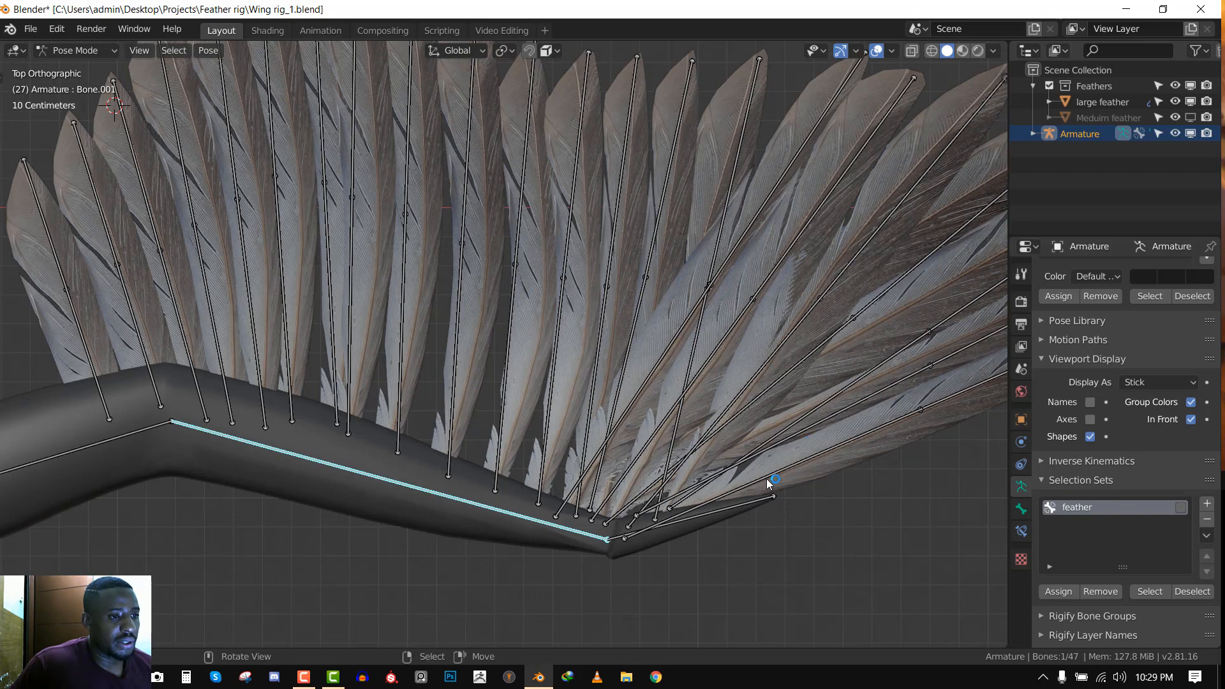
key(alt+a)
key(Tab)
scroll(734, 448, down, 2)
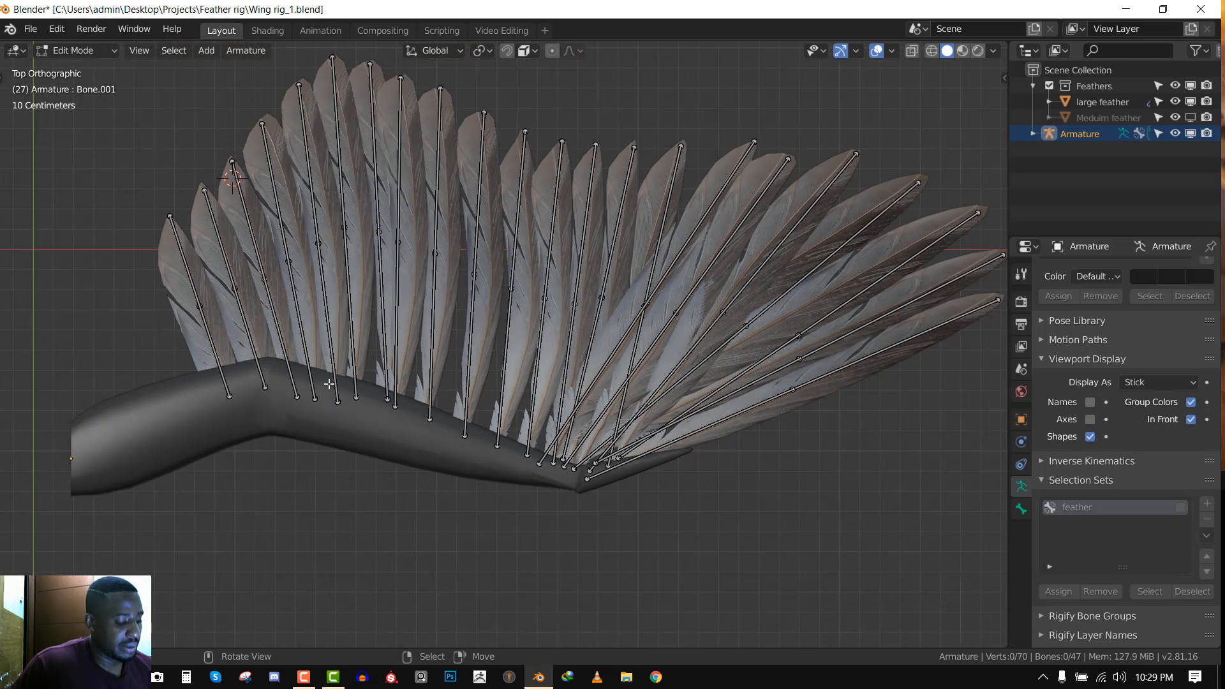
key(alt+h)
key(alt+a)
scroll(396, 316, up, 2)
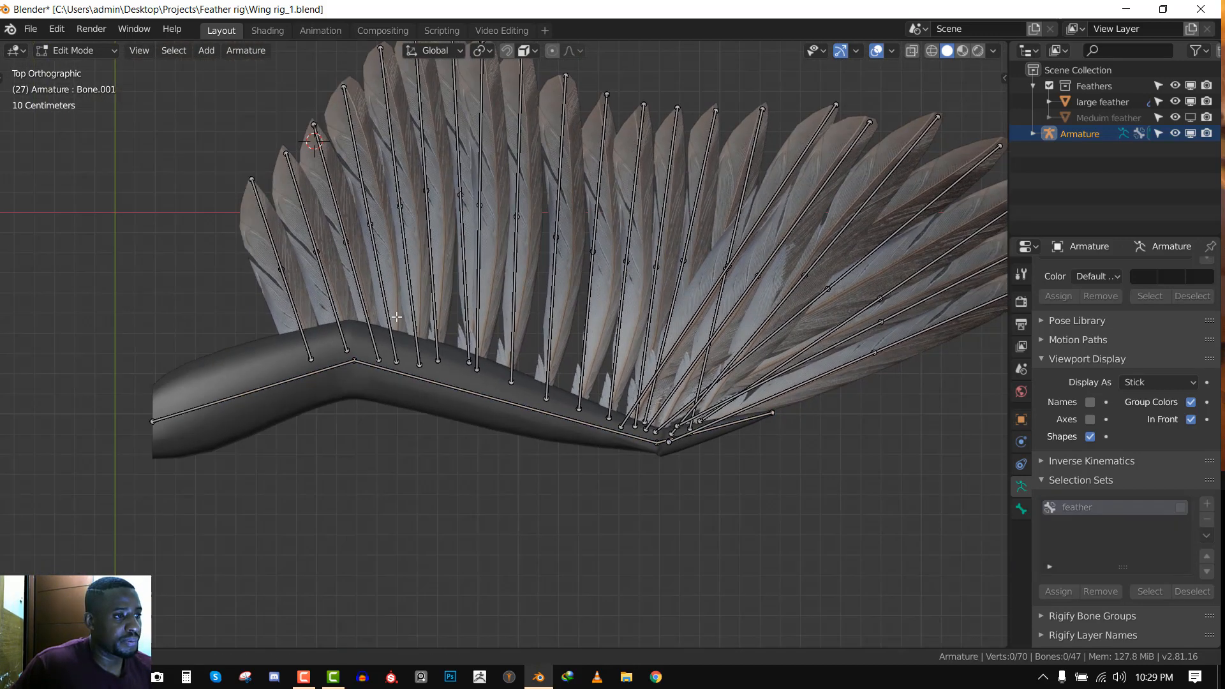
Parent the two feather bones nearest the wing root to the upper arm bone with Keep Offset
scroll(397, 317, up, 1)
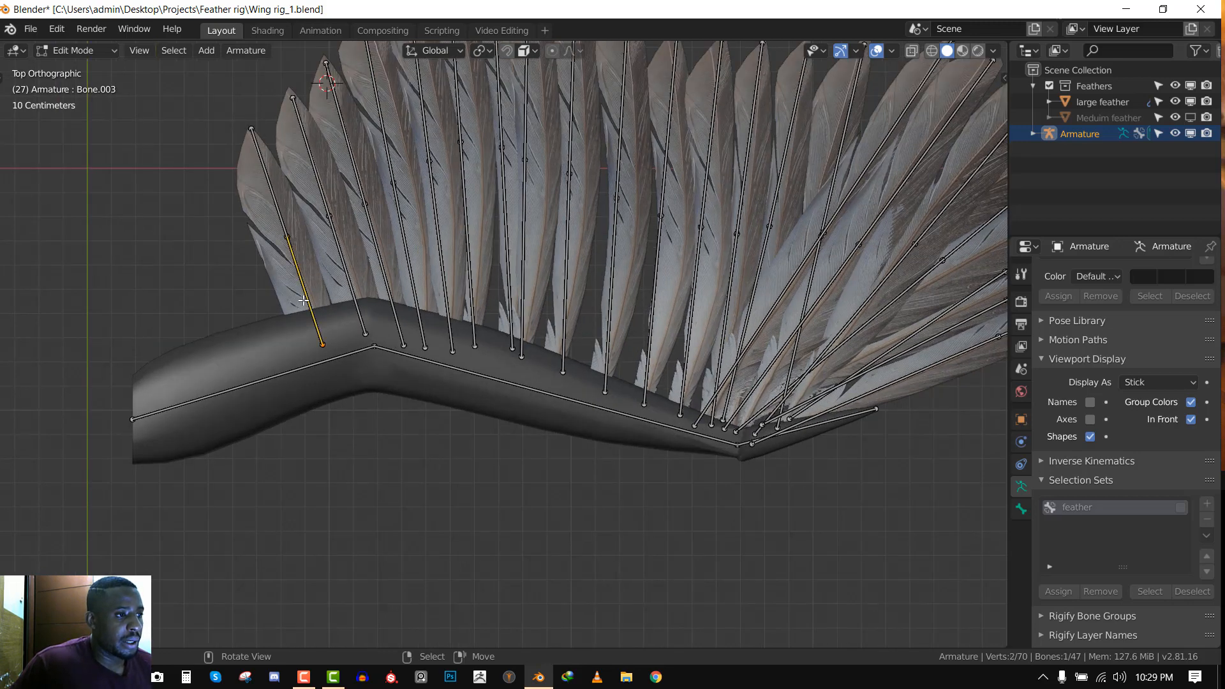
shift+click(340, 356)
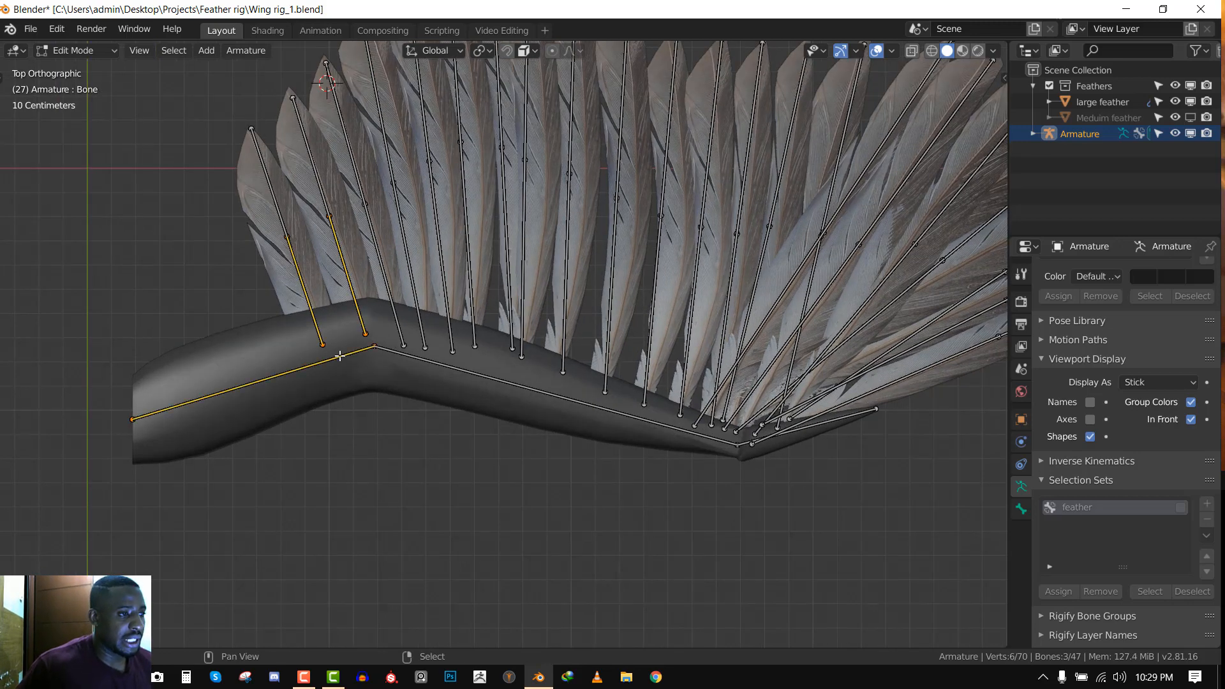
key(ctrl+p)
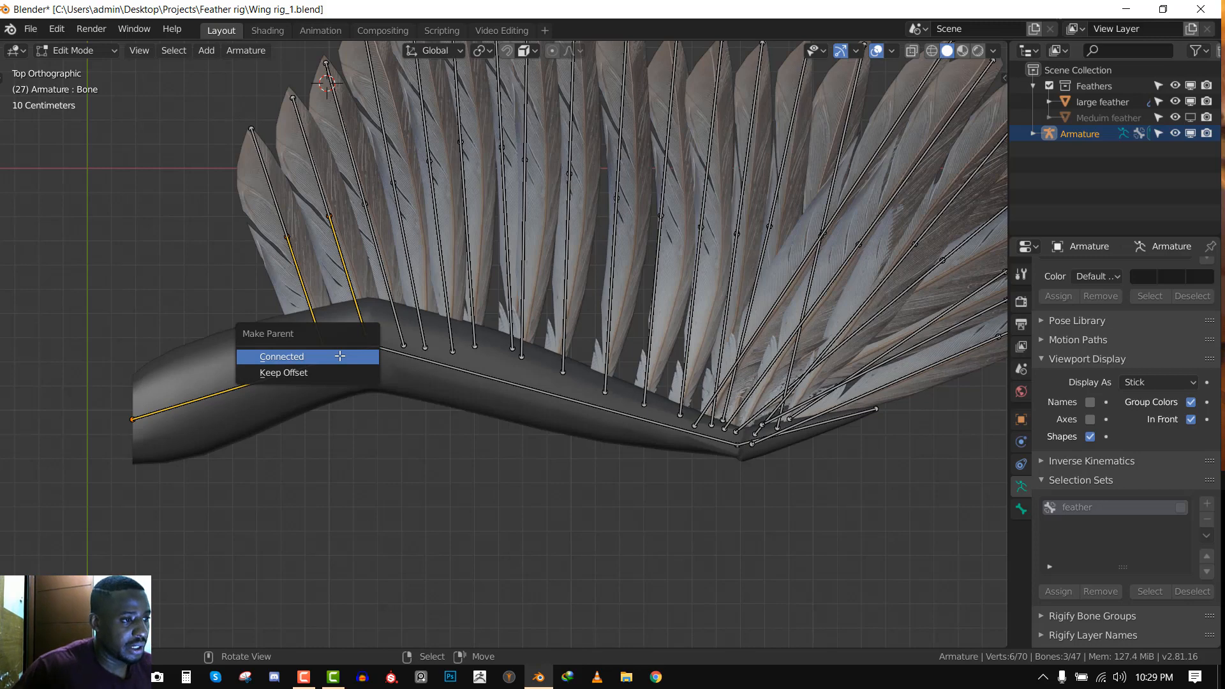
click(329, 373)
Parent the thirteen feather bones along the middle arm section to the middle arm bone with Keep Offset
click(422, 323)
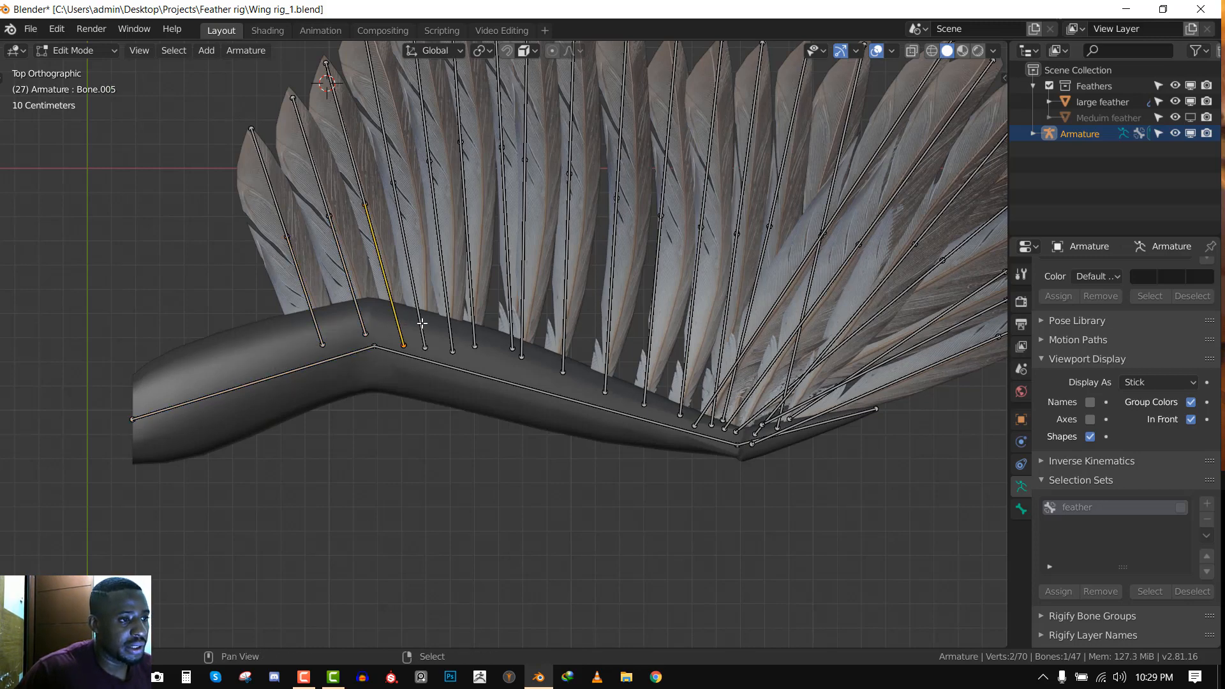
shift+click(449, 332)
shift+click(471, 331)
shift+click(514, 334)
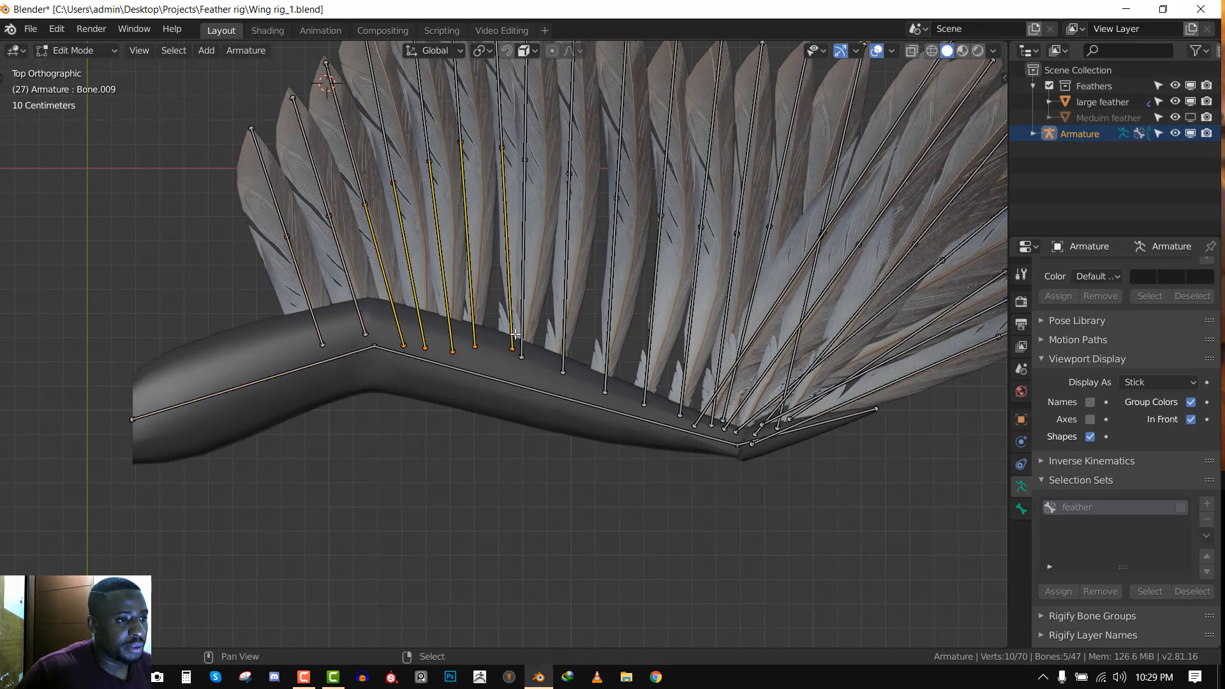
shift+click(523, 328)
shift+click(566, 339)
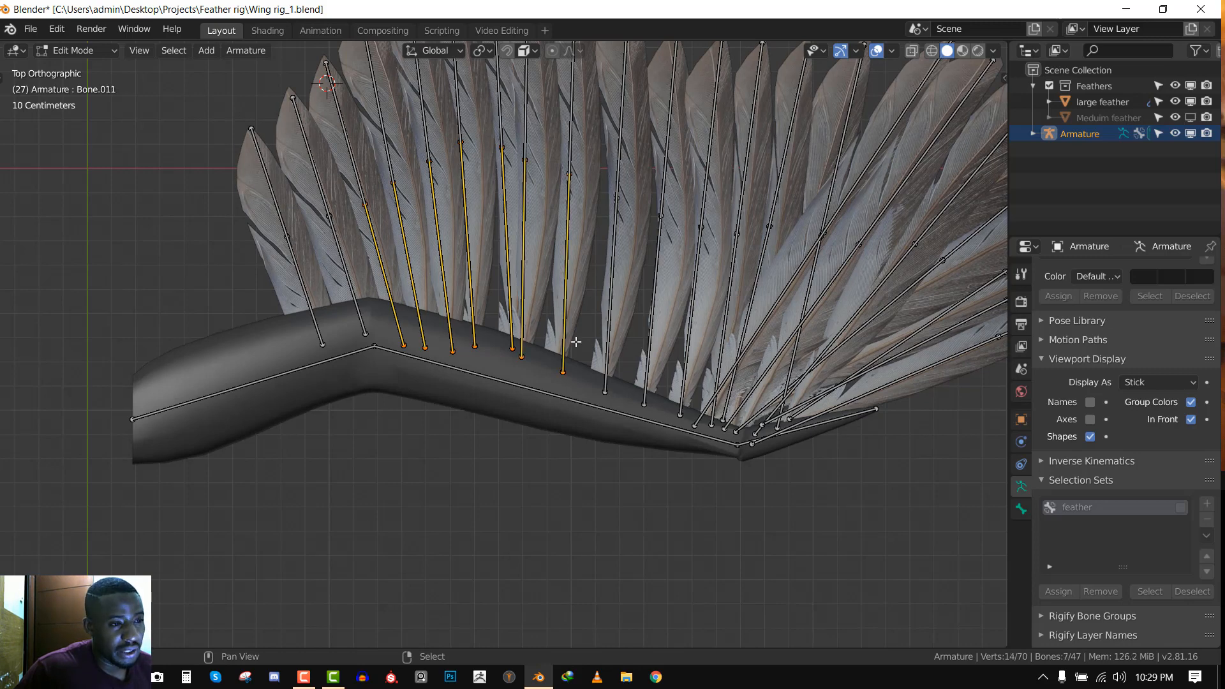
shift+click(614, 348)
shift+click(683, 368)
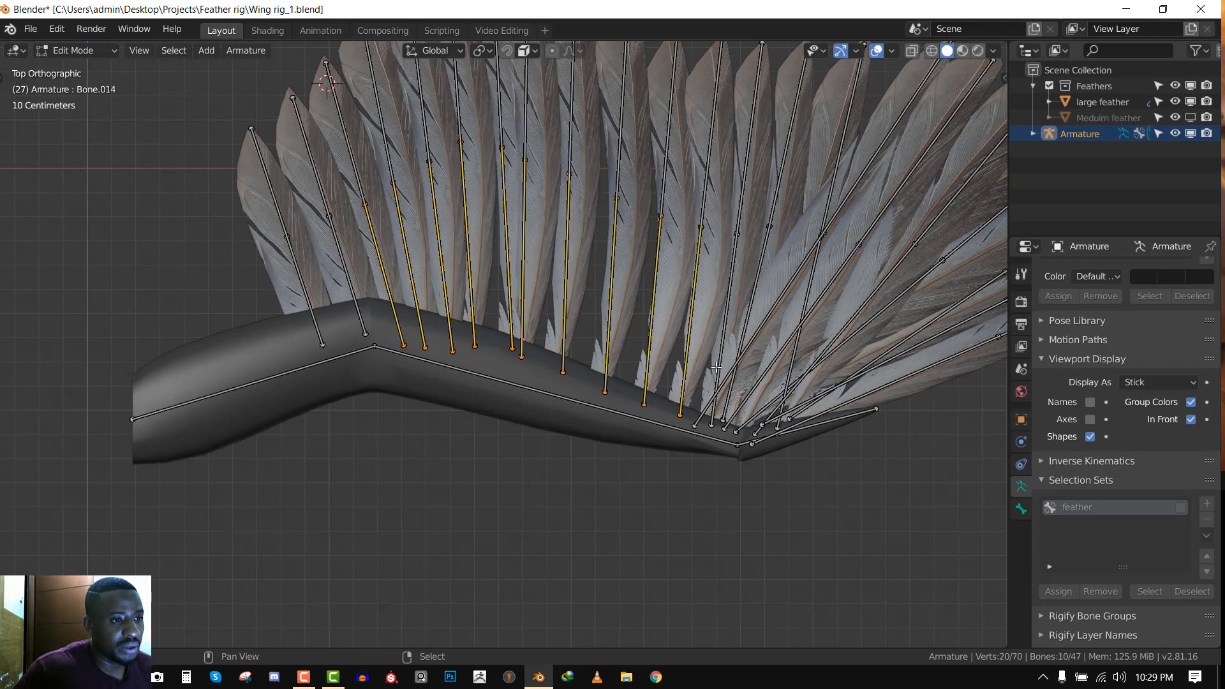
shift+click(721, 379)
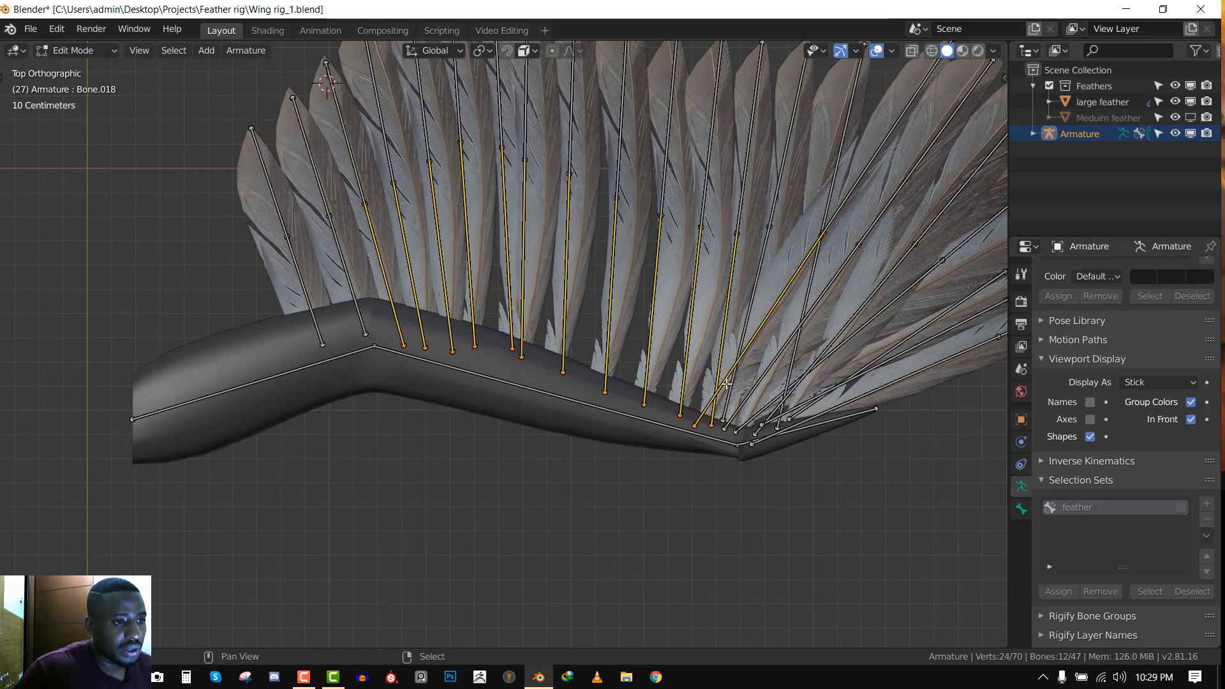
shift+click(668, 430)
key(ctrl+p)
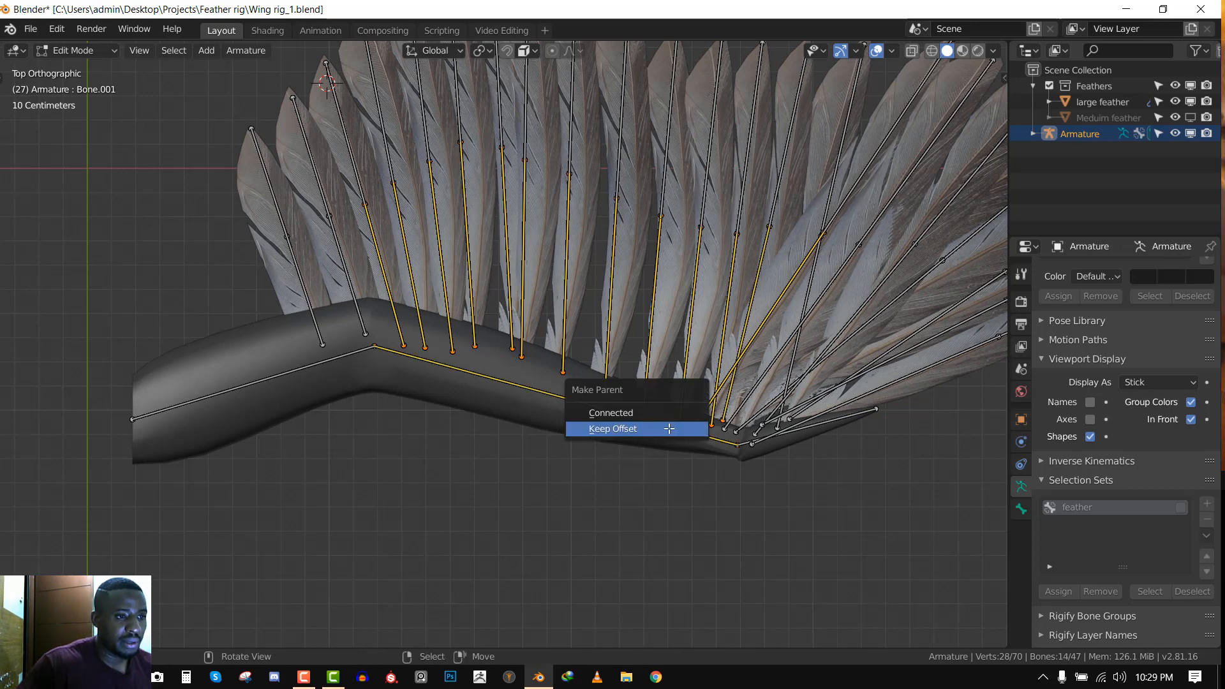
click(669, 428)
Parent the seven remaining feather bones near the tip to the wing-tip bone with Keep Offset, and deselect everything
click(763, 386)
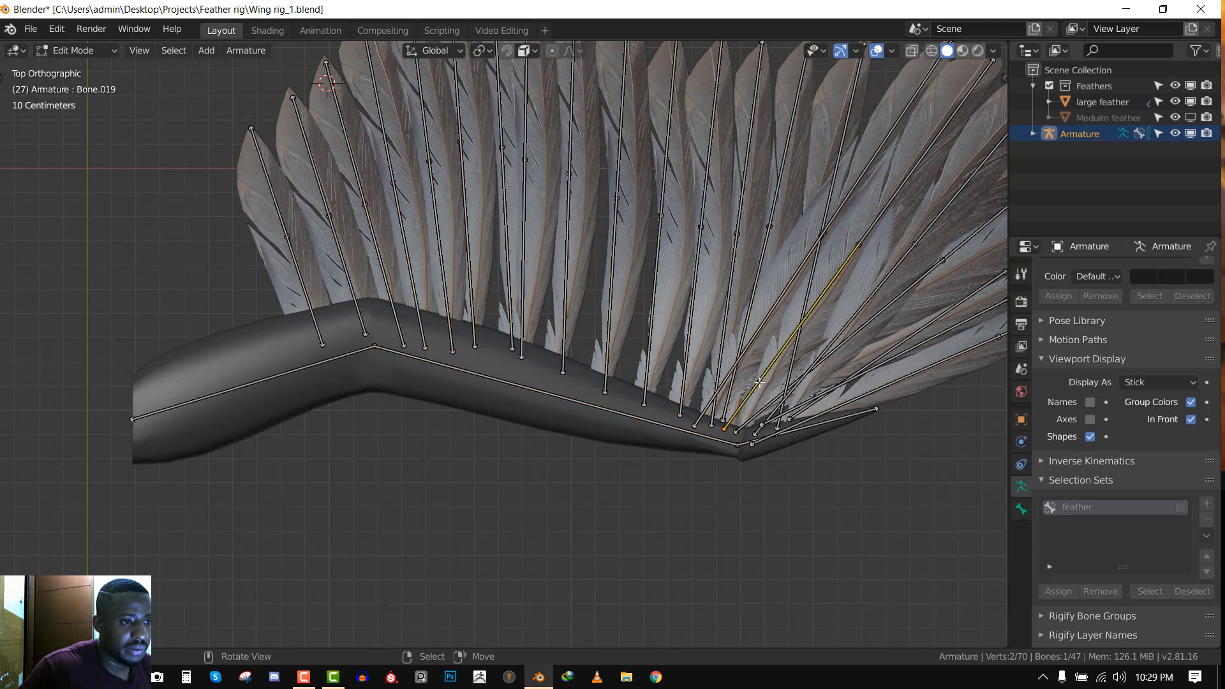
shift+click(763, 408)
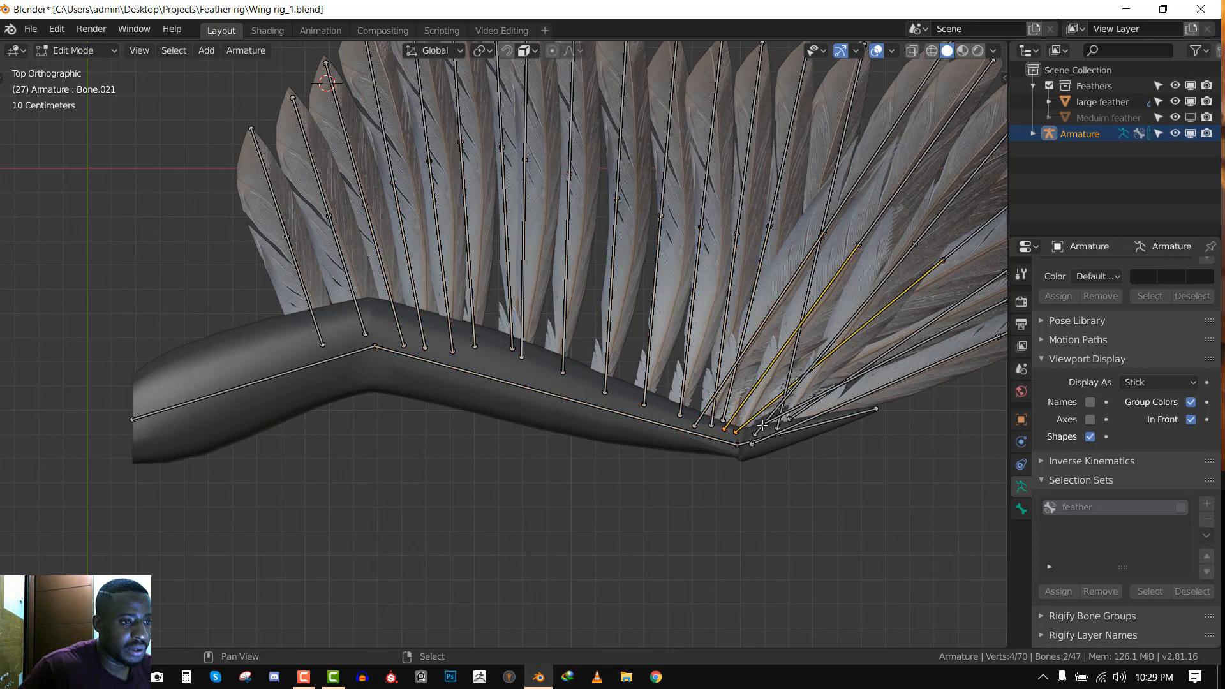
shift+click(789, 405)
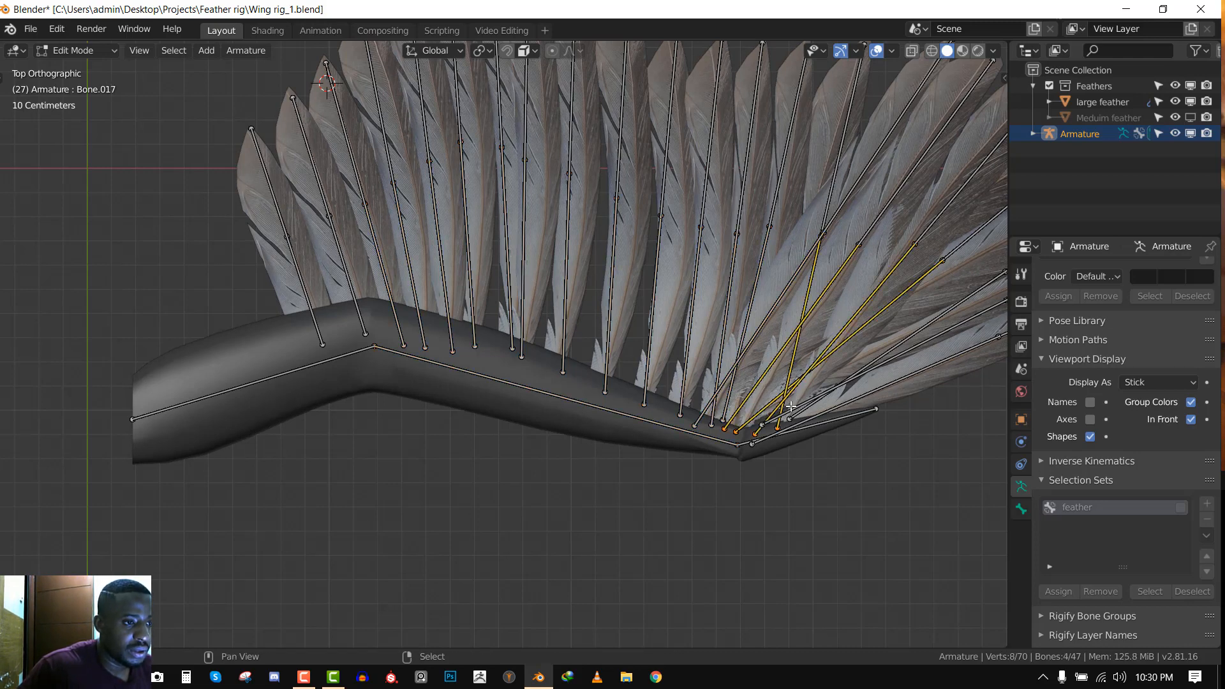
shift+click(805, 410)
shift+click(860, 371)
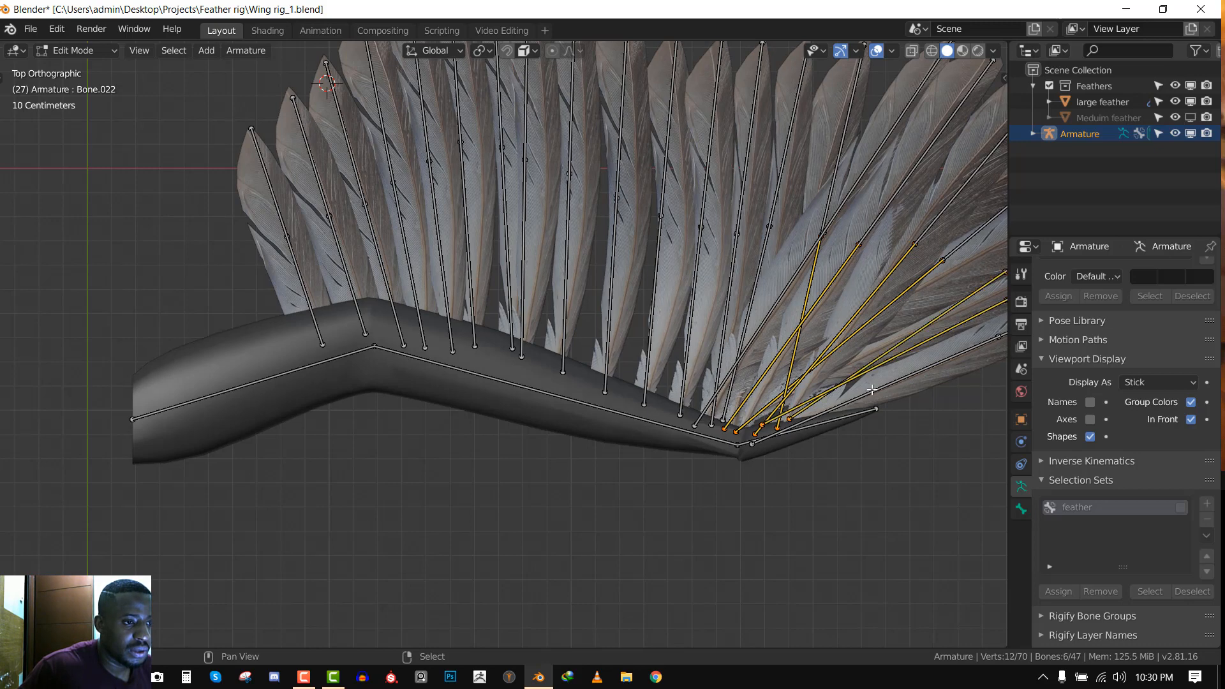
shift+click(872, 390)
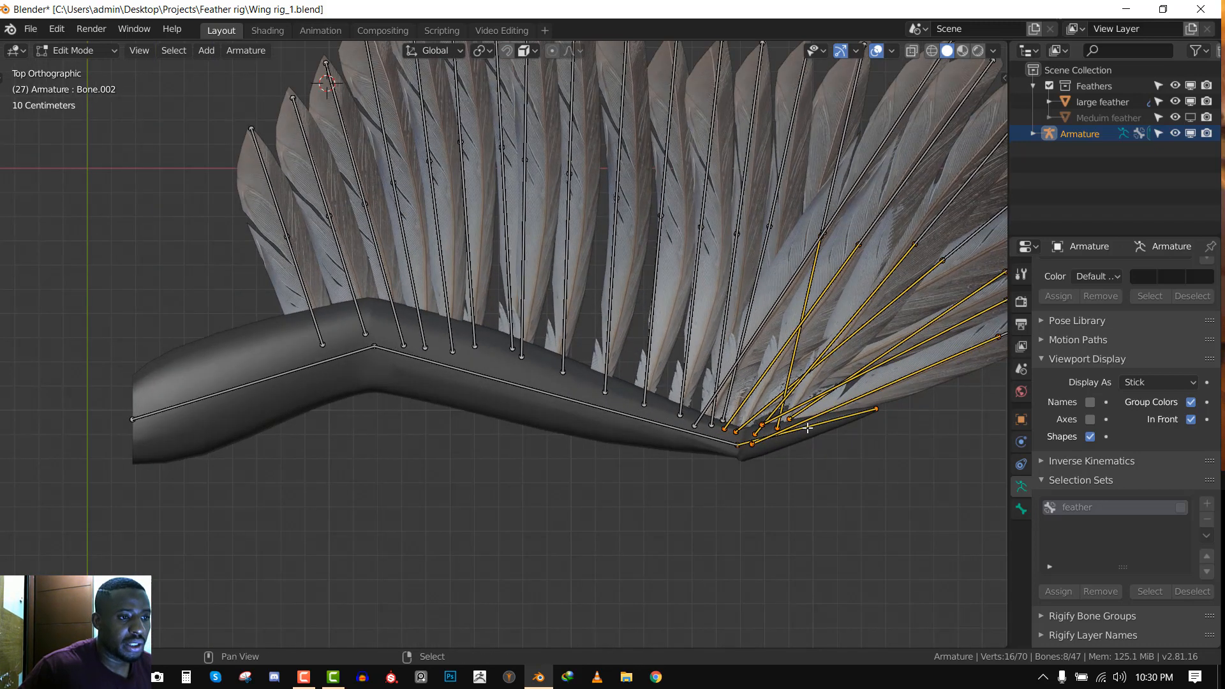
key(ctrl+p)
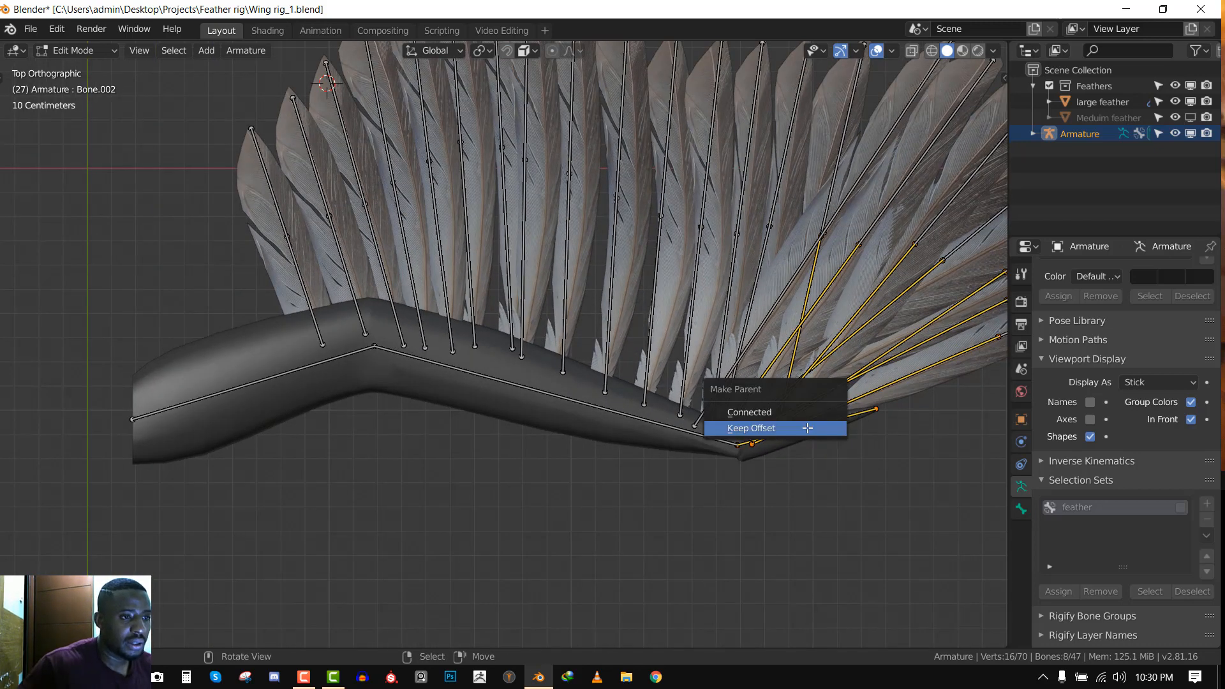
click(808, 428)
key(alt+a)
Reparent feather bones Bone.021 and Bone.019 to the middle arm bone with Keep Offset
right_click(752, 416)
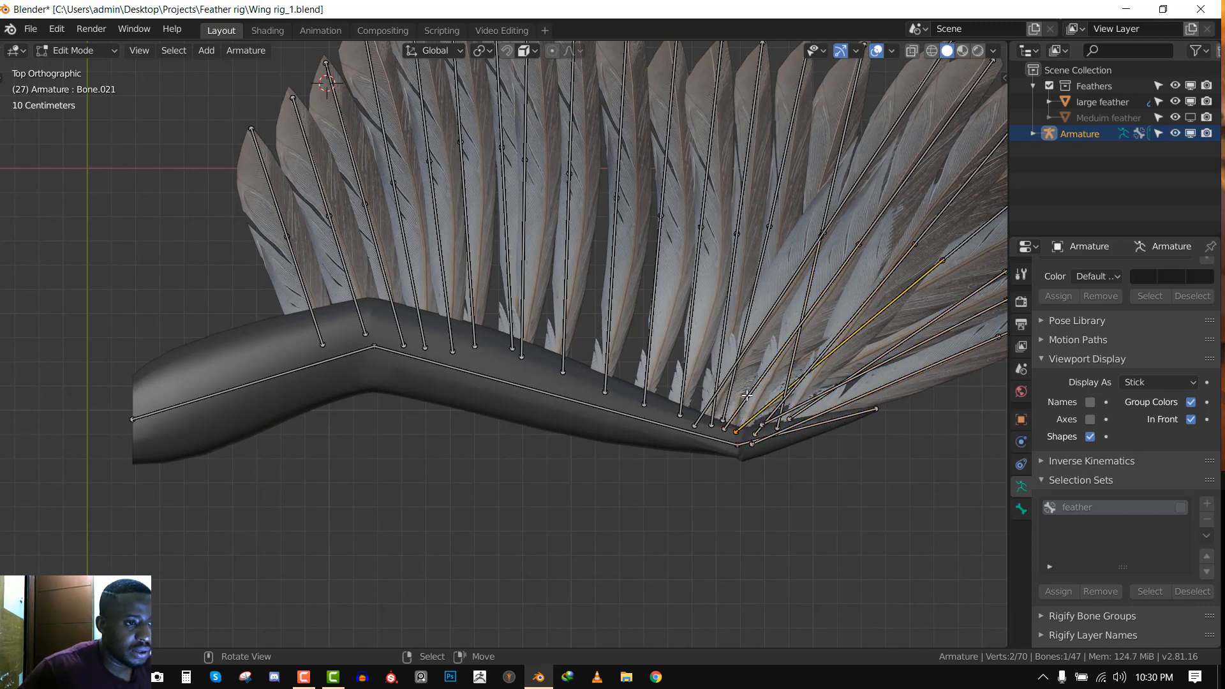
shift+right_click(746, 396)
shift+right_click(702, 442)
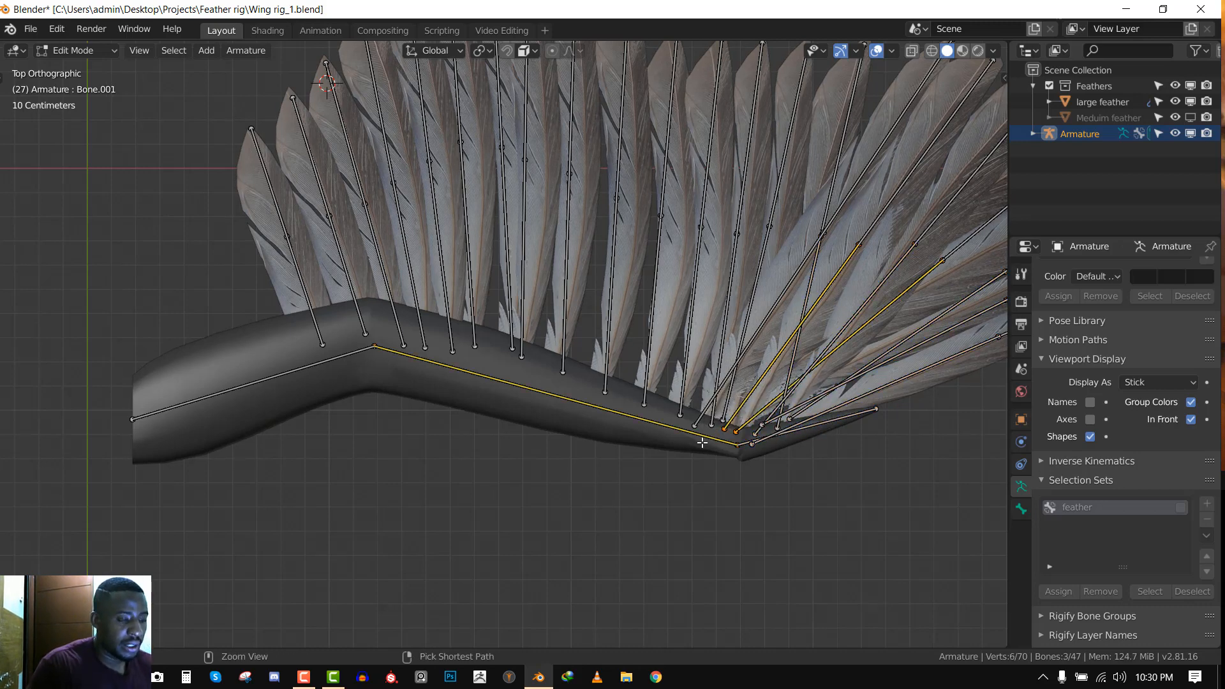
key(ctrl+p)
click(702, 442)
Test the new parenting in Pose Mode by rotating the middle arm bone, and cancel the rotation
right_click(664, 432)
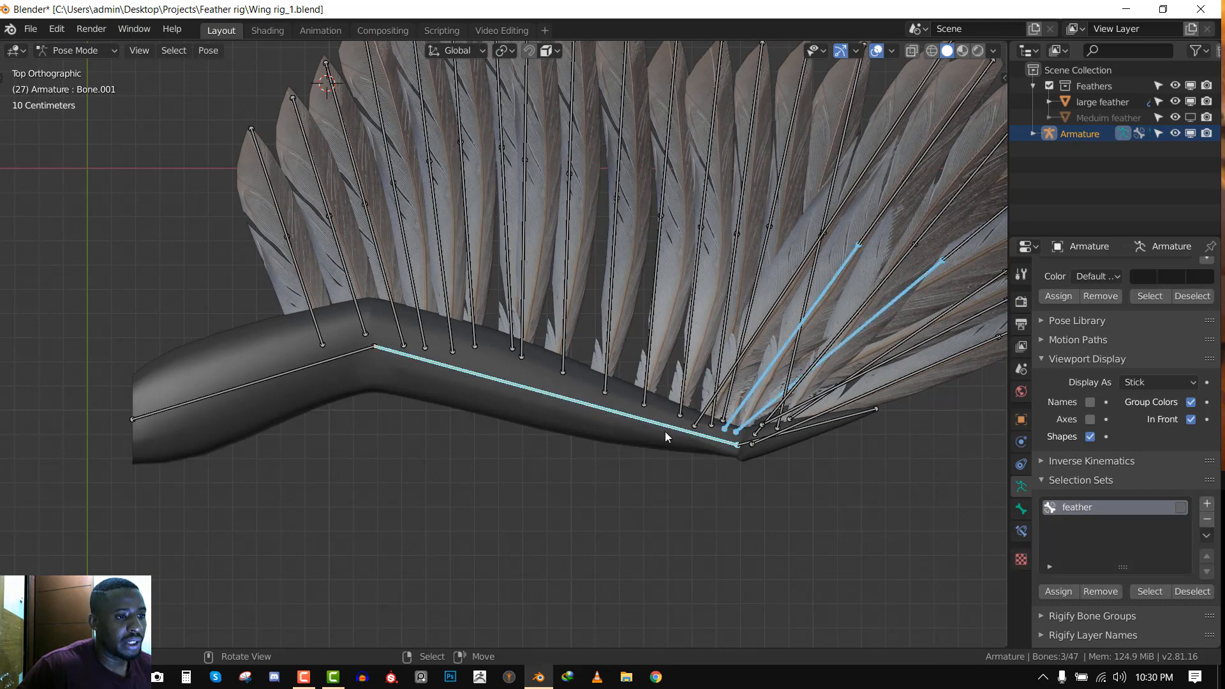
scroll(680, 427, down, 3)
key(r)
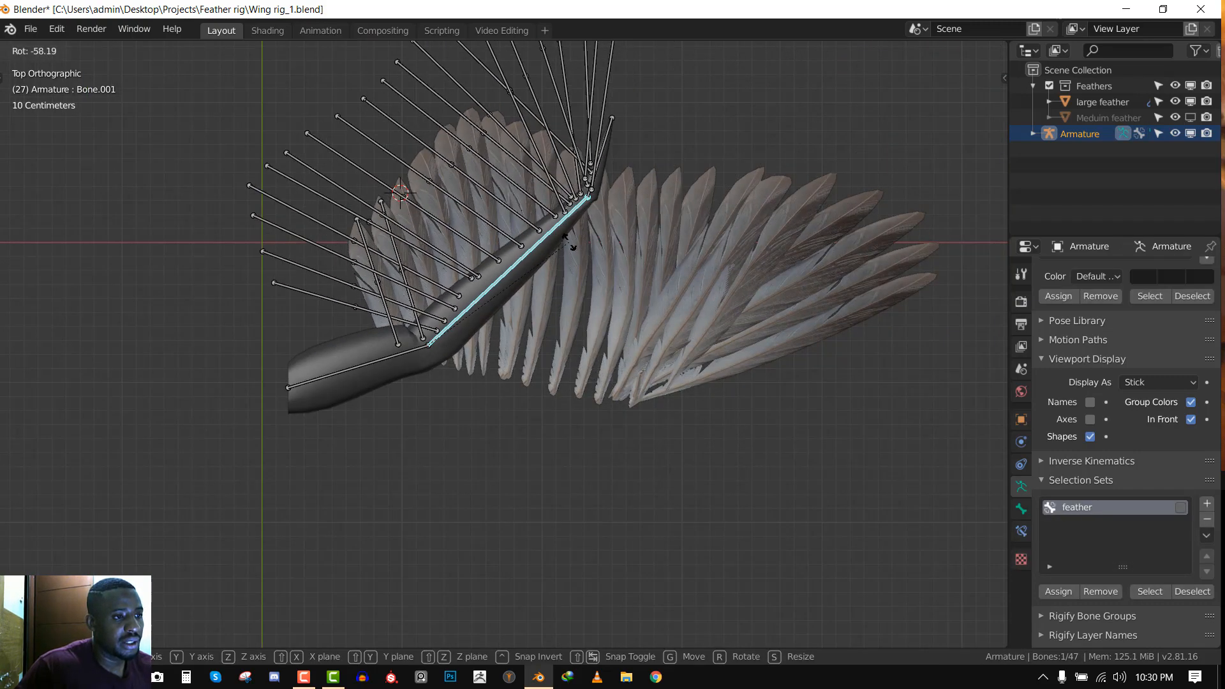
right_click(636, 426)
Try rotating the wing-tip bone several times to check its feather bones, cancelling each rotation
right_click(671, 398)
key(r)
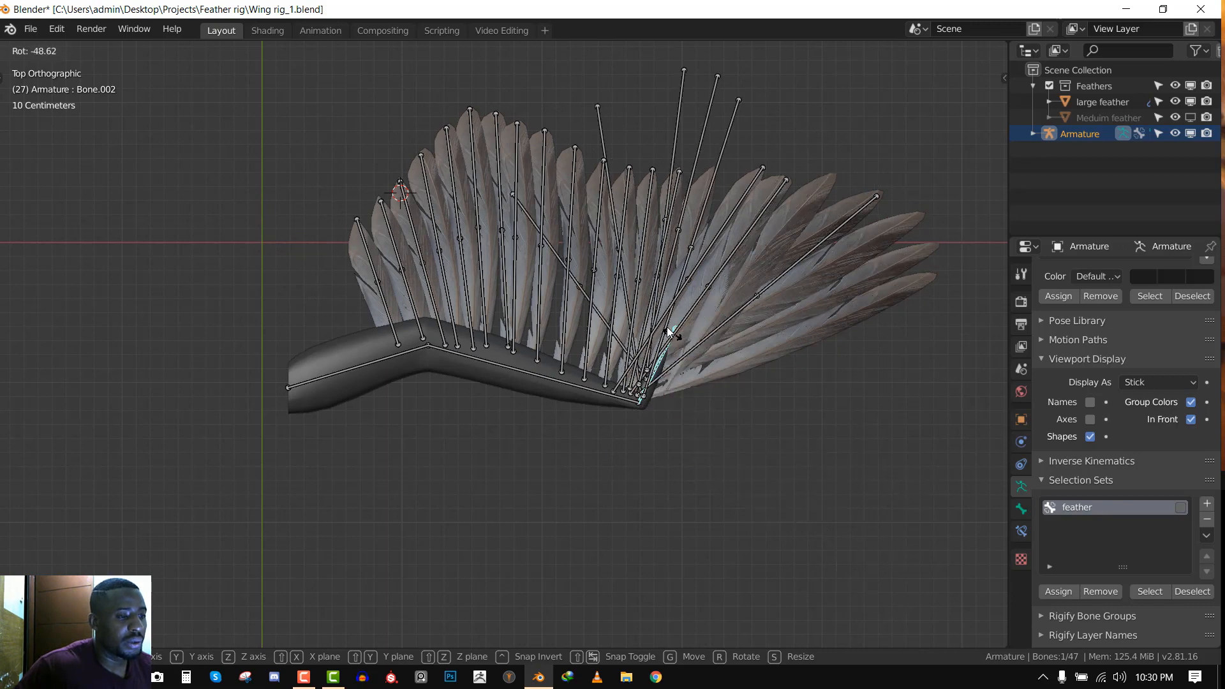
right_click(666, 268)
middle_drag(664, 255, 776, 238)
scroll(775, 238, up, 3)
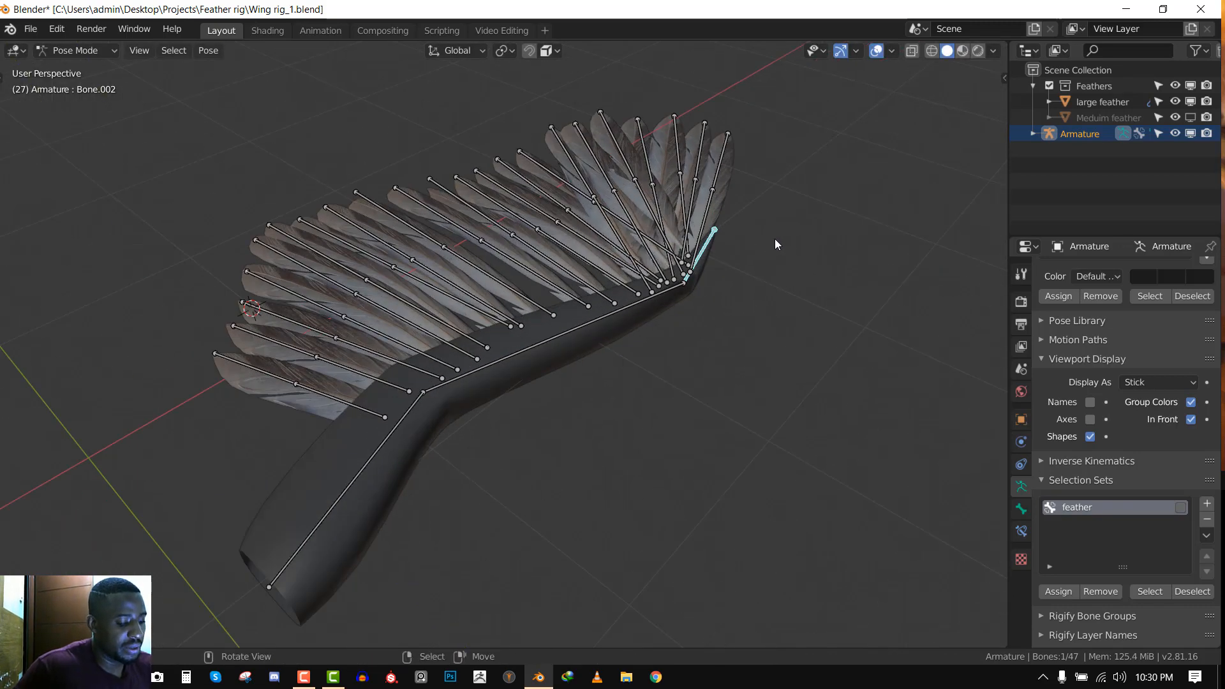
key(KP_7)
key(r)
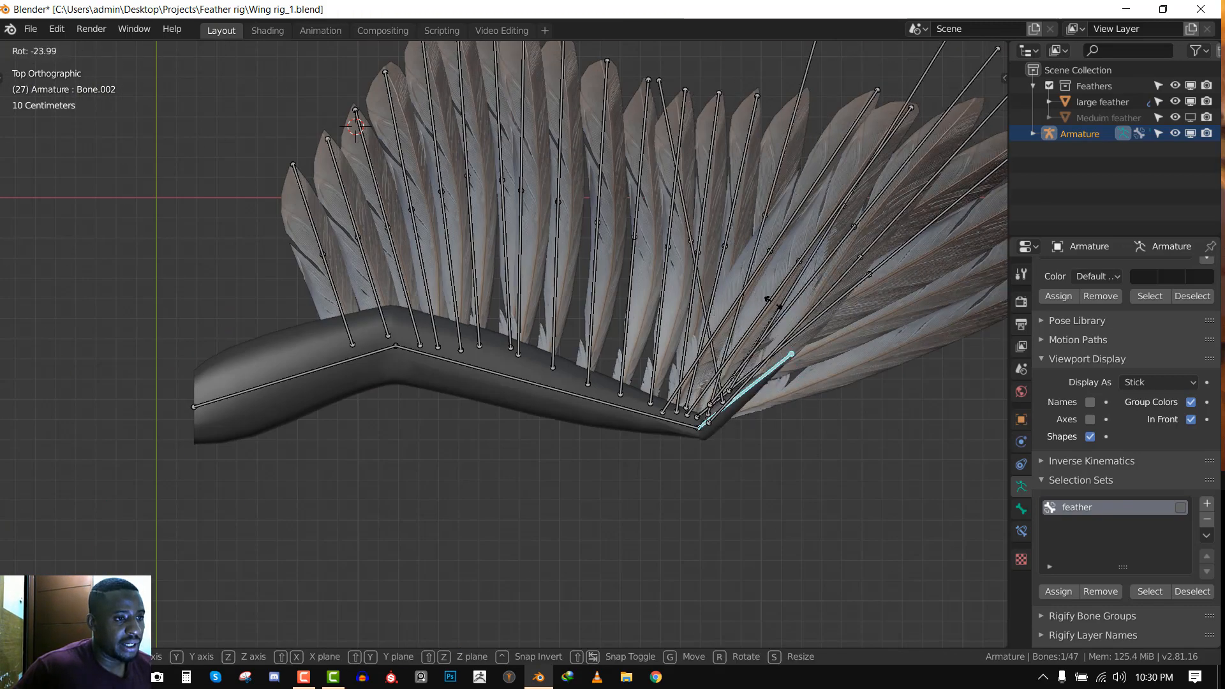
click(724, 363)
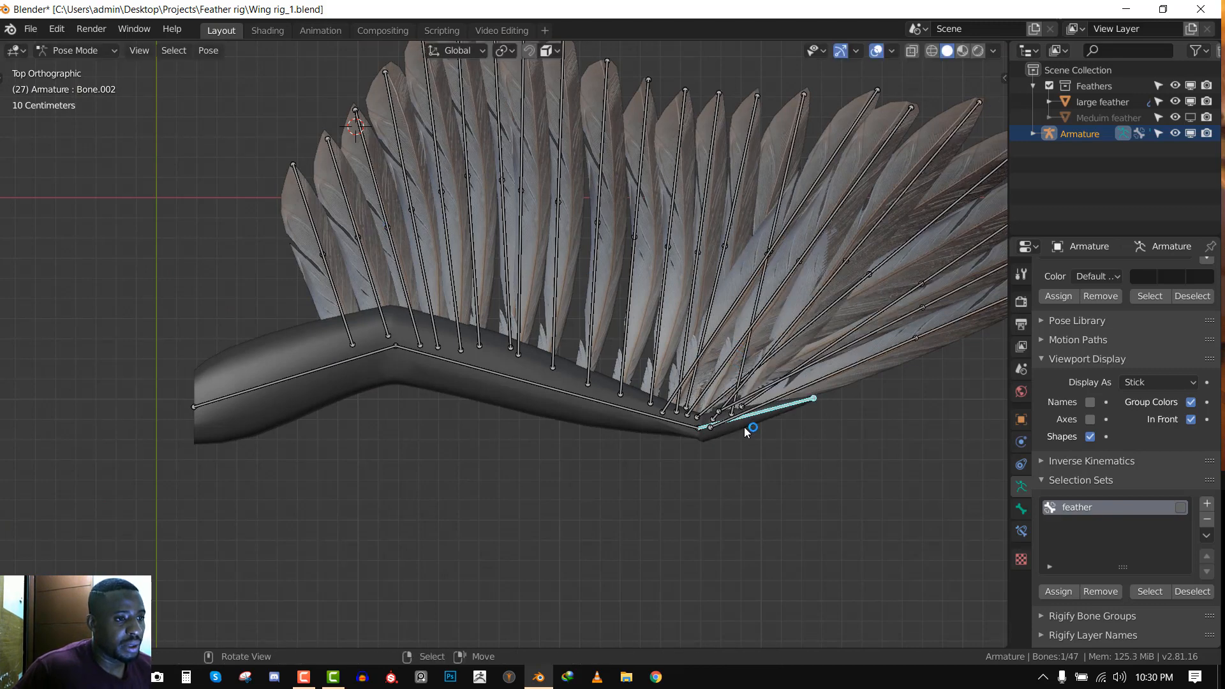
key(r)
right_click(618, 411)
Try folding the wing downward by rotating the upper arm bone and the middle arm bone
right_click(620, 409)
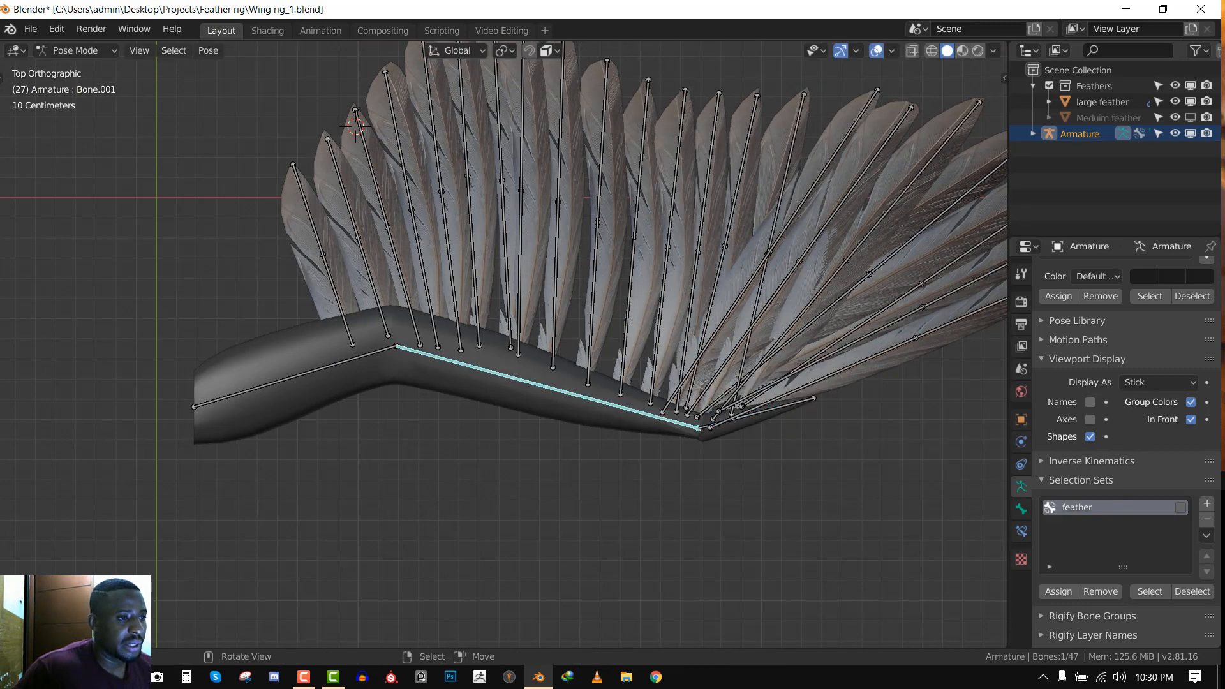
key(r)
click(274, 368)
right_click(364, 379)
scroll(364, 379, down, 2)
key(r)
click(512, 520)
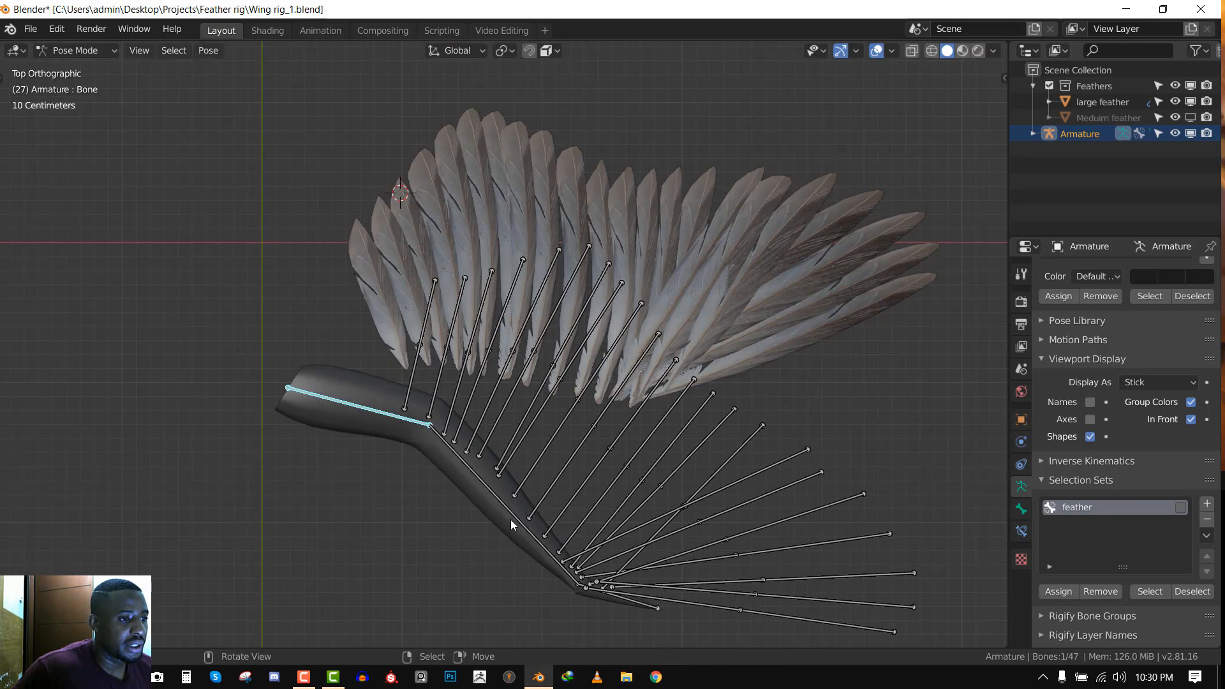
right_click(512, 520)
key(r)
click(511, 336)
Try rotating the wing-tip bone to finish the fold, and clear the rotation of all bones
shift+middle_drag(464, 635, 550, 402)
right_click(528, 477)
key(r)
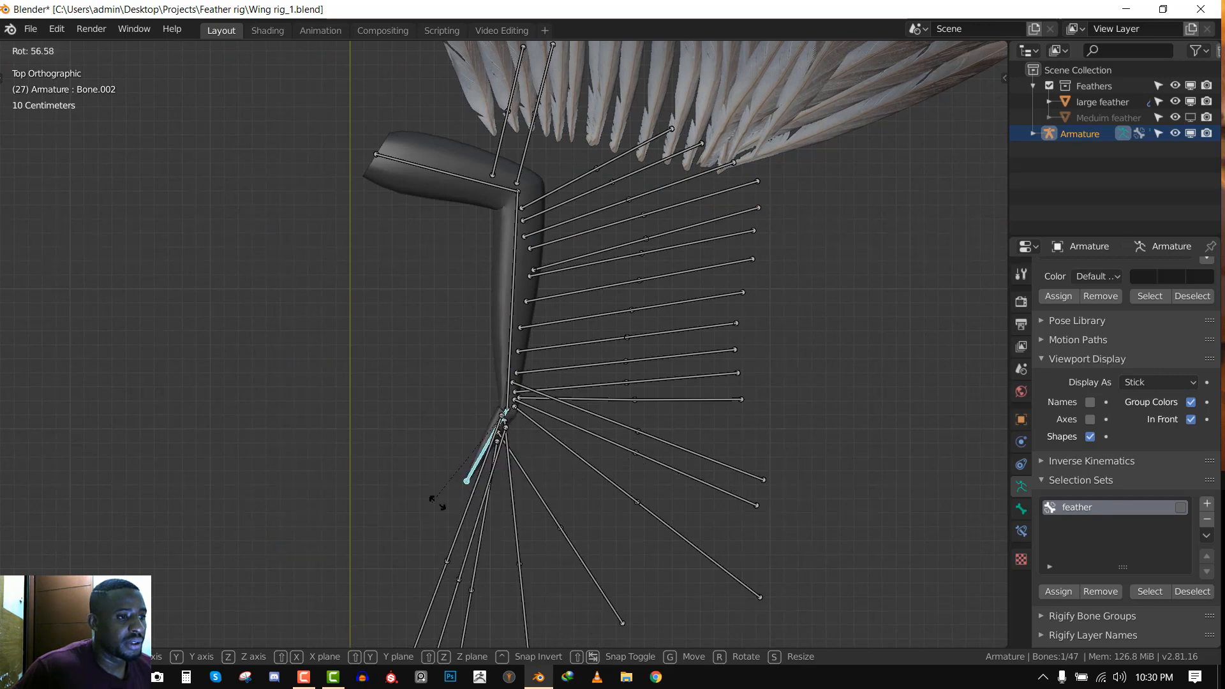
click(556, 439)
key(a)
key(alt+r)
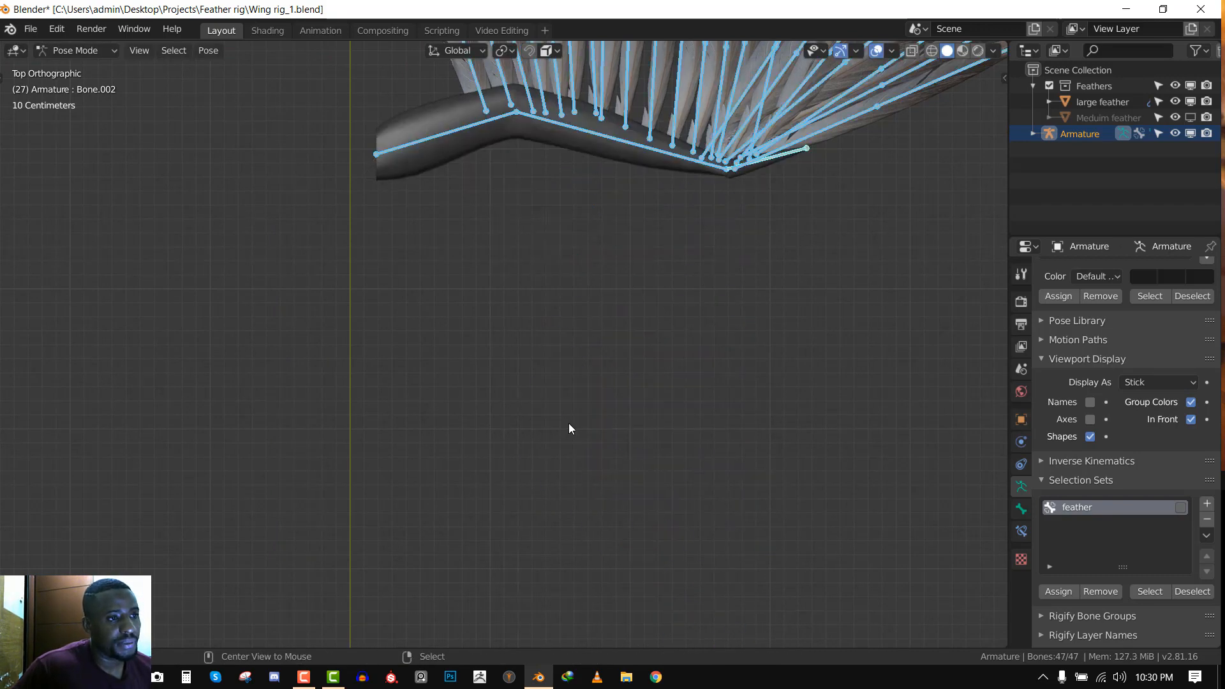
Return the armature to Object Mode, deselect everything and save the file
shift+middle_drag(752, 230, 648, 360)
key(ctrl+Tab)
scroll(681, 261, up, 1)
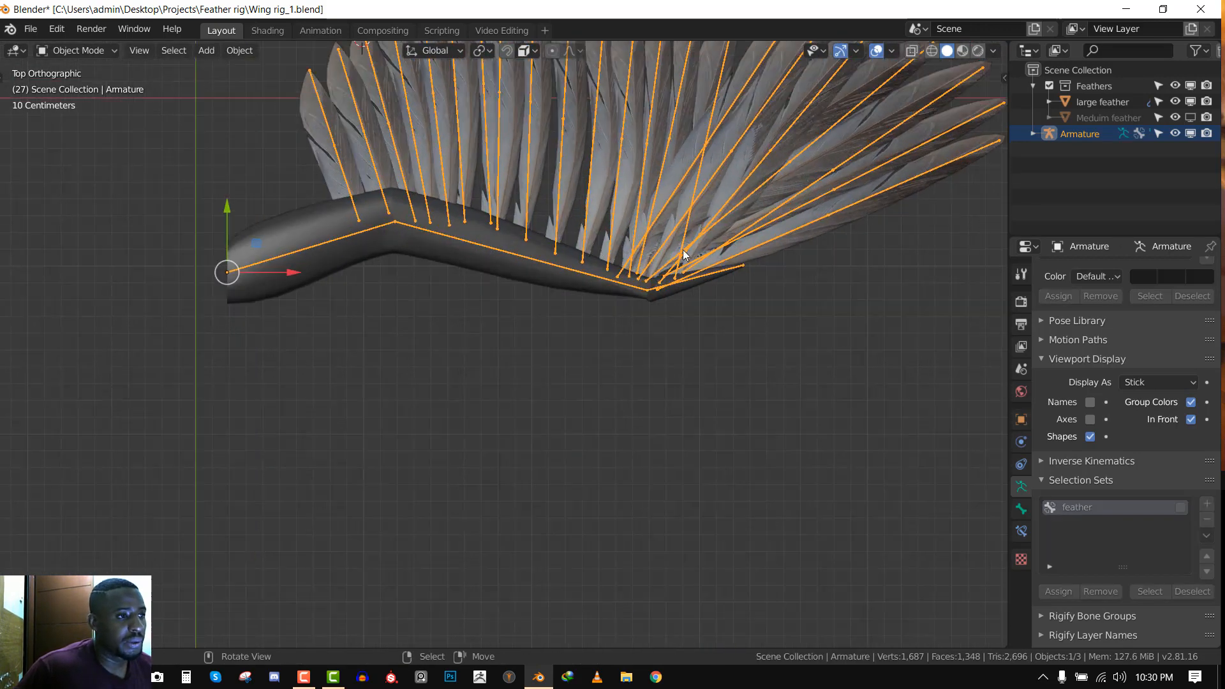
key(alt+a)
shift+middle_drag(683, 236, 601, 349)
key(ctrl+s)
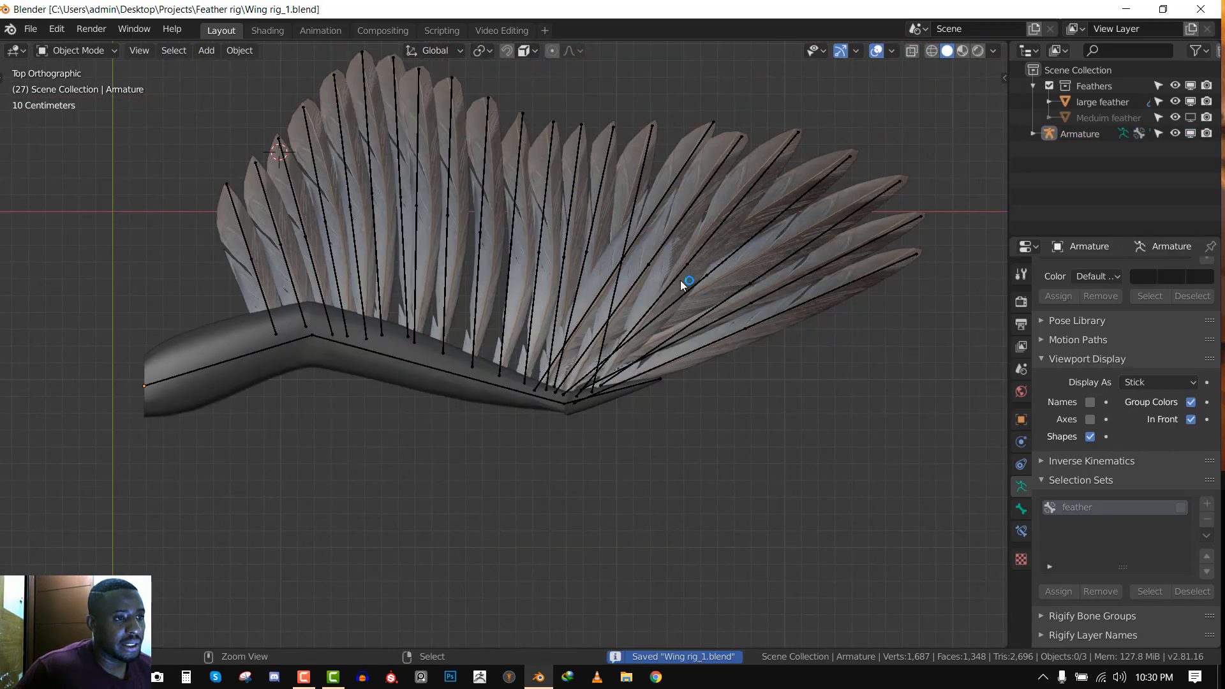
Examine the large feather mesh in Edit Mode and how the armature bones line up with it from several angles
right_click(711, 257)
key(Tab)
key(alt+a)
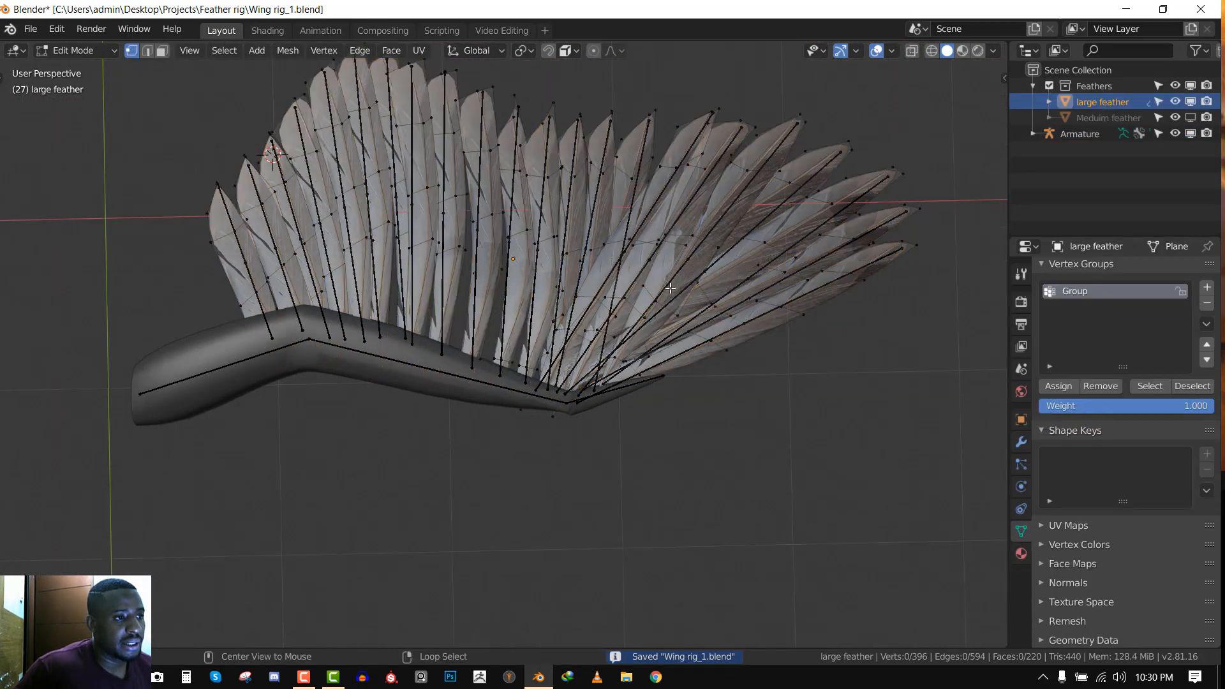
middle_drag(714, 258, 632, 298)
key(Tab)
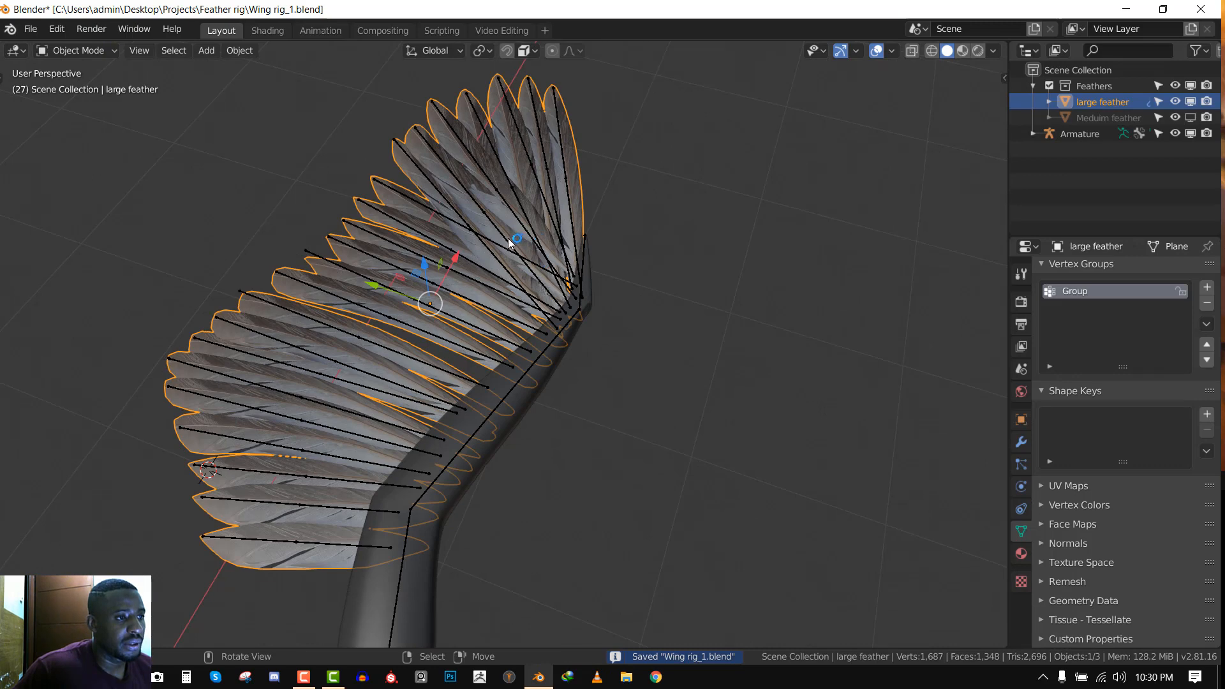
right_click(583, 249)
middle_drag(465, 250, 466, 292)
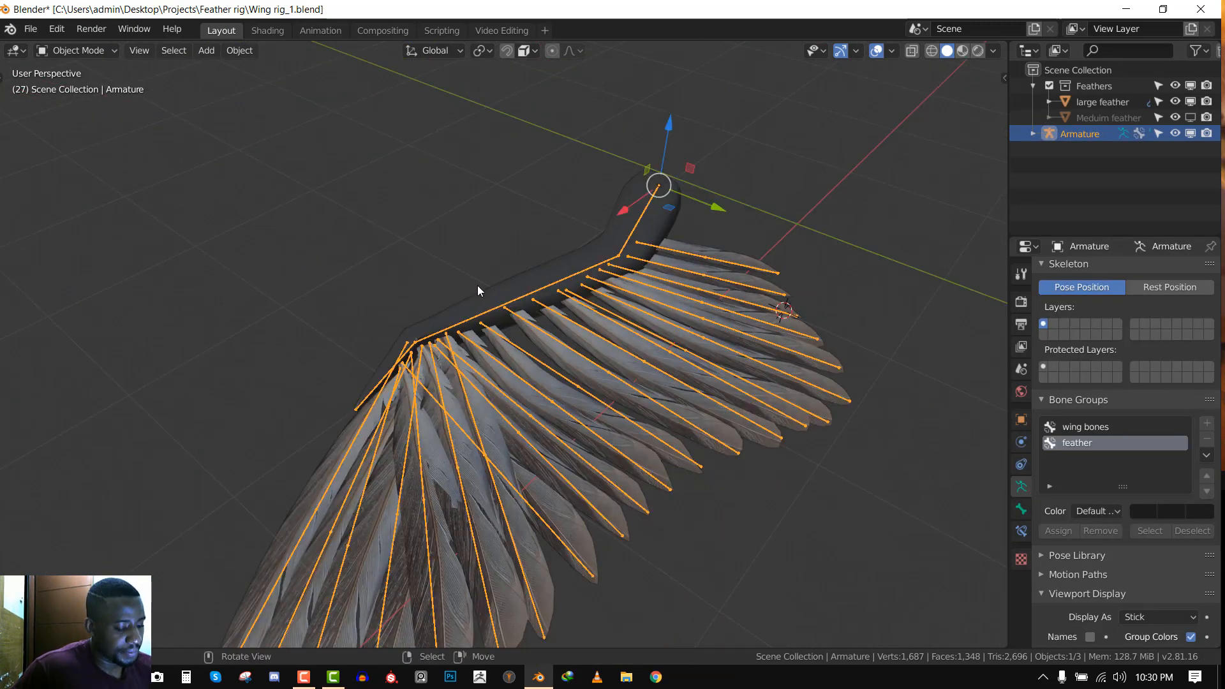
key(KP_7)
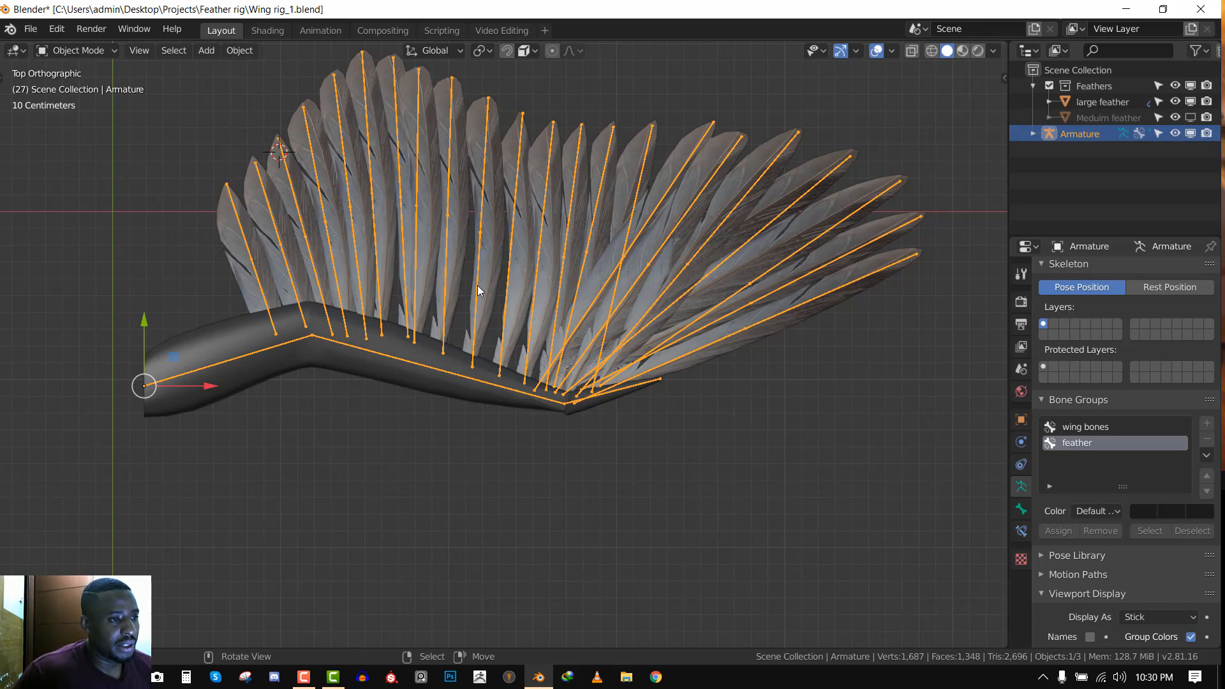
scroll(554, 319, up, 3)
scroll(557, 322, down, 3)
scroll(657, 306, up, 2)
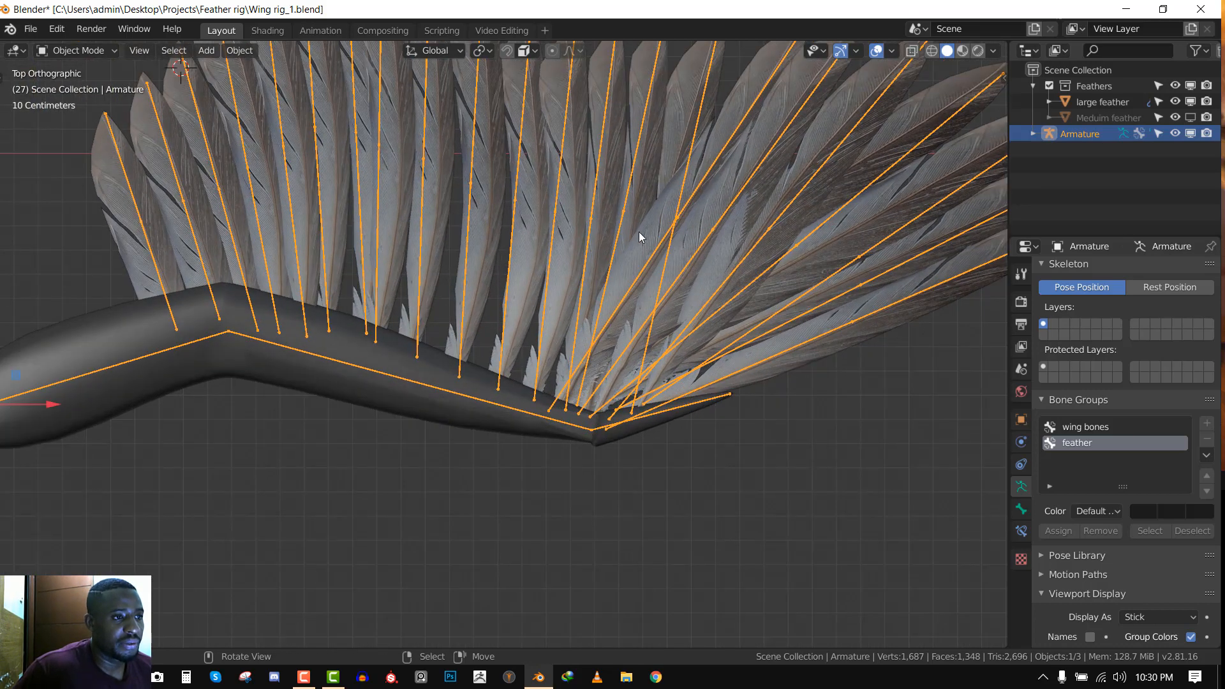
Try parenting the large feather mesh to the armature with automatic weights
click(634, 223)
scroll(634, 223, down, 1)
key(ctrl+a)
click(726, 270)
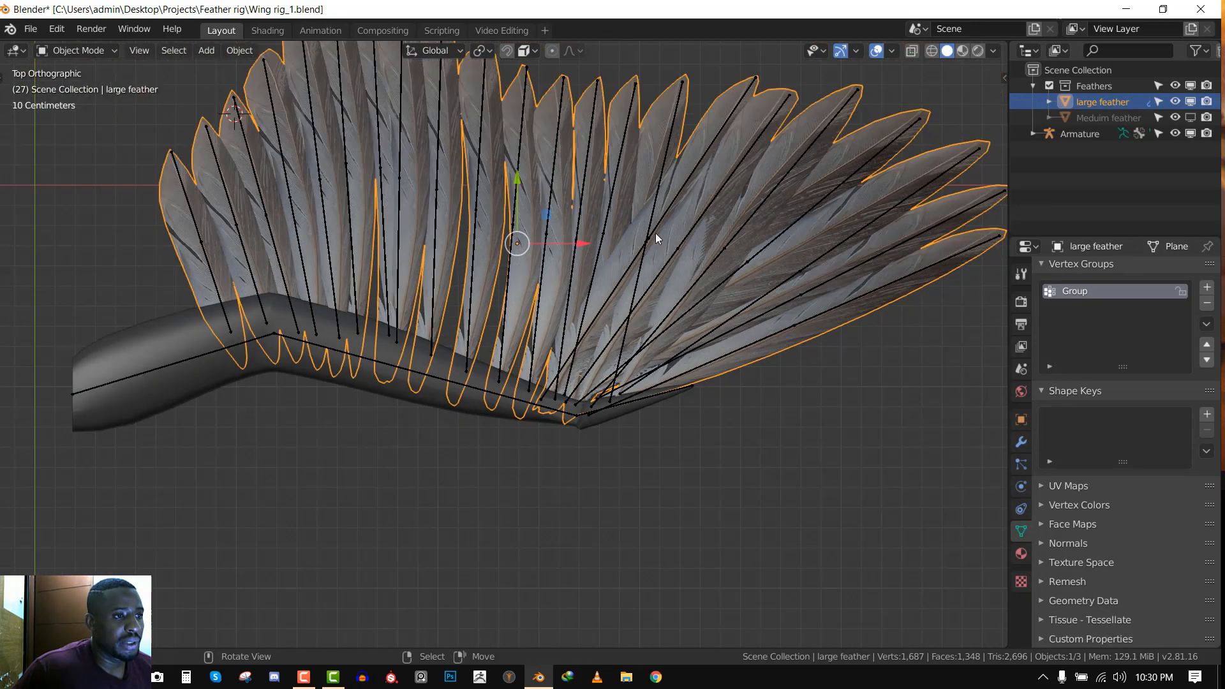
shift+click(607, 199)
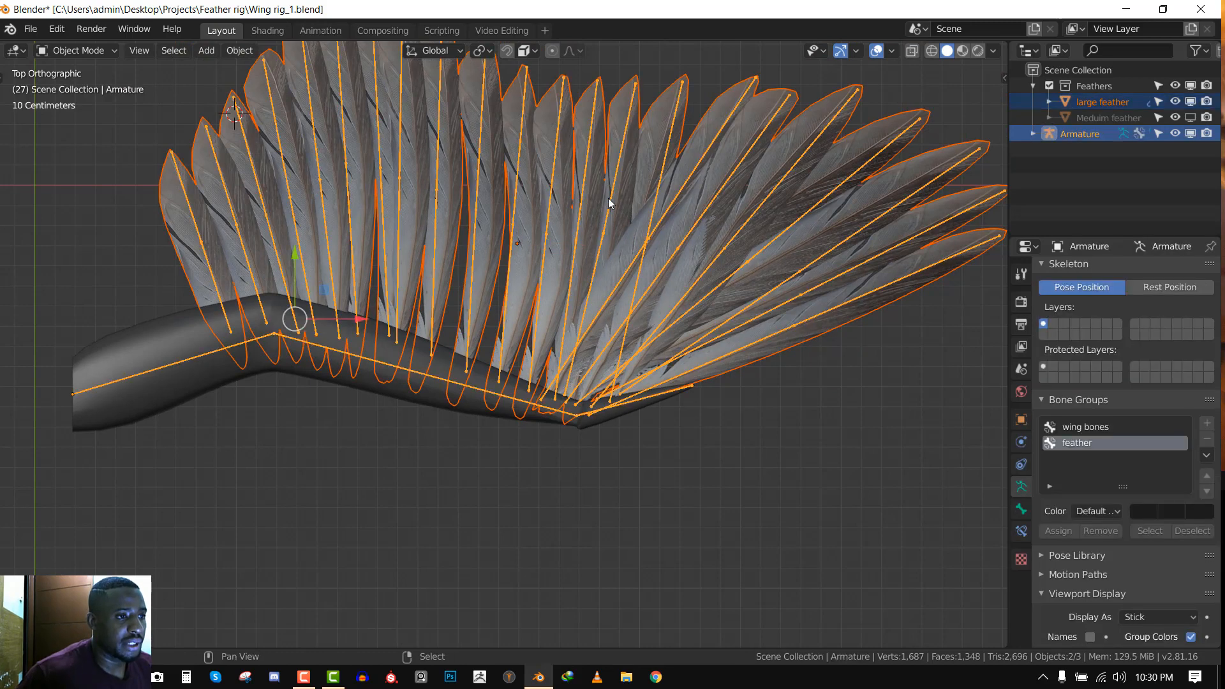
key(ctrl+p)
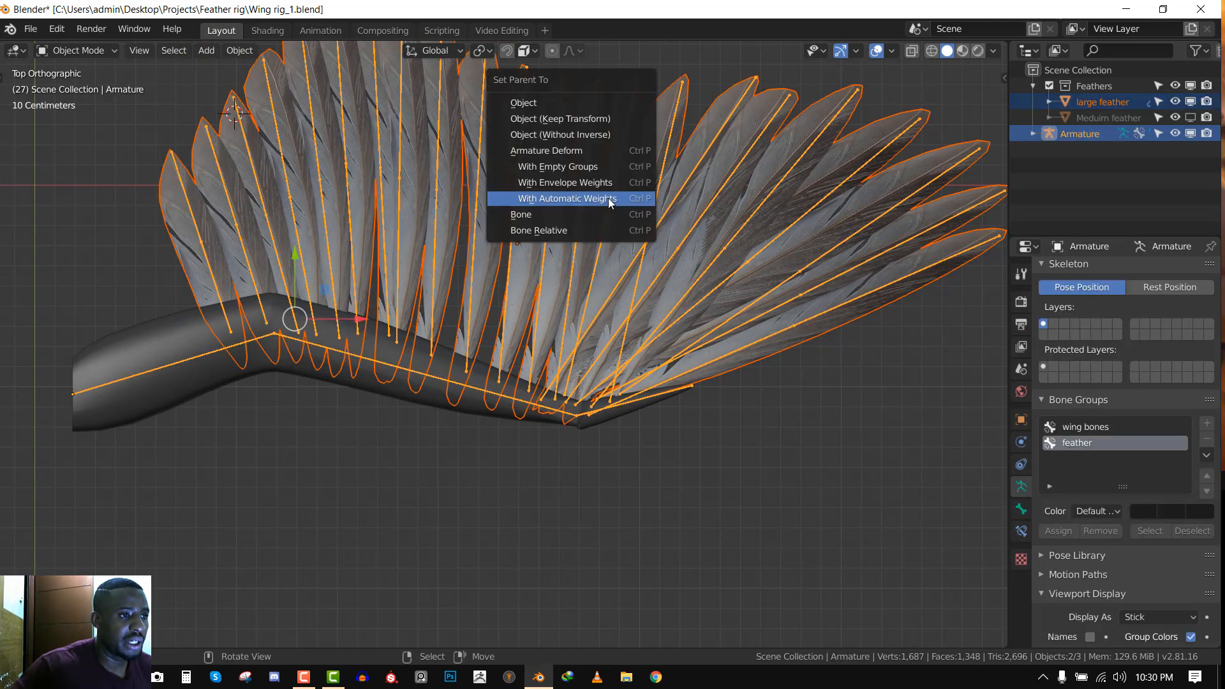
click(609, 200)
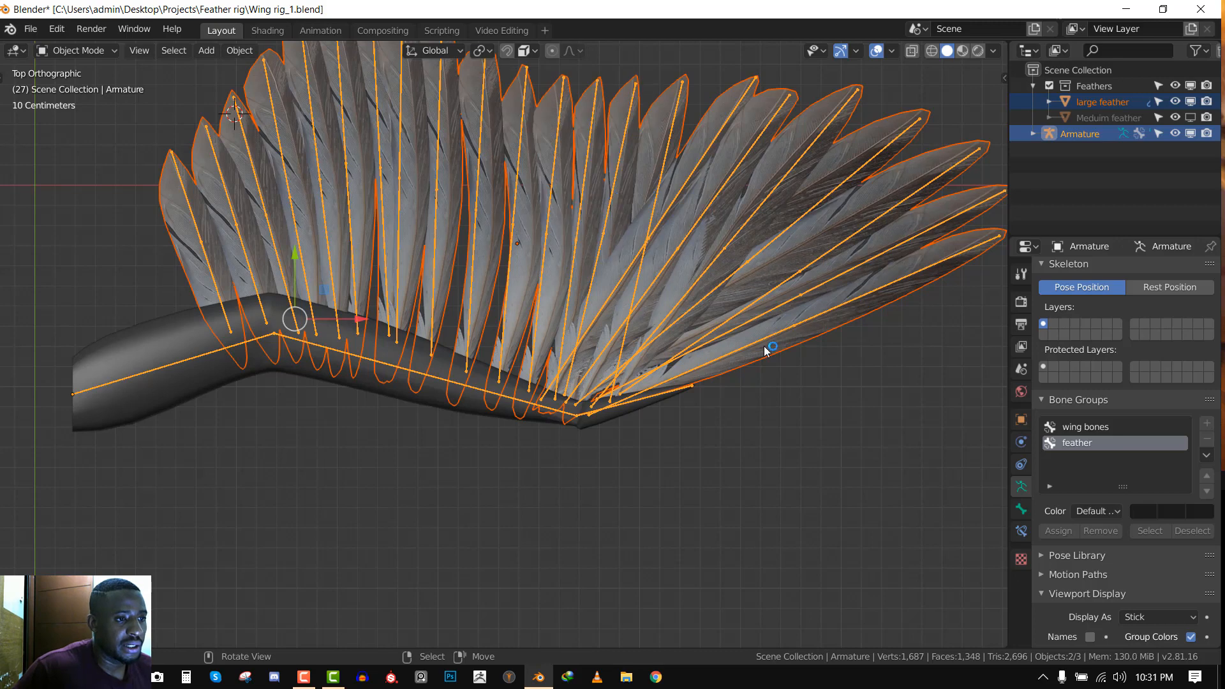
Test the automatic weights in Pose Mode by rotating the base bone of the outermost wing-tip feather
right_click(735, 360)
right_click(734, 357)
key(ctrl+Tab)
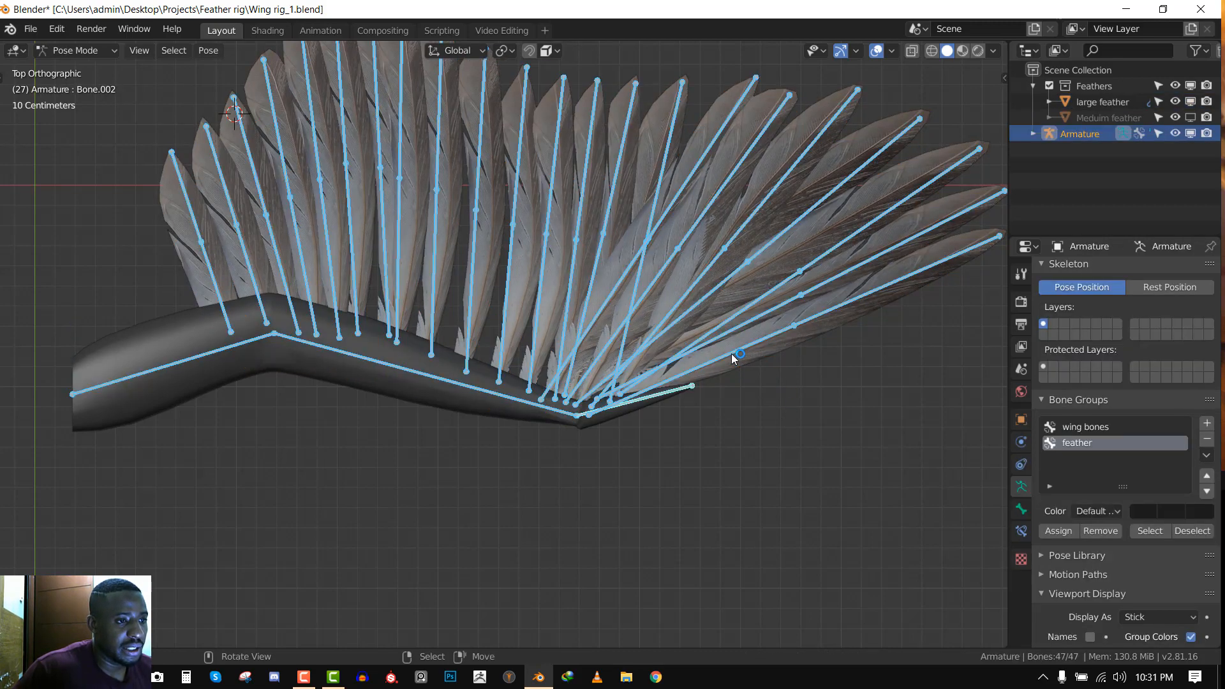
right_click(733, 357)
key(r)
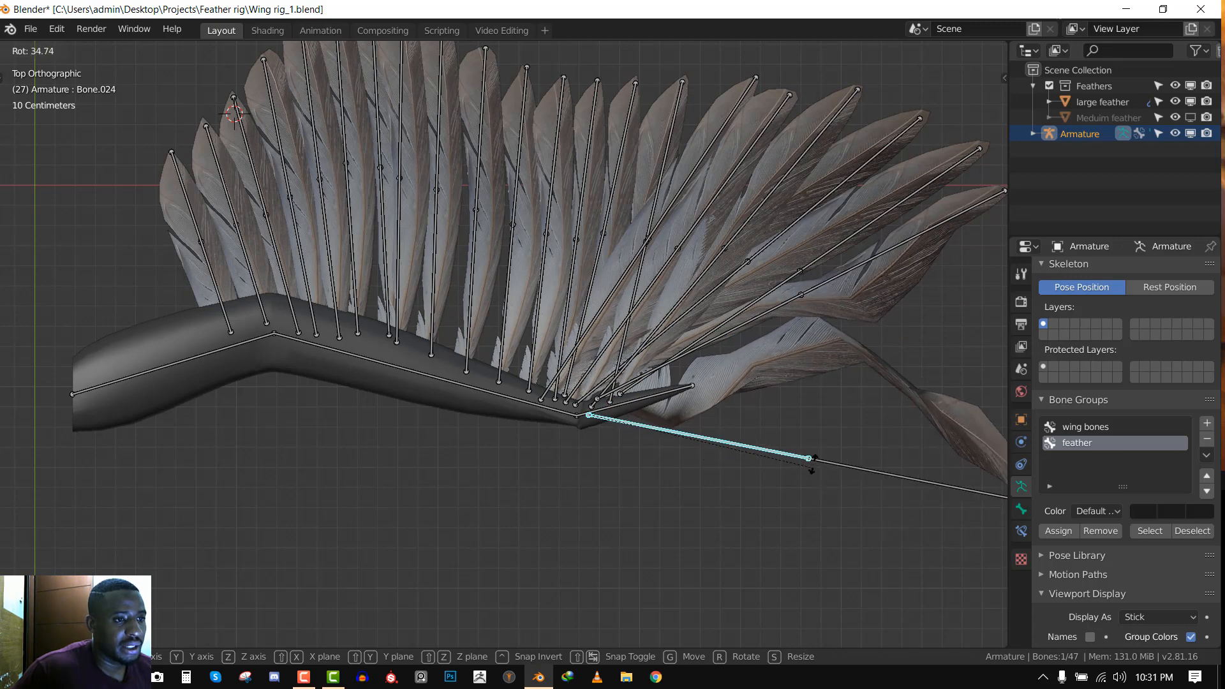
click(824, 434)
Undo the test rotation and the automatic-weights parenting of the large feather mesh
key(ctrl+z)
key(ctrl+z)
key(ctrl+z)
key(ctrl+z)
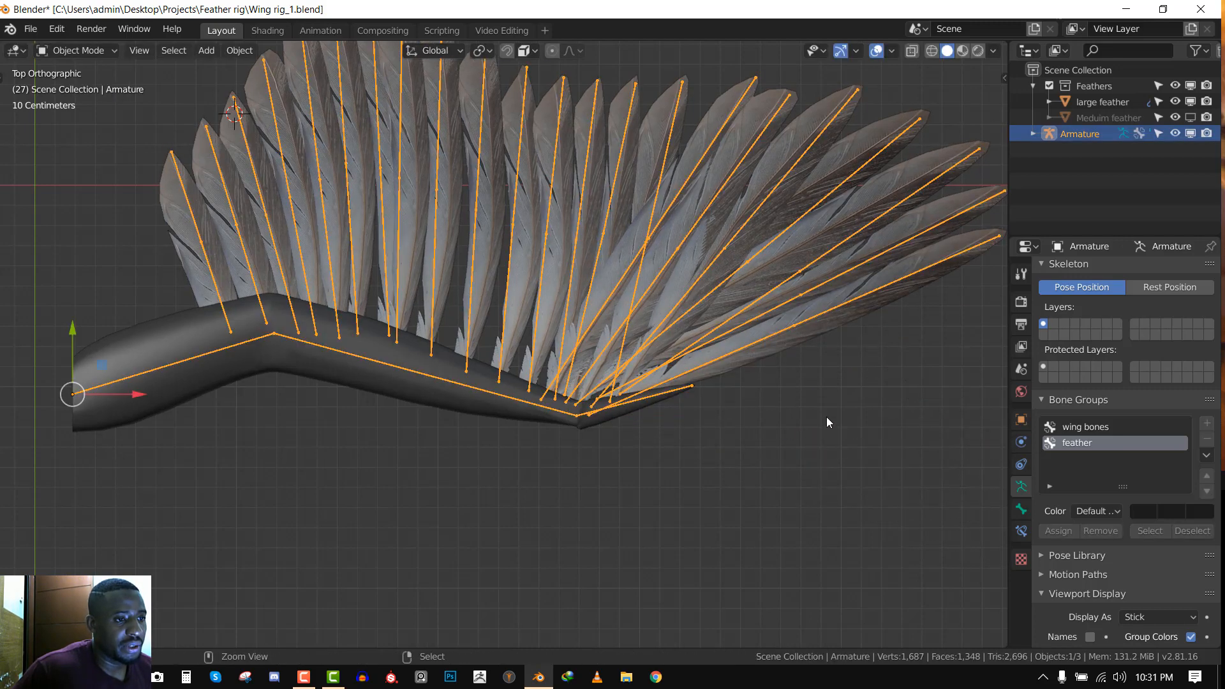
key(ctrl+z)
key(ctrl+z)
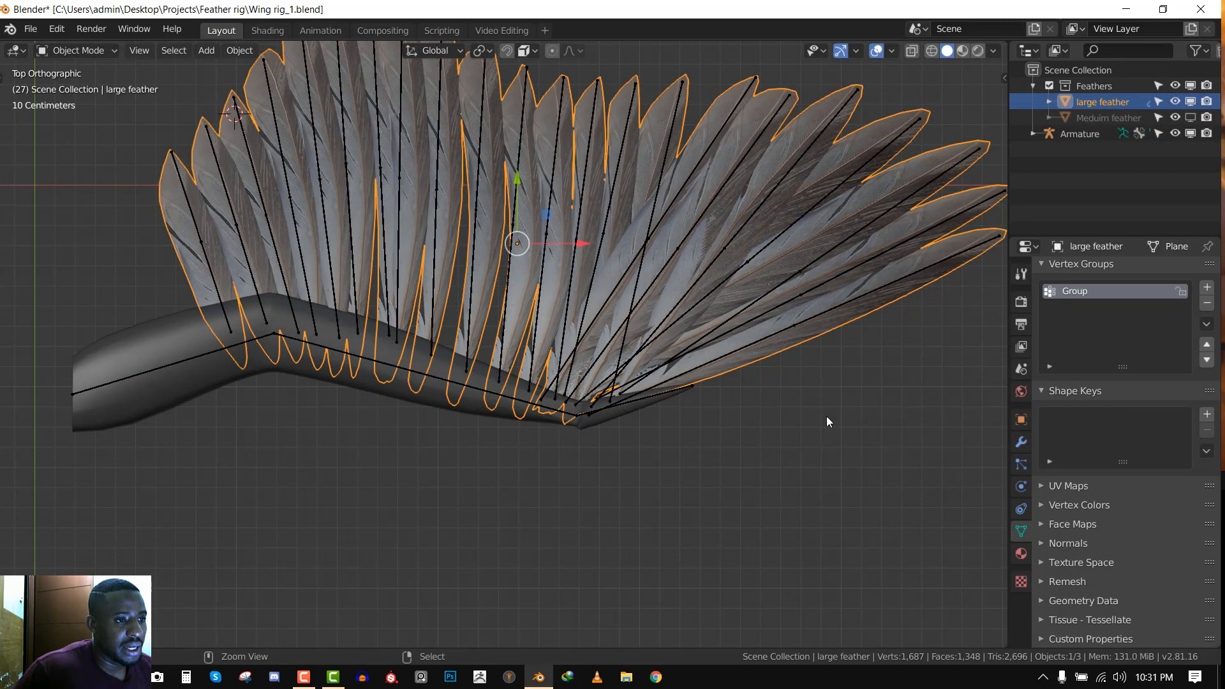
key(ctrl+z)
key(ctrl+shift+z)
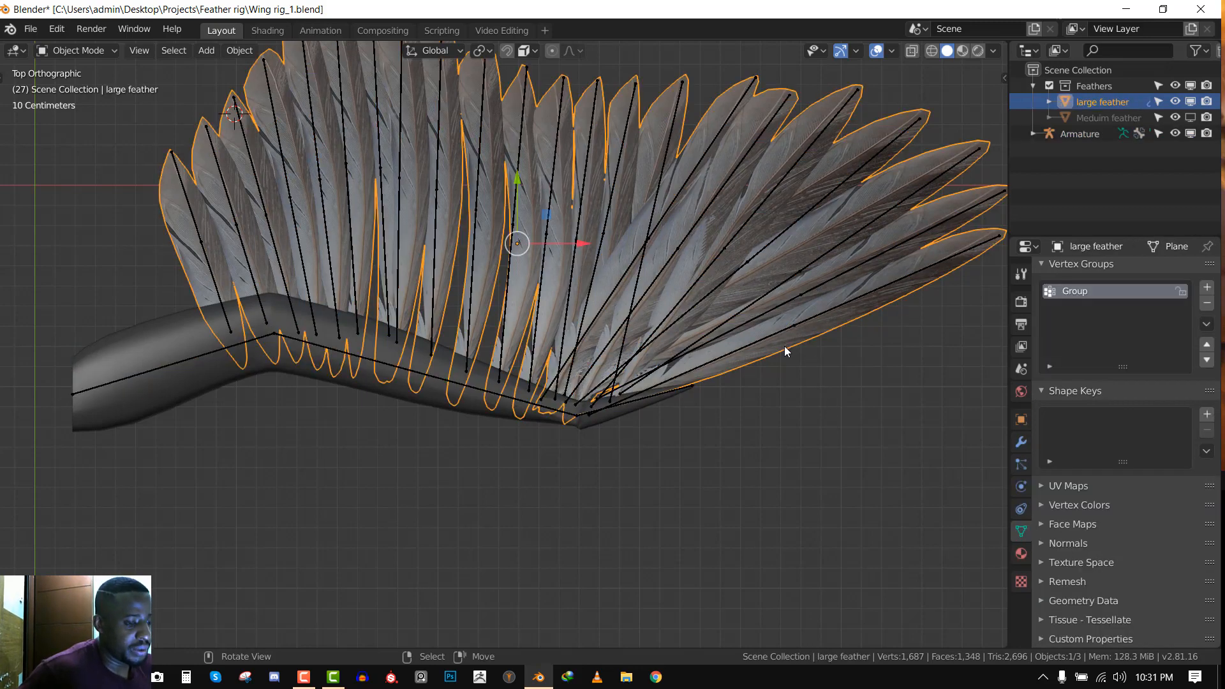
Try rotating the outermost feather's base bone and tip bone in Pose Mode without the automatic weights, cancelling each rotation
key(ctrl+shift+z)
key(ctrl+shift+z)
key(ctrl+shift+z)
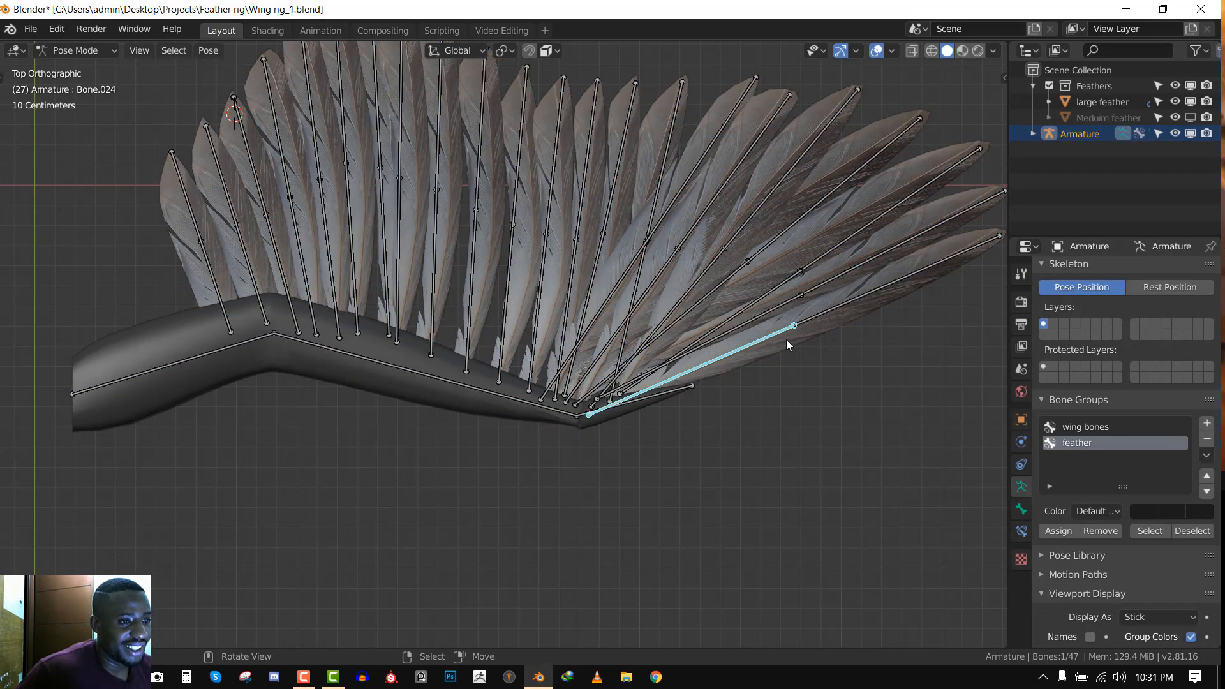
key(t)
key(t)
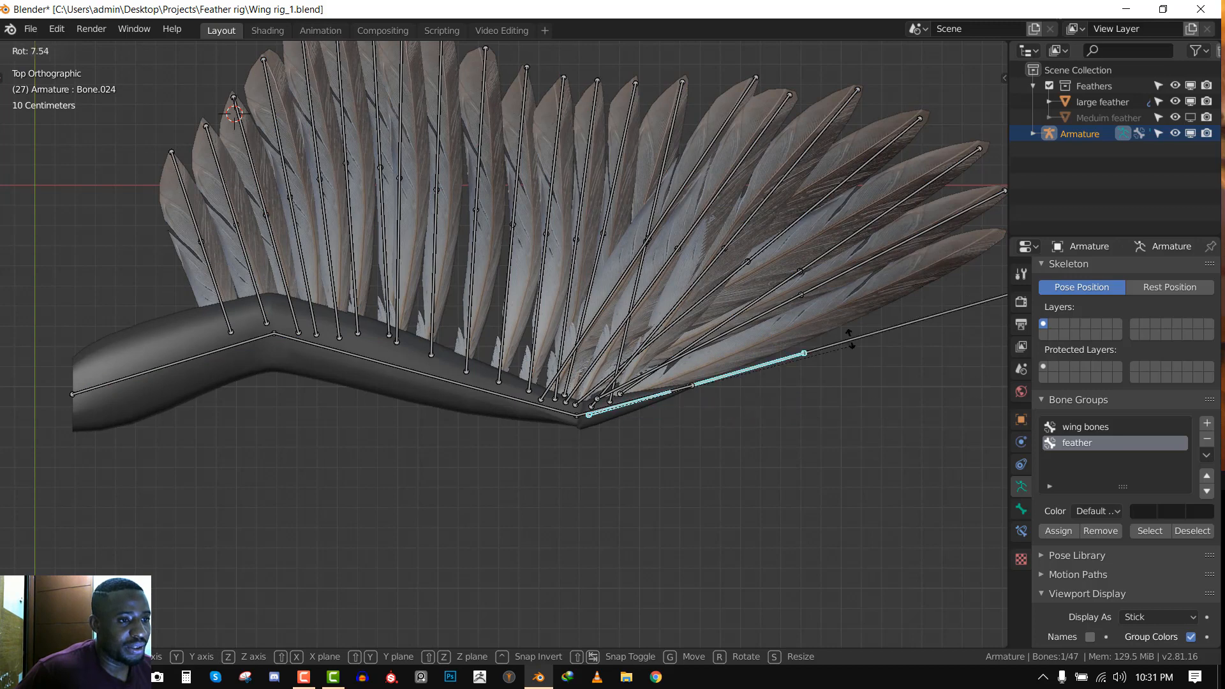
click(858, 286)
key(r)
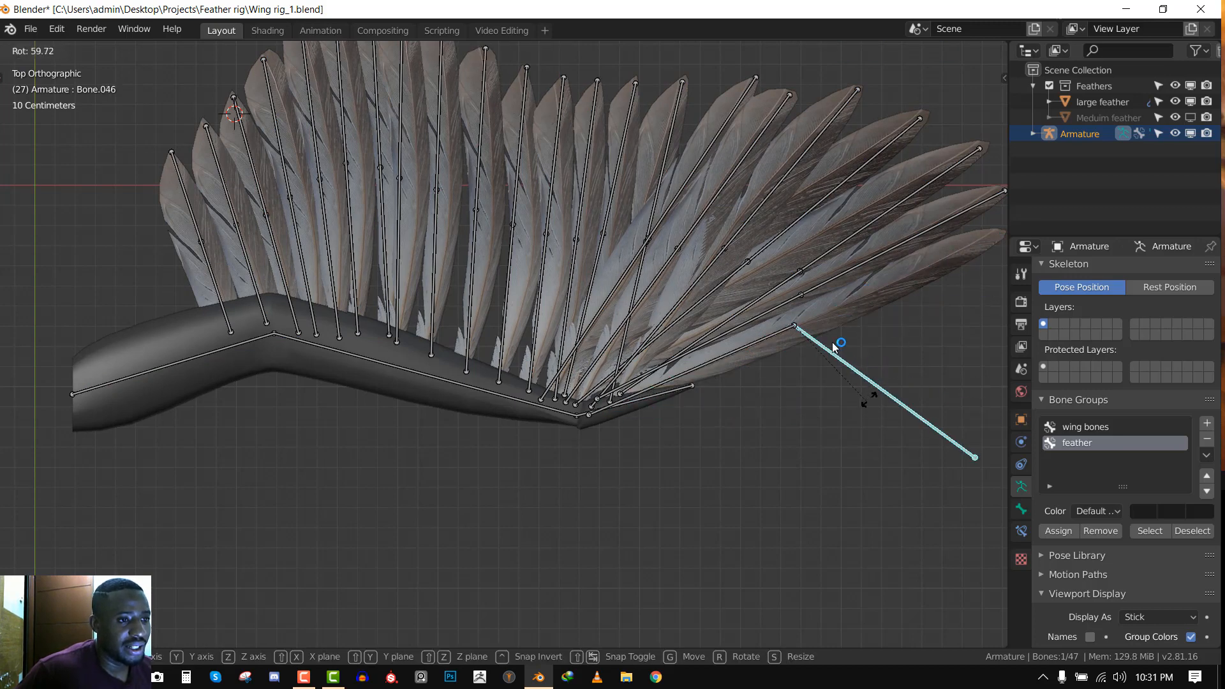
right_click(824, 343)
Return to Object Mode, select the large feather mesh and save the file
key(ctrl+Tab)
click(819, 345)
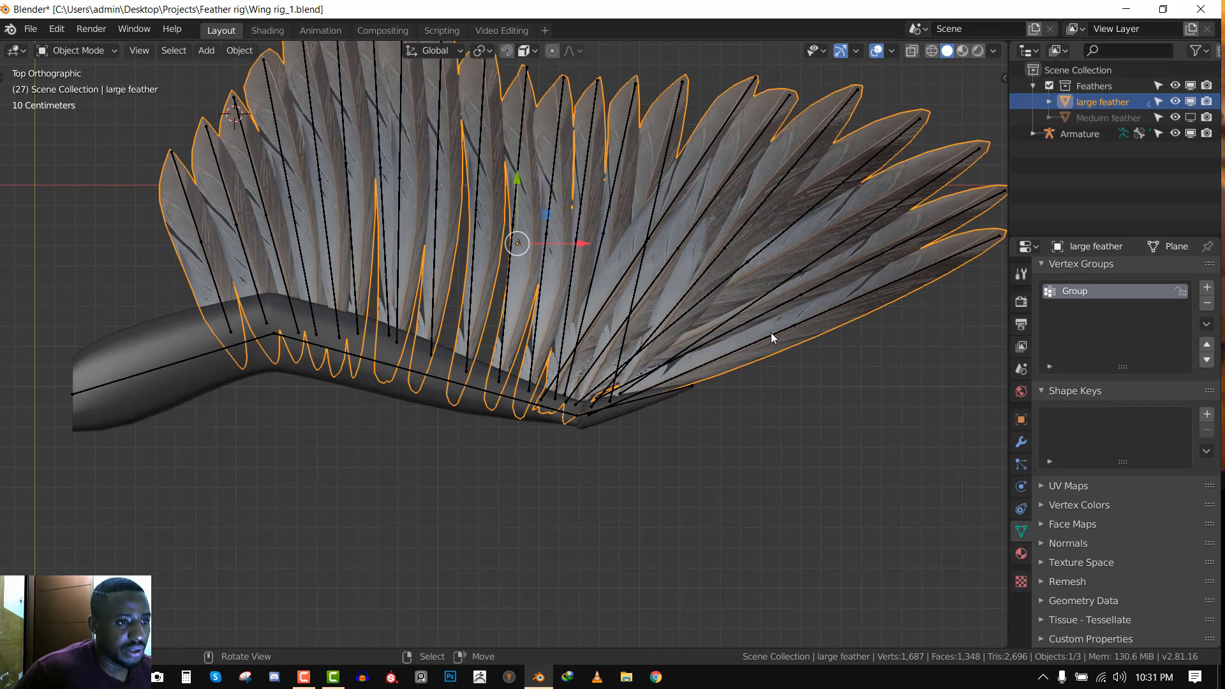
scroll(728, 370, down, 1)
key(ctrl+s)
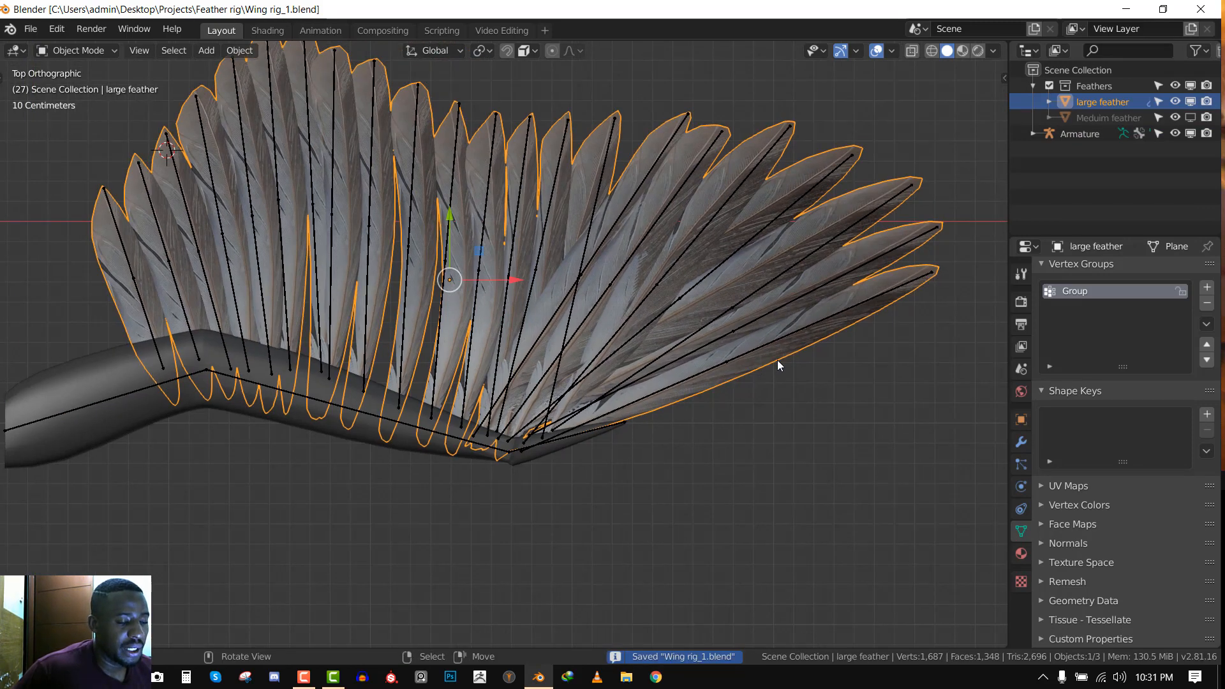
scroll(785, 358, down, 3)
scroll(796, 355, up, 4)
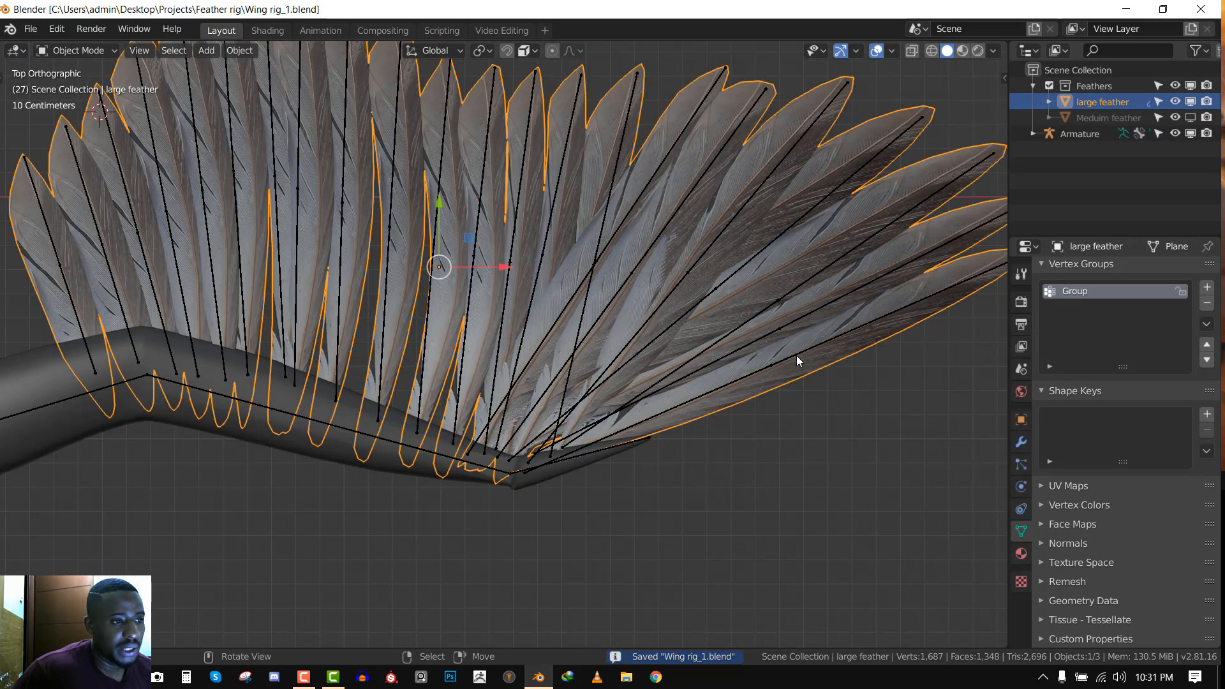
scroll(747, 392, down, 5)
scroll(760, 386, up, 5)
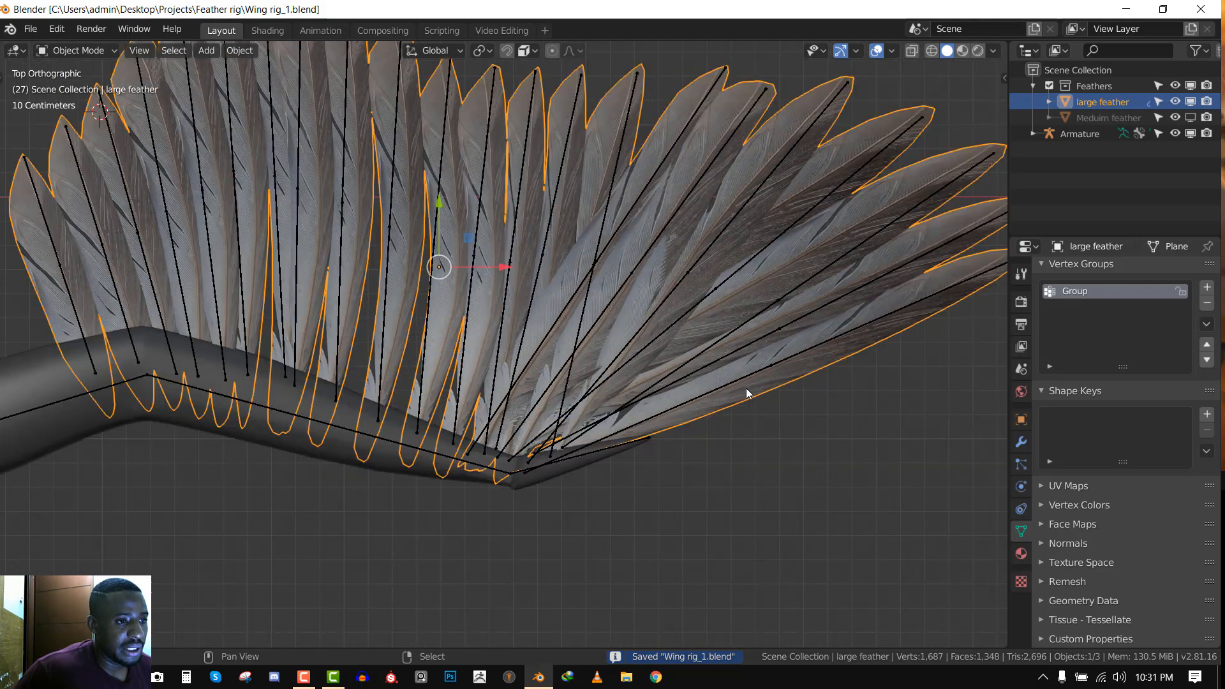
scroll(740, 379, down, 4)
scroll(755, 373, up, 4)
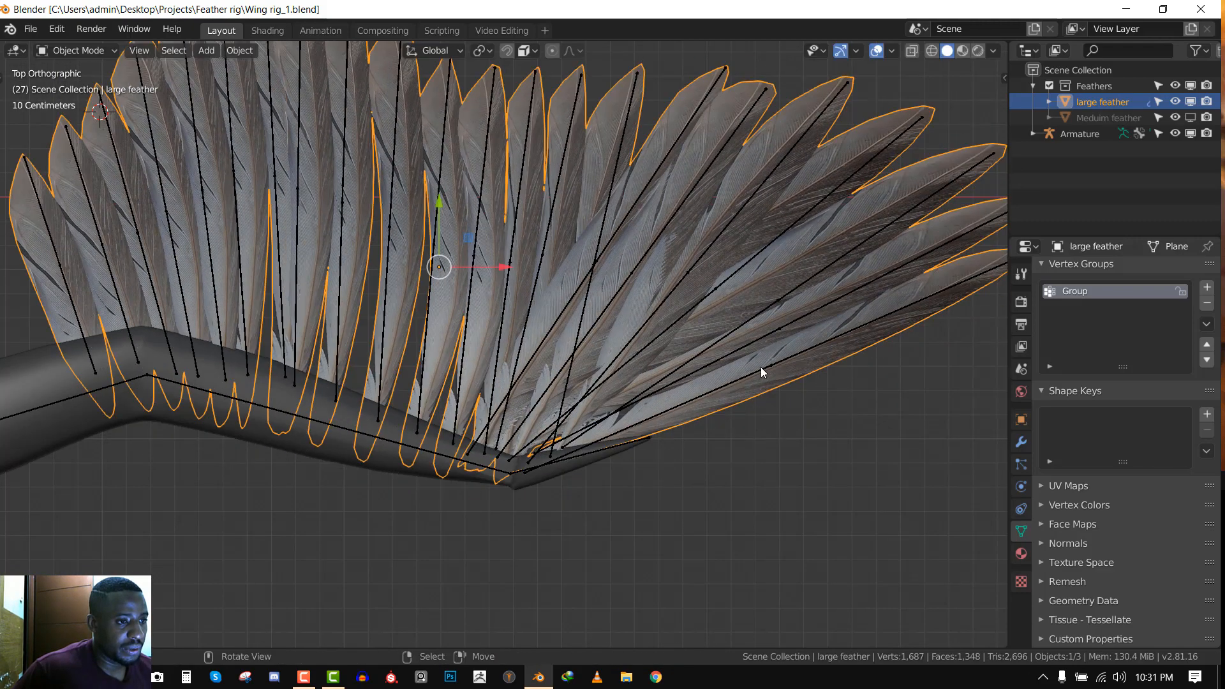
Parent the large feather mesh to the armature using Armature Deform with Empty Groups, and check its list of vertex groups
shift+click(751, 372)
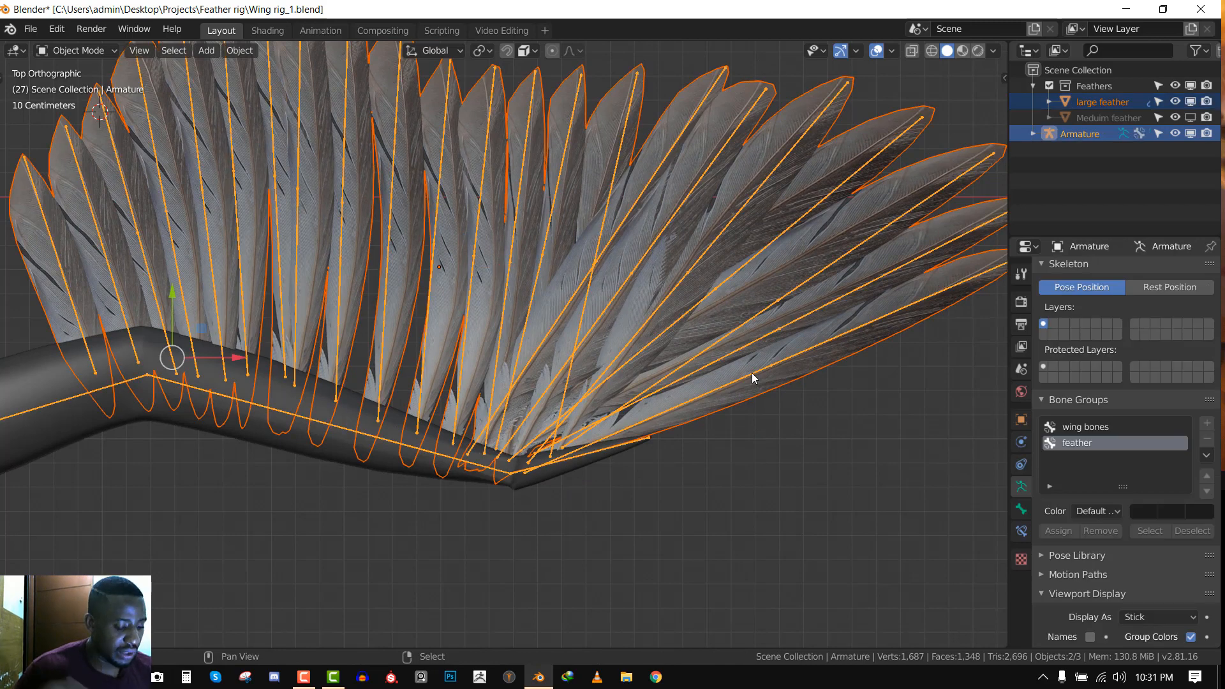
key(ctrl+p)
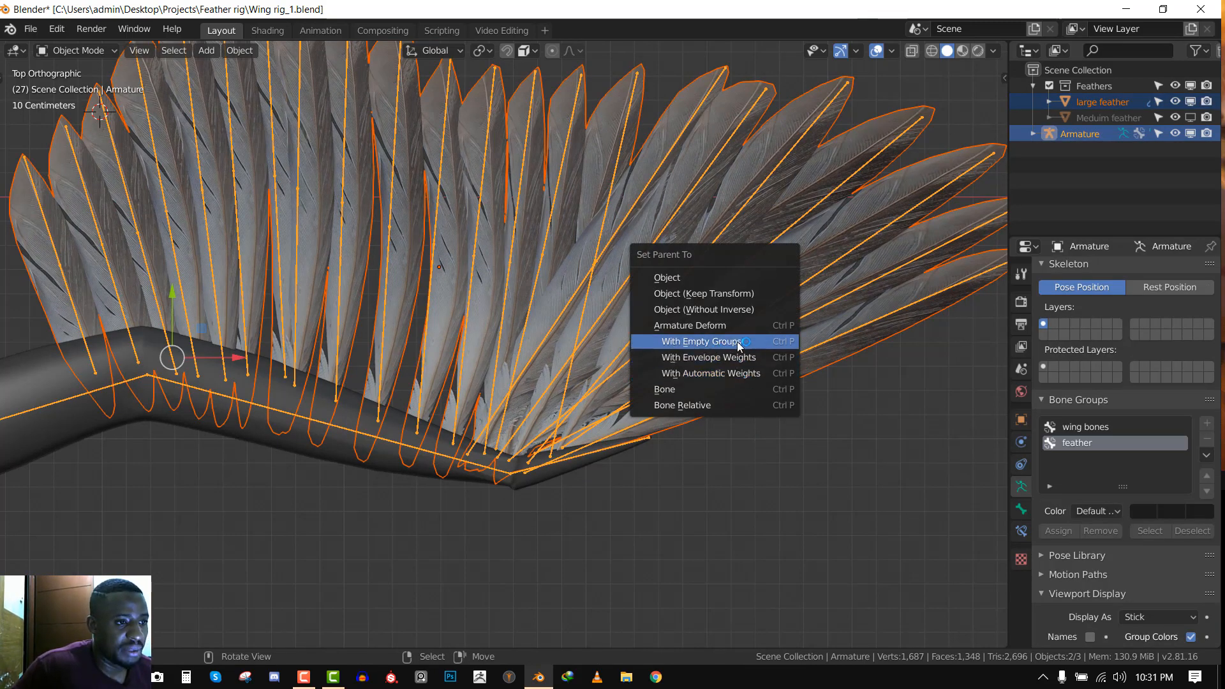
click(706, 342)
click(715, 391)
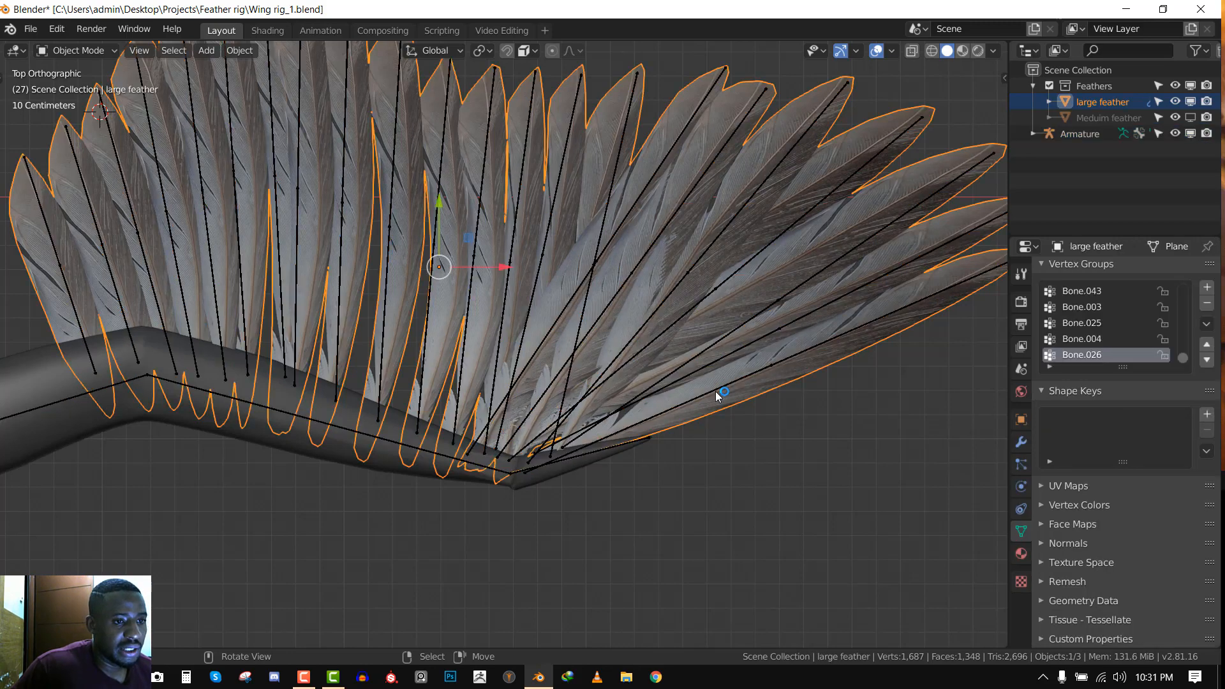
click(721, 388)
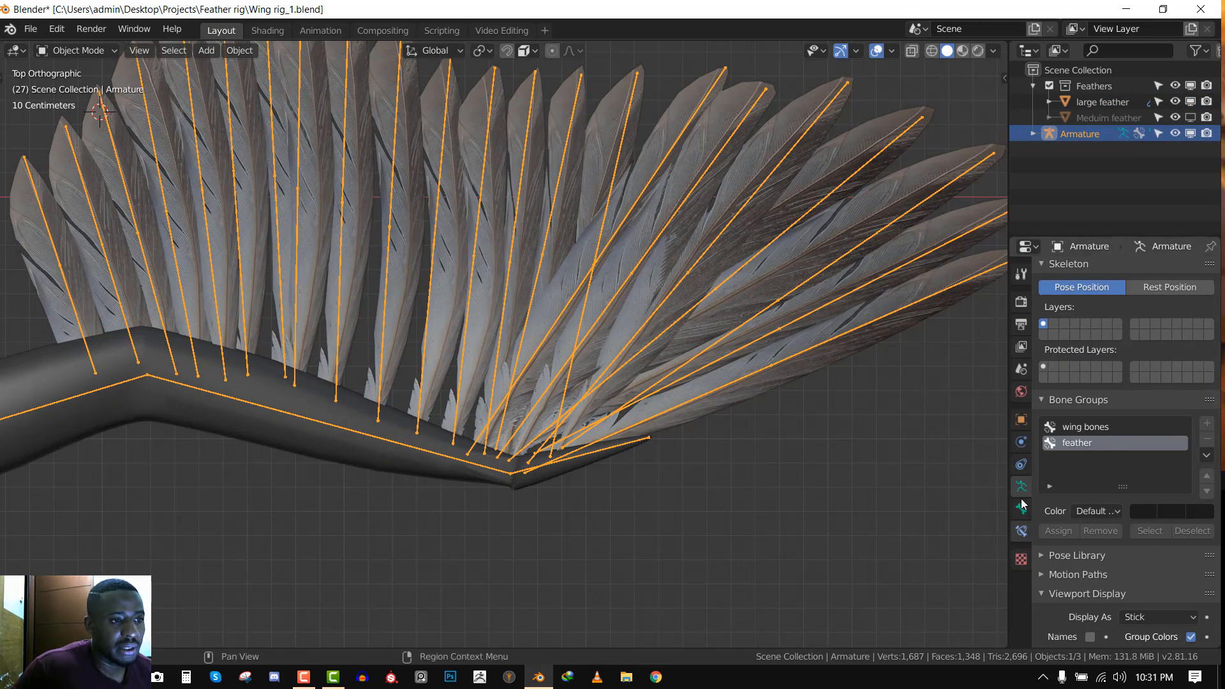
click(792, 374)
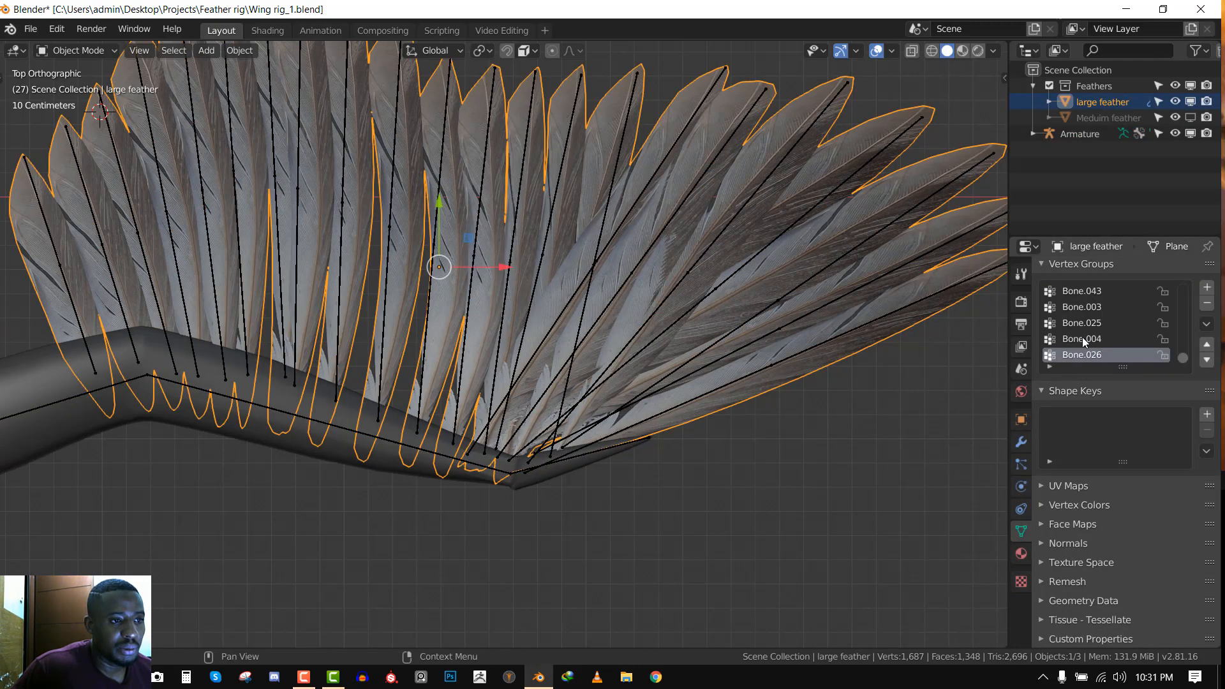
Test the empty-group parenting in Pose Mode by rotating the outermost feather's tip bone and base bone, cancelling each rotation
click(722, 387)
key(ctrl+Tab)
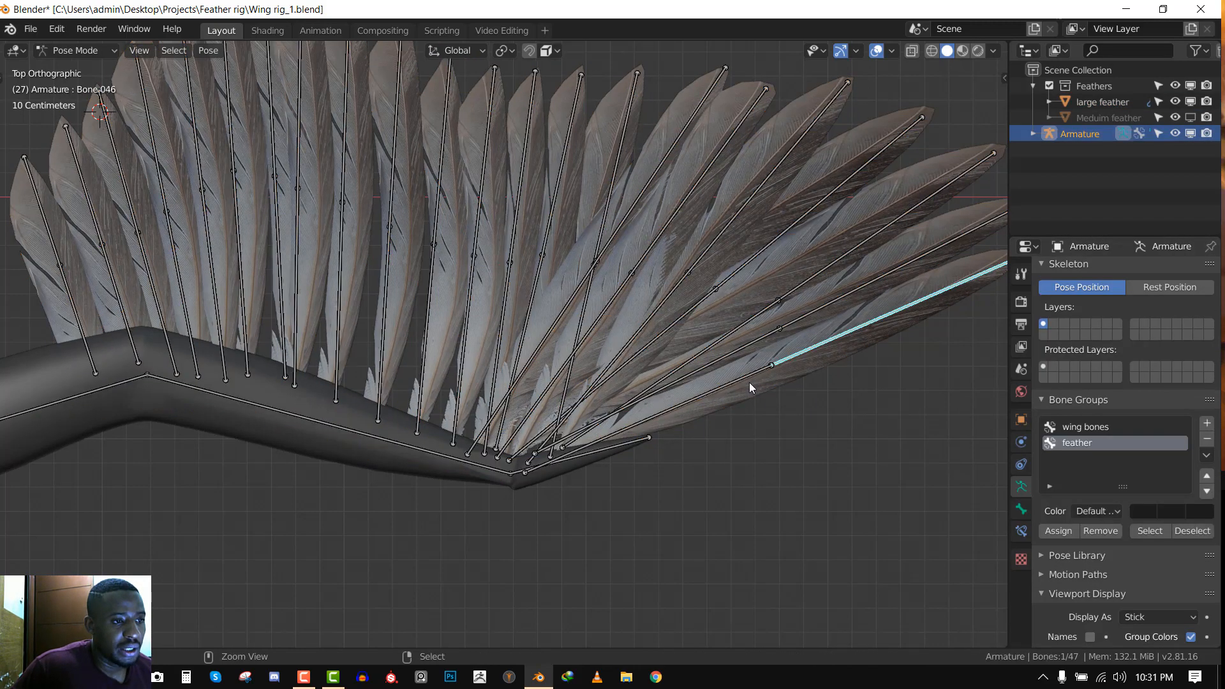
click(749, 382)
click(874, 337)
key(r)
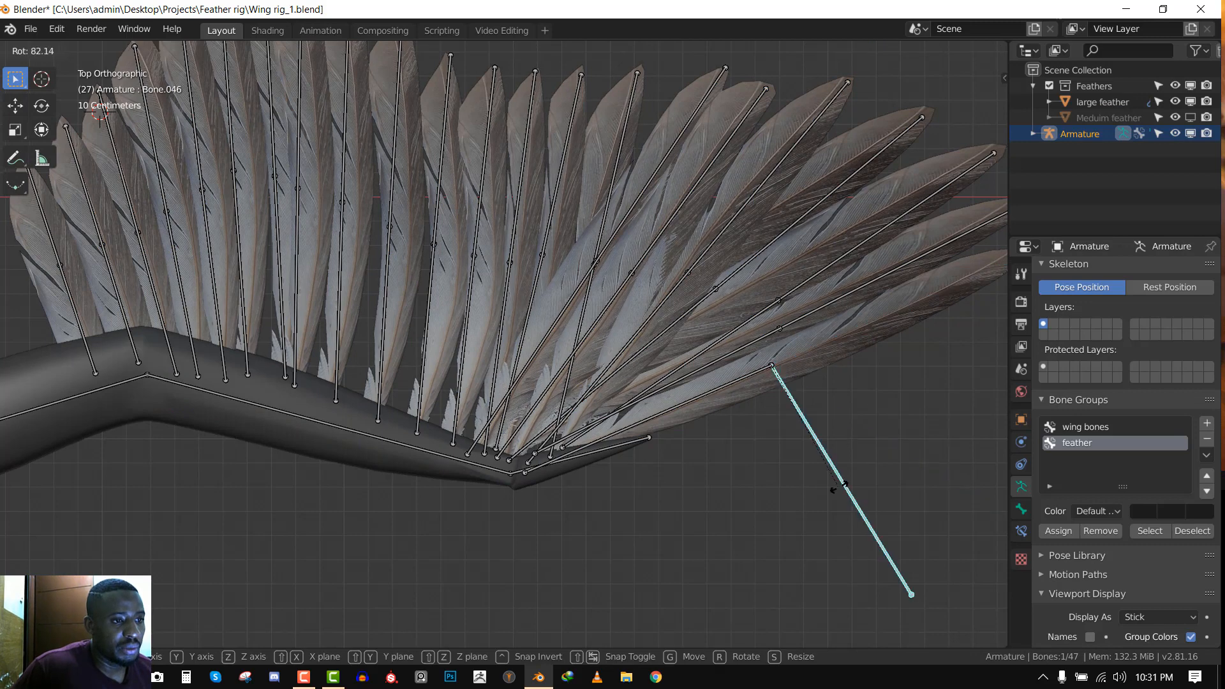
key(Escape)
click(758, 372)
key(r)
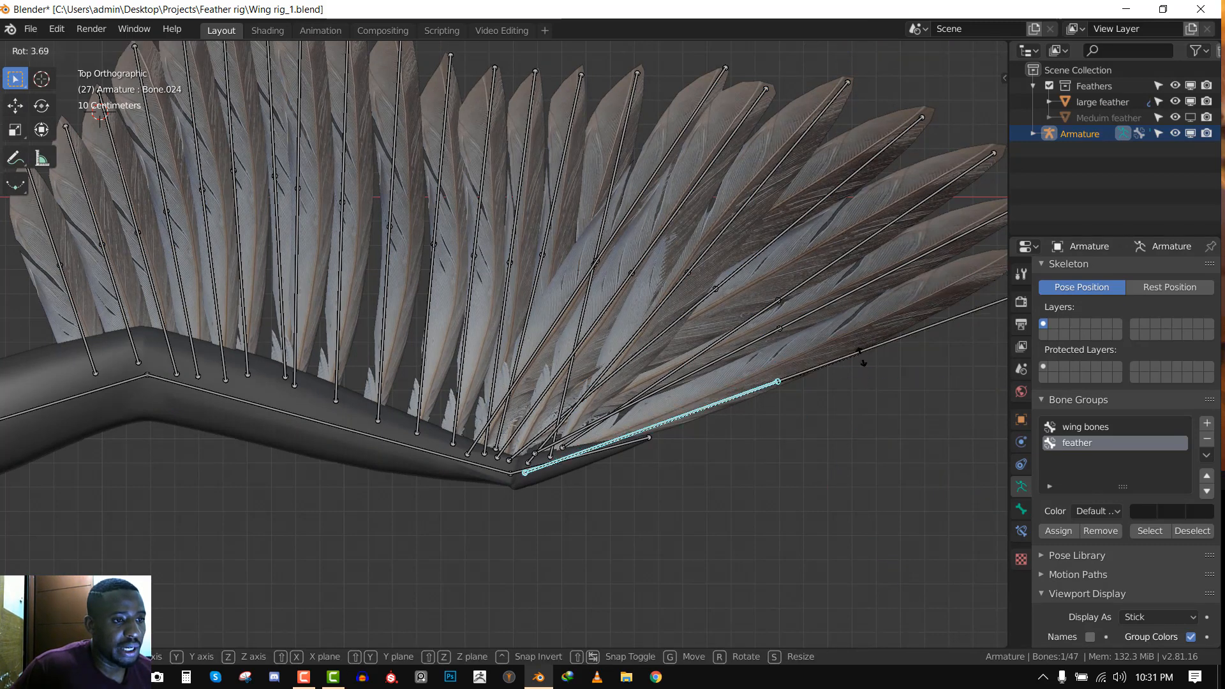
key(Escape)
Deselect all bones of the armature and save the file
click(870, 348)
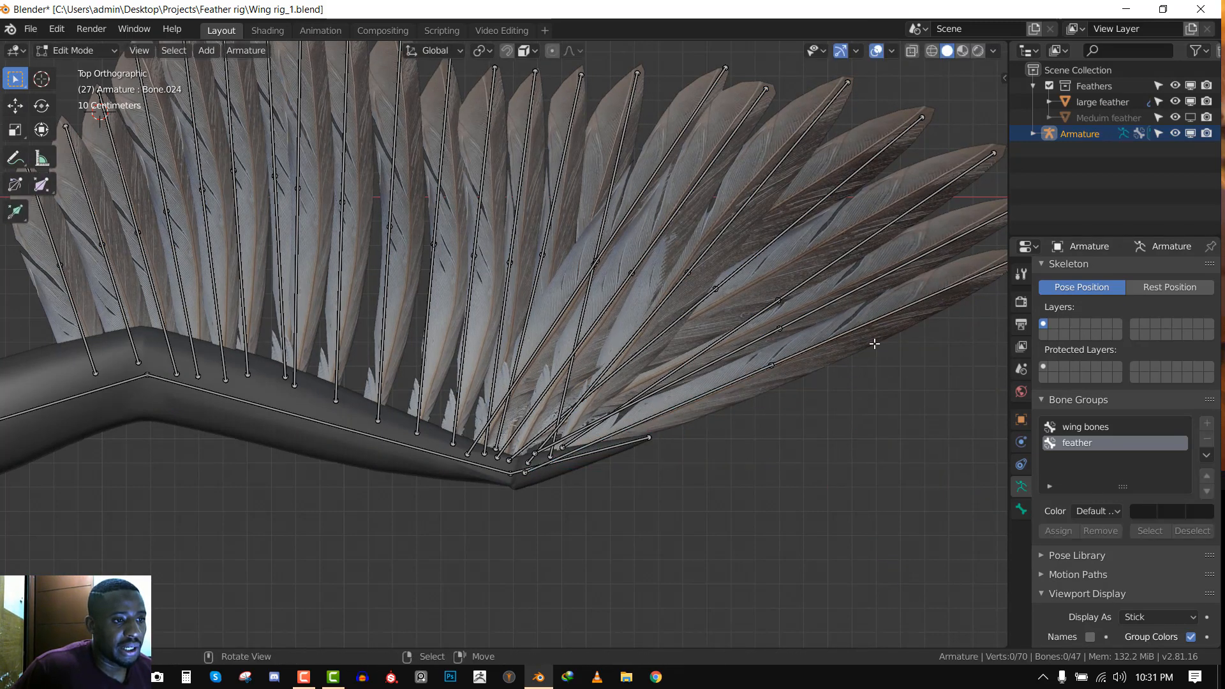
shift+middle_drag(868, 339, 827, 350)
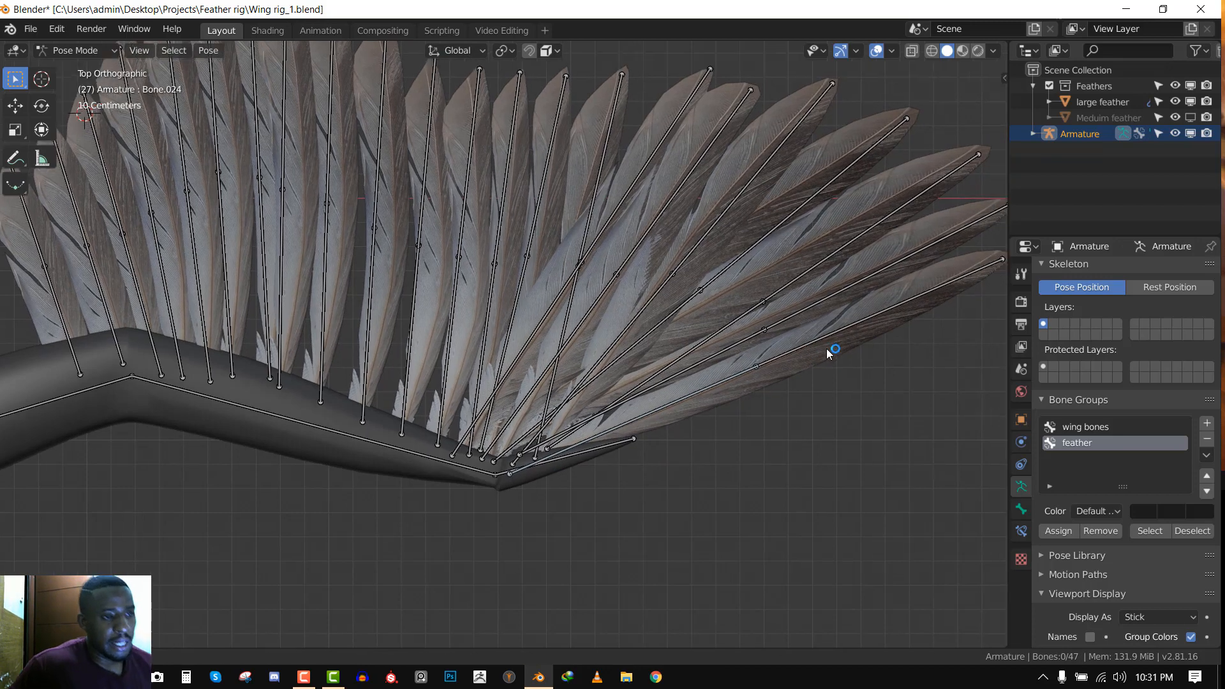
key(ctrl+s)
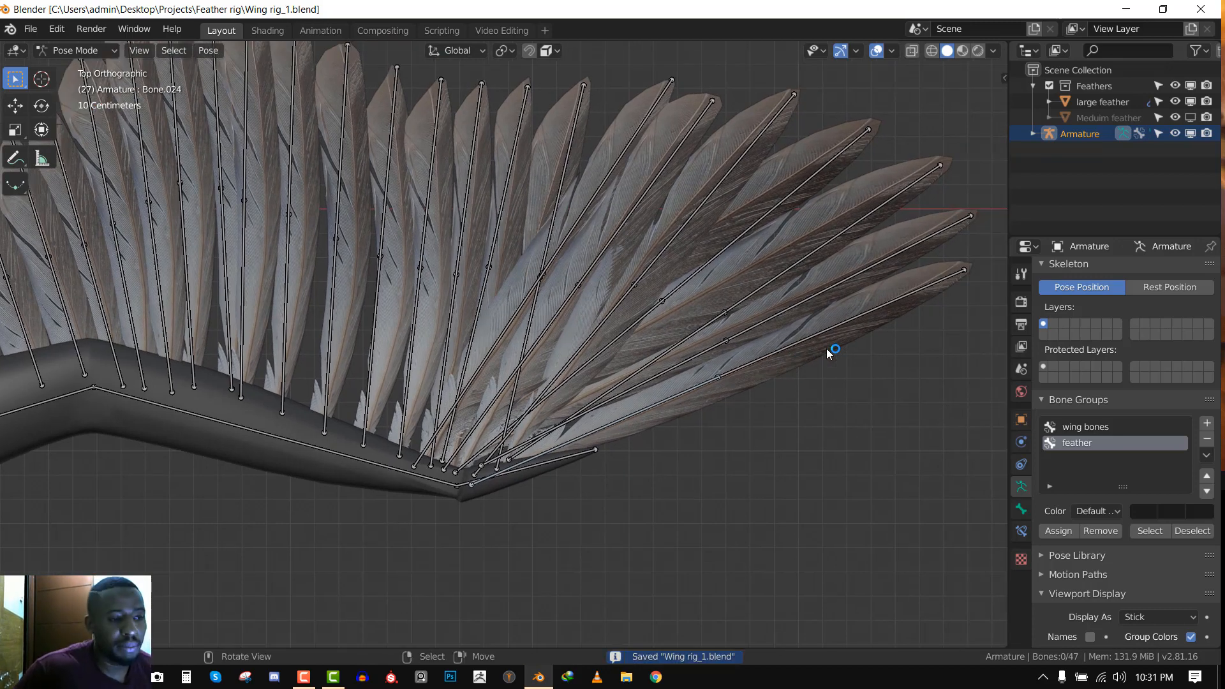
Return to Object Mode, add the large feather mesh to the armature selection as the active object, and enter Weight Paint mode
key(ctrl+Tab)
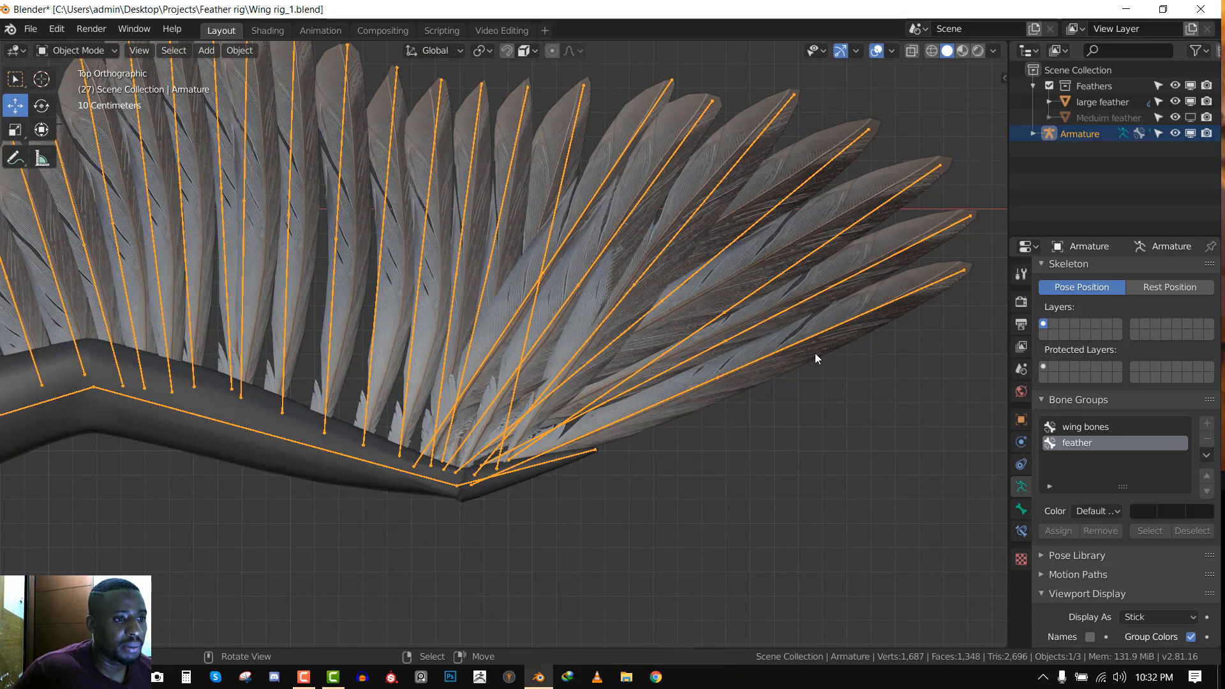
click(816, 356)
click(794, 342)
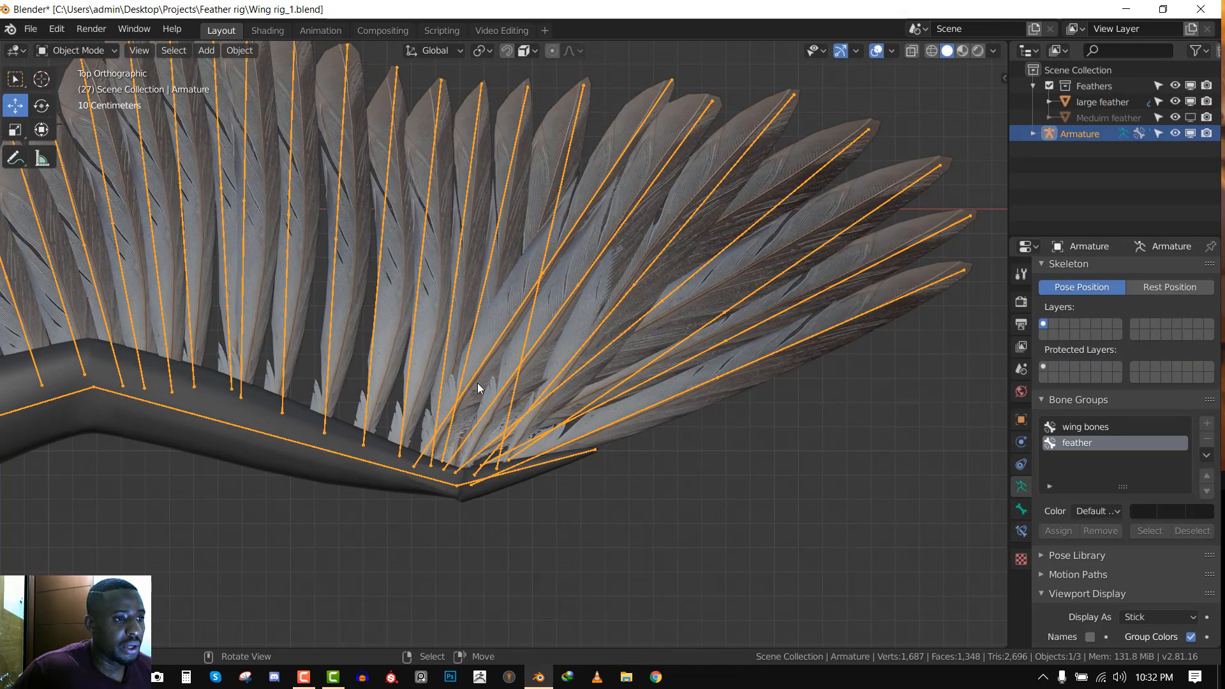
shift+click(740, 386)
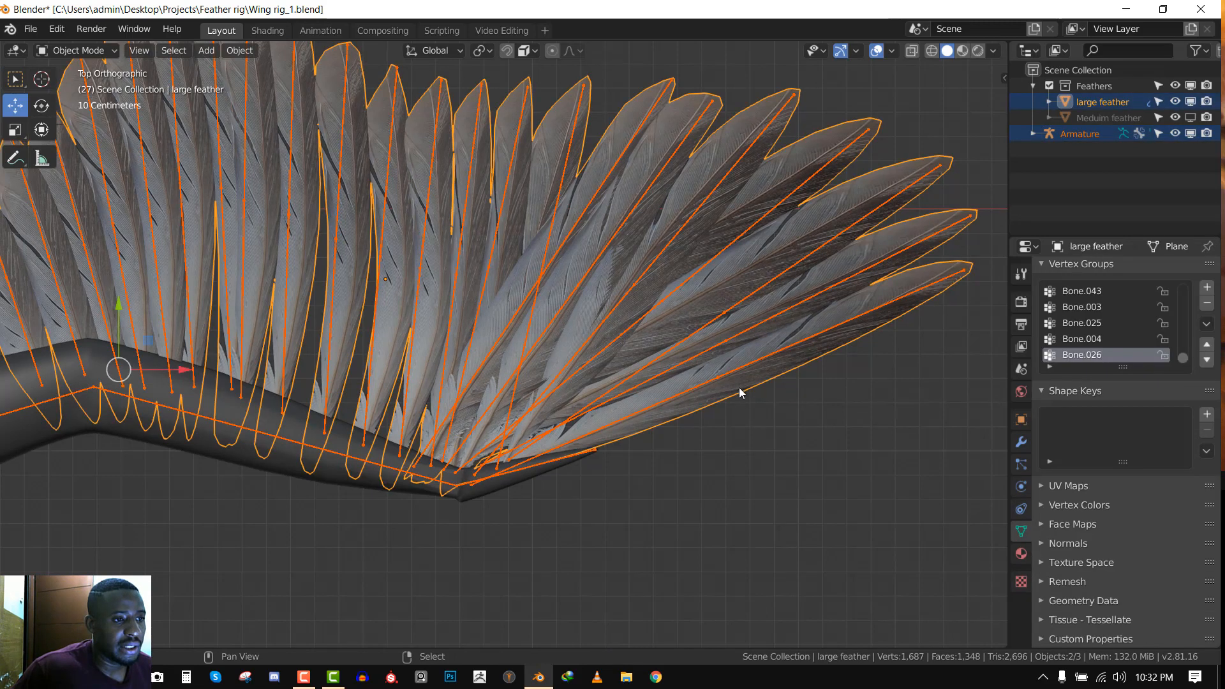
shift+middle_drag(796, 376, 788, 406)
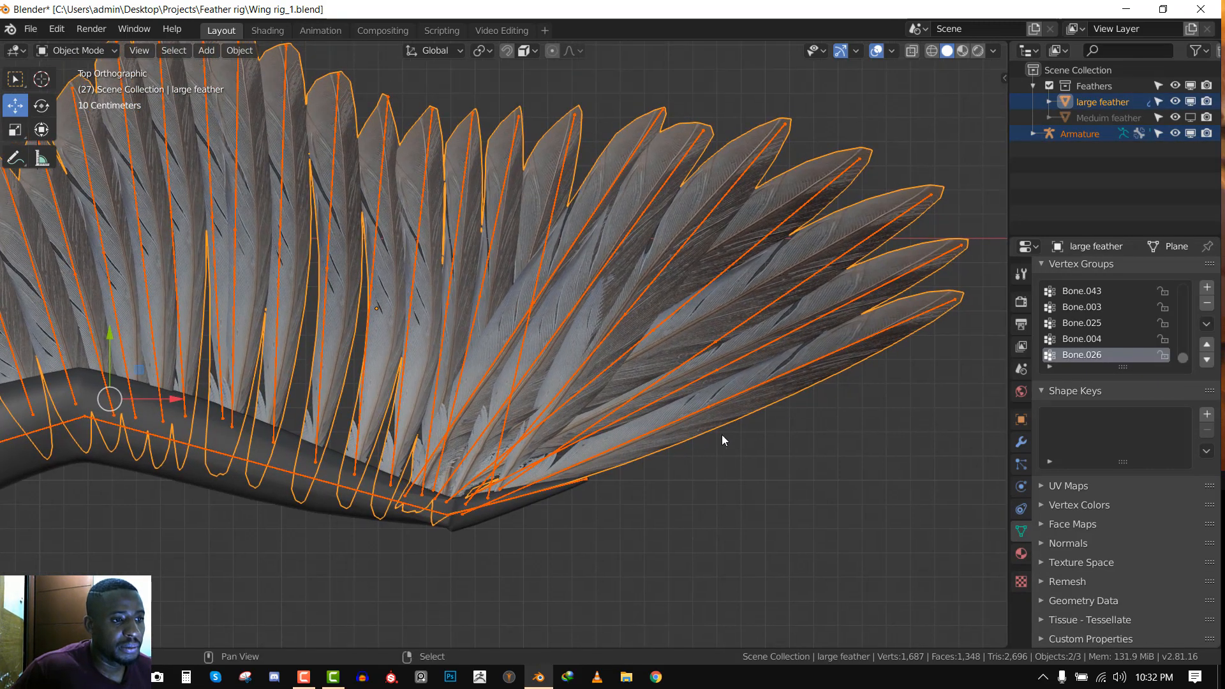
key(ctrl+Tab)
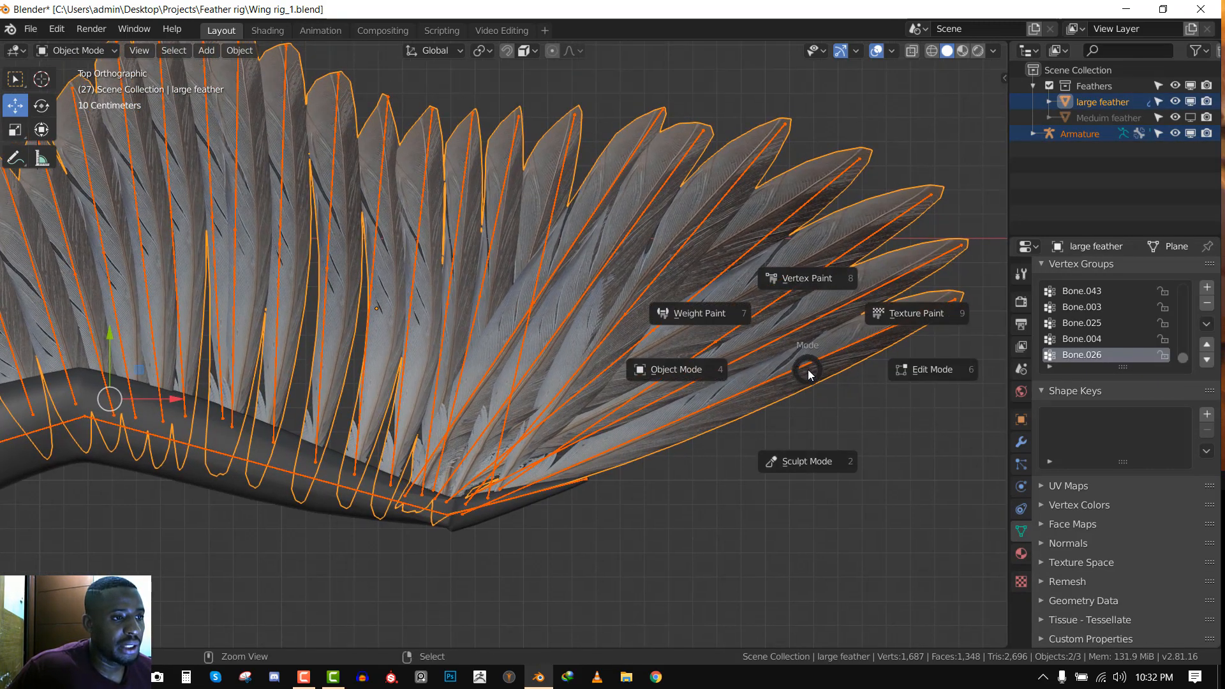
click(734, 332)
Select the outermost feather's tip bone for weight painting and switch from the Blur brush to the Draw brush
ctrl+click(827, 353)
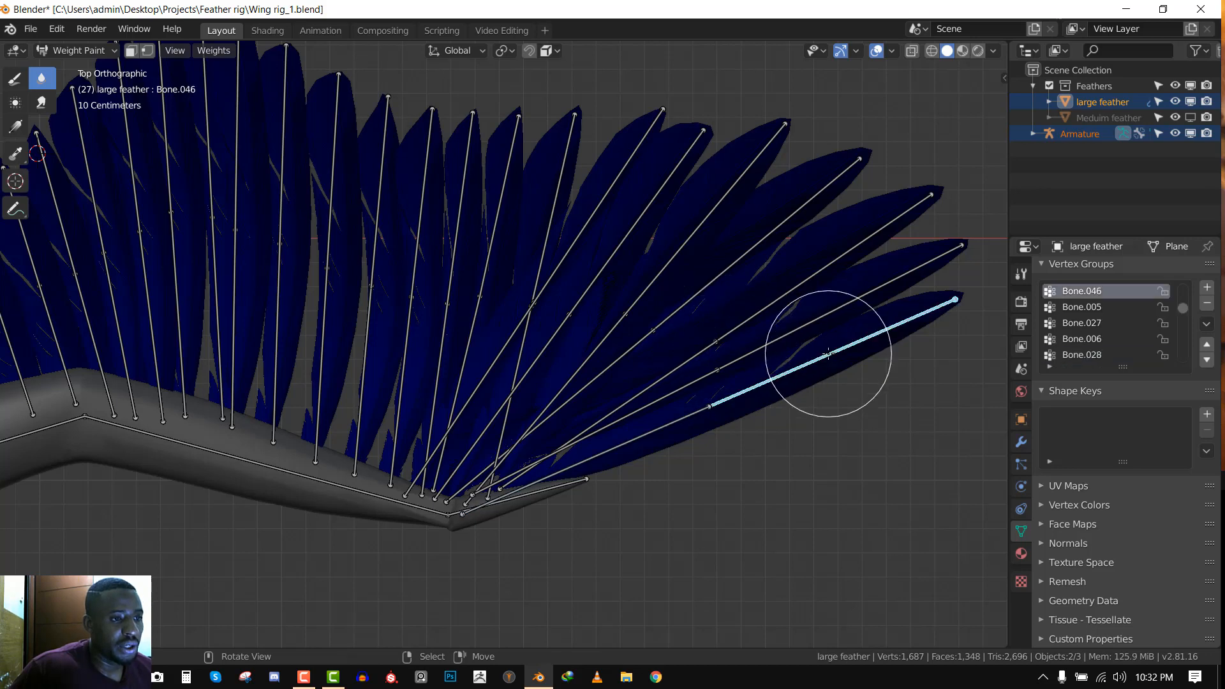
shift+middle_drag(874, 350, 832, 328)
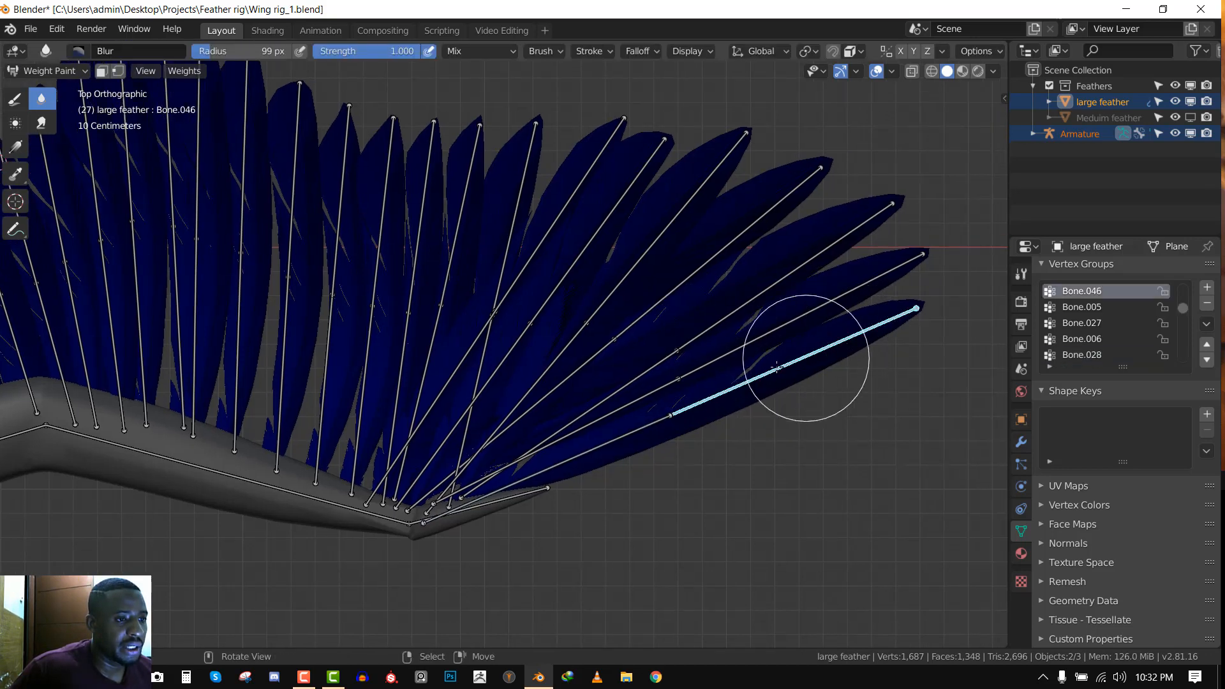
key(shift+space)
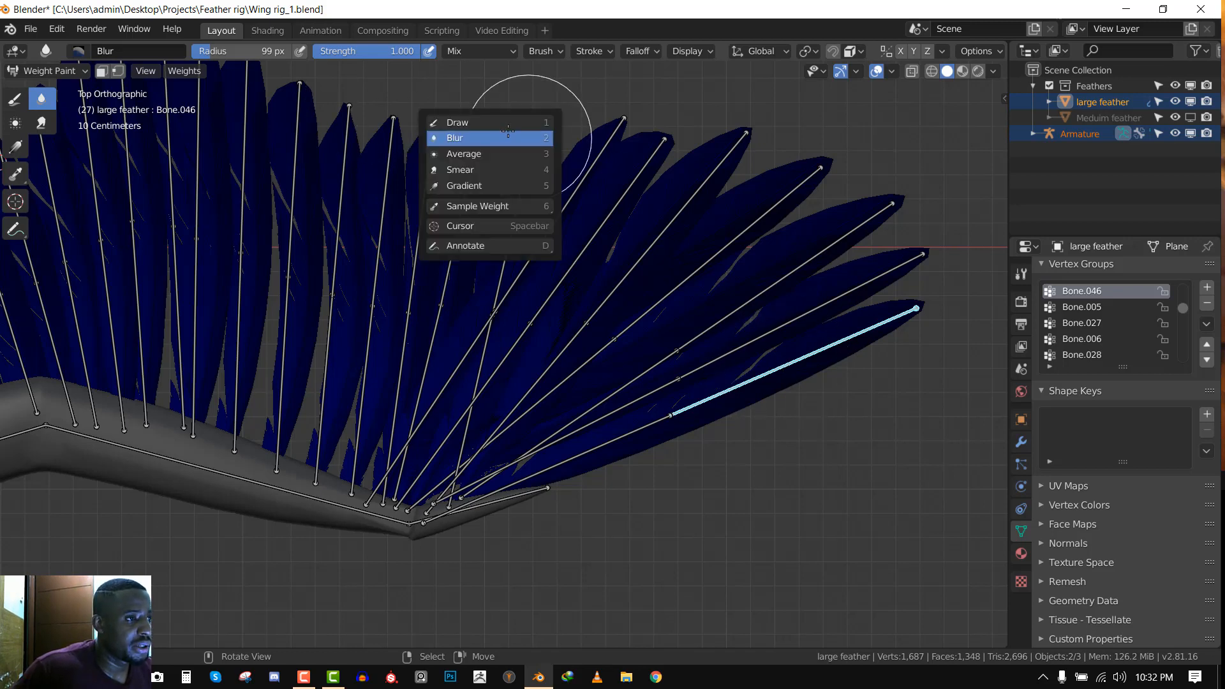
click(498, 125)
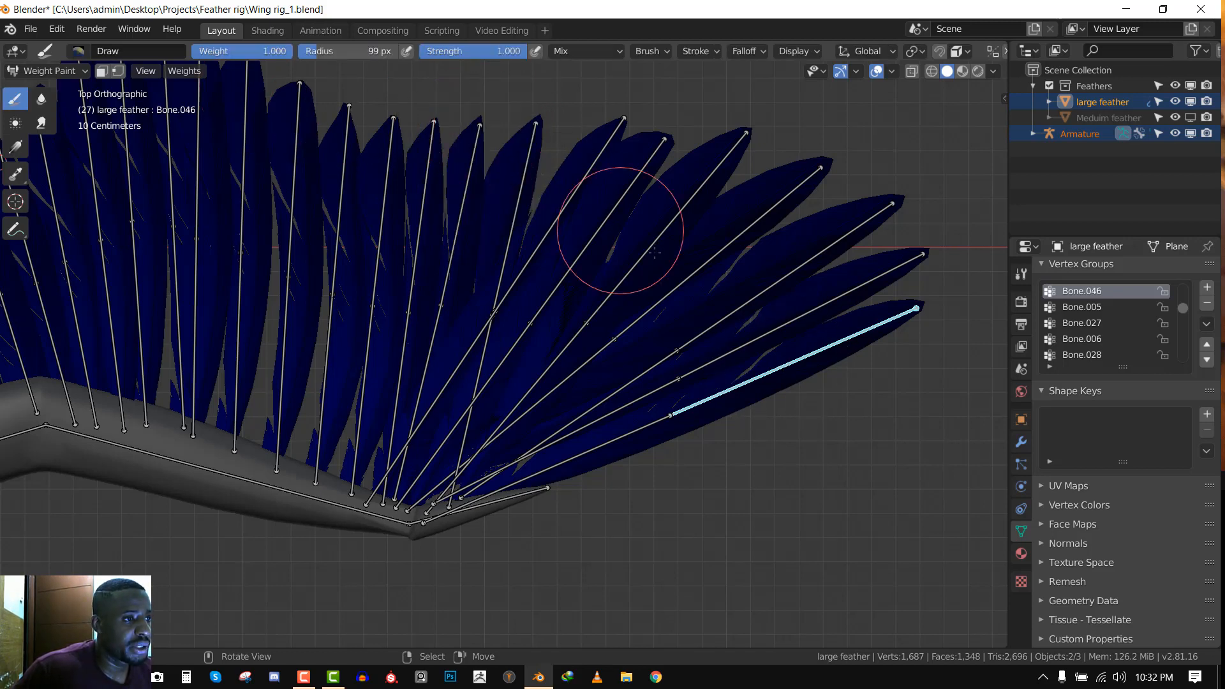
Try painting the tip bone's weights without a mask, test with a cancelled bone rotation, and undo the painting
mouse_move(889, 300)
mouse_down()
mouse_move(891, 312)
mouse_move(817, 296)
mouse_move(884, 308)
mouse_up()
key(r)
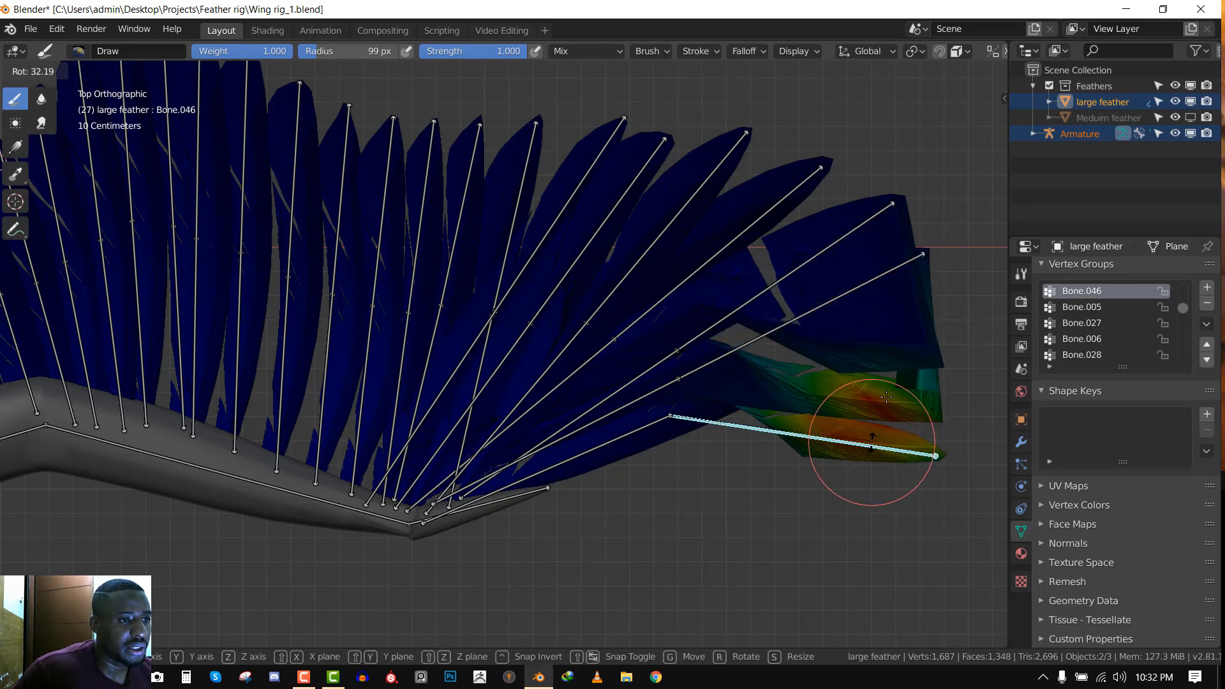
right_click(886, 266)
key(ctrl+z)
key(ctrl+z)
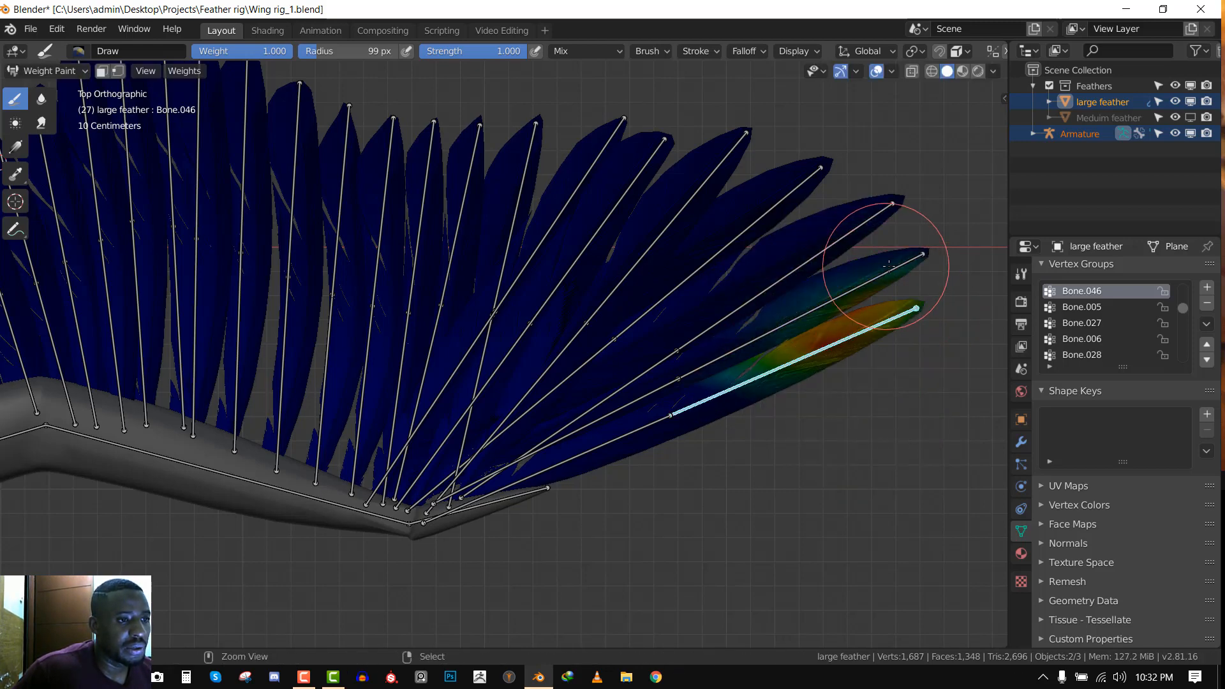
Enable the face selection paint mask, isolate the outermost feather, paint its outer half at weight 1.000, and test with a cancelled bone rotation
click(102, 72)
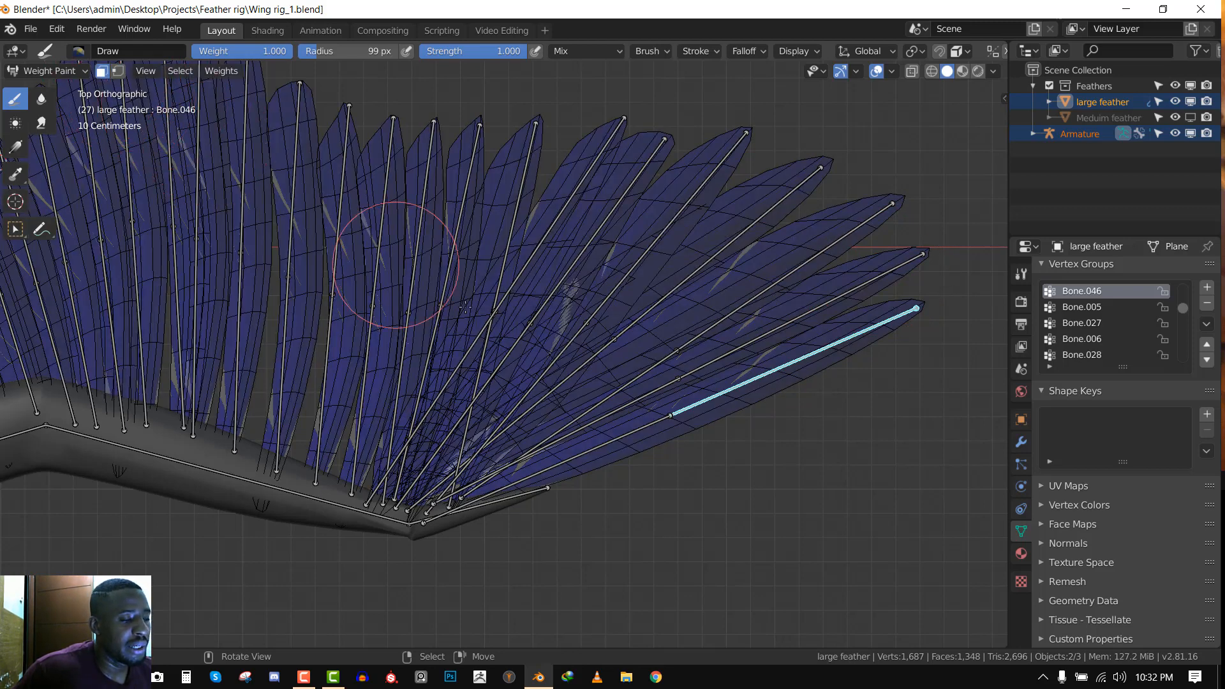
shift+middle_drag(614, 353, 575, 339)
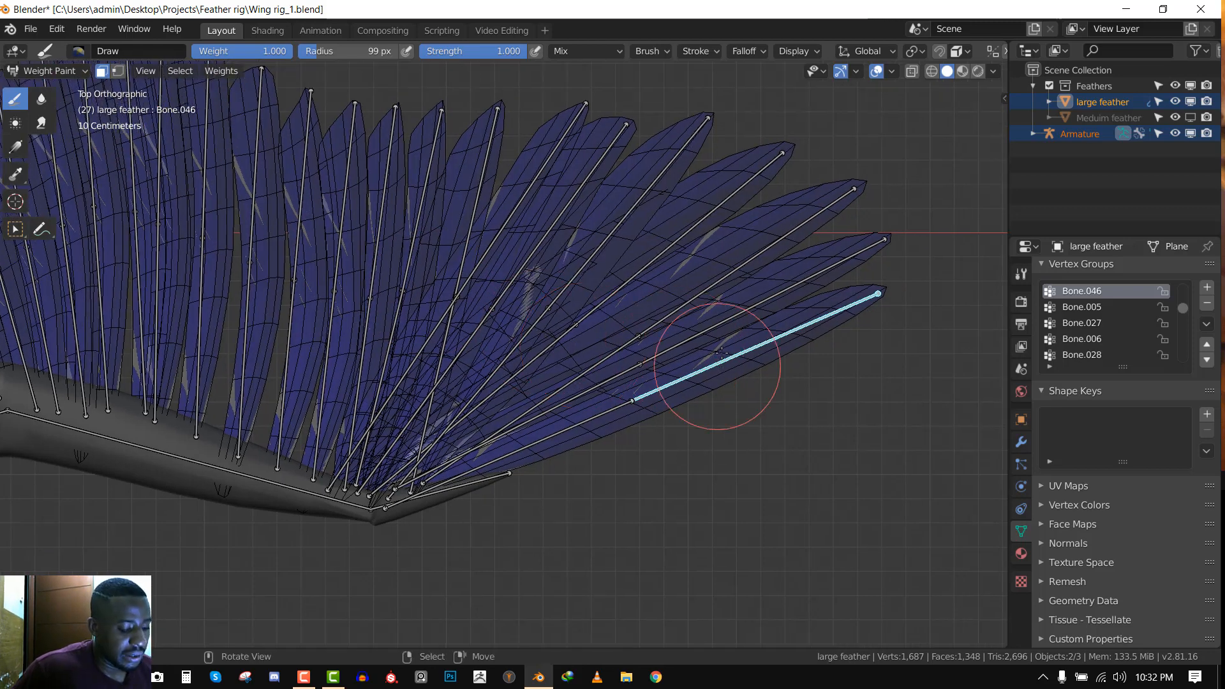
key(l)
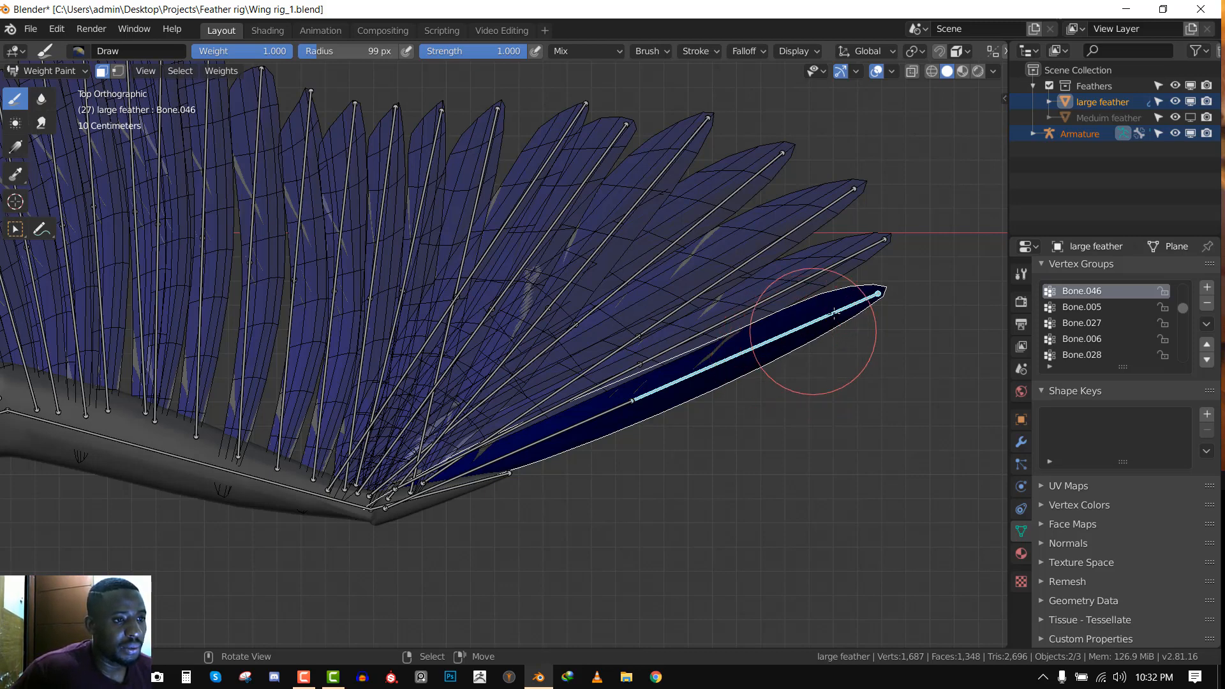
mouse_move(858, 299)
mouse_down()
mouse_move(837, 300)
mouse_move(774, 369)
mouse_move(670, 364)
mouse_move(837, 322)
mouse_up()
key(r)
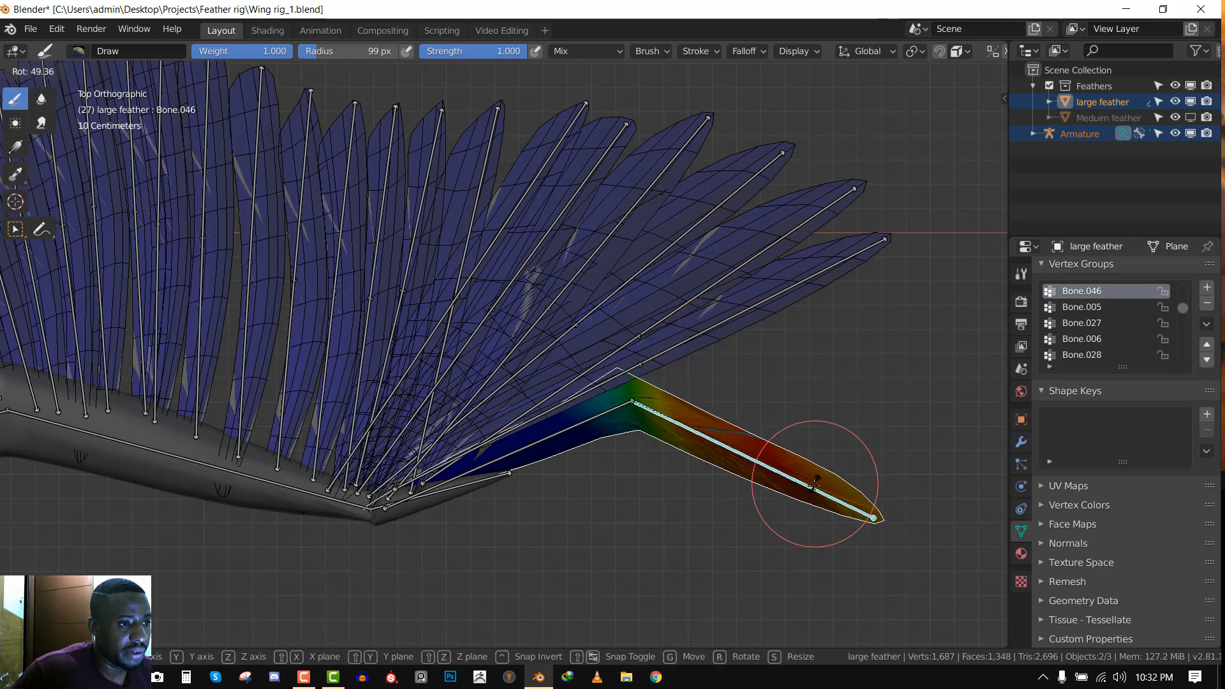
key(Escape)
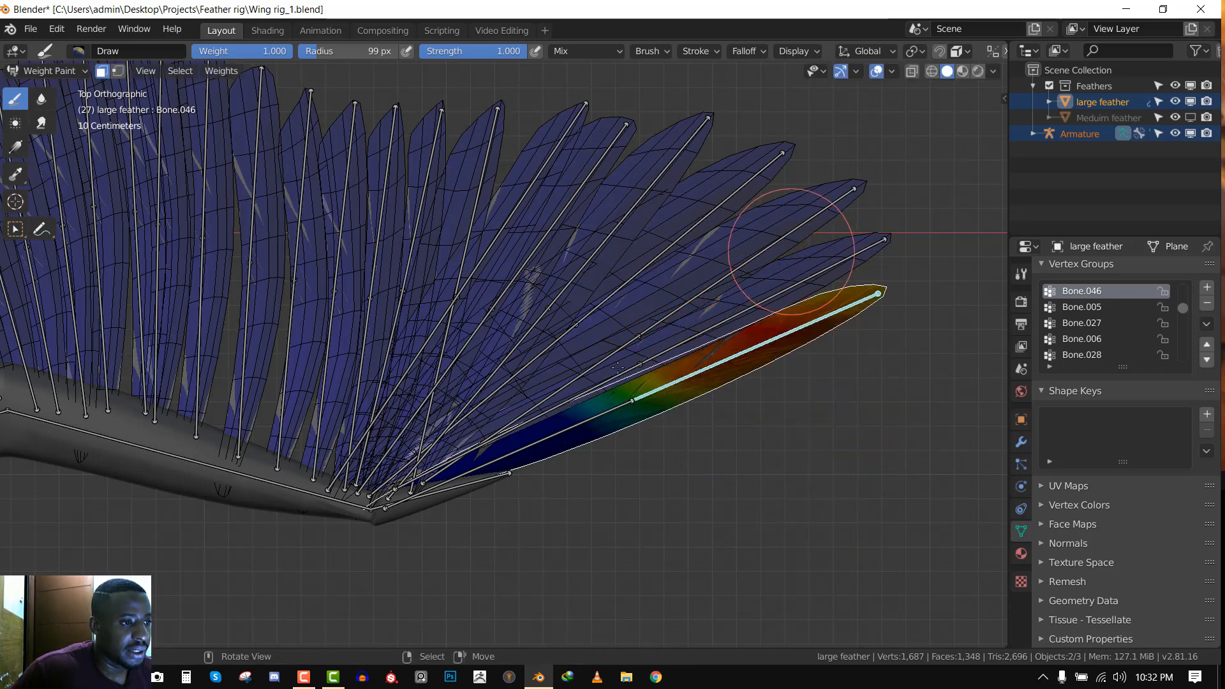
Deselect all faces of the feather mesh and turn off the face selection paint mask
right_click(577, 419)
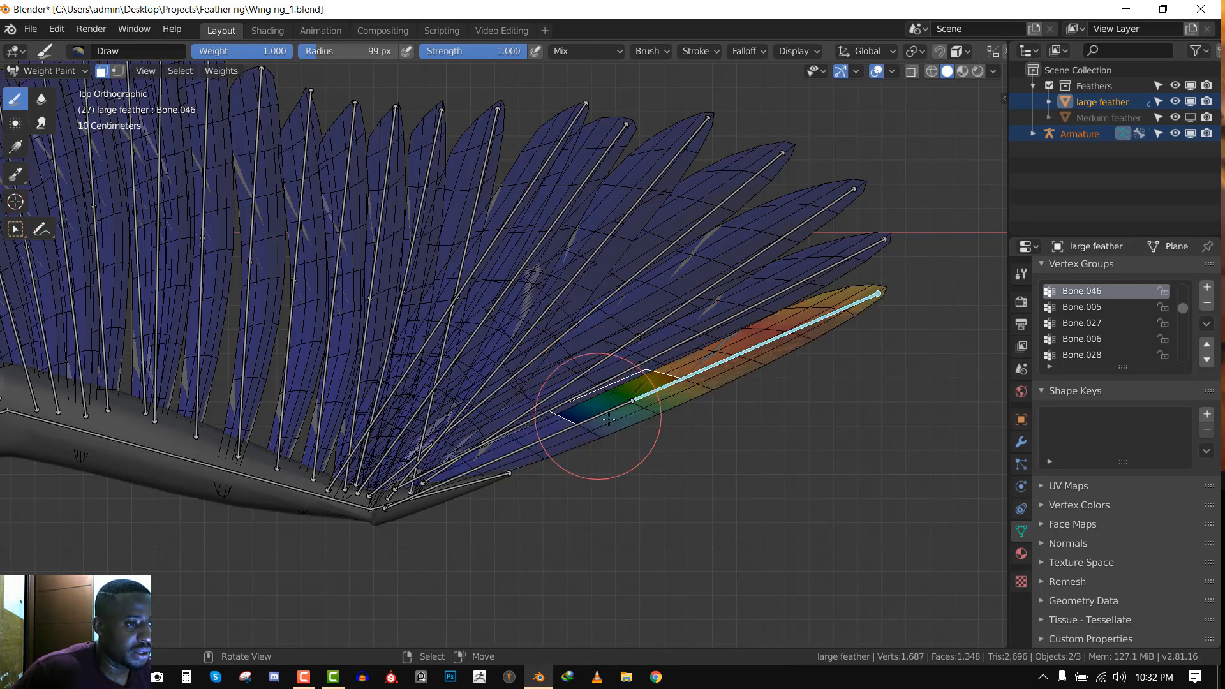
key(alt+a)
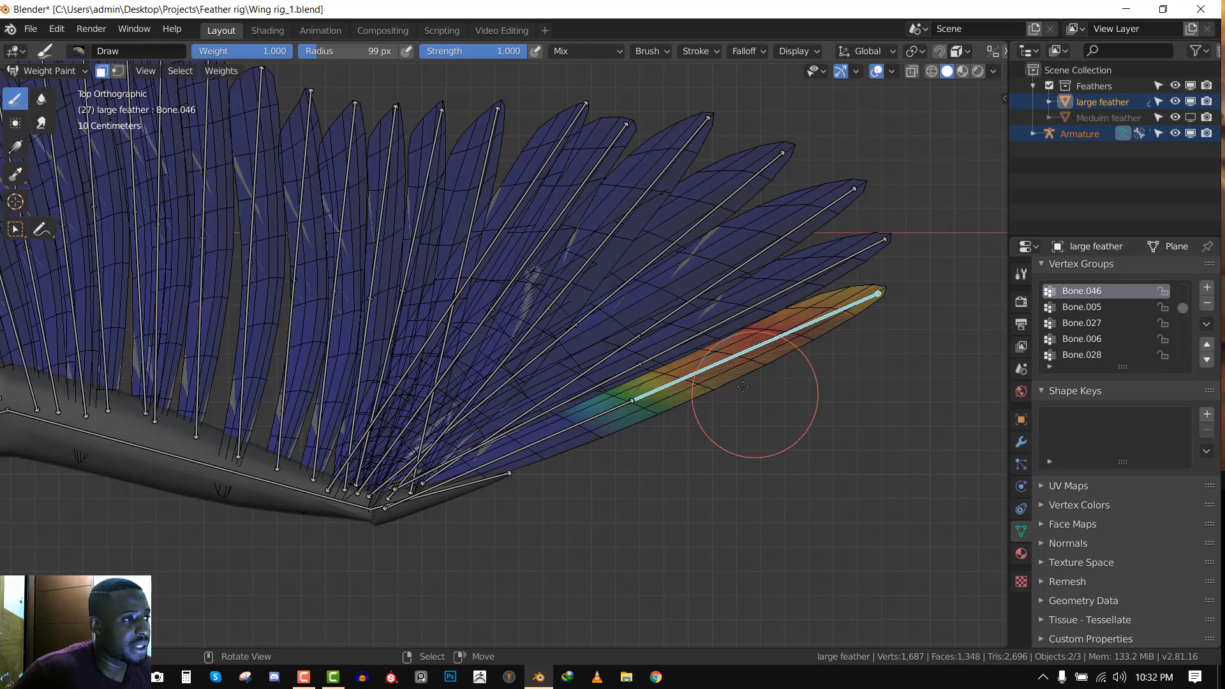
click(101, 71)
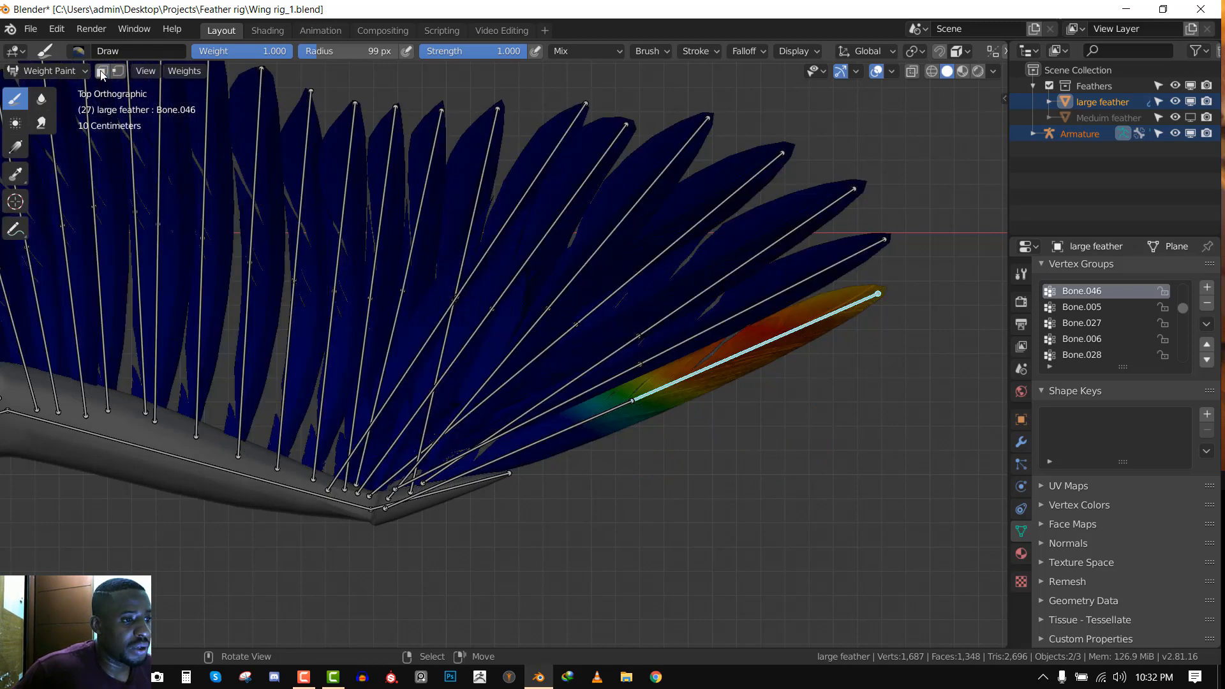
Alternate between the outermost feather's base bone and tip bone to compare their weights, ending on the tip bone
ctrl+click(606, 411)
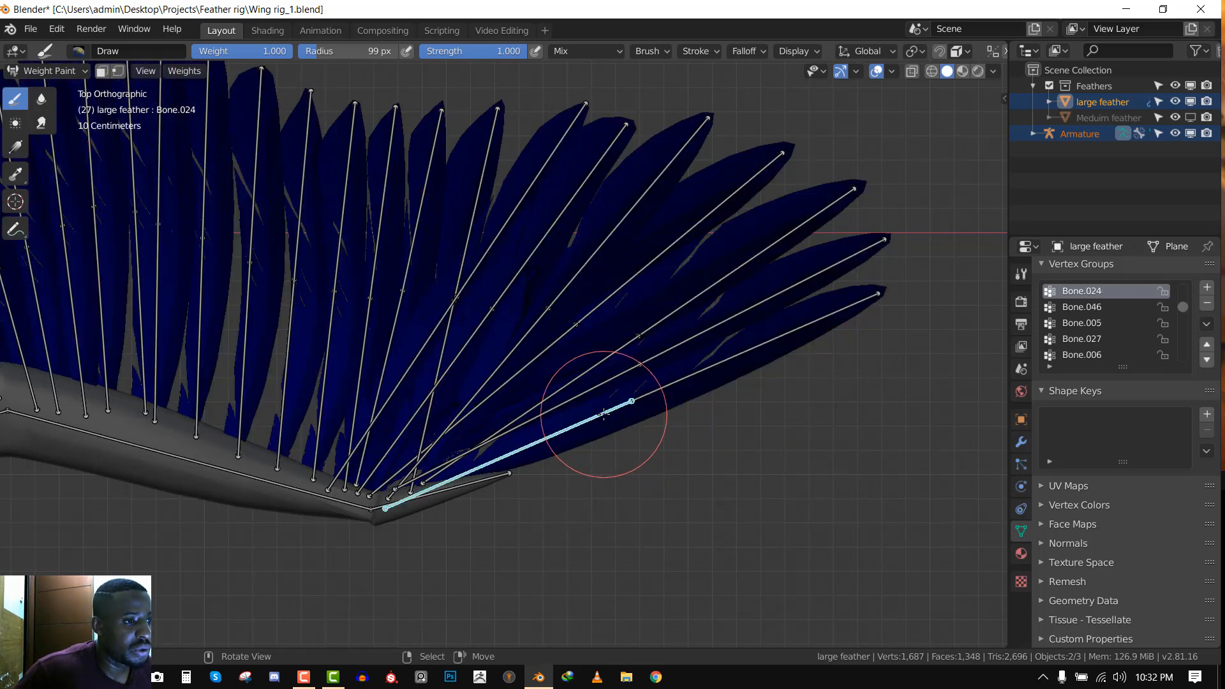
ctrl+click(683, 378)
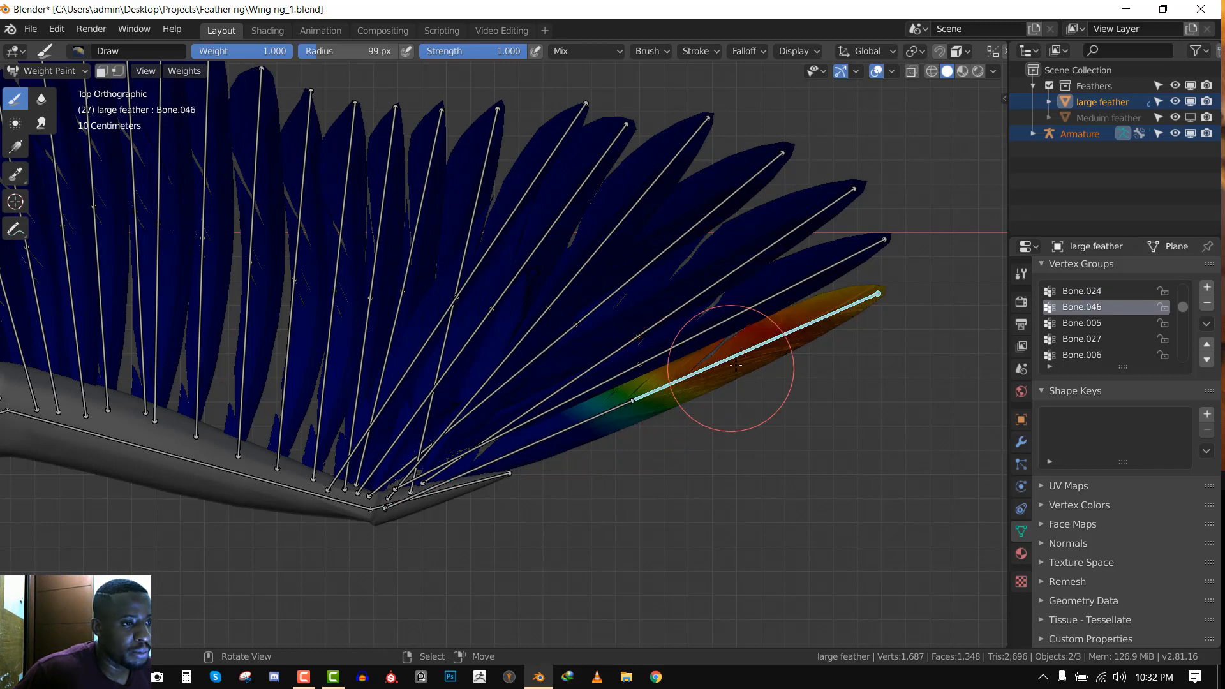
ctrl+click(577, 418)
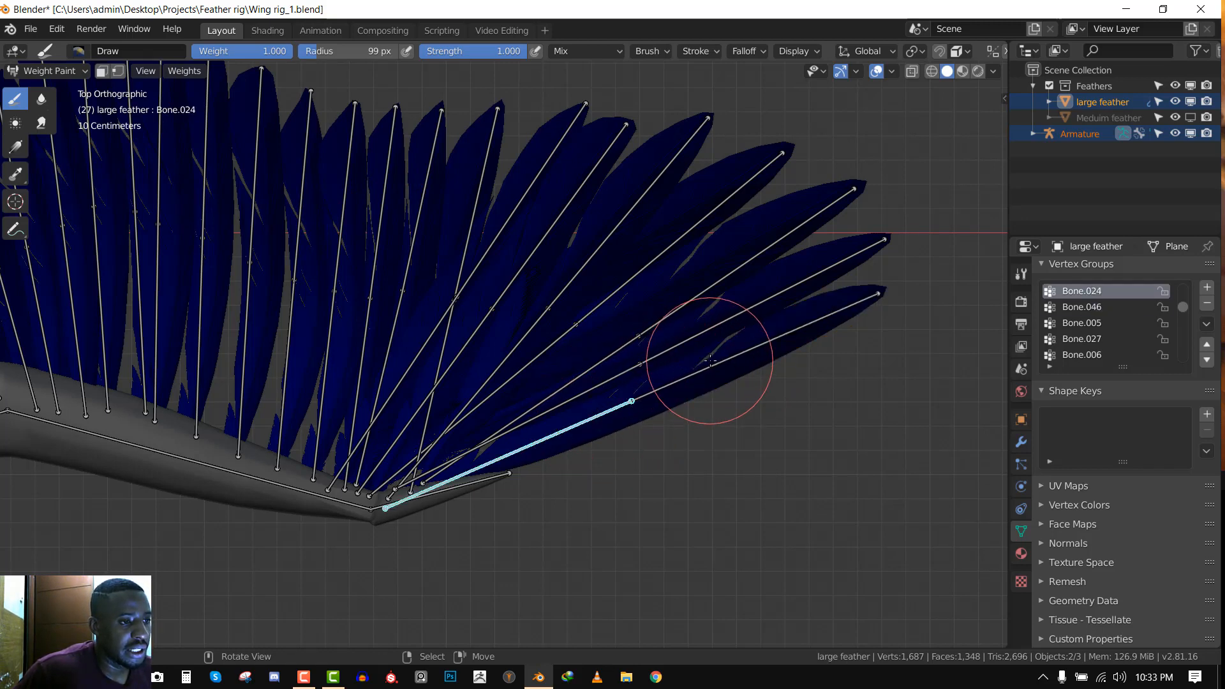
scroll(718, 373, up, 1)
ctrl+click(737, 383)
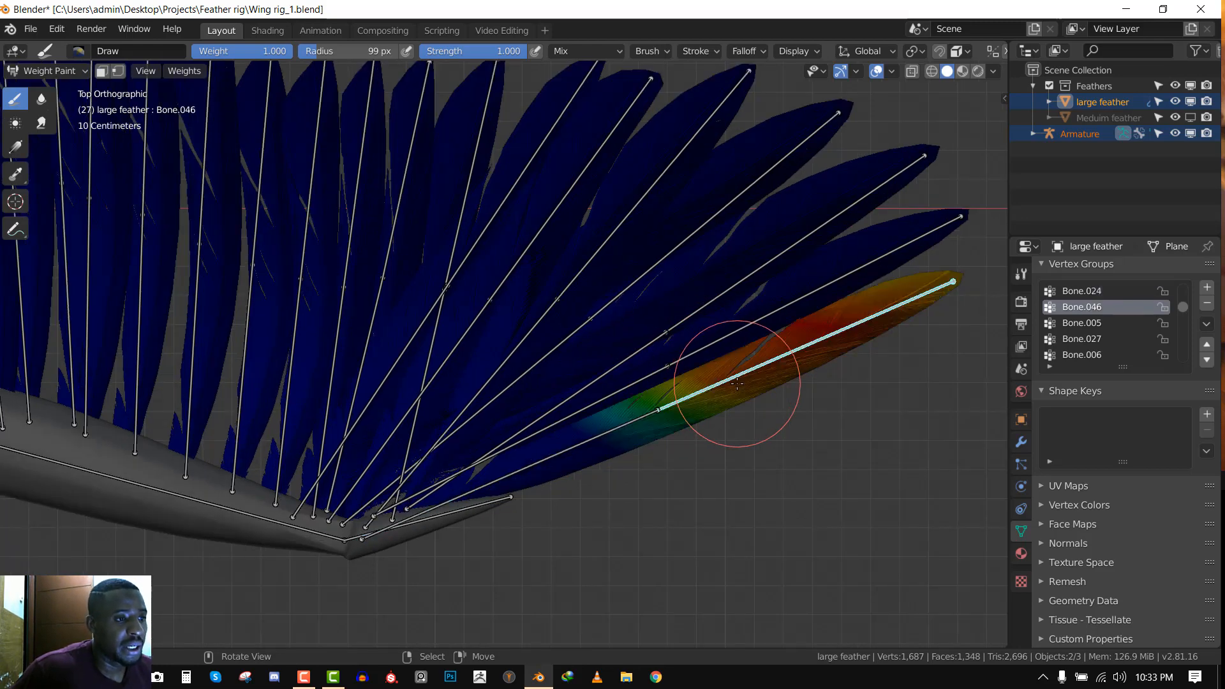
scroll(736, 382, down, 3)
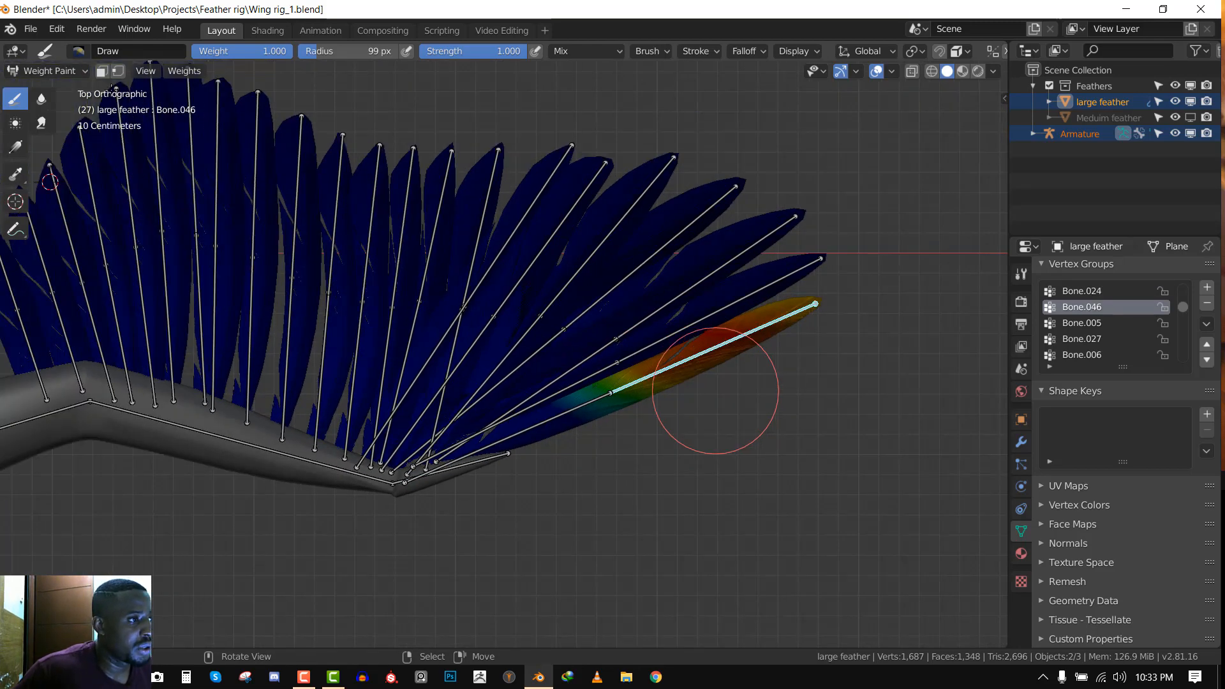
Assign the shortcut Alt+M to the Paint Mask option
right_click(101, 73)
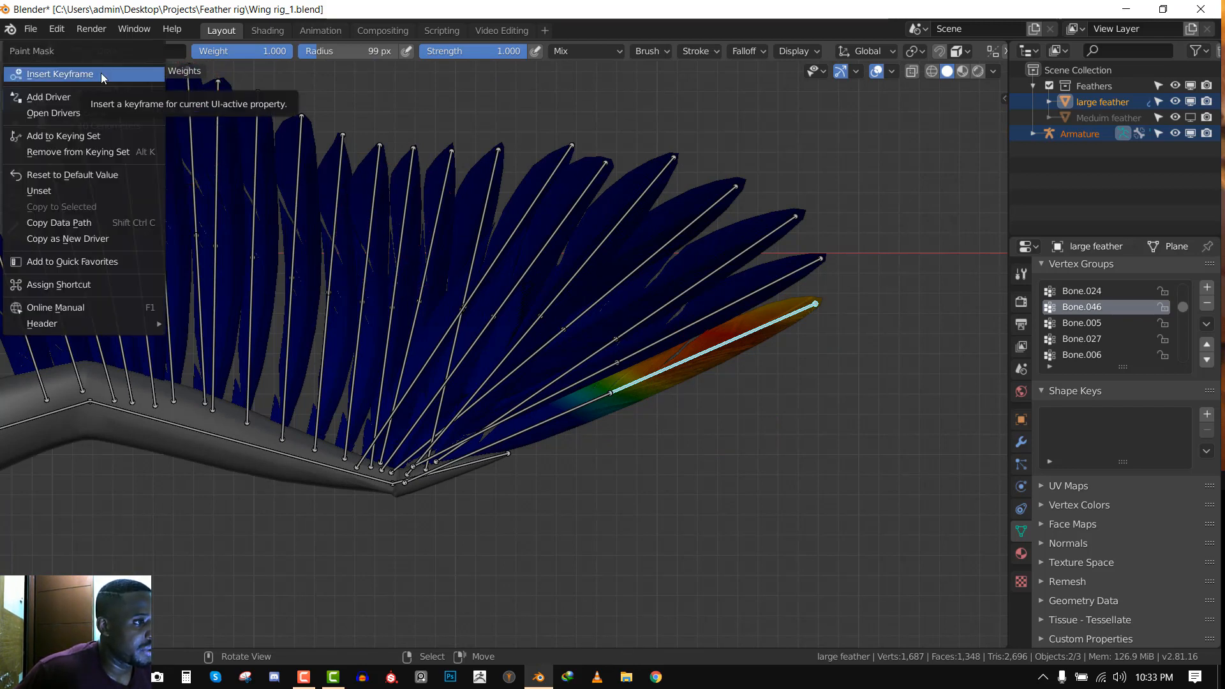
click(83, 286)
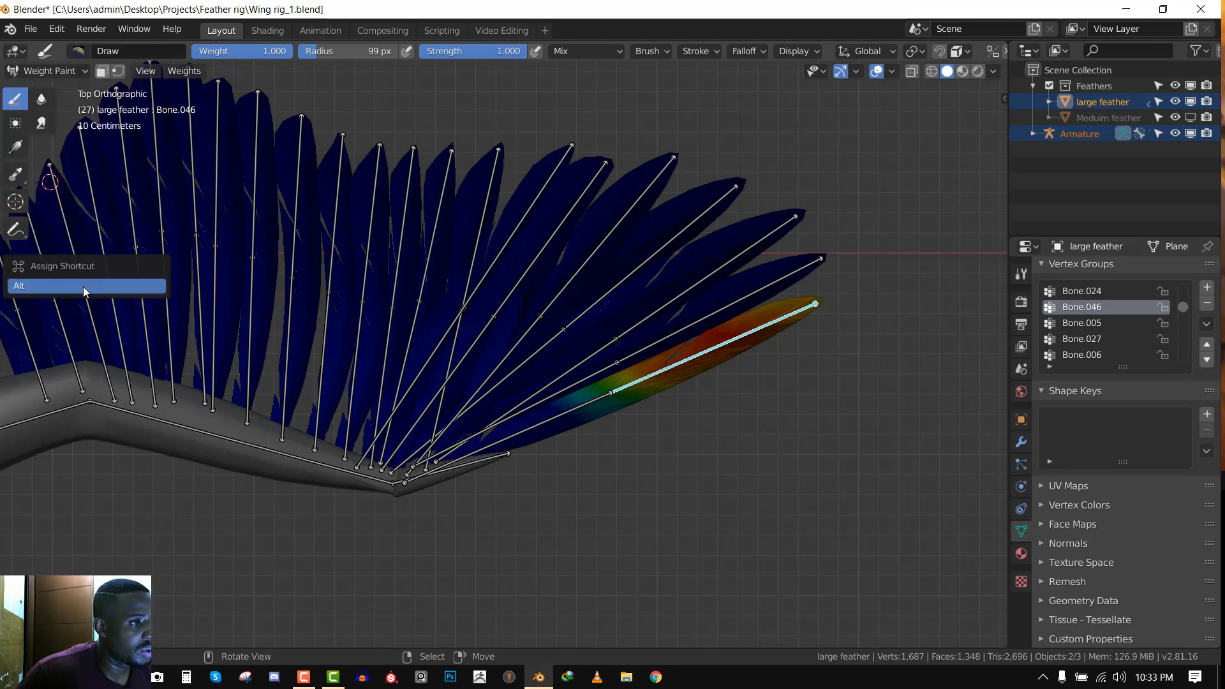
key(alt+m)
Test the new Paint Mask shortcut by toggling the mask on and off several times, leaving it off
key(alt+m)
key(alt+m)
key(alt+m)
key(alt+m)
key(alt+m)
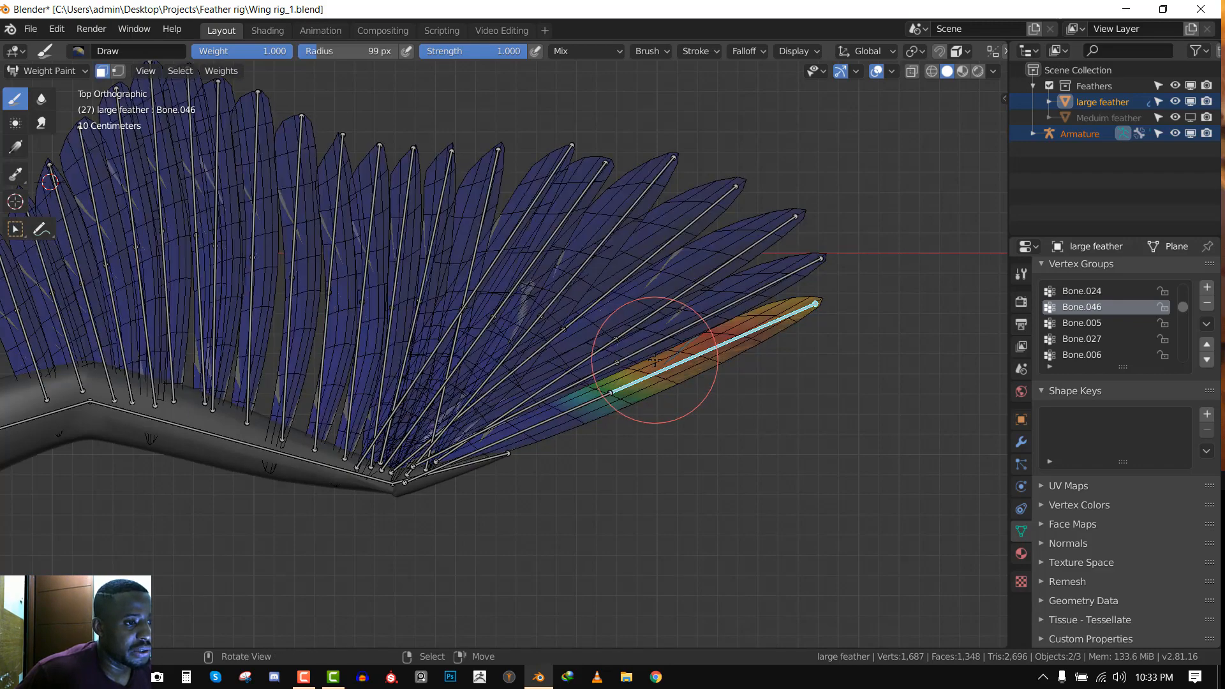
scroll(660, 358, up, 2)
key(alt+m)
scroll(702, 389, up, 1)
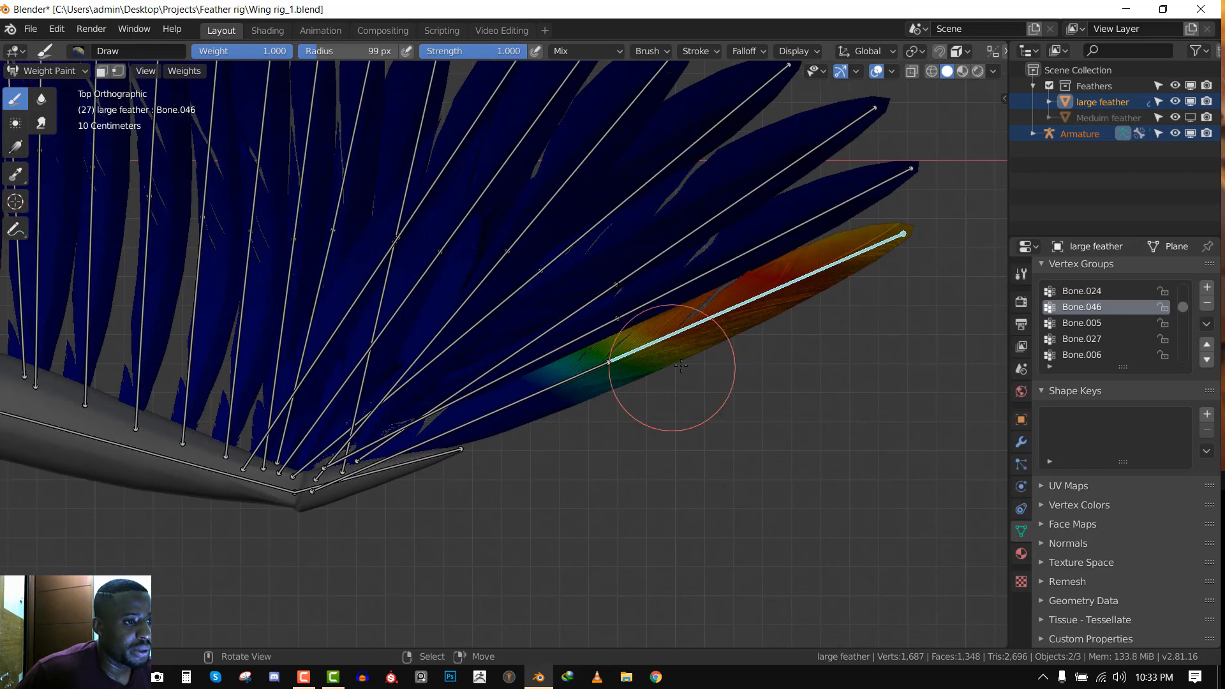
key(alt+m)
key(alt+m)
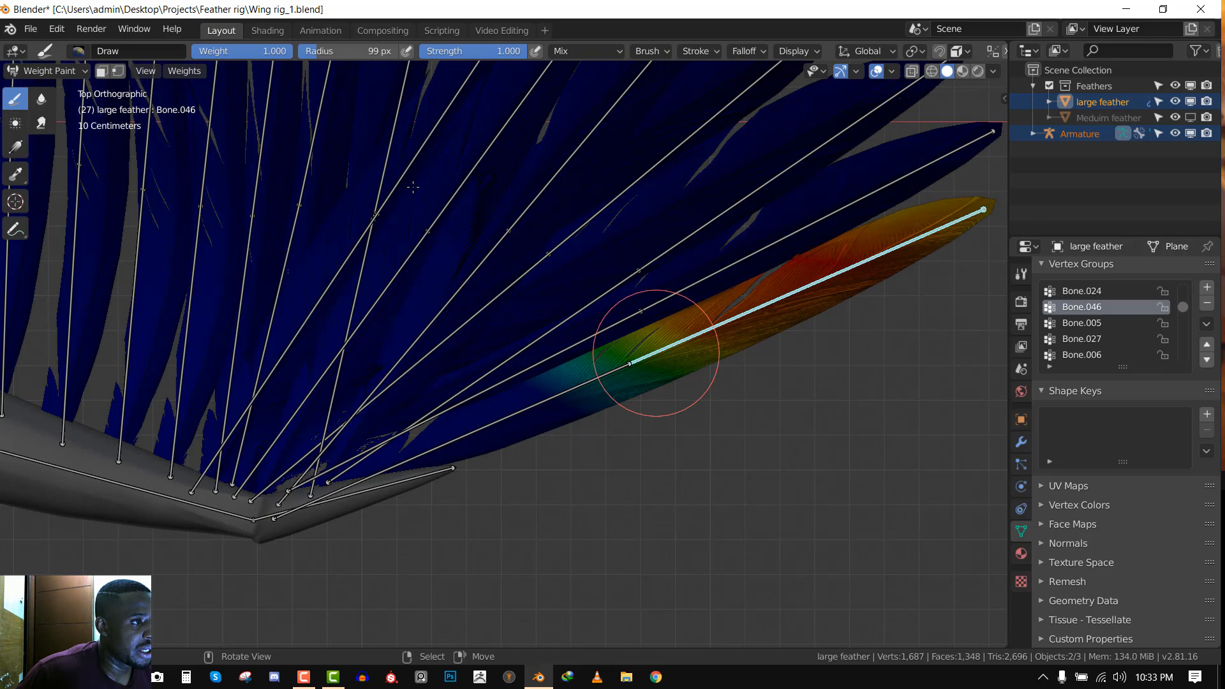
click(105, 70)
click(106, 71)
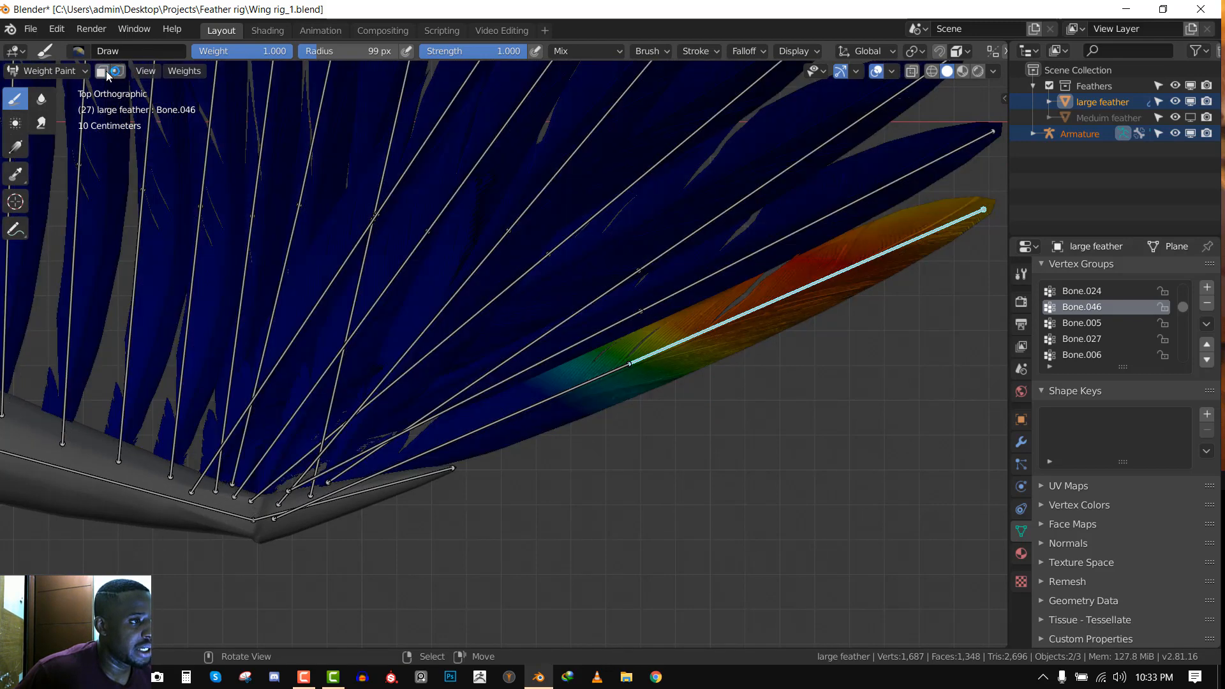
right_click(106, 71)
scroll(702, 307, down, 2)
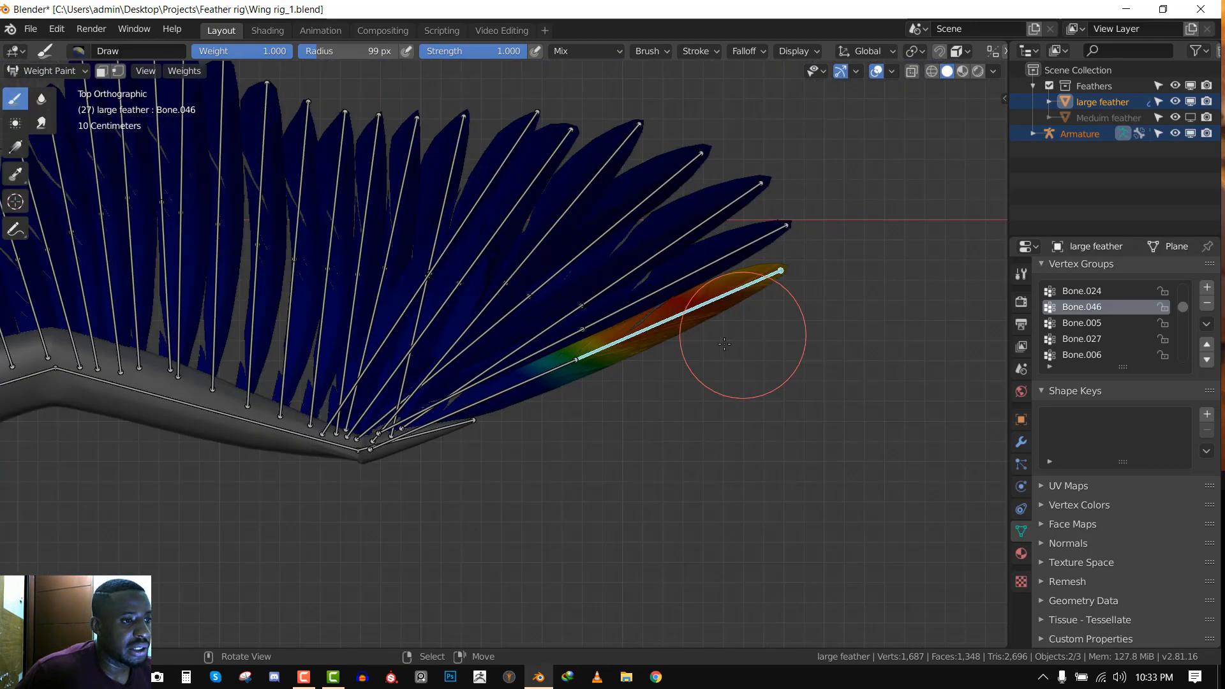
key(alt+m)
key(alt+m)
scroll(683, 344, up, 2)
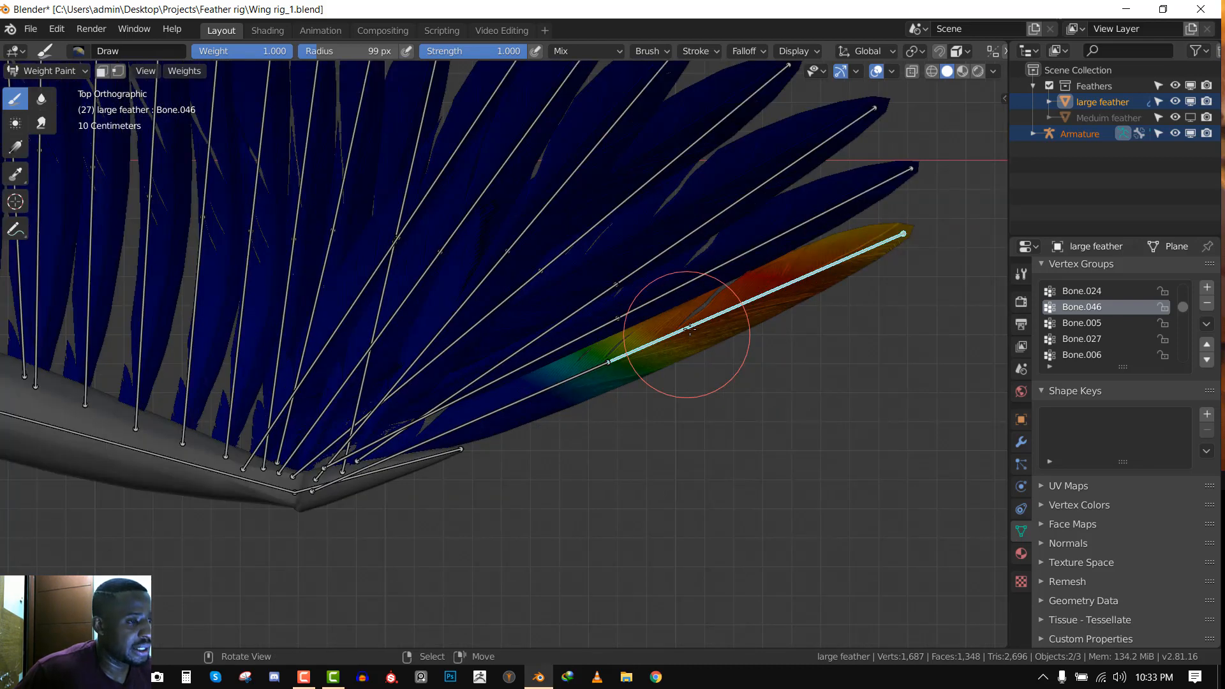
Save the preferences so the new Paint Mask shortcut is stored, and close the Preferences window
key(F4)
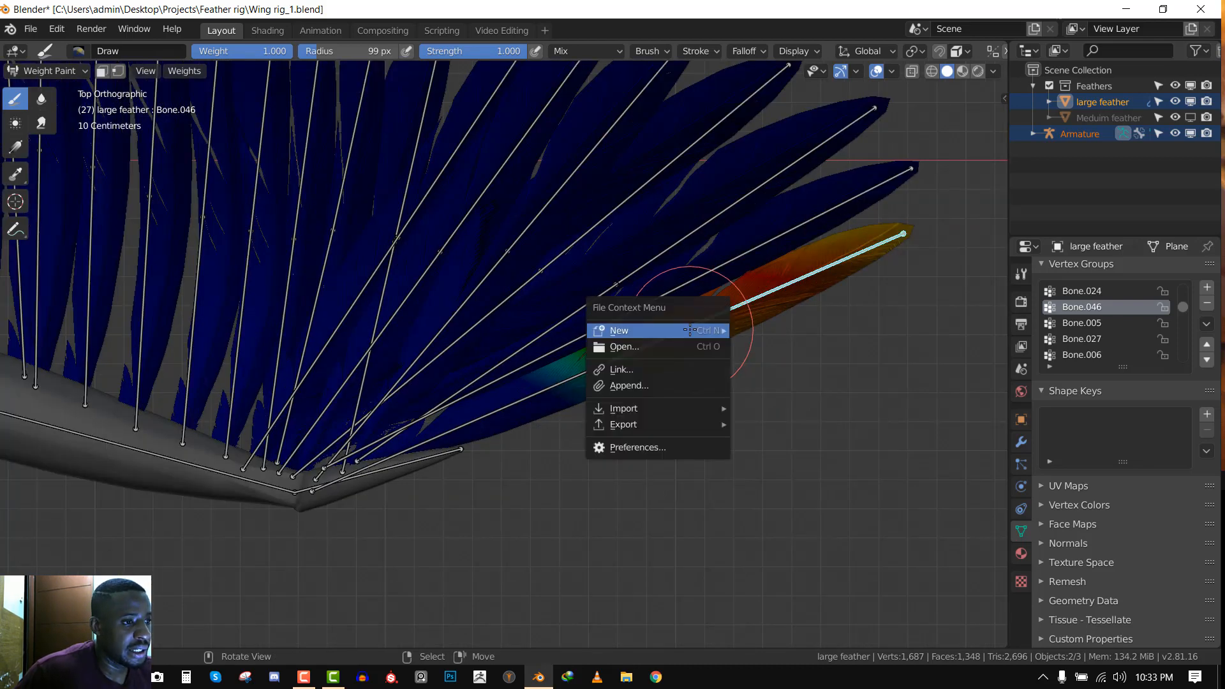
click(631, 447)
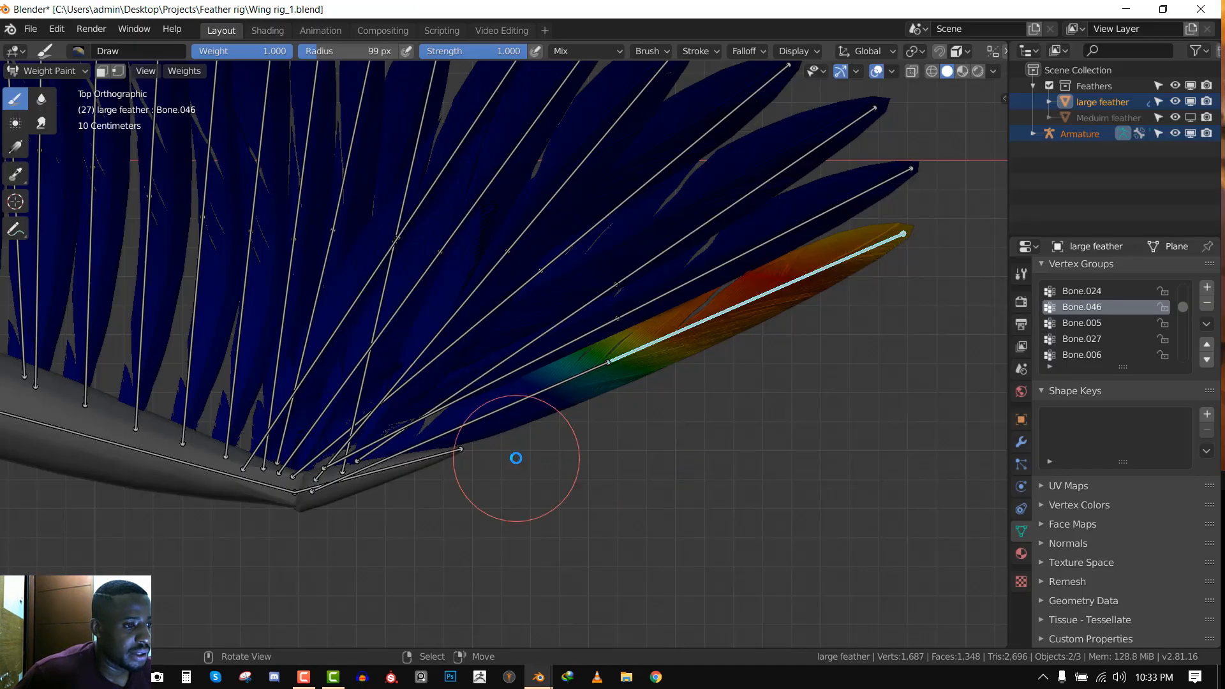
mouse_move(538, 677)
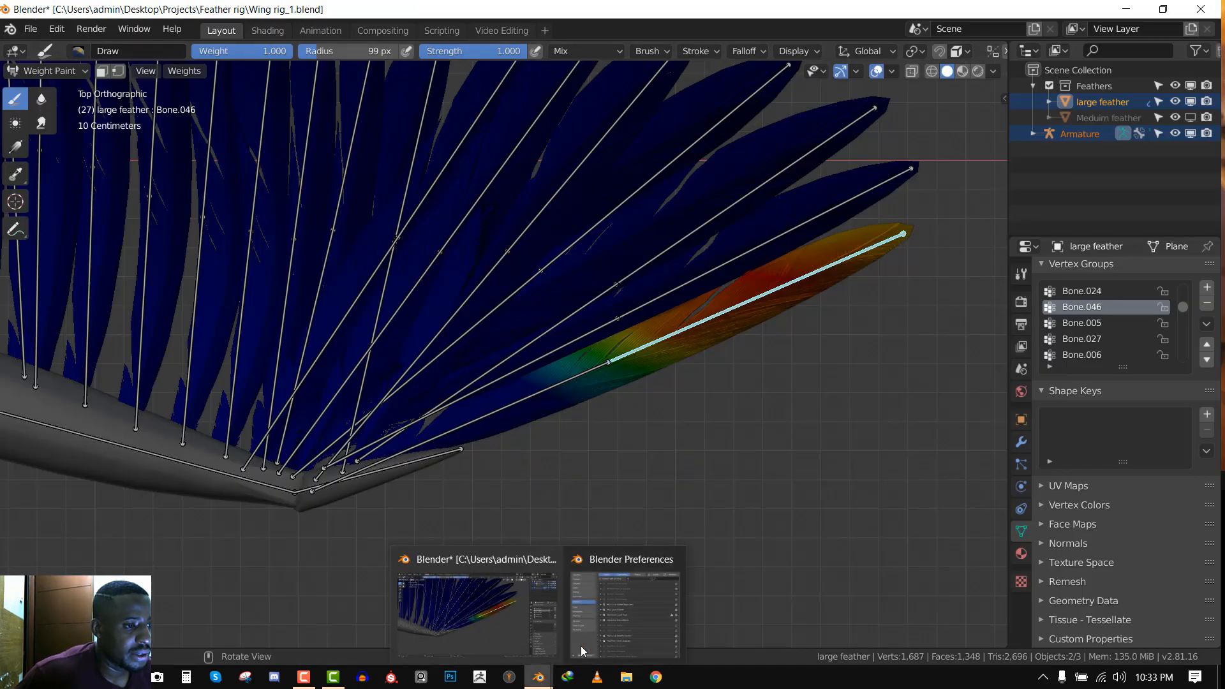
click(618, 611)
click(438, 646)
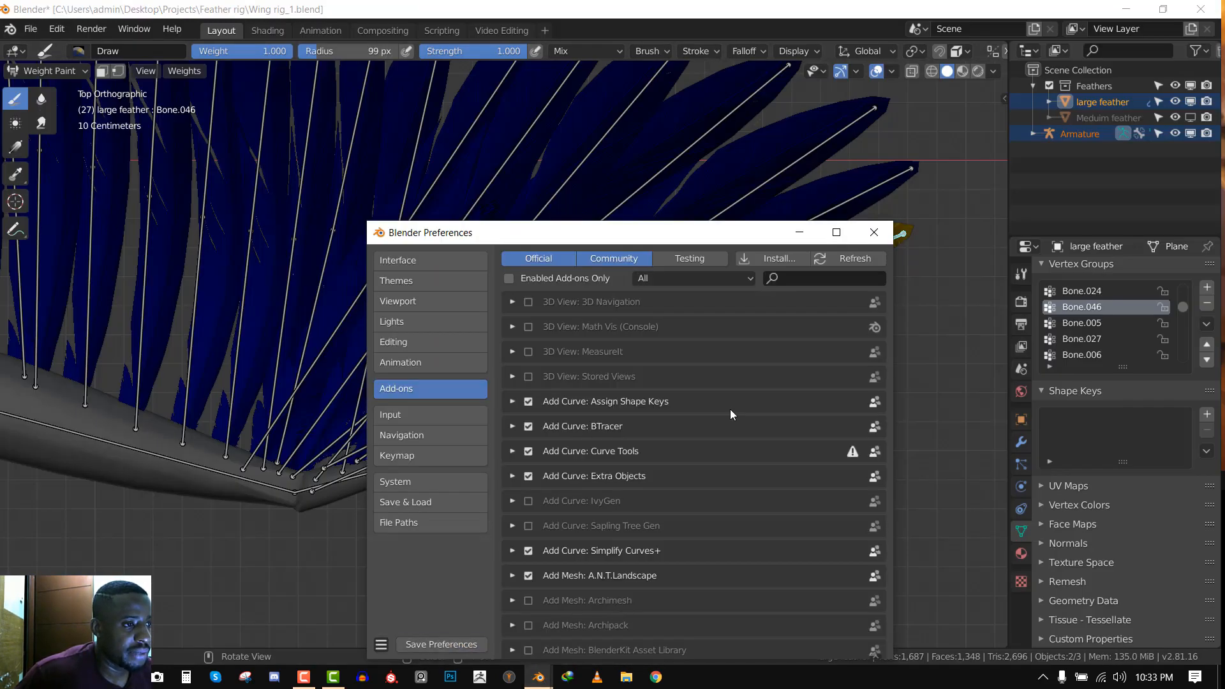
click(872, 233)
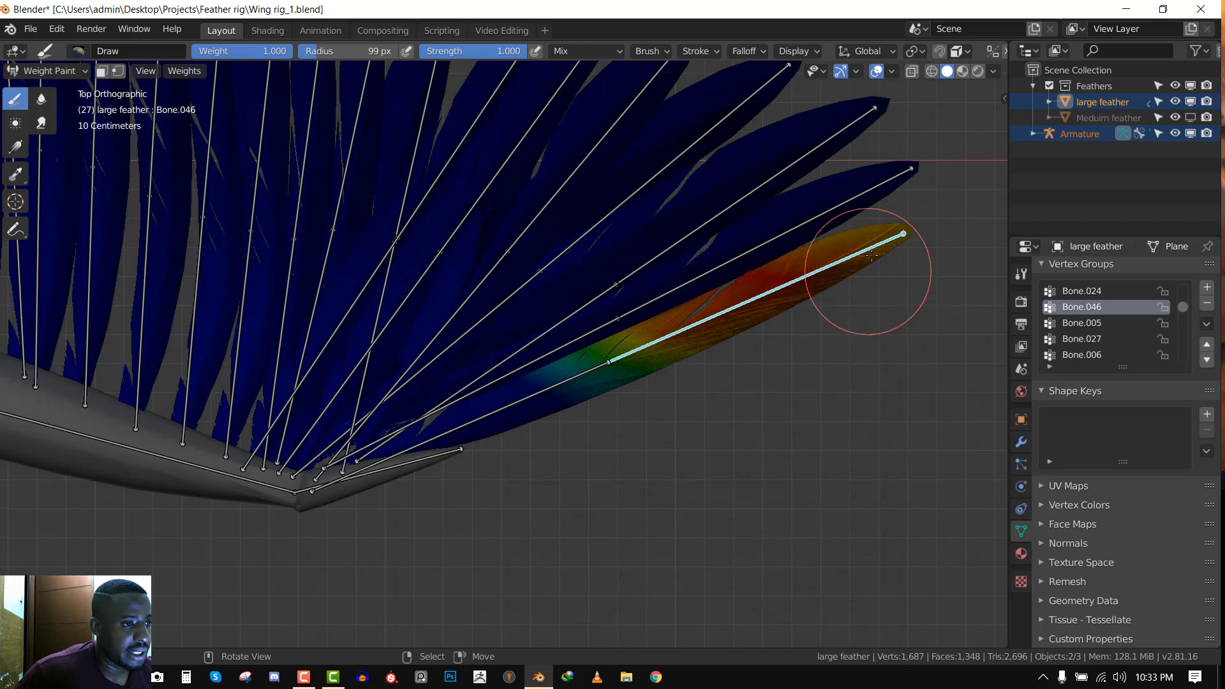
Activate the outermost feather's base bone and, with the face mask on, paint weight 1.0 over the feather's root half
key(m)
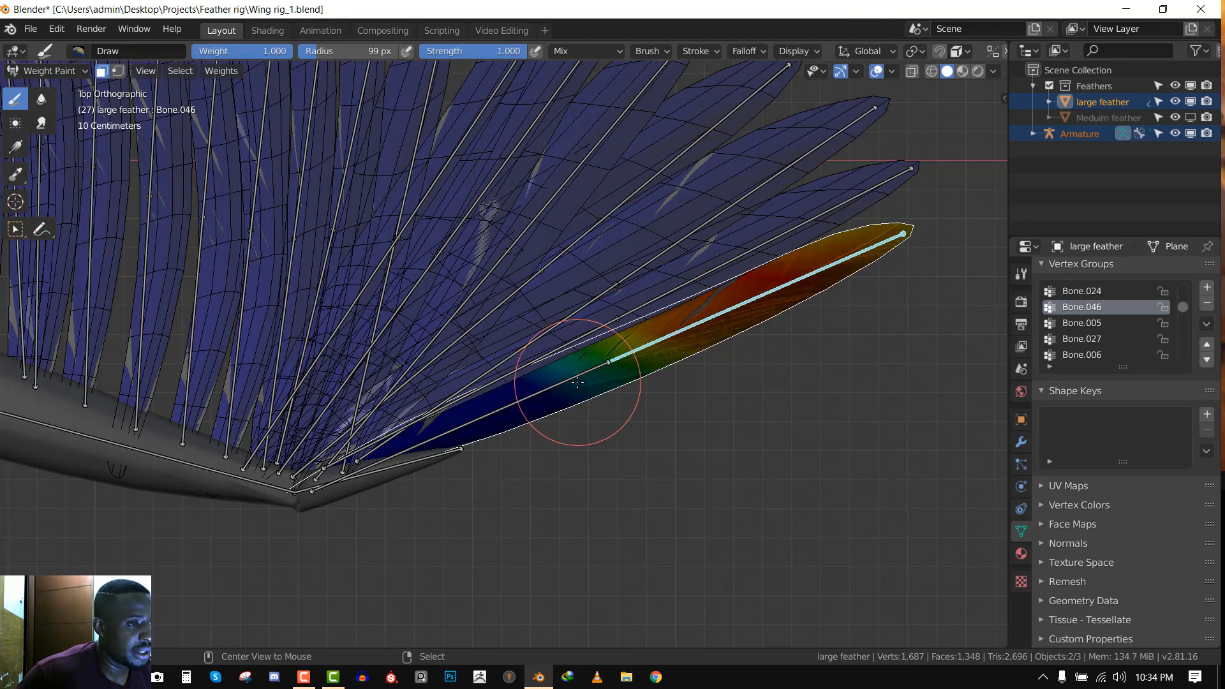
key(m)
ctrl+click(538, 383)
key(m)
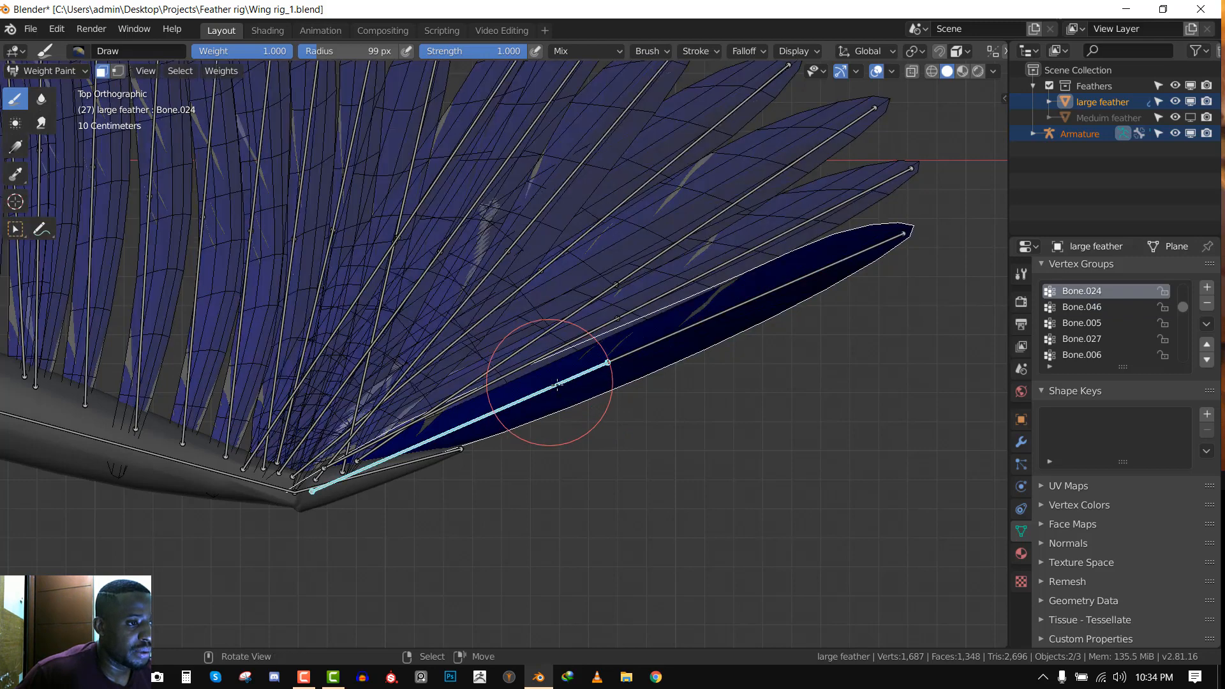
mouse_move(542, 384)
mouse_down()
mouse_move(433, 456)
mouse_move(342, 486)
mouse_move(370, 470)
mouse_move(342, 492)
mouse_move(542, 365)
mouse_up()
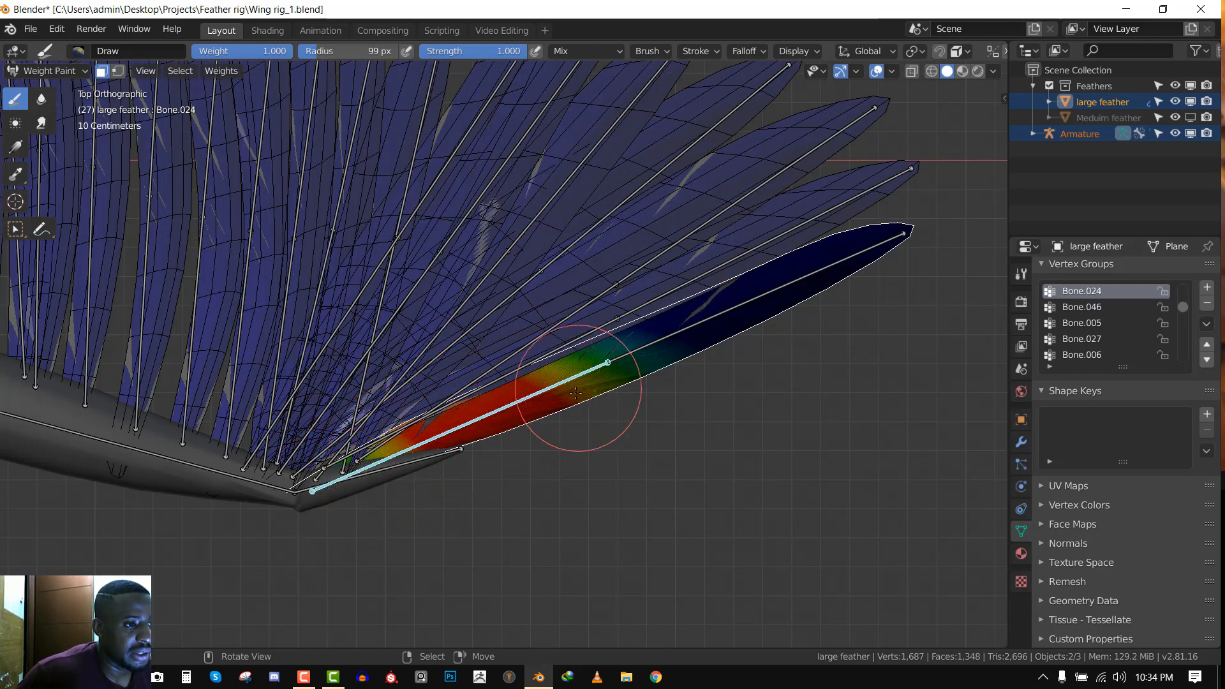
mouse_move(386, 468)
mouse_down()
mouse_move(347, 493)
mouse_move(337, 465)
mouse_move(321, 483)
mouse_up()
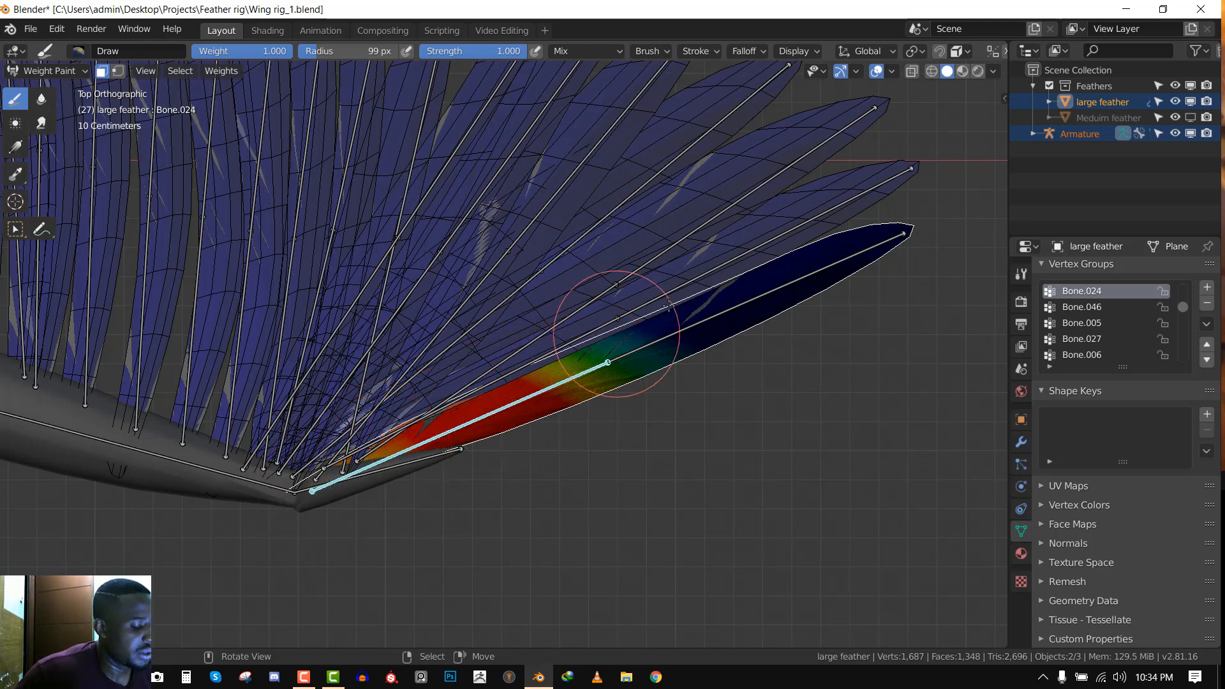
Activate the second outermost feather's tip bone, mask that feather's linked faces, and paint weight 1.0 along its outer half
key(m)
ctrl+click(746, 251)
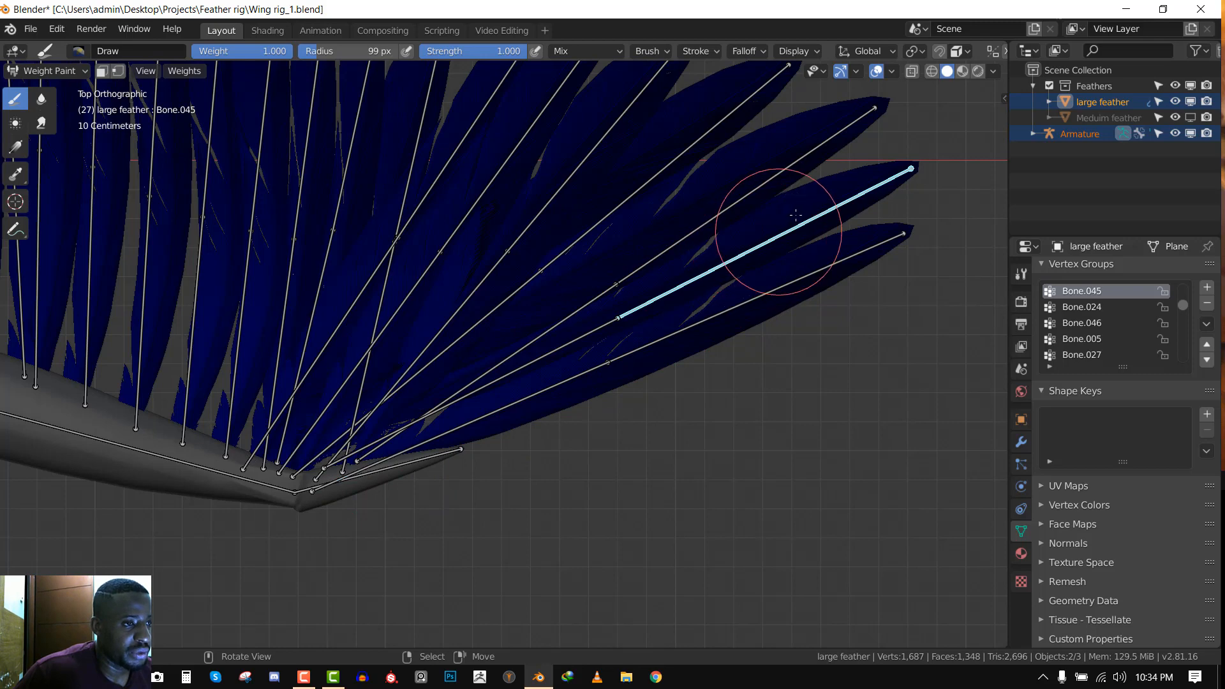
key(m)
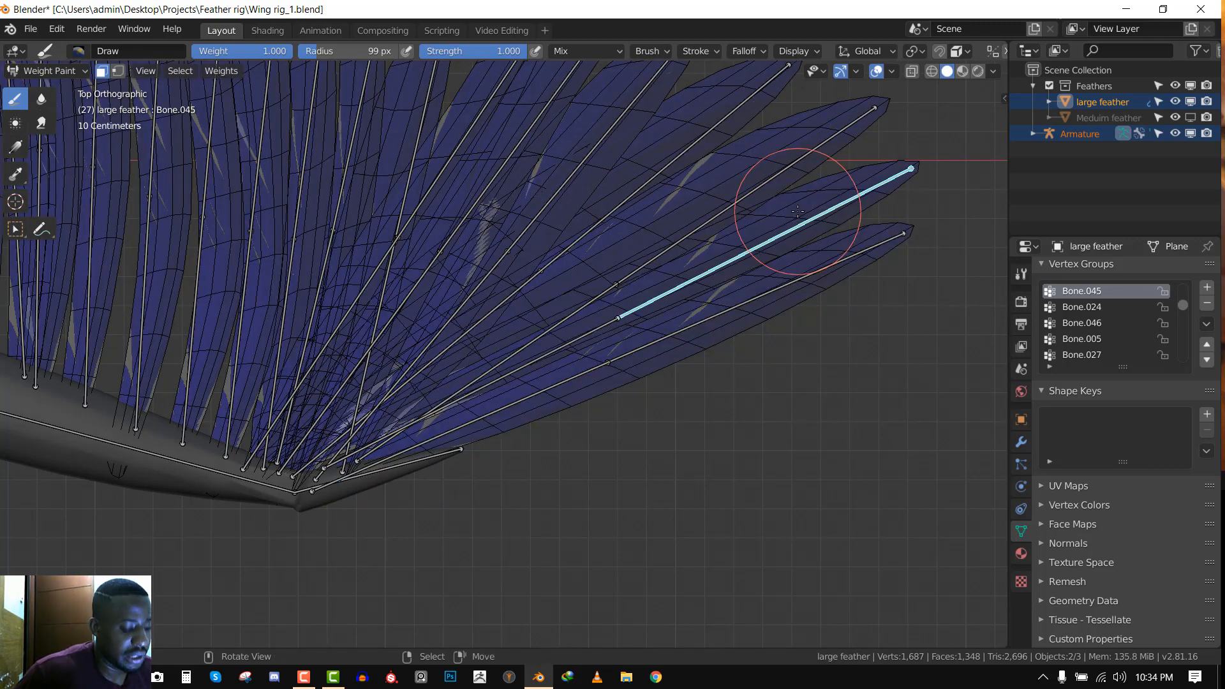
key(l)
mouse_move(774, 229)
mouse_down()
mouse_move(880, 191)
mouse_move(656, 274)
mouse_move(668, 273)
mouse_up()
mouse_move(823, 201)
mouse_down()
mouse_move(793, 178)
mouse_move(760, 191)
mouse_move(651, 260)
mouse_move(667, 273)
mouse_up()
Activate the second outermost feather's base bone, paint weight 1.0 along the feather's root half, and save the file
ctrl+click(572, 340)
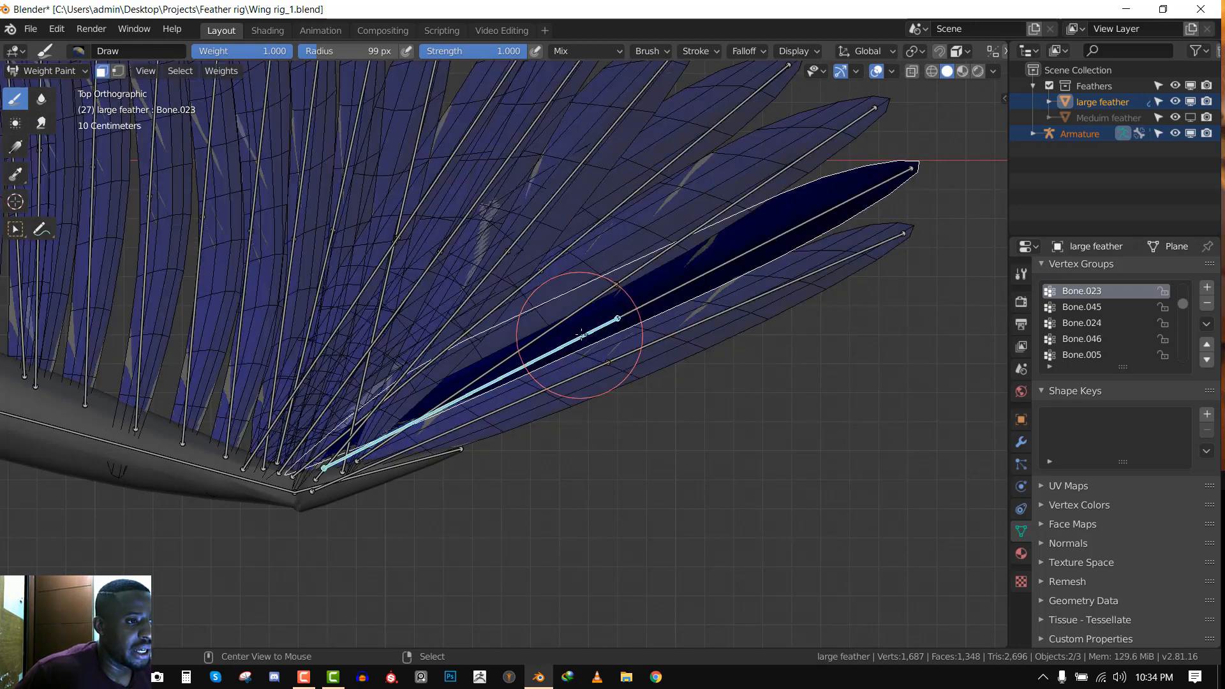
drag(572, 339, 313, 454)
mouse_move(394, 405)
mouse_down()
mouse_move(326, 462)
mouse_move(577, 336)
mouse_up()
key(ctrl+s)
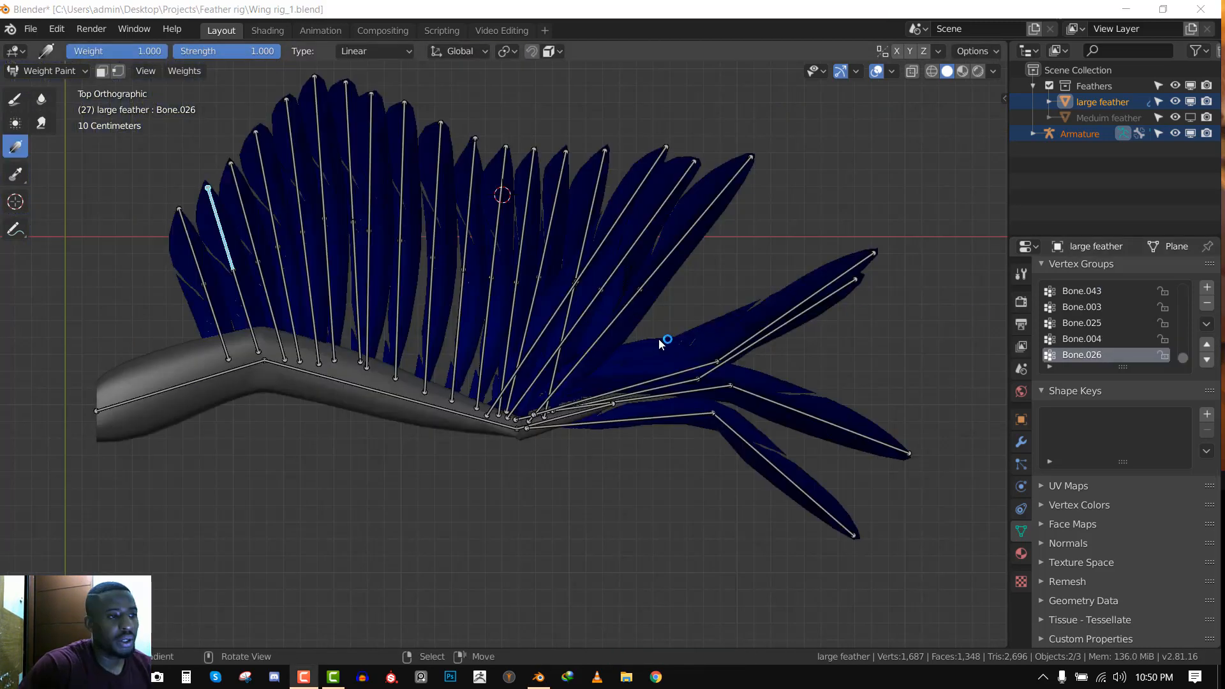
middle_drag(658, 338, 651, 301)
scroll(668, 293, up, 5)
key(KP_7)
scroll(526, 303, down, 4)
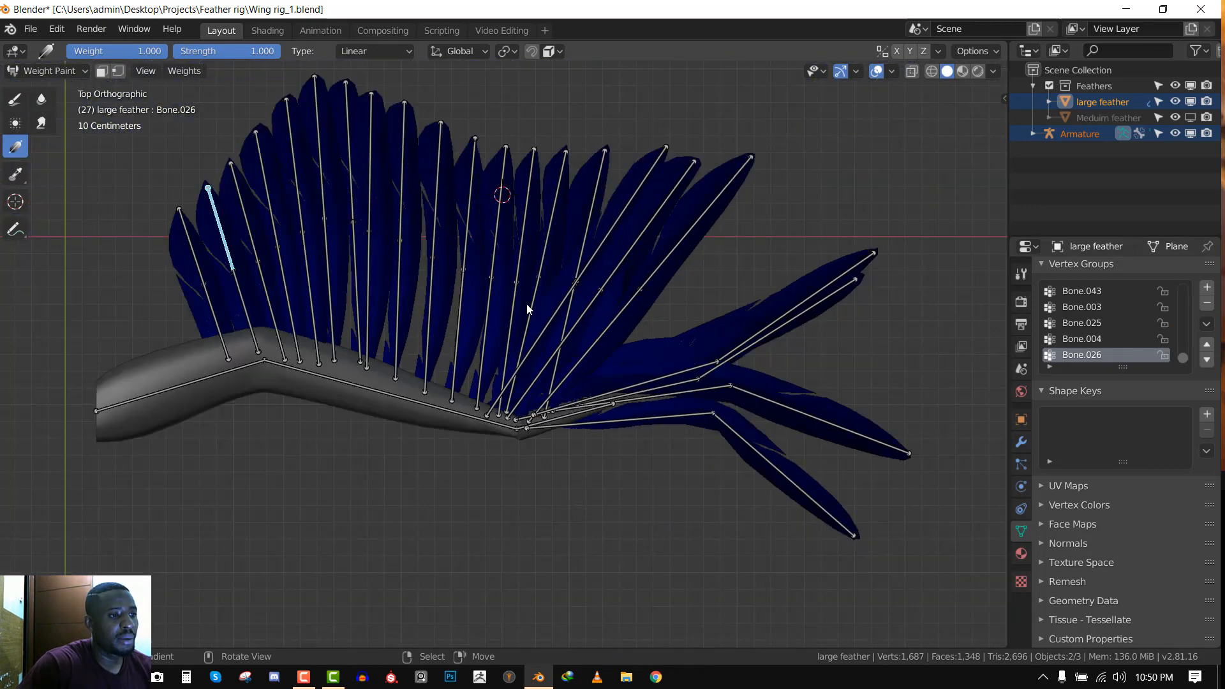
scroll(618, 330, up, 3)
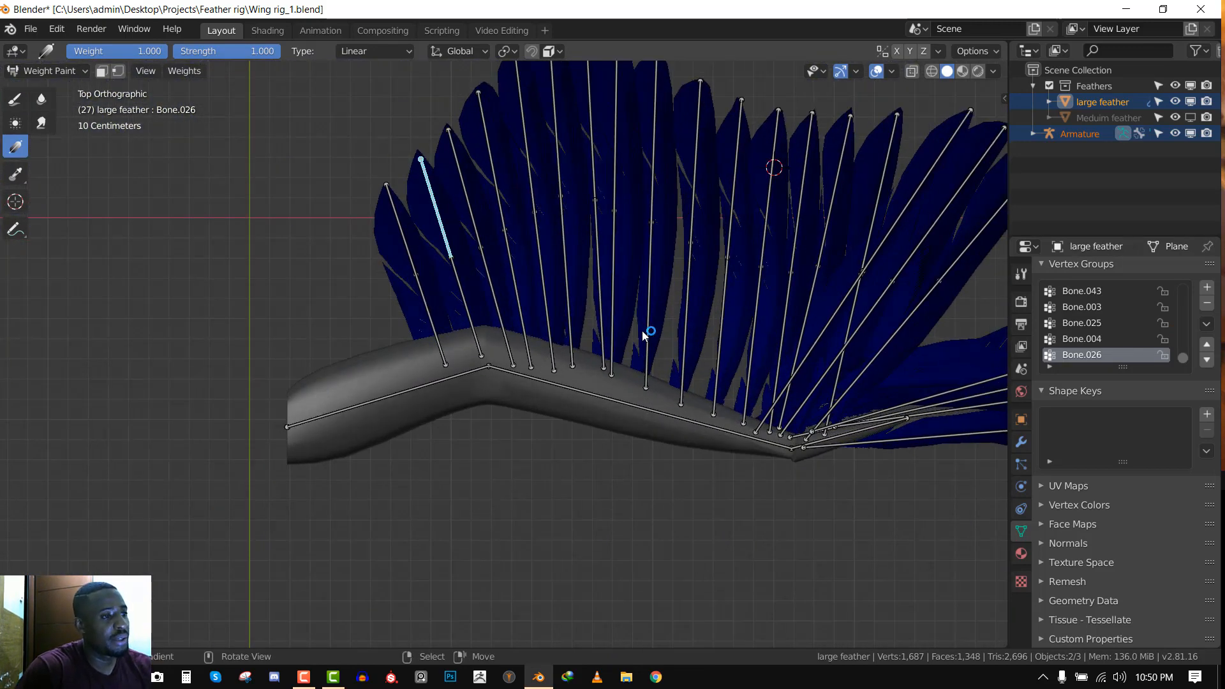
shift+middle_drag(552, 256, 463, 278)
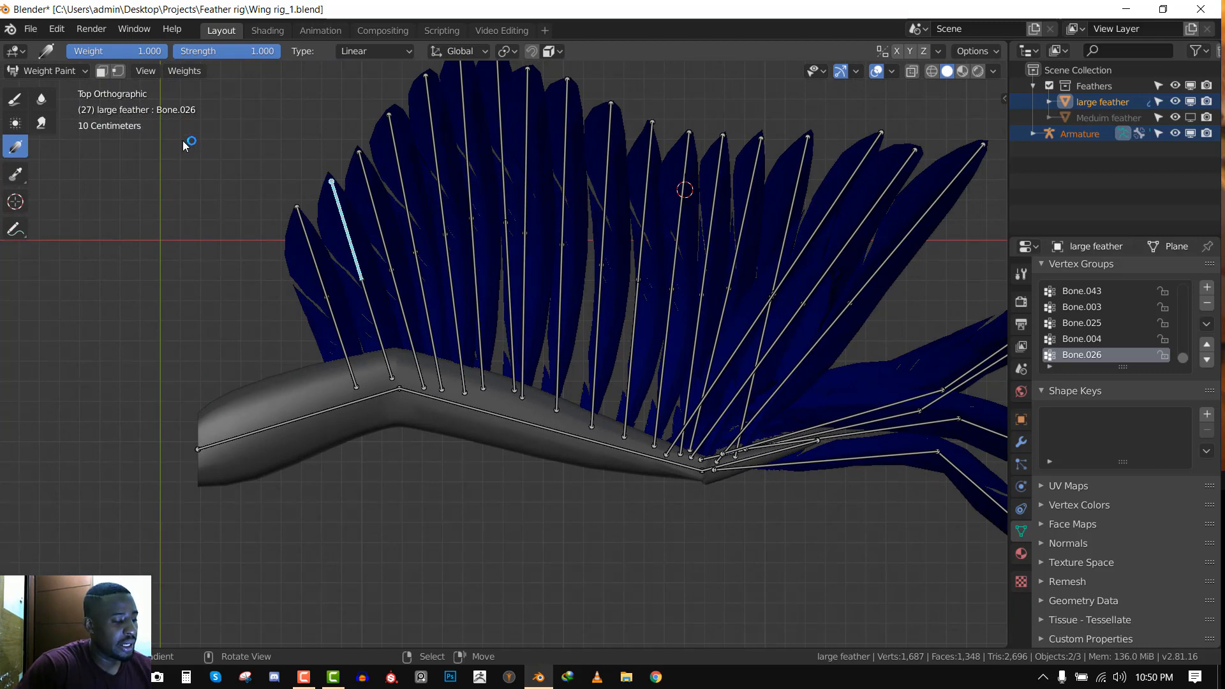
Turn on the face selection mask and select all linked faces of the second feather from the wing's shoulder end
key(m)
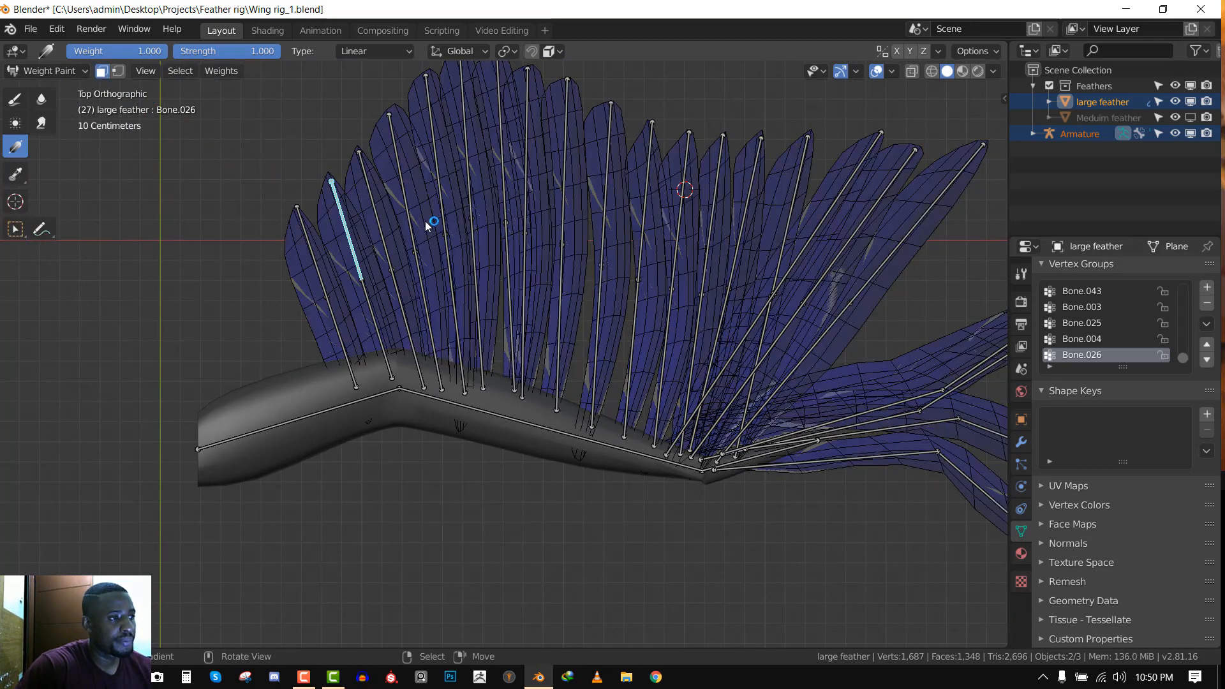
key(m)
key(m)
scroll(512, 181, up, 1)
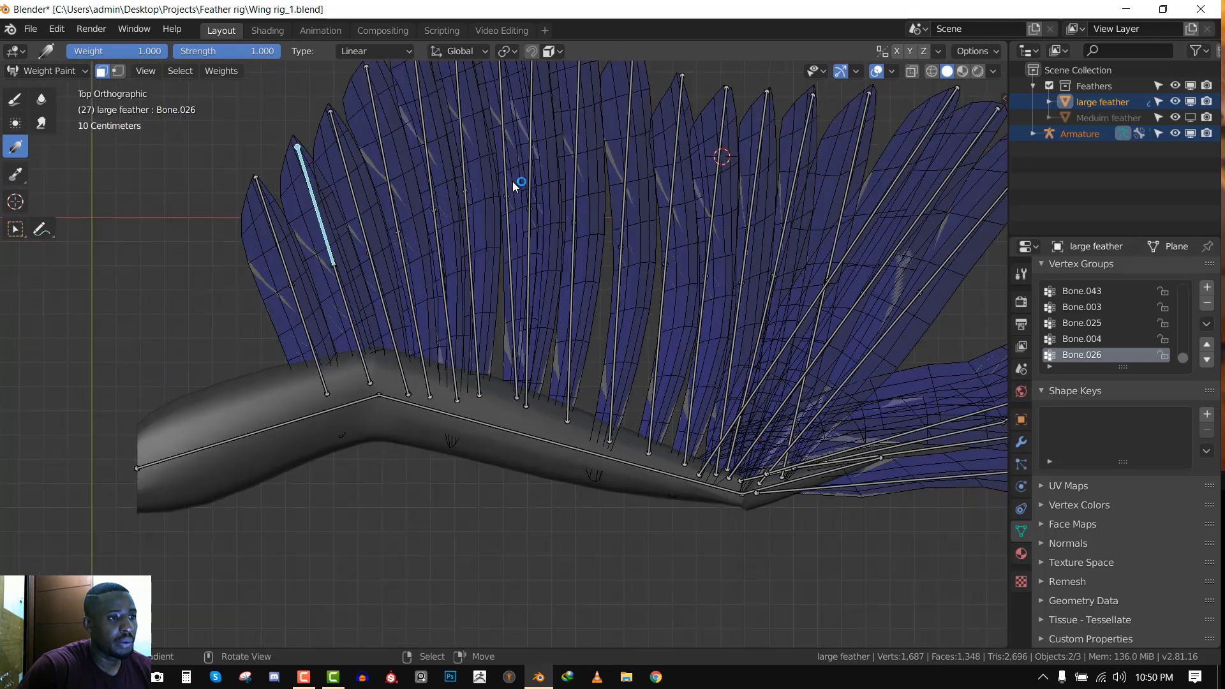
scroll(614, 198, down, 3)
scroll(614, 197, up, 5)
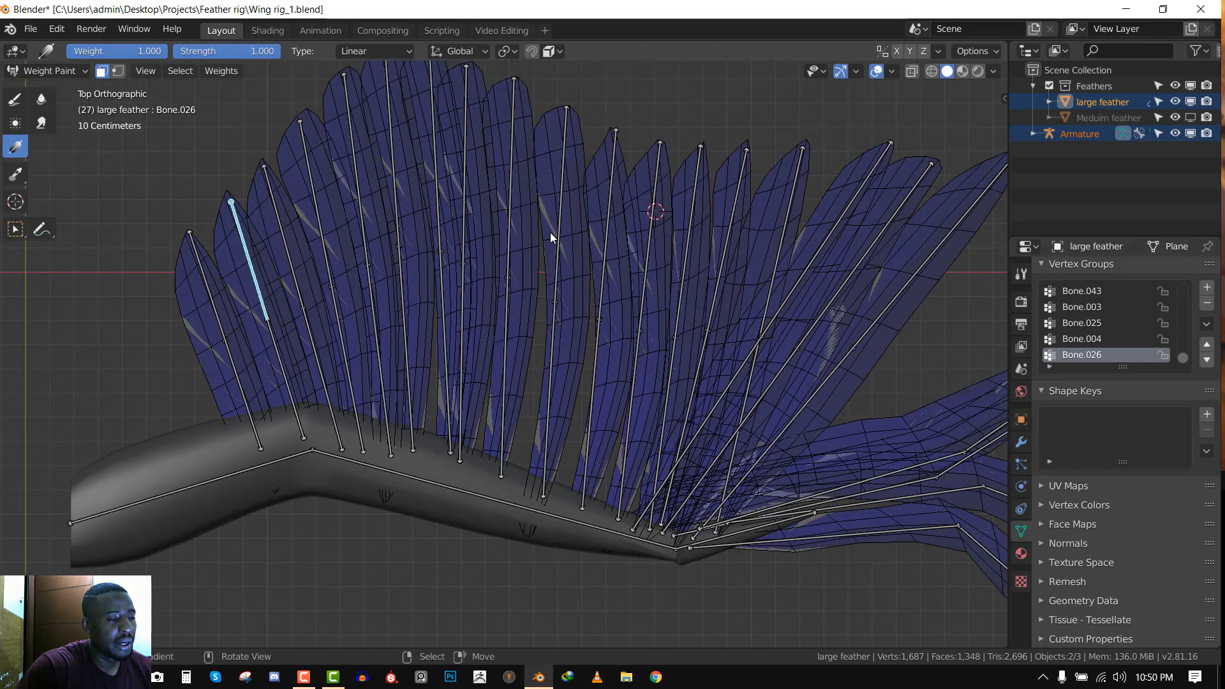
shift+middle_drag(273, 284, 338, 265)
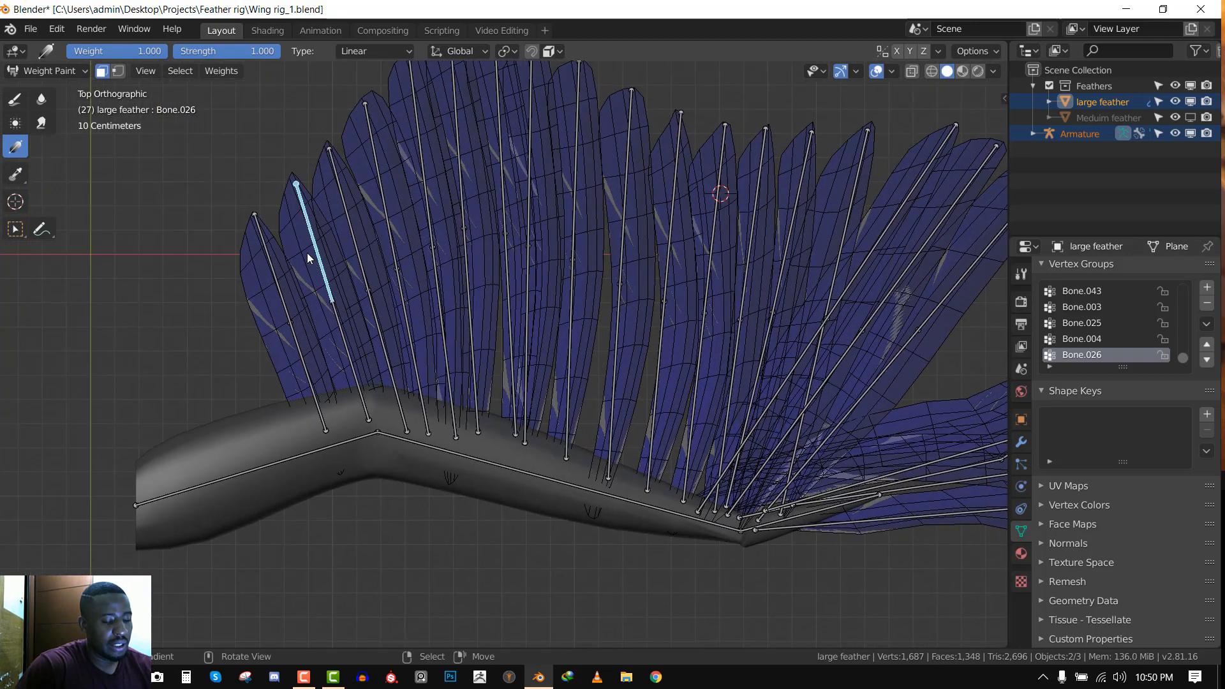
key(l)
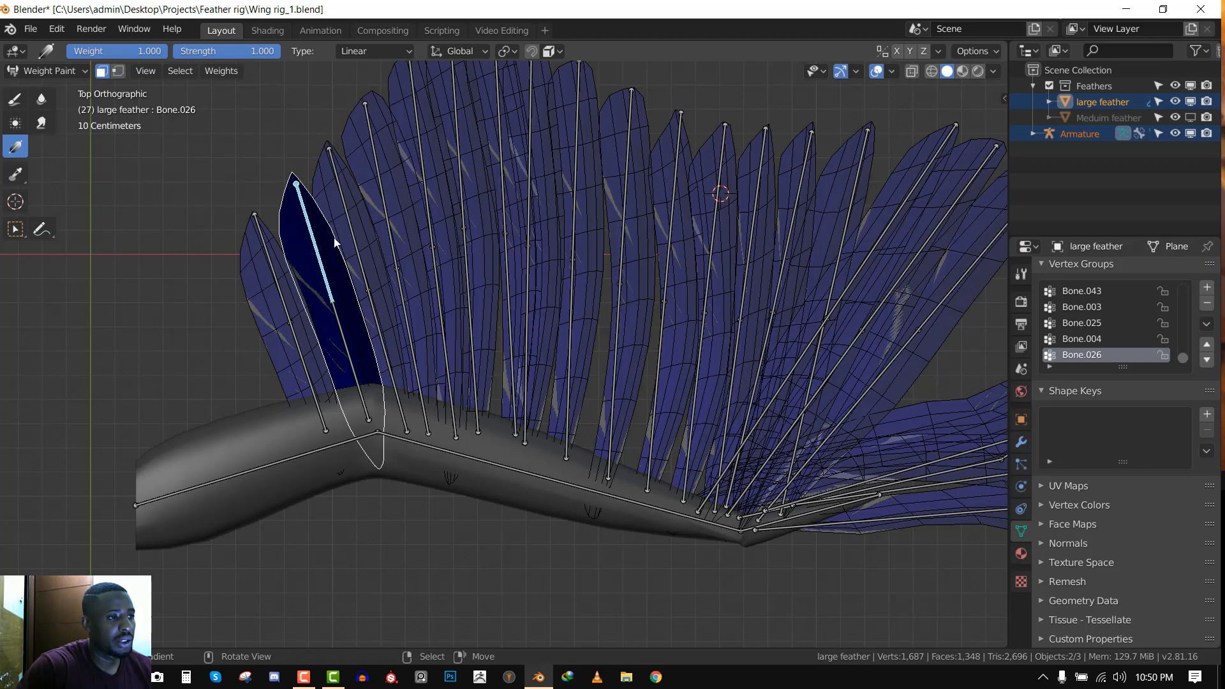
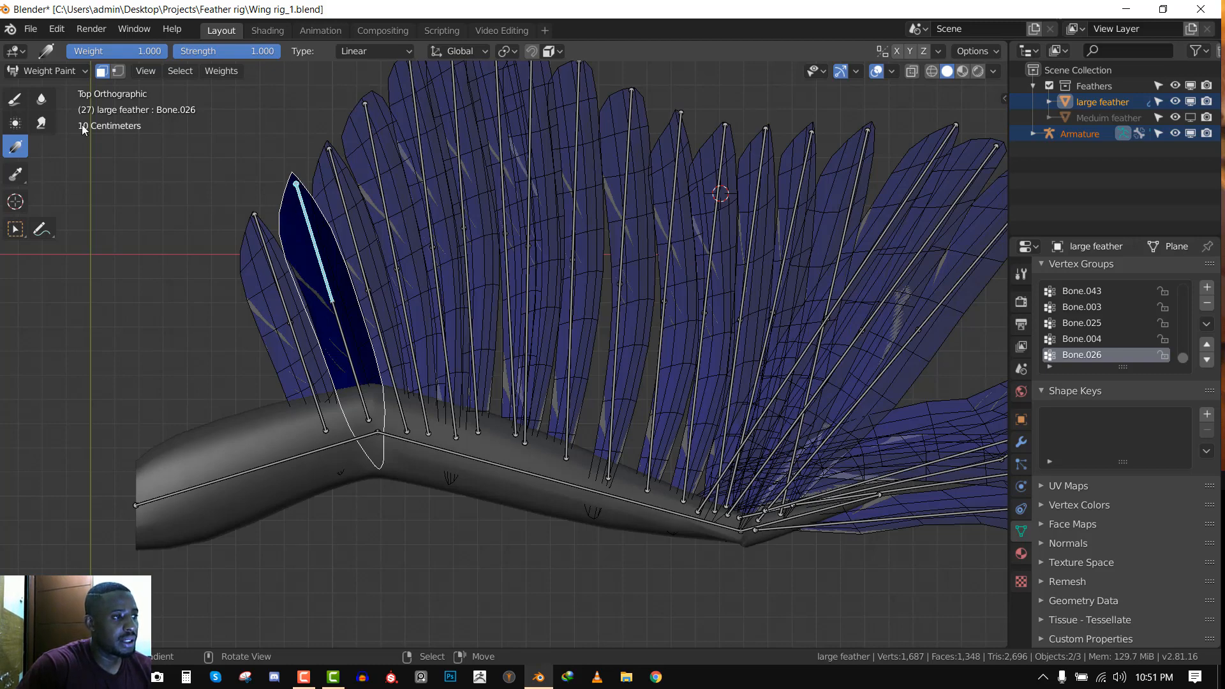
key(shift+space)
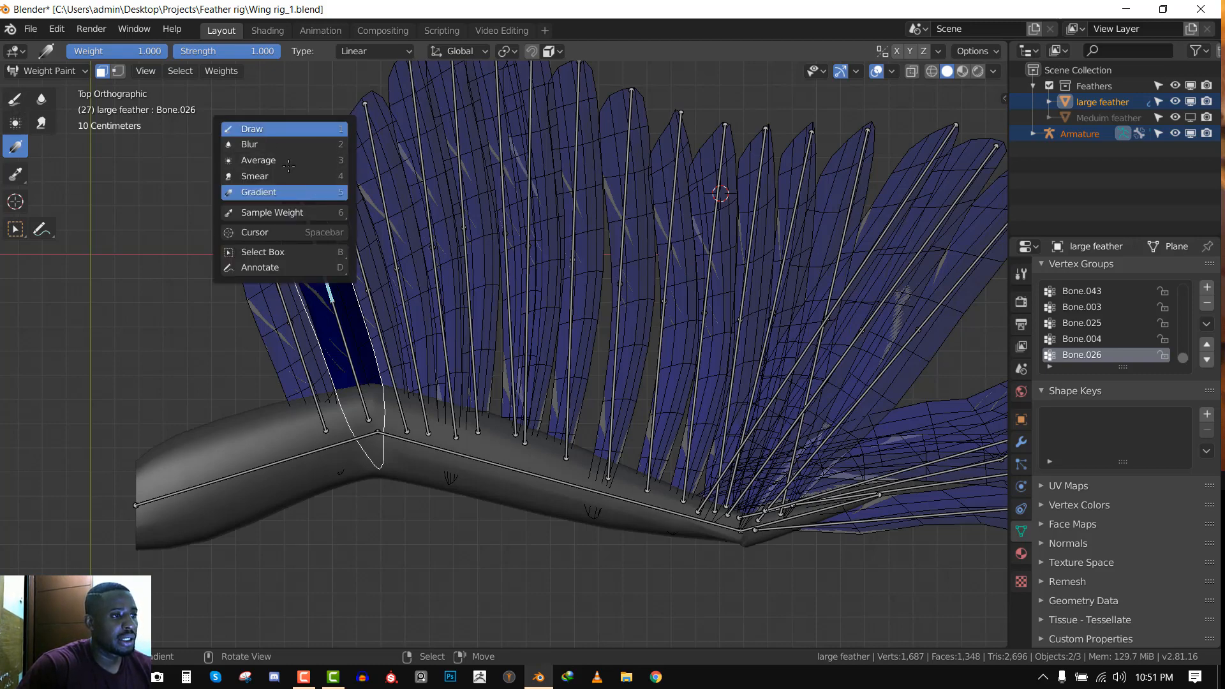
click(260, 126)
key(ctrl+z)
scroll(307, 204, up, 3)
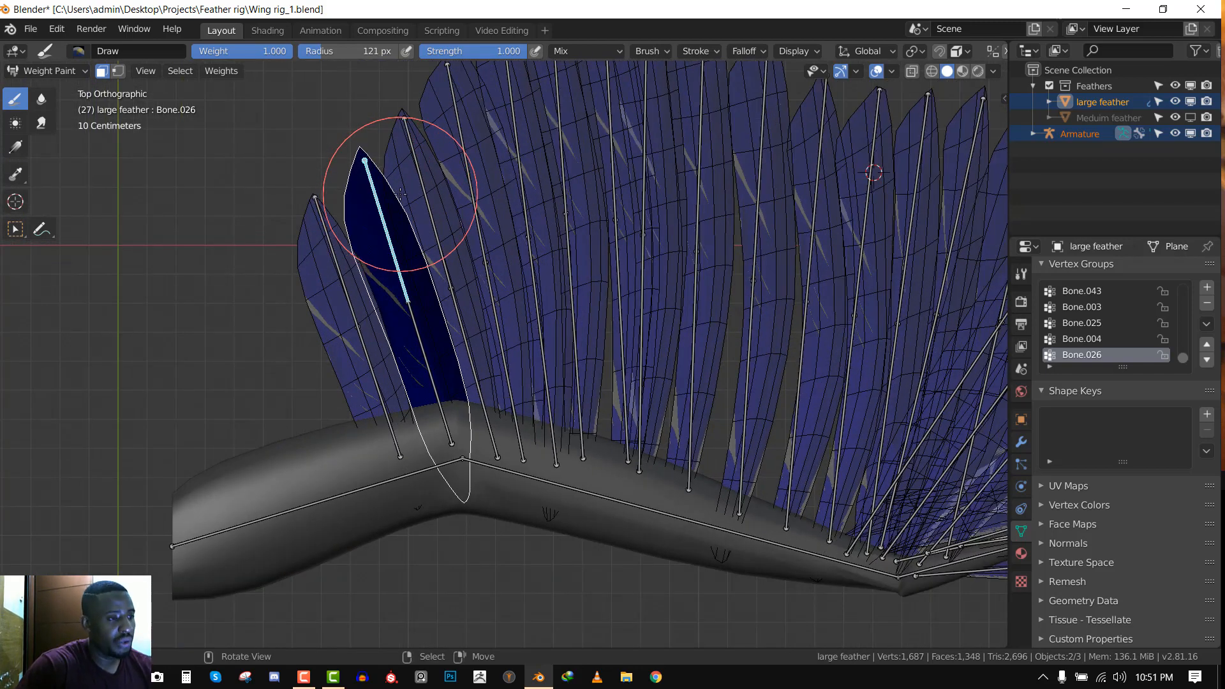
Apply the Gradient tool at weight 1.0 from the masked feather's tip towards its root for the tip bone
key(shift+space)
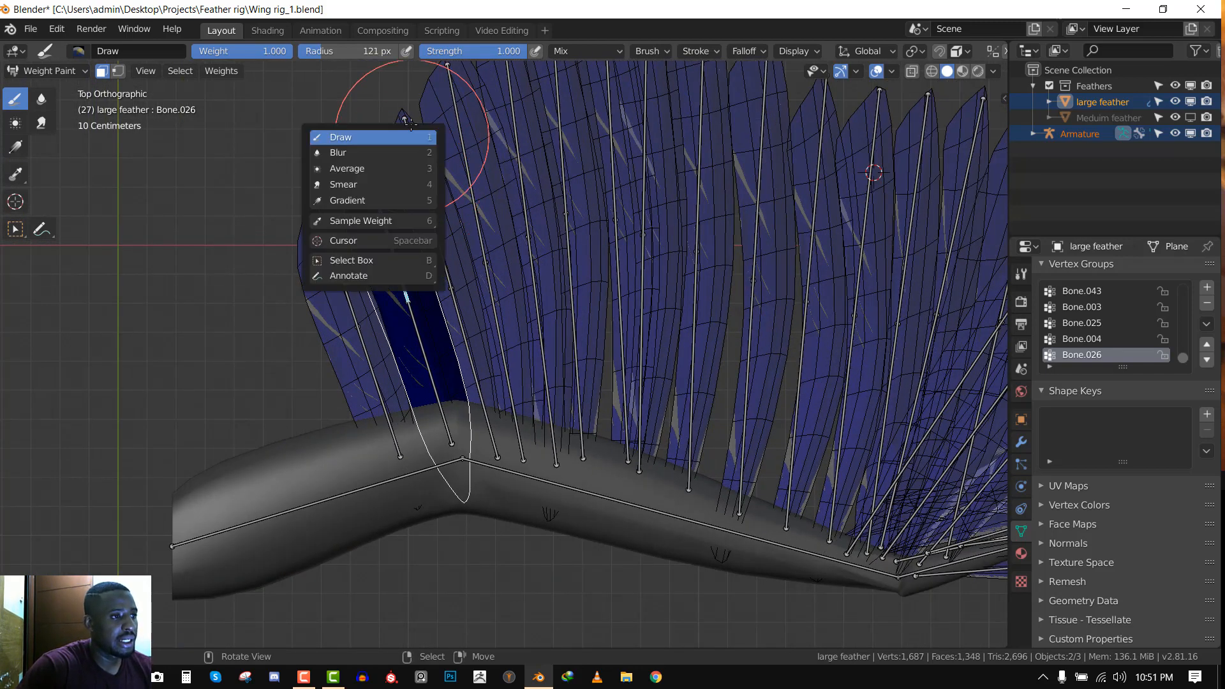
click(361, 200)
drag(131, 49, 88, 51)
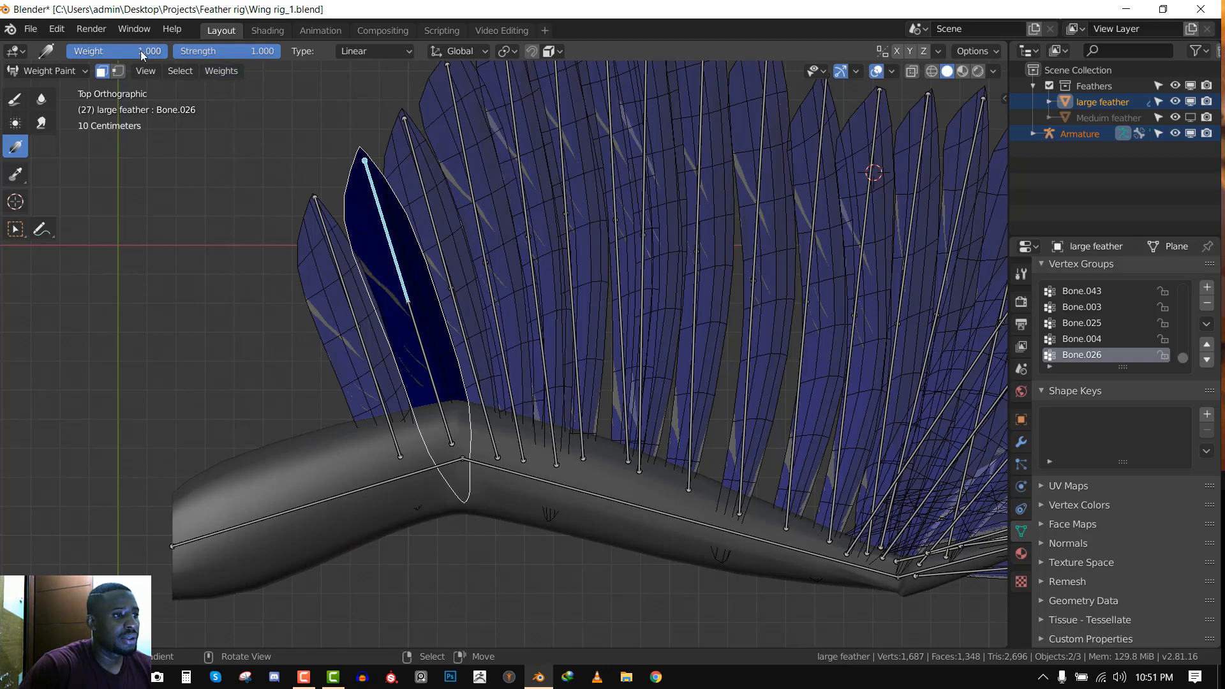
mouse_move(356, 152)
mouse_down()
mouse_move(405, 319)
mouse_move(447, 393)
mouse_move(458, 382)
mouse_up()
middle_drag(465, 294, 538, 185)
scroll(543, 167, down, 6)
key(KP_7)
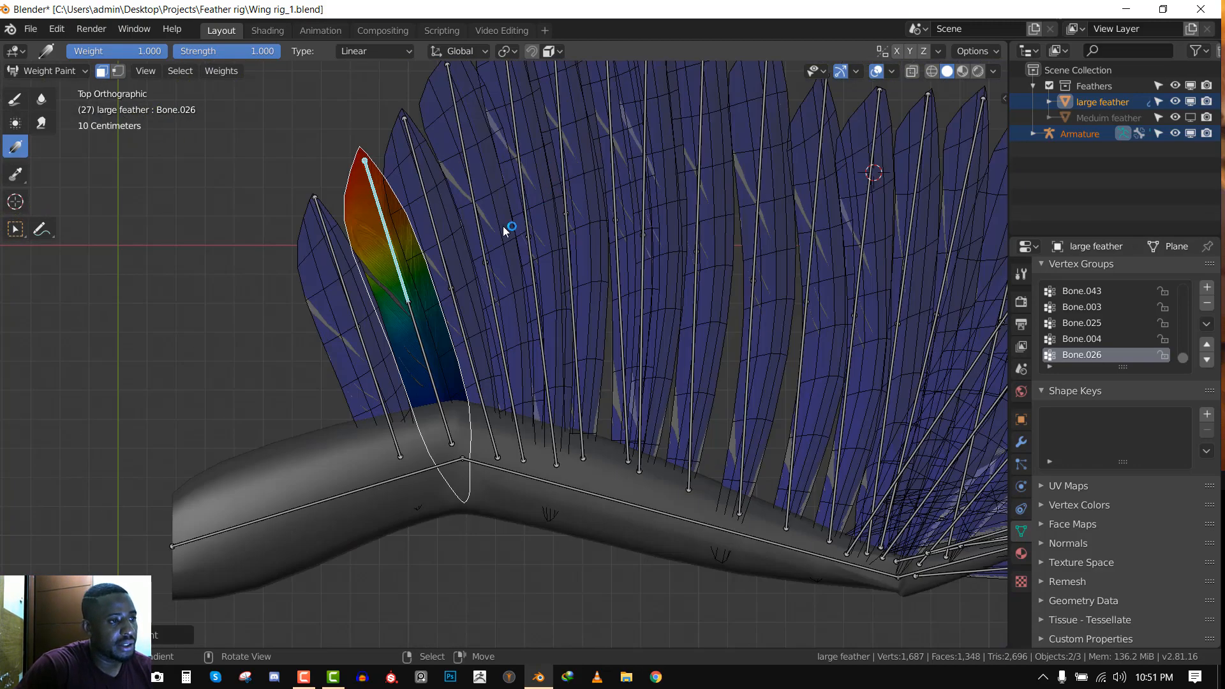
drag(366, 164, 421, 317)
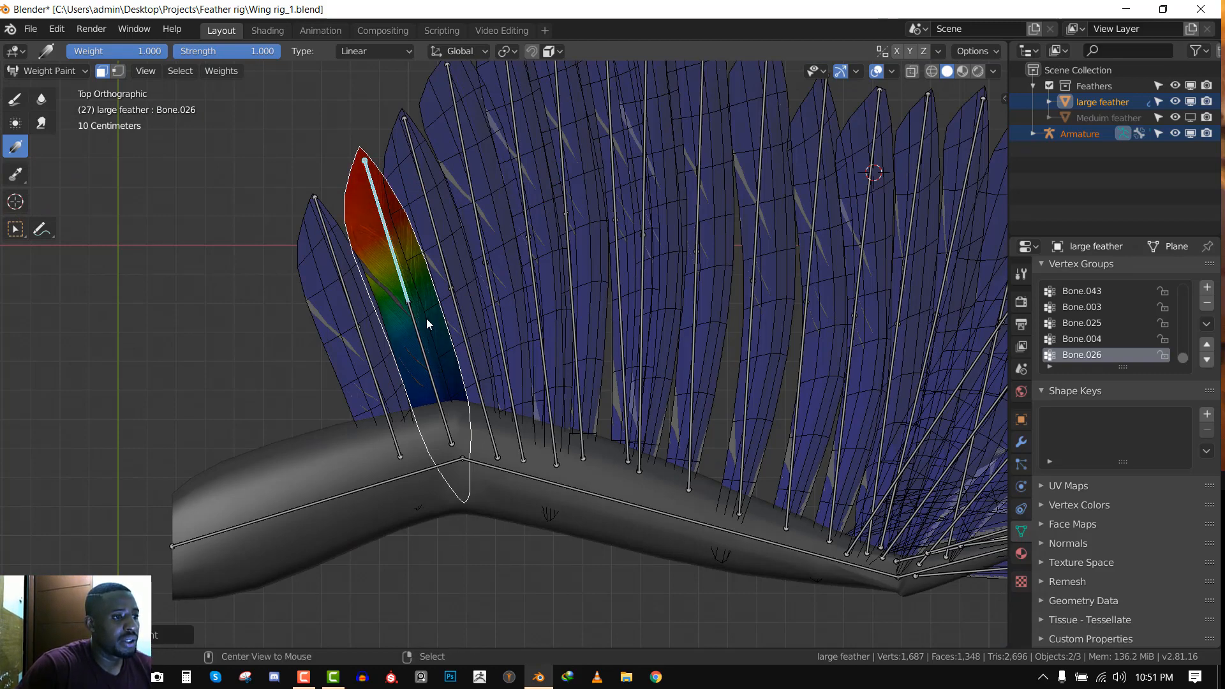
Activate the same feather's base bone, apply a linear weight gradient from root to mid-feather, and turn off the mask
key(m)
ctrl+click(440, 395)
key(m)
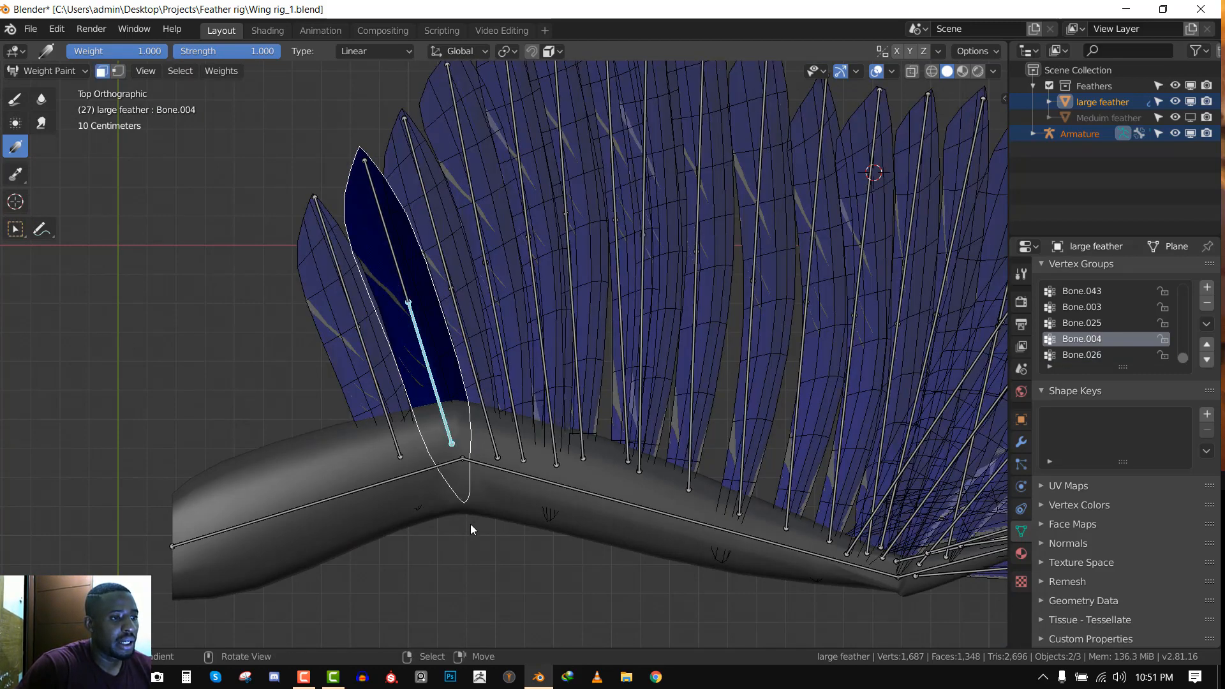
drag(468, 521, 419, 288)
key(m)
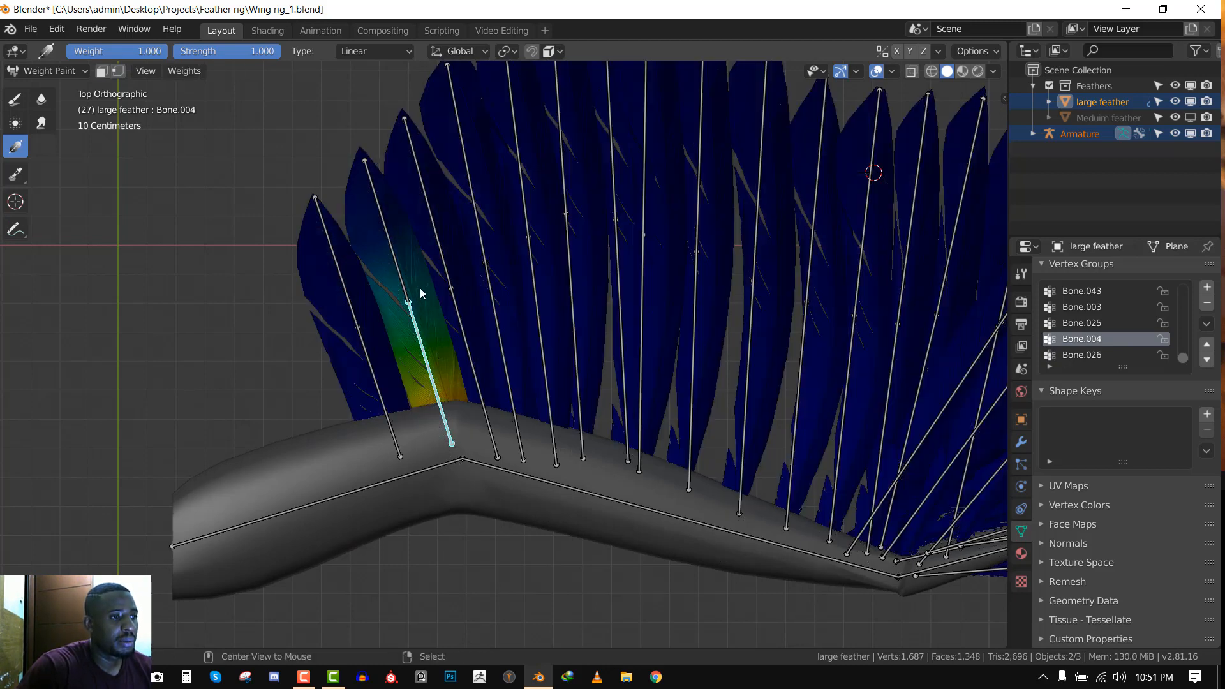
Test the feather's deformation by rotating its tip bone and base bone, cancelling each rotation, and save the file
ctrl+click(411, 286)
key(r)
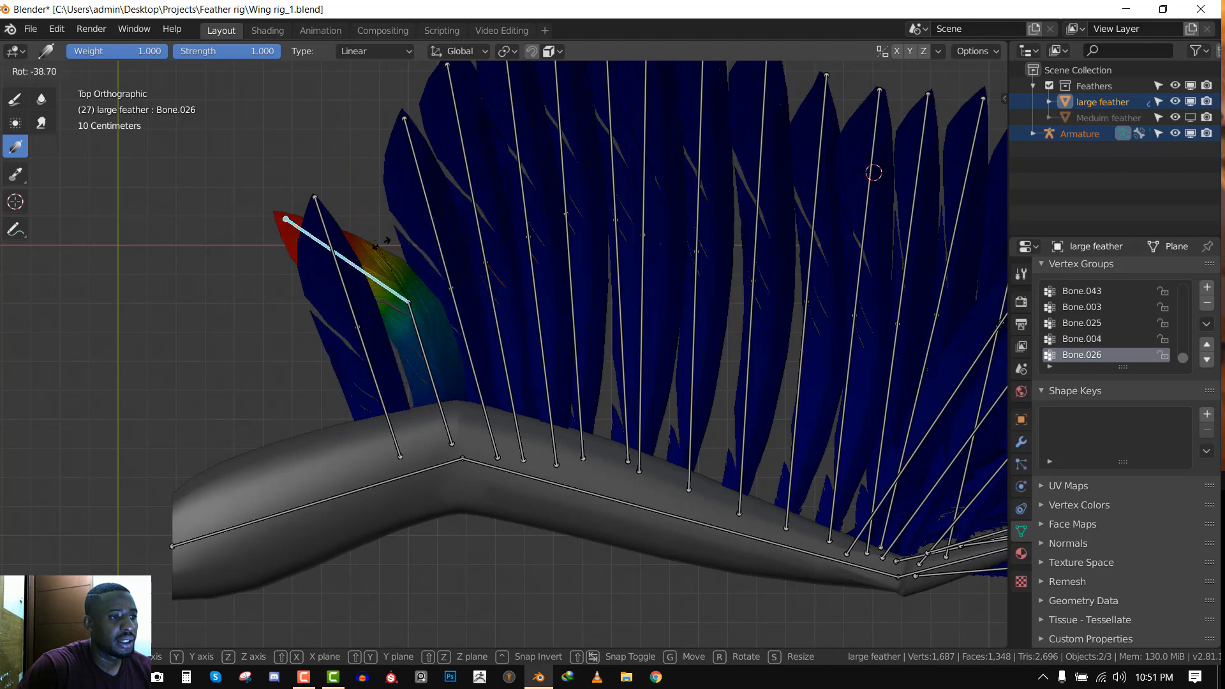
key(Escape)
ctrl+click(430, 369)
key(r)
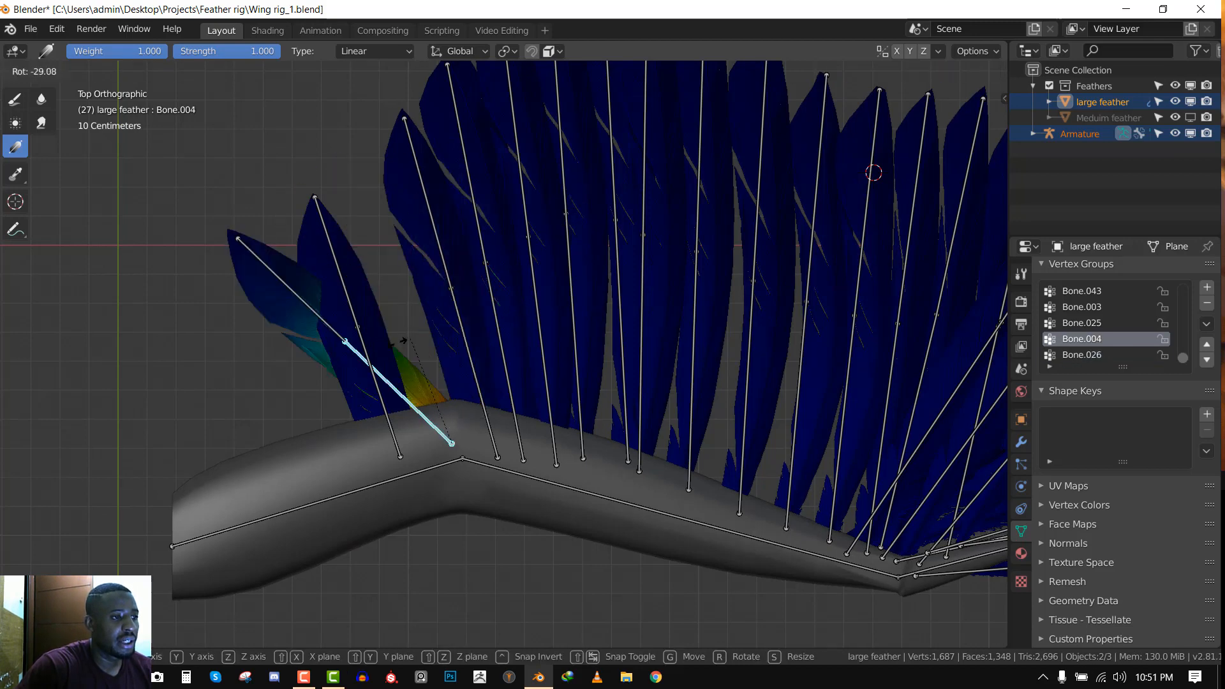
click(440, 303)
scroll(440, 304, down, 1)
key(ctrl+s)
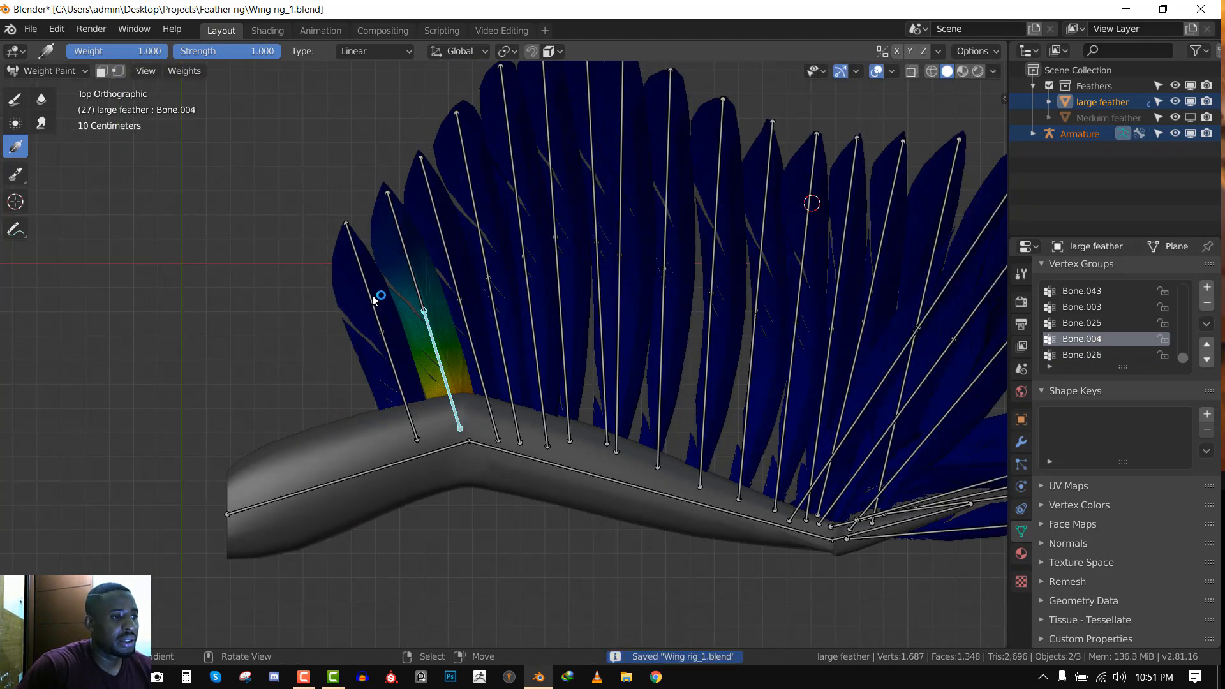
Activate the tip bone of the feather nearest the shoulder, turn on the face selection mask and select all linked faces of that feather
ctrl+click(374, 297)
scroll(331, 269, up, 1)
key(m)
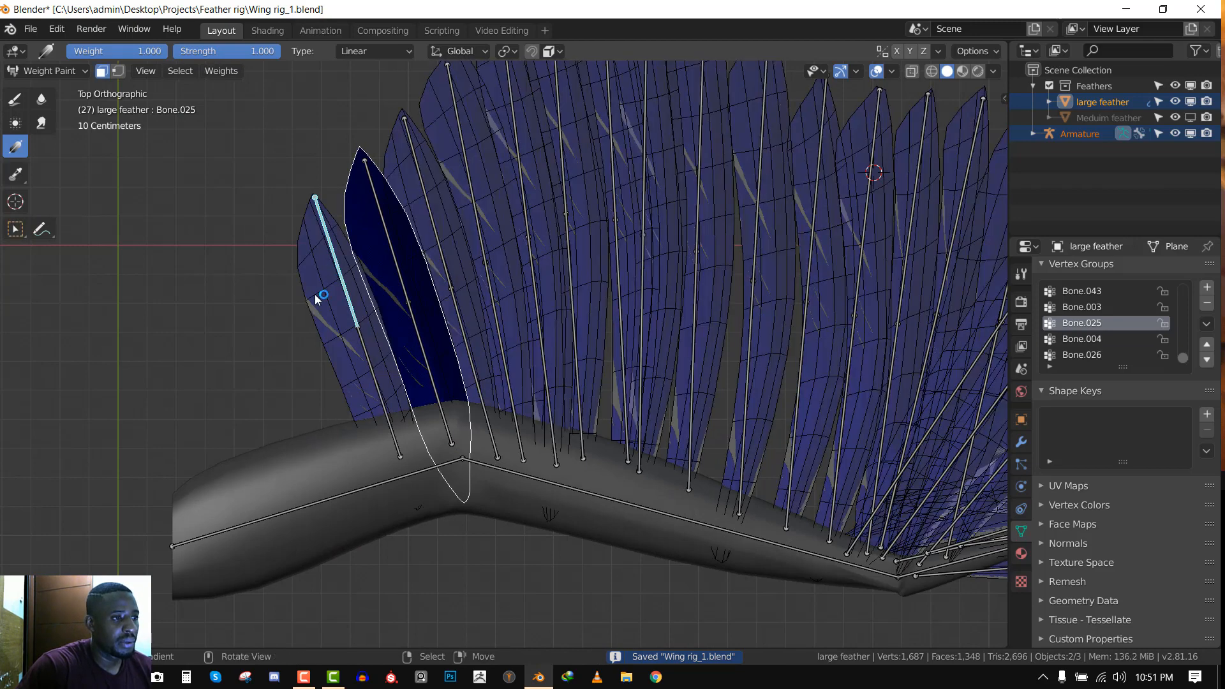
right_click(315, 295)
key(ctrl+l)
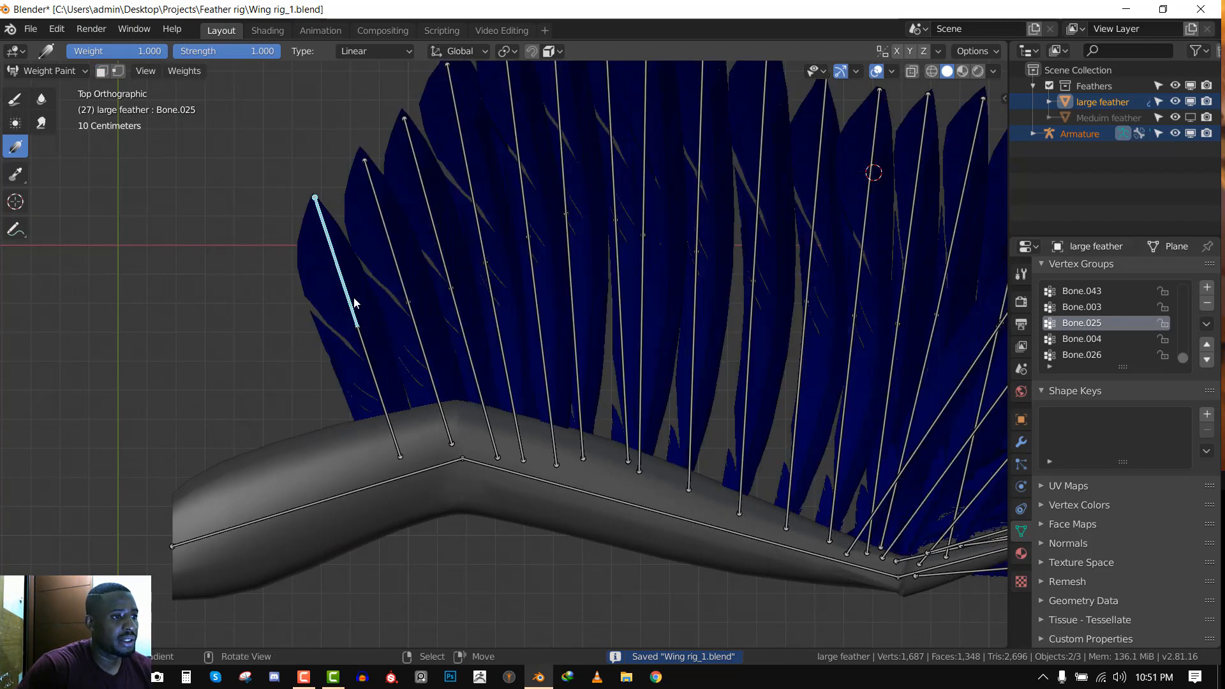
Apply linear gradients at weight 1.0 to the masked feather for its tip bone and its base bone, and turn off the mask
drag(314, 198, 354, 277)
ctrl+click(399, 456)
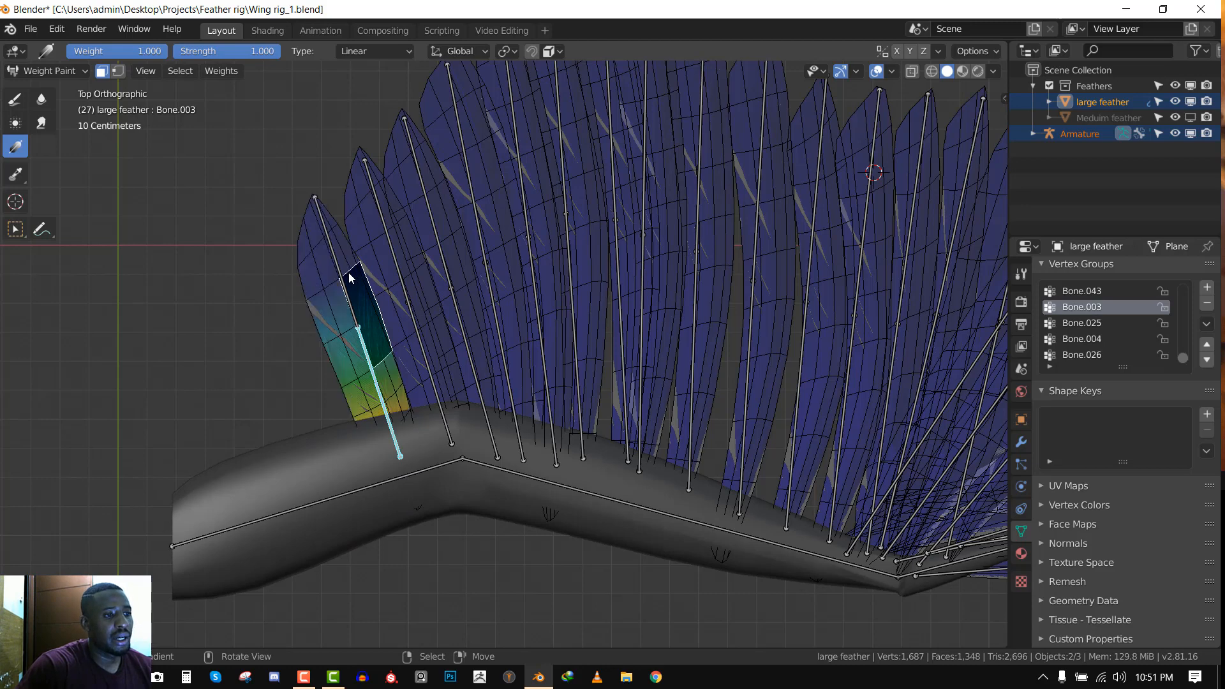
scroll(355, 277, down, 4)
click(102, 73)
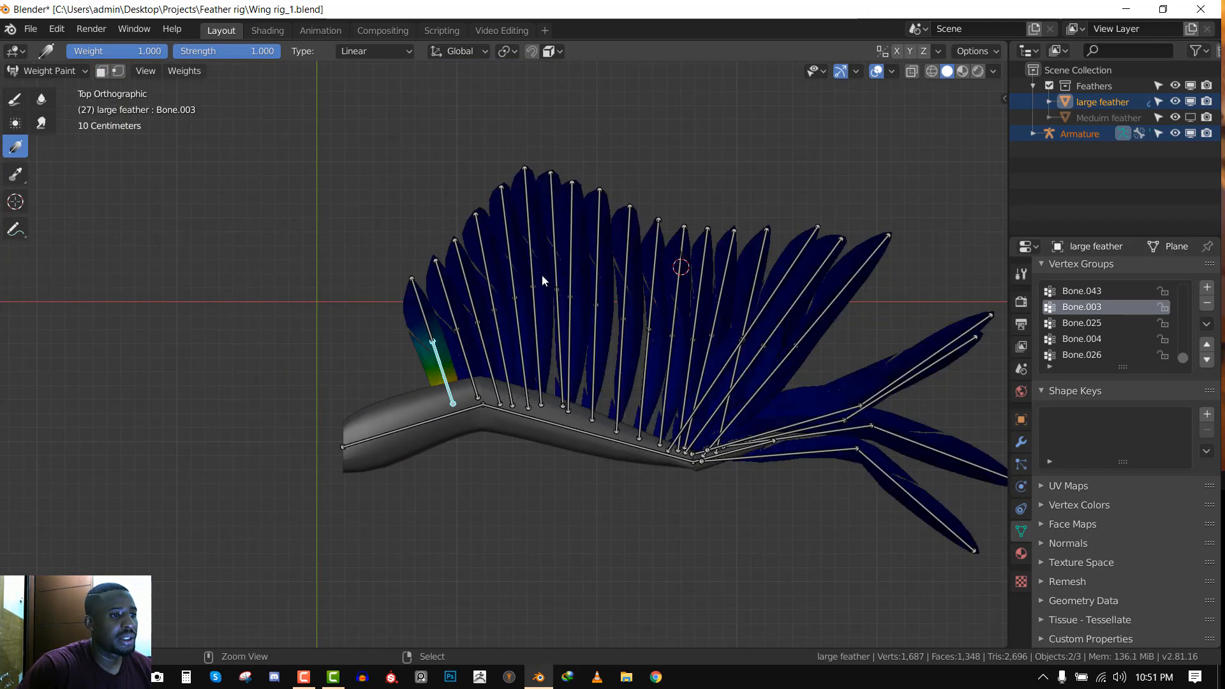
Leave Weight Paint for Object Mode, clear the selection, and put only the armature into Pose Mode
key(ctrl+Tab)
click(386, 256)
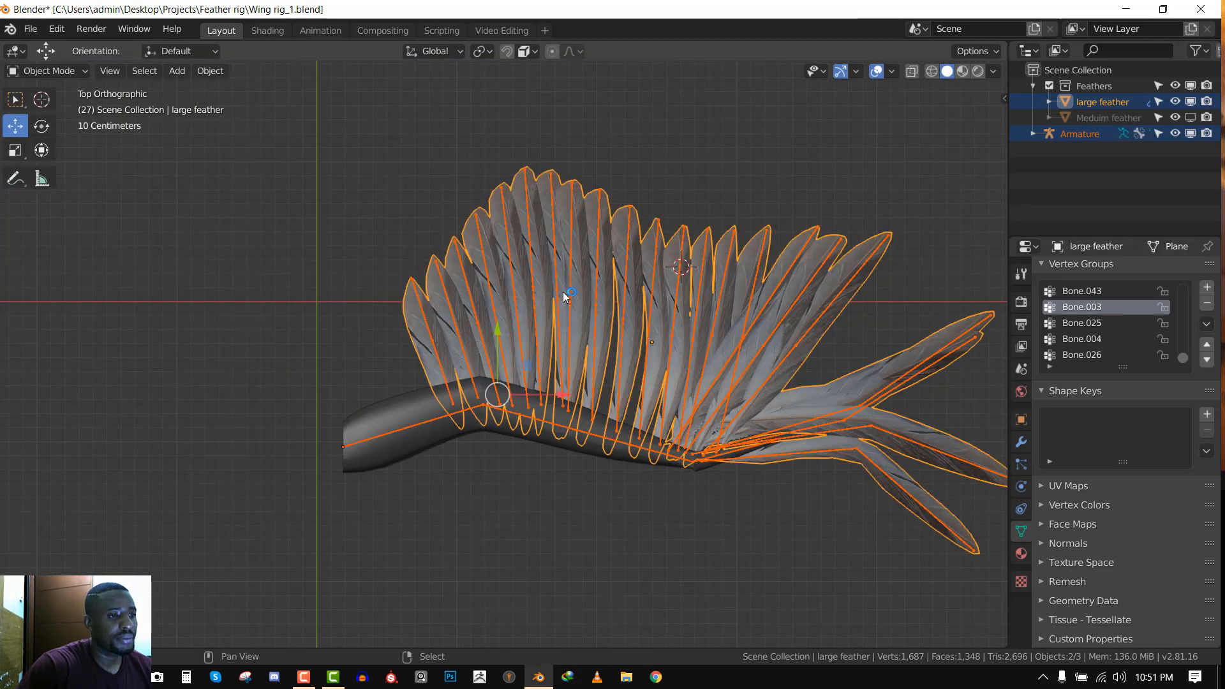
shift+middle_drag(564, 296, 378, 217)
key(alt+a)
right_click(532, 375)
key(ctrl+Tab)
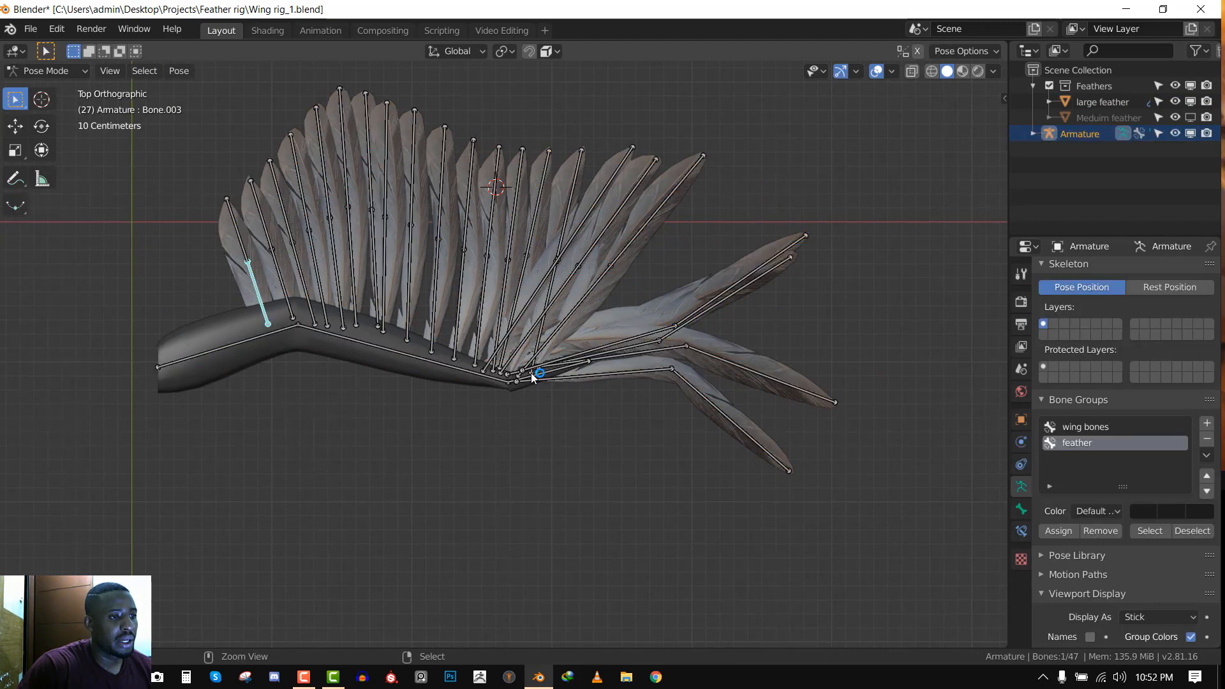
Test the large feathers' deformation by rotating the outer, middle and shoulder wing bones in turn, cancelling each rotation
key(a)
right_click(576, 377)
key(r)
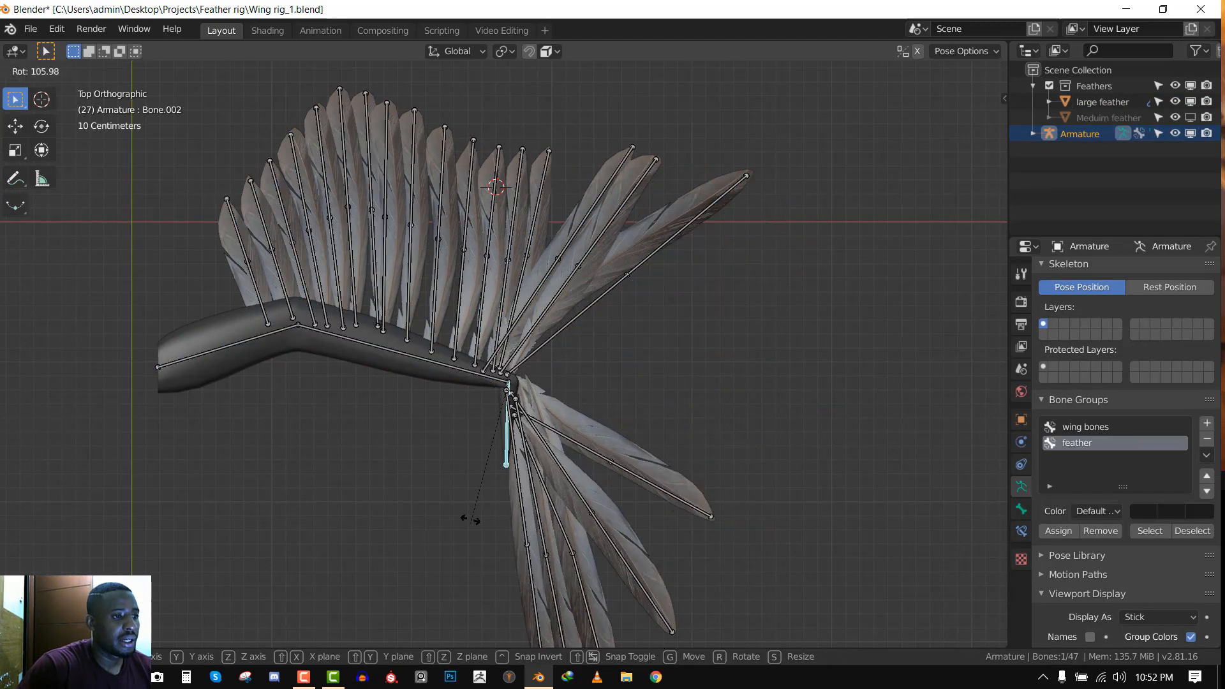
right_click(458, 382)
right_click(458, 370)
key(r)
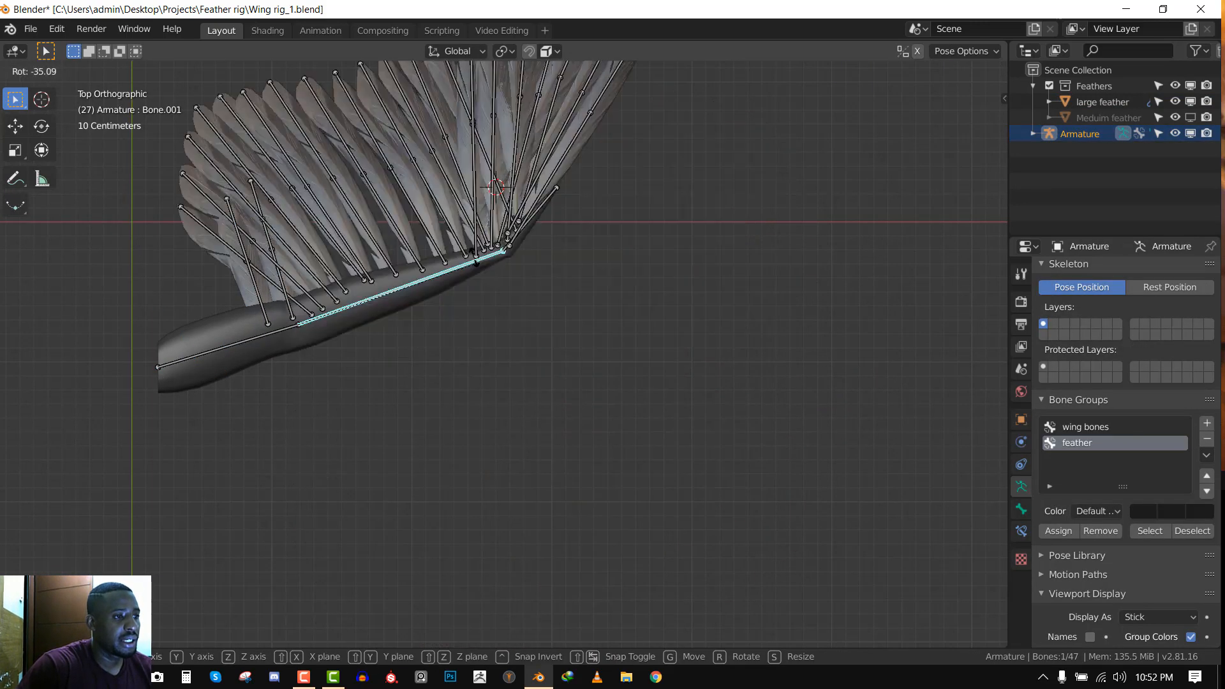
right_click(248, 339)
right_click(249, 341)
key(r)
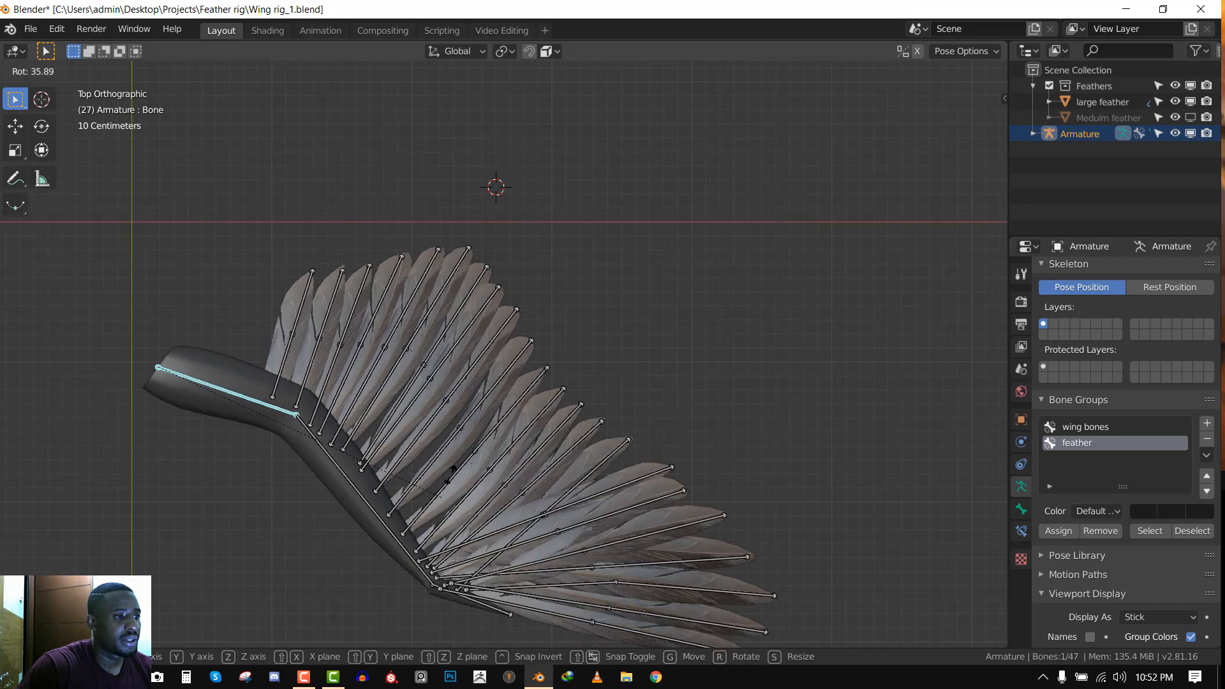
right_click(410, 361)
right_click(410, 361)
key(r)
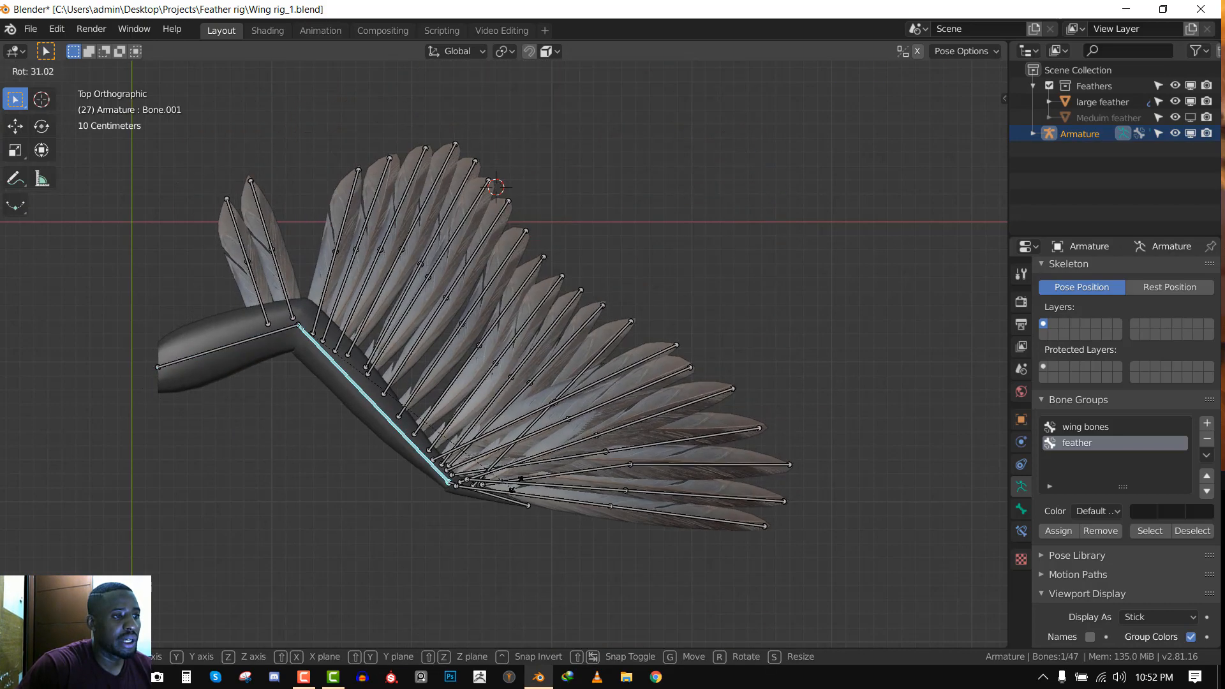
right_click(843, 187)
Show the Meduim feather object in the viewport, return the armature to Object Mode and deselect everything
click(1188, 117)
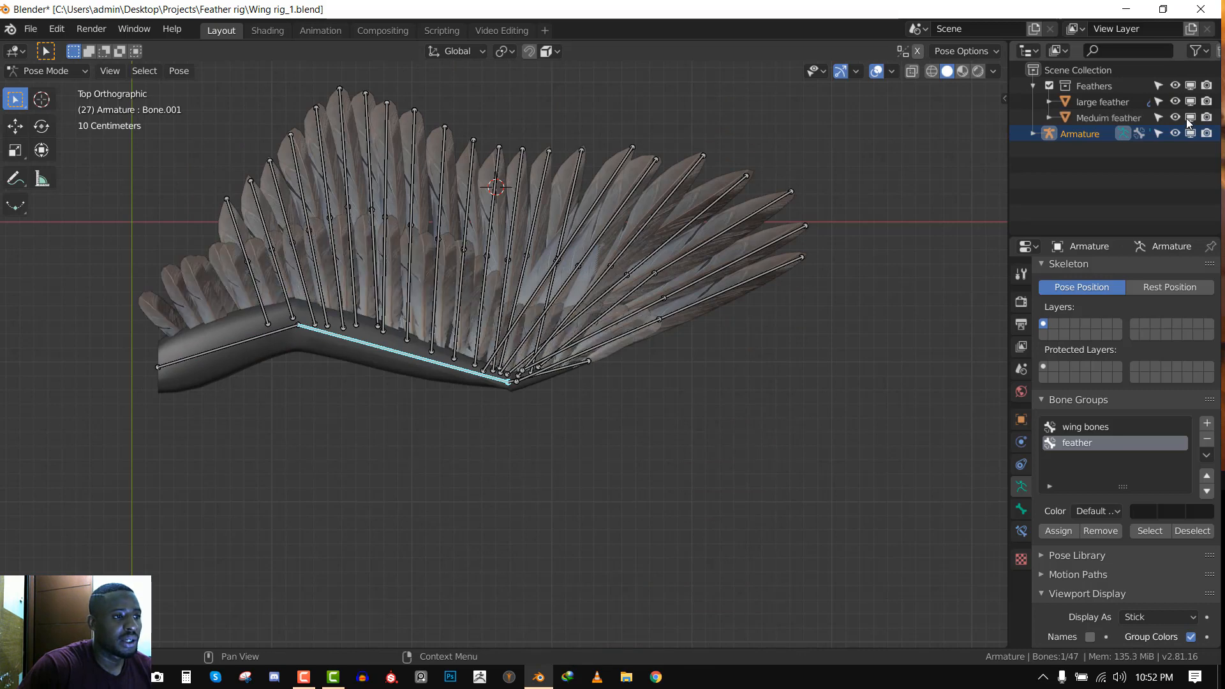
middle_drag(319, 345, 536, 270)
right_click(400, 263)
key(ctrl+Tab)
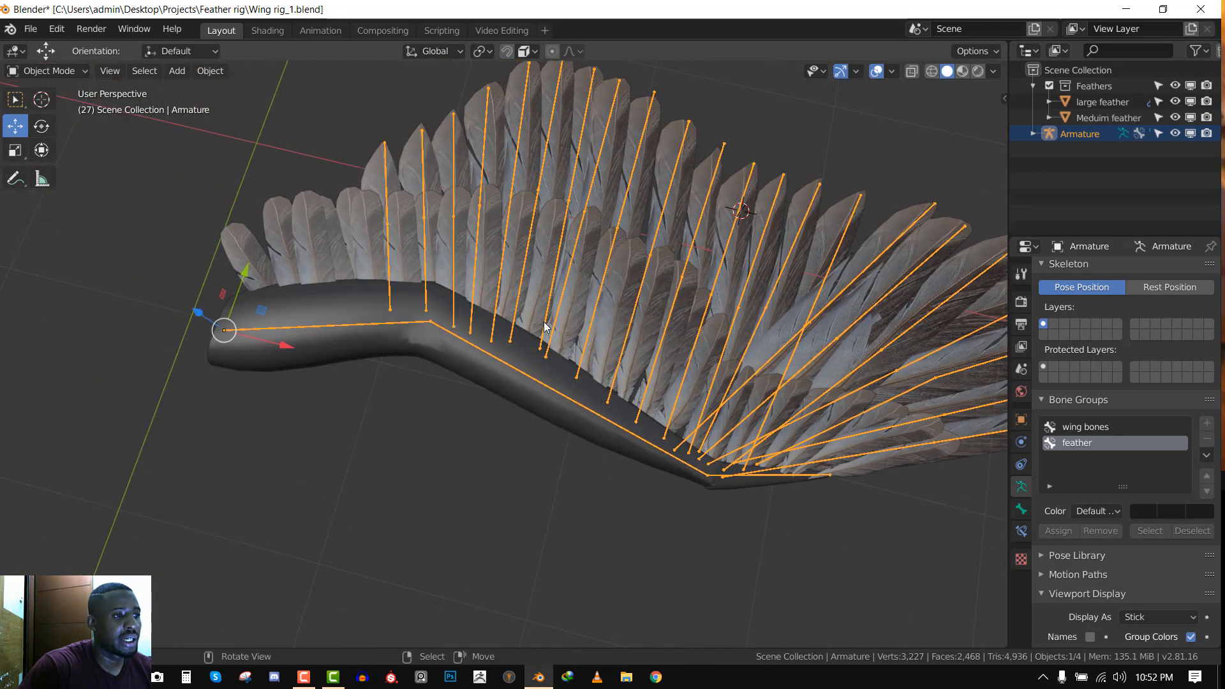
key(alt+a)
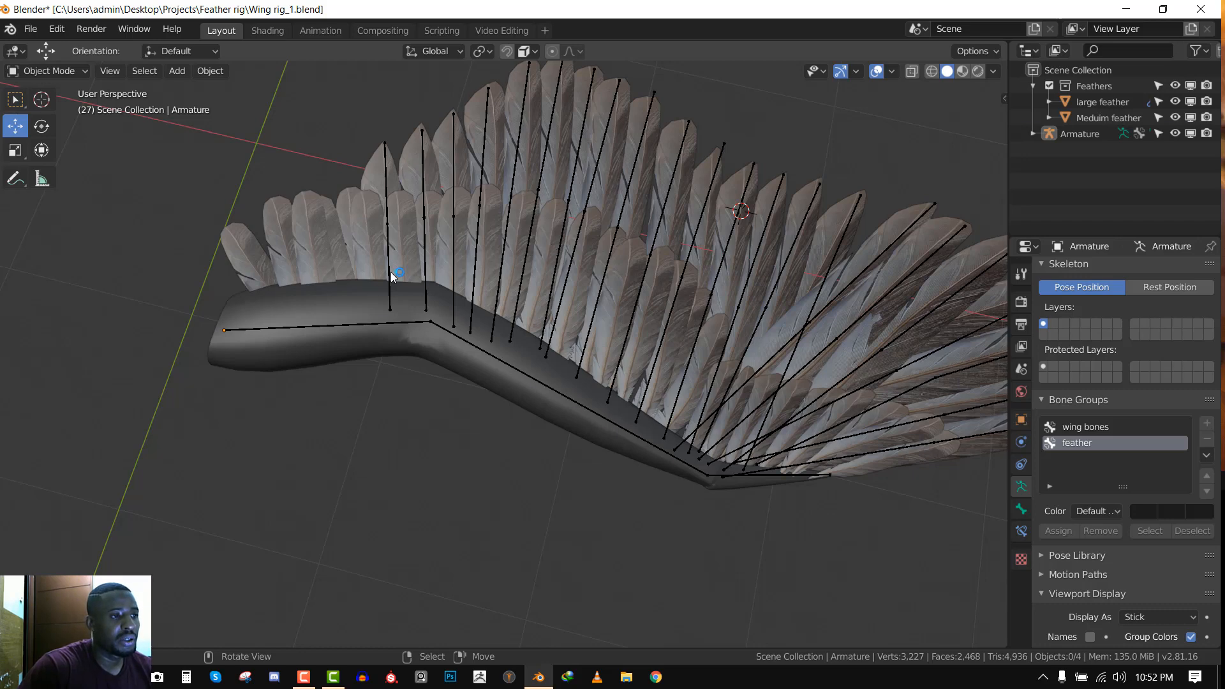
Examine how the medium feathers line up with the armature's existing feather bones along the whole wing
click(390, 275)
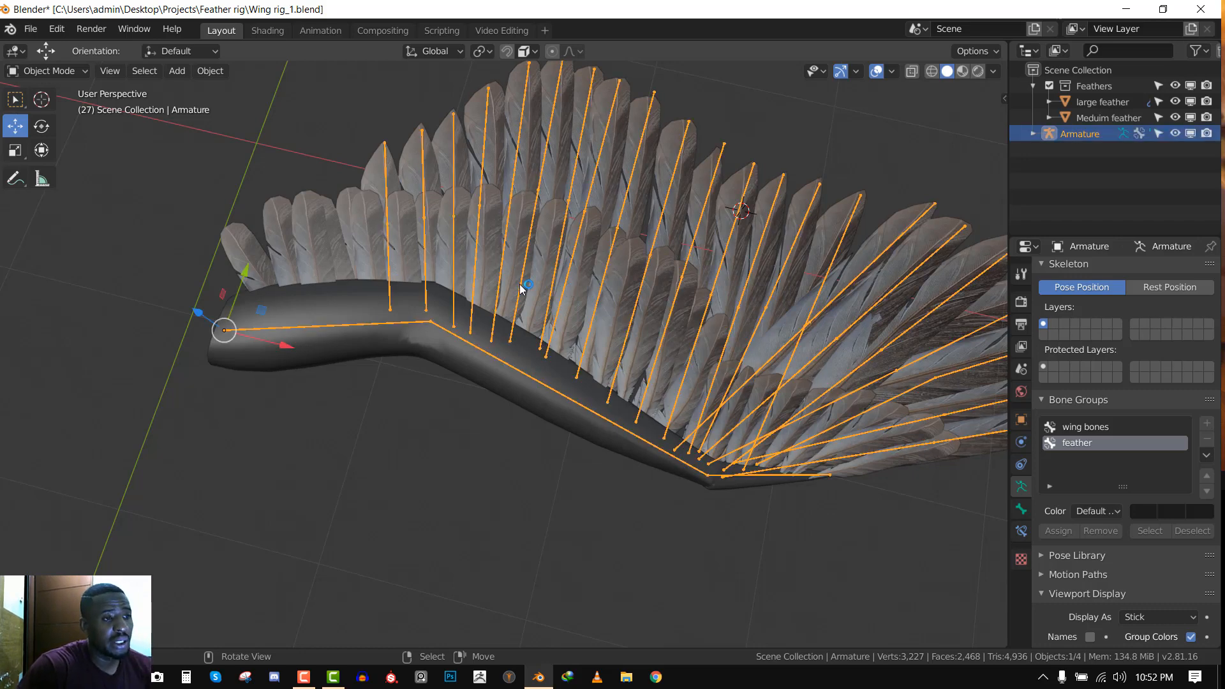
scroll(522, 288, down, 2)
key(KP_7)
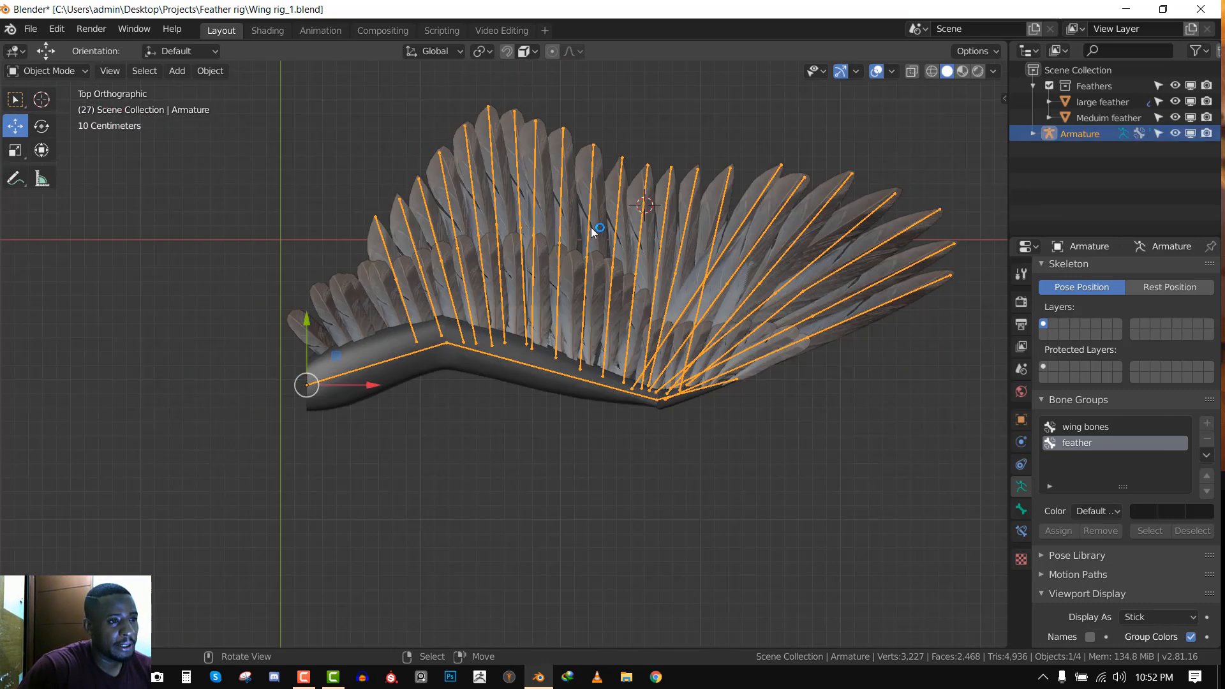
scroll(689, 292, up, 2)
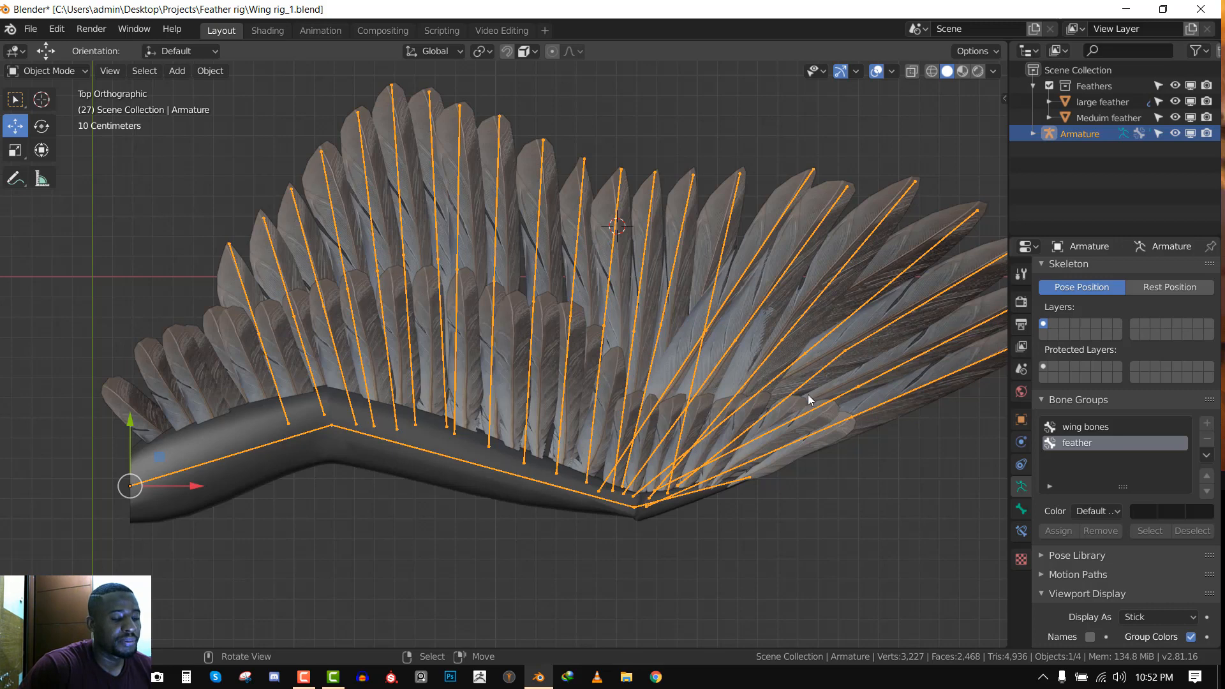
scroll(665, 300, up, 3)
click(759, 380)
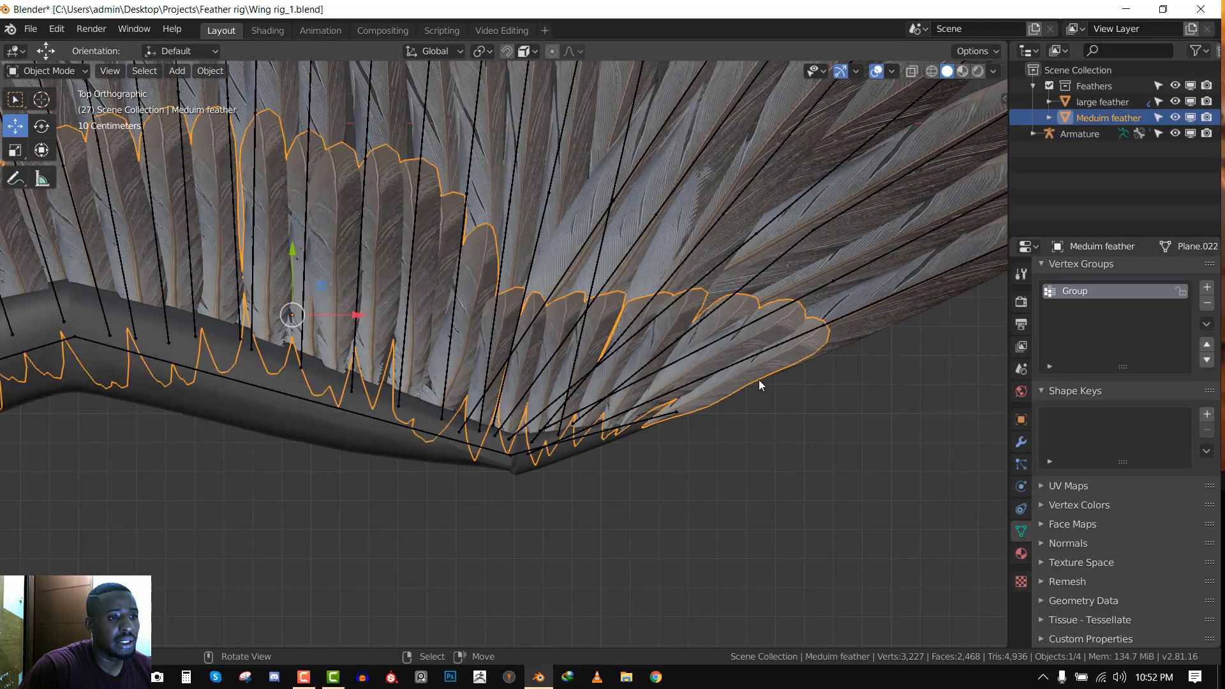
scroll(745, 339, down, 3)
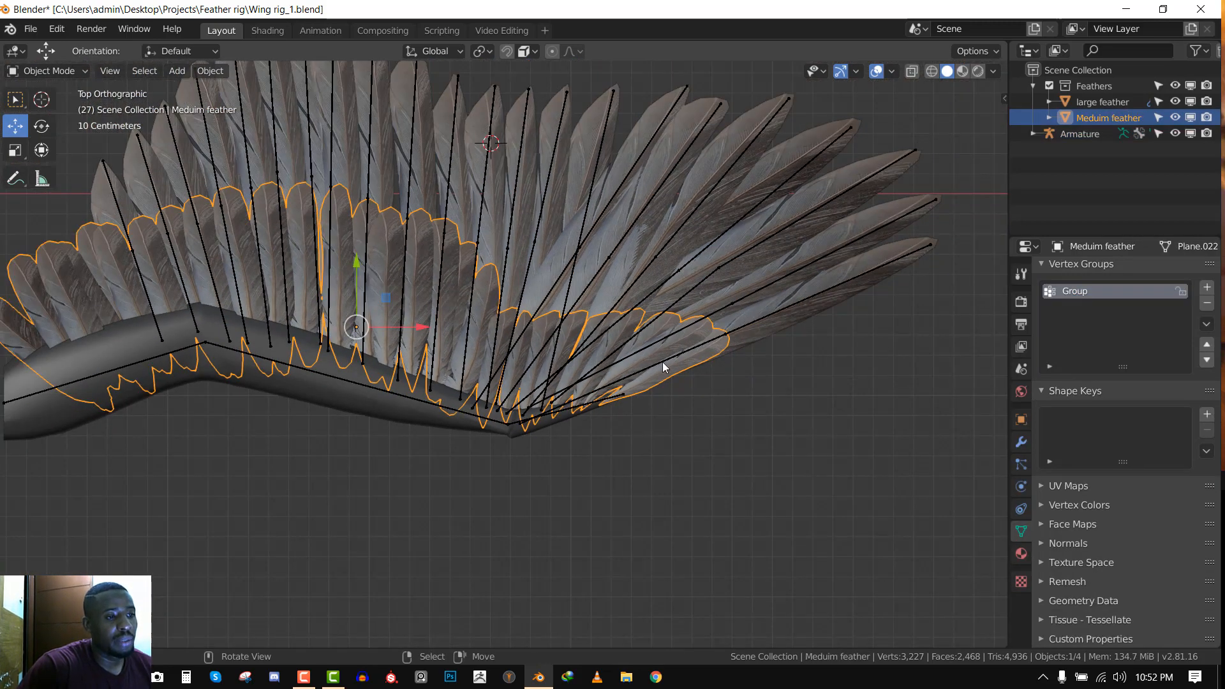
scroll(662, 362, up, 3)
scroll(357, 239, down, 4)
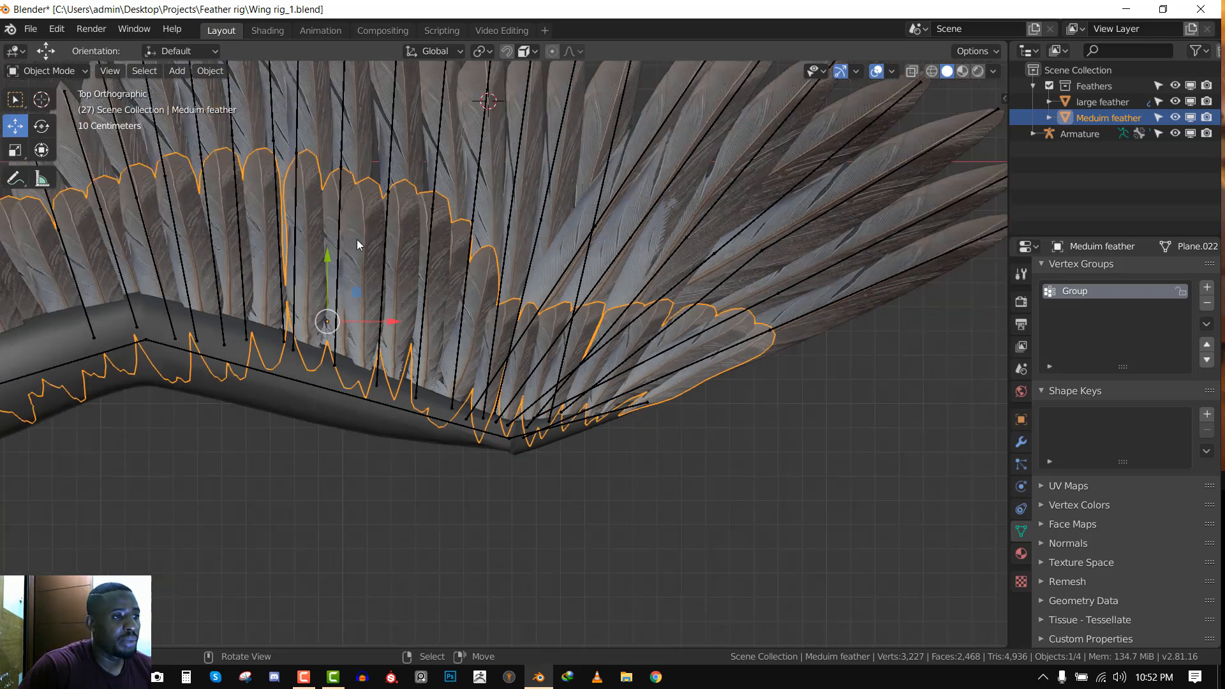
scroll(575, 296, up, 4)
key(alt+a)
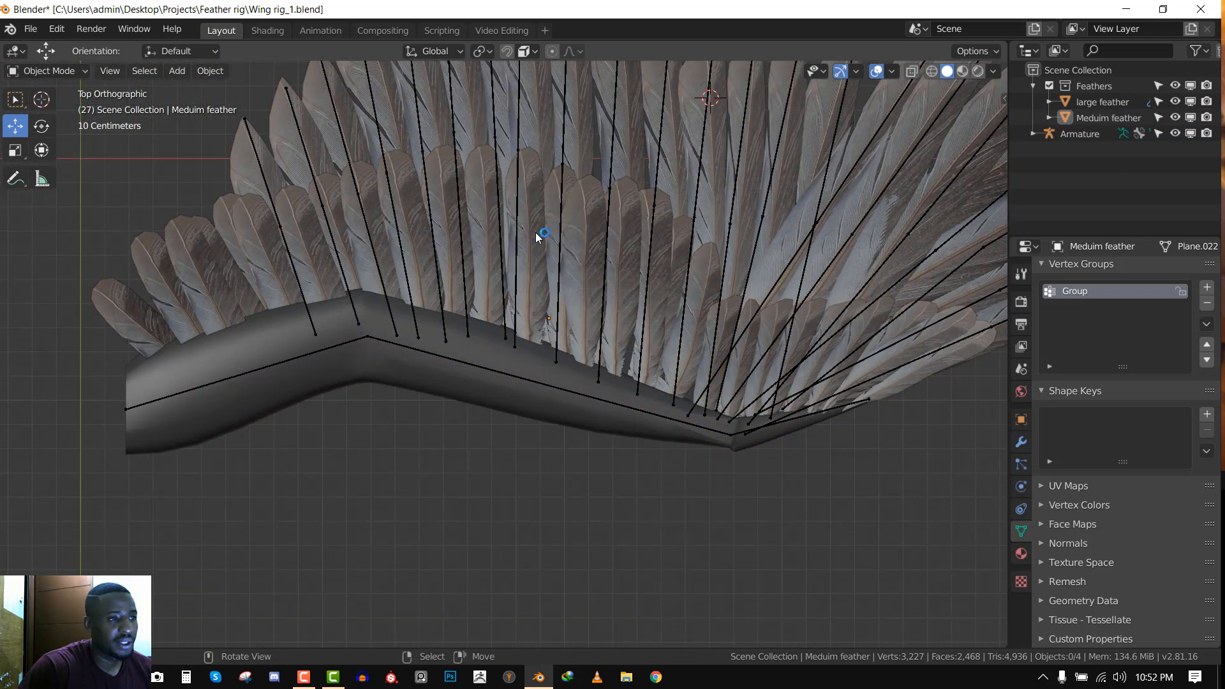
shift+middle_drag(411, 251, 566, 251)
click(435, 234)
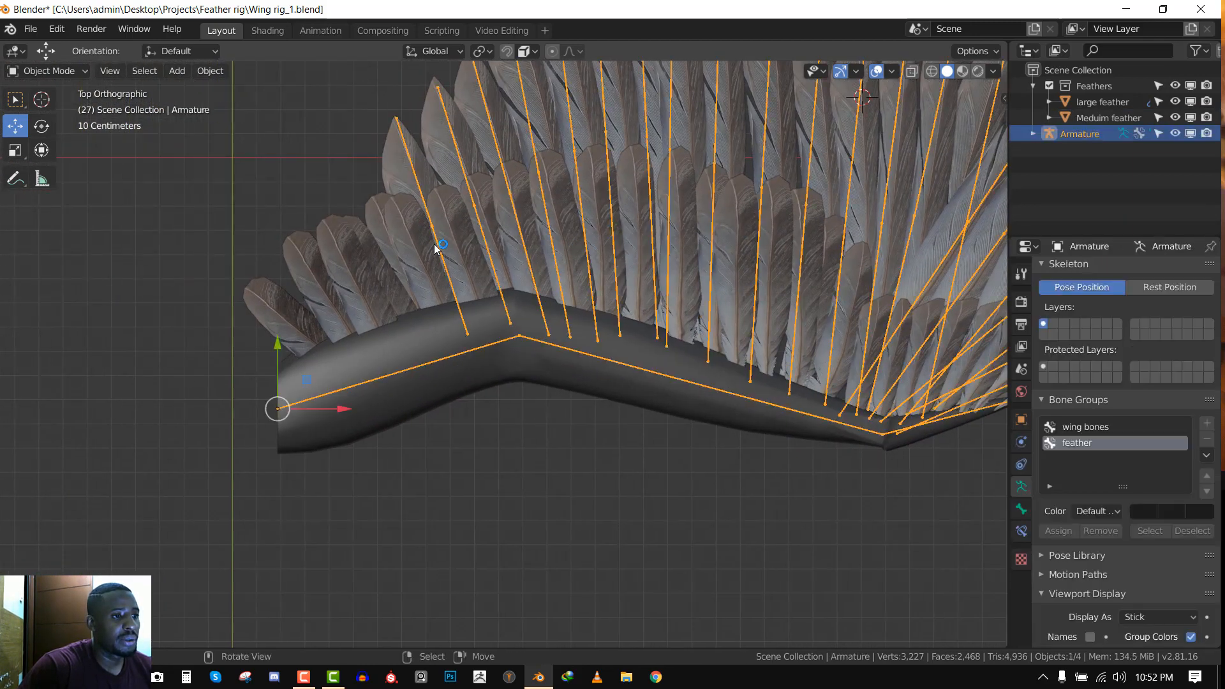
scroll(566, 274, down, 3)
scroll(592, 265, up, 5)
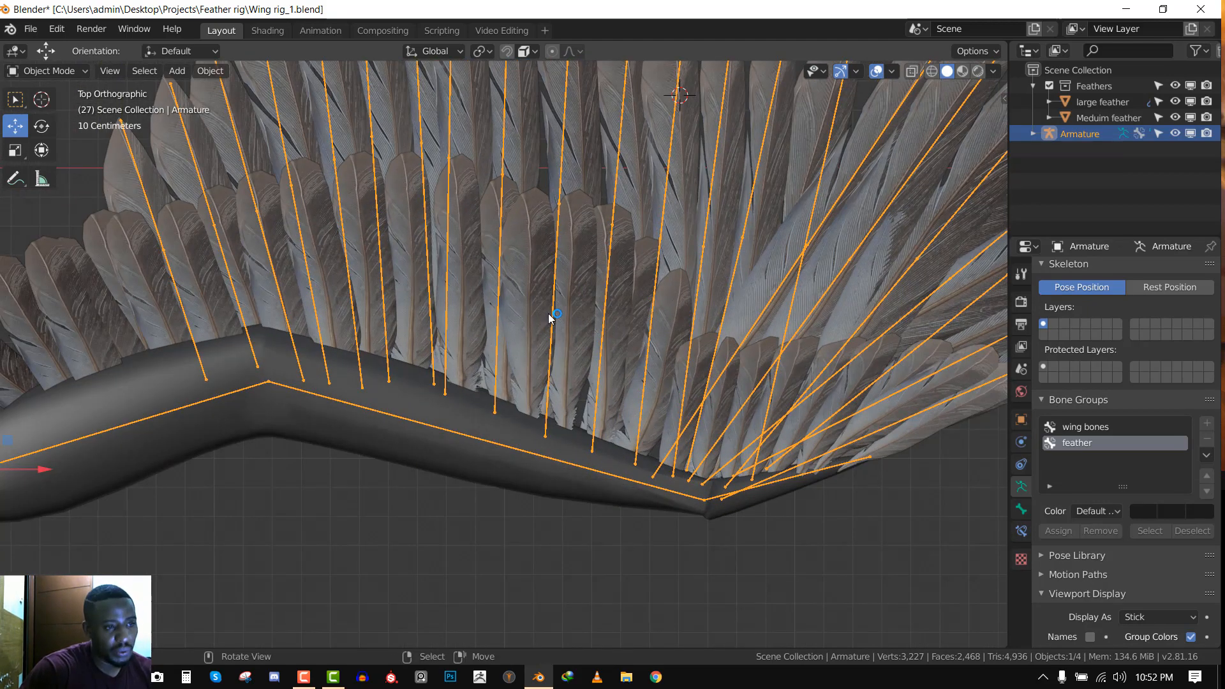
scroll(569, 312, down, 3)
key(alt+a)
middle_drag(604, 362, 520, 273)
scroll(691, 230, up, 2)
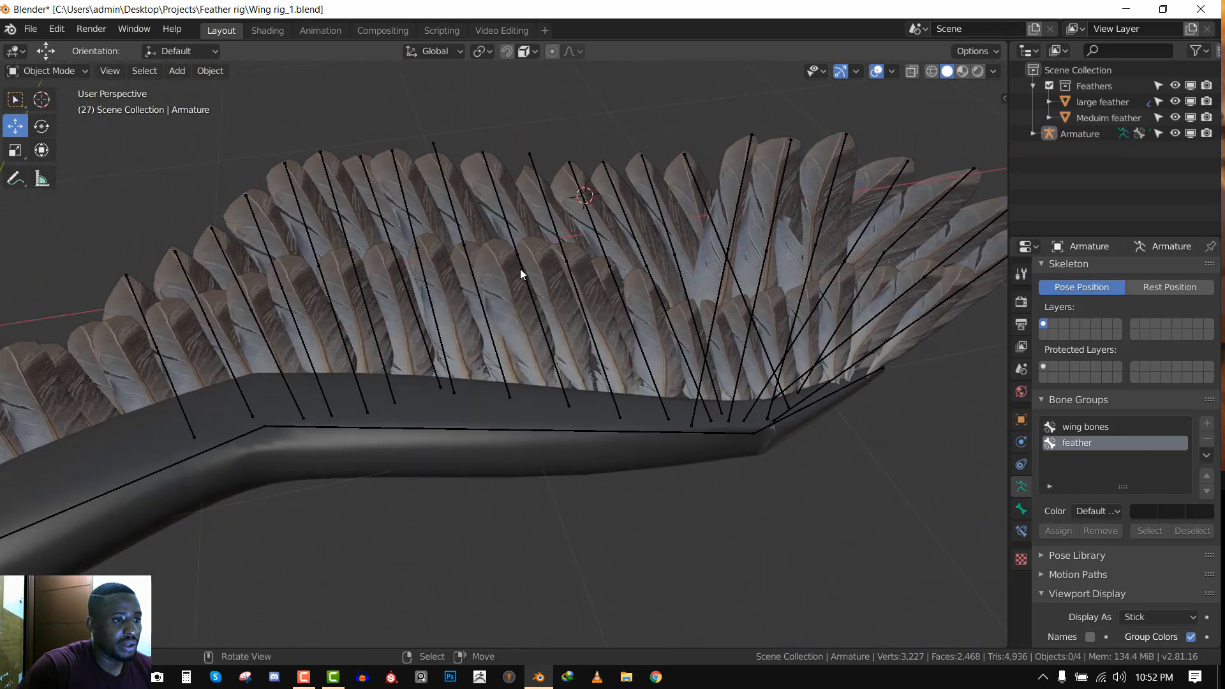
shift+middle_drag(749, 294, 583, 302)
scroll(592, 300, up, 2)
key(KP_7)
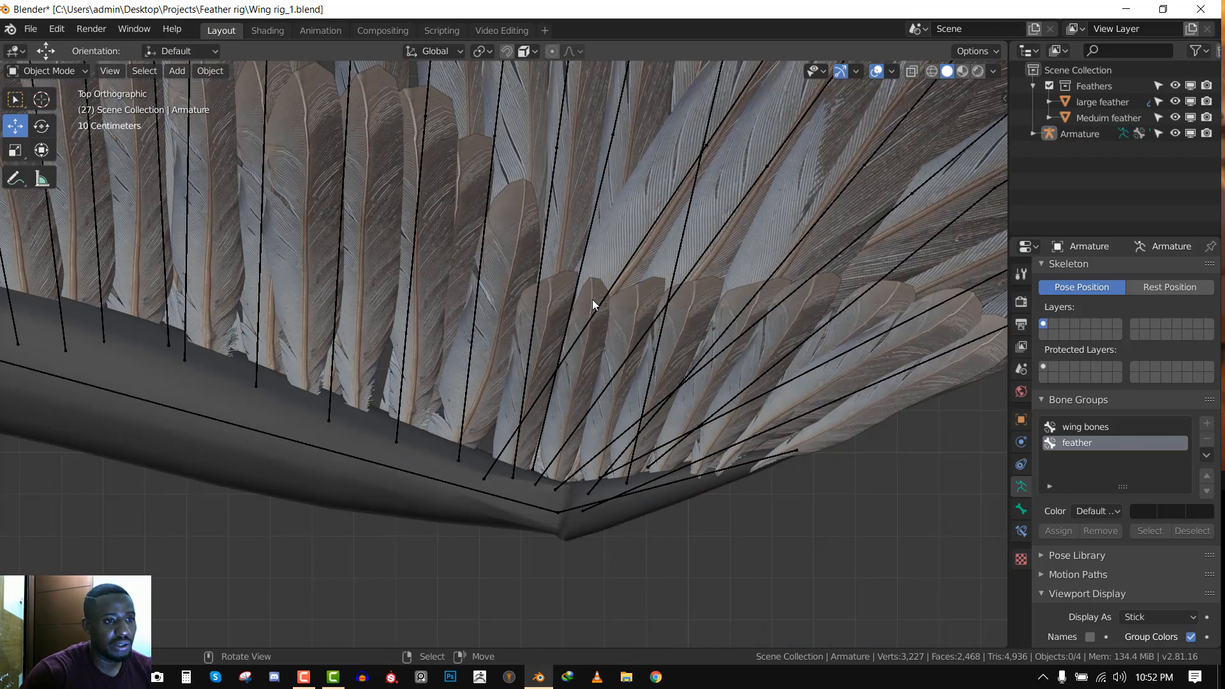
shift+middle_drag(645, 361, 455, 362)
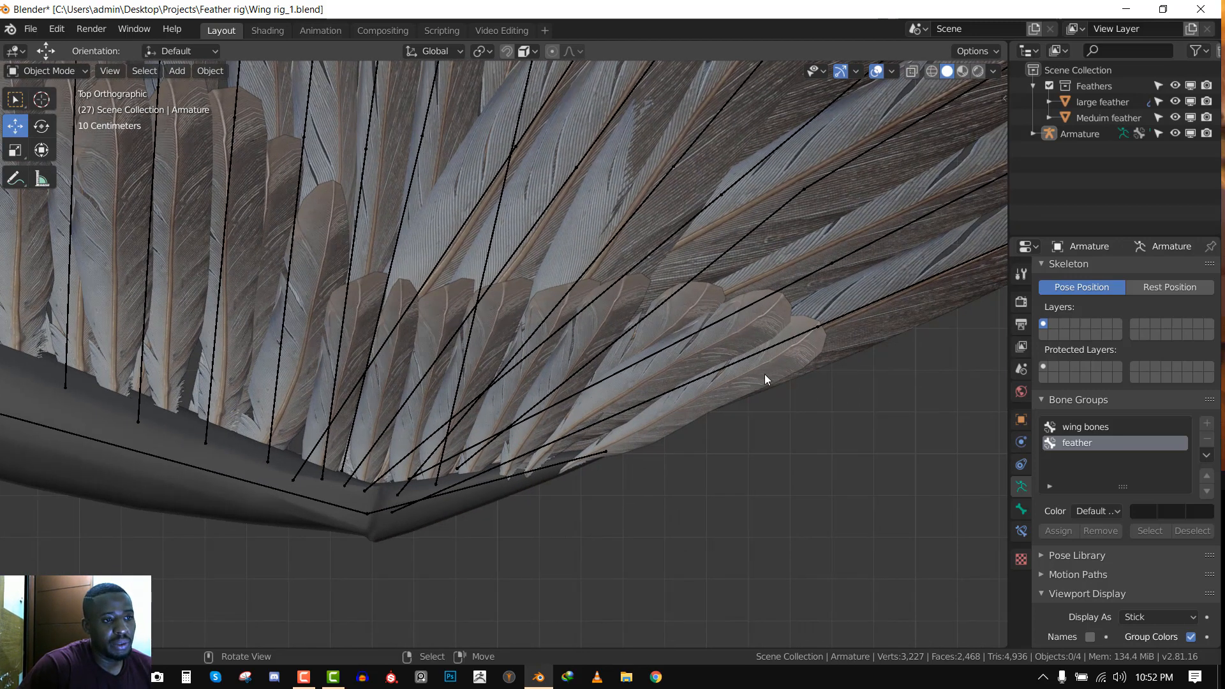
shift+middle_drag(791, 360, 653, 334)
Parent the Meduim feather object to the armature using Armature Deform With Empty Groups
click(620, 311)
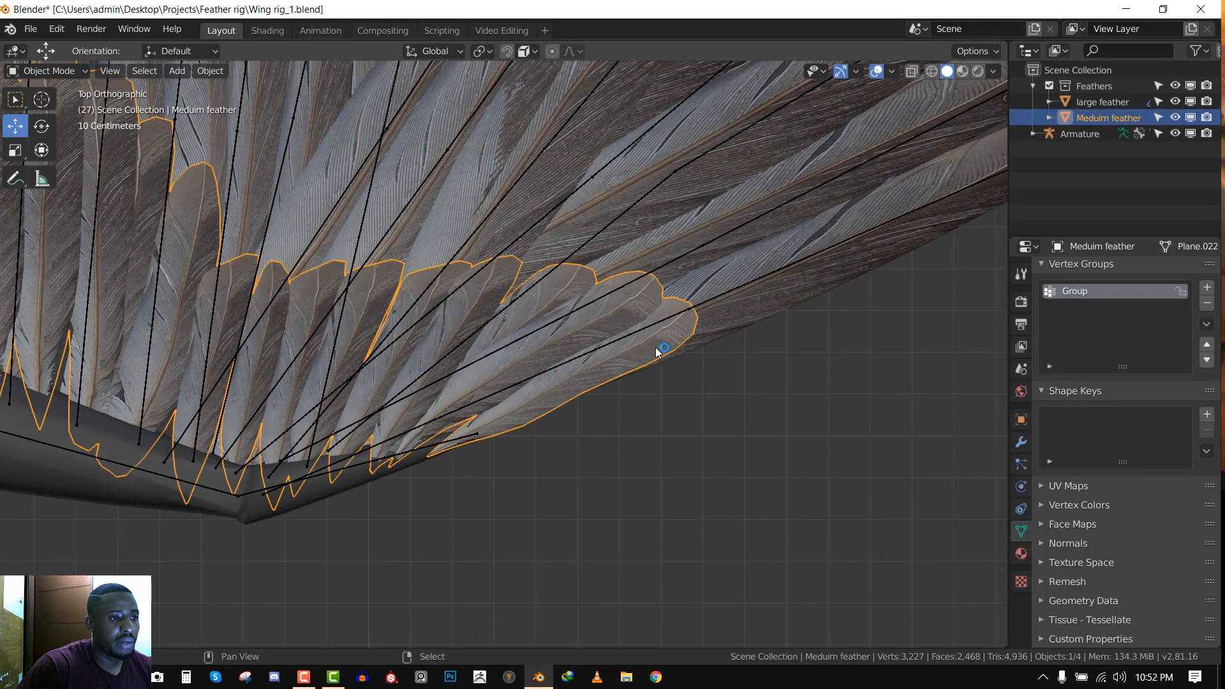
scroll(632, 316, down, 1)
shift+click(681, 311)
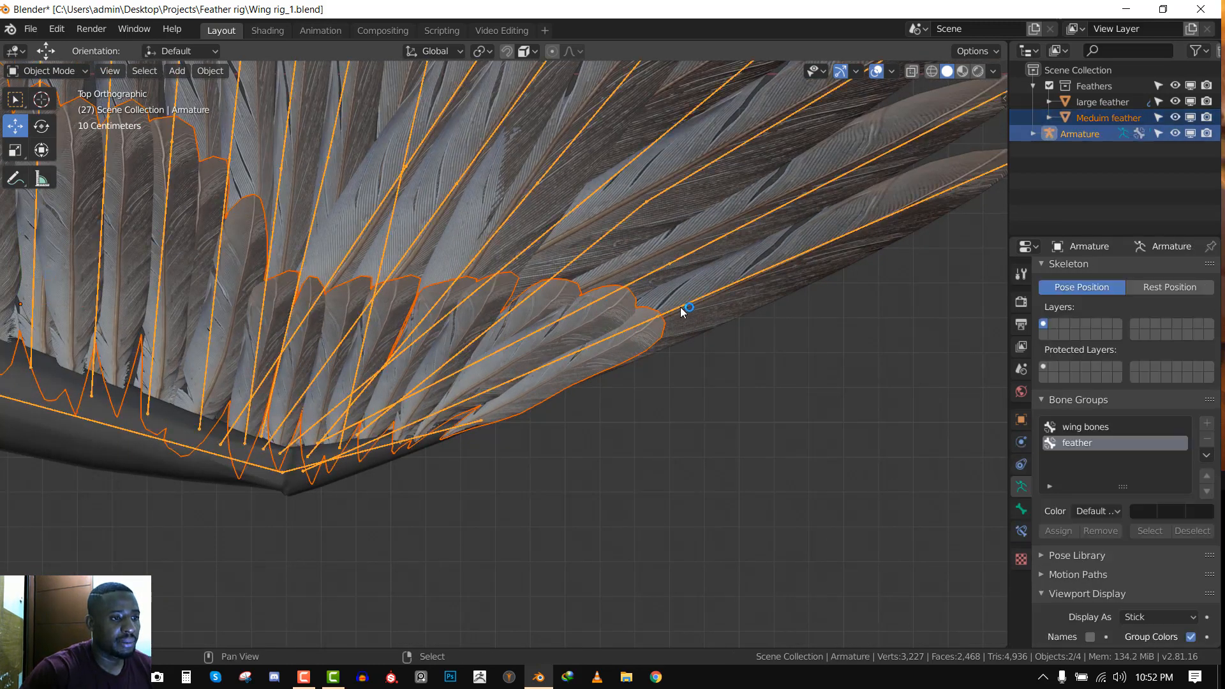
key(ctrl+p)
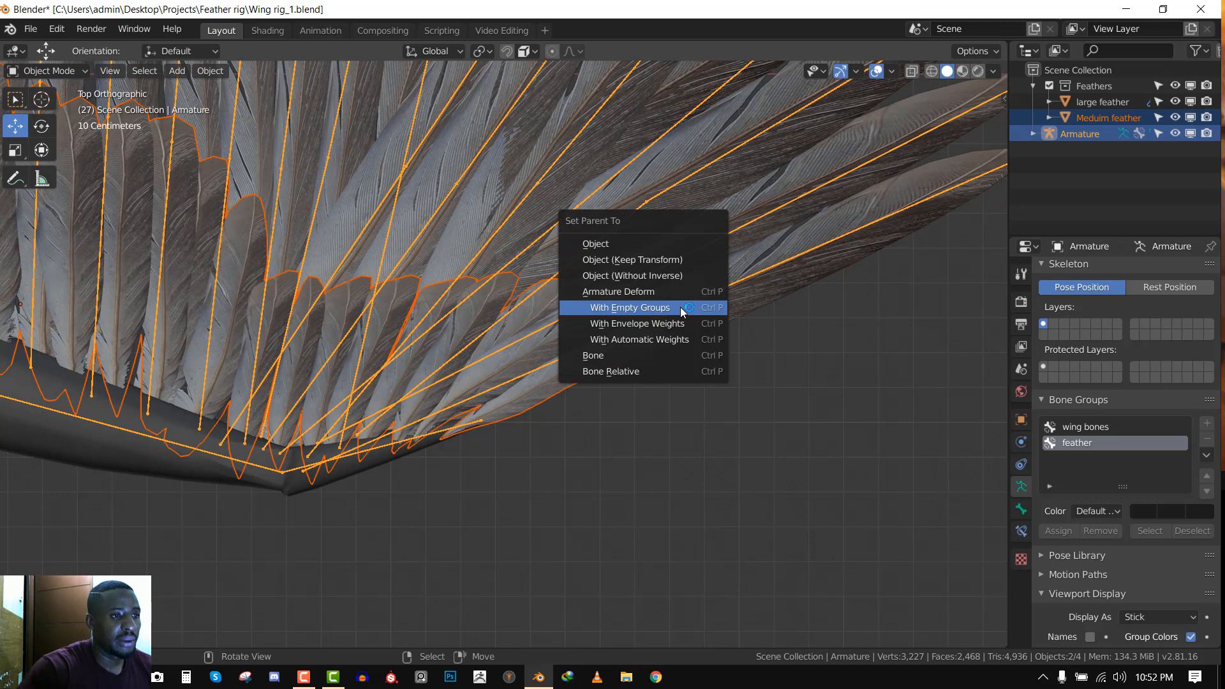
click(682, 309)
Select the armature with the Meduim feather object as the active one, and enter Weight Paint mode
click(680, 307)
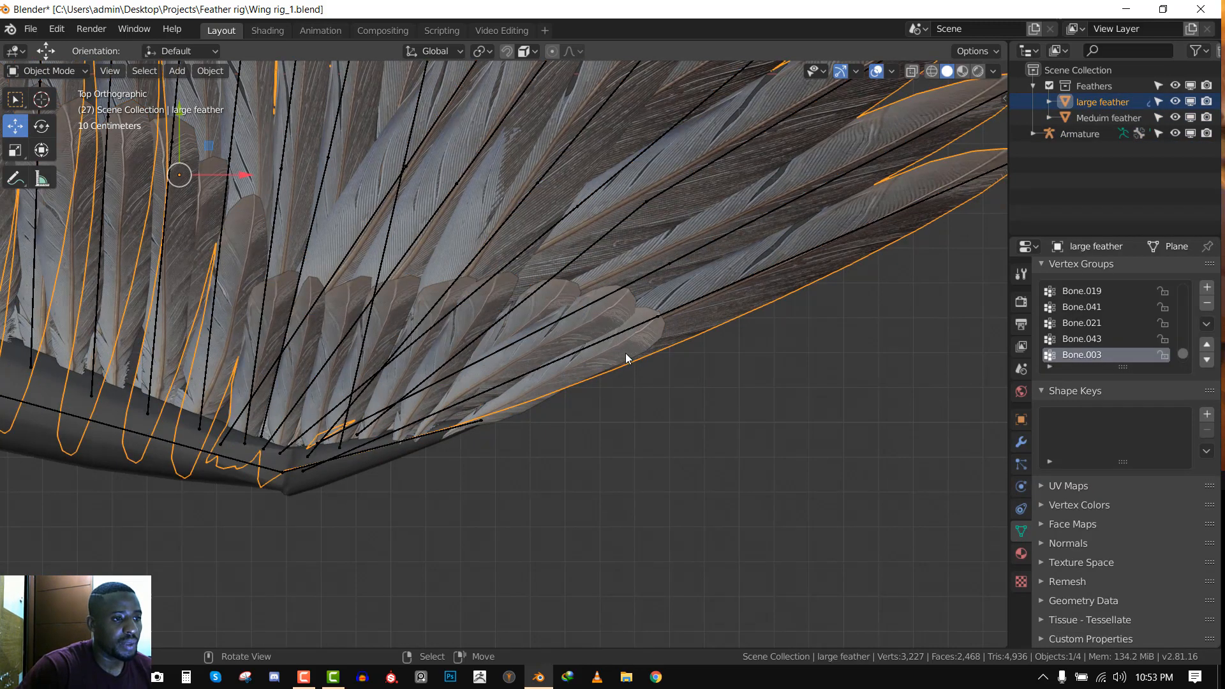
click(685, 310)
click(663, 319)
shift+click(626, 328)
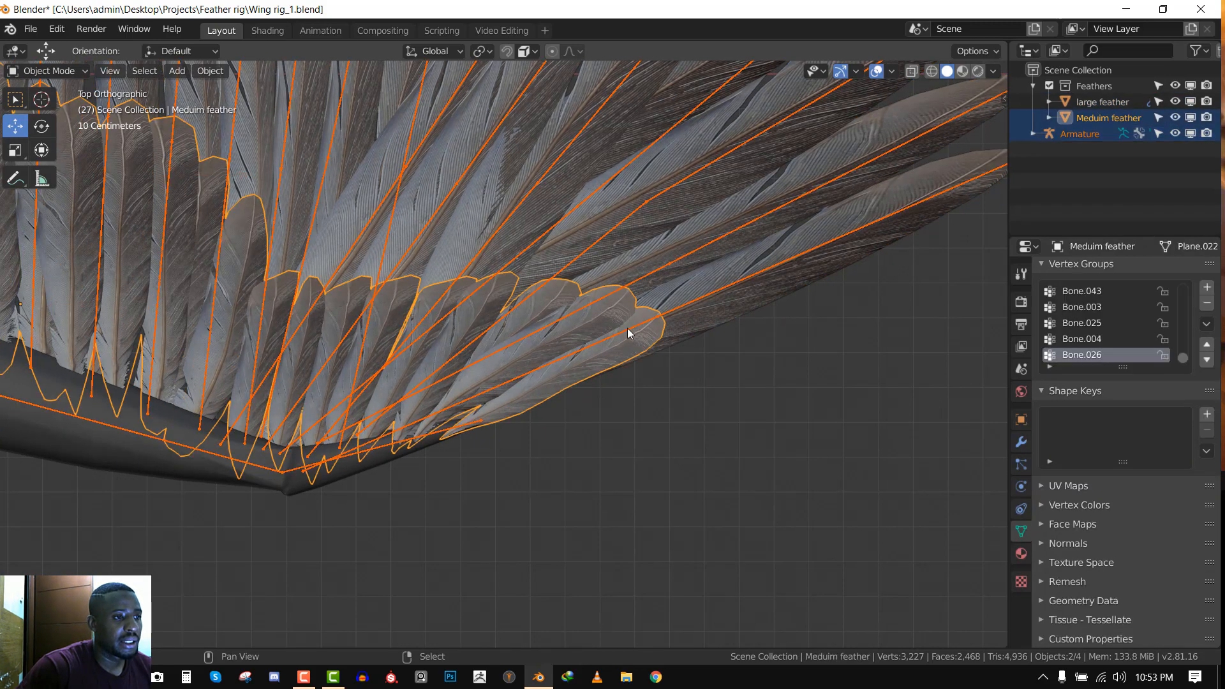
key(ctrl+Tab)
click(547, 231)
Activate Bone.024 along the outermost medium feather at the wingtip and turn on the face selection mask
ctrl+click(640, 319)
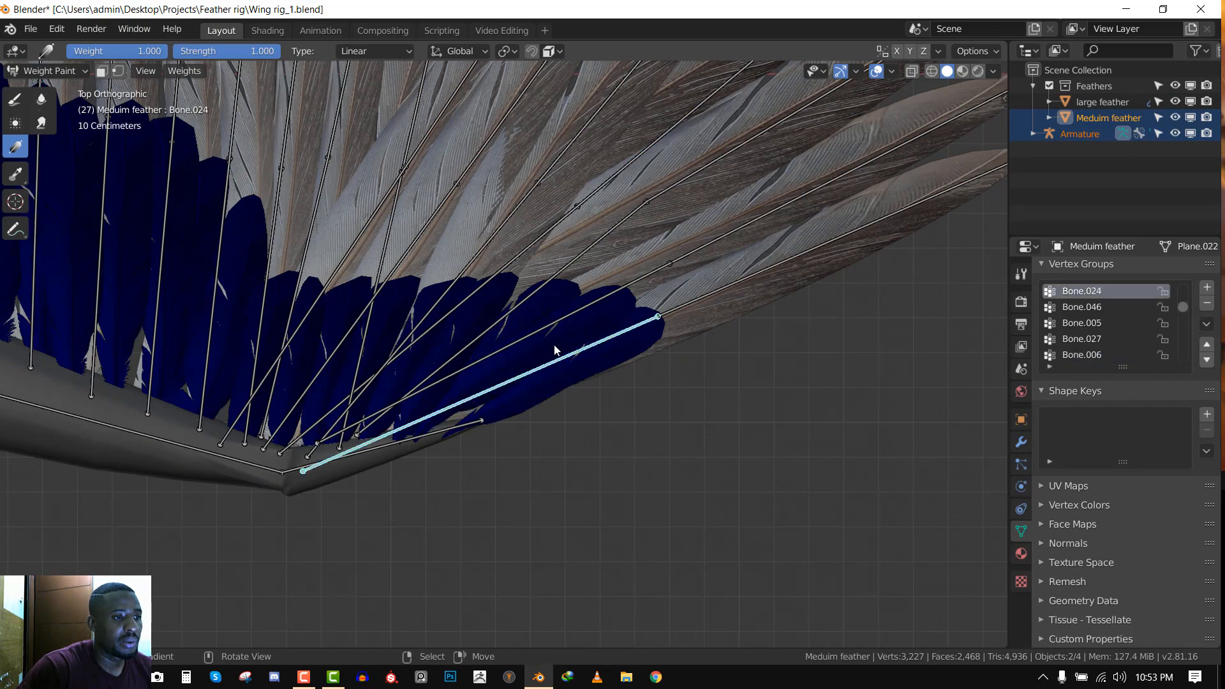
middle_drag(615, 346, 611, 333)
key(KP_7)
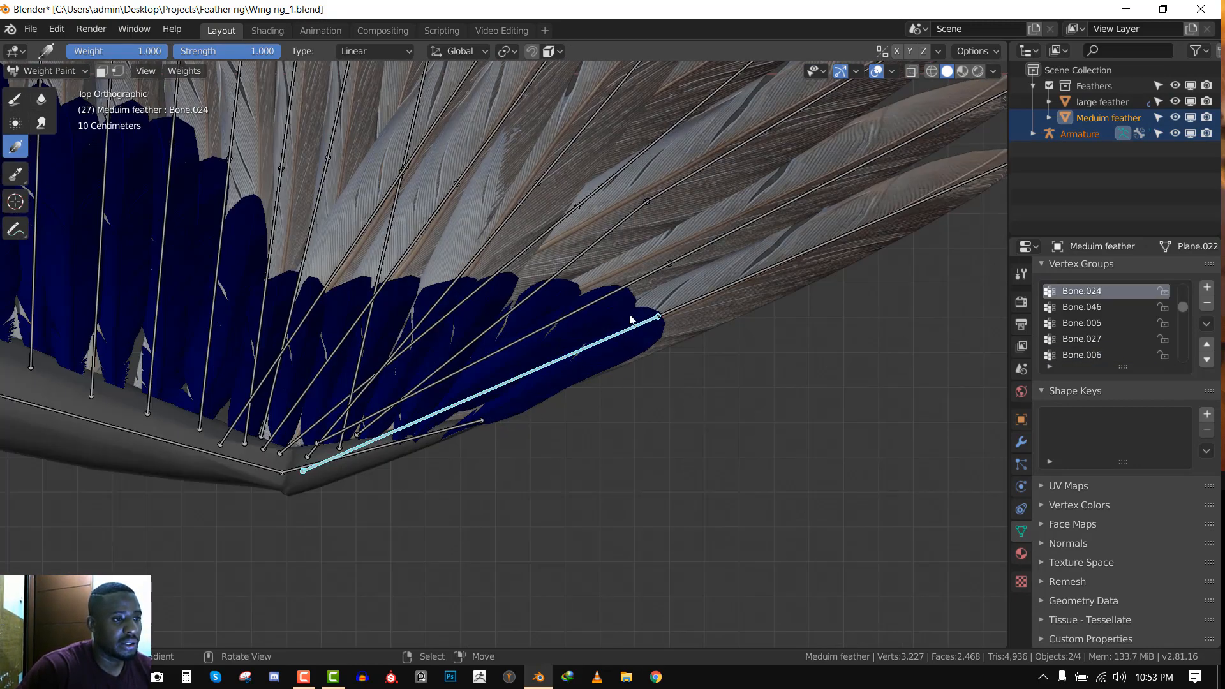
scroll(630, 319, up, 3)
shift+middle_drag(650, 342, 569, 366)
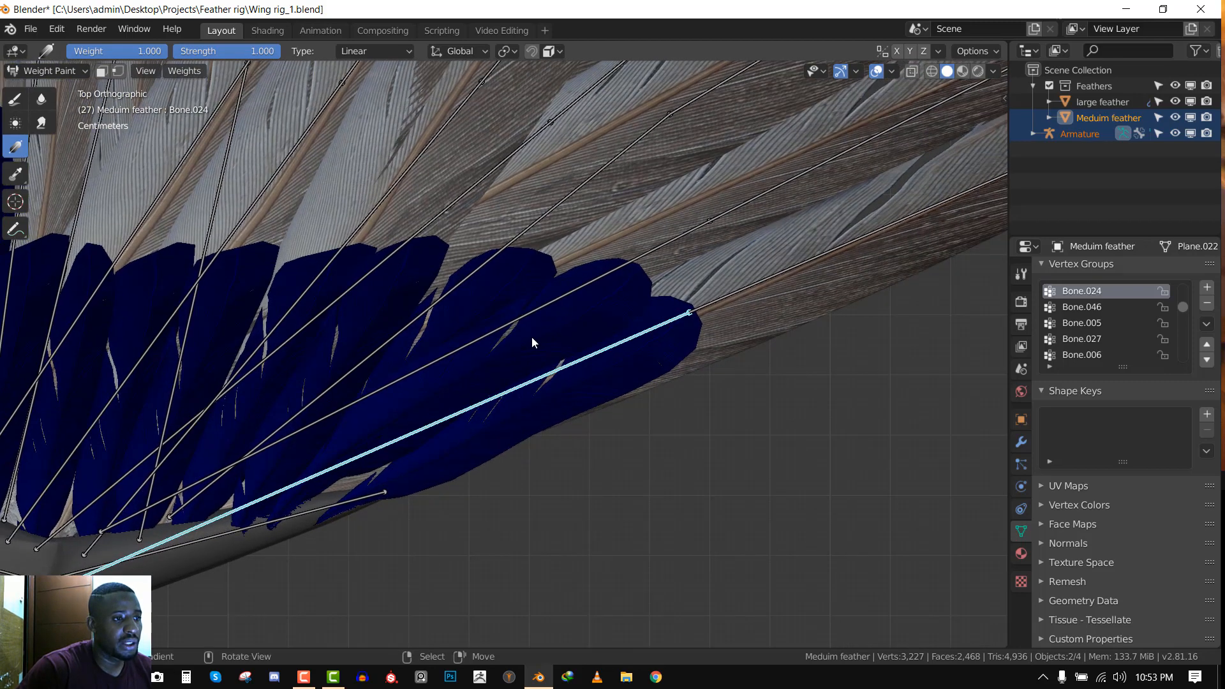
scroll(561, 305, down, 1)
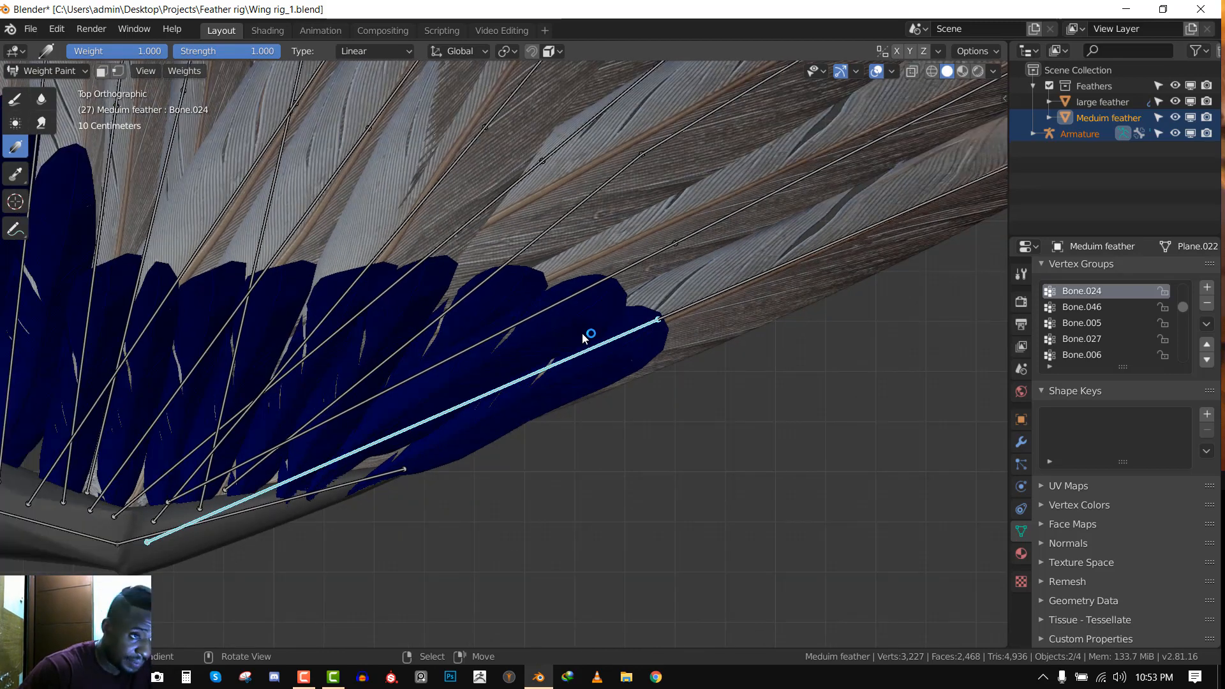
key(m)
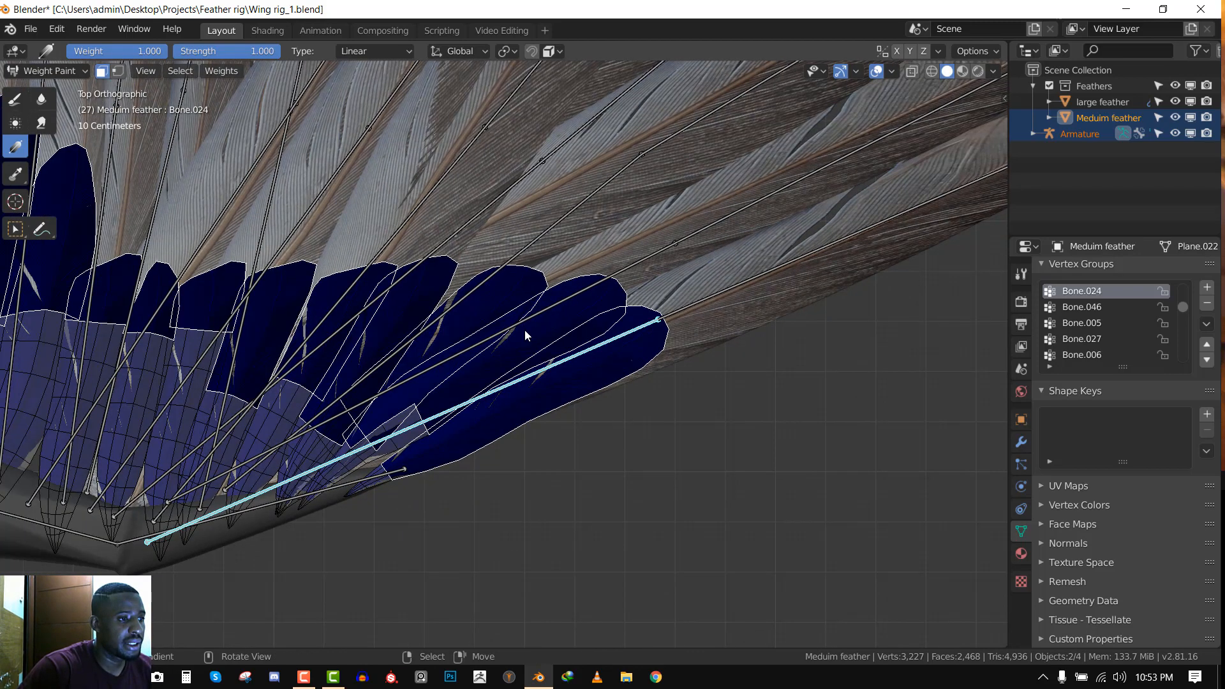
Clear the face selection and mask only the linked faces of the two outermost medium feathers at the wingtip
key(alt+a)
right_click(471, 423)
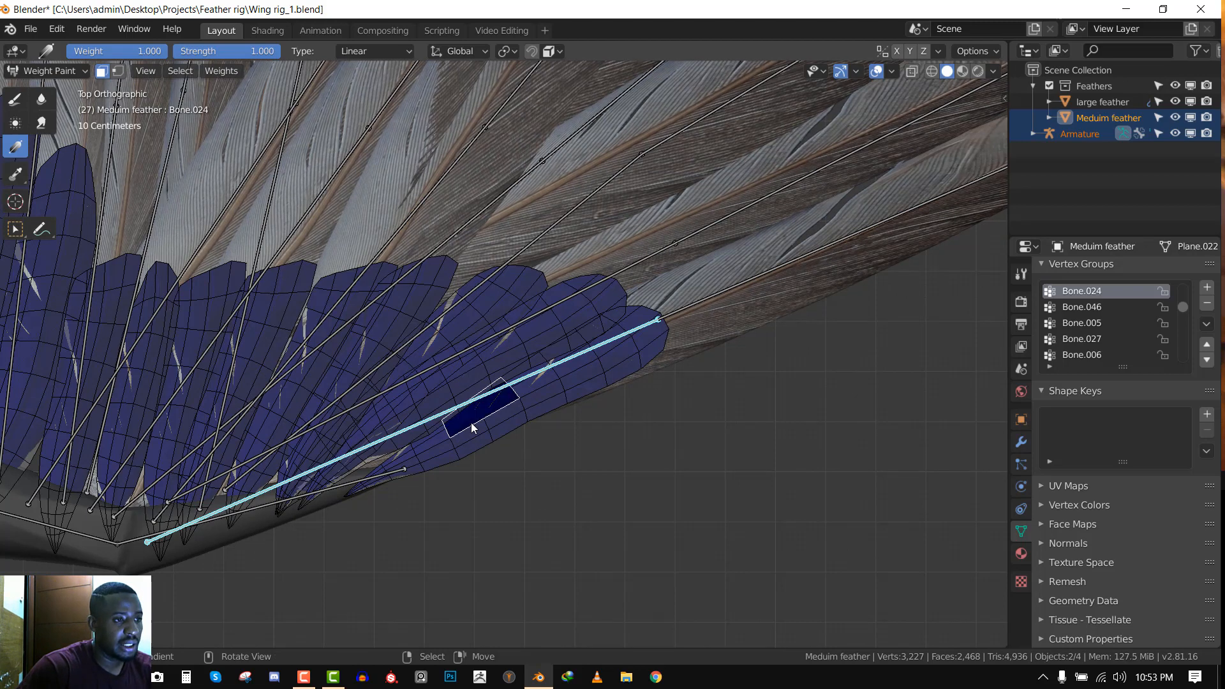
key(ctrl+l)
key(l)
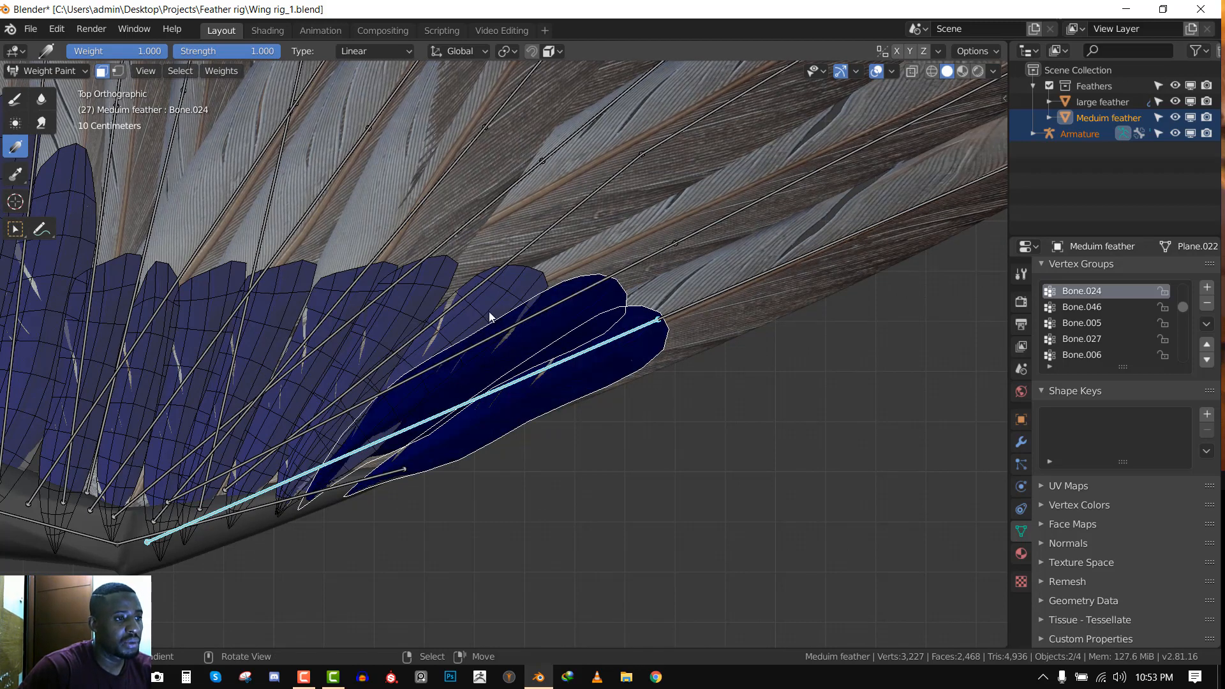
shift+middle_drag(498, 421, 580, 346)
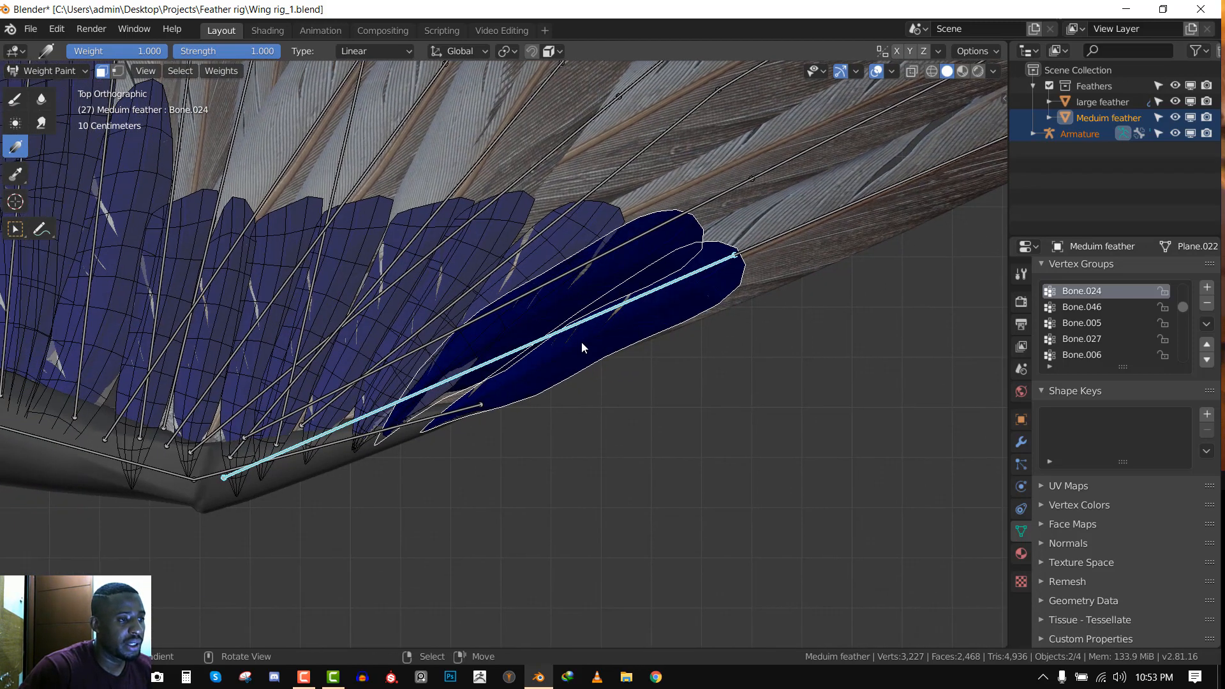
Apply a linear weight gradient for Bone.024 over the two masked feathers, running from their tips down past their roots
key(shift+space)
click(637, 275)
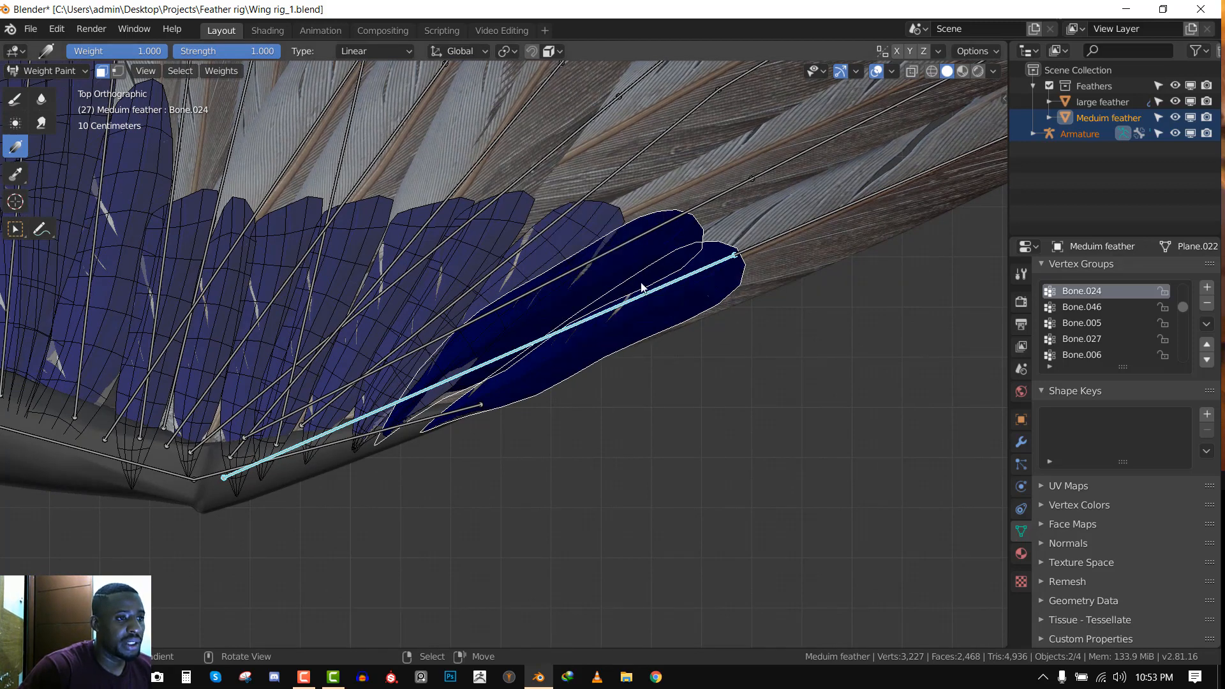
mouse_move(704, 241)
mouse_down()
mouse_move(415, 421)
mouse_move(233, 557)
mouse_up()
key(shift+space)
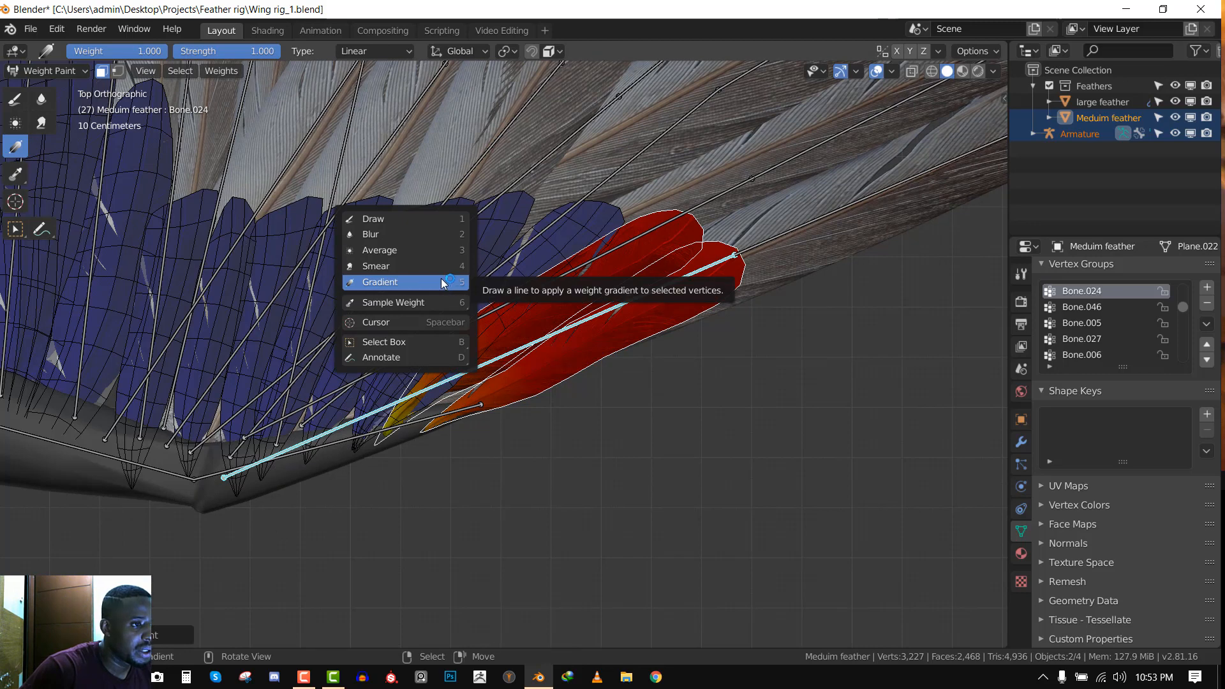
click(444, 283)
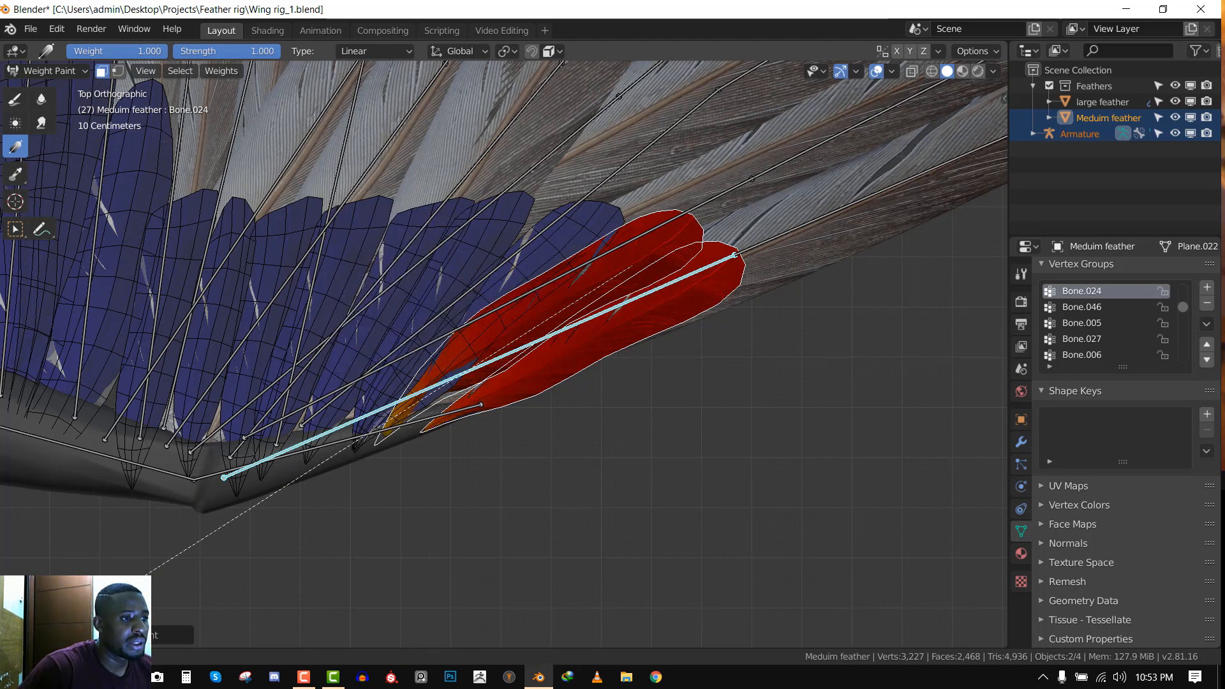
Activate Bone.022, mask the third medium feather from the wingtip and paint a weight gradient from its tip to its root
shift+middle_drag(580, 291, 668, 295)
scroll(660, 360, down, 1)
key(m)
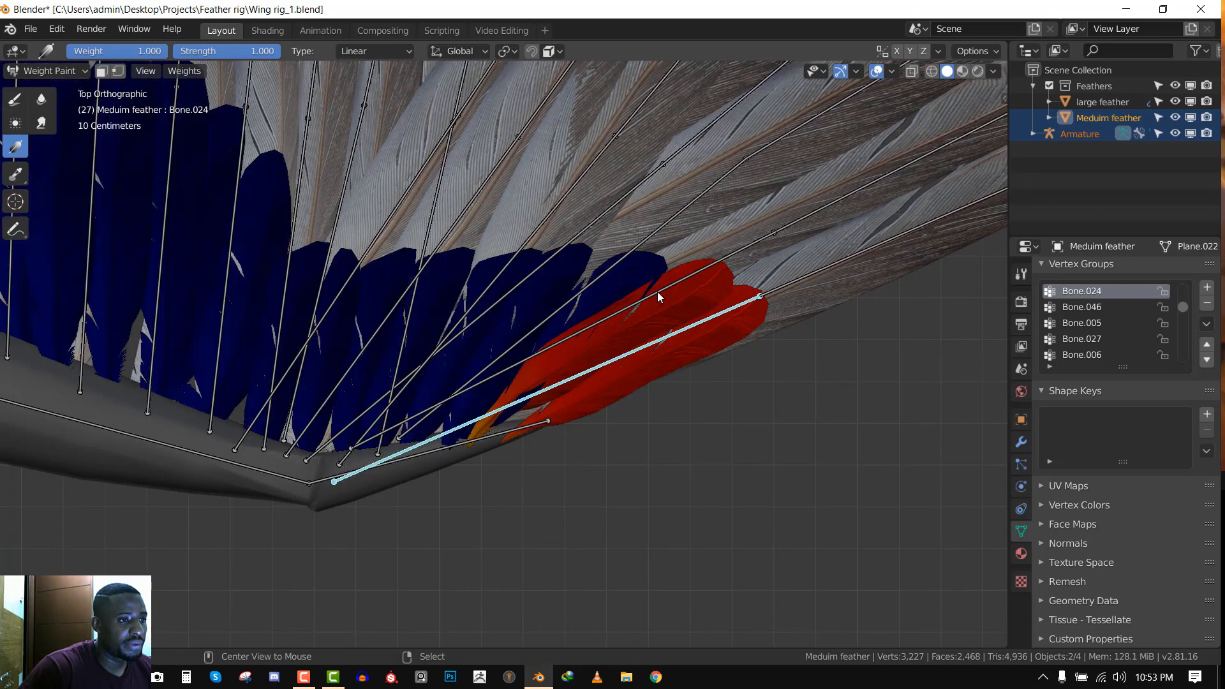
ctrl+click(609, 274)
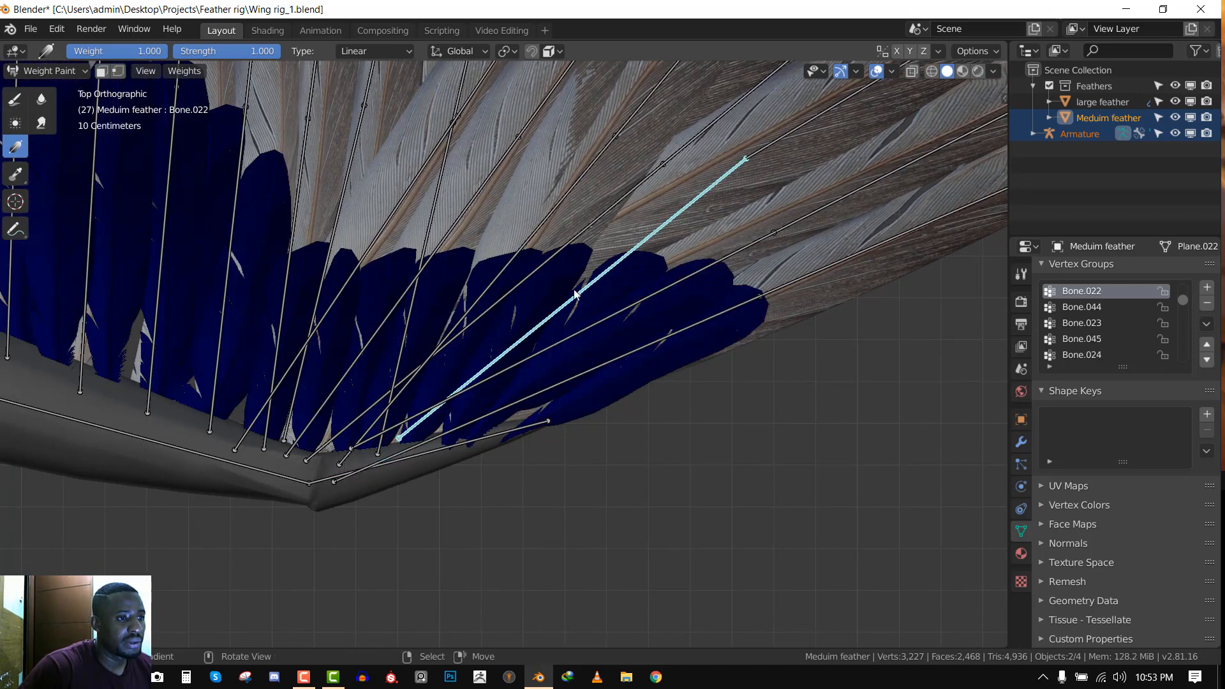
key(m)
right_click(620, 278)
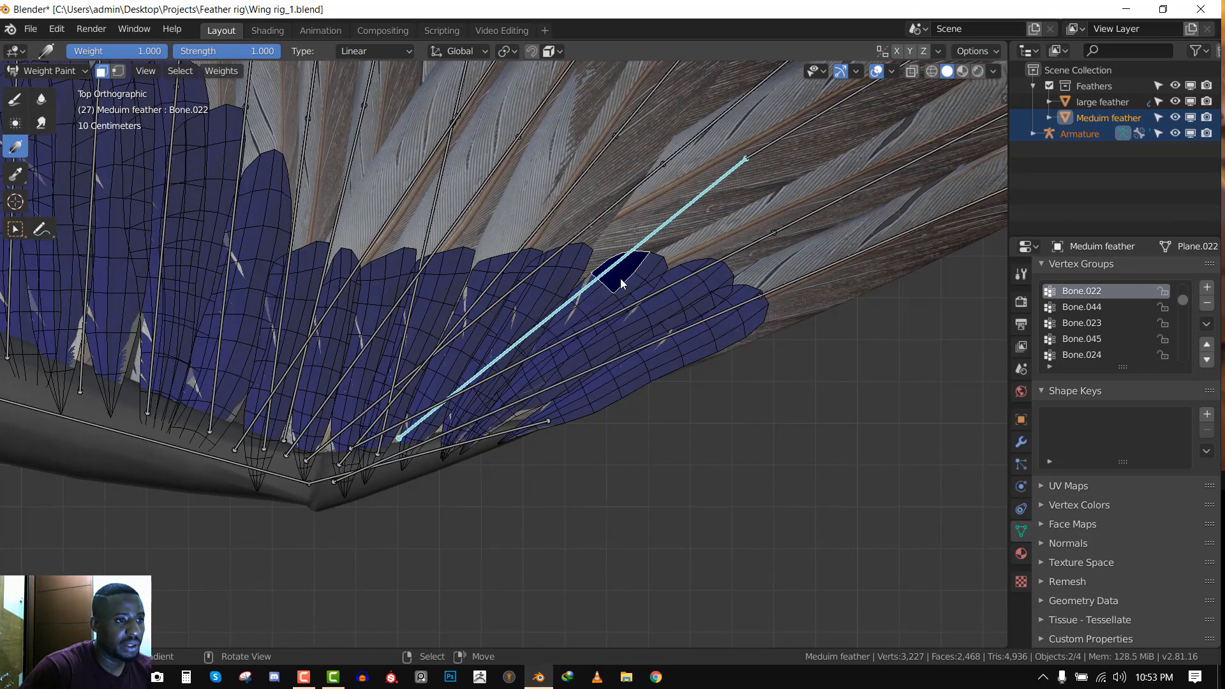
key(l)
key(ctrl+x)
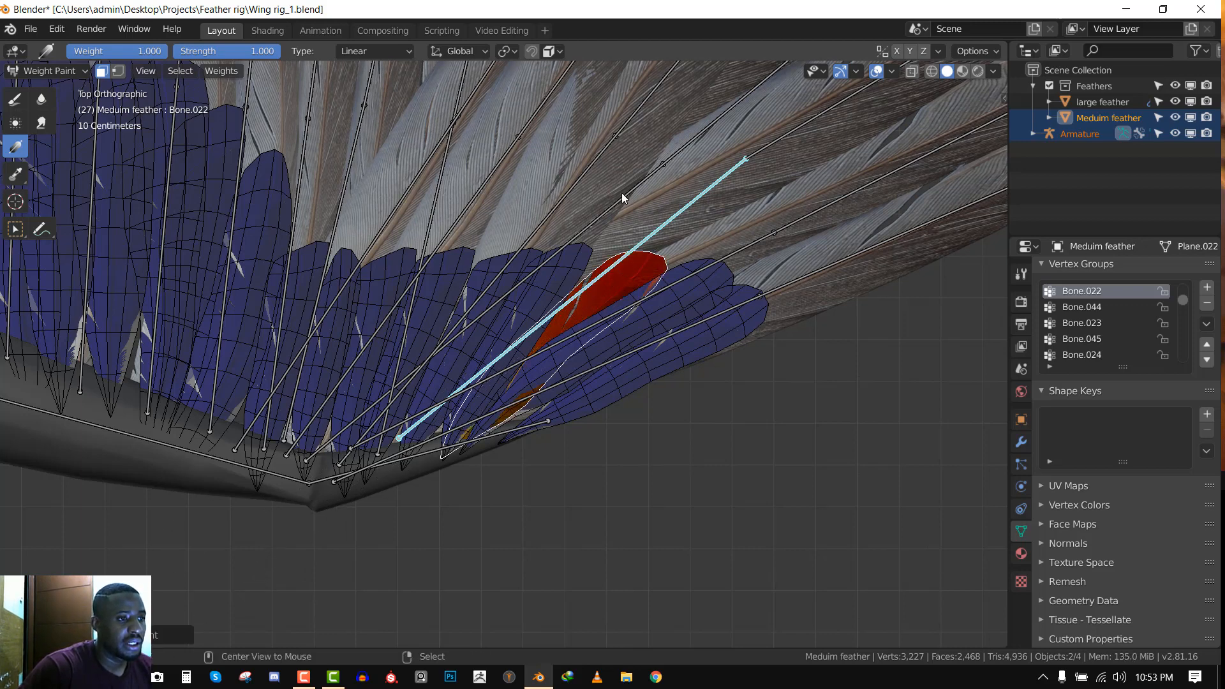
Activate Bone.021, mask the next two medium feathers inward and paint a weight gradient from their tips past their roots
key(m)
ctrl+click(536, 264)
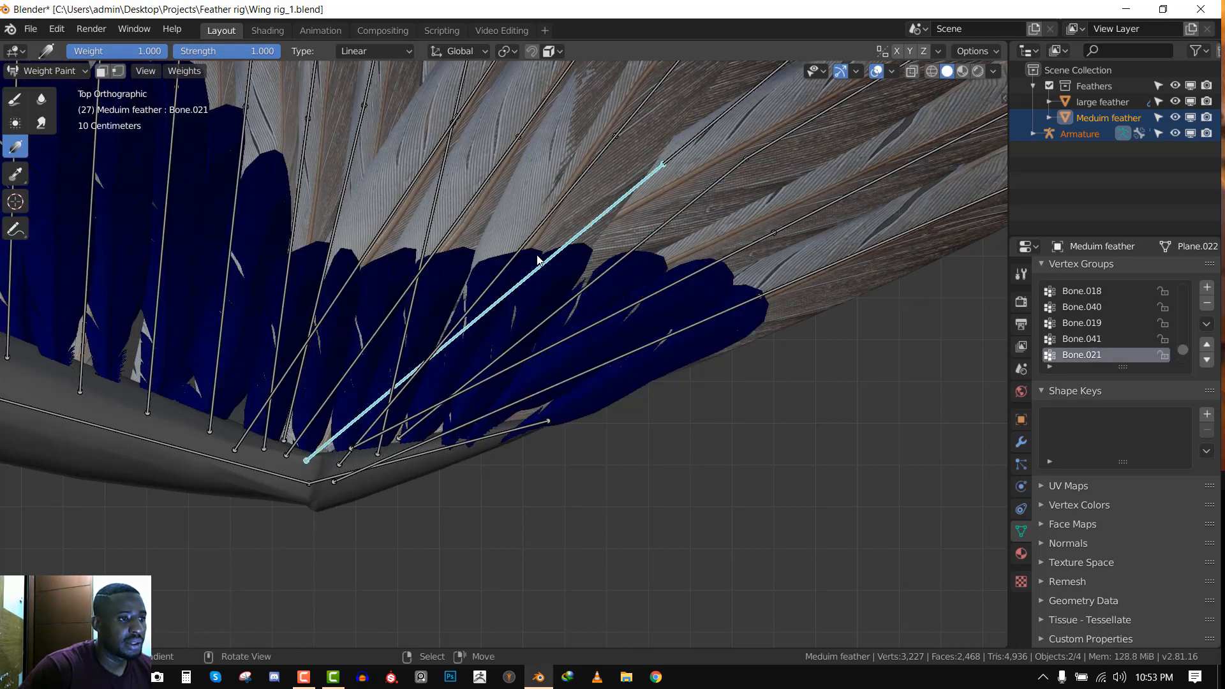
scroll(556, 262, down, 2)
scroll(570, 260, up, 2)
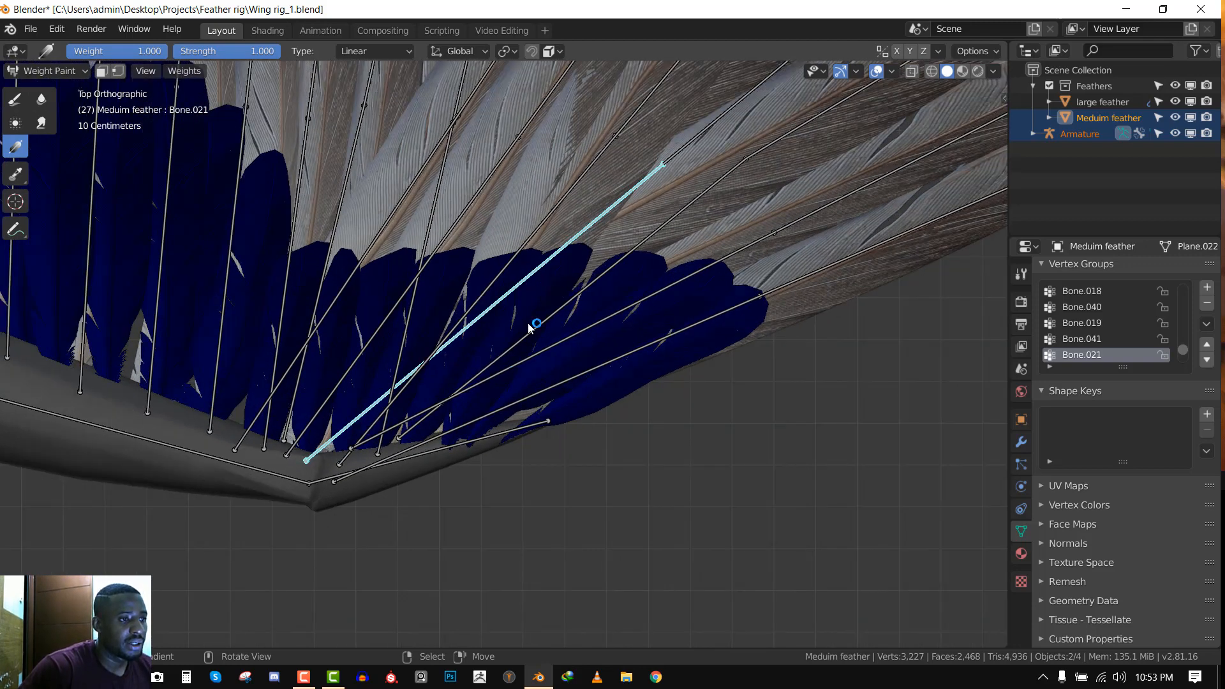
key(m)
right_click(522, 298)
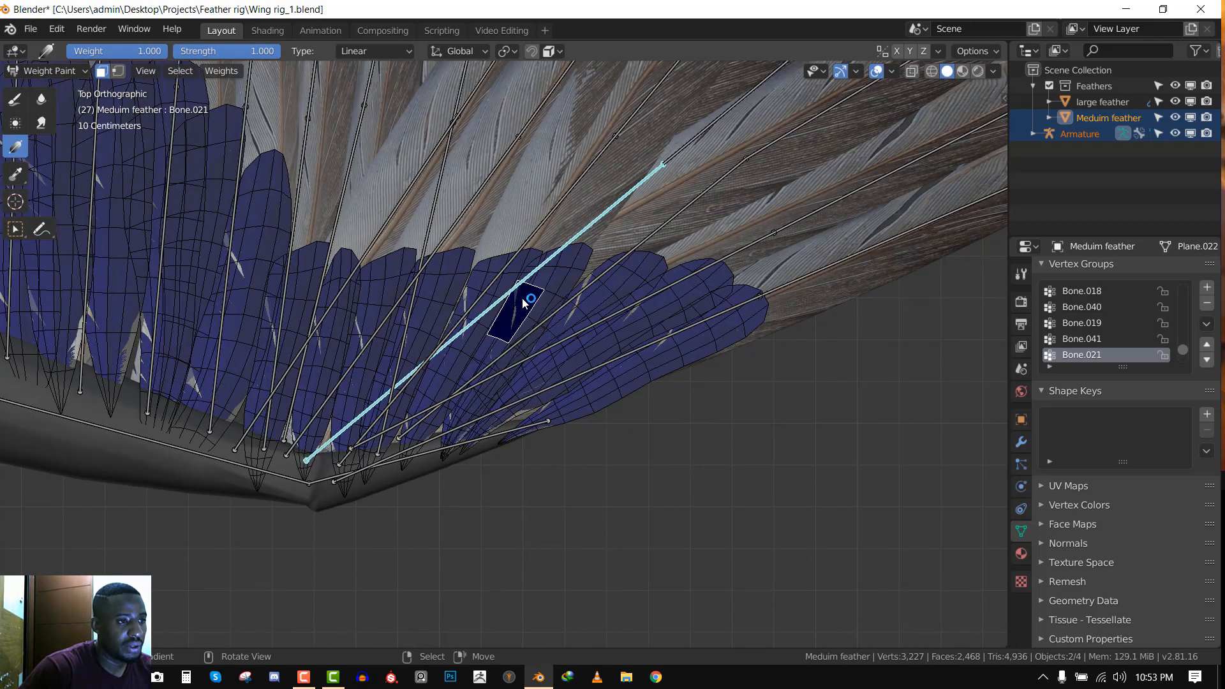
key(l)
key(m)
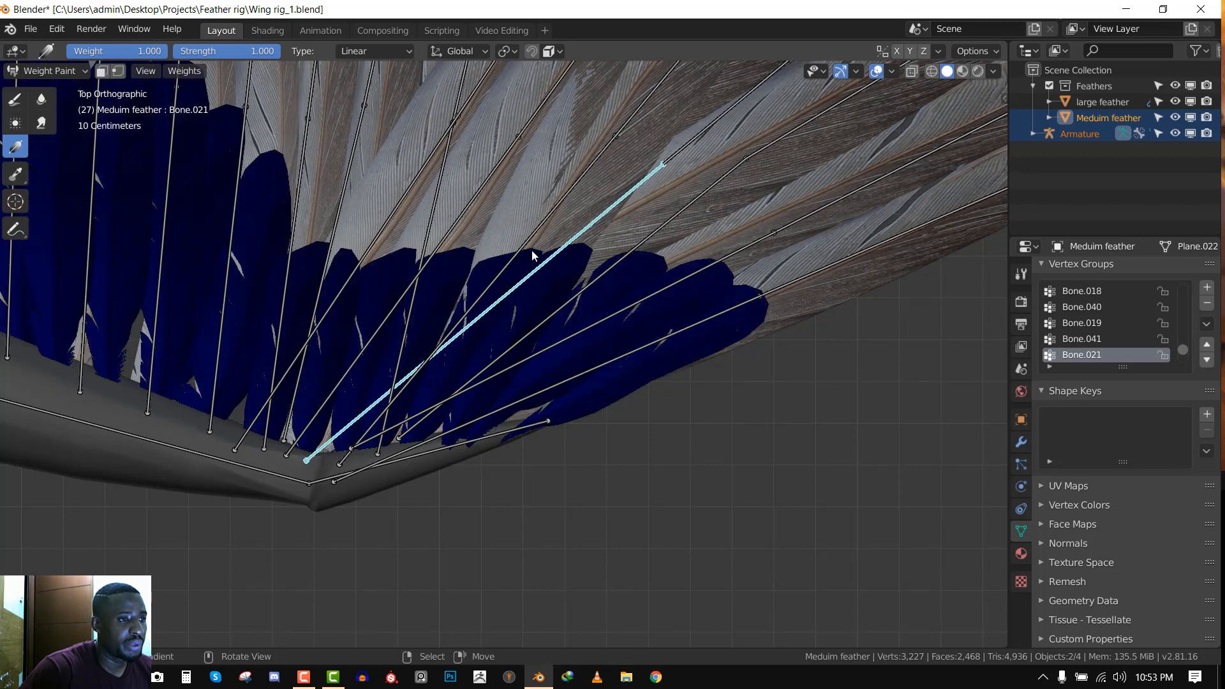
key(m)
mouse_move(532, 250)
mouse_down()
mouse_move(310, 576)
mouse_move(242, 650)
mouse_up()
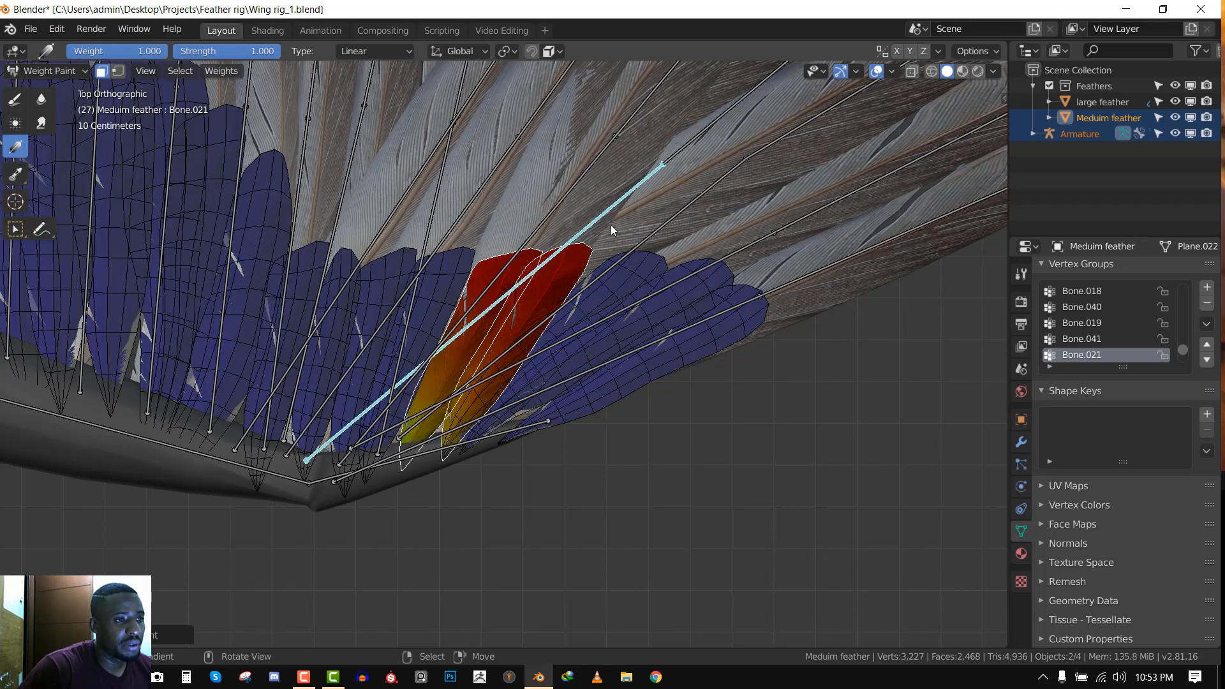
key(r)
right_click(533, 363)
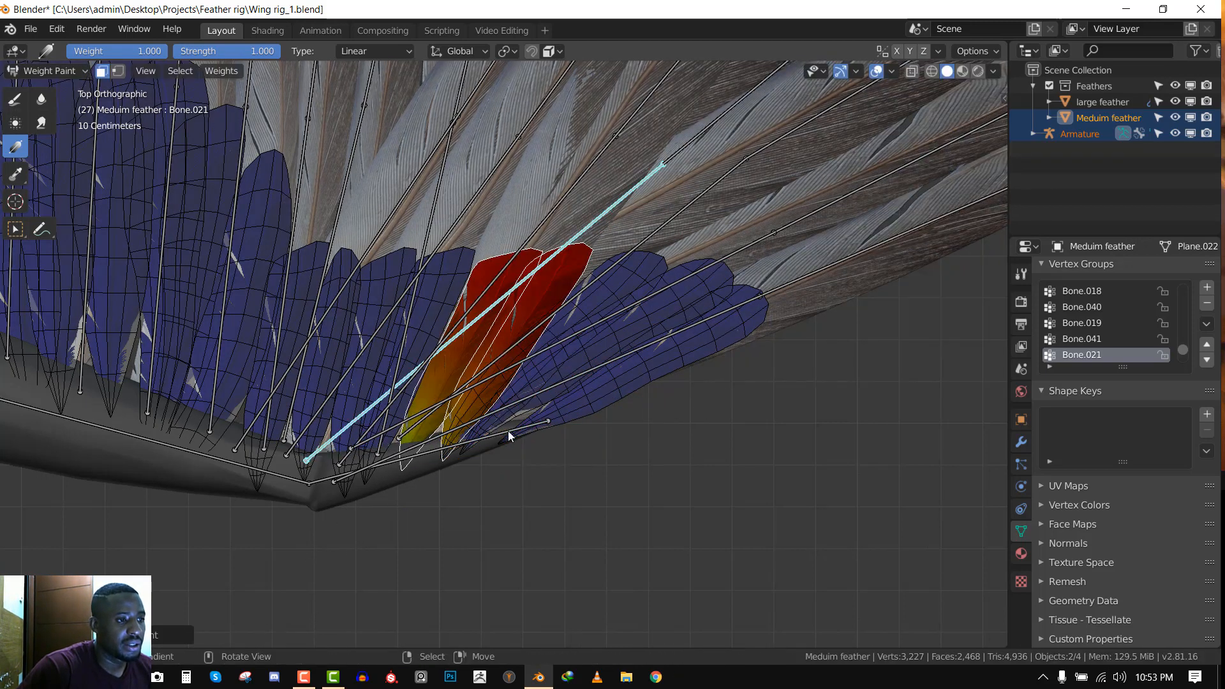
right_click(492, 434)
key(r)
right_click(492, 407)
key(ctrl+Tab)
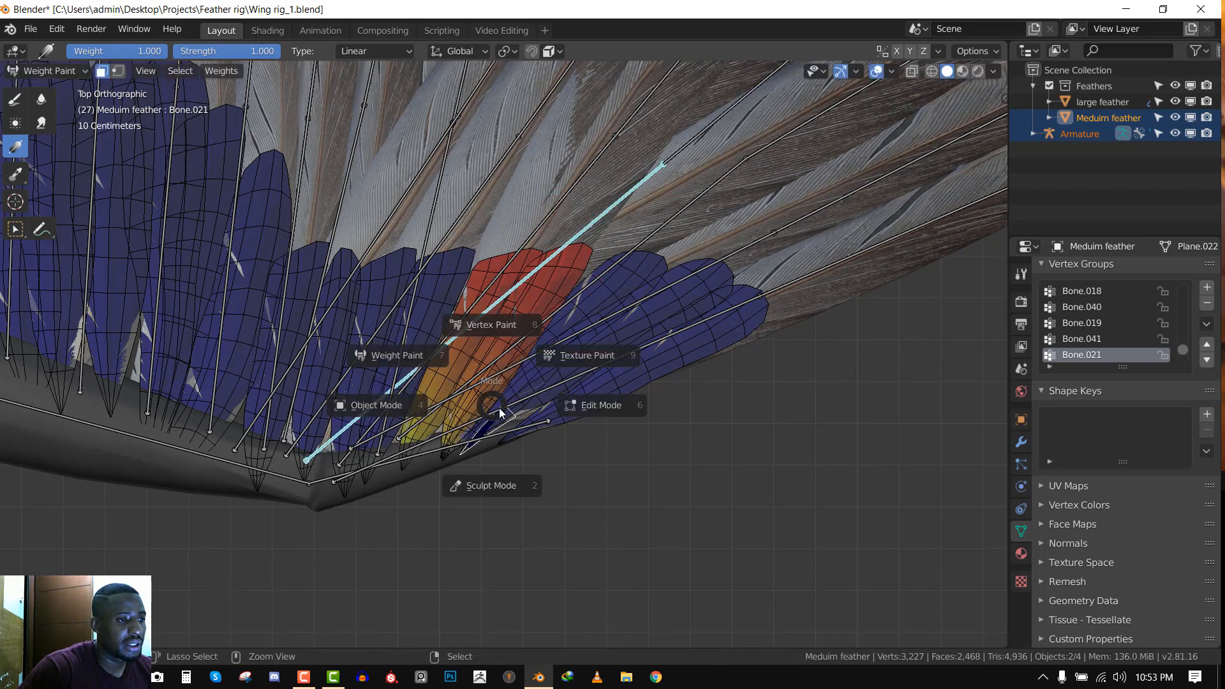
right_click(494, 402)
Leave Weight Paint for Object Mode, select the armature and switch it to Pose Mode
key(ctrl+Tab)
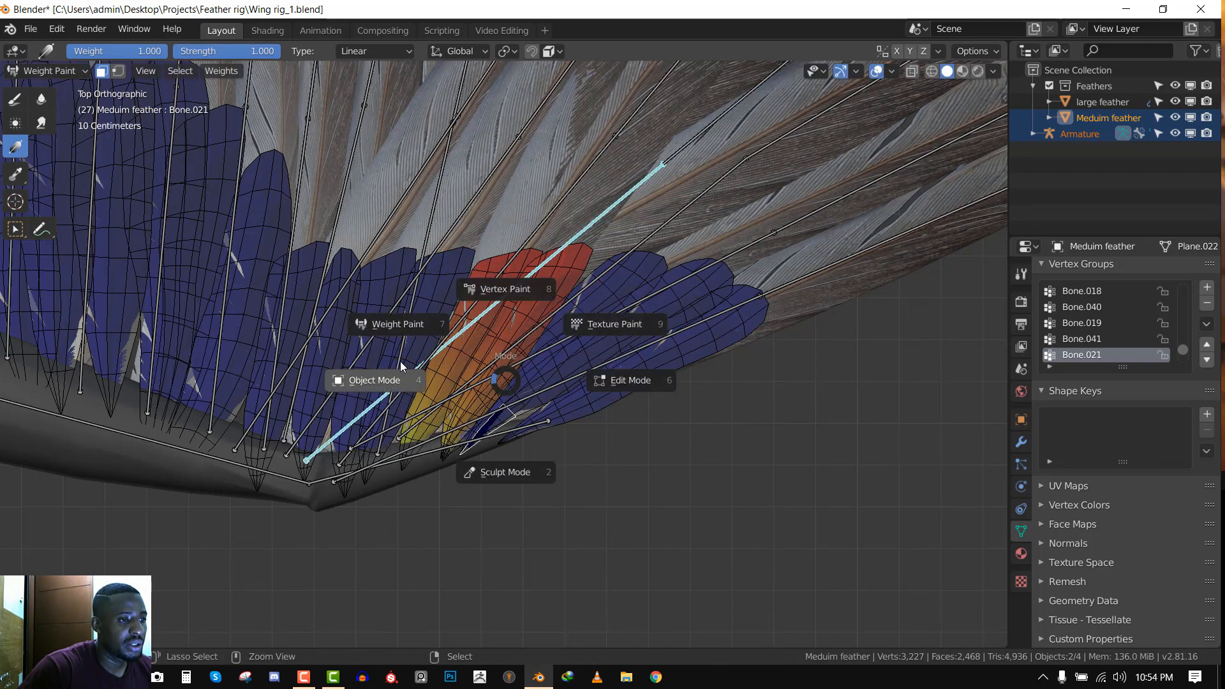
click(401, 366)
right_click(504, 432)
key(ctrl+Tab)
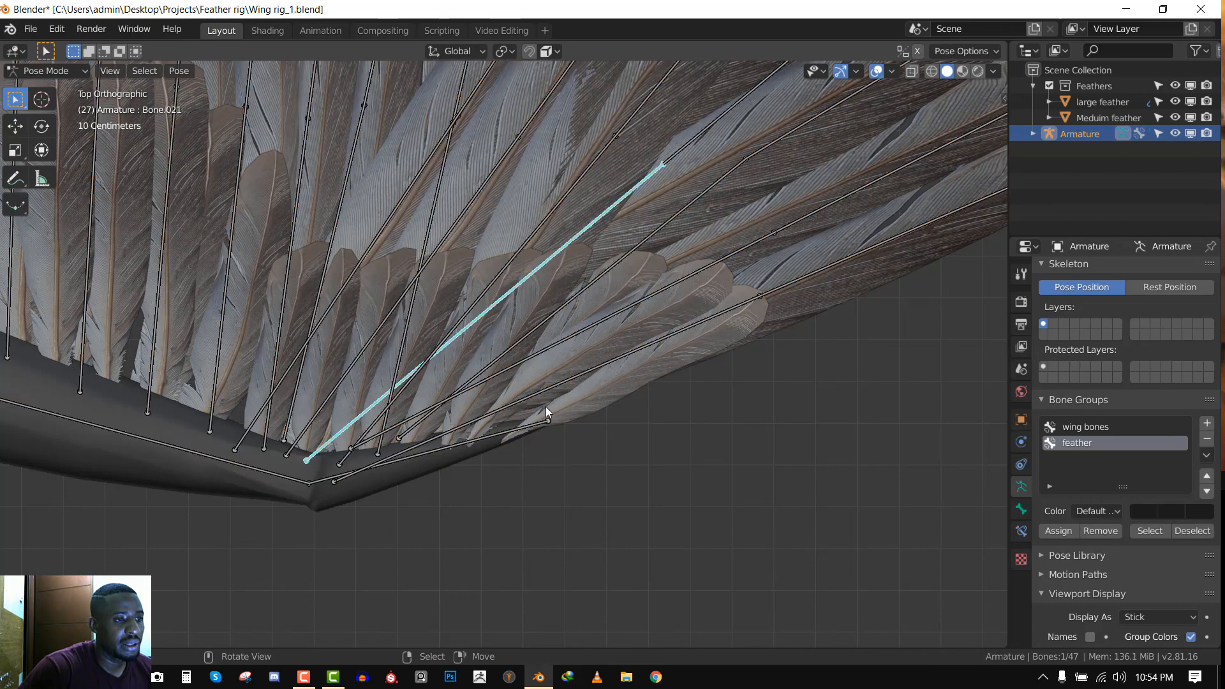
Rotate the wingtip's Bone.002 downward to test the medium feathers, and try rotating Bone.017 near the wingtip
right_click(535, 424)
key(r)
click(523, 512)
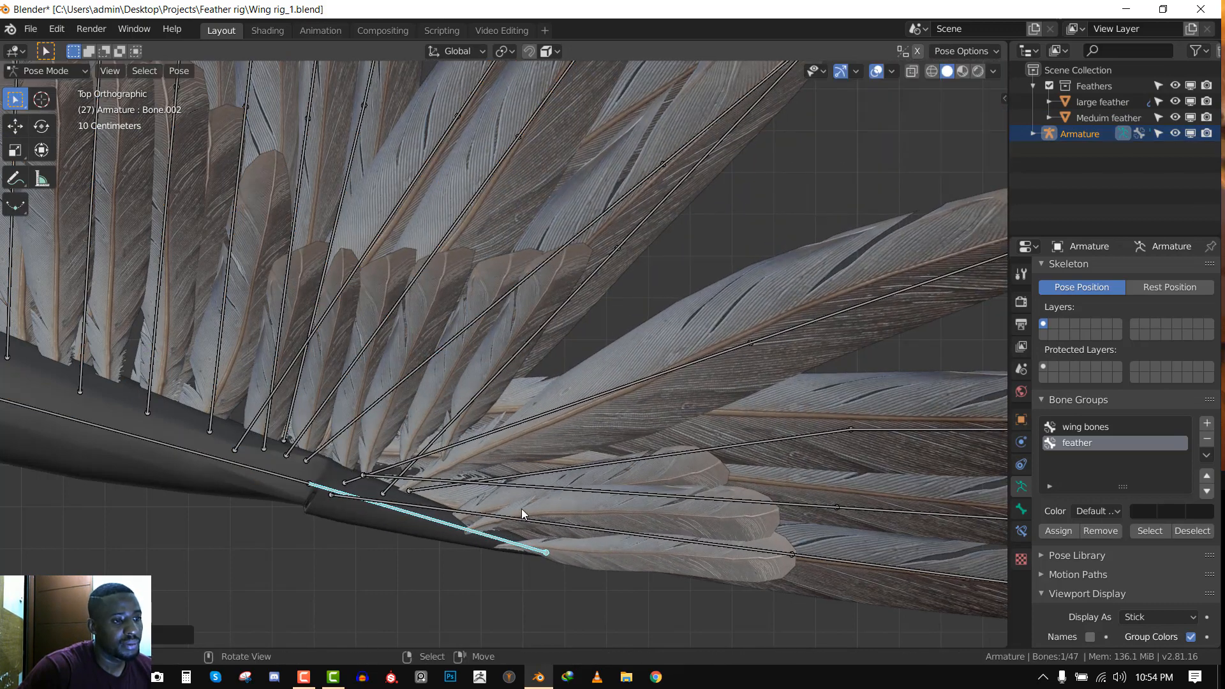
scroll(522, 511, down, 4)
key(r)
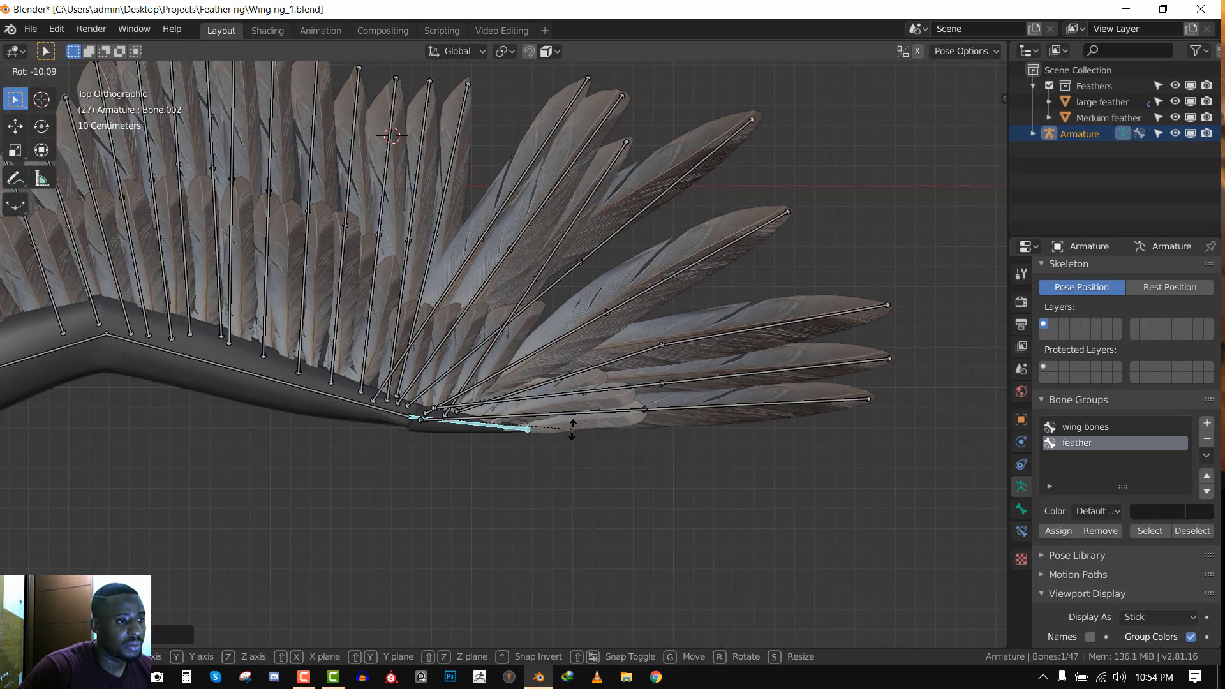
click(558, 479)
right_click(488, 379)
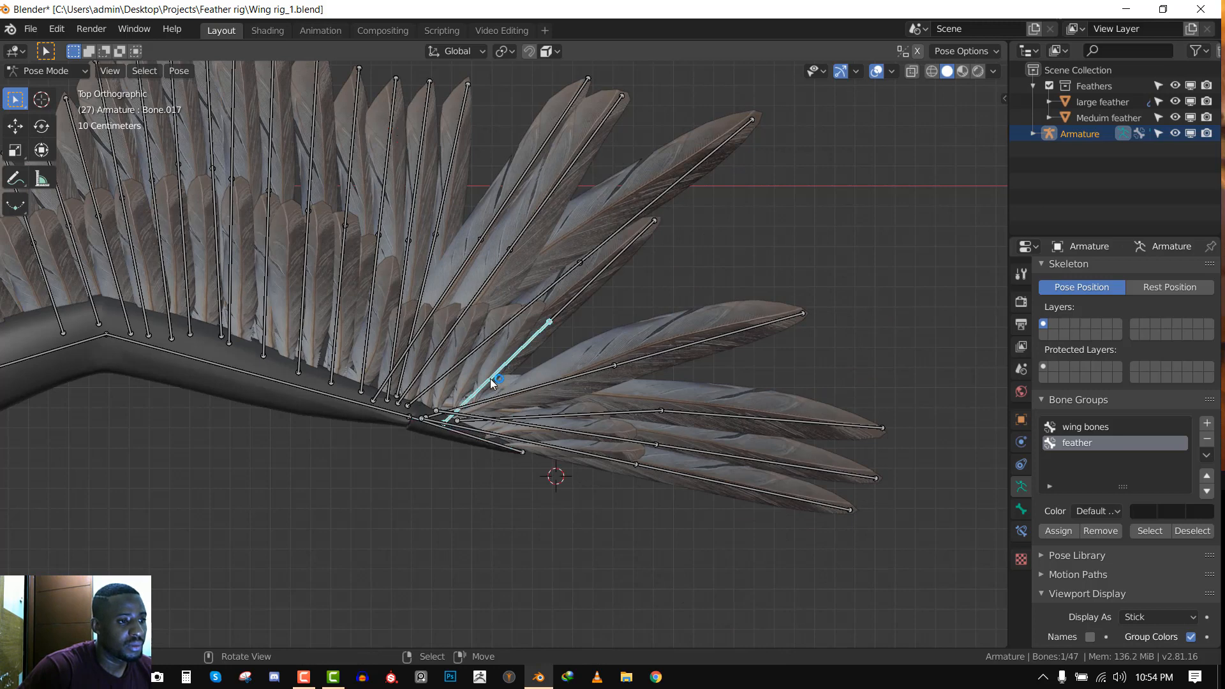
key(r)
click(539, 382)
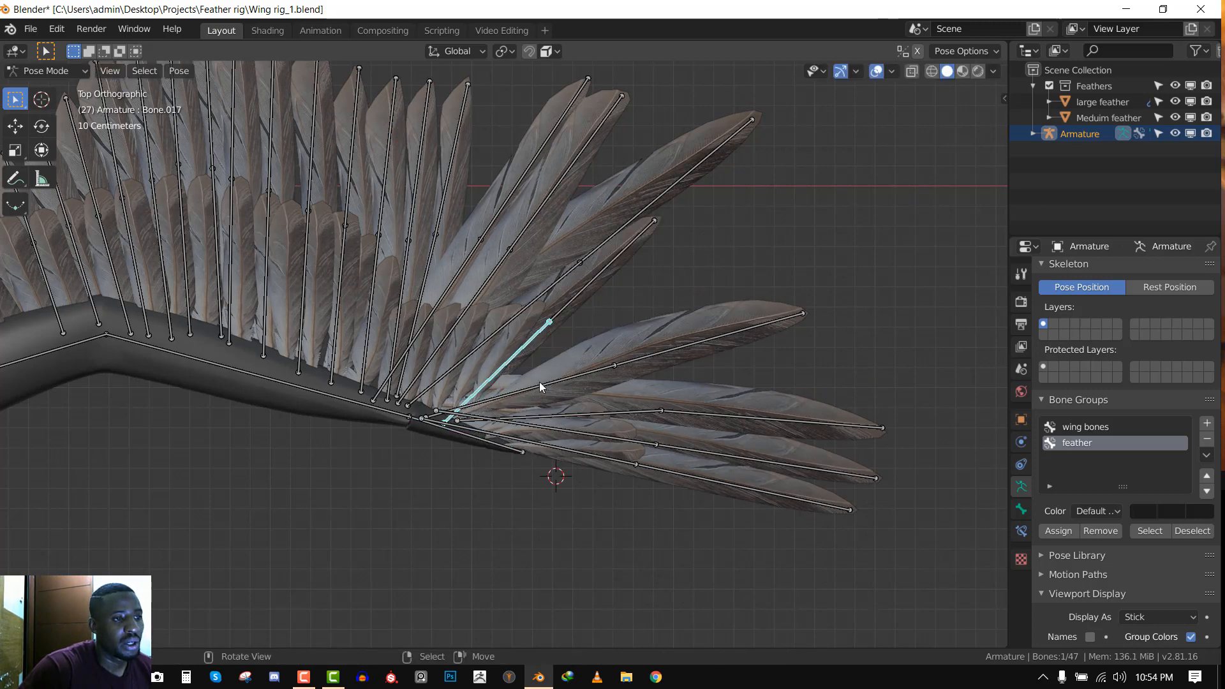
Select all bones and clear their rotation to restore the wing's rest pose
key(a)
scroll(583, 365, up, 3)
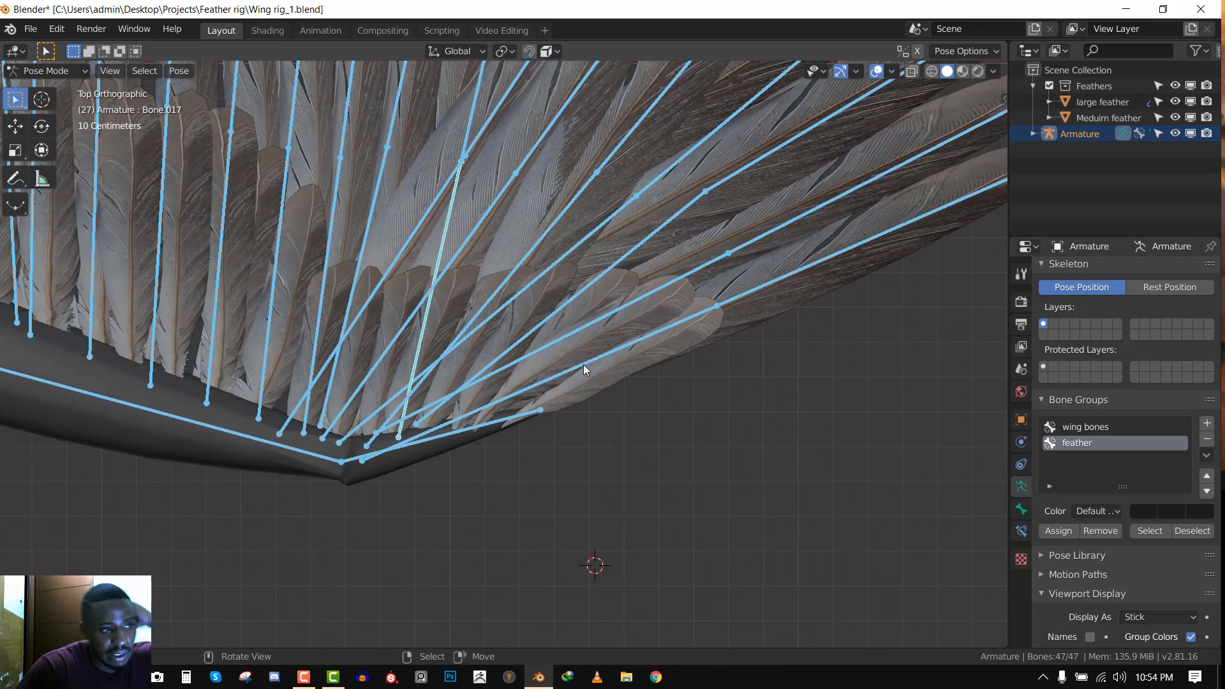
scroll(547, 373, down, 2)
shift+middle_drag(540, 374, 713, 377)
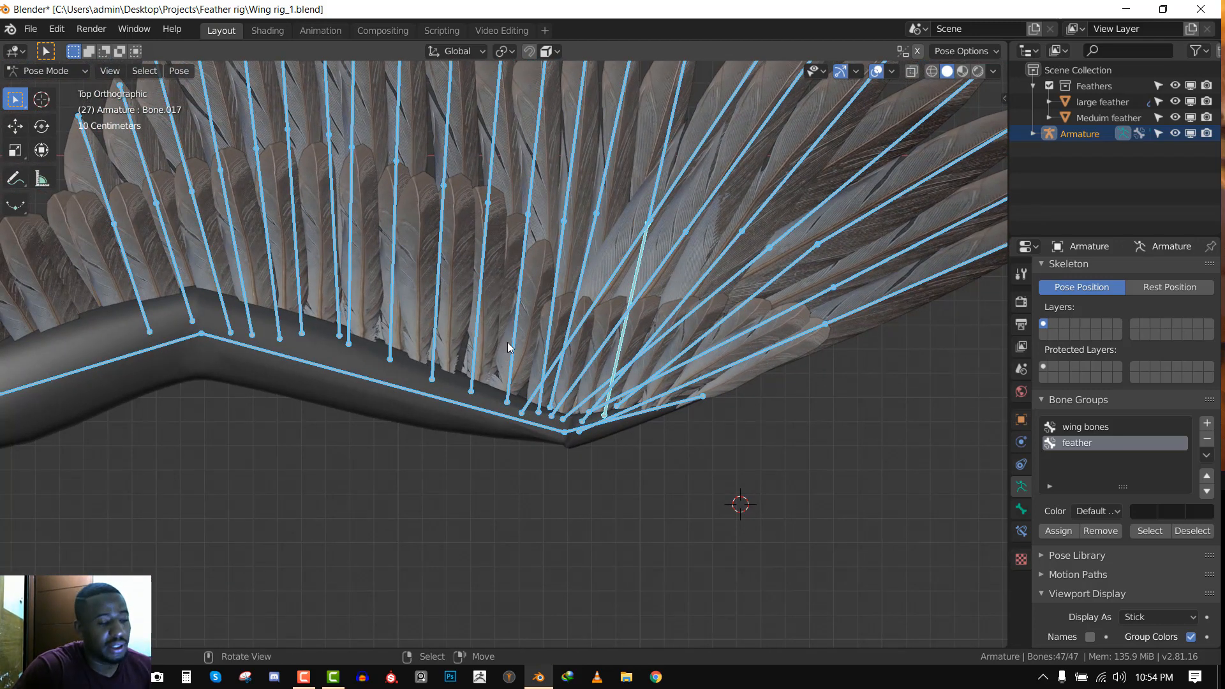
scroll(507, 342, down, 2)
shift+middle_drag(561, 293, 610, 317)
scroll(614, 318, up, 1)
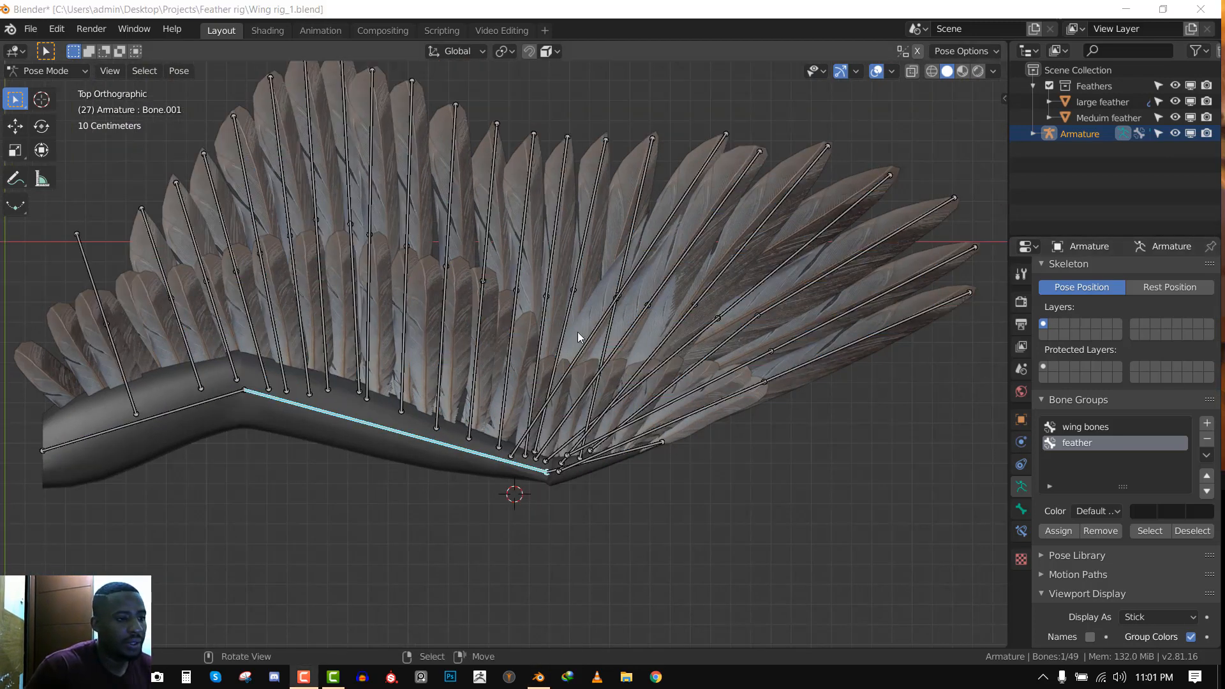
Check the wing from several angles and rotate the wingtip's Bone.002 downward in top view to test the feather weights
middle_drag(577, 331, 504, 335)
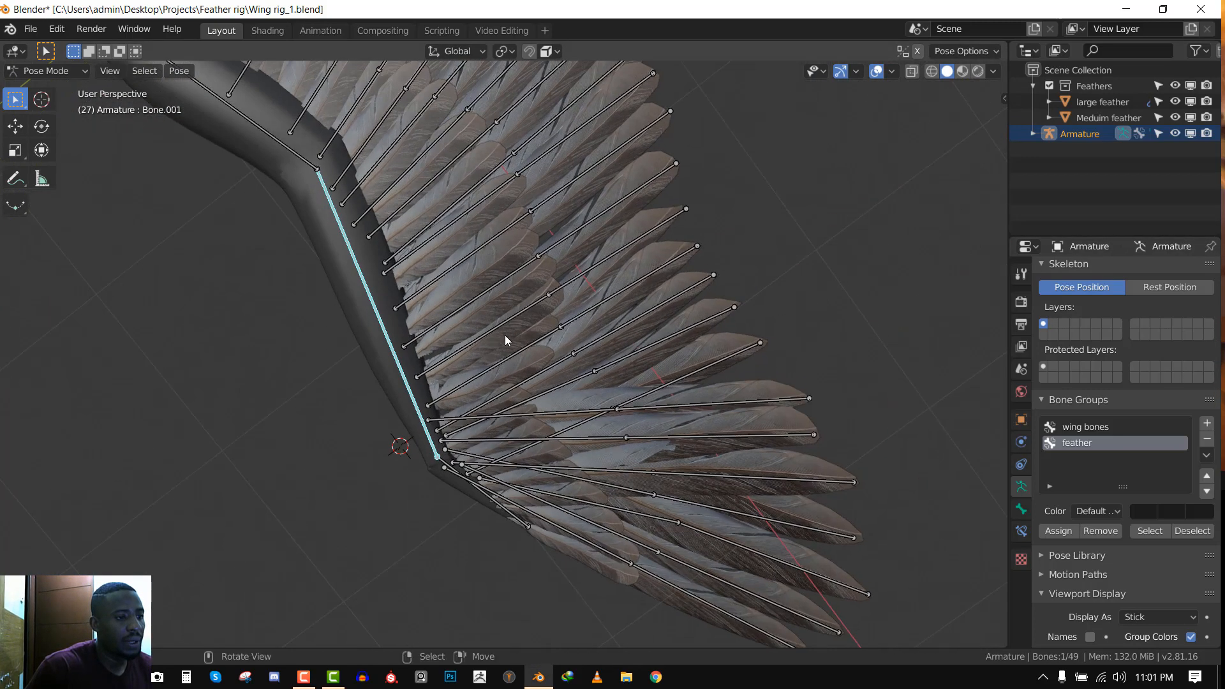
key(KP_1)
scroll(534, 341, down, 3)
middle_drag(550, 379, 625, 404)
key(KP_7)
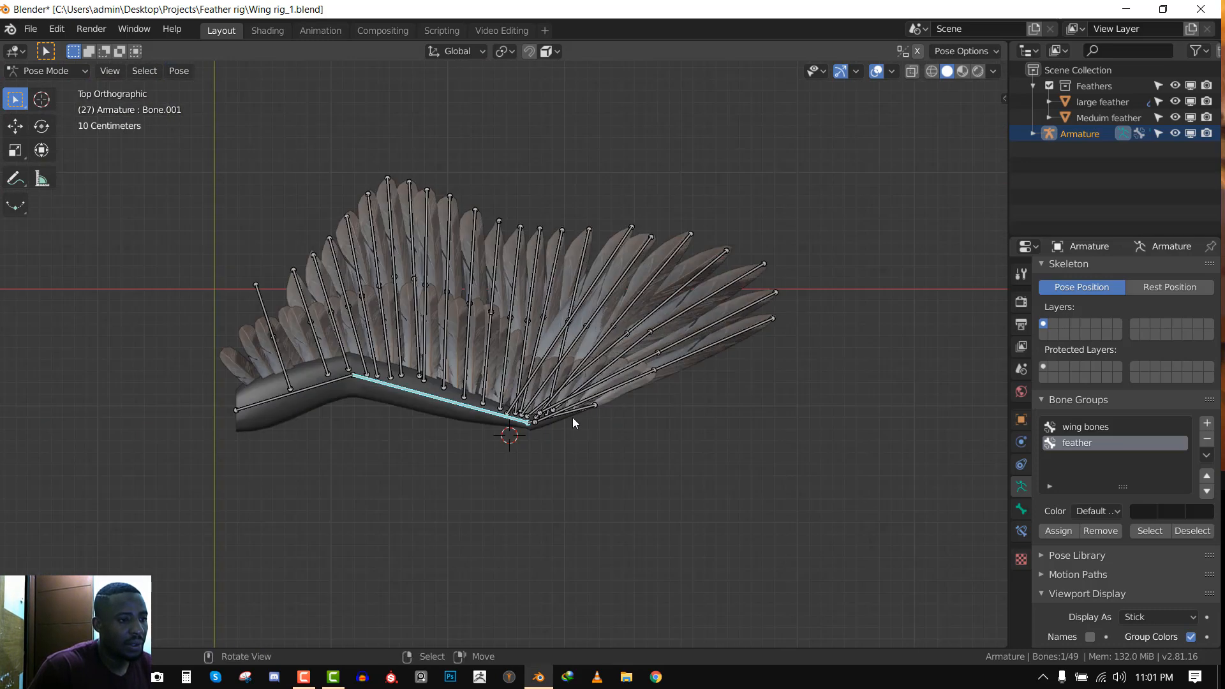
scroll(613, 431, up, 3)
click(654, 445)
key(r)
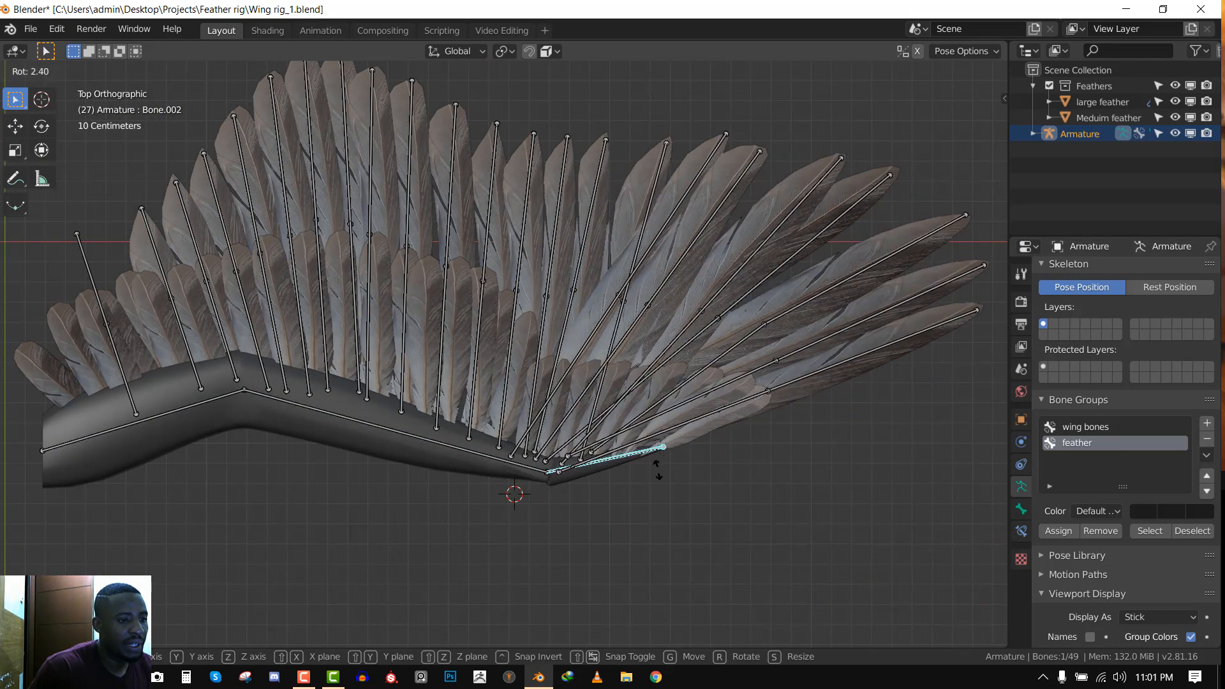
click(650, 535)
key(r)
click(687, 529)
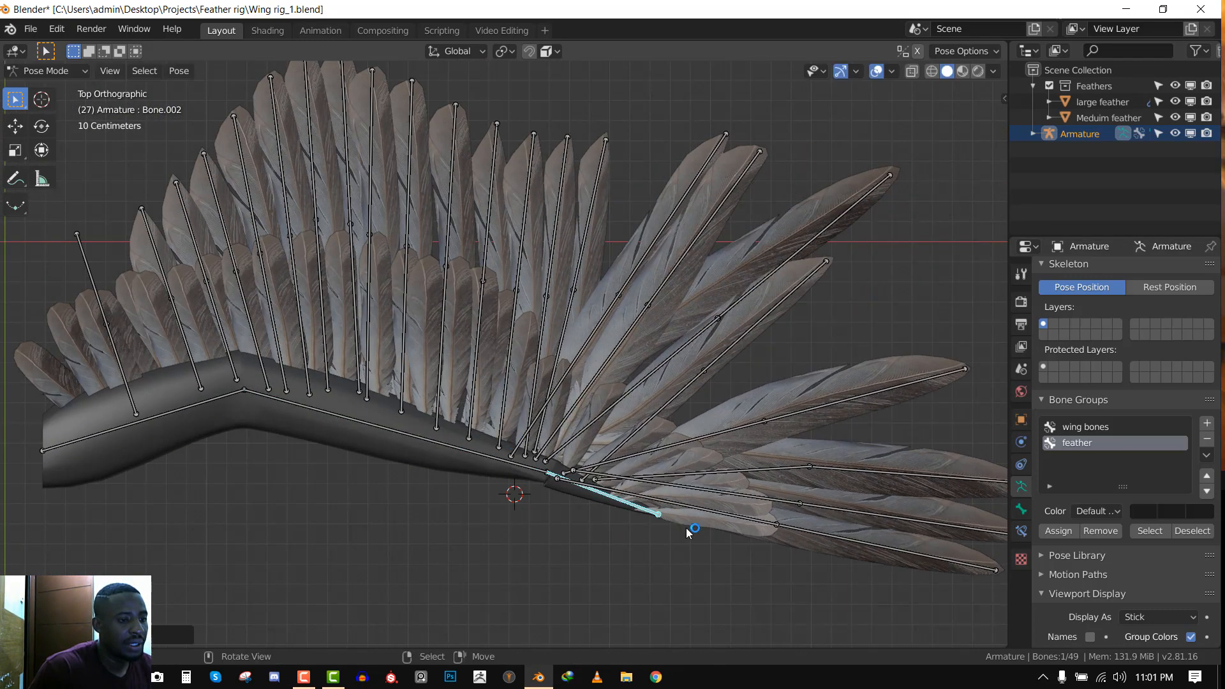
Fold Bone.002 at the wingtip further down and swing the forearm's Bone.001 downward
shift+middle_drag(687, 507, 687, 337)
key(r)
click(689, 470)
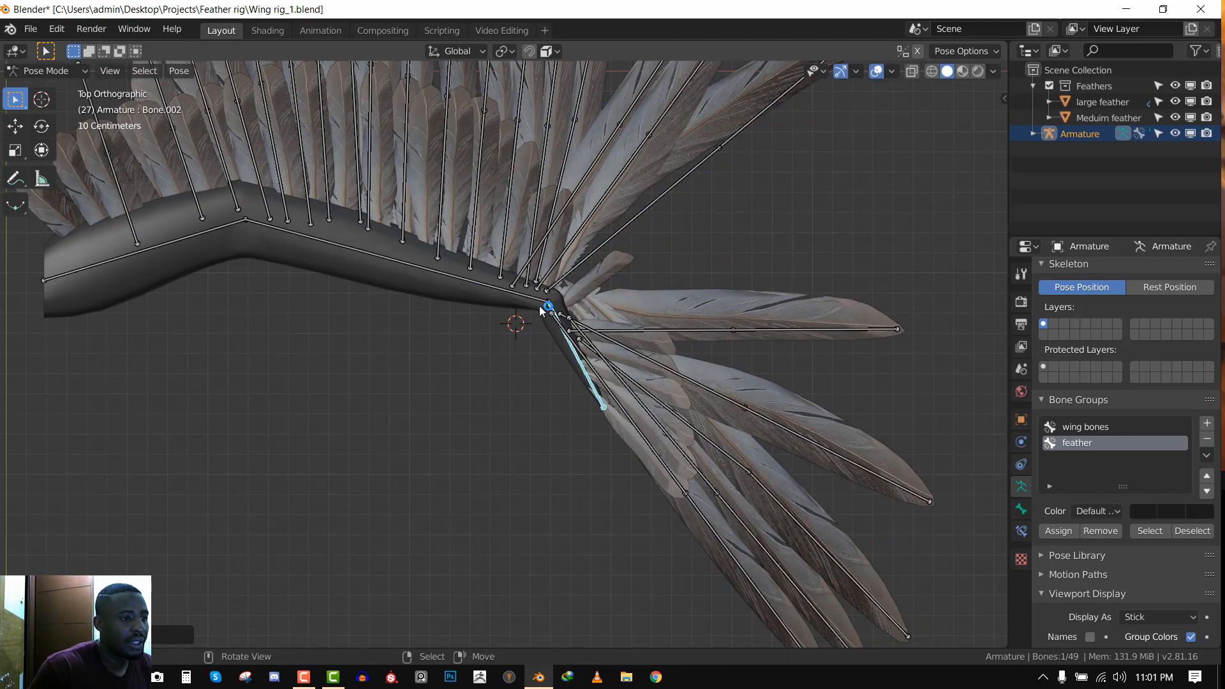
click(545, 299)
scroll(561, 298, down, 2)
key(r)
click(458, 503)
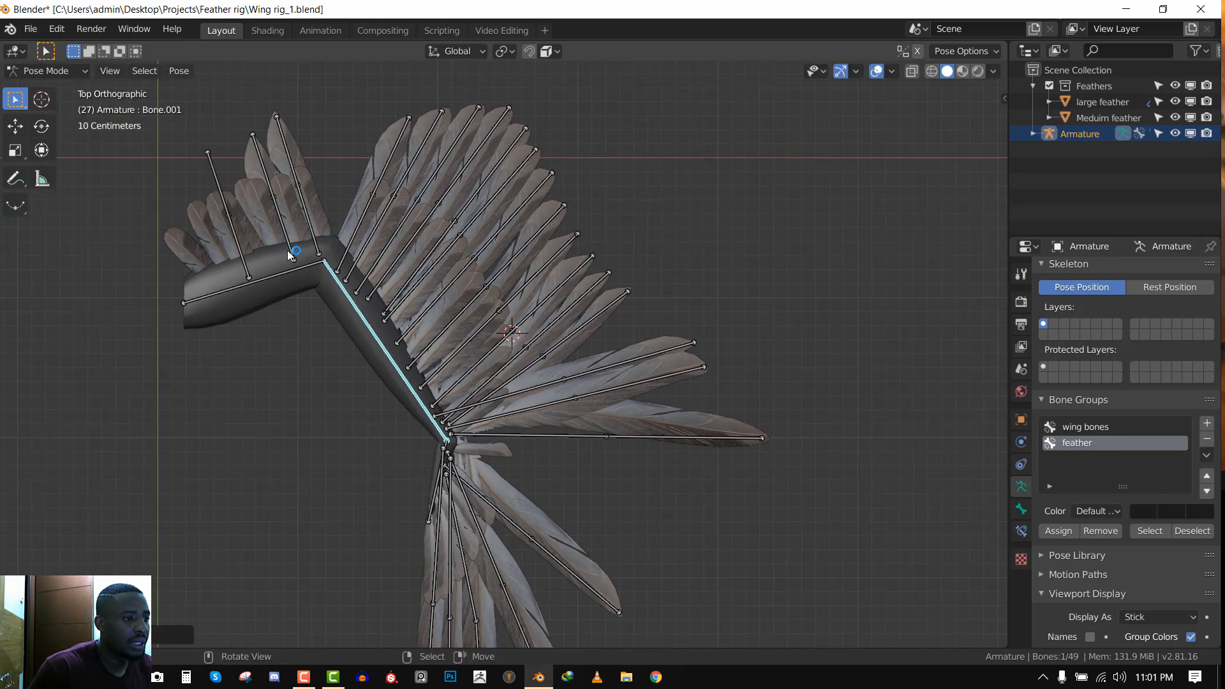
Rotate the root wing bone downward and swing the forearm's Bone.001 back upward to test the whole wing
click(264, 282)
key(r)
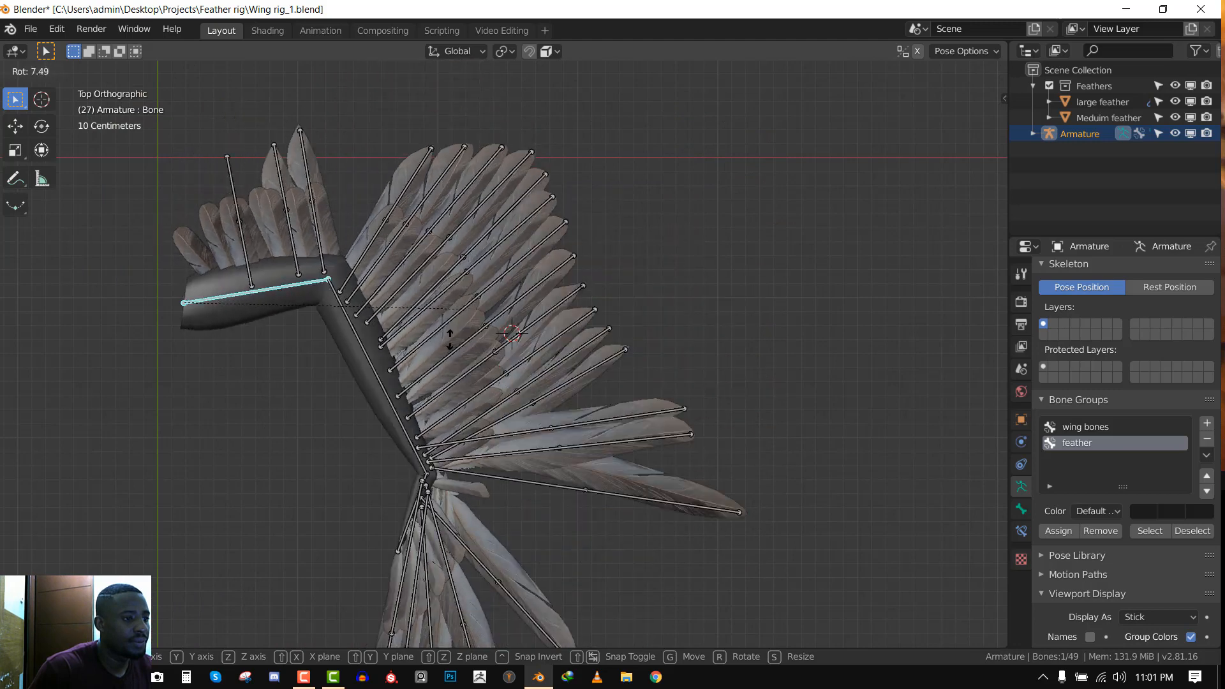
click(376, 412)
click(370, 426)
key(r)
click(530, 408)
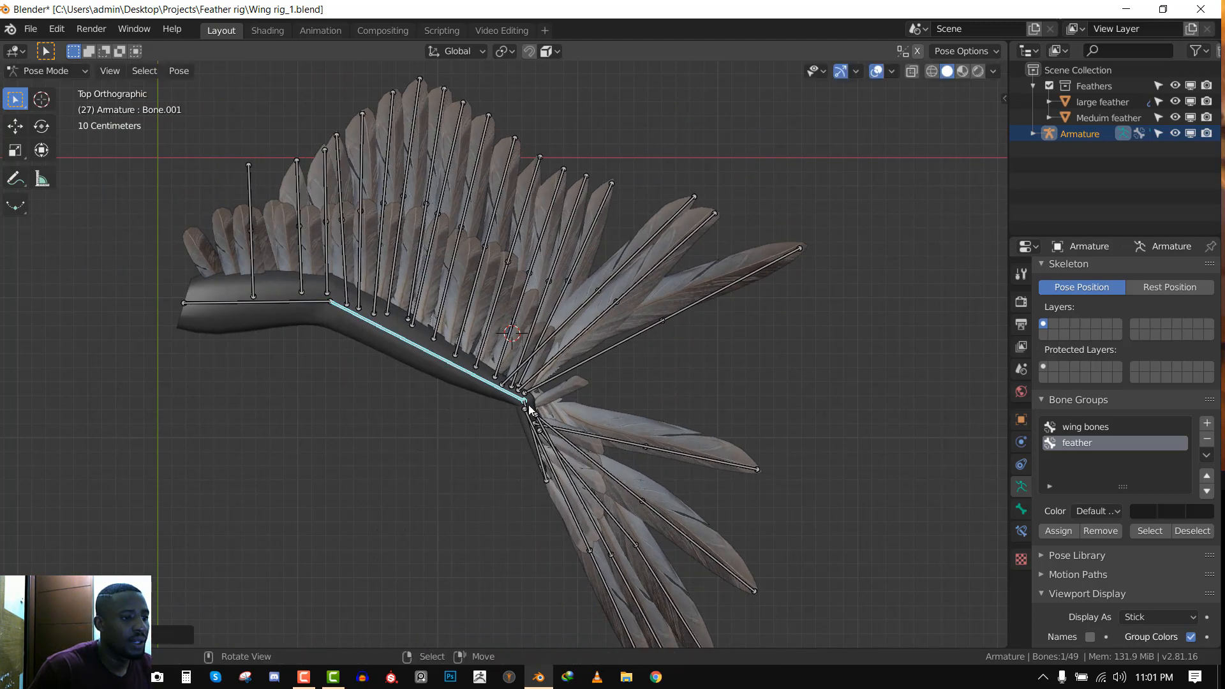
Select every bone in the armature and clear all test rotations from the wing
click(566, 379)
key(a)
key(alt+r)
scroll(616, 293, down, 1)
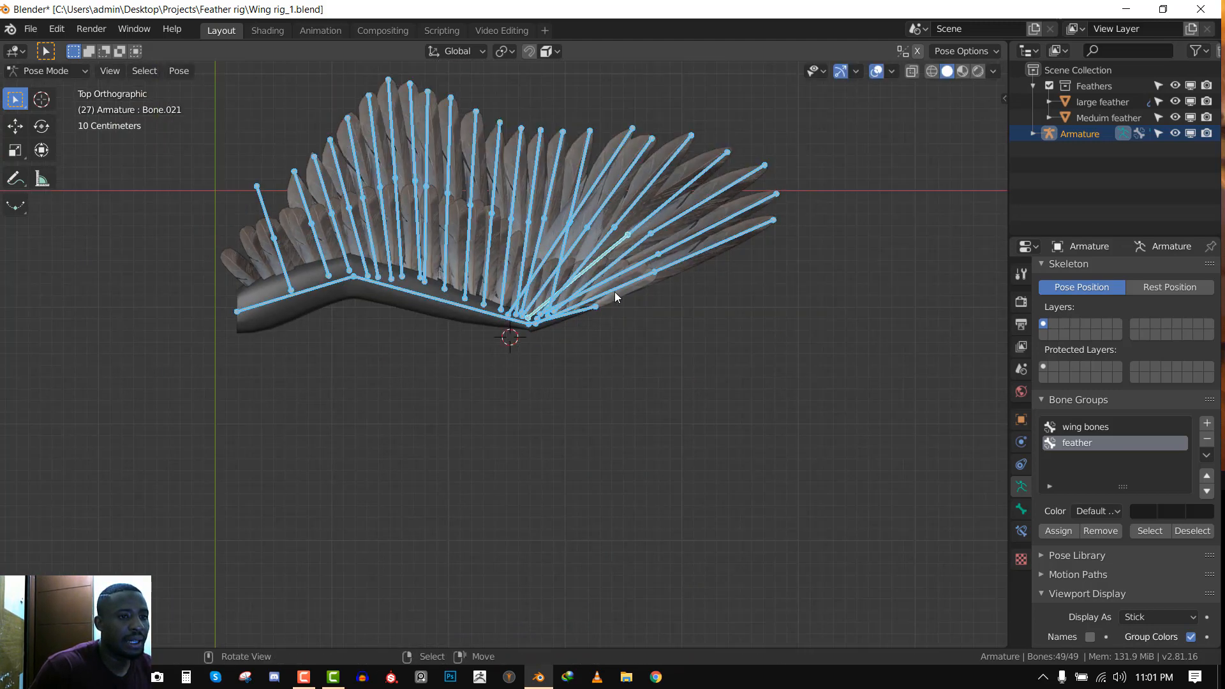
Deselect all bones in the armature and save the file
shift+middle_drag(626, 289, 638, 398)
scroll(618, 300, up, 2)
key(alt+a)
middle_drag(613, 286, 629, 345)
key(ctrl+s)
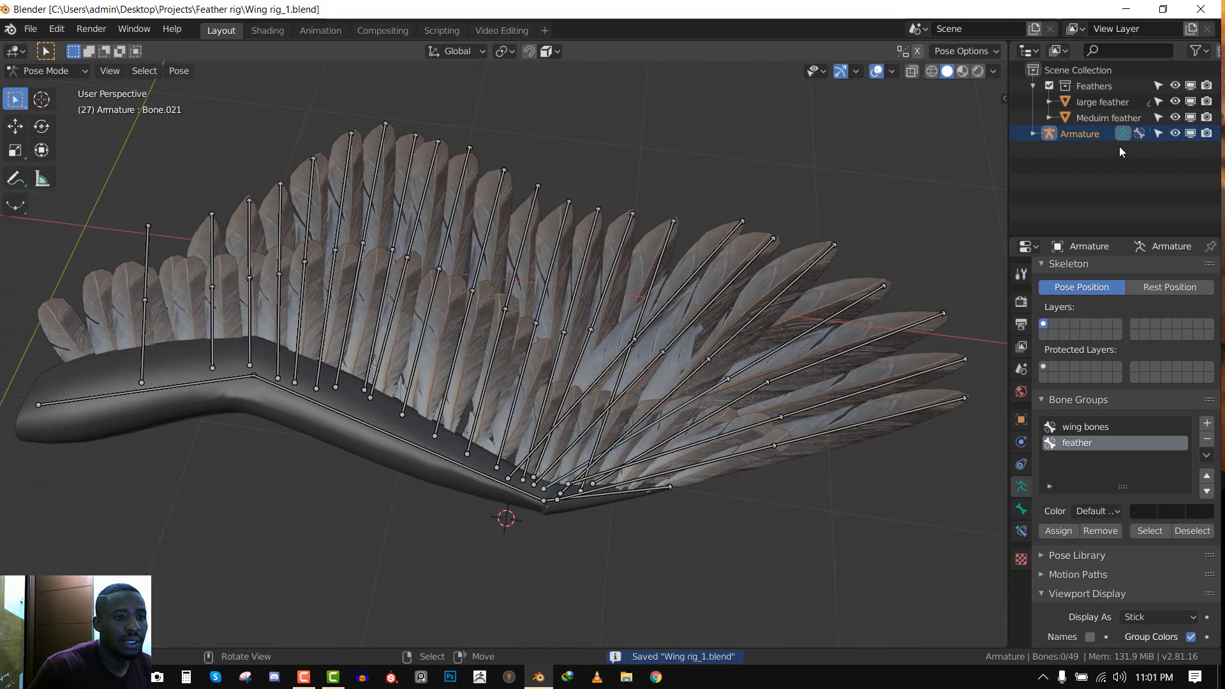
Rename the Armature object as wing rig
double_click(1077, 134)
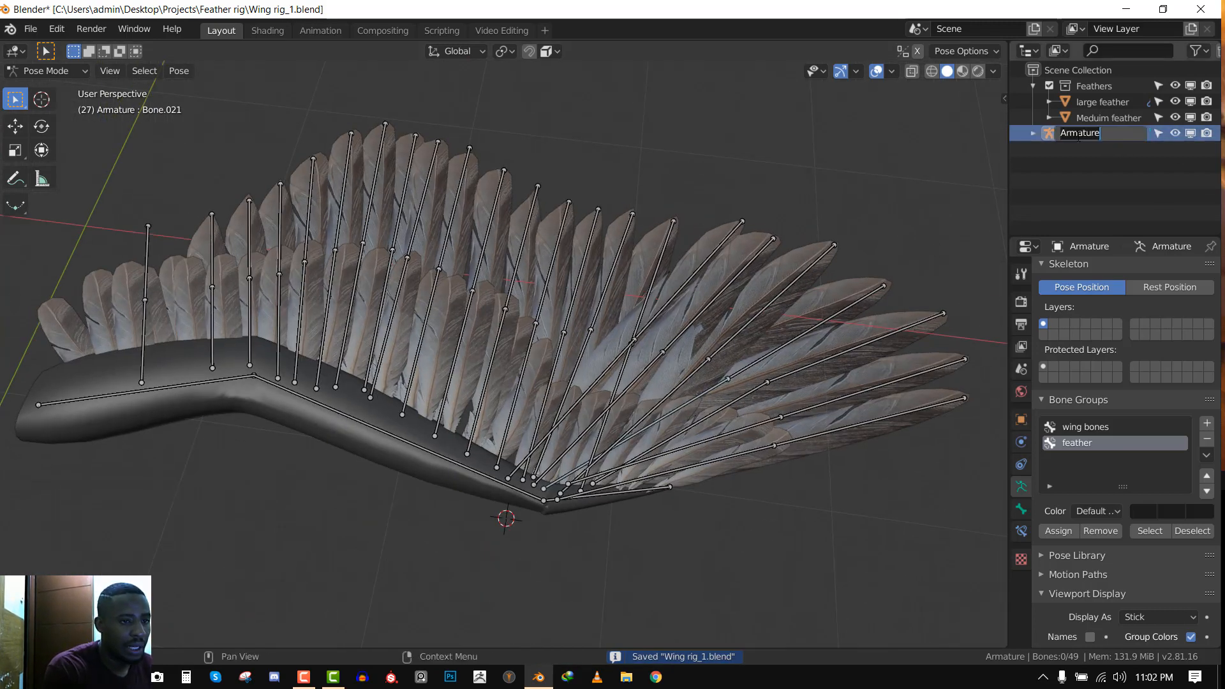
text(W)
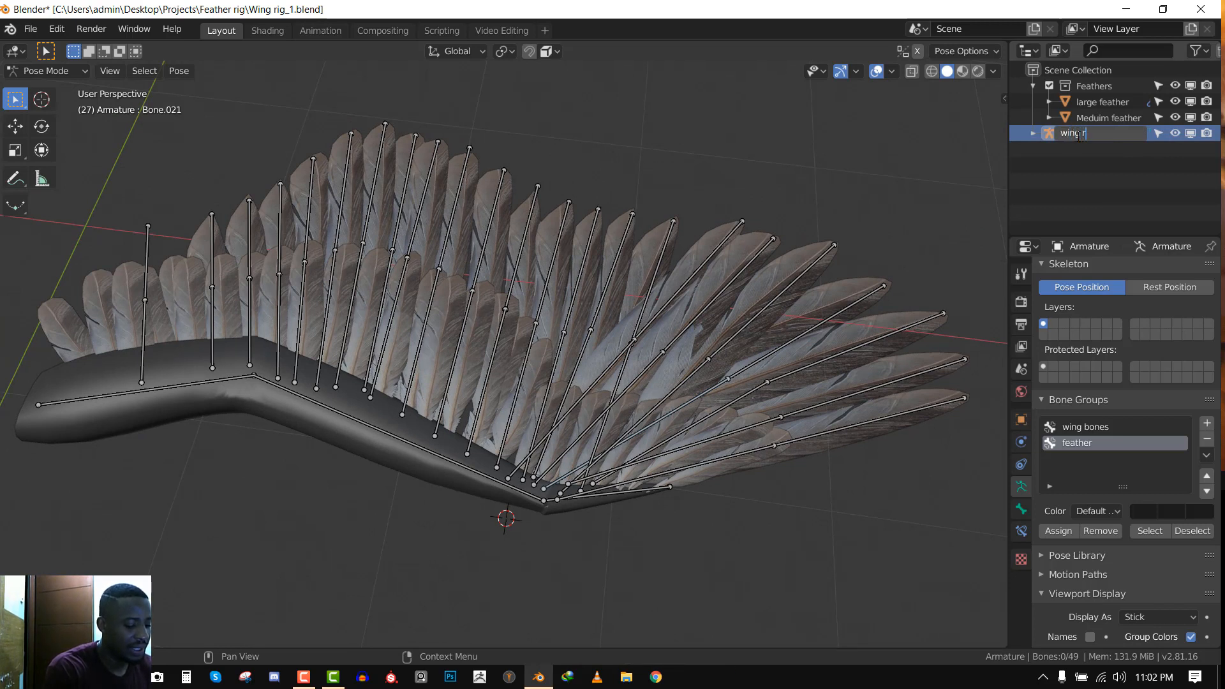
text(ing rig)
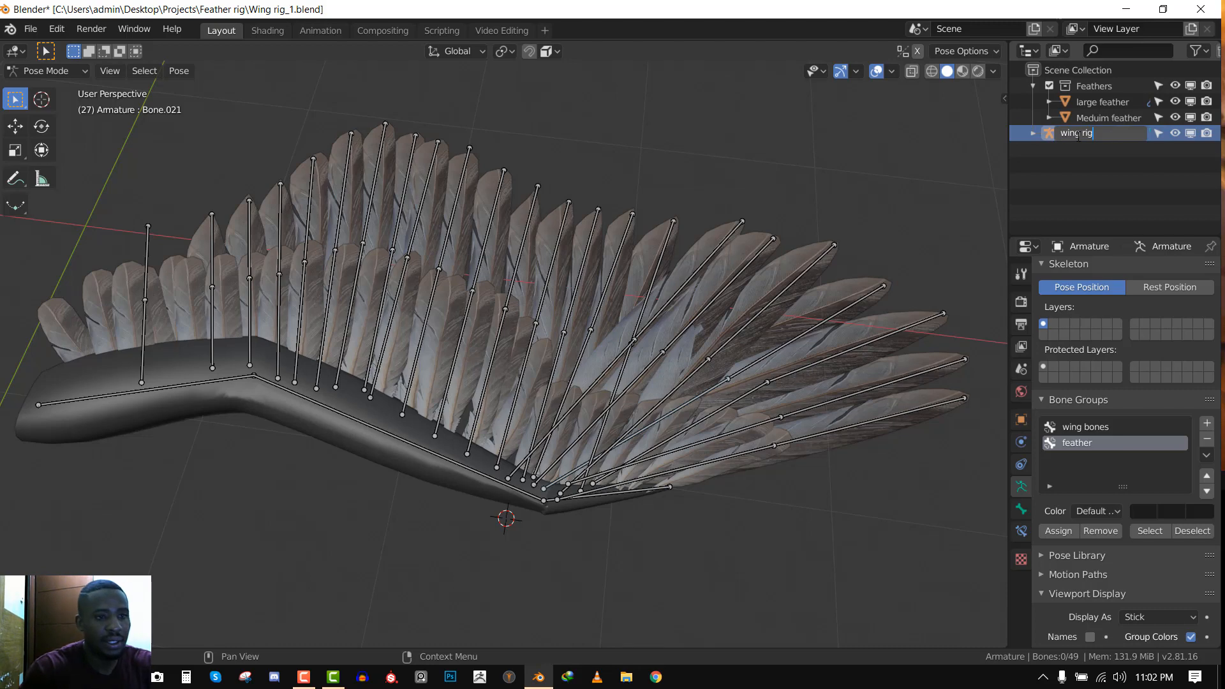
key(Return)
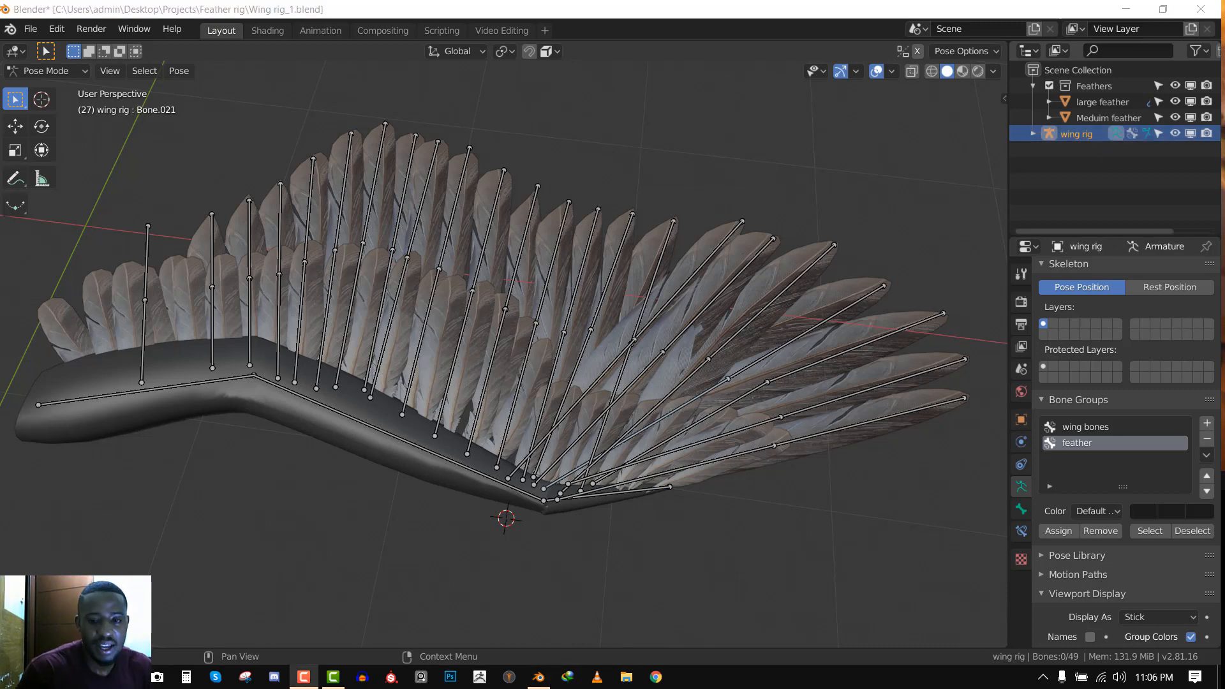
Select the wingtip's Bone.002 and rotate it about 66° downward in top view to test how the outer feathers spread
middle_drag(675, 360, 488, 427)
middle_drag(610, 463, 511, 337)
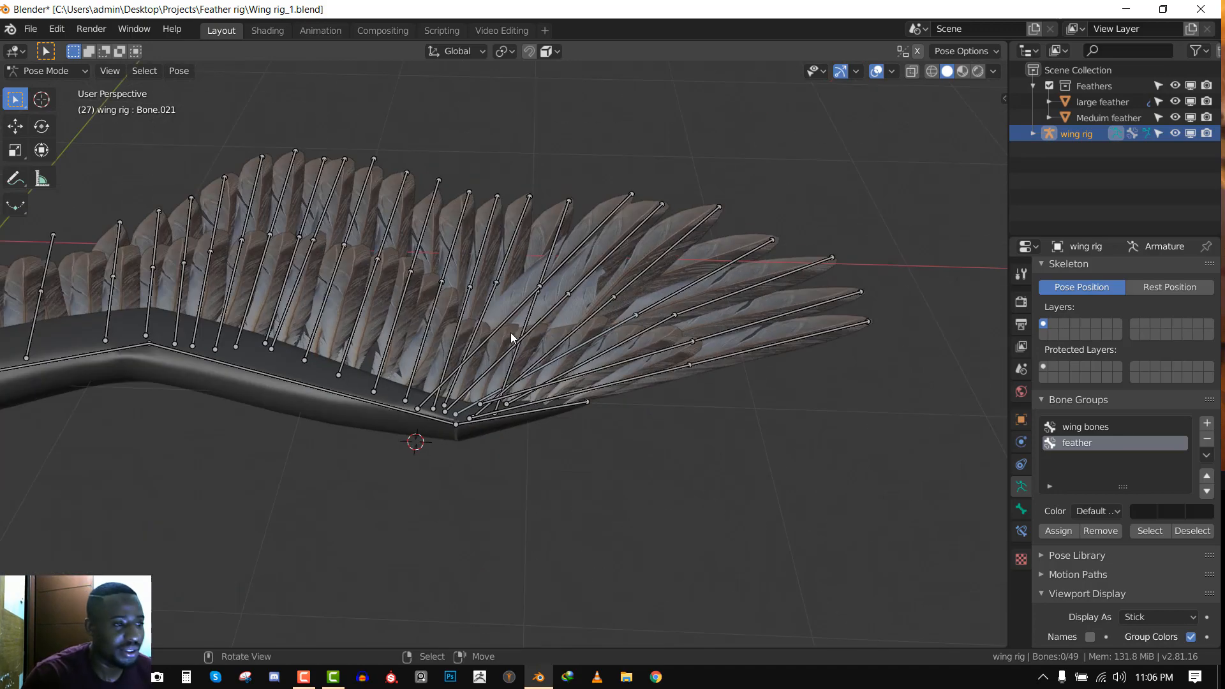
middle_drag(476, 416, 394, 378)
click(410, 368)
middle_drag(477, 396, 640, 368)
key(KP_7)
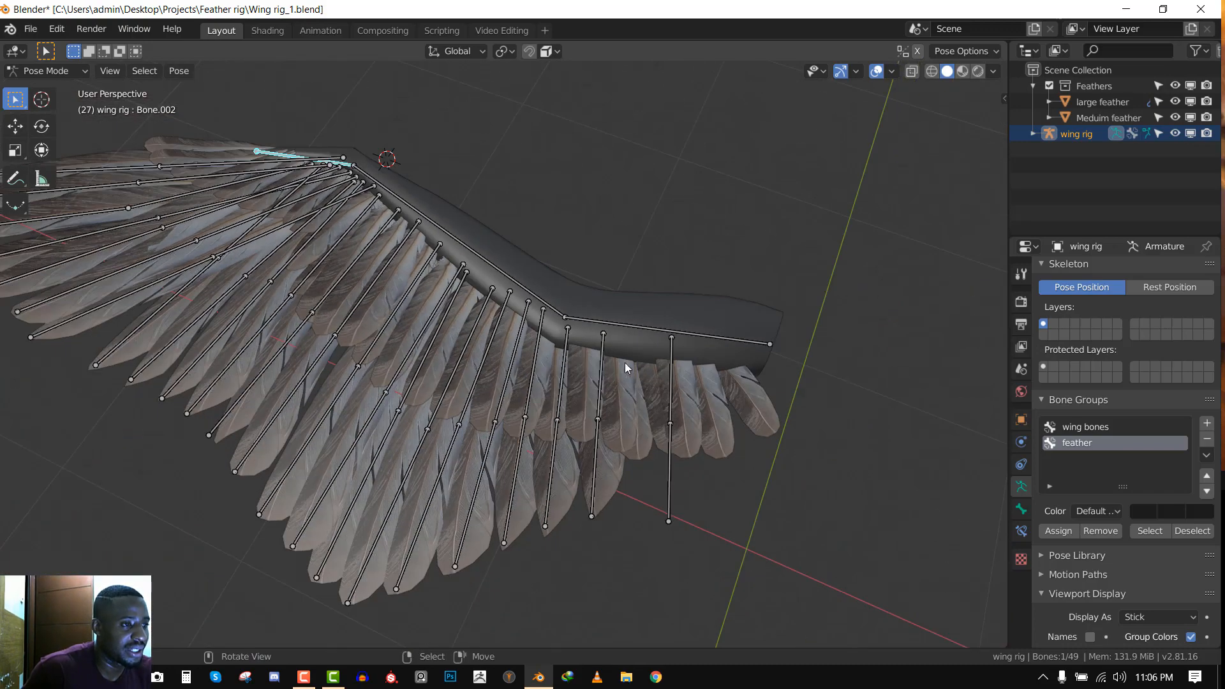
key(r)
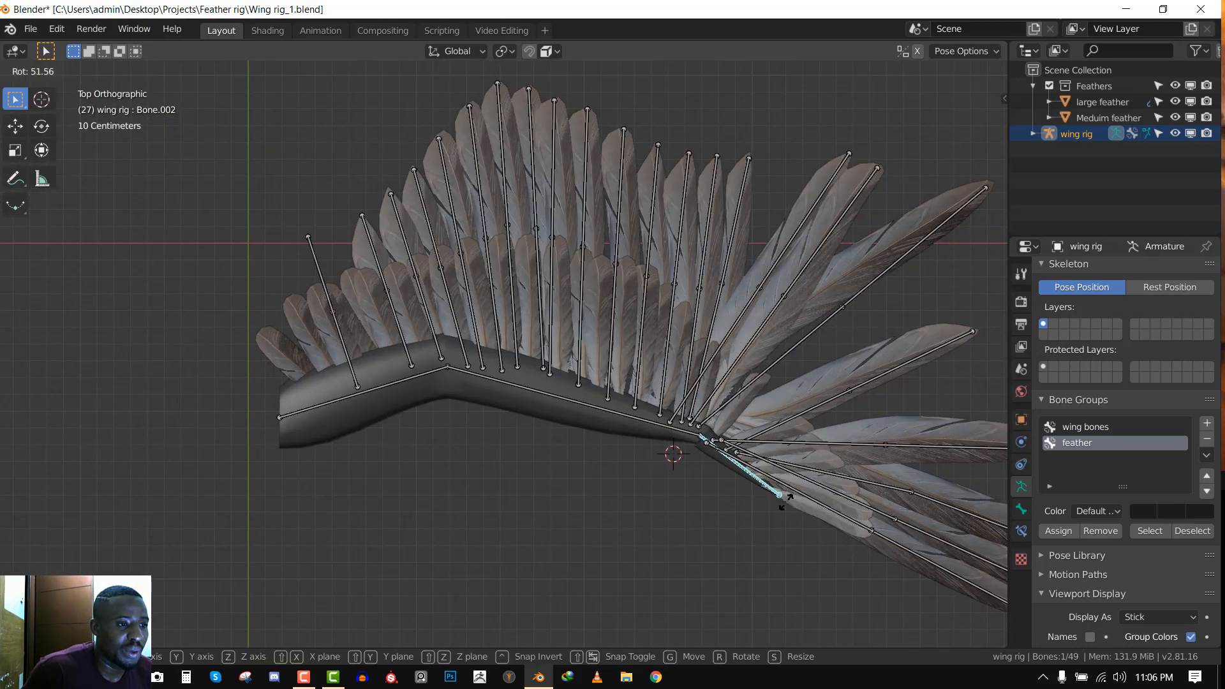
right_click(660, 444)
shift+middle_drag(750, 446, 679, 301)
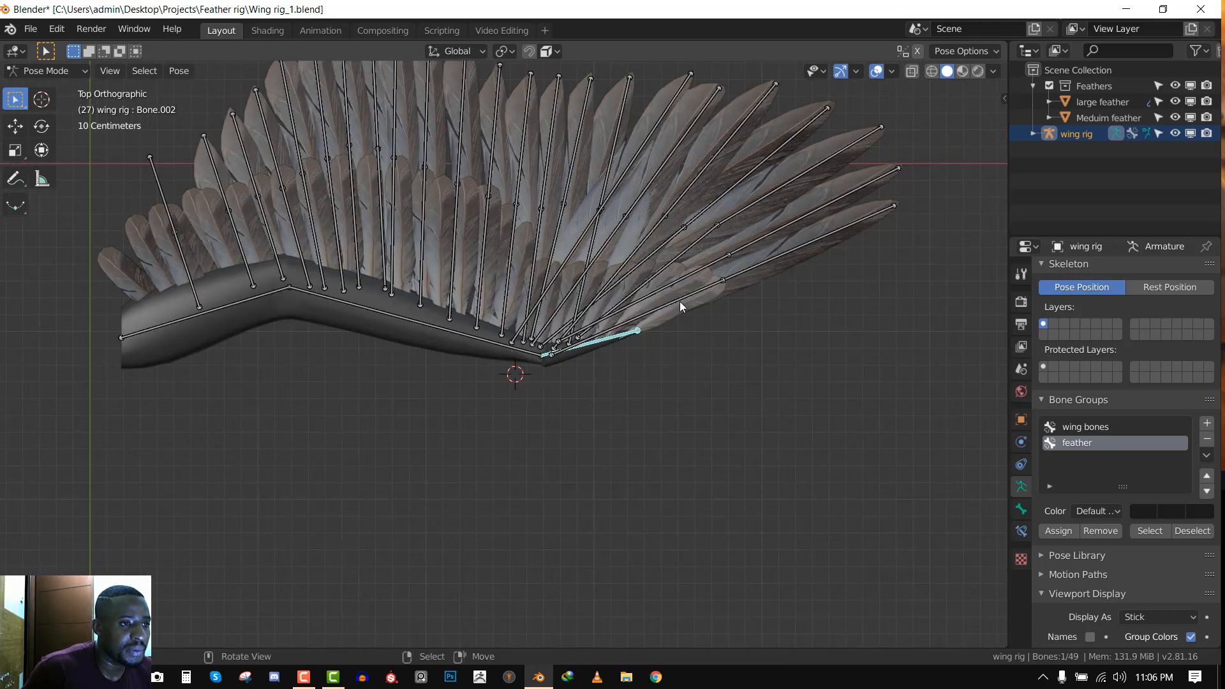
key(r)
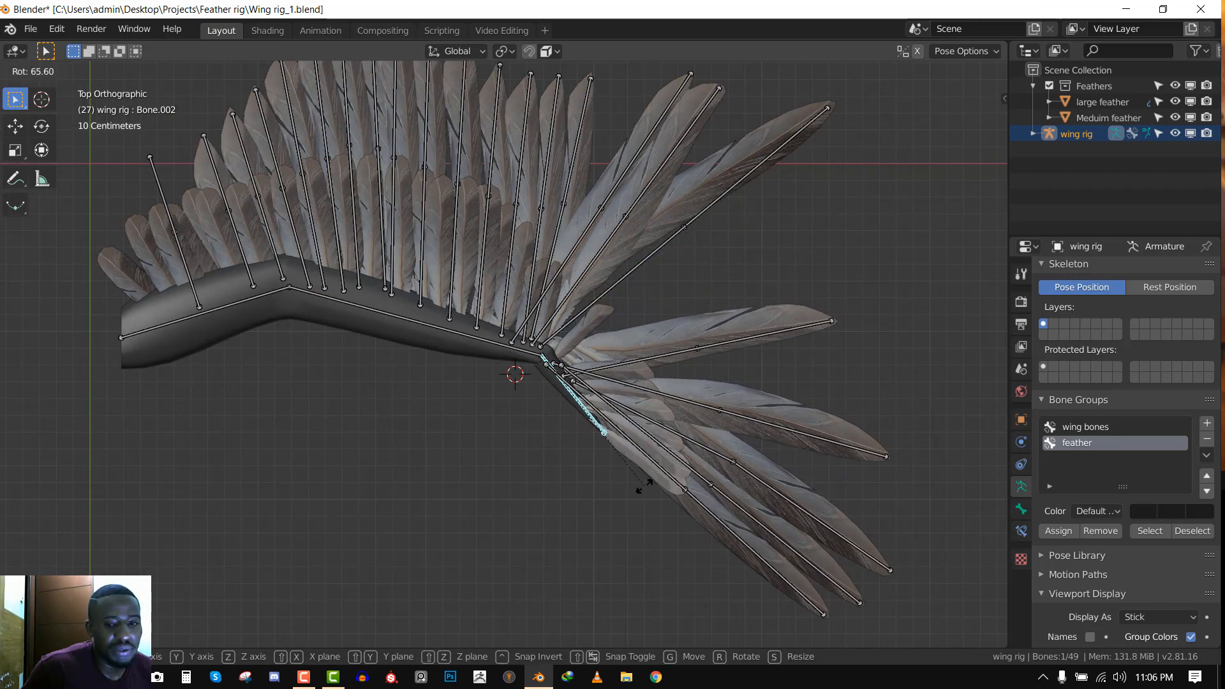
click(644, 486)
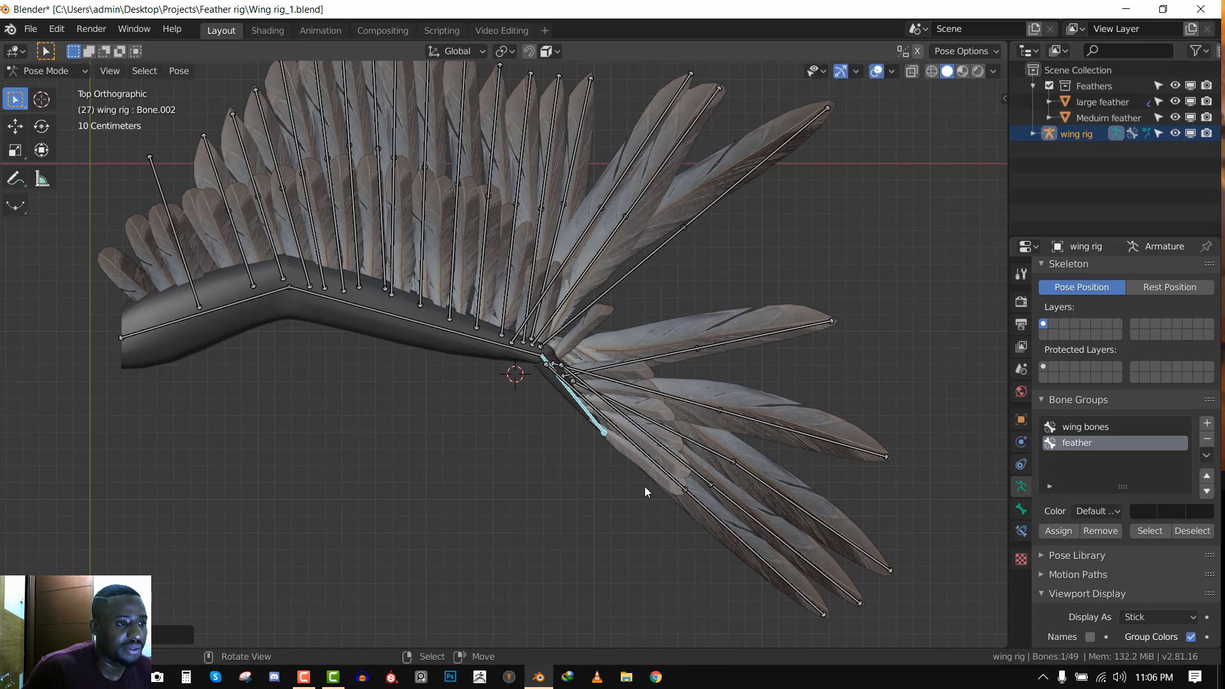
Swing Bone.002 back up in line with the wing and fold it steeply downward again
shift+middle_drag(706, 373, 638, 347)
key(r)
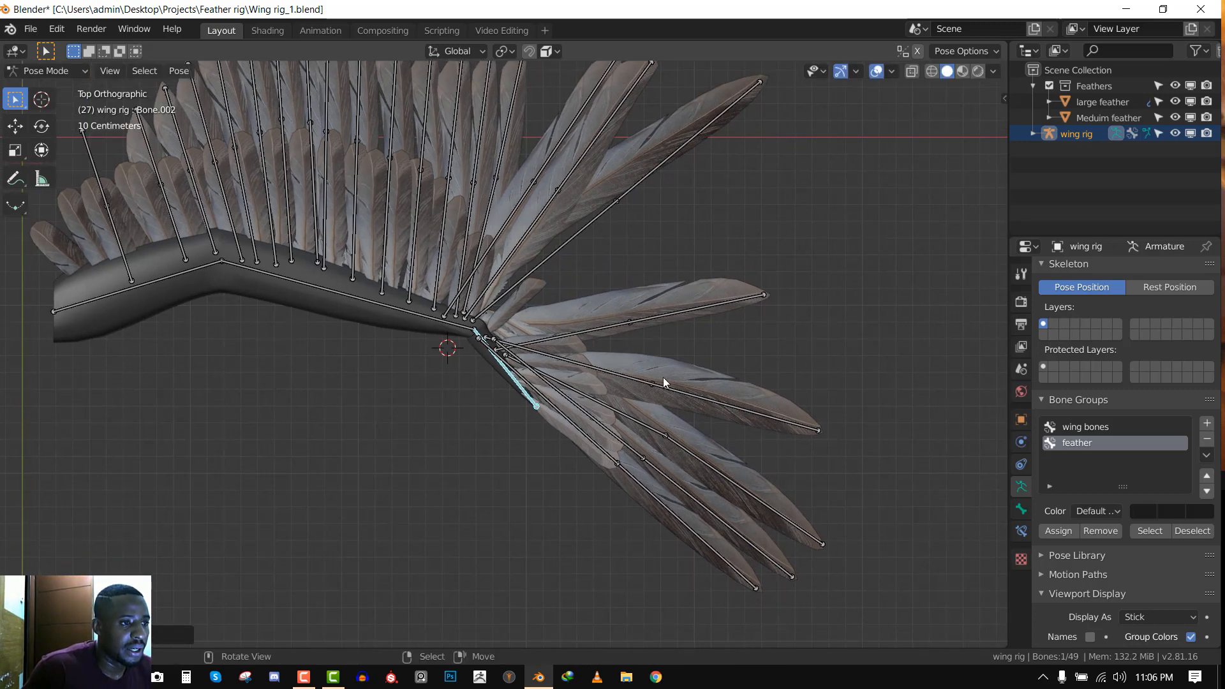
click(732, 268)
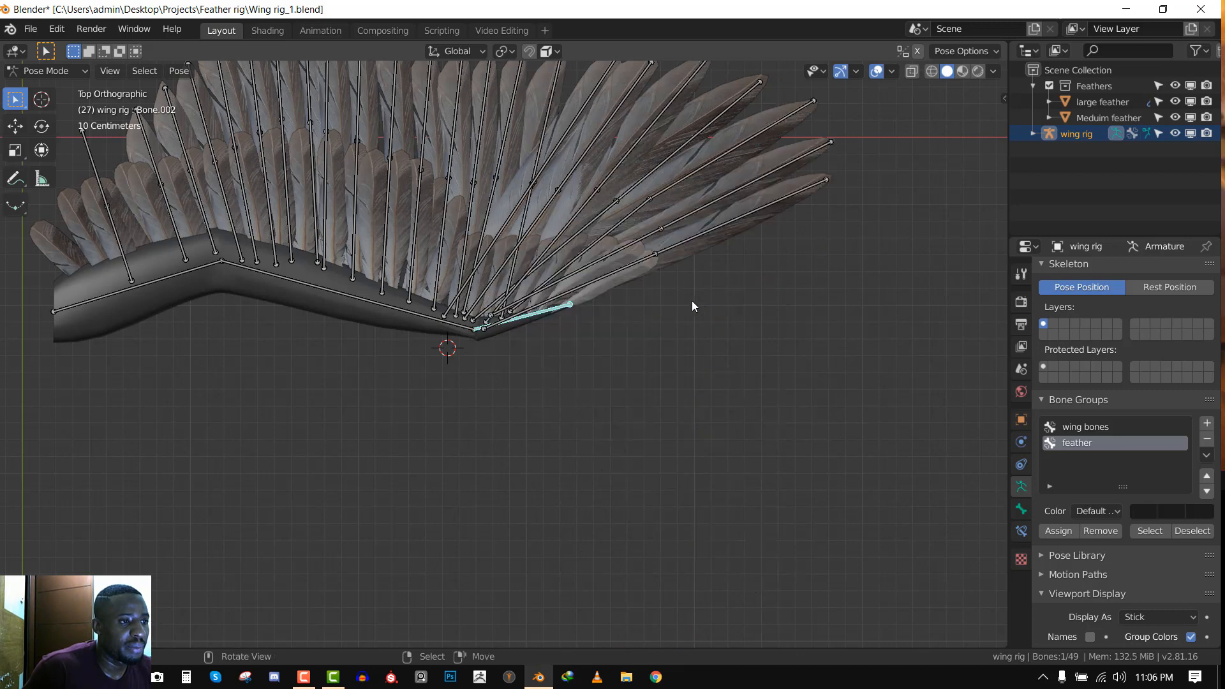
key(r)
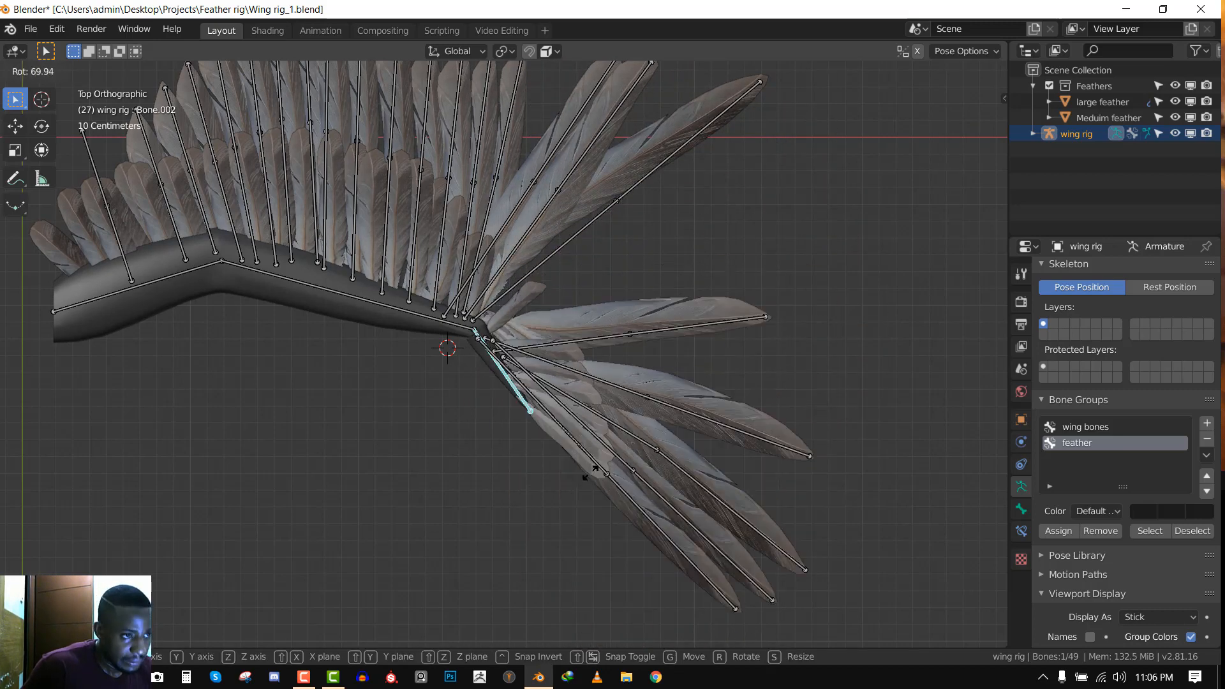
click(551, 342)
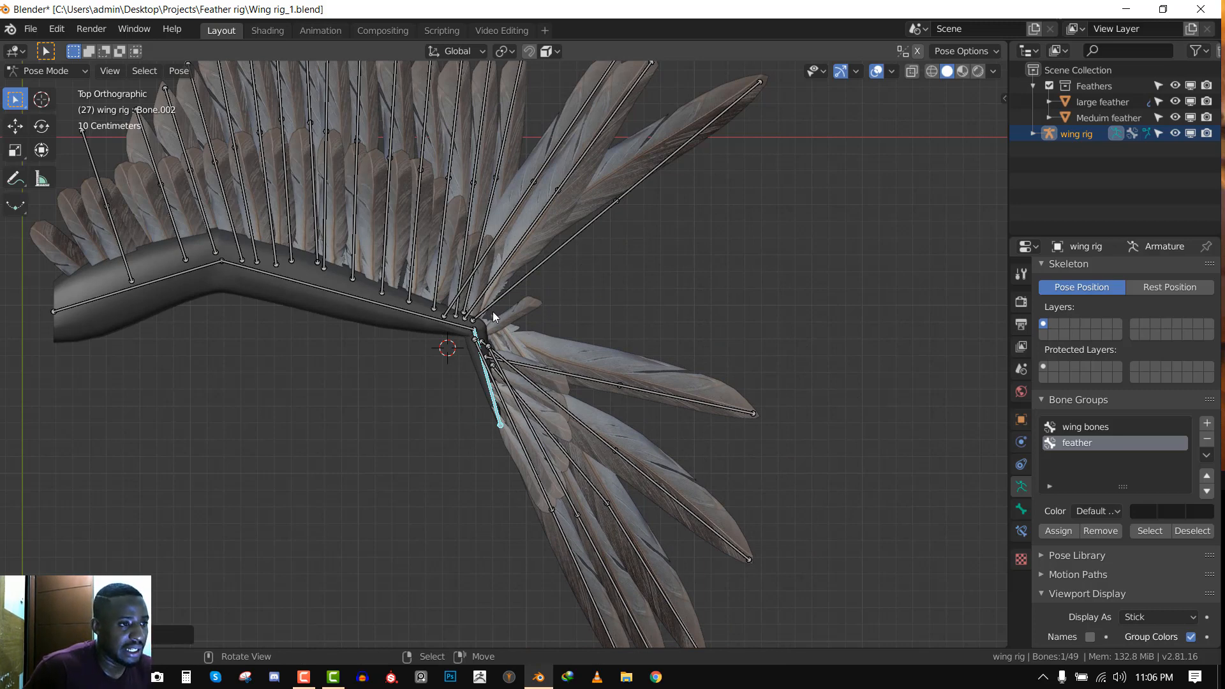
Select the two feather bones above the wingtip gap and replace the existing annotation data with a new note layer
drag(479, 321, 706, 281)
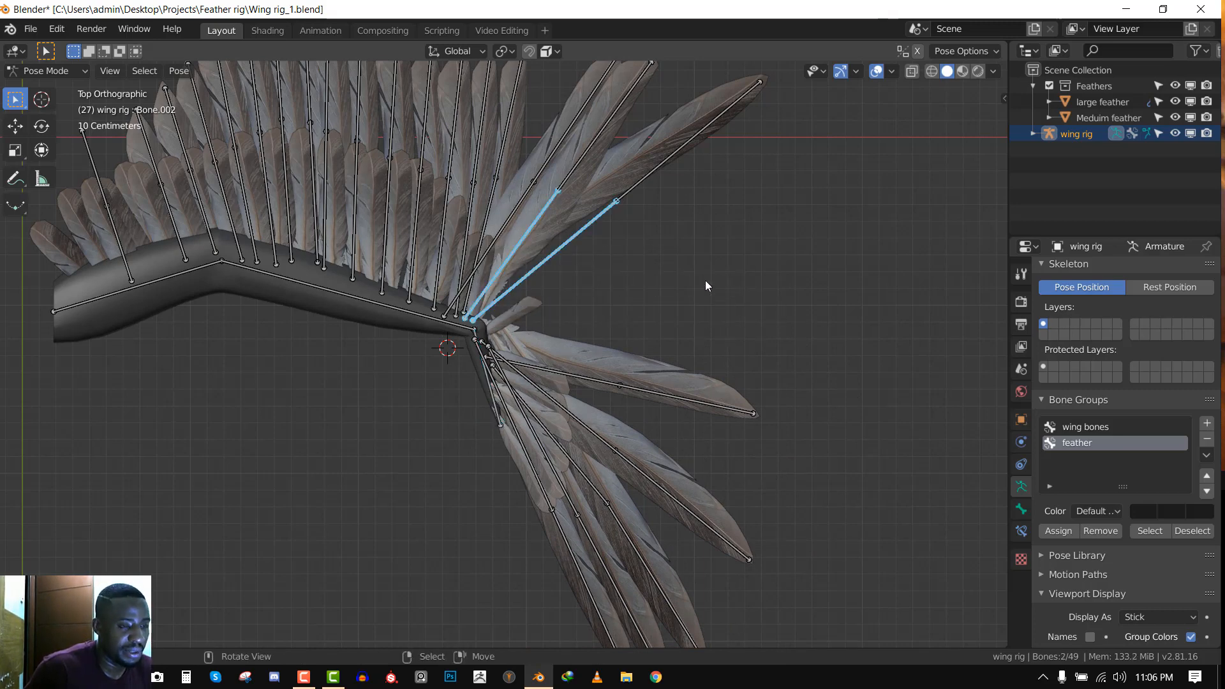
key(n)
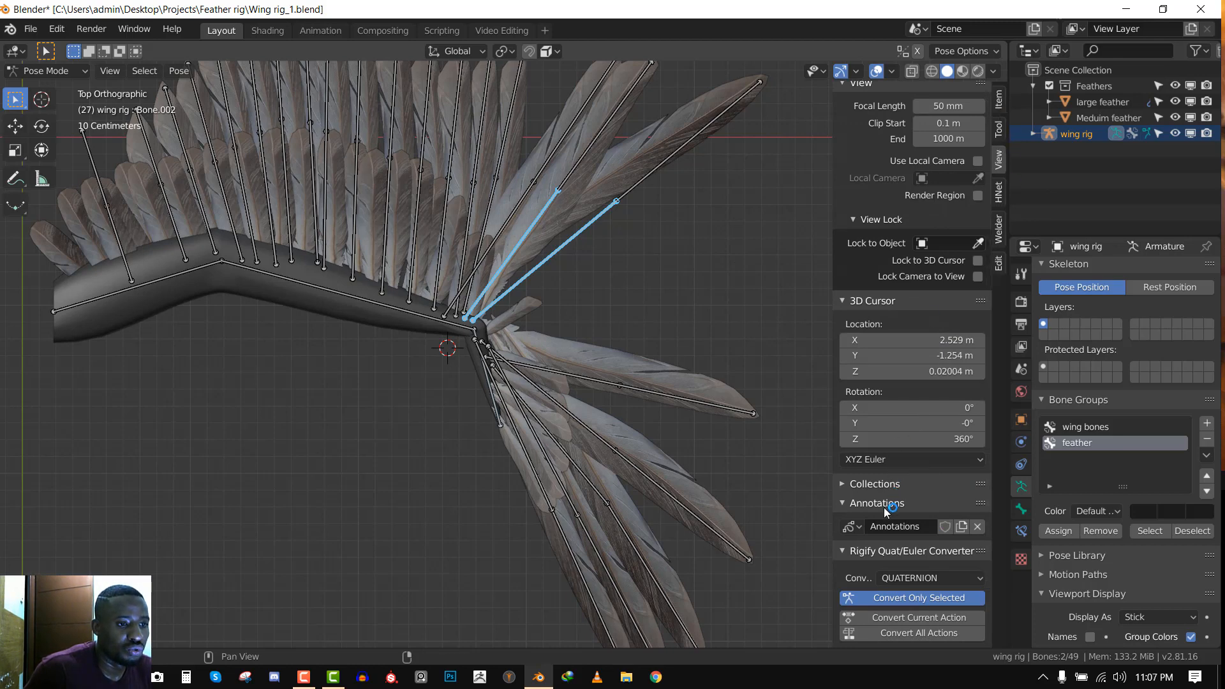
click(977, 527)
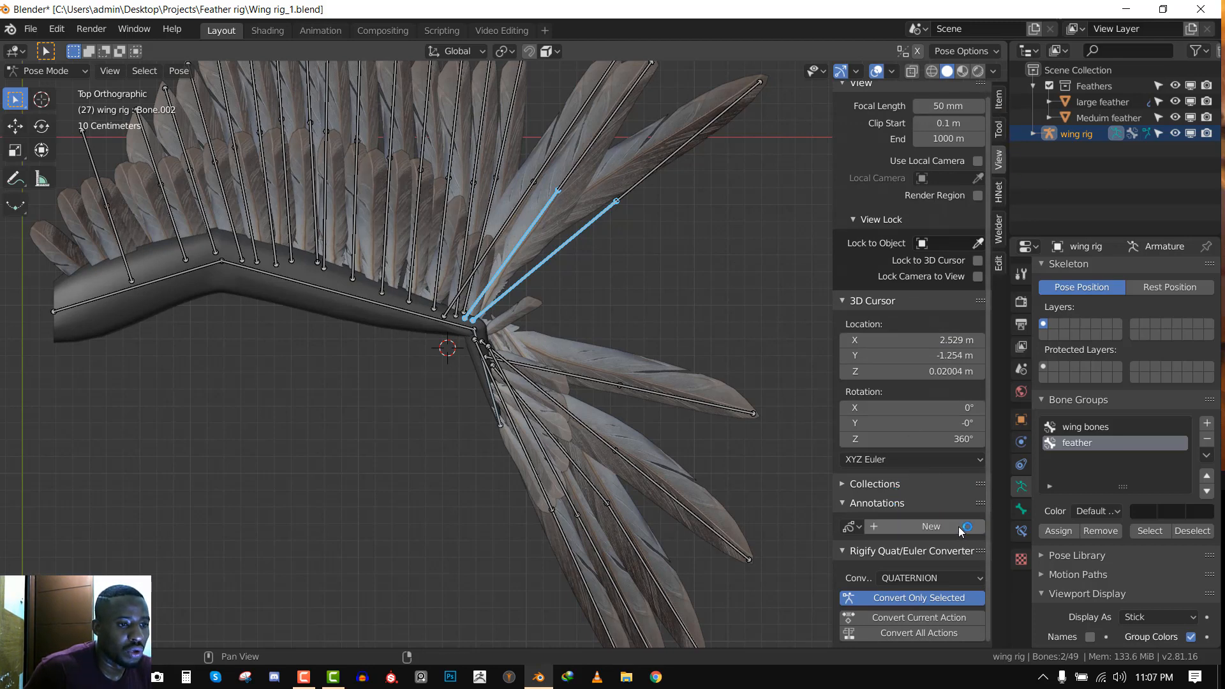
click(978, 527)
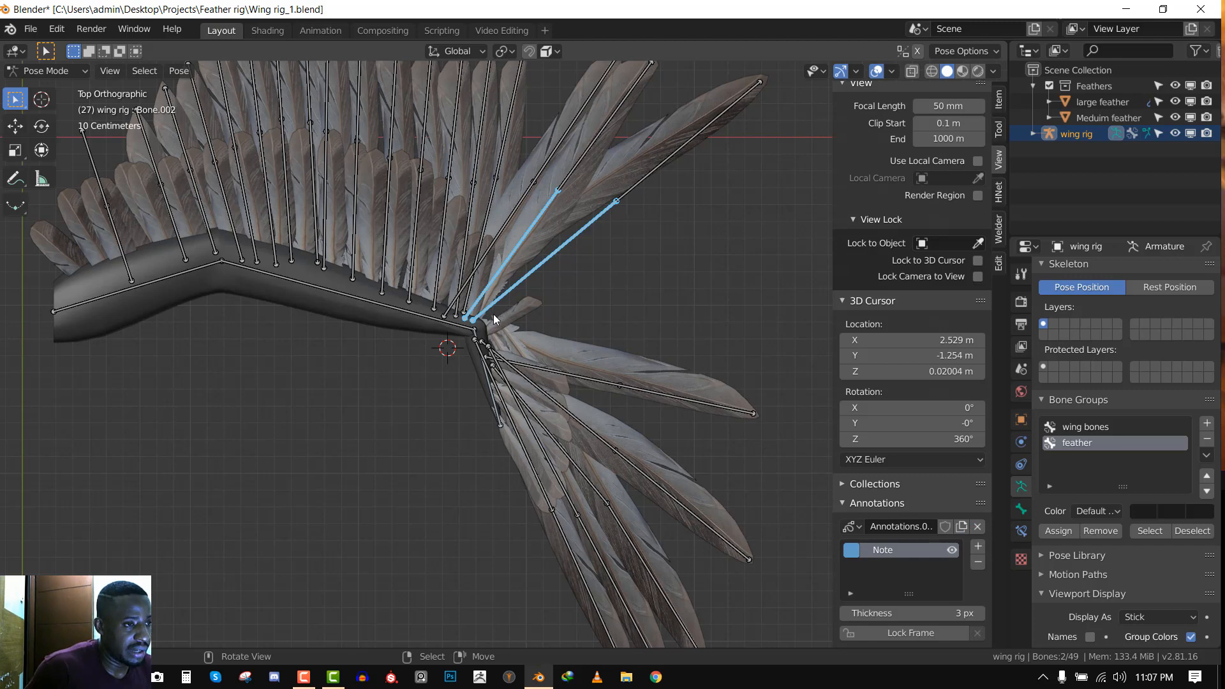
Sketch curved annotation strokes across the gap and the fanned wingtip feathers, and remove the note layer
drag(494, 315, 689, 209)
drag(504, 308, 613, 275)
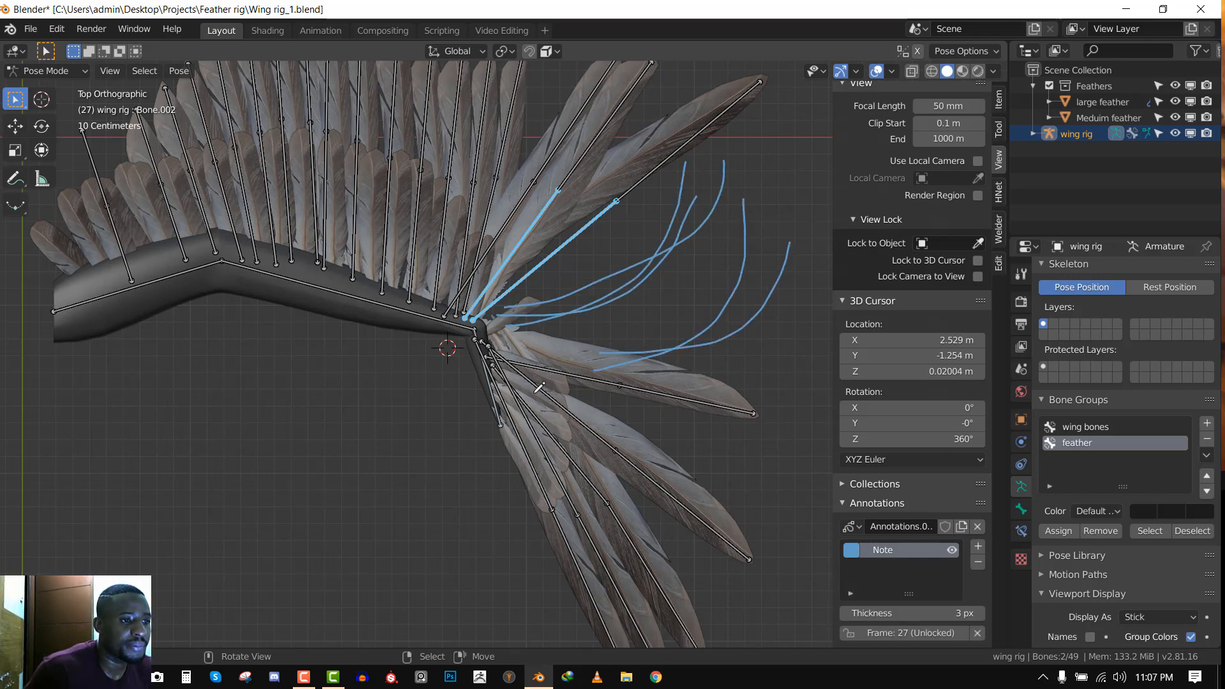
drag(576, 477, 775, 489)
scroll(588, 457, down, 4)
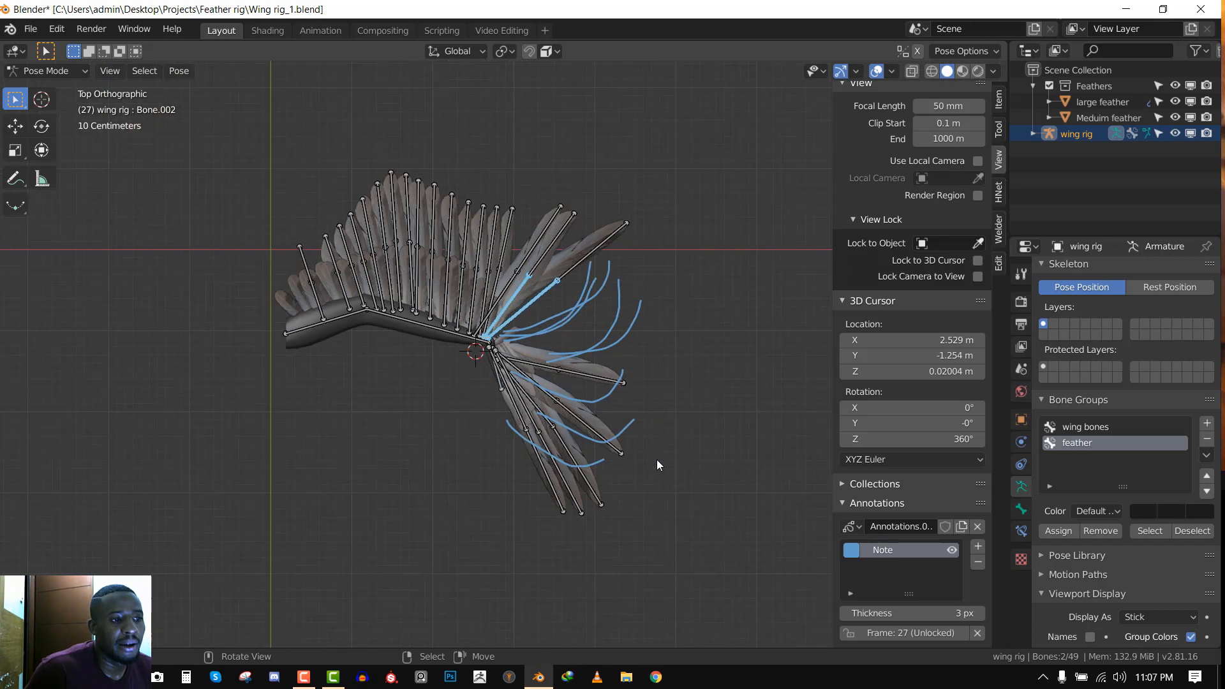
scroll(963, 534, down, 2)
click(978, 511)
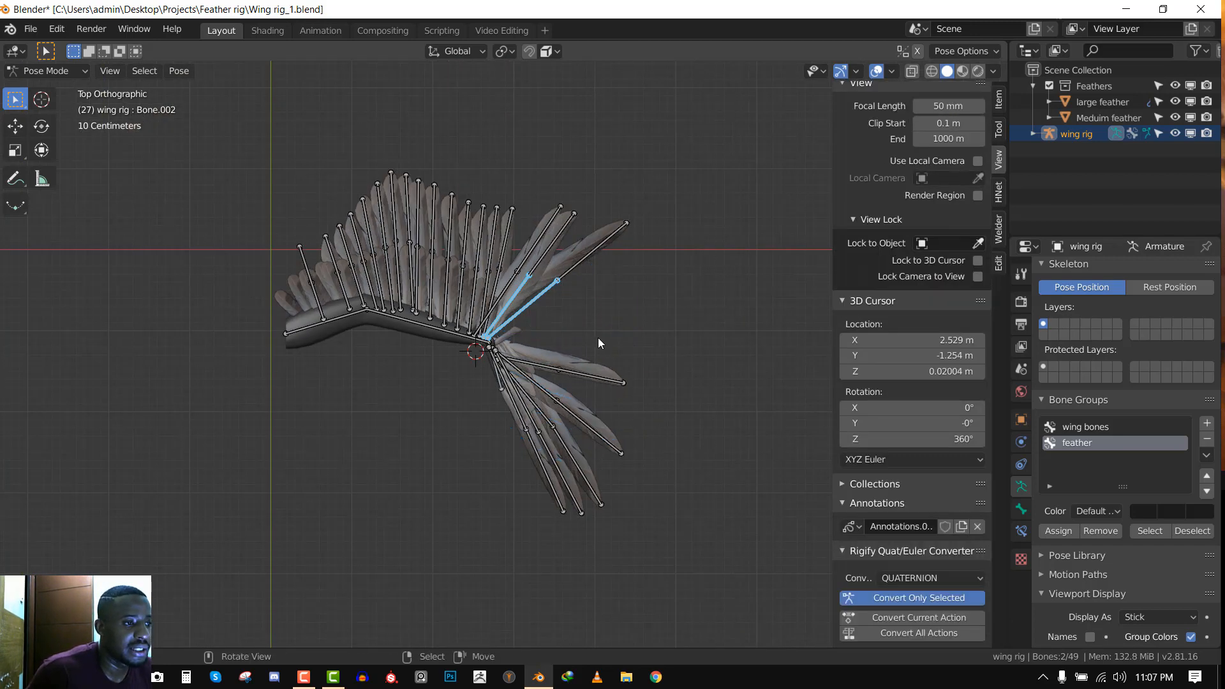
Select every bone in the wing rig and clear all pose rotations
scroll(598, 338, up, 5)
key(n)
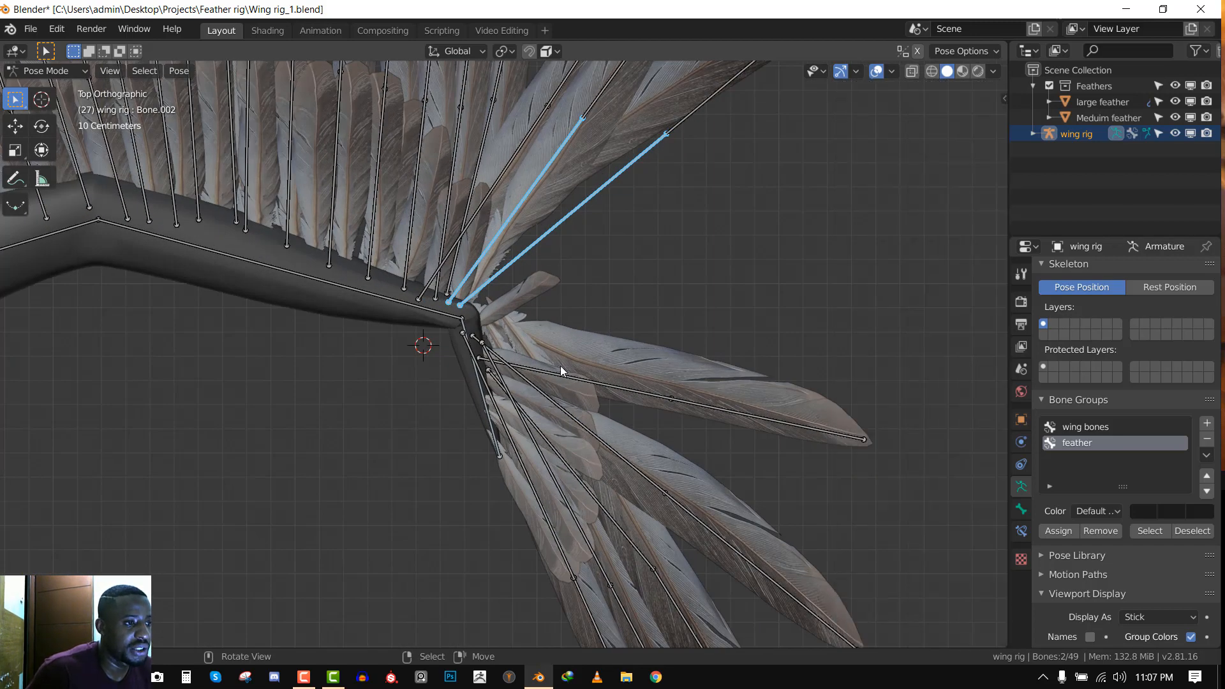
click(464, 332)
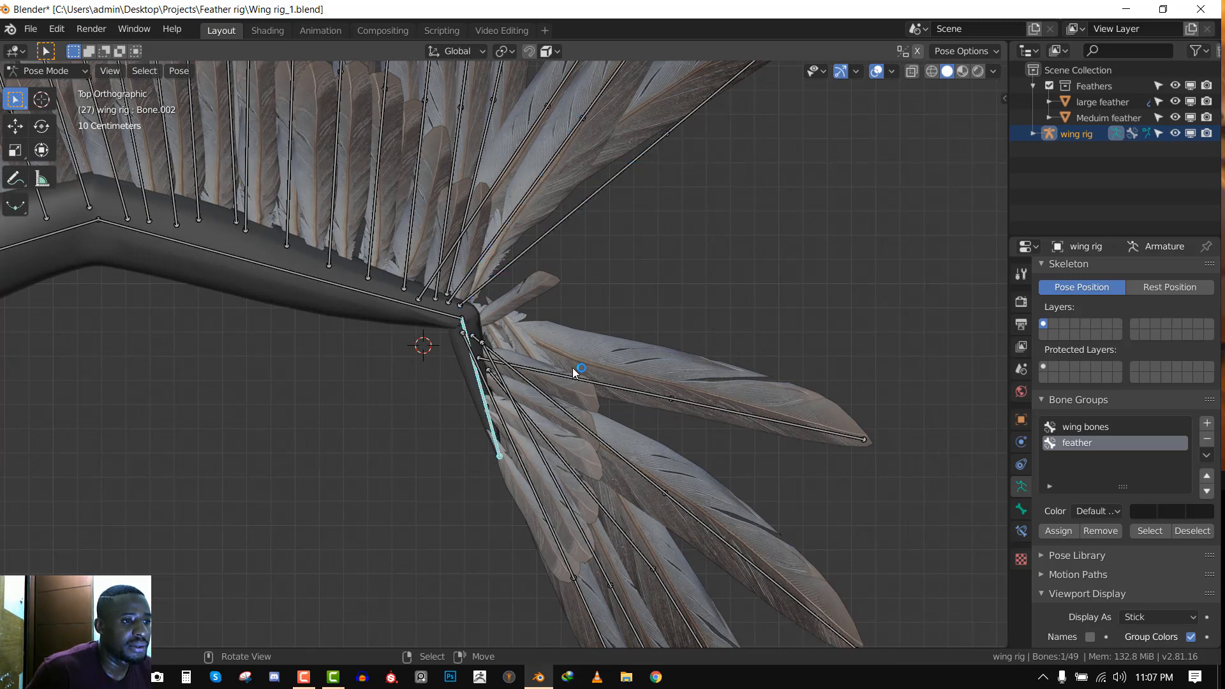
key(a)
key(alt+r)
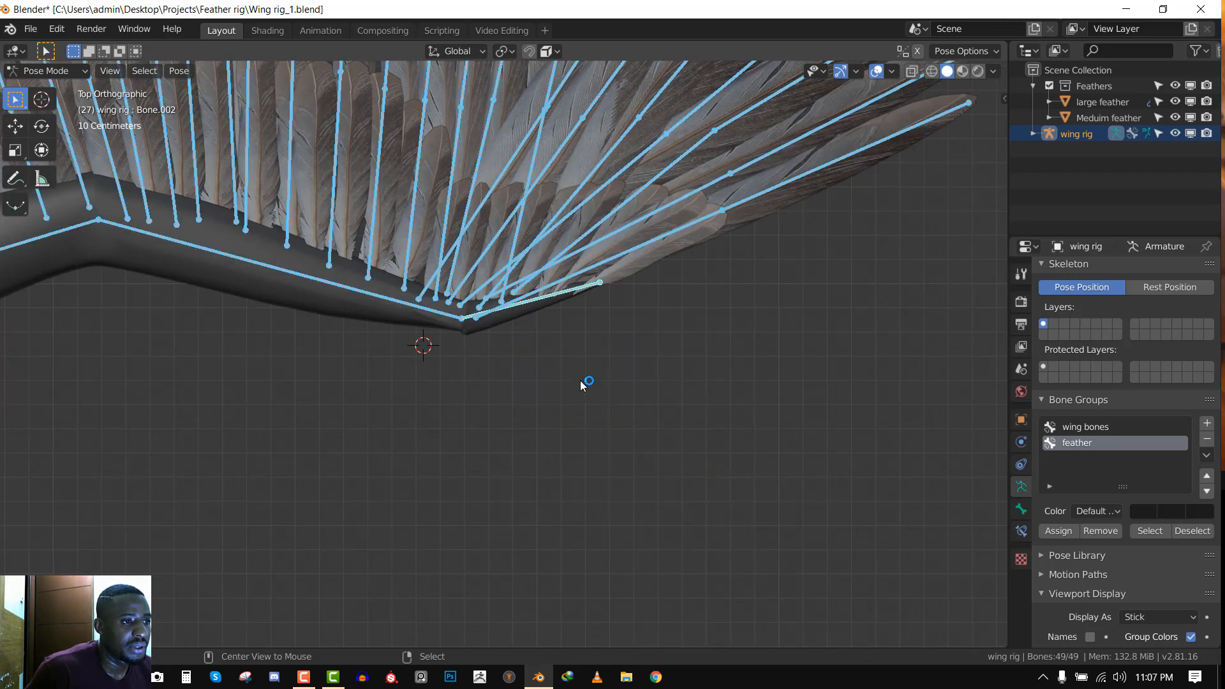
Rotate the wingtip's Bone.002 about 107° downward and pick the neighbouring bones around the wrist joint
click(521, 313)
key(r)
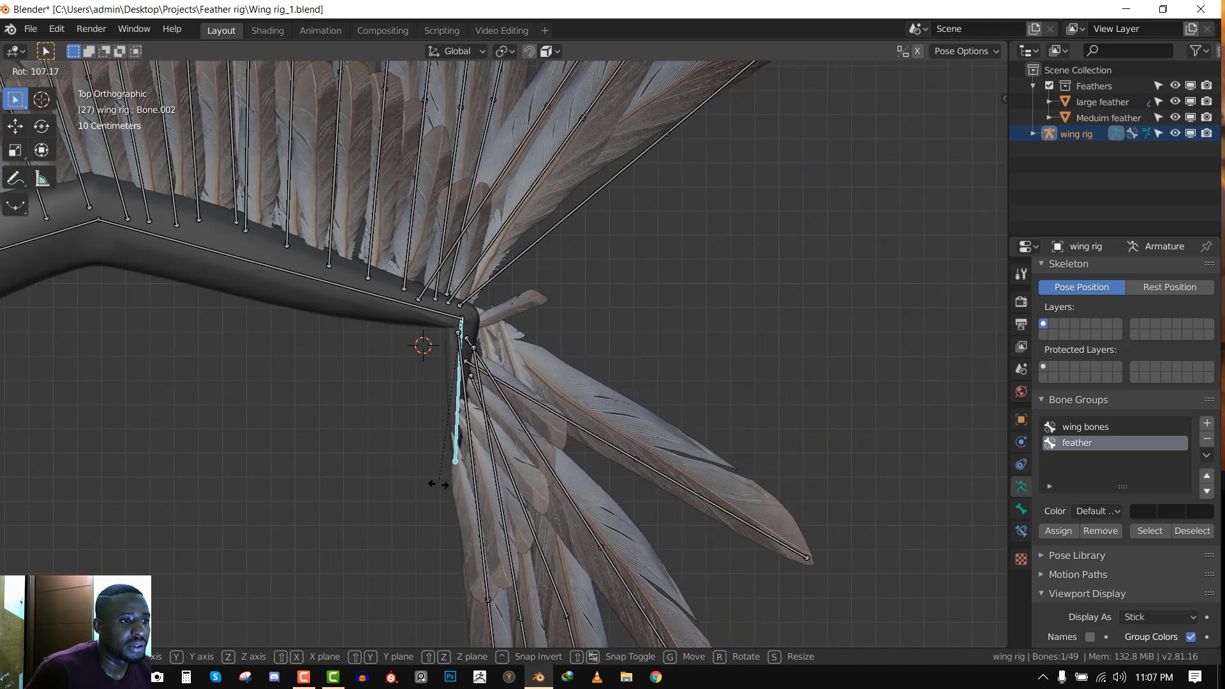
click(437, 484)
click(542, 412)
scroll(568, 350, down, 1)
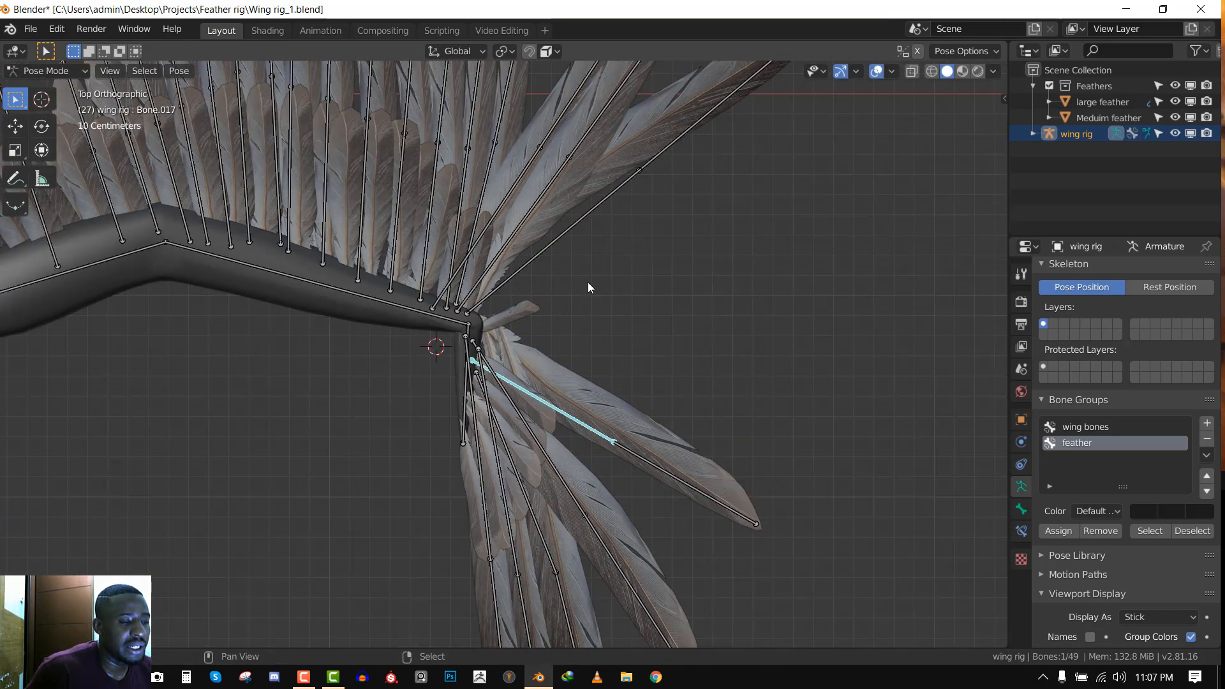
click(471, 333)
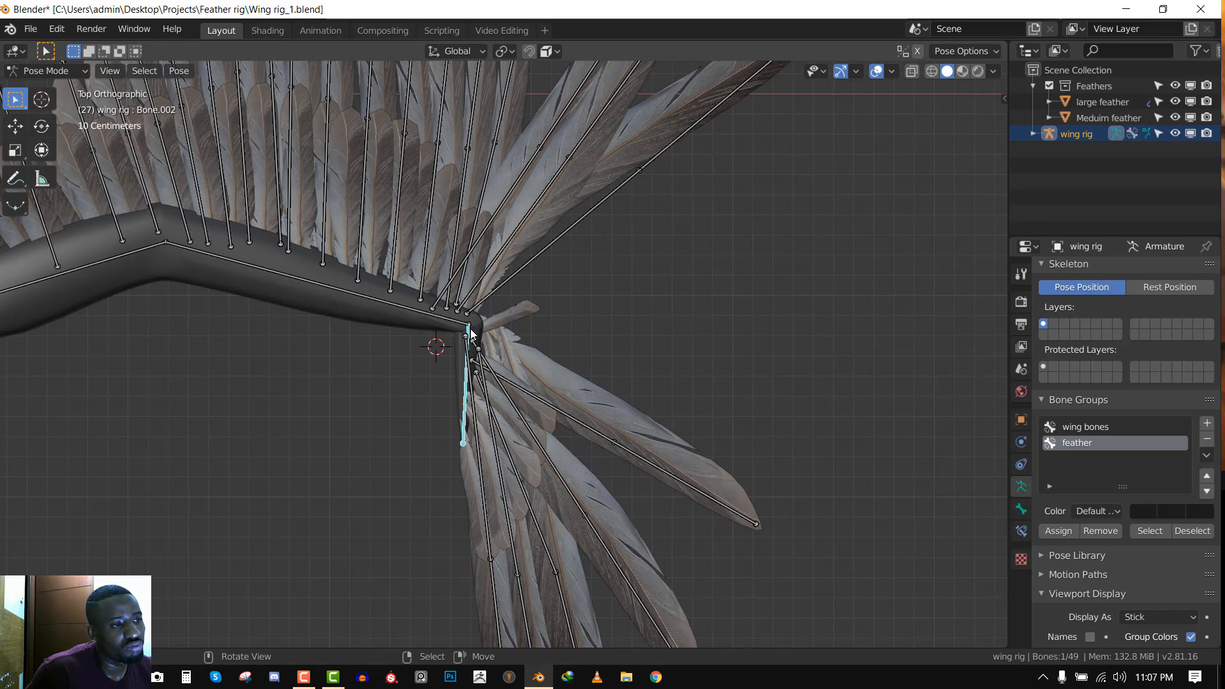
click(402, 322)
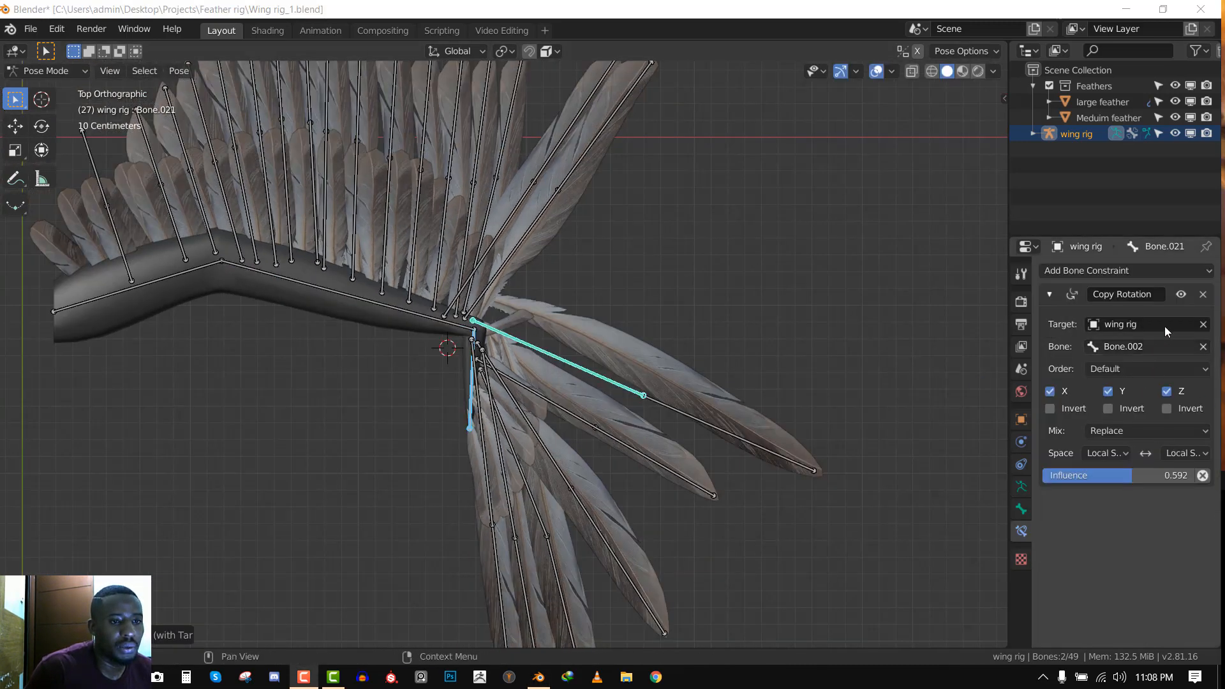
Remove the Copy Rotation constraint from Bone.021 and try rotating the wingtip's Bone.002 slightly further
click(1203, 295)
key(alt+a)
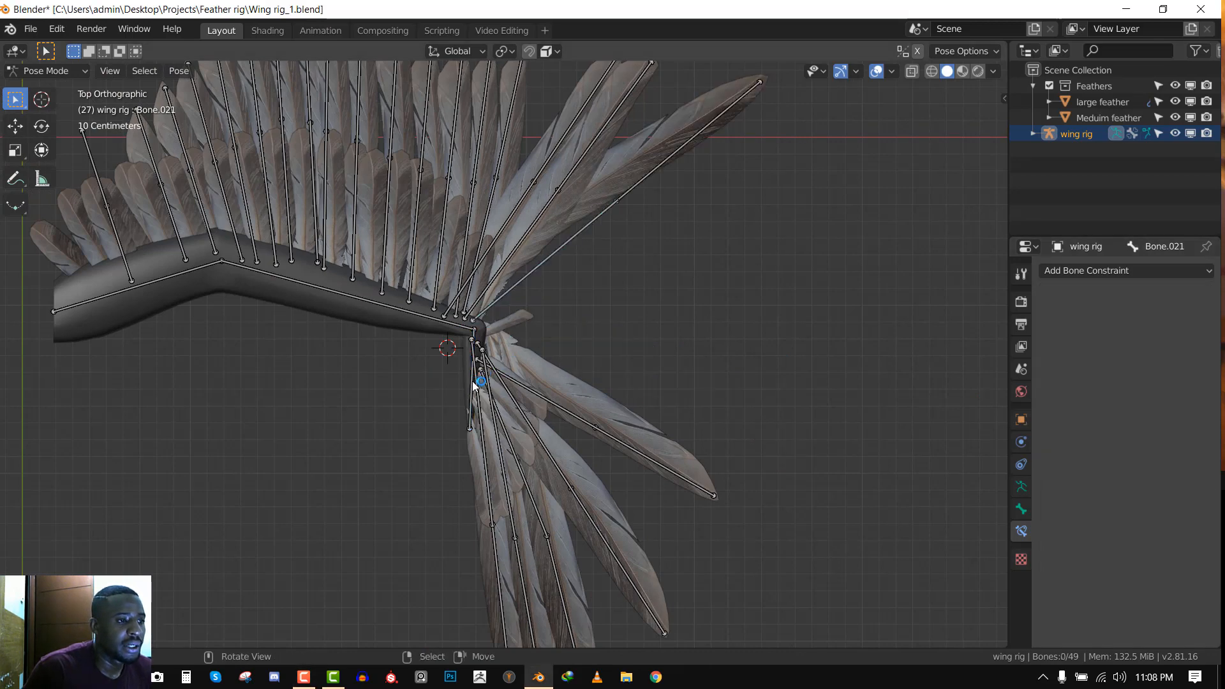
scroll(507, 354, up, 2)
click(466, 329)
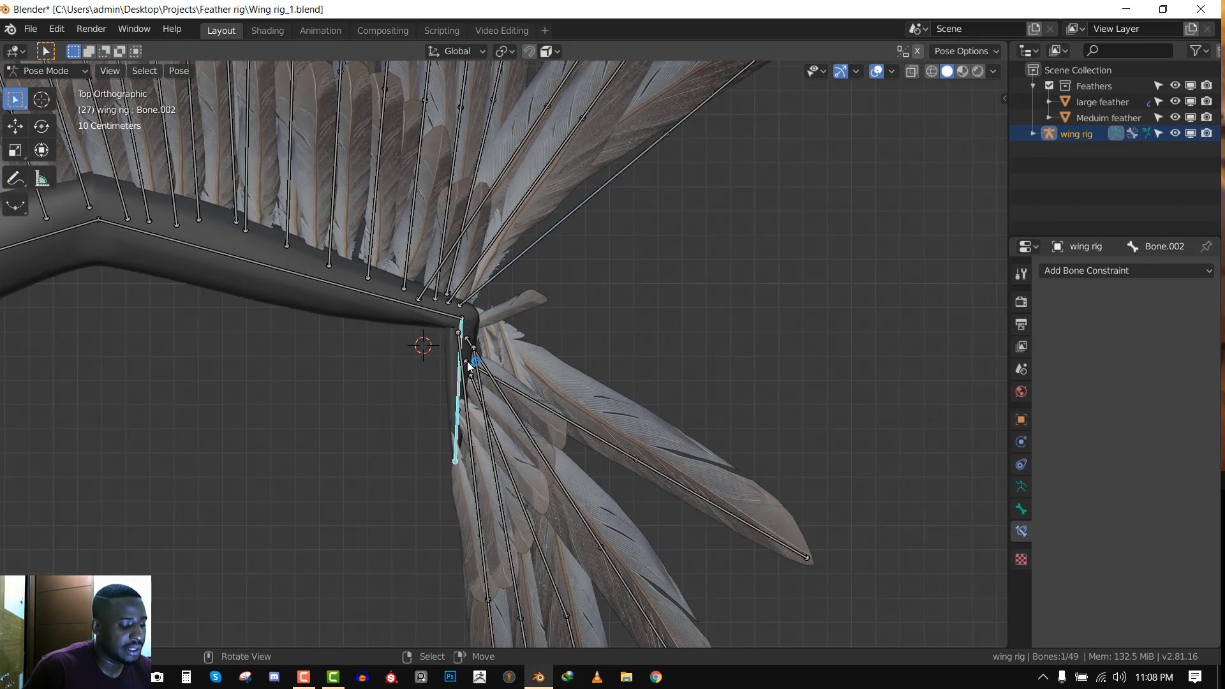
key(r)
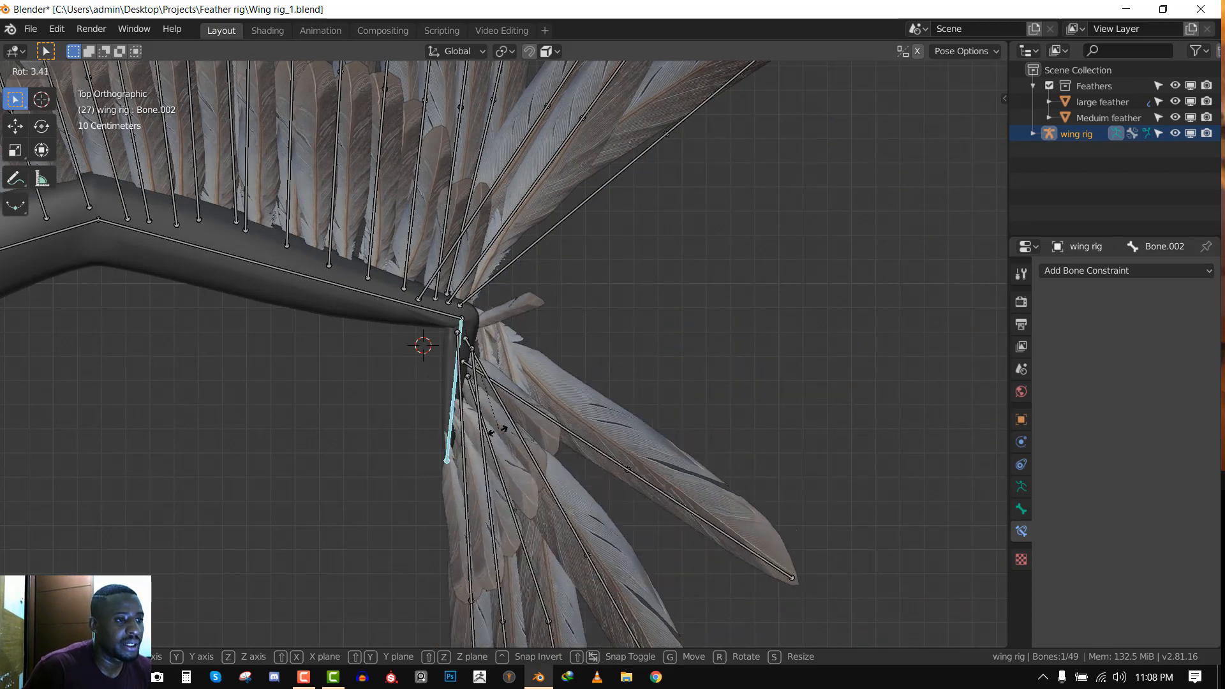
click(526, 395)
Add a Copy Rotation constraint to feather bone Bone.021 with Bone.002 as its target
shift+click(536, 241)
shift+middle_drag(545, 257, 546, 305)
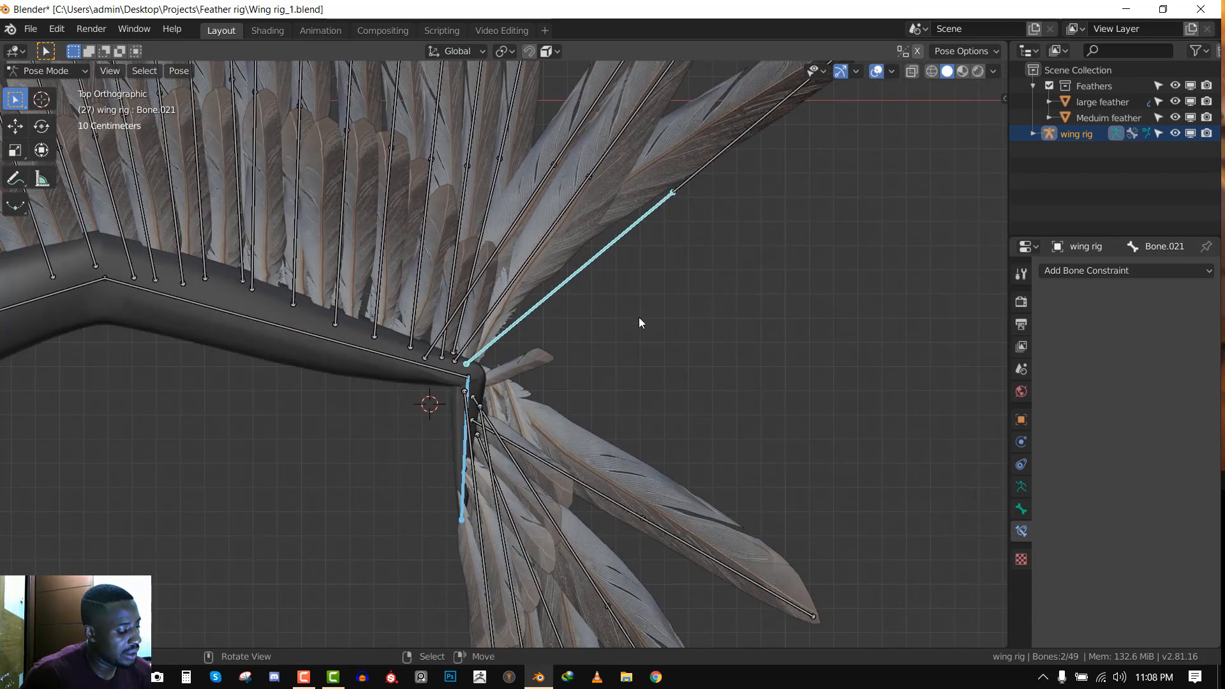
key(shift+ctrl+c)
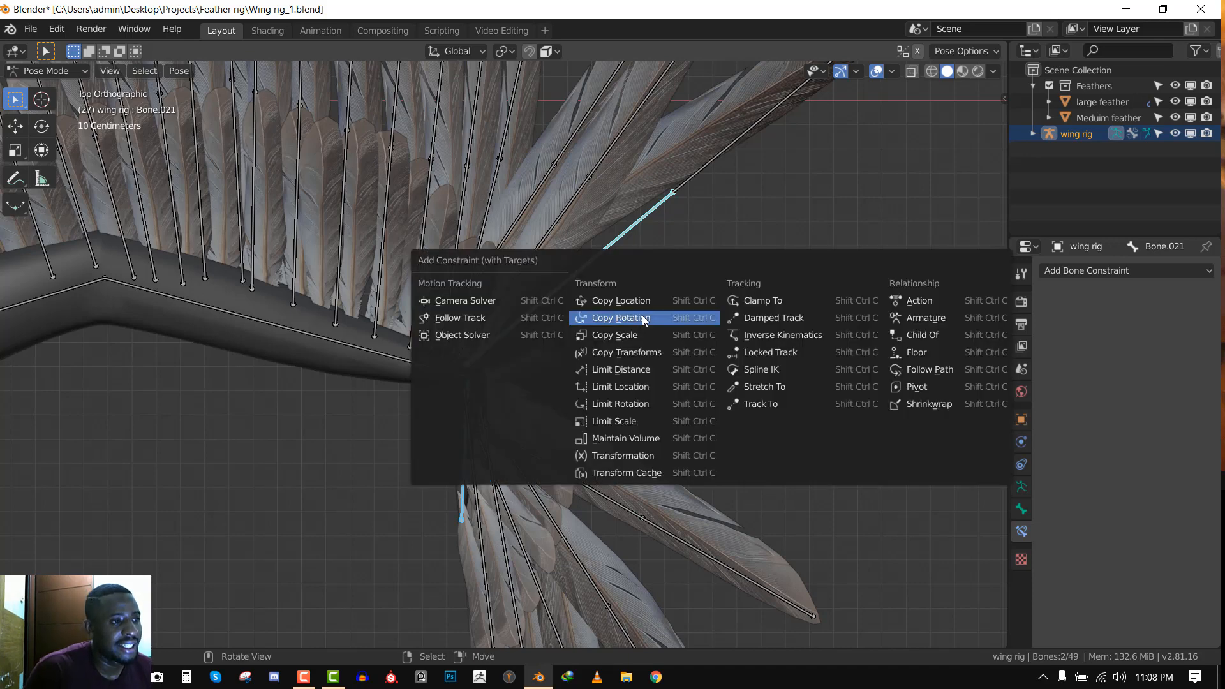
click(614, 322)
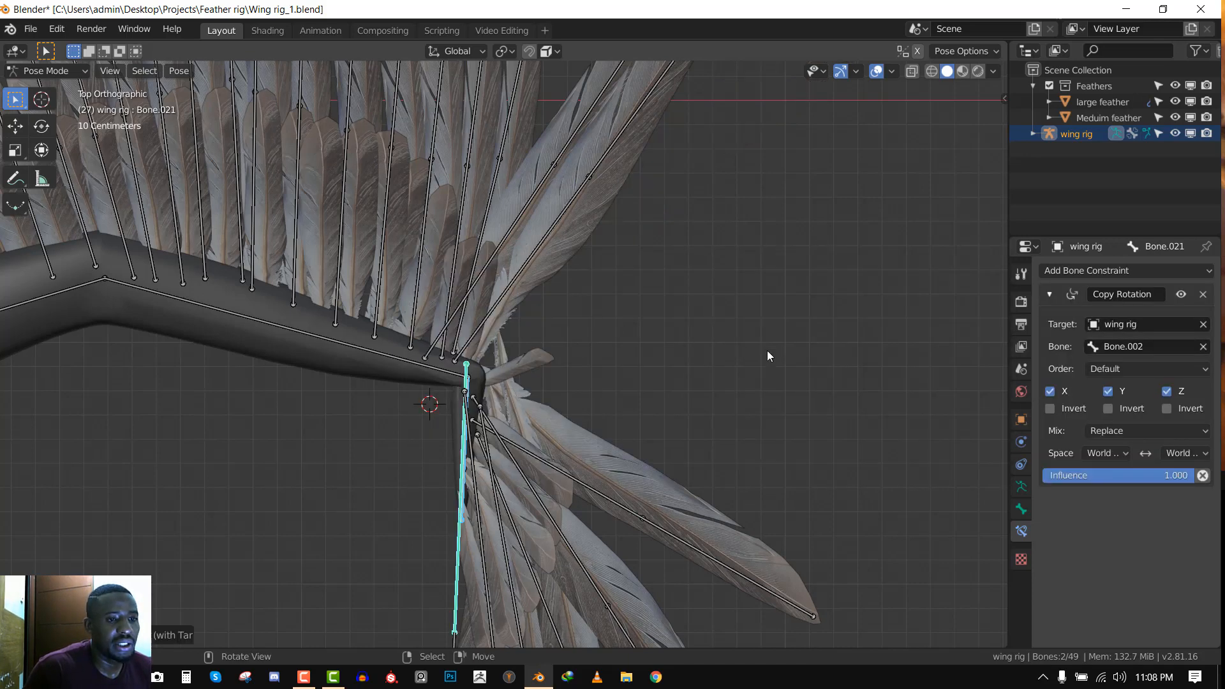
Set both spaces of Bone.021's Copy Rotation constraint to Local Space and lower its influence to 0.613
click(1116, 452)
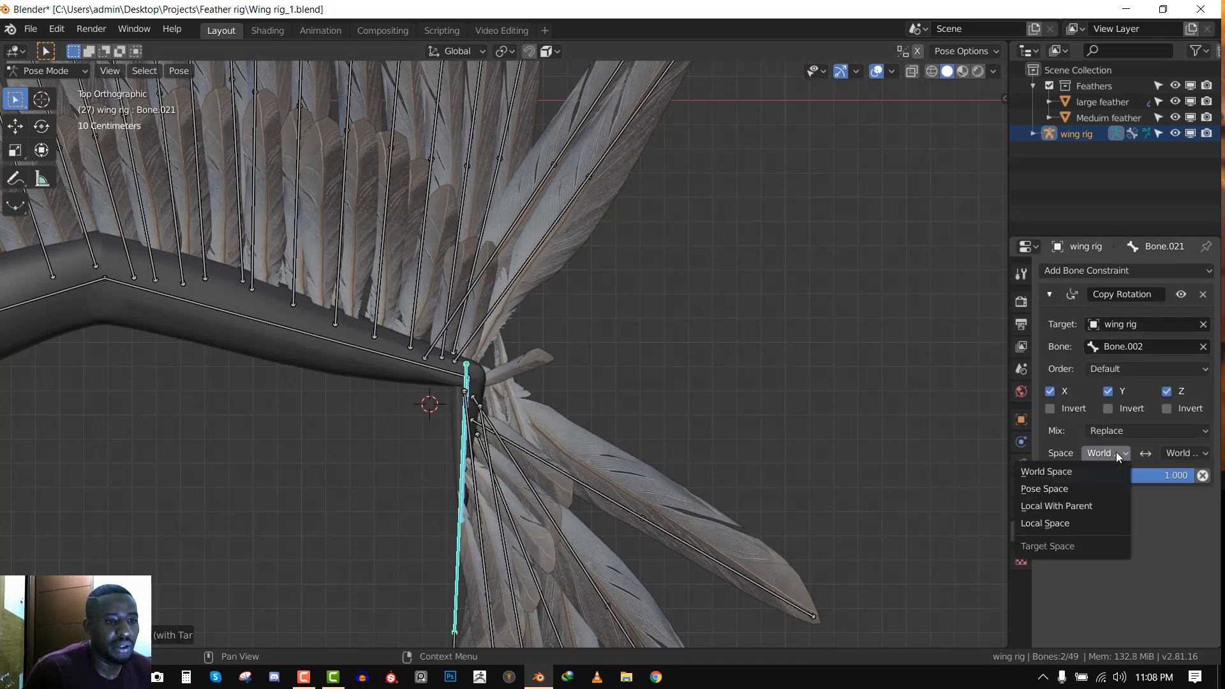
click(1076, 522)
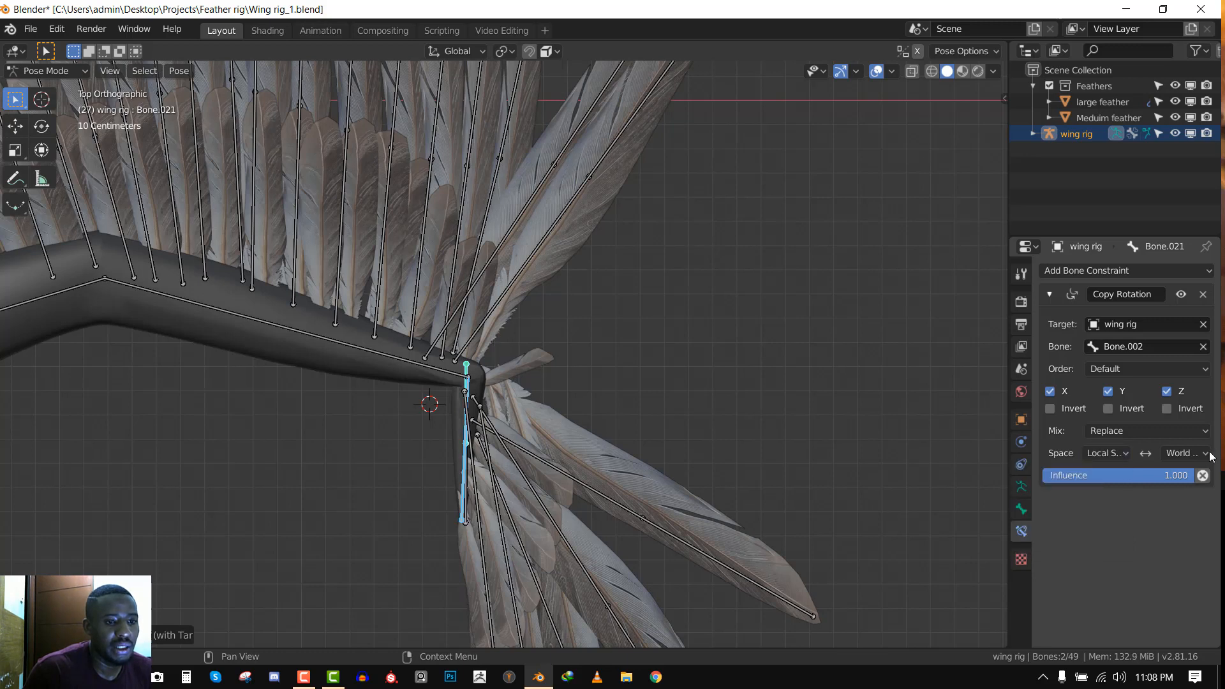
click(1186, 453)
click(1137, 530)
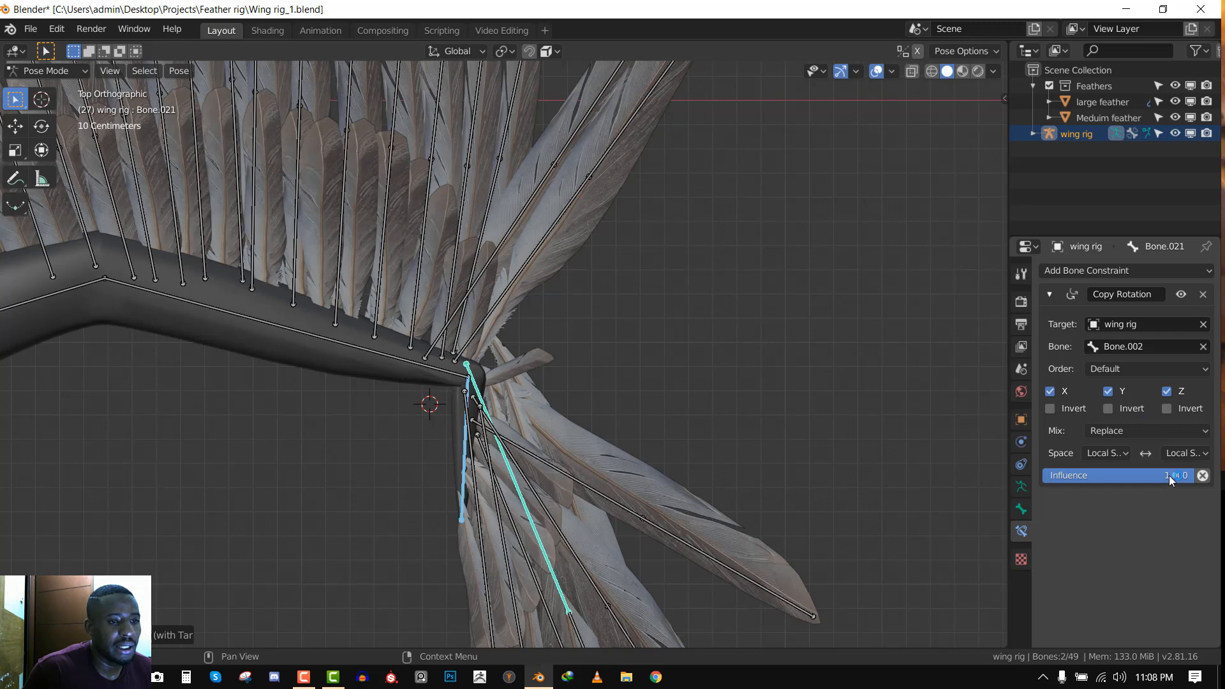
drag(1169, 475, 1111, 475)
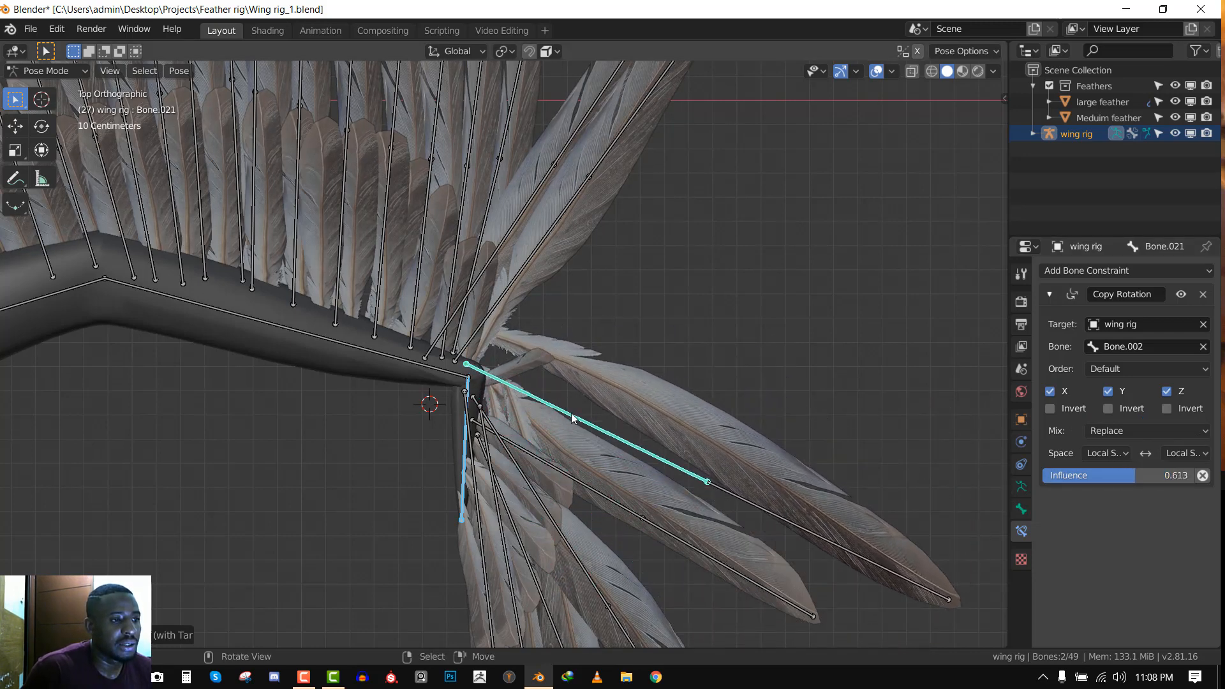
Clear the rotations of all bones and fold the wingtip downward by rotating Bone.002 to test the constraint
key(a)
key(alt+r)
click(546, 366)
key(r)
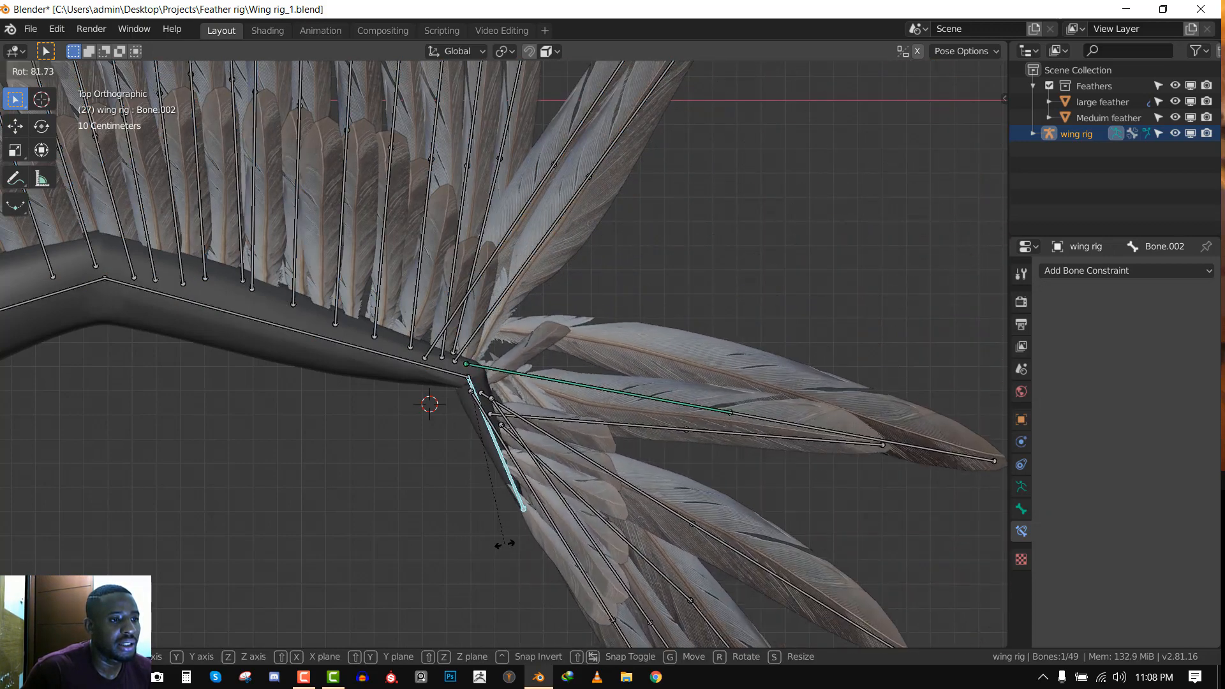
click(574, 430)
scroll(654, 301, down, 3)
key(r)
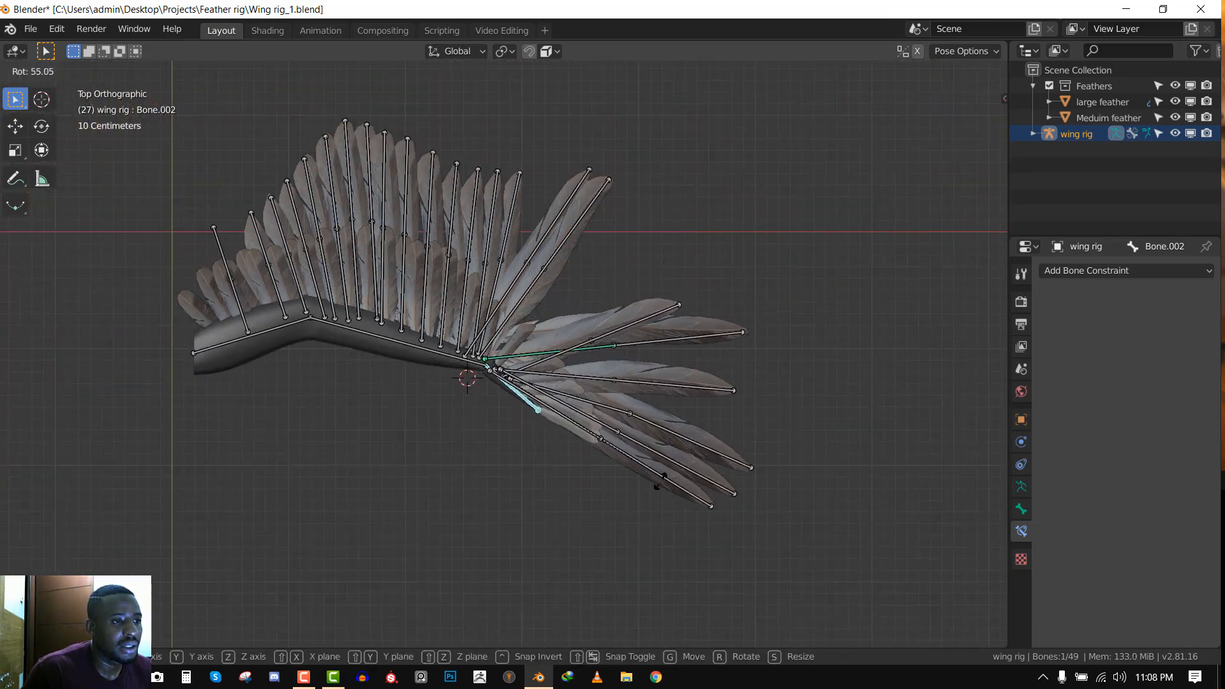
click(504, 544)
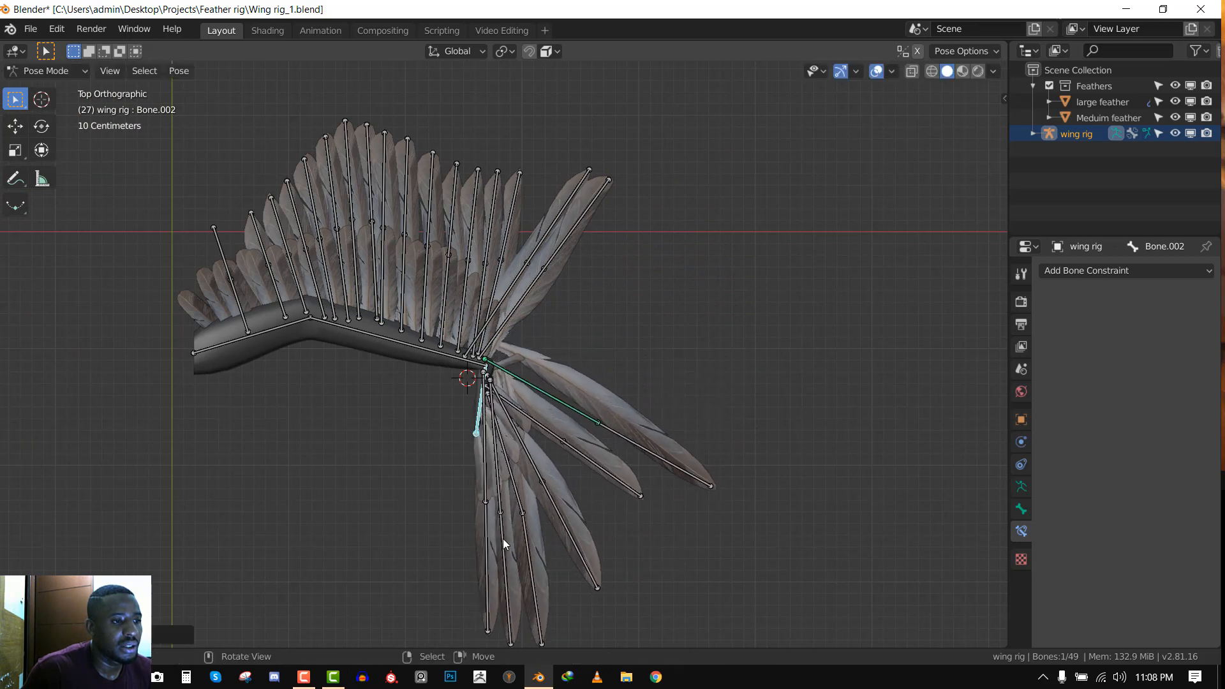
Try Copy Rotation influences of 0.200 and 0.287 on feather bone Bone.021
click(568, 406)
double_click(1164, 477)
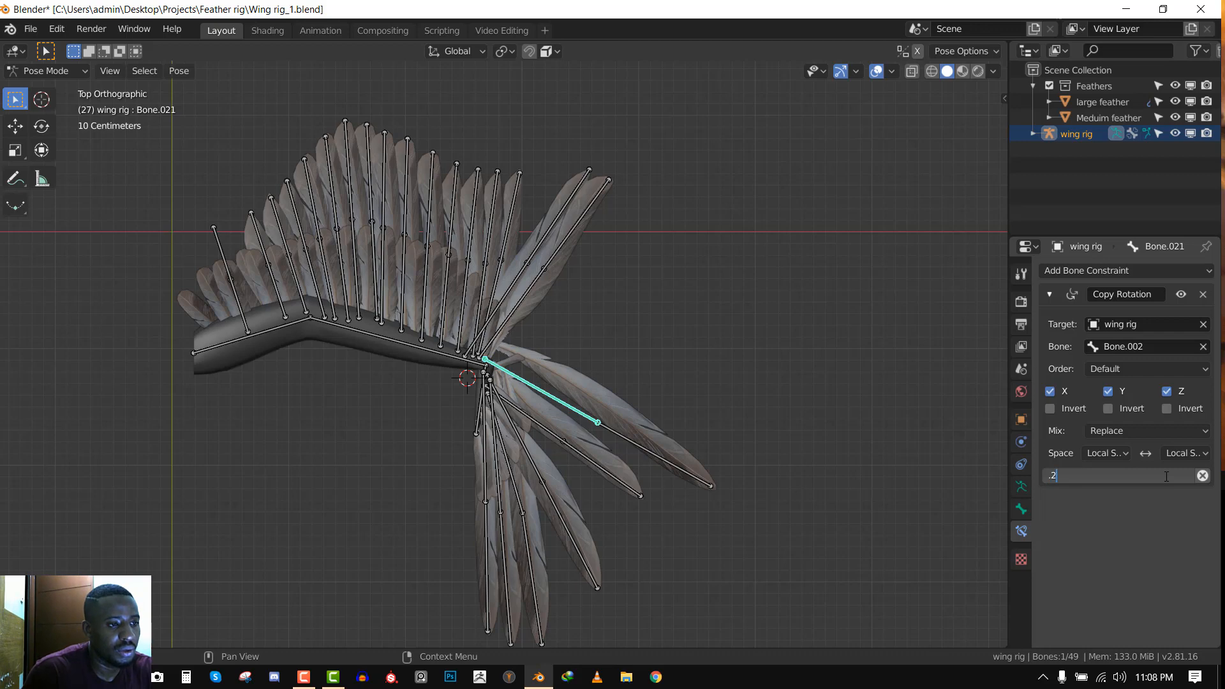
key(Return)
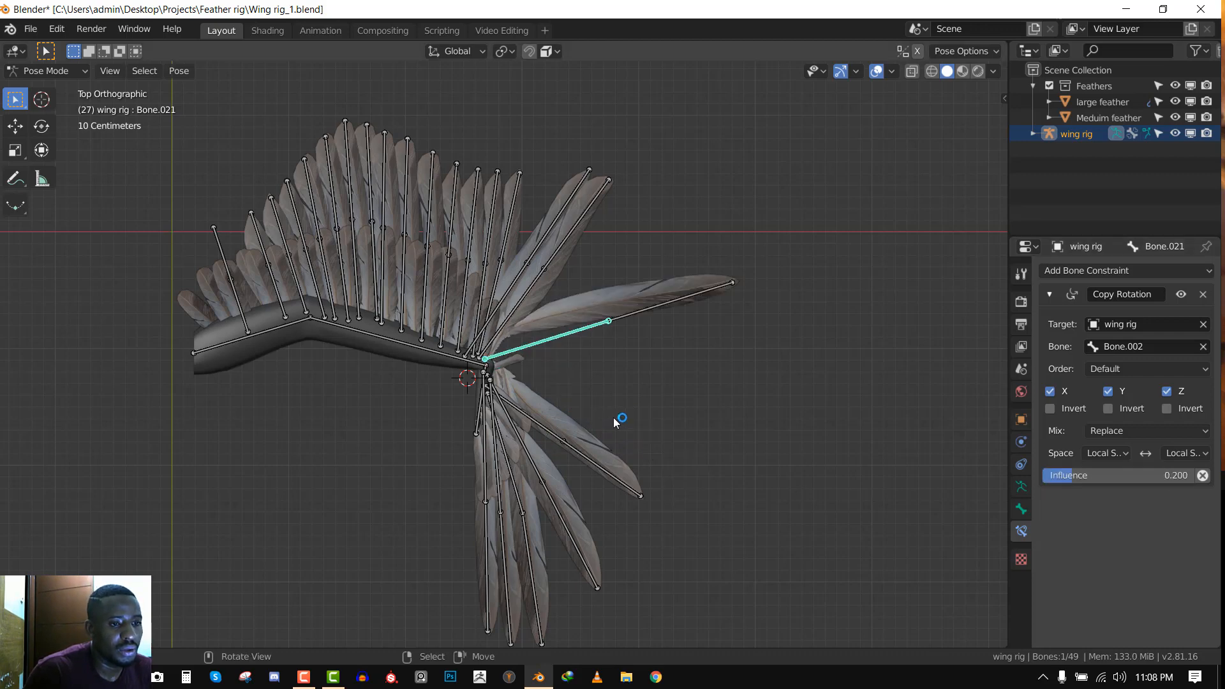
scroll(616, 422, up, 3)
drag(1058, 475, 1073, 476)
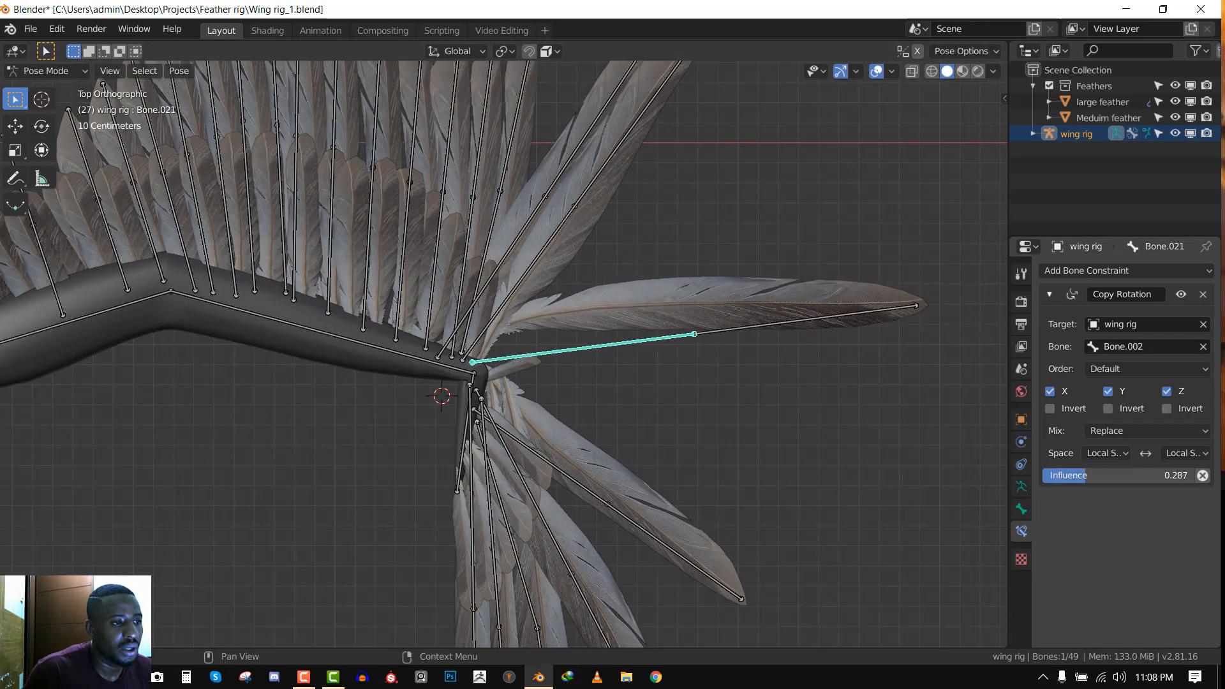
Fold Bone.002 downward again from a cleared pose and set Bone.021's Copy Rotation influence to 0.471
key(a)
key(alt+r)
click(531, 361)
key(r)
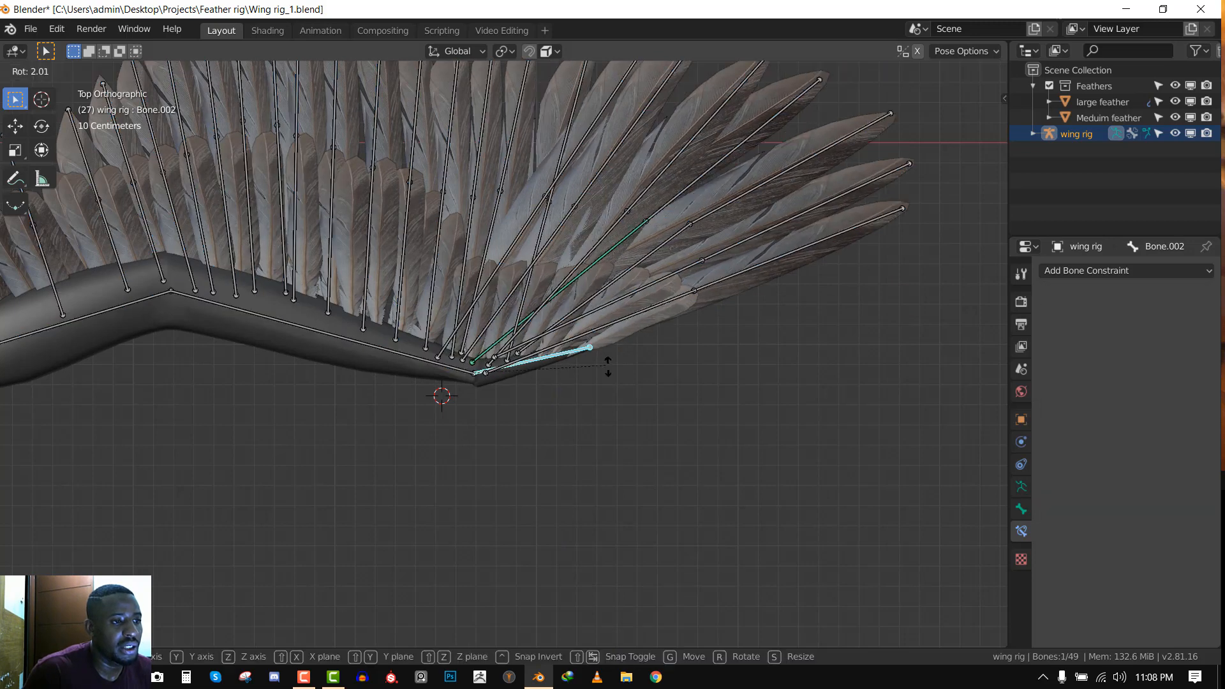
click(447, 545)
click(599, 343)
drag(1078, 475, 1102, 478)
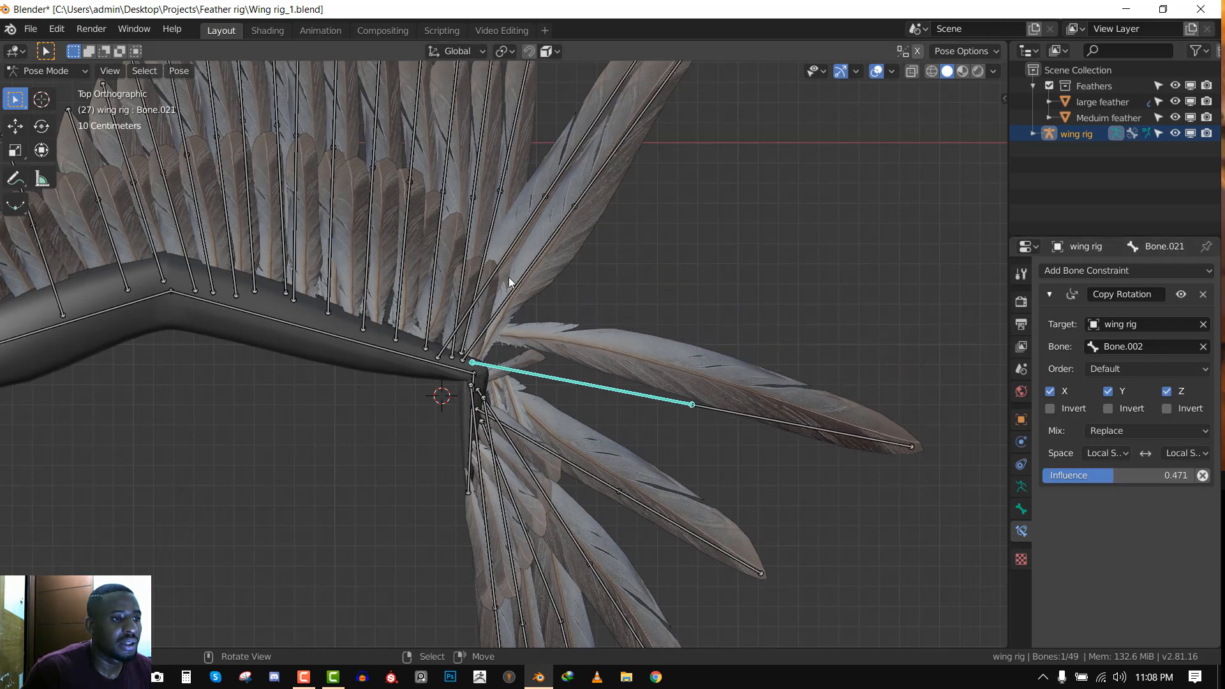
Copy the bone constraints from Bone.021 to the neighbouring feather bones Bone.019, Bone.018 and Bone.016
click(514, 297)
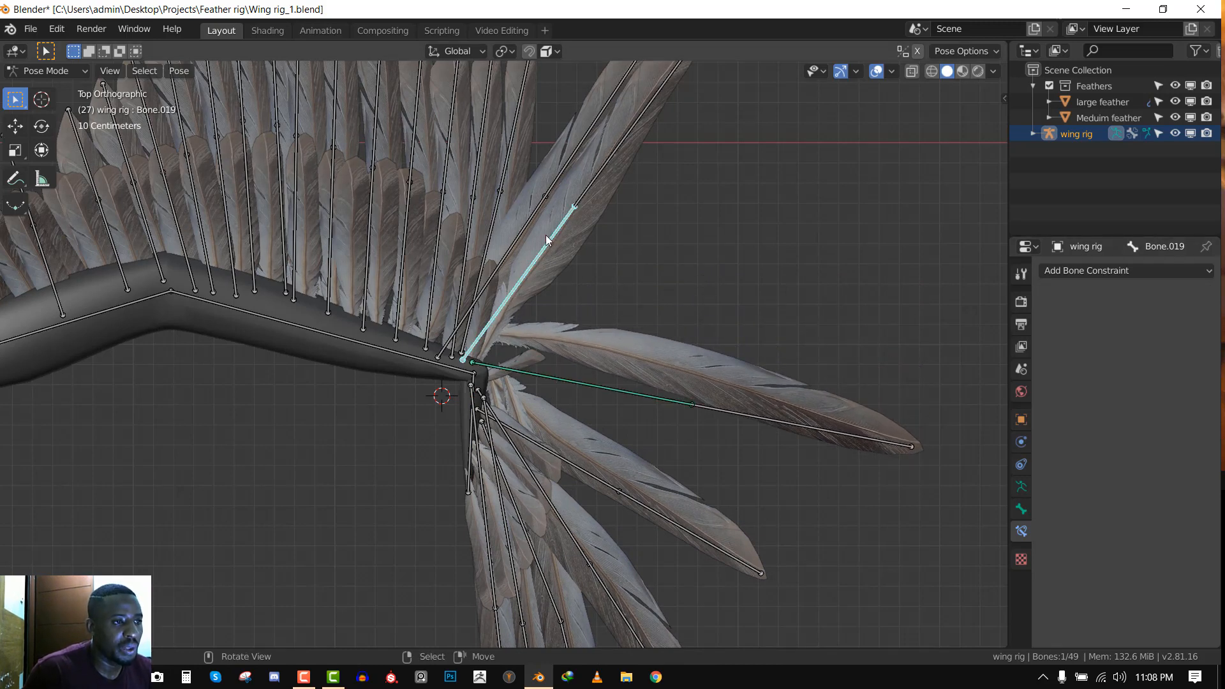
shift+click(511, 248)
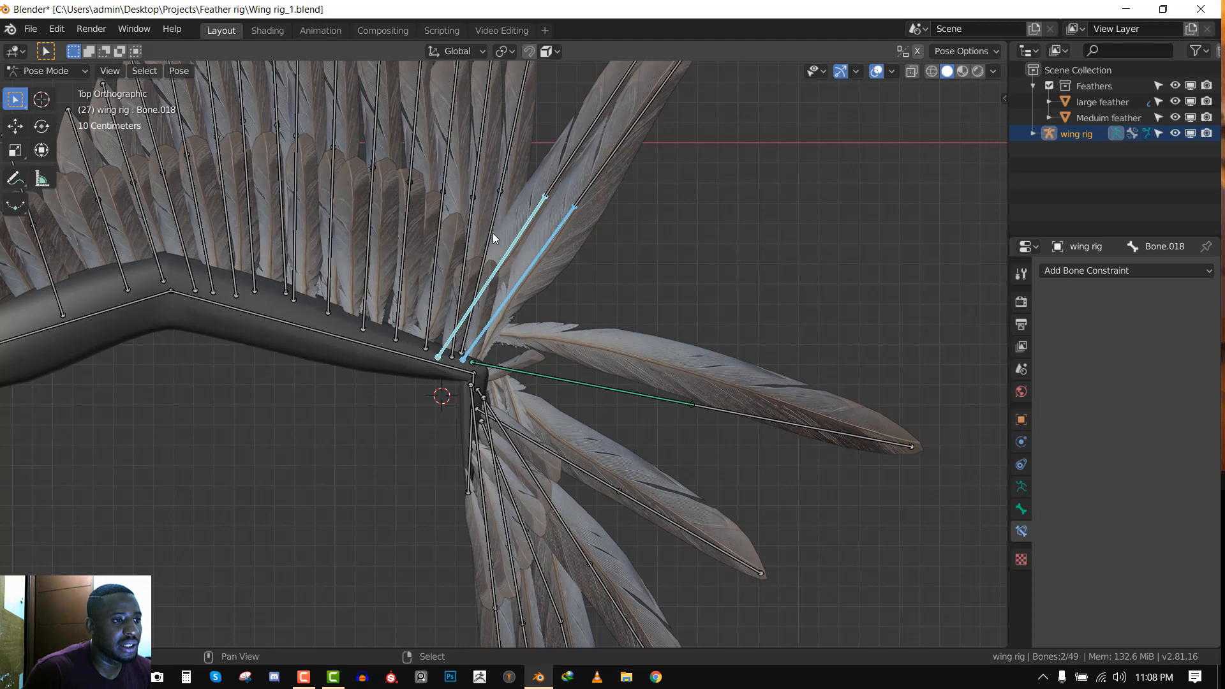
shift+click(493, 233)
shift+click(605, 388)
key(ctrl+c)
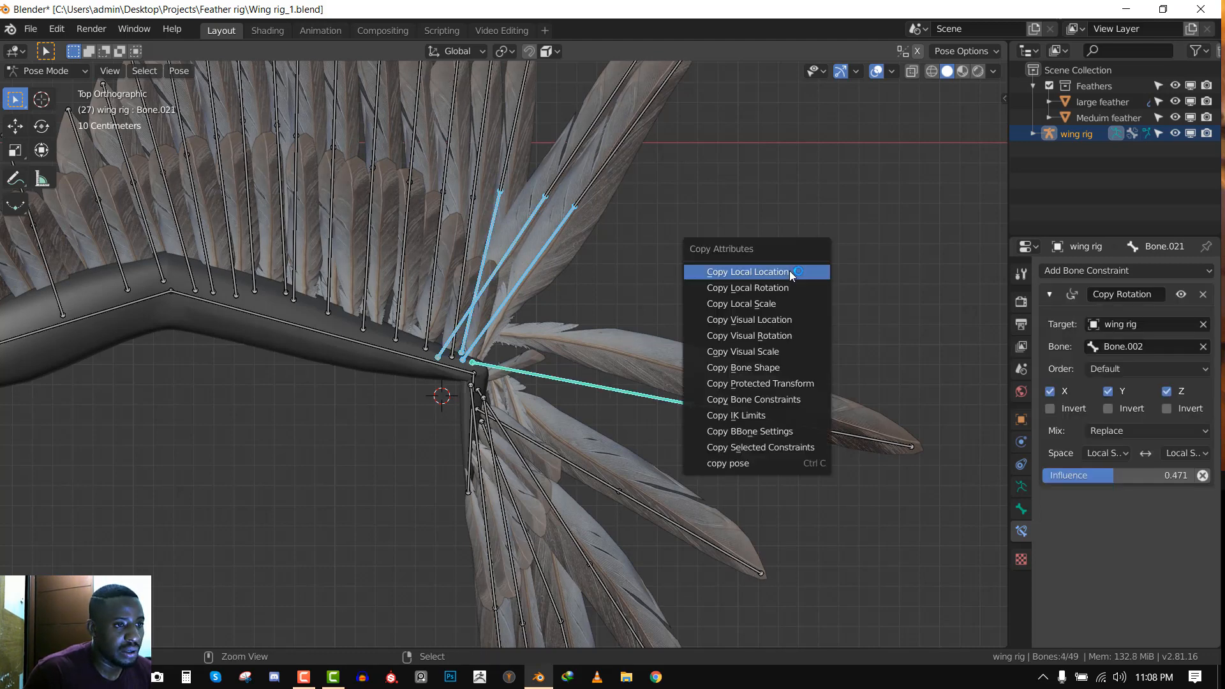
click(798, 398)
Lower the Copy Rotation influences on Bone.016, Bone.018 and Bone.019, using 0.237 for Bone.019
key(alt+a)
click(614, 354)
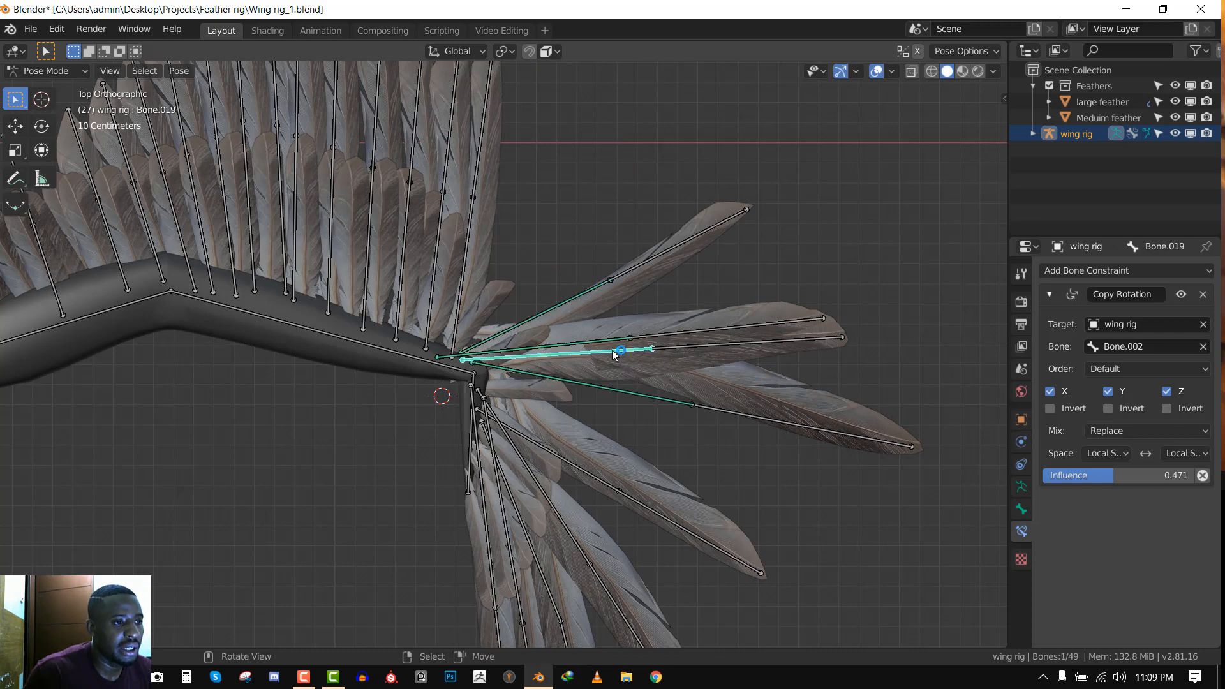
click(543, 310)
click(1181, 294)
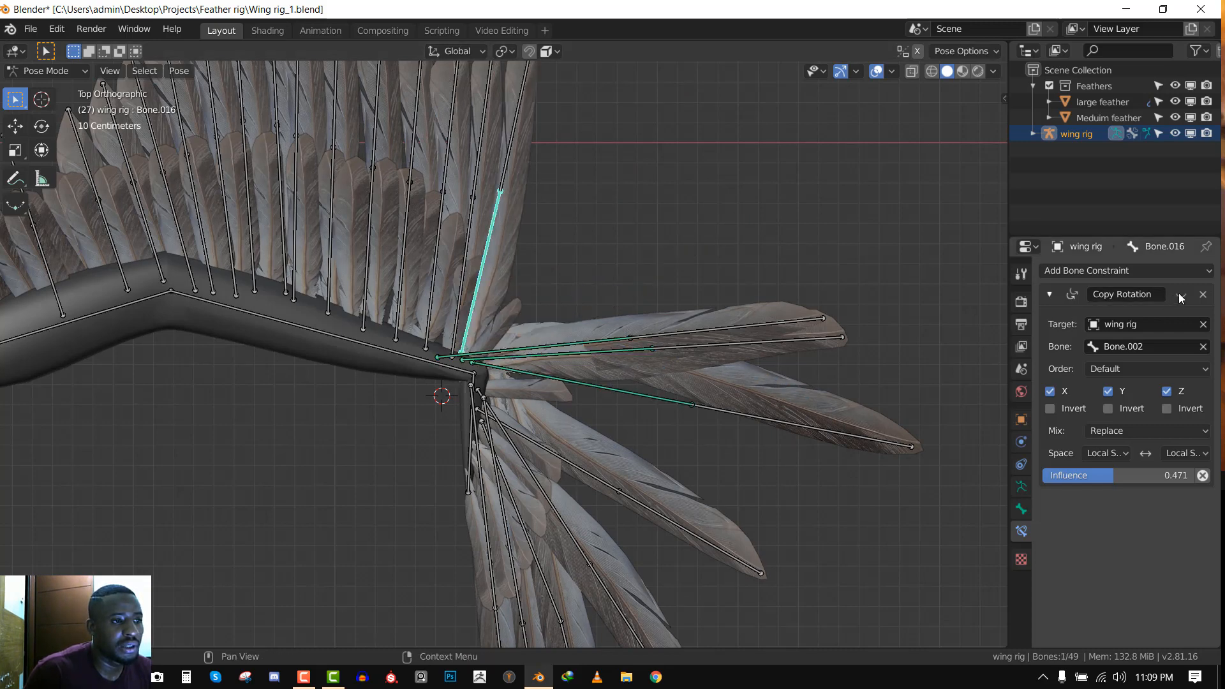
click(1180, 294)
drag(1180, 475, 1135, 475)
click(565, 353)
click(587, 353)
Clear the pose rotations of every bone in the rig and select the wingtip's Bone.002
scroll(501, 311, down, 5)
key(a)
key(alt+r)
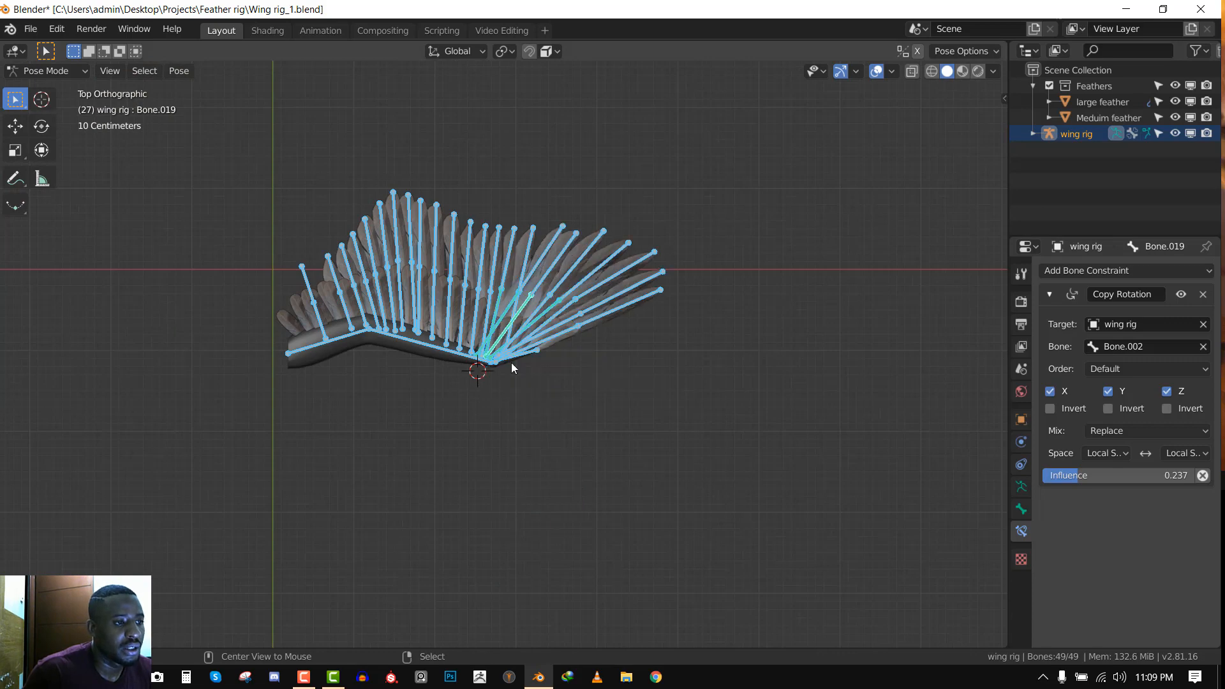
right_click(519, 358)
scroll(605, 354, up, 4)
key(r)
right_click(626, 354)
right_click(553, 351)
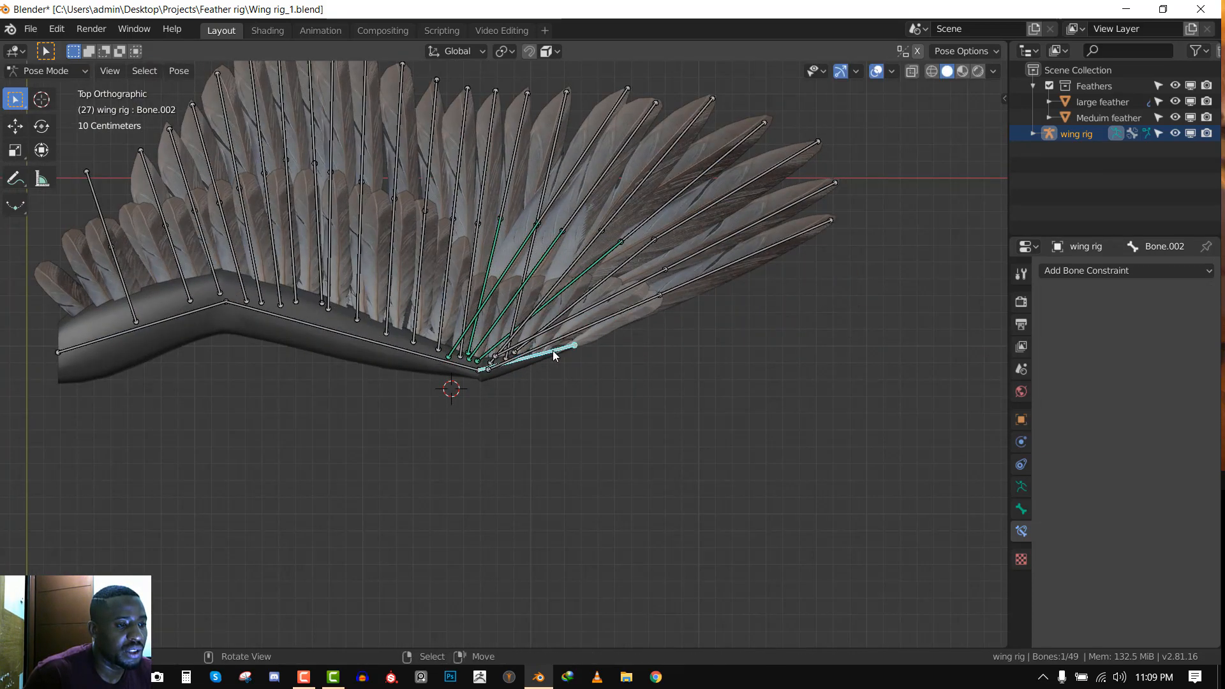
Rotate Bone.002 downward in stages to fold the wingtip and test how the constrained feathers spread
key(r)
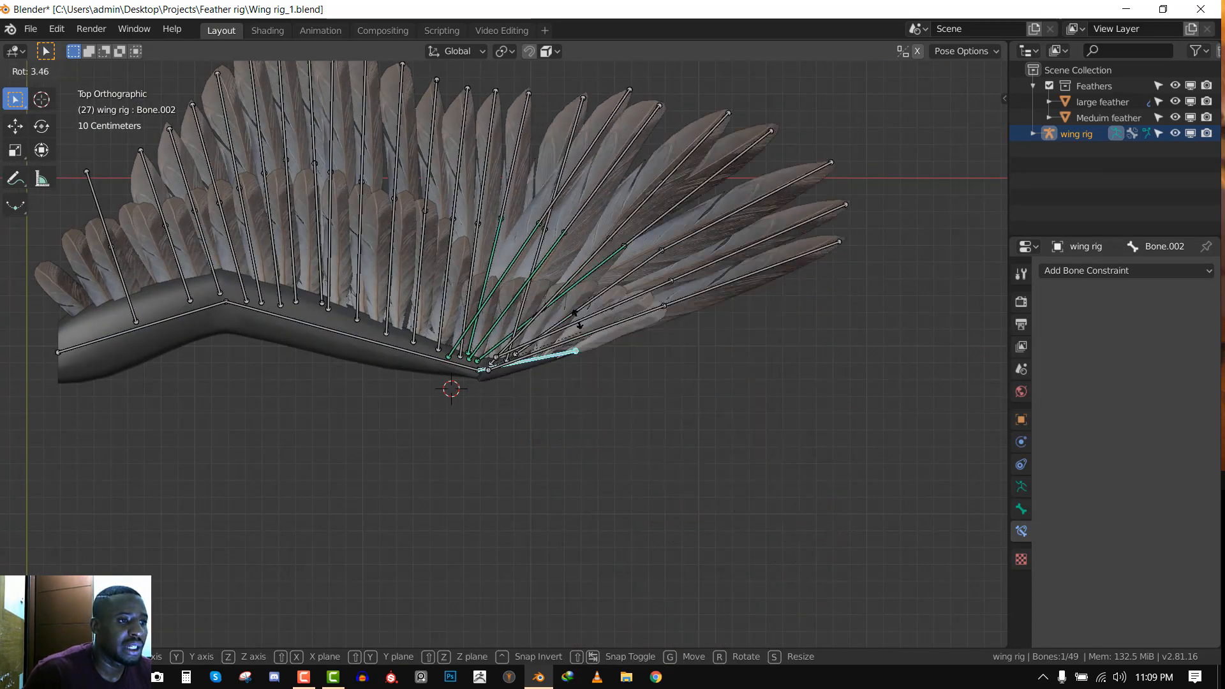
click(582, 280)
scroll(584, 276, down, 1)
scroll(584, 276, down, 1)
key(r)
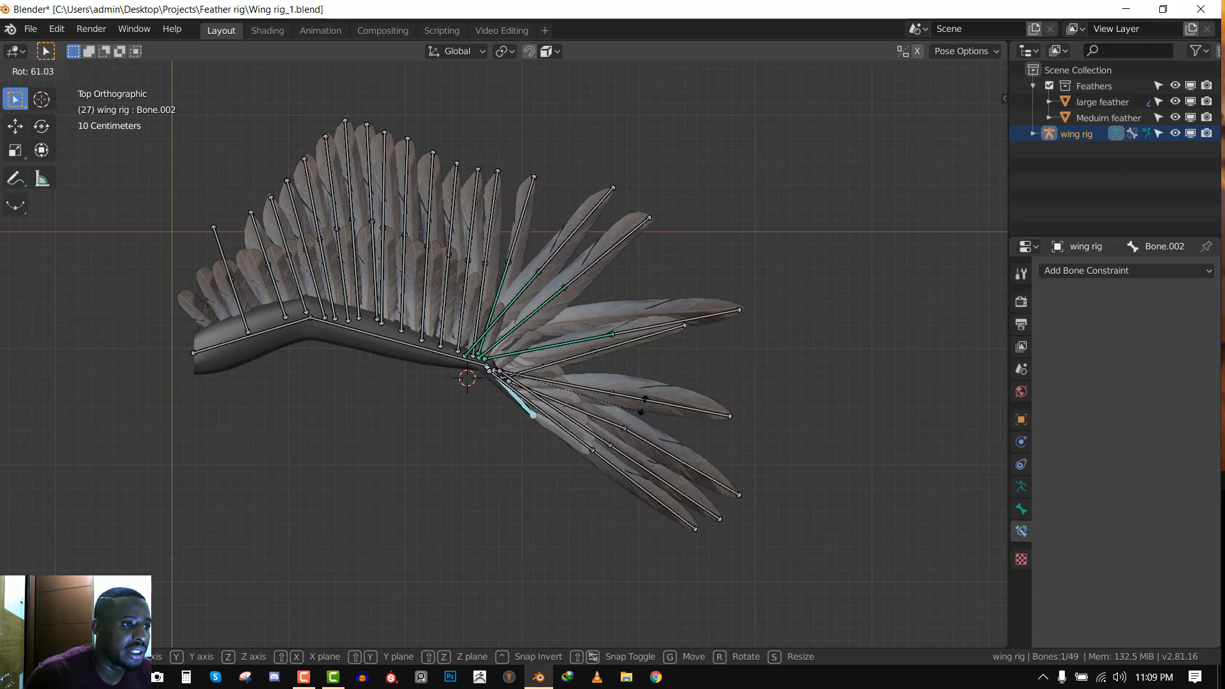
scroll(664, 290, up, 3)
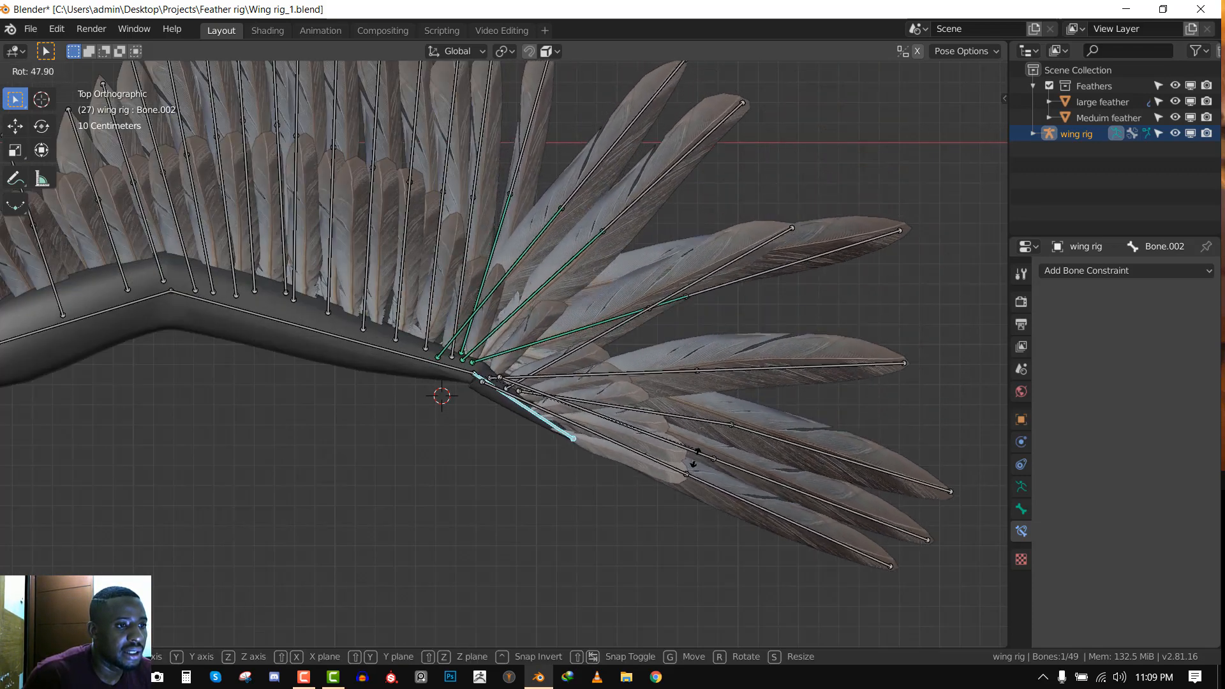
scroll(664, 383, down, 2)
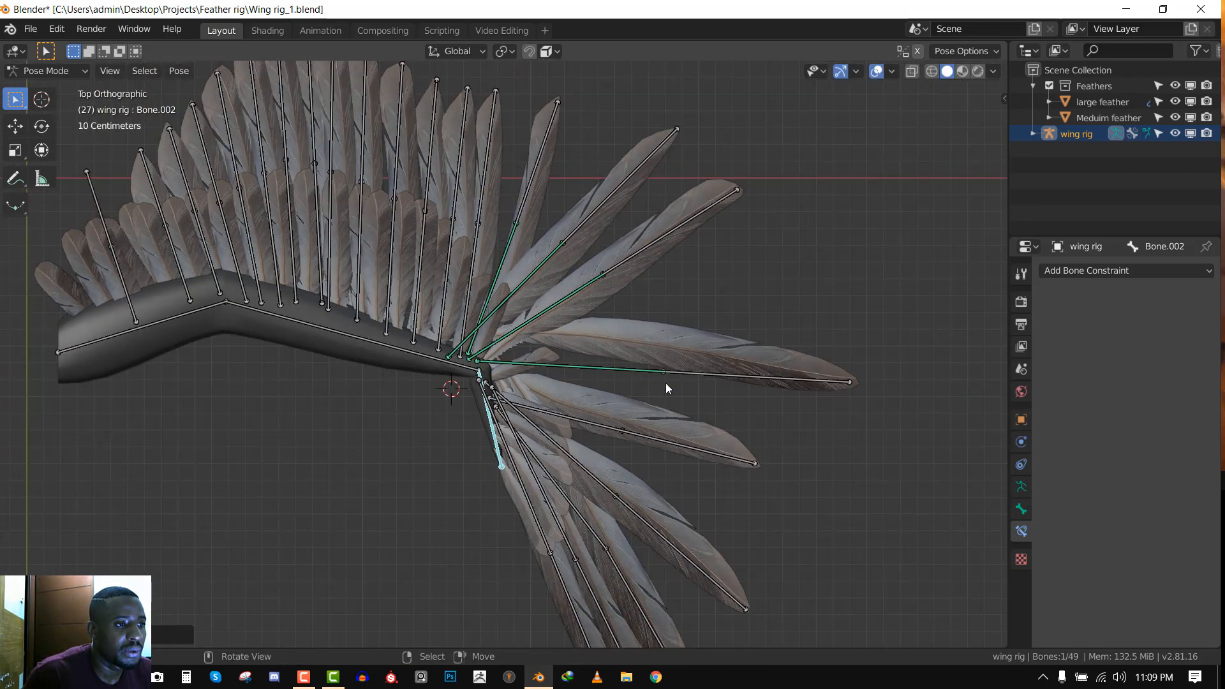
Readjust the Copy Rotation influences of Bone.021, Bone.019 and Bone.018, using 0.379 for Bone.019 and 0.171 for Bone.018
click(671, 406)
click(617, 380)
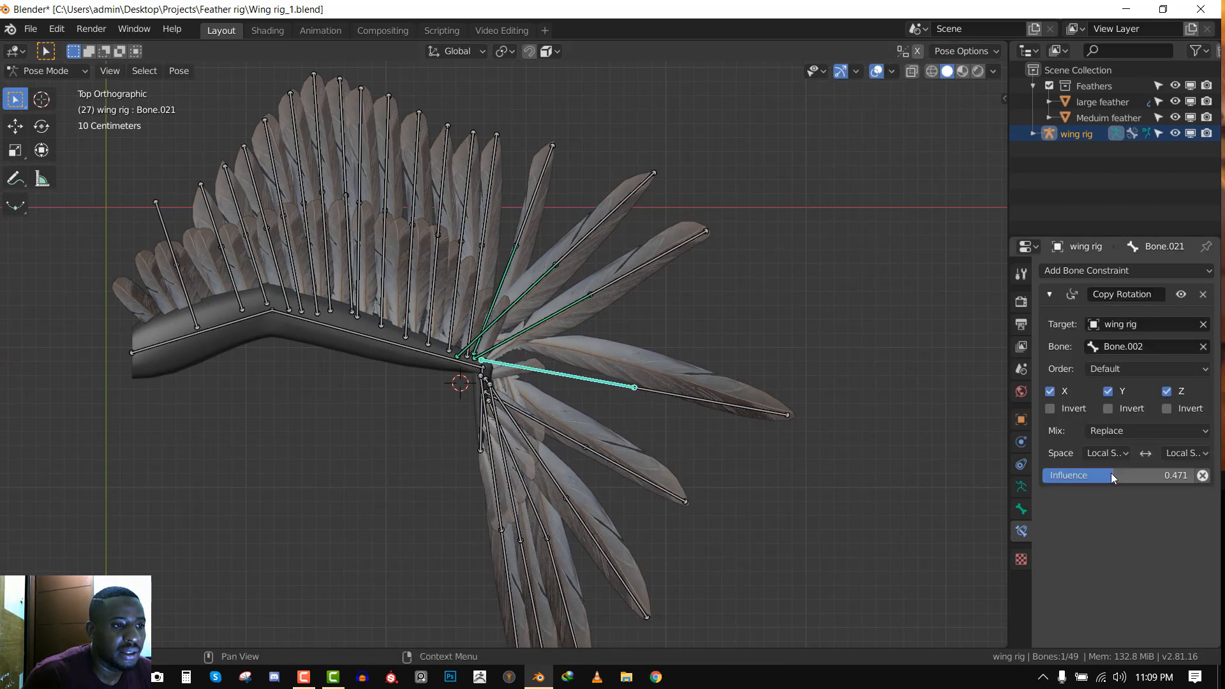
drag(1112, 476, 1055, 475)
click(563, 317)
click(520, 299)
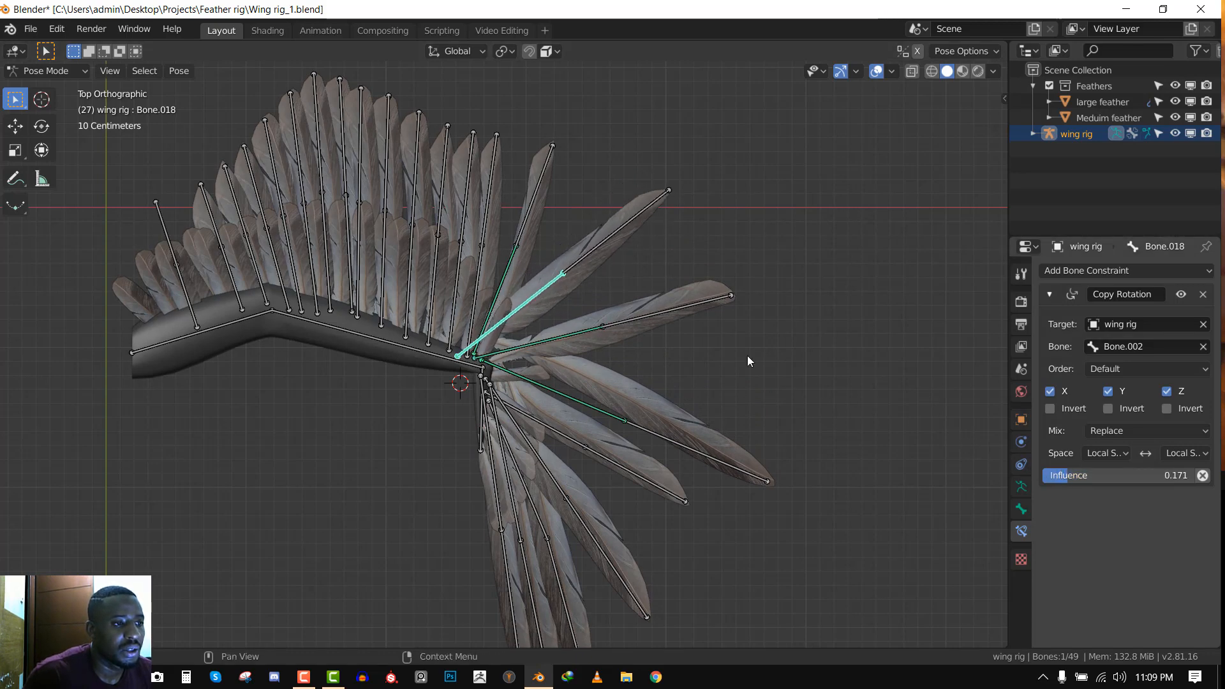
Copy Bone.019's constraint to the feather's outer bone Bone.041 and set its influence there to 0.188
scroll(657, 249, up, 3)
scroll(691, 167, down, 3)
scroll(603, 231, up, 3)
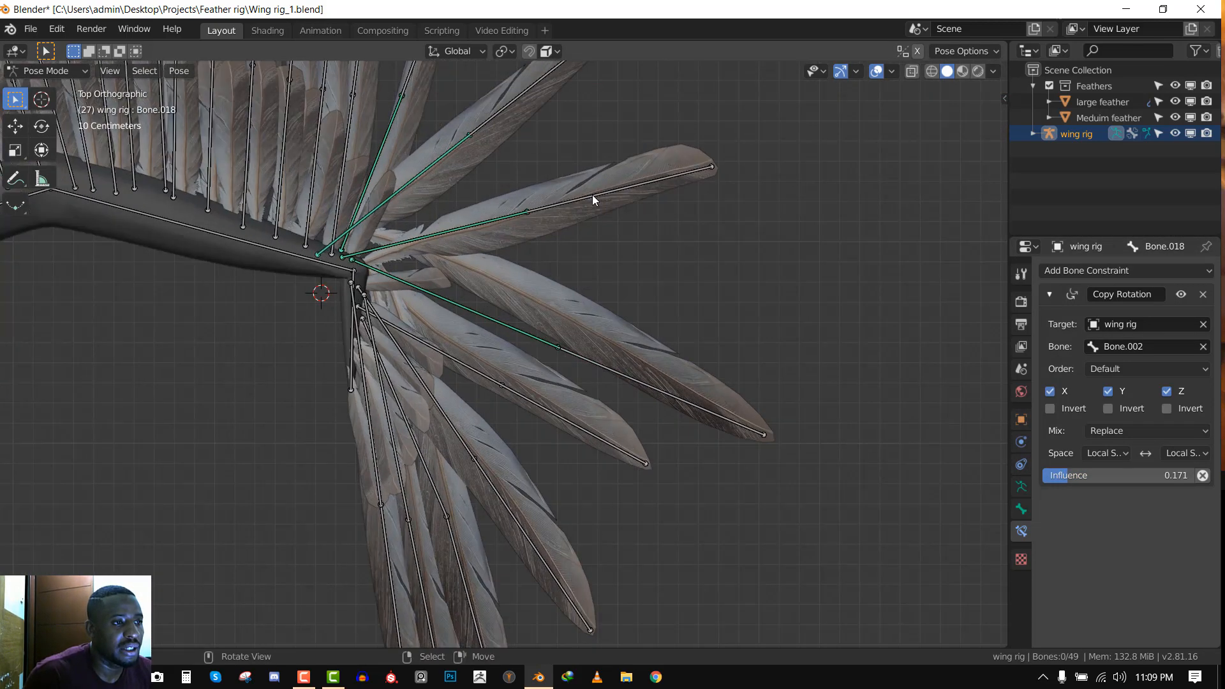
click(527, 210)
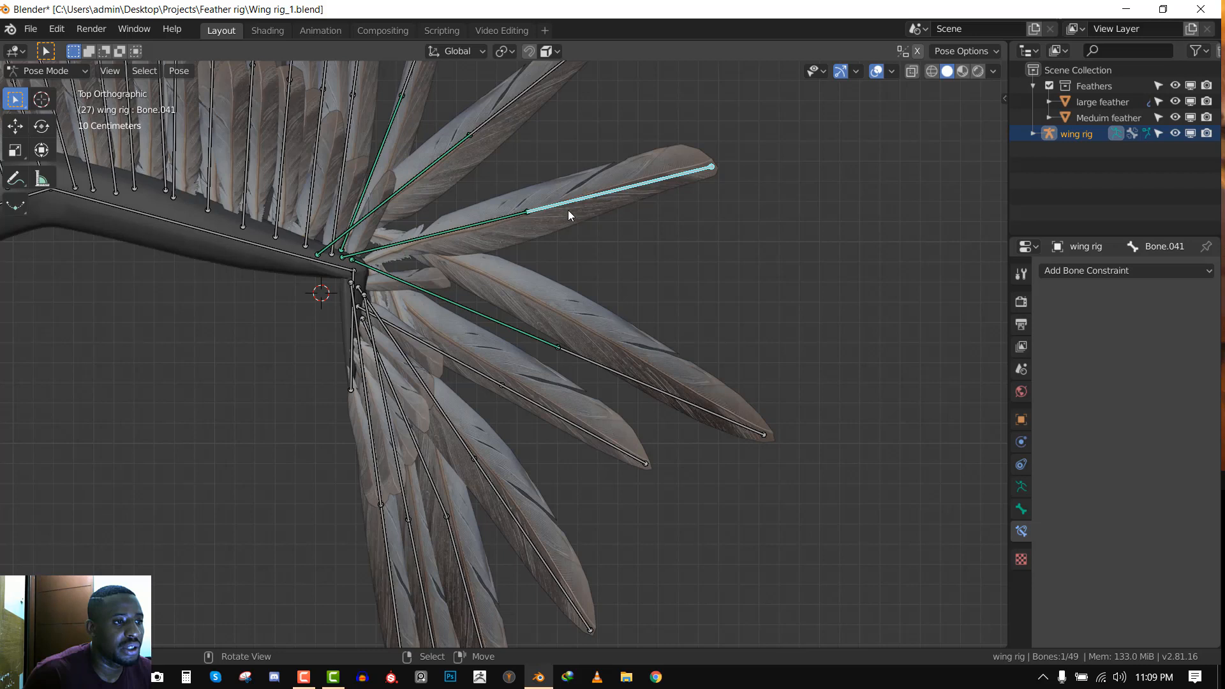
shift+click(518, 213)
key(ctrl+c)
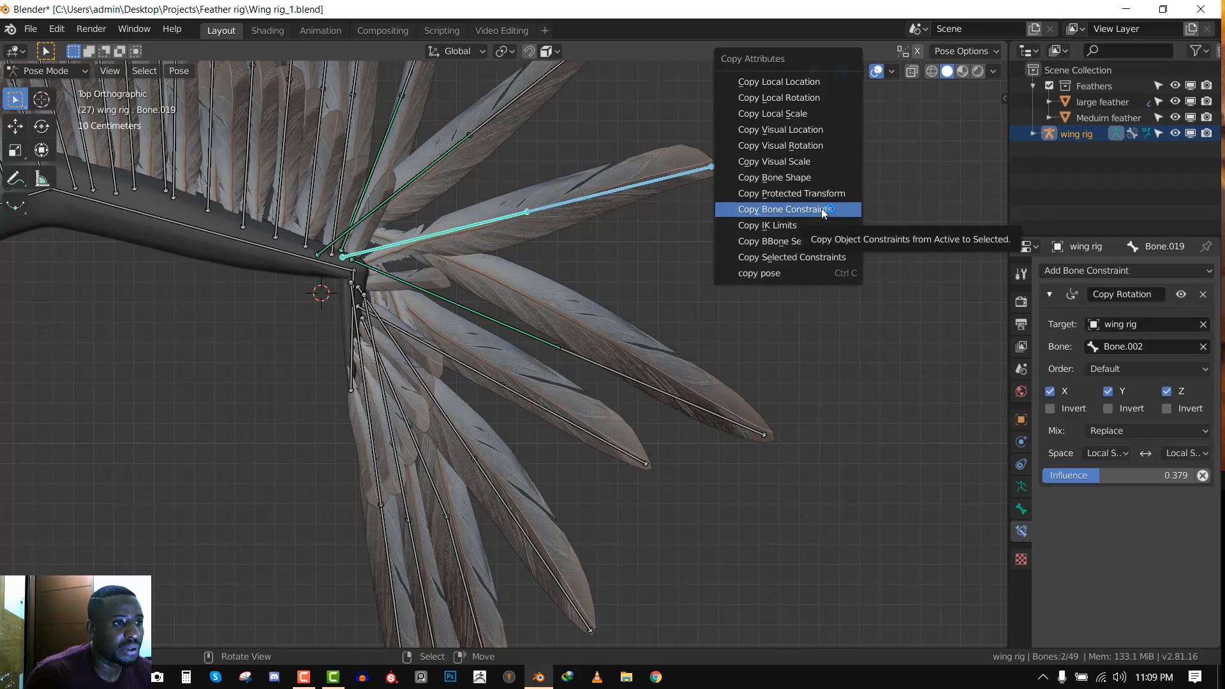
click(821, 208)
click(615, 281)
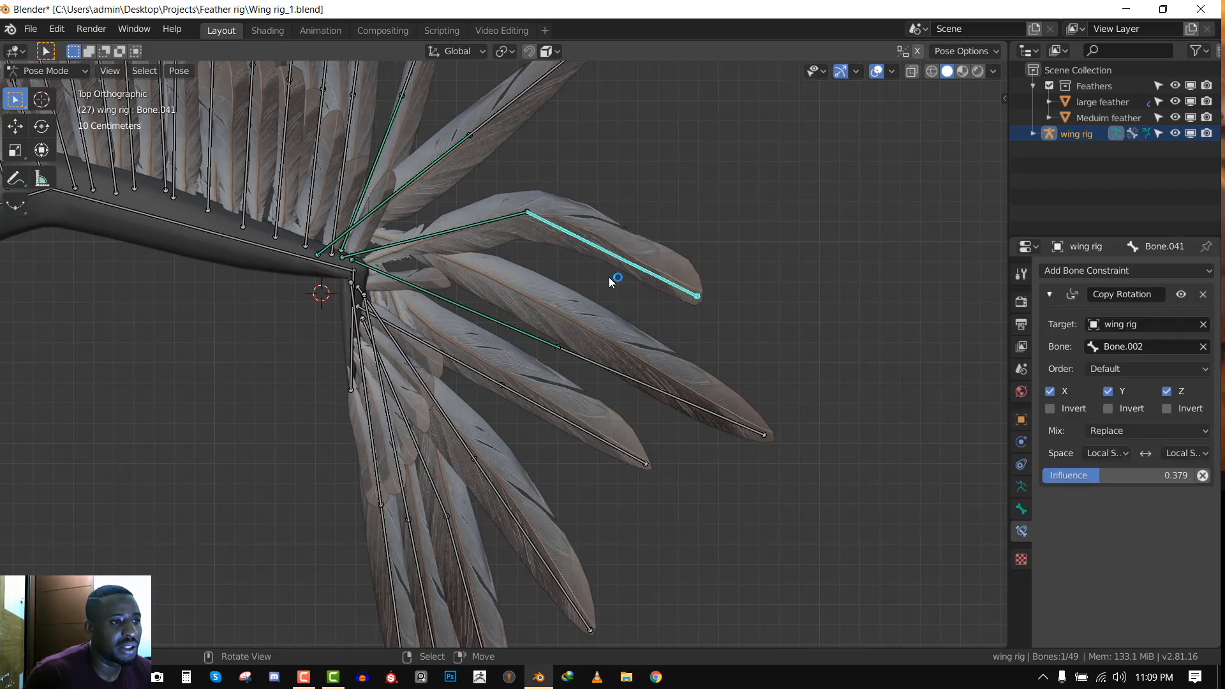
scroll(615, 282, down, 1)
drag(1141, 475, 1103, 475)
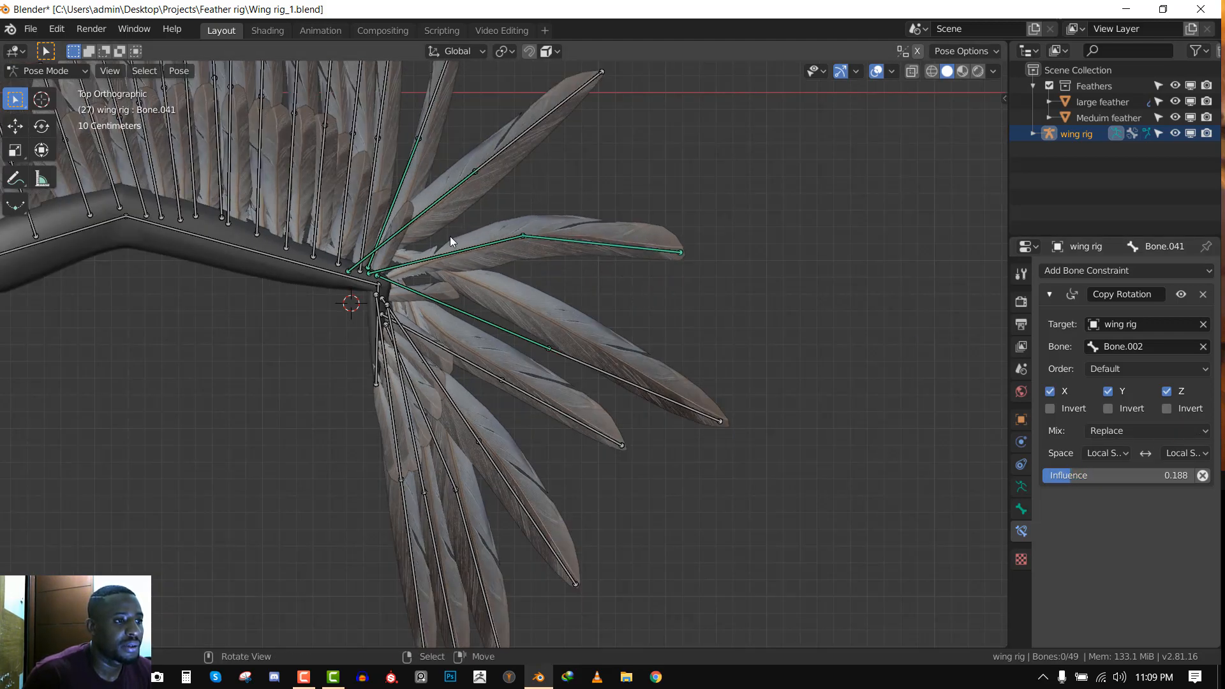
Copy Bone.041's Copy Rotation constraint to the outer bone of the feather that starts with Bone.018
shift+click(515, 152)
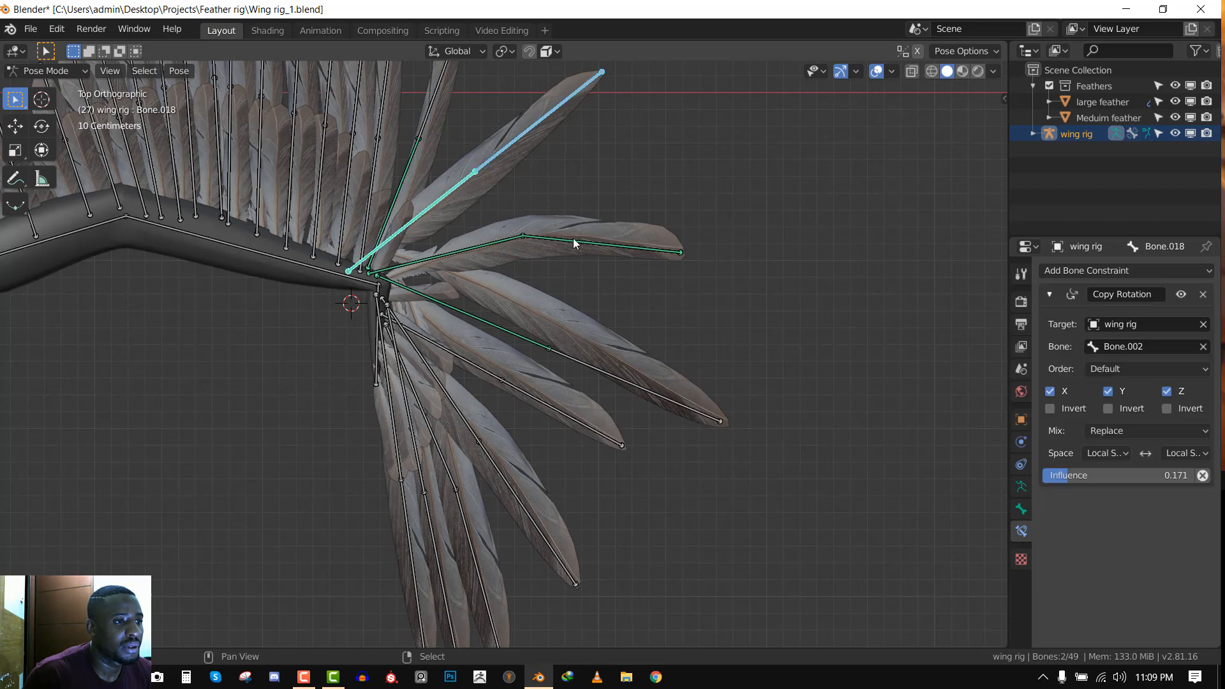
shift+click(615, 244)
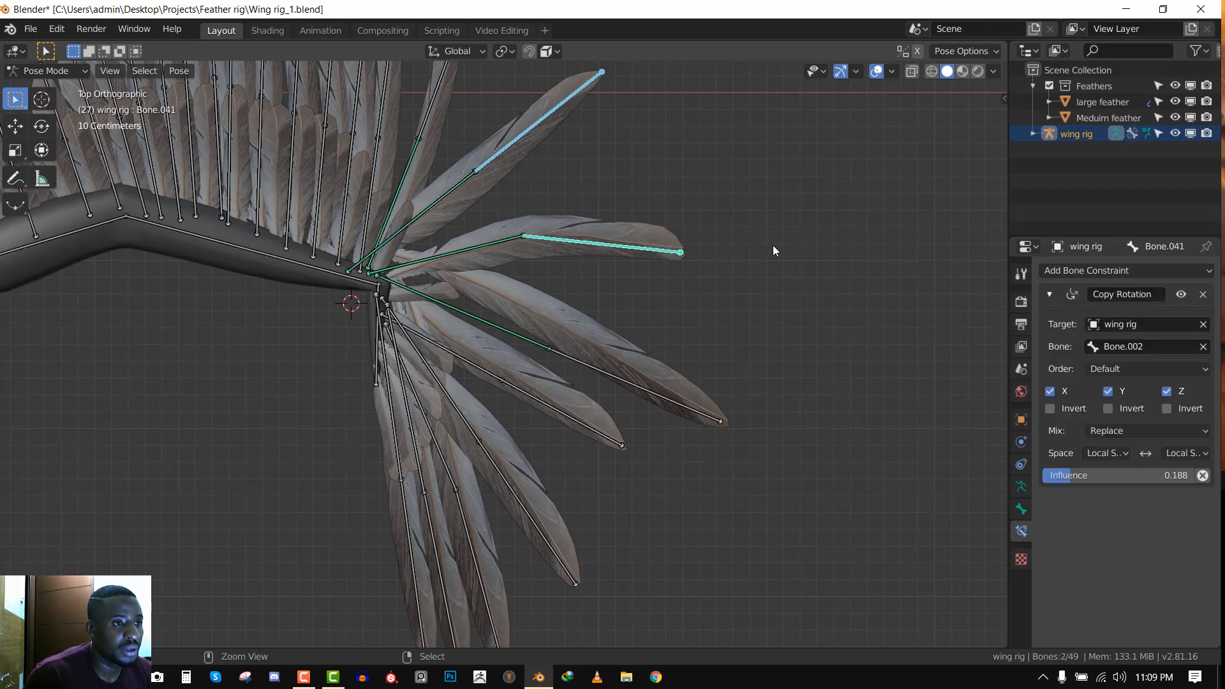
key(ctrl+c)
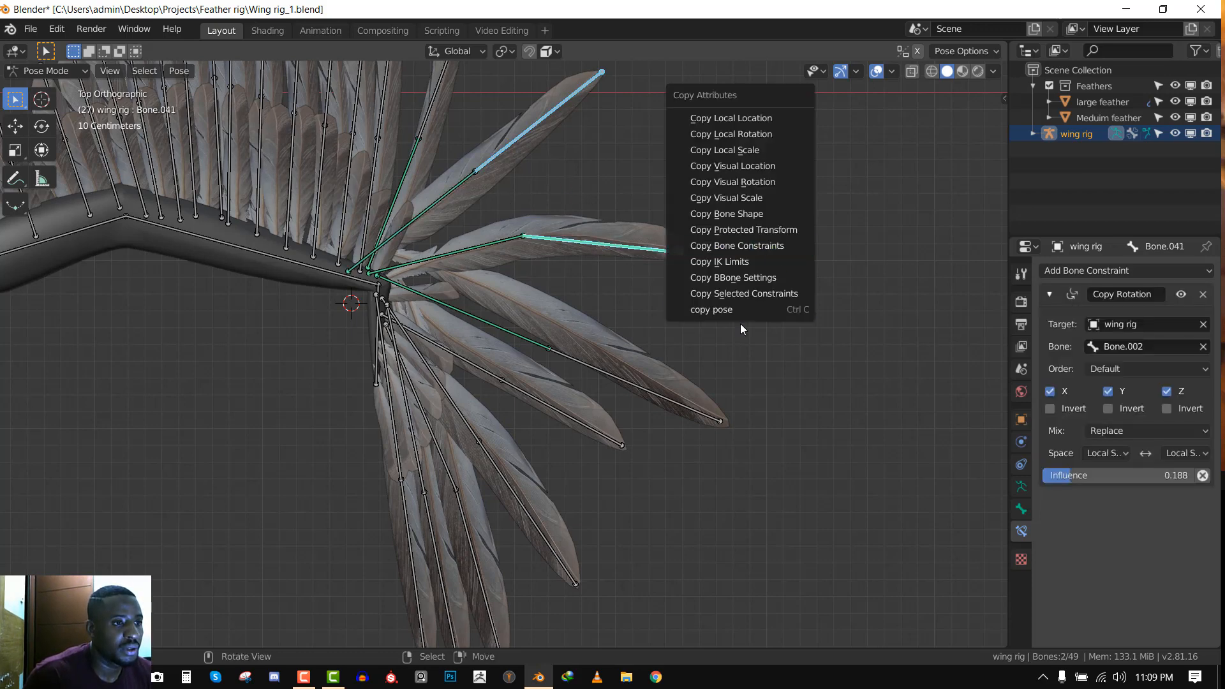
click(736, 245)
click(515, 282)
Reset the rotations of the whole wing rig and pick the wingtip's Bone.002 for another fold test
scroll(516, 282, down, 2)
key(a)
key(alt+r)
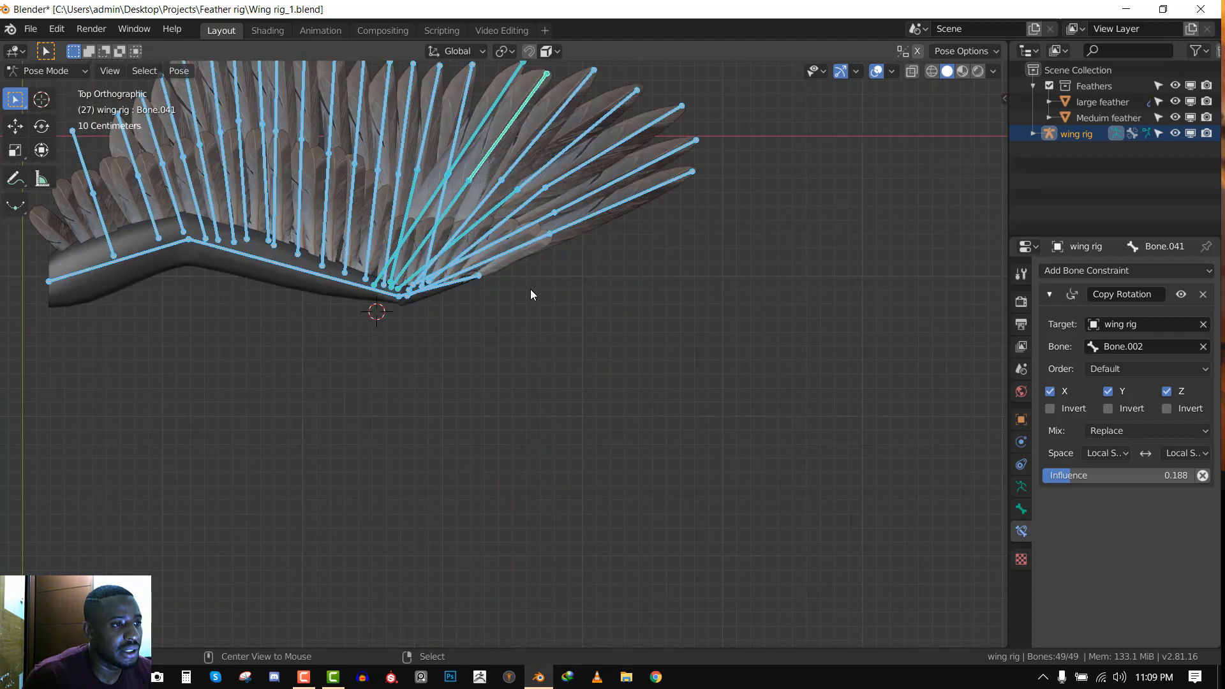
click(437, 291)
scroll(459, 268, up, 2)
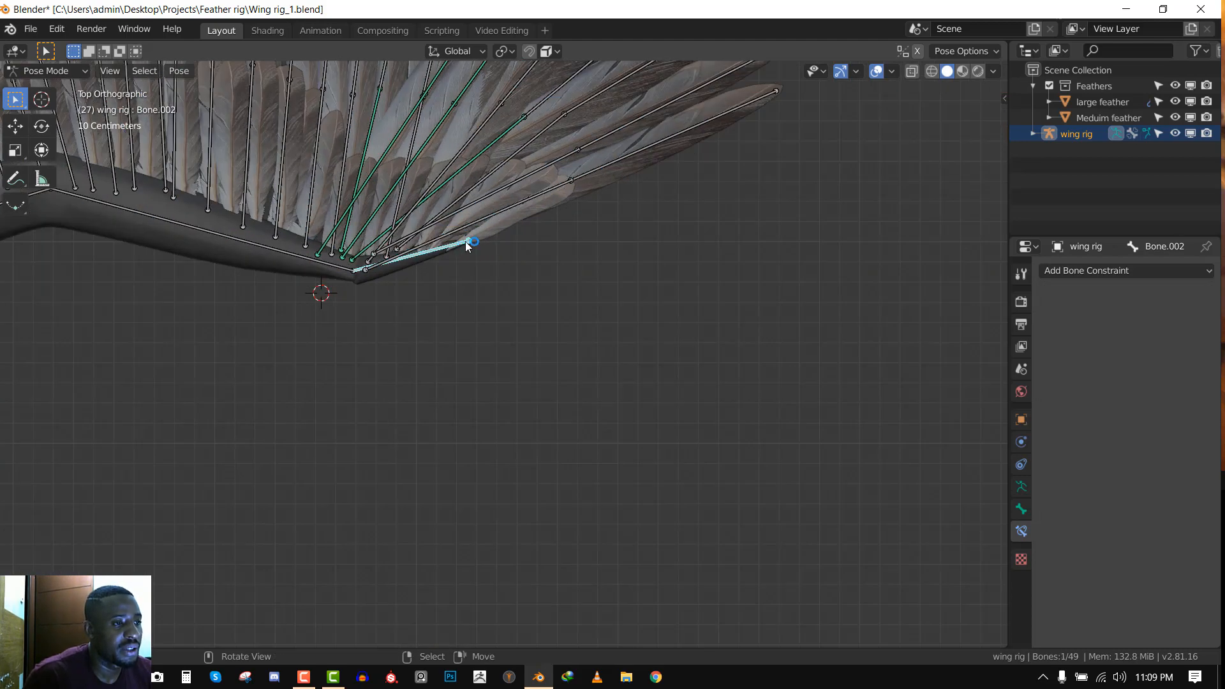
Fold the wingtip by rotating Bone.002 down, and try rotating the feather bone Bone.018 to judge the spread
scroll(466, 247, down, 3)
key(r)
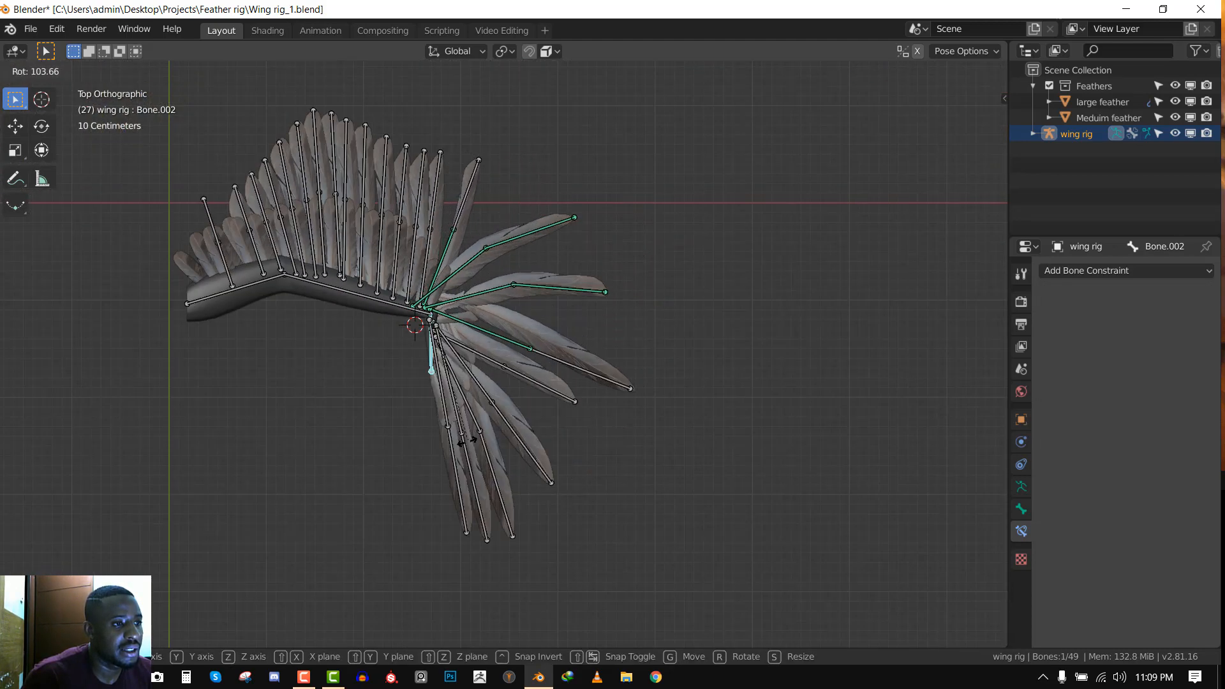
click(484, 326)
click(497, 297)
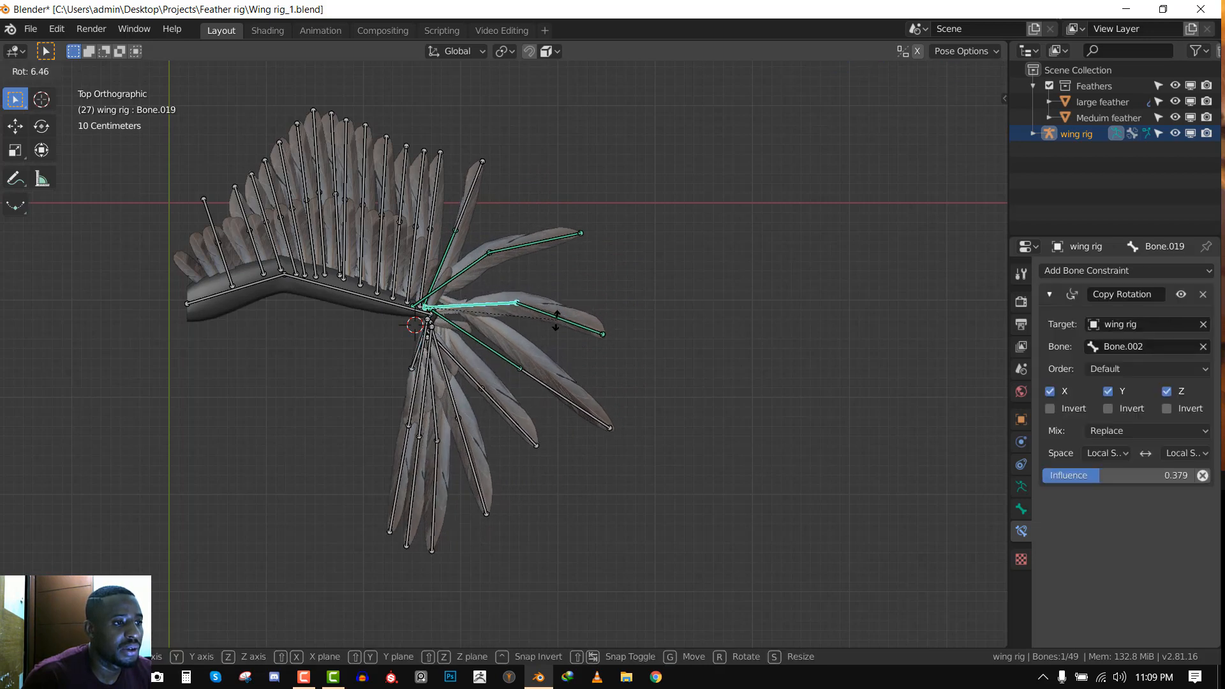
key(r)
click(548, 271)
scroll(548, 262, up, 4)
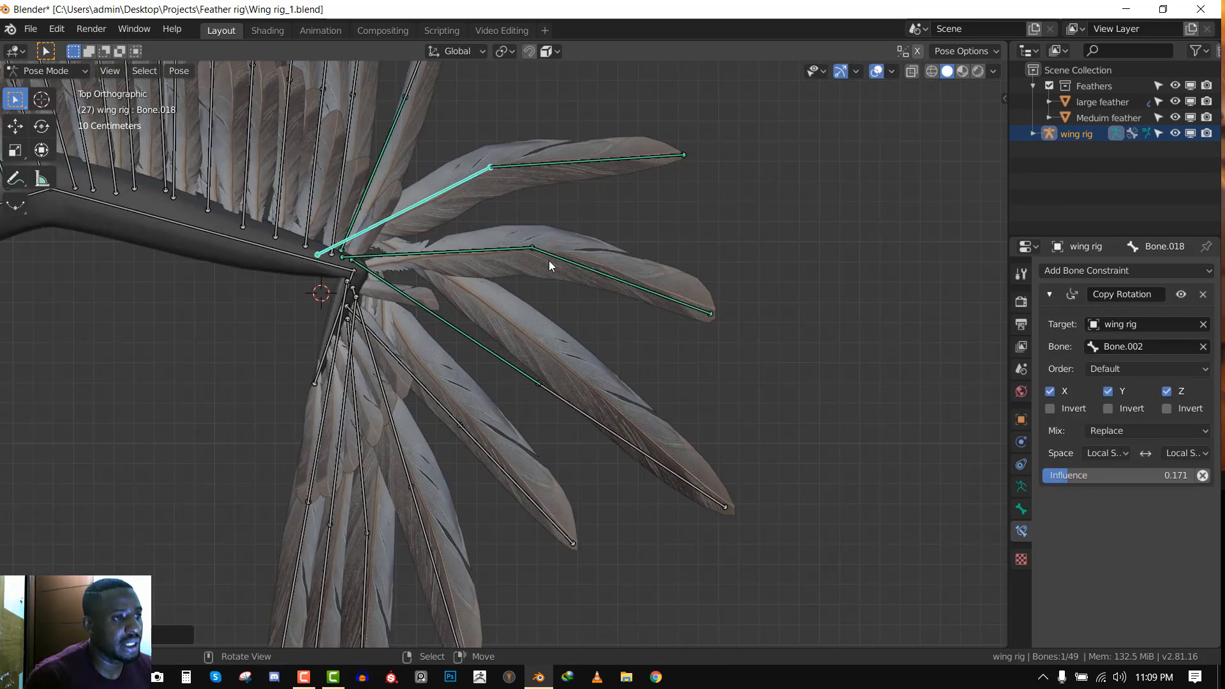
Set the Copy Rotation influence of the feather bone Bone.016 to 0.167
key(alt+a)
scroll(547, 260, down, 2)
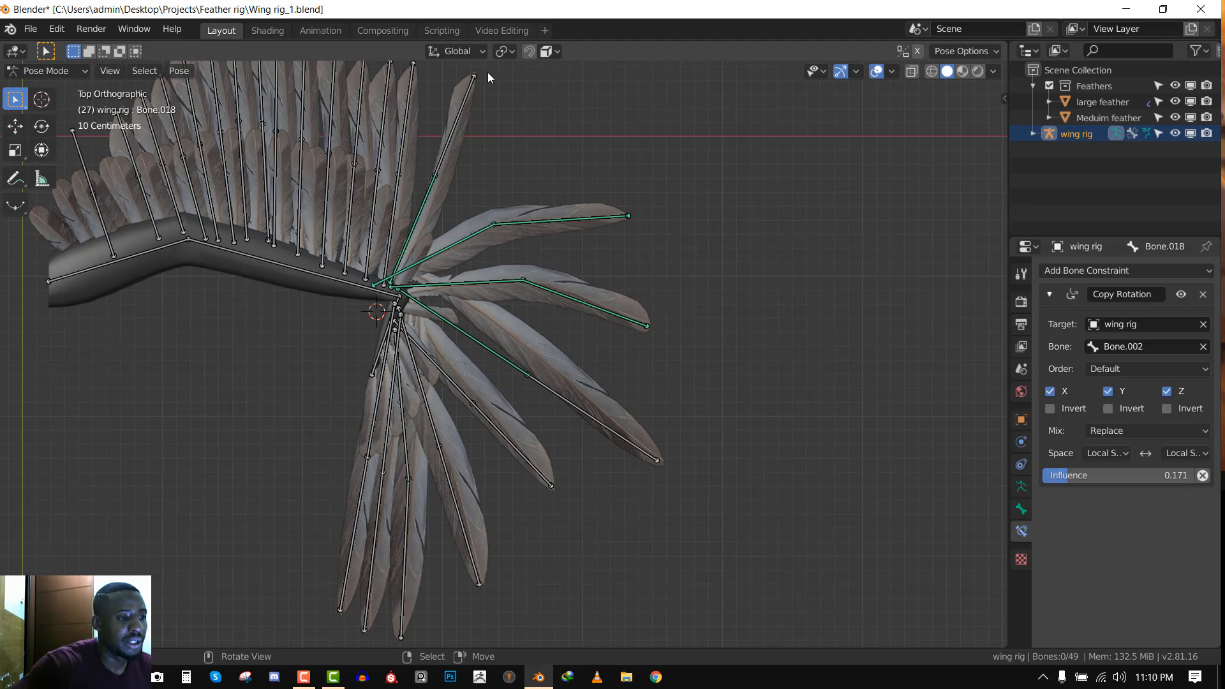
shift+middle_drag(431, 154, 438, 238)
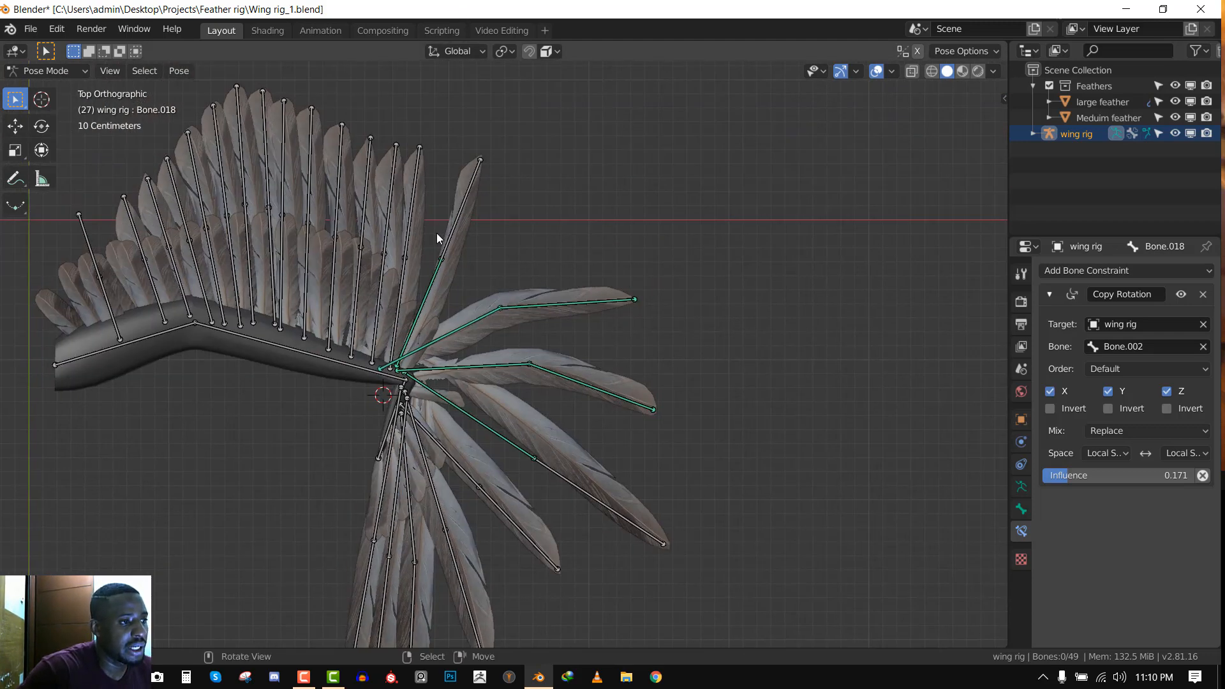
scroll(372, 305, down, 1)
shift+middle_drag(449, 300, 461, 198)
scroll(461, 197, up, 2)
shift+middle_drag(449, 154, 446, 247)
click(402, 255)
shift+click(436, 274)
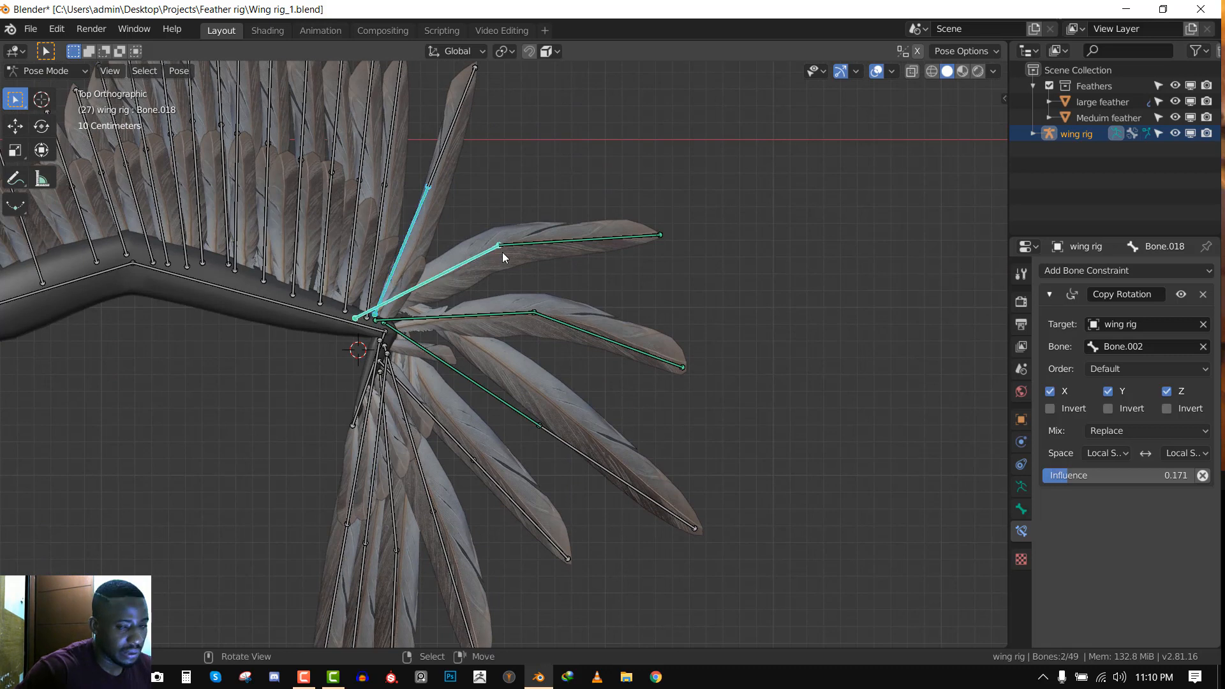
click(400, 256)
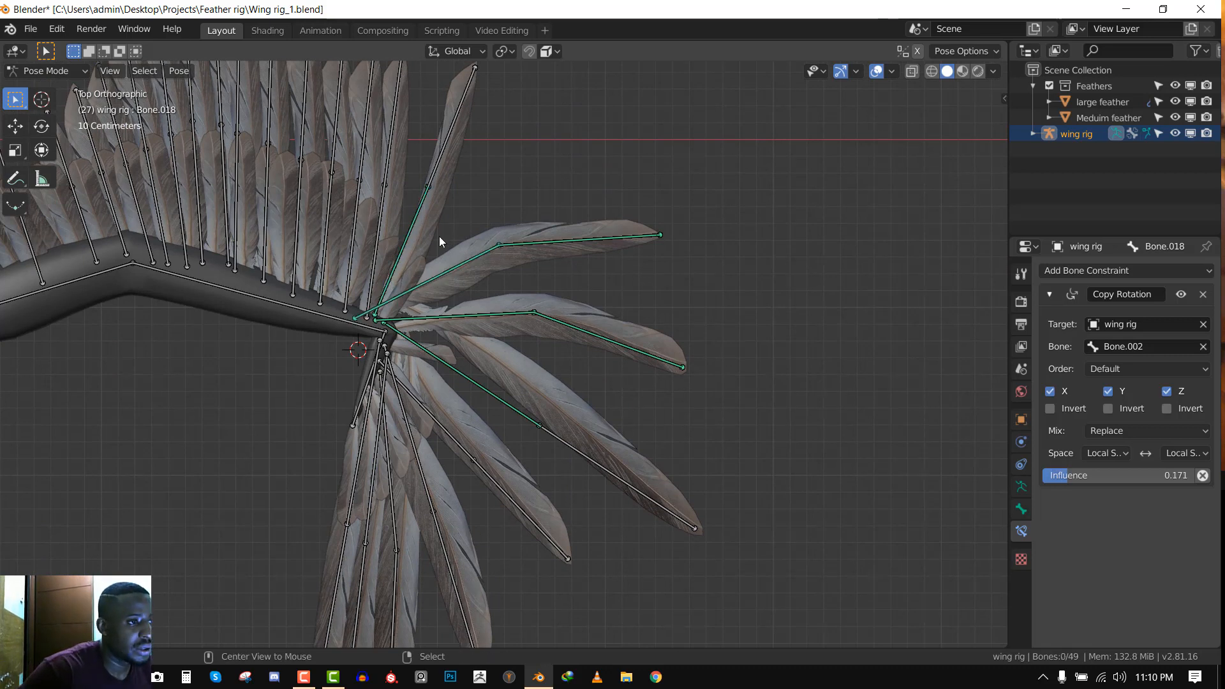
drag(1117, 480, 1063, 476)
click(401, 250)
Copy Bone.016's Copy Rotation constraint to the neighbouring feather bone Bone.015 and set its influence there to 0.092
click(384, 227)
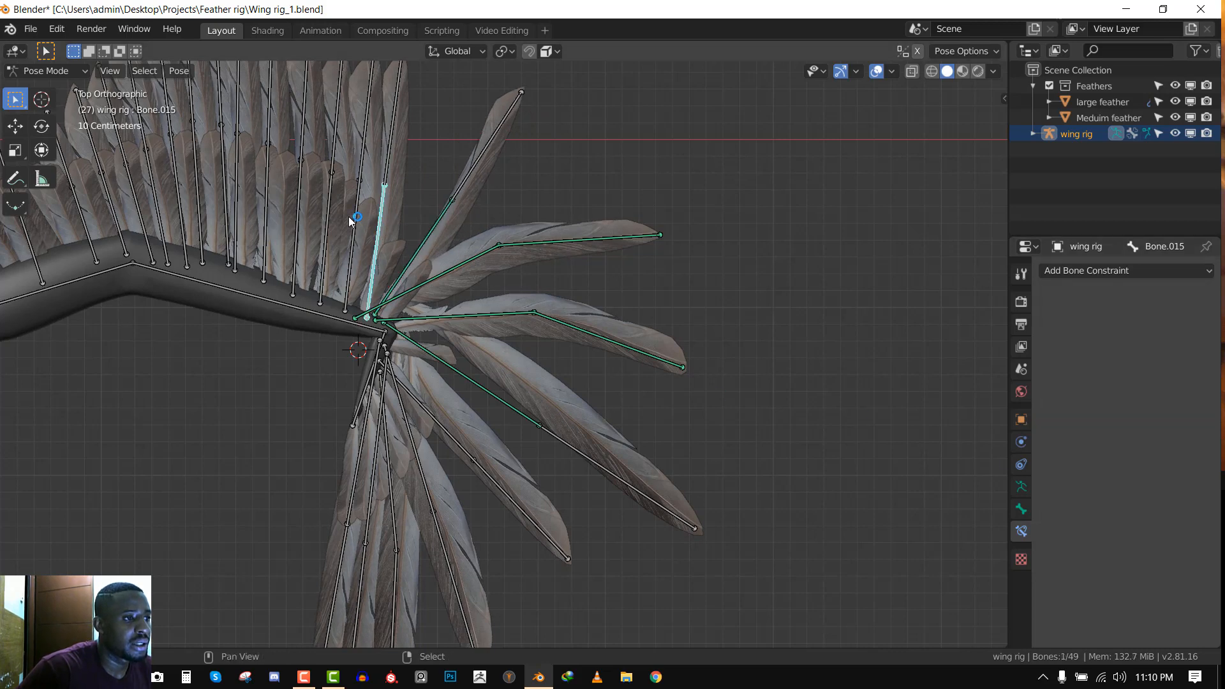
shift+click(419, 234)
key(ctrl+c)
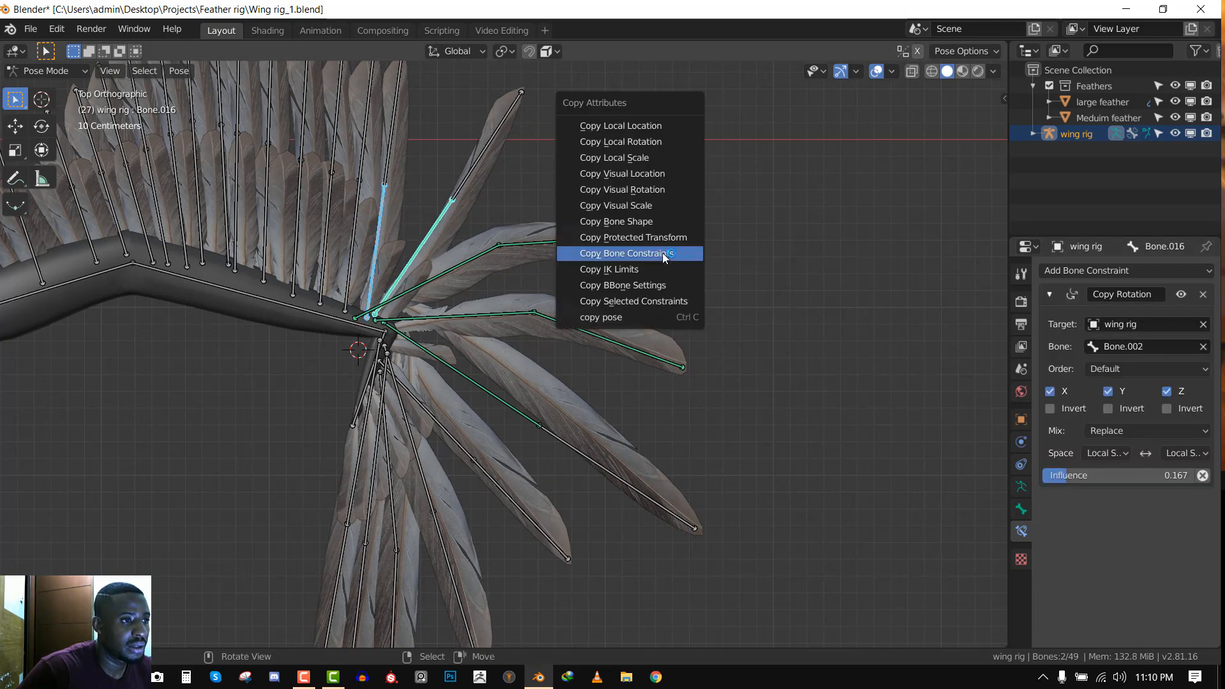
click(664, 253)
click(417, 223)
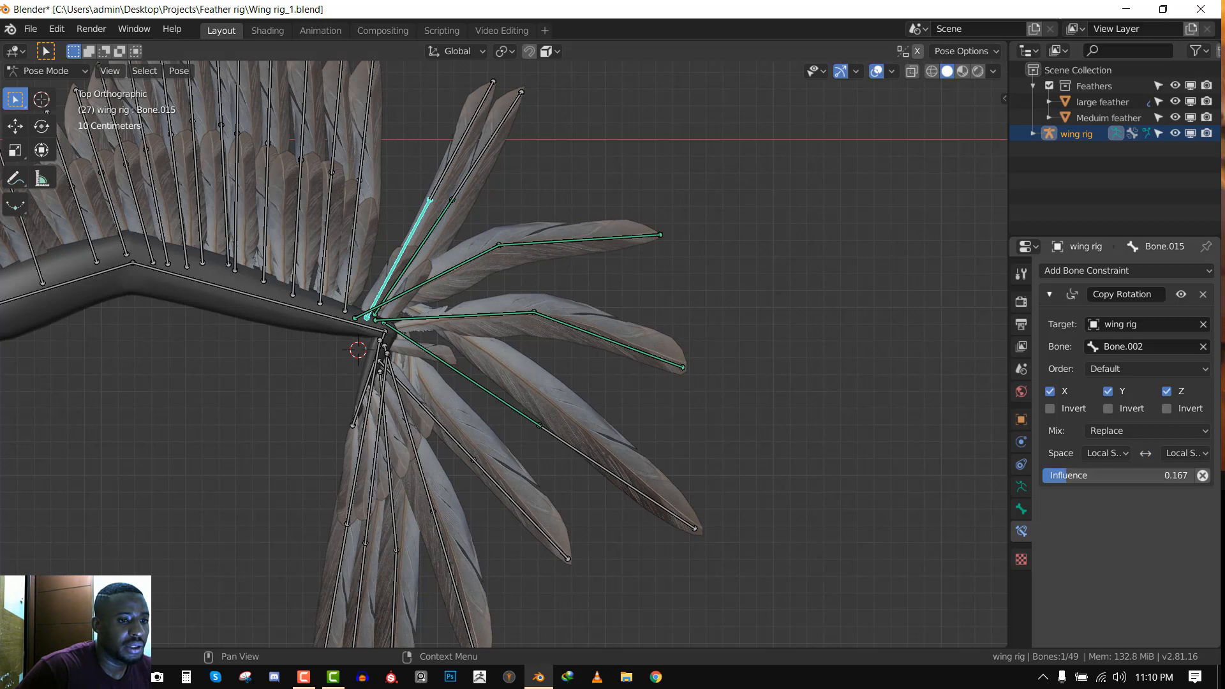
key(Escape)
drag(1100, 478, 1056, 478)
Set the Copy Rotation influence of Bone.040, the outer bone of the feather starting with Bone.018, to 0.000
click(593, 242)
scroll(493, 329, down, 4)
key(alt+a)
scroll(497, 321, up, 2)
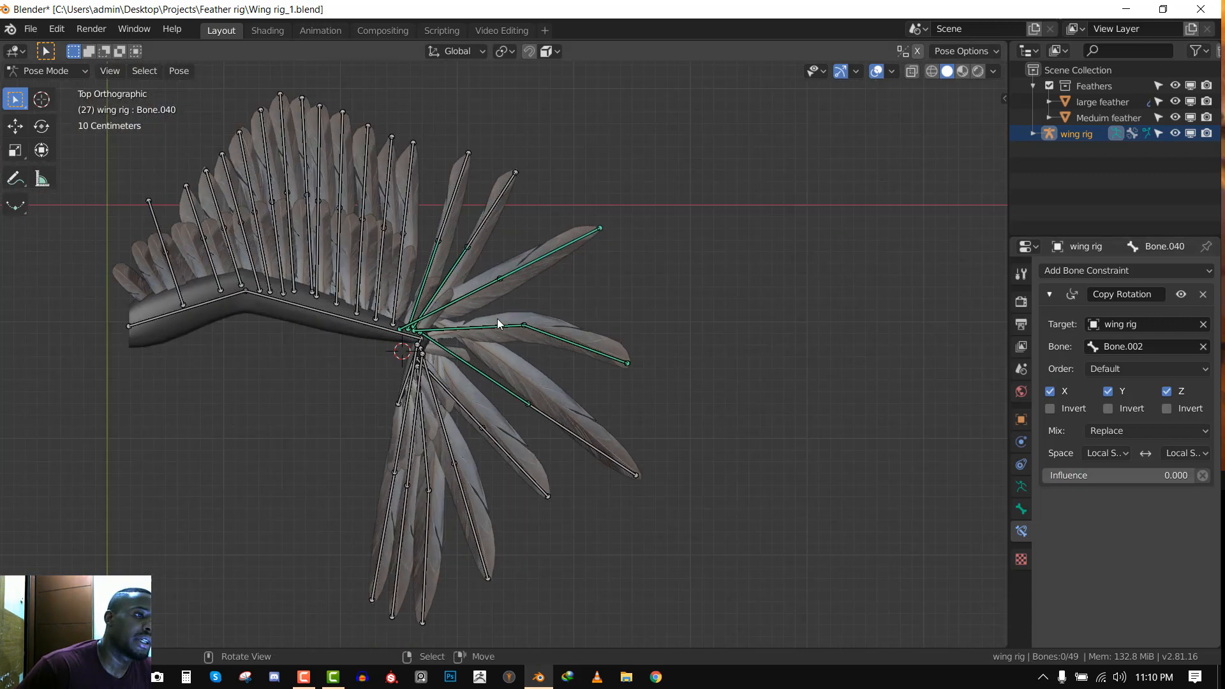
Copy Bone.015's Copy Rotation constraint to Bone.014 and set its influence there to 0.050
shift+click(440, 268)
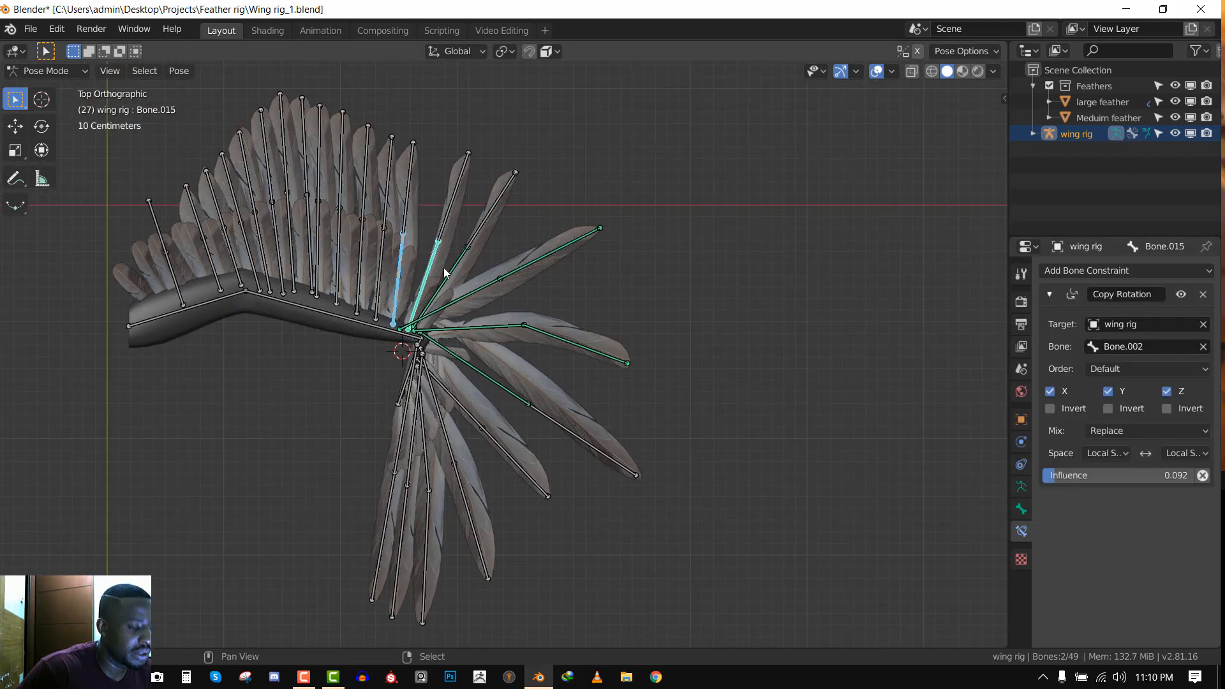
key(ctrl+c)
click(819, 281)
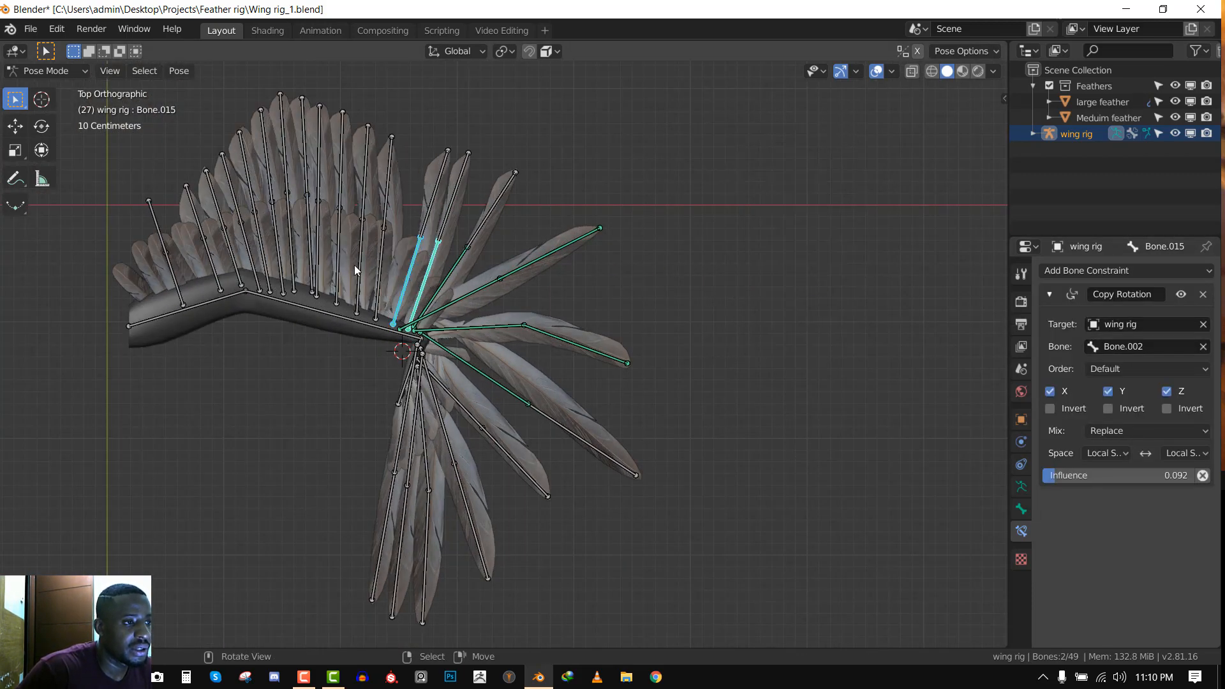
drag(1094, 476, 1087, 476)
Reset the rotations of all bones in the wing rig and try folding the wingtip bone Bone.002 both ways
key(alt+a)
scroll(392, 307, down, 1)
scroll(543, 346, up, 1)
key(a)
key(alt+r)
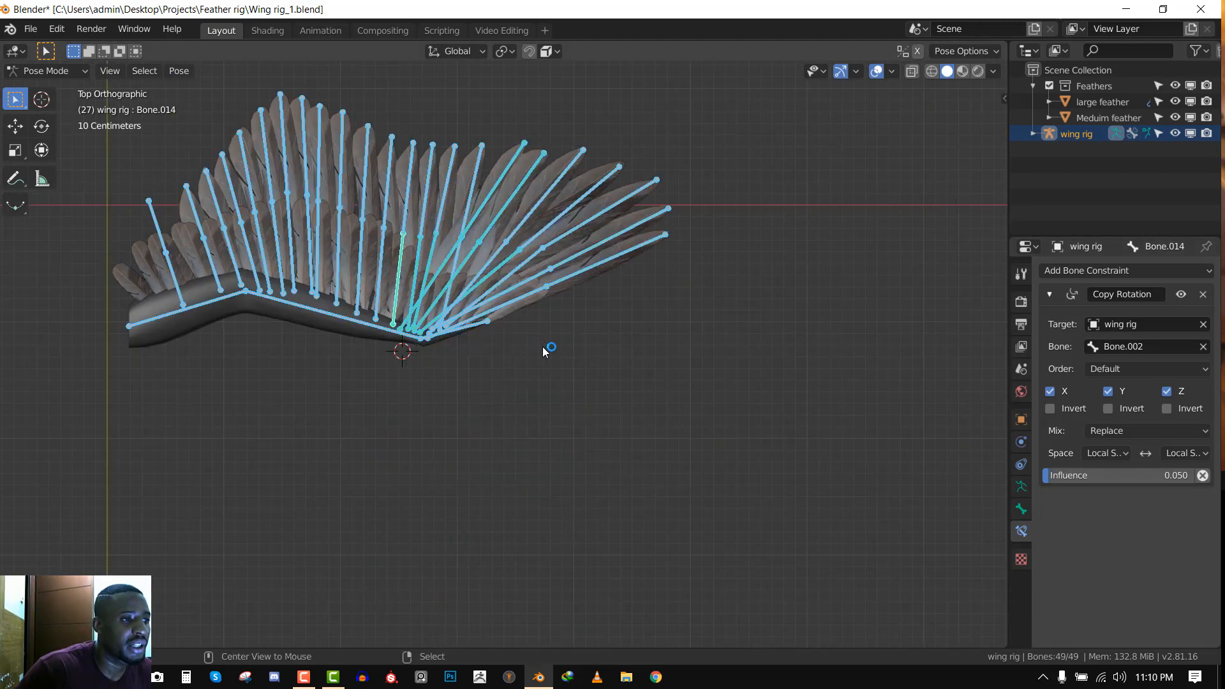
right_click(489, 321)
key(r)
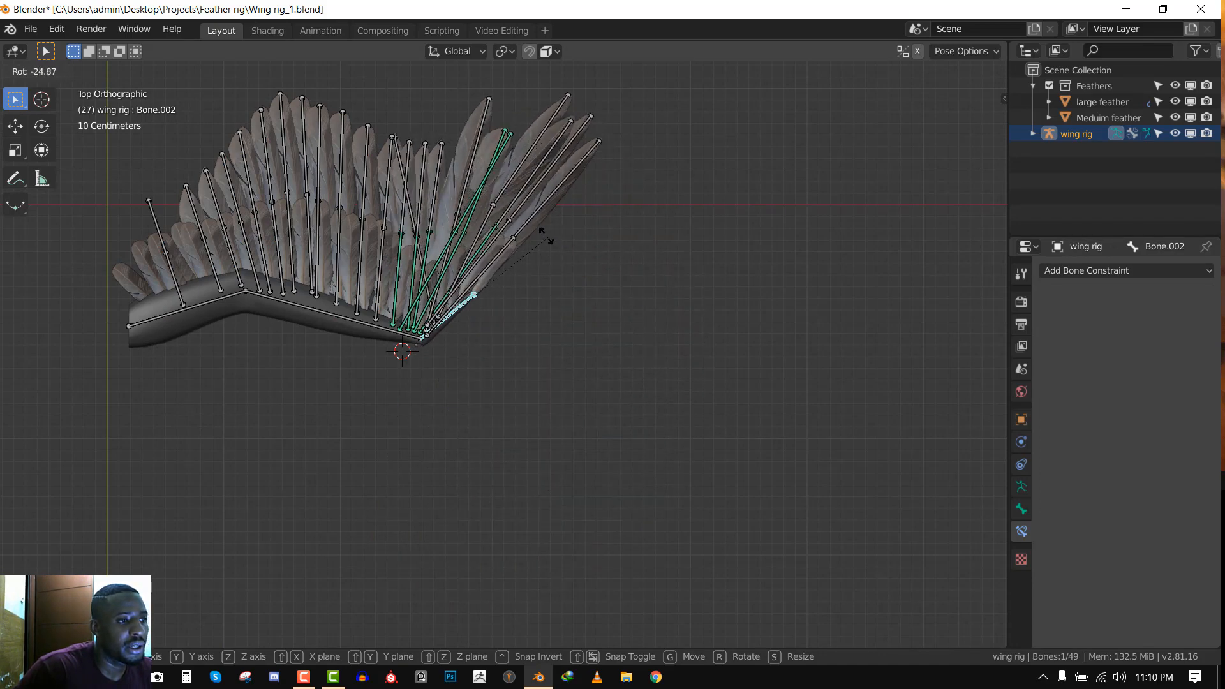
right_click(522, 472)
Fold the middle wing section down by rotating Bone.001 about 64 degrees
scroll(499, 358, up, 3)
shift+middle_drag(456, 310, 658, 332)
right_click(409, 312)
scroll(409, 317, down, 3)
key(r)
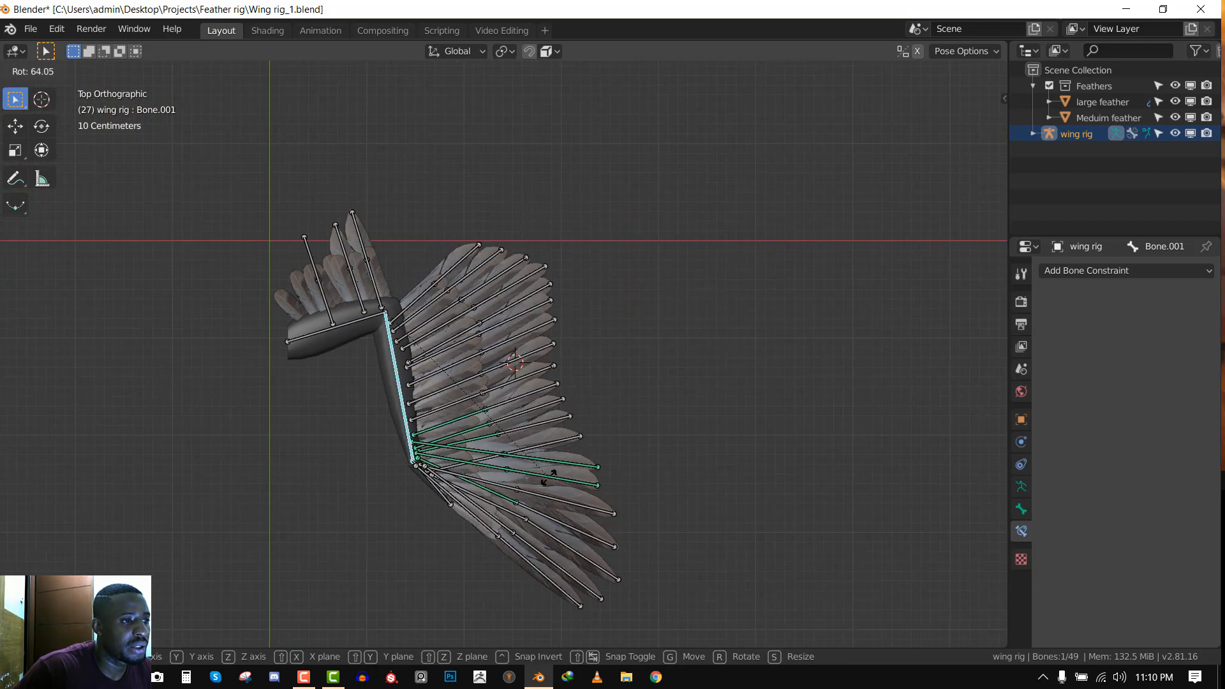
click(469, 298)
Add a Copy Rotation constraint to Bone.004 targeting Bone.001, with both spaces set to Local Space and influence 0.000
scroll(469, 294, up, 3)
right_click(323, 273)
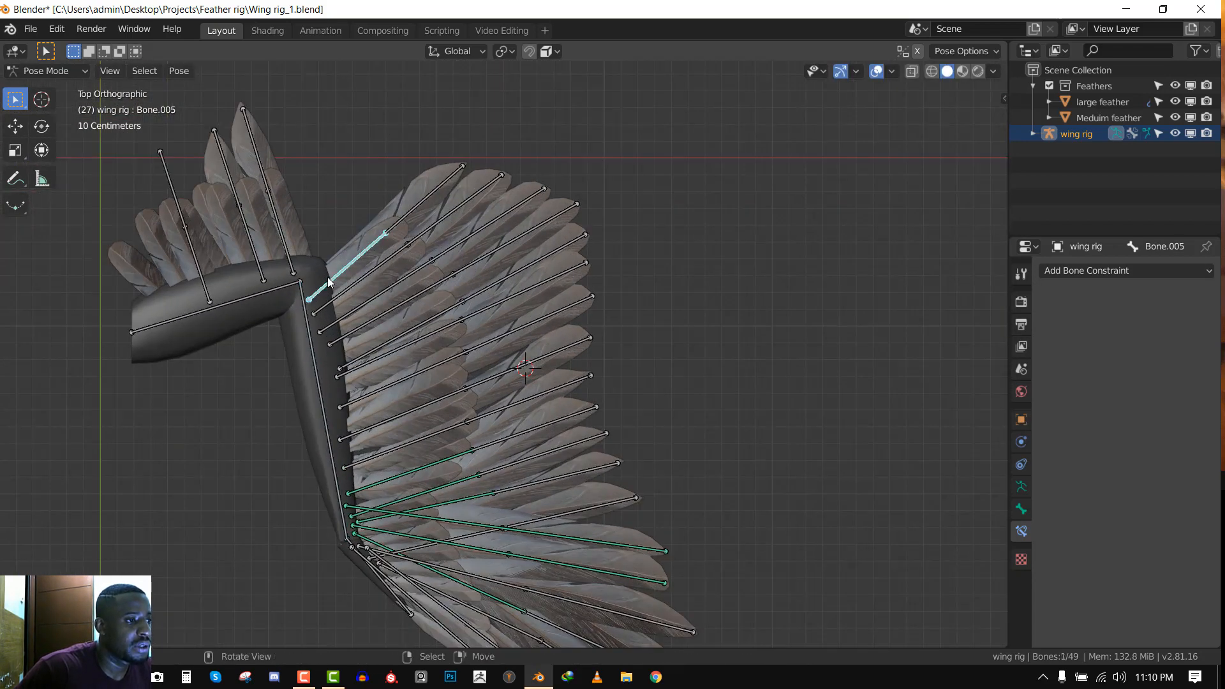
right_click(305, 320)
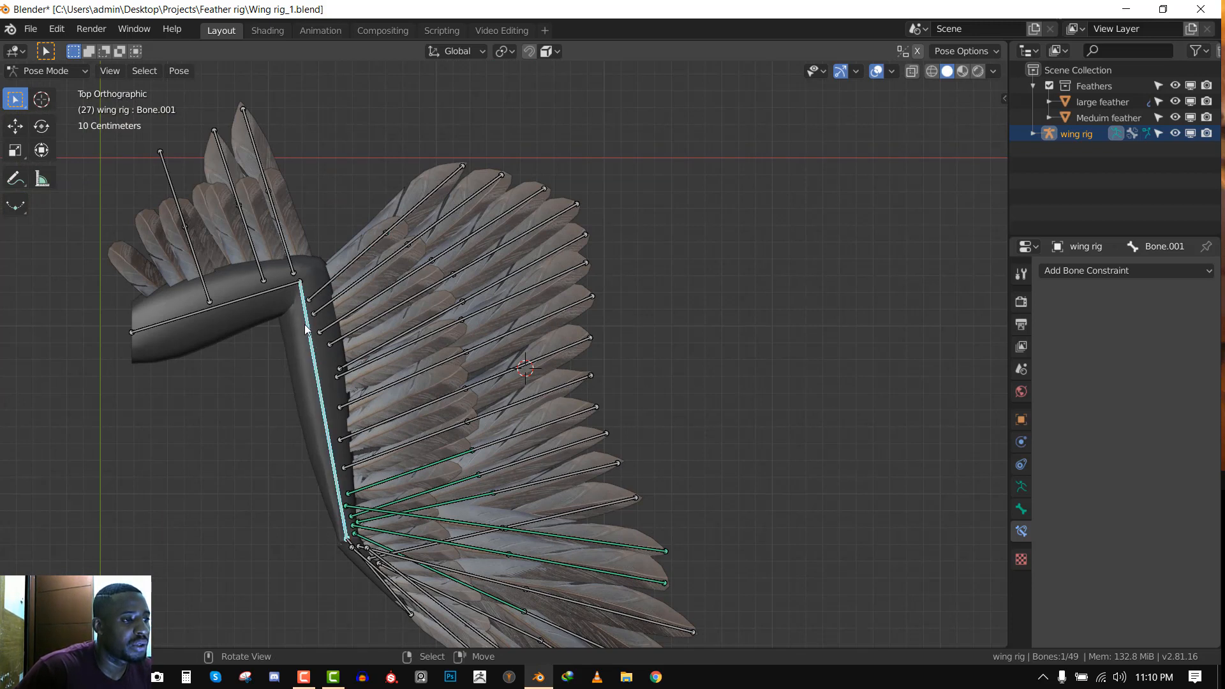
shift+right_click(276, 237)
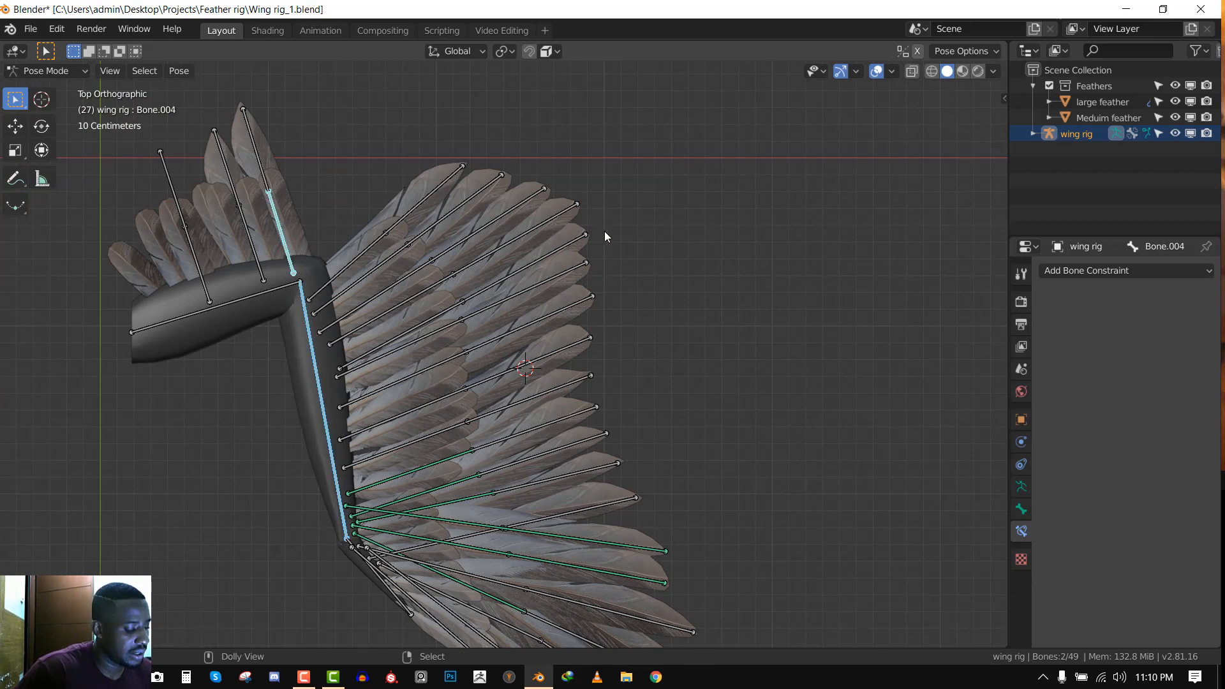
key(ctrl+shift+c)
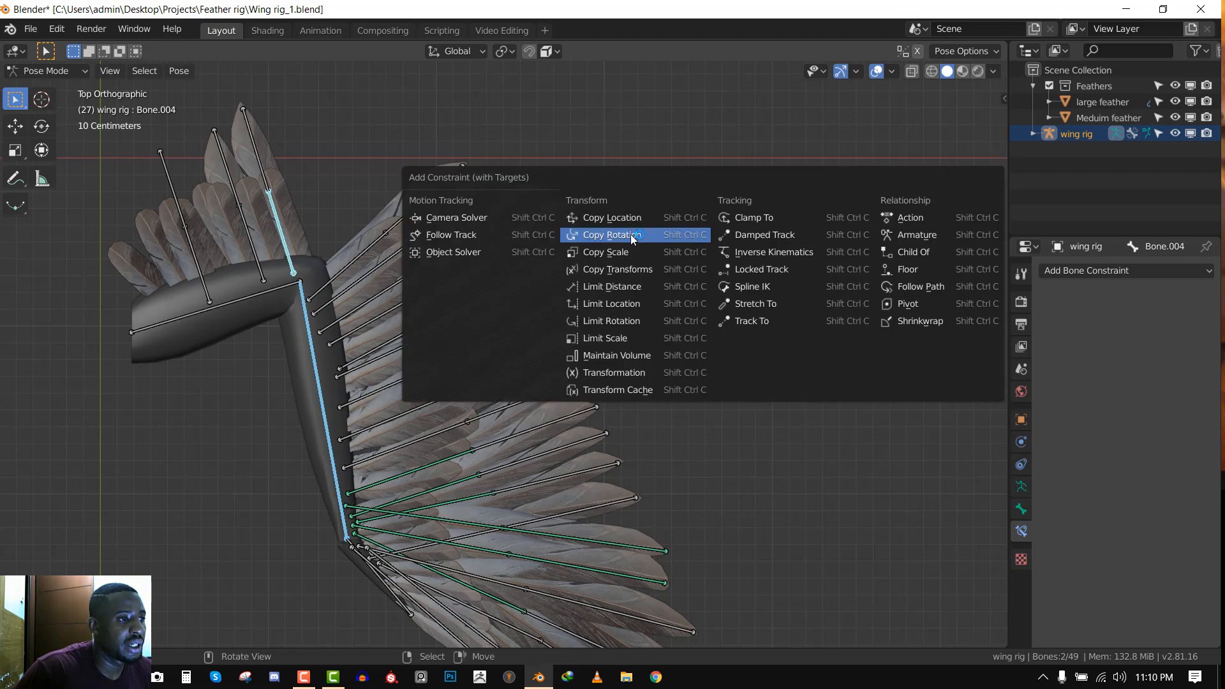
click(622, 235)
click(1107, 453)
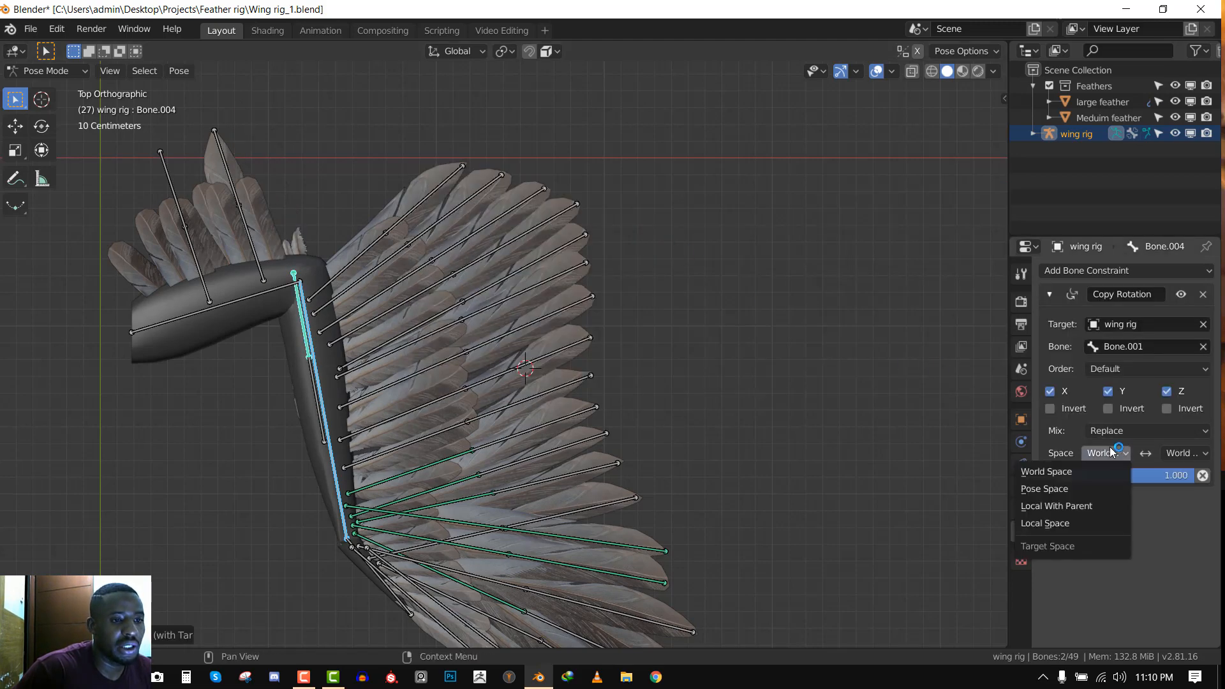
click(1064, 523)
click(1185, 453)
click(1137, 529)
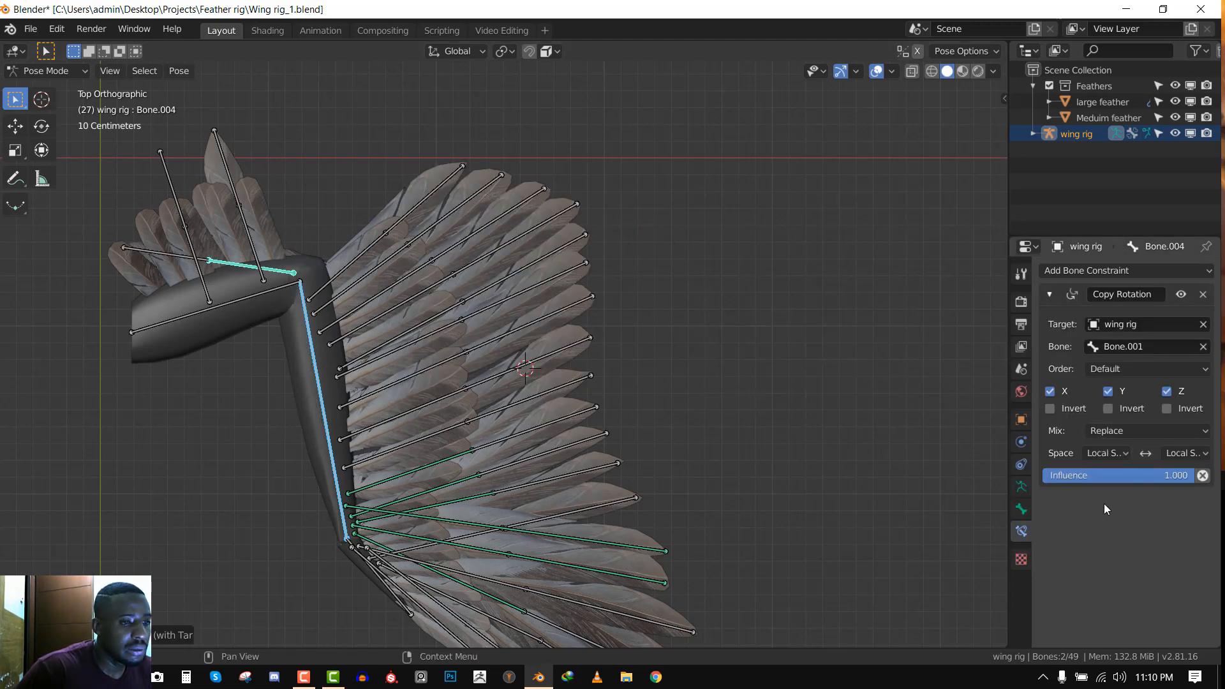
drag(1187, 475, 1052, 476)
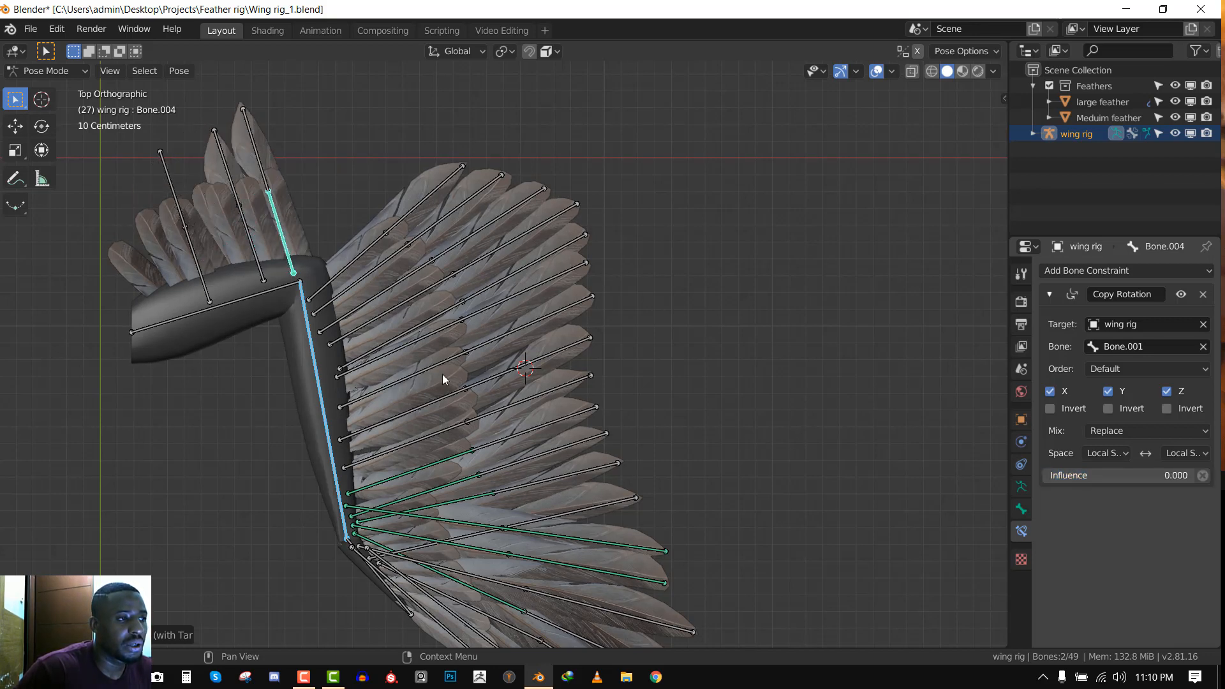
Recalculate the roll of all the rig's bones in Edit Mode and return to Pose Mode
key(Tab)
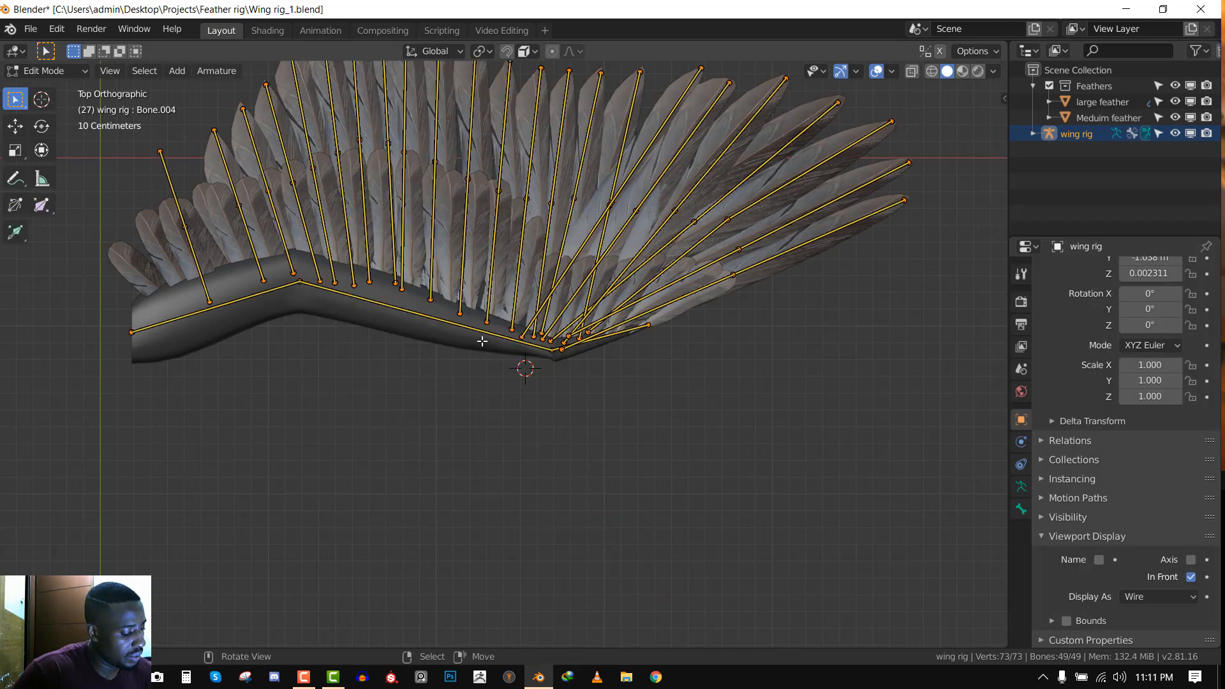
key(shift+n)
click(481, 341)
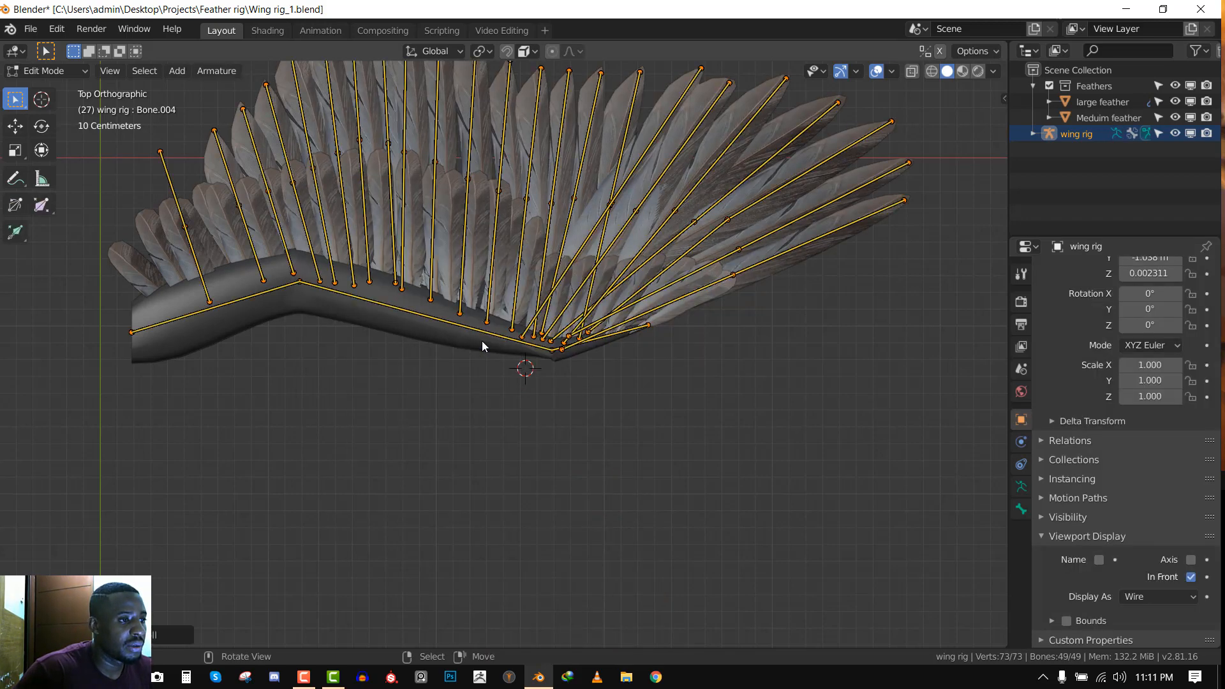
key(Tab)
Invert X, Y and Z in Bone.004's Copy Rotation constraint and set its influence to 0.779
click(279, 242)
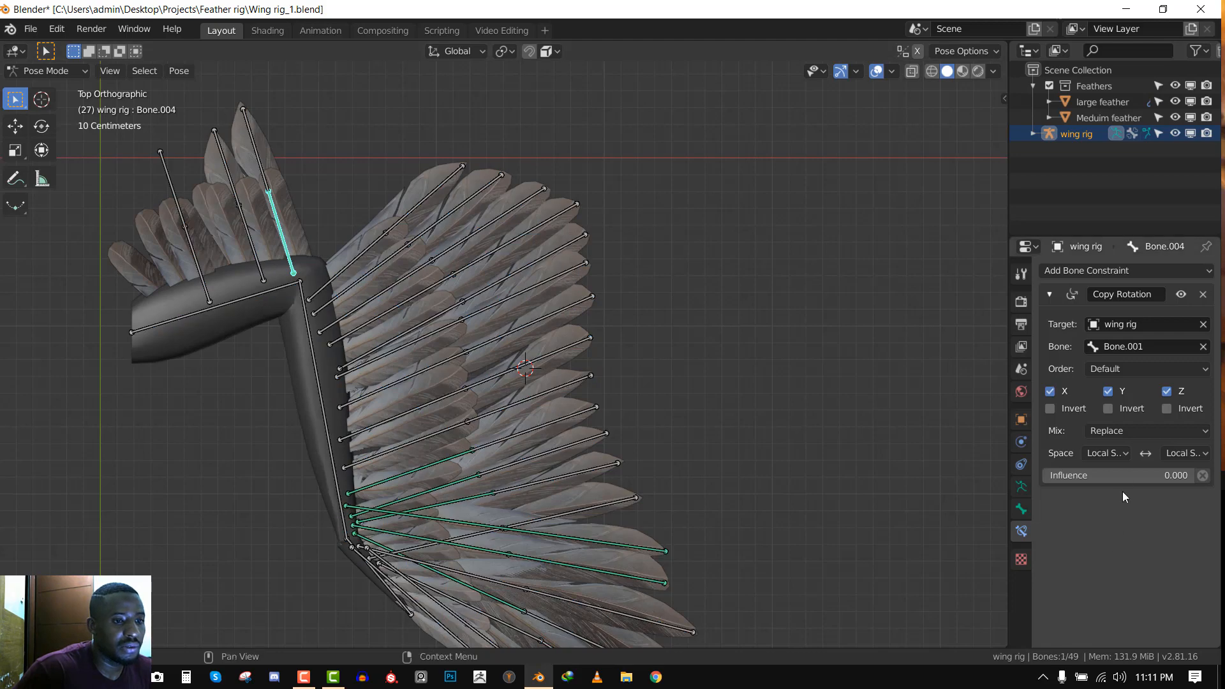
mouse_move(1122, 475)
mouse_down()
mouse_move(1154, 476)
mouse_move(1116, 475)
mouse_move(1143, 475)
mouse_up()
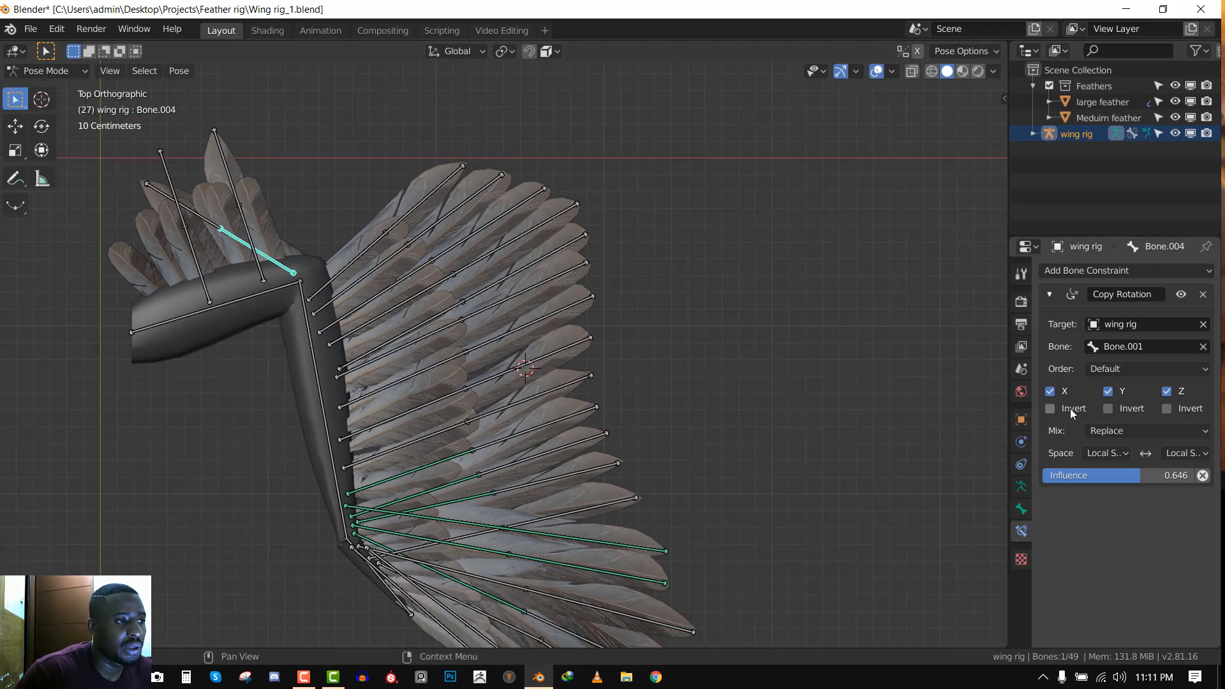
click(1052, 408)
click(1182, 407)
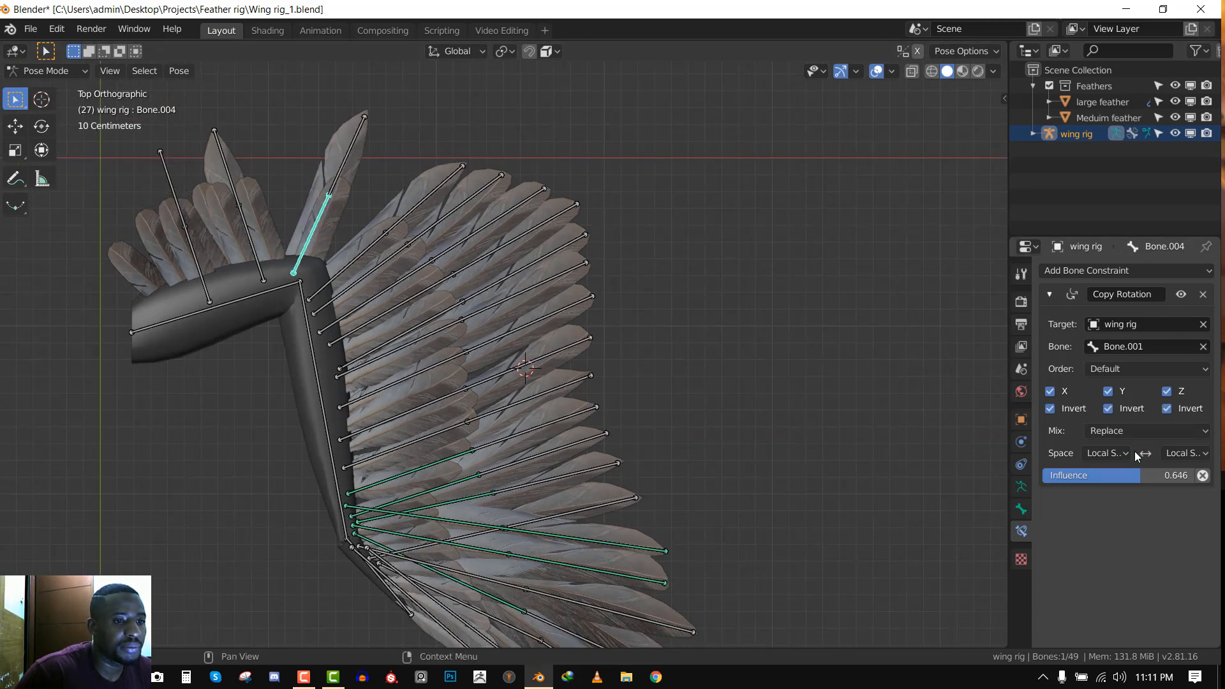
mouse_move(1138, 475)
mouse_down()
mouse_move(1162, 475)
mouse_move(1047, 475)
mouse_move(1162, 475)
mouse_move(1145, 475)
mouse_up()
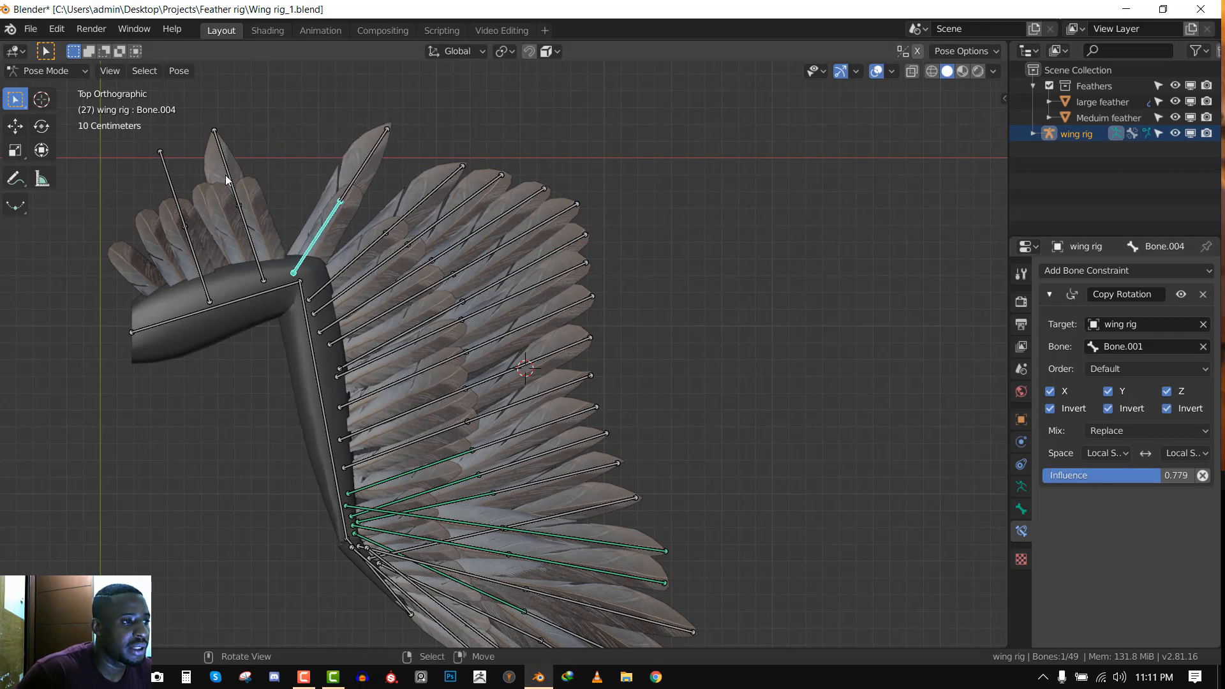
Copy Bone.004's inverted Copy Rotation constraint to the neighbouring feather bone Bone.003
scroll(225, 177, up, 1)
key(alt+a)
right_click(199, 213)
shift+right_click(280, 212)
key(ctrl+c)
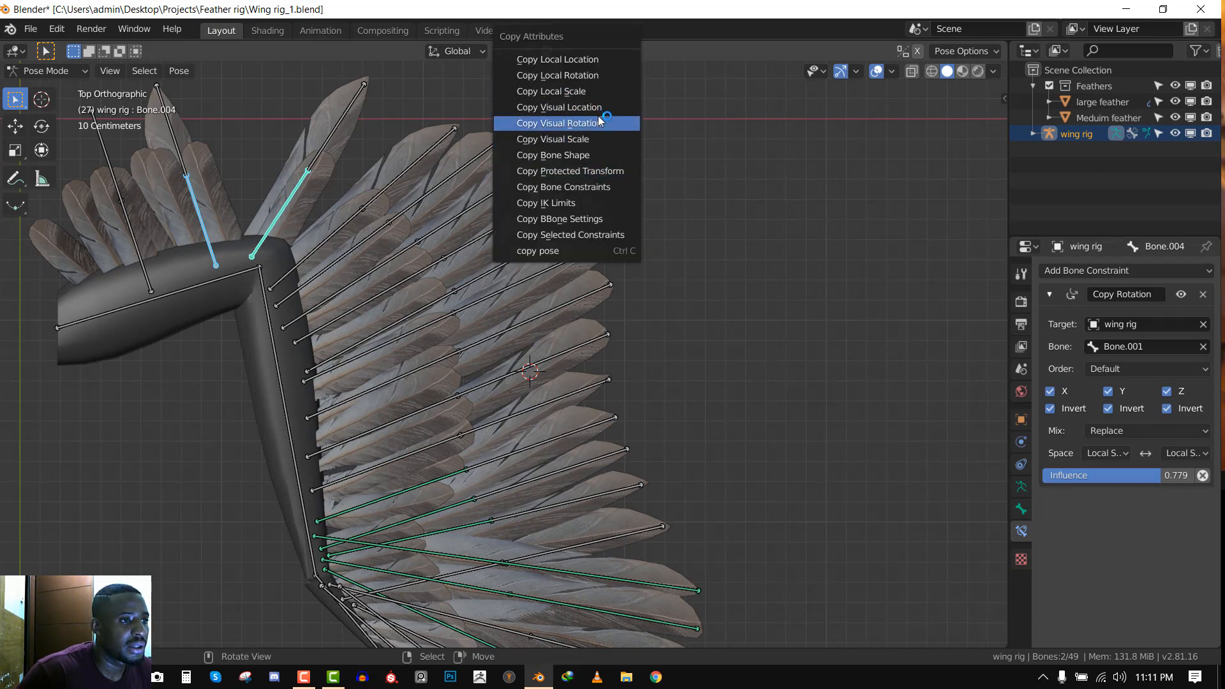
click(591, 186)
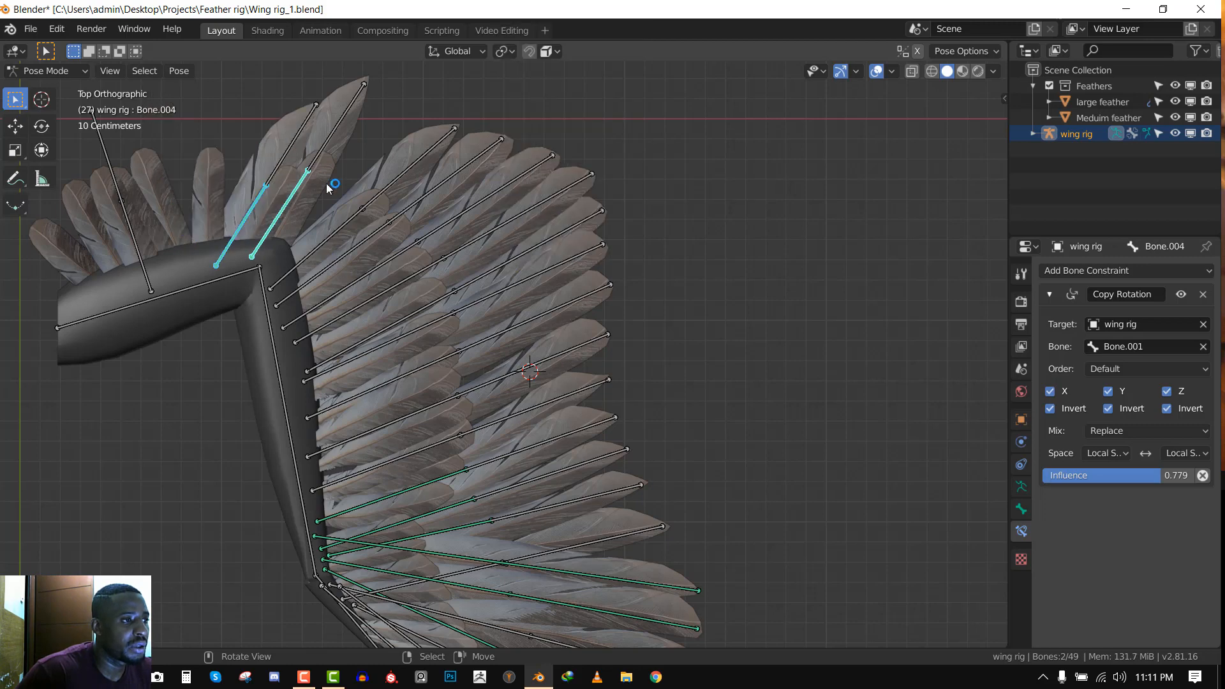
Set Bone.003's Copy Rotation influence to 0.617 and raise Bone.004's influence slightly
click(255, 203)
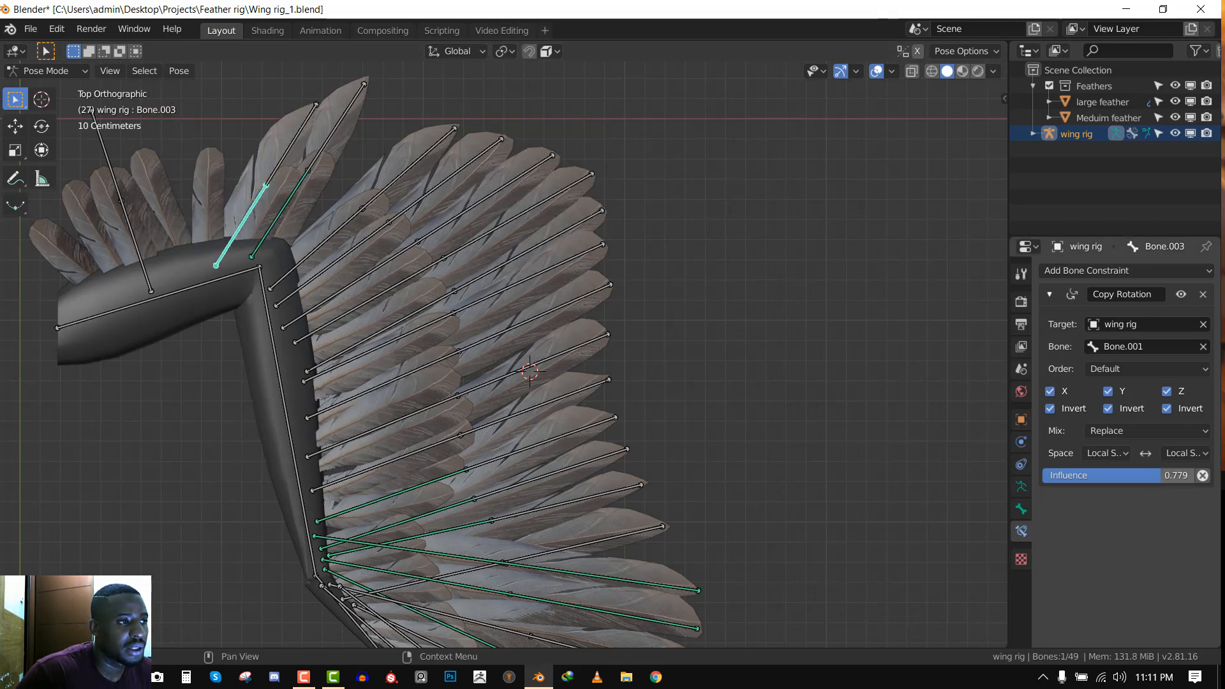
mouse_move(1140, 475)
mouse_down()
mouse_move(1099, 475)
mouse_move(1164, 475)
mouse_move(1124, 475)
mouse_move(1137, 475)
mouse_up()
click(280, 208)
click(231, 197)
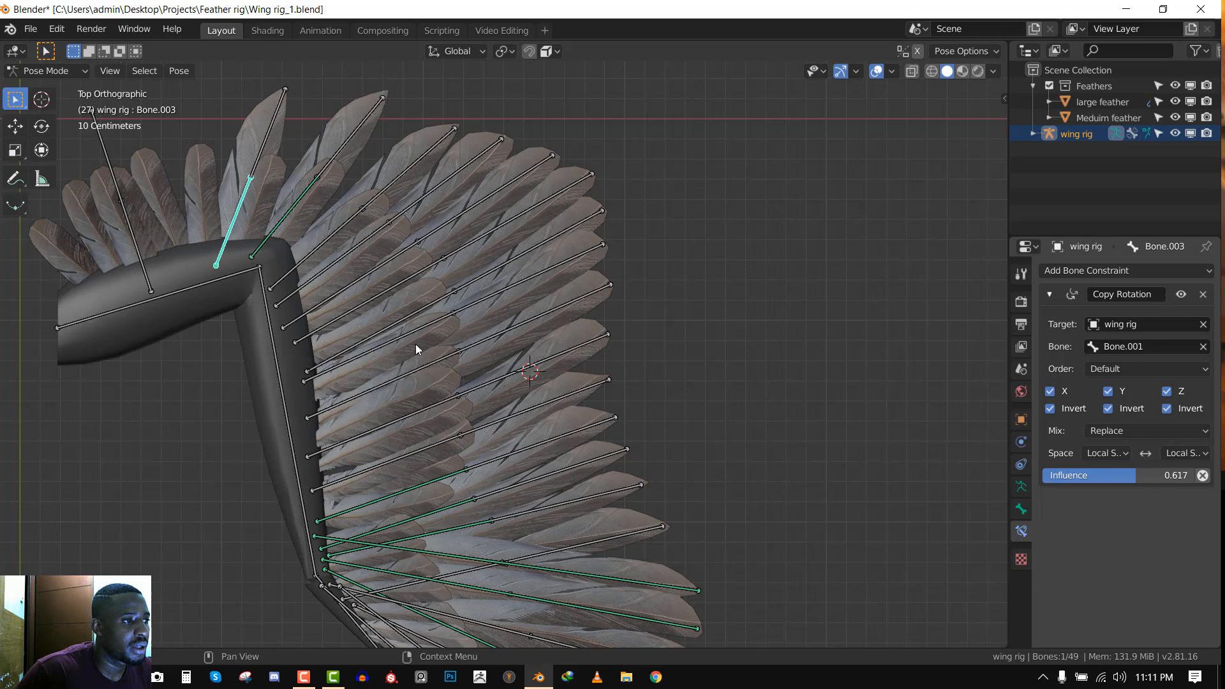
Copy Bone.003's Copy Rotation constraint to the innermost feather bone Bone.047 and select that bone alone
click(143, 247)
shift+click(231, 235)
key(ctrl+c)
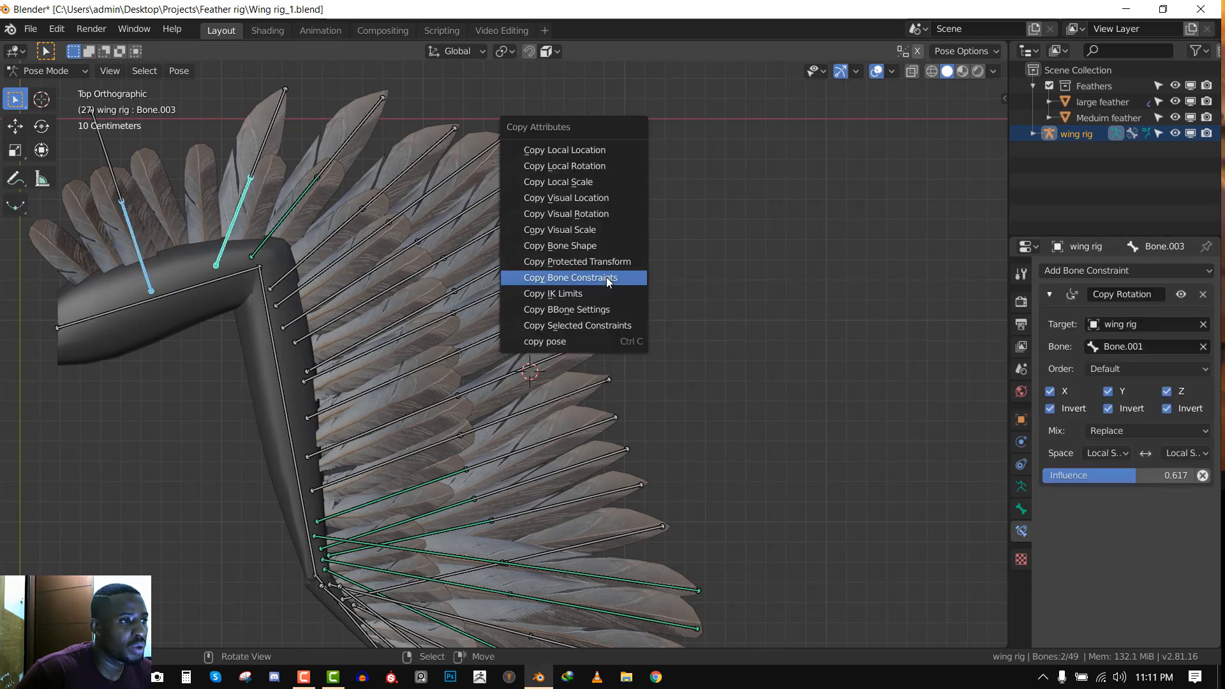
click(606, 277)
click(166, 256)
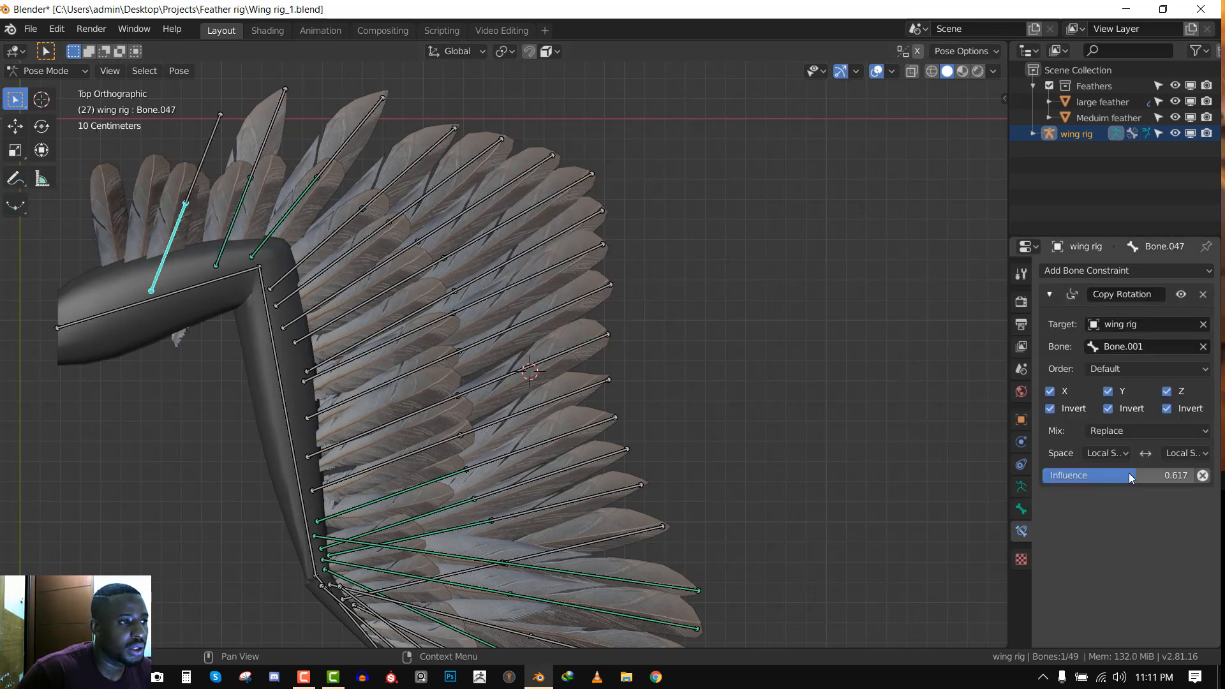
Set Bone.047's Copy Rotation influence to 0.046 and clear the rotation of all bones
drag(1128, 473, 1052, 476)
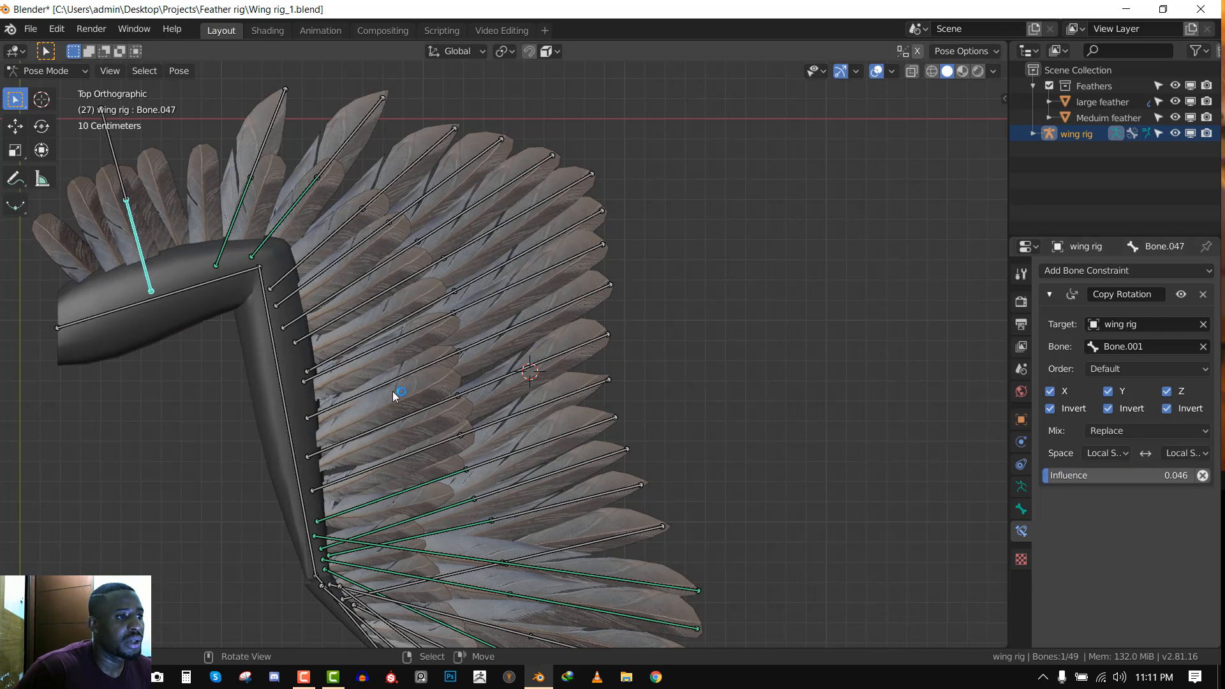
key(a)
scroll(392, 392, down, 3)
key(alt+r)
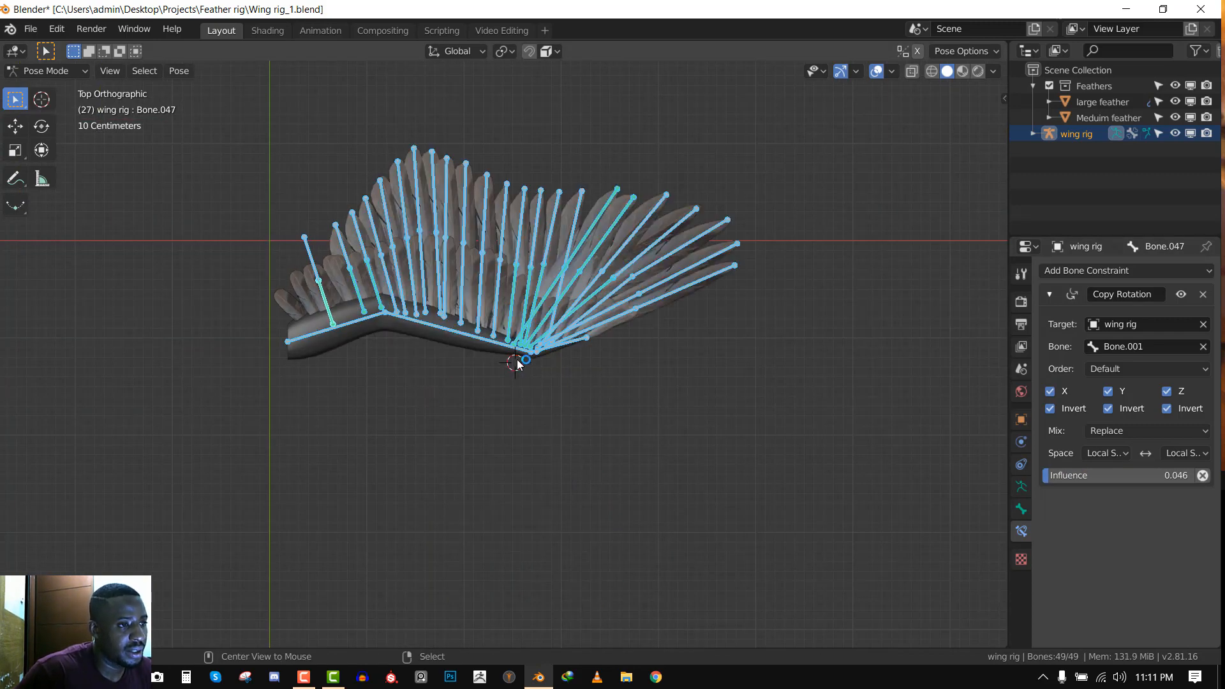
Test the wing fold by rotating the wingtip bone downward and the middle bone about 53°, and clear all bone rotations
key(alt+a)
click(575, 339)
scroll(575, 339, up, 3)
key(r)
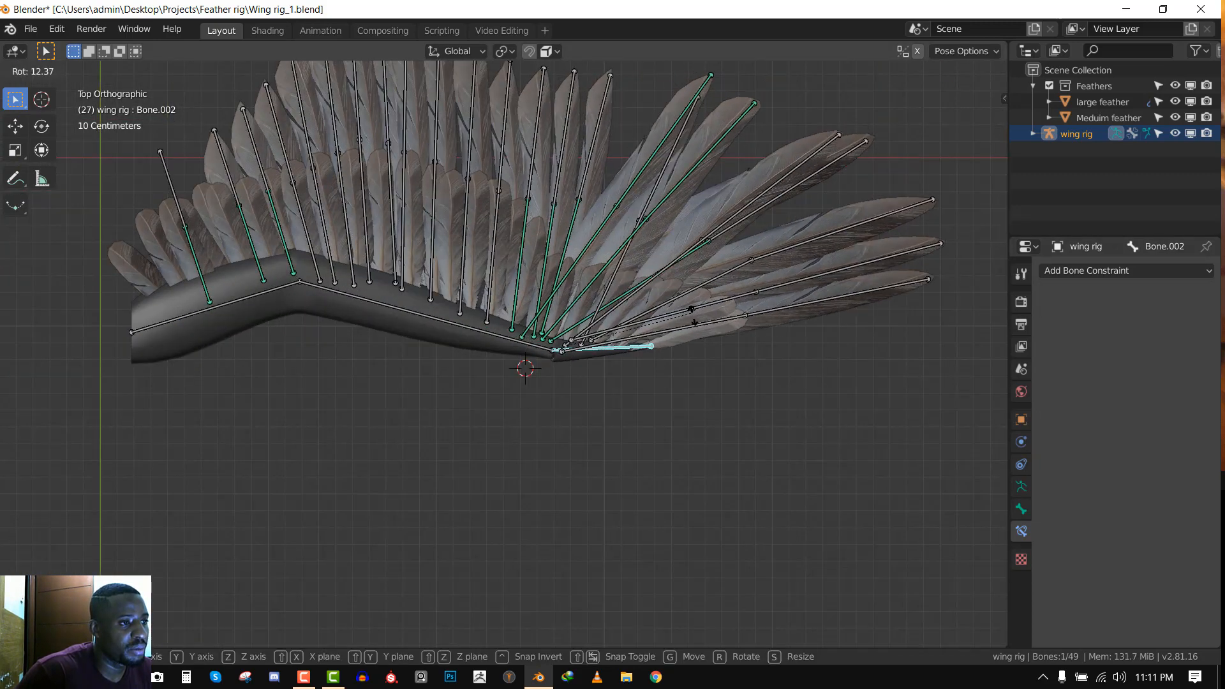
click(638, 485)
click(494, 338)
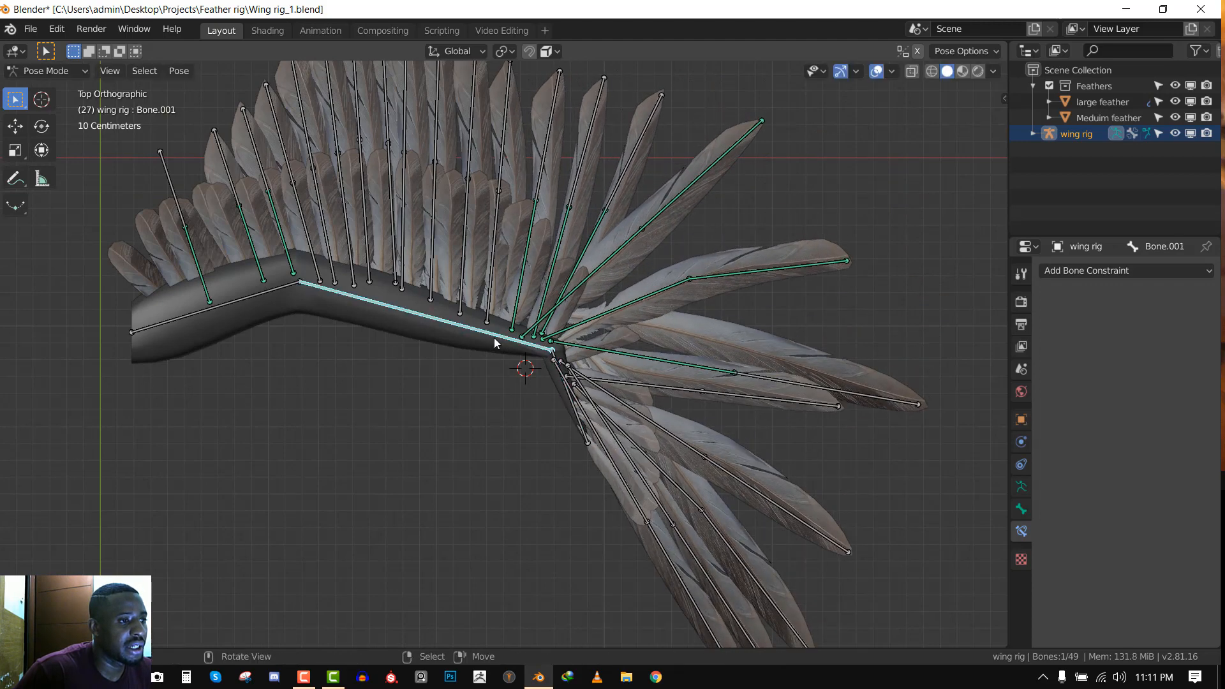
key(r)
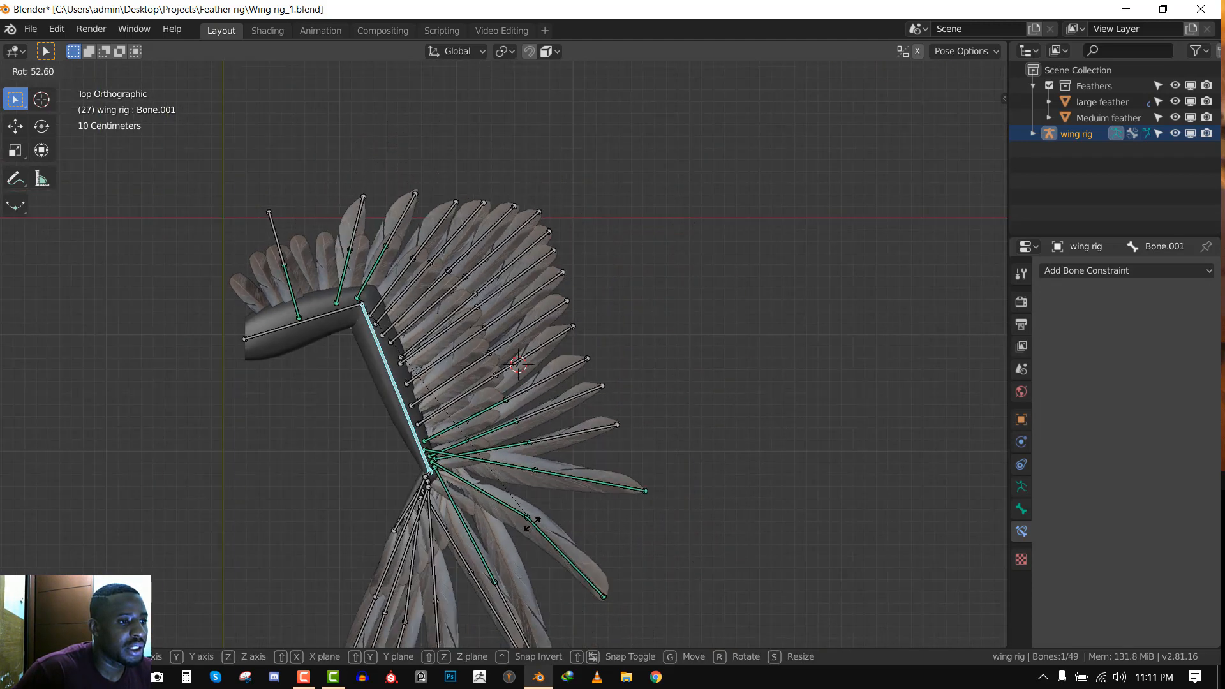
click(532, 523)
shift+middle_drag(551, 428, 637, 301)
key(a)
key(alt+r)
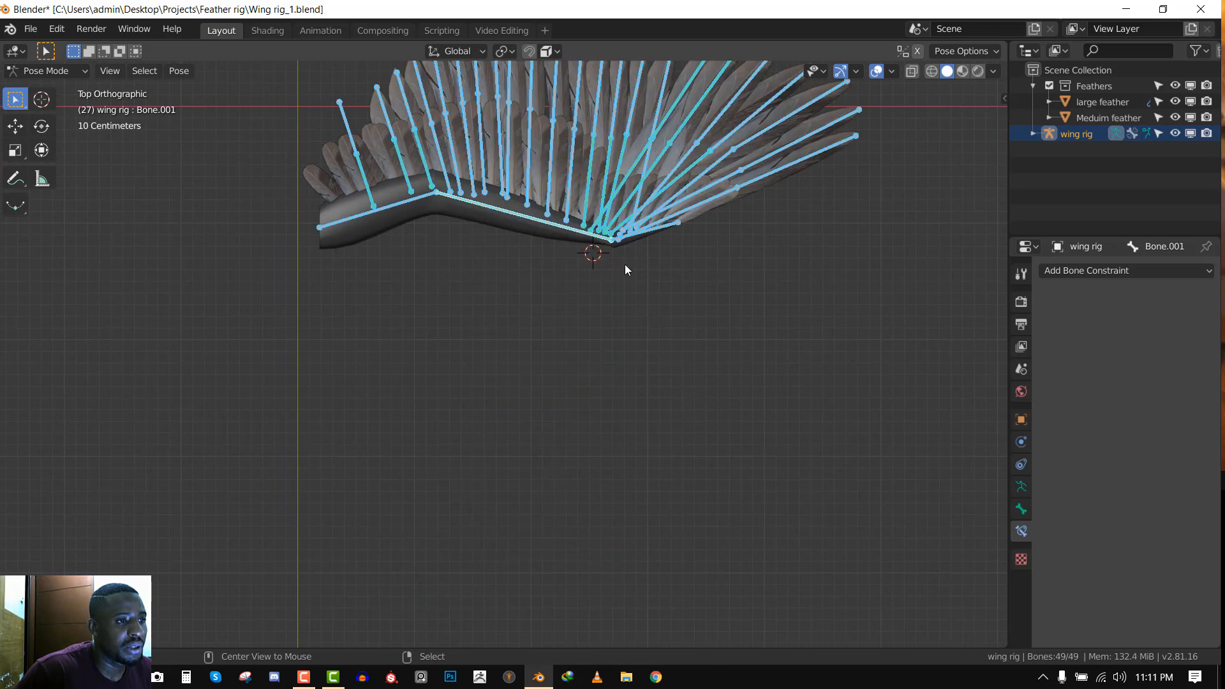
Try a Copy Rotation constraint in local space on middle bone Bone.001 targeting wingtip bone Bone.002, and remove it
click(650, 232)
shift+click(566, 228)
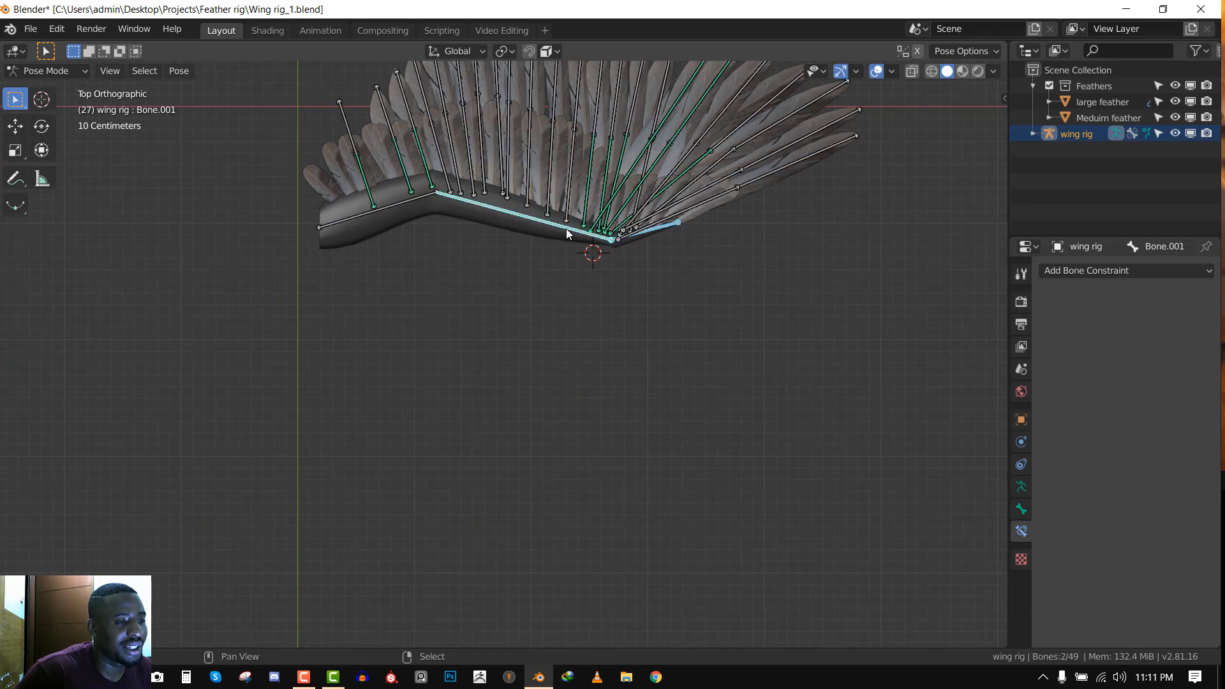
scroll(643, 225, up, 2)
shift+middle_drag(643, 225, 585, 320)
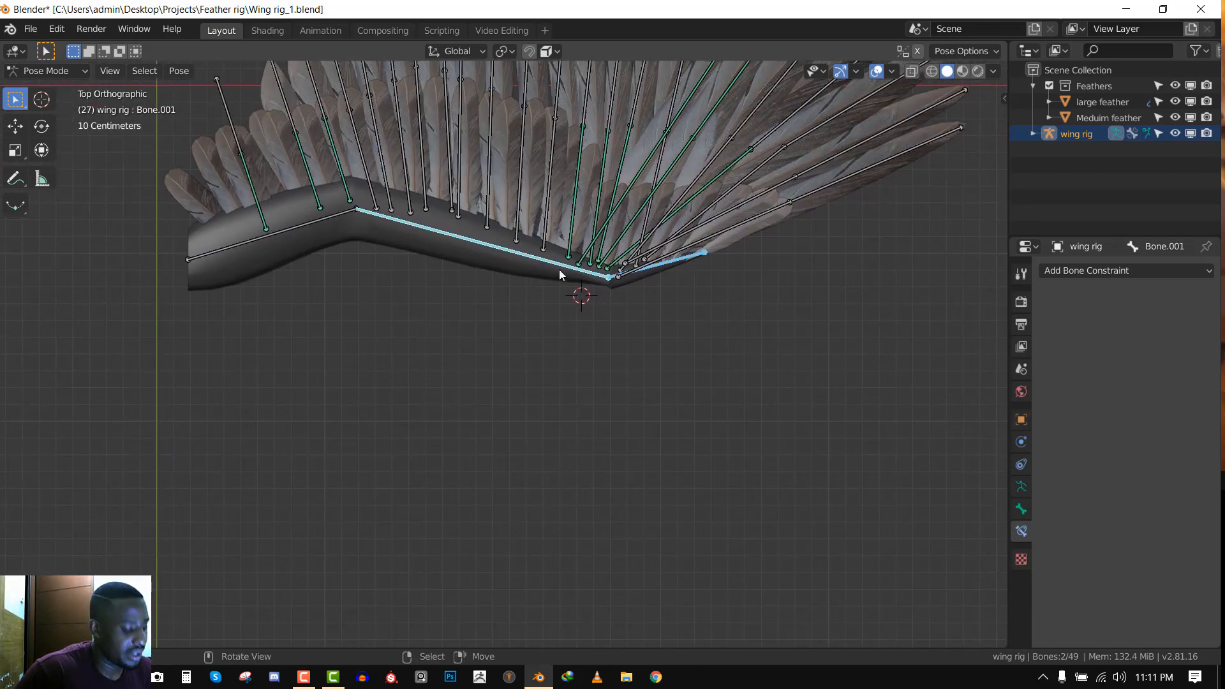
key(shift+ctrl+c)
click(710, 240)
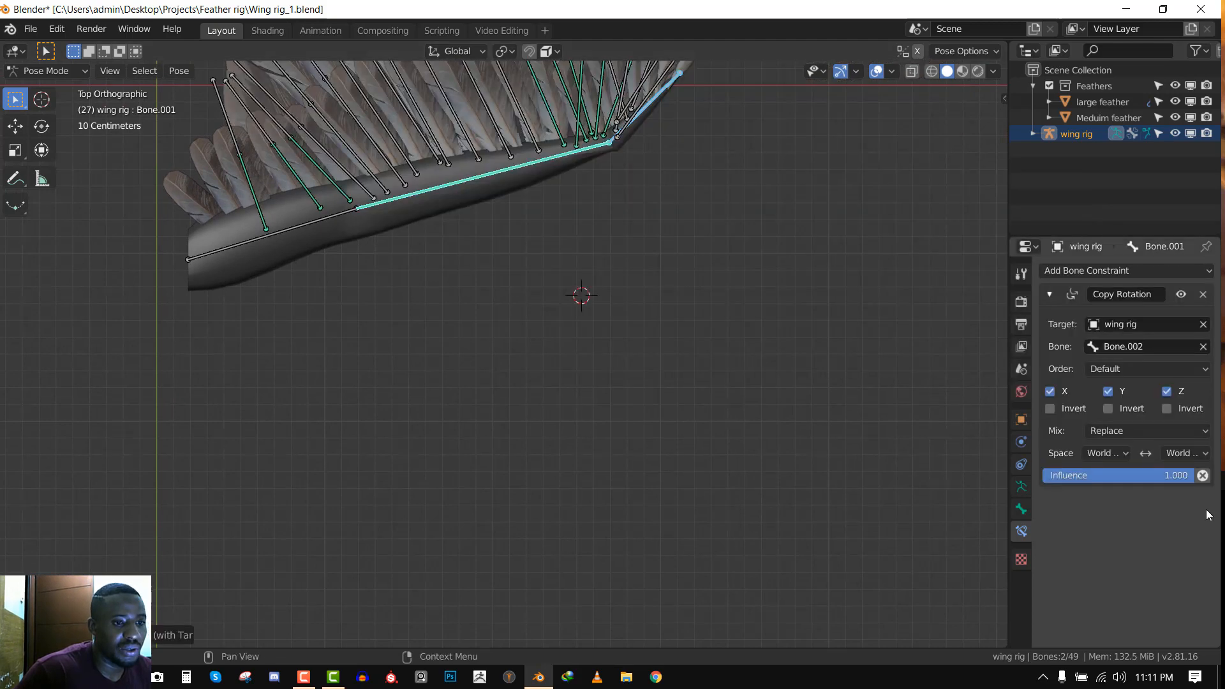
click(1100, 454)
click(1064, 522)
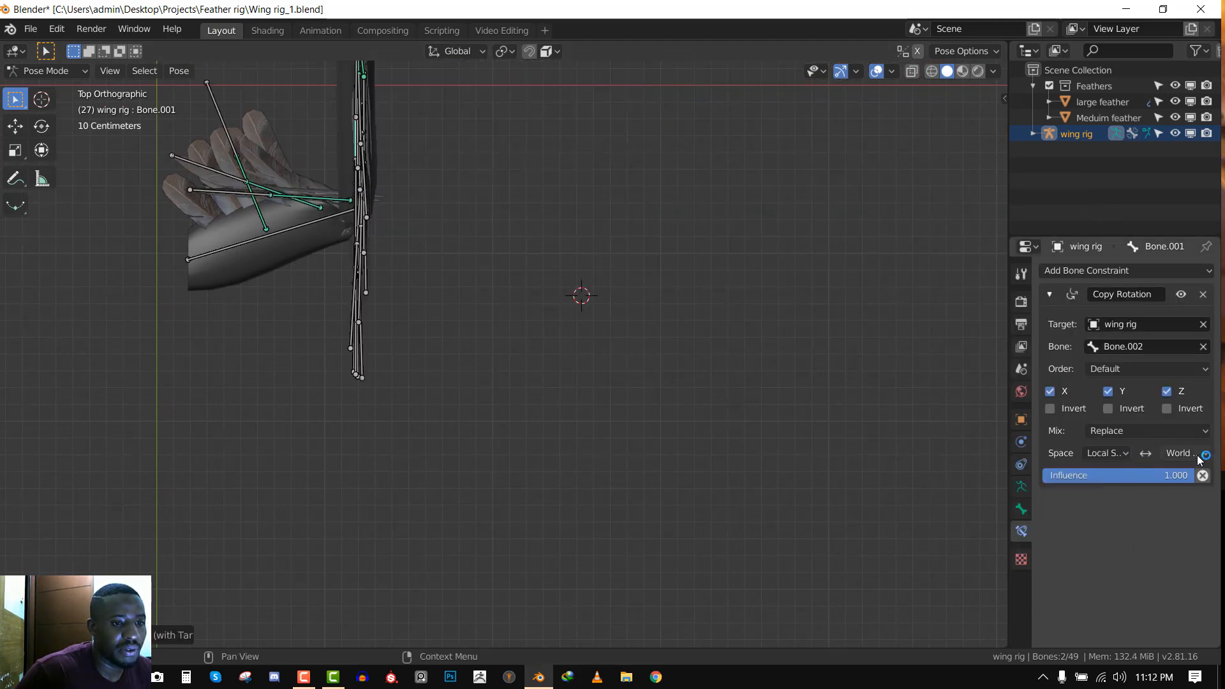
click(1193, 454)
click(1152, 528)
click(1203, 294)
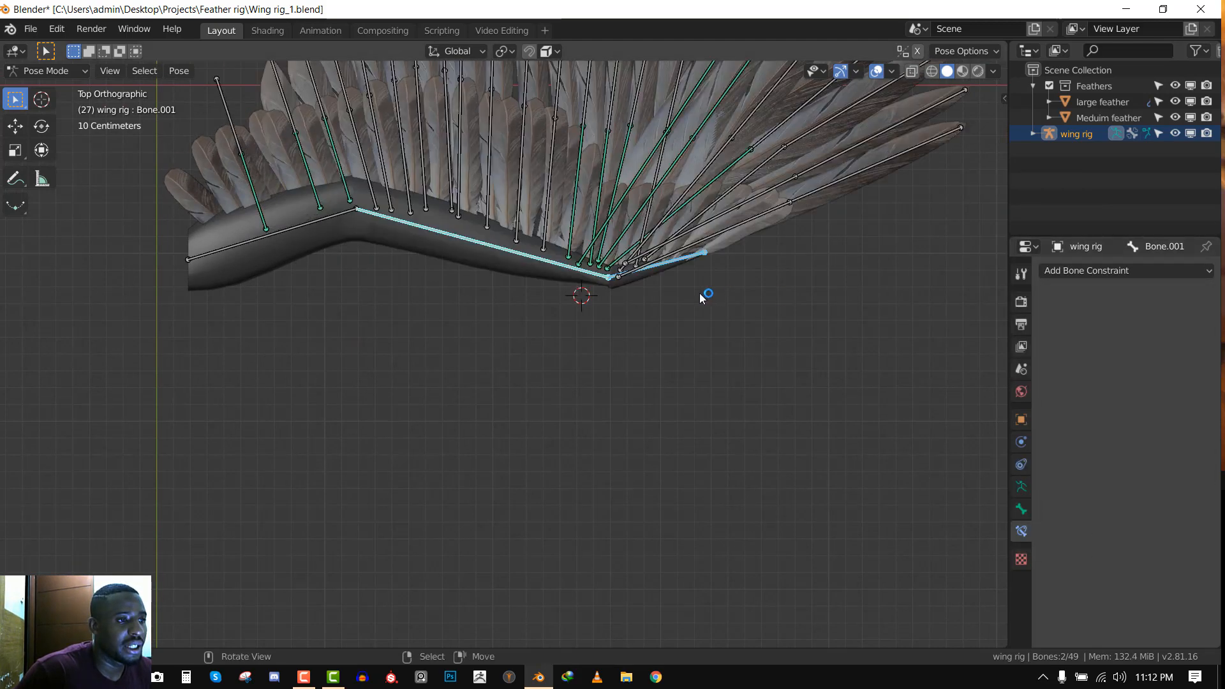
Test-rotate the wingtip bone Bone.002 about 68° downward and restore its original pose
click(656, 265)
click(657, 264)
key(r)
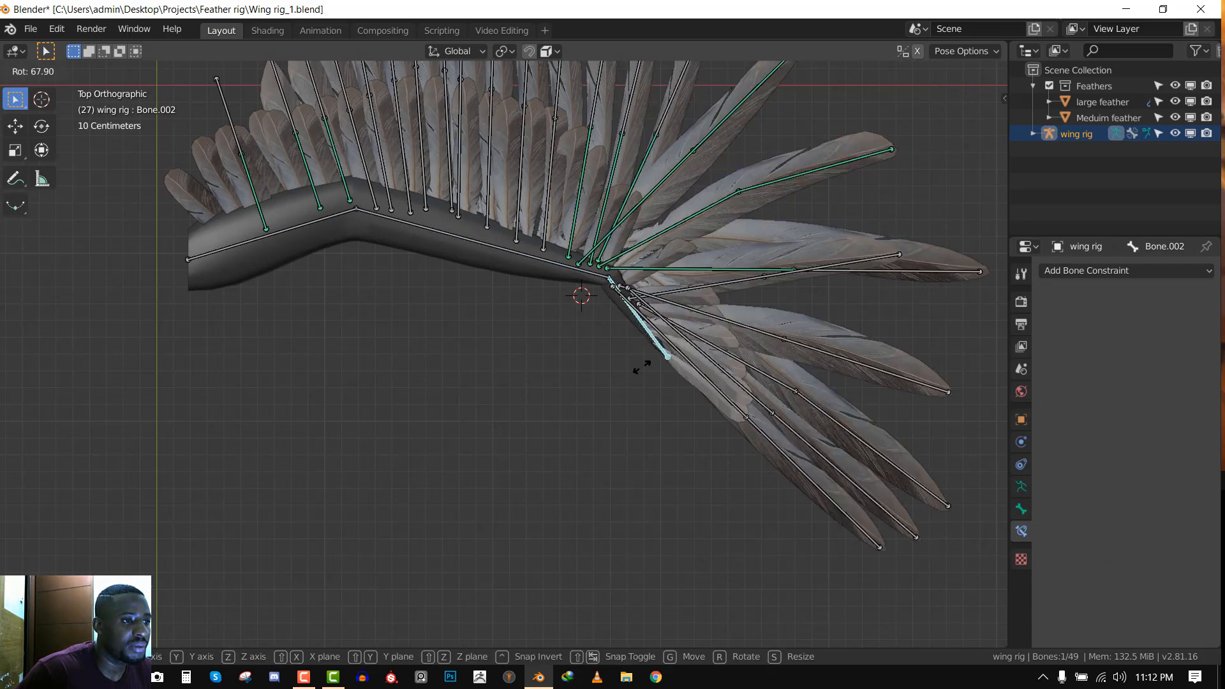
click(696, 258)
middle_drag(605, 290, 621, 398)
scroll(619, 392, down, 2)
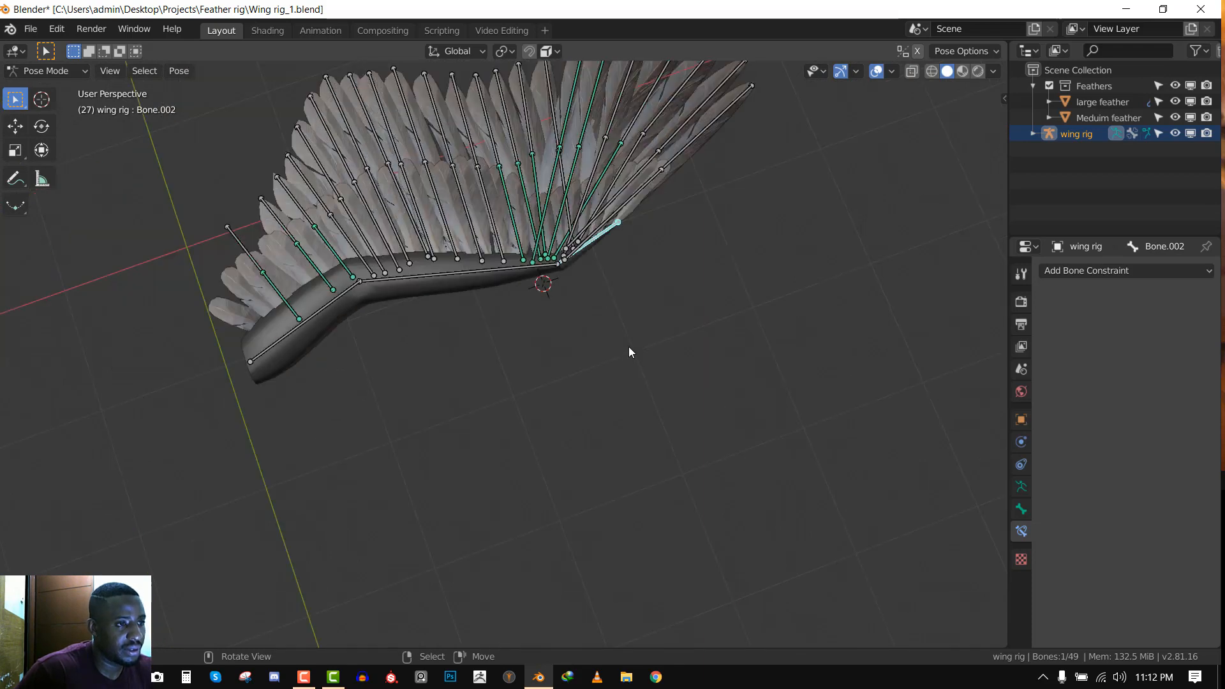
key(KP_7)
key(r)
right_click(543, 238)
Enter the rig's Edit Mode and snap the 3D cursor to the selected middle wing bone in front view
key(KP_1)
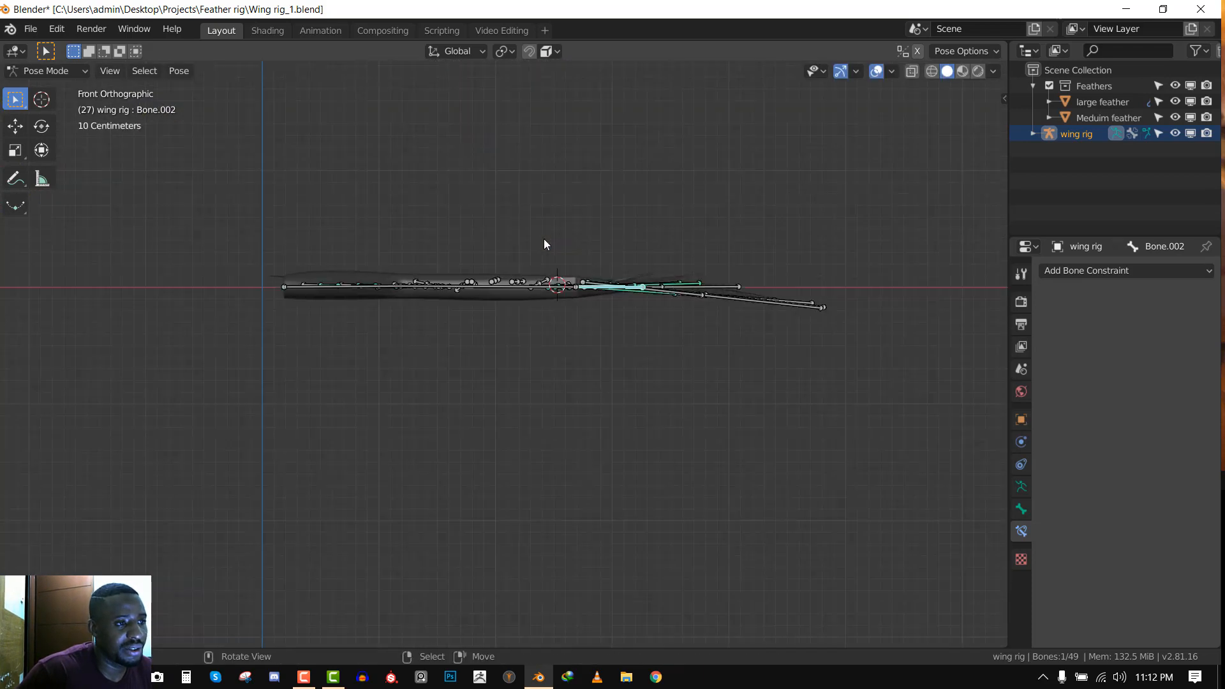
scroll(544, 239, up, 3)
right_click(515, 234)
middle_drag(514, 232, 532, 290)
key(Tab)
scroll(516, 287, up, 2)
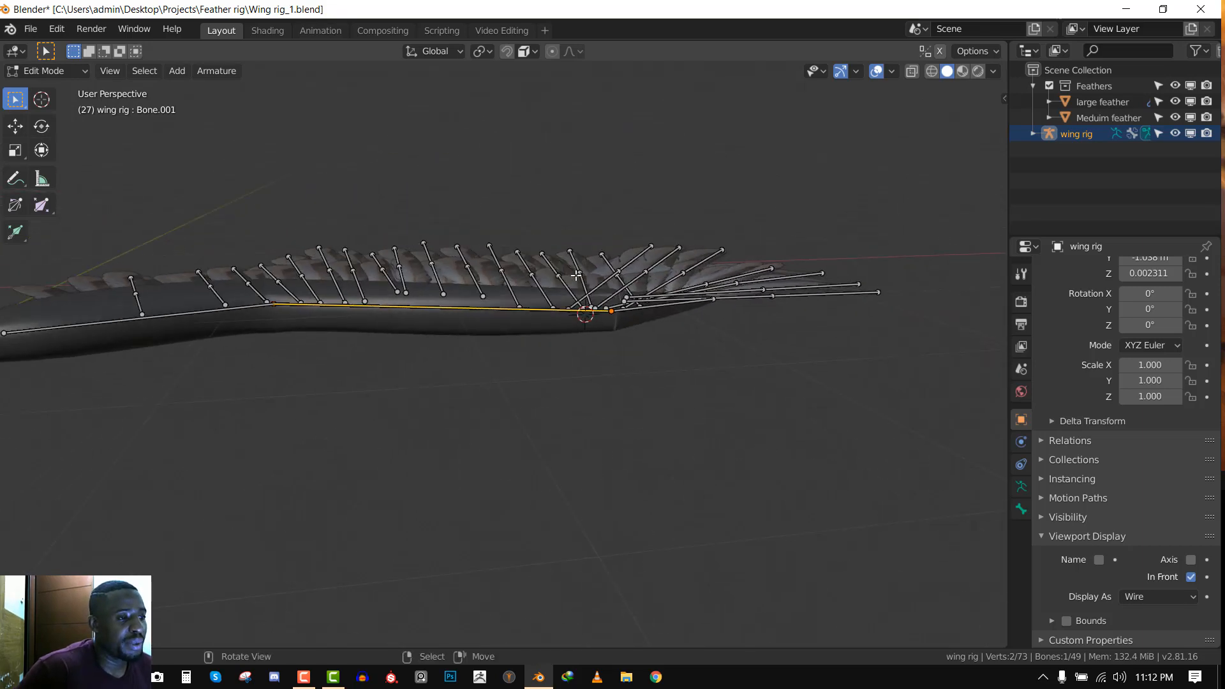
key(KP_1)
key(shift+s)
click(545, 368)
key(shift+a)
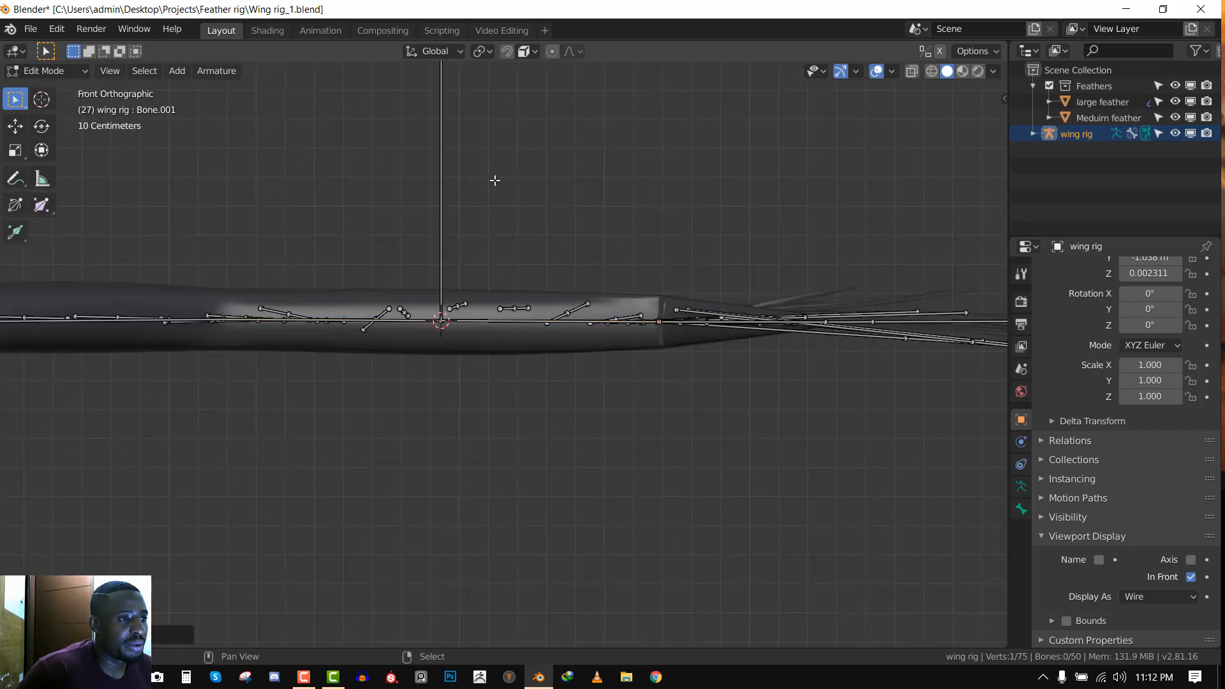
scroll(510, 255, down, 3)
key(ctrl+z)
Add a bone at the 3D cursor, lay it horizontal with a 90° rotation above the middle wing bone, and return to Pose Mode
middle_drag(497, 283, 506, 306)
scroll(505, 307, up, 2)
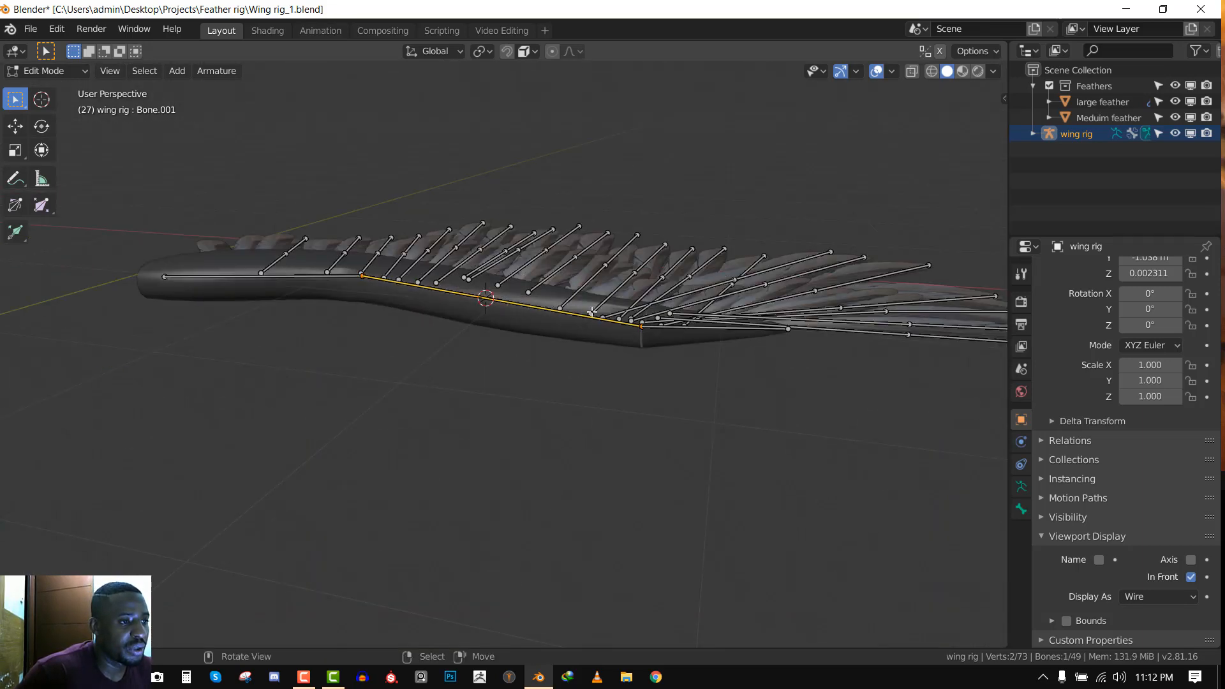
key(KP_1)
key(shift+a)
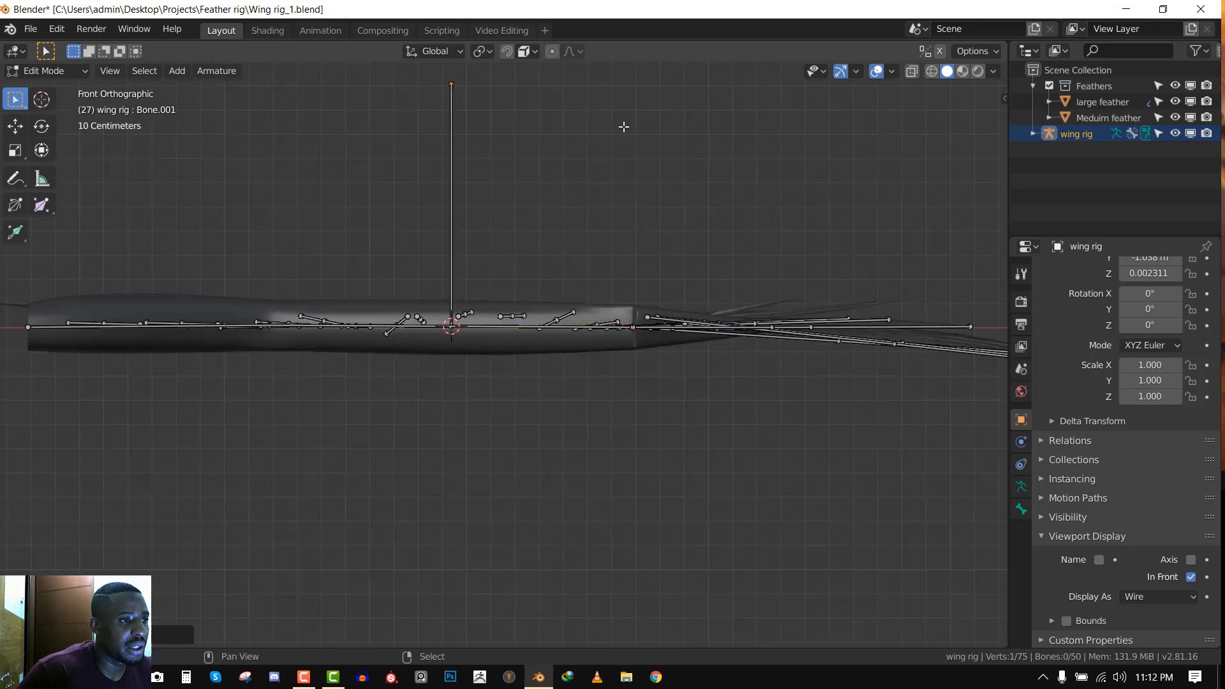
text(r)
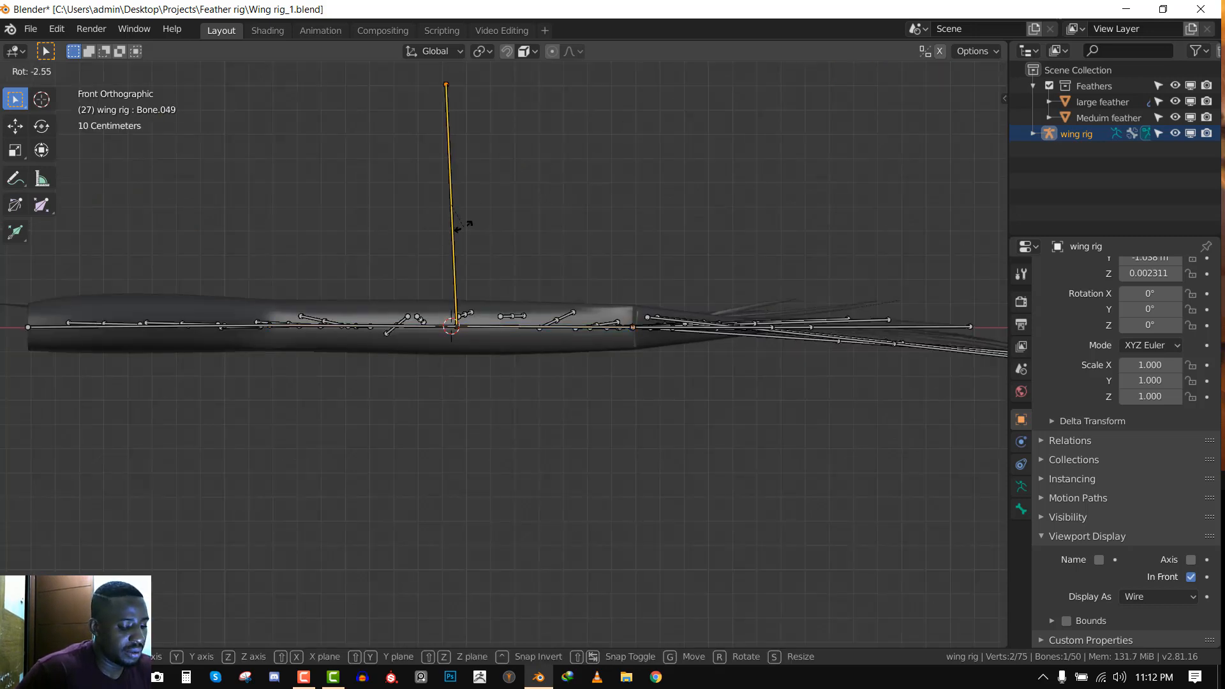
text(90)
key(Return)
key(g)
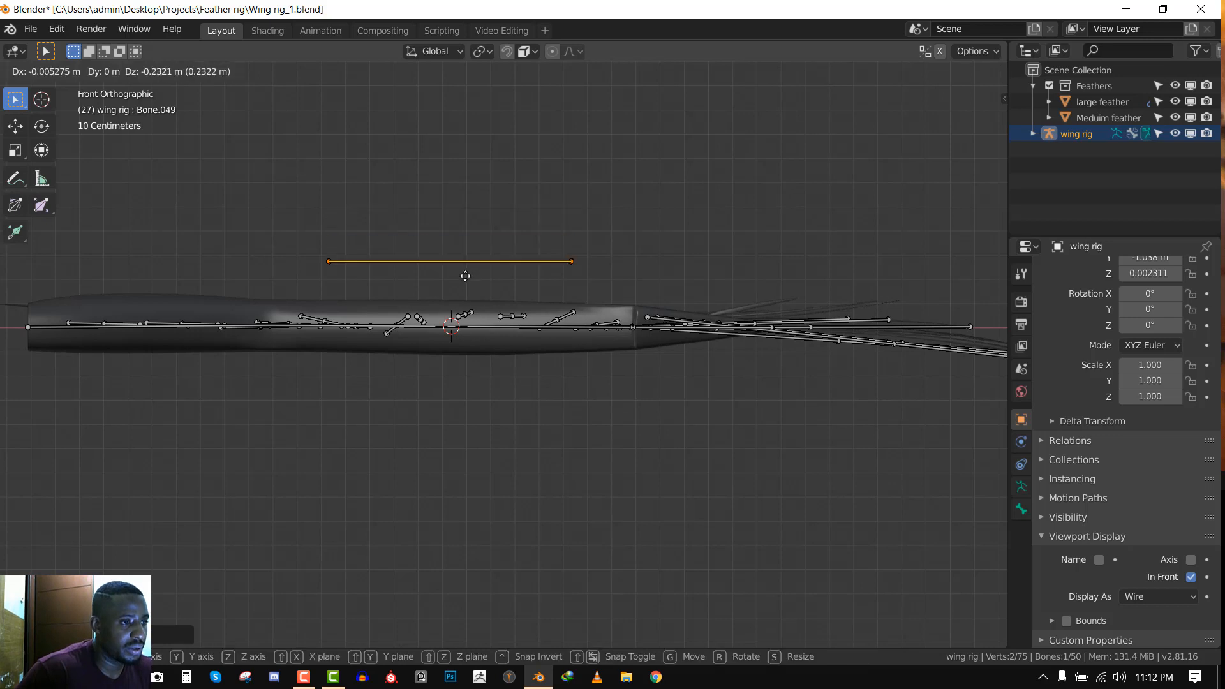
click(465, 274)
key(ctrl+Tab)
middle_drag(530, 260, 511, 358)
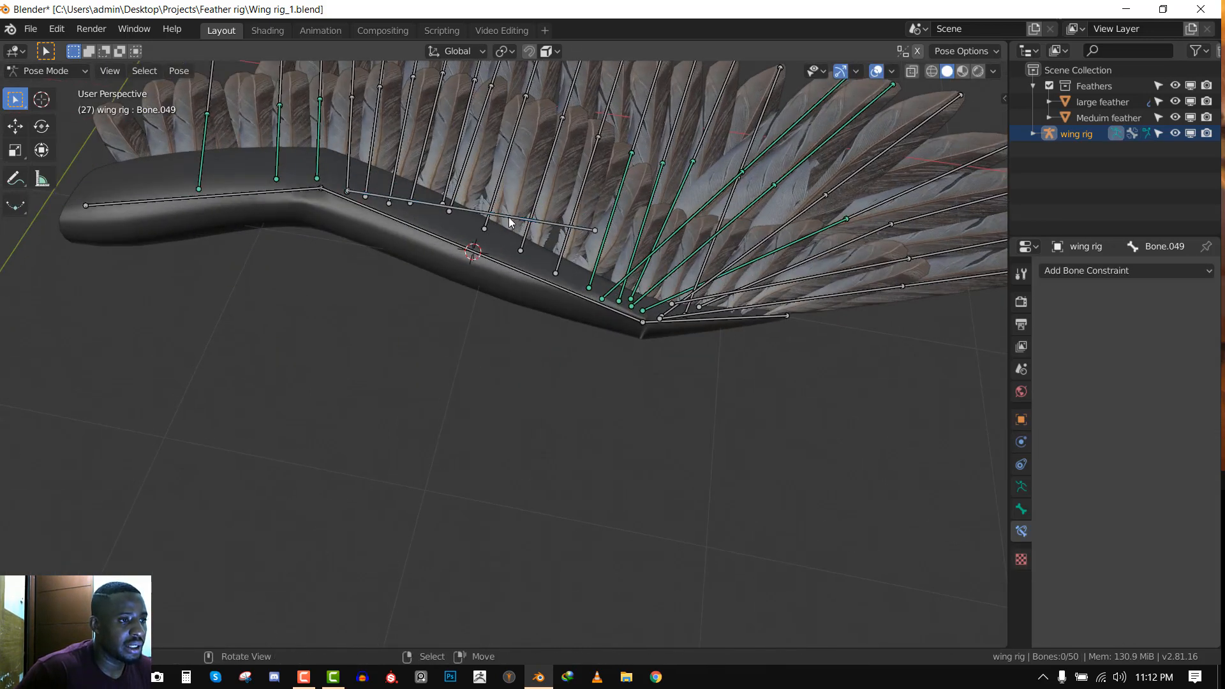
Try a Copy Rotation constraint on the new bone Bone.049 targeting the middle wing bone Bone.001, and undo it
click(507, 217)
click(505, 263)
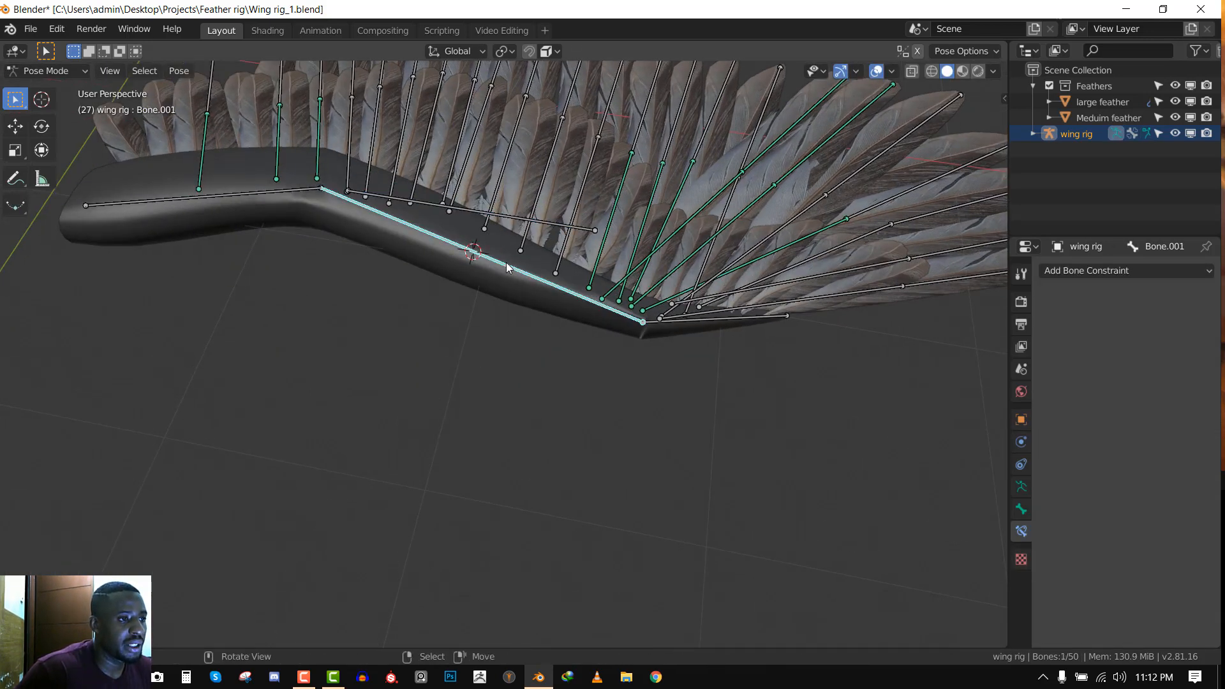
shift+click(508, 219)
key(shift+ctrl+c)
click(765, 193)
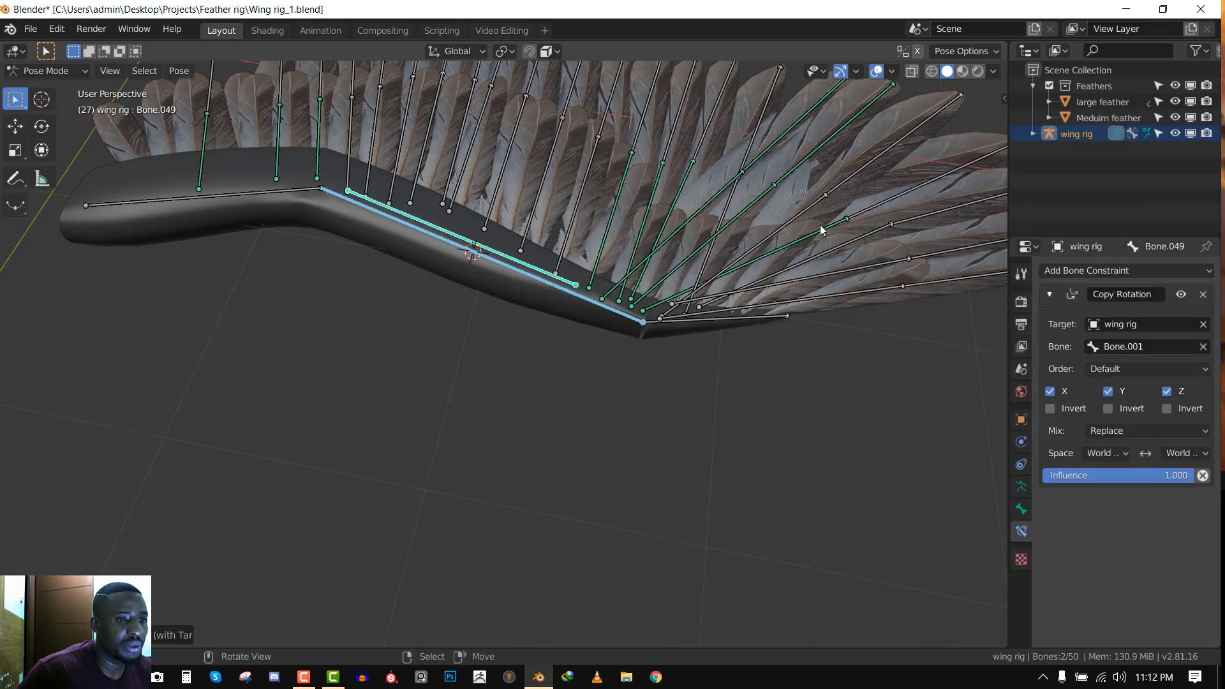
click(499, 240)
Add a Copy Rotation constraint to Bone.001 targeting Bone.049, with both spaces set to Local Space
click(523, 208)
click(523, 210)
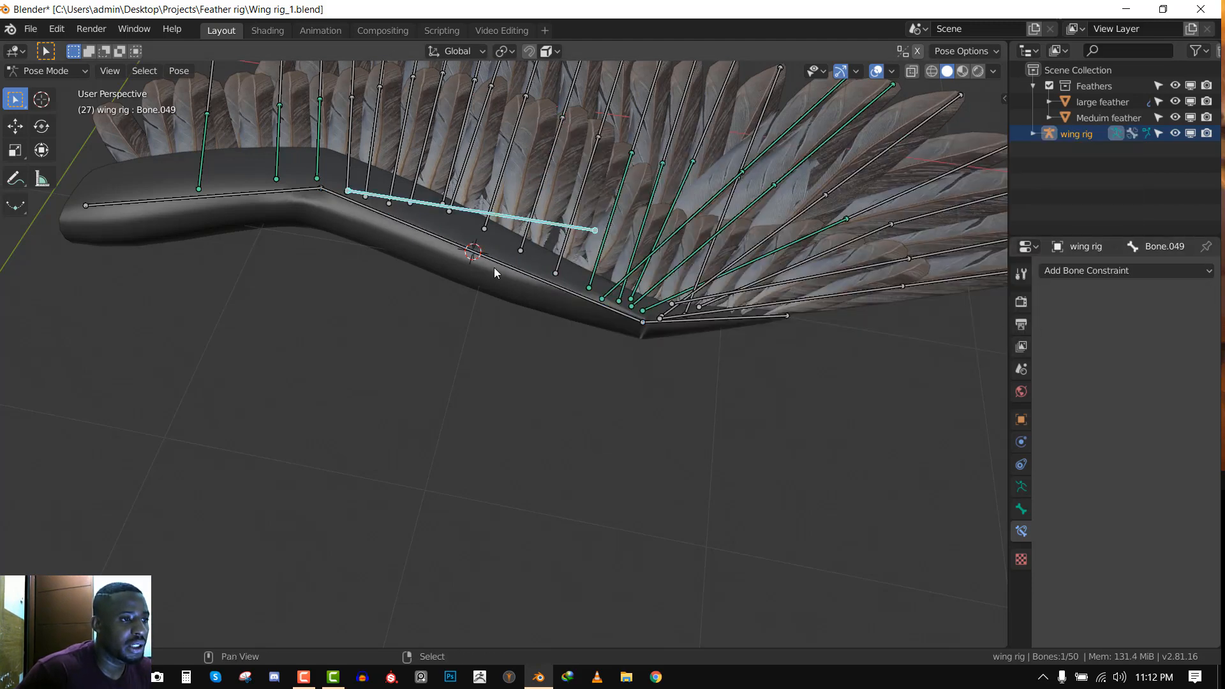
shift+click(494, 263)
key(ctrl+shift+c)
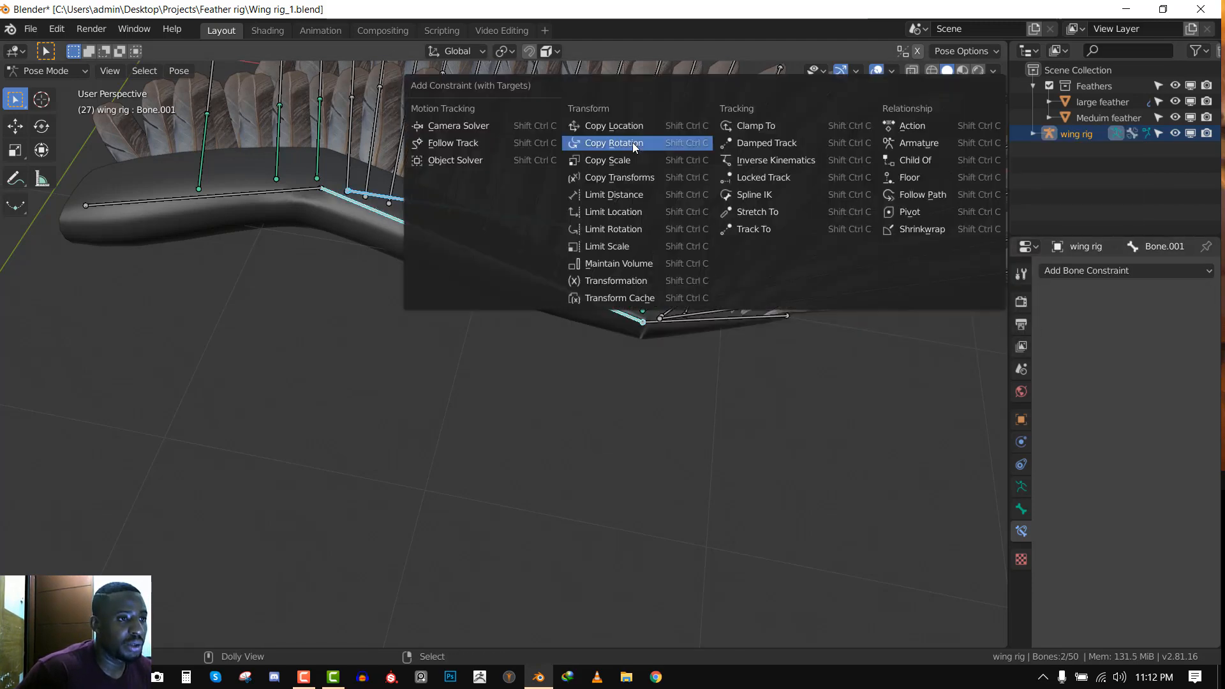
click(619, 149)
shift+middle_drag(619, 149, 616, 235)
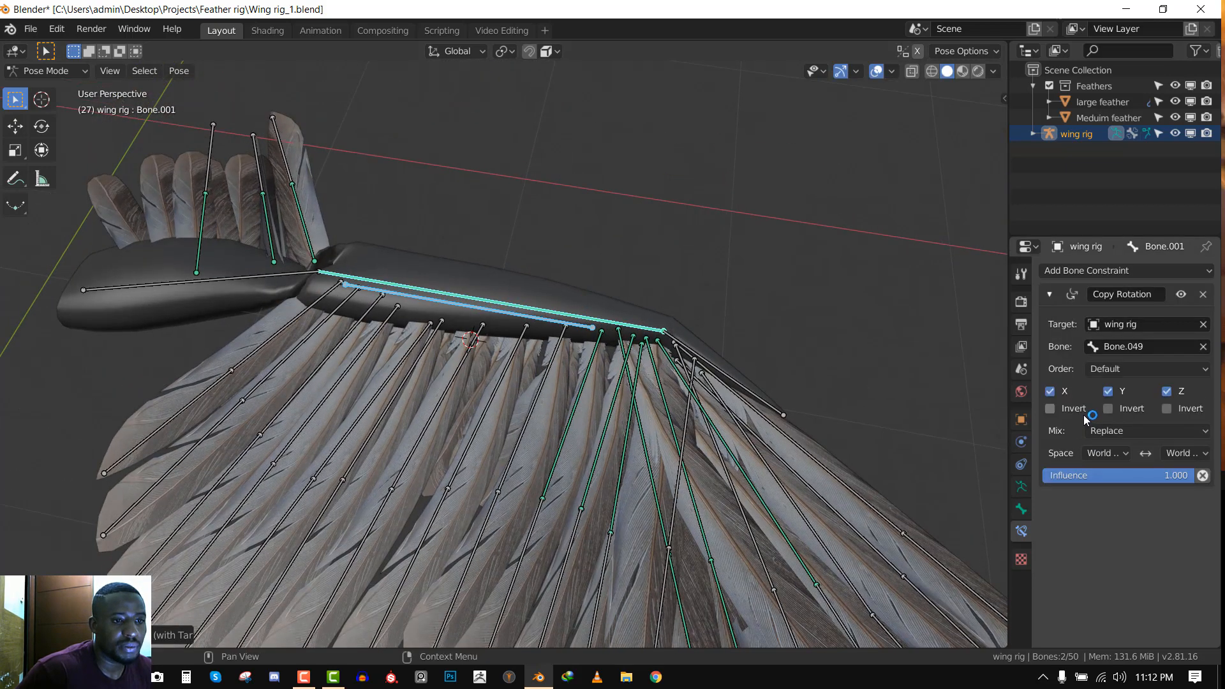
click(1107, 453)
click(1068, 523)
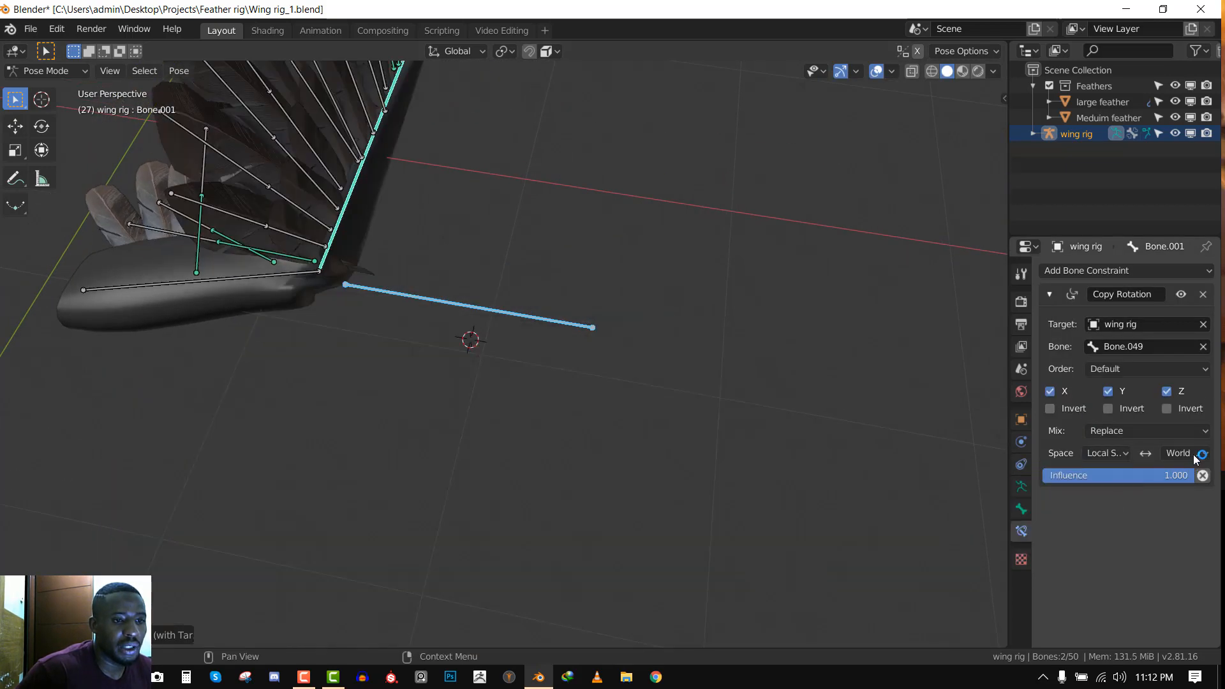
click(1185, 453)
click(1084, 522)
Test-rotate Bone.049 in top view and cancel the rotation
click(422, 296)
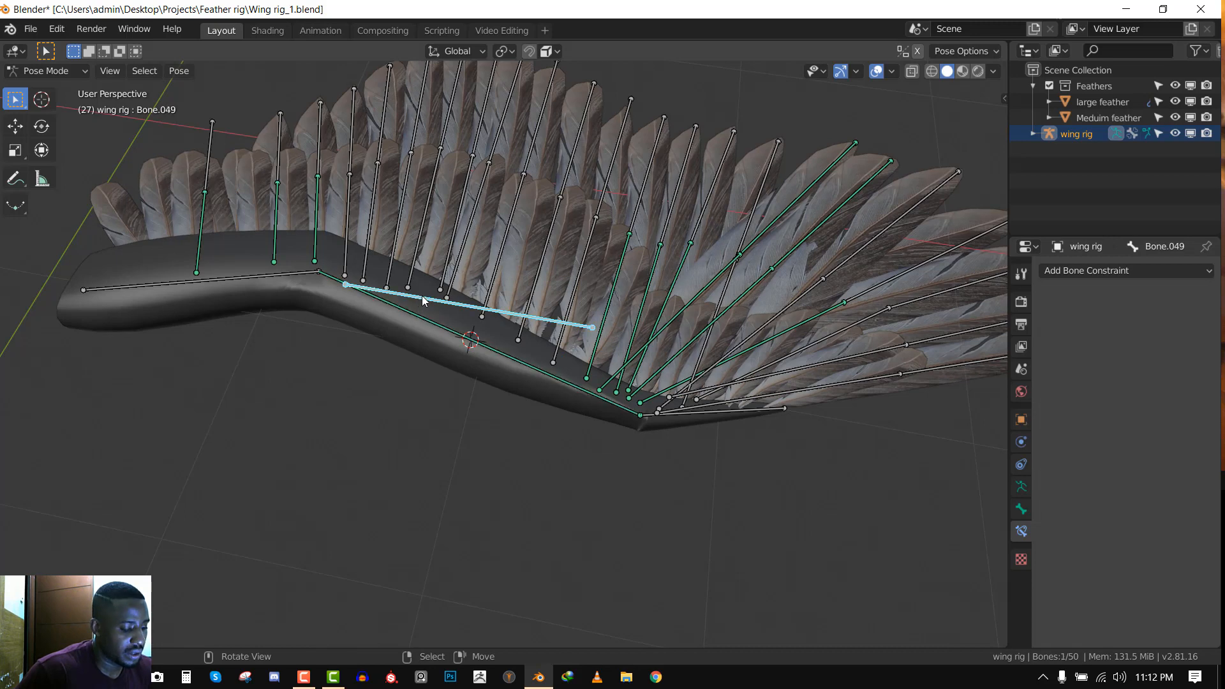
key(KP_7)
key(r)
key(Escape)
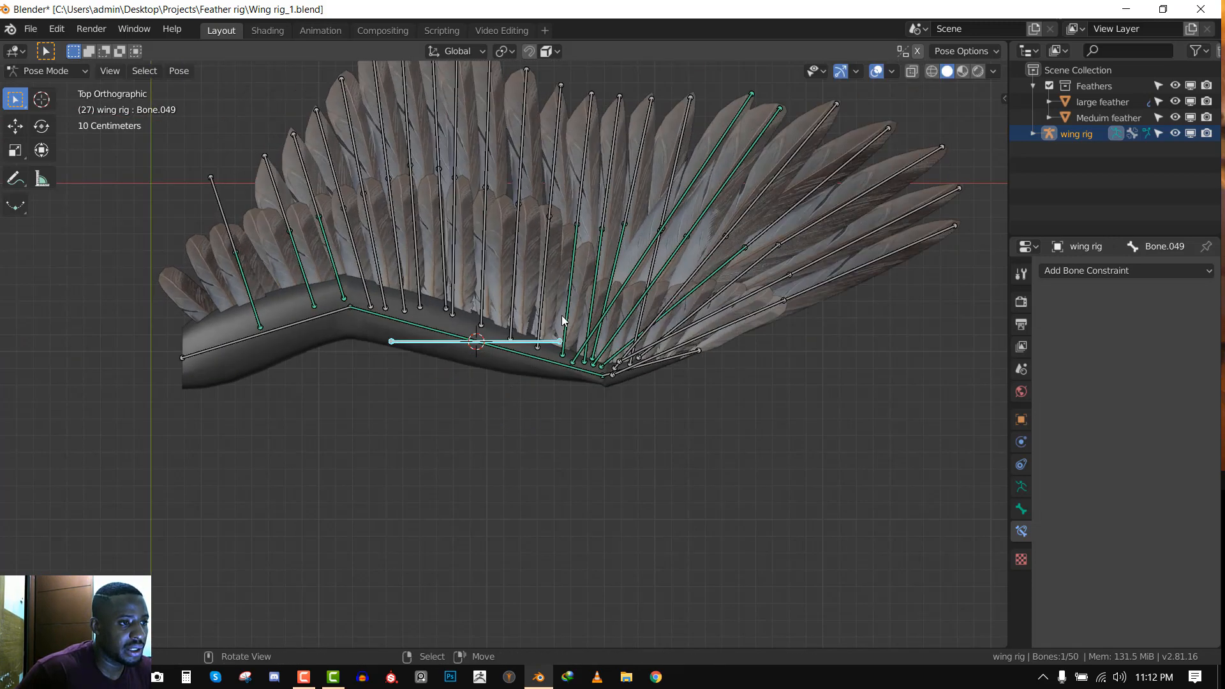
Invert X, Y and Z in Bone.001's Copy Rotation constraint and test it with a cancelled rotation of Bone.049
click(510, 354)
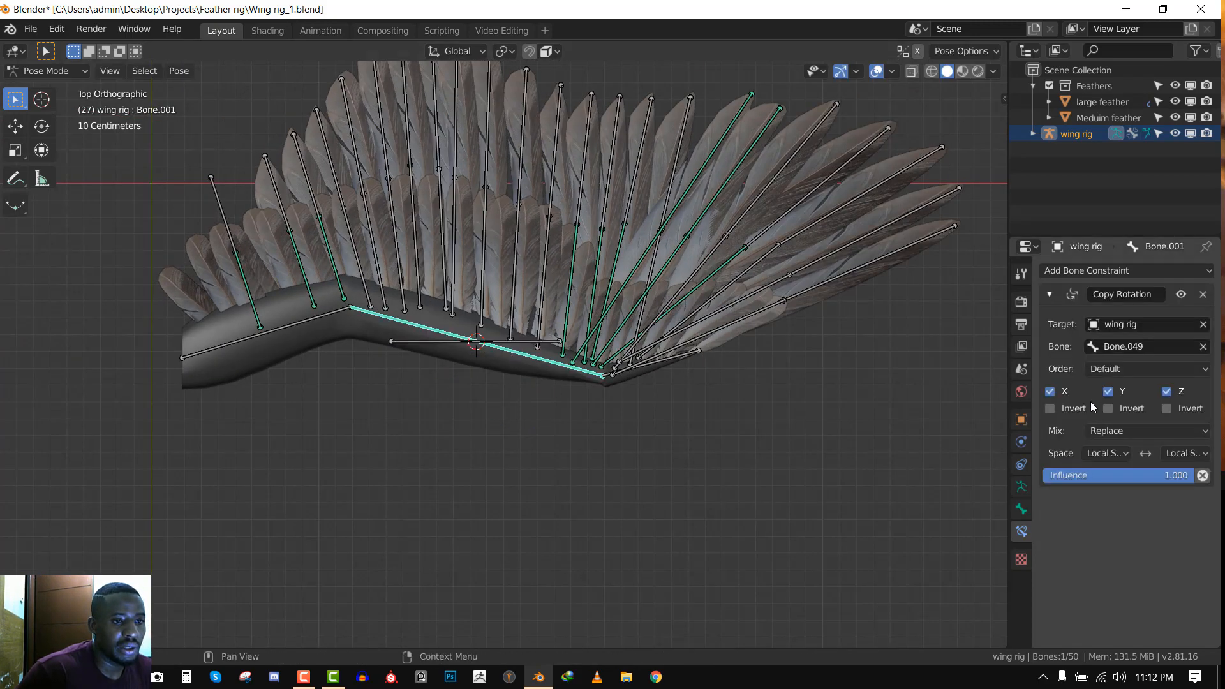
click(1108, 409)
click(1167, 408)
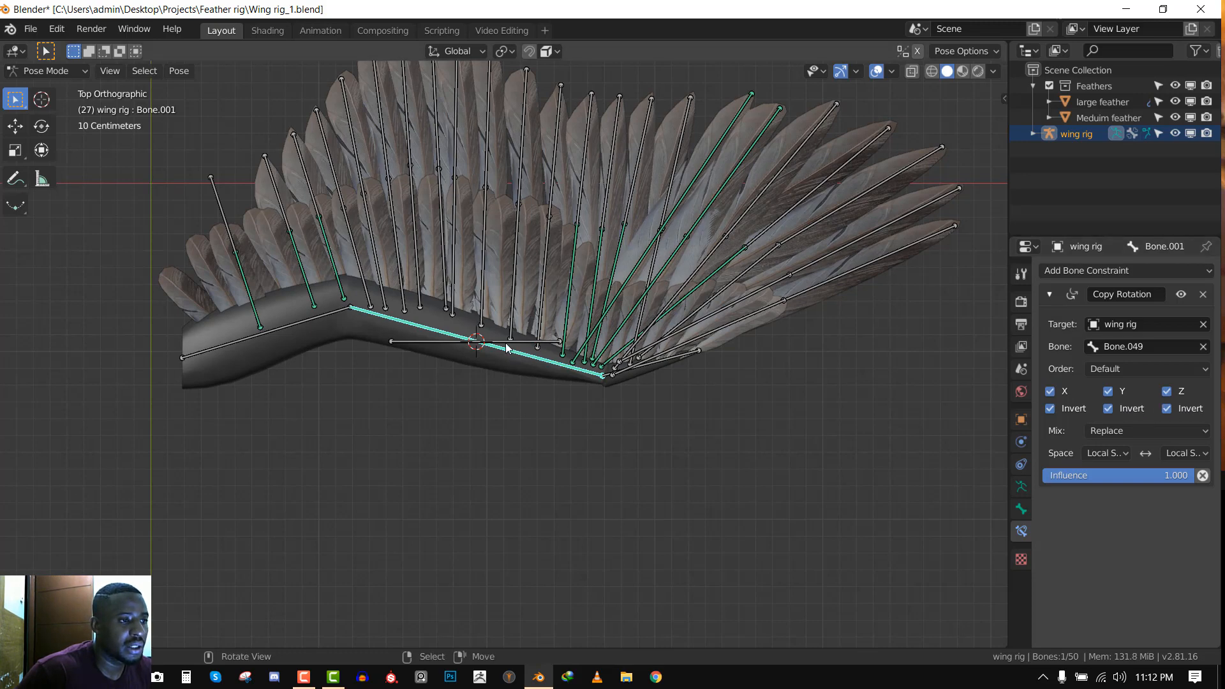
right_click(506, 344)
key(r)
right_click(631, 384)
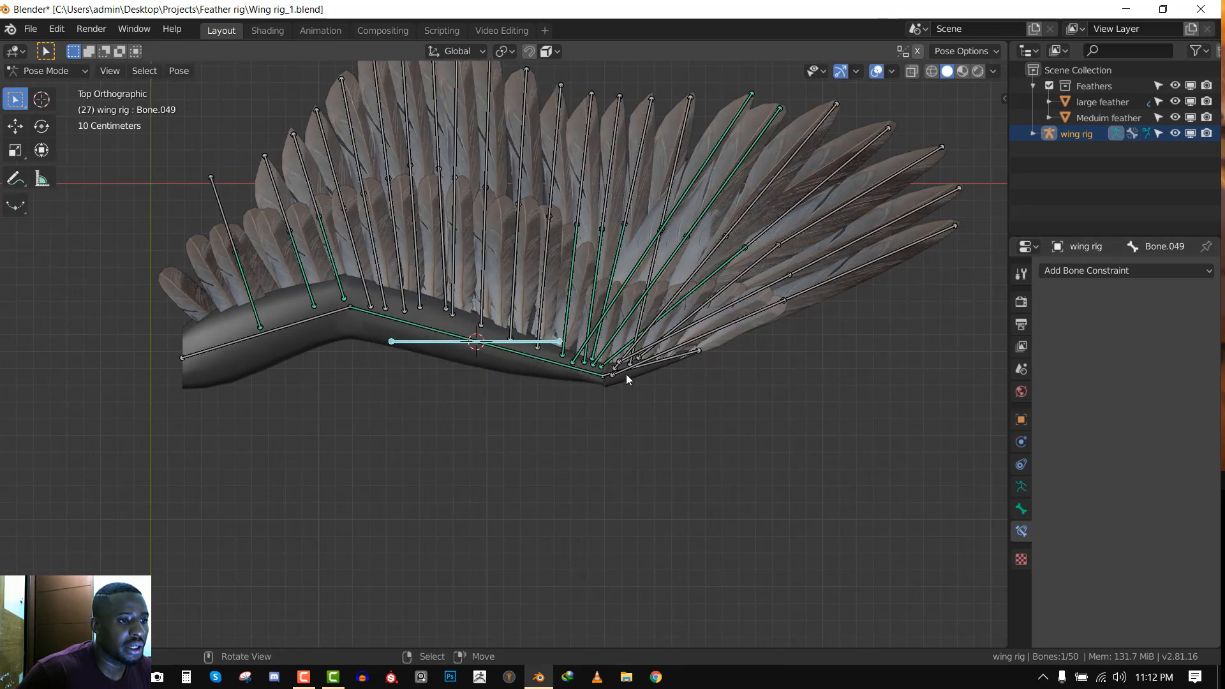
Add a Copy Rotation constraint to Bone.049 targeting wingtip bone Bone.002, with both spaces set to Local Space
click(627, 372)
middle_drag(665, 359, 656, 366)
click(656, 365)
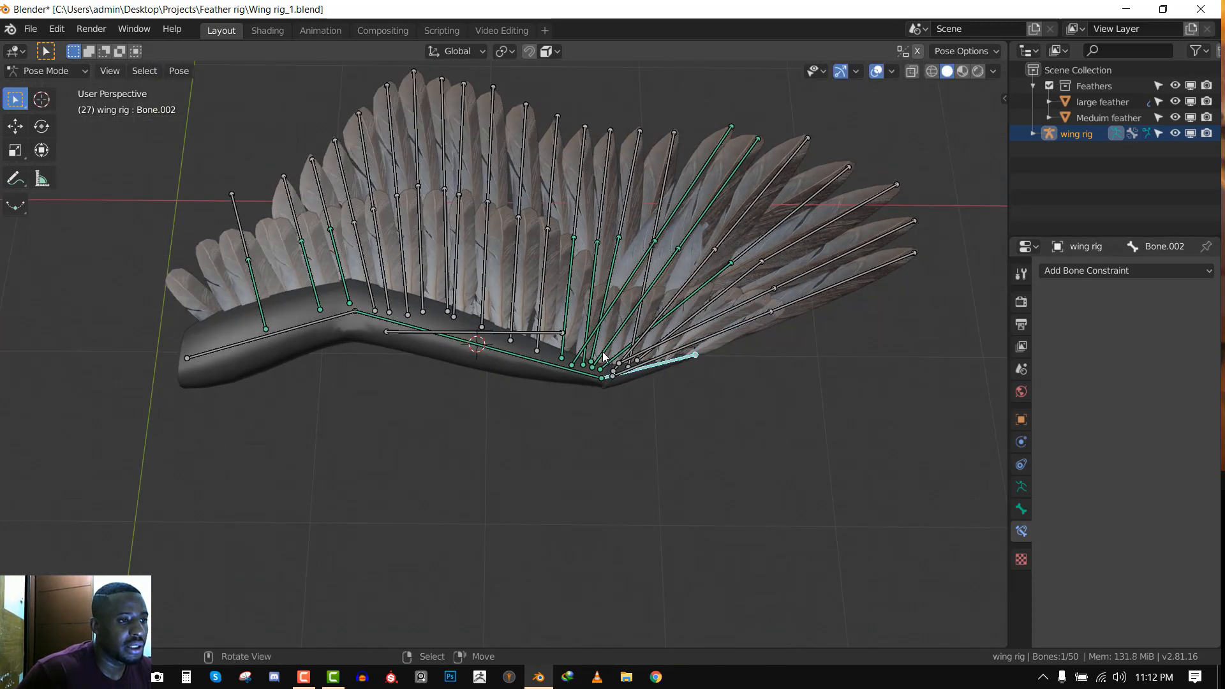
shift+click(458, 333)
key(shift+ctrl+c)
click(646, 309)
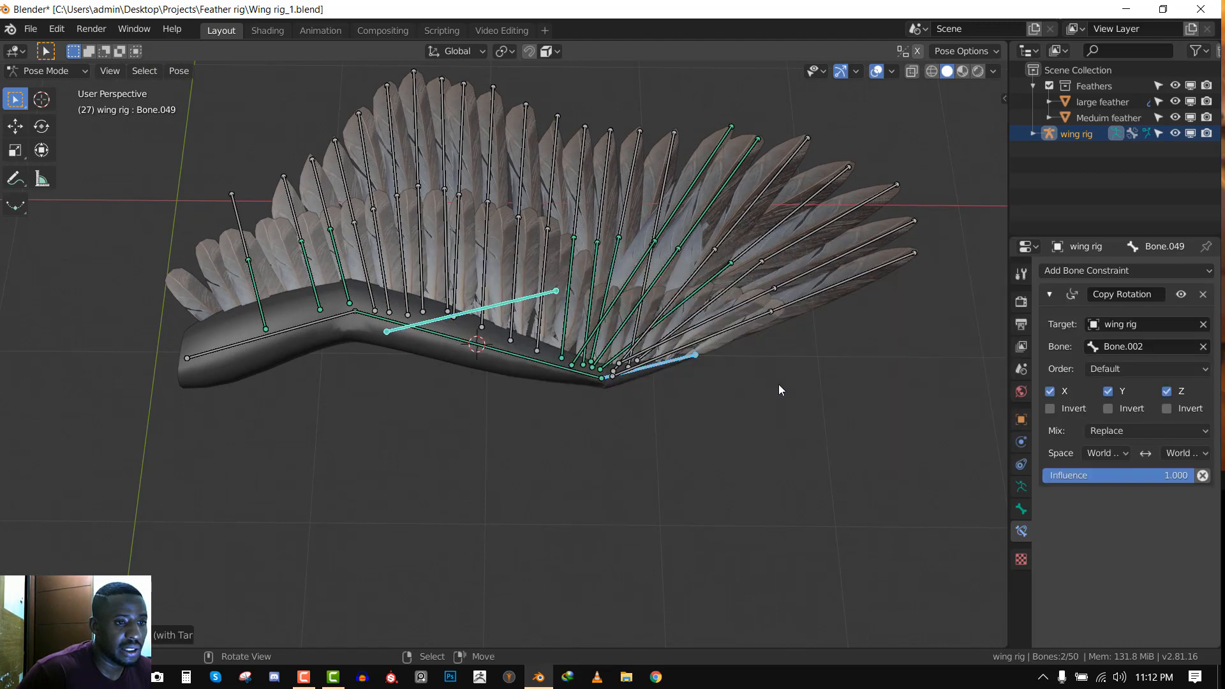
click(1100, 453)
click(1066, 523)
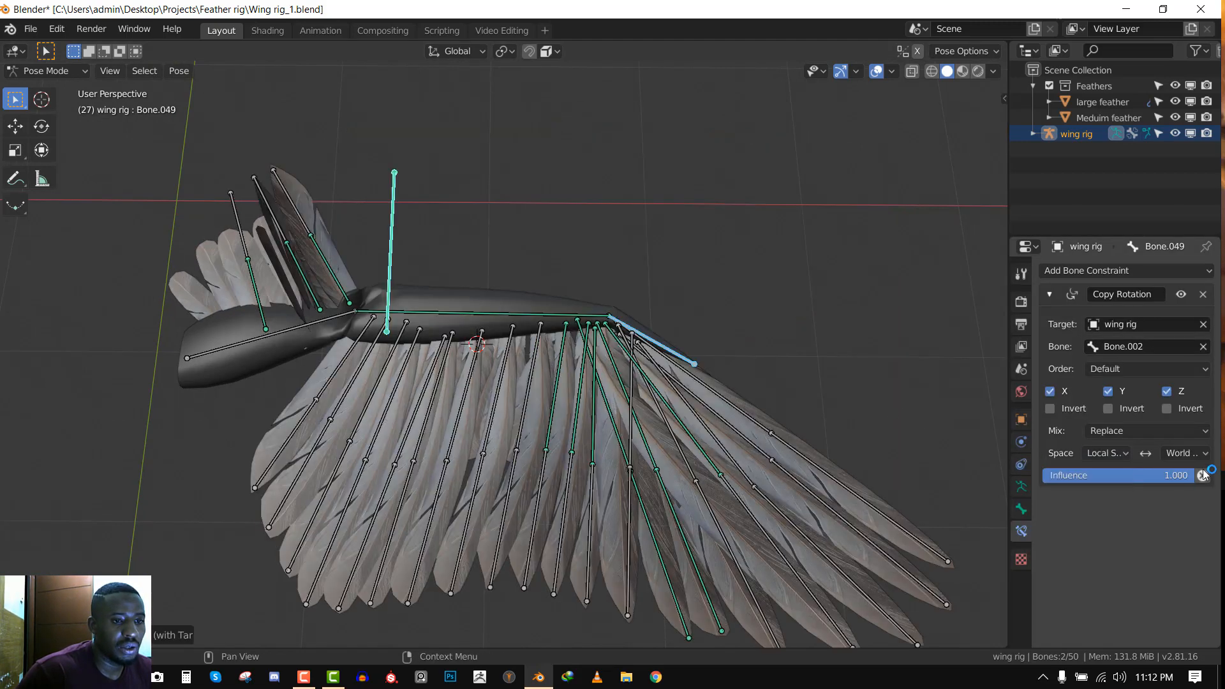
click(1185, 453)
click(1148, 523)
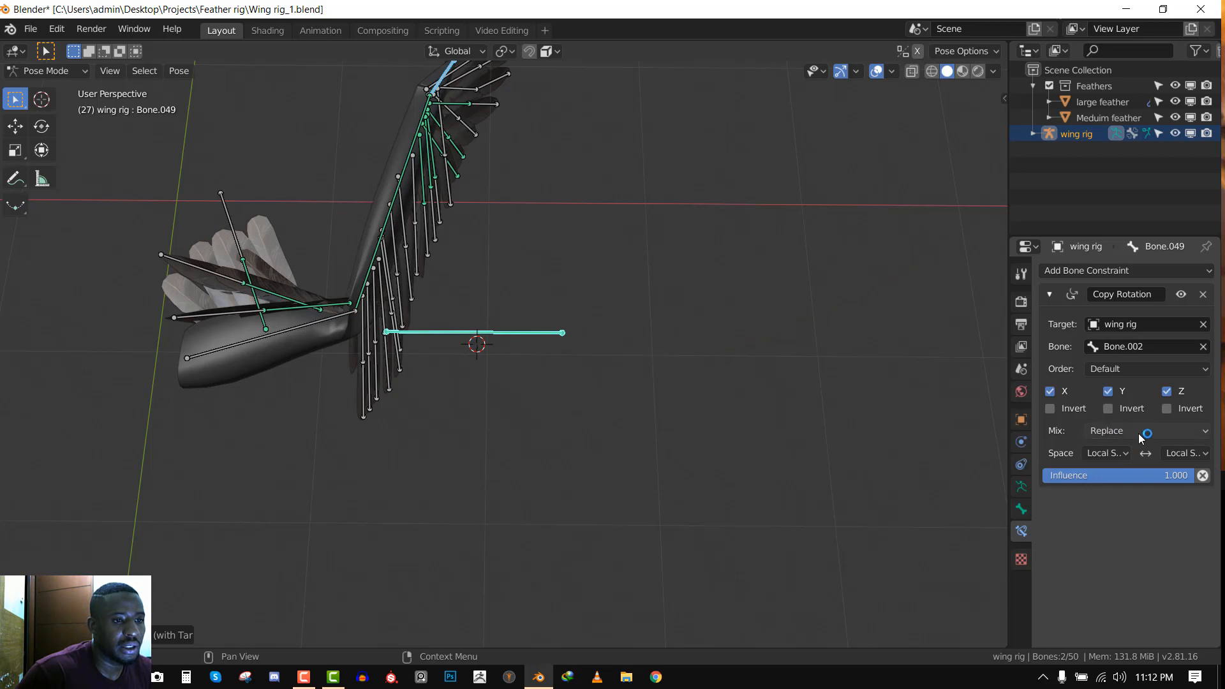
Invert the X, Y and Z axes of the helper bone's Copy Rotation constraint and test it by rotating wing-tip Bone.002
click(1087, 410)
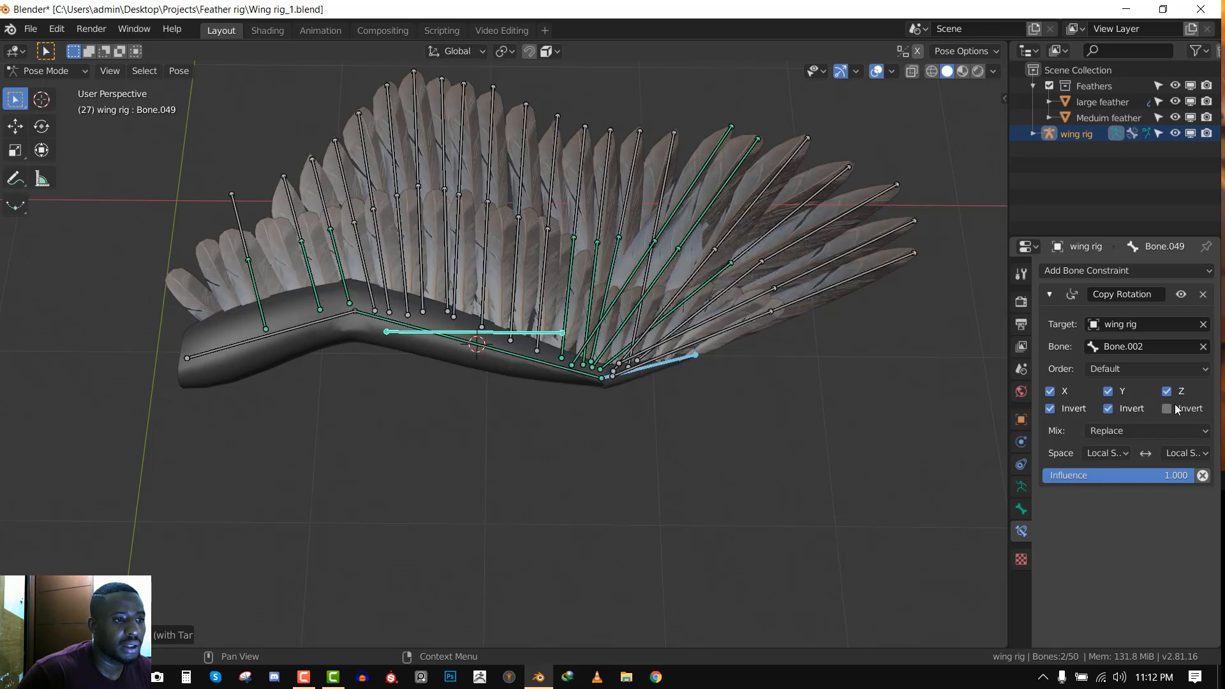
click(685, 364)
key(KP_7)
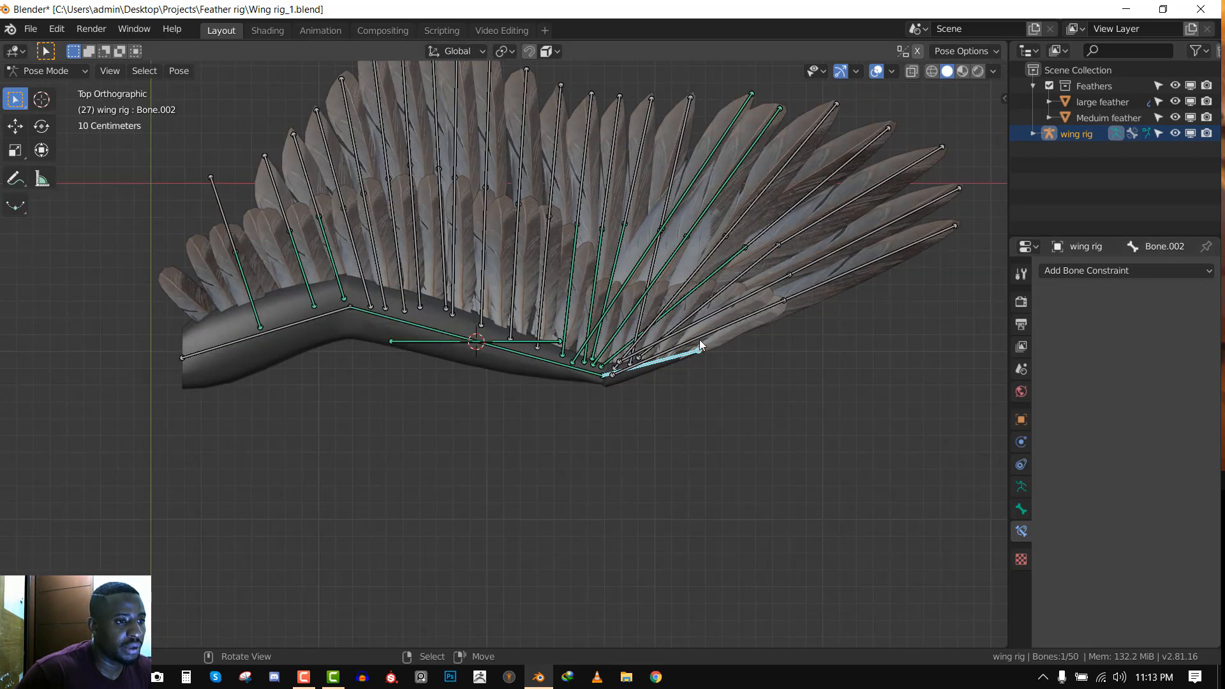
key(t)
key(r)
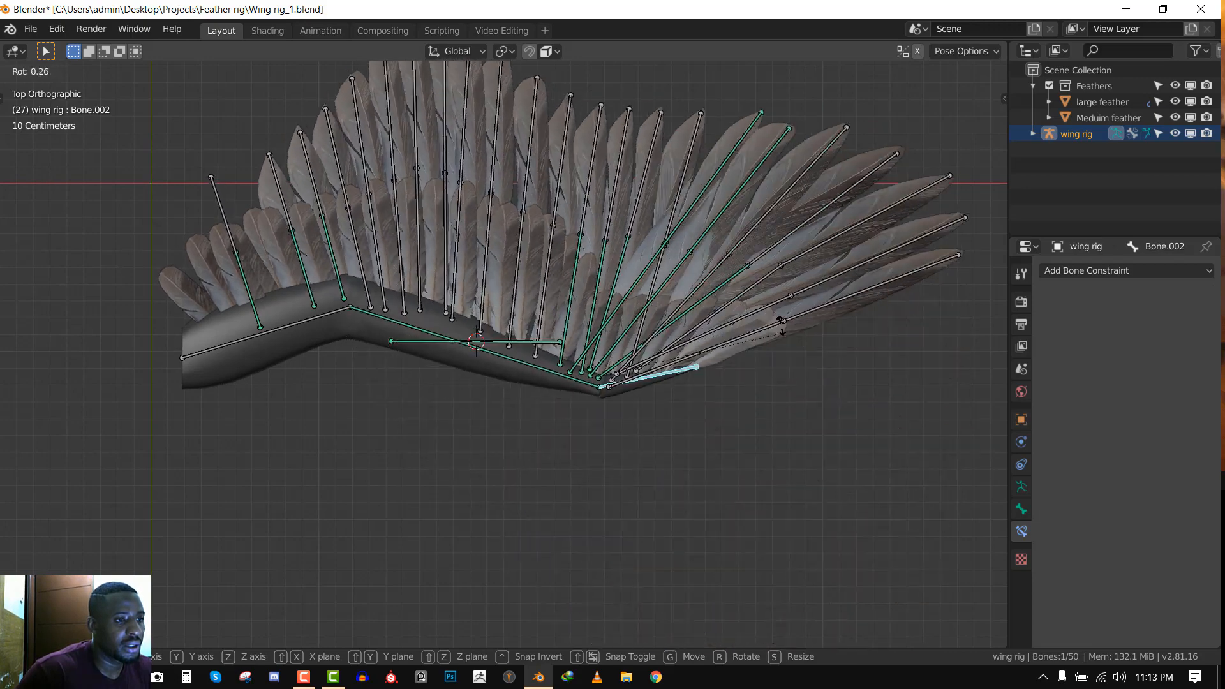
click(791, 393)
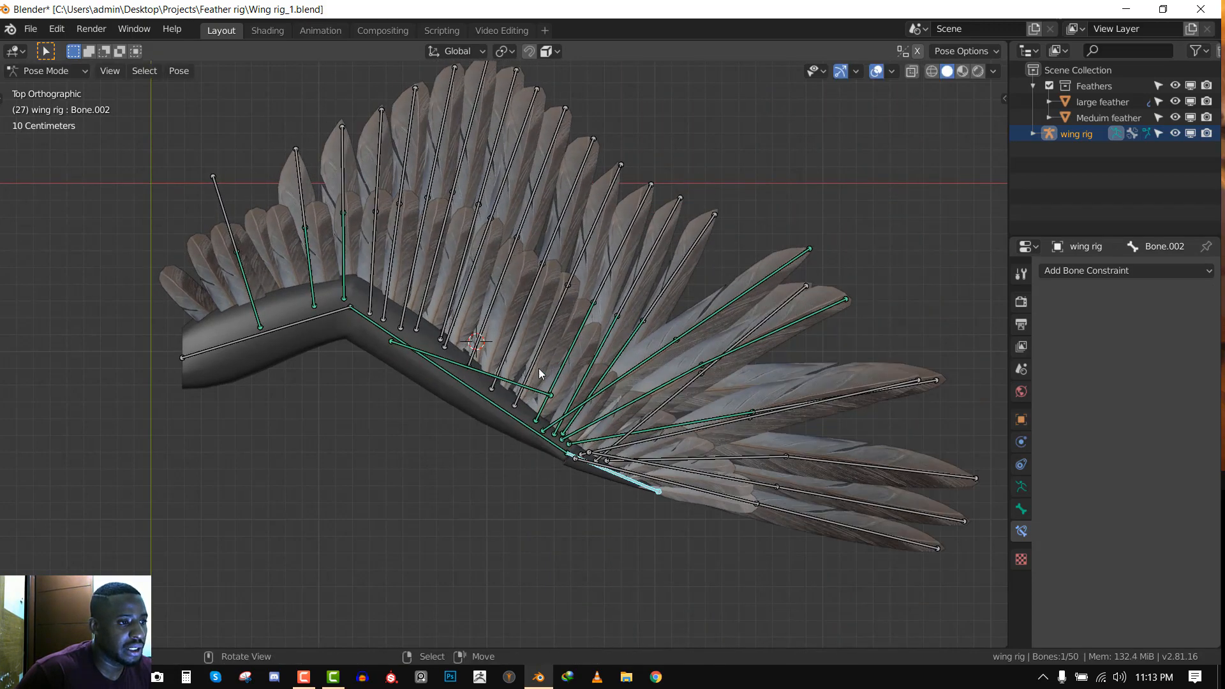
Lower the influence of Bone.049's Copy Rotation constraint to about 0.183 and try rotating the wing-tip bone
click(492, 377)
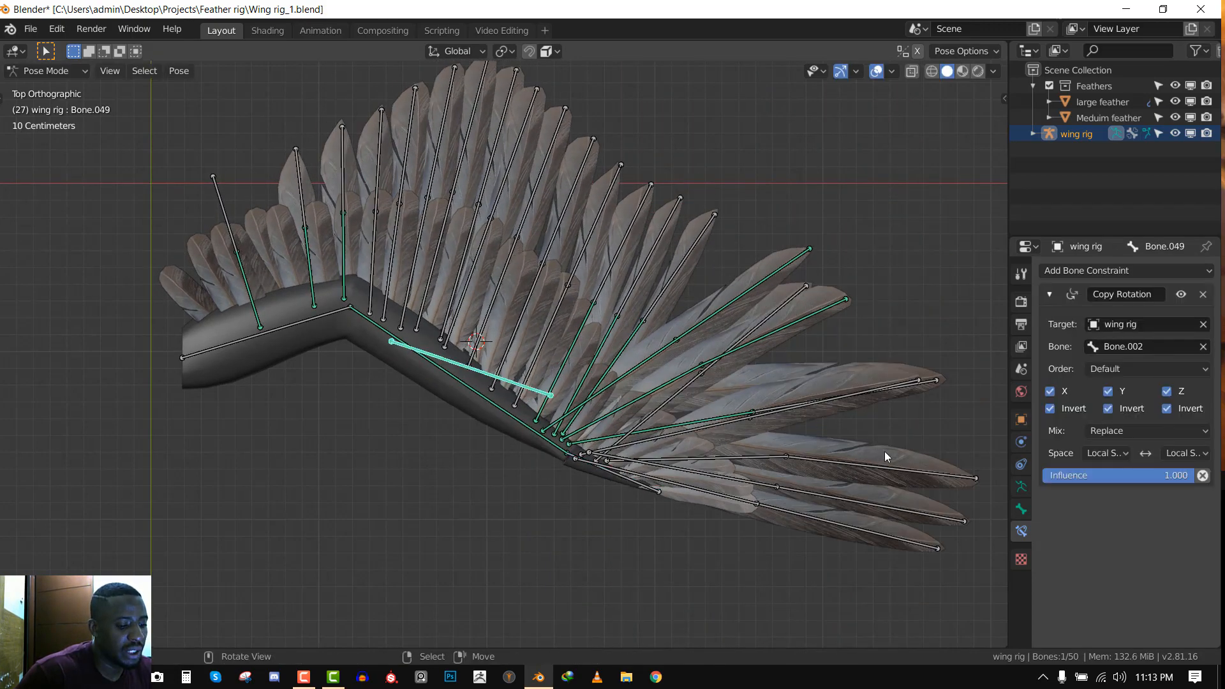
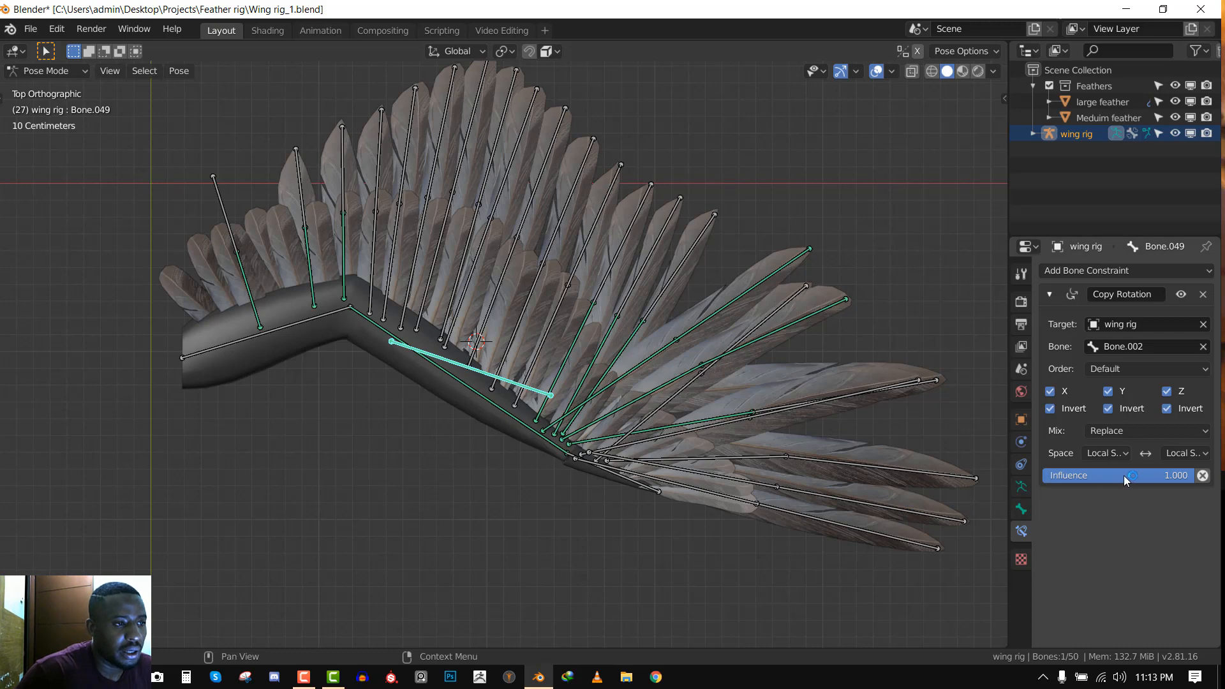
drag(1123, 476, 1000, 476)
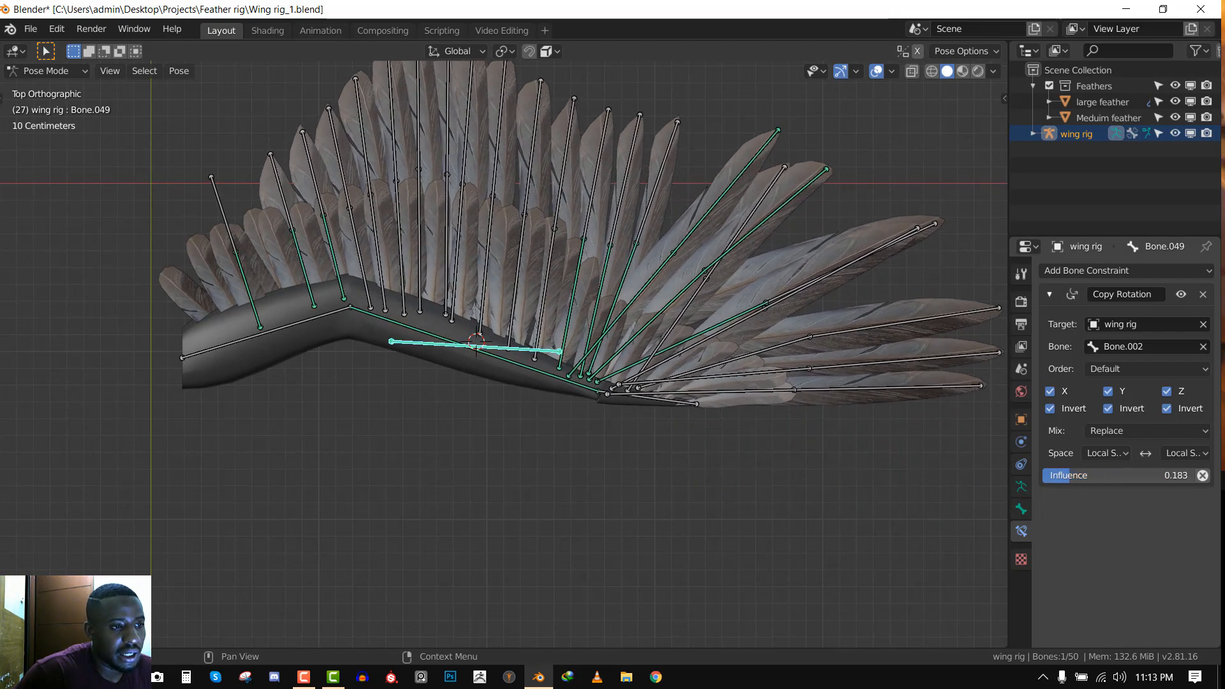
click(653, 402)
key(r)
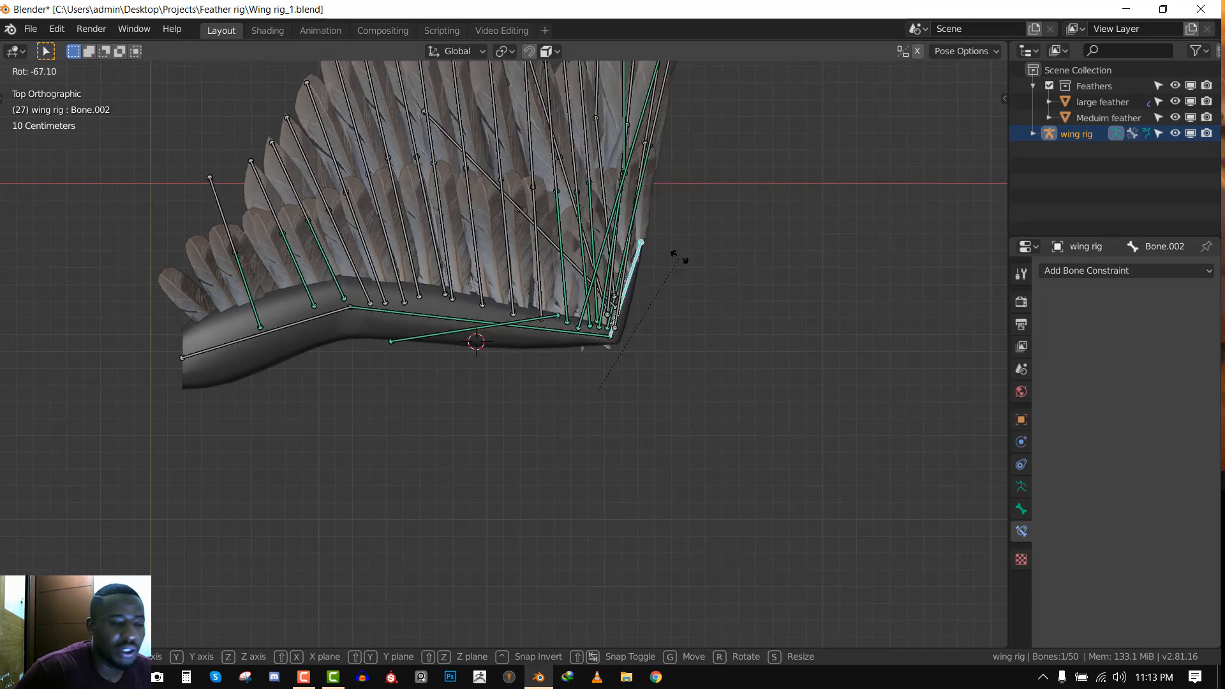
right_click(678, 259)
Delete helper bone Bone.049 from the armature and remove the Copy Rotation constraint from the middle wing bone, Bone.001
scroll(593, 256, down, 3)
middle_drag(587, 255, 520, 351)
key(a)
right_click(518, 347)
key(Tab)
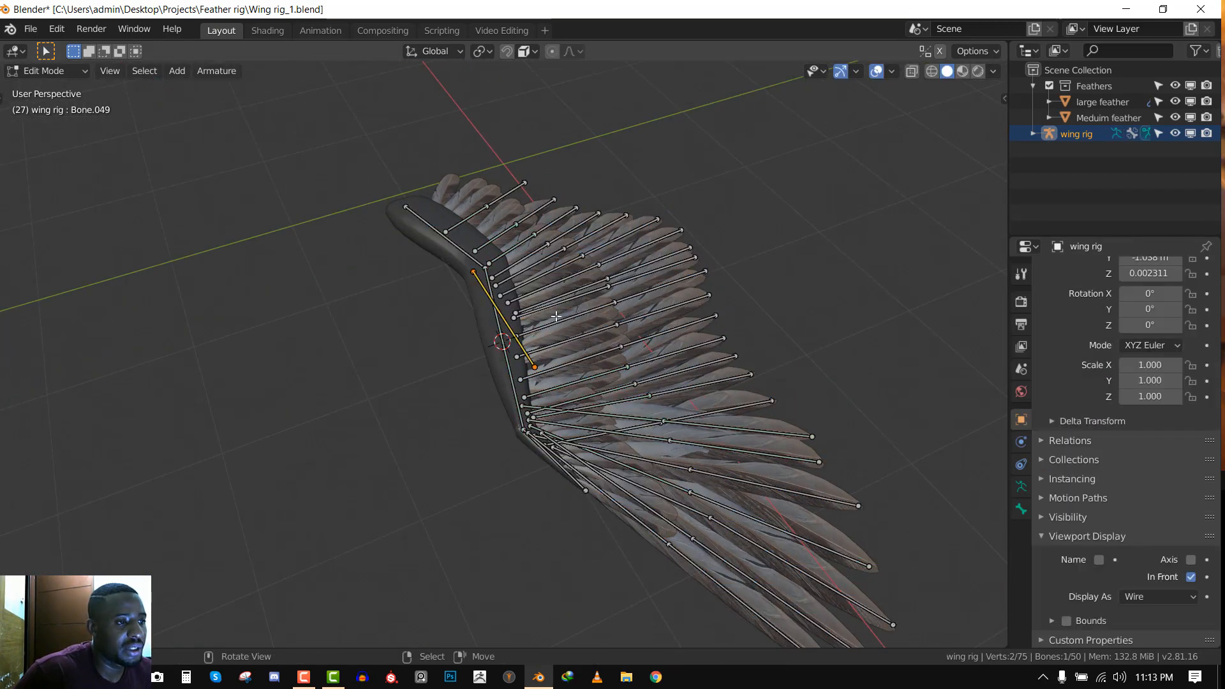
key(x)
click(603, 274)
key(Tab)
right_click(507, 357)
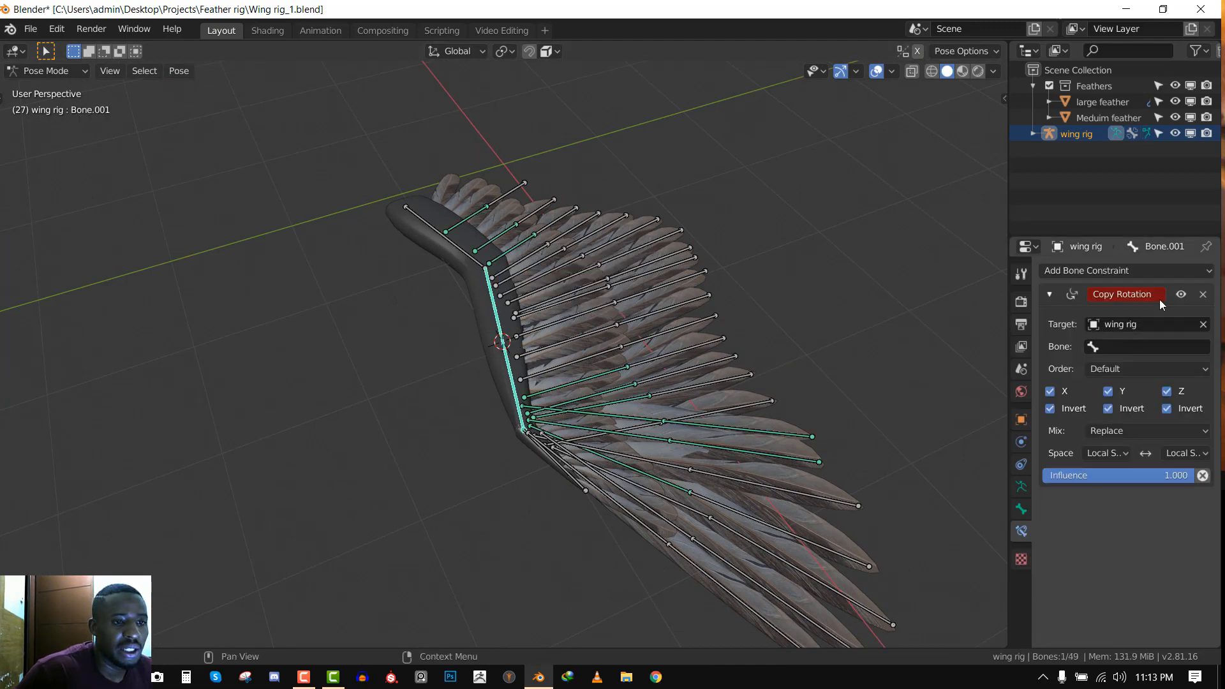
click(1203, 294)
Test-rotate Bone.001 and wing-tip Bone.002 in top view and clear the rotation of all bones
key(KP_7)
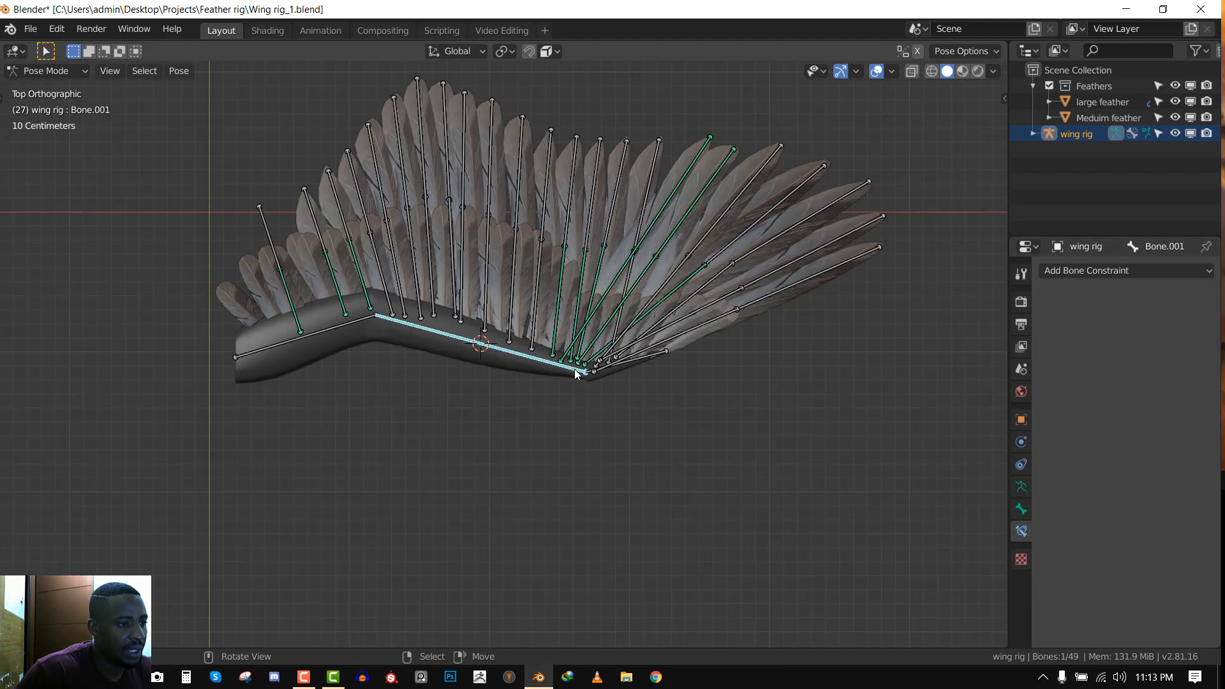
key(r)
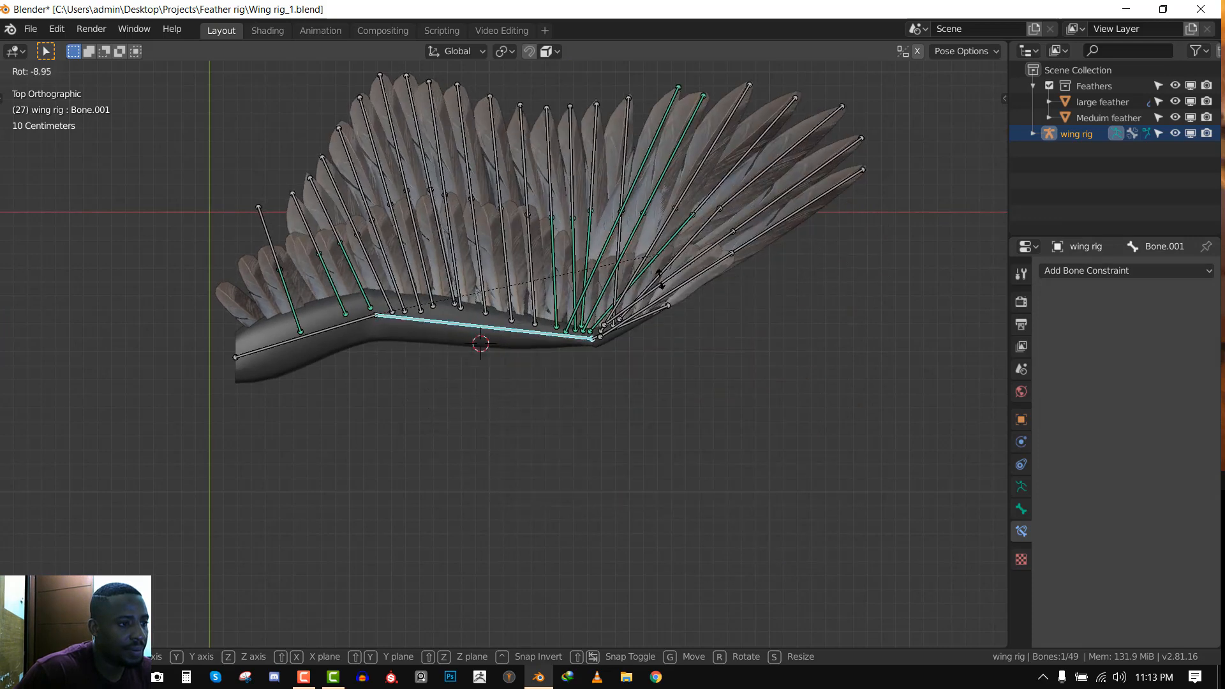
click(644, 376)
right_click(636, 432)
key(r)
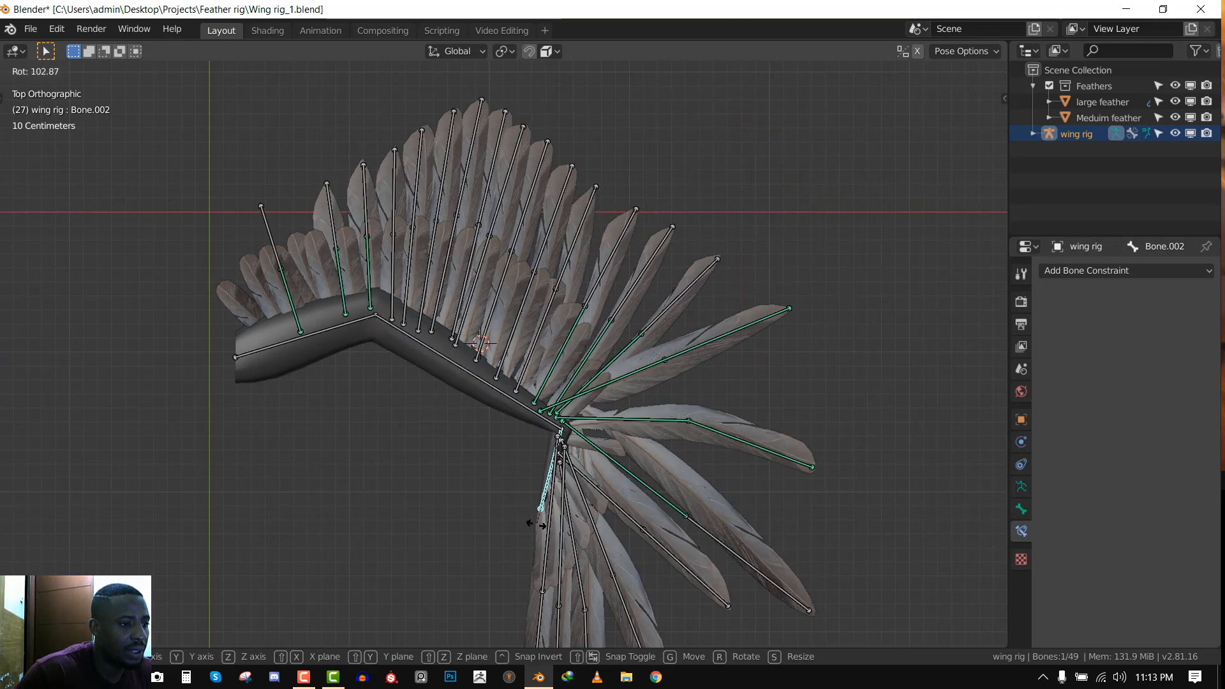
click(625, 446)
key(a)
key(alt+r)
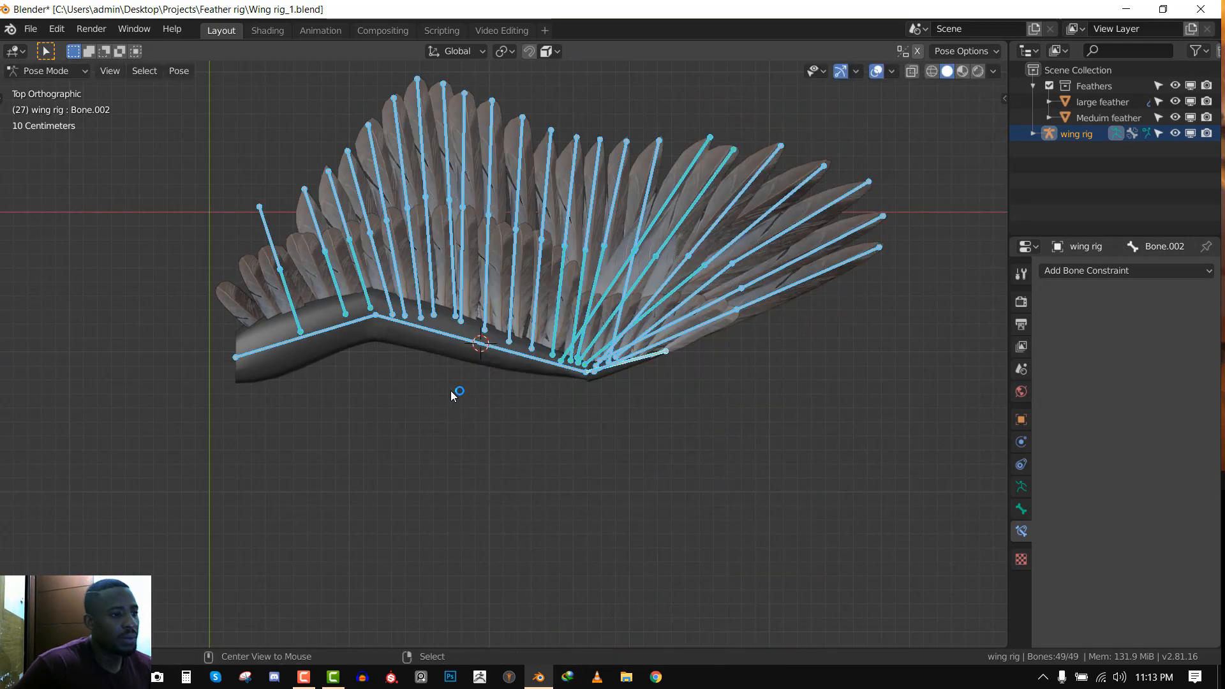
Deselect all bones and rotate the middle wing bone, Bone.001, upward in front view
key(KP_1)
scroll(329, 365, down, 2)
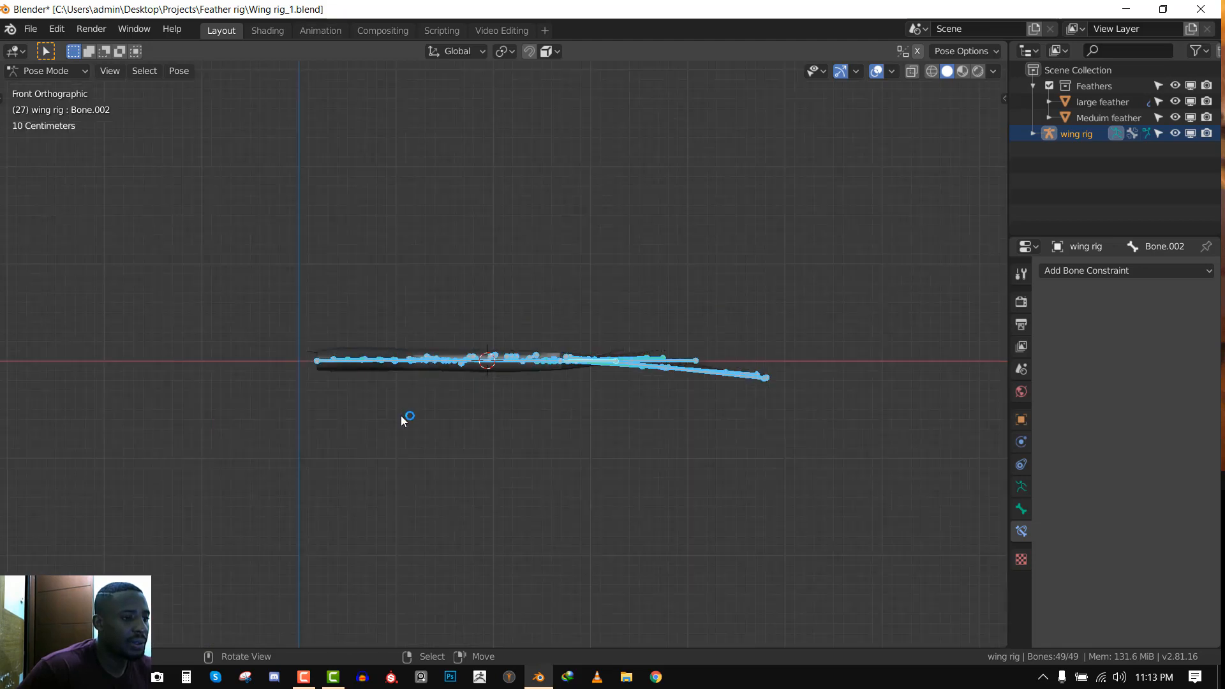
middle_drag(404, 416, 682, 385)
scroll(661, 329, up, 3)
key(alt+a)
scroll(661, 326, down, 2)
scroll(683, 386, up, 2)
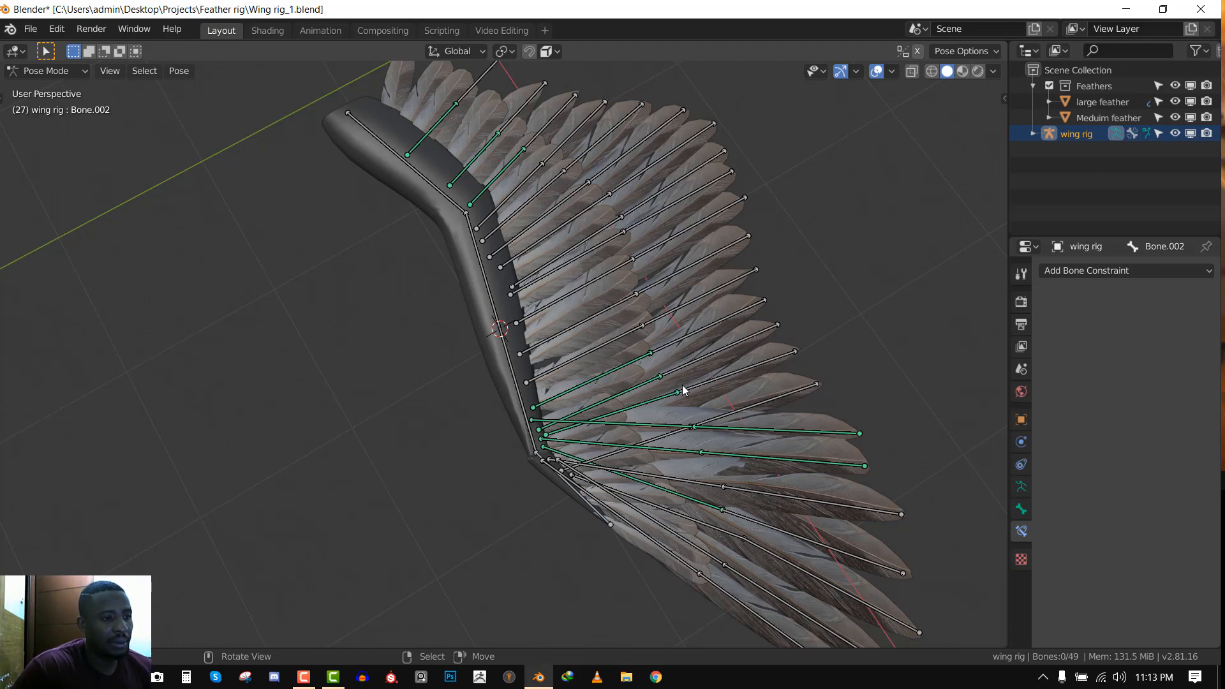
click(480, 297)
key(KP_1)
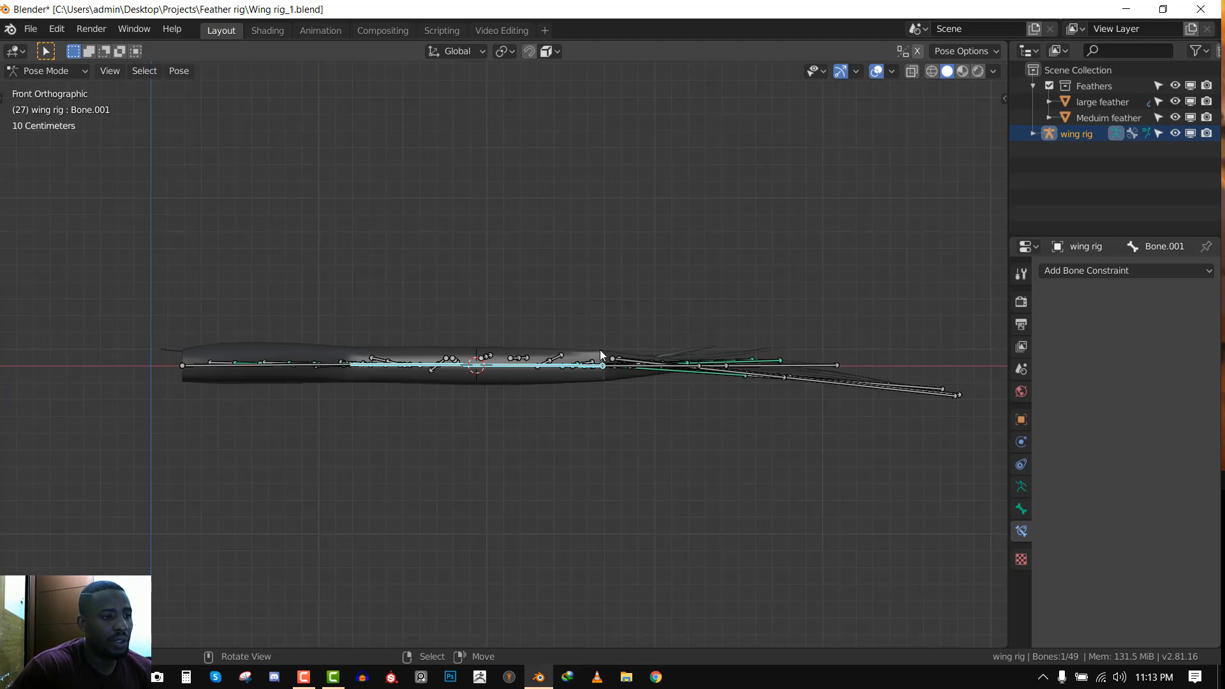
key(r)
click(675, 287)
alt+middle_drag(698, 356, 657, 255)
Bend wing-tip Bone.002 upward in front view and clear the rotation of all bones
right_click(675, 251)
key(KP_1)
key(r)
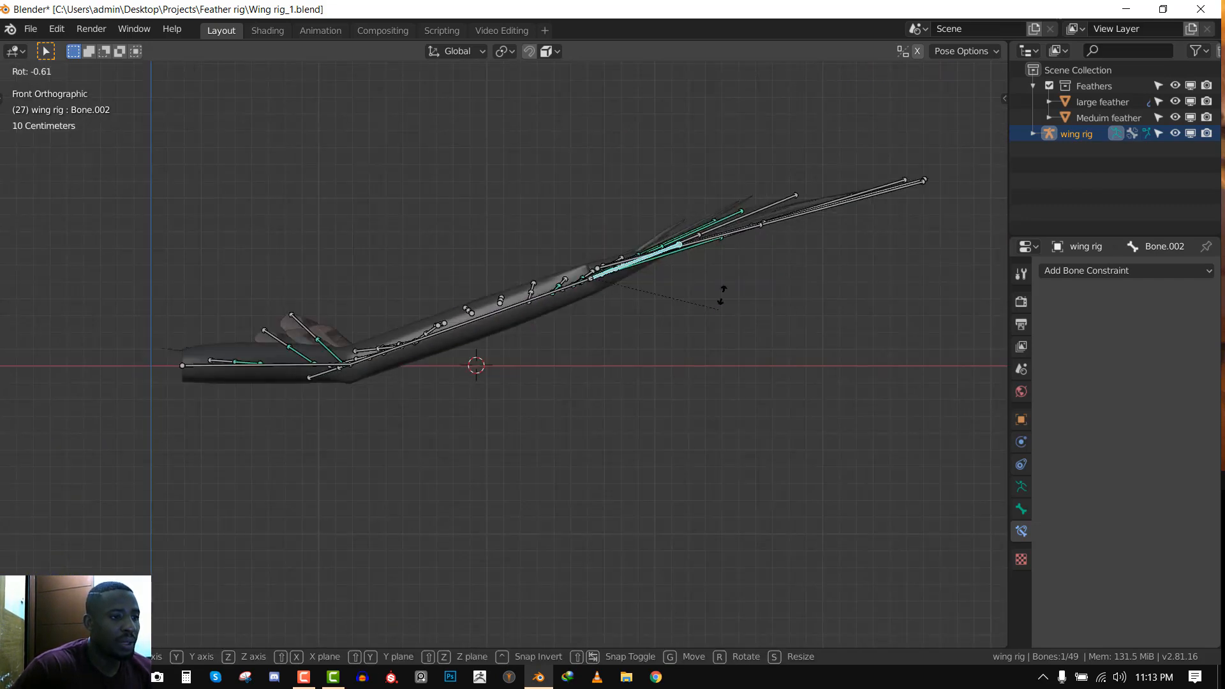
click(700, 205)
key(a)
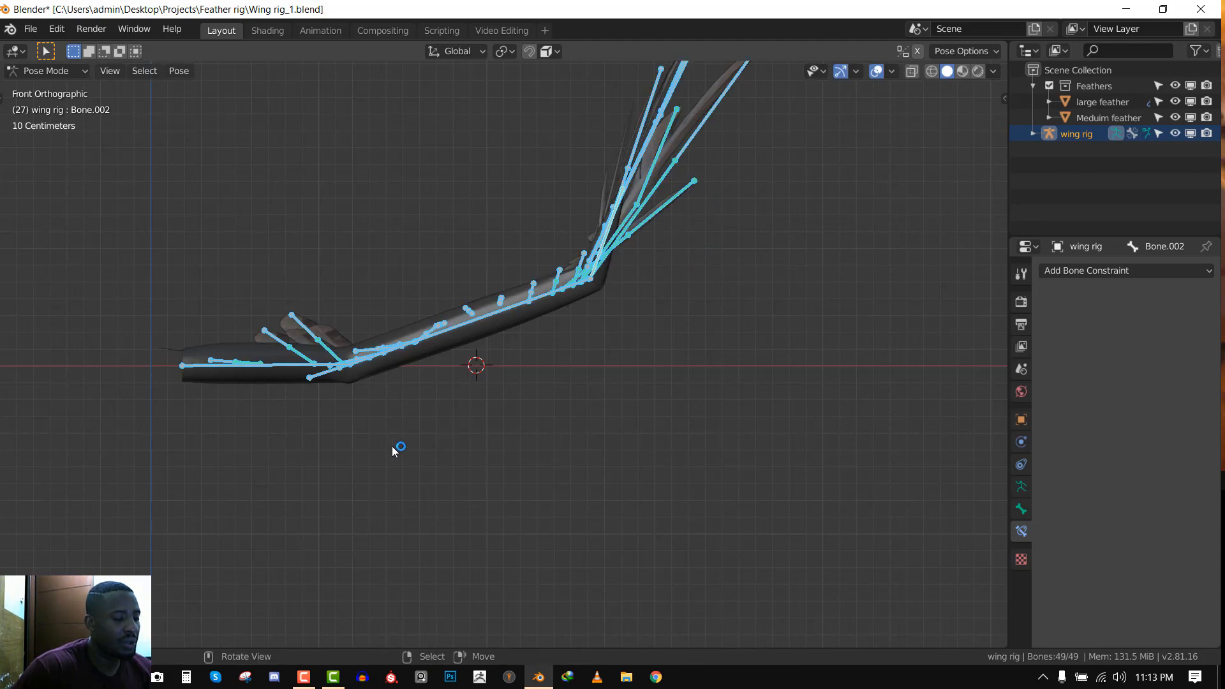
key(alt+r)
Rotate the wing's root bone in front view until the wing points steeply downward
middle_drag(402, 459, 357, 385)
right_click(314, 360)
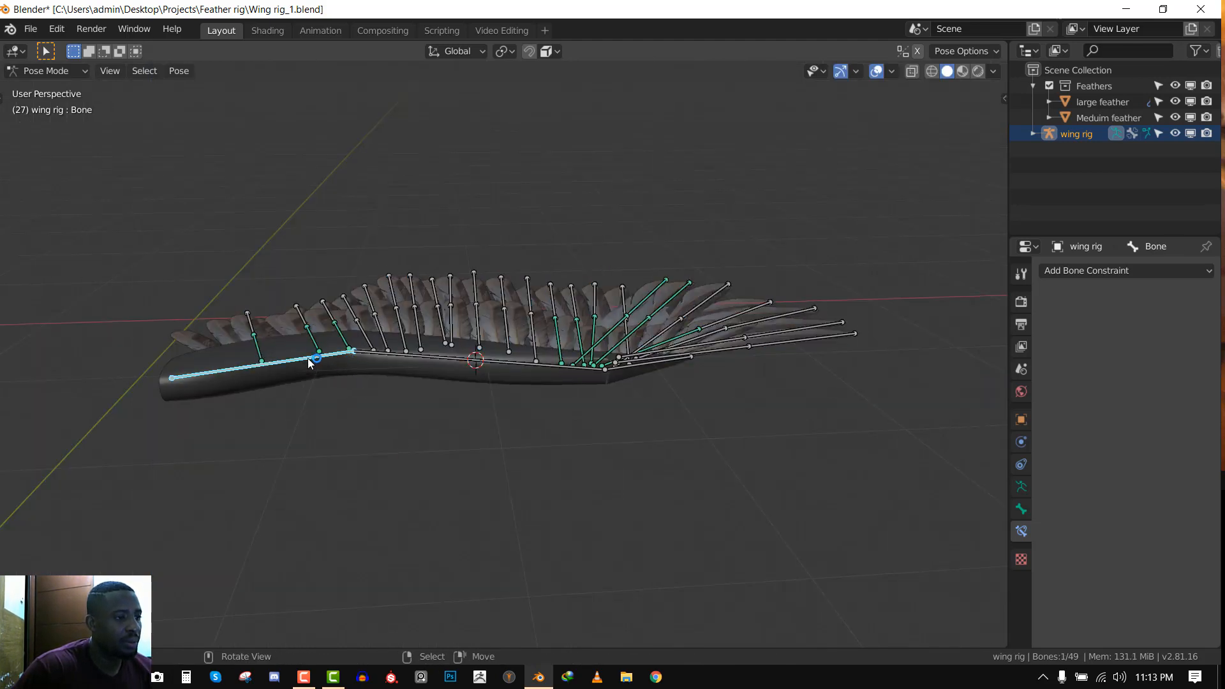
key(KP_1)
key(r)
click(258, 555)
key(KP_3)
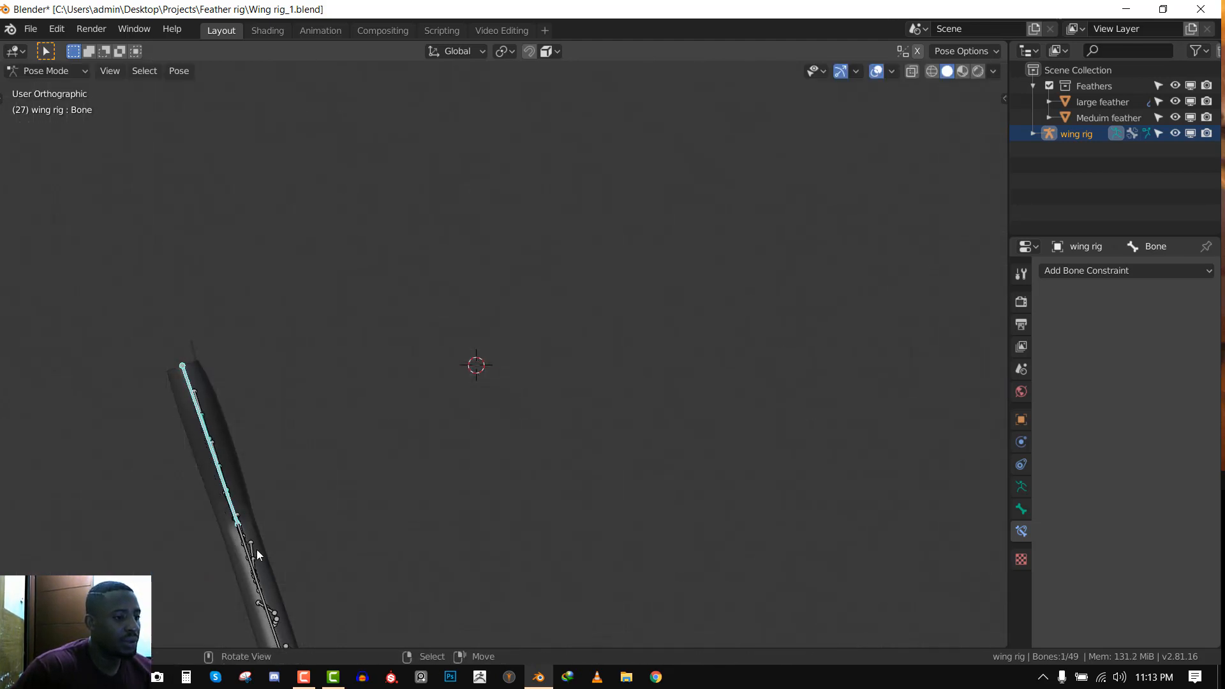
Rotate the middle wing bone, Bone.001, by about 115° in side view to fold the wing back at the elbow
shift+middle_drag(588, 525, 613, 319)
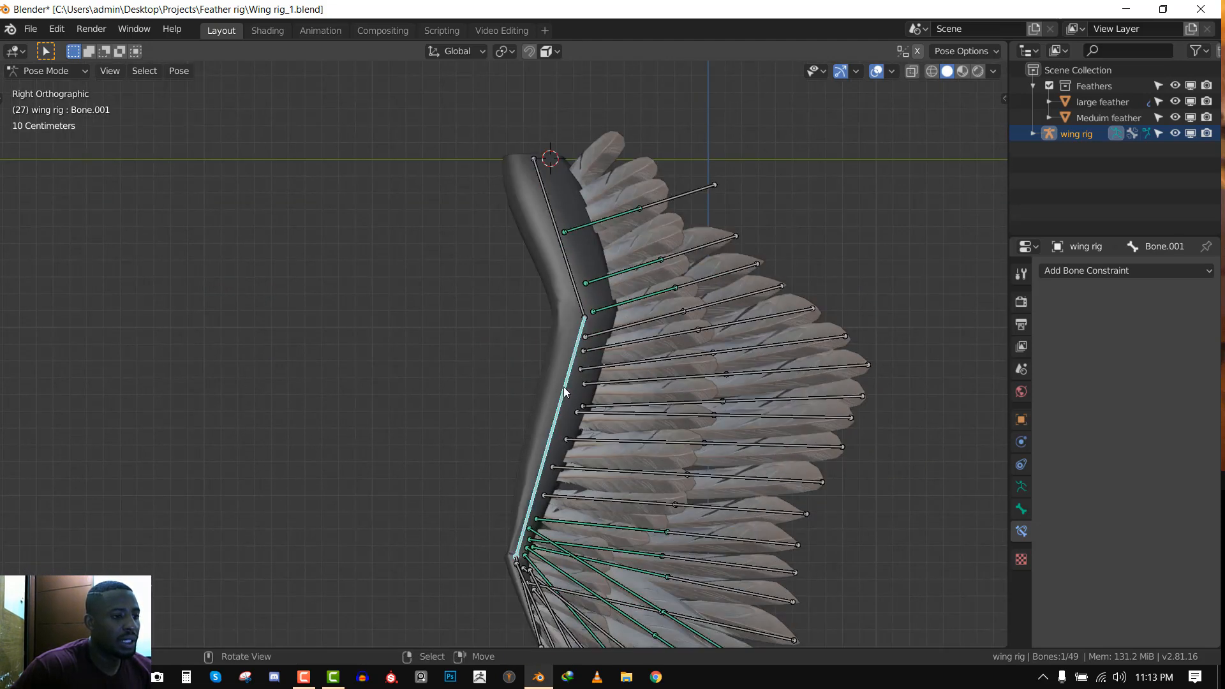
key(r)
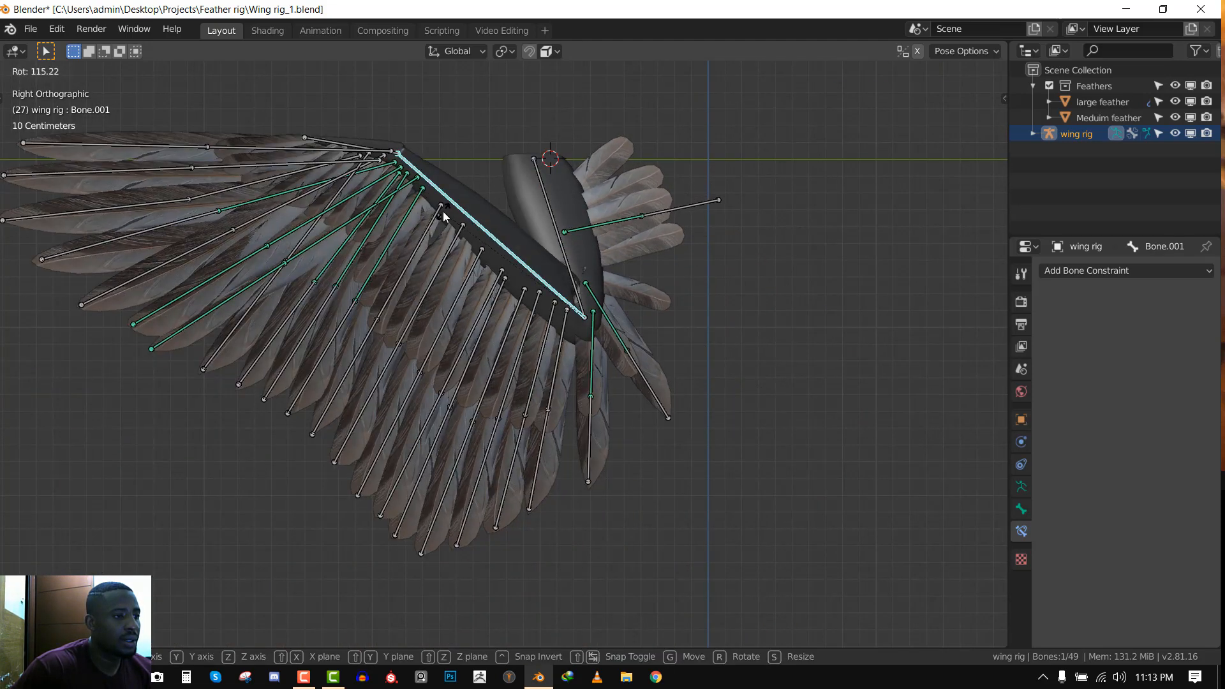
click(409, 178)
Try rotating feather bone Bone.024 and wing-tip Bone.002 inward in side view
key(r)
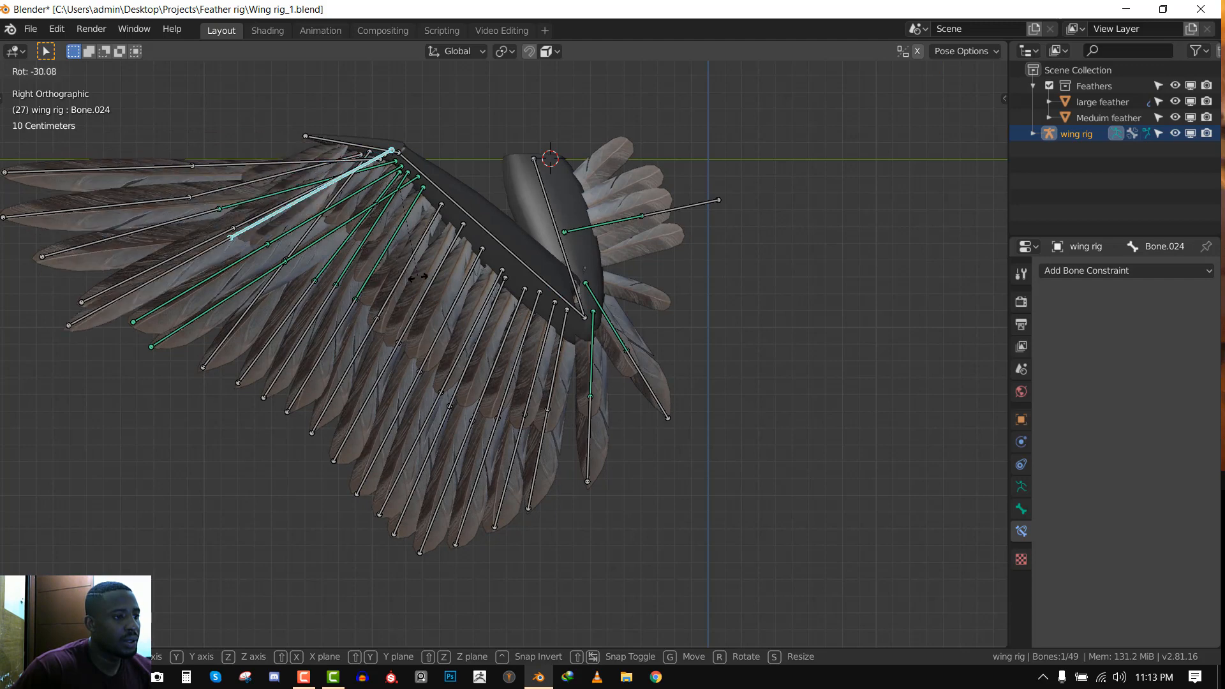
right_click(416, 274)
key(r)
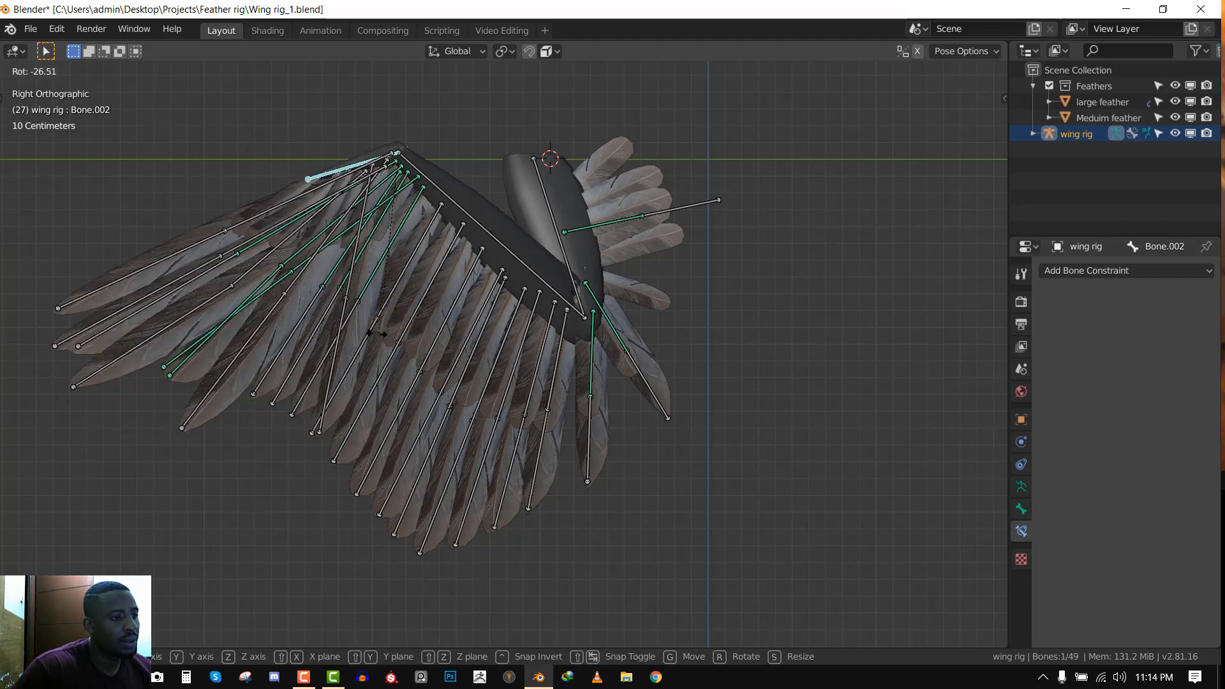
click(423, 189)
Rotate the middle wing bone slightly further in side view to tighten the elbow fold
click(440, 198)
key(r)
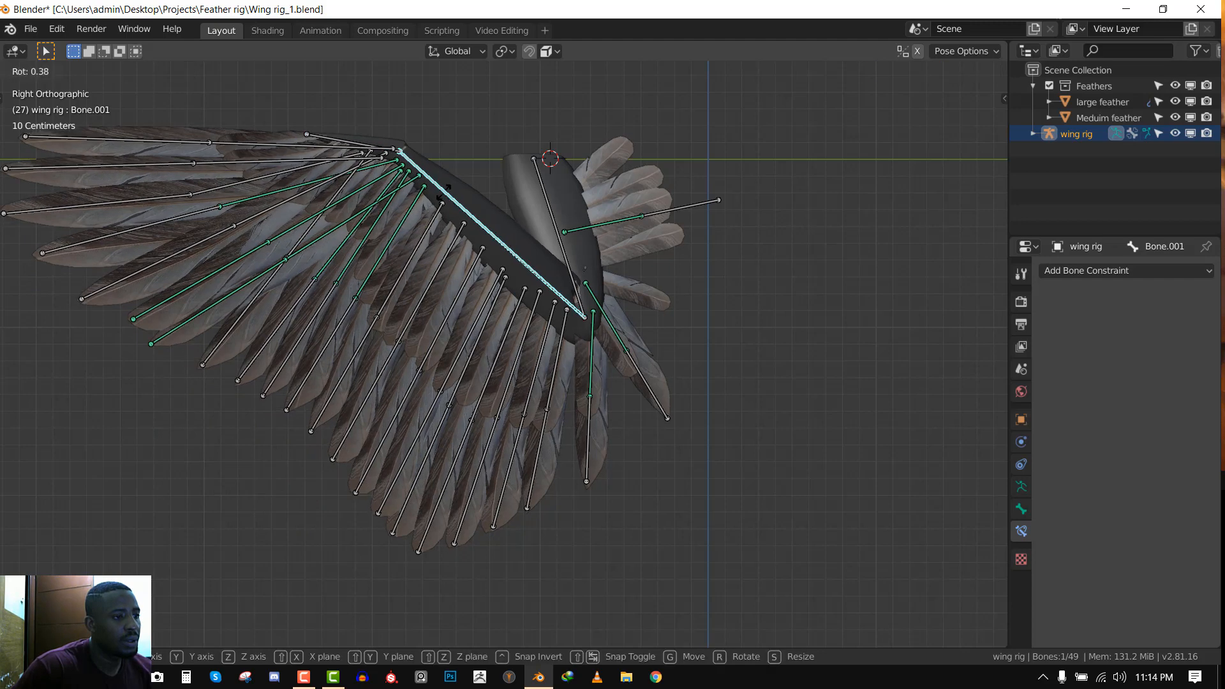
click(466, 200)
Try folding wing-tip Bone.002 sharply inward so its feathers overlap the forearm feathers
right_click(386, 136)
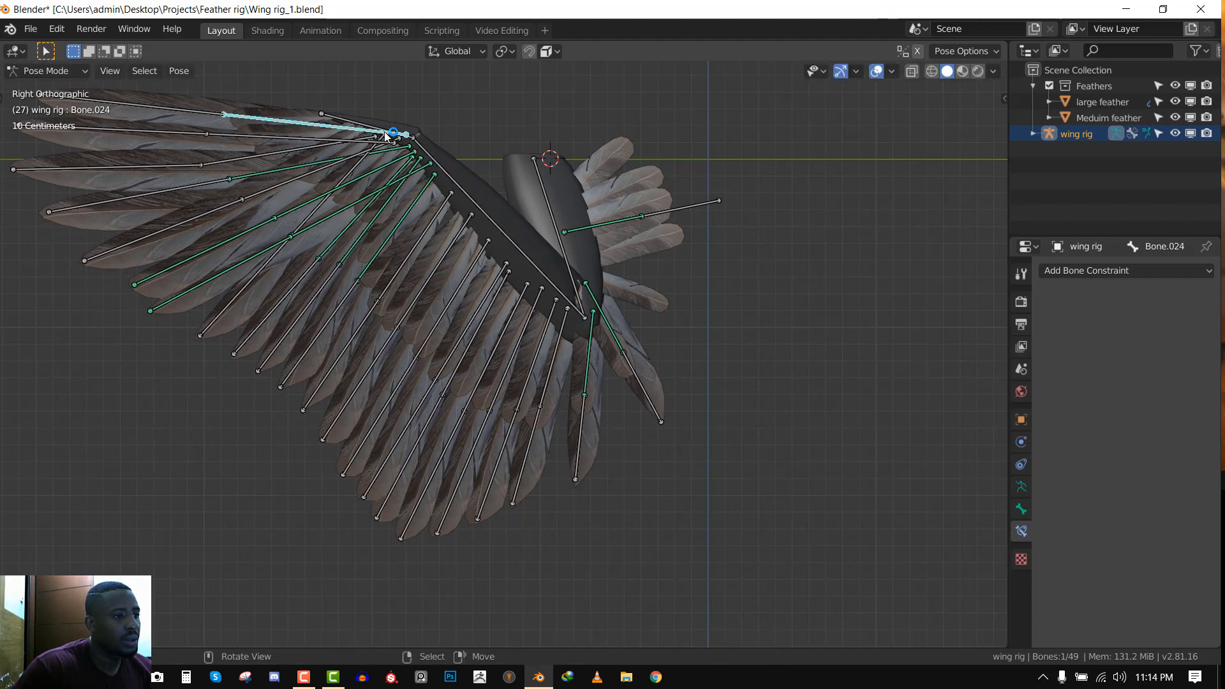
key(r)
right_click(375, 126)
click(376, 128)
key(r)
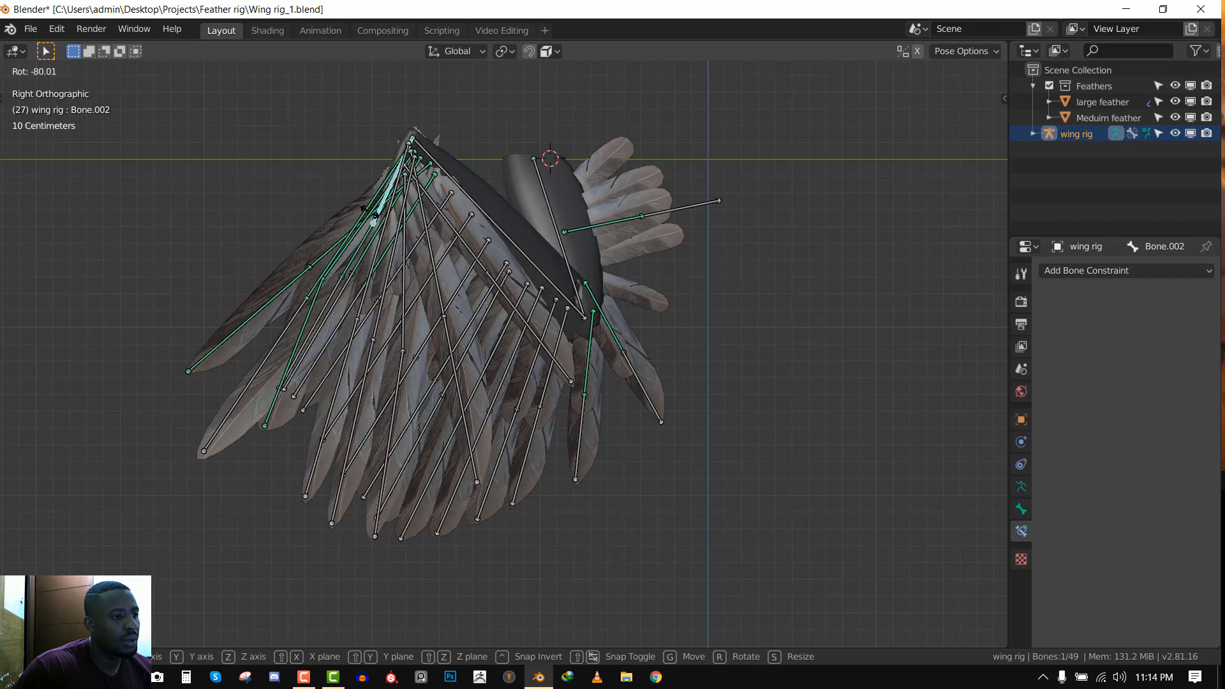
click(282, 218)
Select six neighbouring feather bones along the middle wing section, including Bone.011 and Bone.013, and rotate them to hang nearly straight down
click(382, 195)
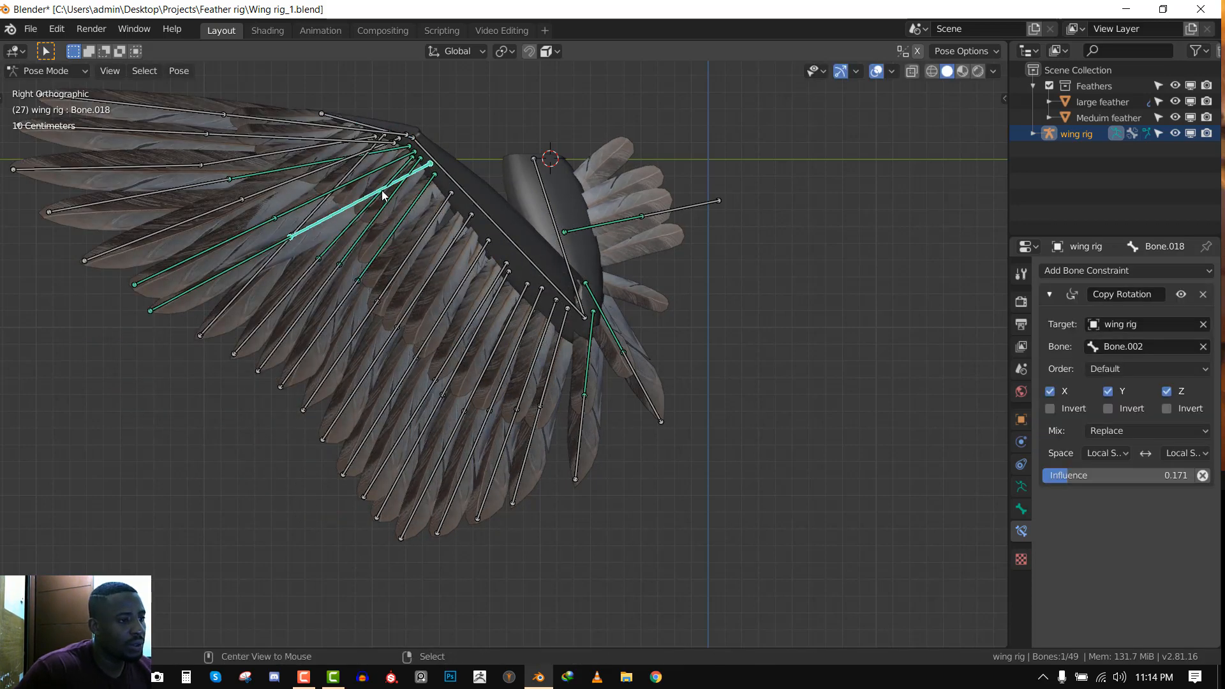
shift+click(421, 255)
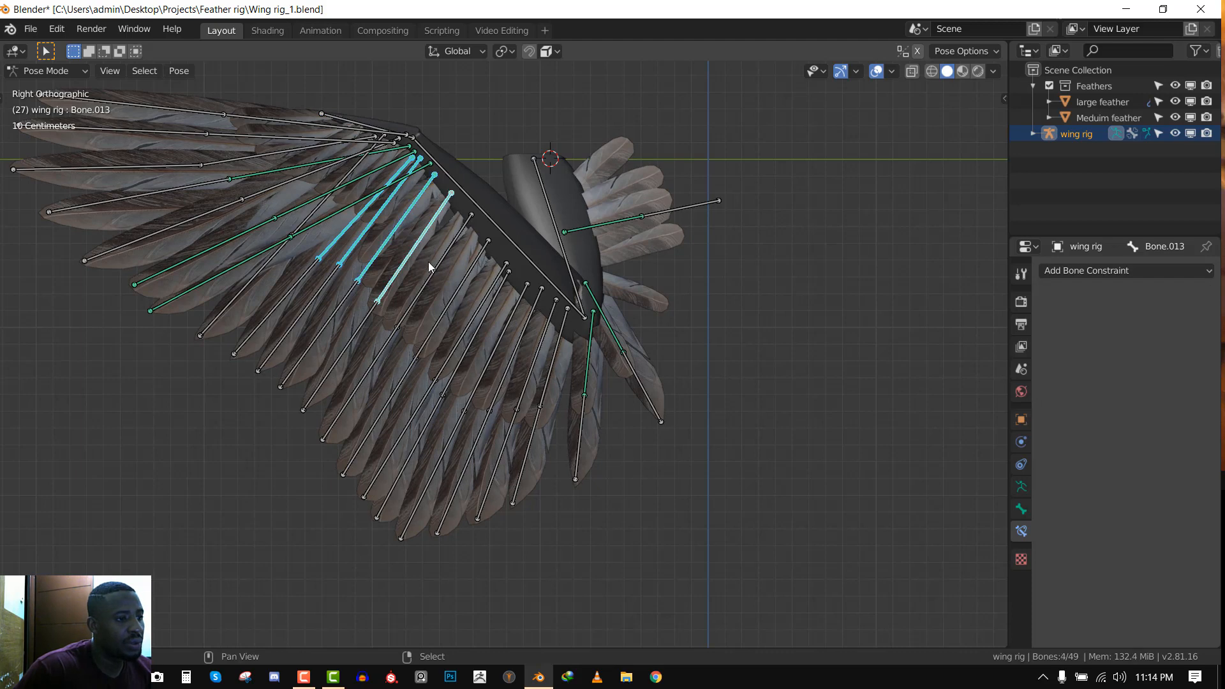
key(r)
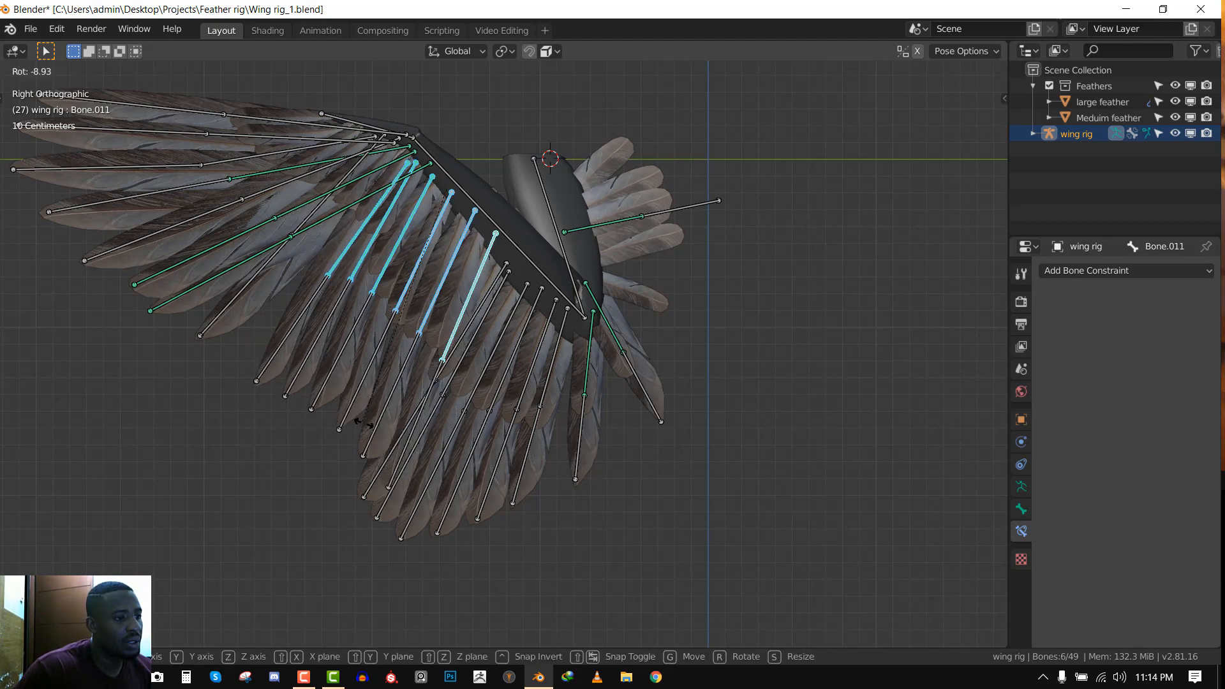
click(526, 349)
Move the six selected feather bones downward along the wing and fine-tune their rotation and position
key(g)
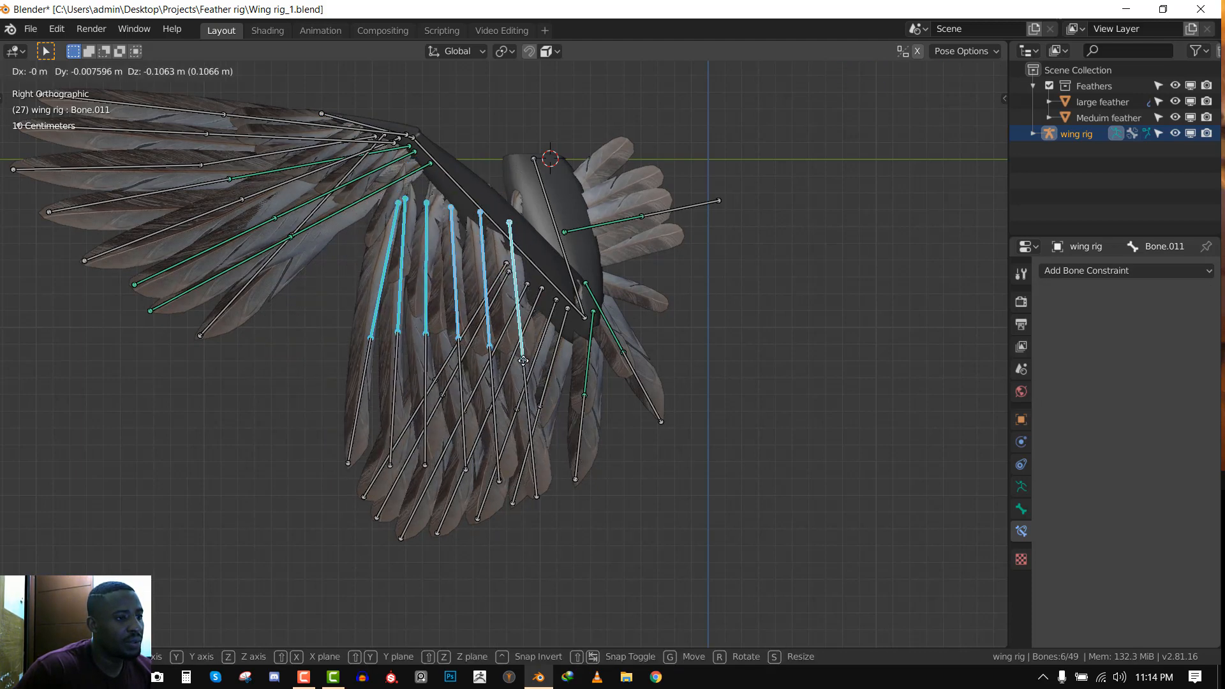
click(532, 382)
key(r)
click(534, 368)
key(g)
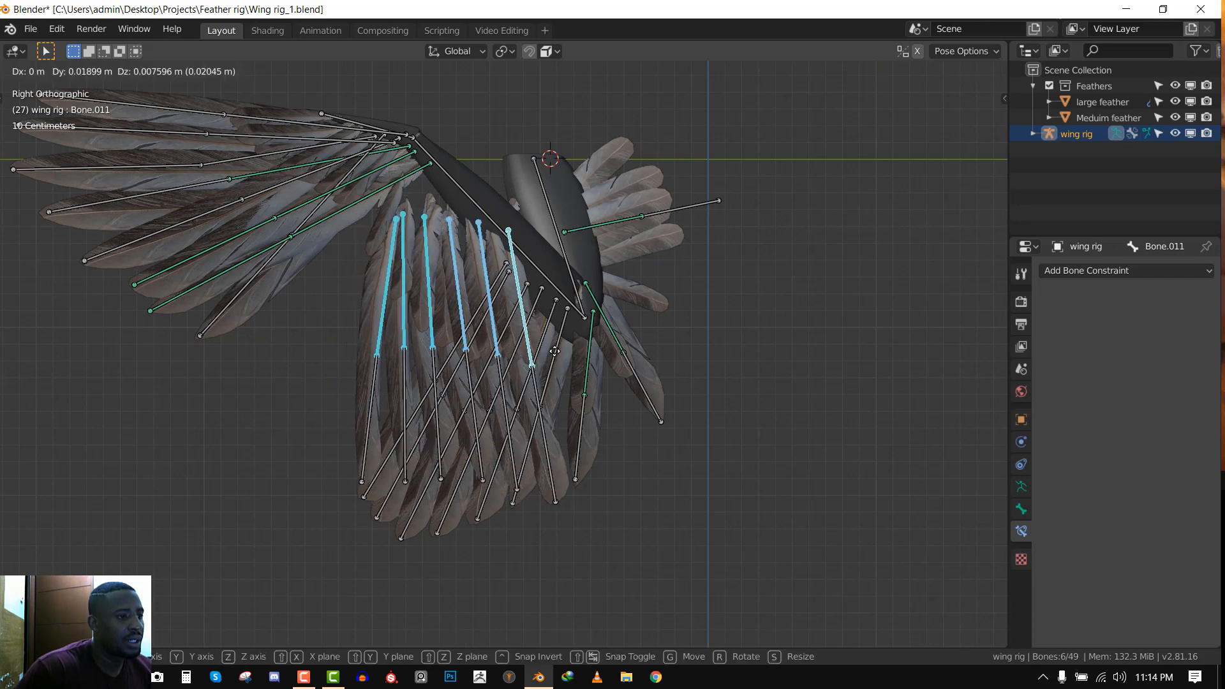
click(556, 346)
Clear the rotation of the six selected feather bones and rotate them about -15° in side view
key(alt+r)
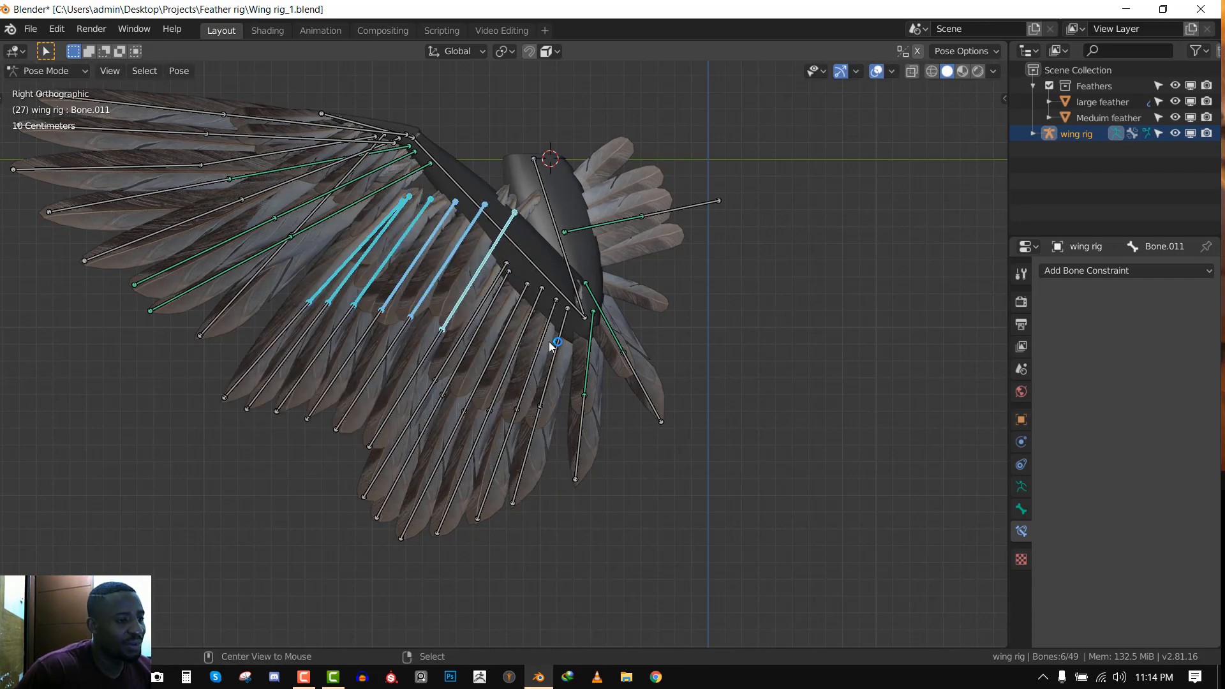
key(r)
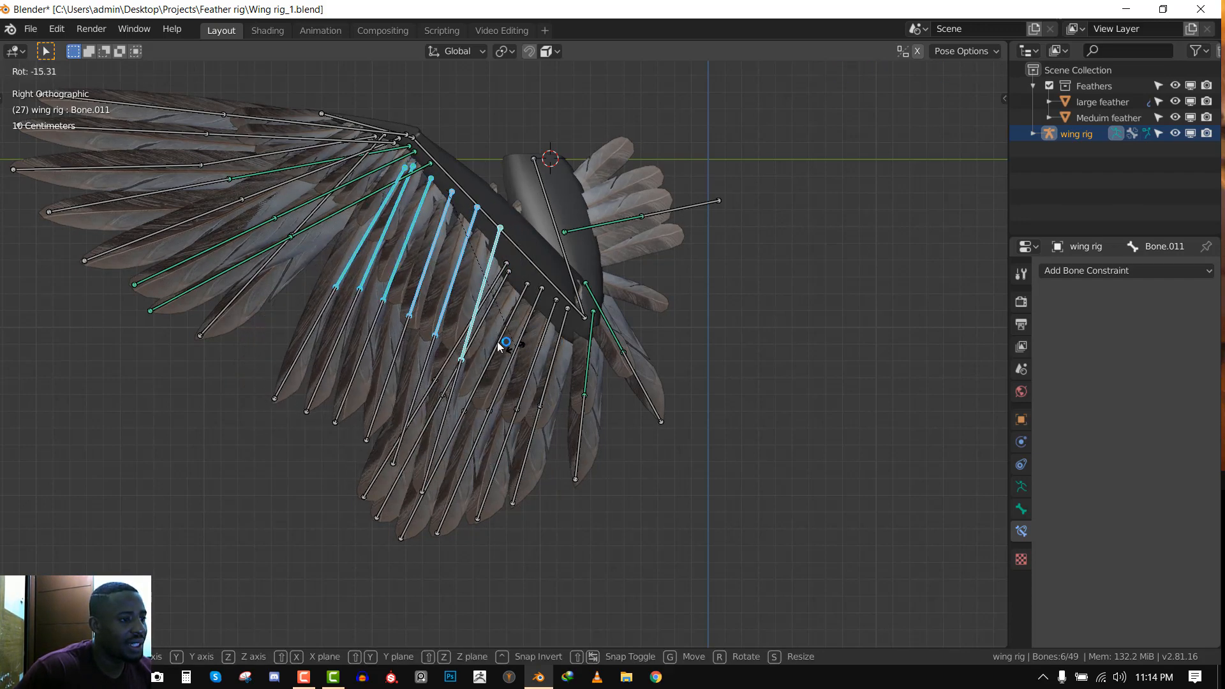
click(501, 345)
Try folding wing-tip Bone.002 inward over the middle feathers and rotating forearm Bone.001 slightly in side view
click(389, 130)
key(r)
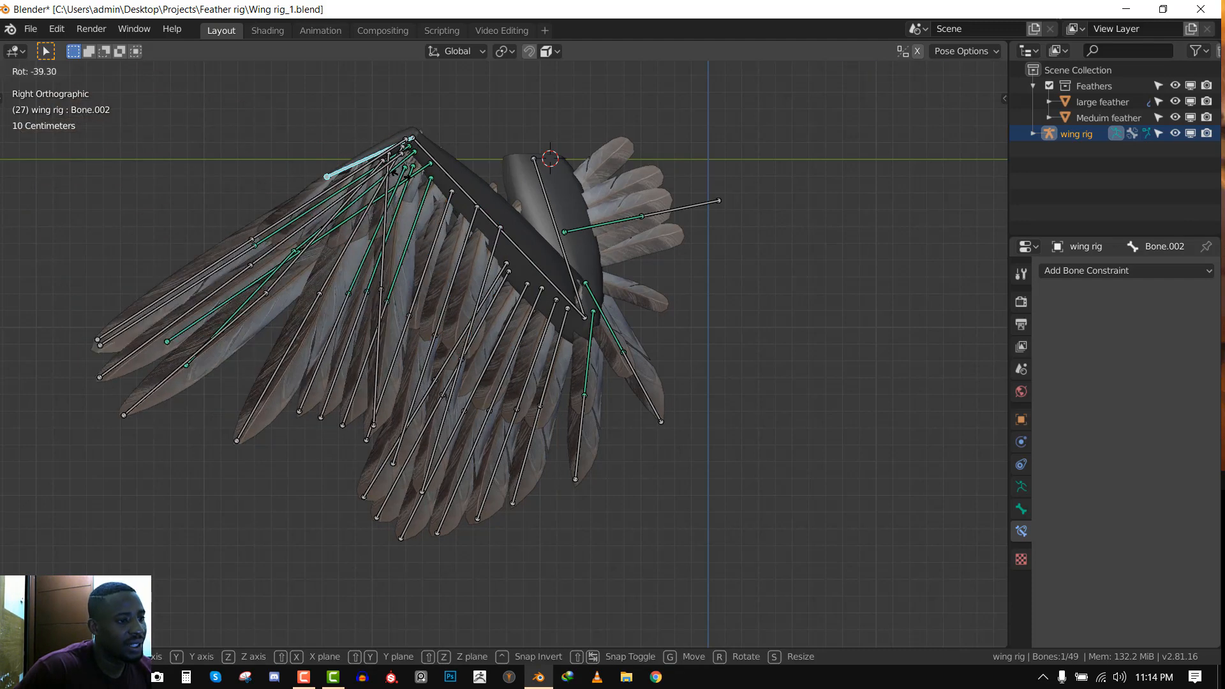
click(483, 183)
key(r)
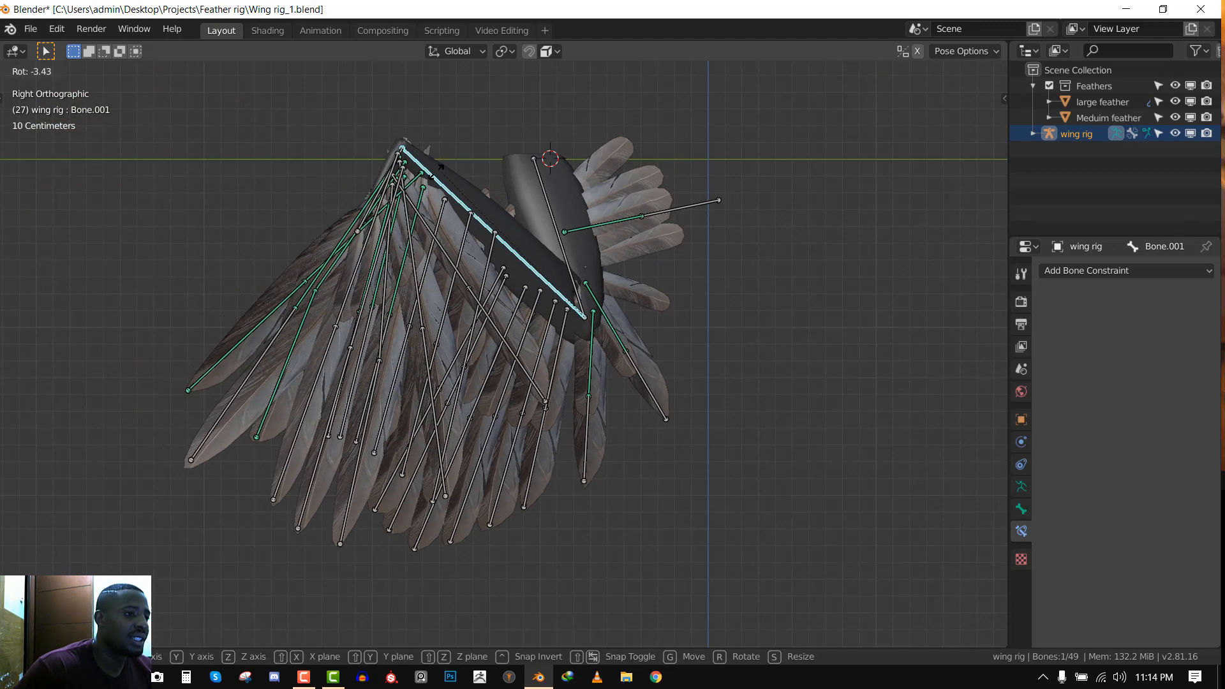
click(468, 183)
Clear the rotation of all bones to return the wing to its flat rest pose, and deselect them
scroll(449, 278, down, 3)
middle_drag(449, 275, 648, 359)
scroll(711, 338, up, 3)
key(KP_1)
key(a)
key(alt+r)
scroll(605, 323, up, 5)
scroll(605, 323, down, 5)
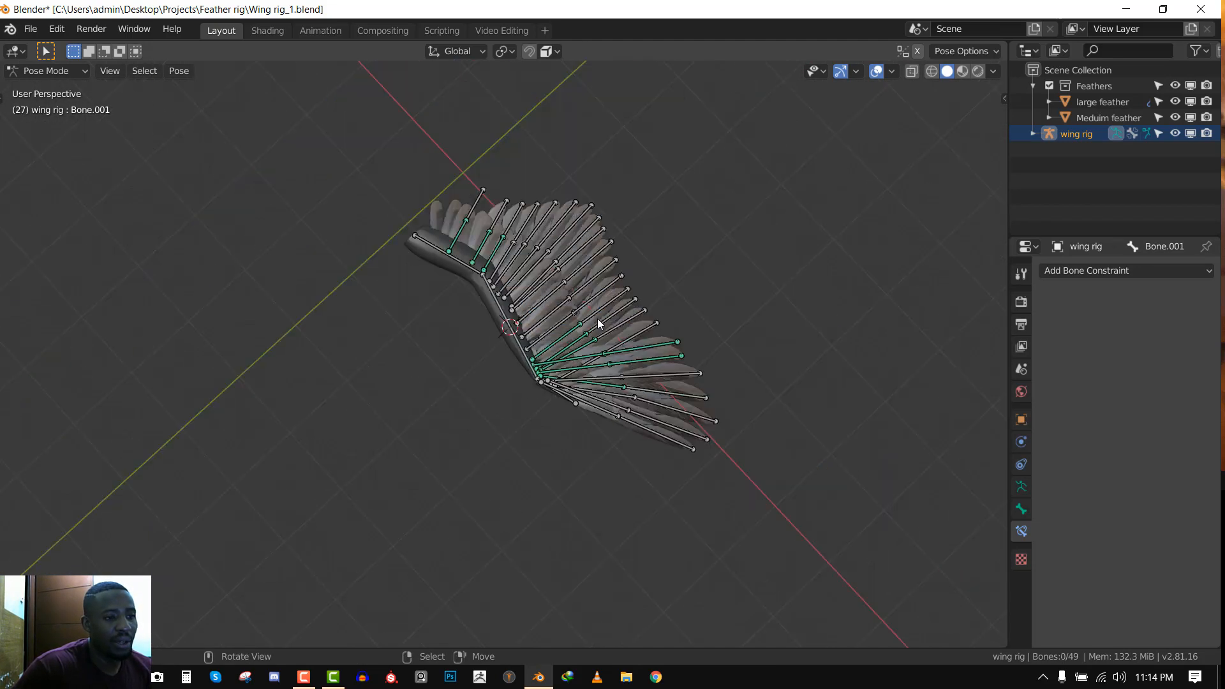
key(KP_1)
key(alt+a)
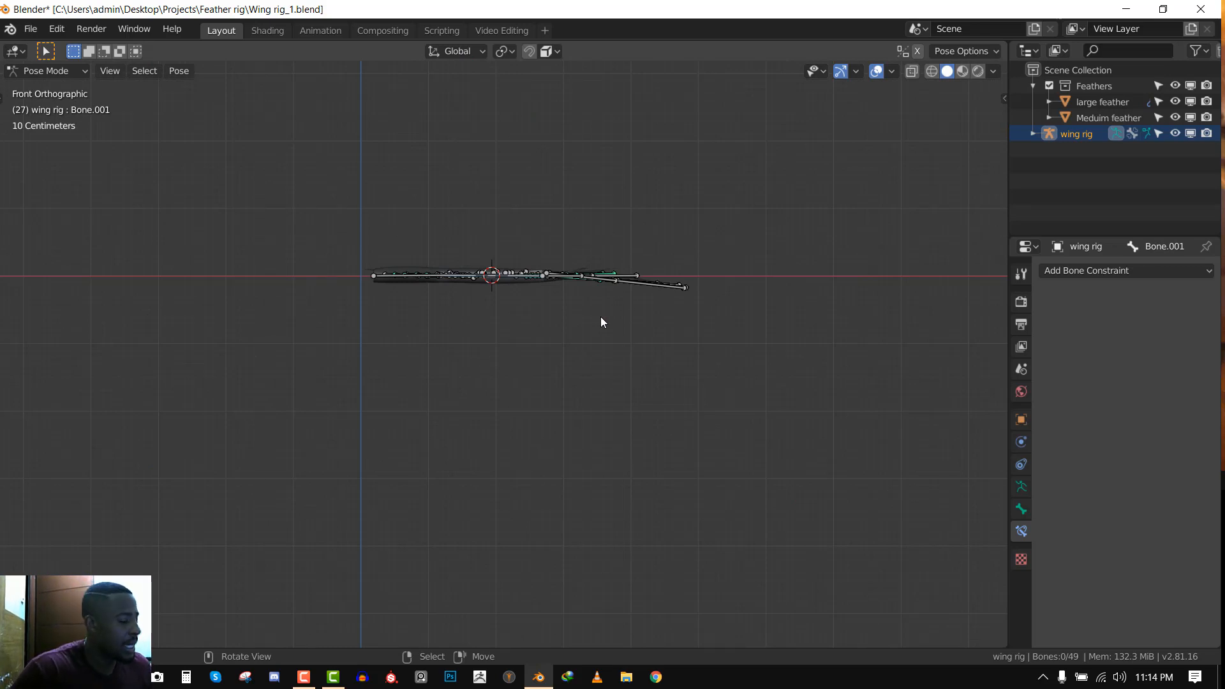
Place the 3D cursor just beyond the wing tip in front view and add a vertical bone there in Edit Mode
middle_drag(605, 322, 629, 396)
key(KP_1)
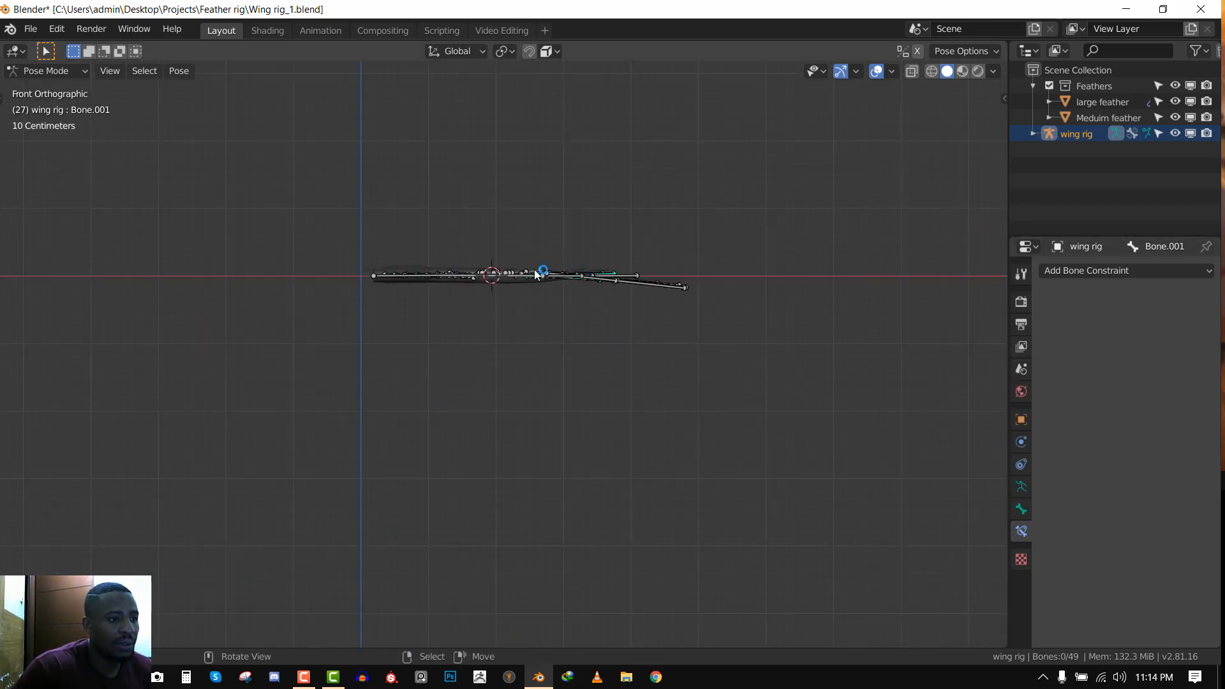
shift+right_click(703, 252)
key(shift+a)
mouse_move(794, 213)
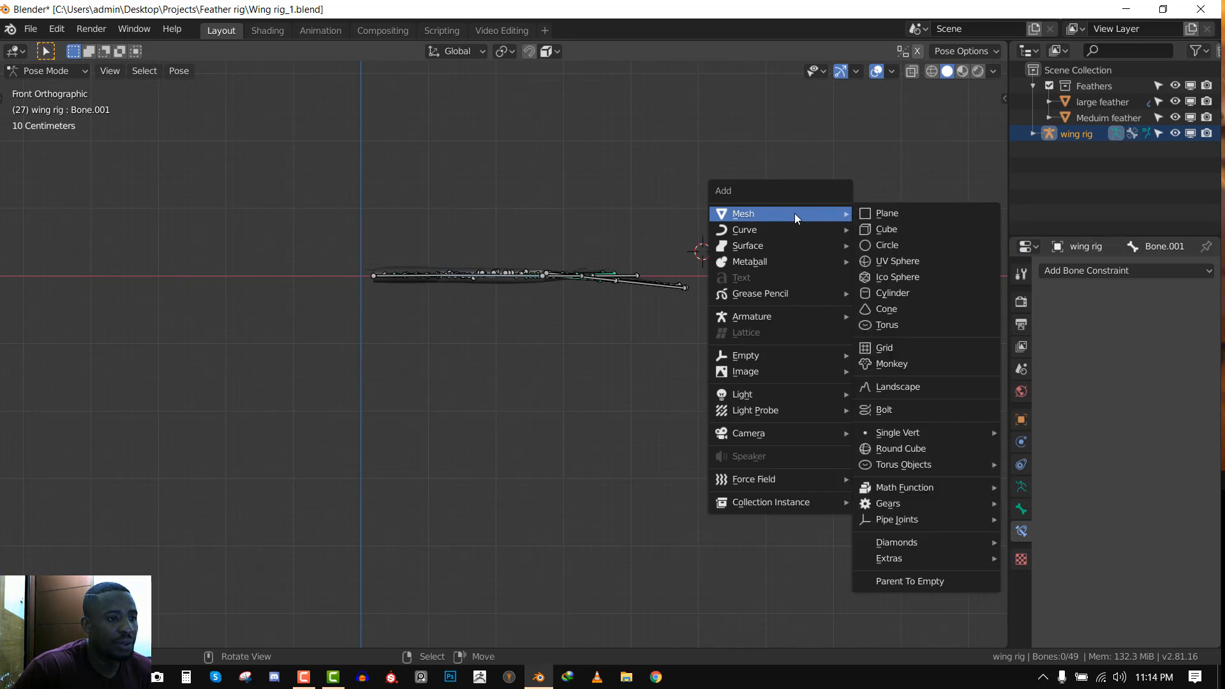
key(Escape)
click(647, 287)
key(Tab)
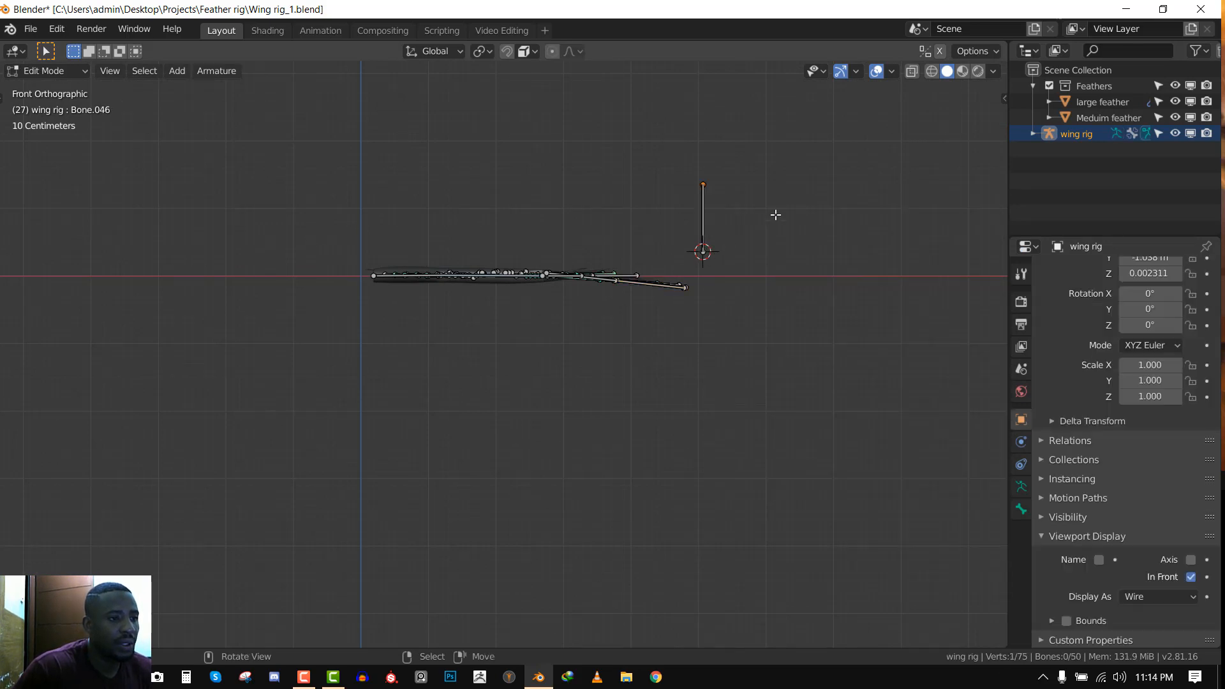
Move the new bone slightly outward and down so it crosses the wing's axis, and return to Pose Mode
key(g)
click(751, 265)
middle_drag(701, 314, 754, 316)
key(ctrl+Tab)
key(KP_1)
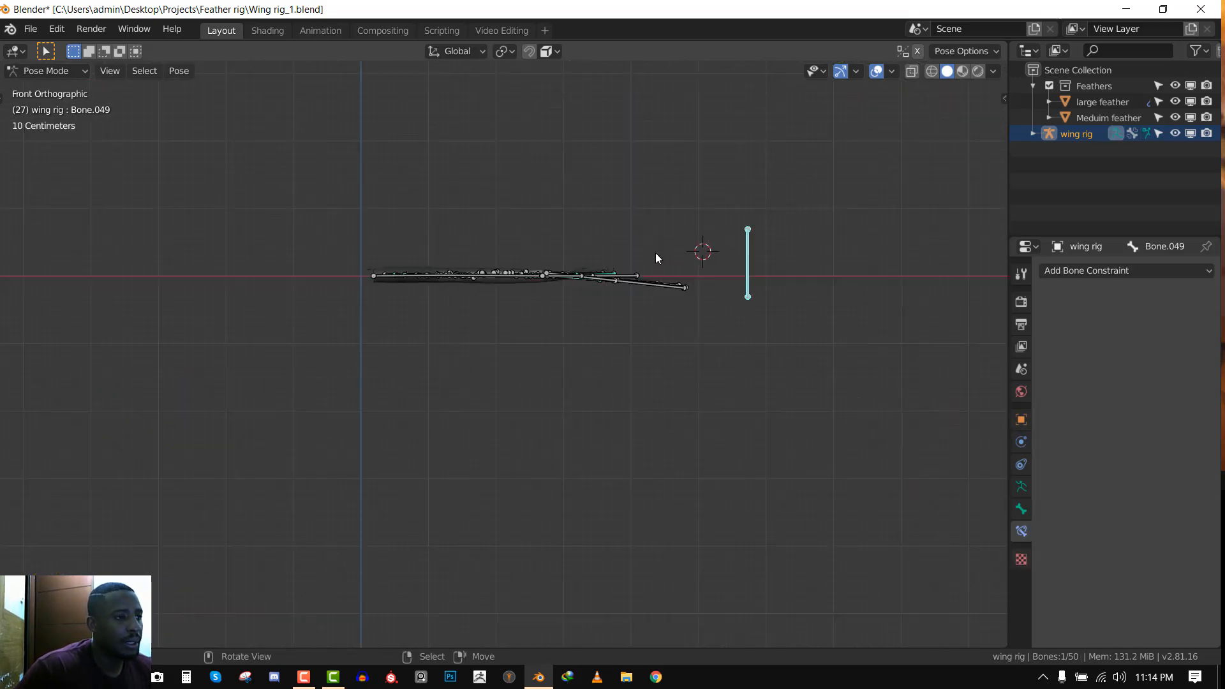
Switch to the Animation workspace and hide the new vertical bone beyond the wing tip
click(313, 31)
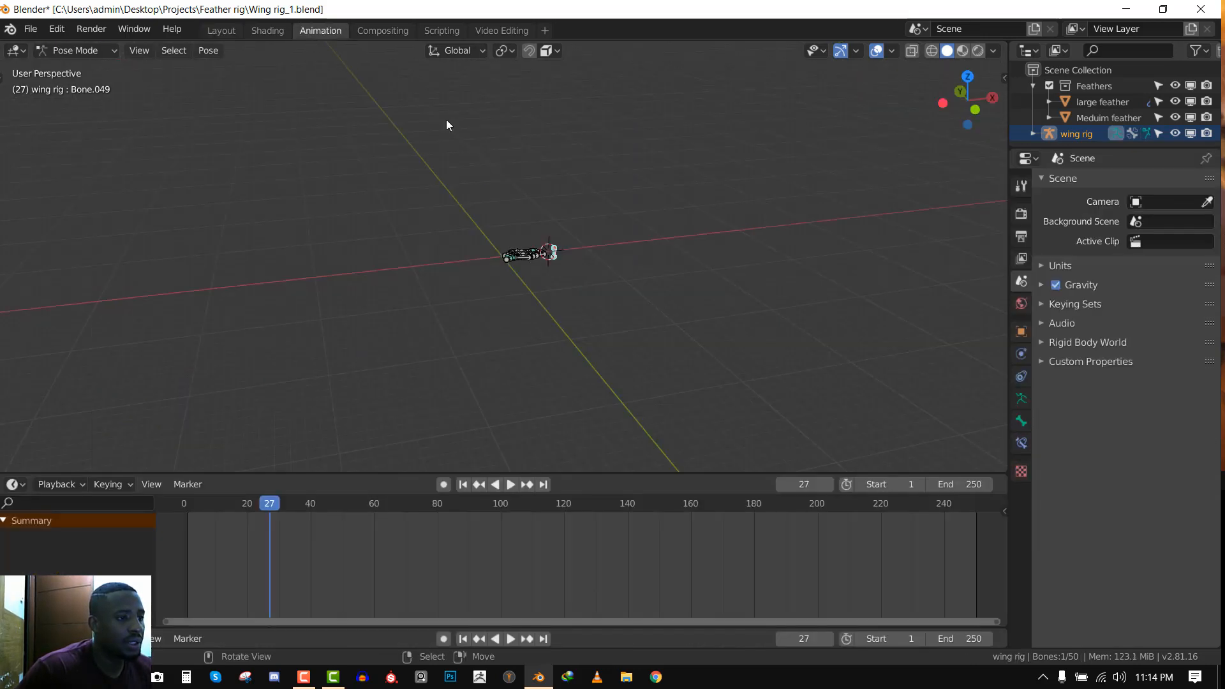
key(KP_1)
middle_drag(621, 205, 668, 261)
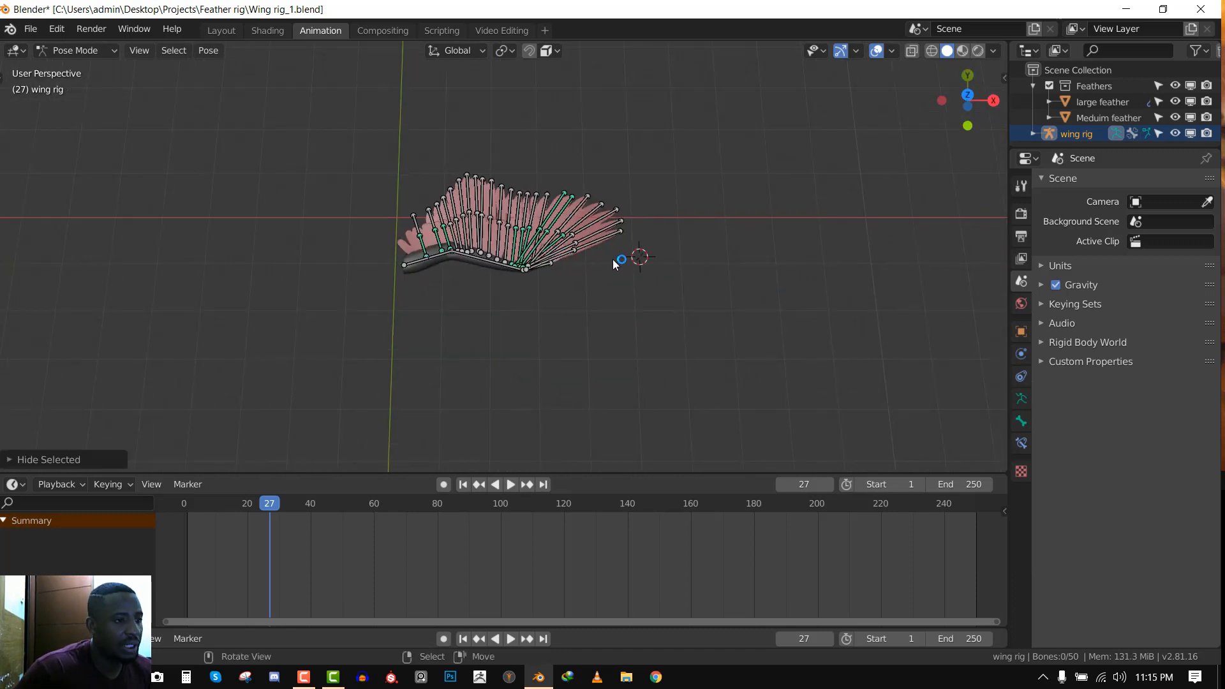
scroll(611, 259, up, 3)
scroll(506, 285, up, 3)
Select all visible wing bones and insert LocRotScale keyframes at frame 0
key(a)
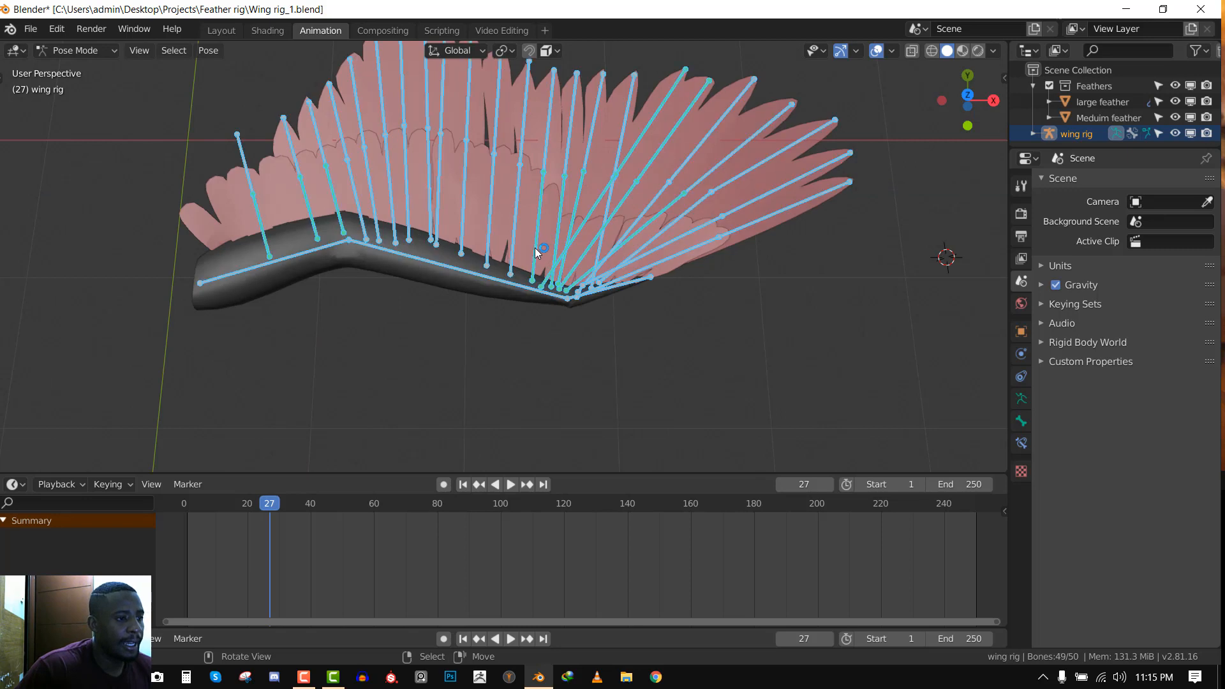
scroll(503, 285, down, 3)
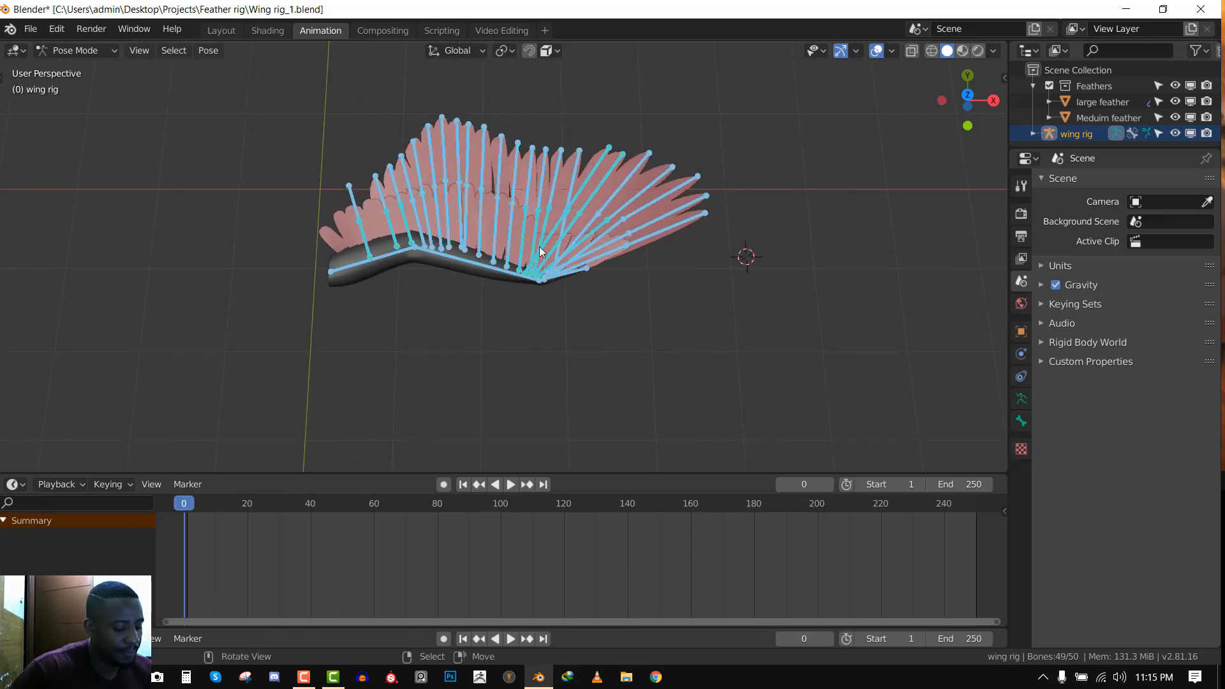
key(i)
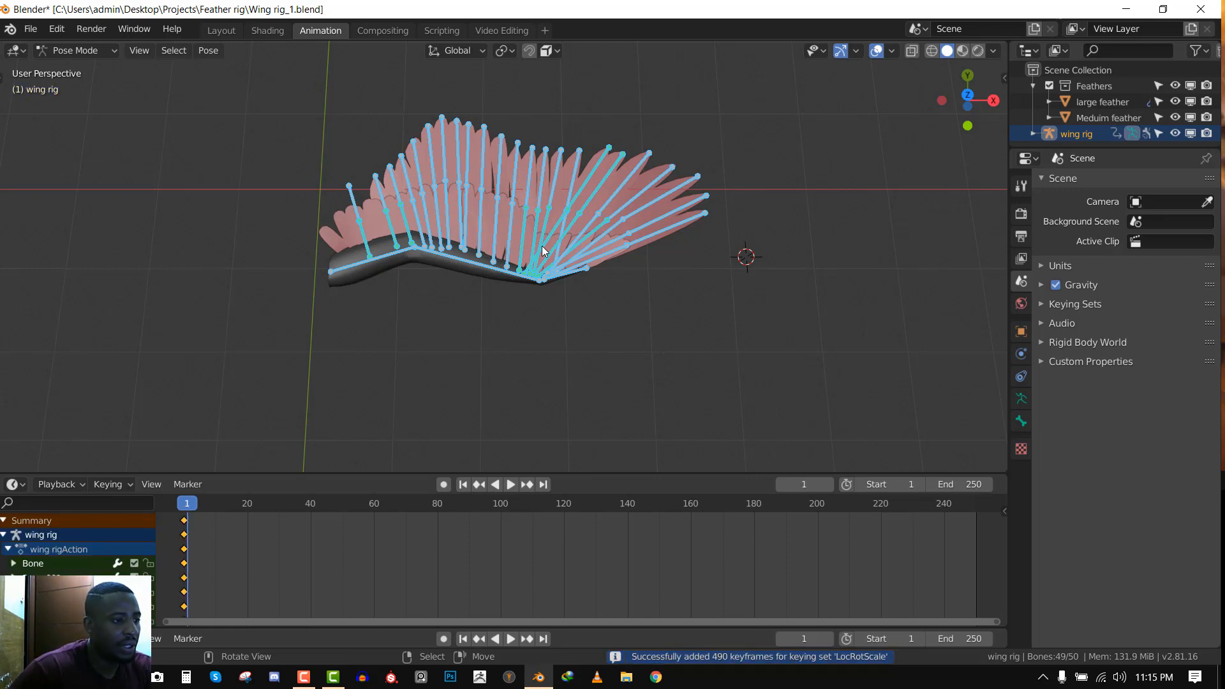
At frame 7, rotate the wing's base bone downward about 54° in front view and swing it around in side view
key(Right)
key(Right)
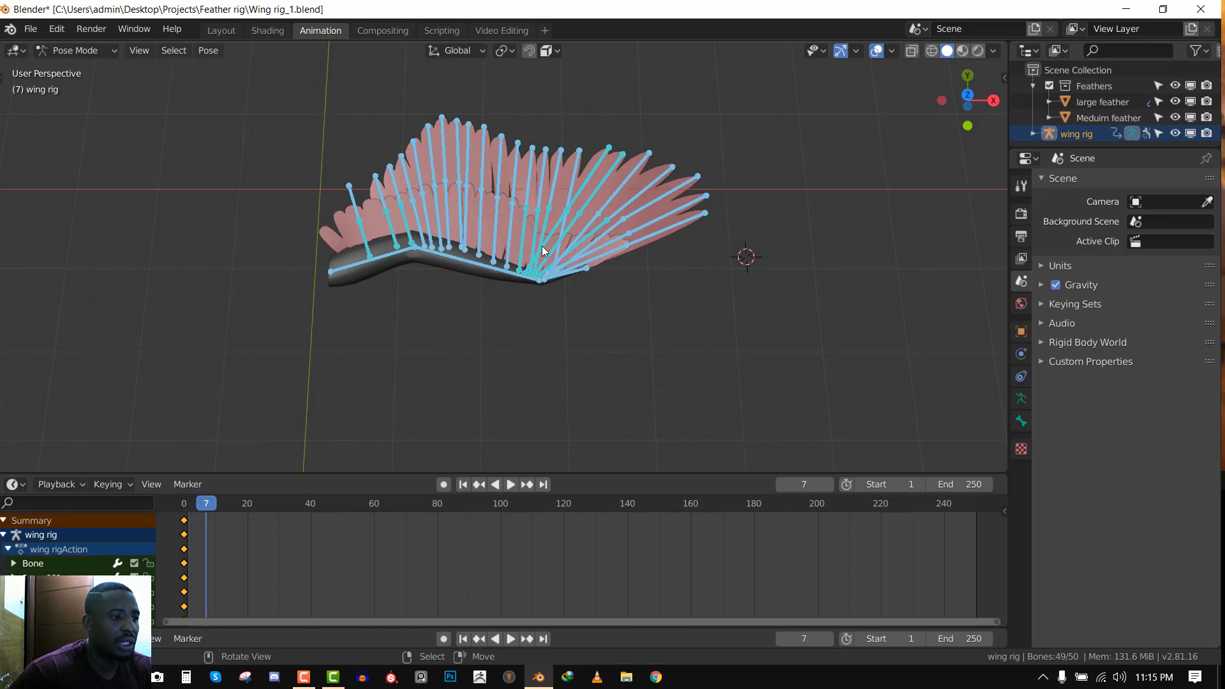
click(381, 264)
key(KP_1)
key(r)
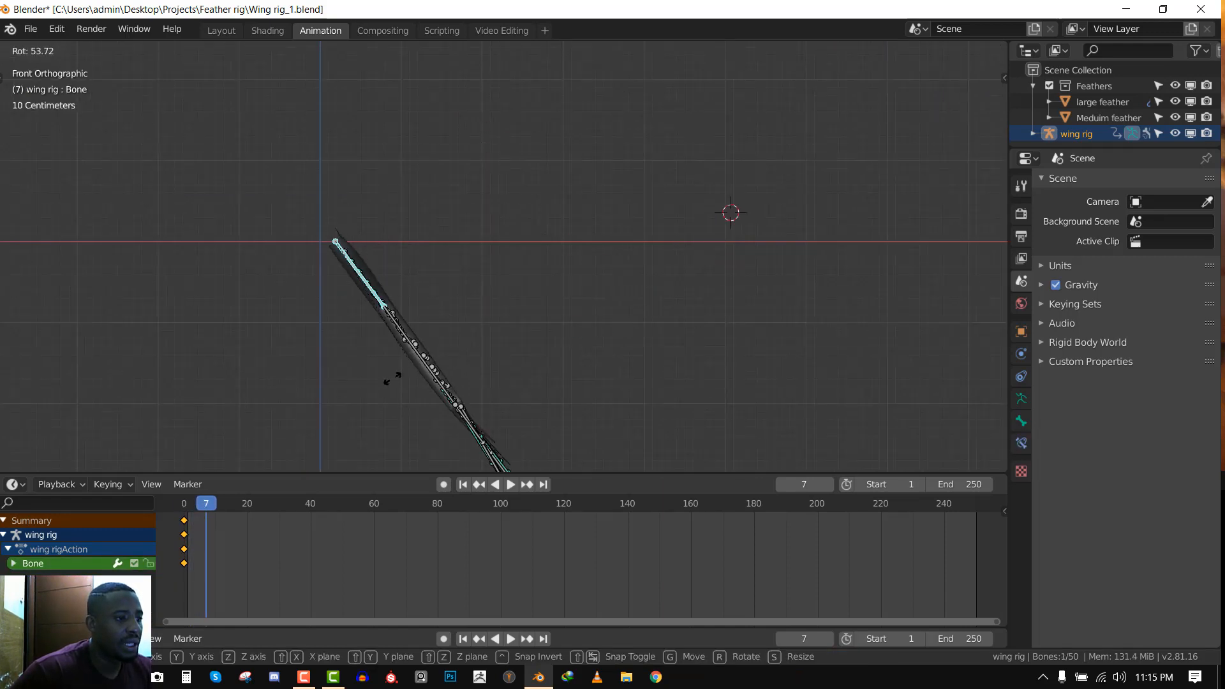
click(368, 394)
key(KP_3)
key(r)
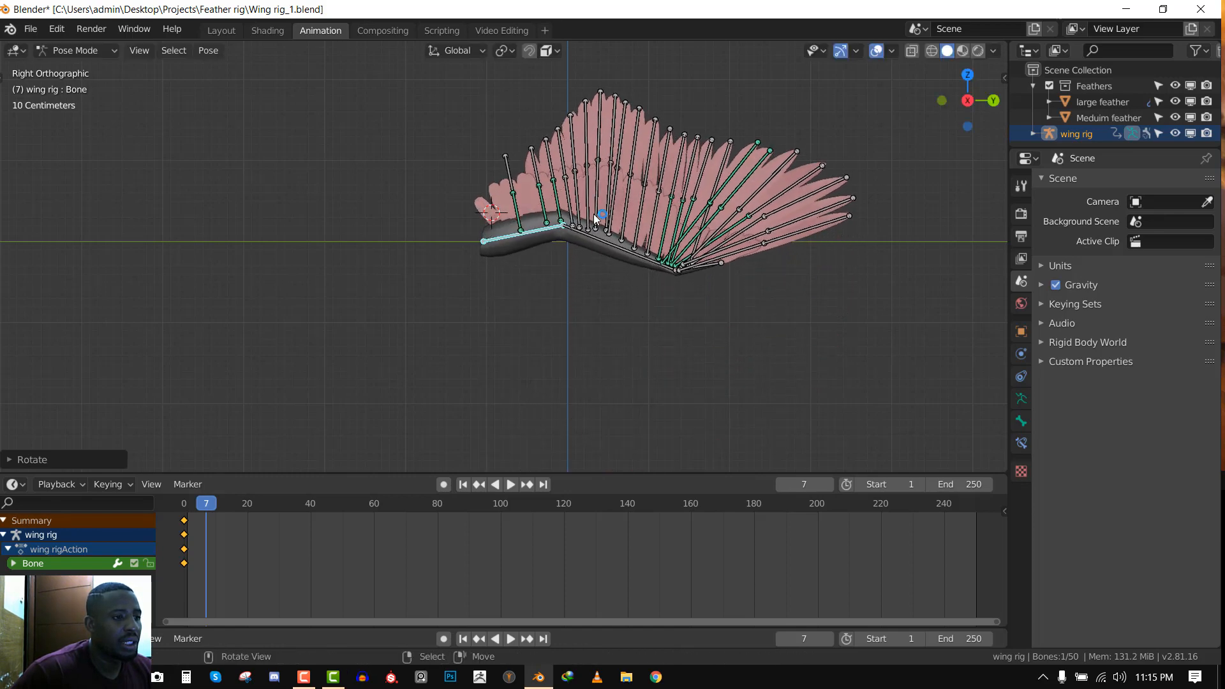
click(282, 160)
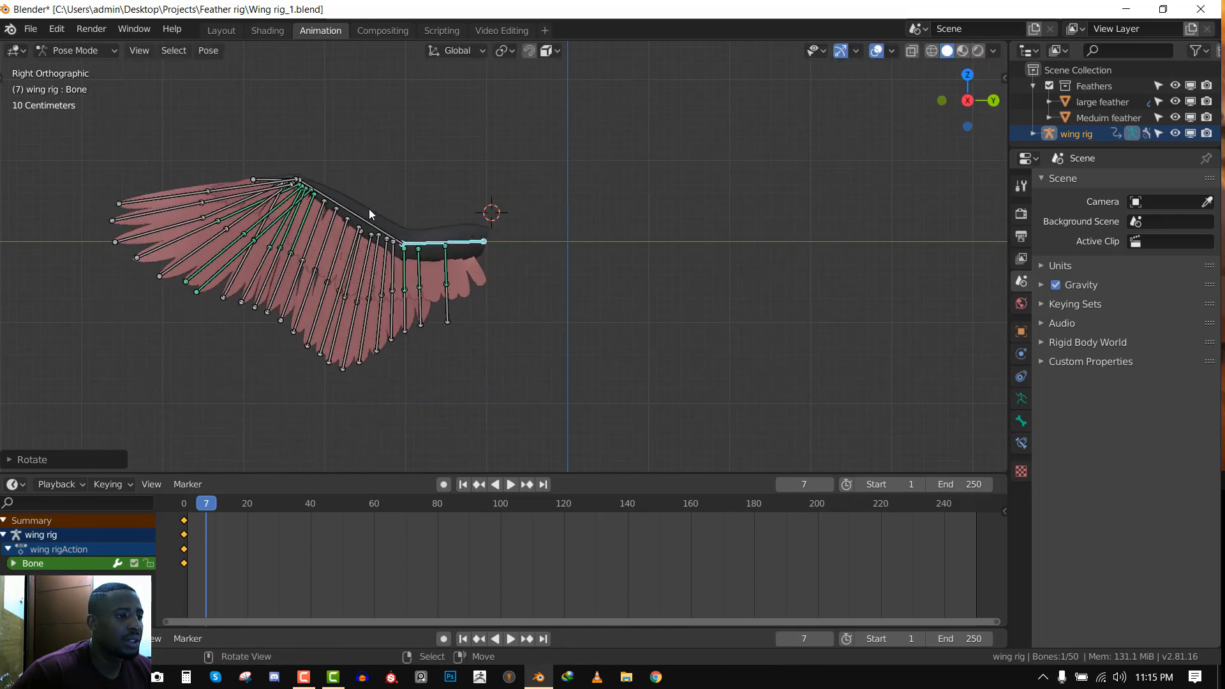
key(r)
right_click(547, 176)
key(alt+r)
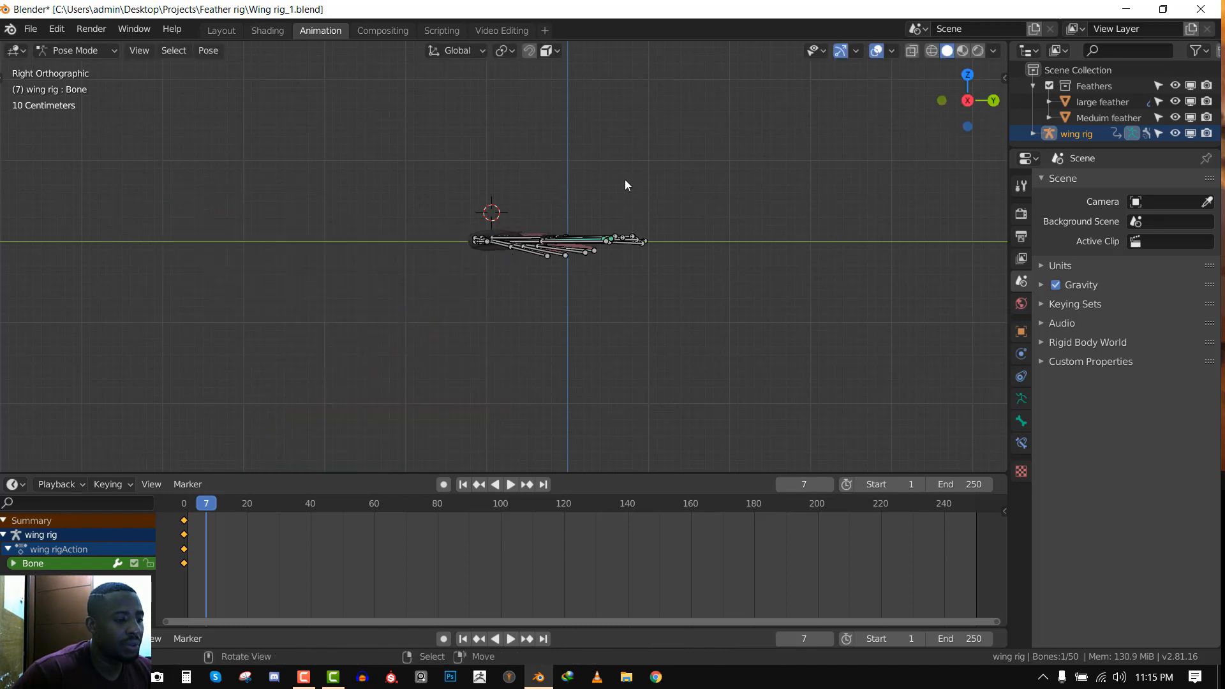
key(ctrl+z)
Rotate the base bone to slope downward in side view and fold Bone.001 back about 115° at the elbow
key(r)
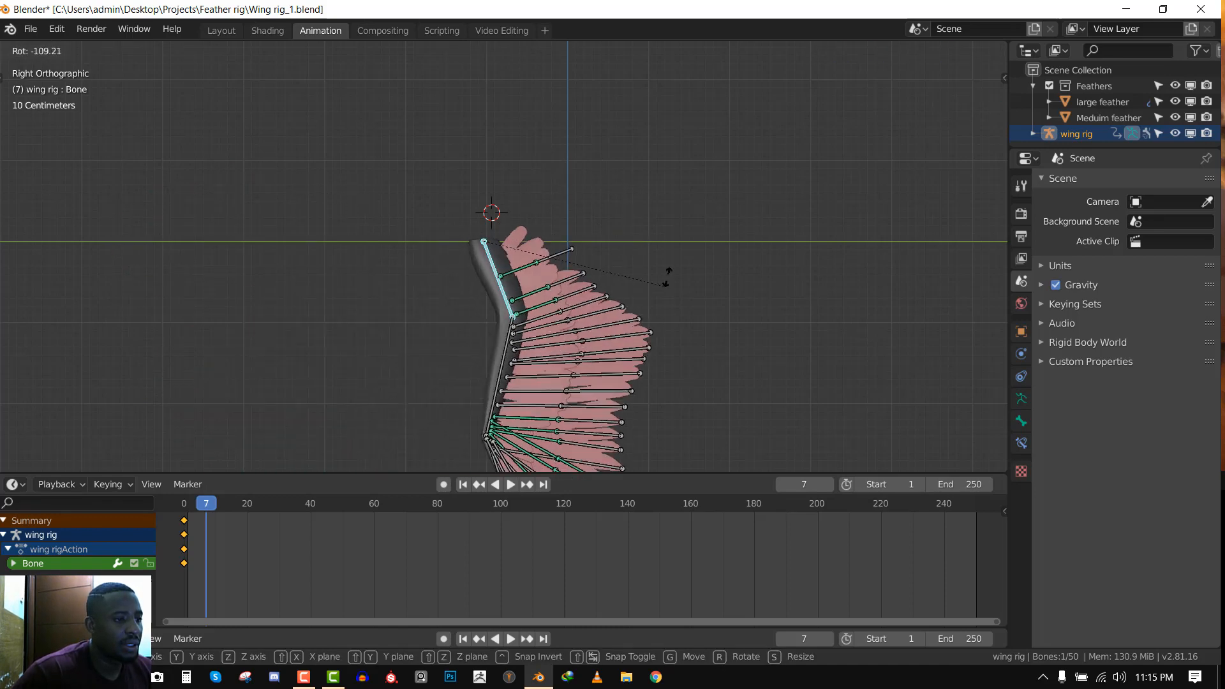
click(661, 209)
click(548, 343)
key(r)
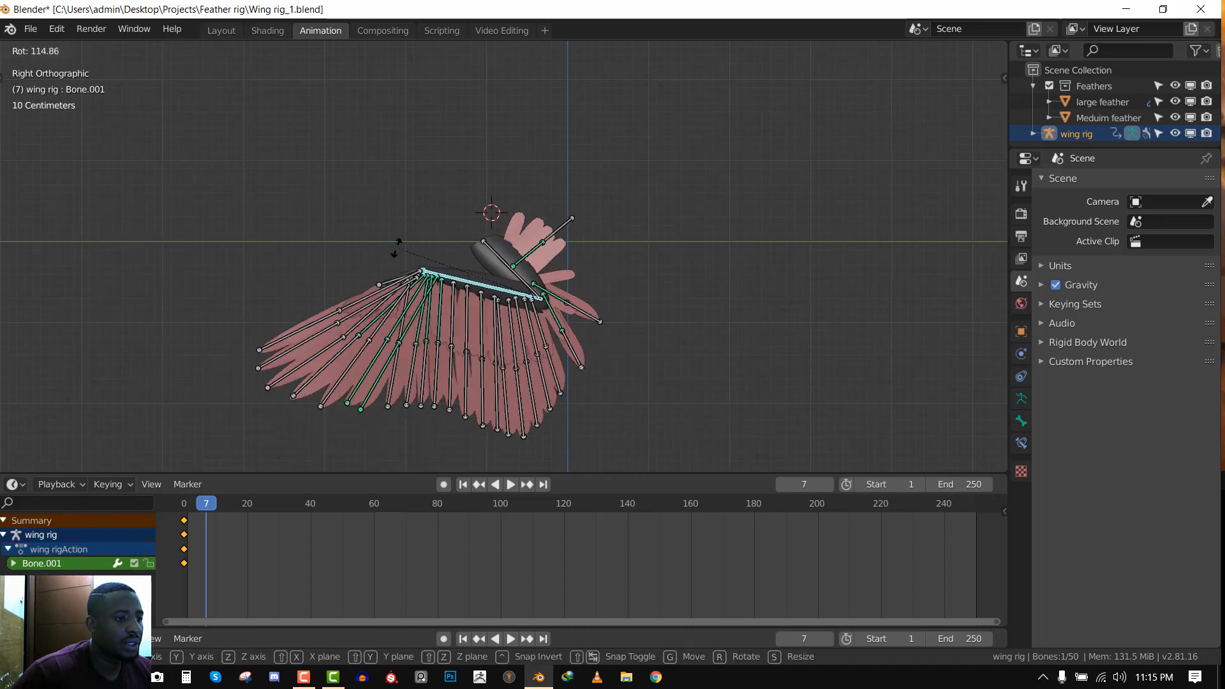
click(402, 265)
Fold wing-tip Bone.002 inward until it points nearly straight down, bringing its feathers over the forearm feathers
click(377, 258)
key(r)
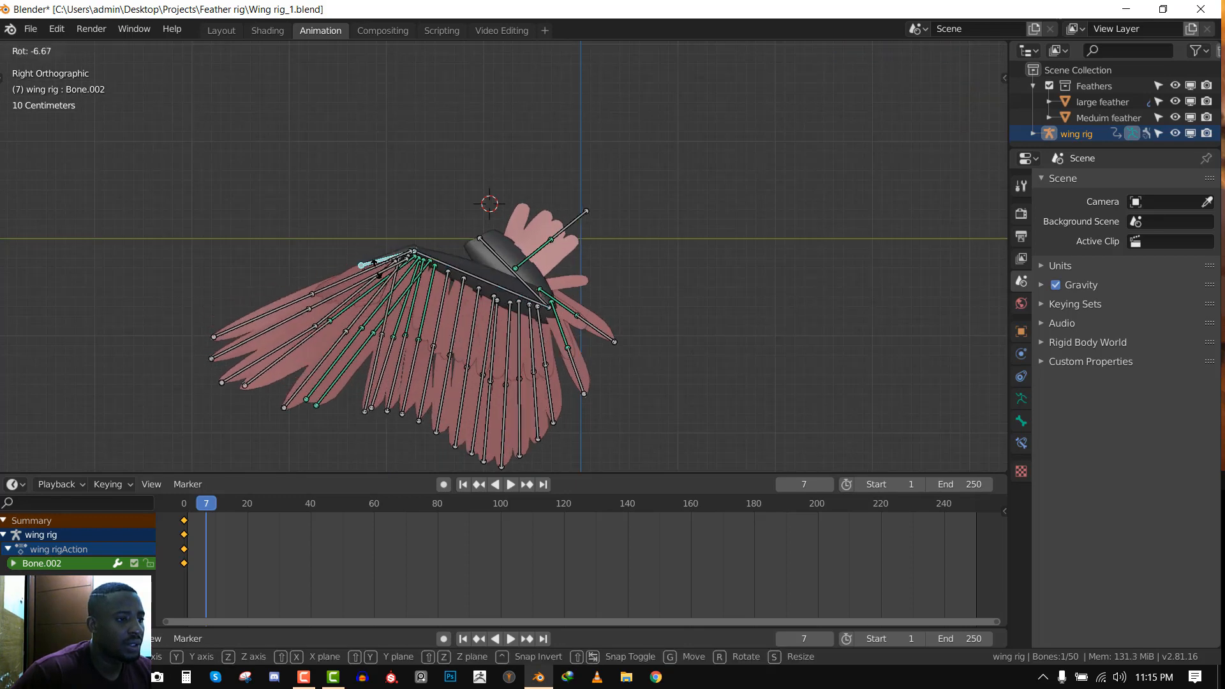
click(440, 309)
key(r)
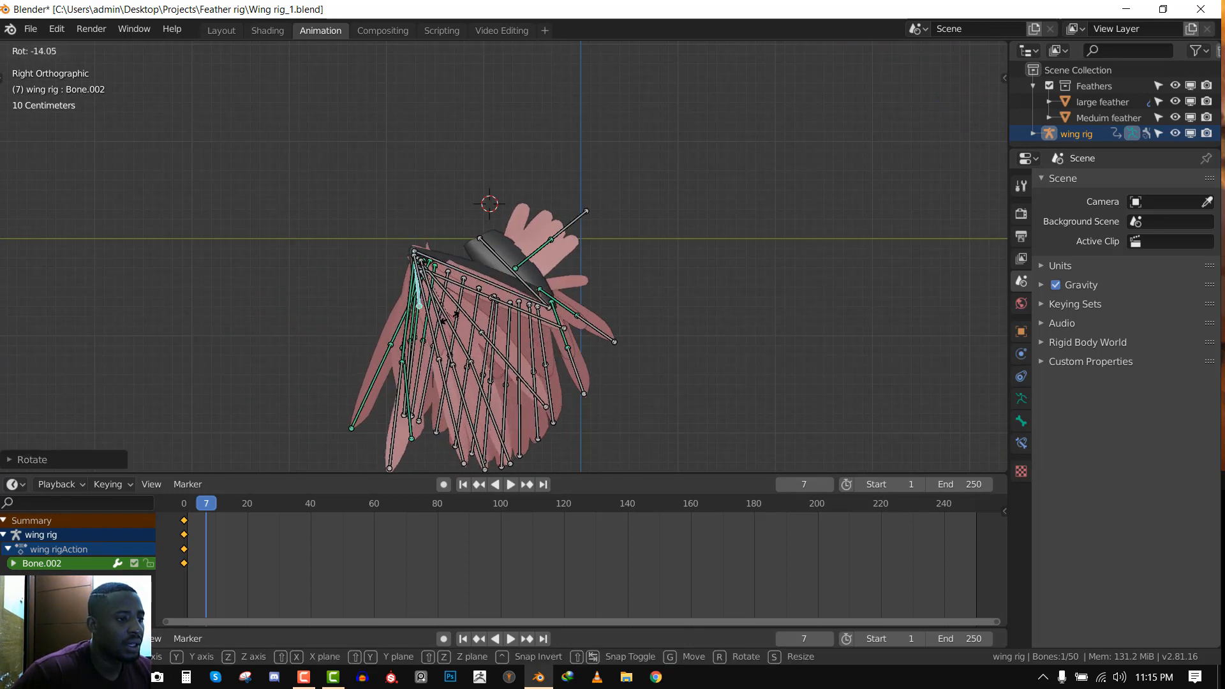
click(451, 318)
Rotate outer feather bones Bone.018 and Bone.043 inward to tuck their feathers into the folded wing
right_click(401, 326)
key(r)
click(454, 339)
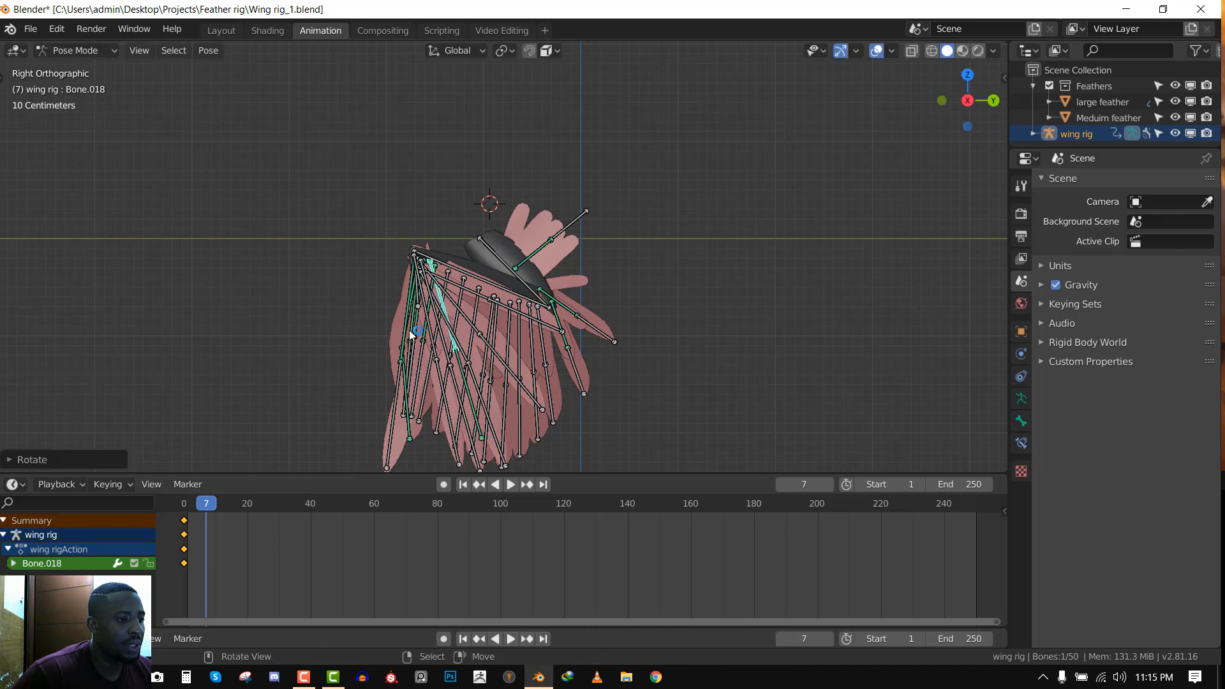
click(402, 403)
key(r)
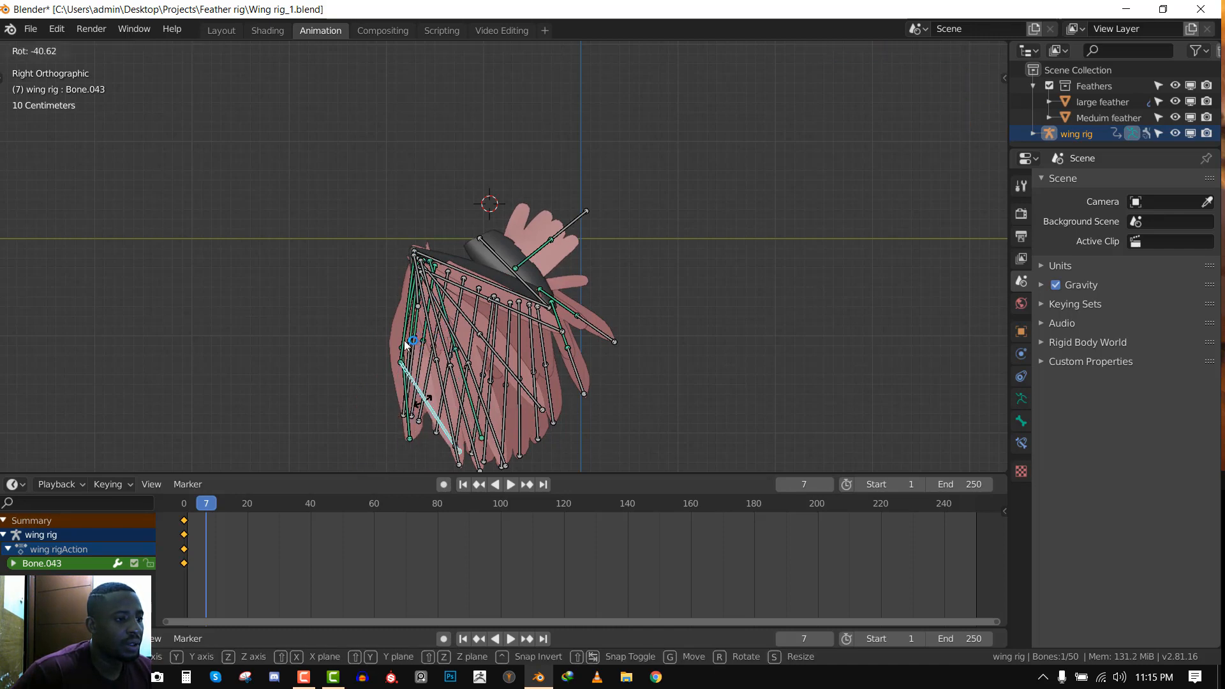
click(406, 345)
Rotate Bone.047 on the upper arm downward in side view so its feathers lie closer to the folded wing
key(alt+a)
middle_drag(472, 331, 505, 280)
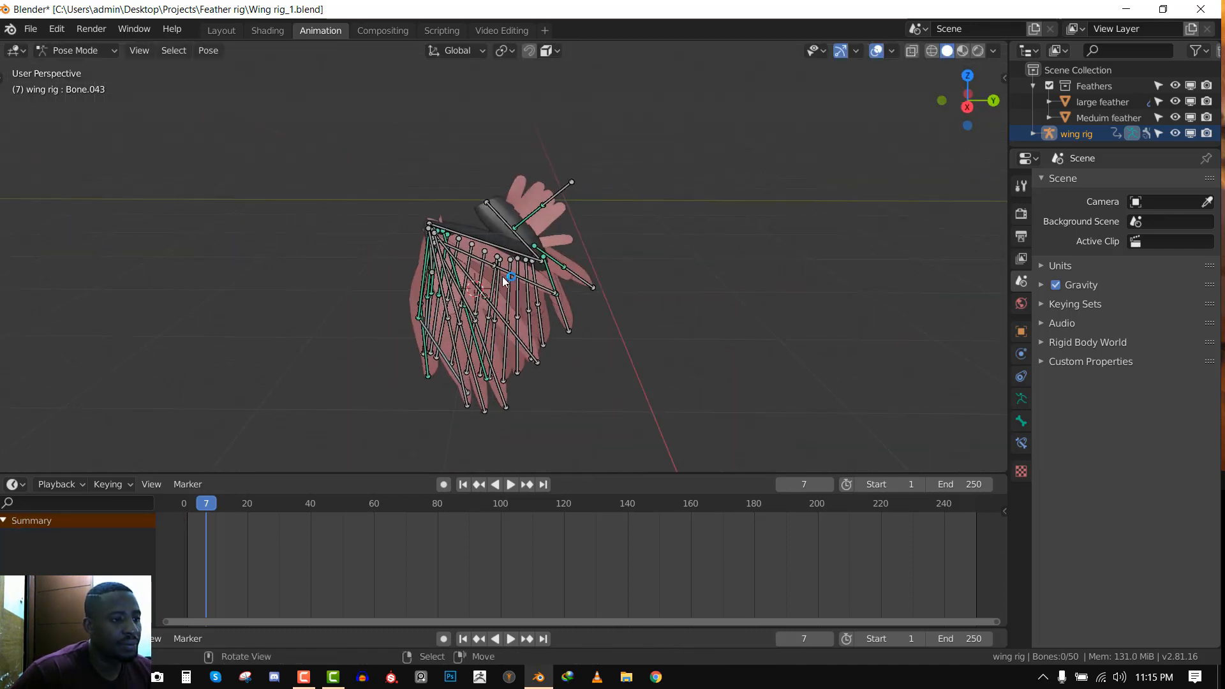
key(KP_3)
click(539, 255)
key(i)
key(r)
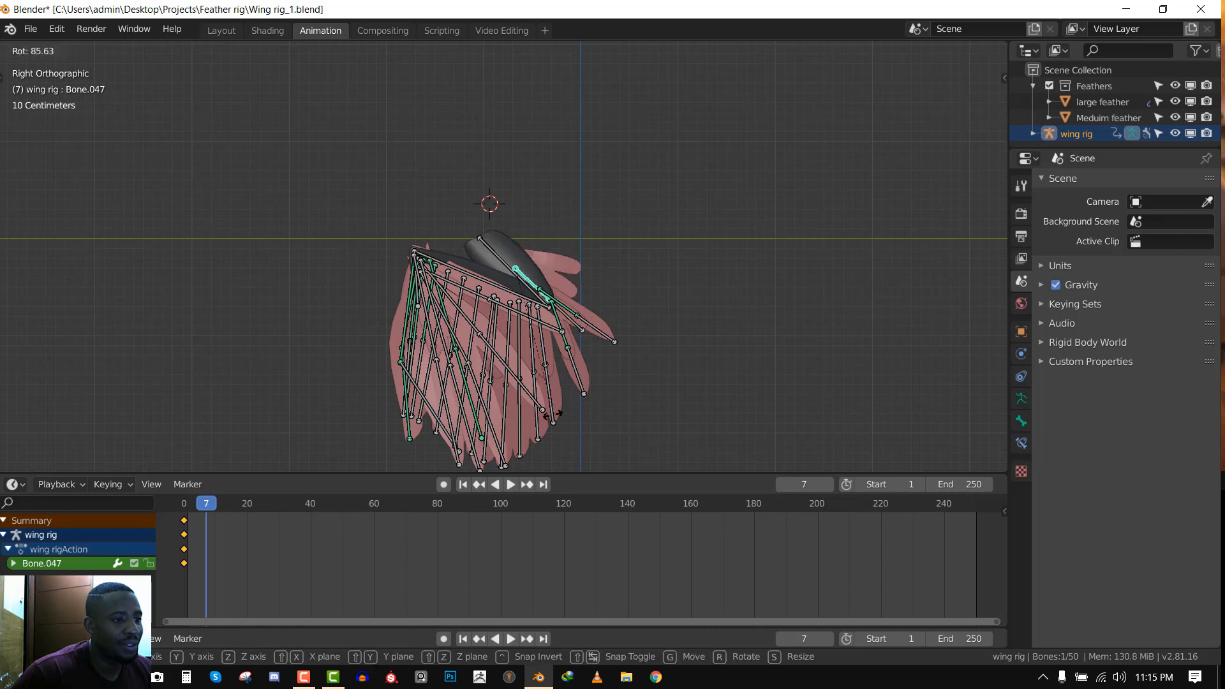
click(535, 337)
shift+middle_drag(551, 291, 576, 173)
scroll(578, 173, up, 2)
key(r)
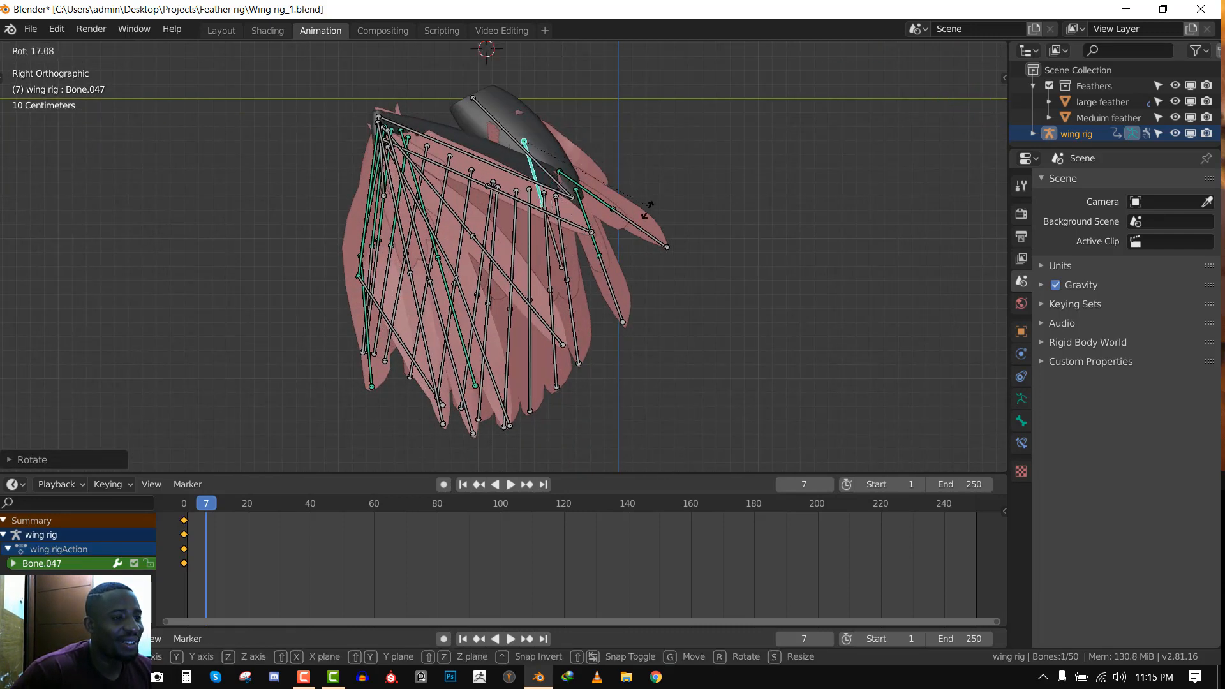
click(640, 190)
In back view, move Bone.047 sideways about 0.056 m and adjust its rotation freely to align it with the upper arm
key(ctrl+KP_1)
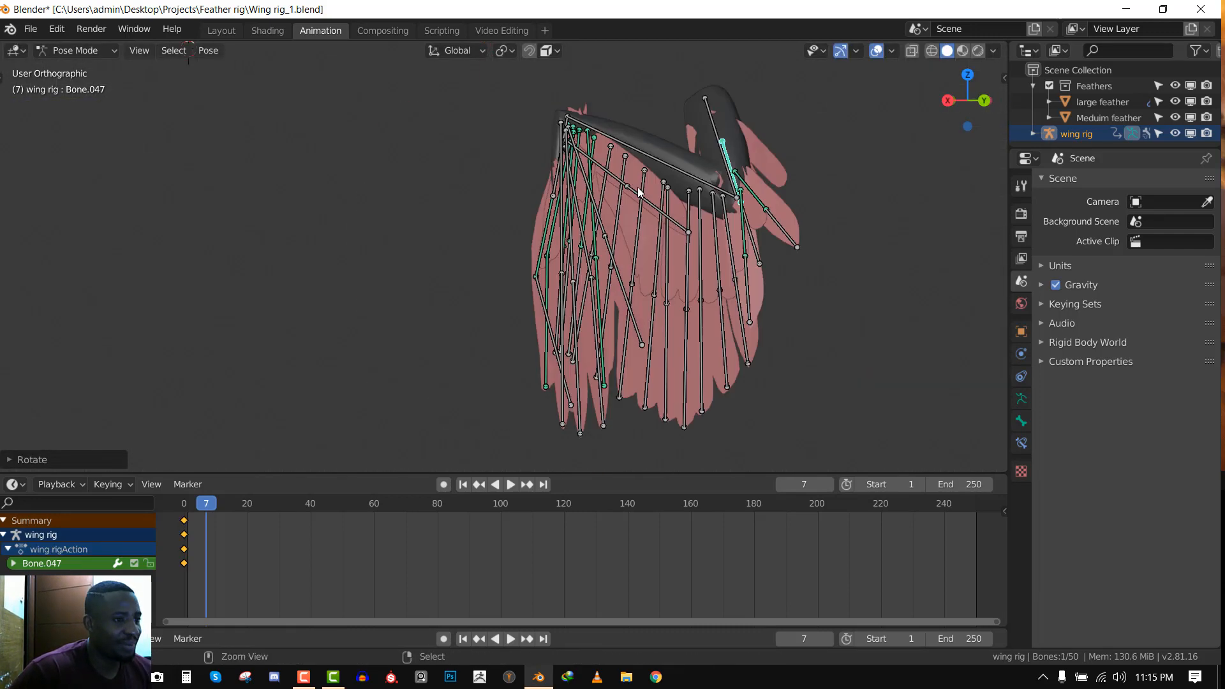
key(g)
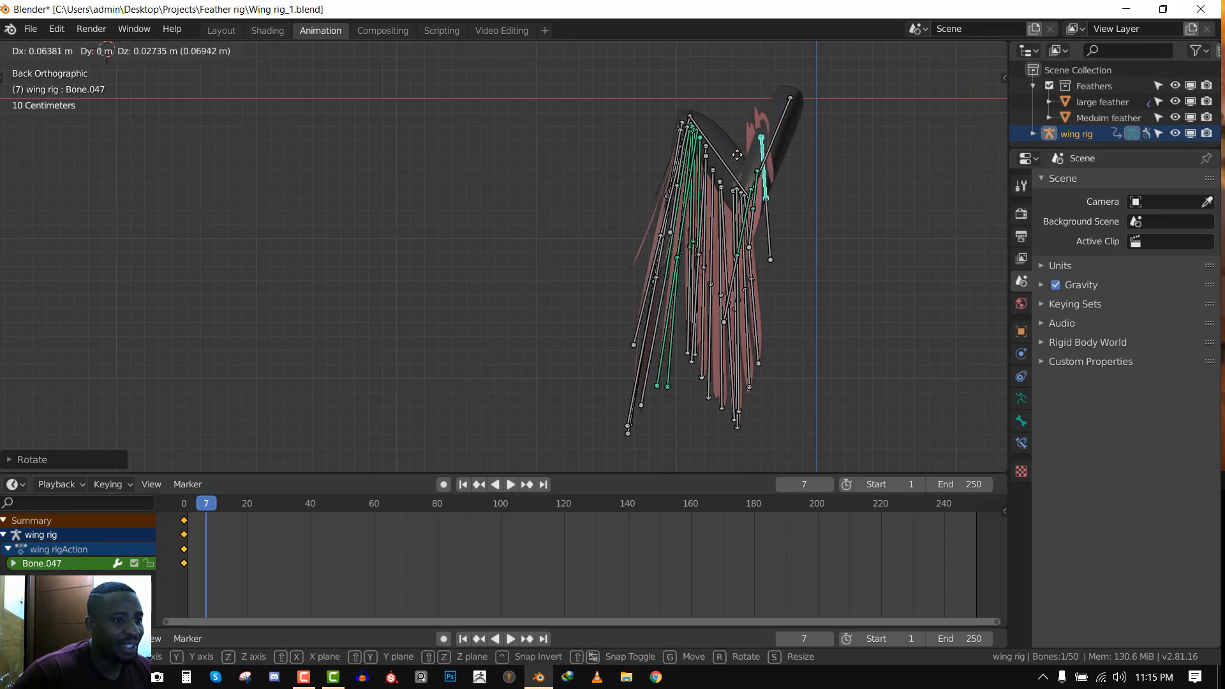
right_click(732, 157)
key(r)
click(849, 215)
key(g)
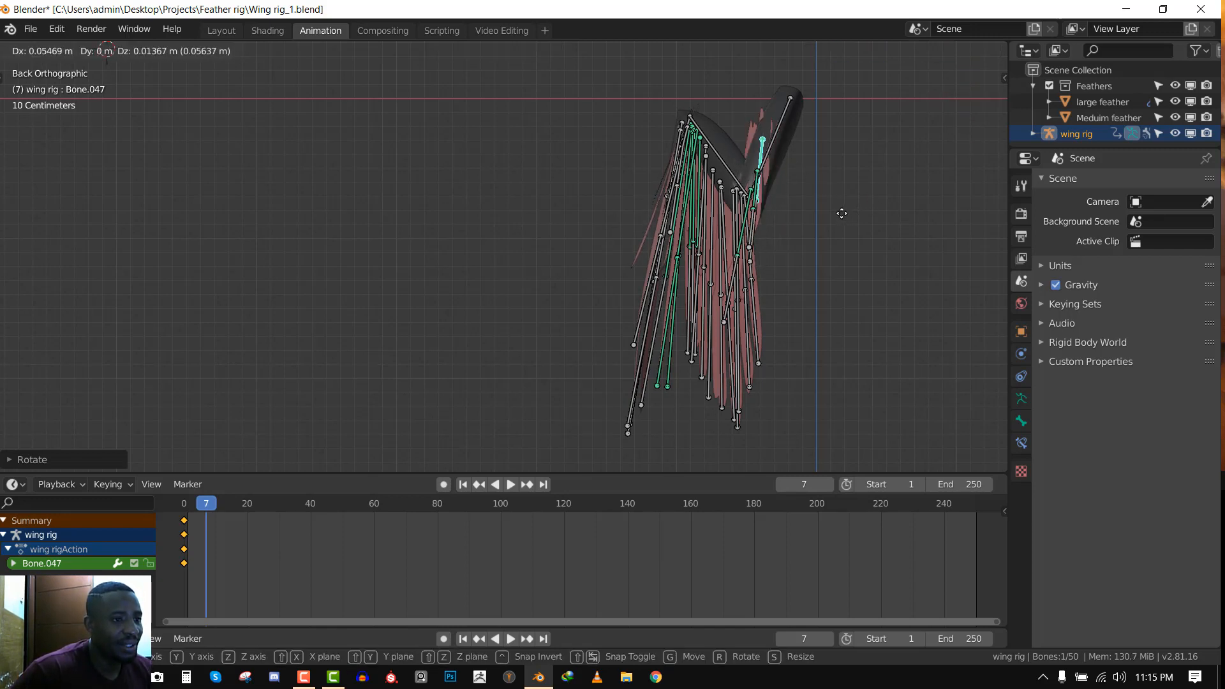
click(841, 213)
key(r)
key(r)
click(827, 210)
key(KP_3)
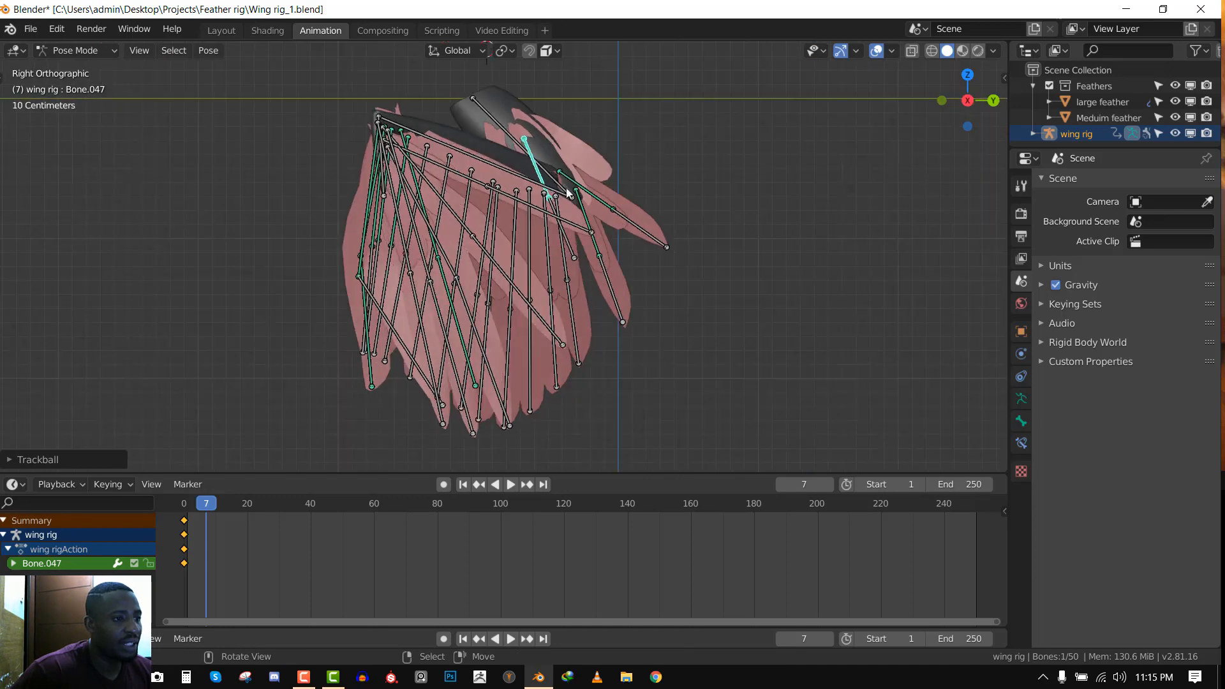
Move Bone.047 about 0.11 m outward and down along the upper arm from an angled back view
middle_drag(591, 153, 808, 186)
key(g)
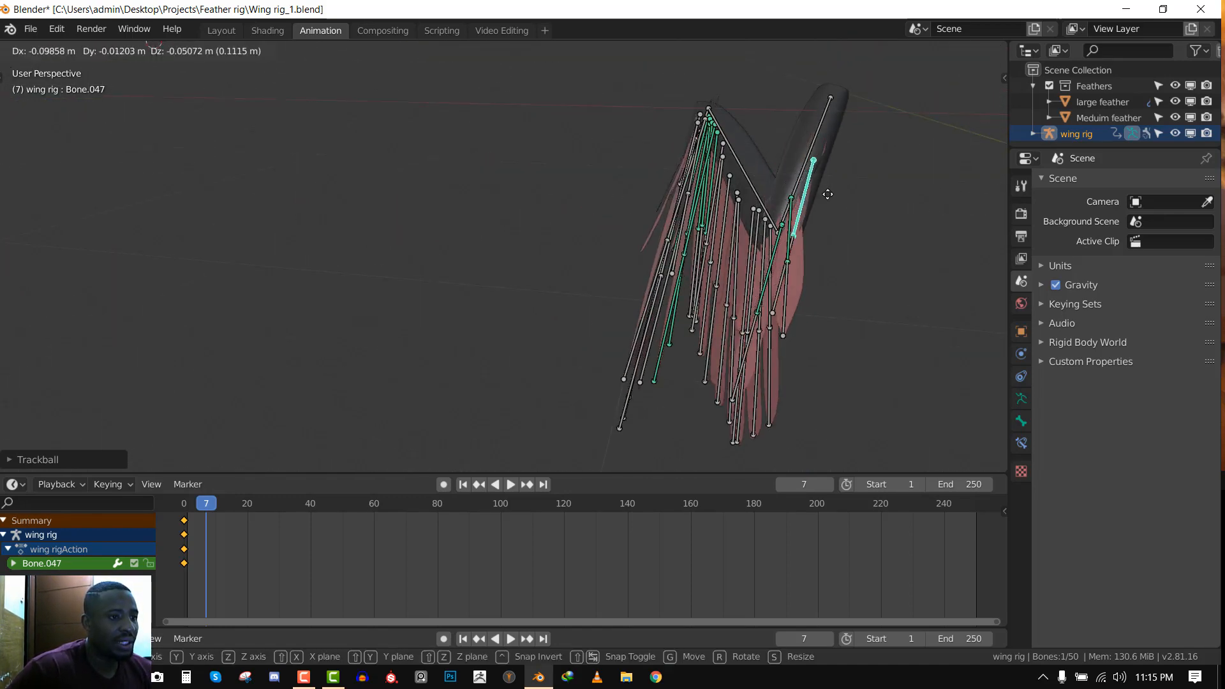
click(829, 194)
key(KP_3)
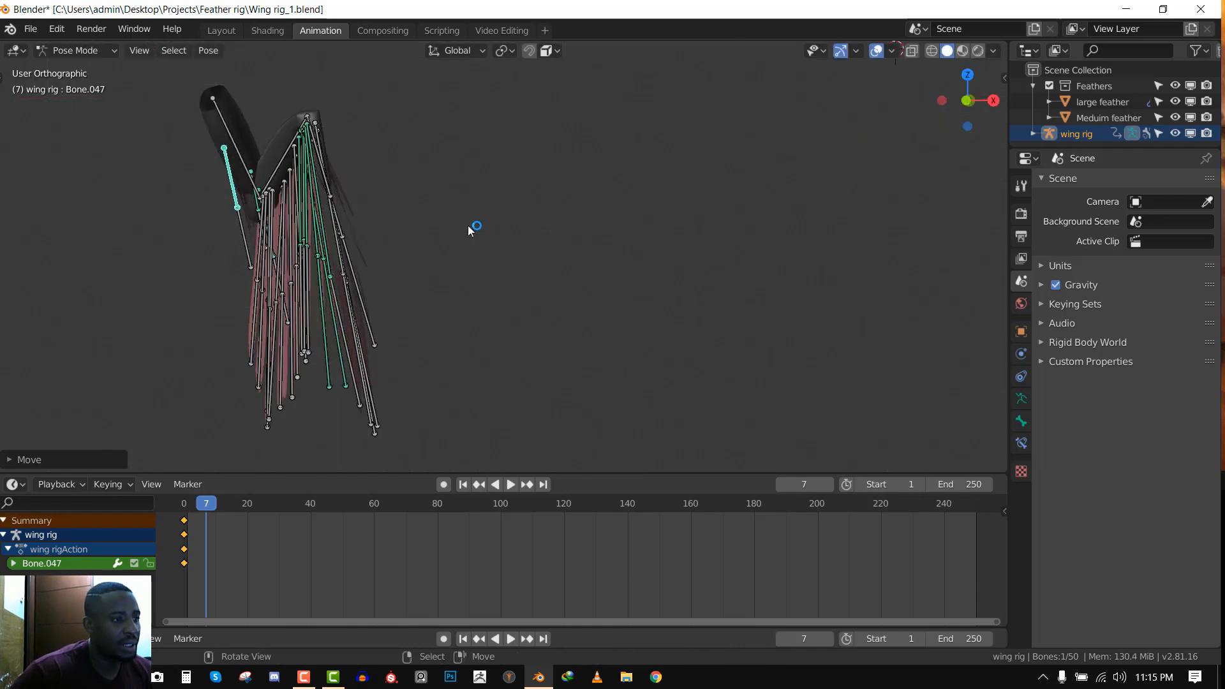
Examine the folded wing from several angles with bones deselected, toggling the viewport overlays off and on
key(Home)
key(alt+a)
middle_drag(407, 189, 775, 125)
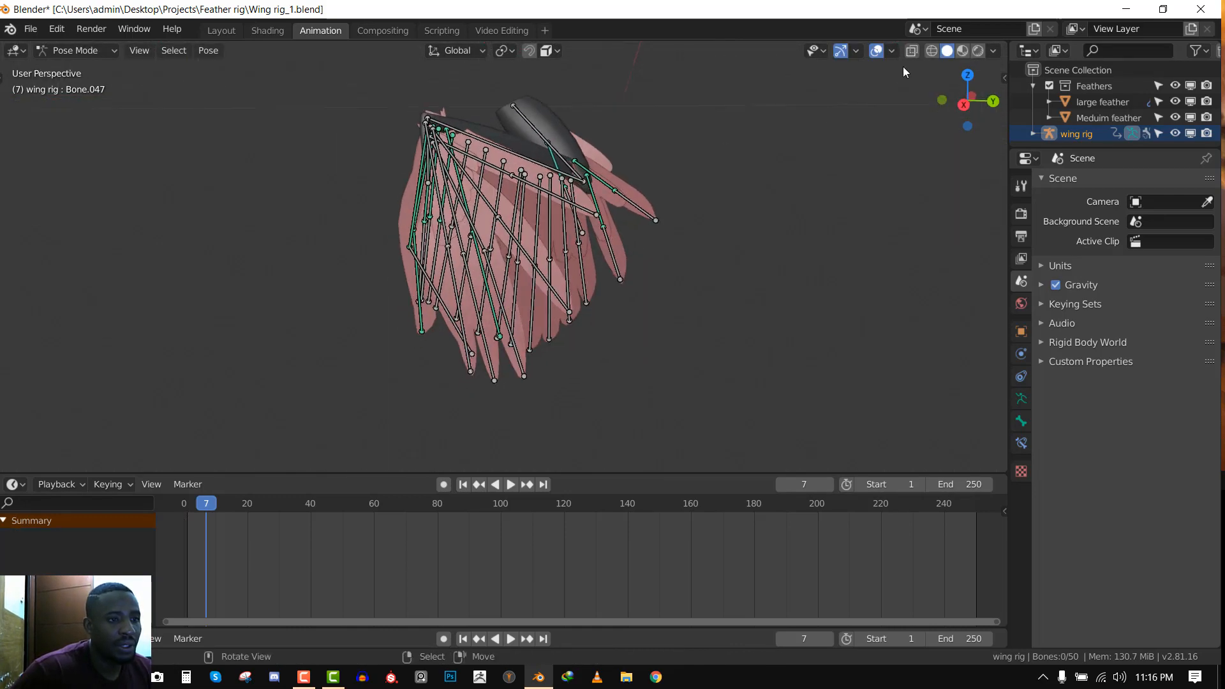
click(875, 54)
middle_drag(508, 190, 534, 200)
click(877, 52)
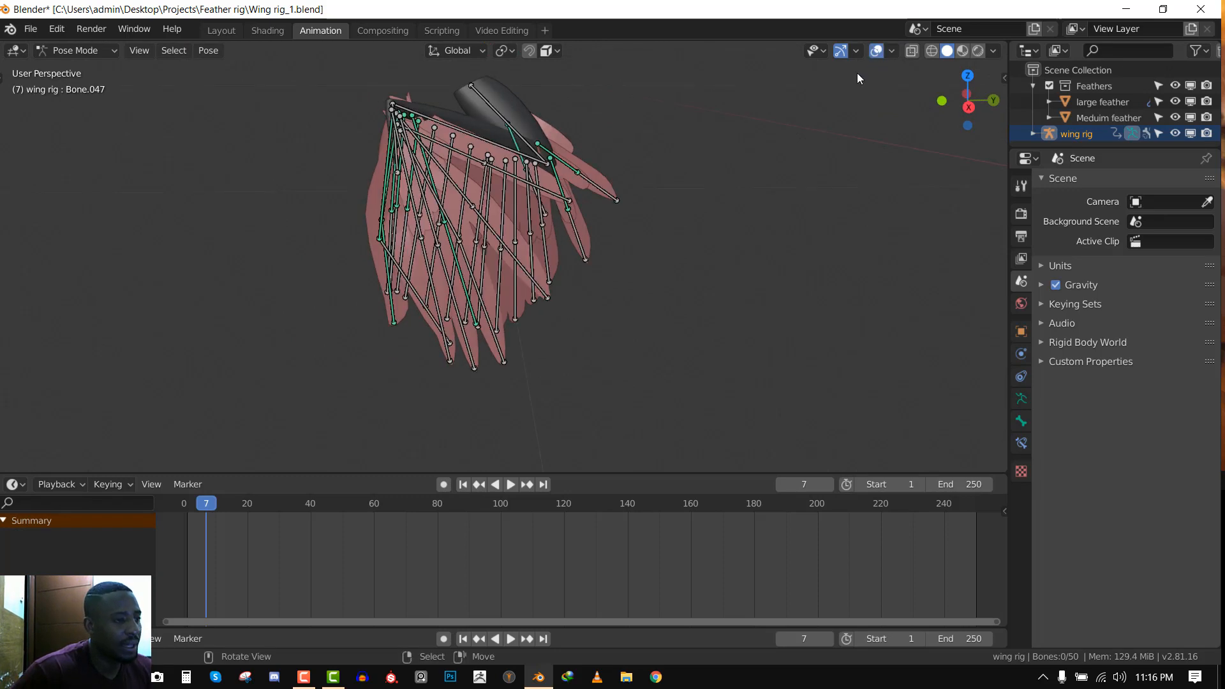
mouse_move(641, 198)
middle_down()
mouse_move(514, 210)
mouse_move(634, 180)
middle_up()
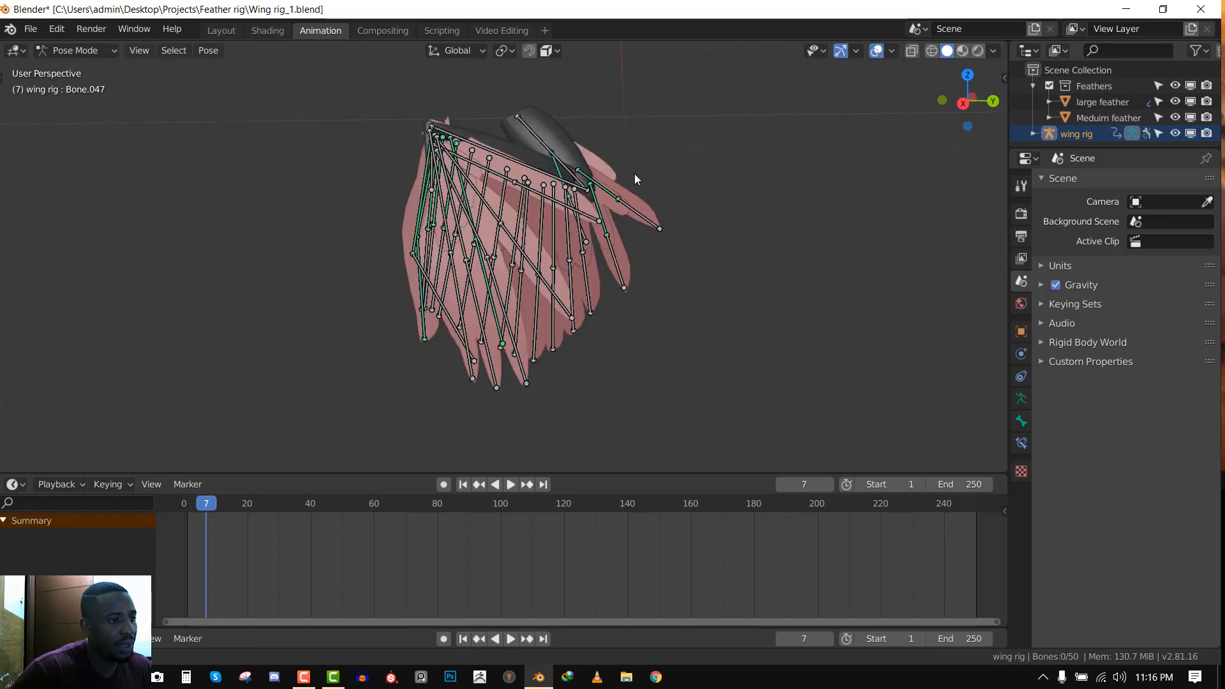
Insert LocRotScale keyframes for all bones at frame 7 and set the animation's end frame to 9
key(a)
key(i)
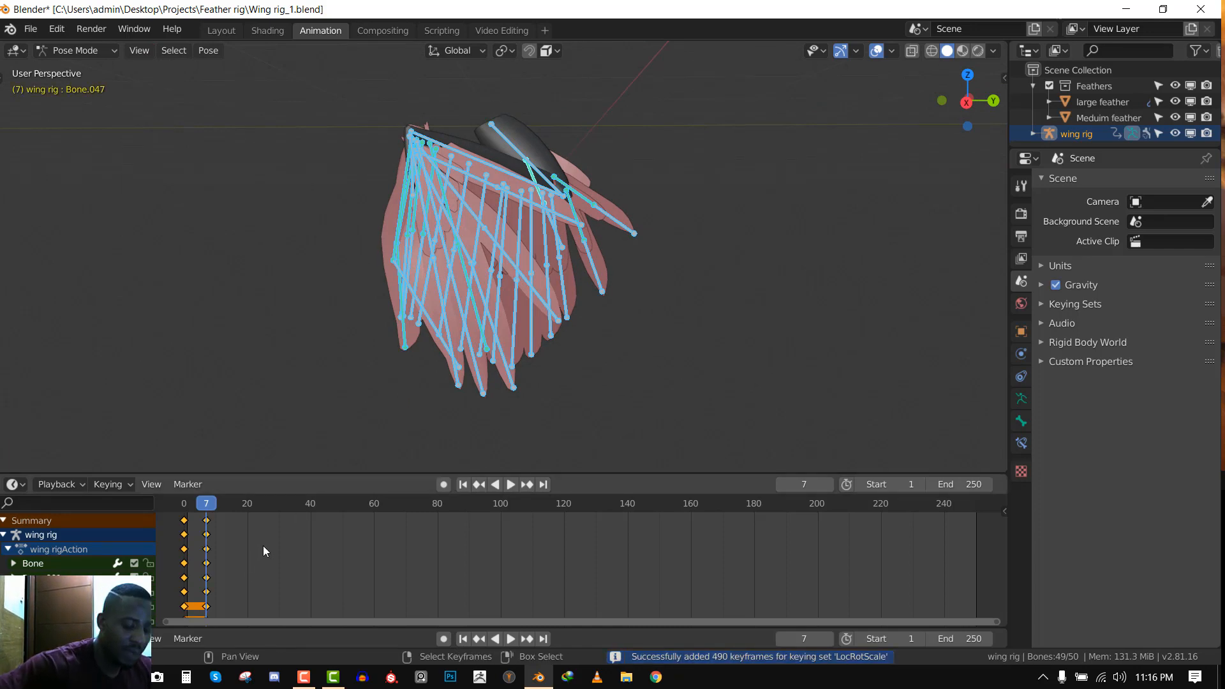
key(Right)
key(Right)
key(ctrl+End)
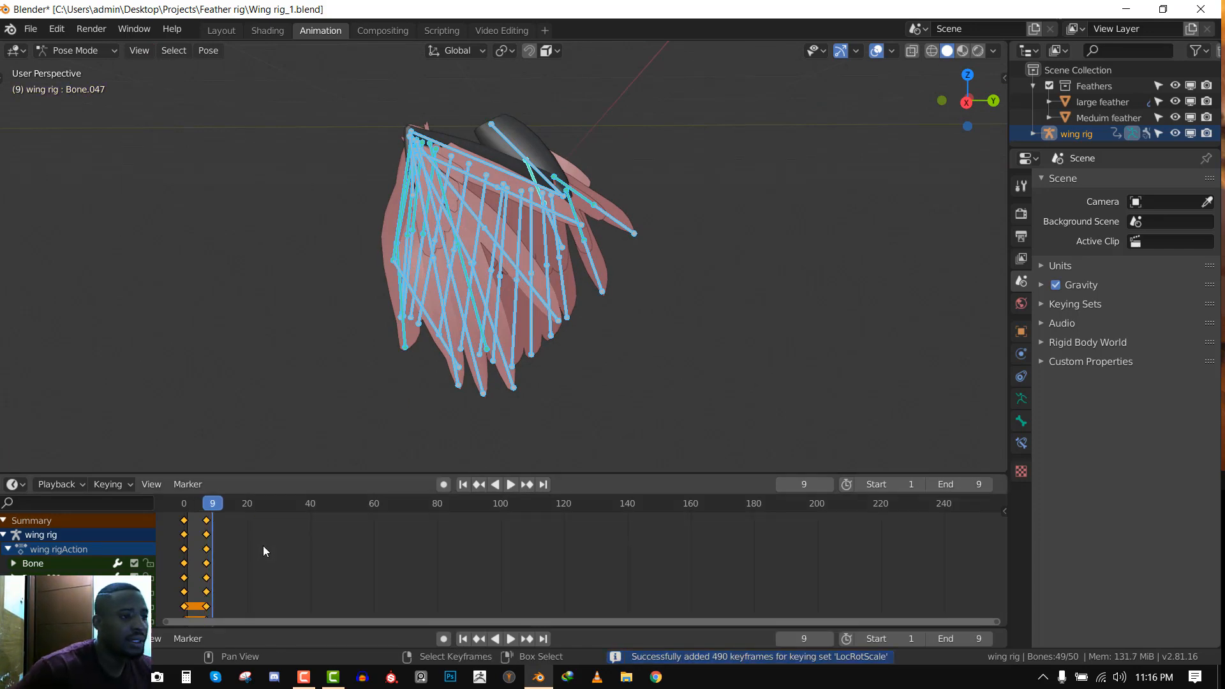
Play the wing's folding animation with no bones selected
key(space)
key(alt+a)
scroll(567, 236, down, 2)
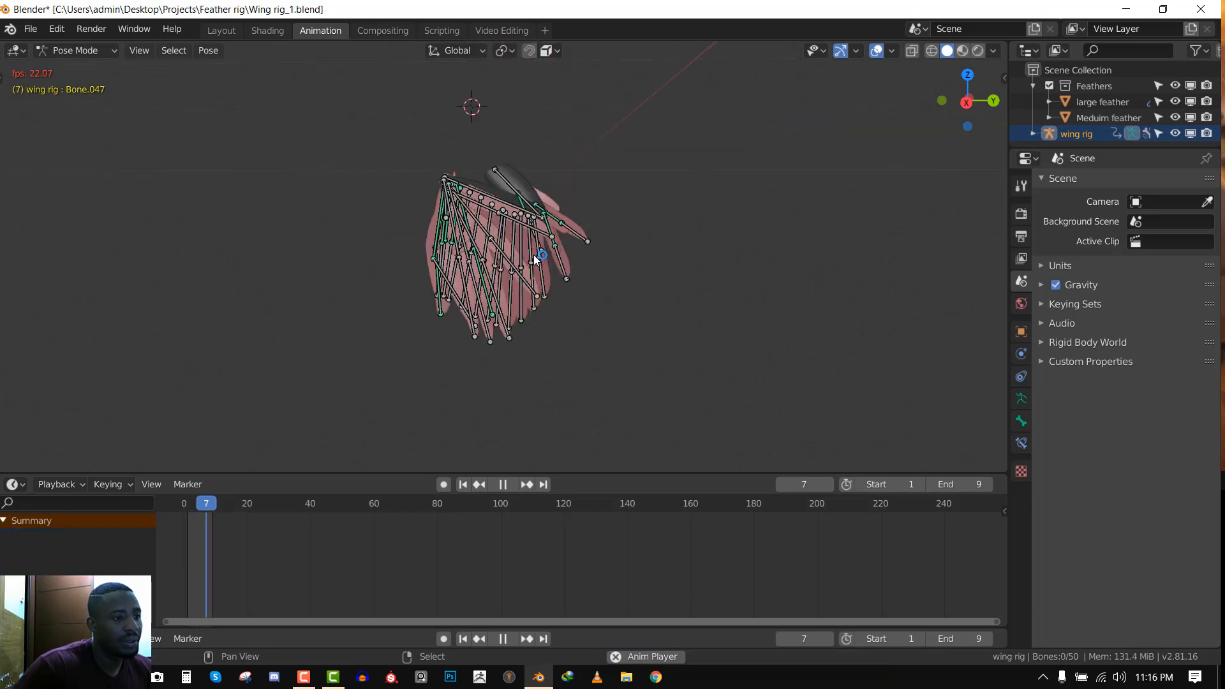
key(space)
Step through the folding animation backward and forward up to frame 9, examining the wing's motion from different angles
middle_drag(534, 254, 344, 349)
key(Left)
key(Left)
key(Left)
key(Left)
key(Left)
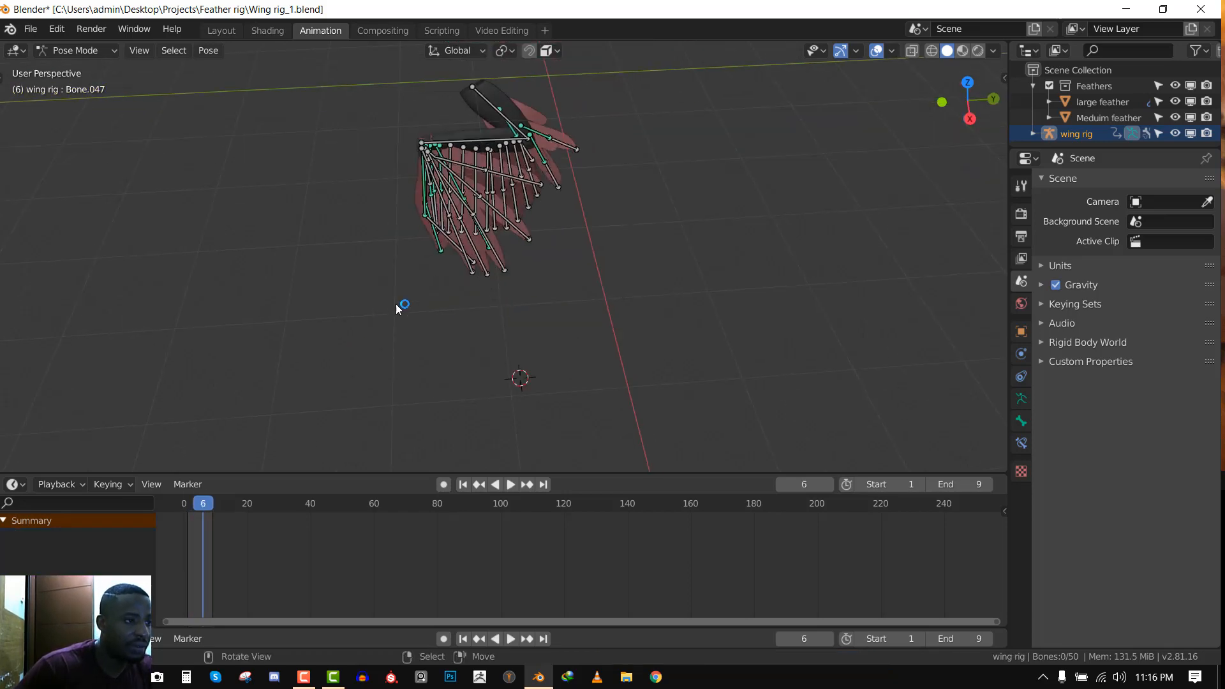
scroll(427, 279, down, 4)
middle_drag(474, 273, 530, 287)
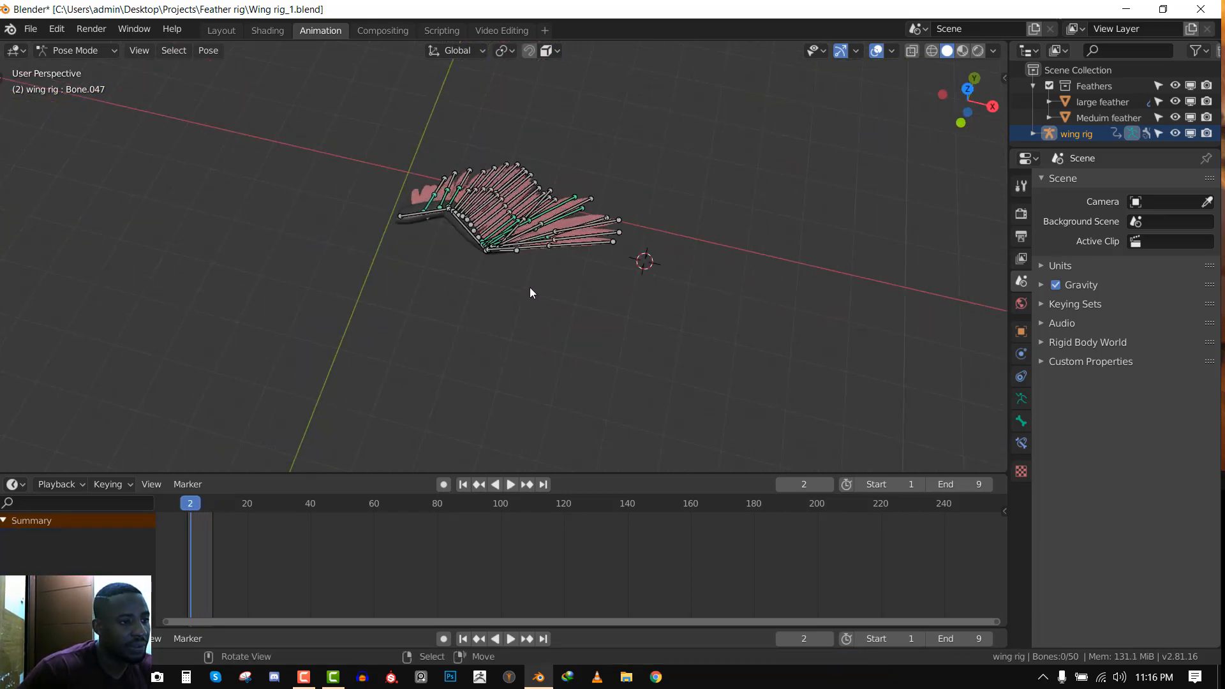
scroll(530, 287, up, 2)
key(Right)
key(Right)
key(Right)
key(Right)
key(Right)
key(Right)
key(Right)
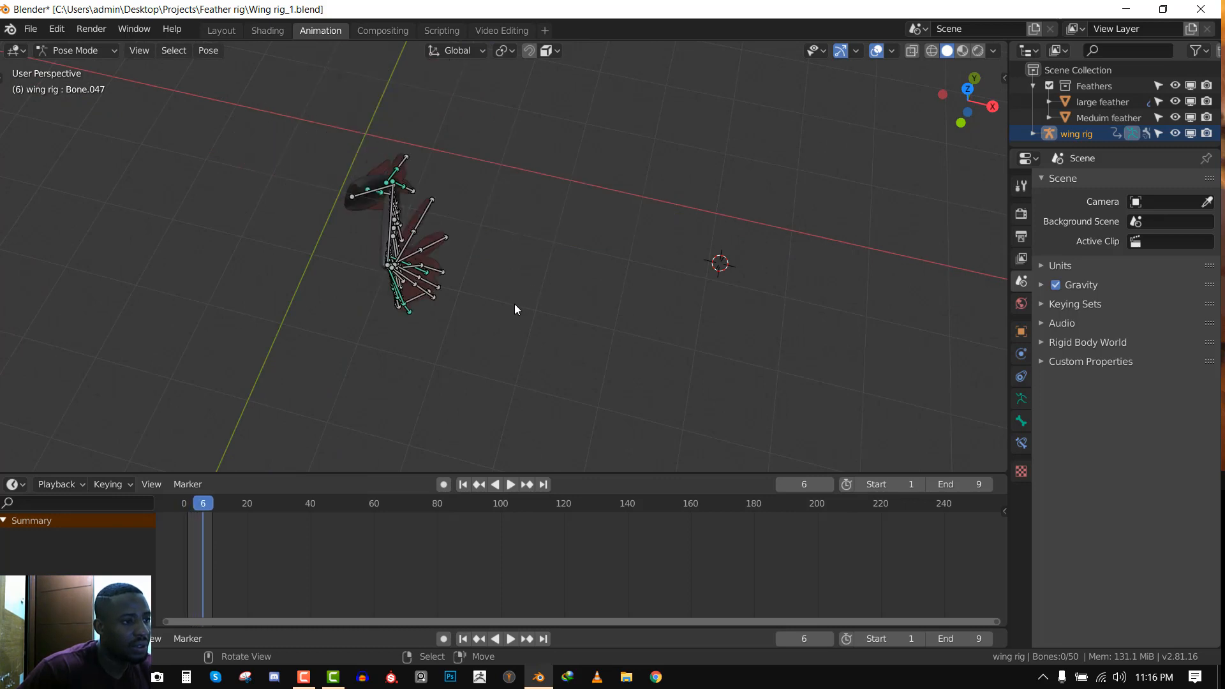
middle_drag(515, 294, 408, 217)
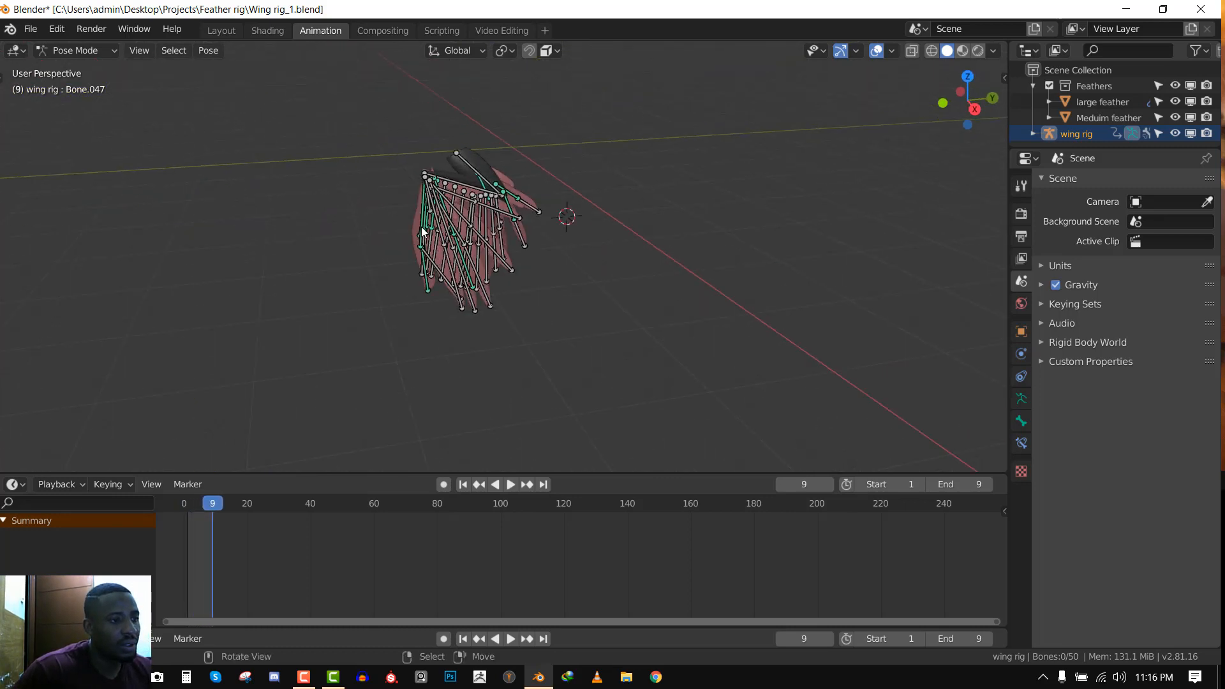
Return to frame 0 and delete all keyframes of every bone in the wing rig
key(a)
key(space)
key(Escape)
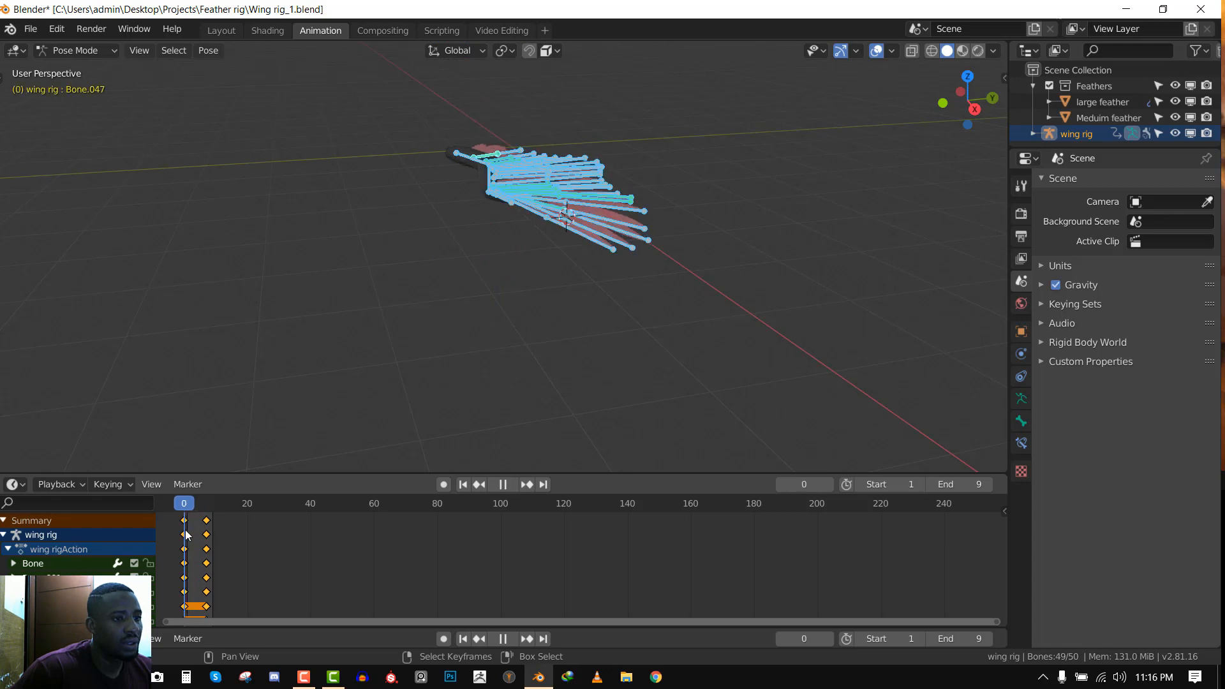
key(x)
click(225, 553)
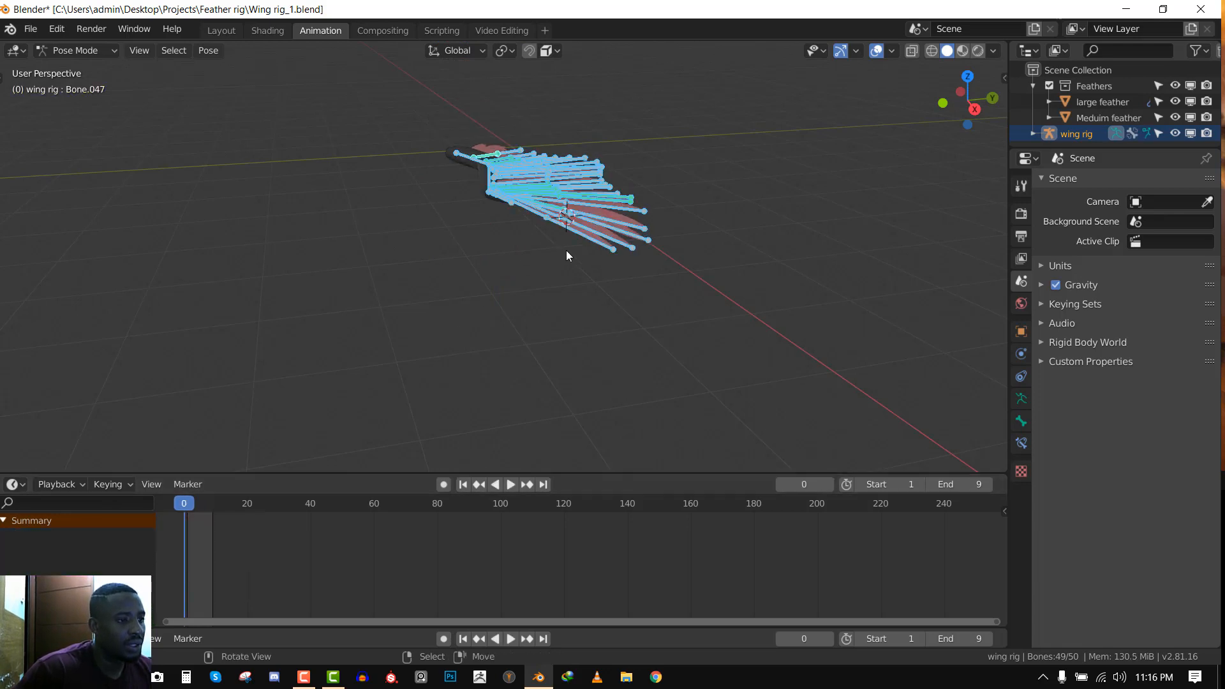
Select forearm bone Bone.001 and open its bone constraint settings
mouse_move(565, 251)
middle_down()
mouse_move(623, 284)
mouse_move(550, 239)
mouse_move(587, 253)
middle_up()
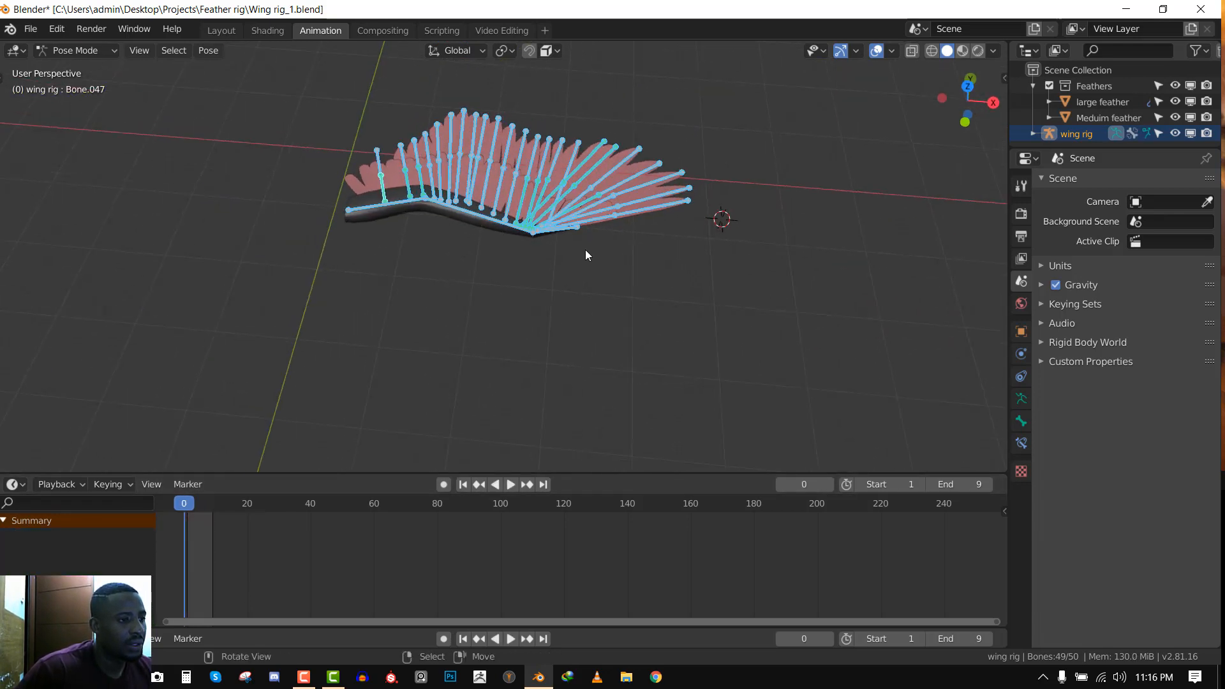
click(405, 202)
click(447, 206)
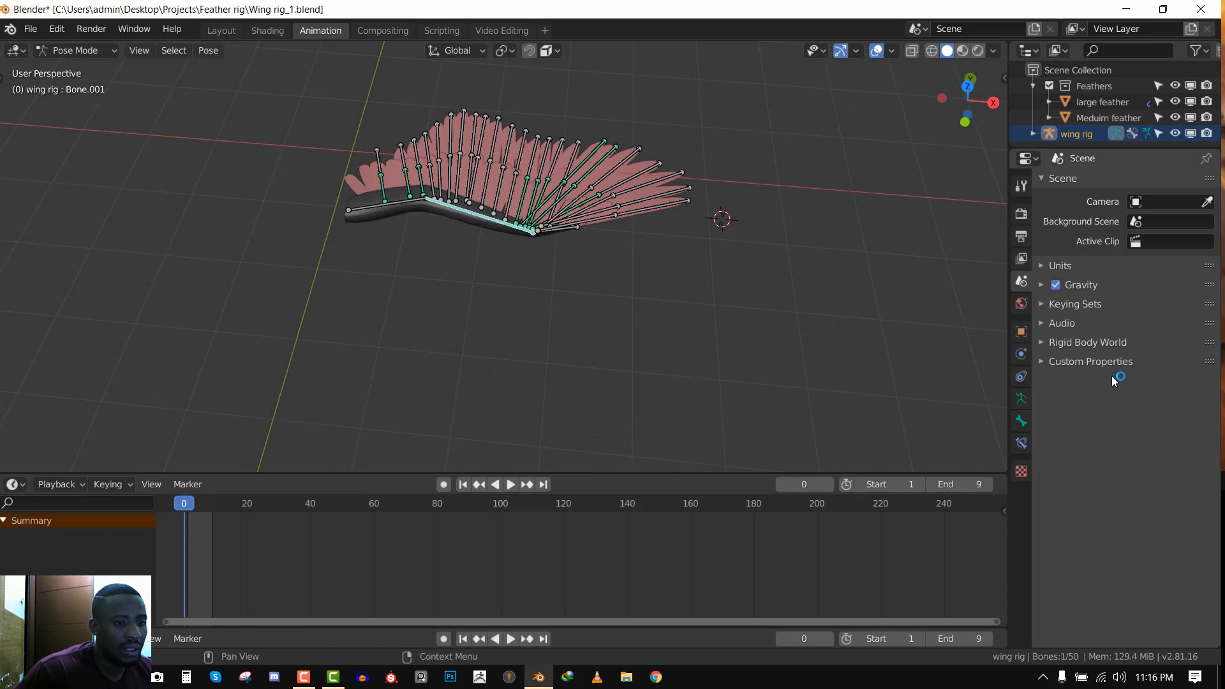
click(1023, 445)
Insert LocRotScale keyframes for all bones in the open wing pose at frame 0
key(KP_1)
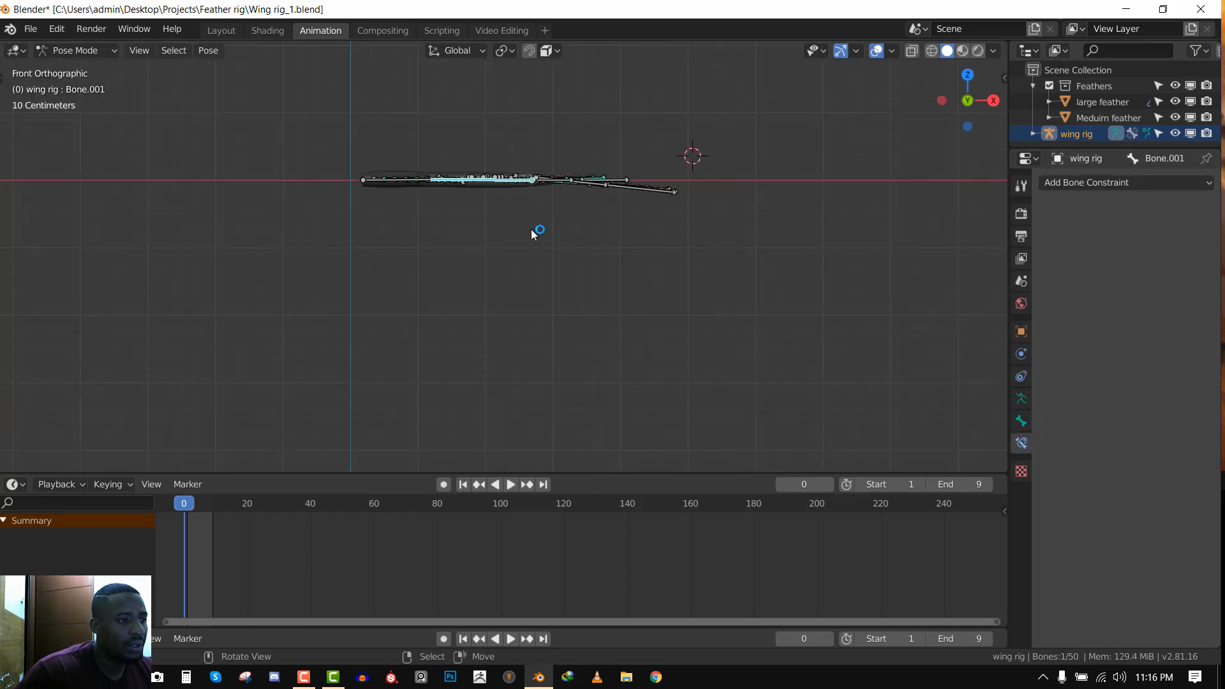
click(402, 190)
key(a)
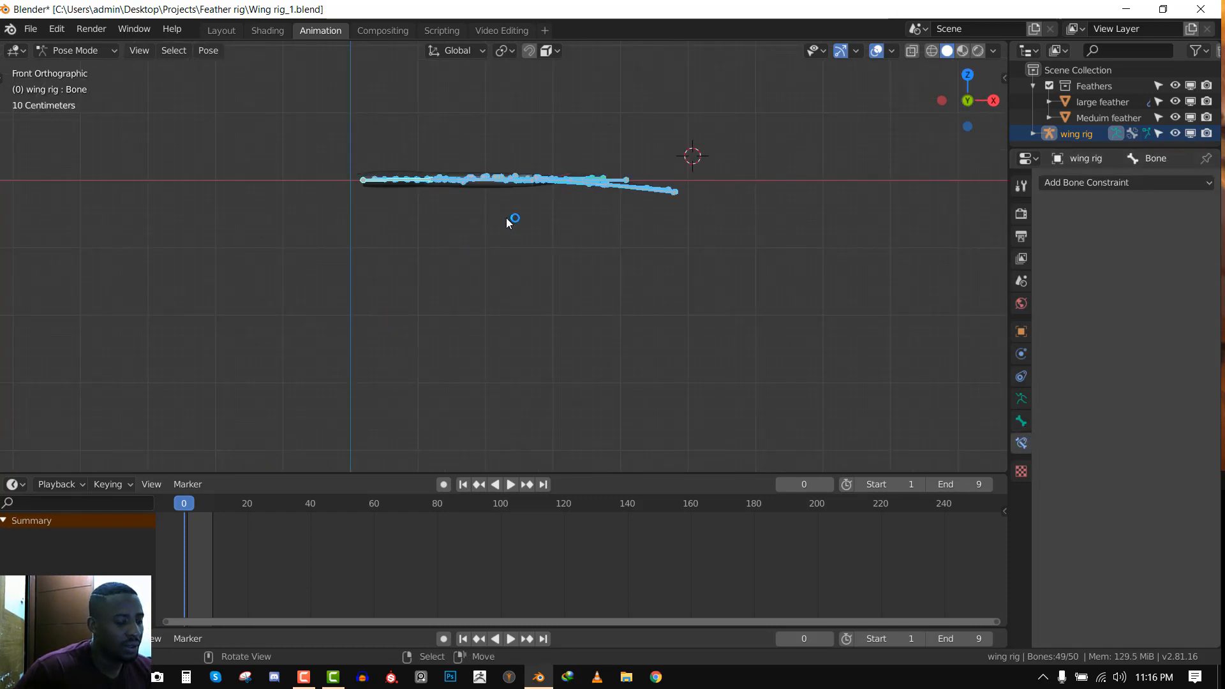
key(i)
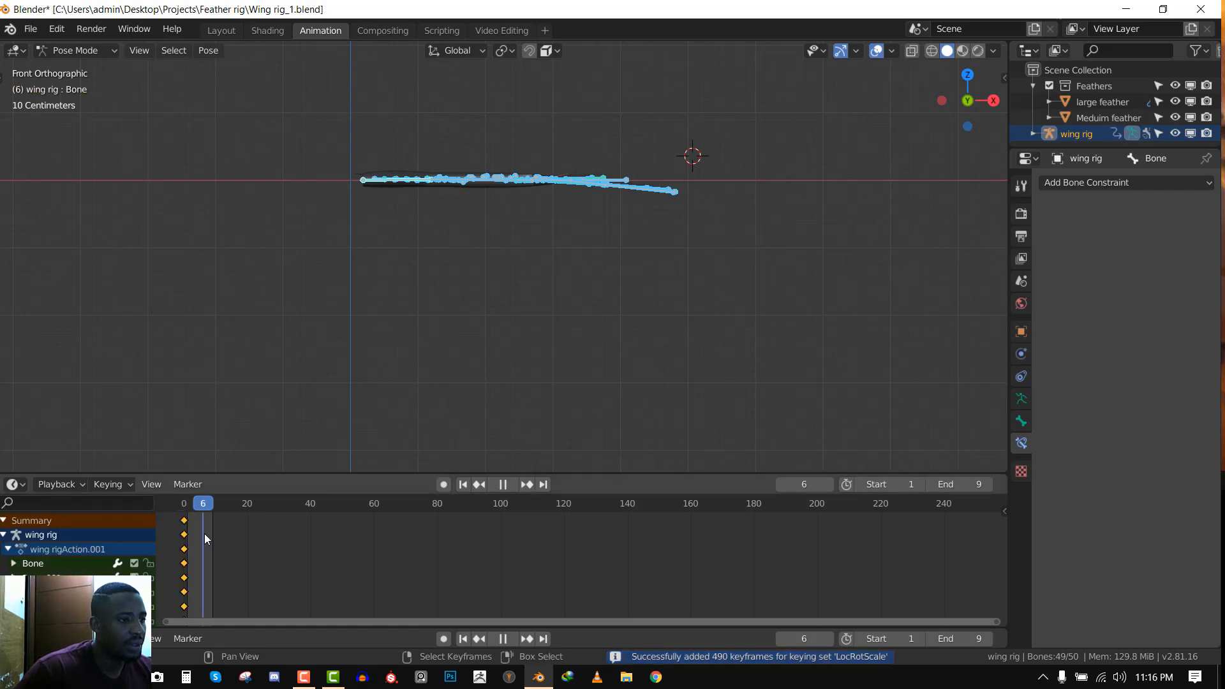
At frame 6, rotate the upper arm bone downward in front view so the whole wing hangs vertically
key(Escape)
click(412, 186)
click(398, 185)
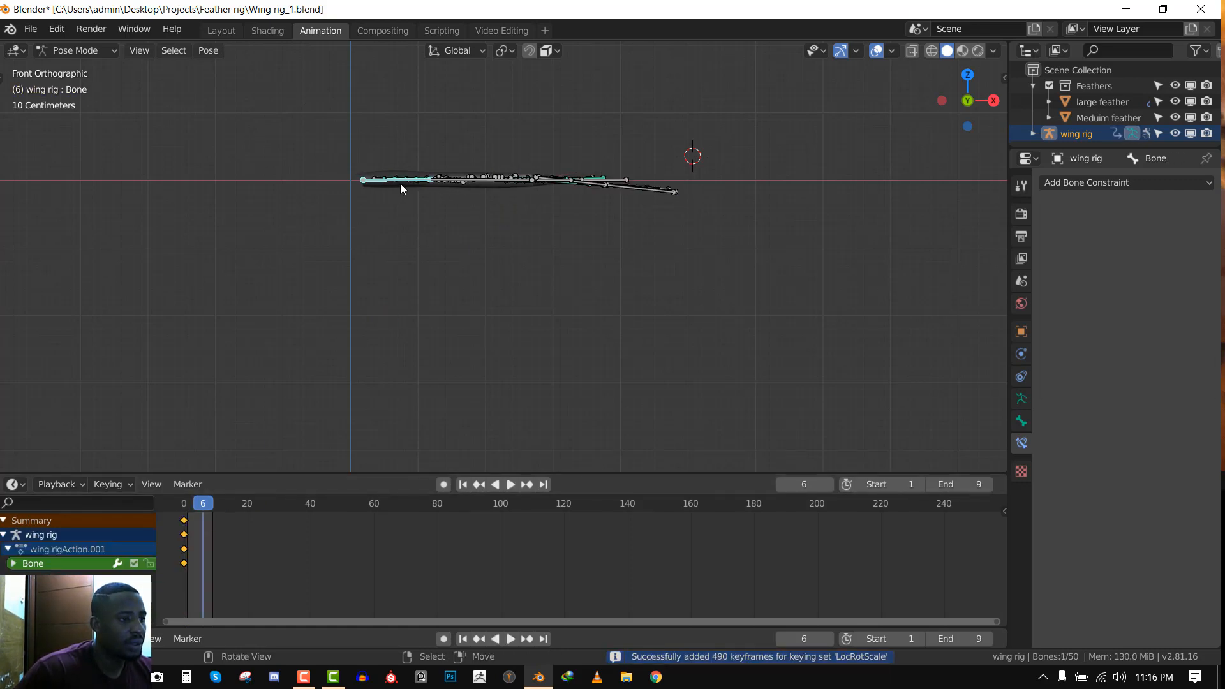
key(r)
click(361, 361)
In right side view, rotate forearm bone Bone.001 upward to fold it against the upper arm
key(KP_3)
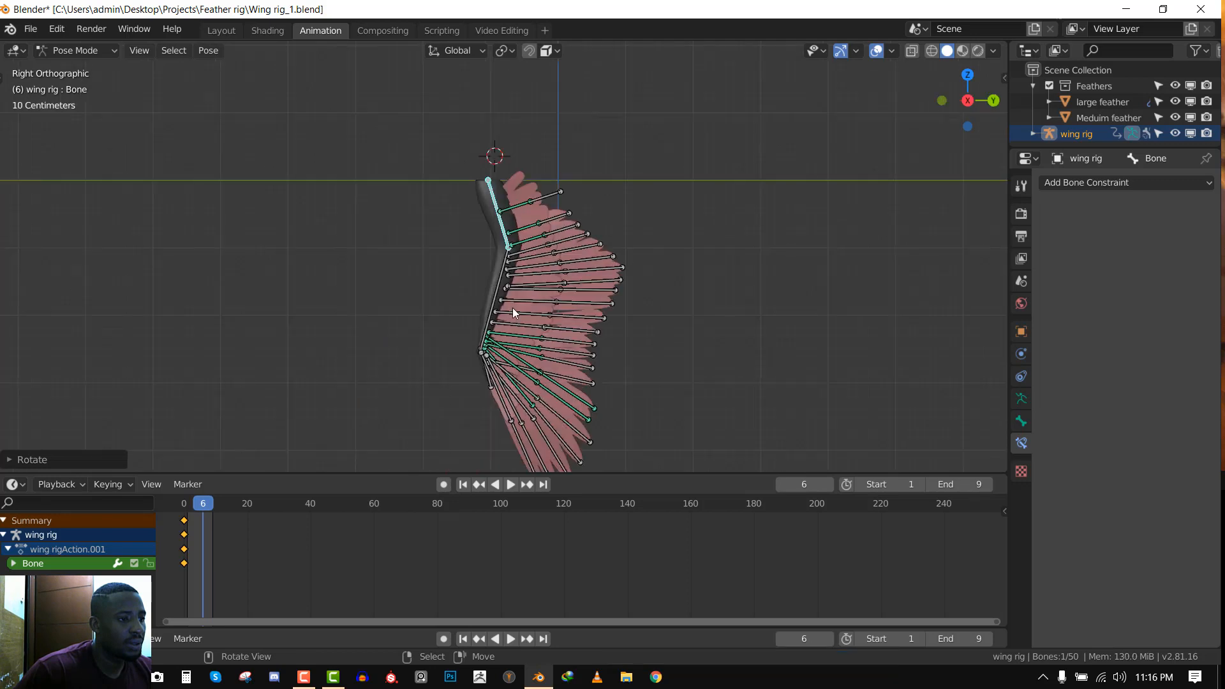
click(495, 289)
key(r)
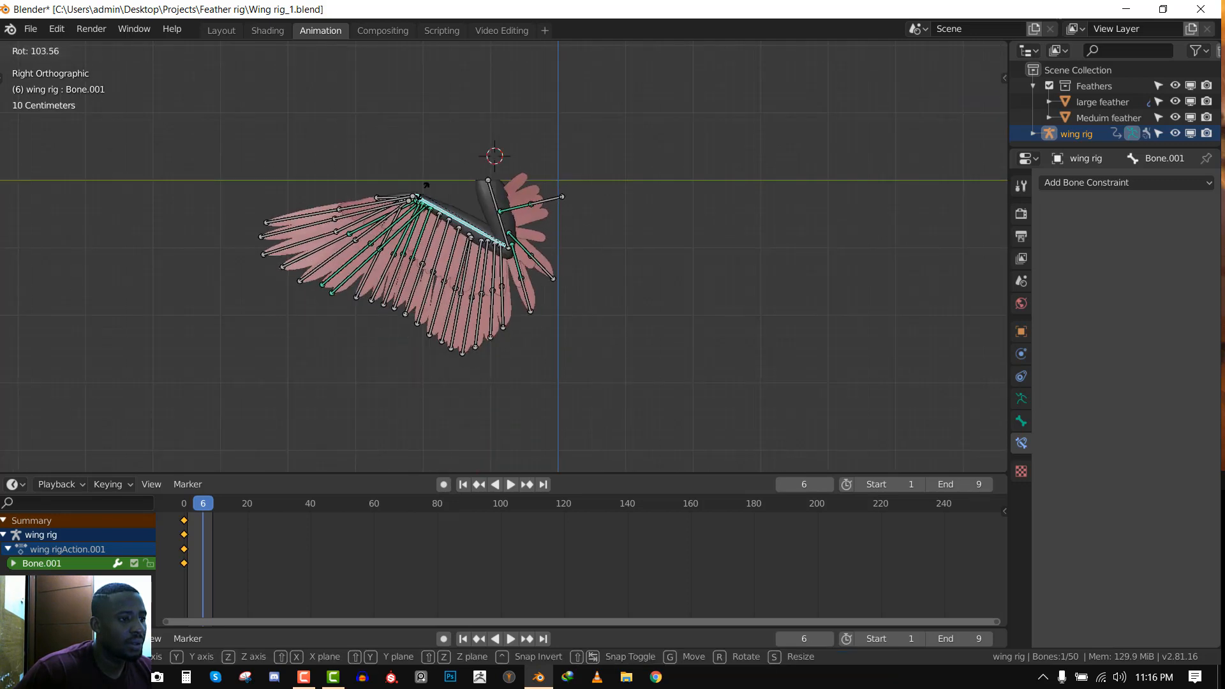
click(426, 182)
click(415, 179)
Rotate wing tip bone Bone.002 downward to tuck its feathers in, and insert LocRotScale keyframes for all bones at frame 6
right_click(404, 178)
key(r)
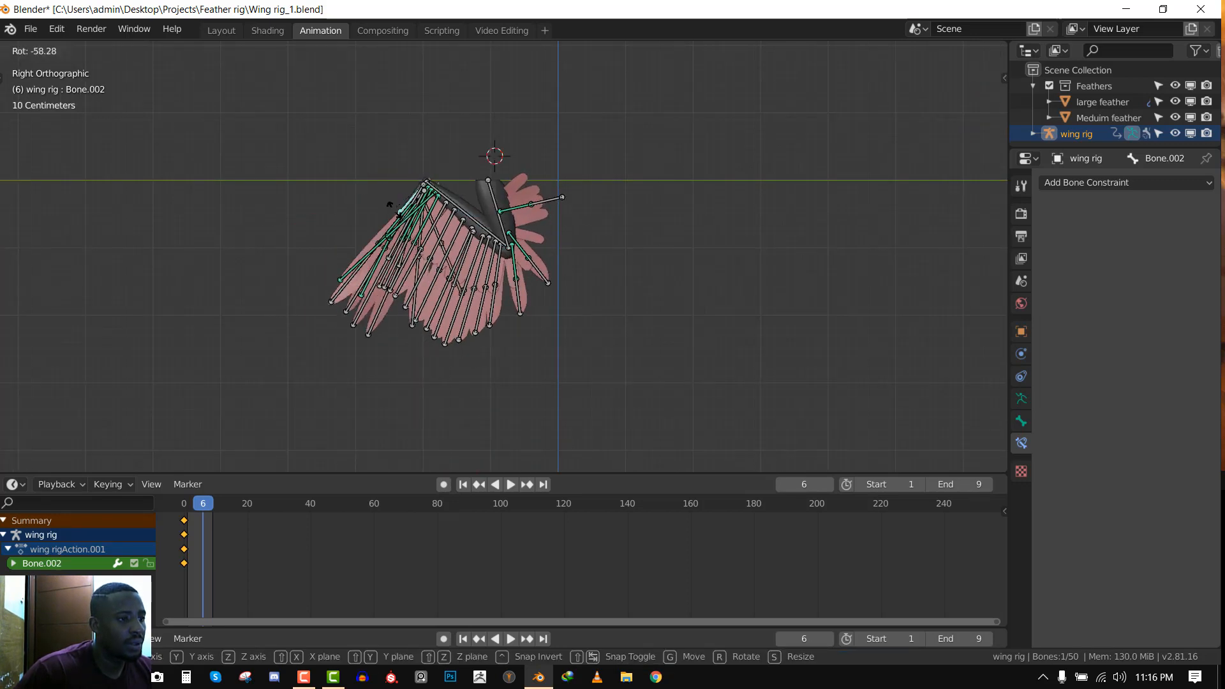
click(415, 224)
key(a)
key(i)
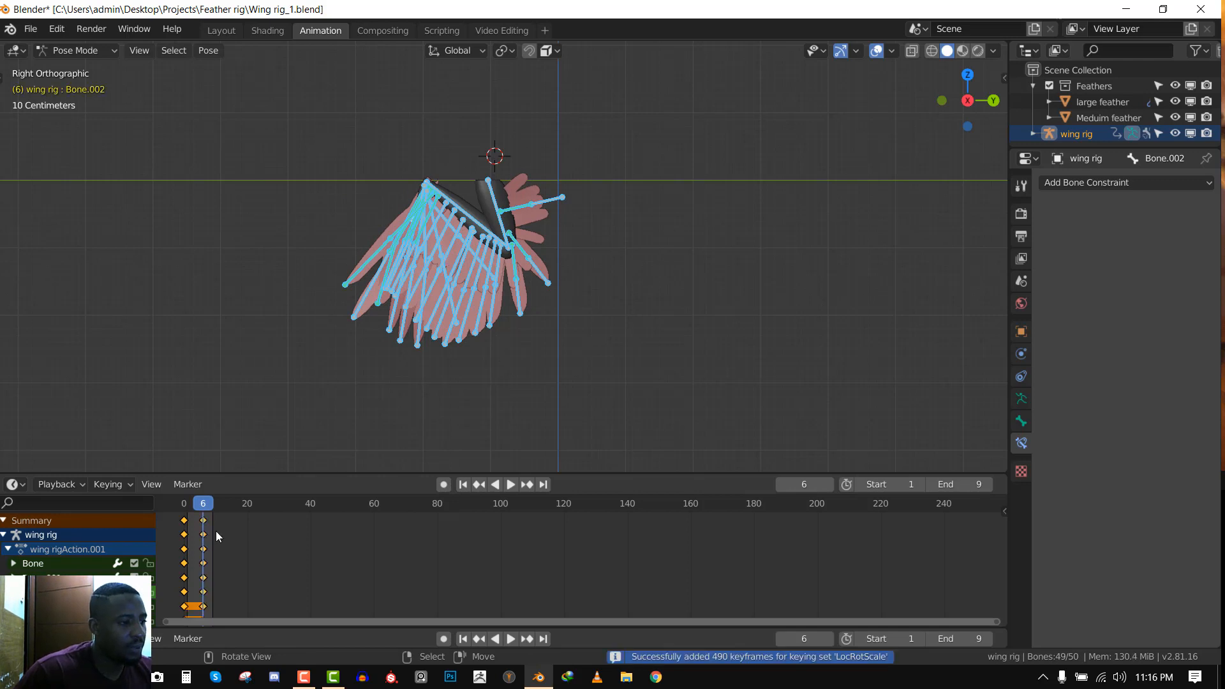
Step back from frame 6 to frame 0, examining how the wing unfolds in perspective view
middle_drag(616, 317, 657, 347)
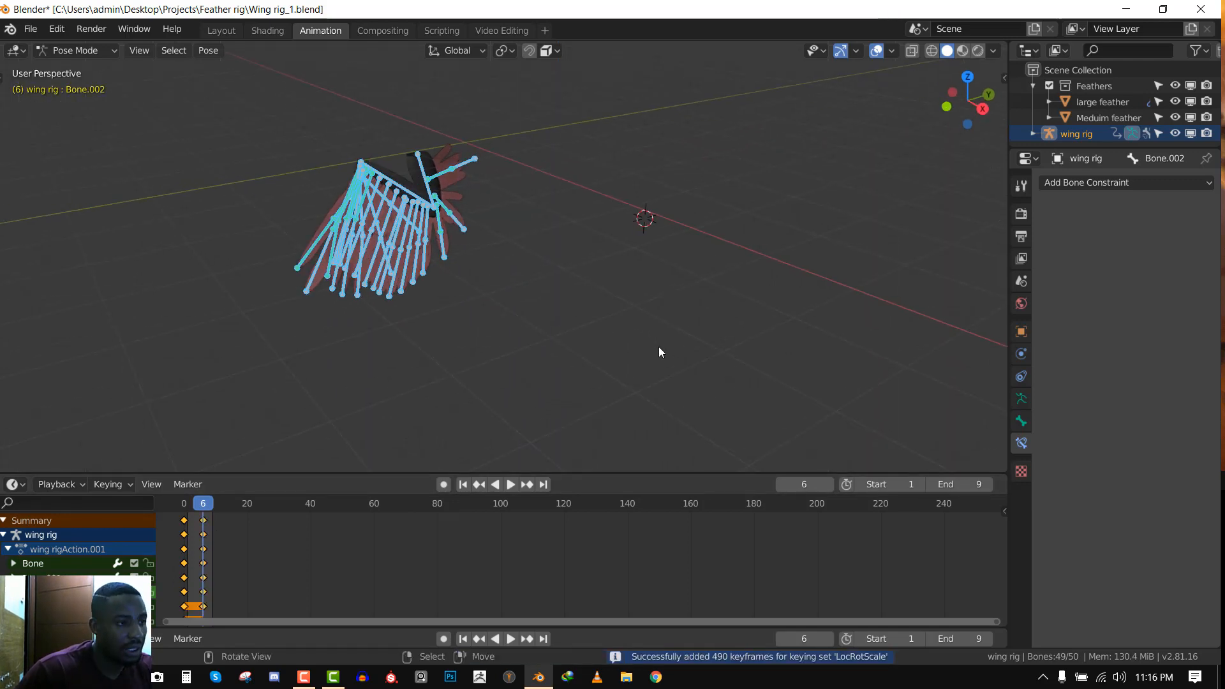
key(Left)
key(Left)
key(Left)
key(Left)
key(Left)
key(Left)
middle_drag(584, 303, 620, 316)
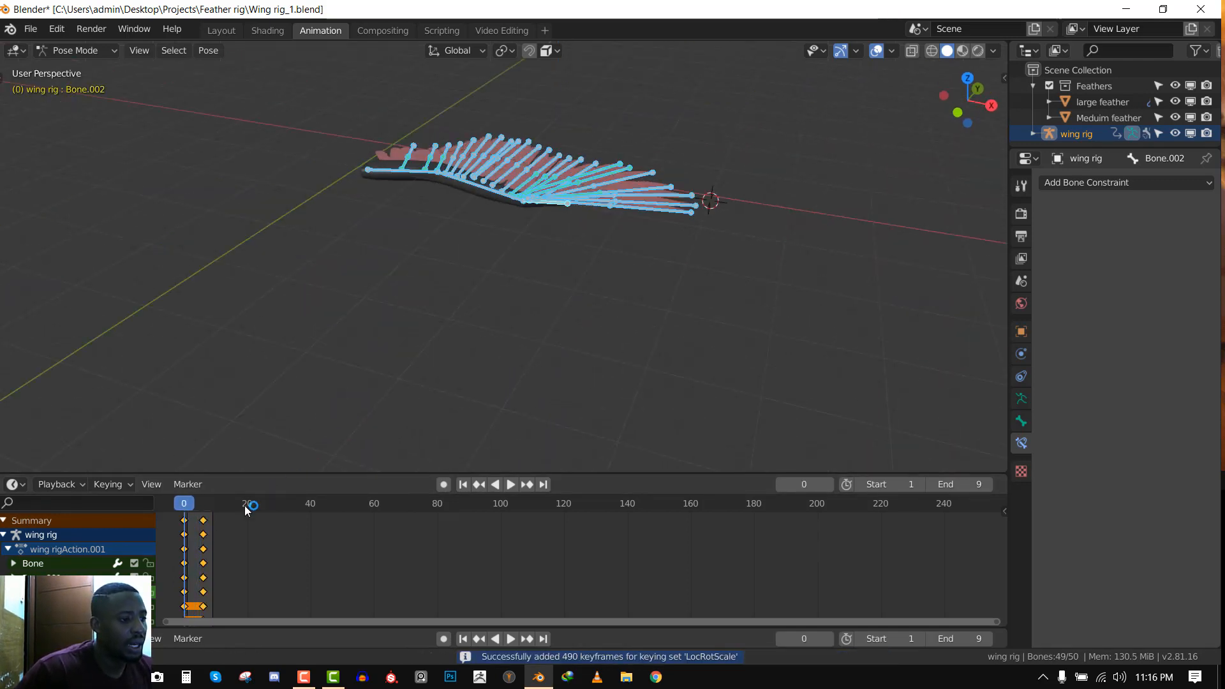
Move the folded pose keyframes from frame 6 to frame 8, leaving the frame 0 keyframes in place
key(g)
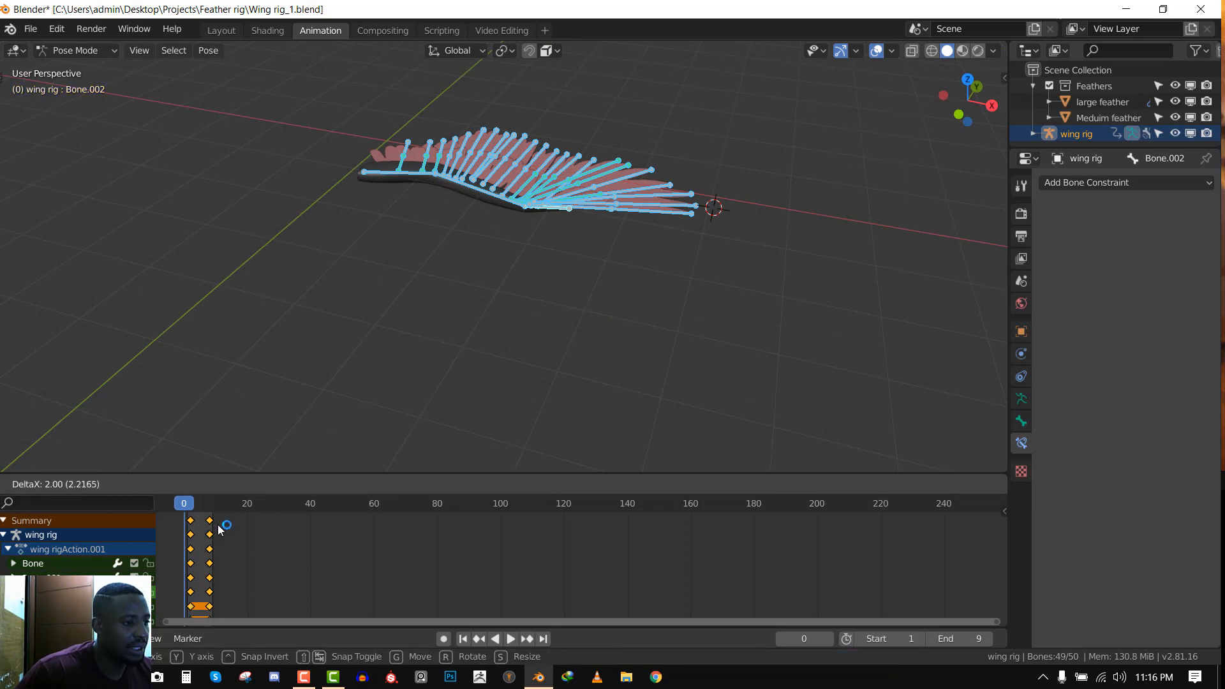
right_click(219, 527)
right_click(202, 523)
key(g)
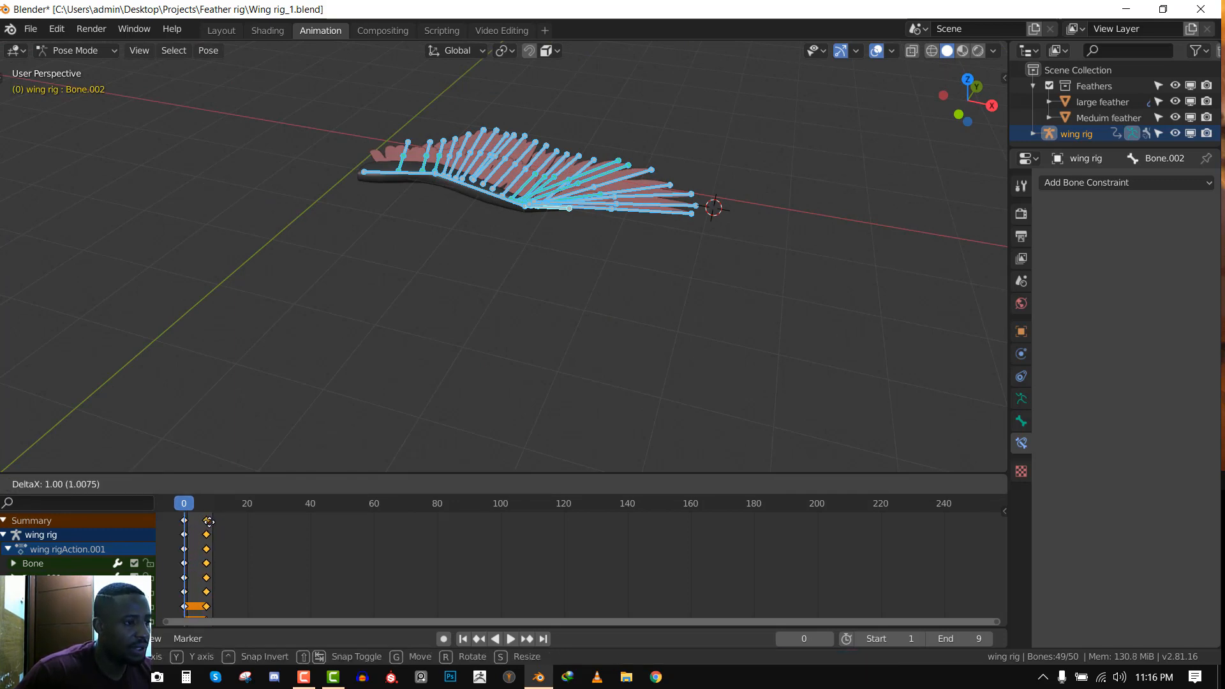
click(210, 527)
click(211, 527)
Play and pause the retimed folding animation, and examine the folded wing in side and perspective views
middle_drag(332, 311, 341, 337)
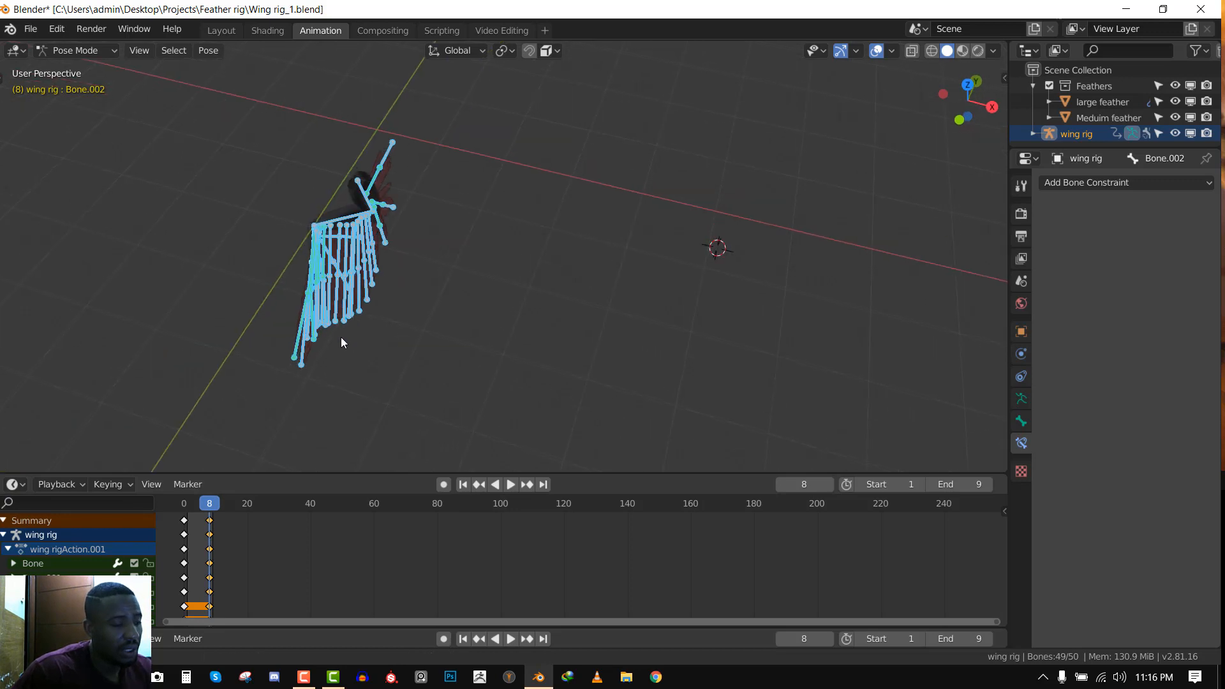
key(space)
key(space)
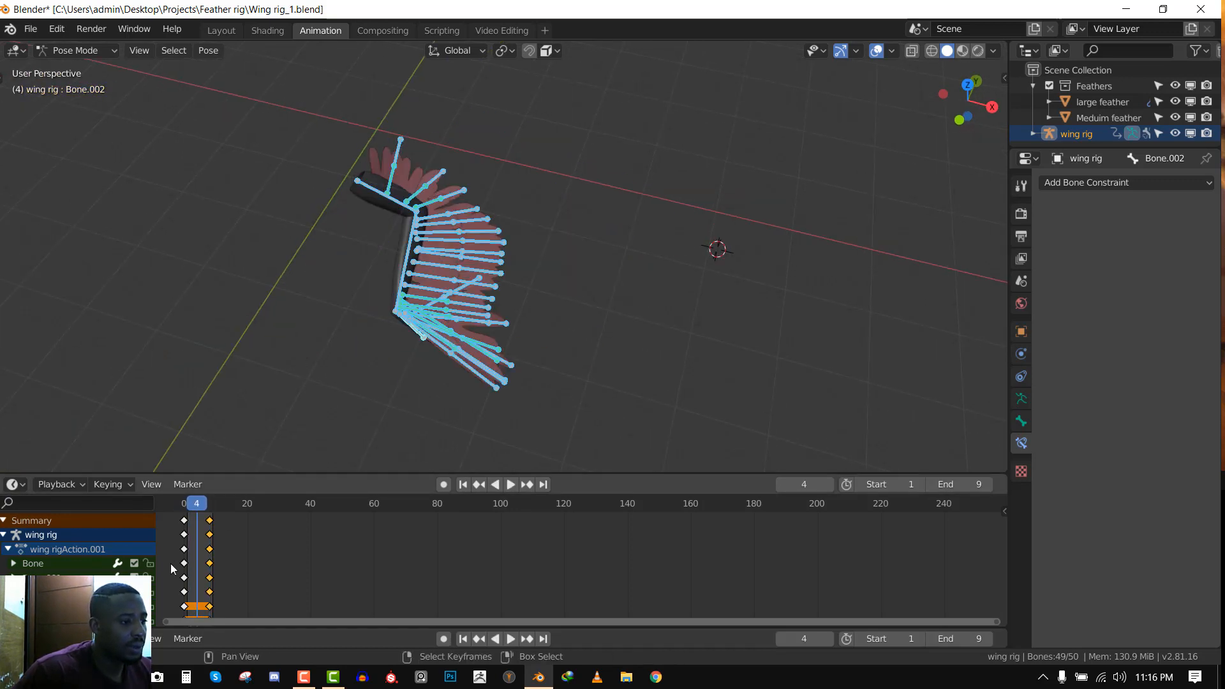
key(space)
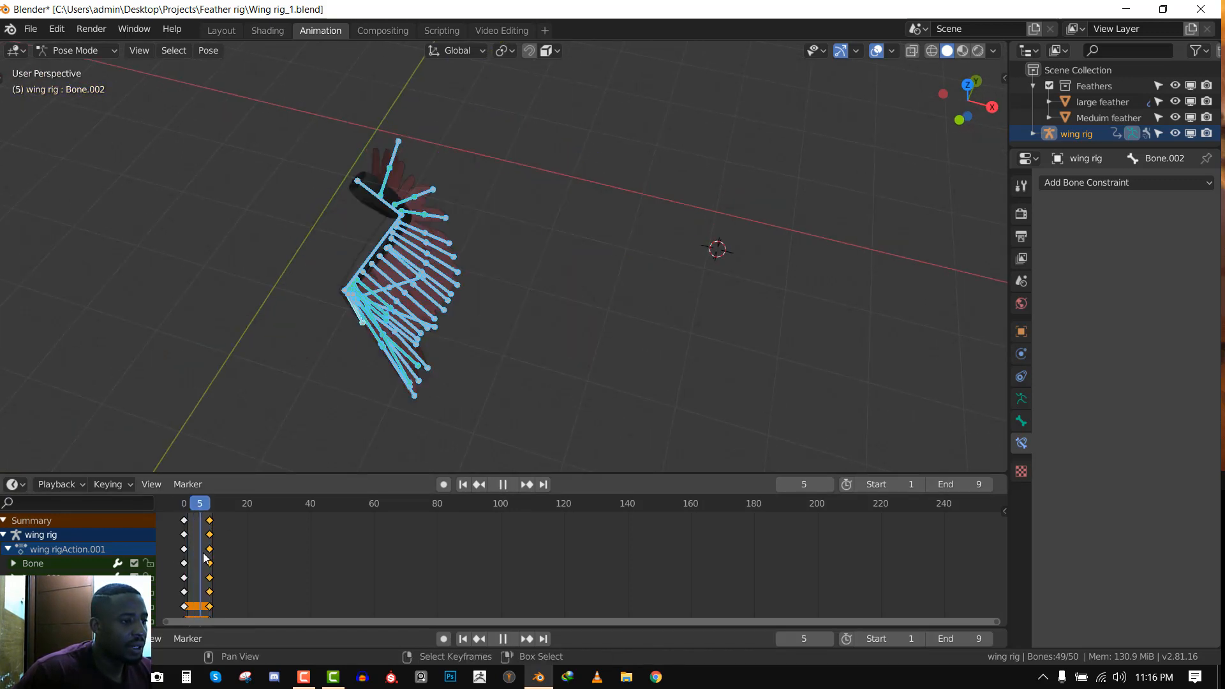
key(space)
middle_drag(462, 221, 427, 219)
key(KP_5)
key(KP_3)
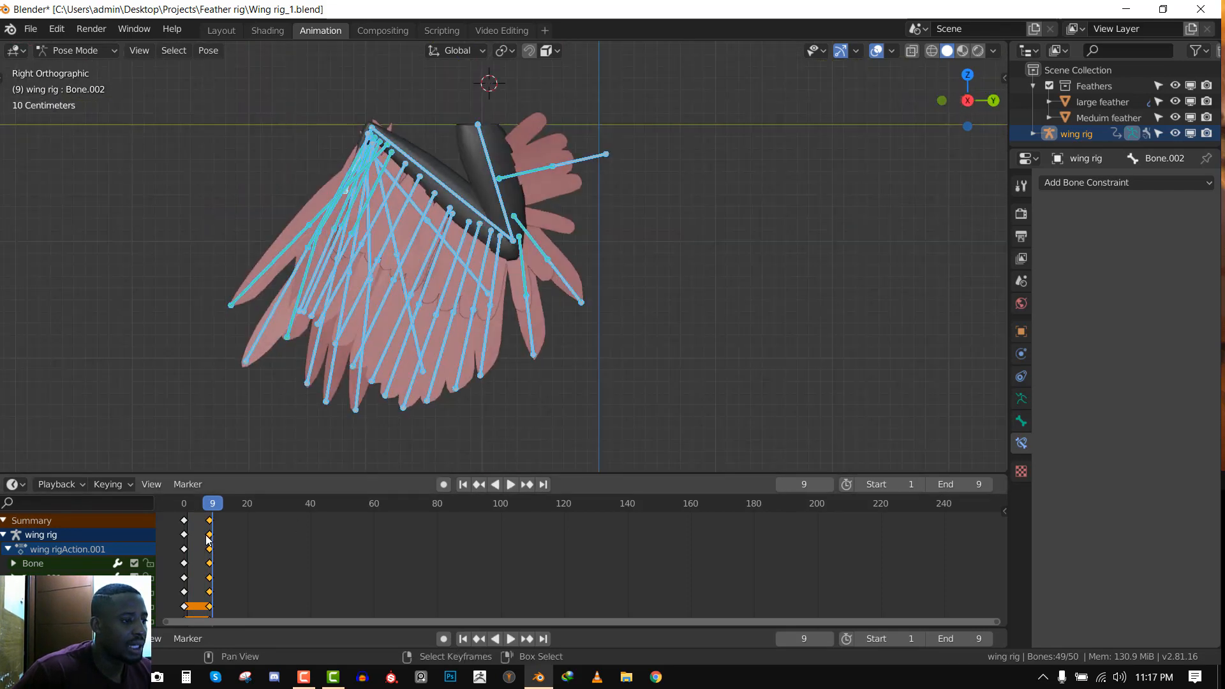
key(space)
middle_drag(520, 231, 468, 239)
key(alt+a)
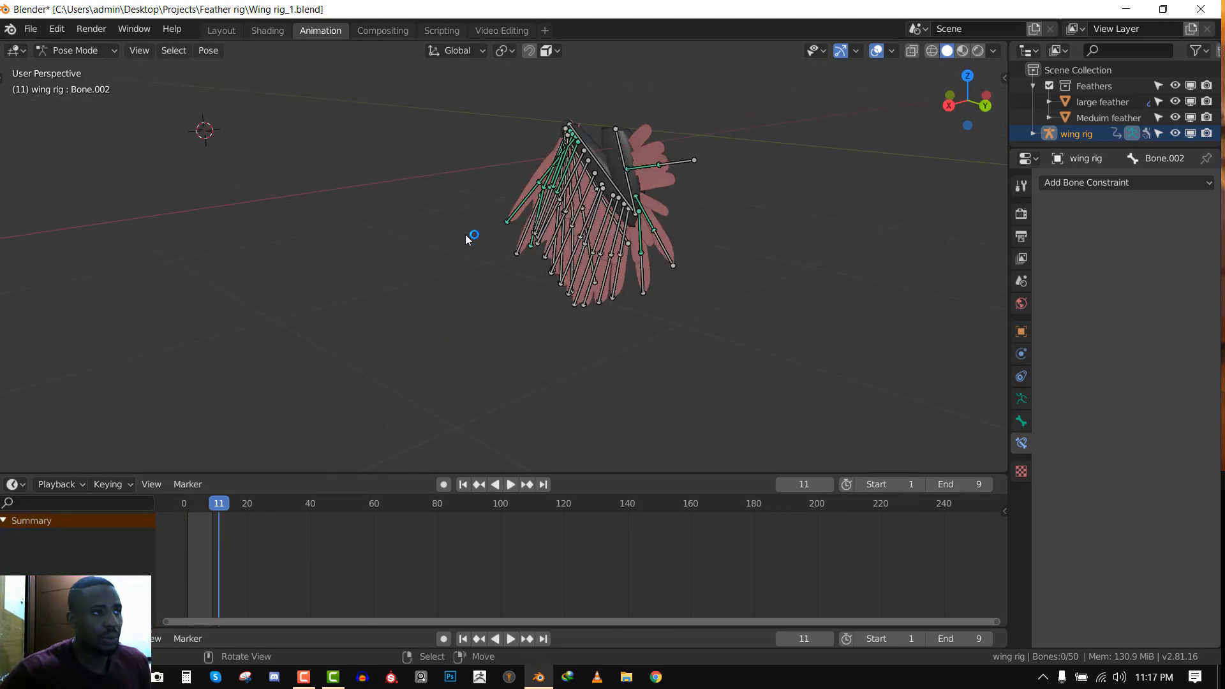
middle_drag(468, 239, 599, 220)
Select all the wing rig's bones and keyframes, and switch the timeline to the Dope Sheet's Action Editor mode
key(a)
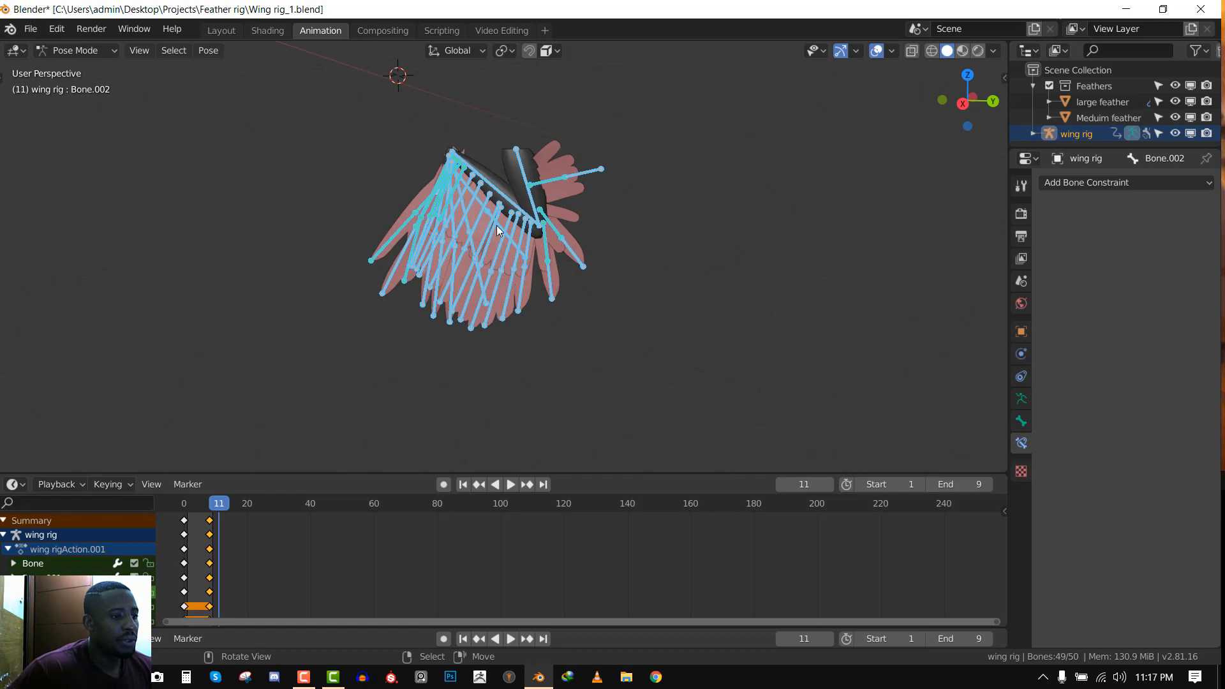
key(a)
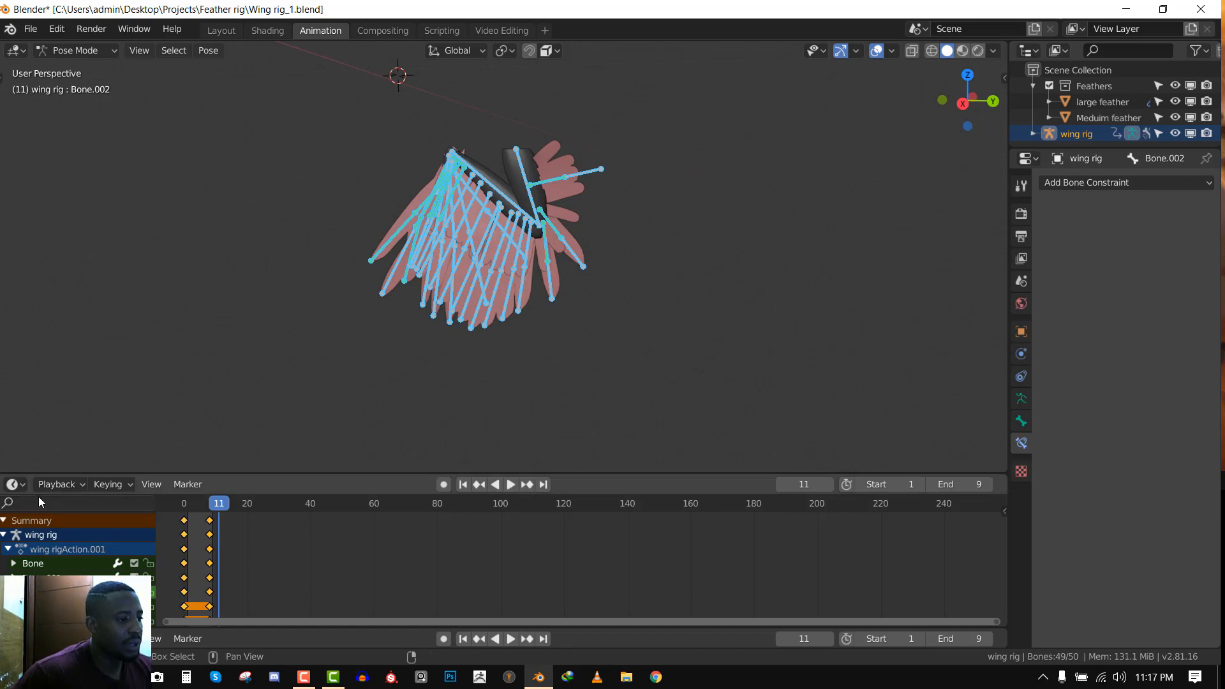
click(4, 484)
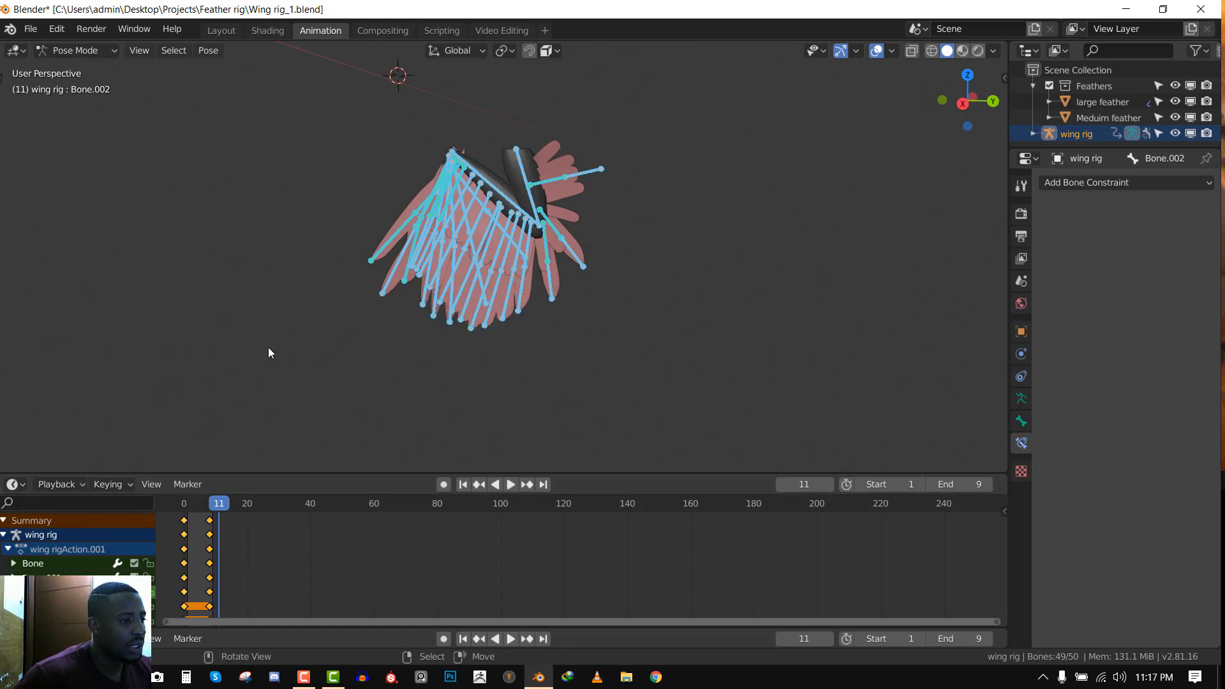
click(19, 484)
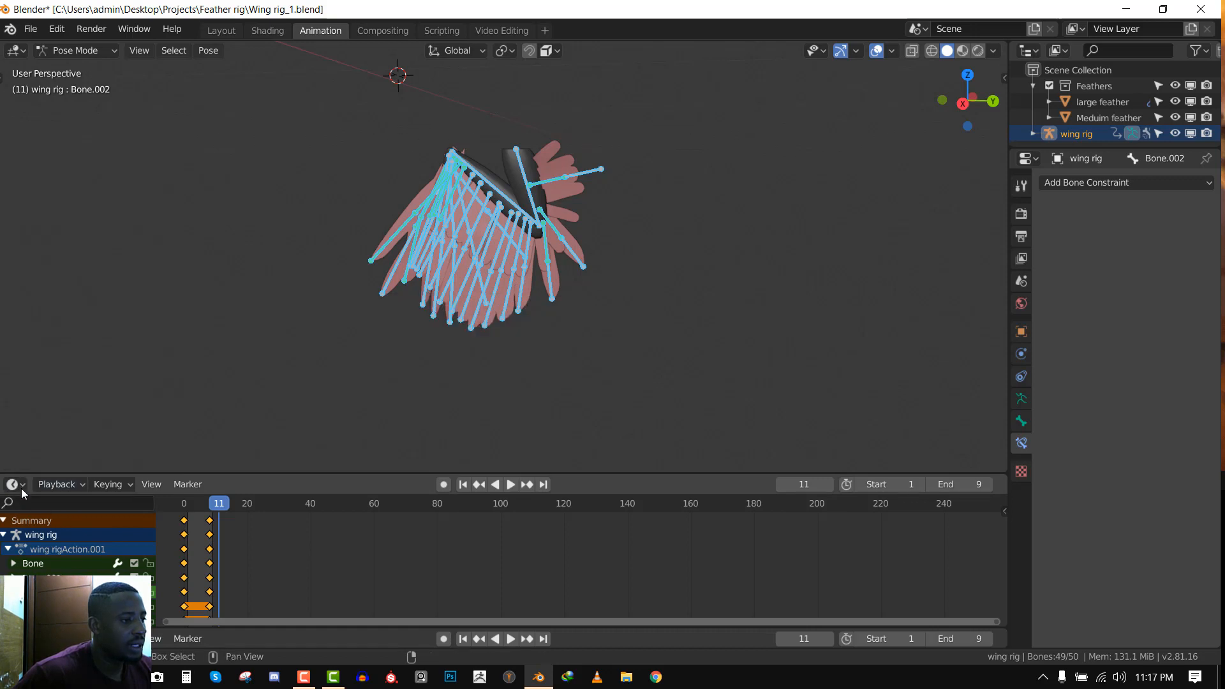
click(21, 486)
click(16, 484)
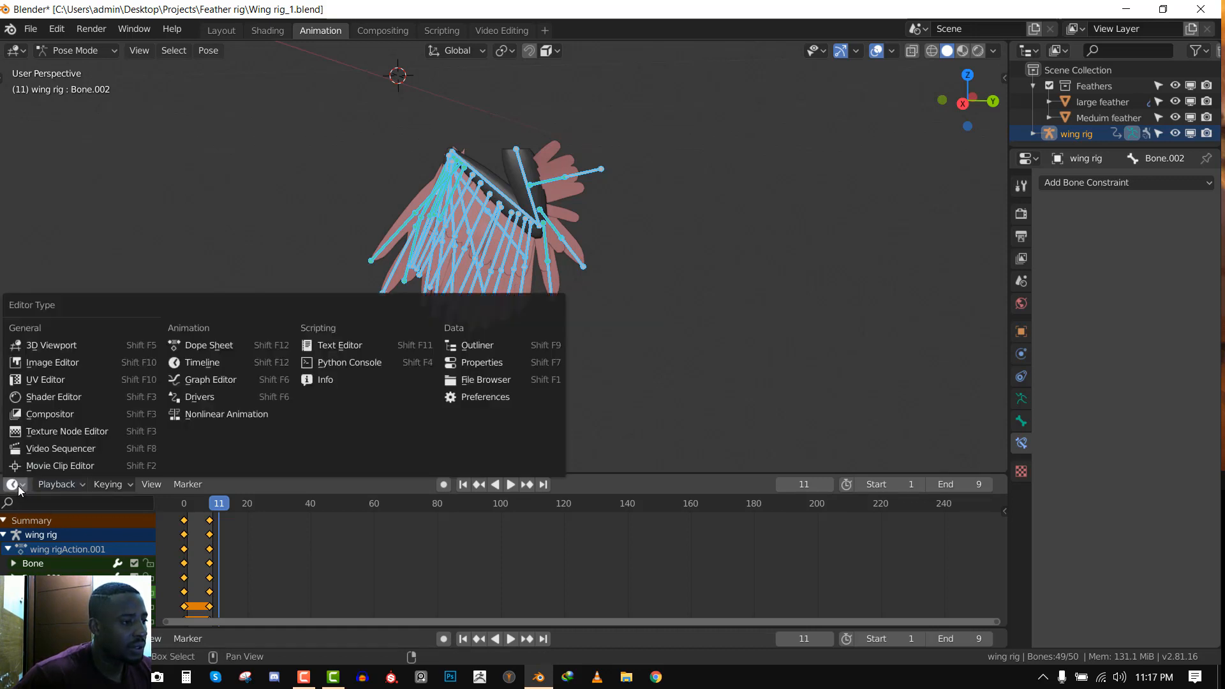
click(231, 344)
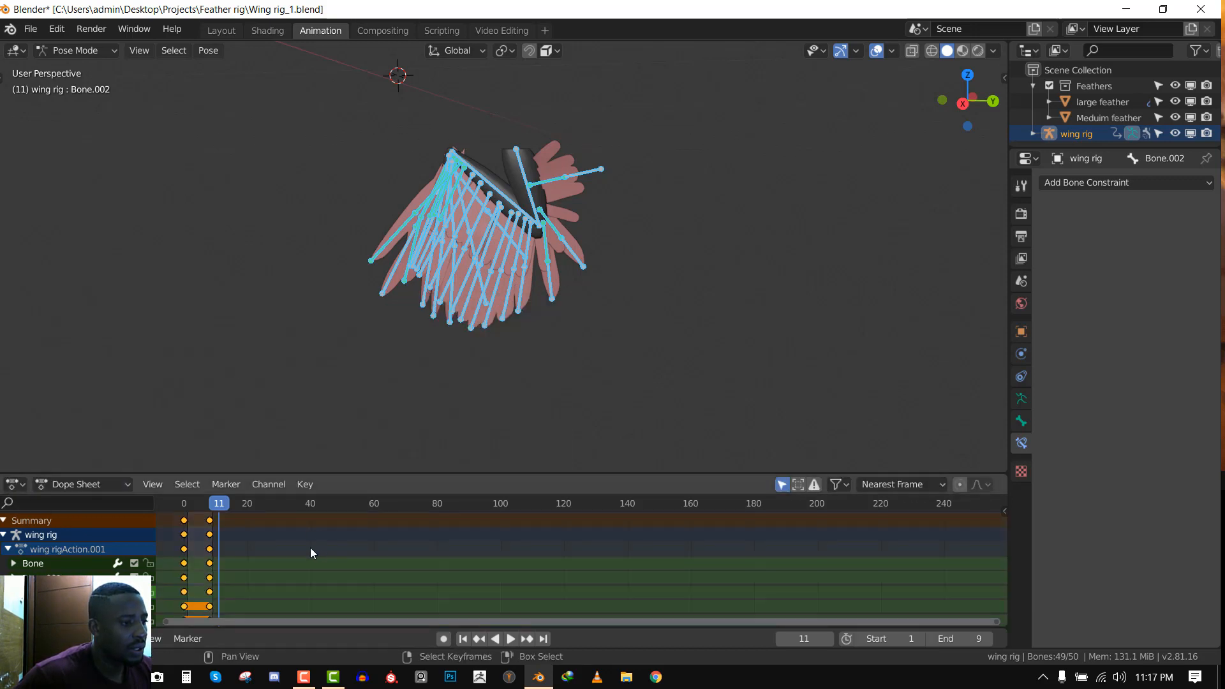
click(86, 483)
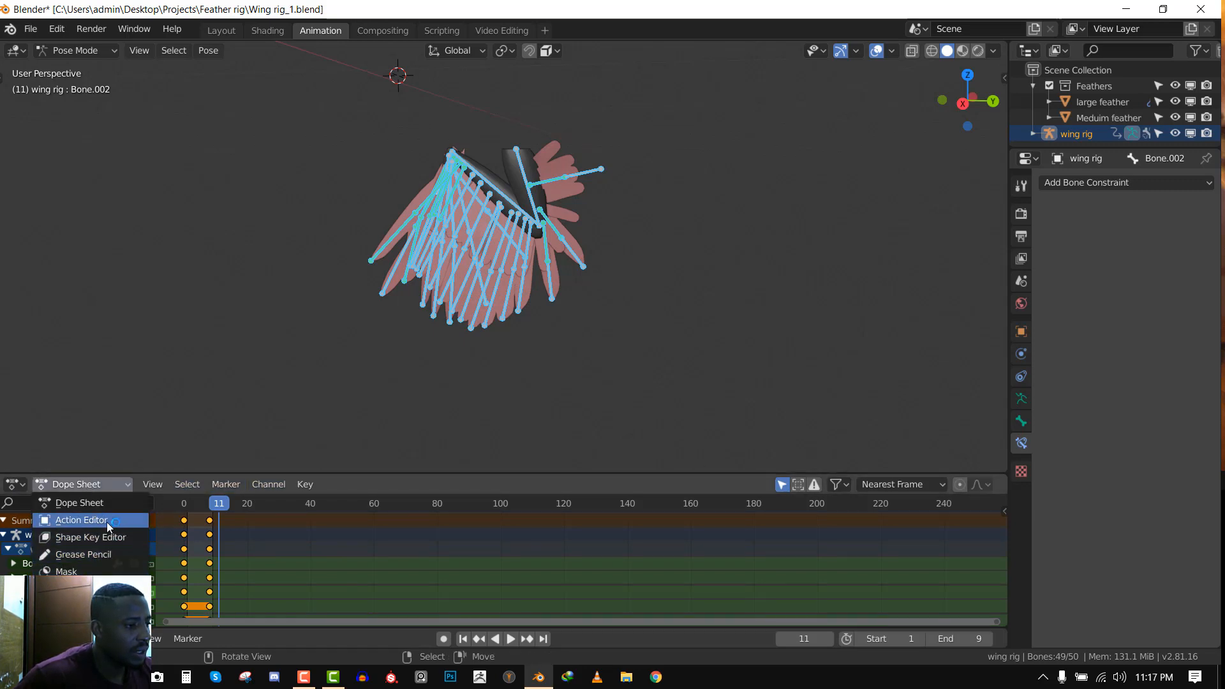
click(92, 520)
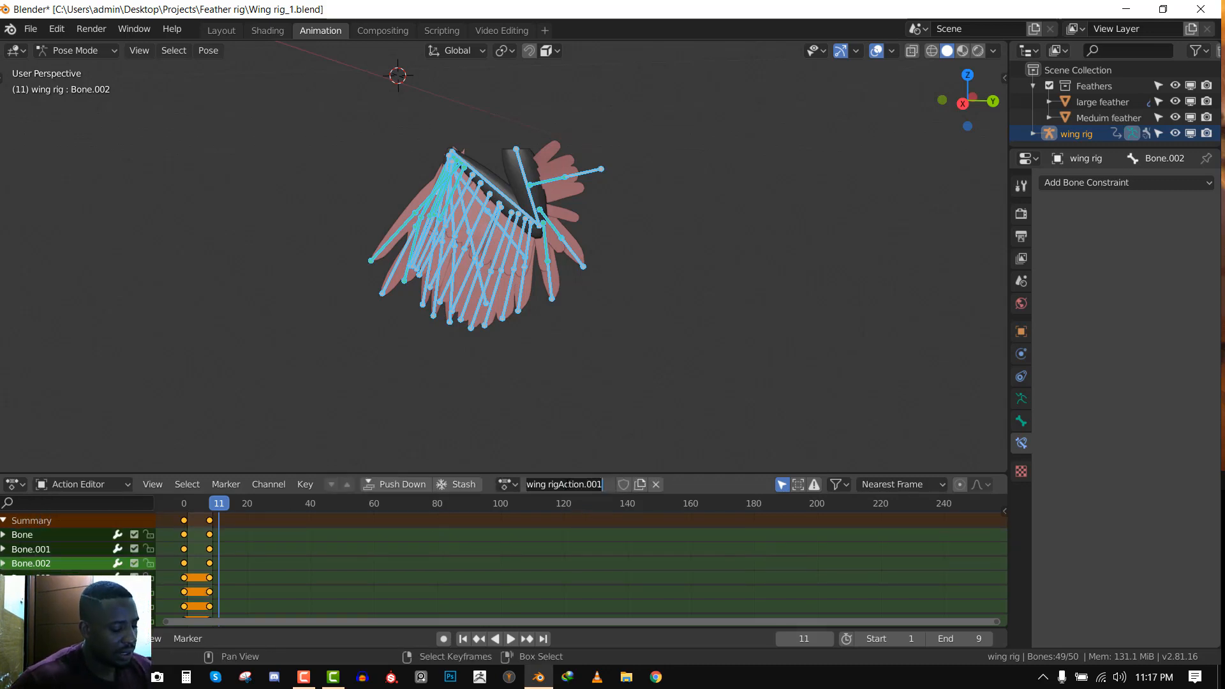
Rename the wing rig's folding action as "wing collapes"
click(566, 484)
text(wing)
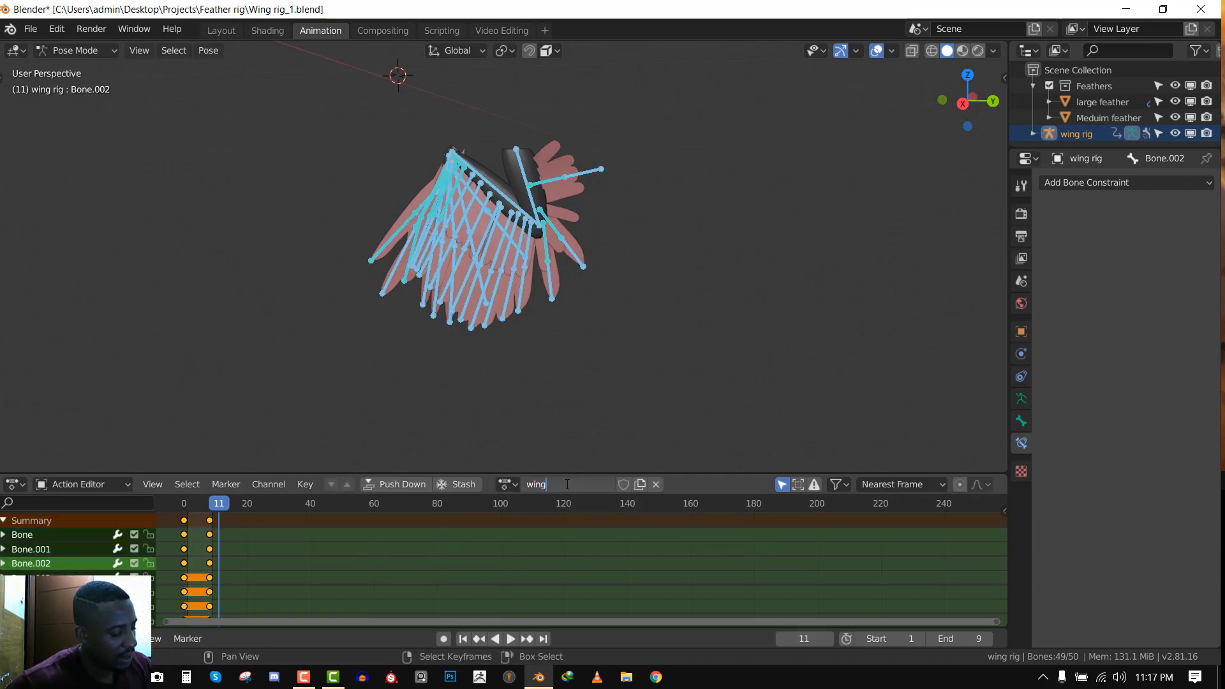
text( coll)
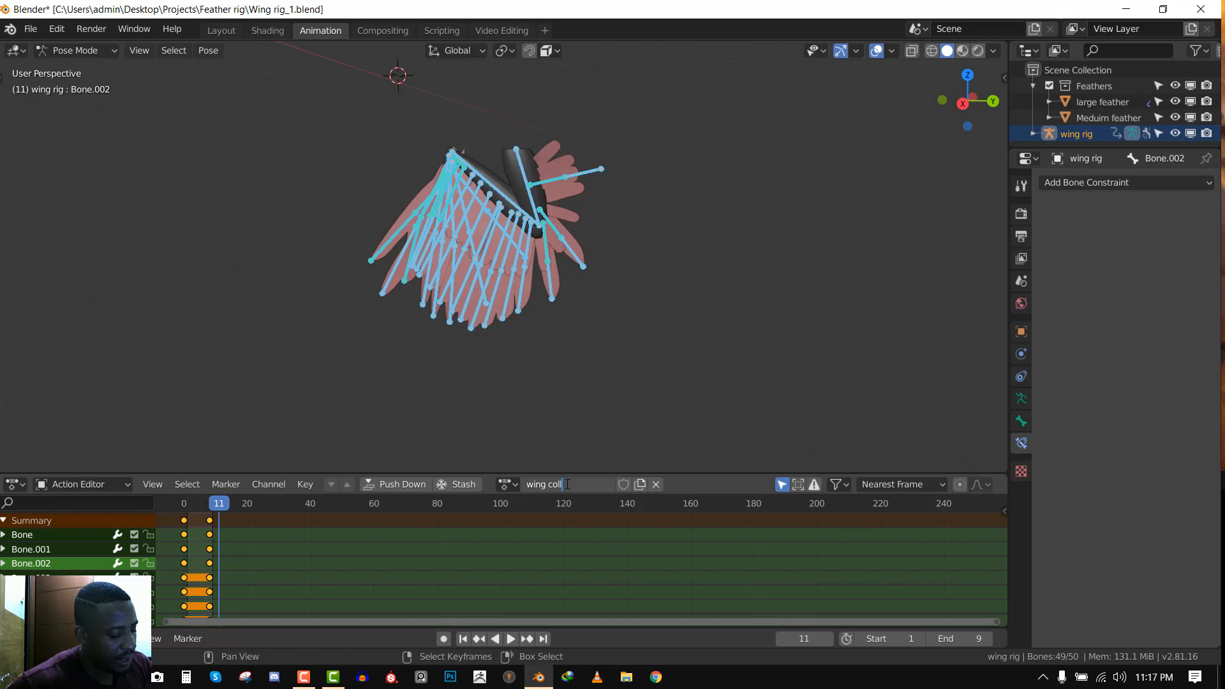
text(apes)
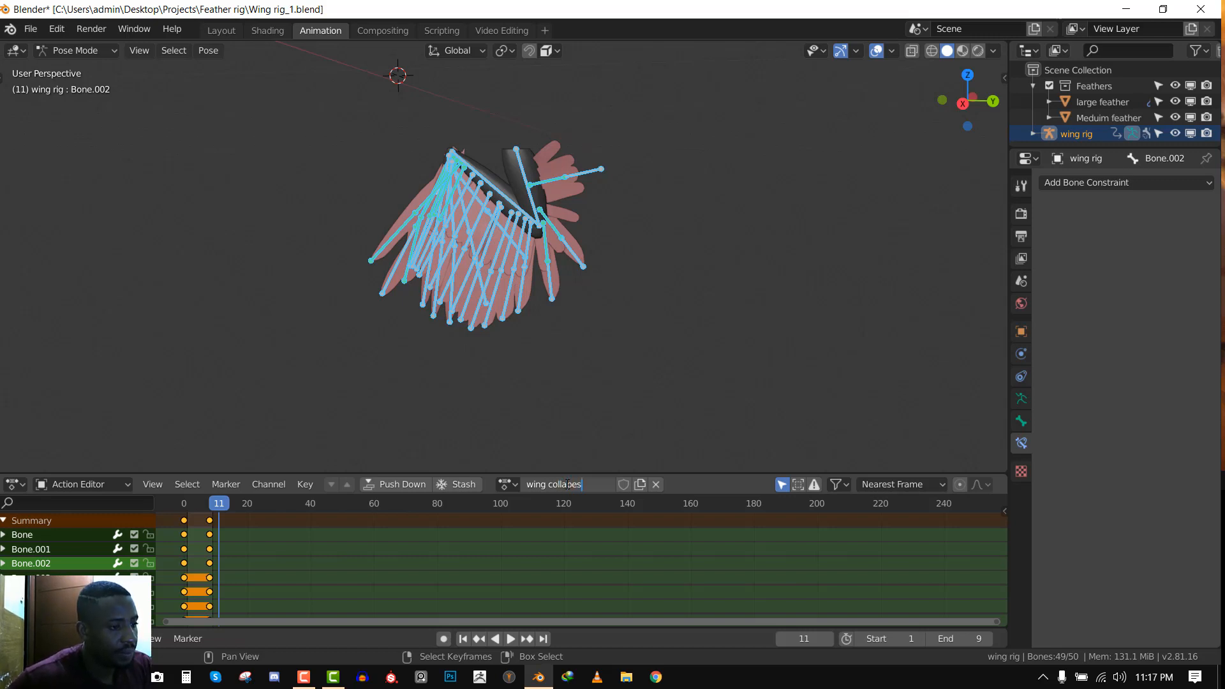
key(Return)
Give the wing collapes action a fake user and save the Wing rig_1.blend file
click(683, 347)
middle_drag(683, 346, 572, 277)
scroll(583, 274, up, 3)
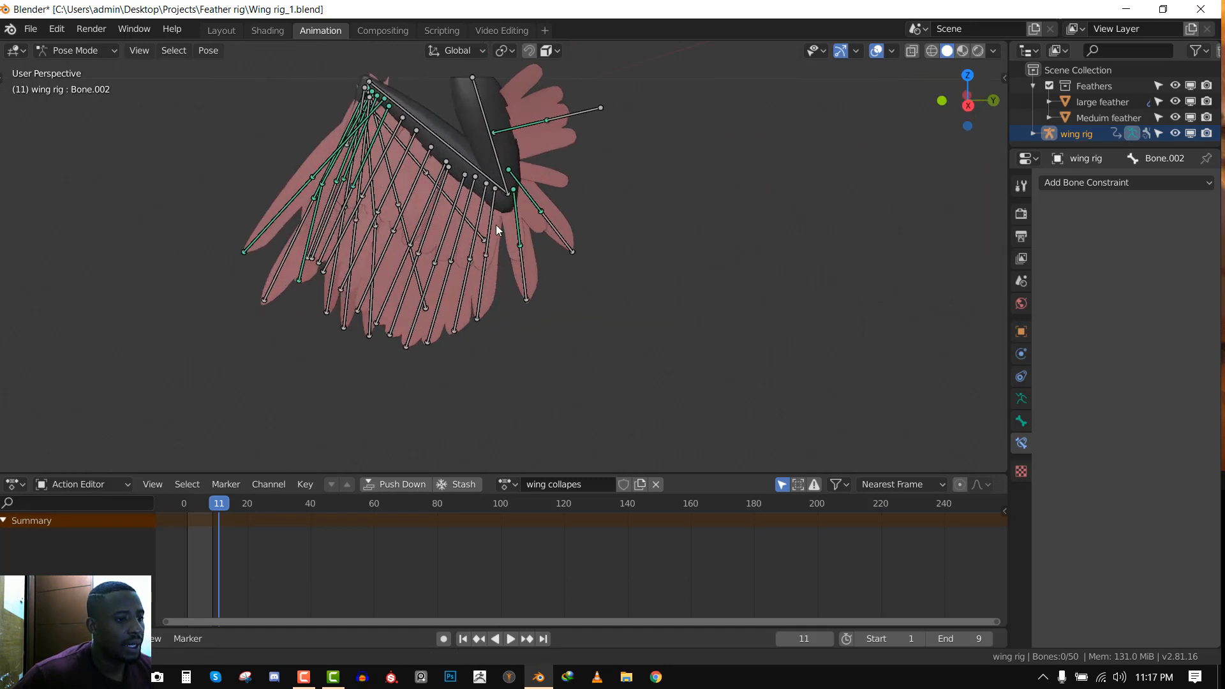
key(Home)
click(508, 484)
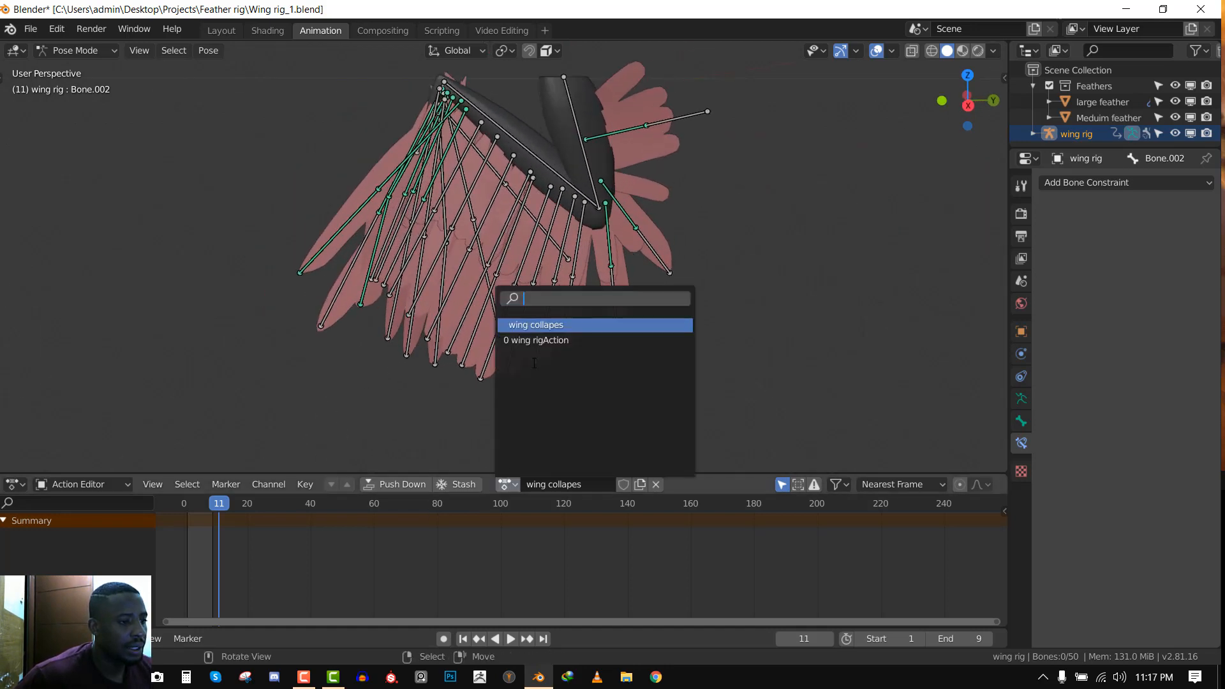
key(a)
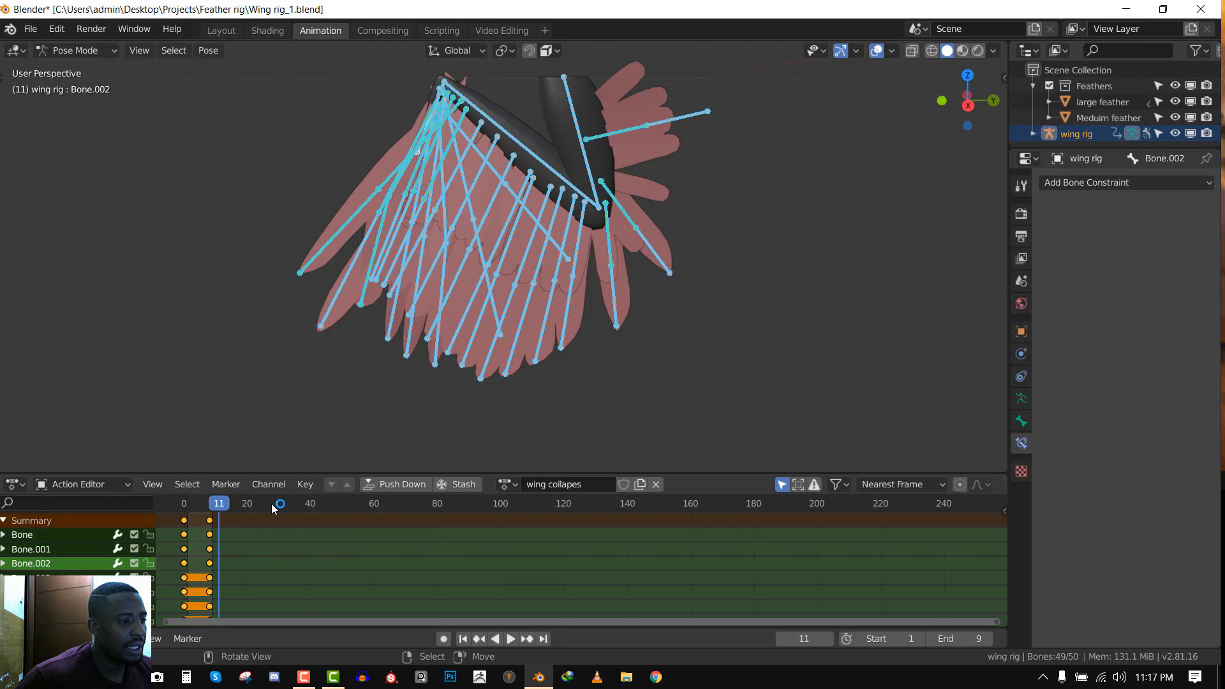
click(623, 486)
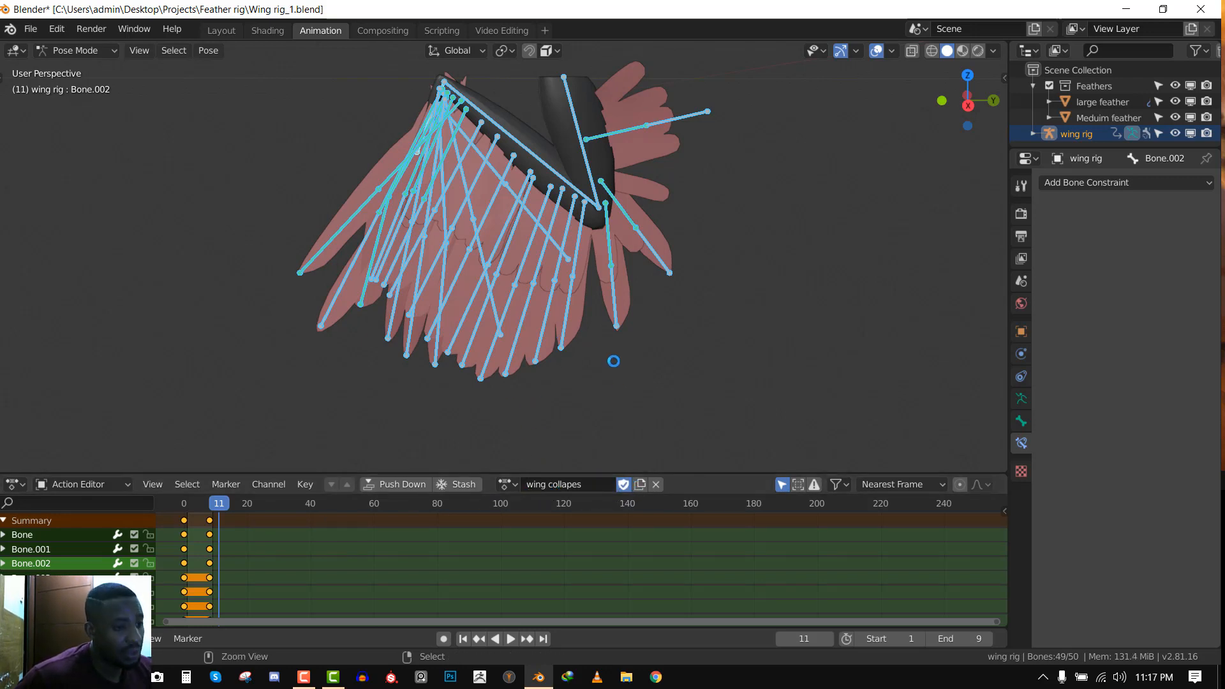
key(ctrl+s)
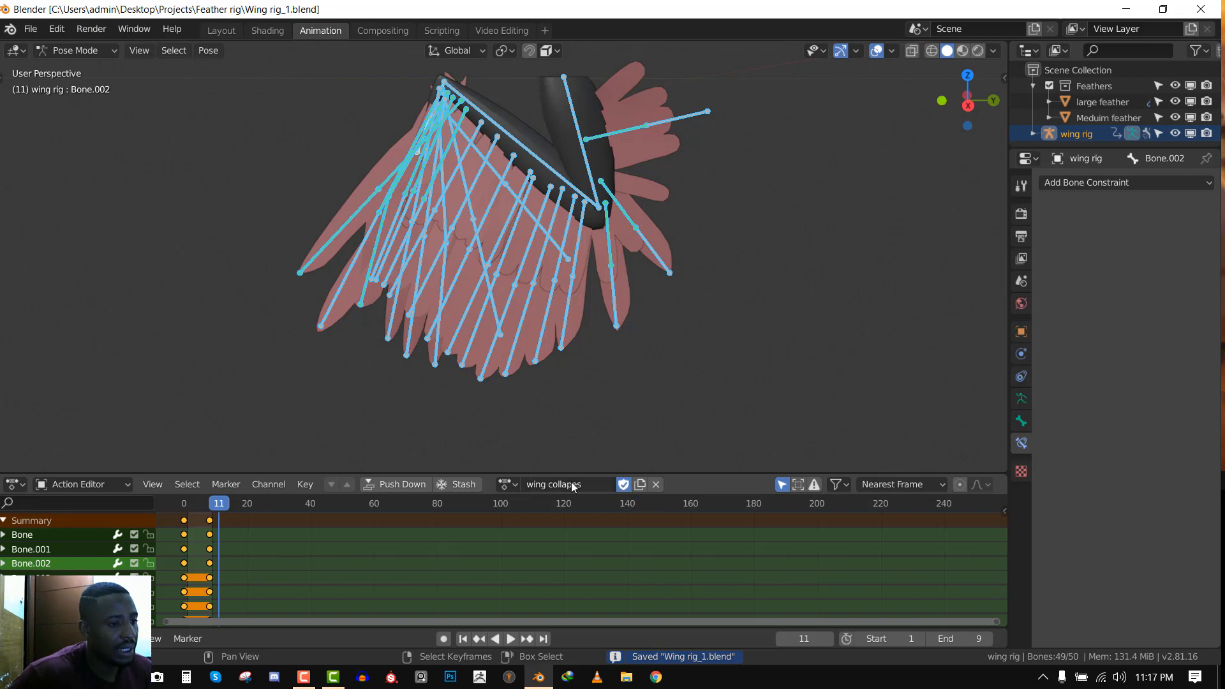
Unlink the wing collapes action from the rig, and return the wing to its open pose at frame 1
scroll(570, 292, down, 3)
middle_drag(582, 337, 556, 340)
scroll(559, 345, up, 5)
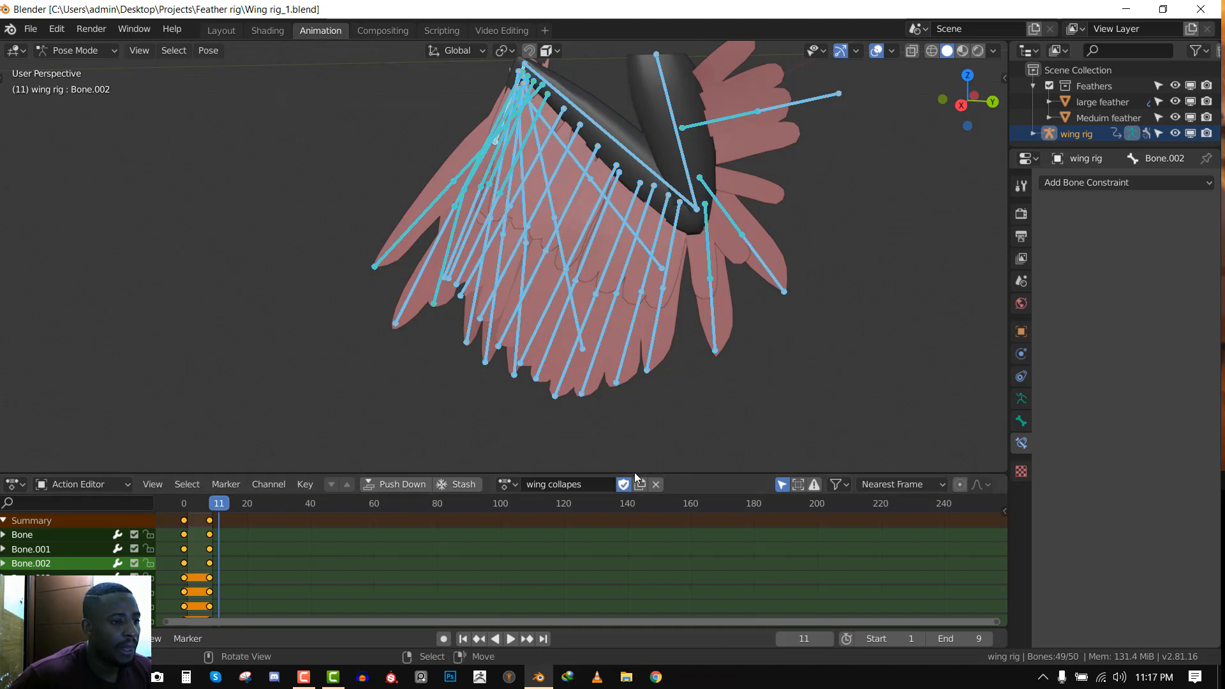
click(656, 484)
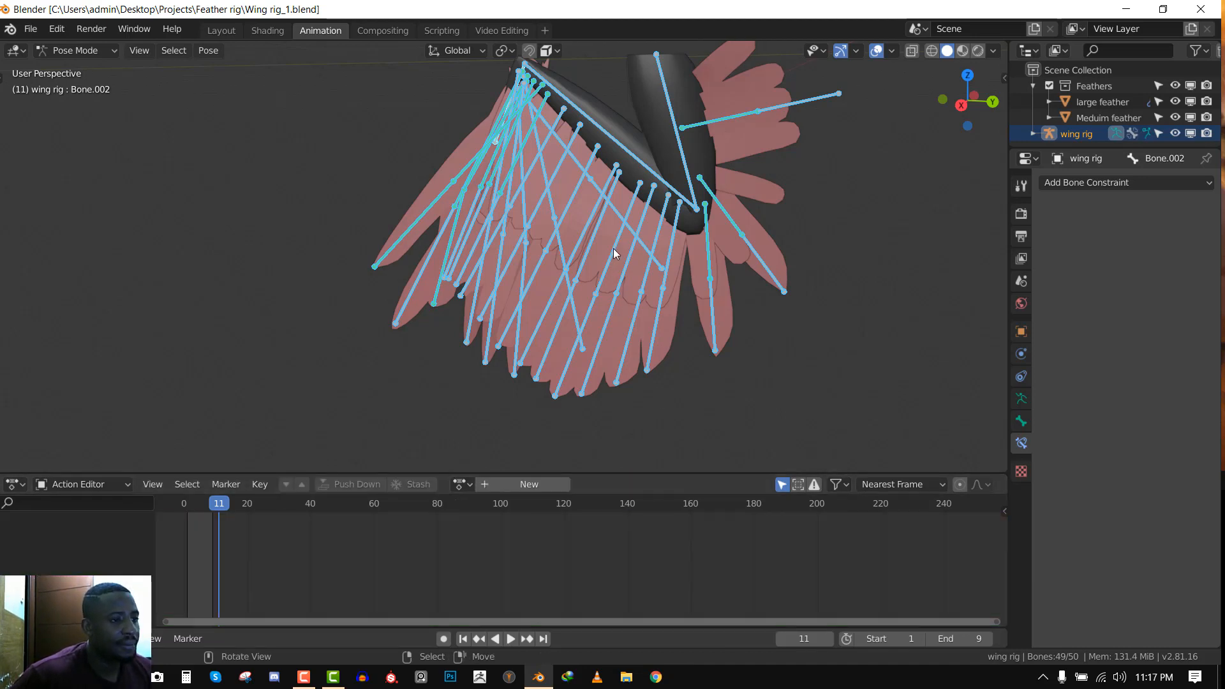
middle_drag(613, 247, 654, 212)
key(space)
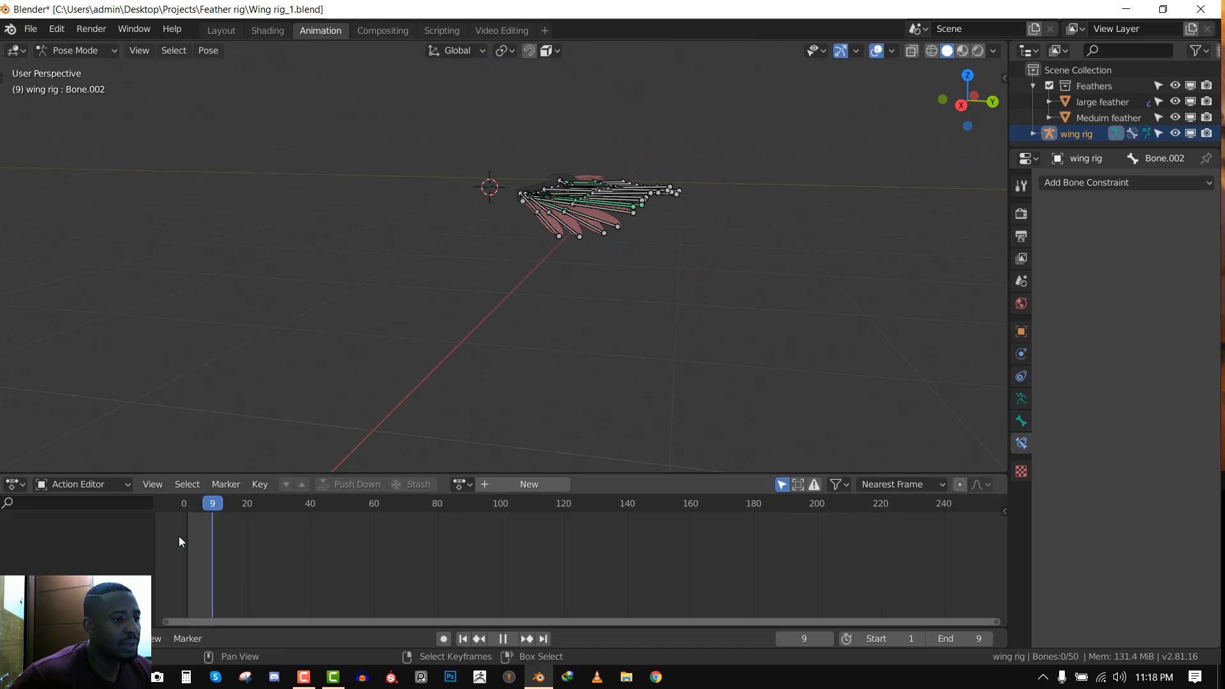
key(space)
middle_drag(486, 240, 641, 316)
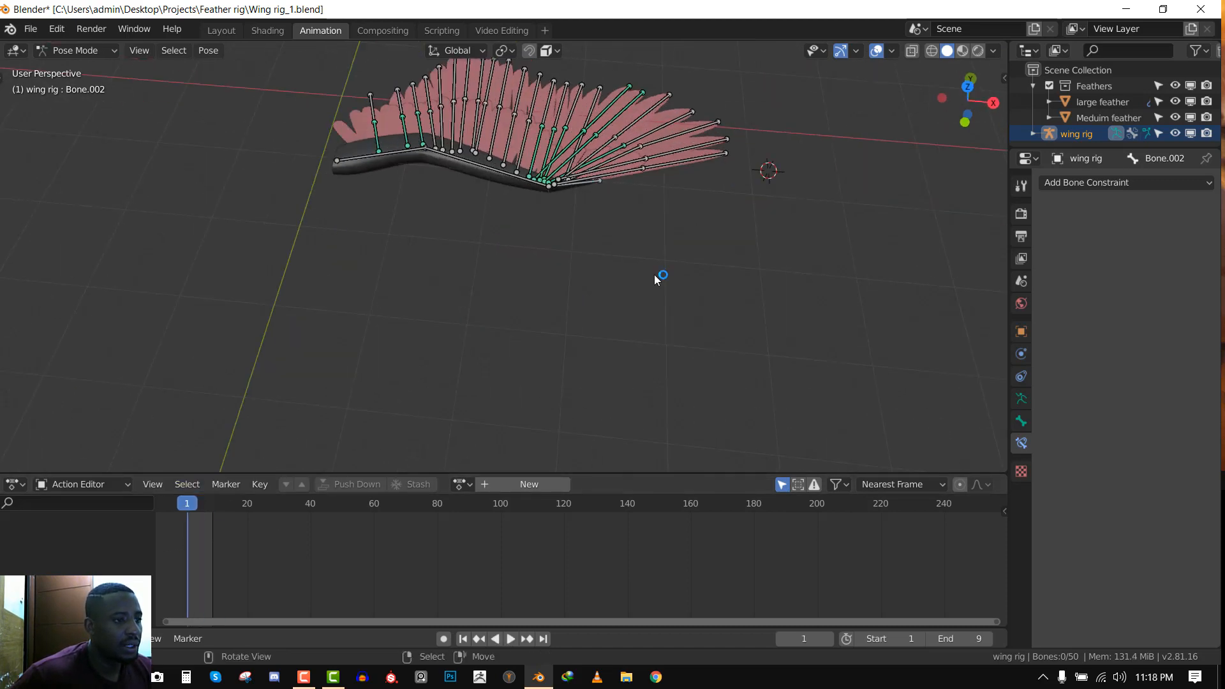
shift+middle_drag(563, 185, 562, 309)
scroll(562, 308, up, 2)
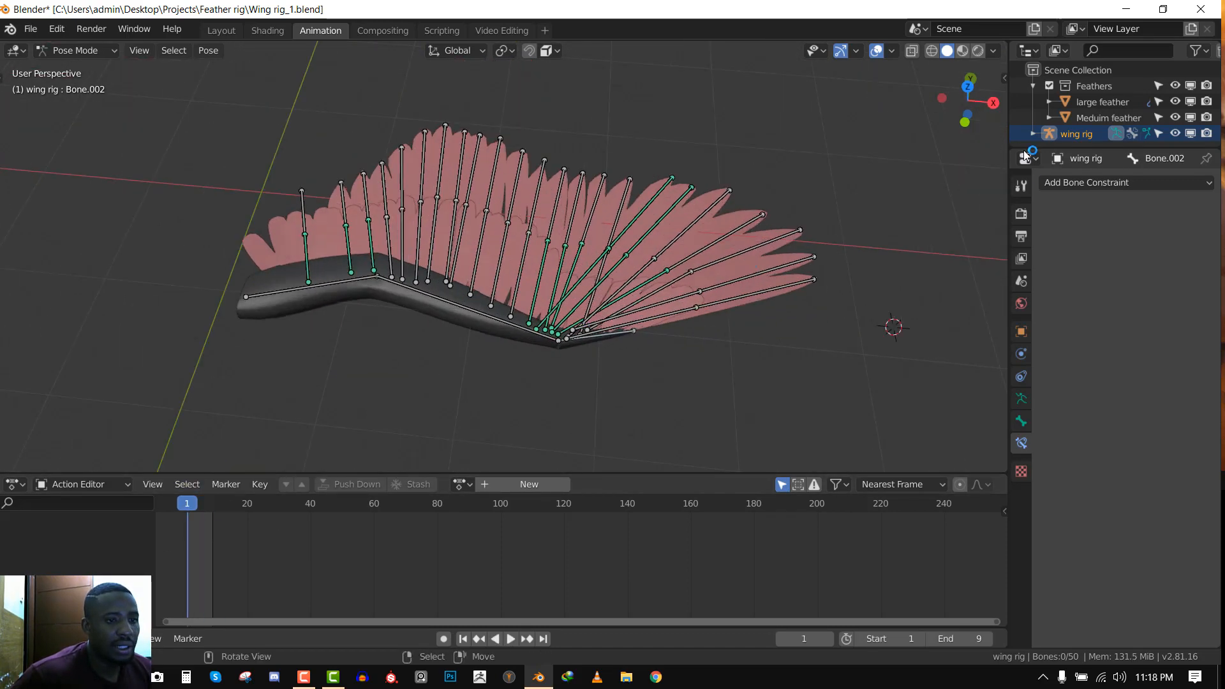
Add the remaining feather bones, including the outer ones, to the armature's feather selection set
click(1021, 399)
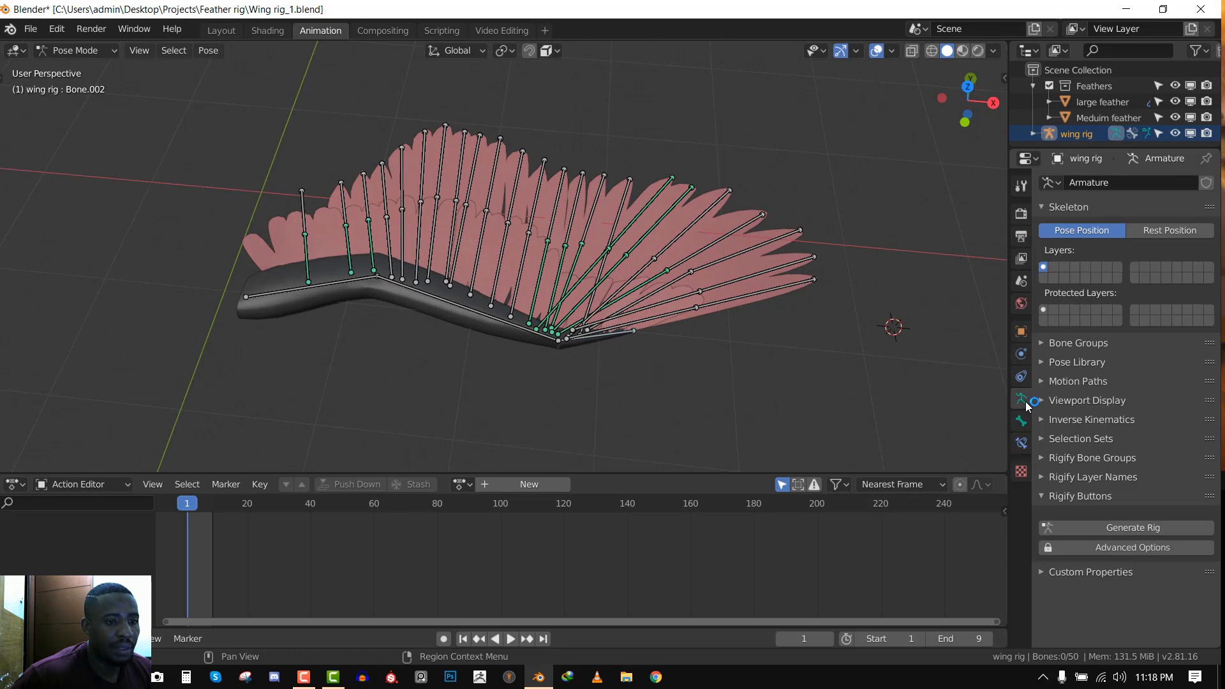
click(1071, 403)
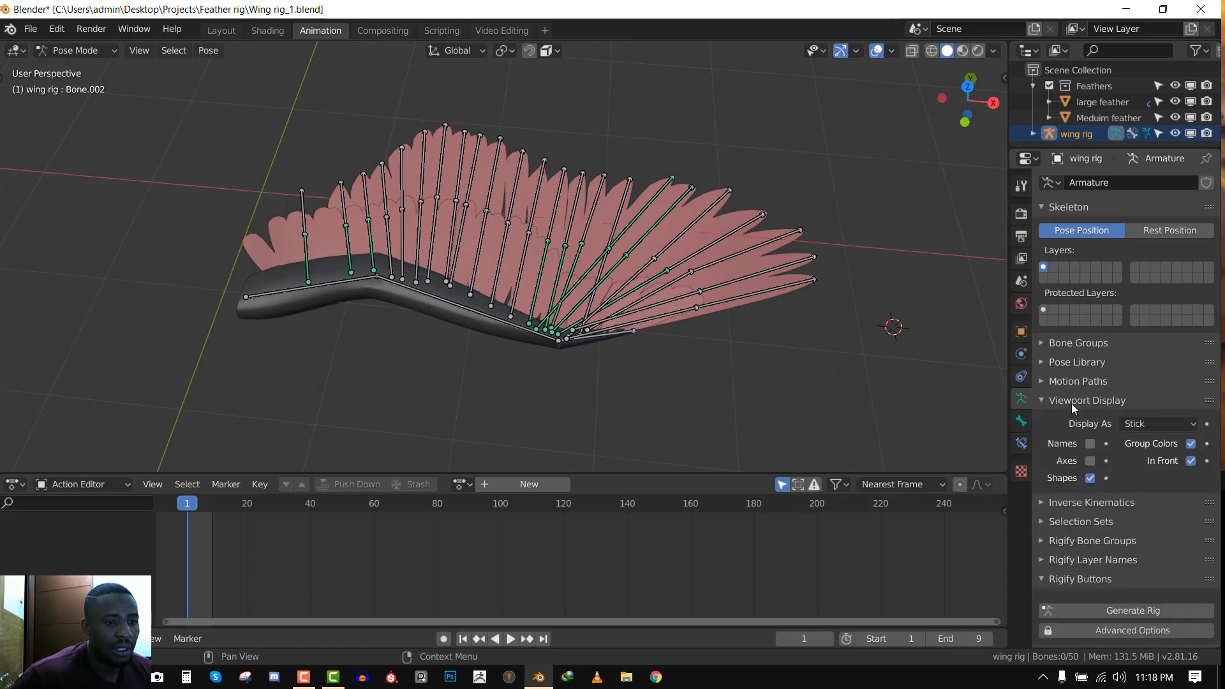
click(1070, 403)
click(1089, 439)
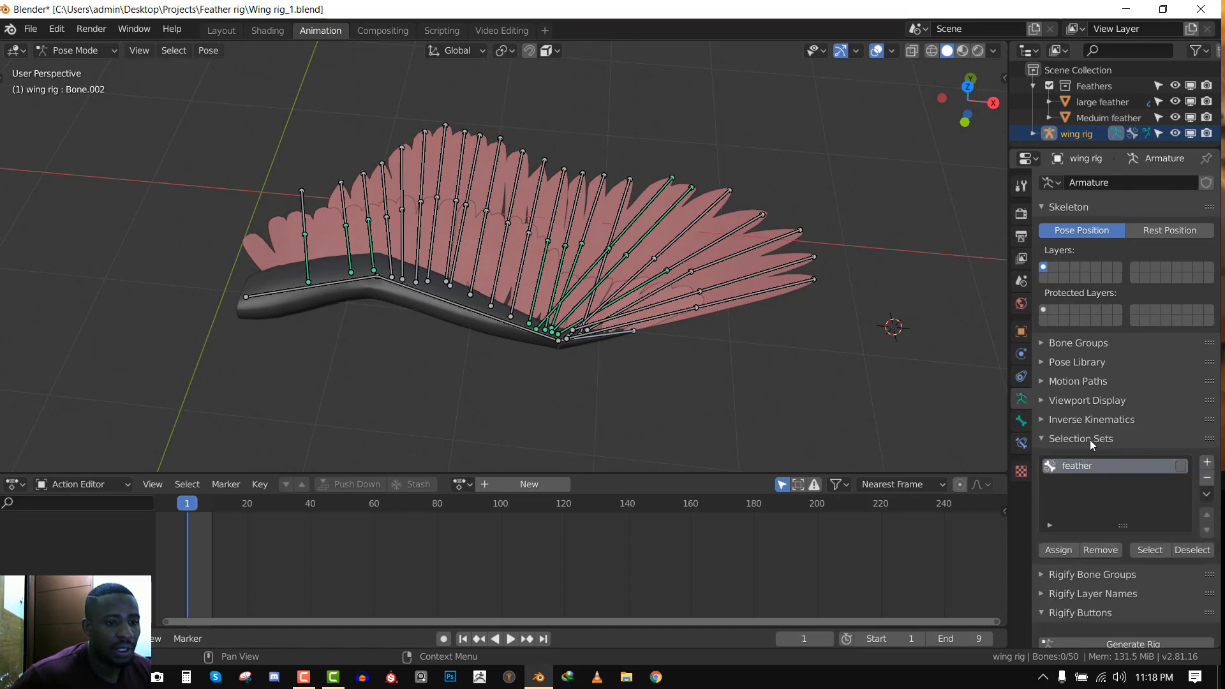
click(1149, 550)
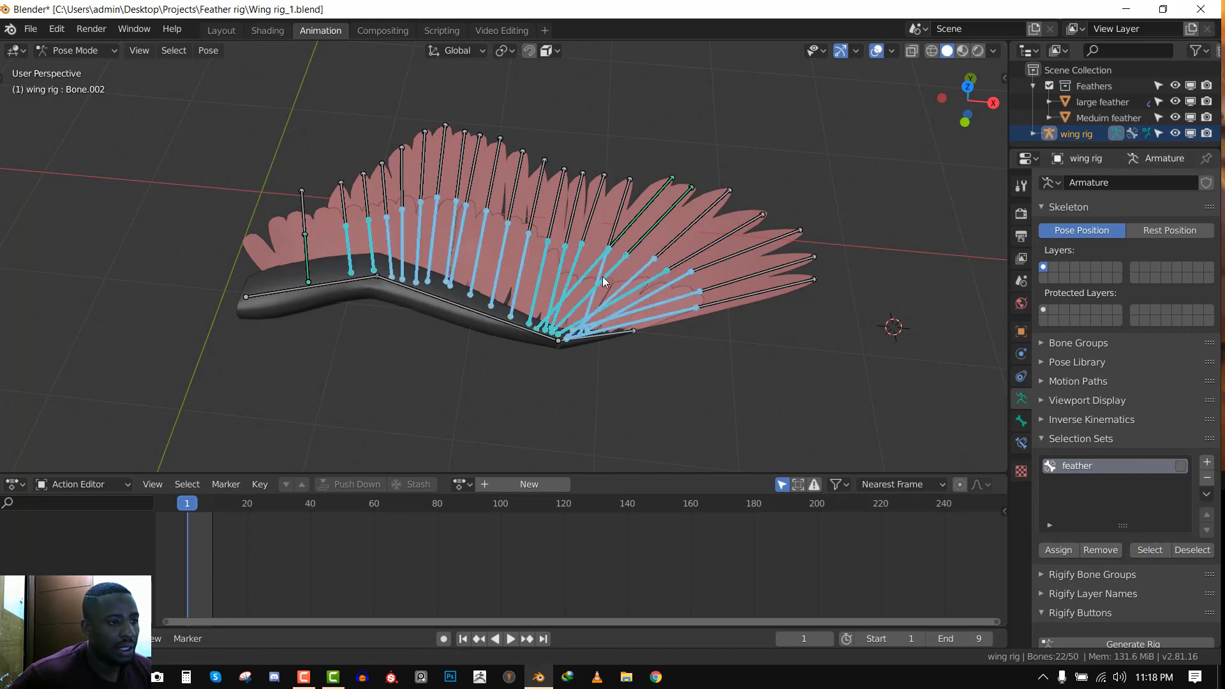
middle_drag(602, 277, 504, 231)
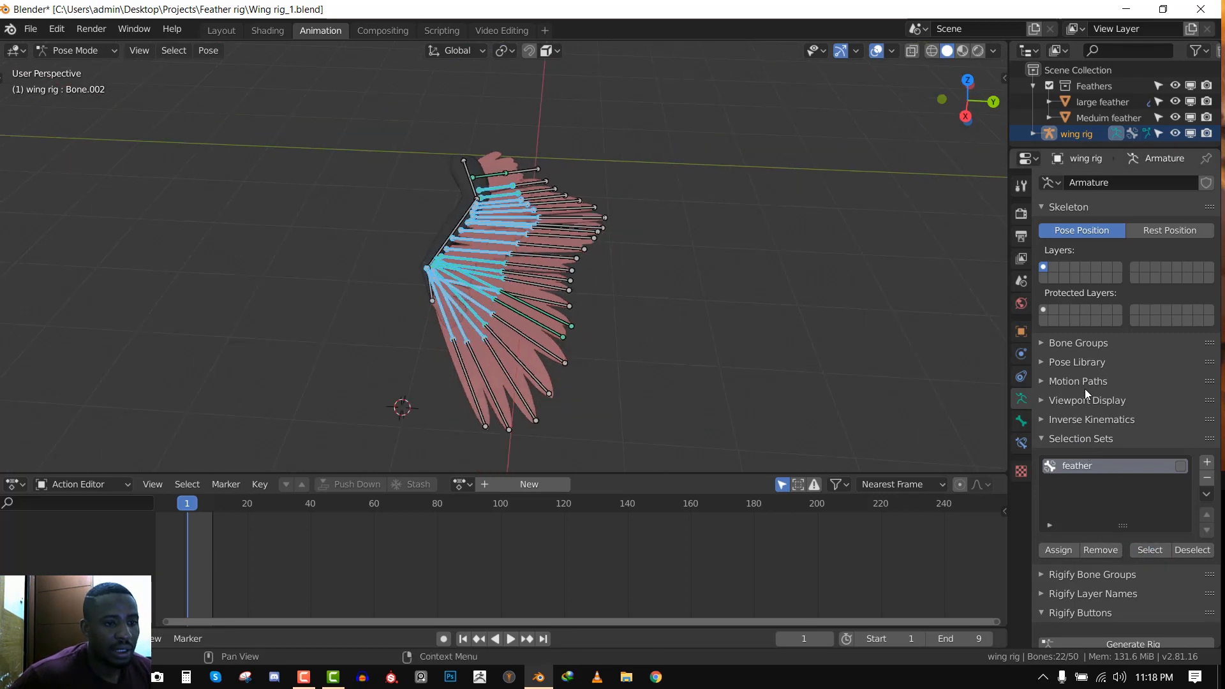
middle_drag(629, 289, 641, 293)
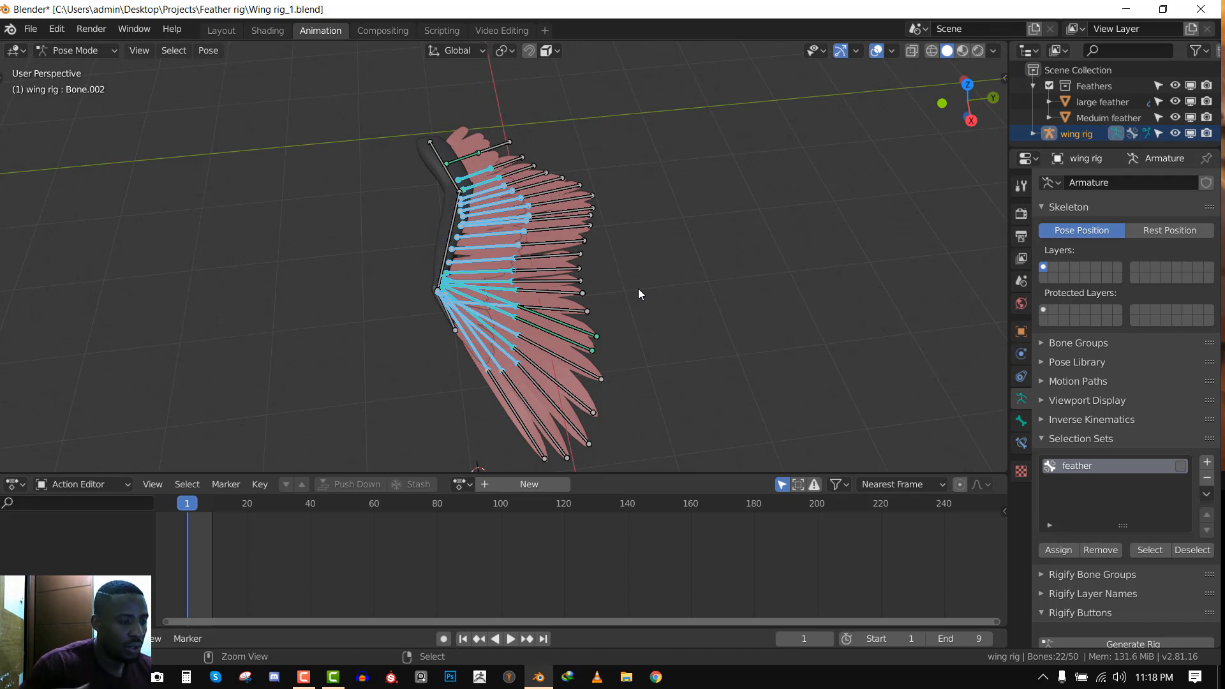
key(KP_7)
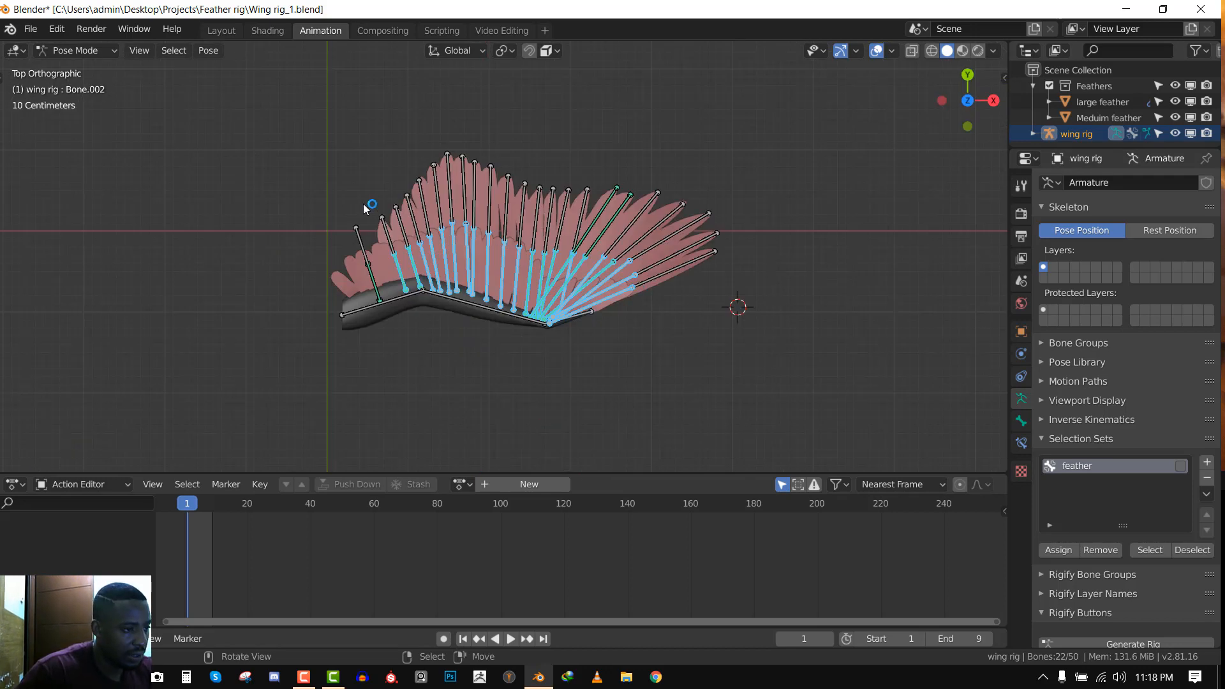
drag(313, 185, 670, 270)
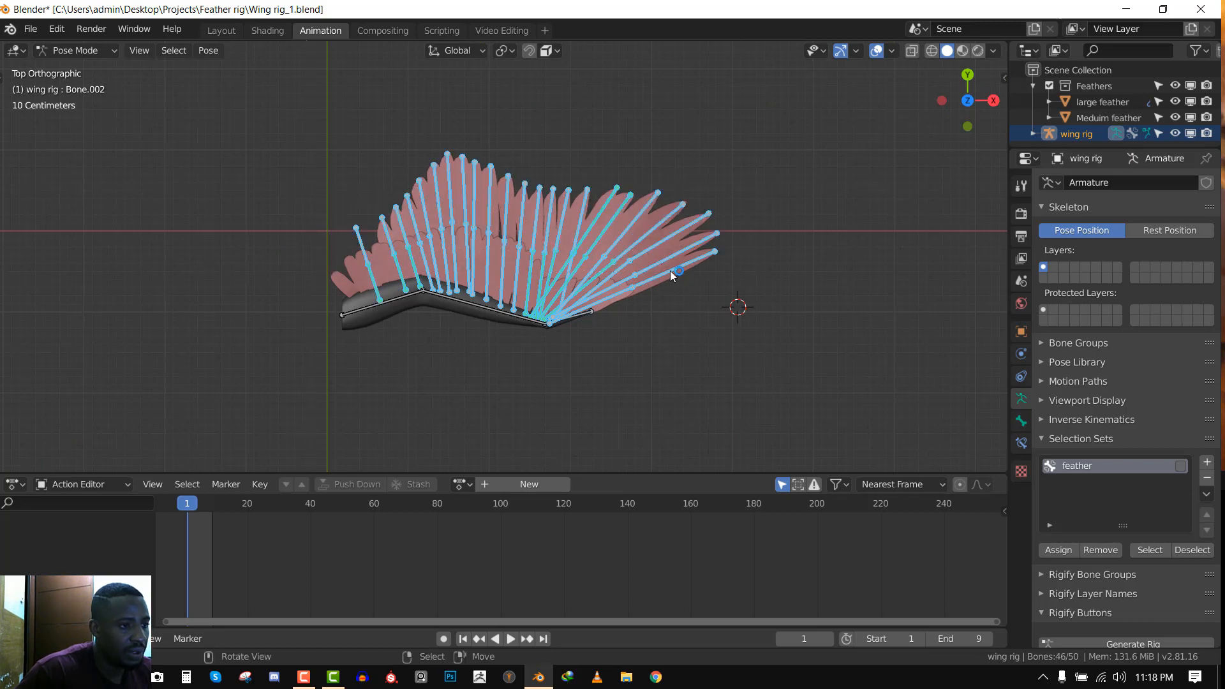
click(1064, 550)
Hide the selected feather bones to check which bones remain along the wing, and reveal them again
key(h)
middle_drag(473, 231, 425, 243)
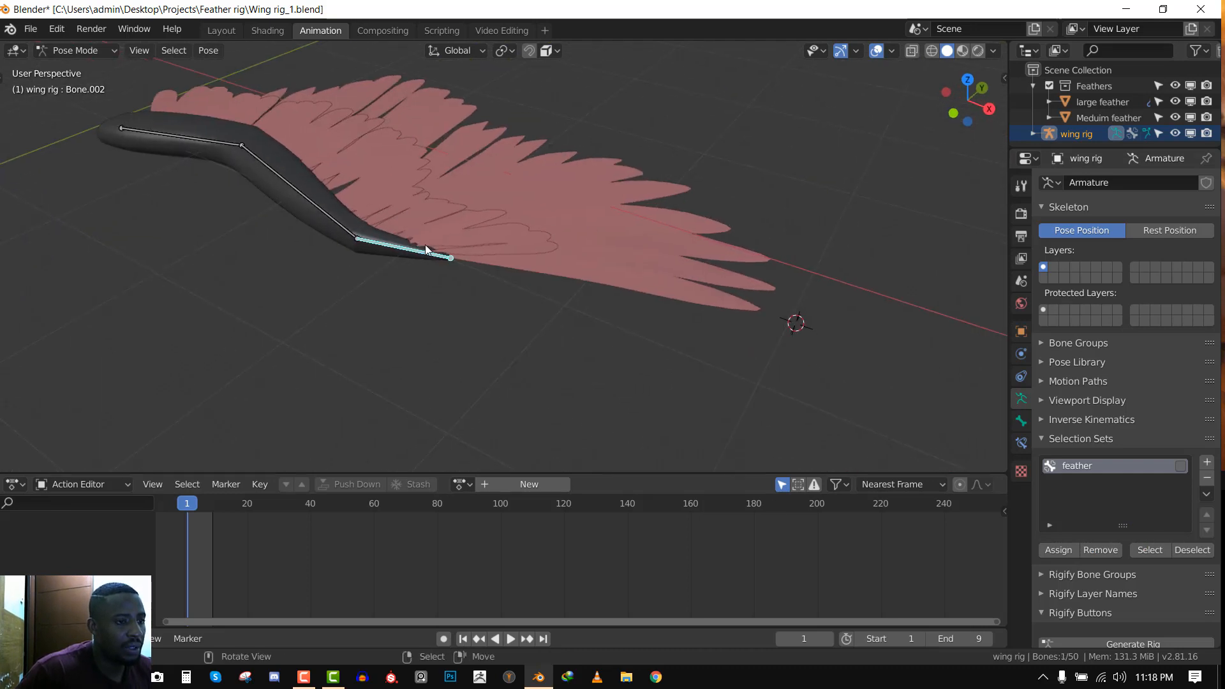
scroll(502, 264, down, 4)
key(alt+h)
Remove the separate Bone.049 from the feather selection set, and hide the bones that belong to the set
click(626, 309)
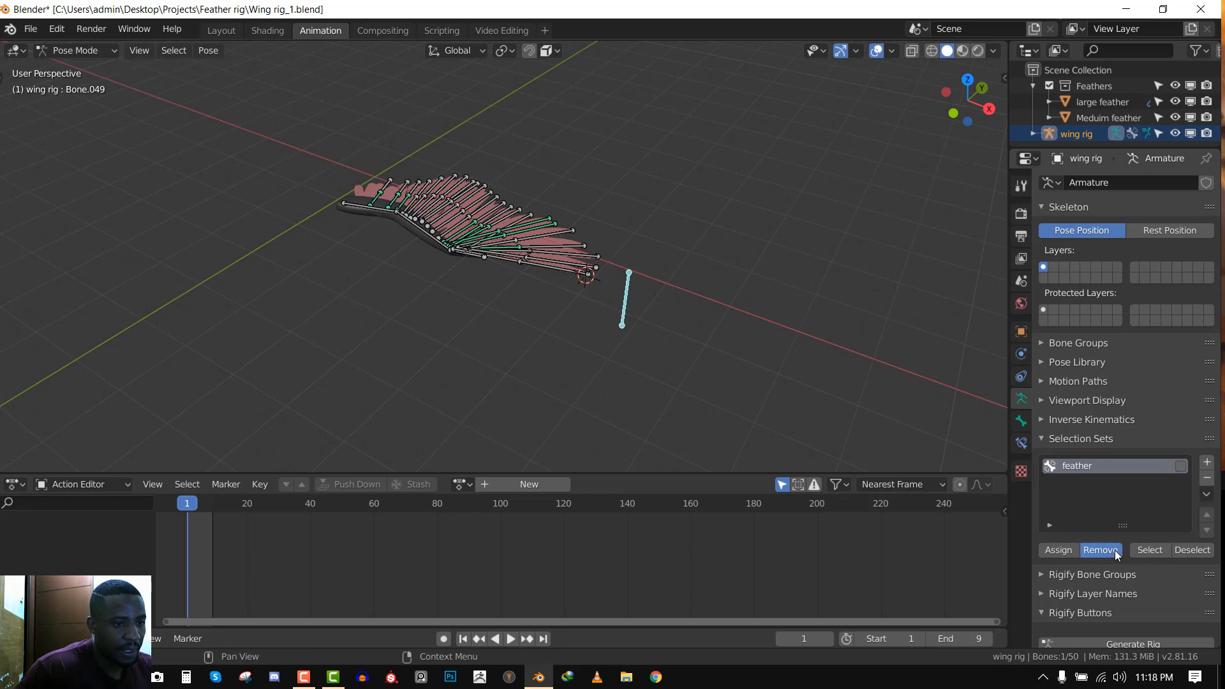
click(1135, 551)
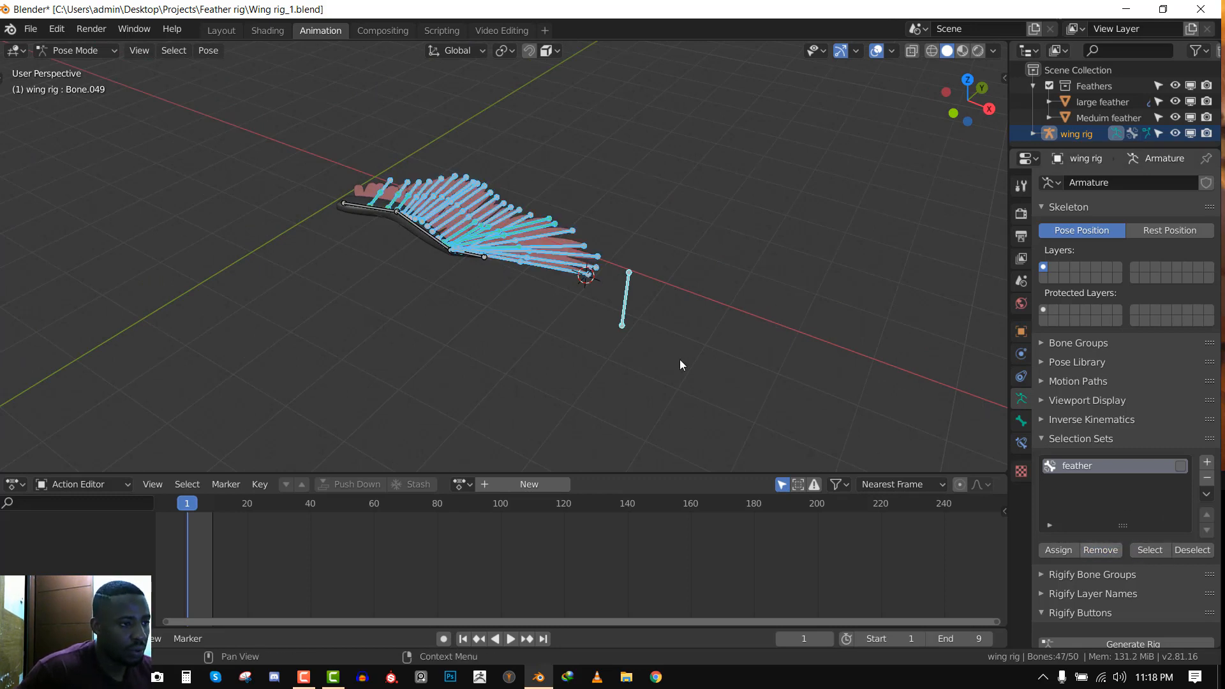
scroll(565, 280, up, 3)
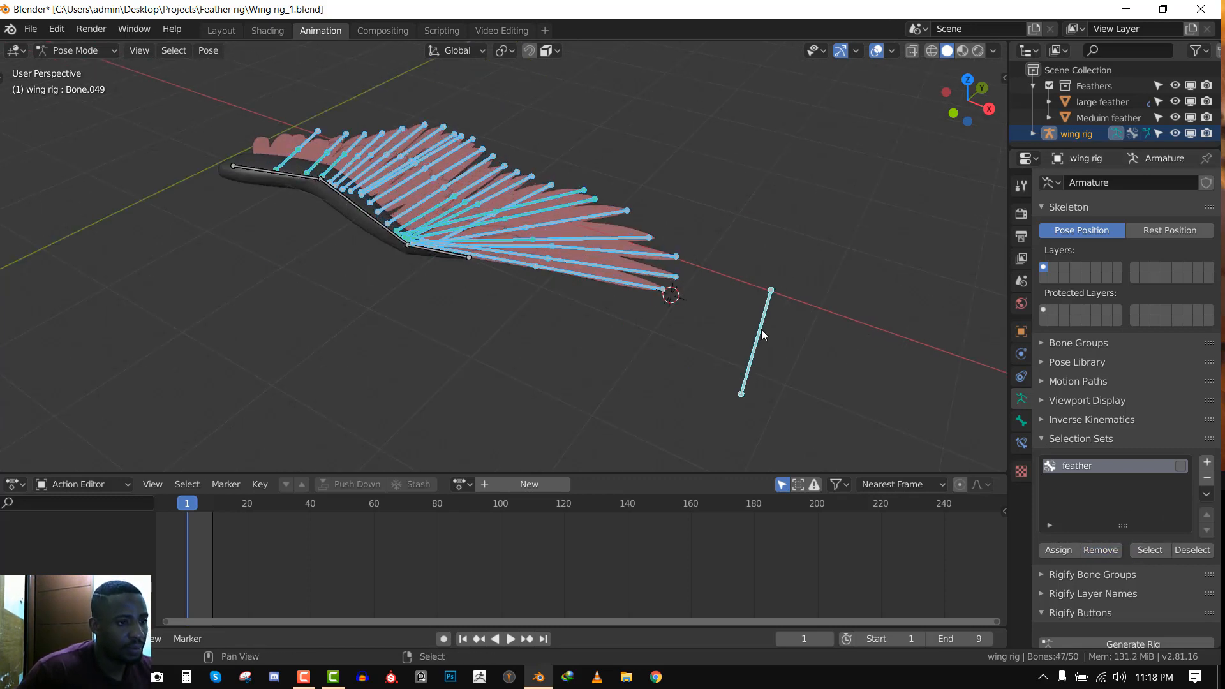
key(h)
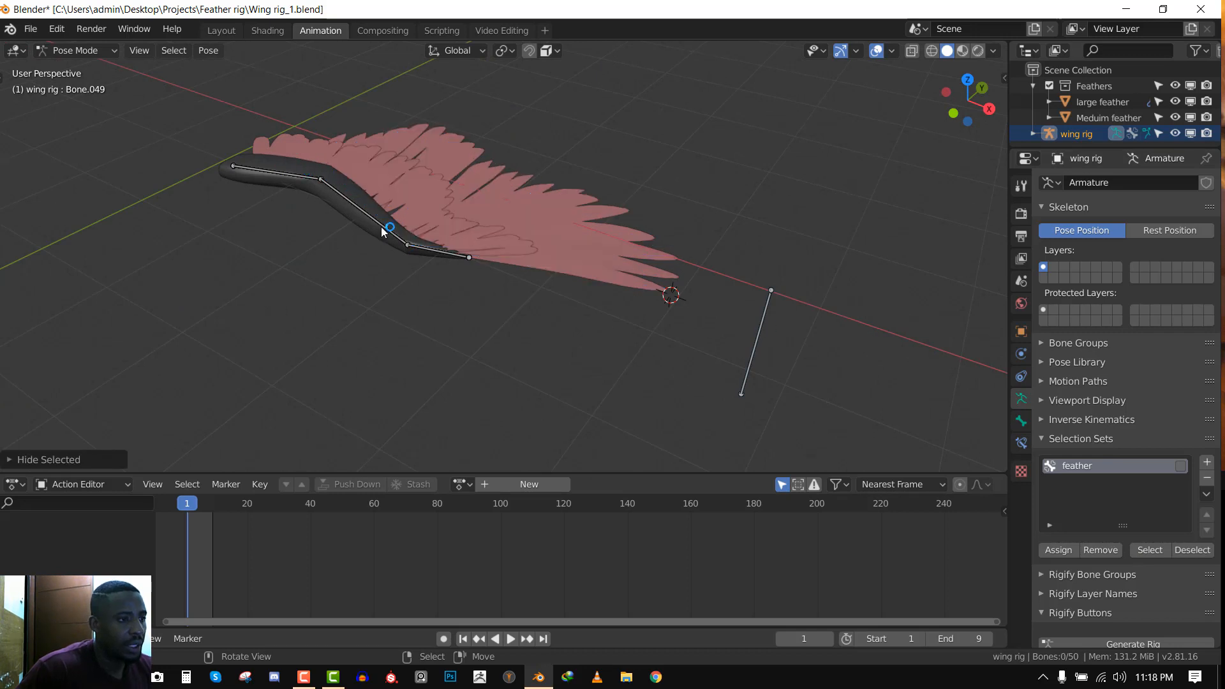
Add an Action constraint to the middle wing arm bone, Bone.001, with the separate Bone.049 as its target
middle_drag(388, 231, 832, 238)
scroll(529, 293, down, 5)
click(583, 276)
key(KP_1)
click(744, 272)
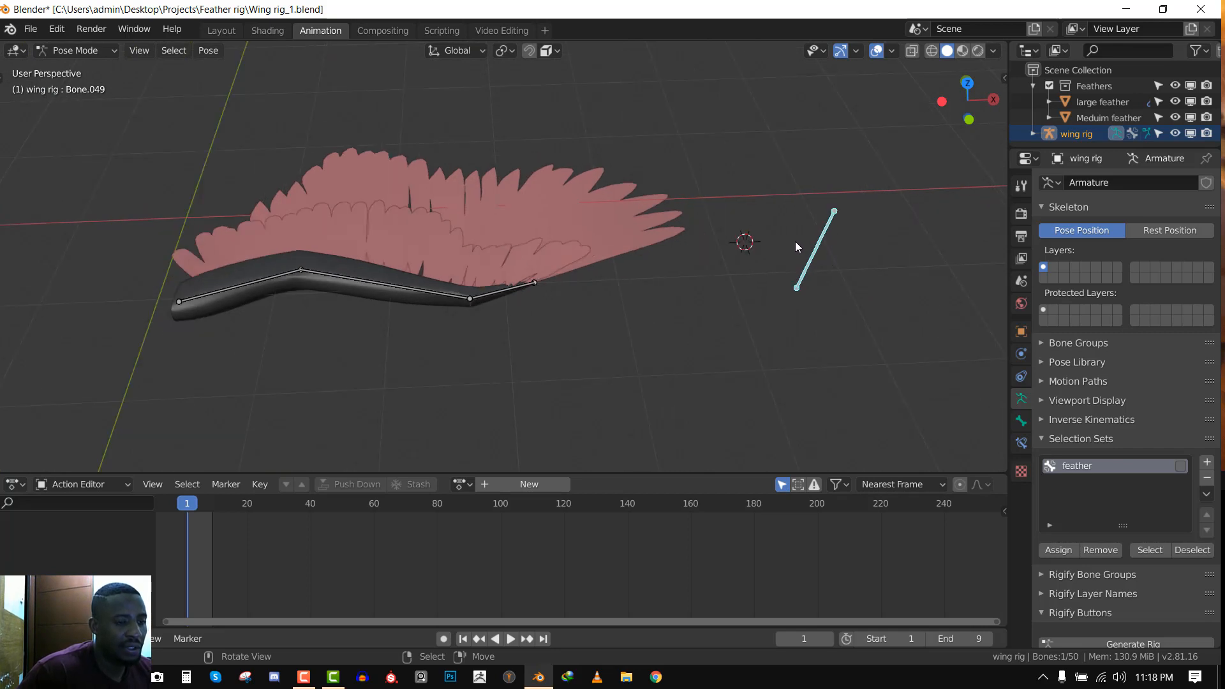
scroll(798, 245, up, 1)
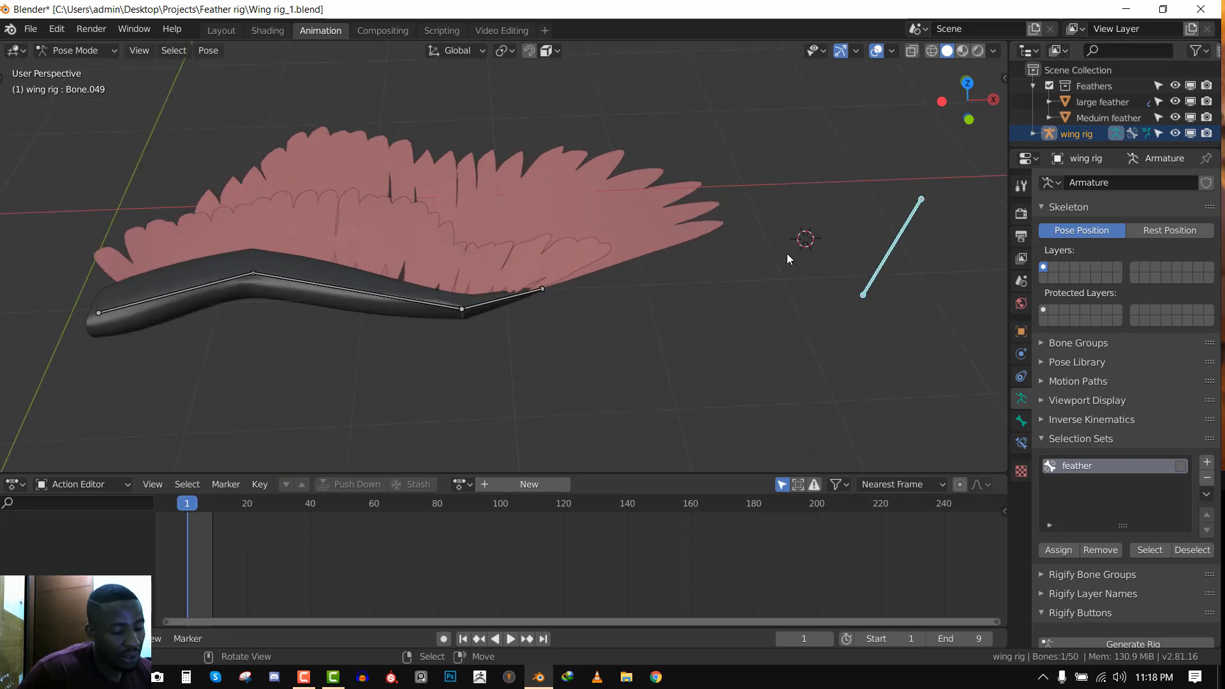
shift+click(376, 296)
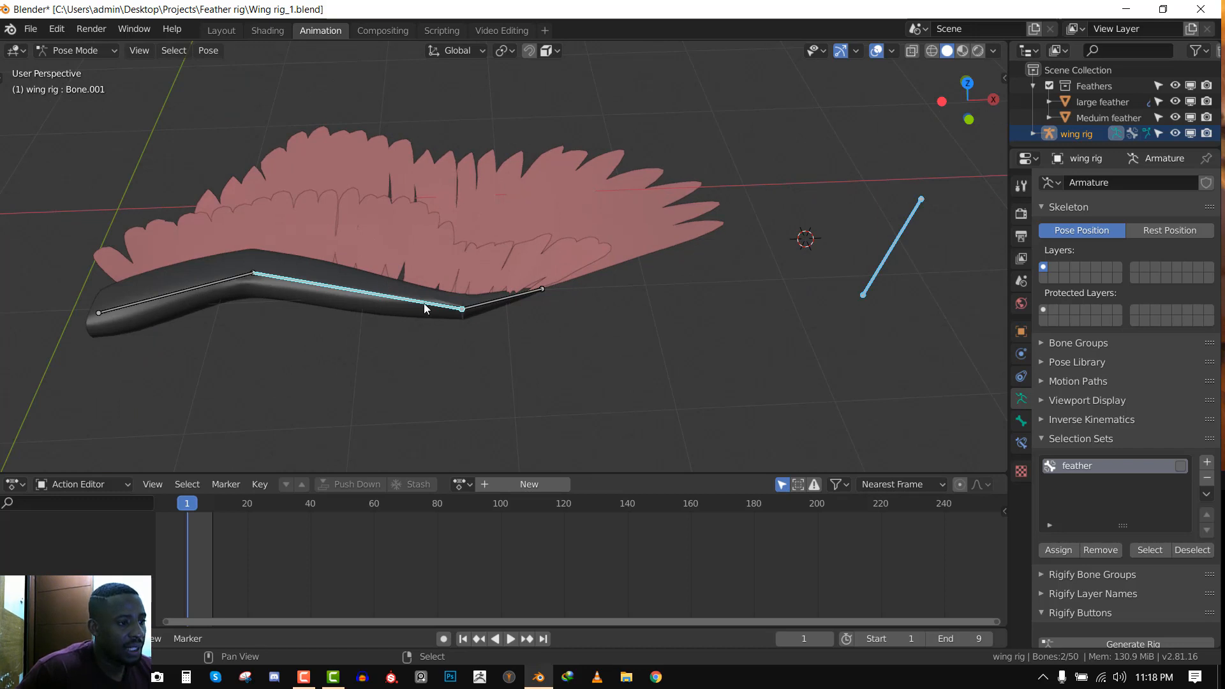
shift+middle_drag(424, 303, 380, 240)
scroll(472, 223, down, 2)
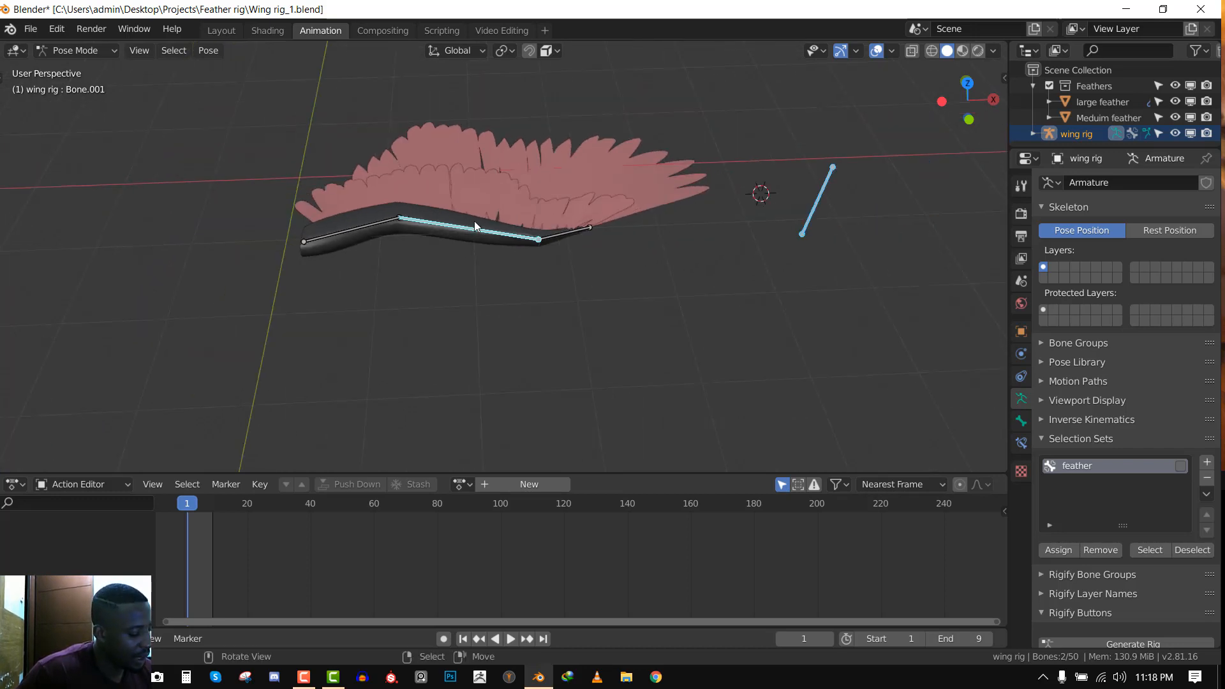
key(ctrl+shift+c)
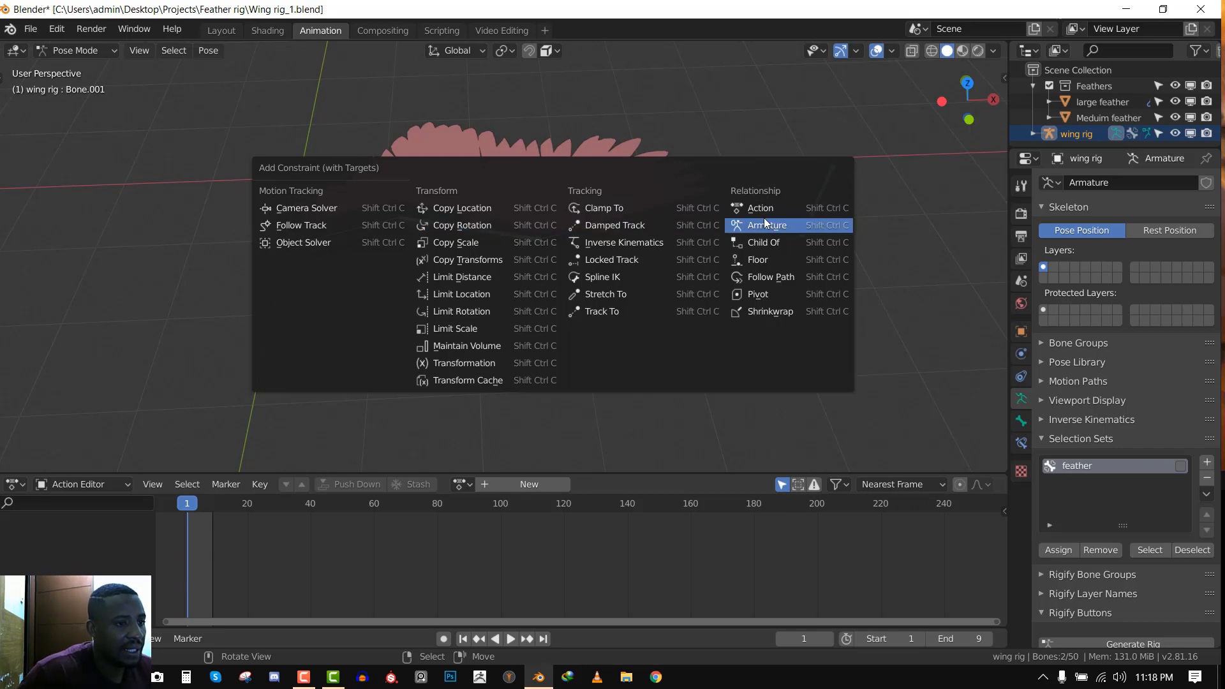
click(779, 208)
middle_drag(772, 221, 800, 257)
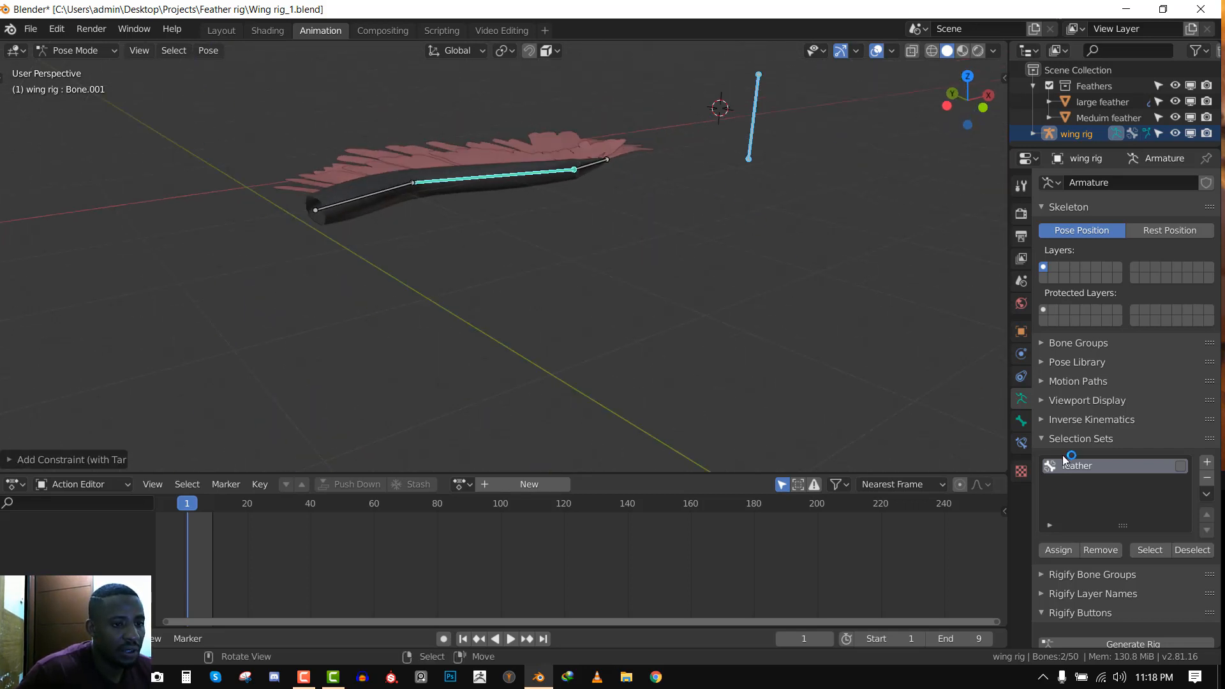
Assign the wing collapes action to Bone.001's Action constraint
click(1022, 443)
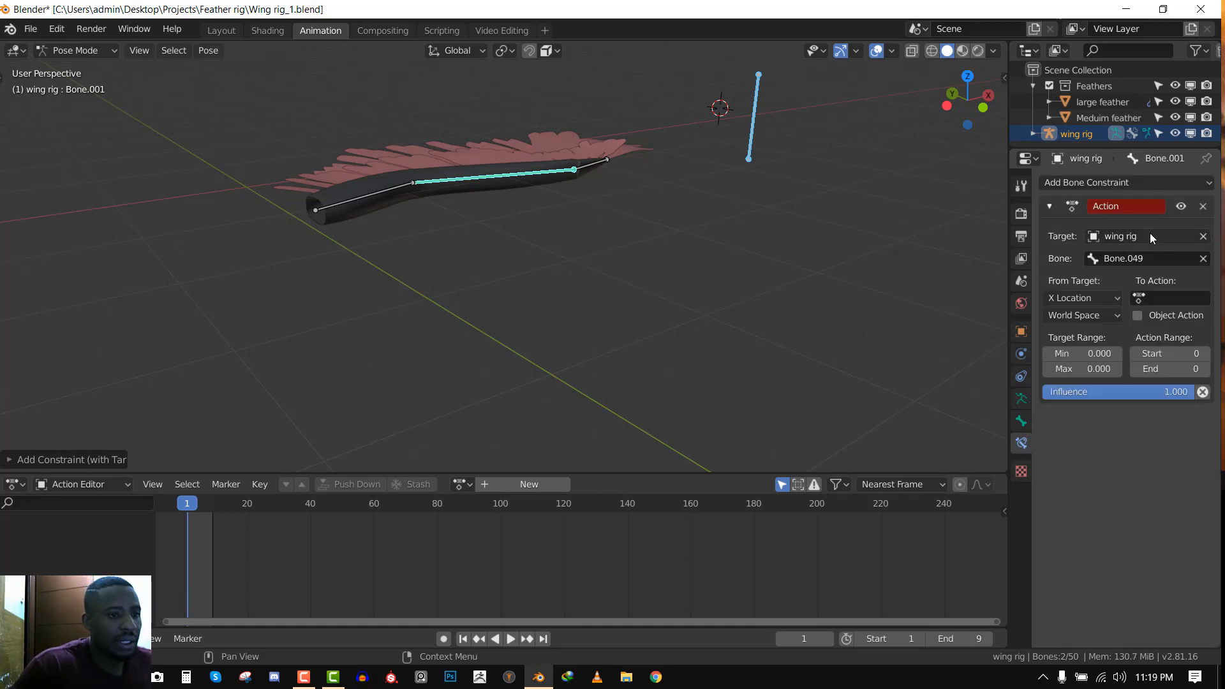
click(1177, 299)
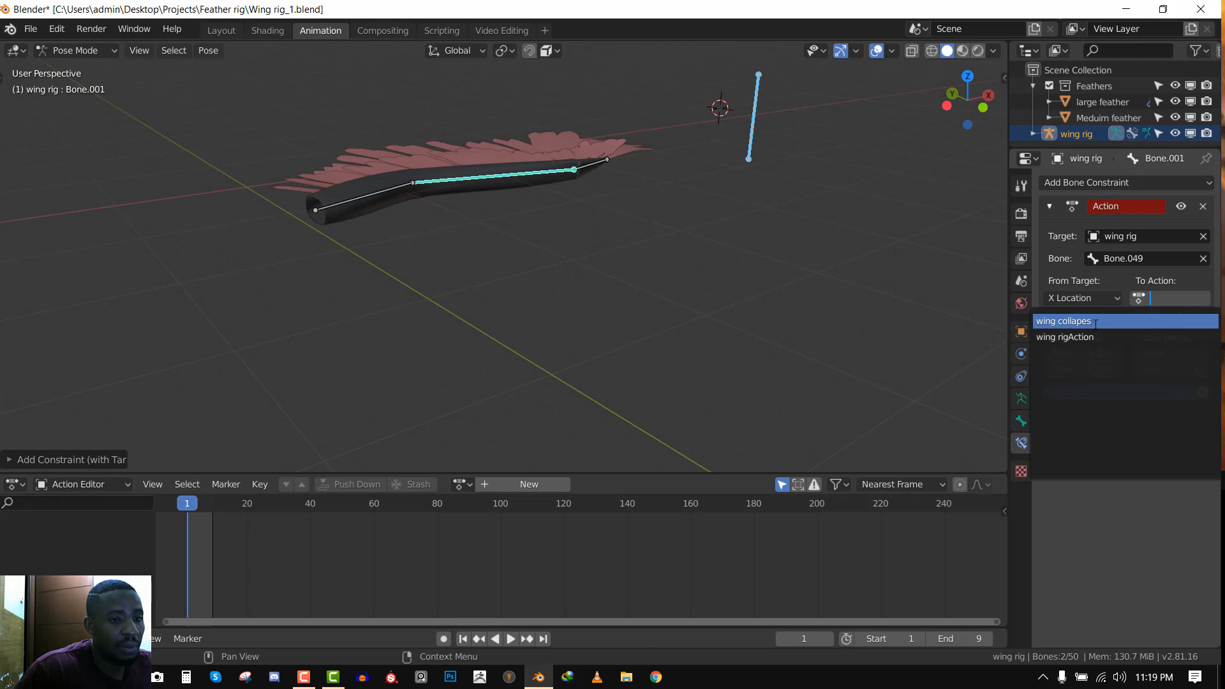
click(1088, 320)
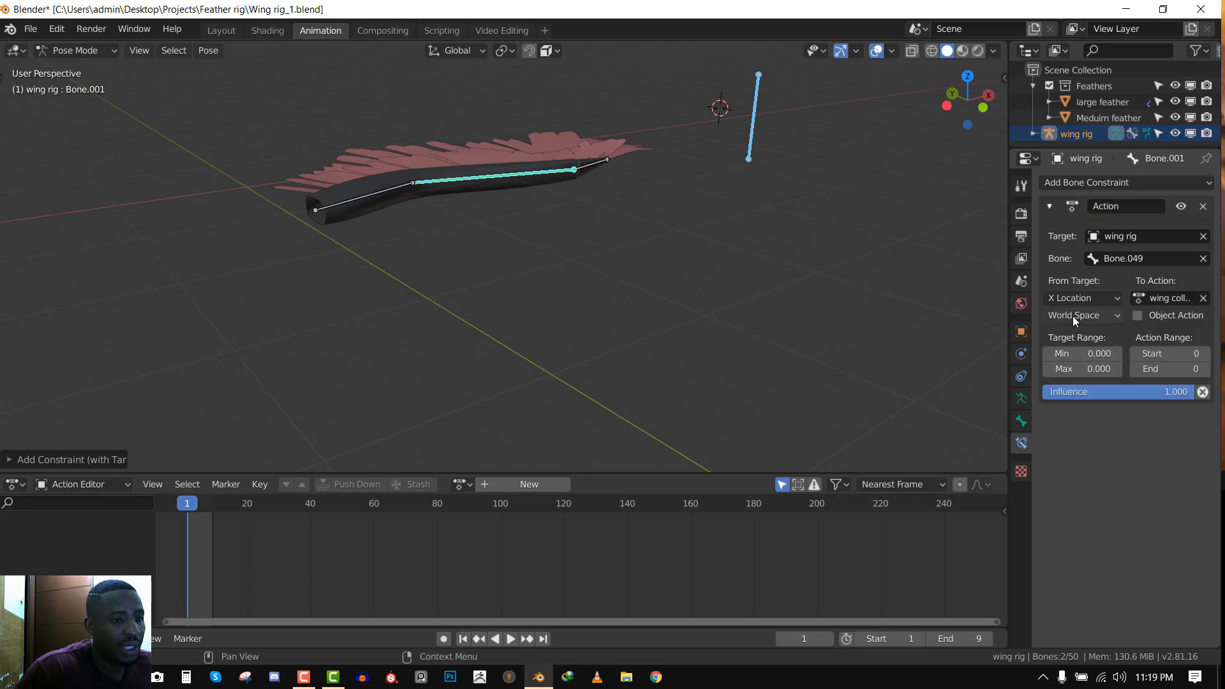
click(1172, 299)
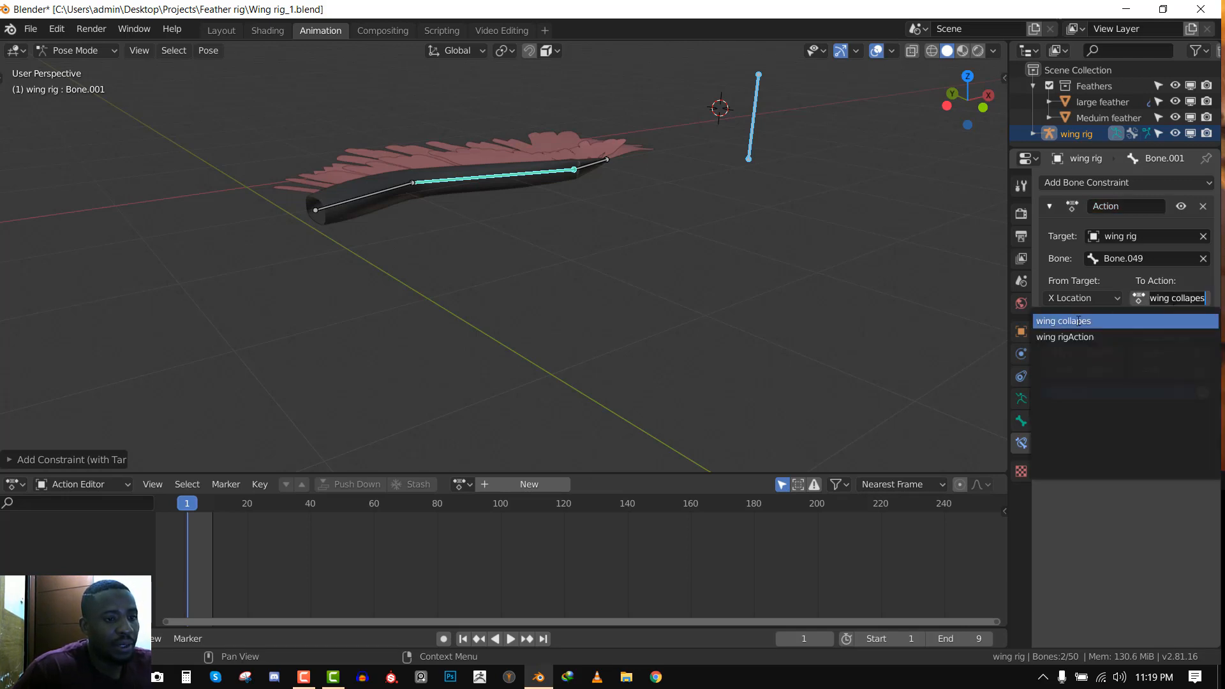
click(1101, 320)
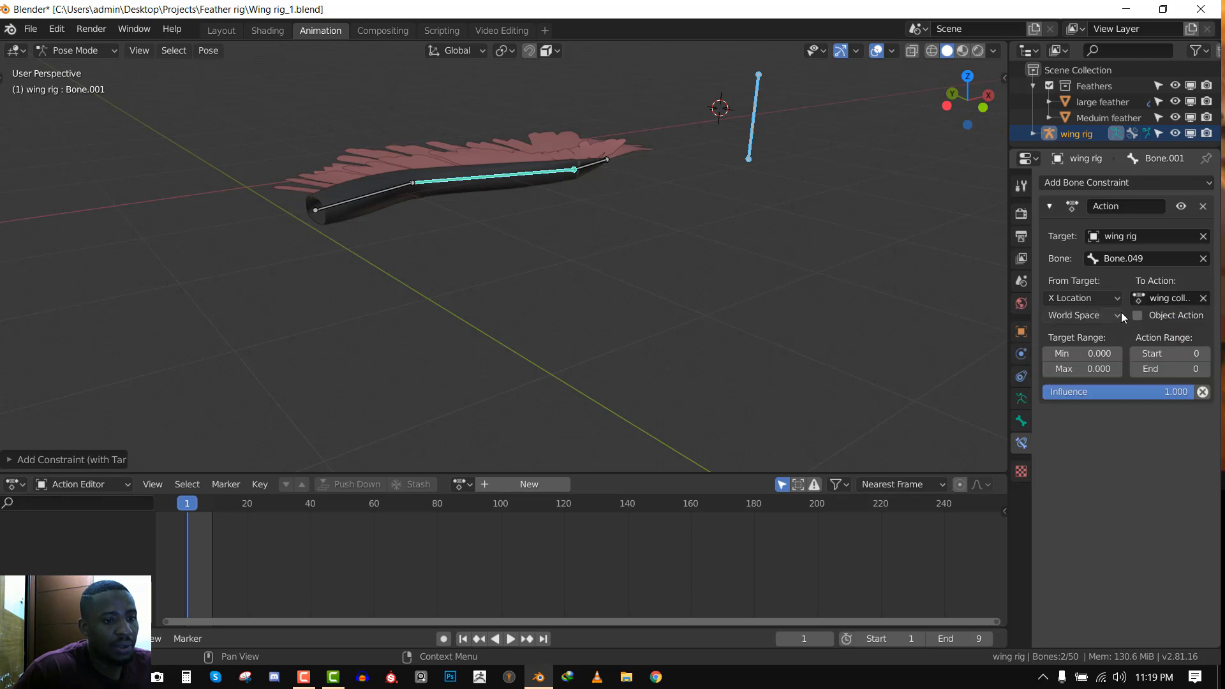
middle_drag(727, 285, 657, 284)
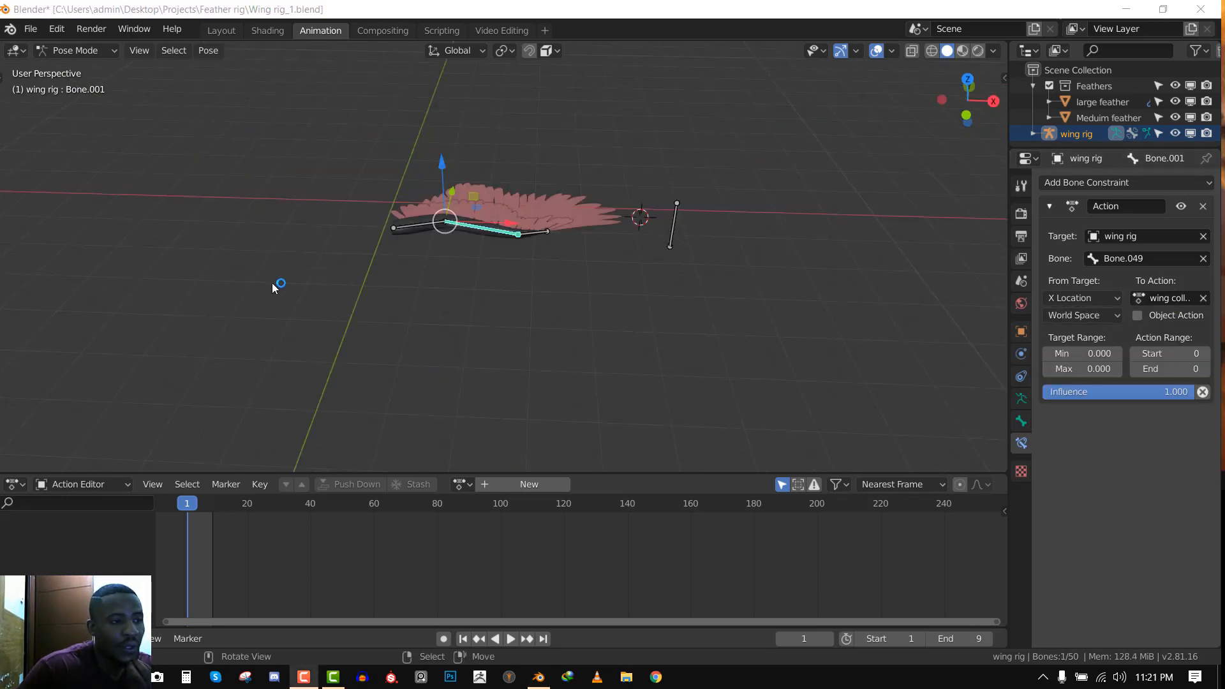
middle_drag(396, 239, 549, 243)
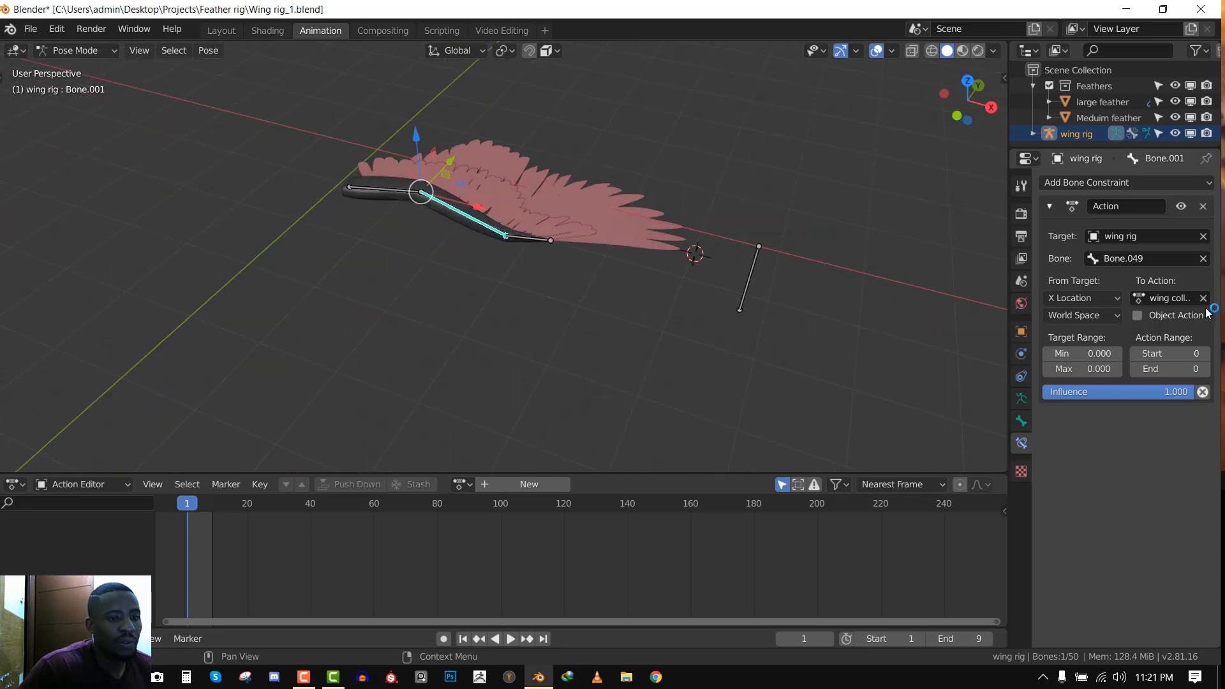
click(1172, 299)
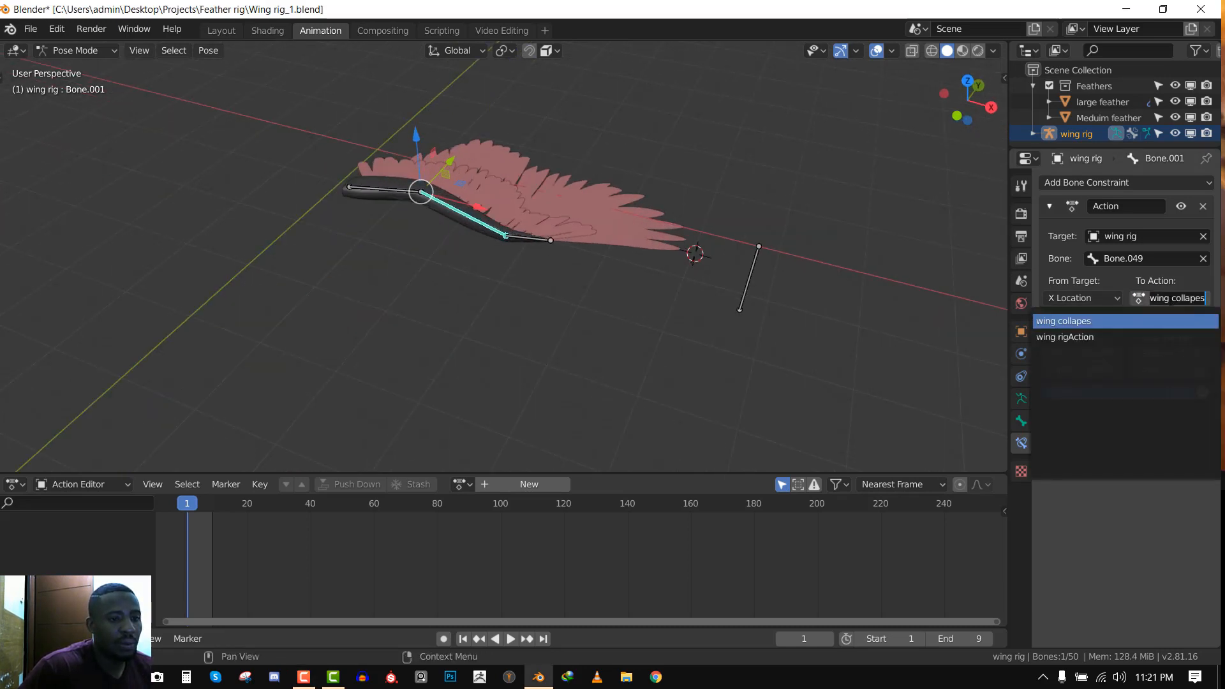
key(Return)
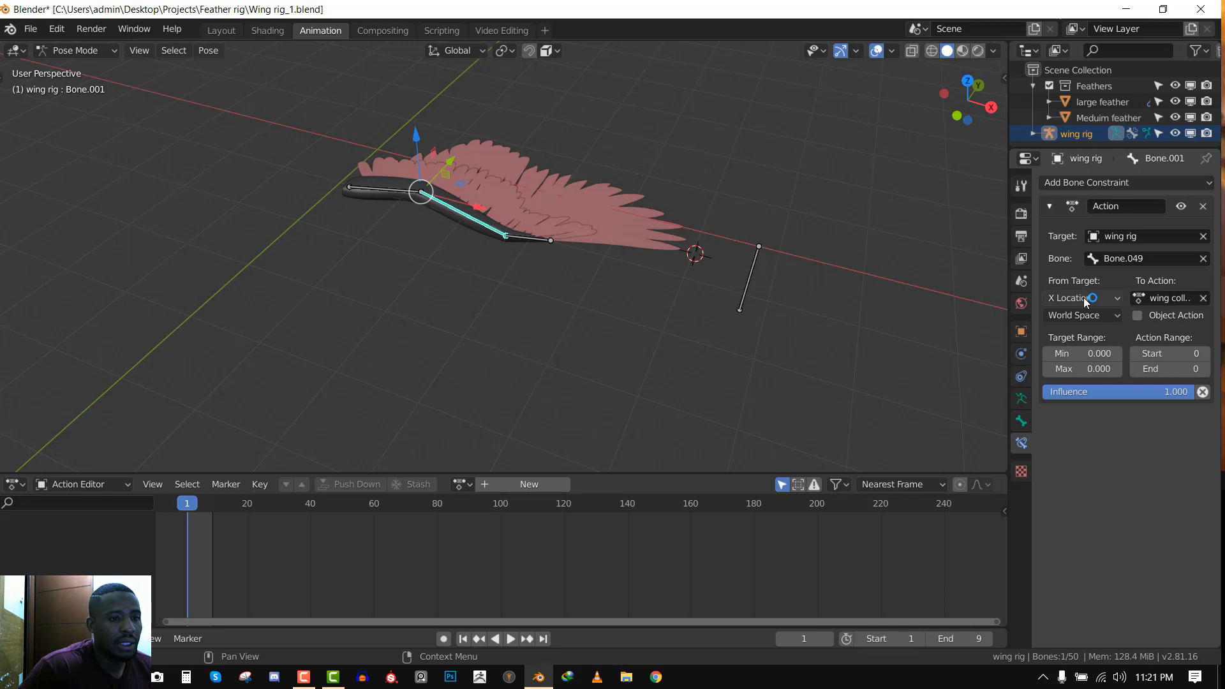
Try raising Bone.049 vertically in the front view, and undo the move
scroll(963, 281, down, 3)
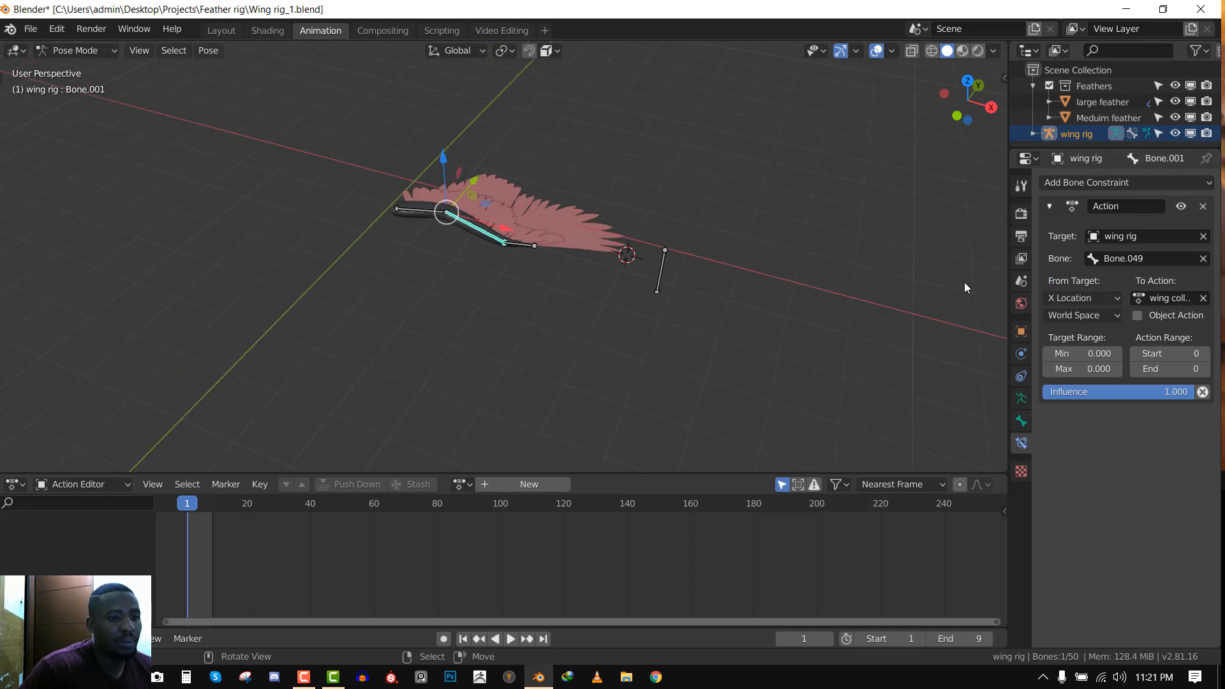
key(KP_1)
click(659, 204)
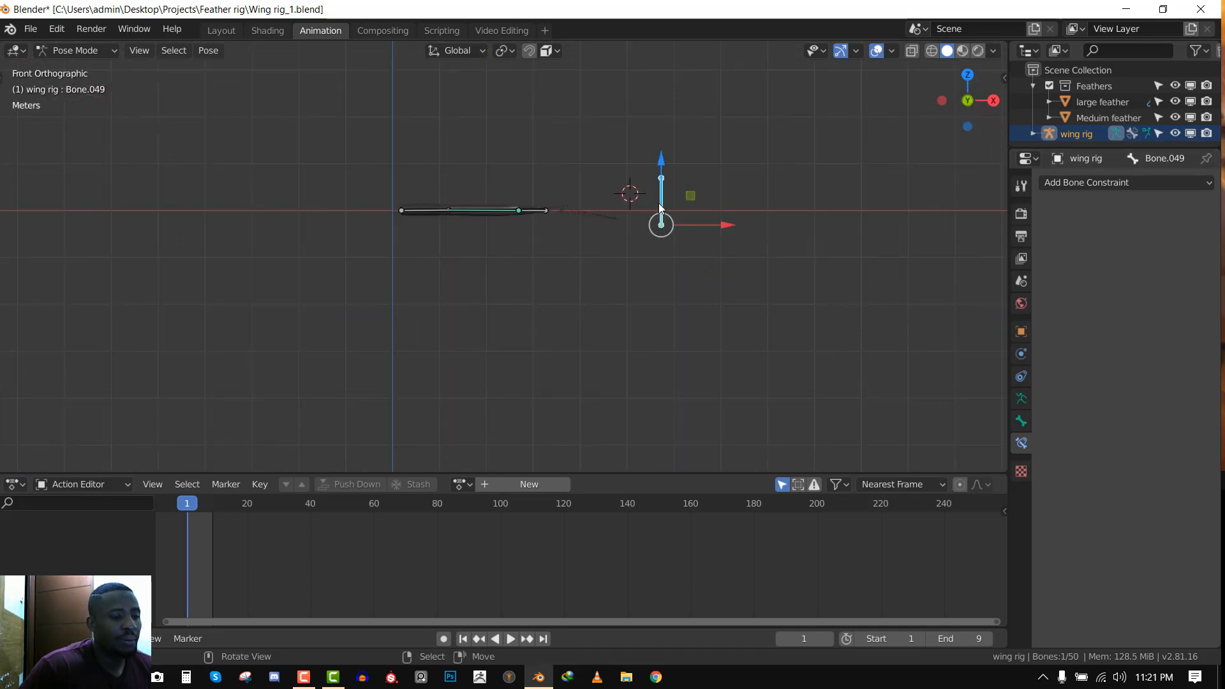
scroll(717, 161, up, 2)
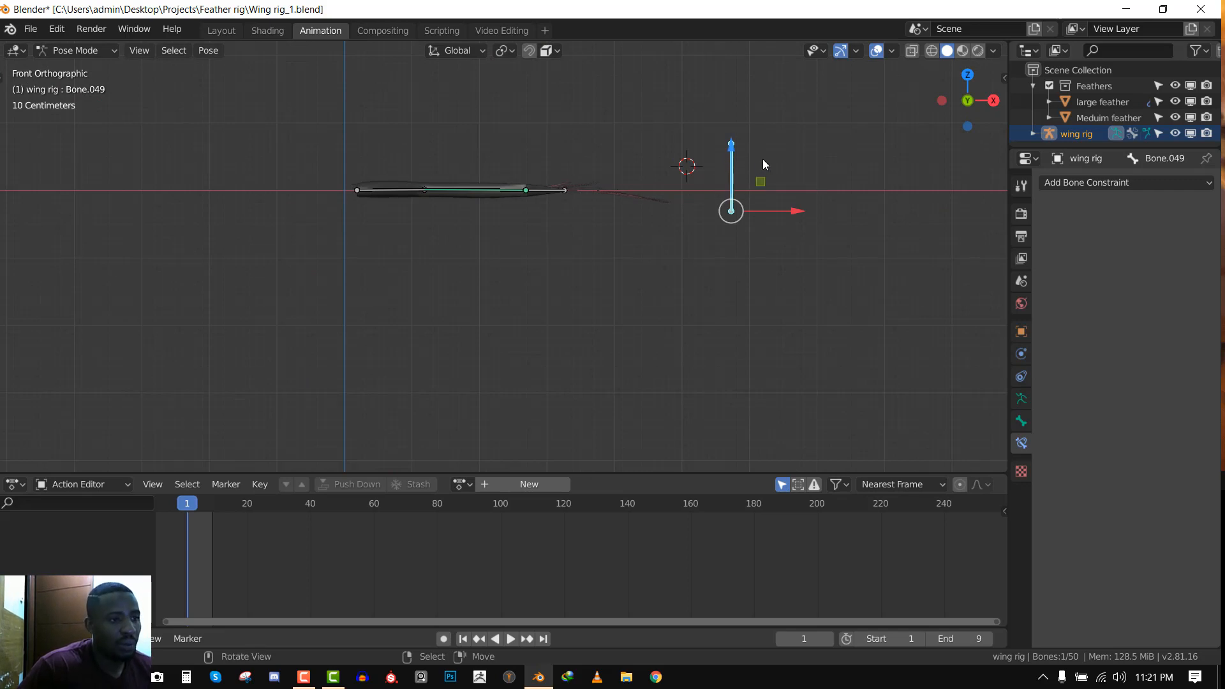
shift+middle_drag(762, 158, 725, 245)
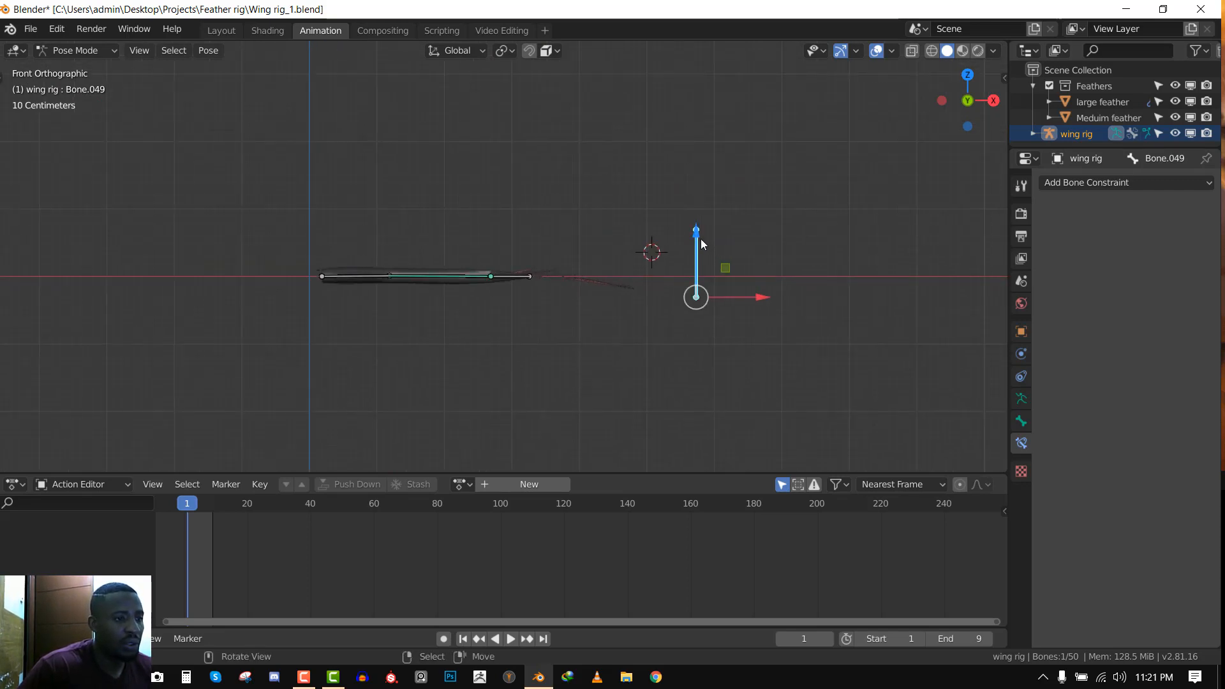
drag(697, 236, 710, 44)
scroll(680, 124, down, 2)
middle_drag(680, 124, 349, 203)
key(ctrl+z)
middle_drag(519, 201, 485, 253)
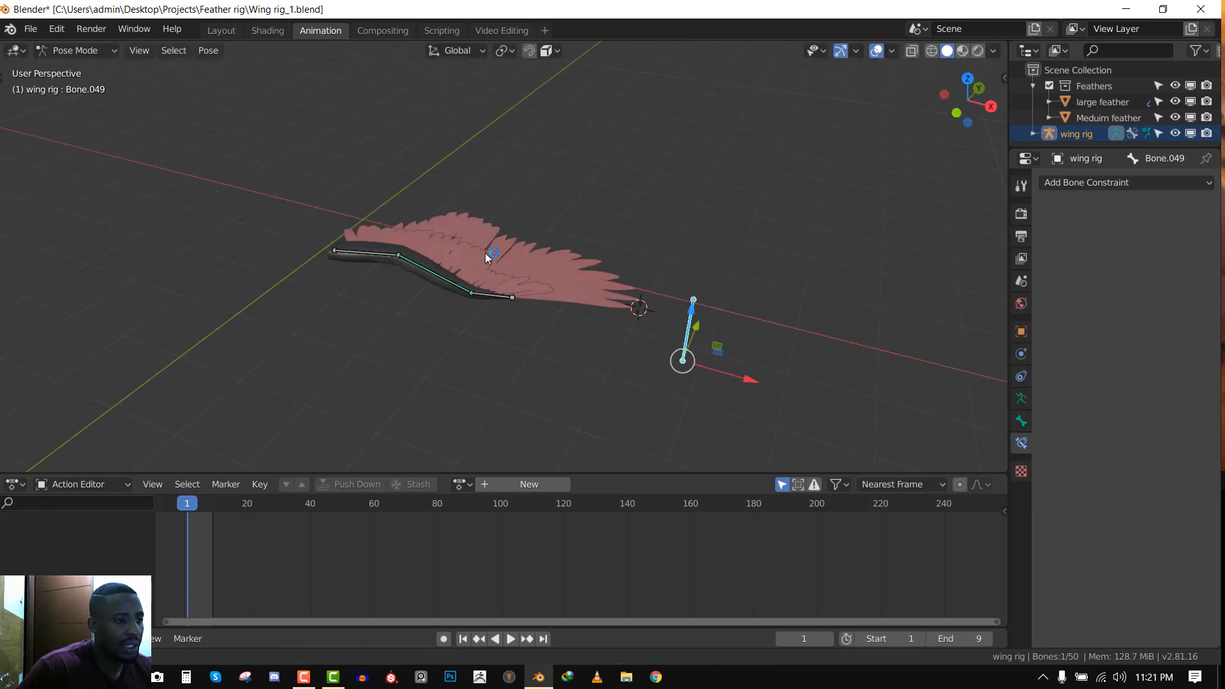
Set Bone.001's Action constraint to read the target's Y Location in Local Space
scroll(485, 254, up, 3)
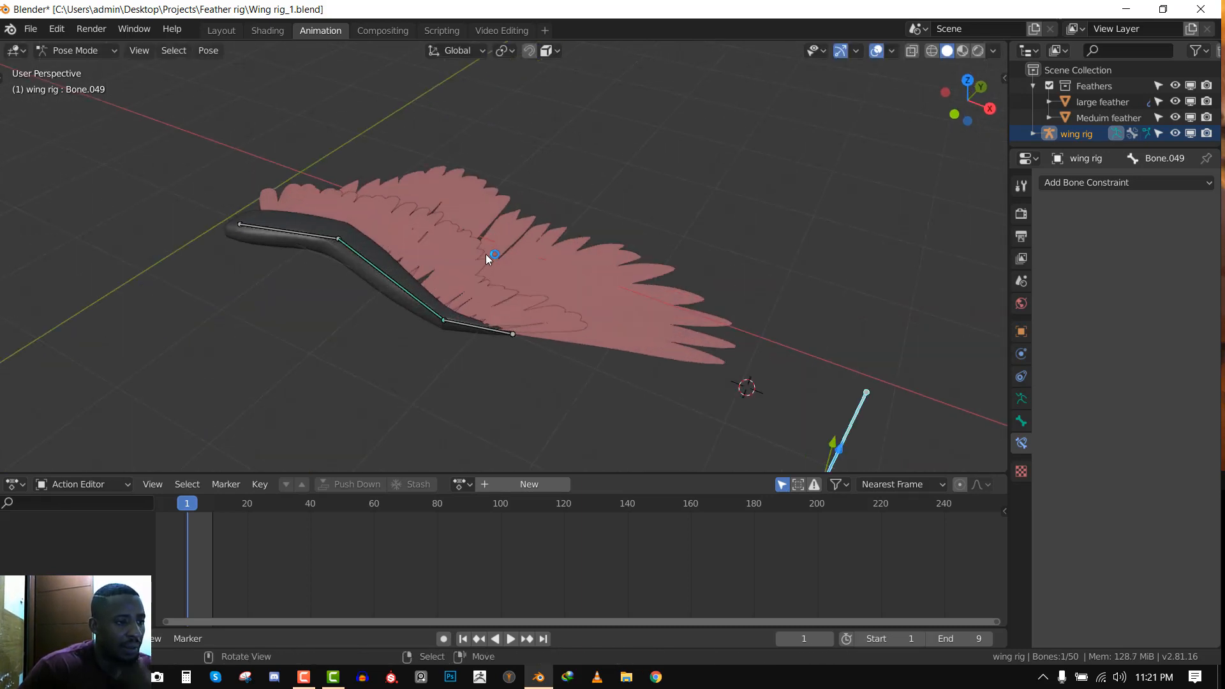
click(399, 286)
click(1083, 298)
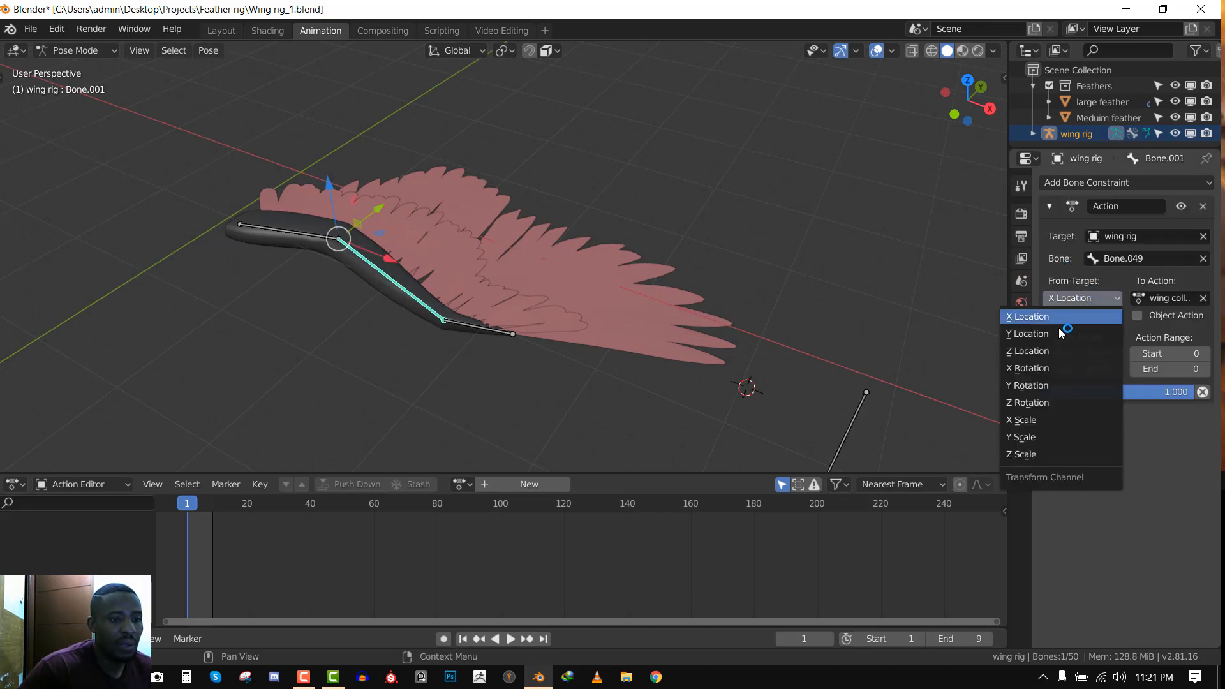
click(1029, 334)
click(1079, 316)
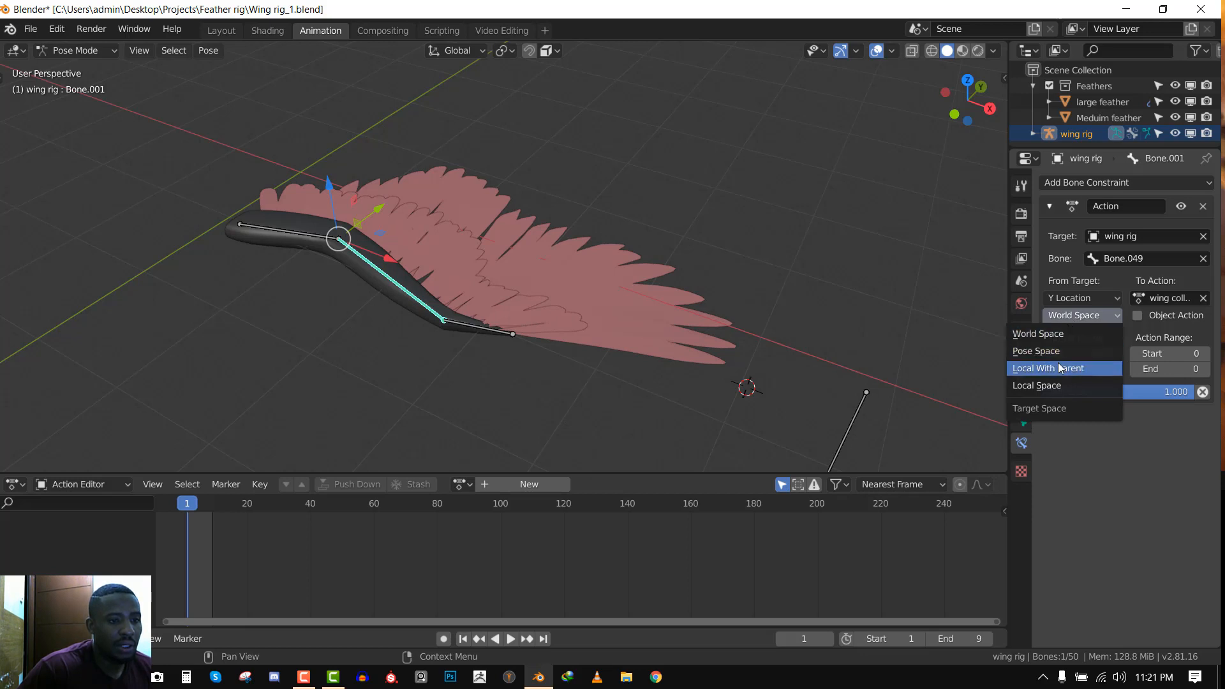
click(1059, 386)
Set the end of the Action constraint's action range to frame 7
middle_drag(453, 204, 541, 183)
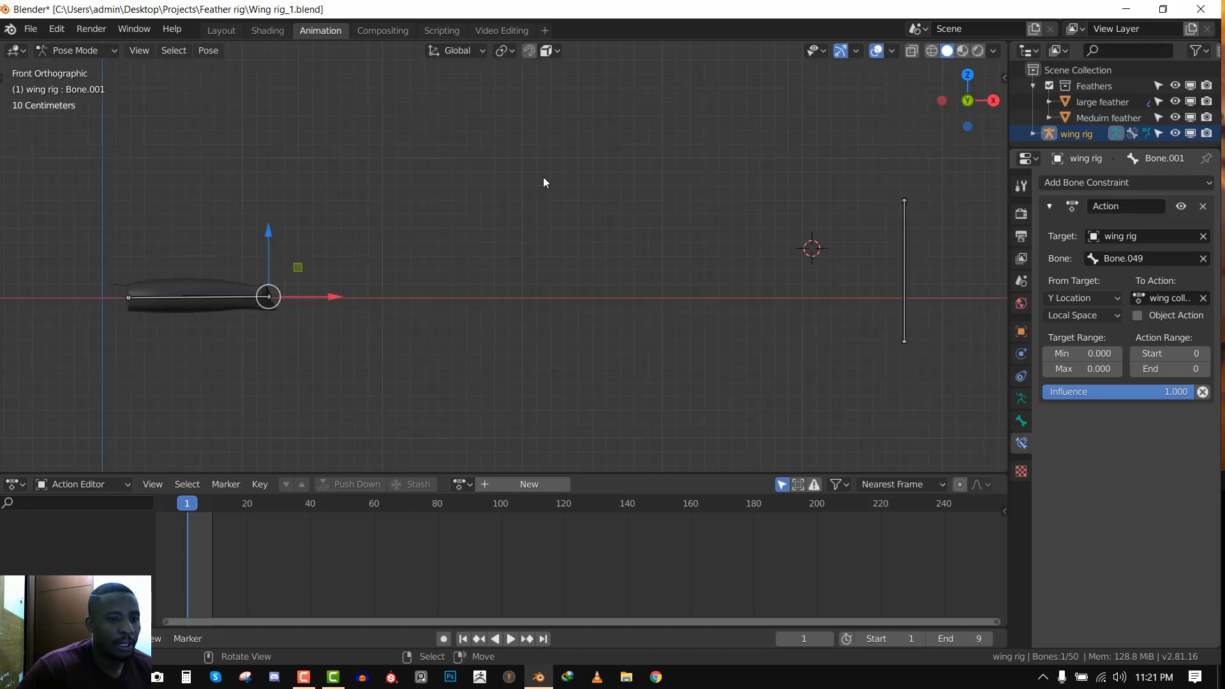
scroll(542, 179, down, 1)
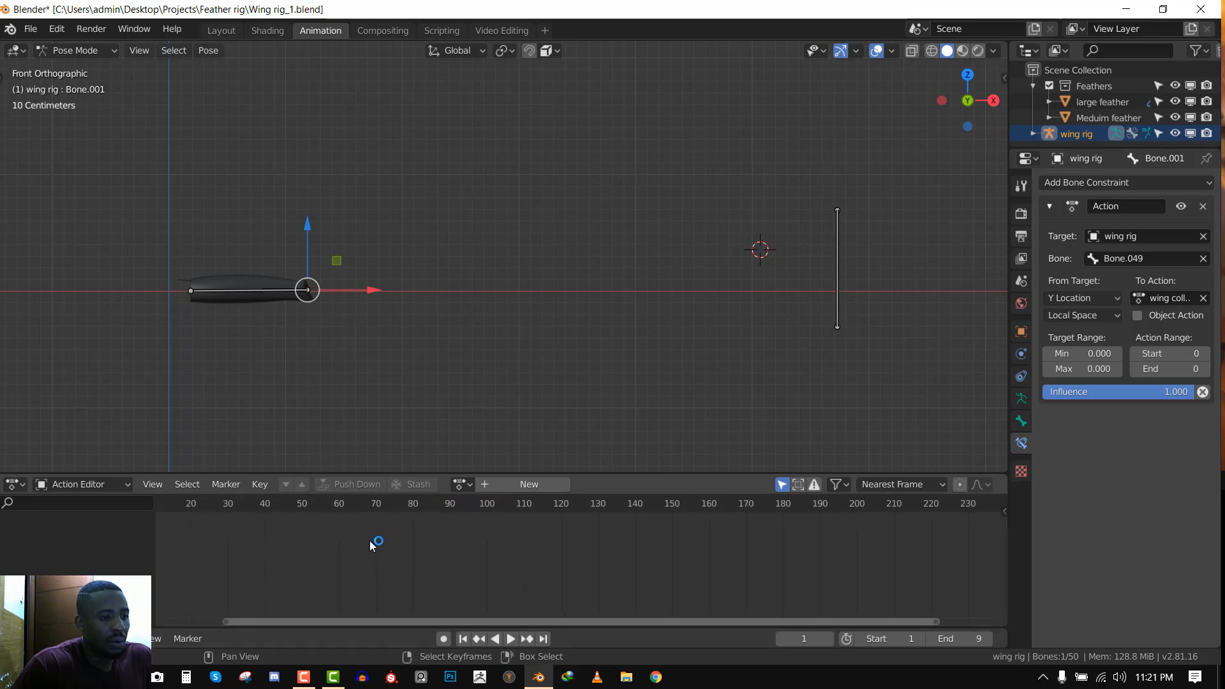
scroll(667, 547, up, 3)
scroll(692, 563, up, 2)
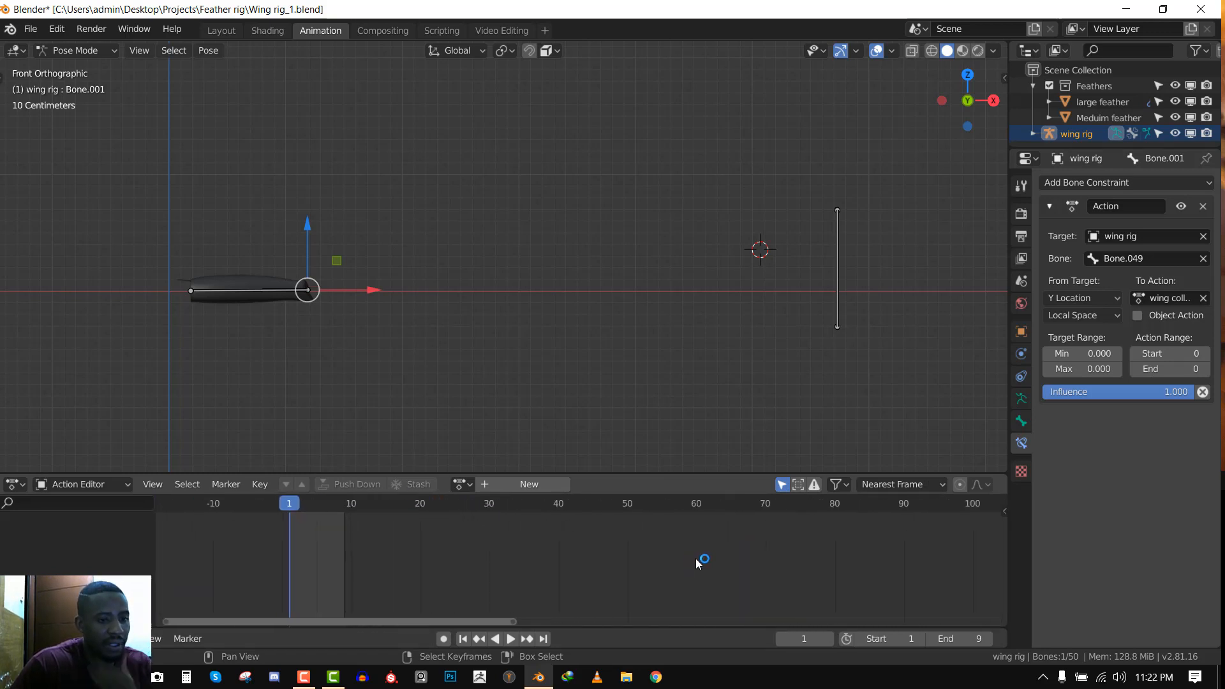
click(1170, 369)
key(Return)
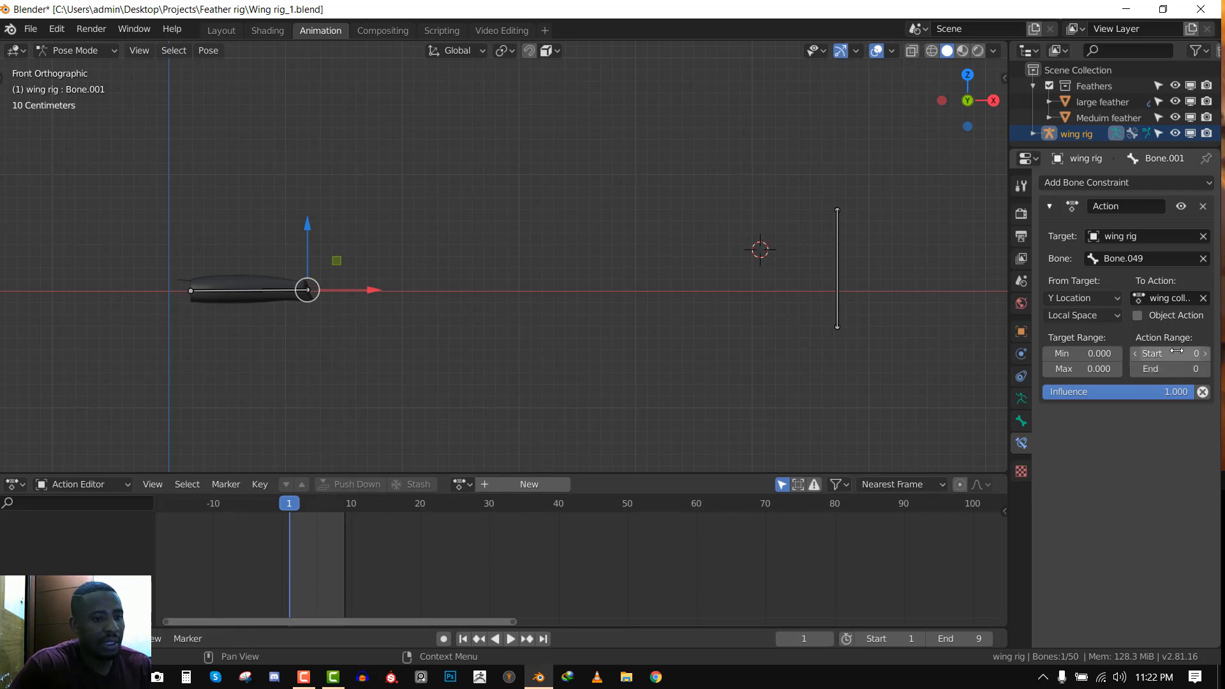
click(1170, 369)
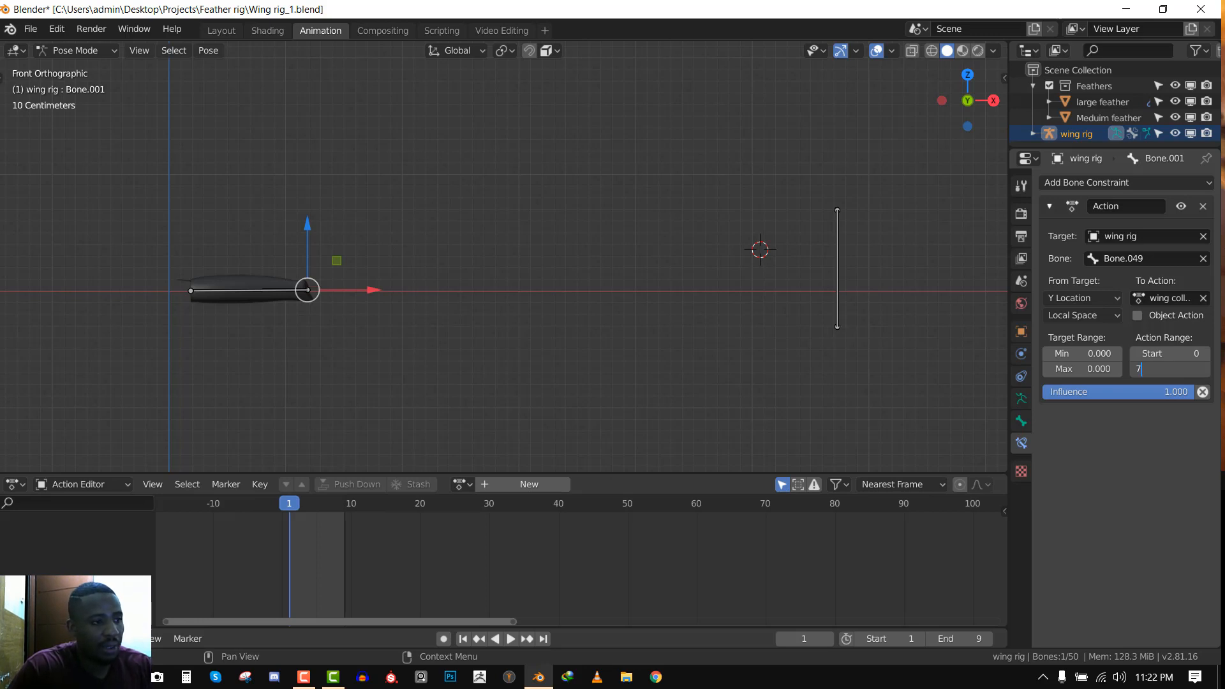
key(Return)
Set the maximum of the Action constraint's target range to 7
middle_drag(763, 336, 720, 284)
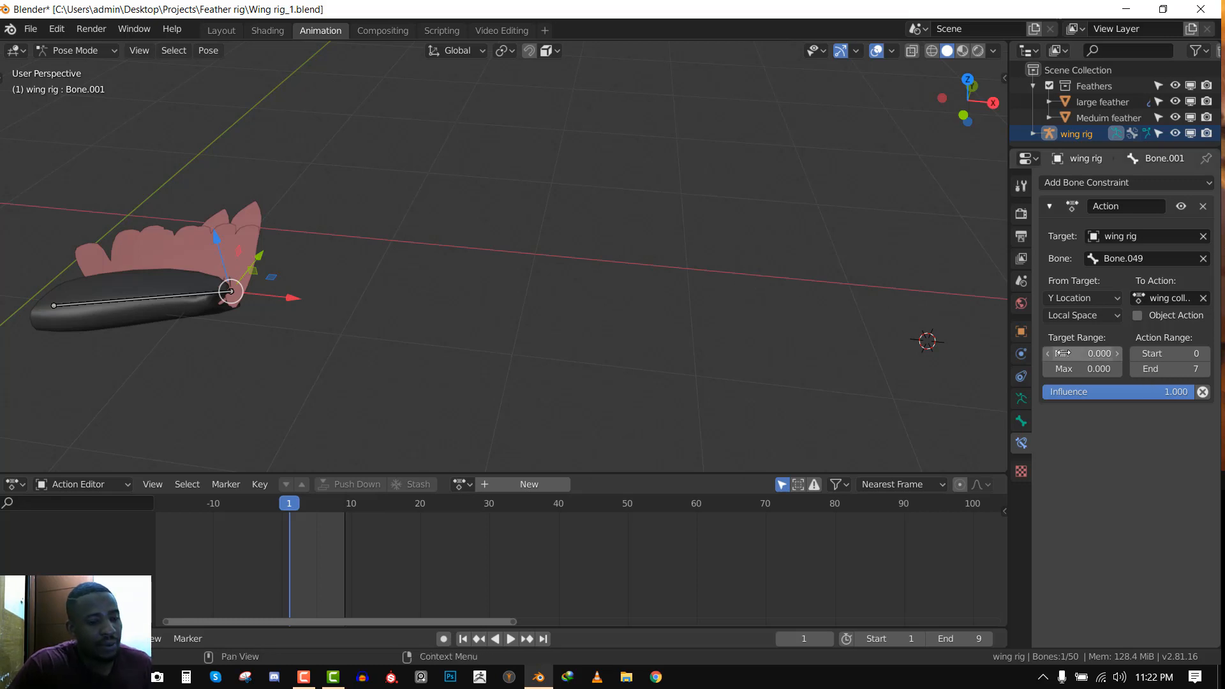
click(1078, 368)
text(7)
key(Return)
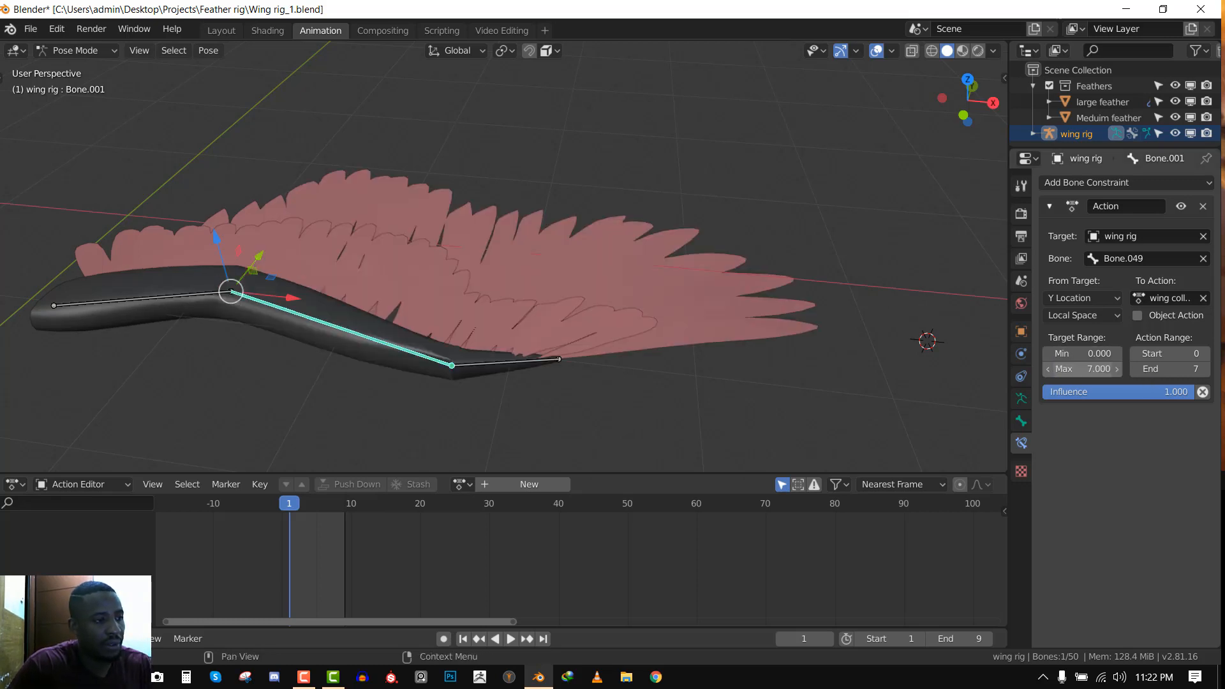
Raise Bone.049 vertically to test how it drives the wing fold through the Action constraint
middle_drag(902, 347, 738, 324)
click(741, 326)
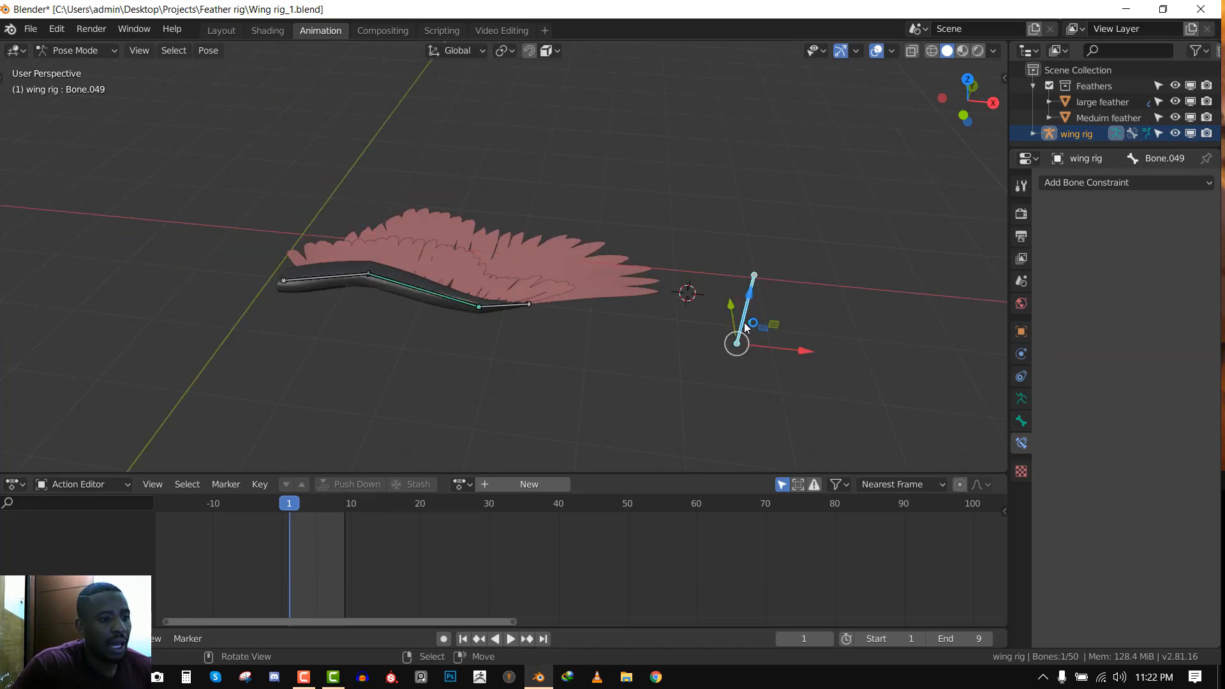
scroll(780, 311, up, 2)
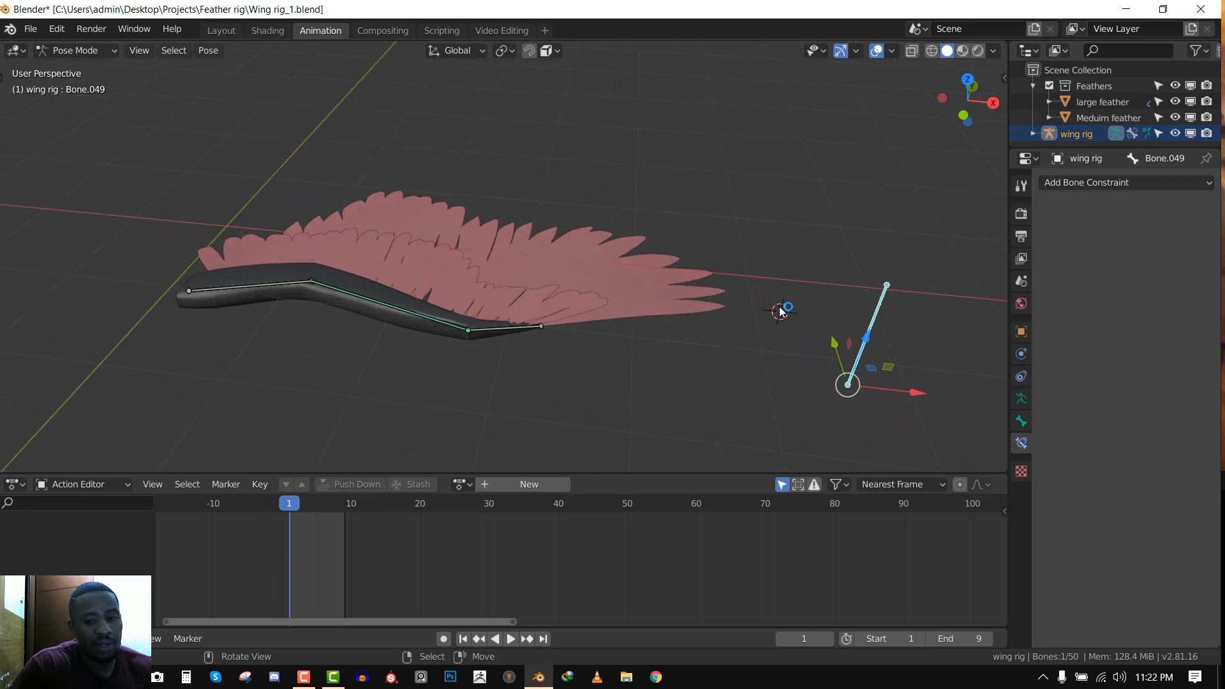
key(KP_1)
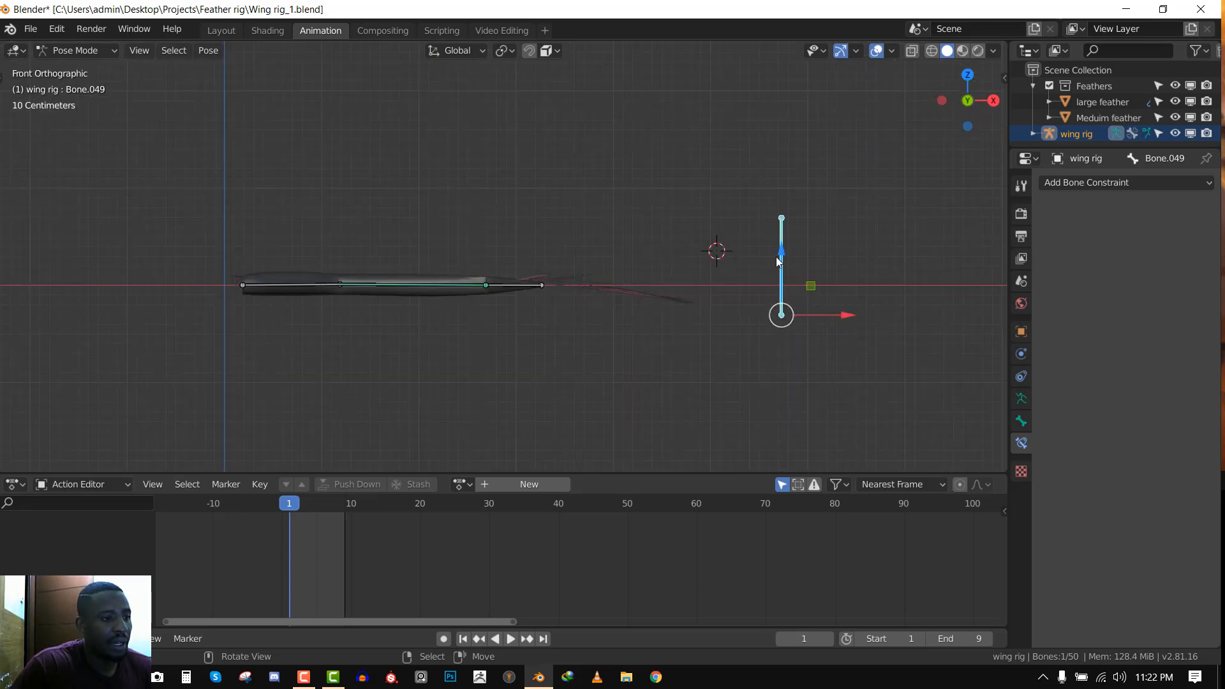
key(g)
middle_drag(763, 195, 723, 257)
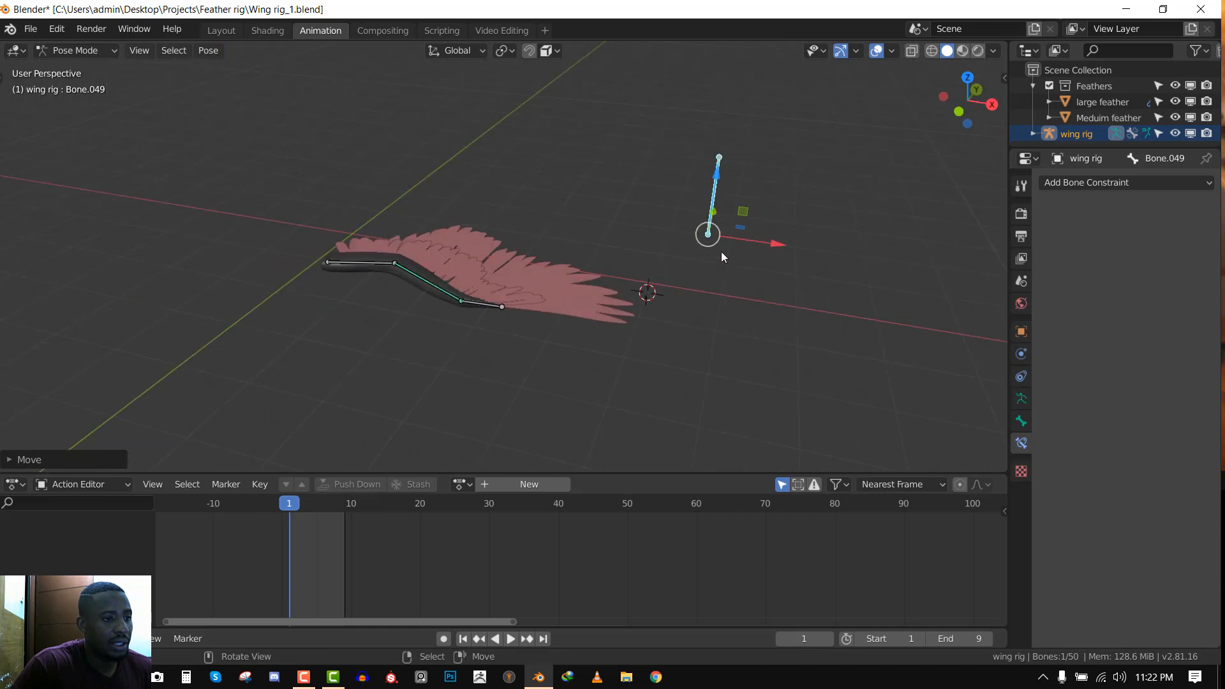
drag(711, 177, 721, 102)
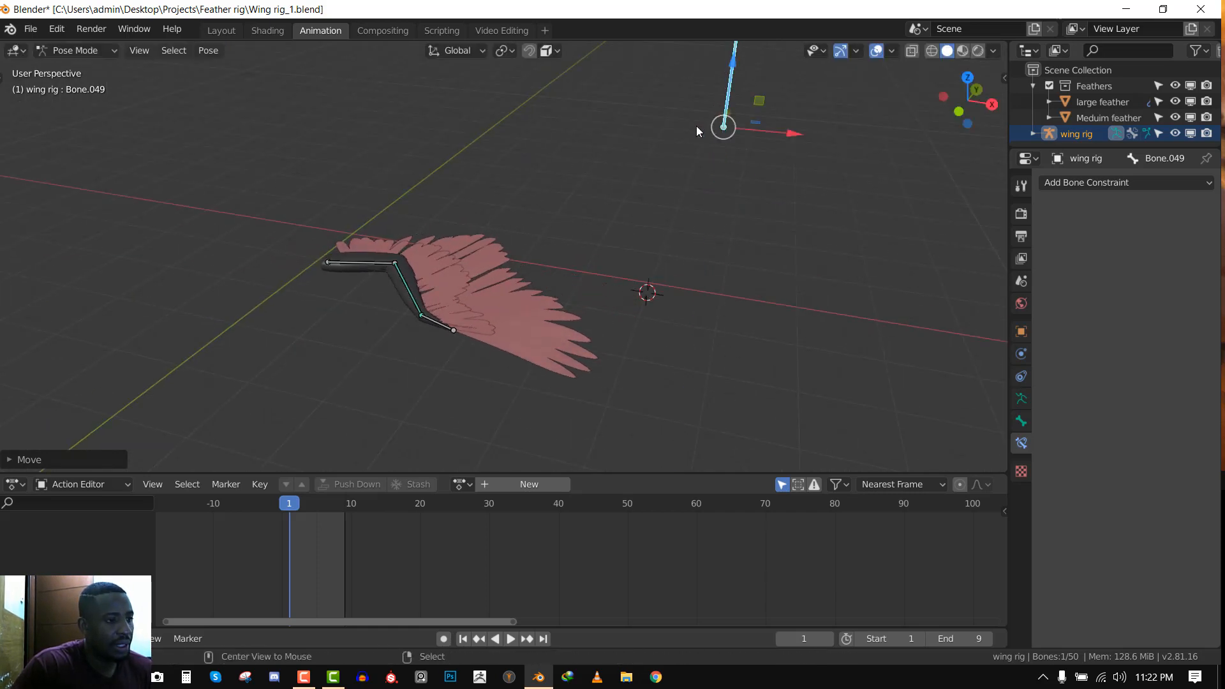
Try a target range maximum of 1 in Bone.001's Action constraint and test the fold by raising Bone.049
key(ctrl+z)
click(442, 281)
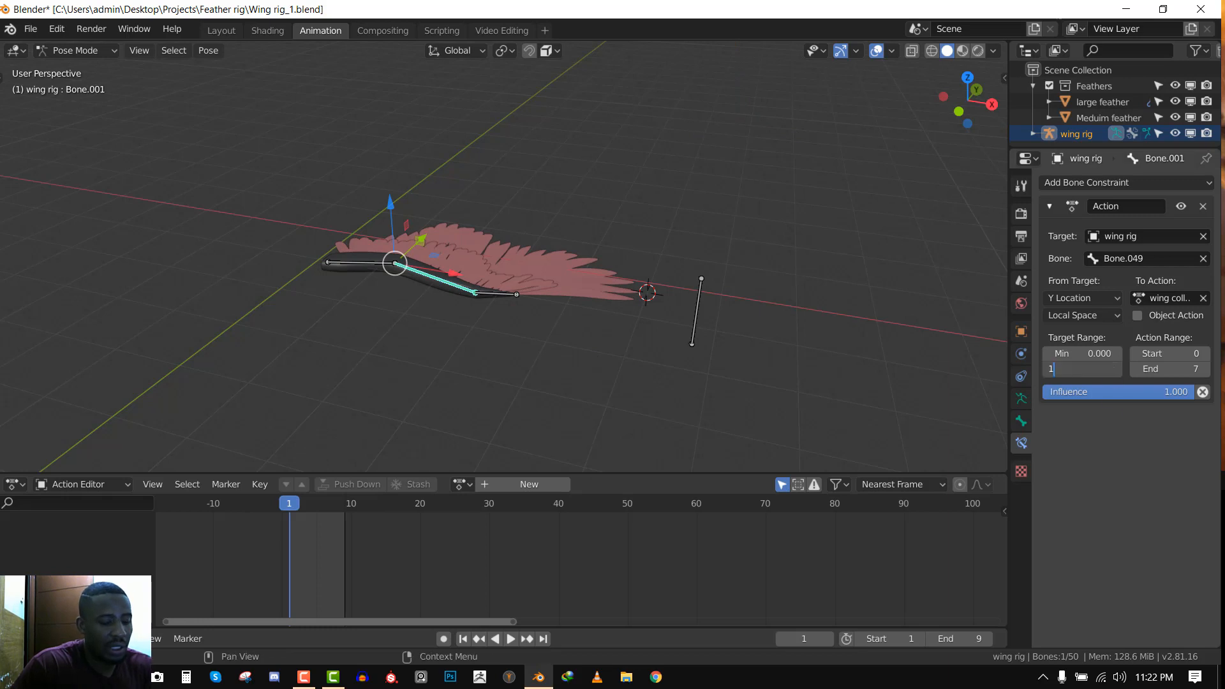
click(690, 325)
drag(702, 294, 706, 252)
key(ctrl+z)
Set the maximum of Bone.001's Action constraint target range to 3
click(444, 281)
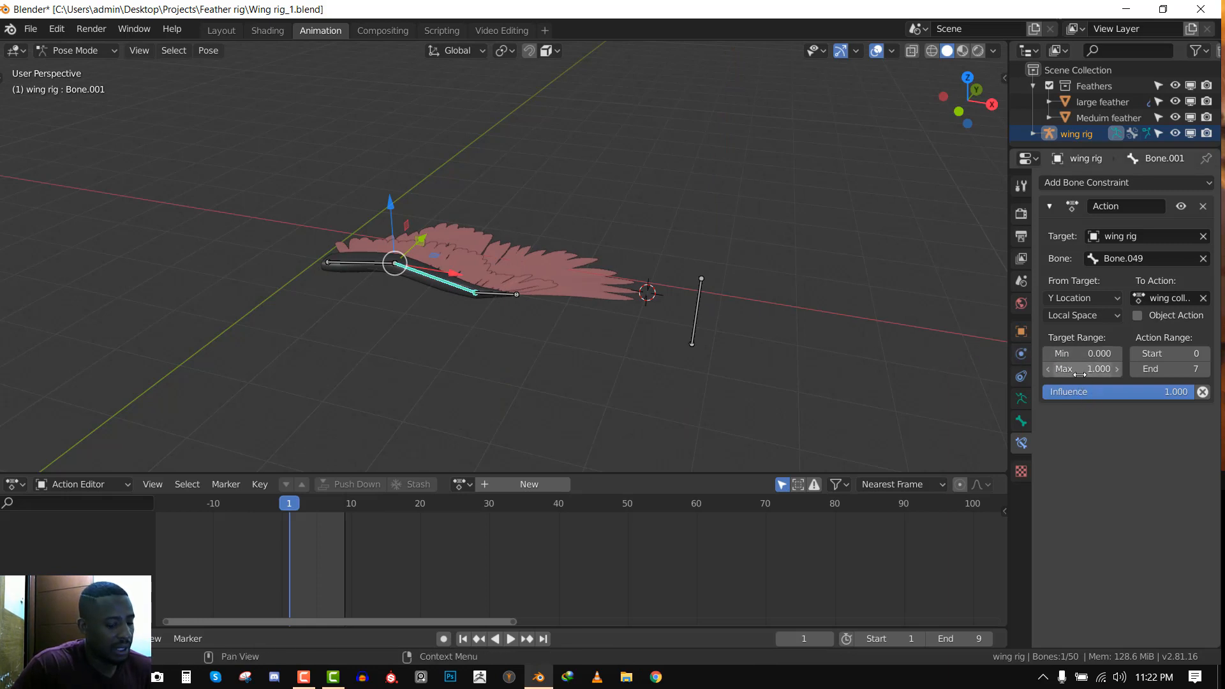
click(1084, 372)
key(Return)
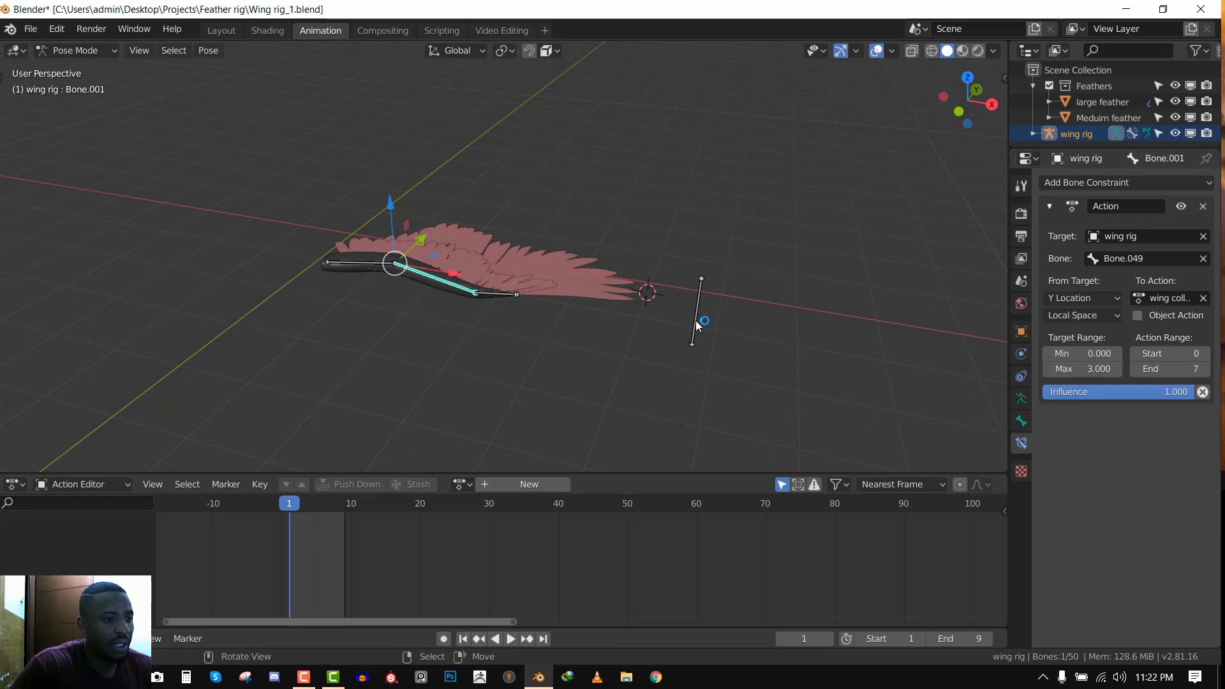
Test the wing fold by moving Bone.049 upward, and undo the move
click(696, 319)
drag(700, 283, 776, 134)
key(ctrl+z)
Deselect all bones and save the file
scroll(856, 236, up, 2)
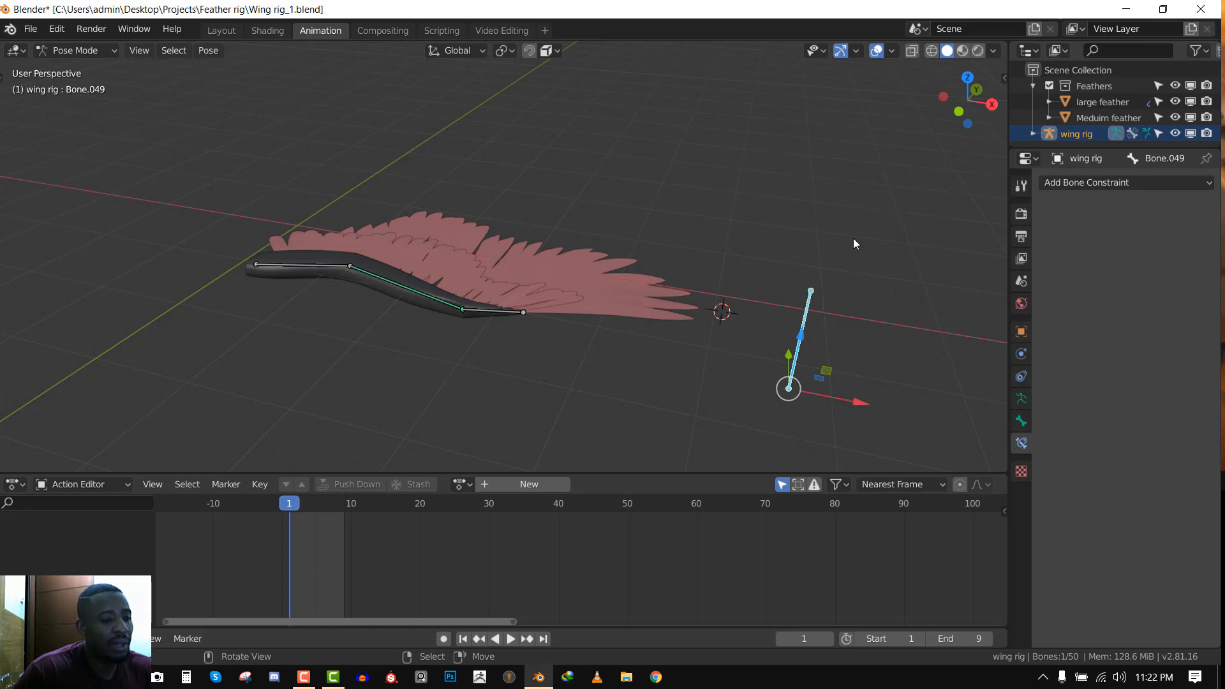
scroll(761, 339, down, 2)
alt+drag(681, 341, 731, 339)
scroll(733, 342, up, 3)
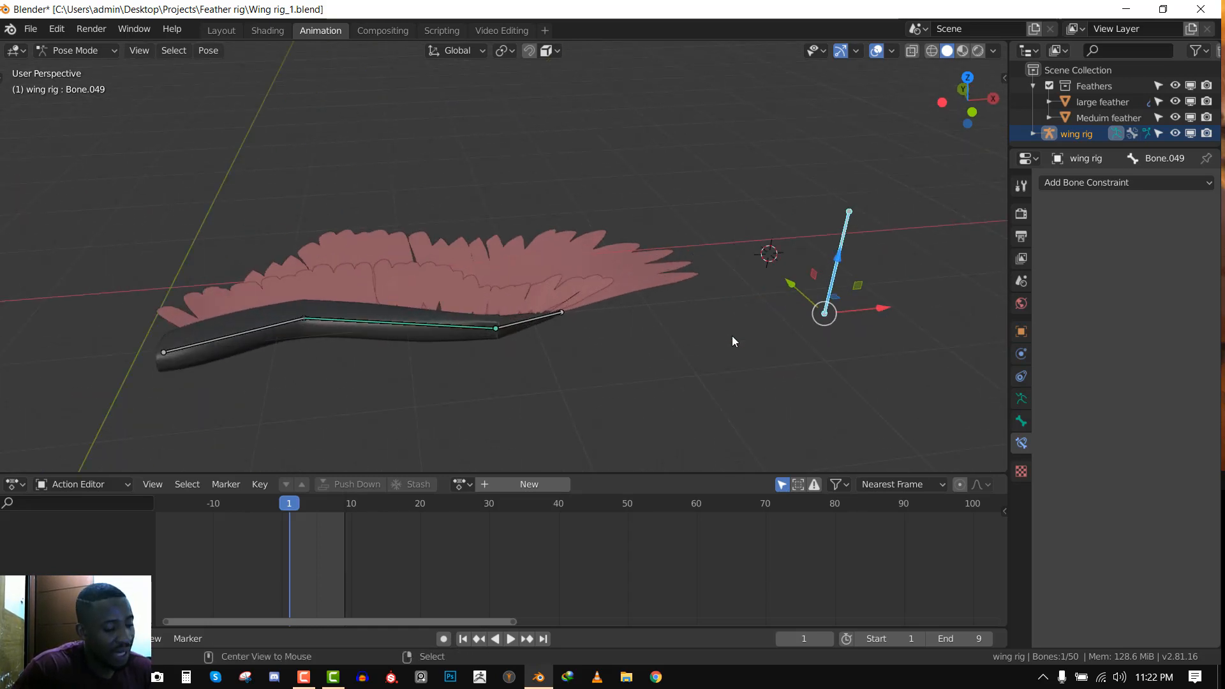
scroll(676, 325, down, 1)
key(alt+a)
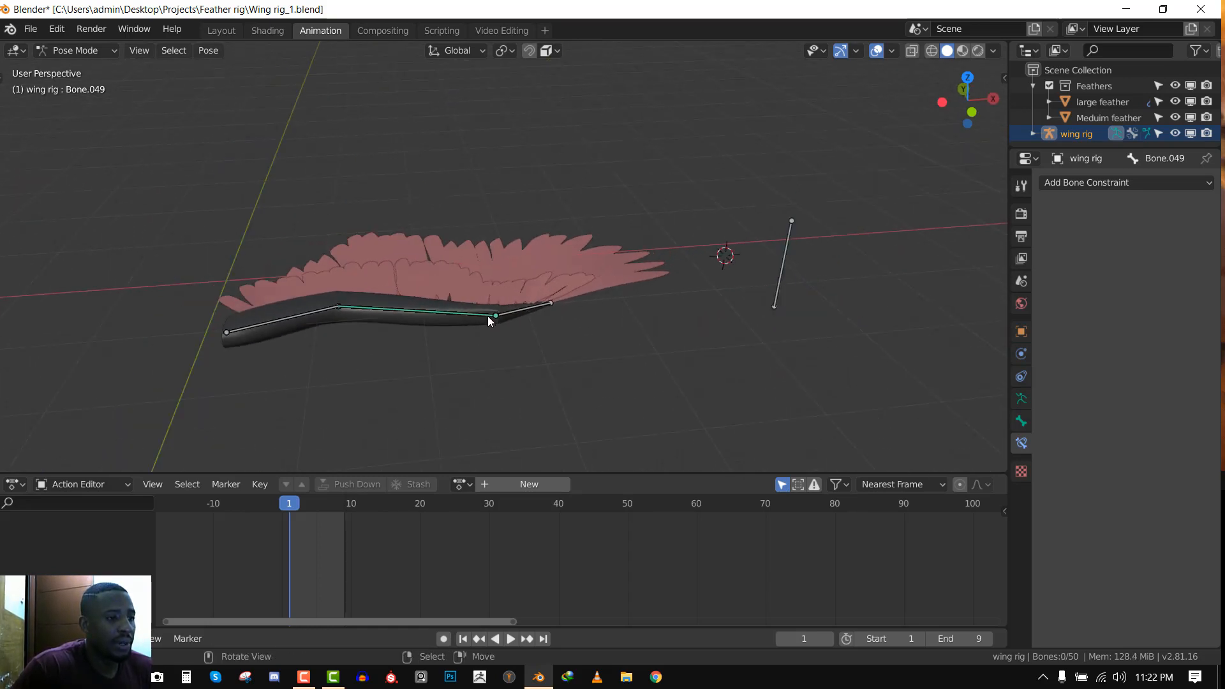
scroll(494, 322, up, 1)
middle_drag(581, 324, 542, 281)
key(ctrl+s)
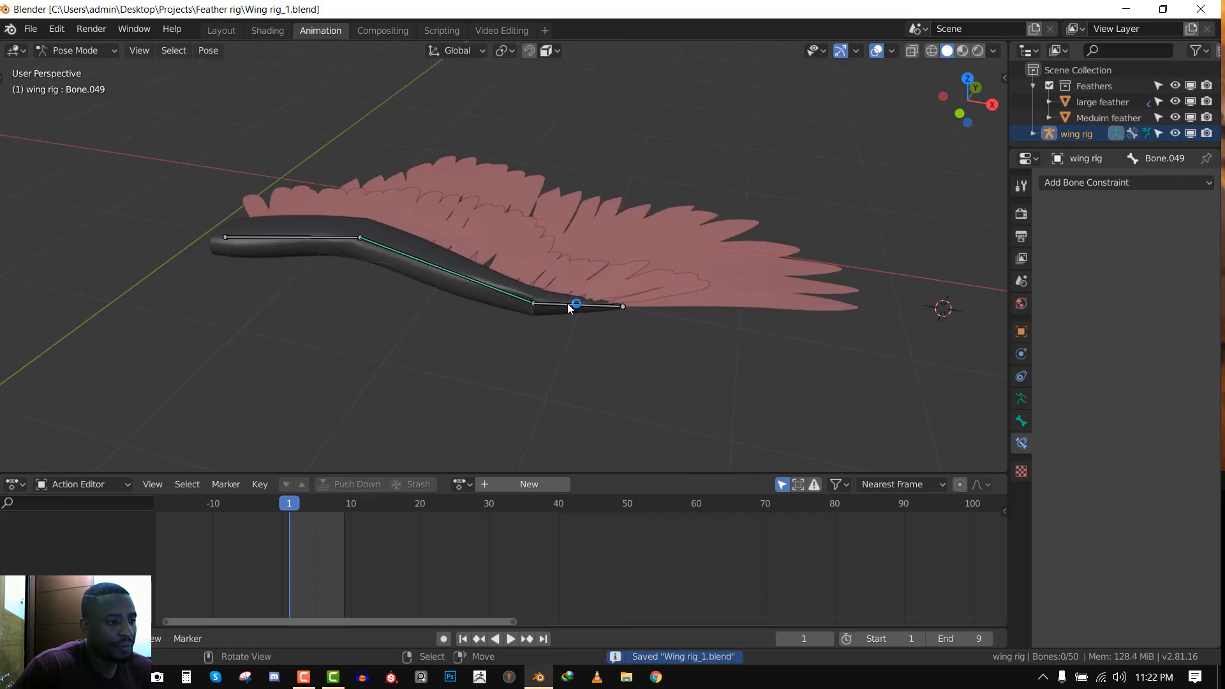
Copy Bone.001's Action constraint to Bone.002 and the wing's root arm bone, and deselect everything
click(539, 298)
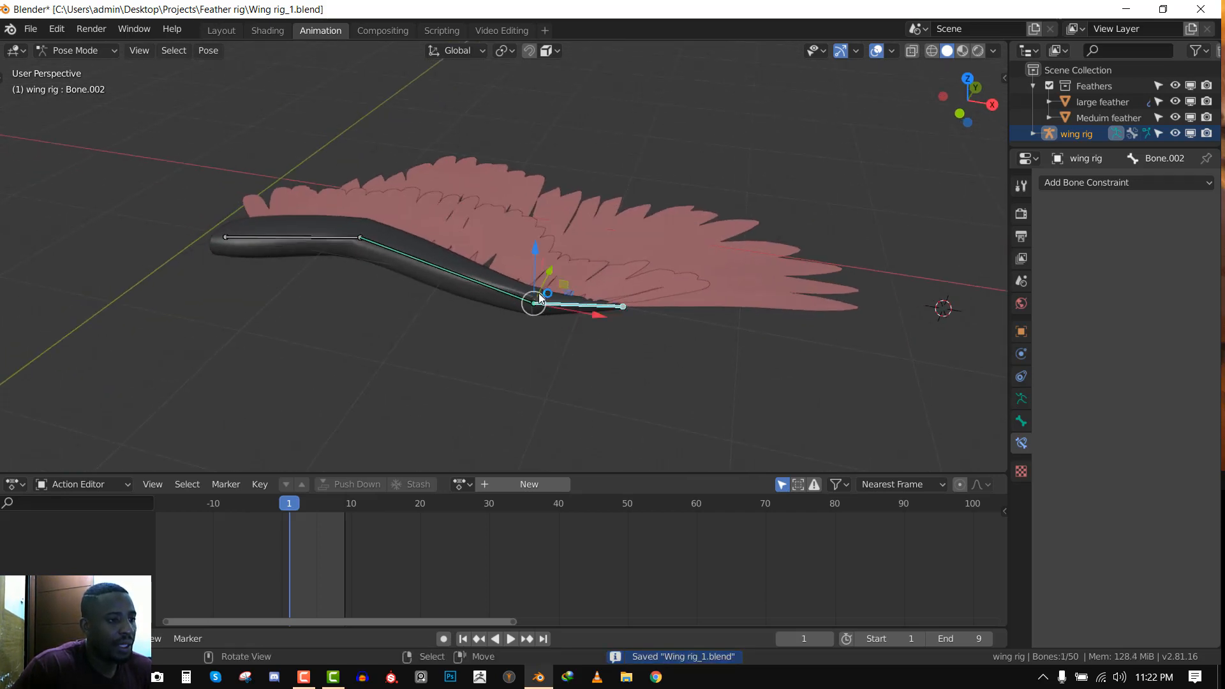
shift+click(344, 237)
shift+click(427, 275)
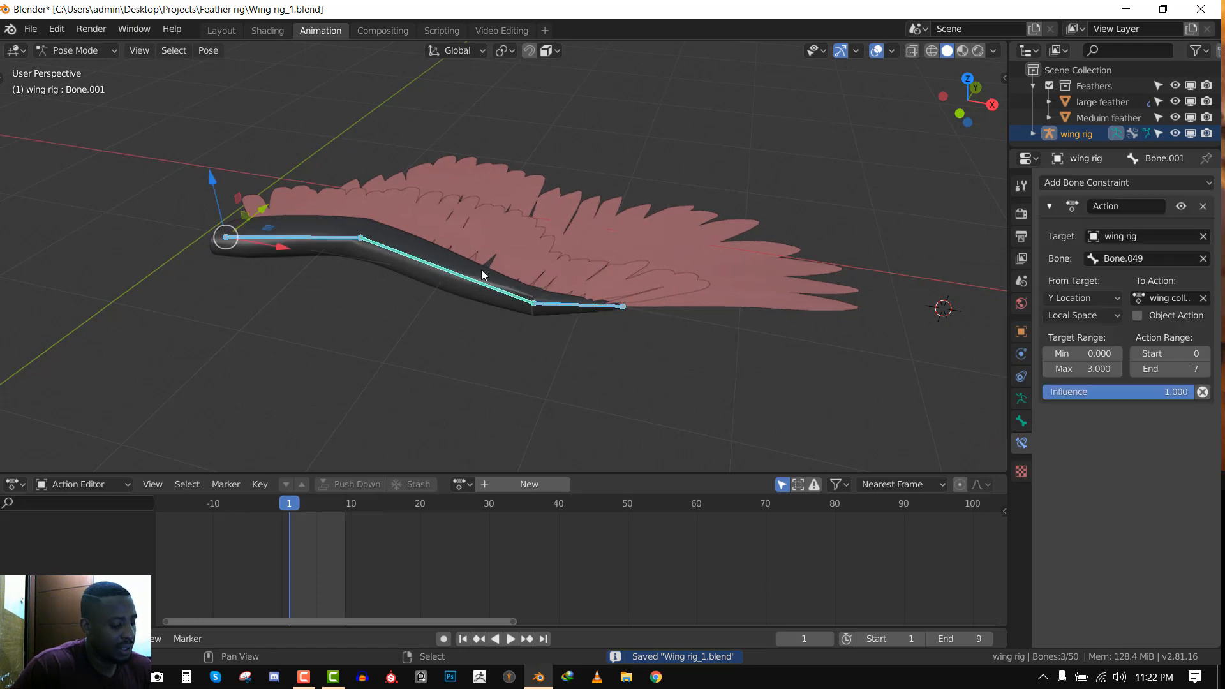
key(ctrl+shift+c)
click(609, 265)
key(alt+a)
Move Bone.049 upward to test the folding of all three arm bones, and clear its location
scroll(766, 332, down, 3)
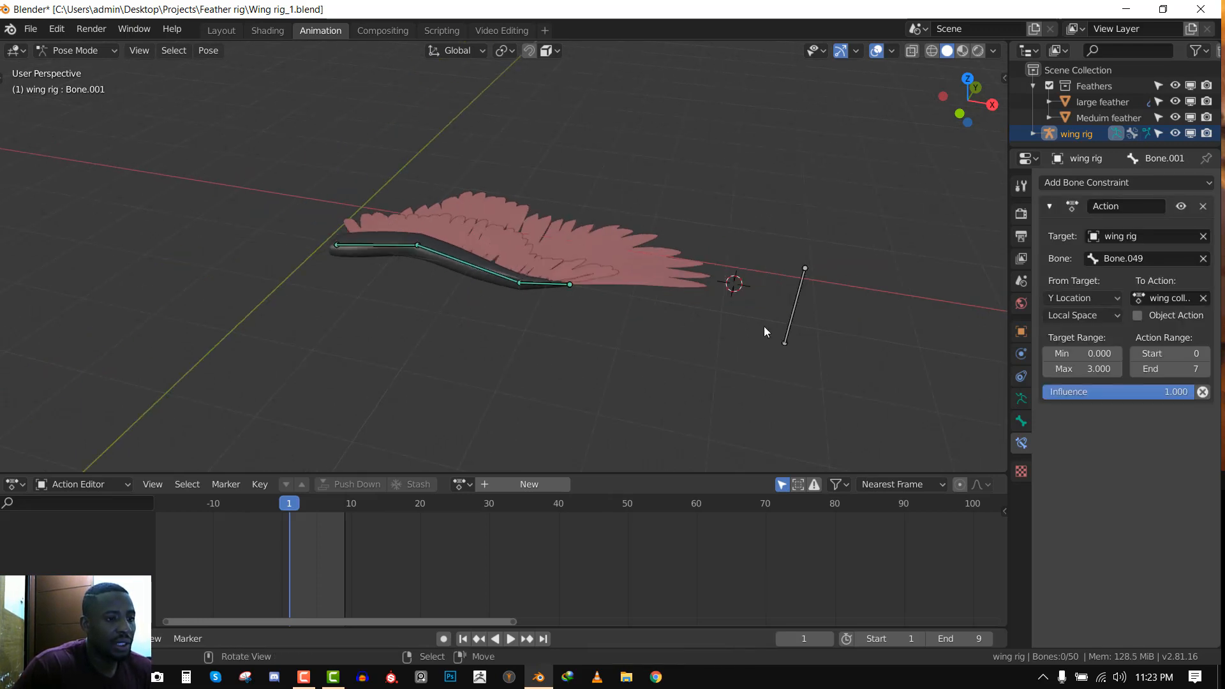
click(795, 323)
key(g)
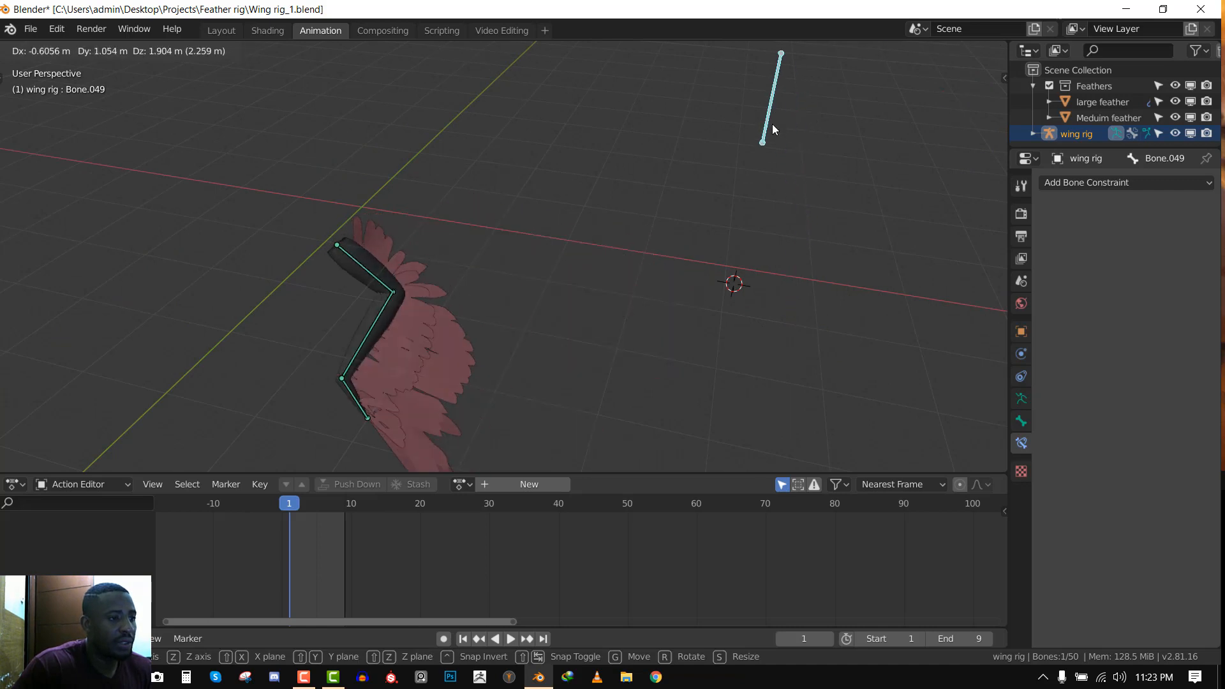
click(773, 128)
scroll(780, 259, down, 2)
middle_drag(779, 259, 694, 342)
key(g)
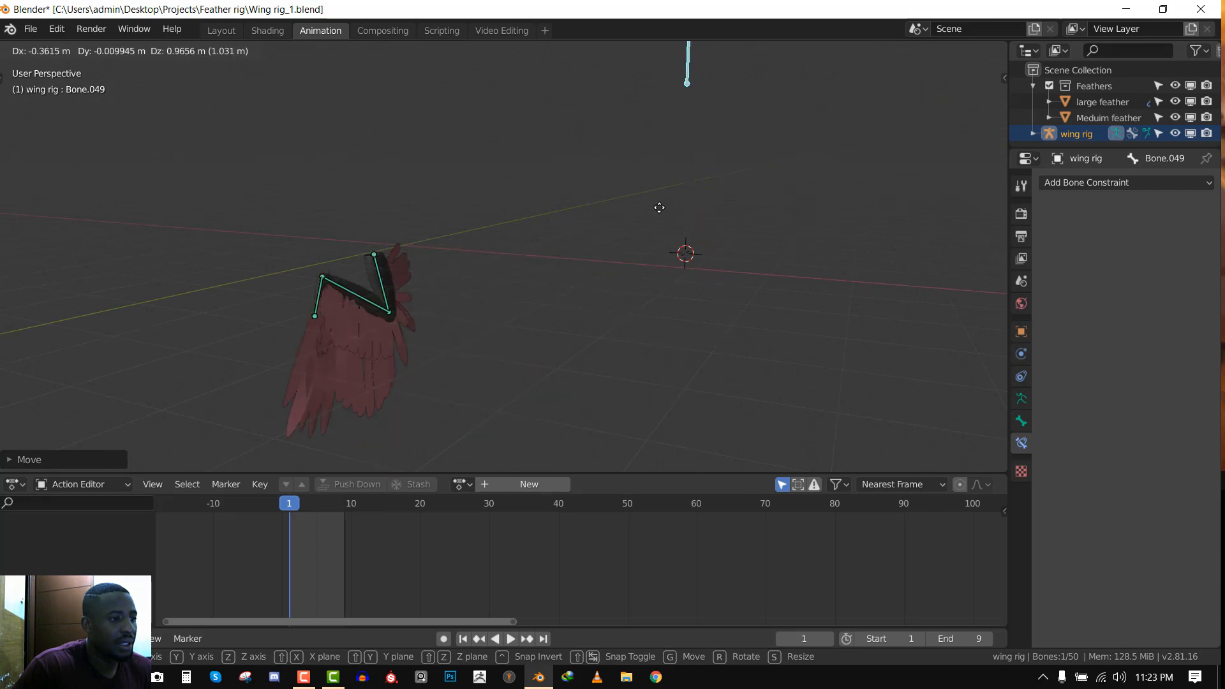
right_click(660, 213)
key(alt+g)
middle_drag(661, 226, 689, 276)
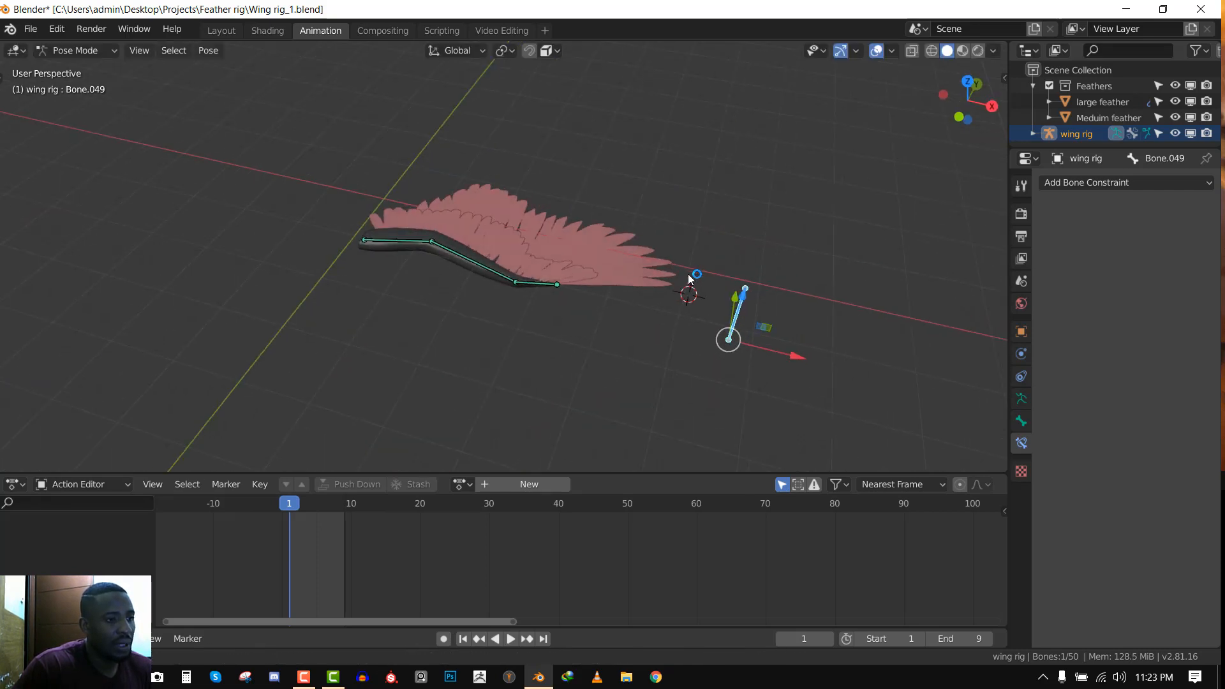
Reveal the hidden feather bones, deselect everything and save the file
scroll(553, 262, up, 2)
key(alt+h)
key(alt+a)
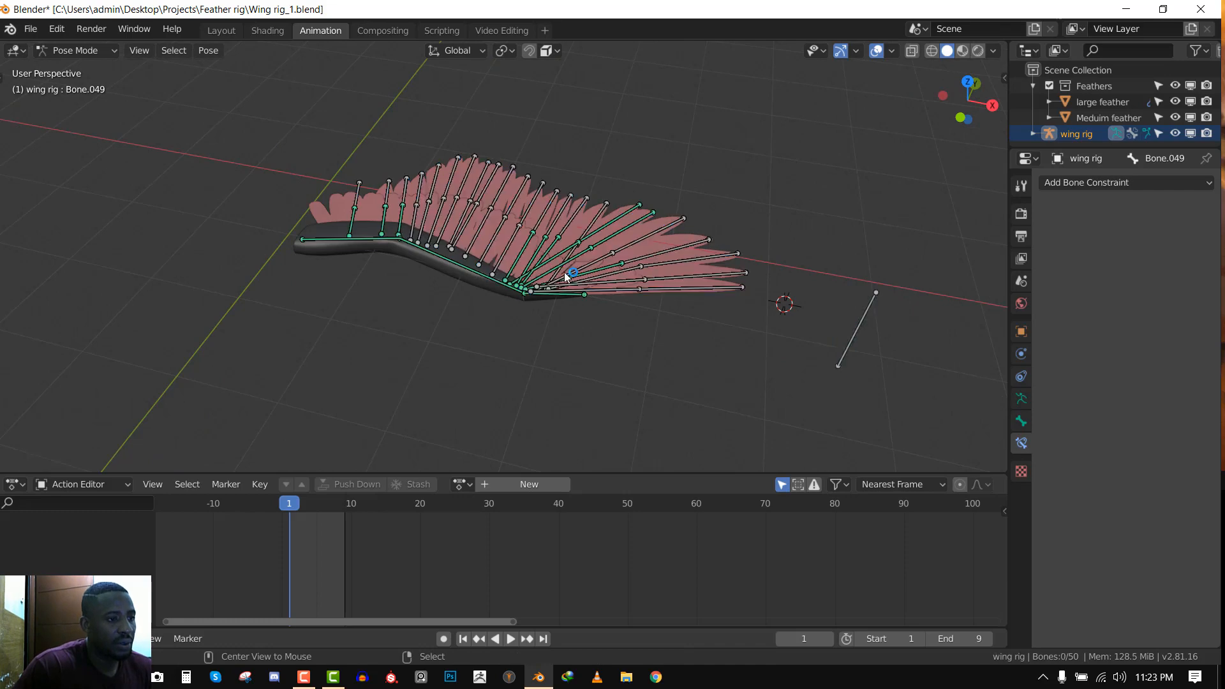
middle_drag(497, 203, 498, 203)
key(ctrl+s)
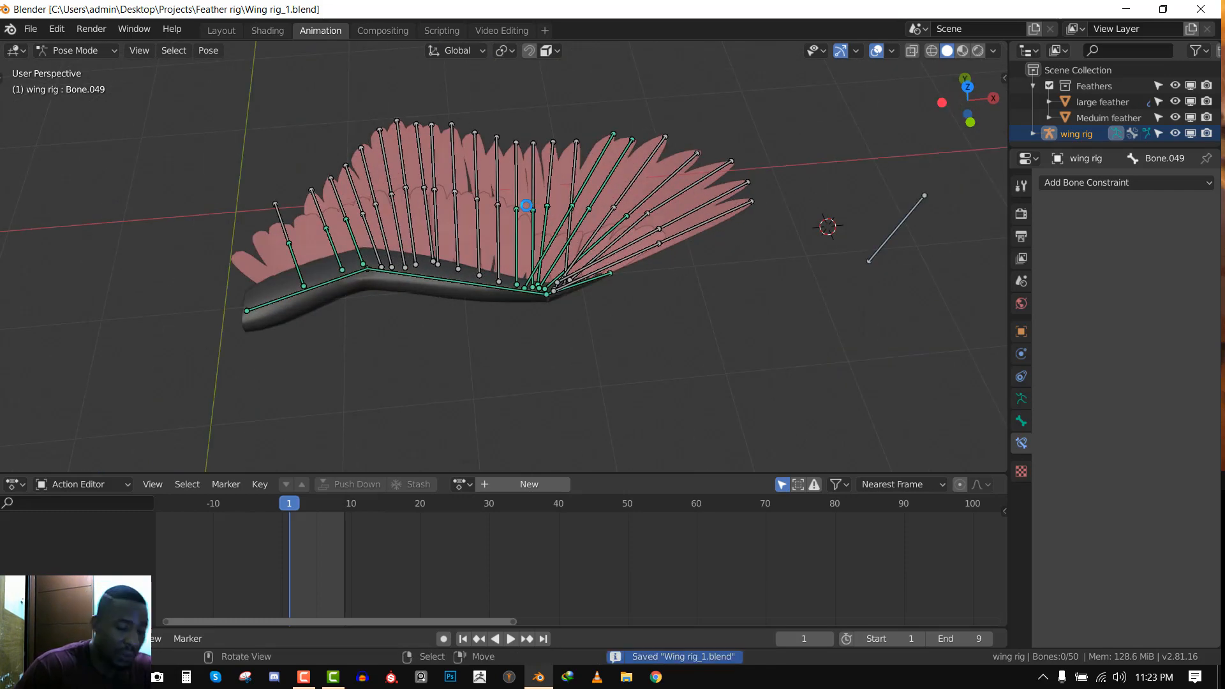
Hide Bone.002 and the wing's root arm bone, working in the top orthographic view
middle_drag(619, 241, 576, 247)
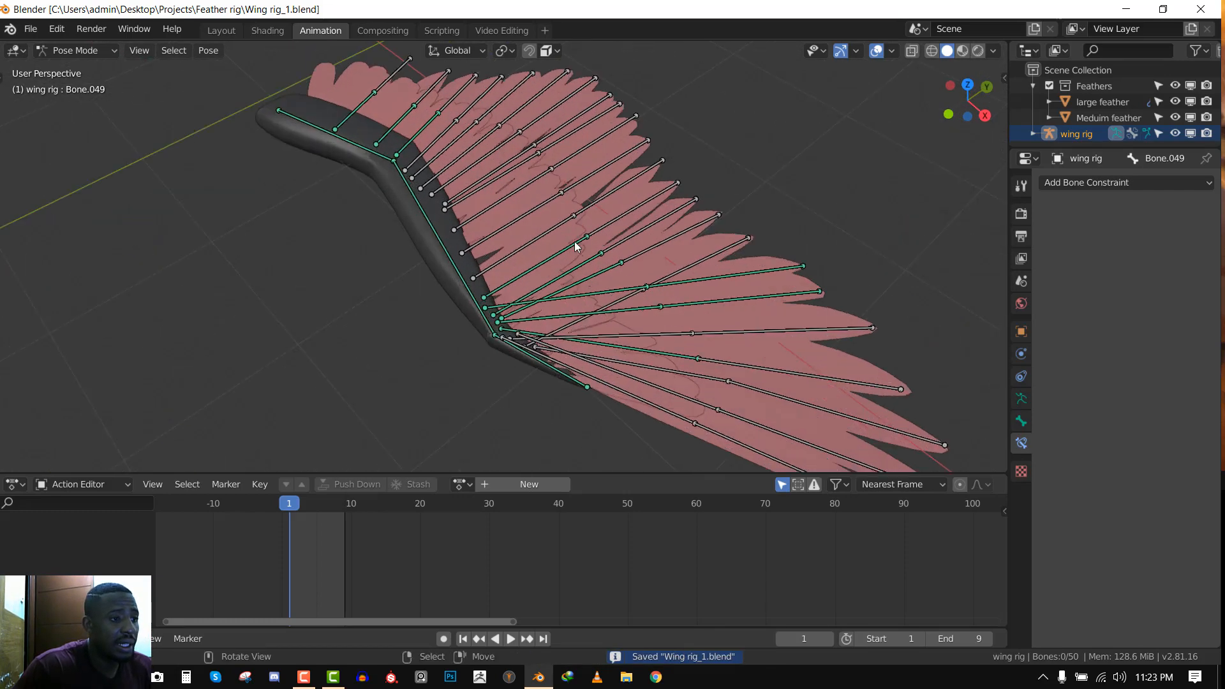
middle_drag(605, 321, 561, 300)
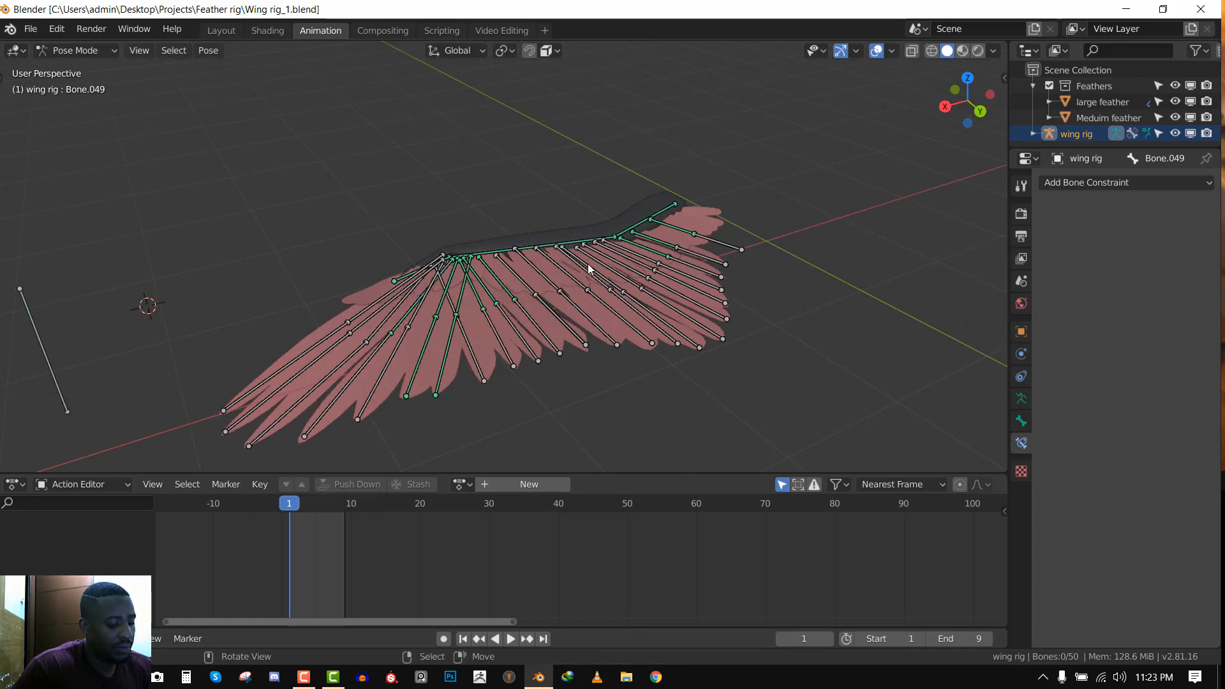
key(KP_7)
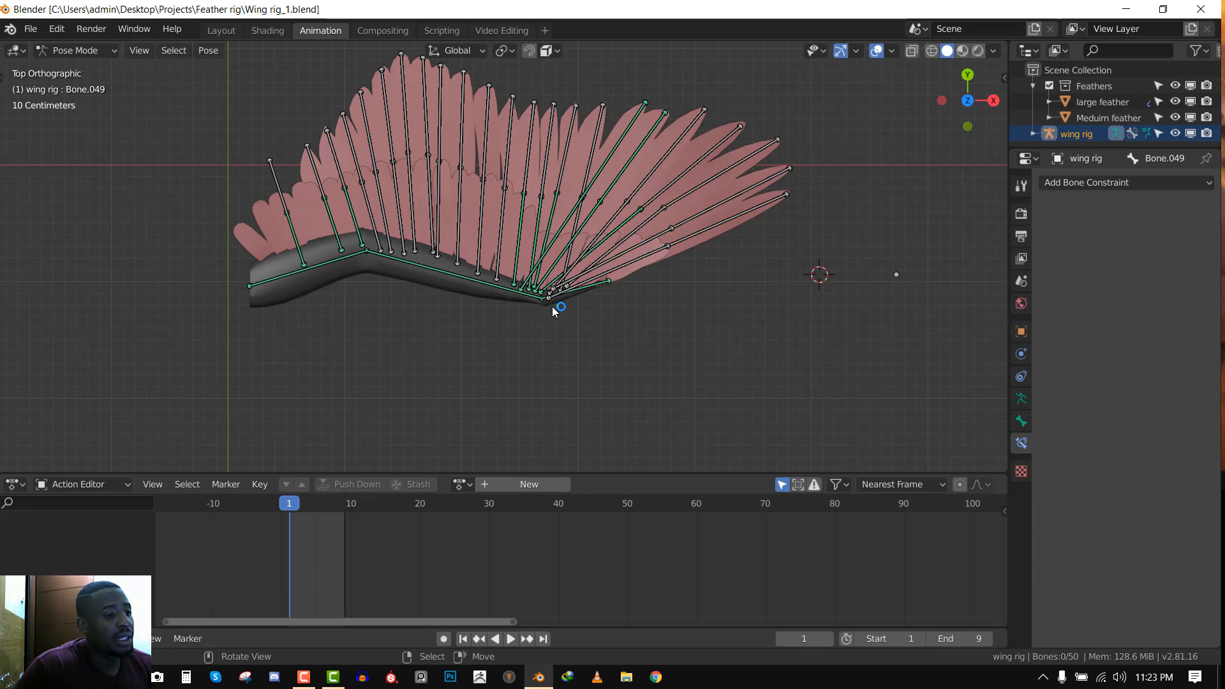
click(574, 290)
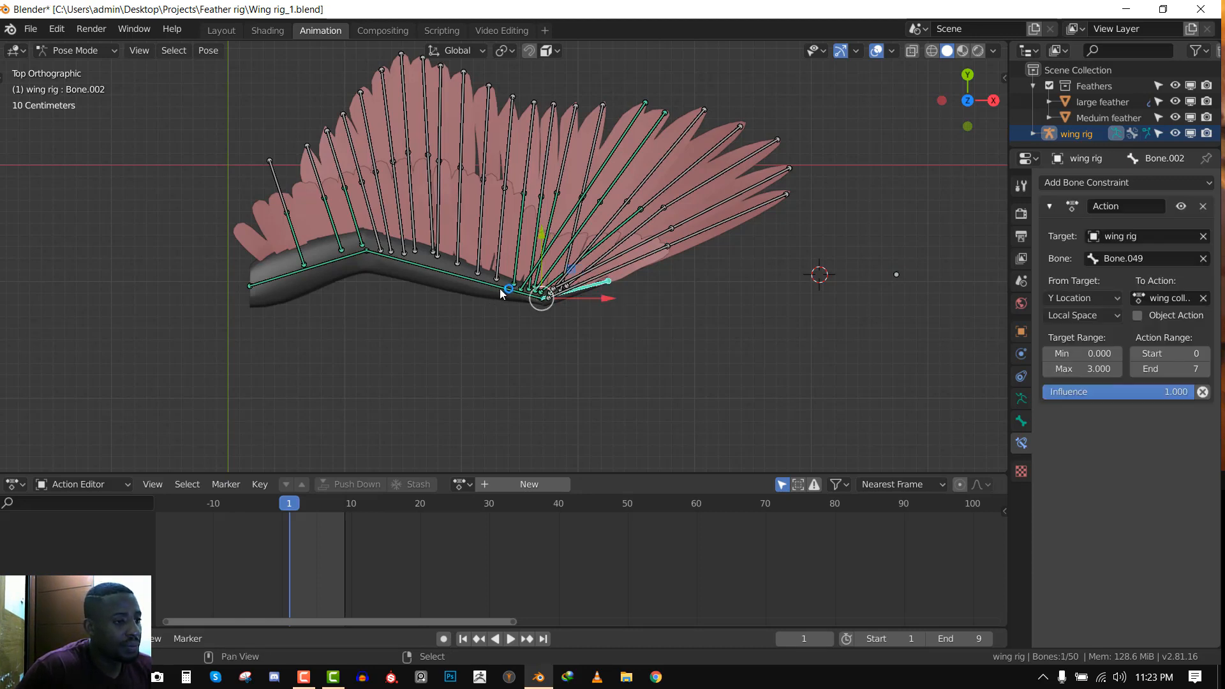
shift+click(328, 282)
key(h)
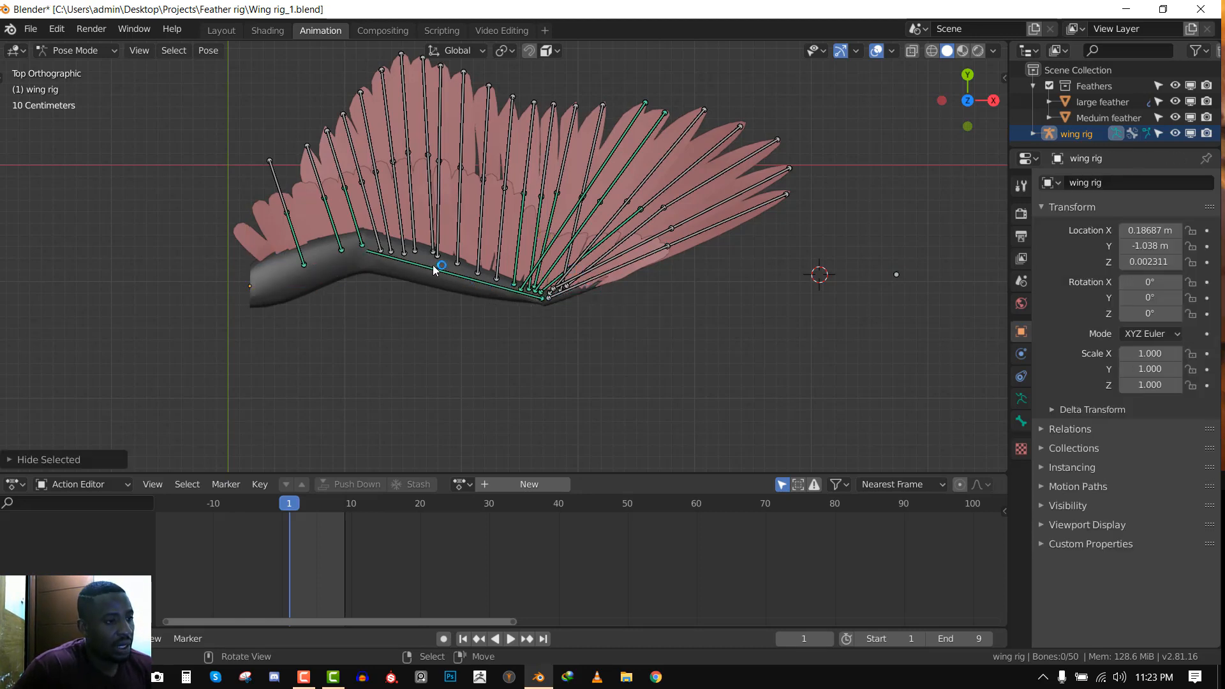
Try to copy Bone.001's Action constraint to all other visible bones, with Bone.001 as the active bone
scroll(577, 273, up, 1)
click(454, 293)
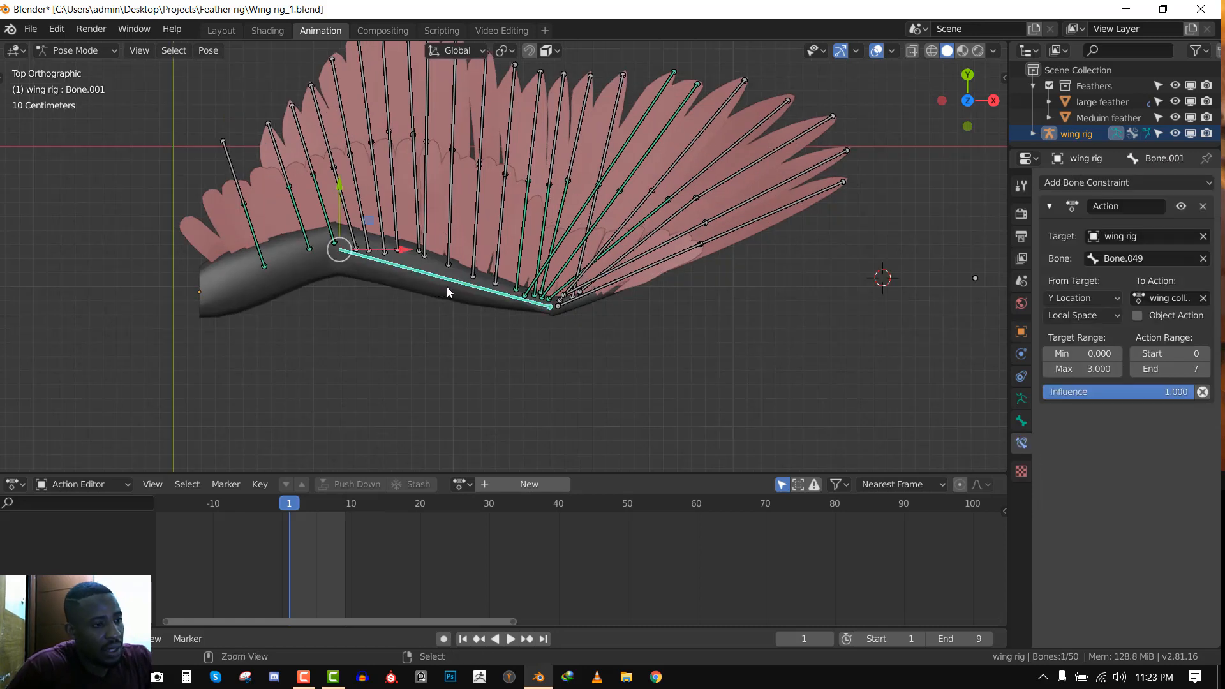
key(ctrl+i)
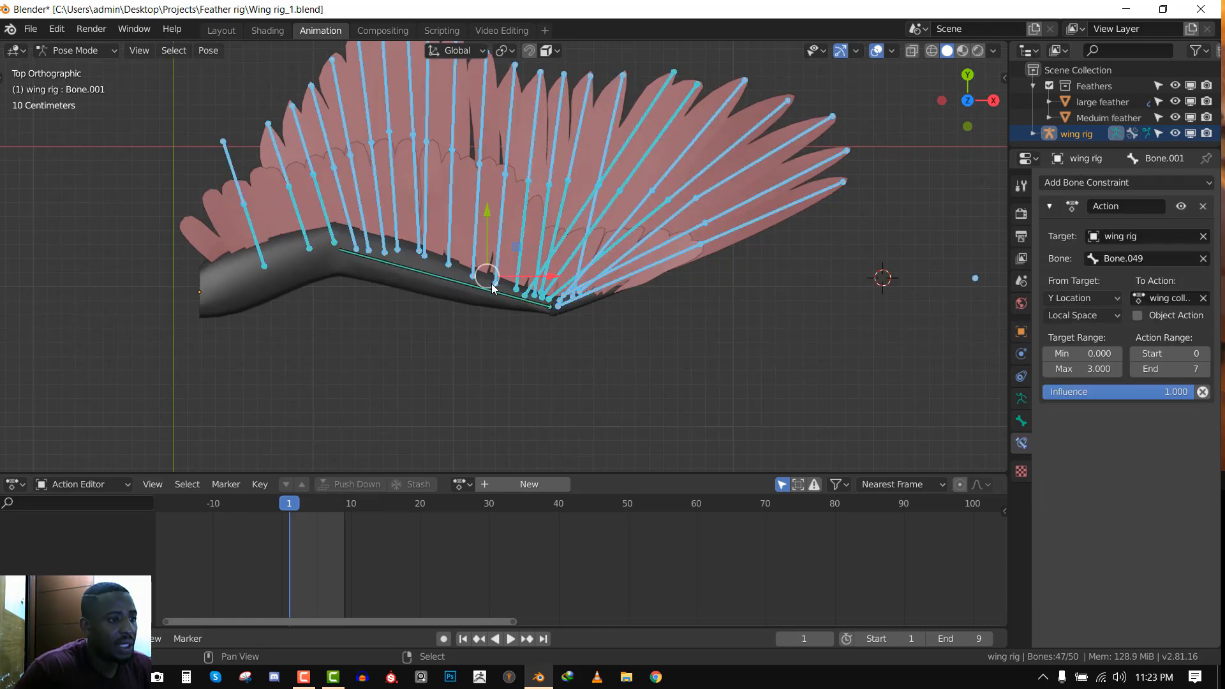
shift+click(474, 291)
scroll(391, 298, up, 2)
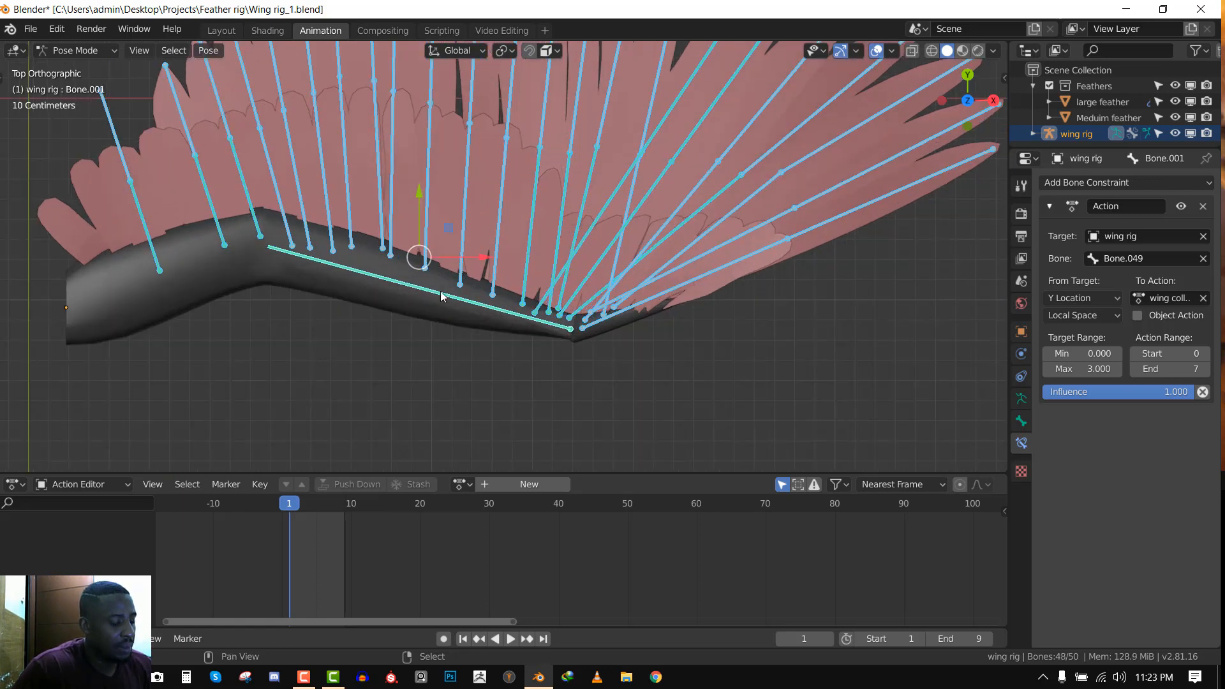
key(ctrl+c)
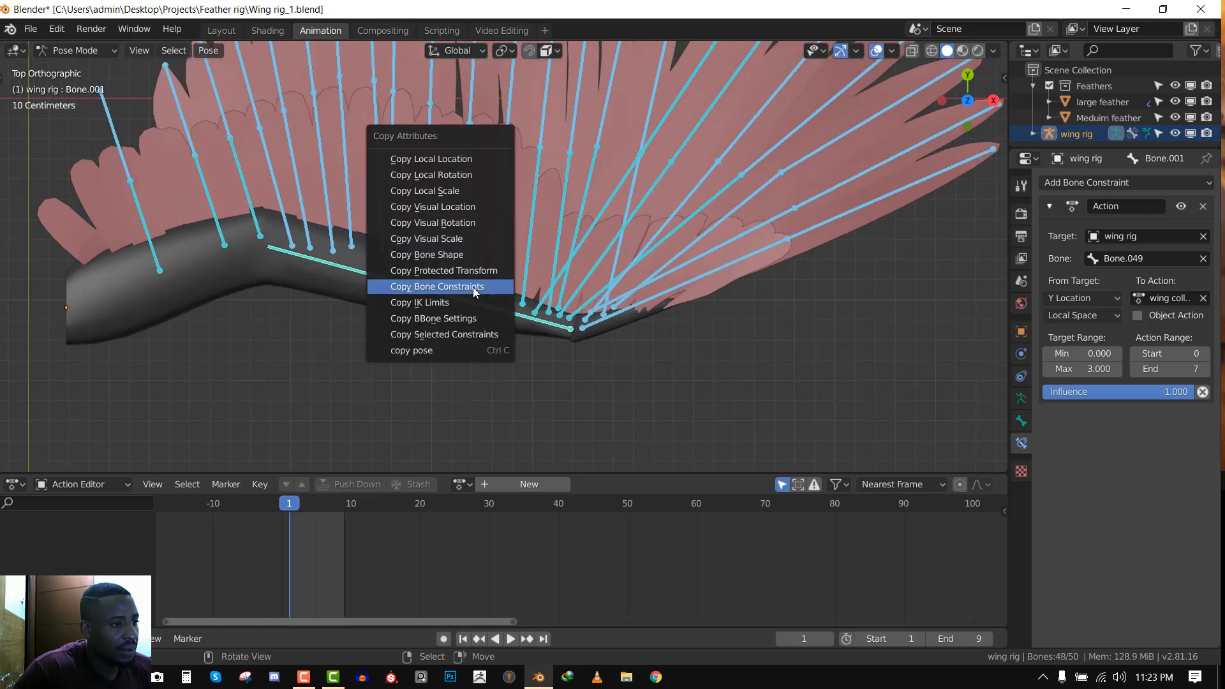
click(445, 335)
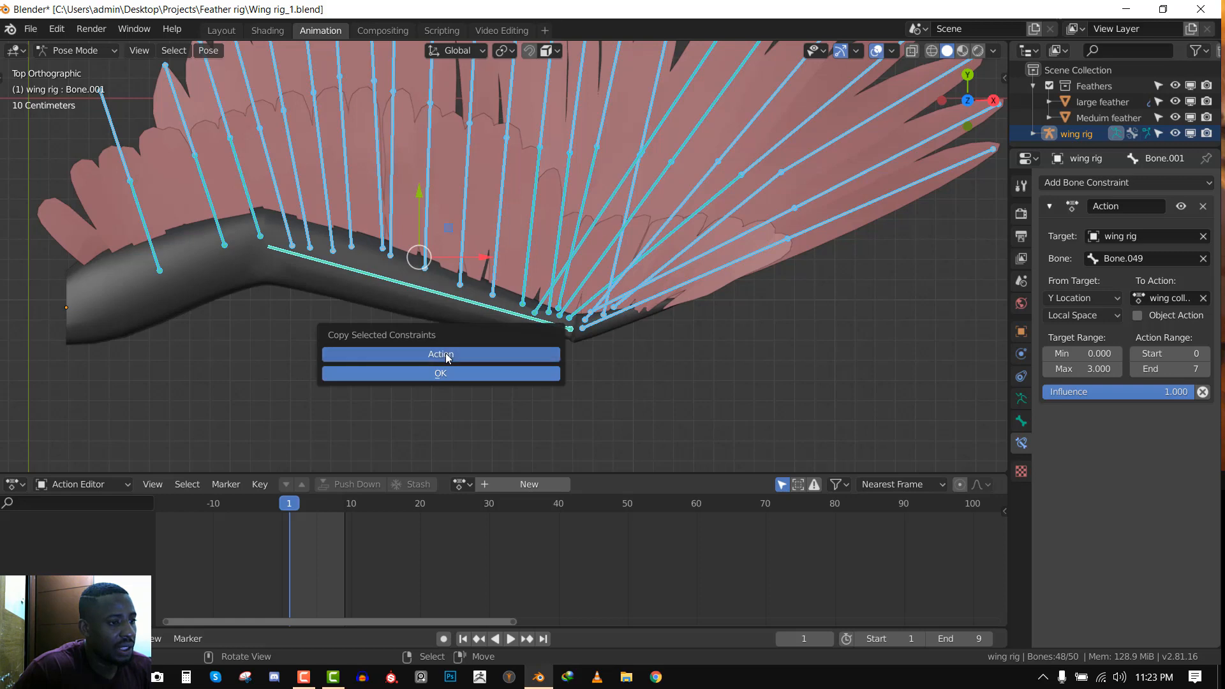
click(490, 375)
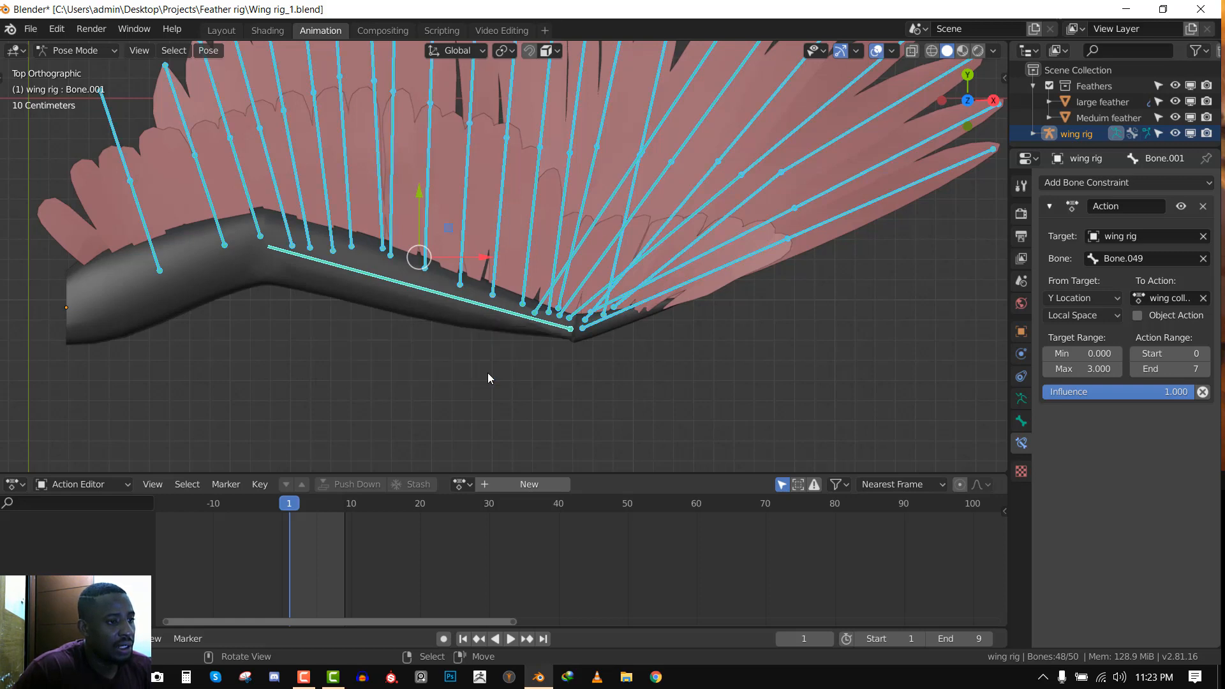
Undo the constraint copy and hide the control bone Bone.049
scroll(510, 351, down, 4)
click(618, 300)
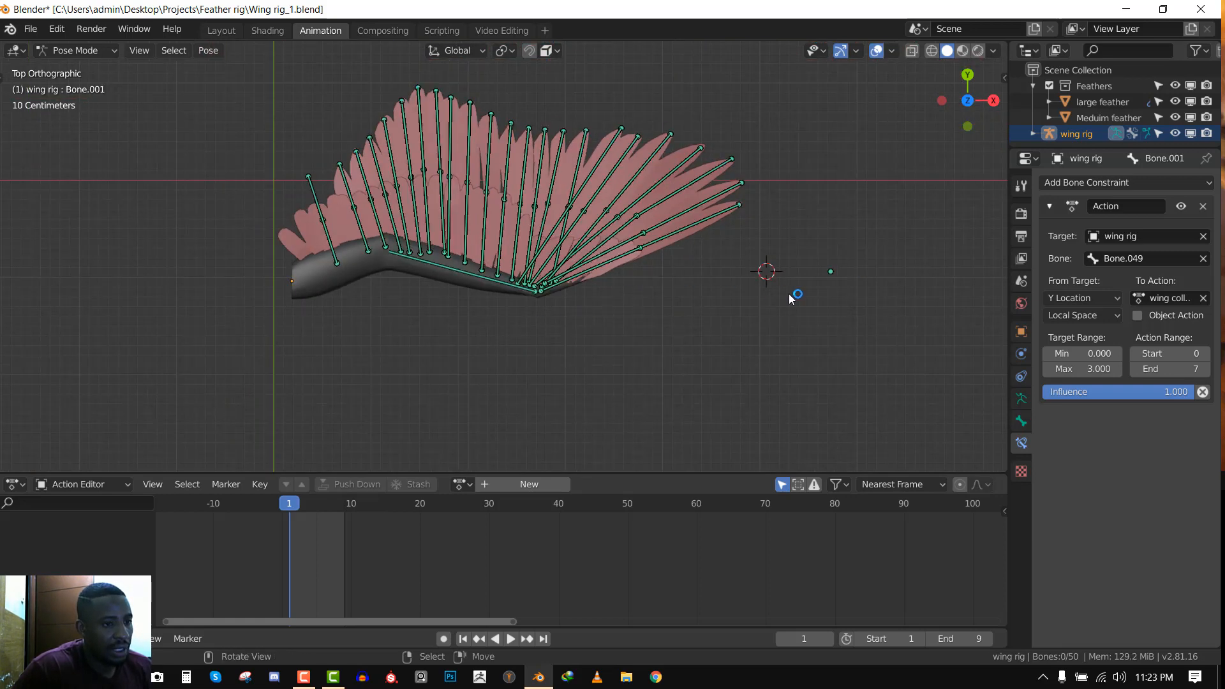
key(a)
middle_drag(847, 291, 832, 310)
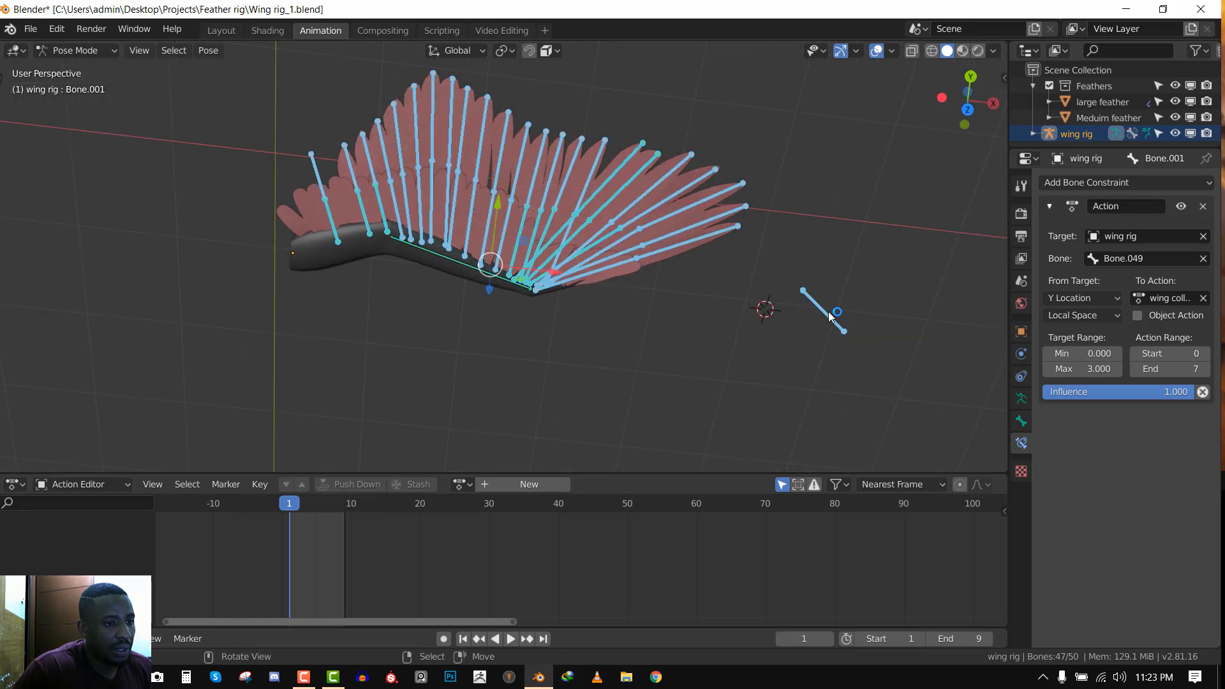
key(alt+a)
right_click(831, 310)
key(h)
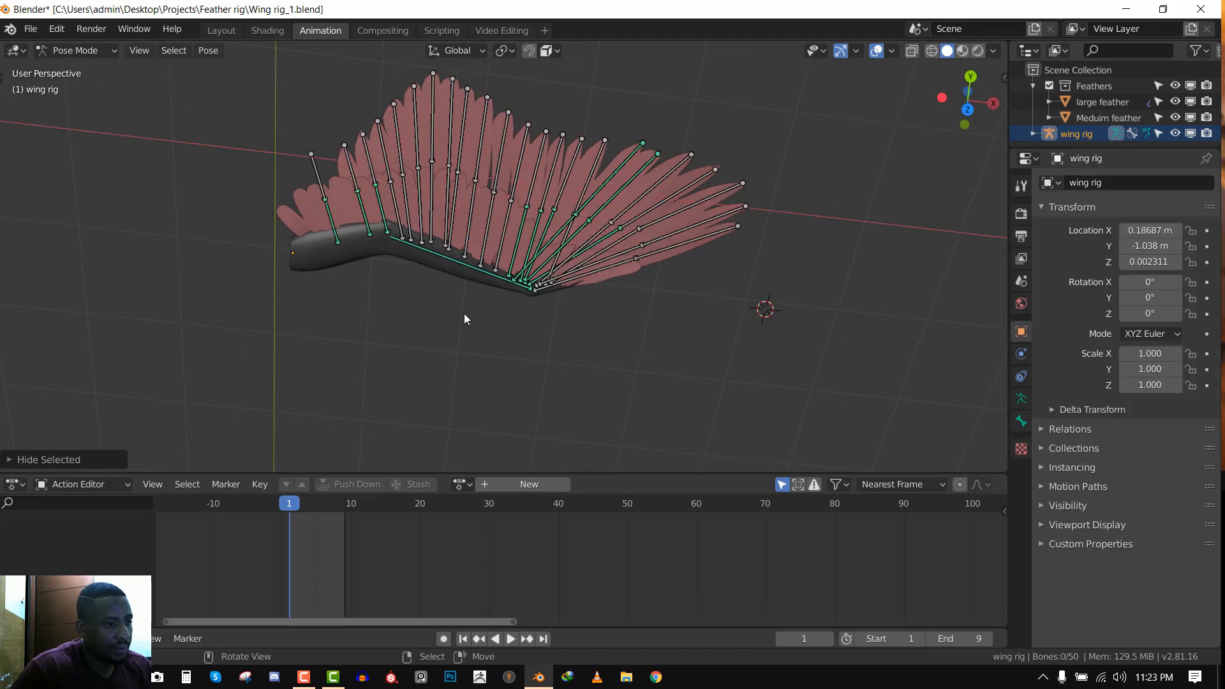
Select all visible bones with Bone.001 active and copy its Action constraint to the feather bones using Copy Selected Constraints
right_click(485, 284)
key(KP_7)
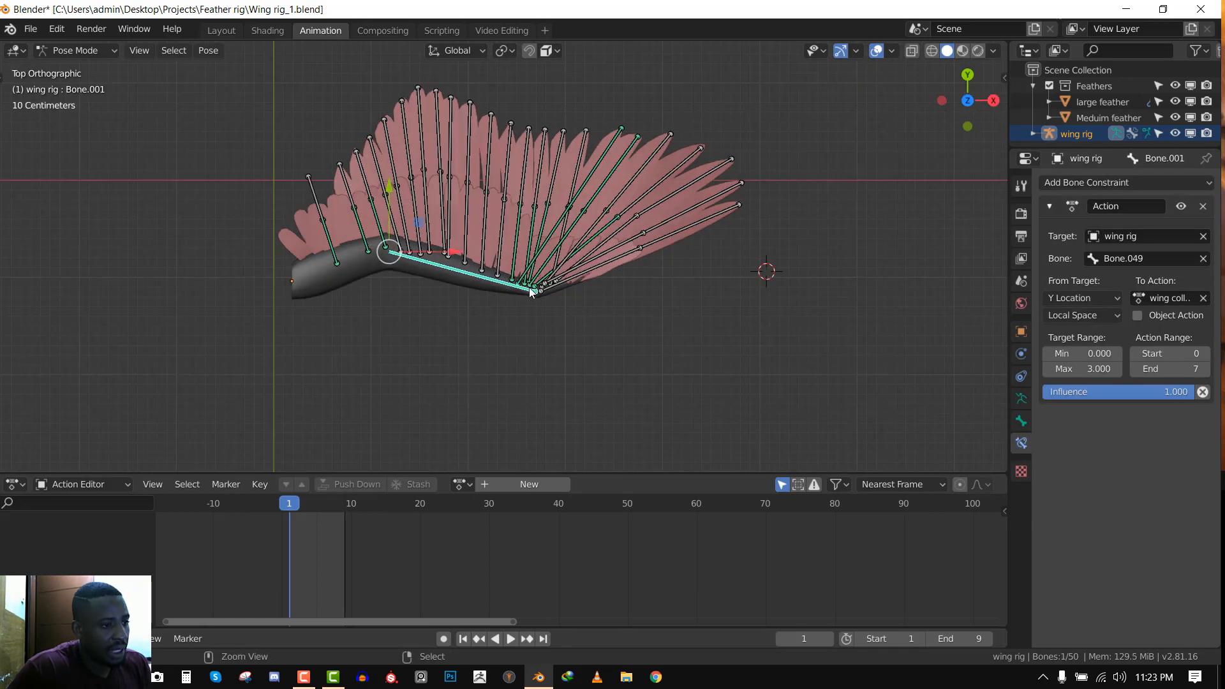
key(a)
scroll(501, 293, up, 2)
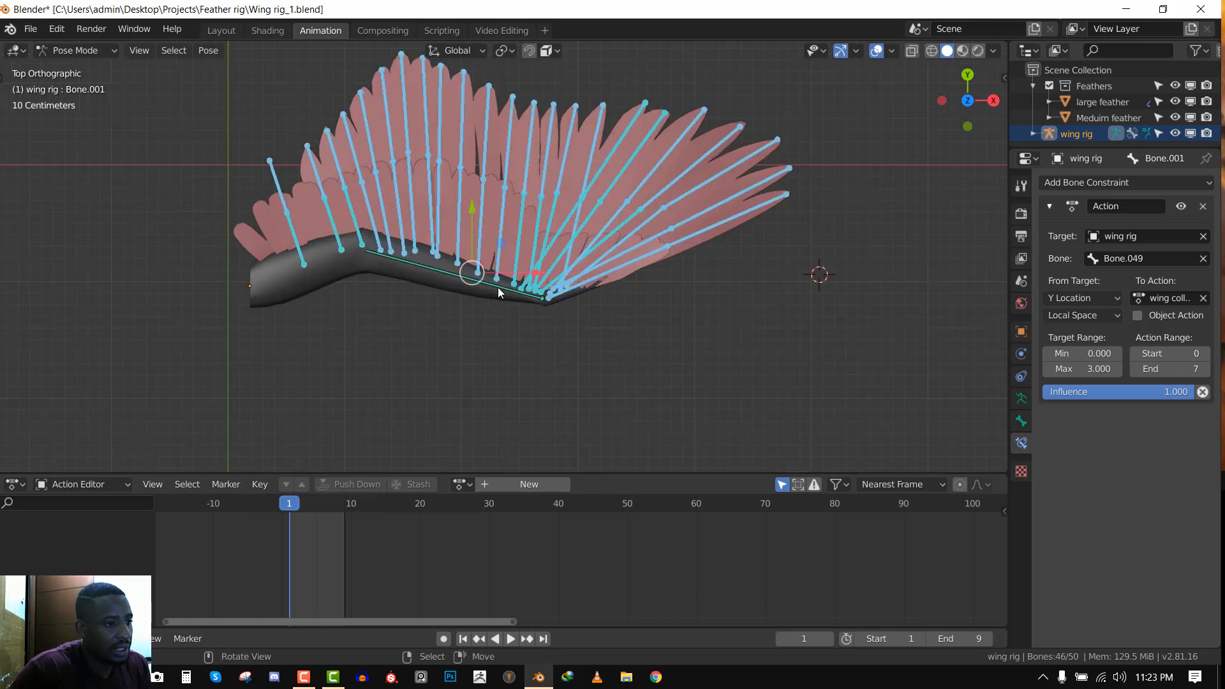
shift+right_click(486, 295)
scroll(510, 275, up, 2)
key(ctrl+c)
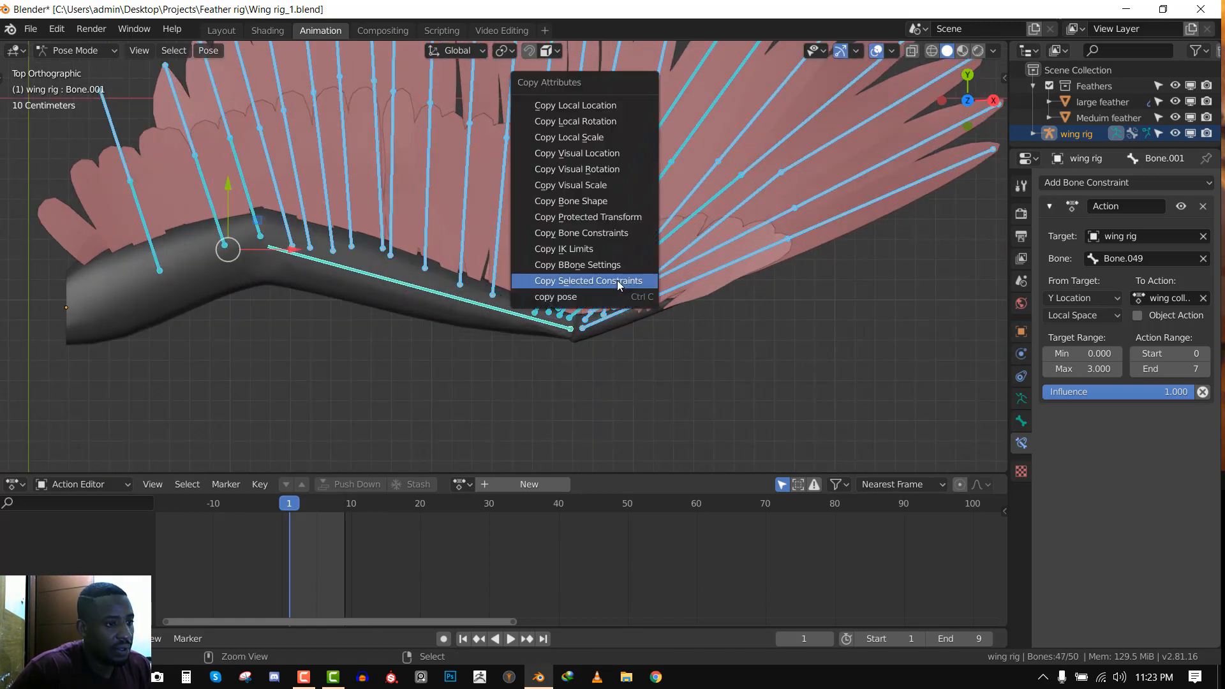
click(617, 282)
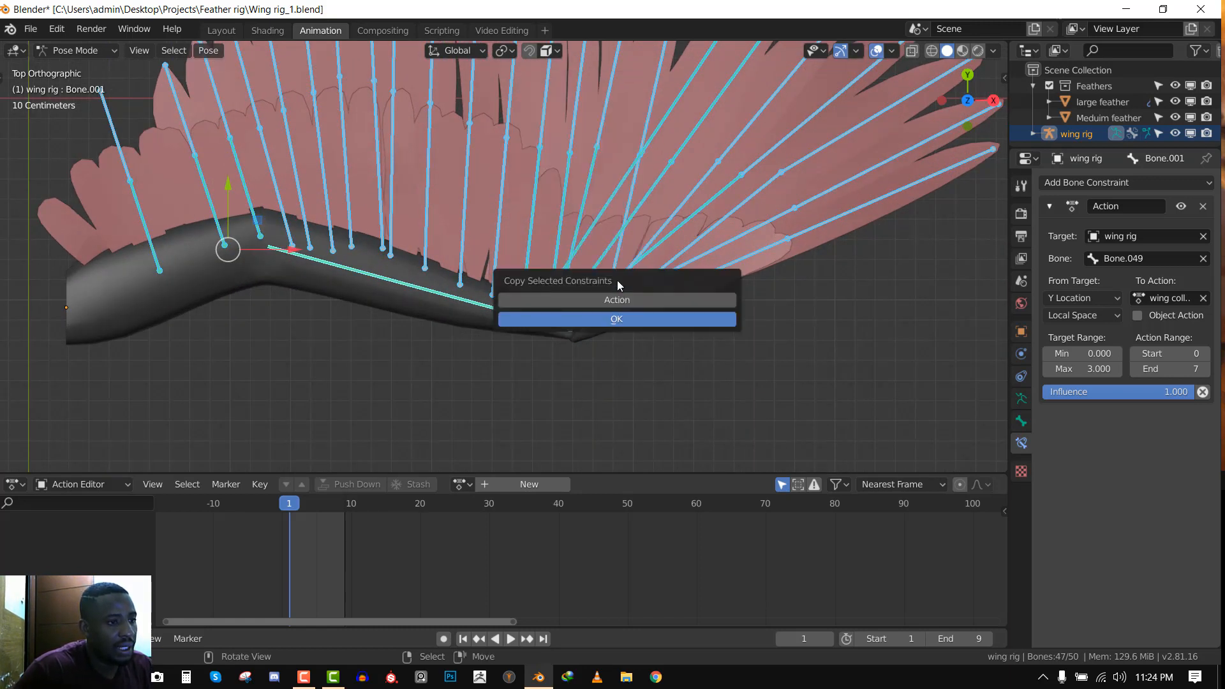
click(631, 317)
Reveal the hidden arm bones and control bone, and clear the selection
key(alt+a)
alt+scroll(446, 298, down, 1)
scroll(445, 298, down, 4)
key(alt+h)
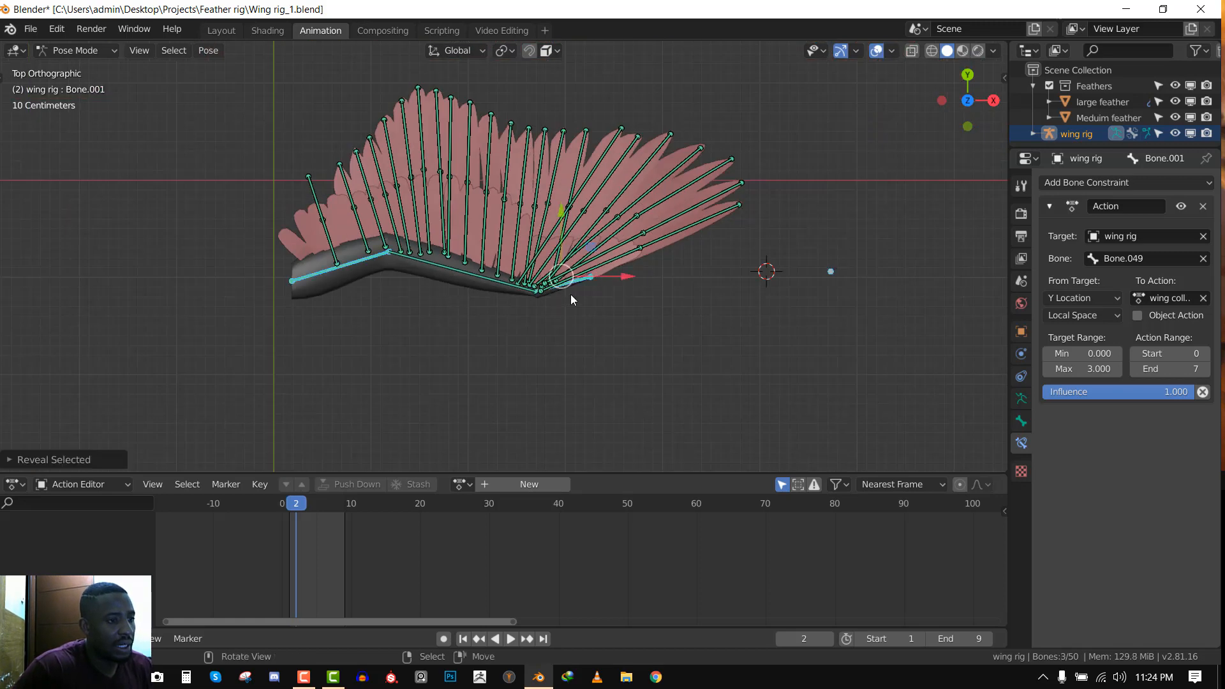
key(alt+a)
scroll(550, 292, up, 1)
scroll(549, 289, up, 2)
scroll(708, 297, down, 2)
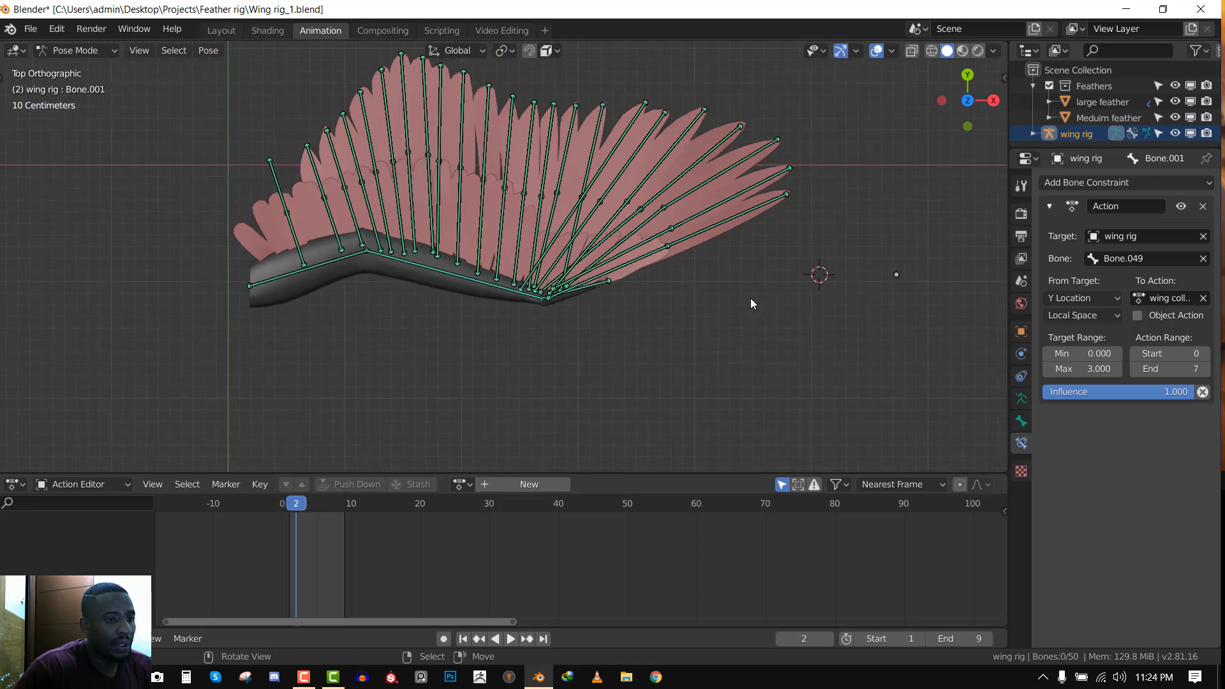
Try out the wing collapse by moving control bone Bone.049 upward in front view, repeating the move from a perspective view
right_click(892, 277)
key(KP_1)
key(g)
click(854, 188)
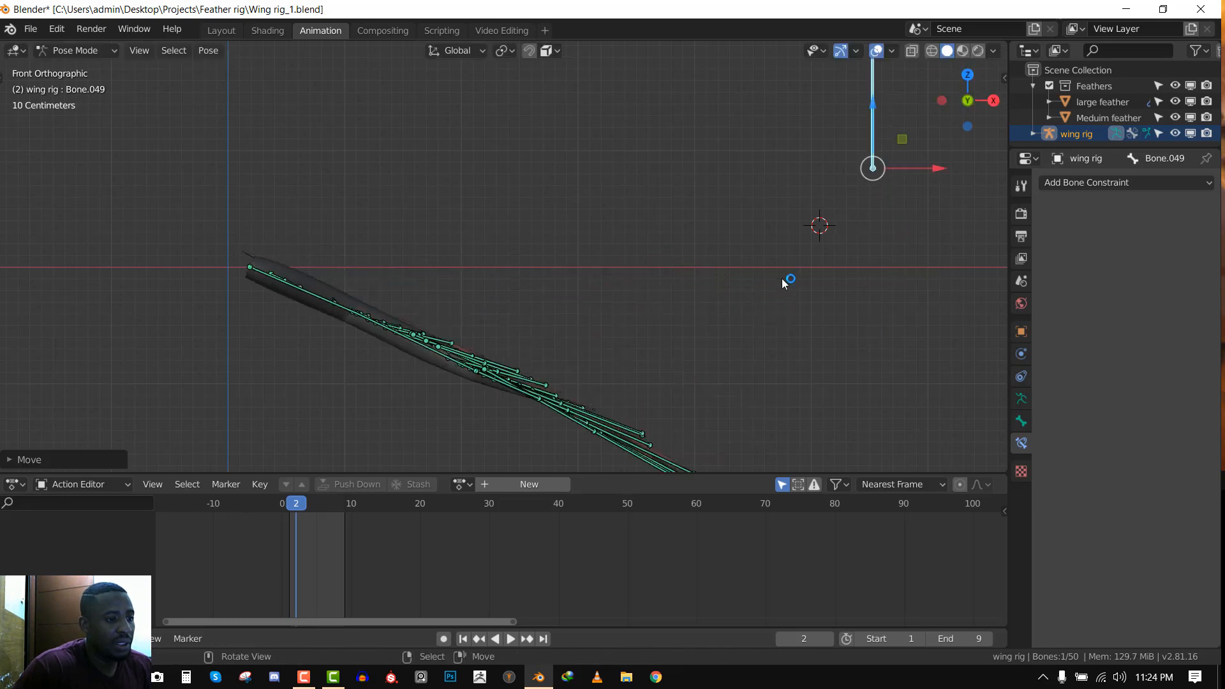
scroll(653, 337, down, 3)
middle_drag(654, 337, 648, 399)
key(g)
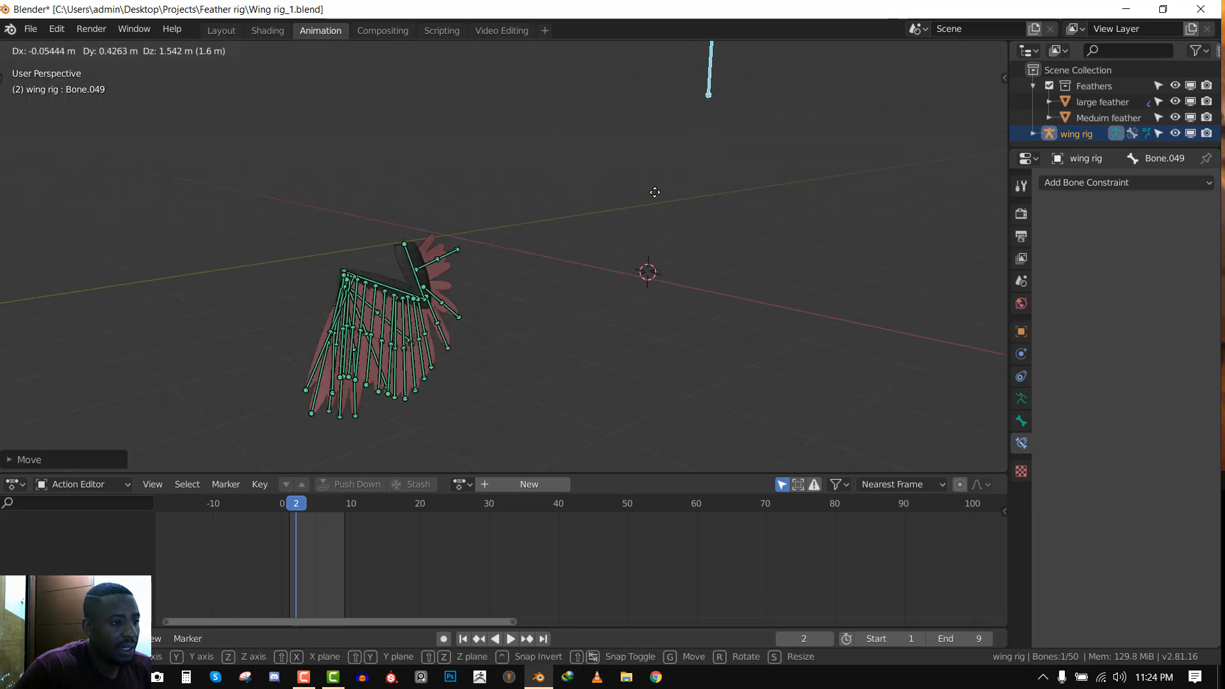
click(617, 241)
Move Bone.049 through further positions from other viewing angles to test the folding of the wing
middle_drag(618, 241, 656, 205)
key(g)
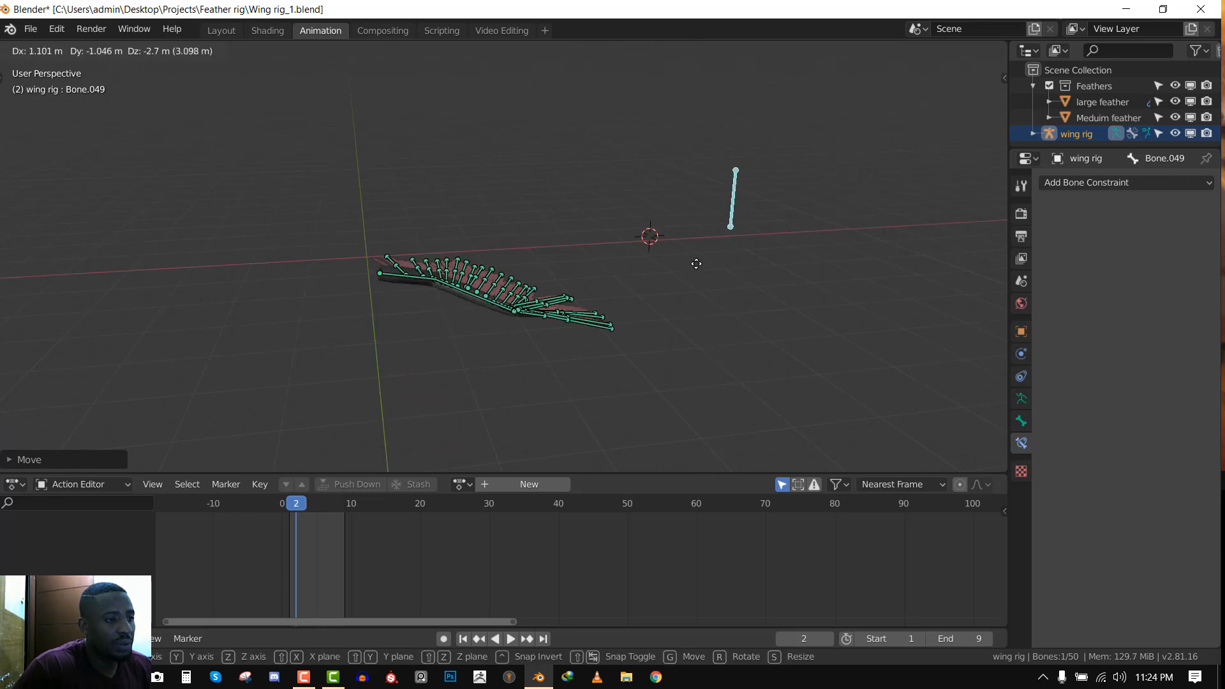
click(568, 259)
middle_drag(568, 259, 768, 325)
key(g)
click(661, 232)
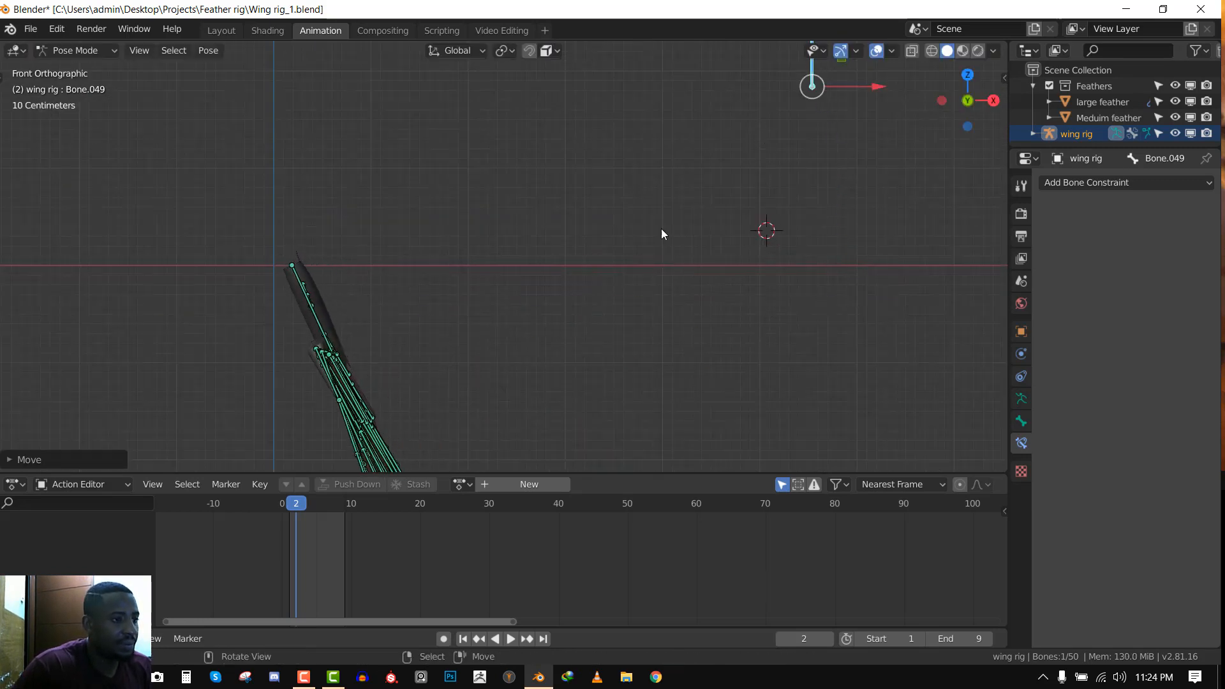
Move Bone.049 once more in perspective view, and reset all bones to their unmoved pose
middle_drag(661, 232, 667, 293)
key(g)
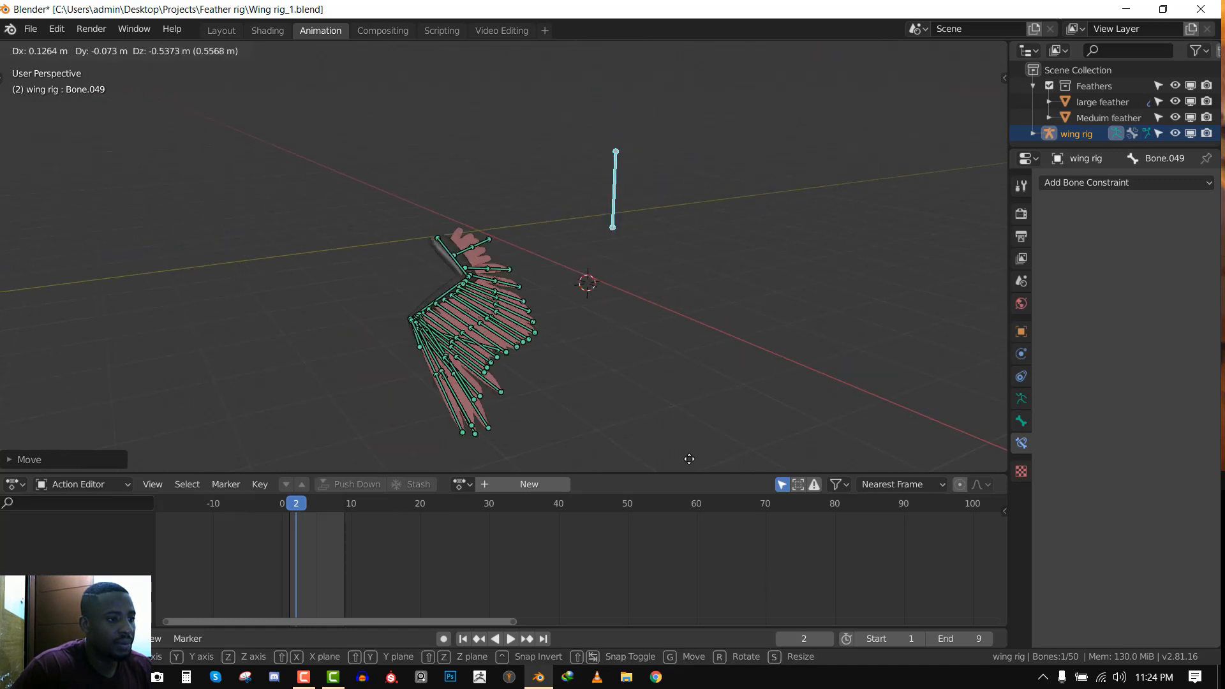
click(699, 284)
middle_drag(703, 288, 564, 297)
scroll(561, 297, up, 3)
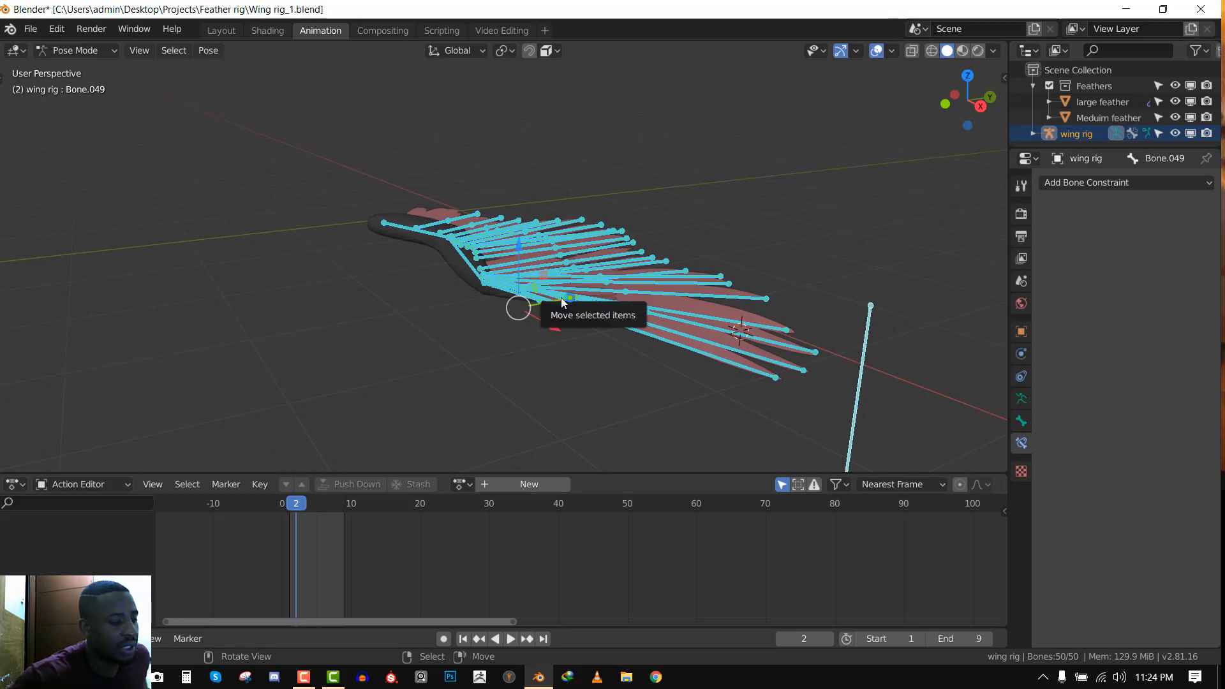
mouse_move(561, 297)
middle_down()
mouse_move(645, 314)
mouse_move(511, 267)
mouse_move(550, 287)
middle_up()
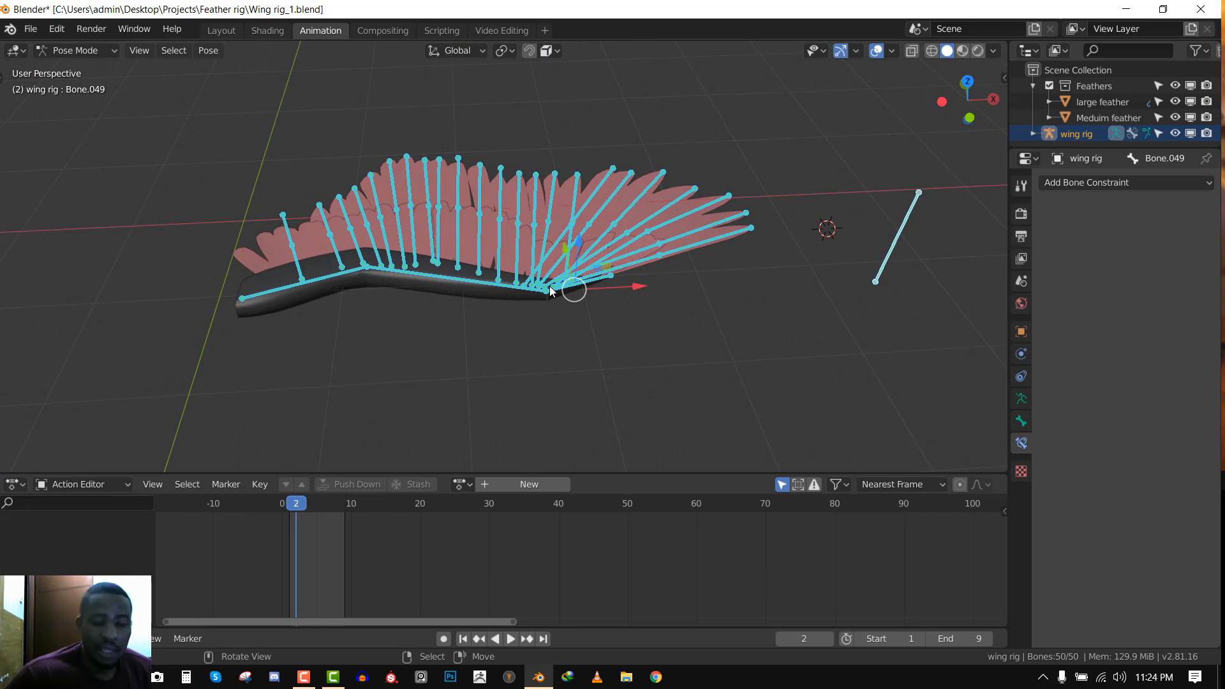
middle_drag(545, 300, 560, 288)
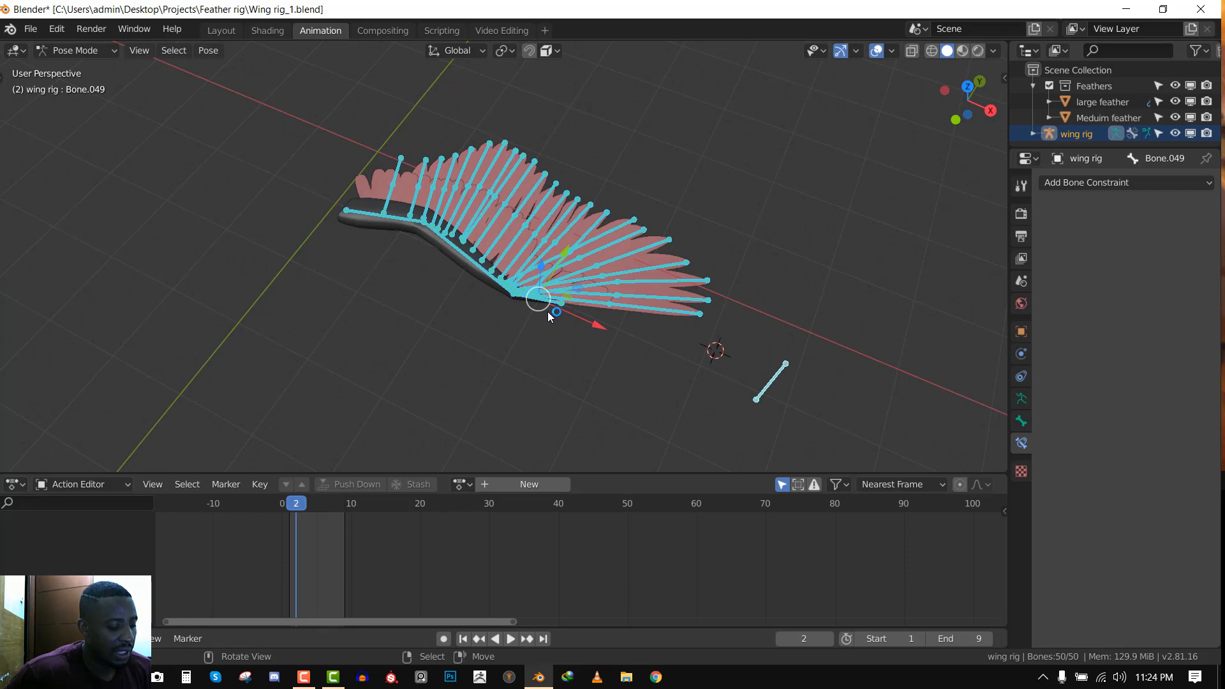
Test the wing tip in top view by rotating Bone.002 clockwise so that its feathers fan out
click(548, 311)
key(KP_7)
click(600, 299)
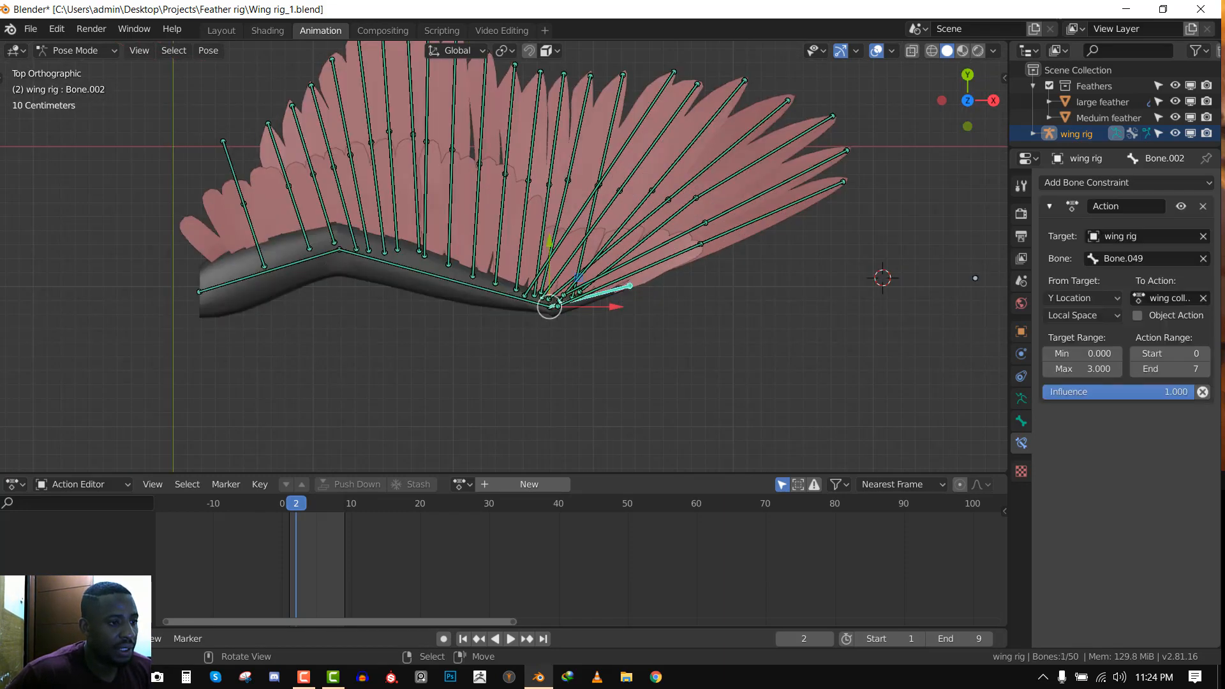
key(r)
click(795, 285)
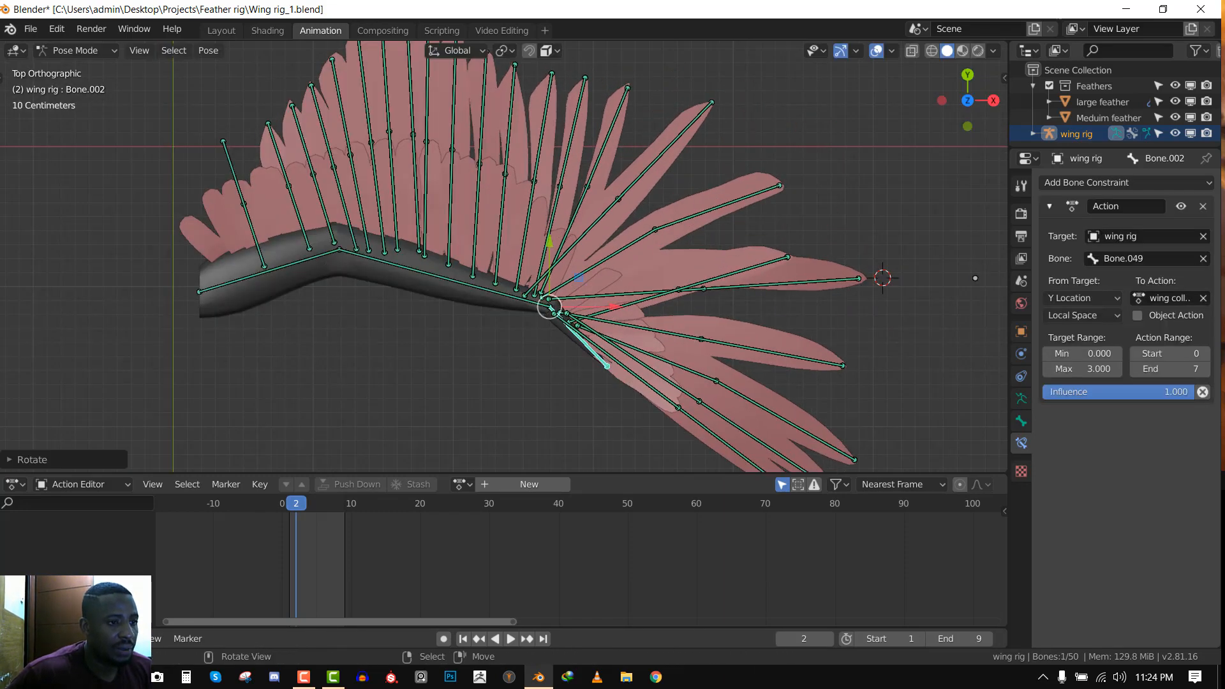
right_click(796, 283)
key(r)
right_click(798, 311)
Check feather bones Bone.039 and Bone.021, and rotate forearm bone Bone.001 counterclockwise in top view
right_click(747, 270)
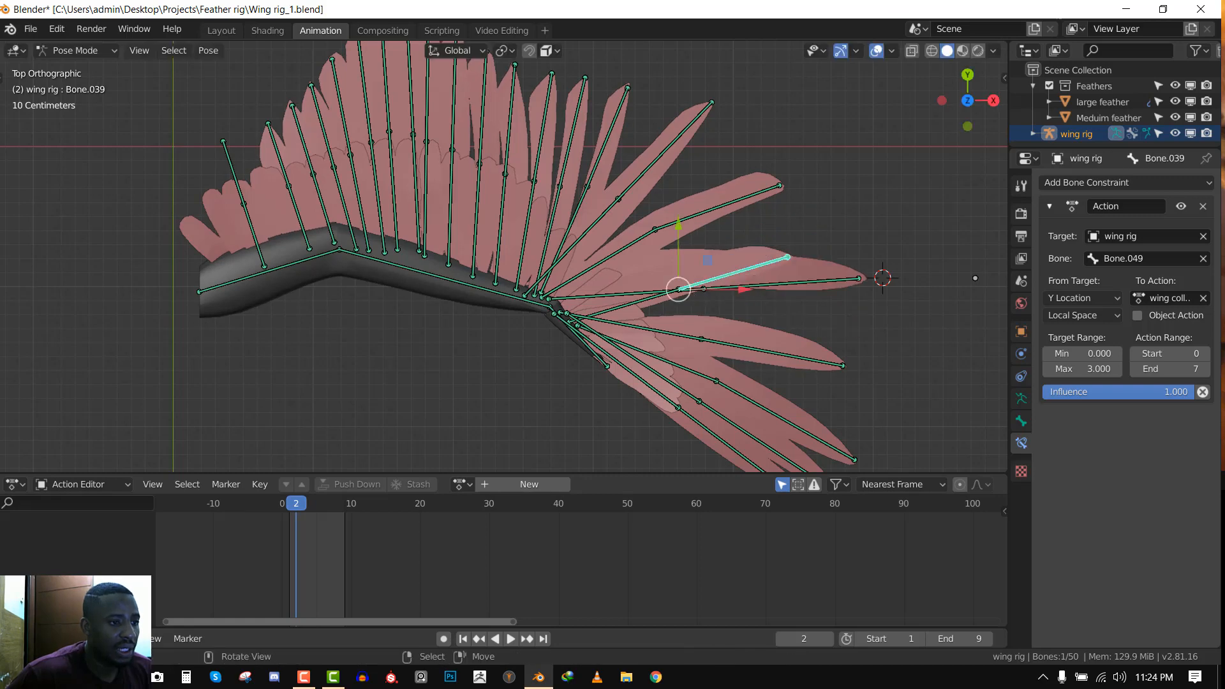
key(r)
right_click(766, 333)
right_click(636, 295)
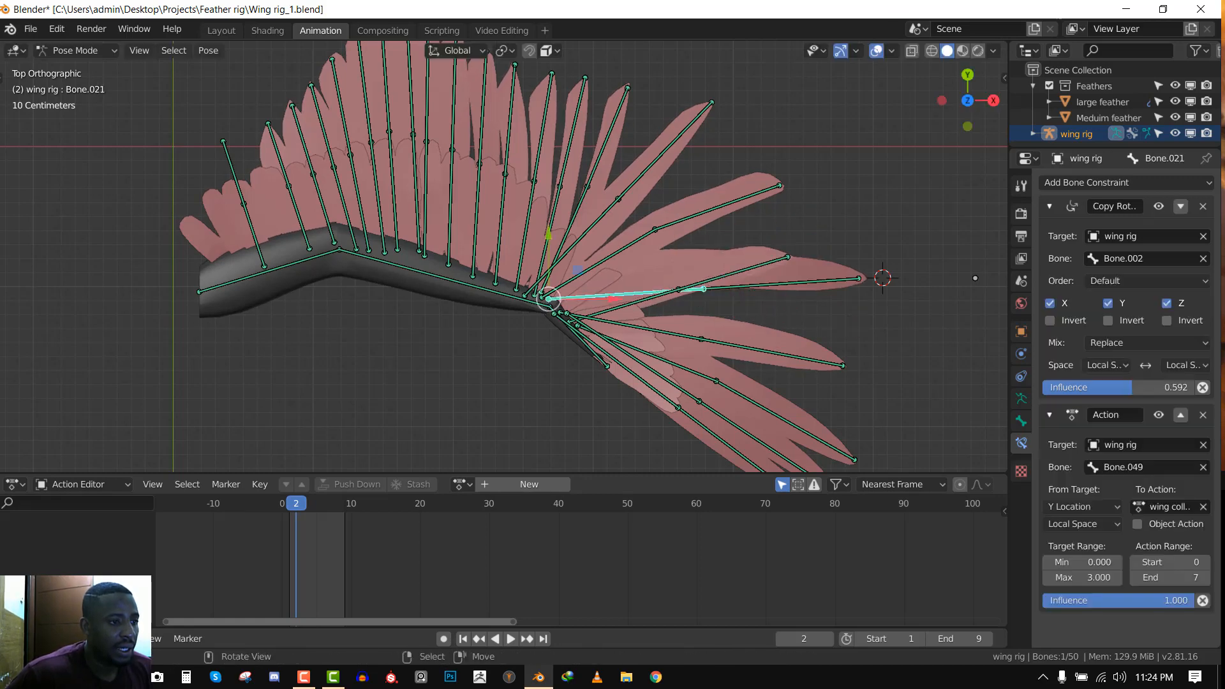
click(504, 291)
key(r)
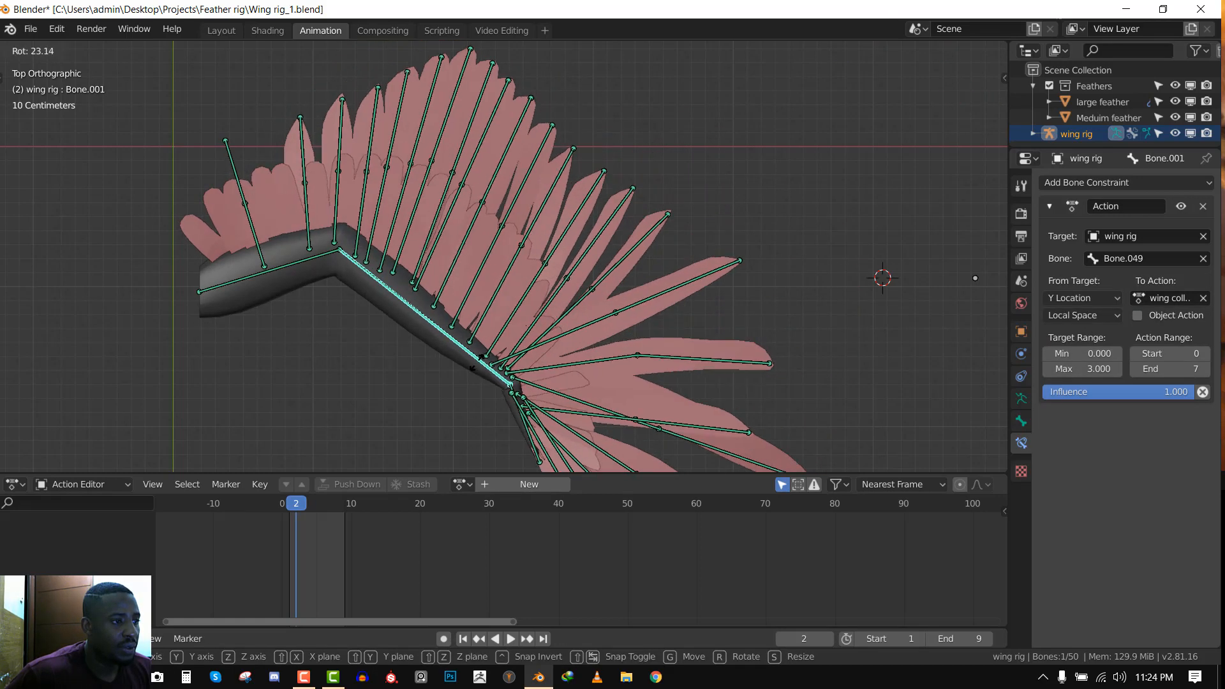
click(566, 228)
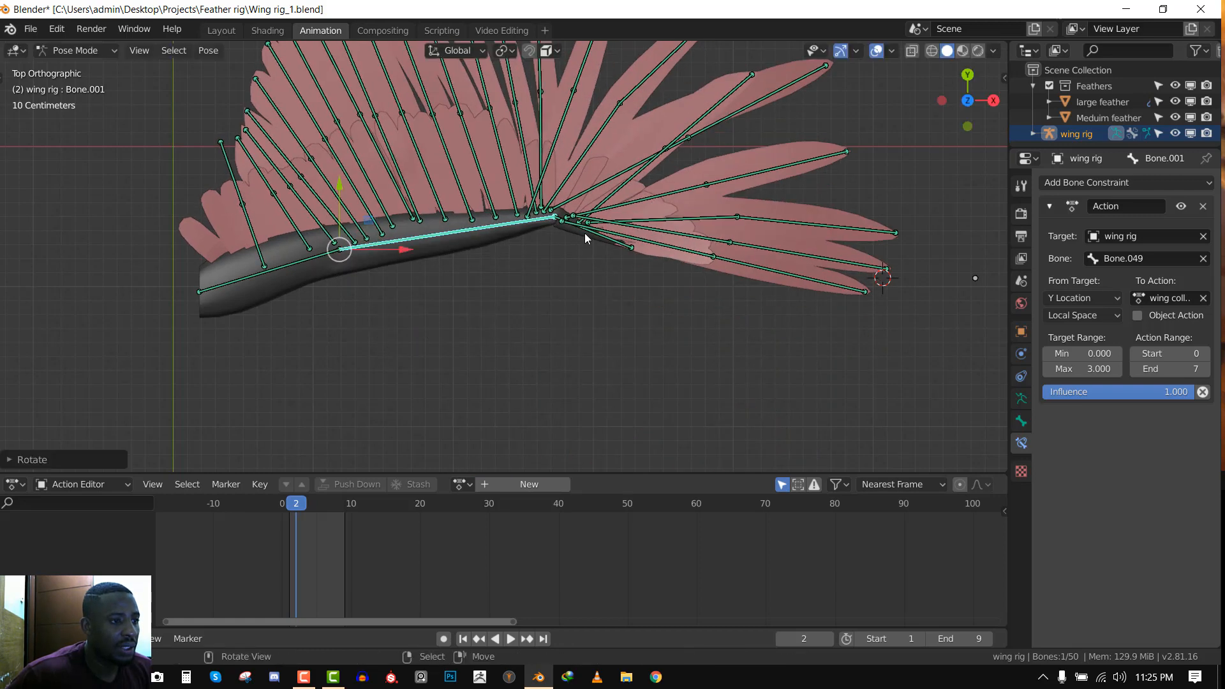
Rotate wing tip bone Bone.002 about -117° in top view to fold the outer feathers inward
click(609, 231)
key(r)
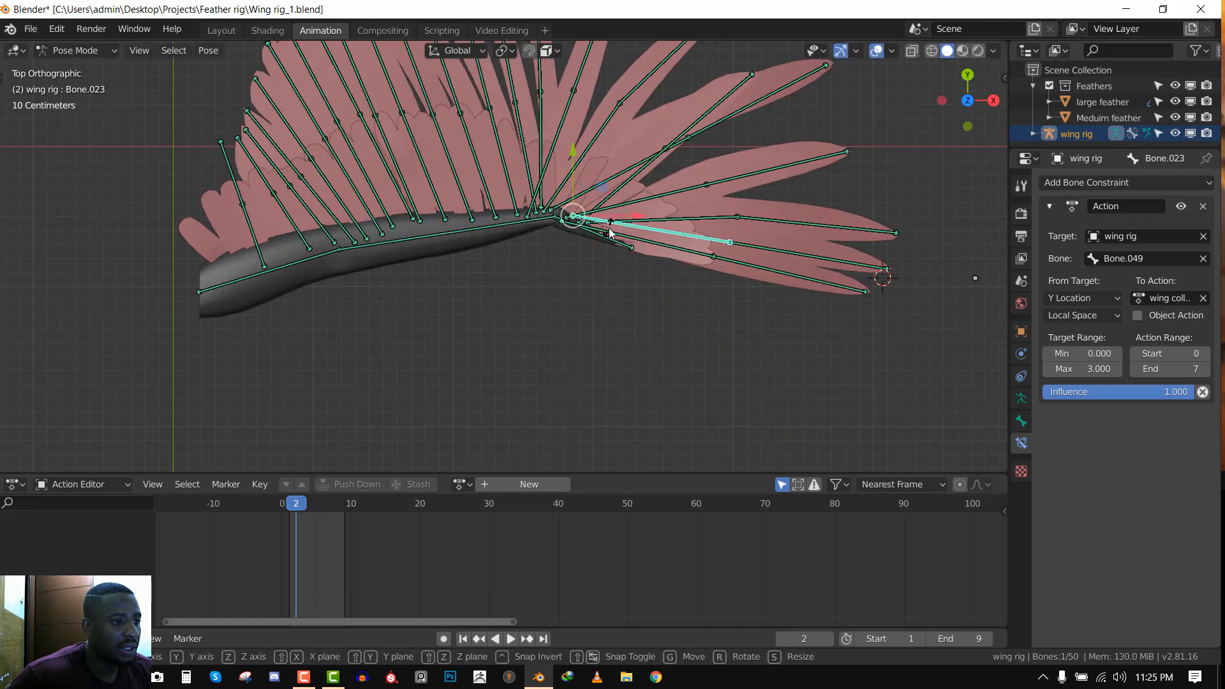
right_click(608, 232)
click(606, 236)
key(r)
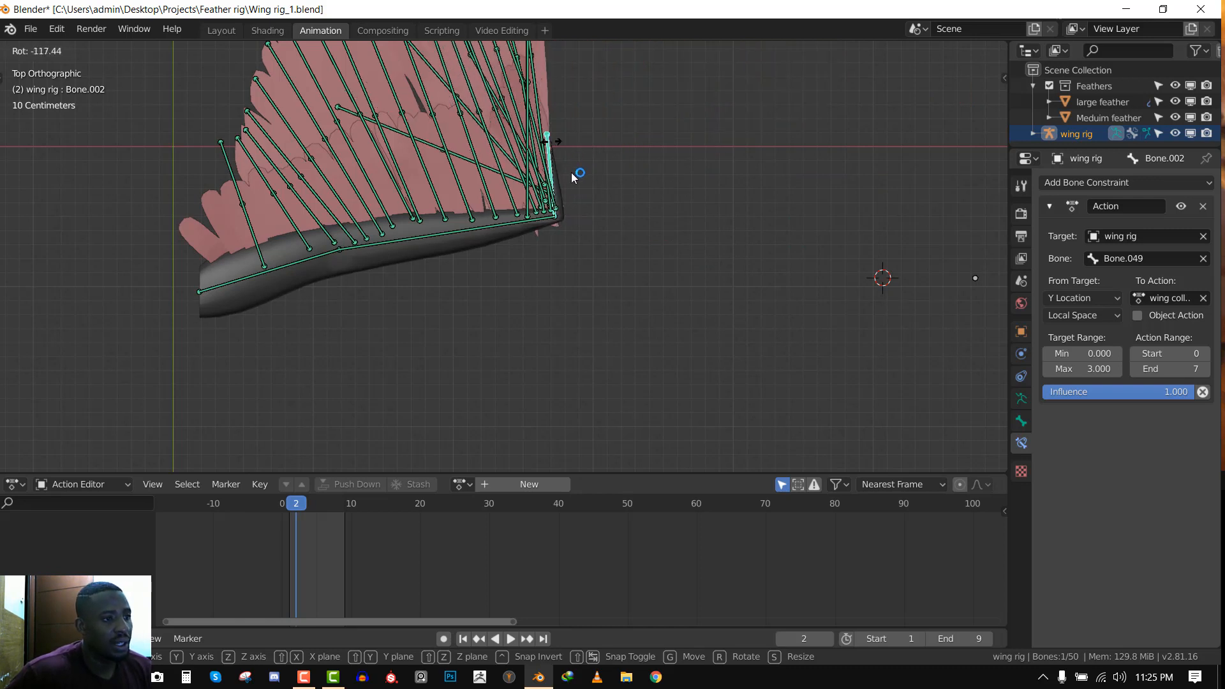
click(572, 178)
scroll(573, 177, down, 2)
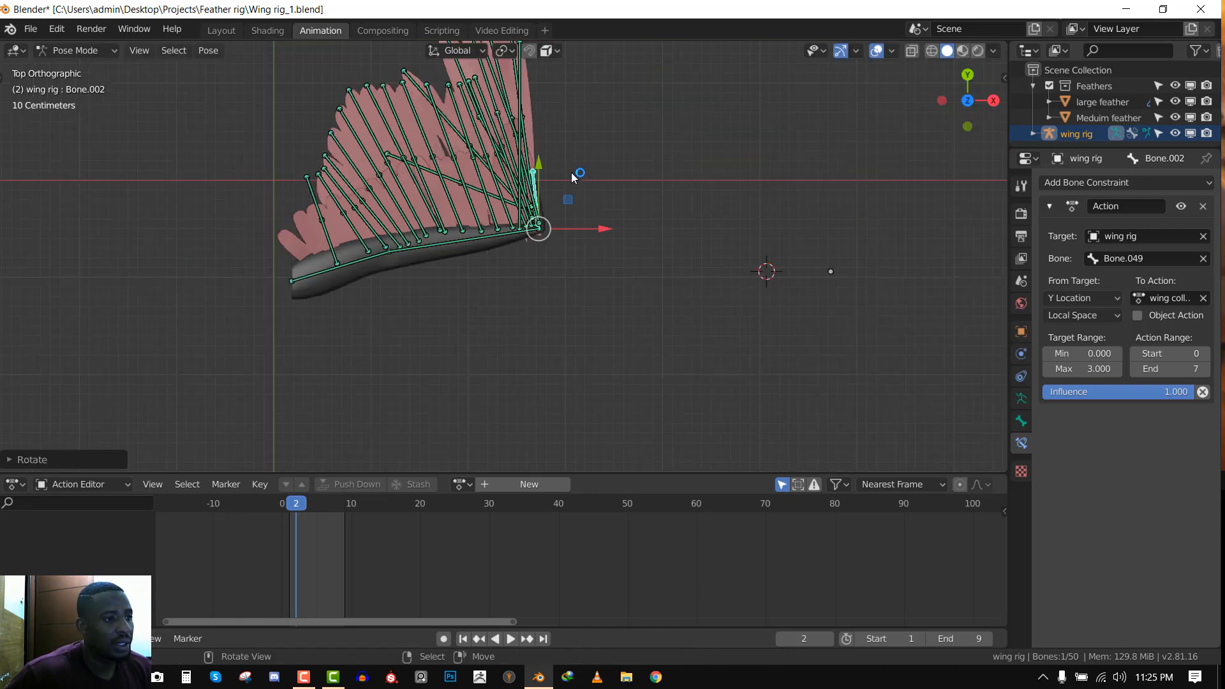
Rotate forearm bone Bone.001 about -66° to fold the wing, and clear the rotation of all bones
click(501, 238)
key(r)
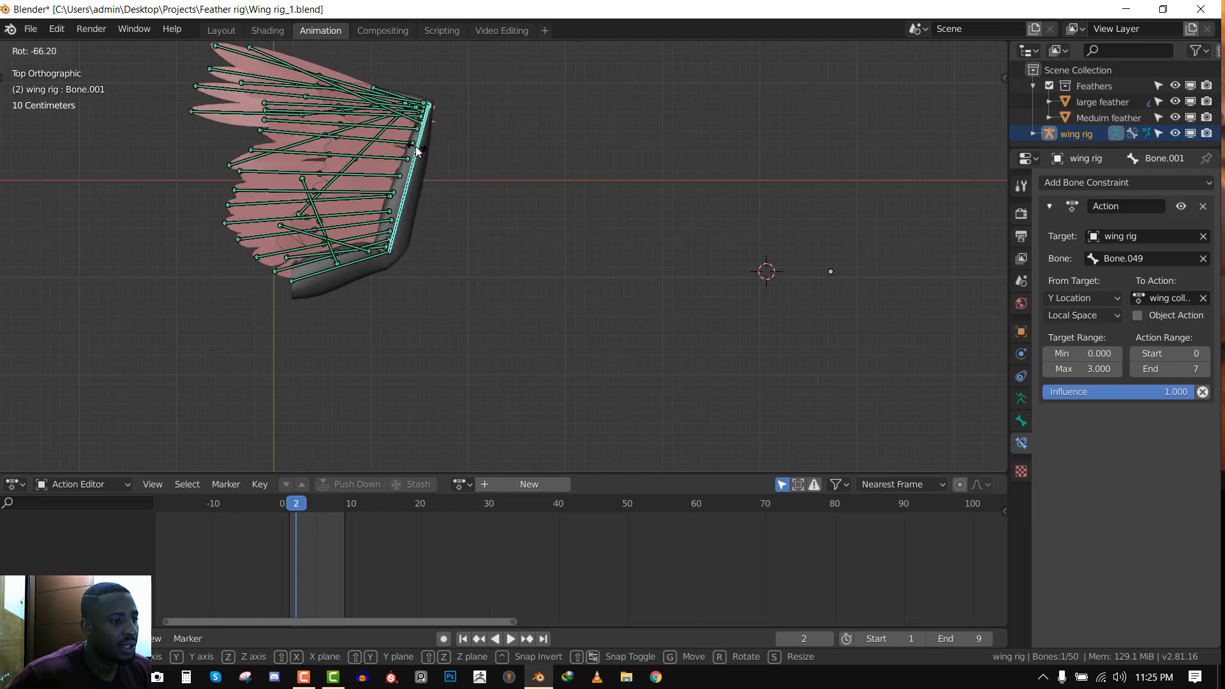
click(413, 147)
key(a)
key(alt+r)
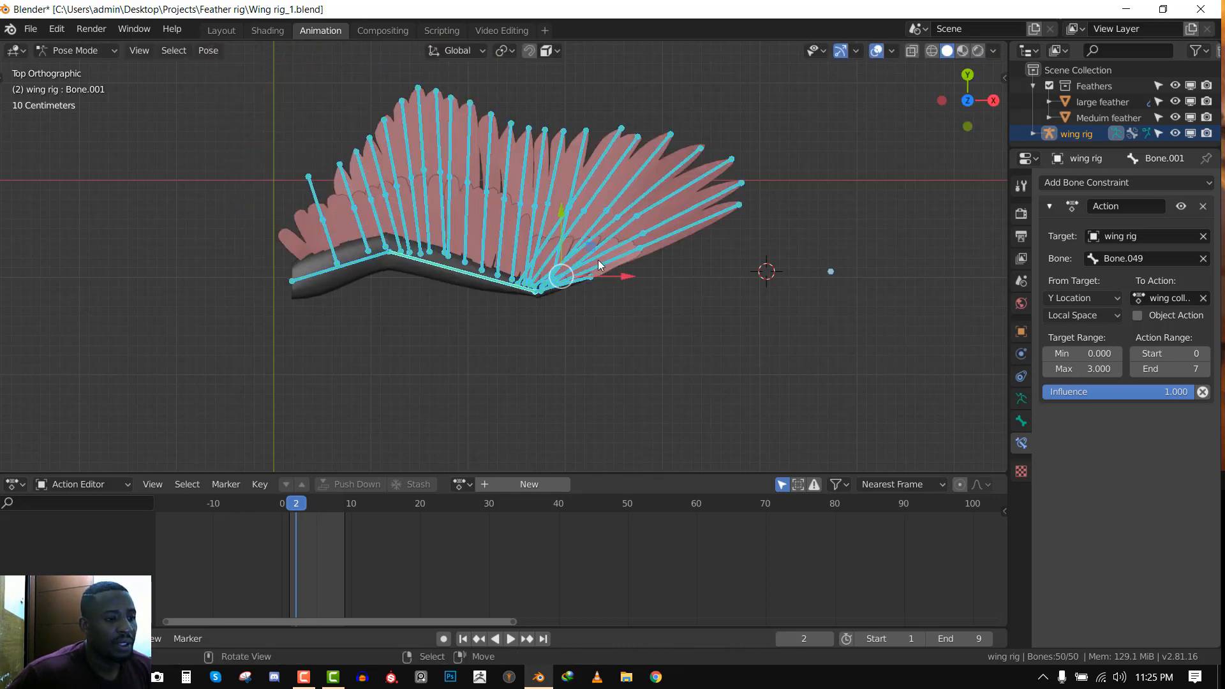
scroll(597, 266, down, 1)
key(a)
Examine the extended wing from several angles and inspect the constraints on feather bone Bone.047 near the wing root
key(KP_1)
middle_drag(588, 304, 630, 332)
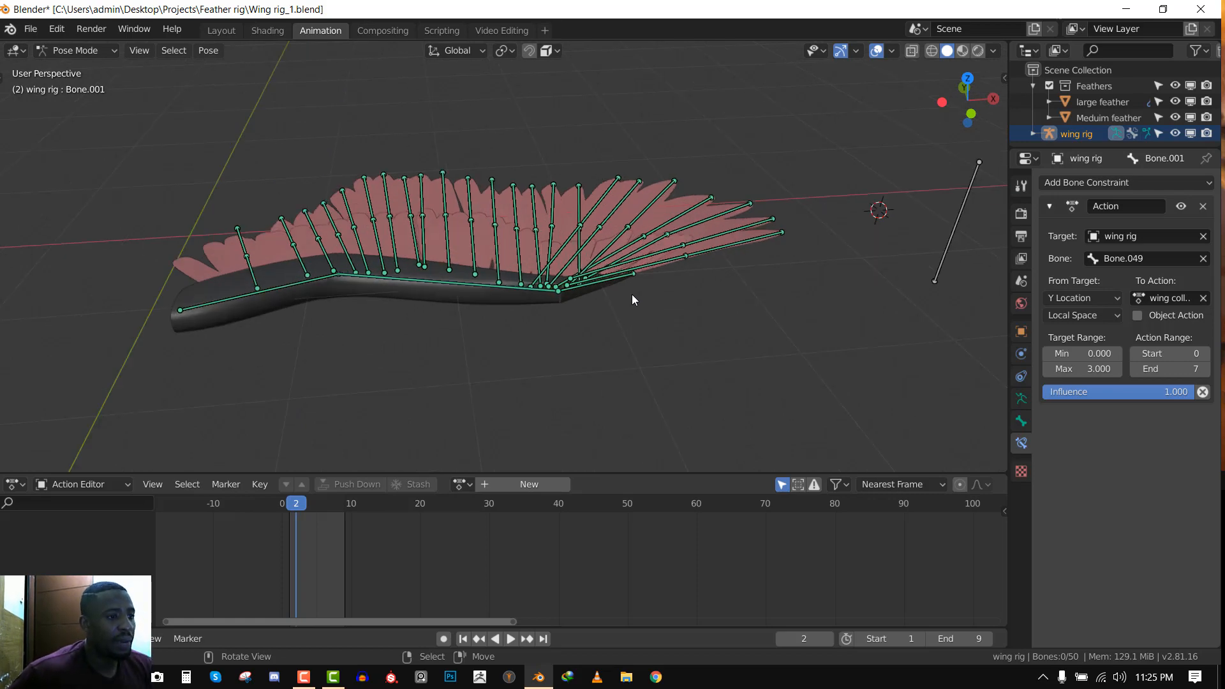
scroll(635, 278, down, 2)
shift+middle_drag(641, 258, 181, 249)
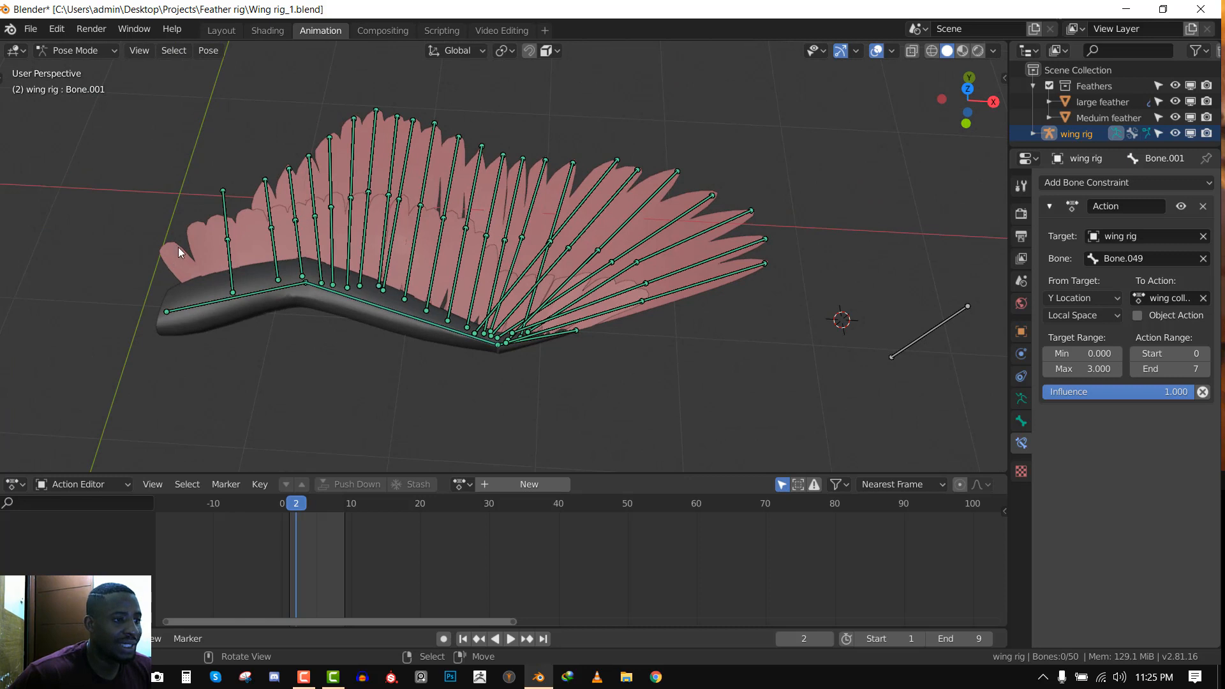
click(238, 256)
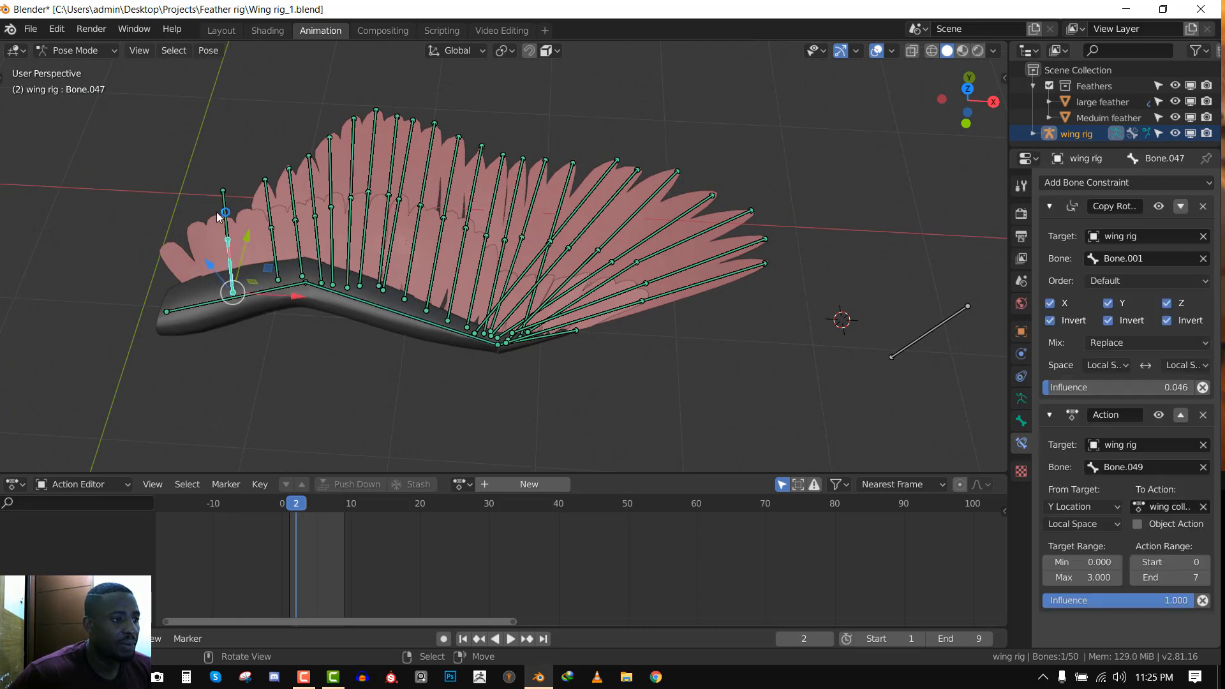
middle_drag(381, 272, 382, 270)
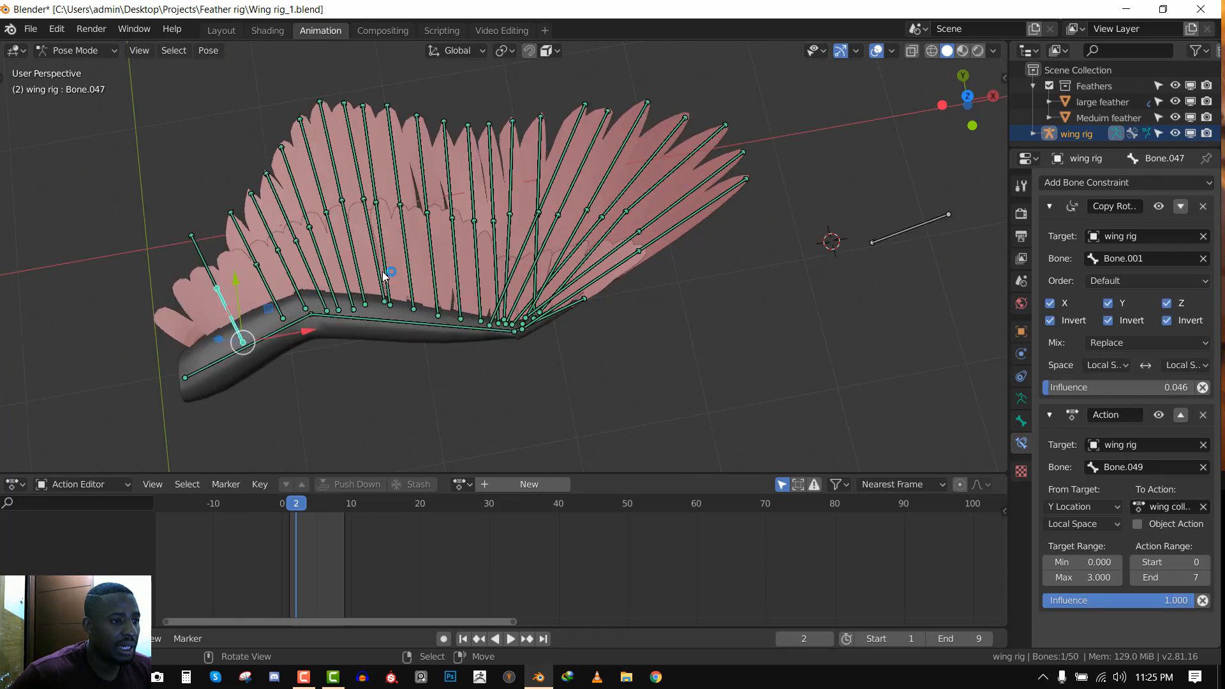
scroll(381, 270, up, 1)
middle_drag(628, 306, 636, 298)
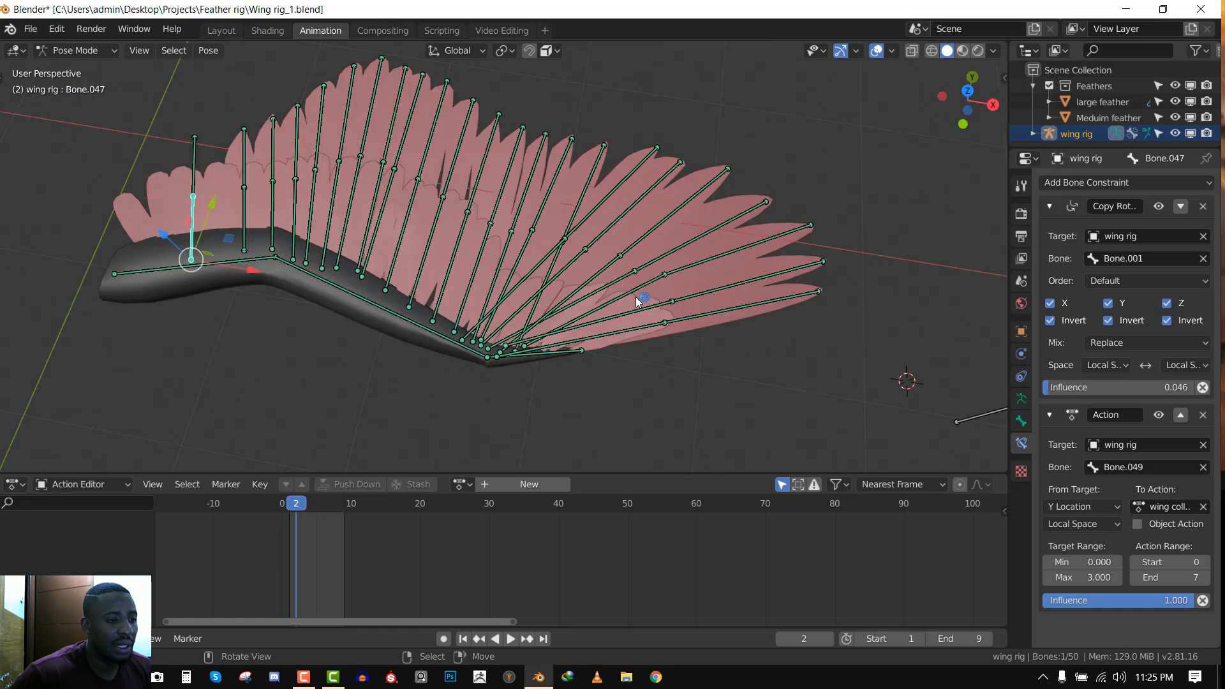
key(alt+a)
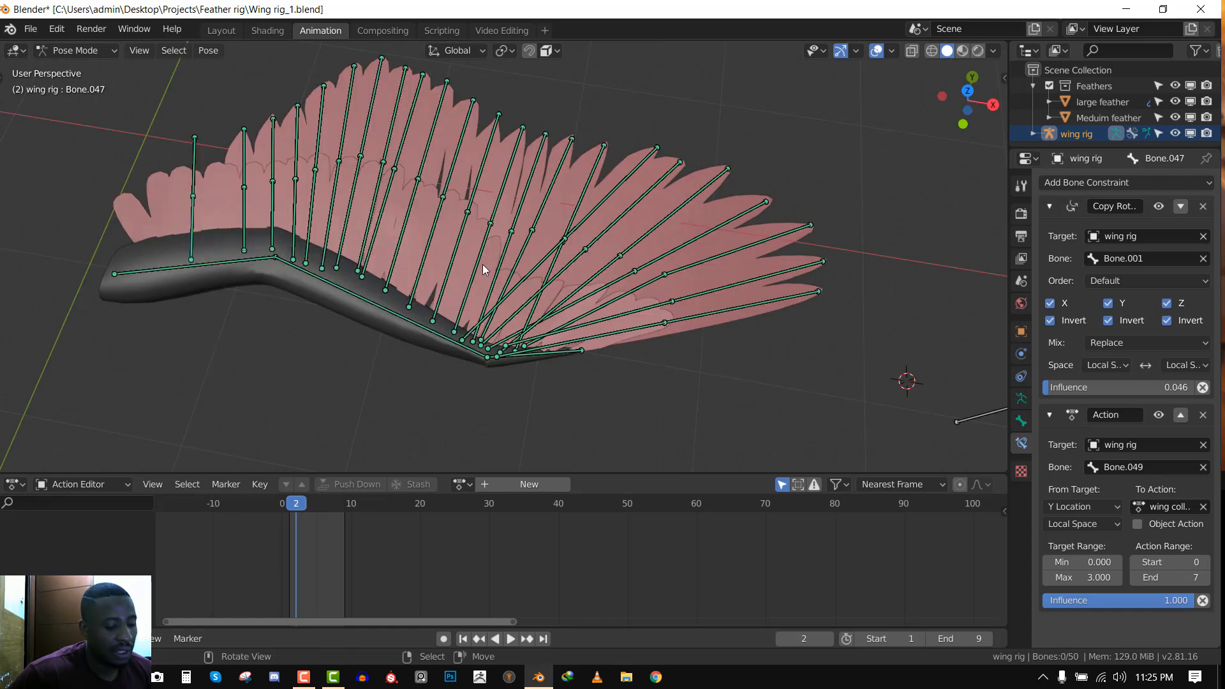
key(n)
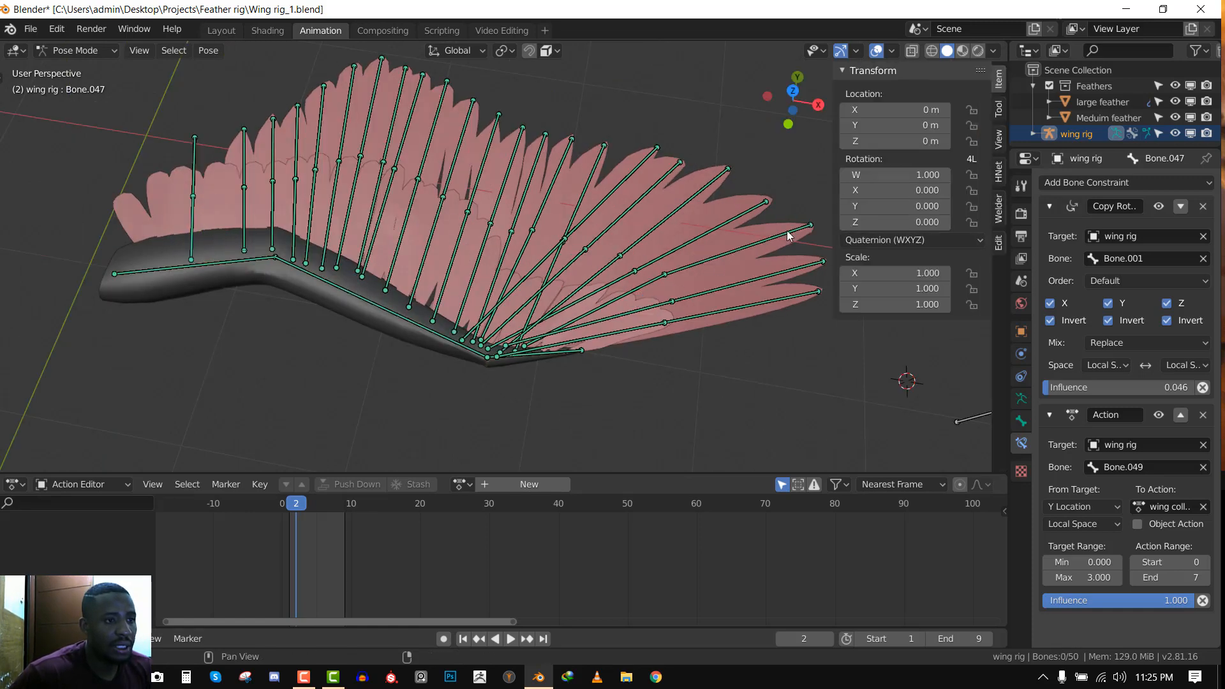
key(n)
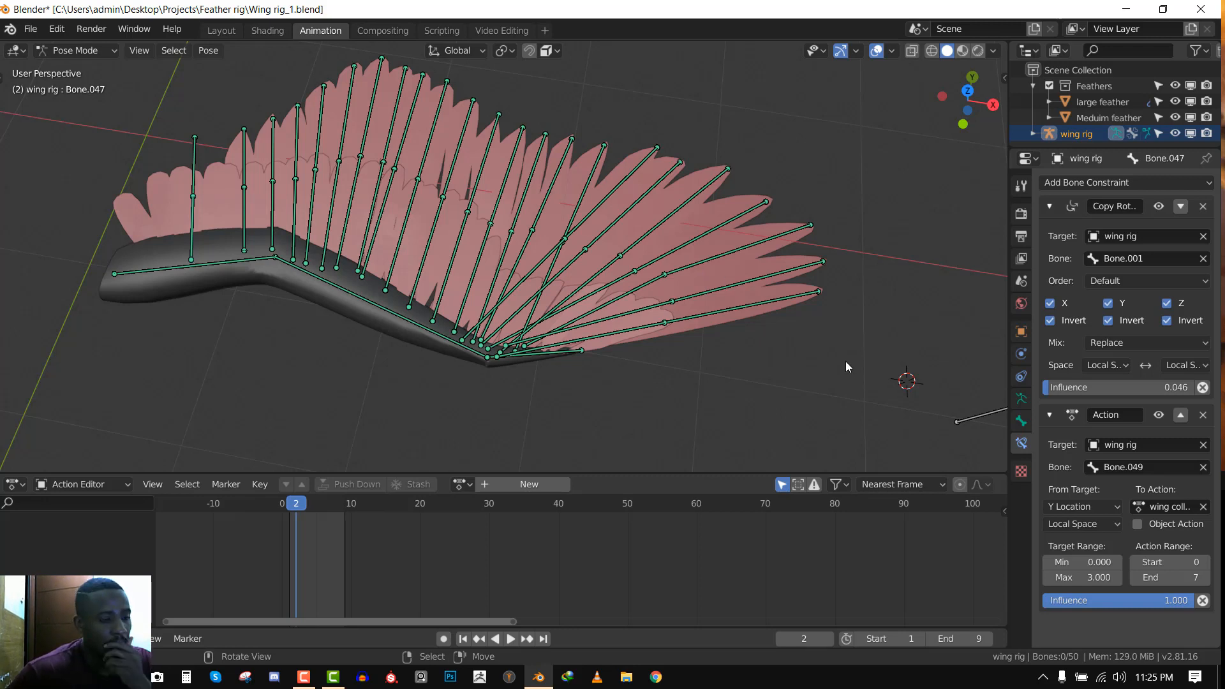
Select all bones in the feather selection set and move them to the second bone layer
click(1021, 398)
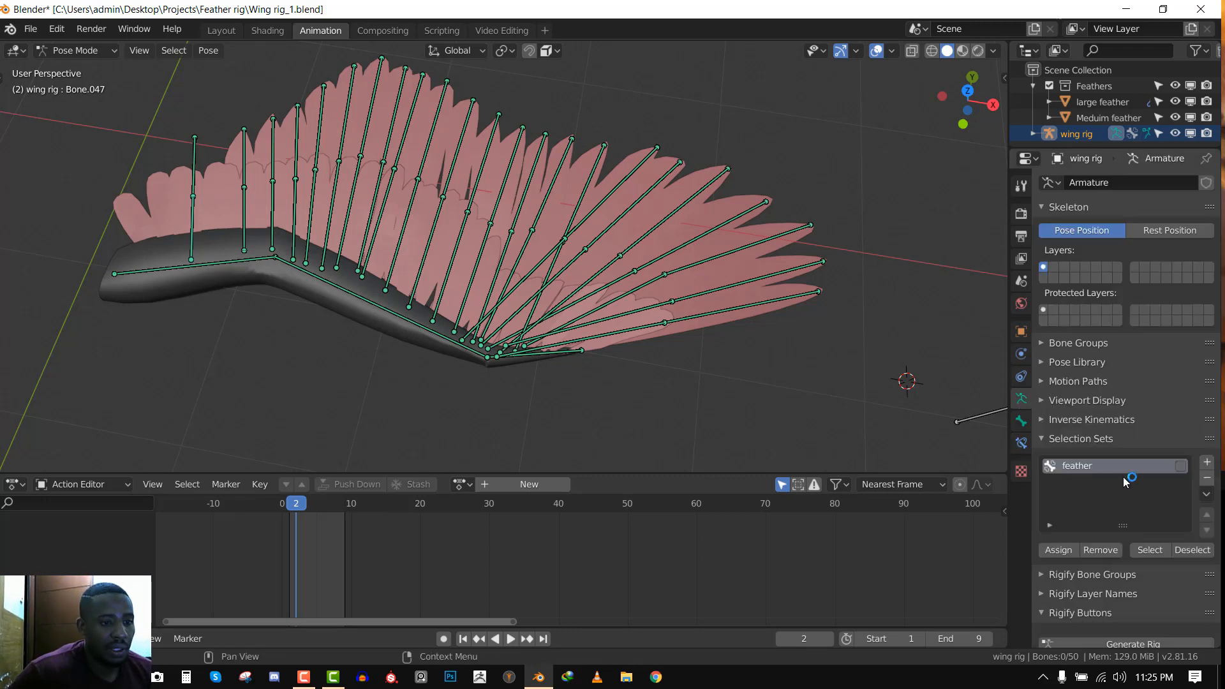
click(1093, 344)
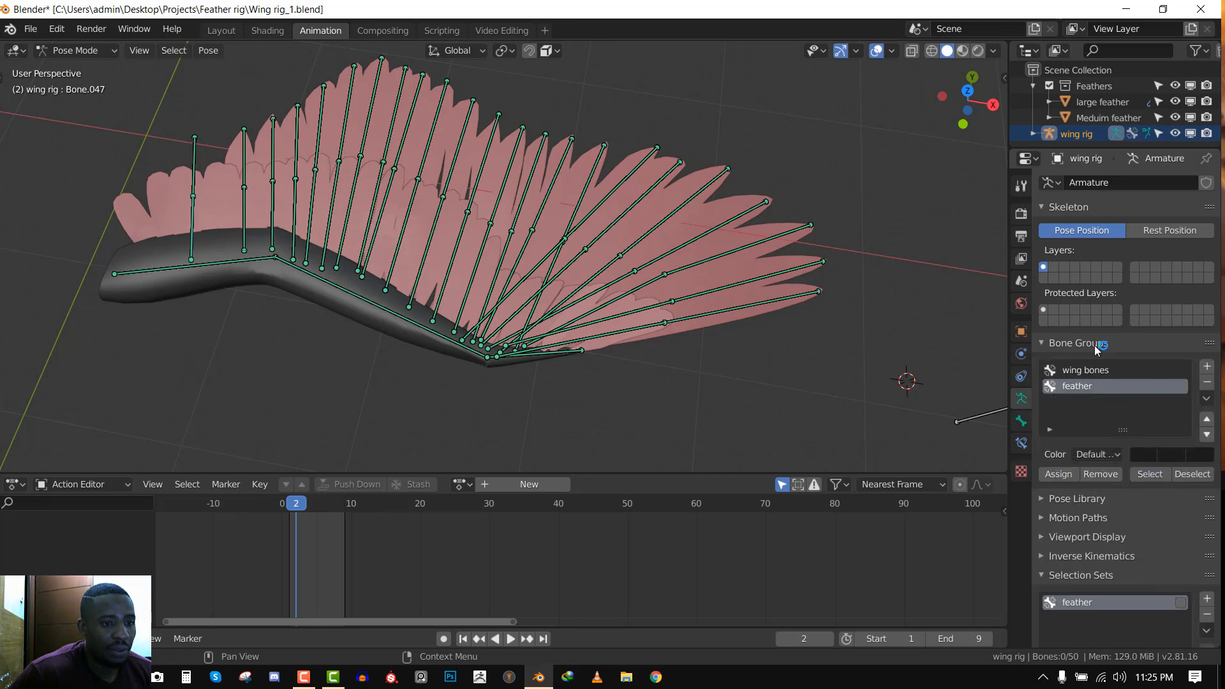
scroll(1100, 510, down, 3)
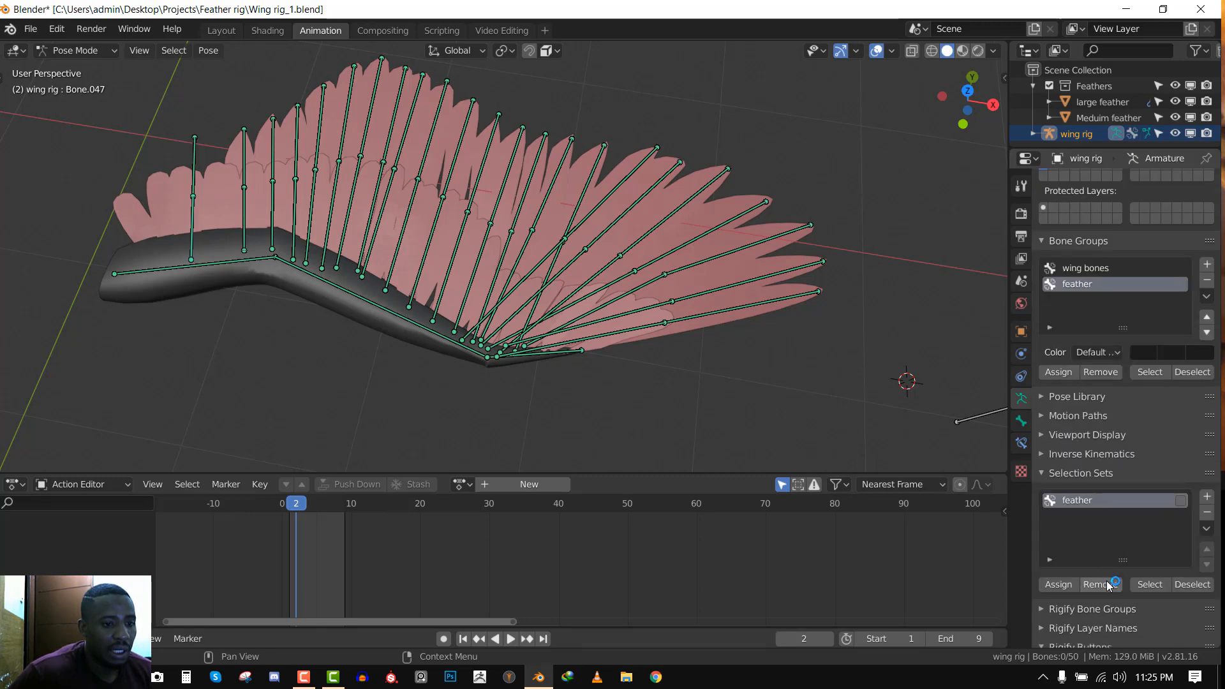
click(1150, 584)
key(KP_Decimal)
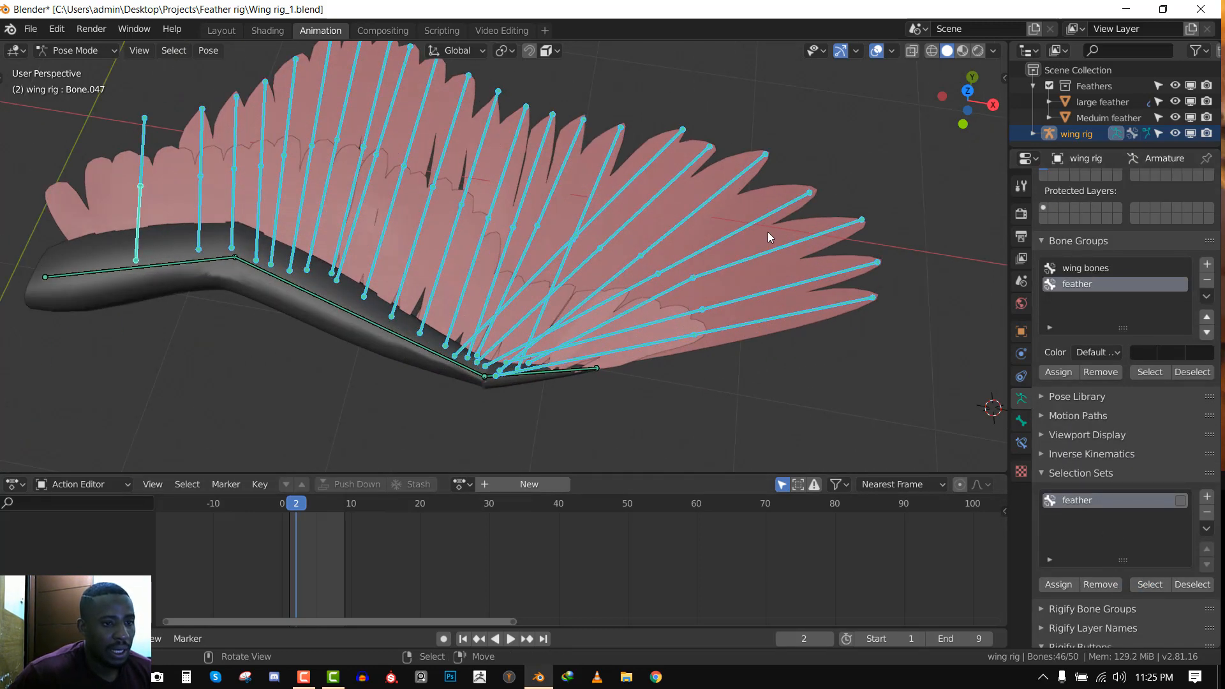
key(m)
click(660, 268)
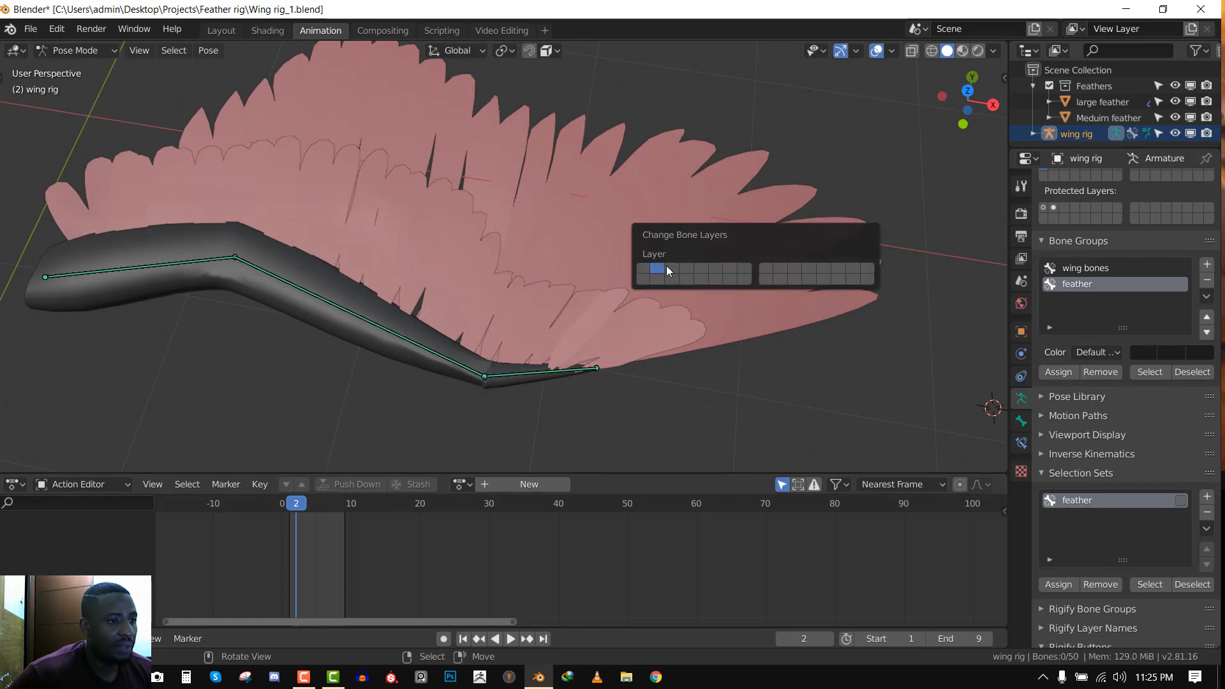
Toggle the visibility of the armature's second layer and leave it shown together with the first layer
scroll(1066, 252, up, 3)
shift+click(1053, 242)
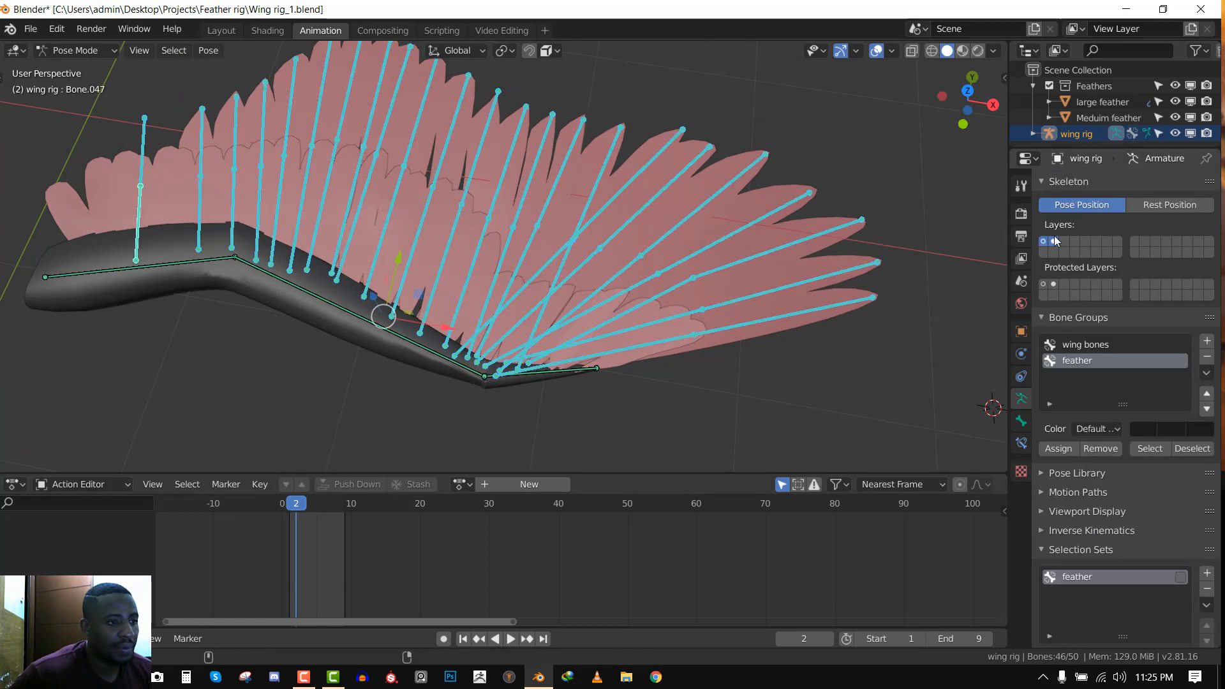
shift+click(1053, 242)
shift+click(1054, 242)
shift+click(1053, 242)
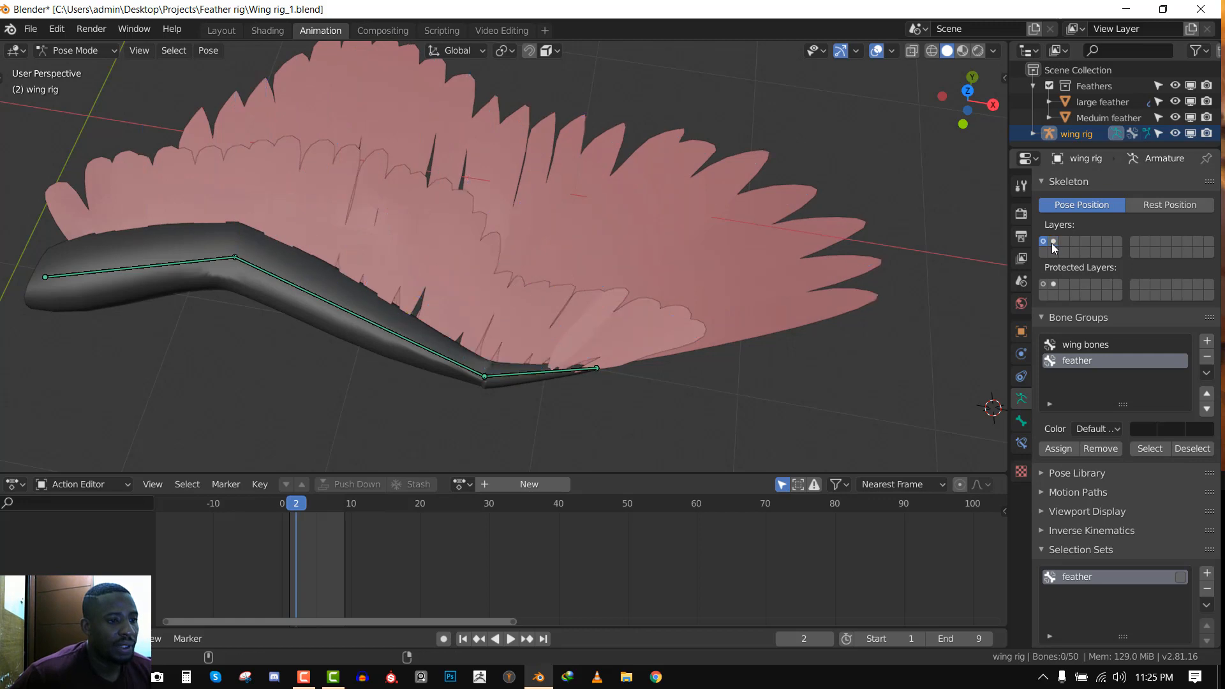
shift+click(1053, 242)
Clear the bone selection and switch the wing rig from Pose Mode to Object Mode
click(697, 259)
mouse_move(698, 259)
middle_down()
mouse_move(829, 251)
mouse_move(739, 255)
mouse_move(706, 236)
middle_up()
key(ctrl+Tab)
scroll(706, 231, down, 2)
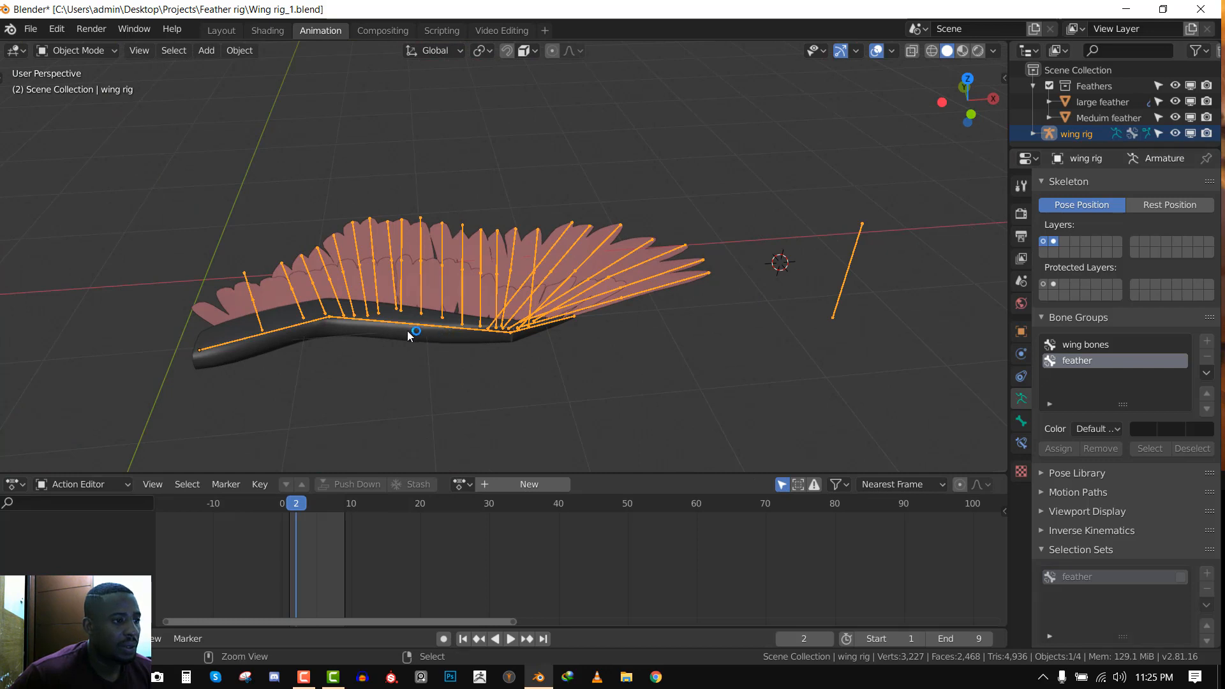
Switch the wing rig from Object Mode to Pose Mode with the separate control bone Bone.049 selected
key(ctrl+Tab)
click(846, 272)
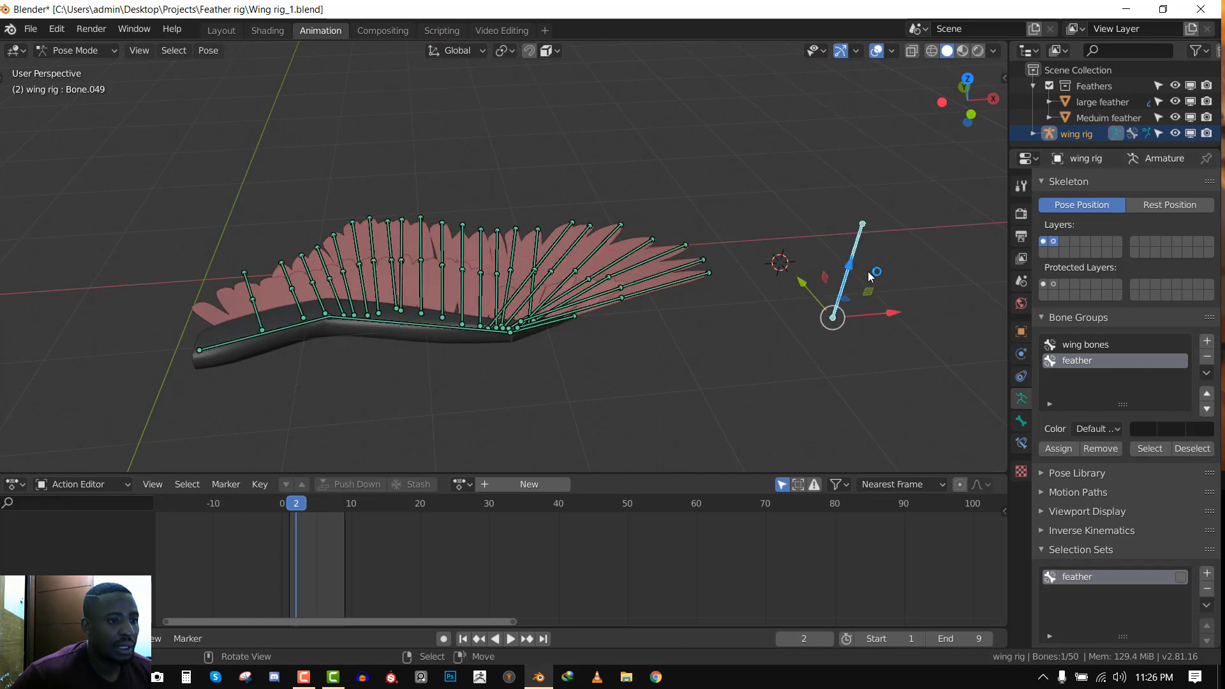
middle_drag(842, 296, 843, 296)
shift+middle_drag(761, 264, 581, 155)
scroll(761, 237, up, 1)
scroll(766, 231, up, 1)
scroll(780, 222, down, 1)
scroll(779, 220, down, 1)
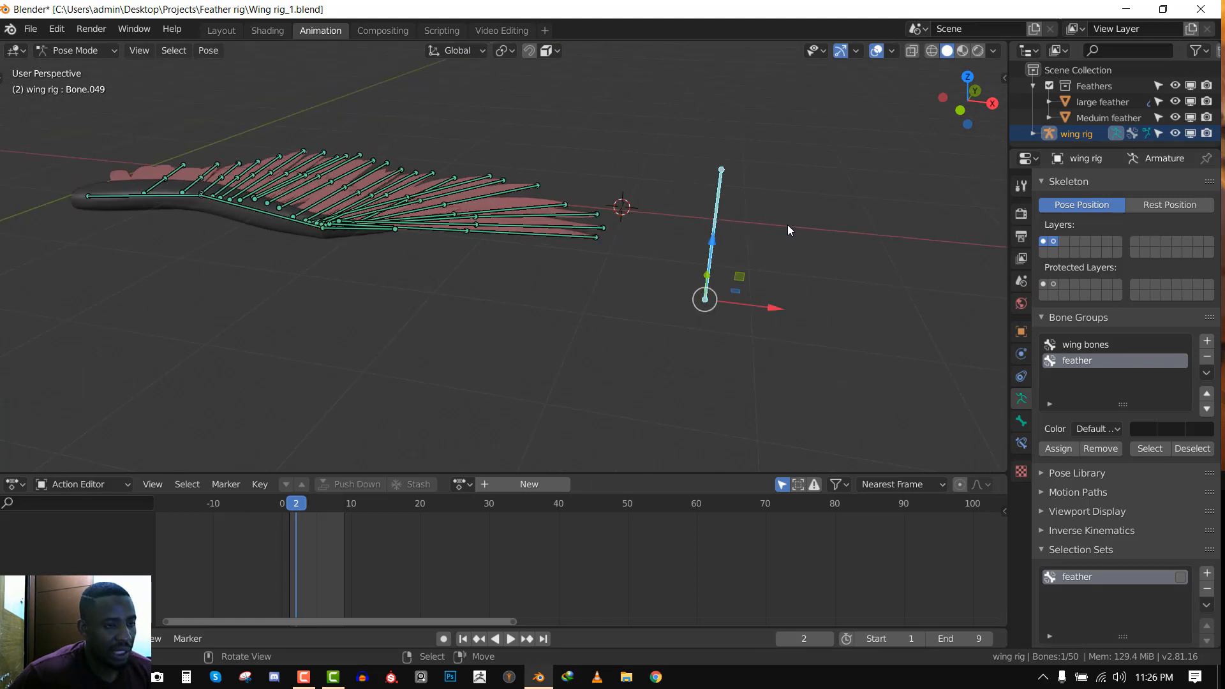
key(n)
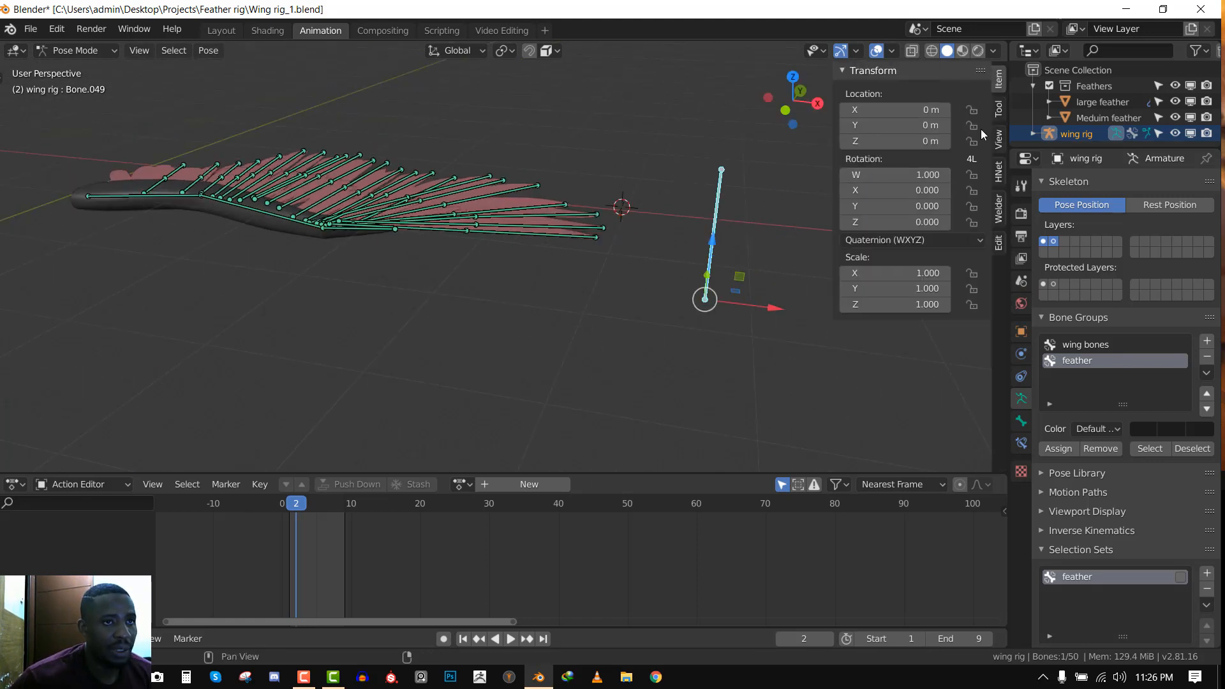
key(n)
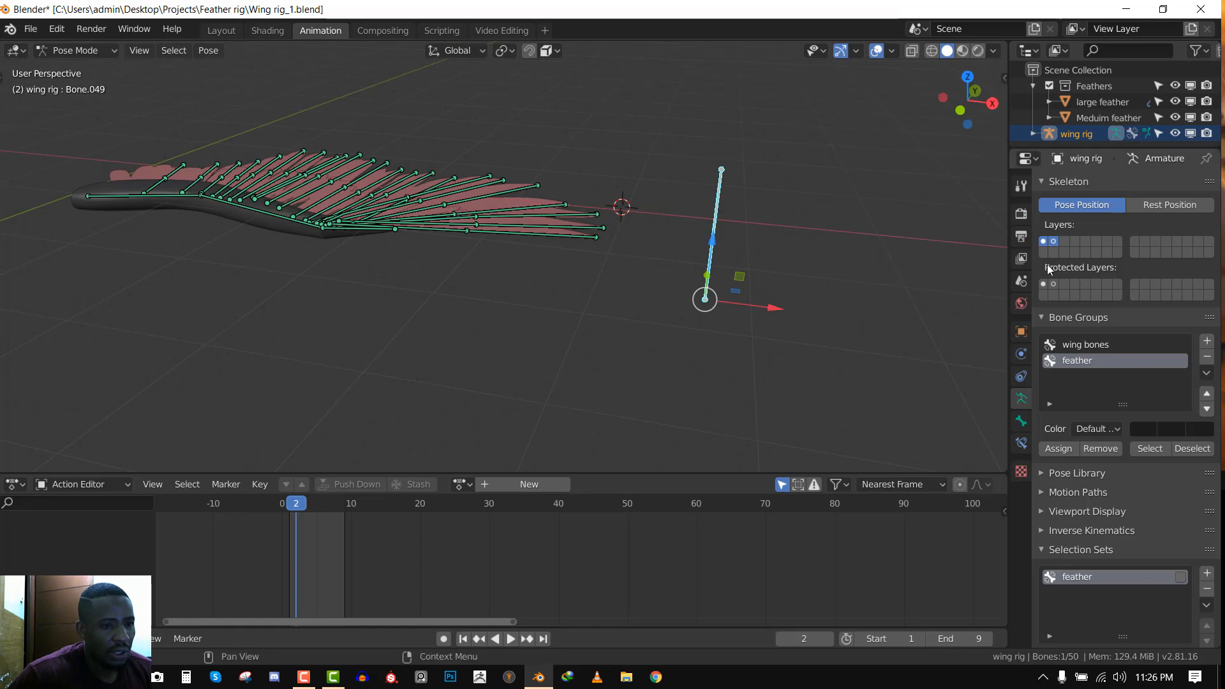
middle_drag(628, 304, 645, 306)
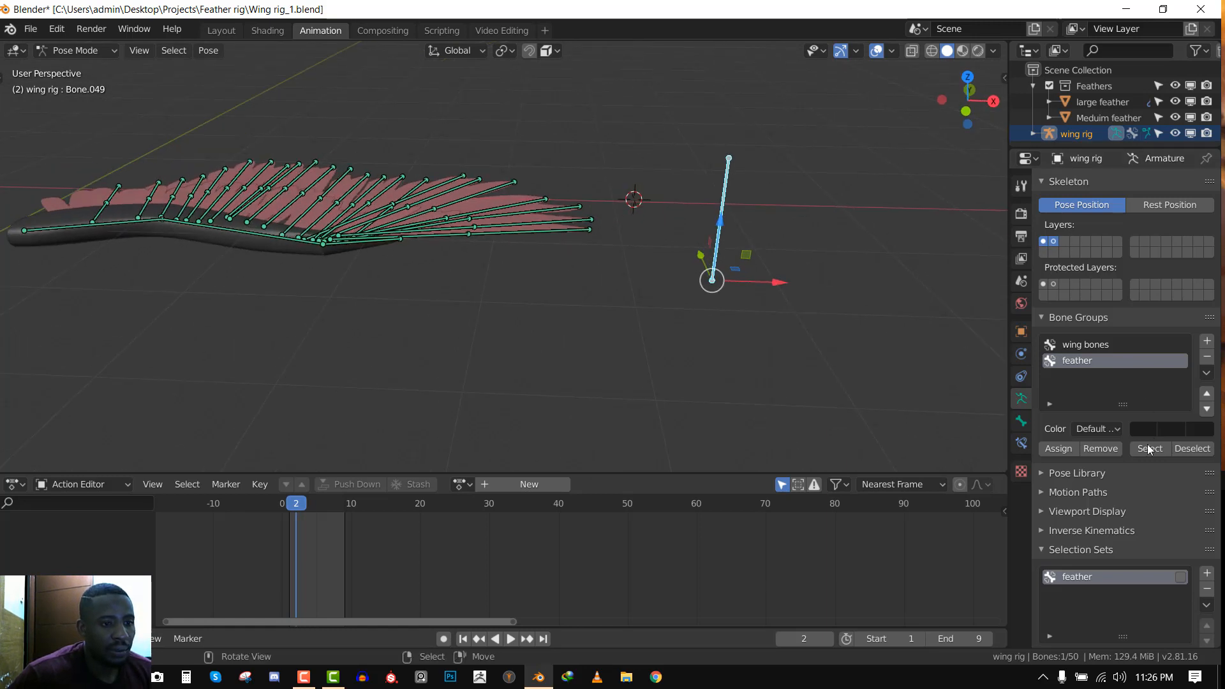
Add a new custom property to control bone Bone.049 and show the viewport's transform sidebar
scroll(1104, 457, down, 4)
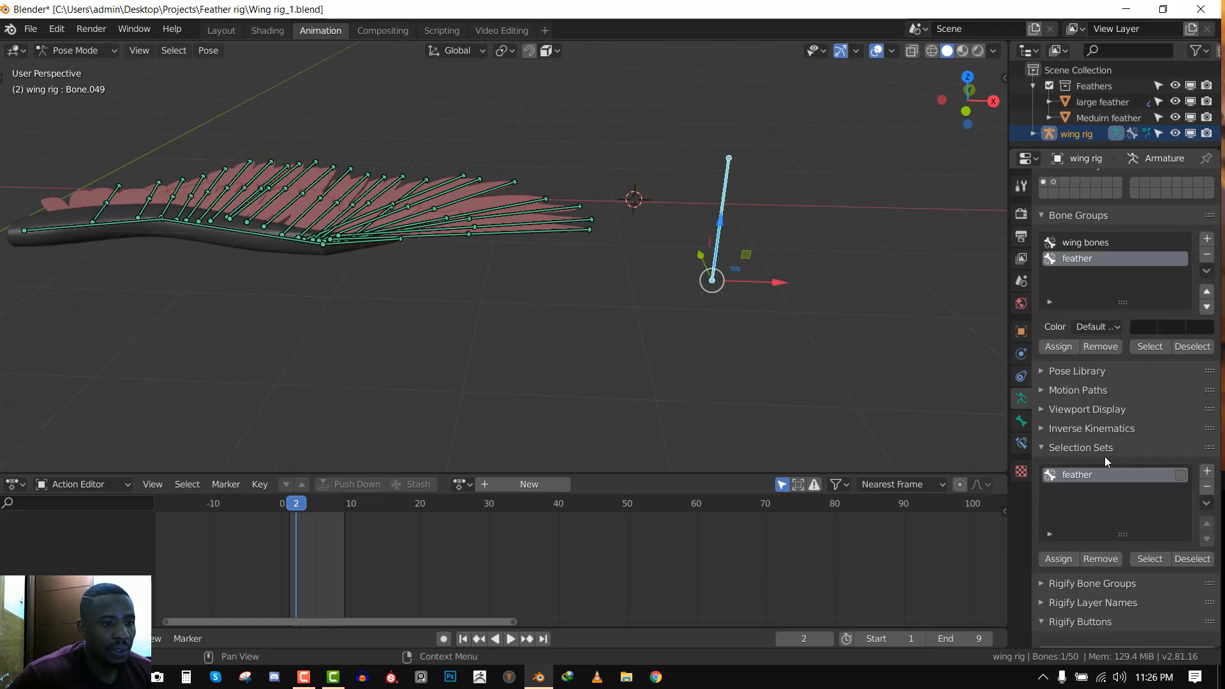
click(1021, 419)
key(n)
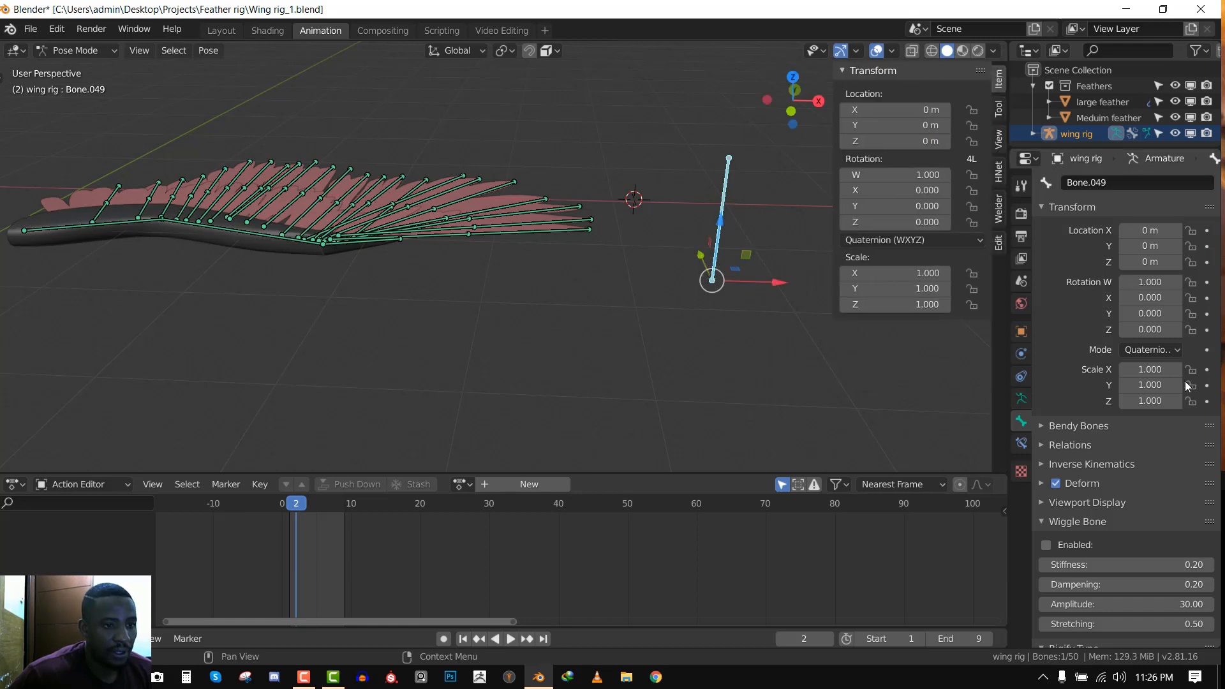
scroll(1100, 378, down, 1)
scroll(1072, 392, down, 1)
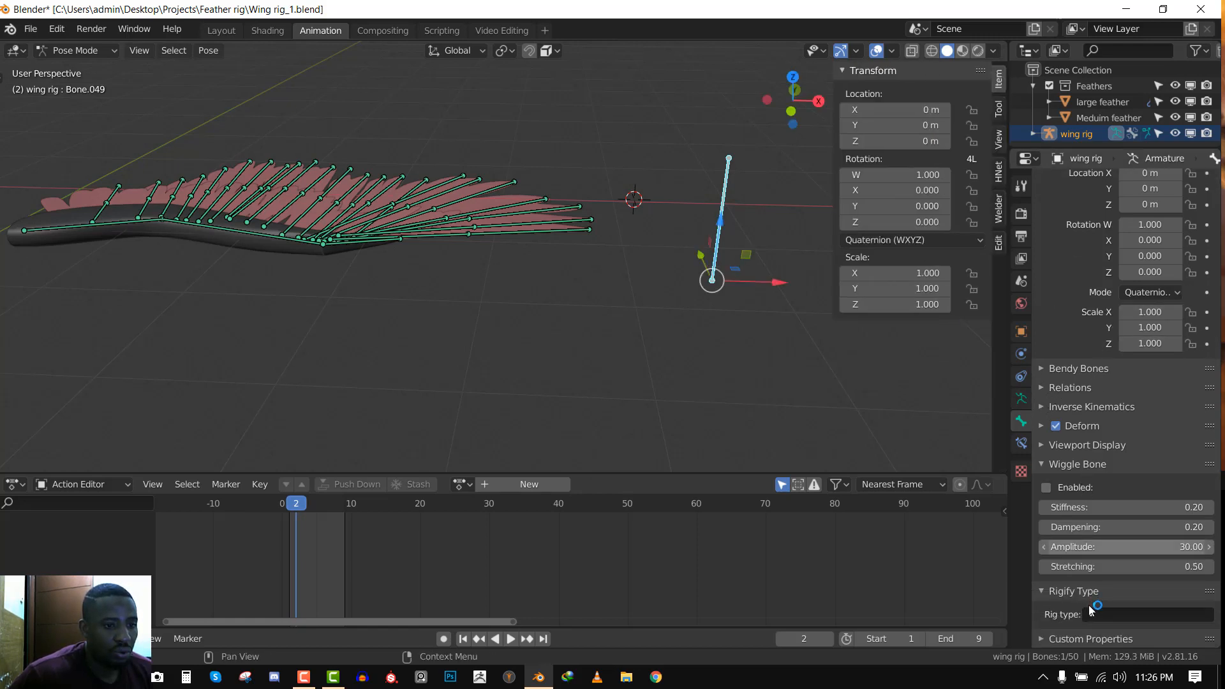
click(1108, 636)
scroll(1129, 632, down, 1)
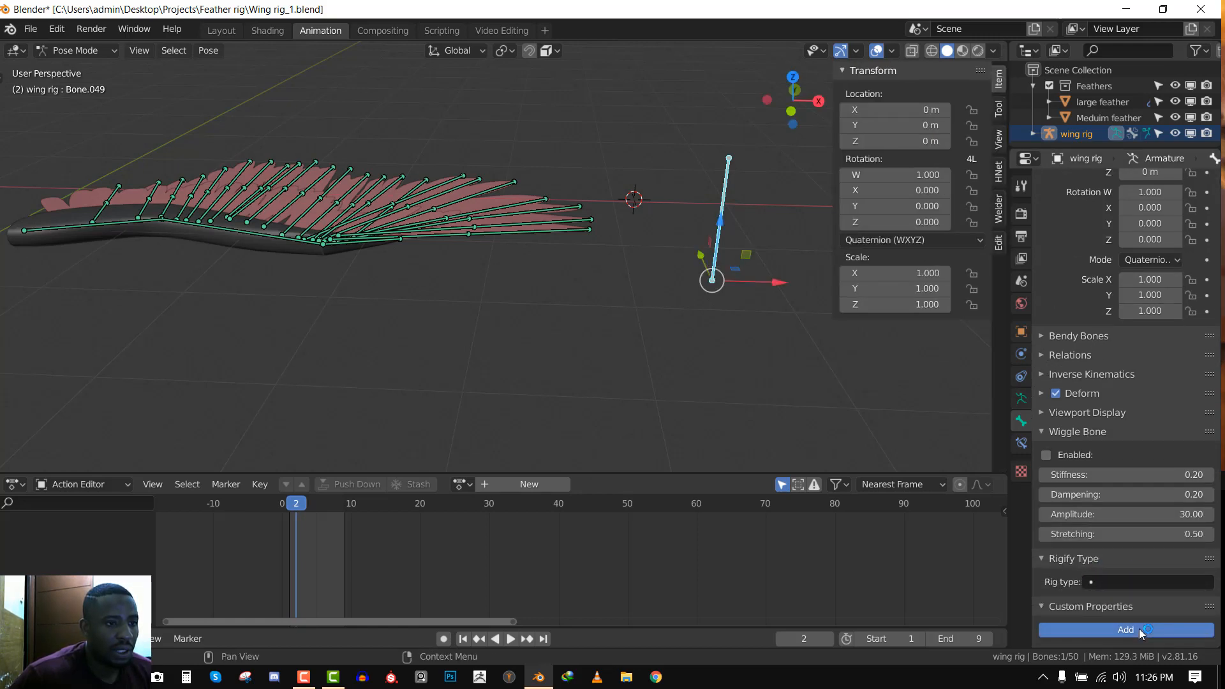
click(1141, 631)
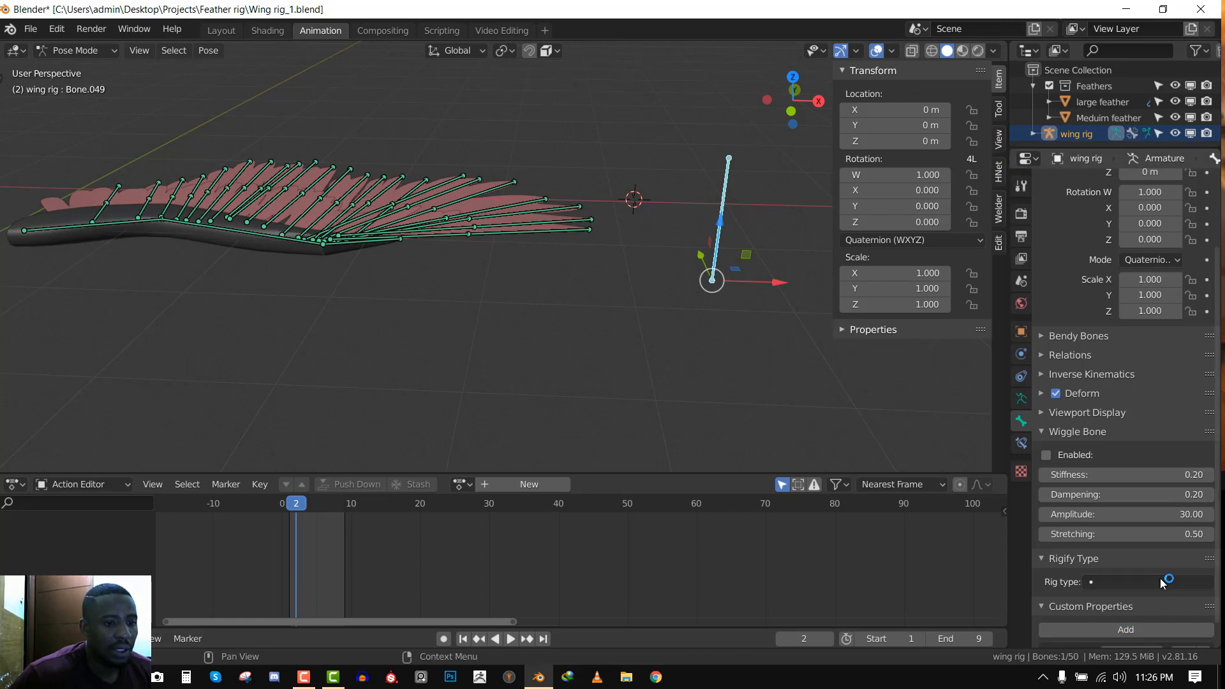
scroll(1158, 582, down, 1)
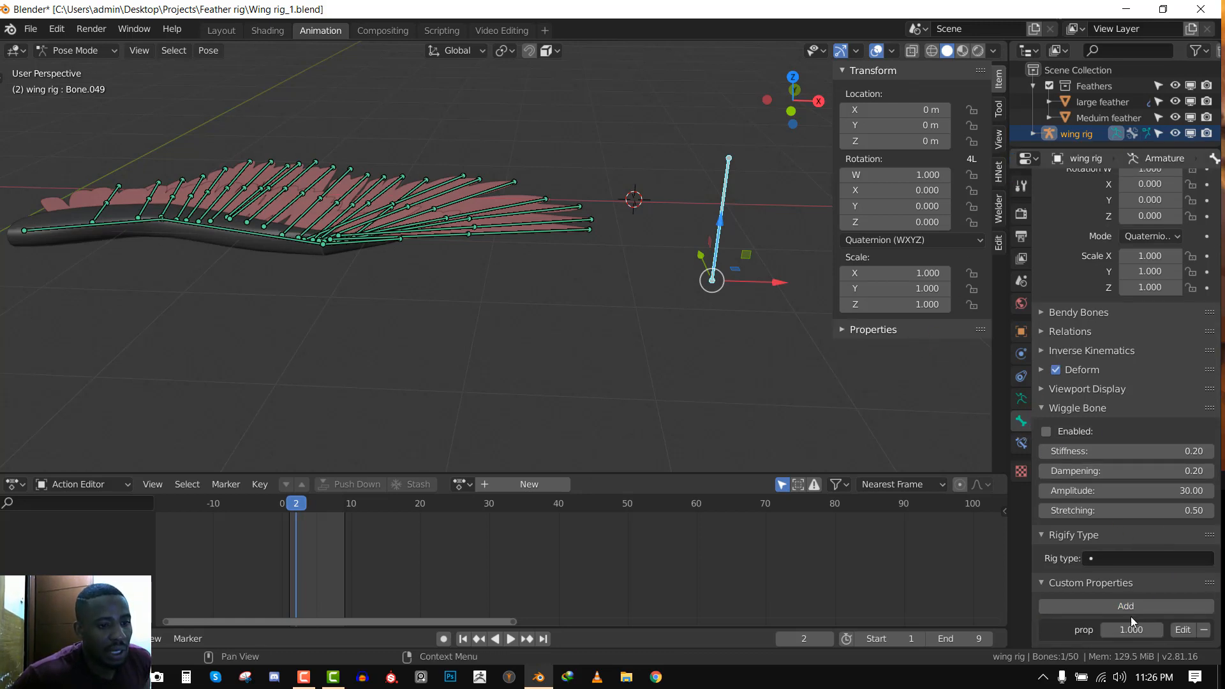
Open the new custom property for editing and name it "Feather bones"
click(1175, 635)
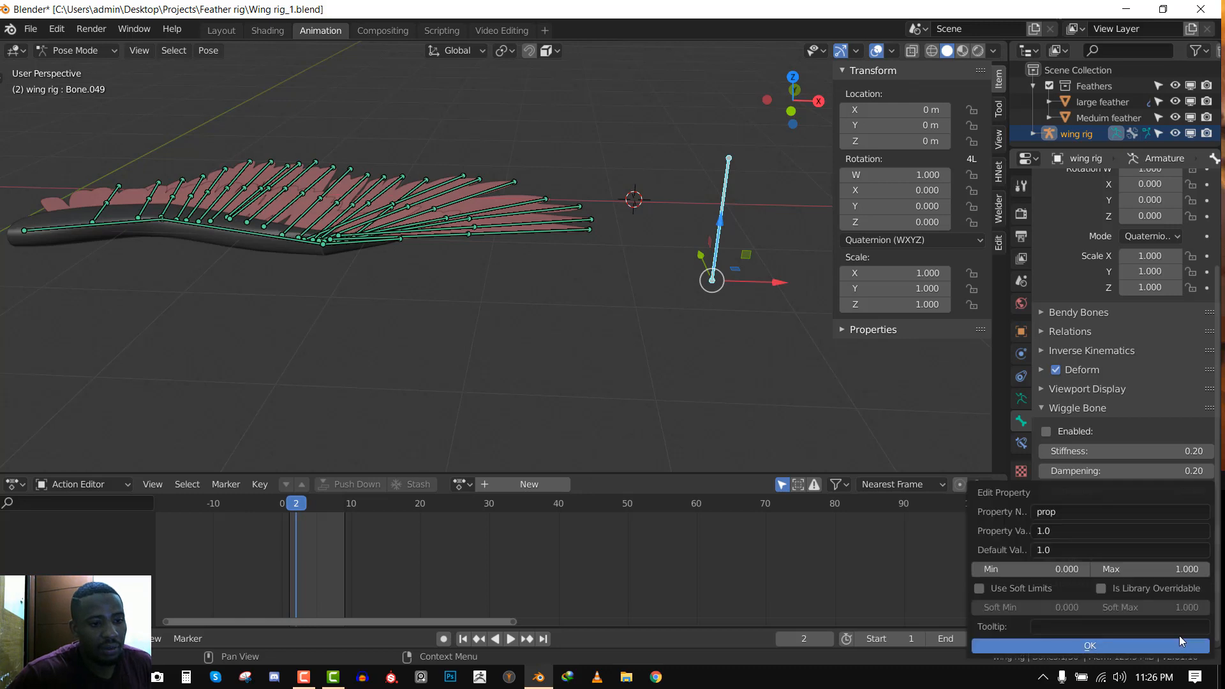
click(1120, 511)
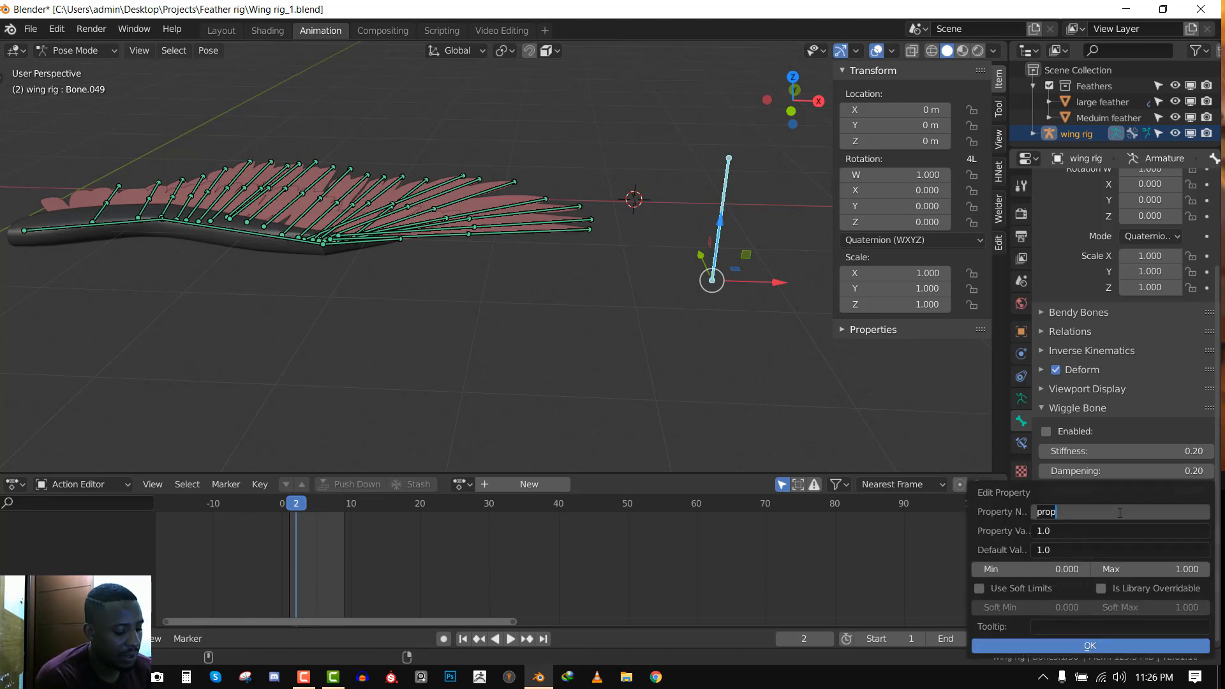
text(Feath)
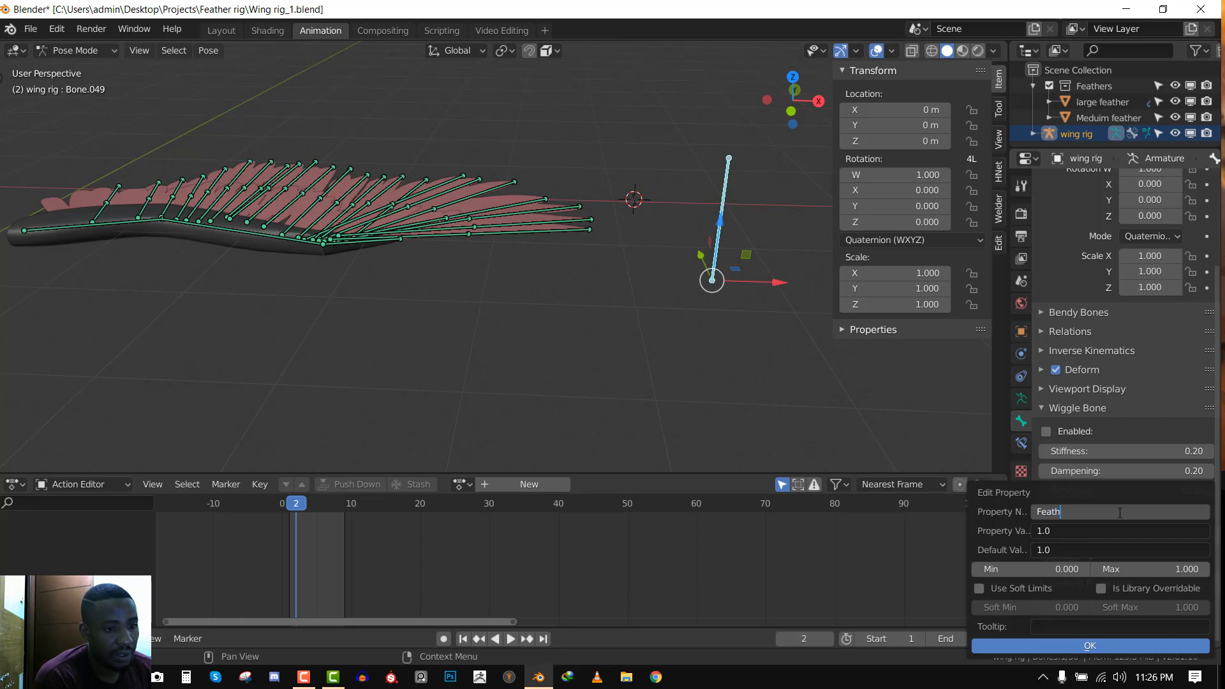
text(er bones)
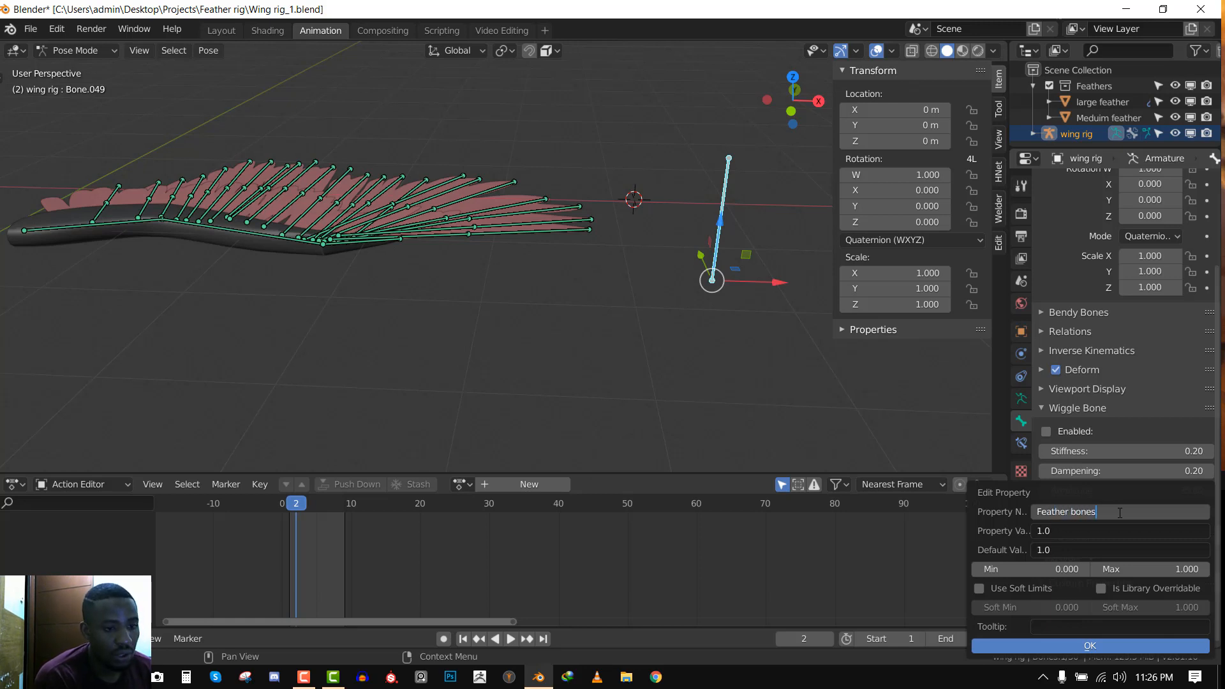
key(Return)
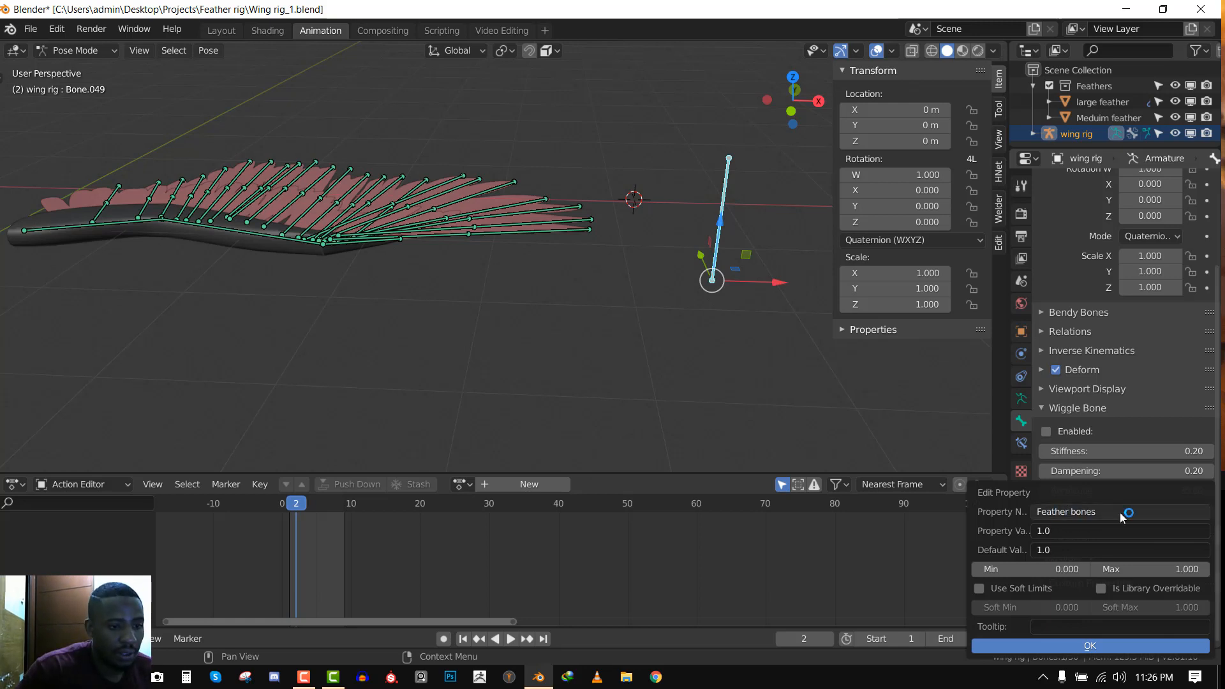
Set the Feather bones property's value to 1 and apply the property edit
click(1106, 528)
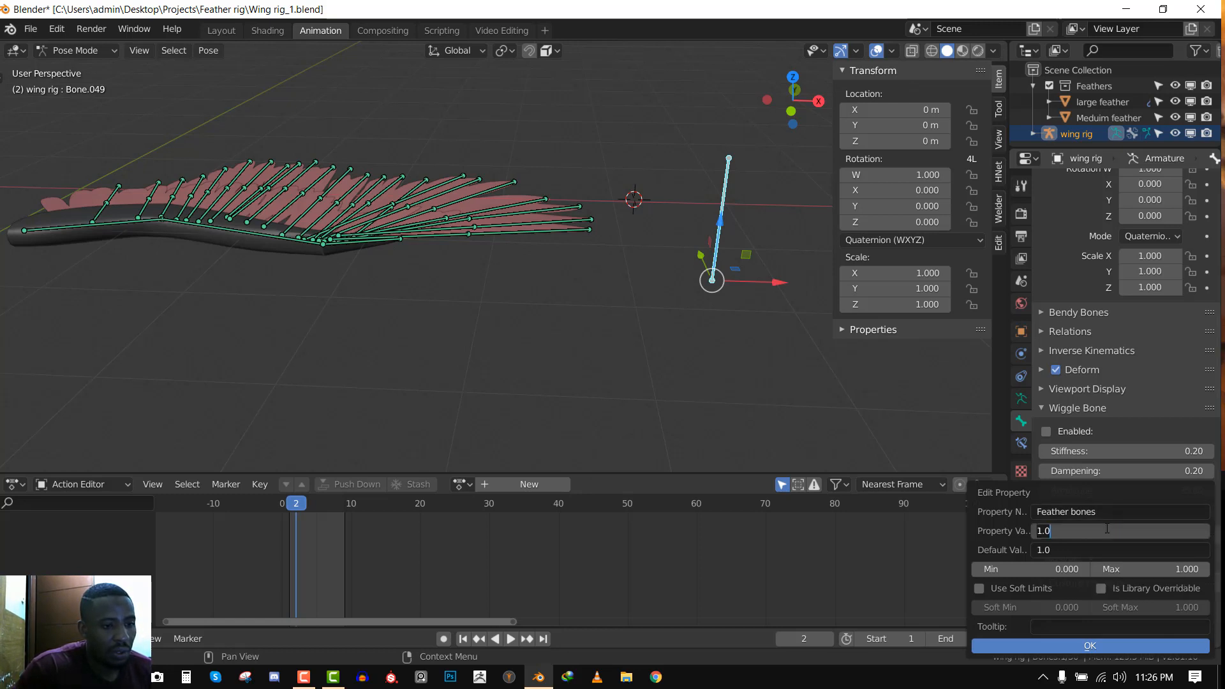
text(1)
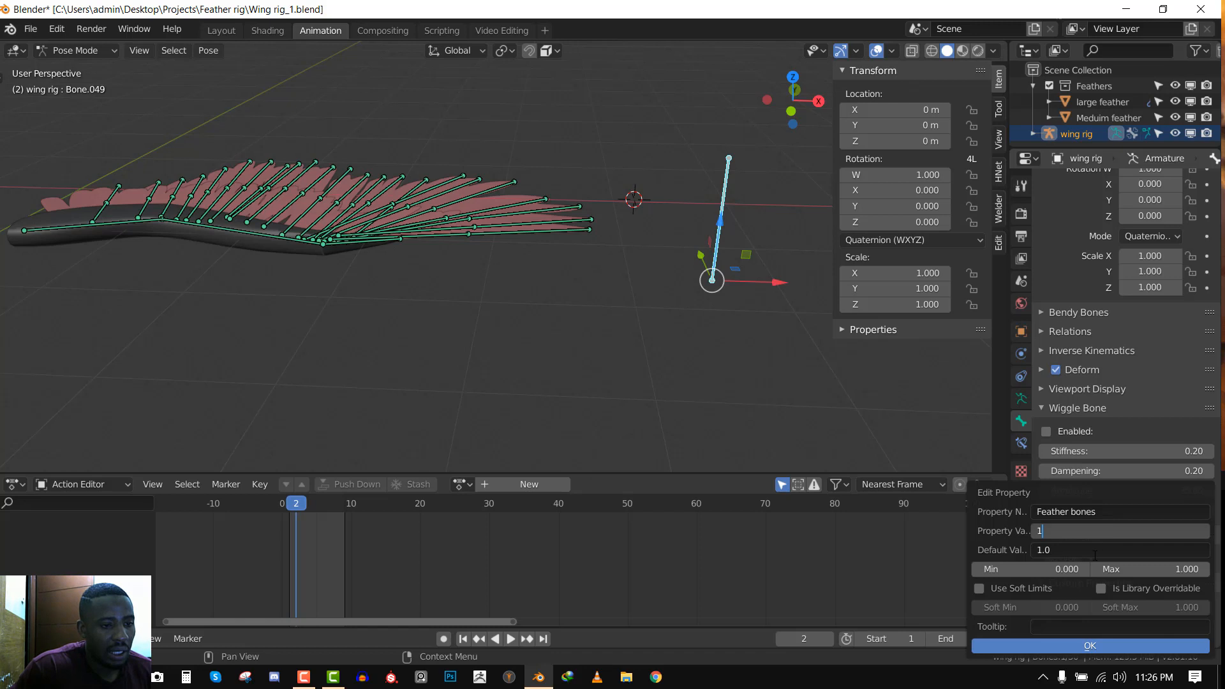
click(1095, 552)
text(0)
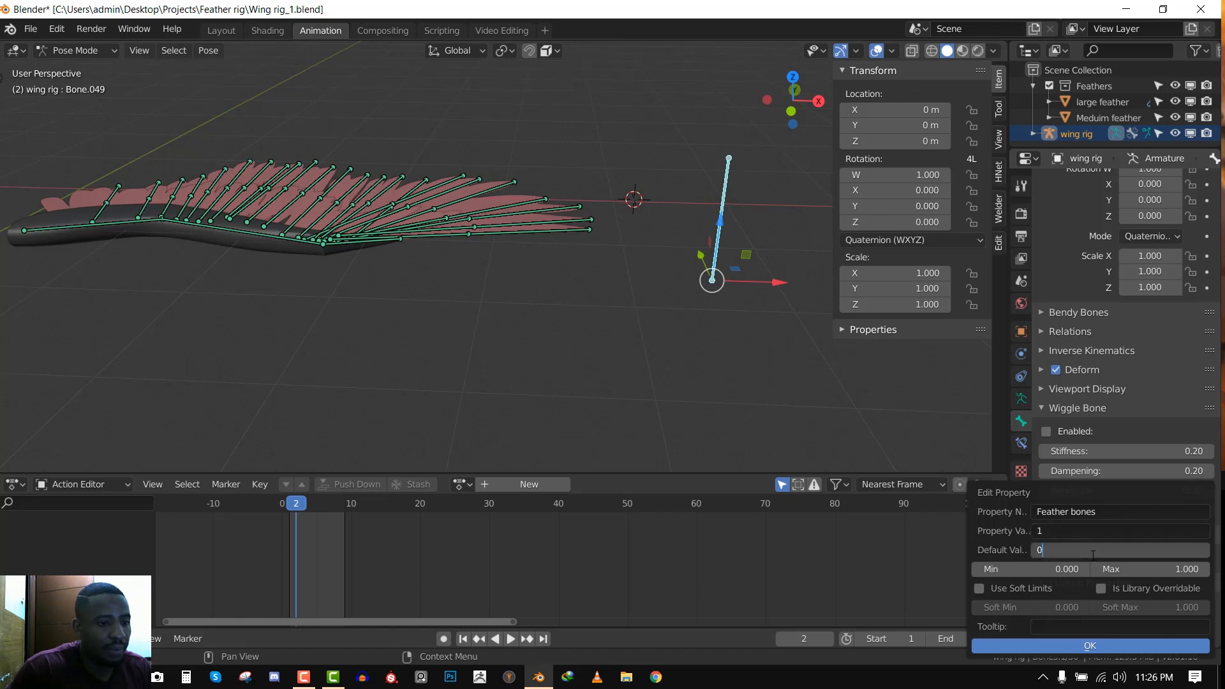
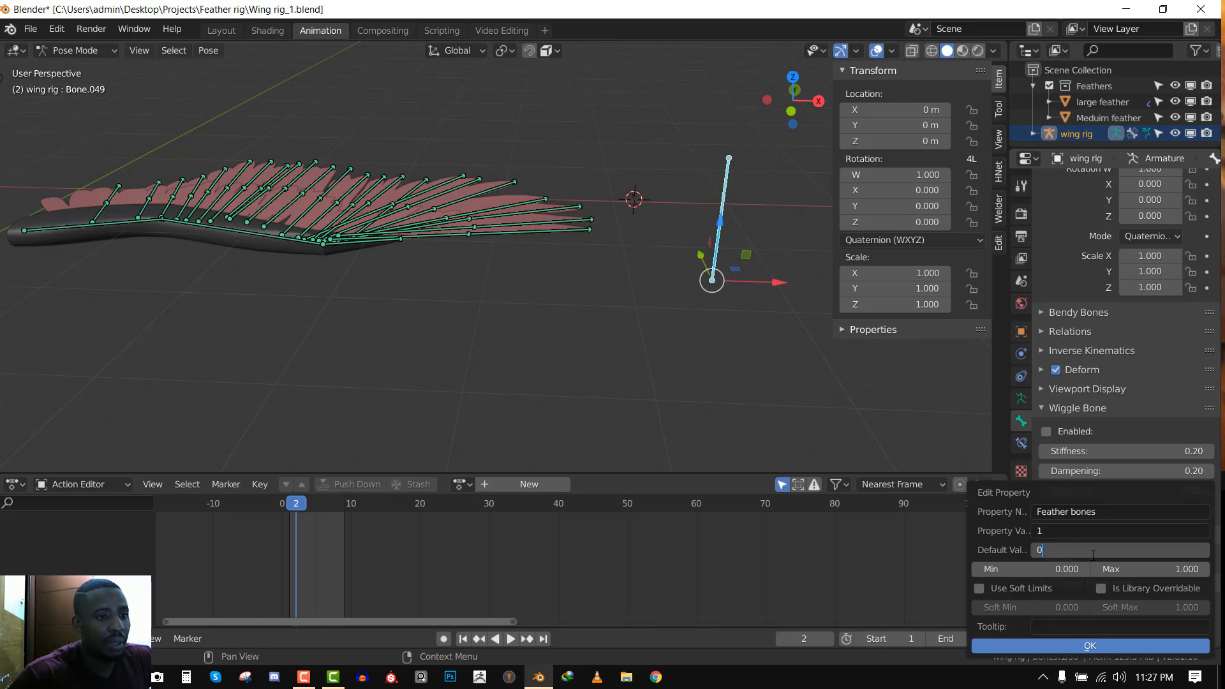
key(Escape)
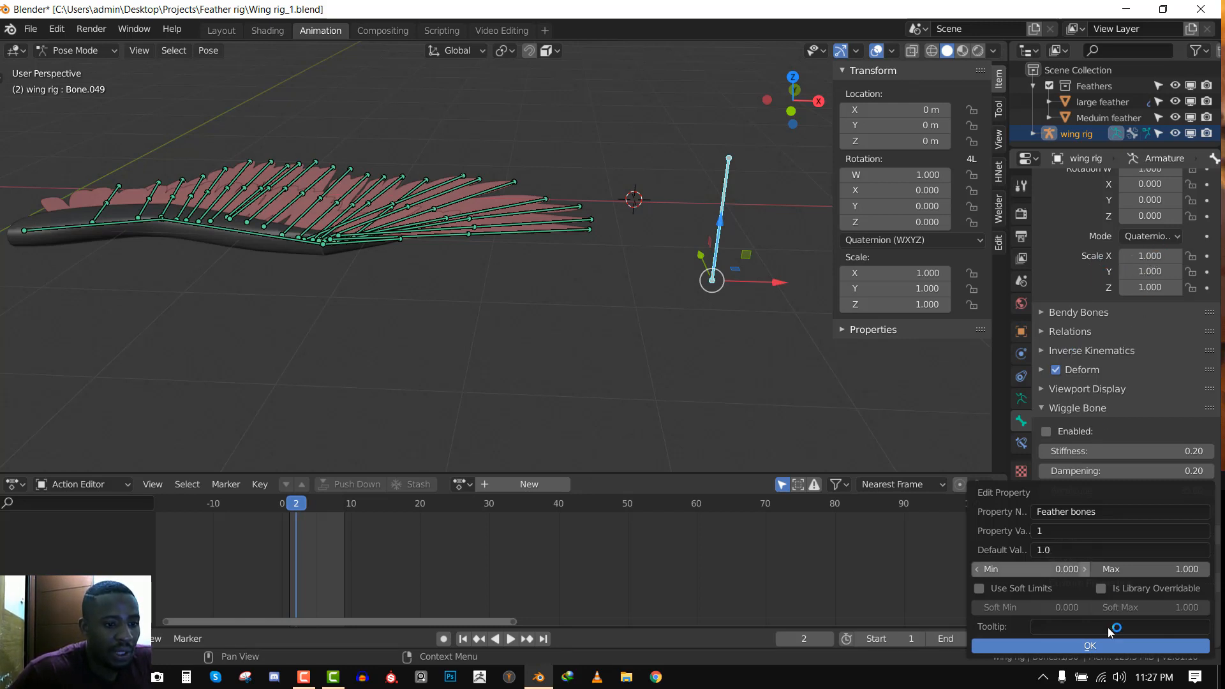
click(1090, 646)
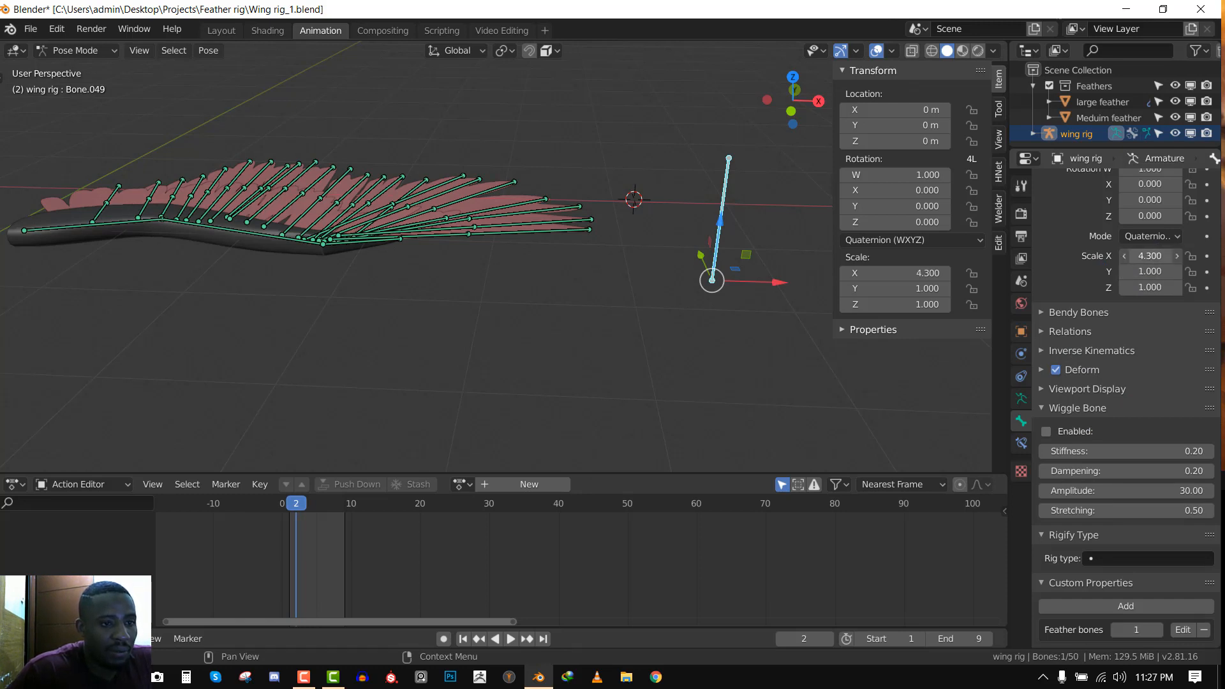
Try X scale values of 2, 0.9 and 0 on the control bone, then return it to 1
drag(1149, 255, 1129, 255)
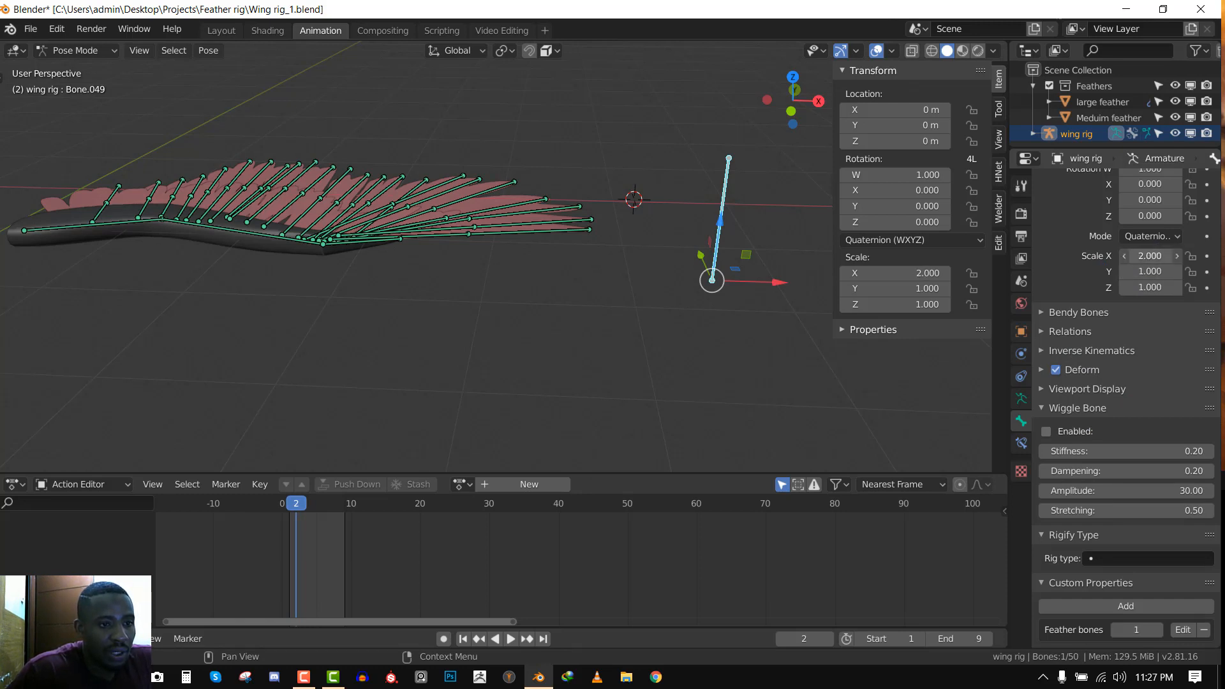
click(1150, 256)
text(0.9)
text(0)
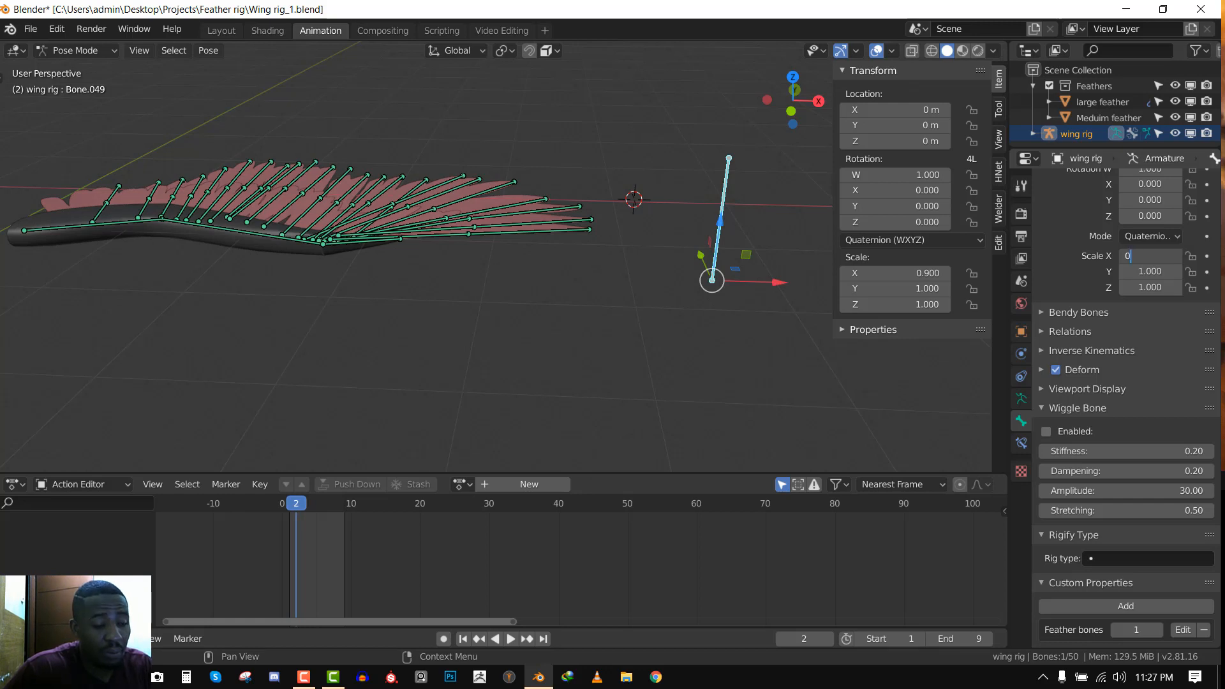
key(Return)
click(1150, 256)
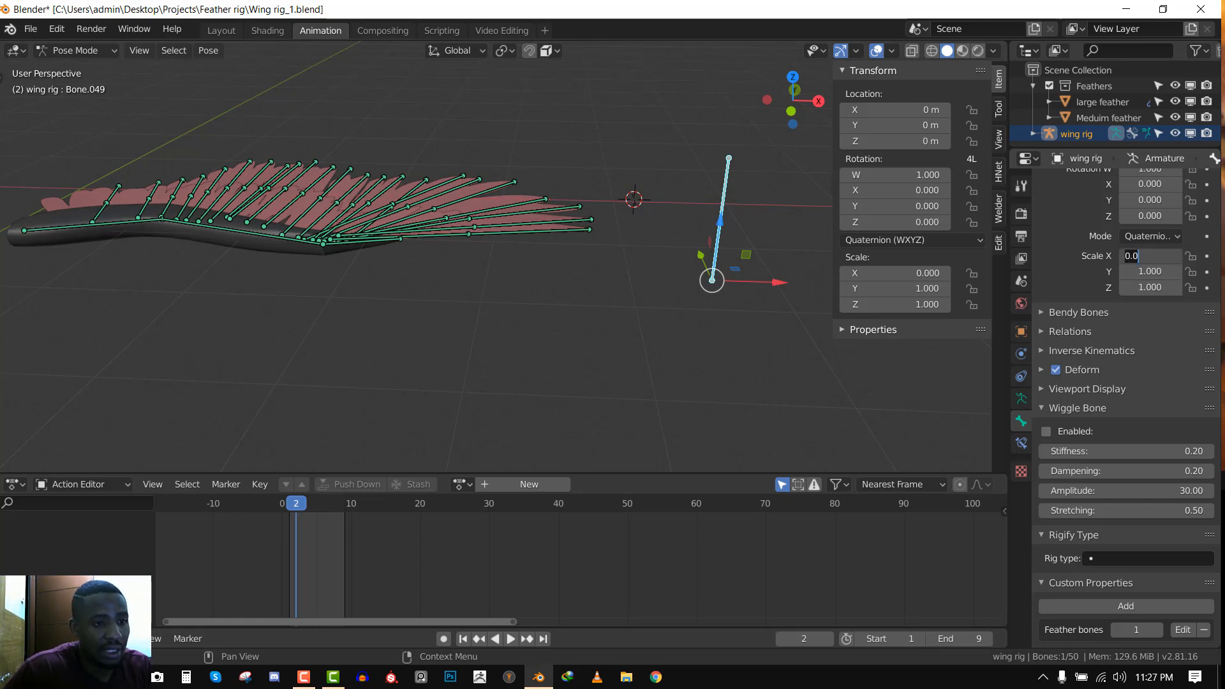
key(Return)
click(1150, 256)
text(1)
key(Return)
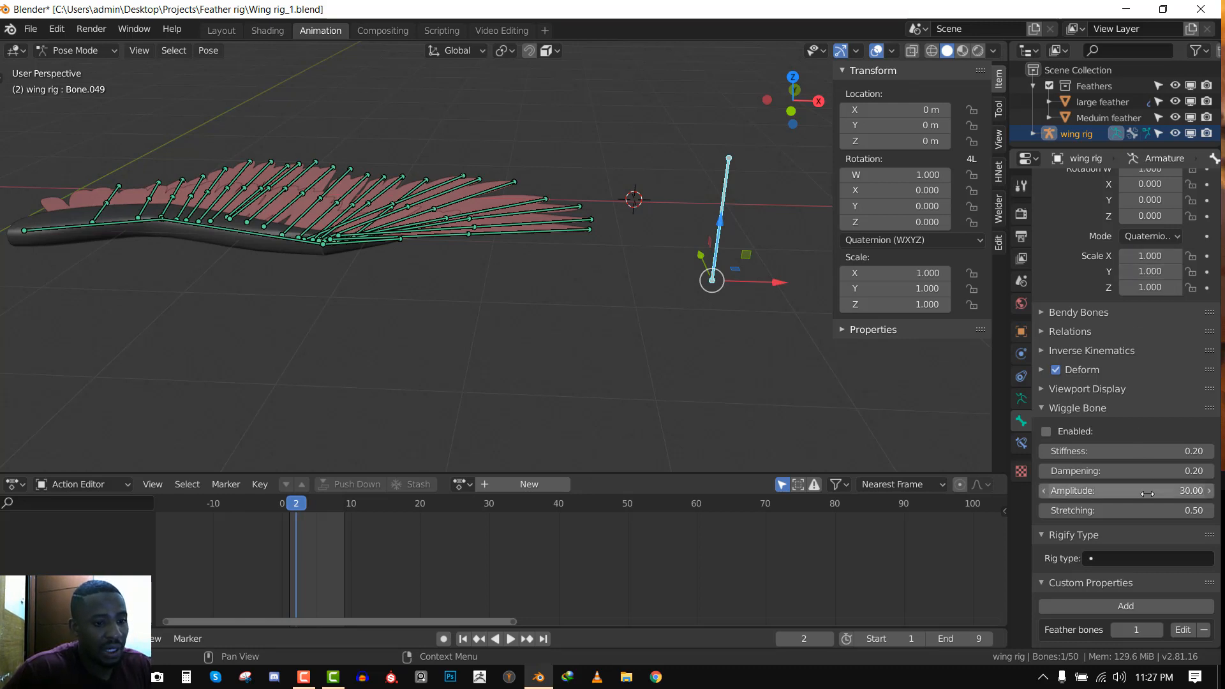
Reopen the Feather bones property for editing and set its default value to 0
click(1179, 631)
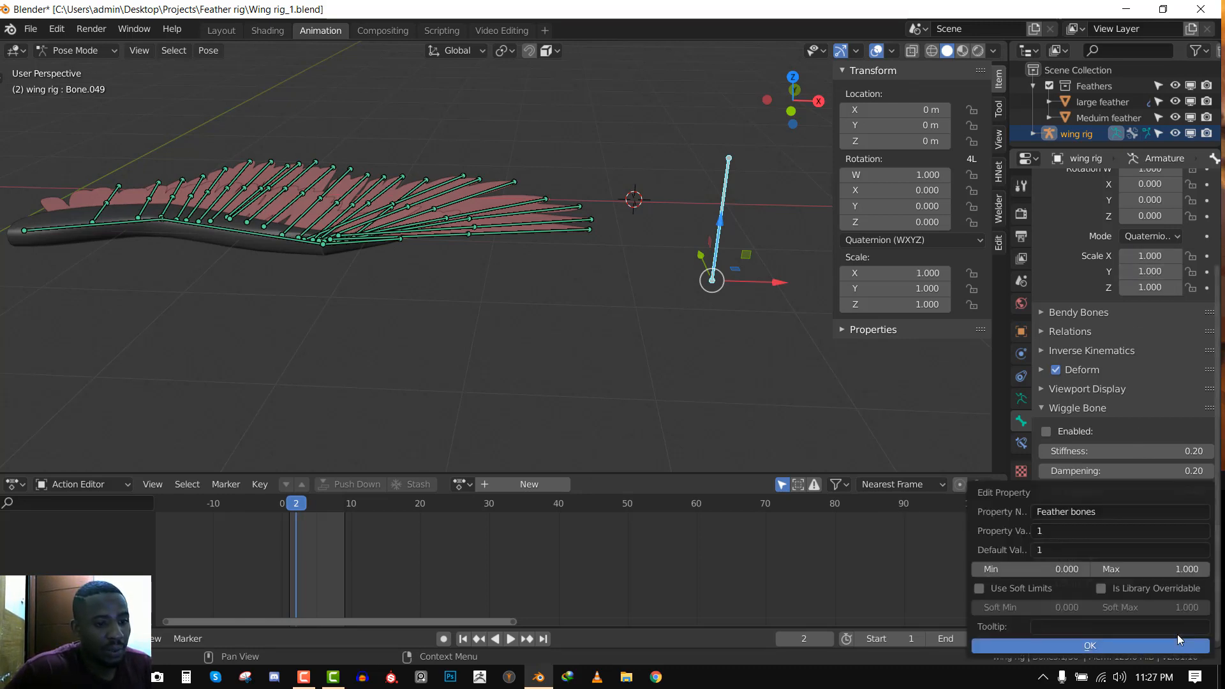
click(1073, 548)
text(0)
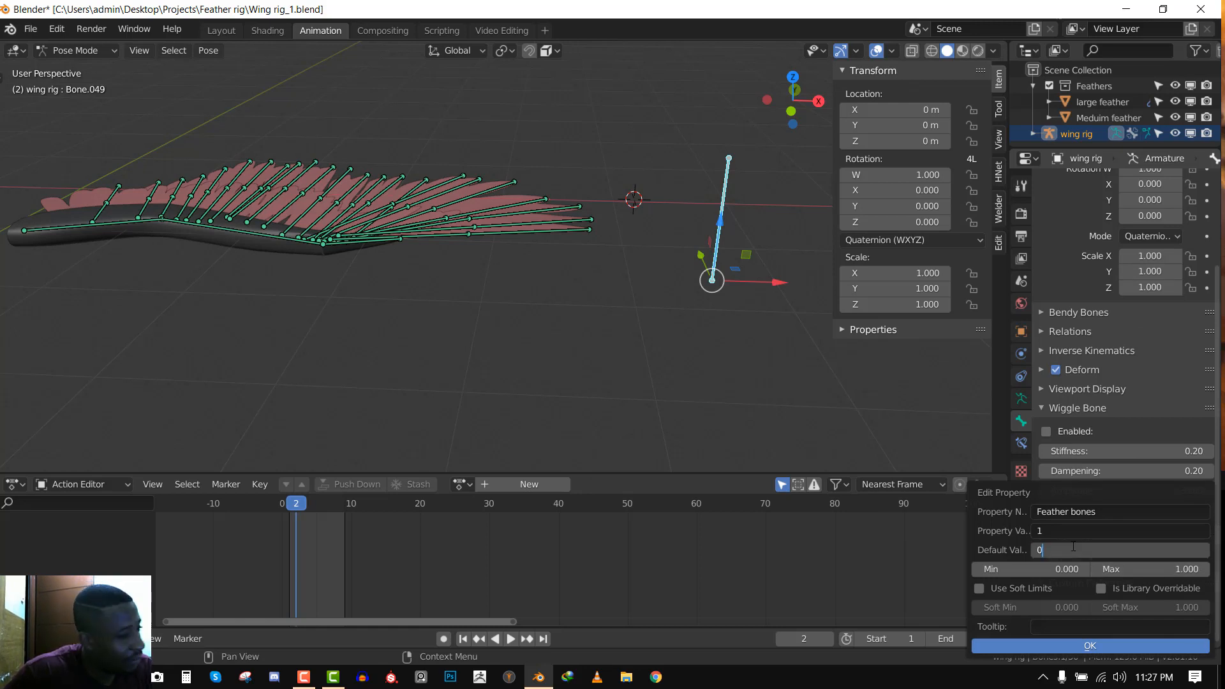
key(Return)
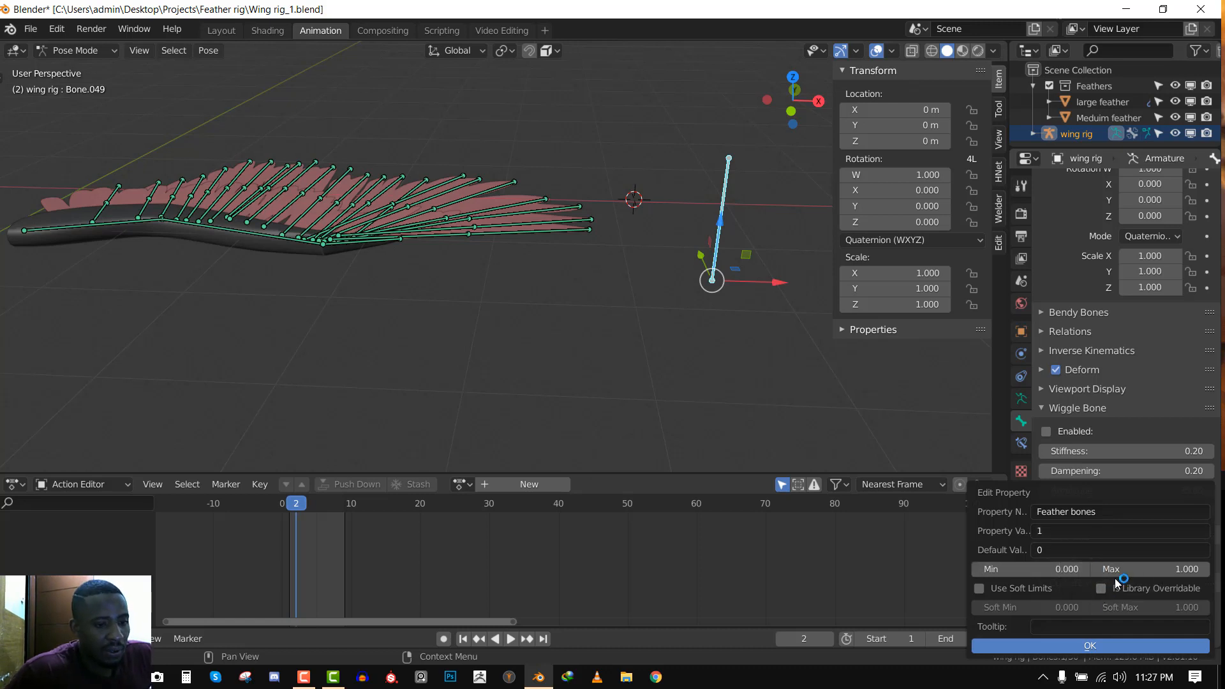
Enter "un-hide feather control bones" as the Feather bones property's tooltip
click(1120, 626)
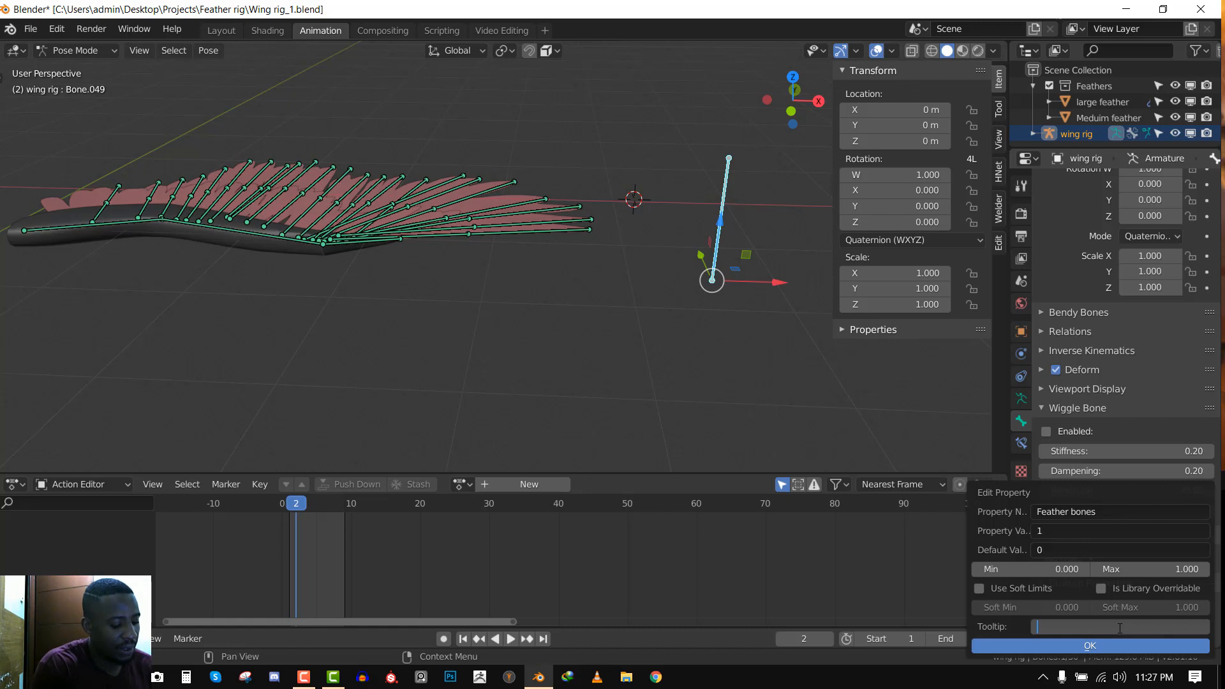
text(u)
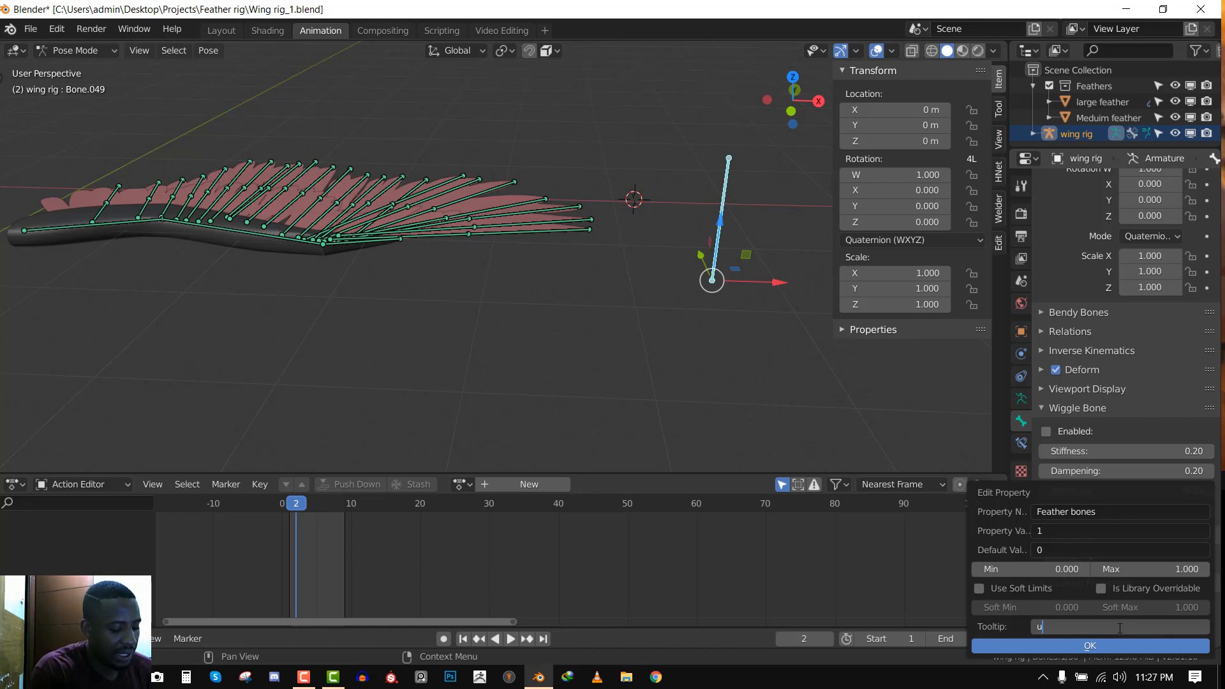
text(n-hide )
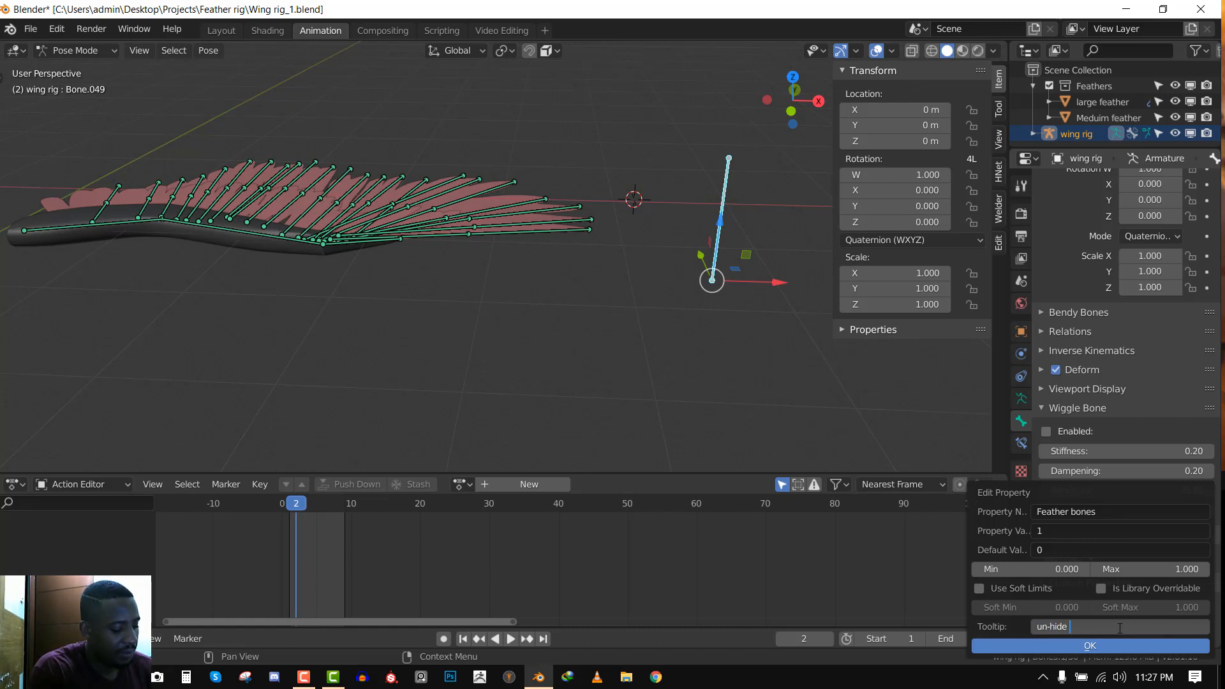
text(feather )
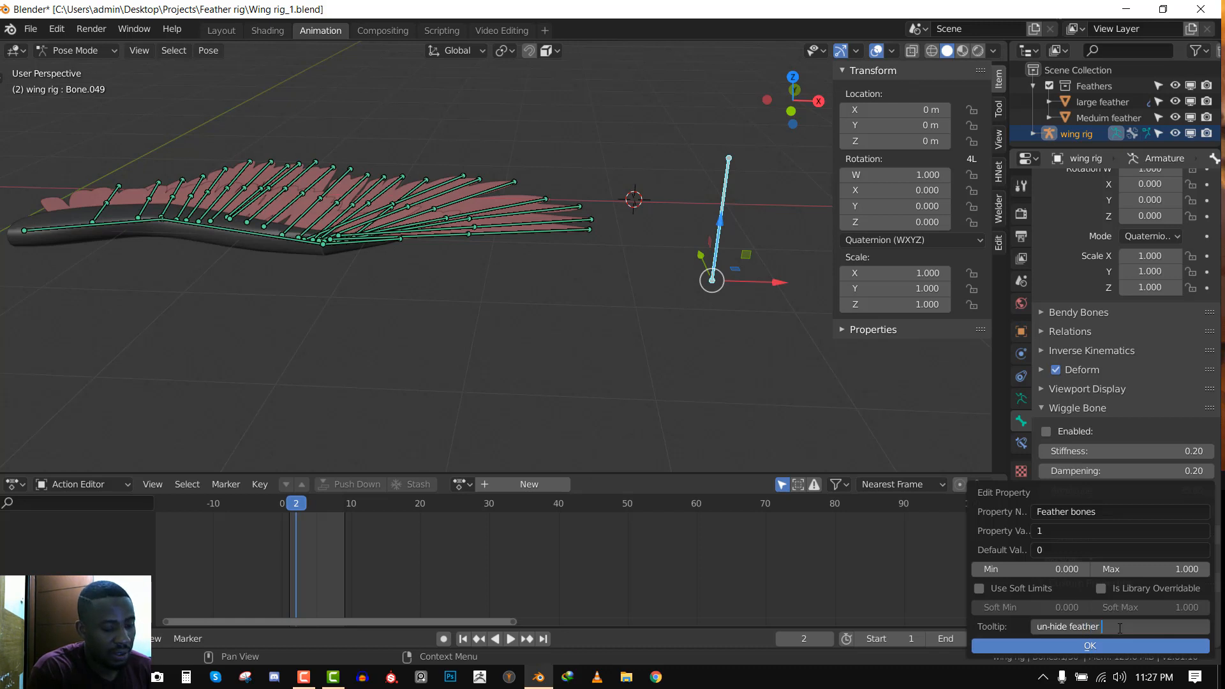
text(control)
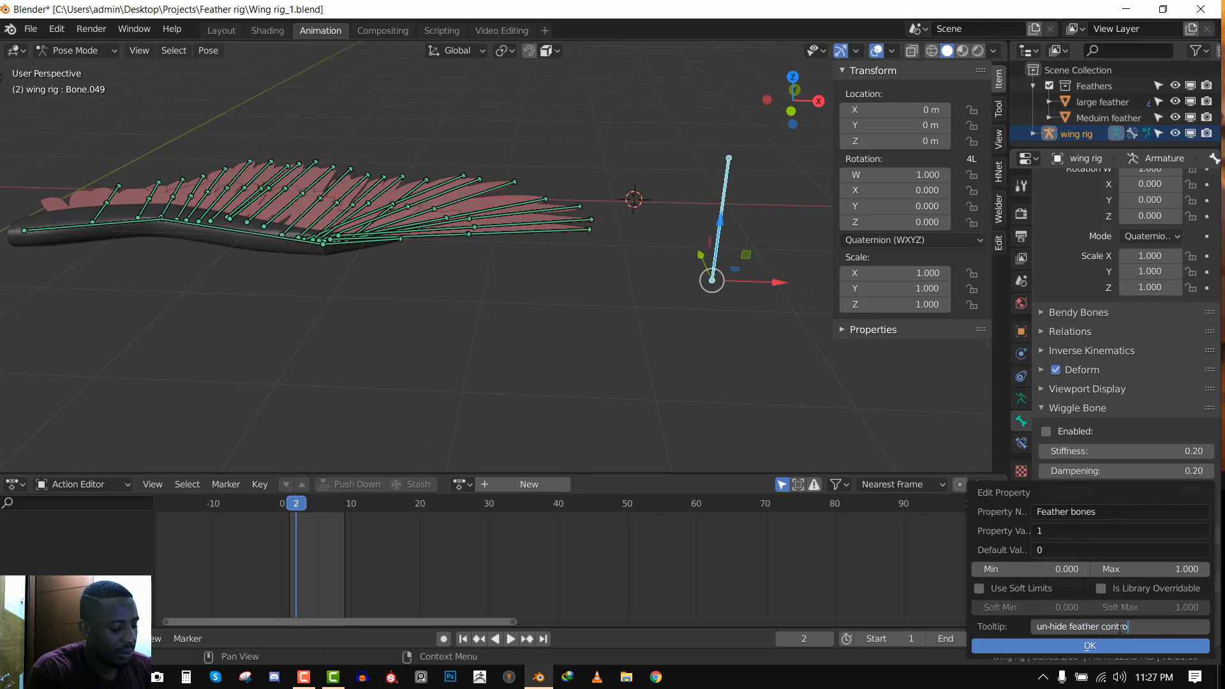
text( bones)
key(Return)
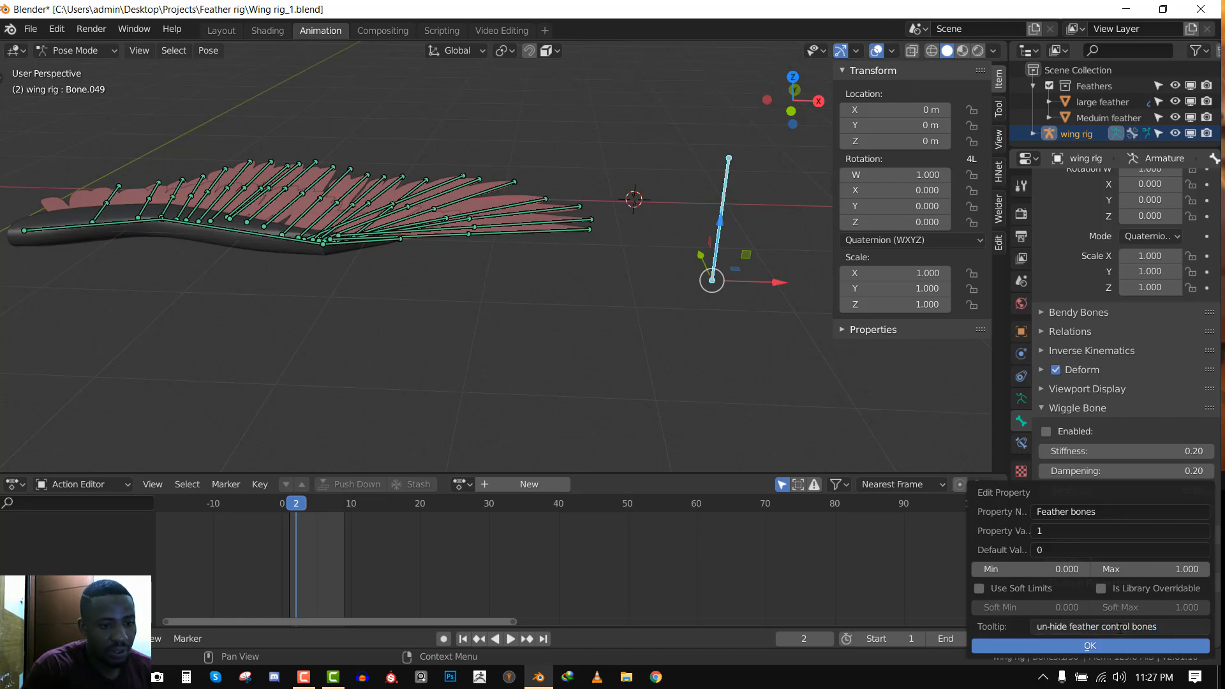
Apply the property edit, then set the control bone's Feather bones value to 0 and copy its data path
click(1123, 646)
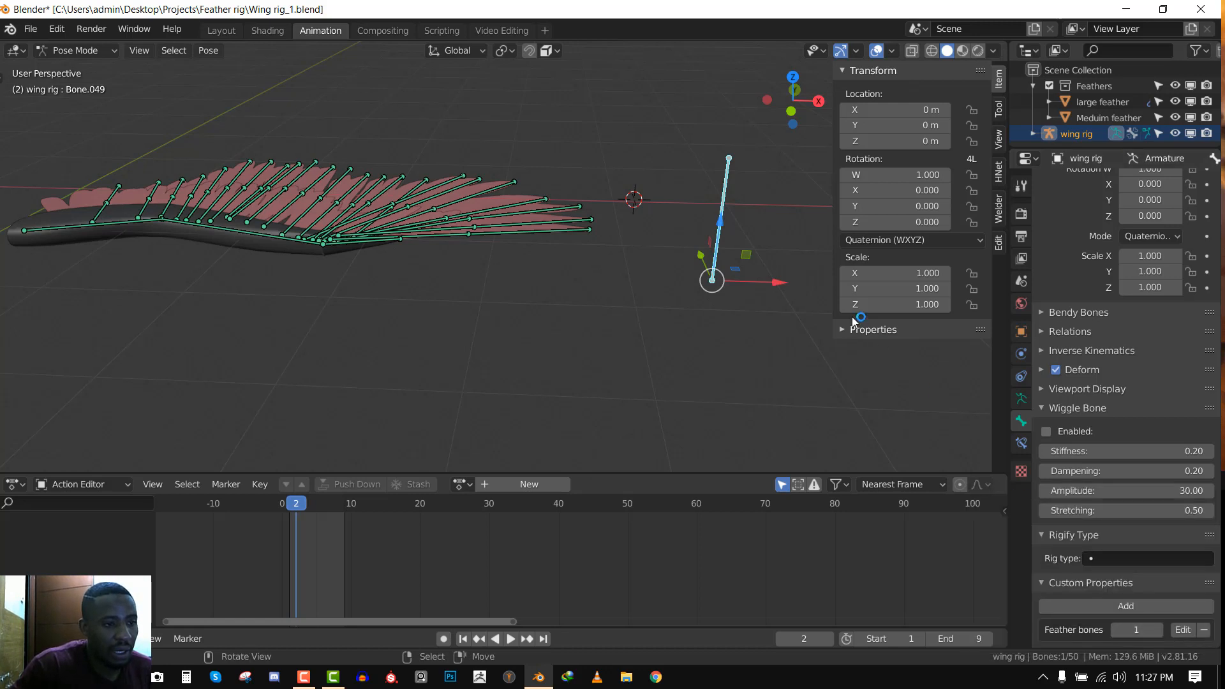
click(846, 330)
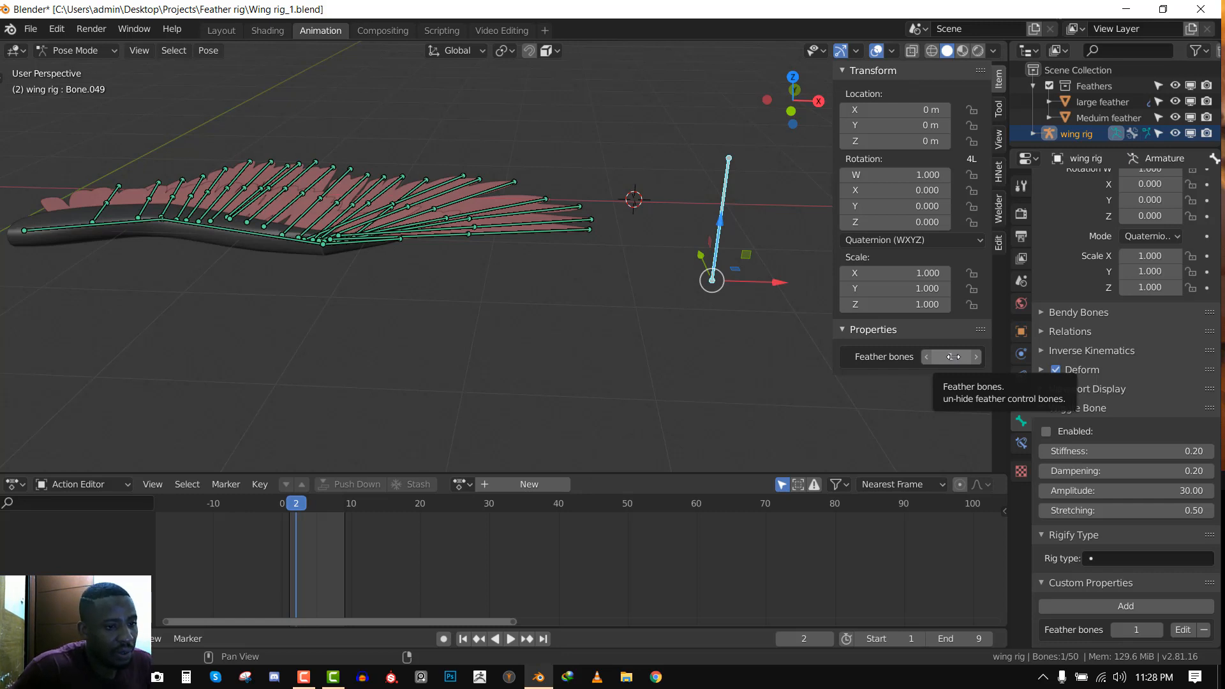
mouse_move(951, 358)
mouse_down()
mouse_move(935, 358)
mouse_move(951, 357)
mouse_up()
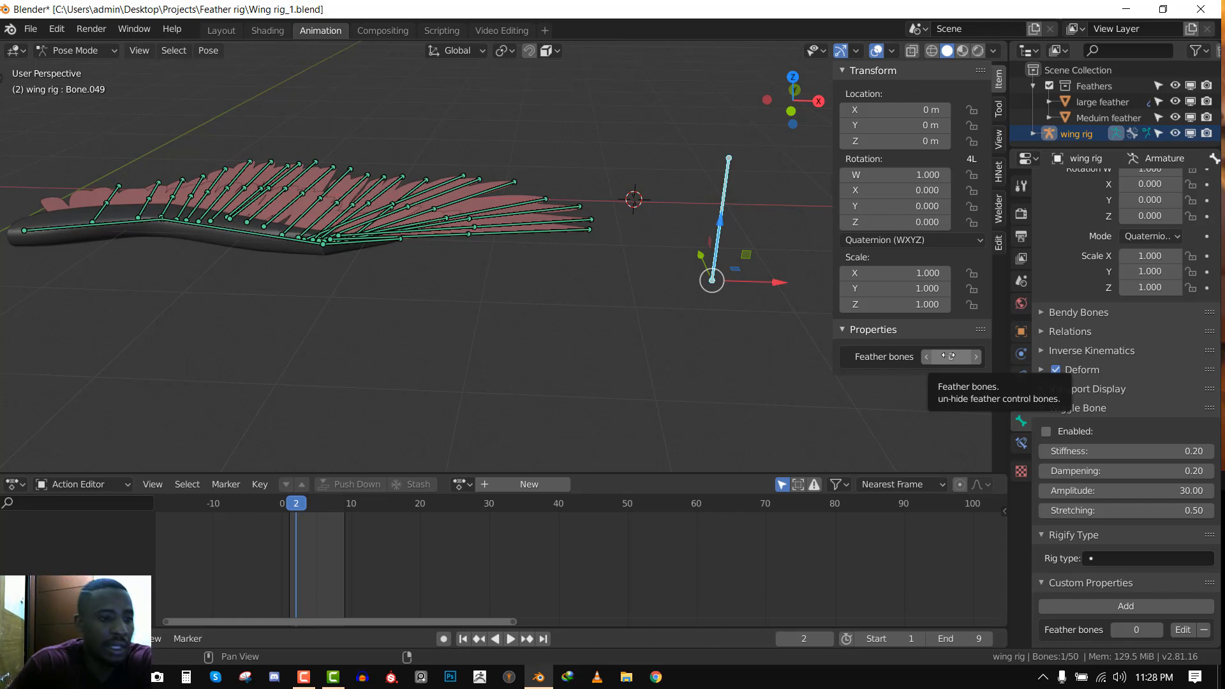
right_click(948, 355)
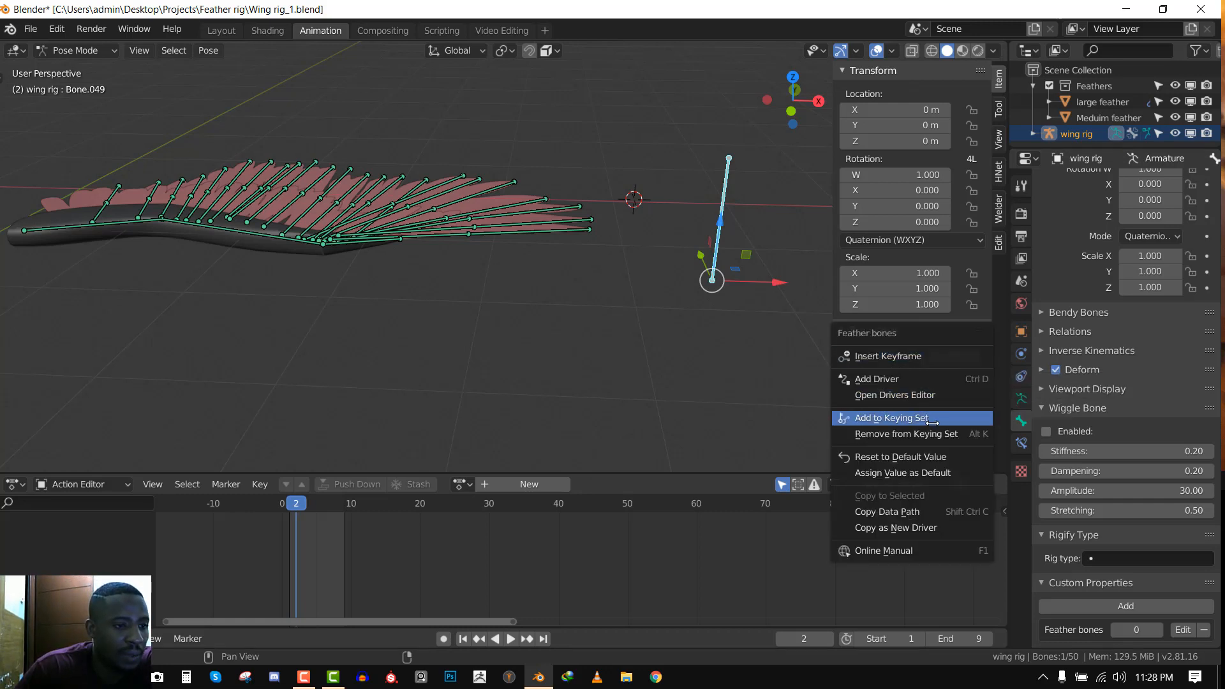
click(907, 513)
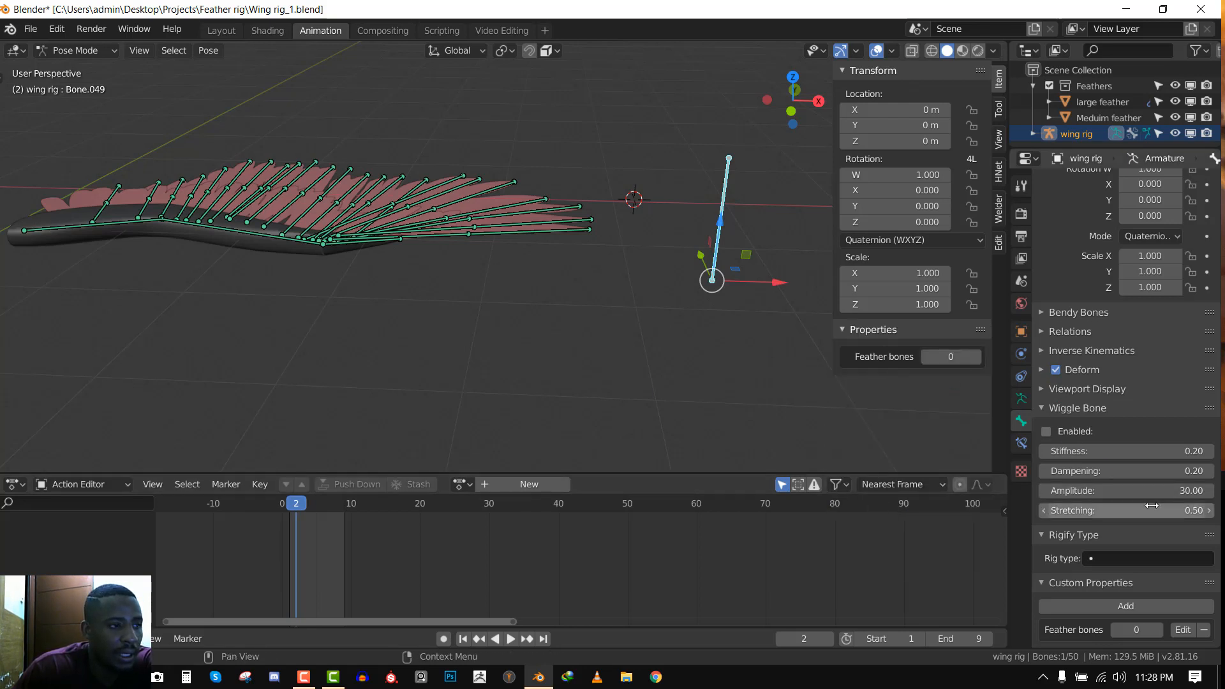
Add a driver to the armature's second visible layer and show it in the Drivers Editor
click(1021, 398)
scroll(1136, 261, up, 5)
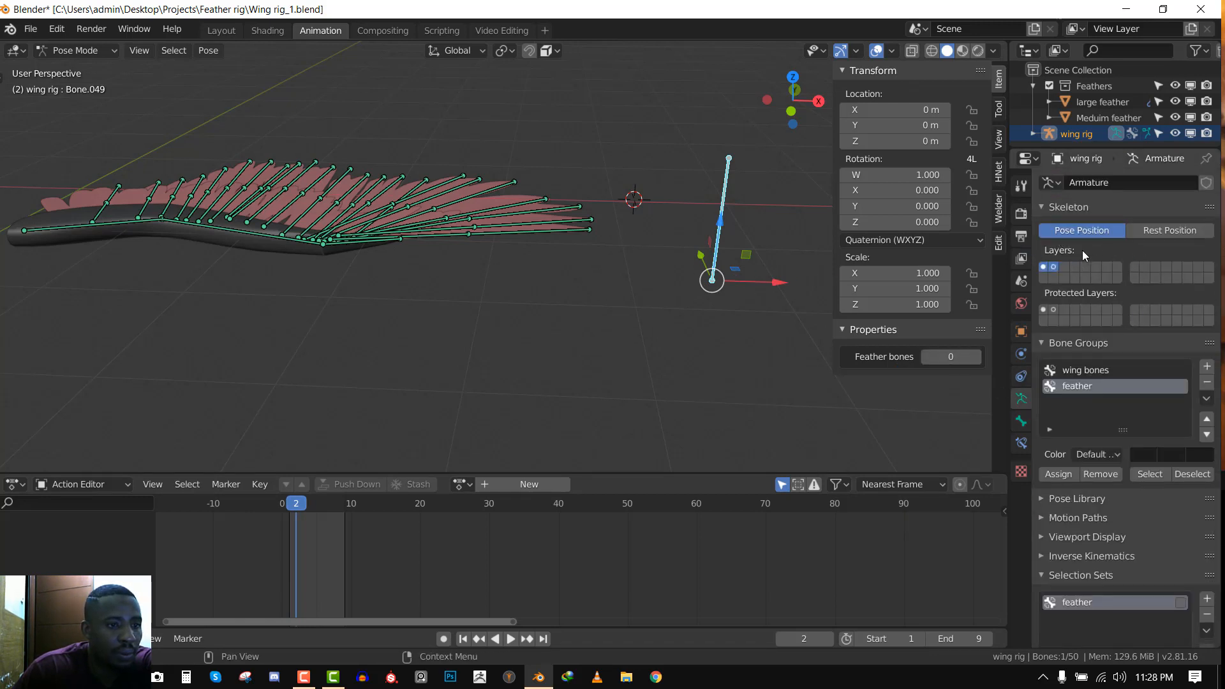
right_click(1054, 267)
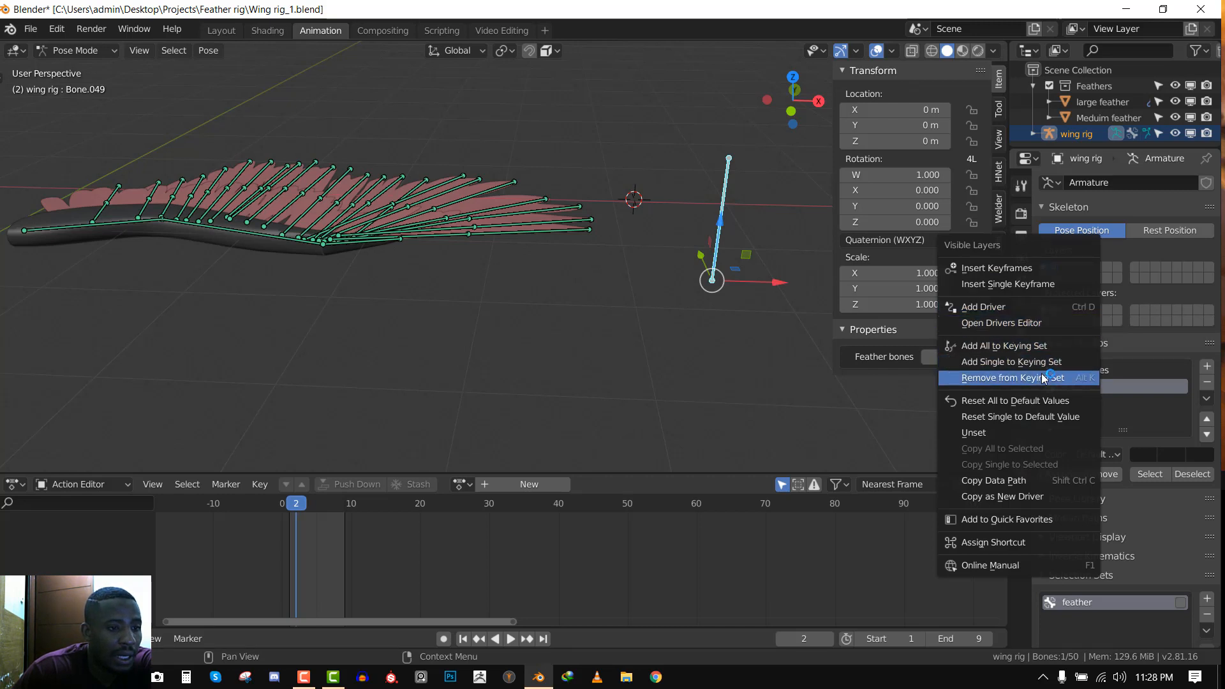
click(1010, 307)
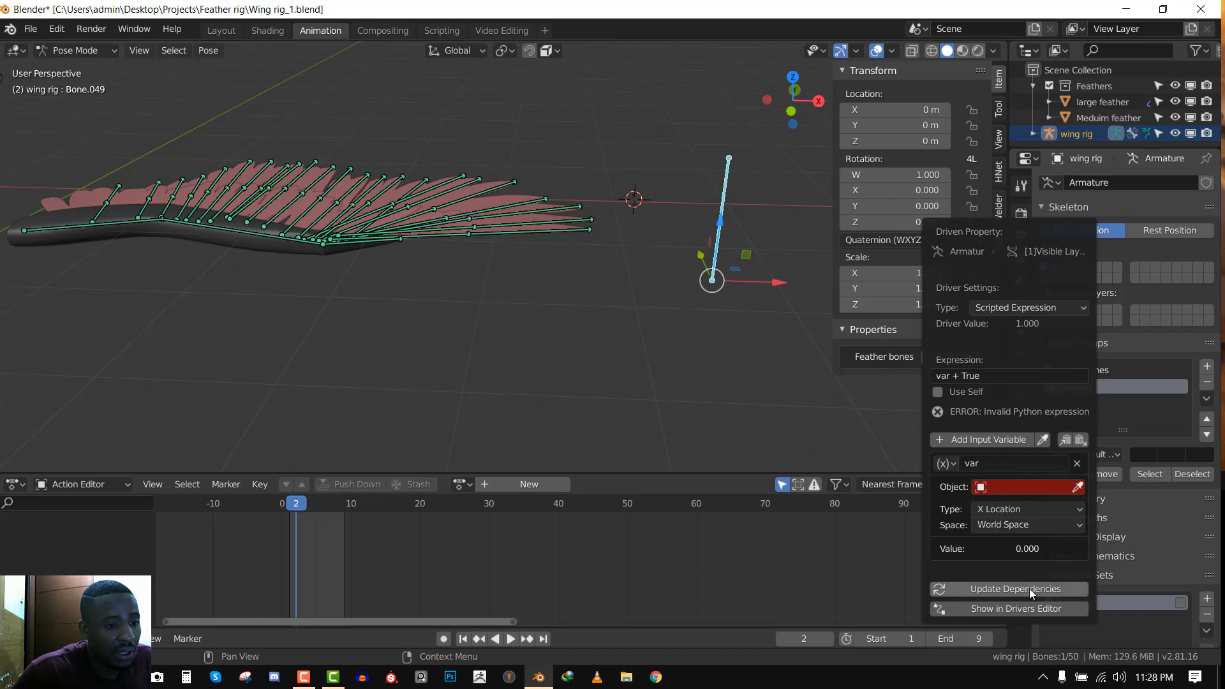
click(1009, 609)
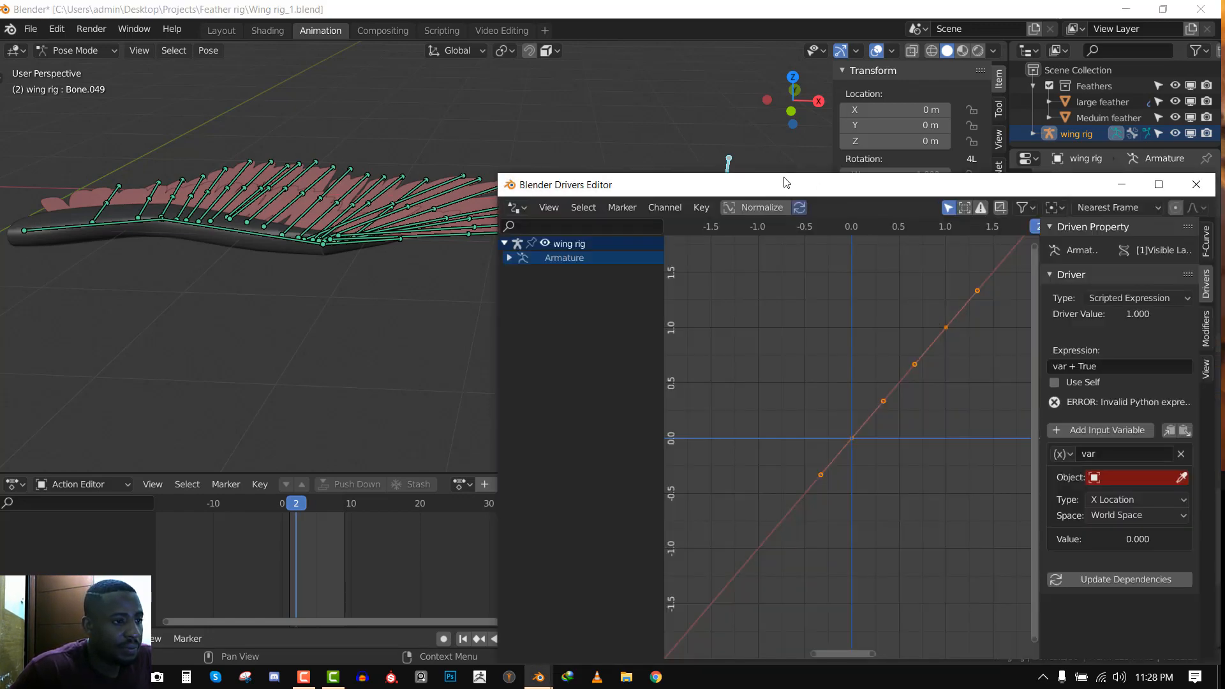
drag(839, 186, 619, 85)
Set the layer driver's scripted expression to var
click(926, 259)
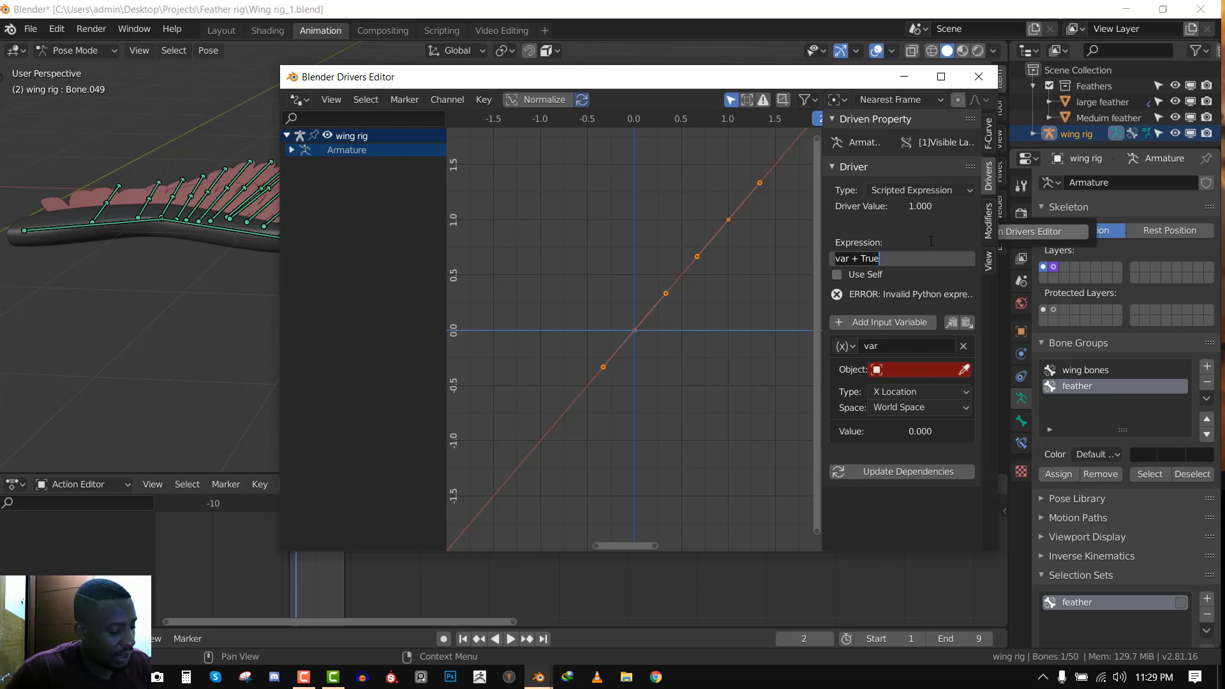
text(var)
key(Return)
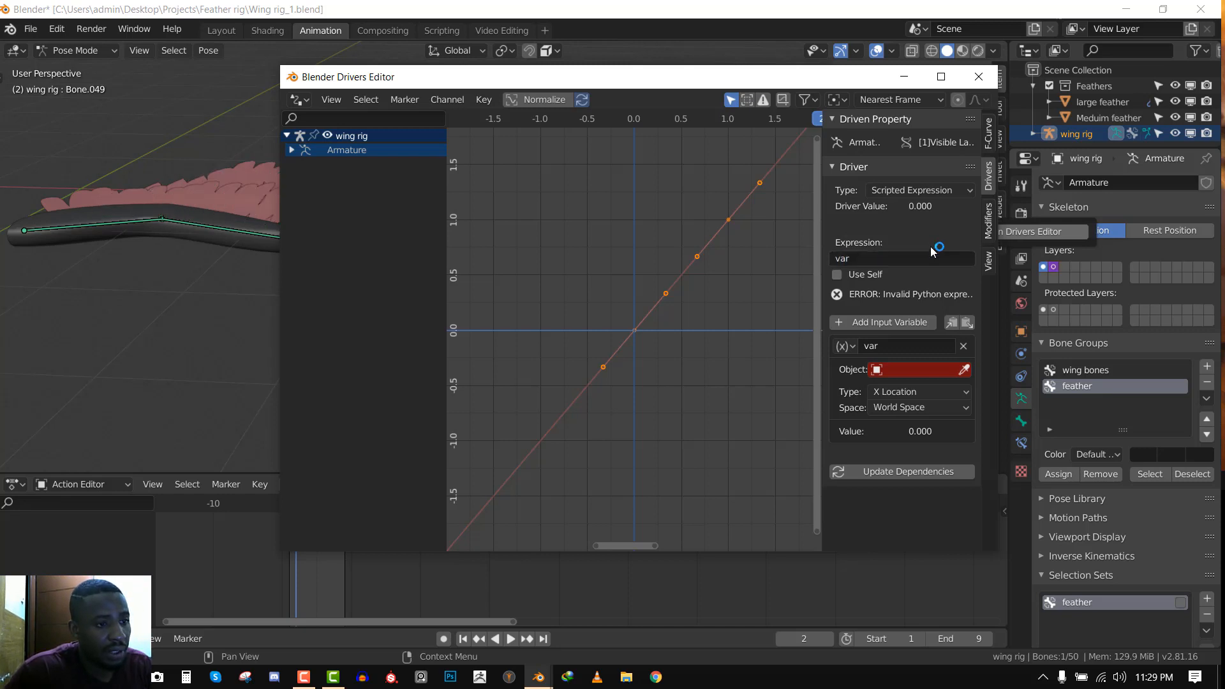
Rename the driver's input variable to boy
click(895, 345)
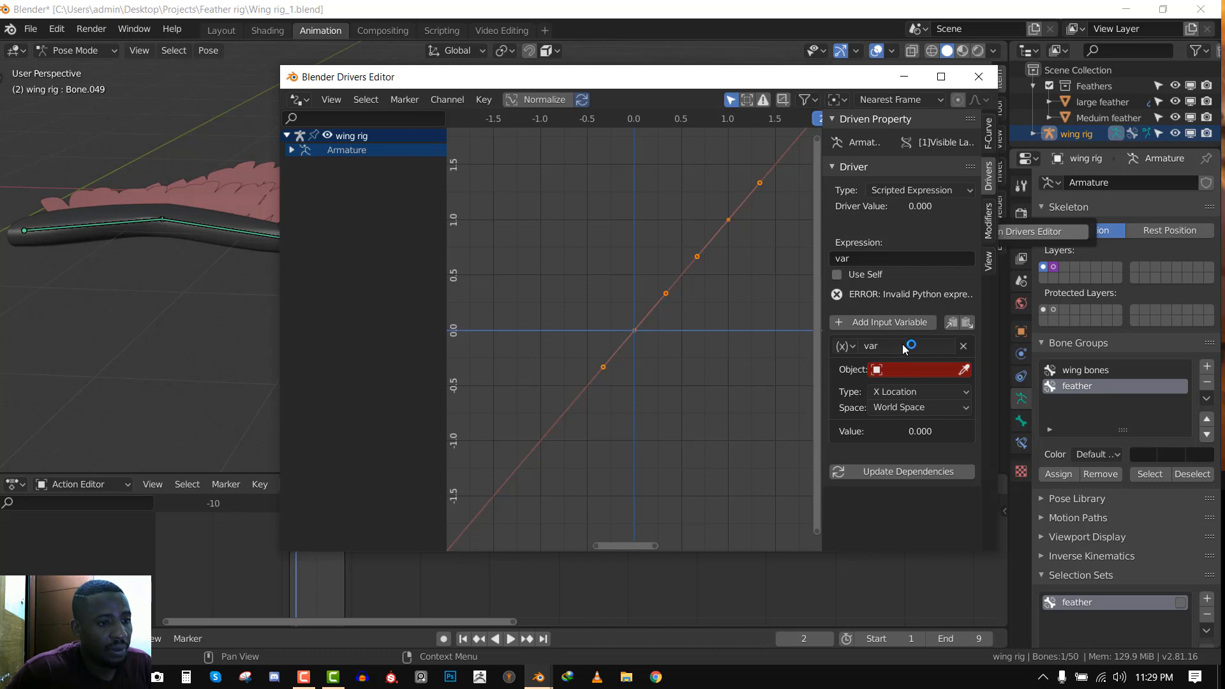
double_click(891, 347)
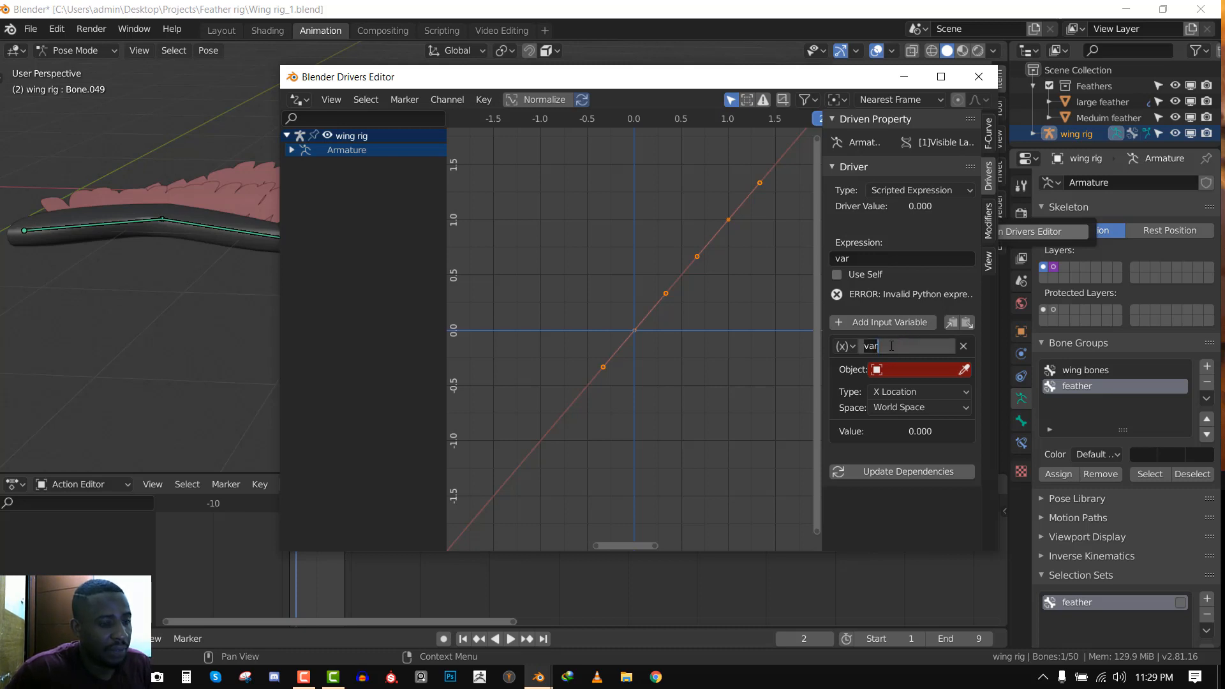
text(b)
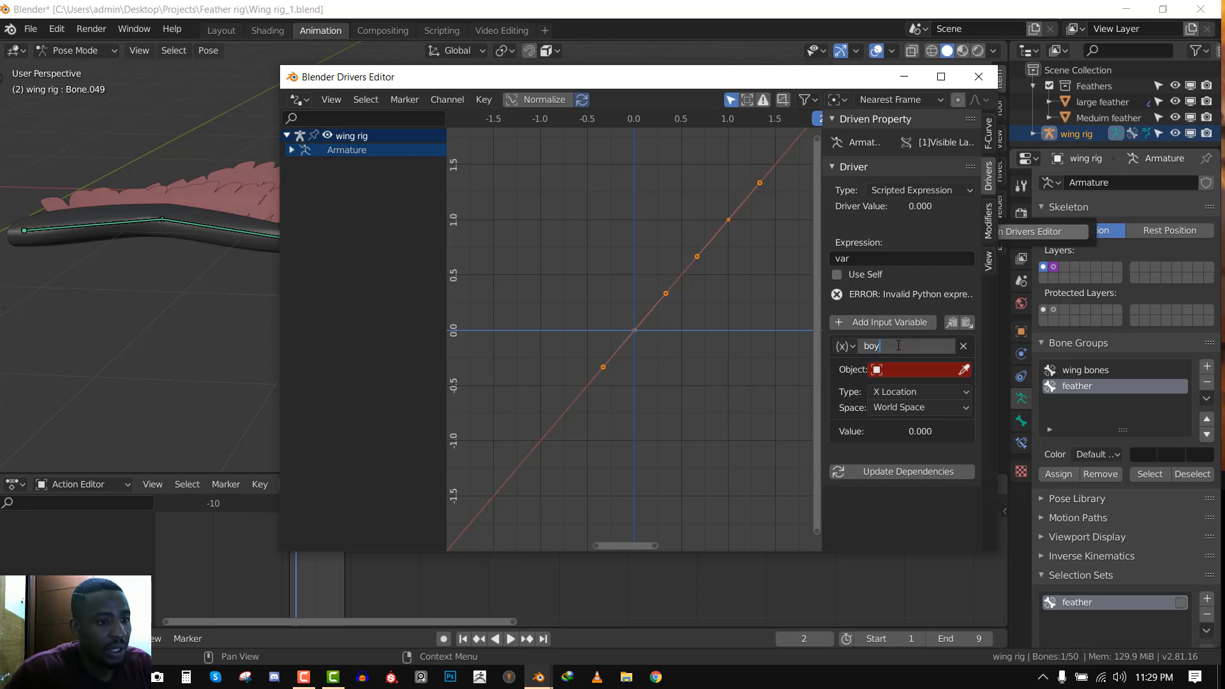
text(oy)
key(Return)
Enable Use Self for the layer driver and set its expression to boy
click(900, 275)
click(898, 260)
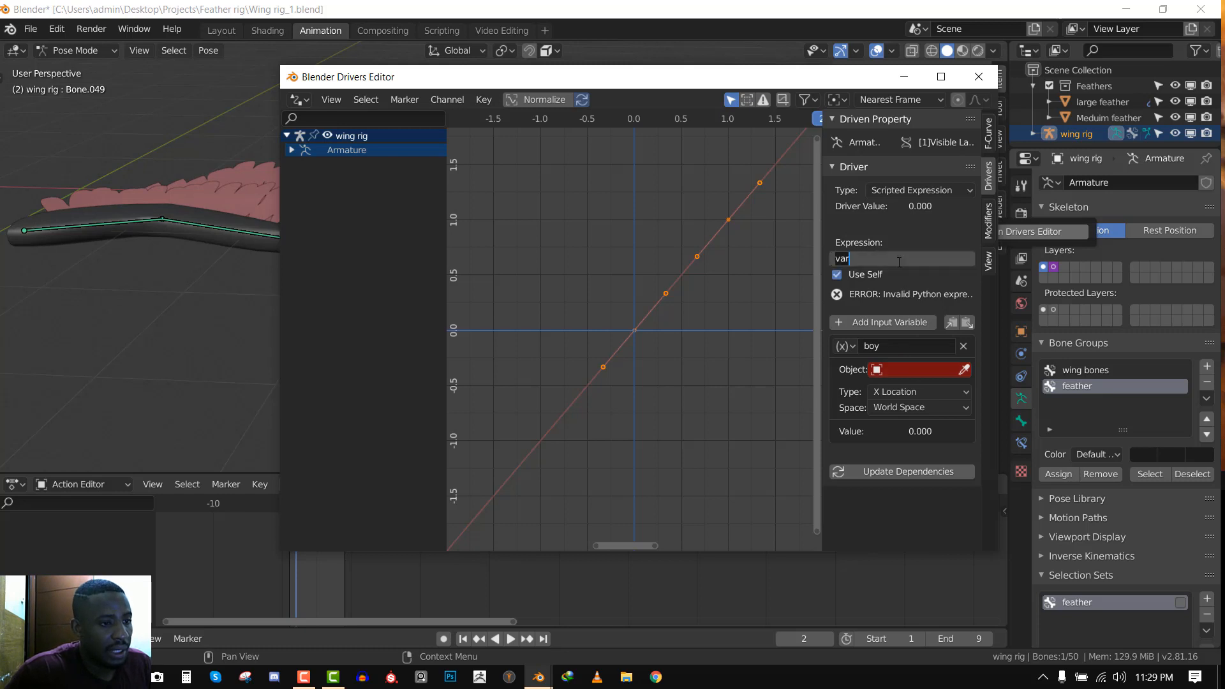
text(boy)
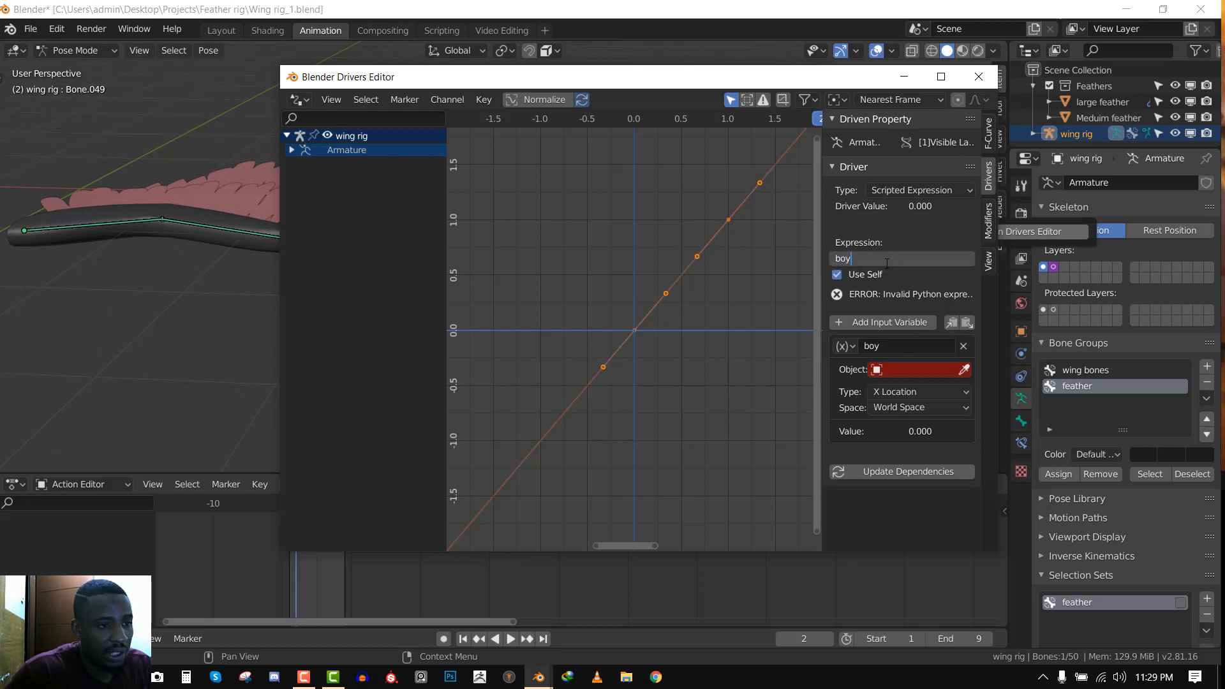
key(Return)
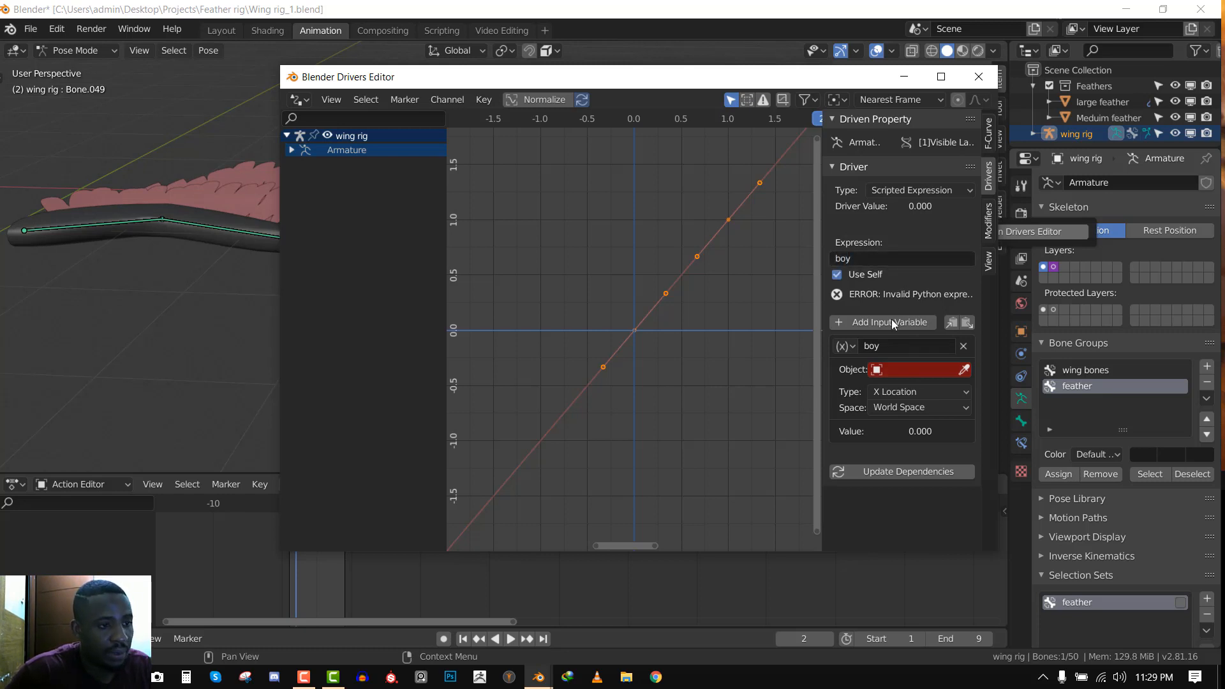
Set both the layer driver's expression and its input variable name to var
click(890, 253)
click(897, 251)
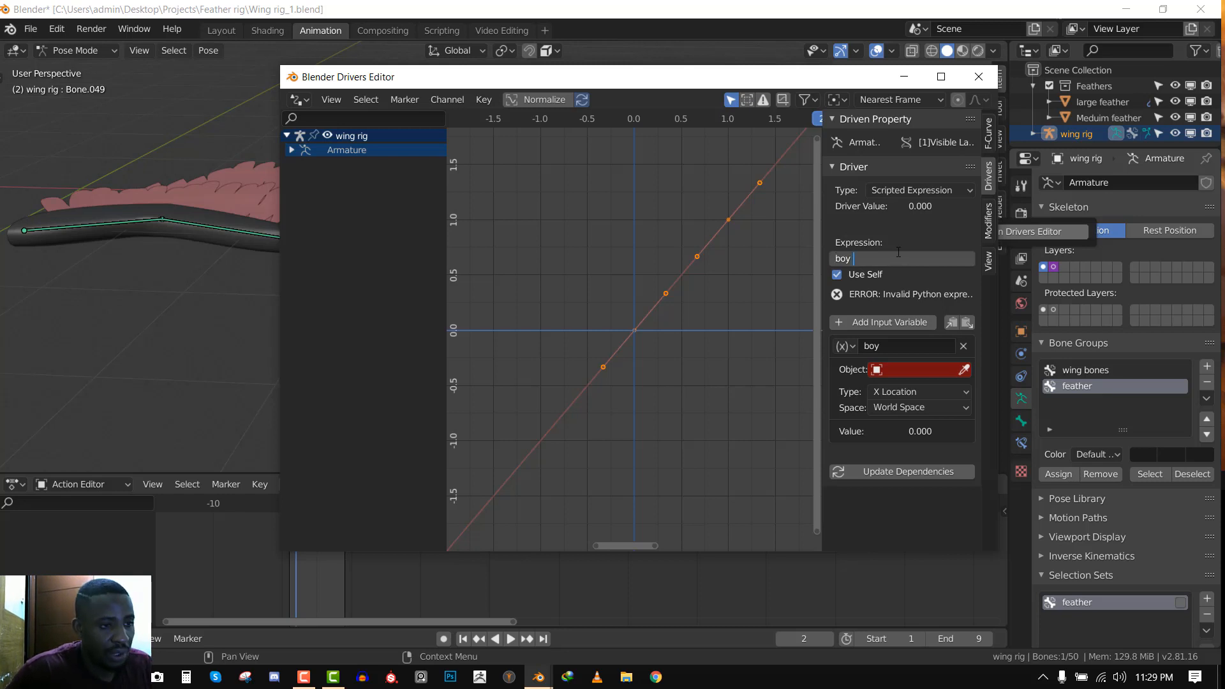
key(BackSpace)
key(BackSpace)
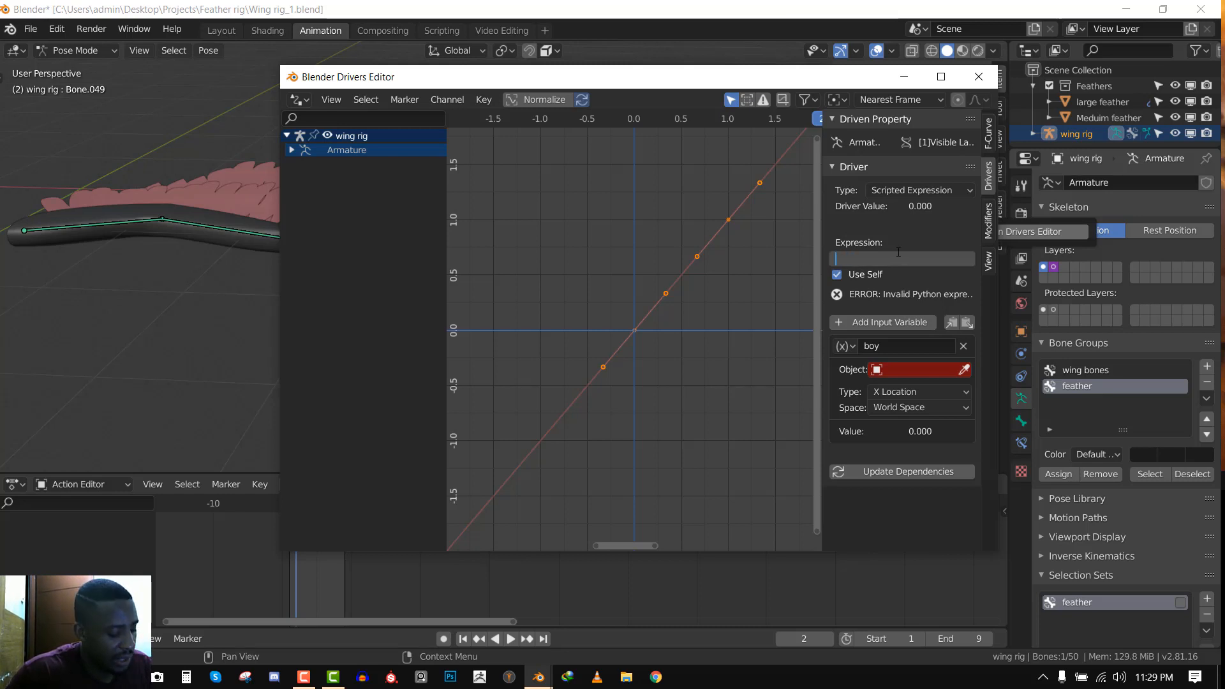
text(var)
key(Return)
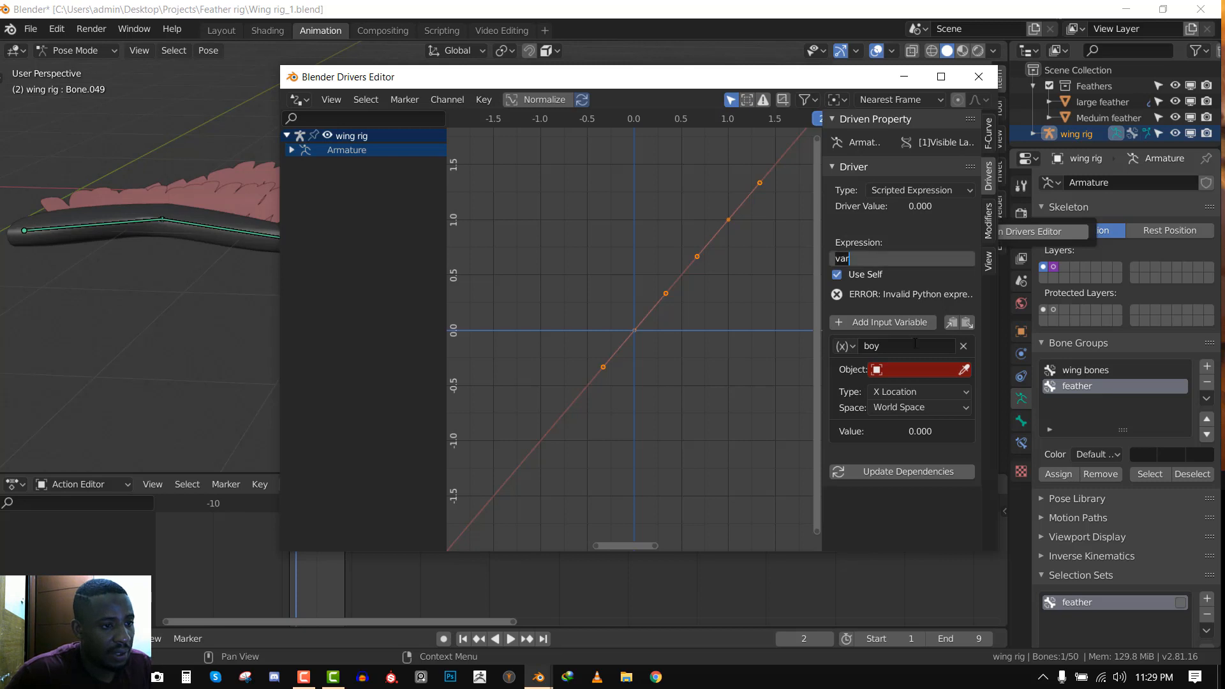
click(915, 350)
text(va)
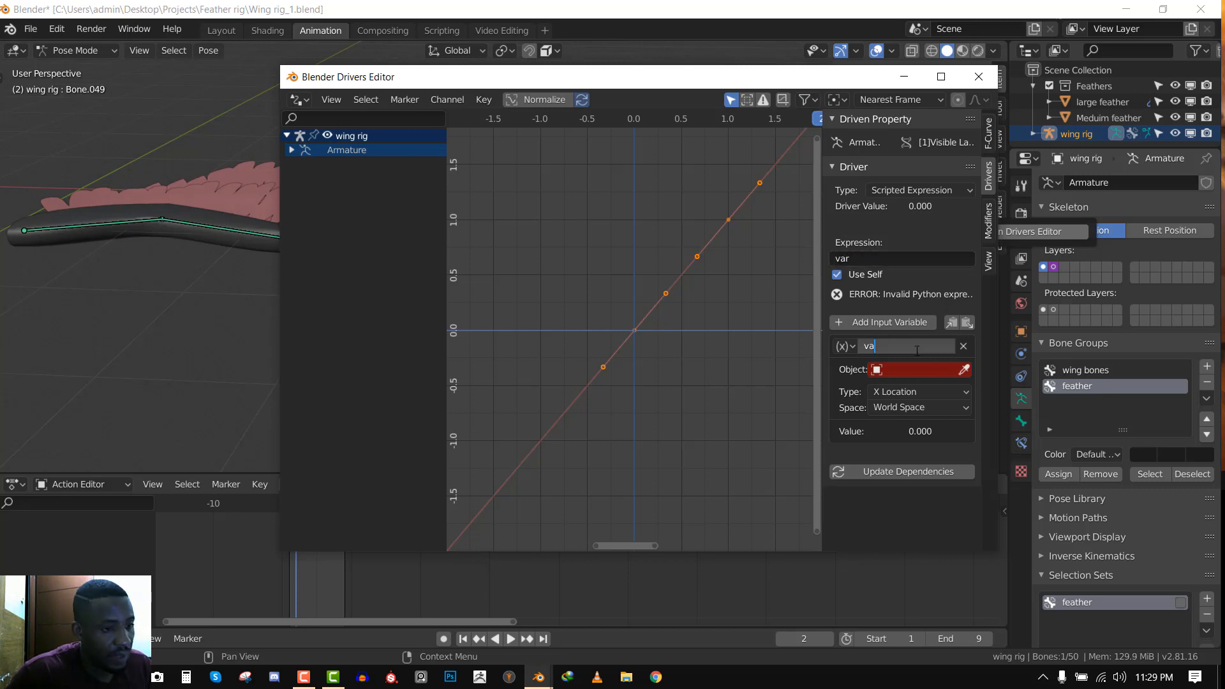
text(r)
key(Return)
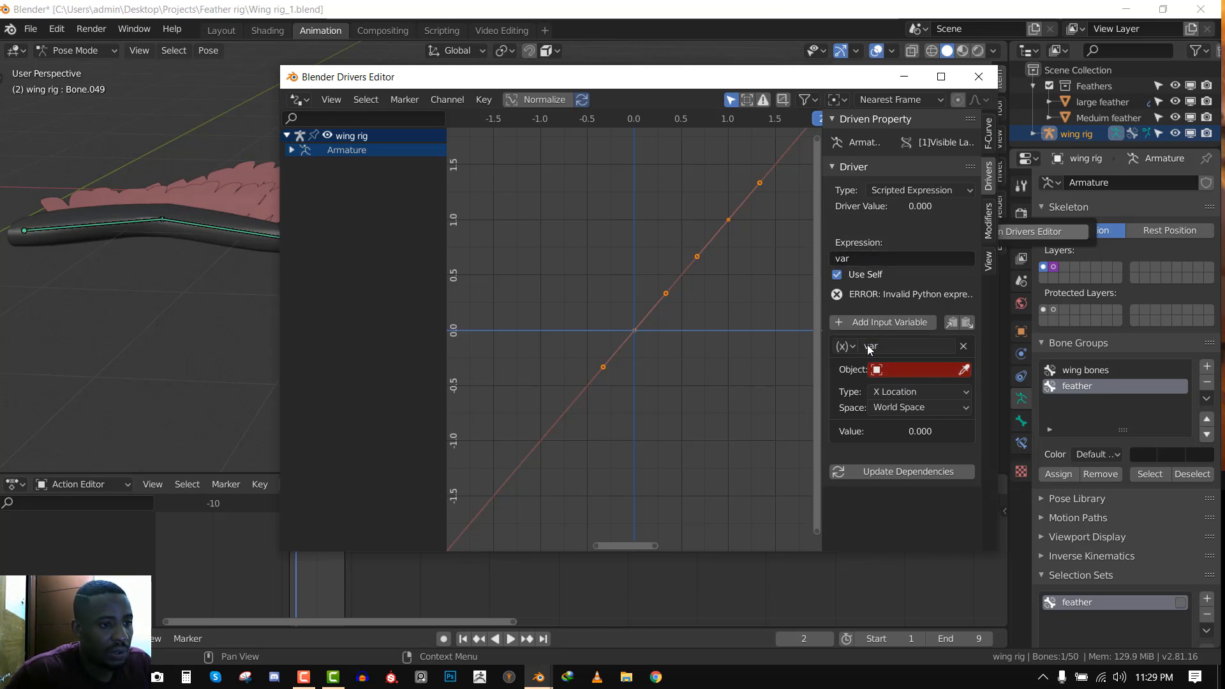
Change the driver variable var to the Single Property type and target the wing rig object
click(842, 347)
click(859, 348)
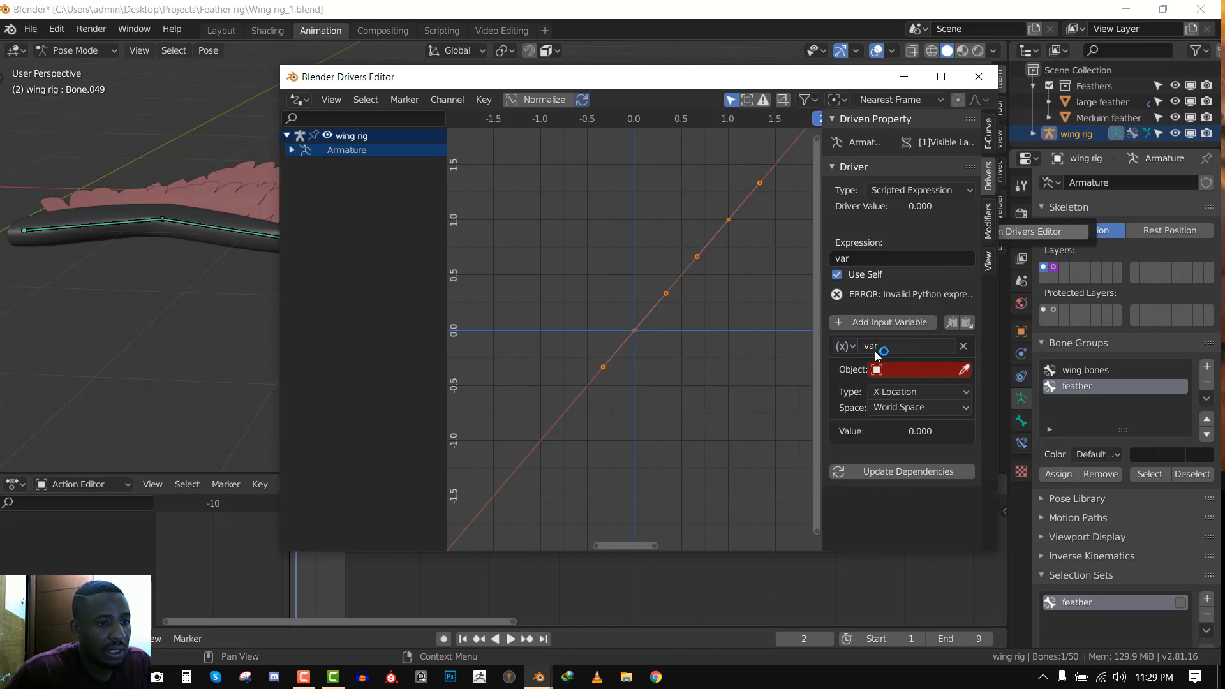
click(850, 348)
click(851, 350)
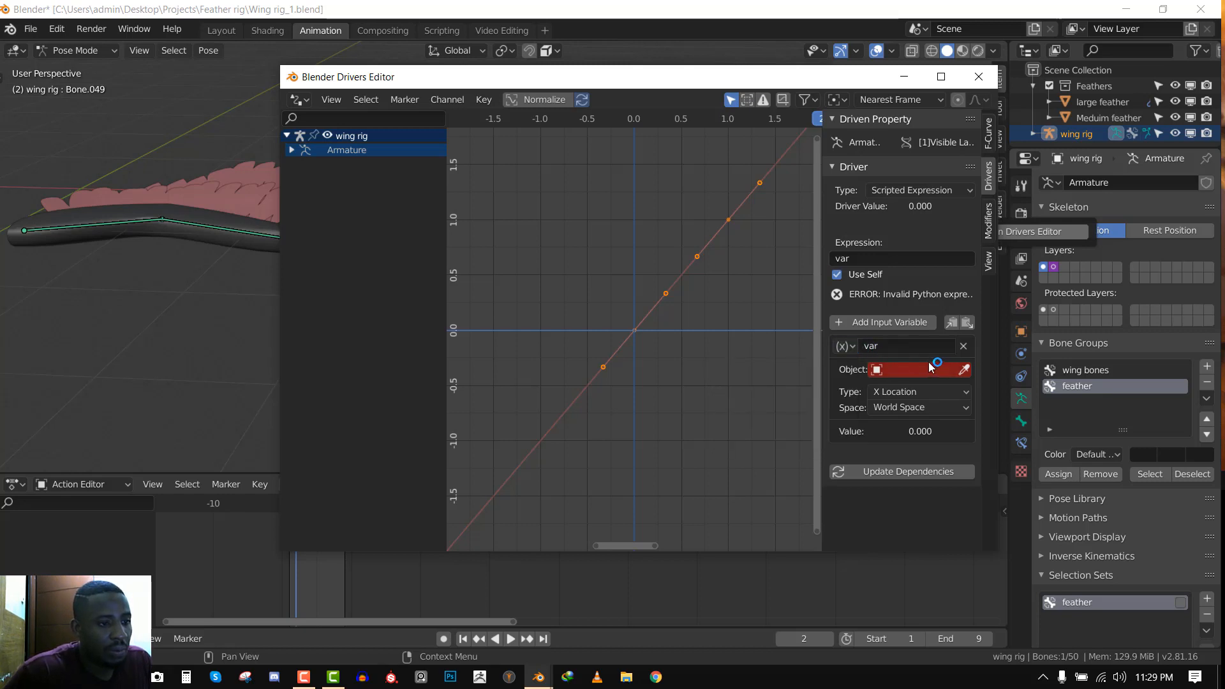
click(843, 346)
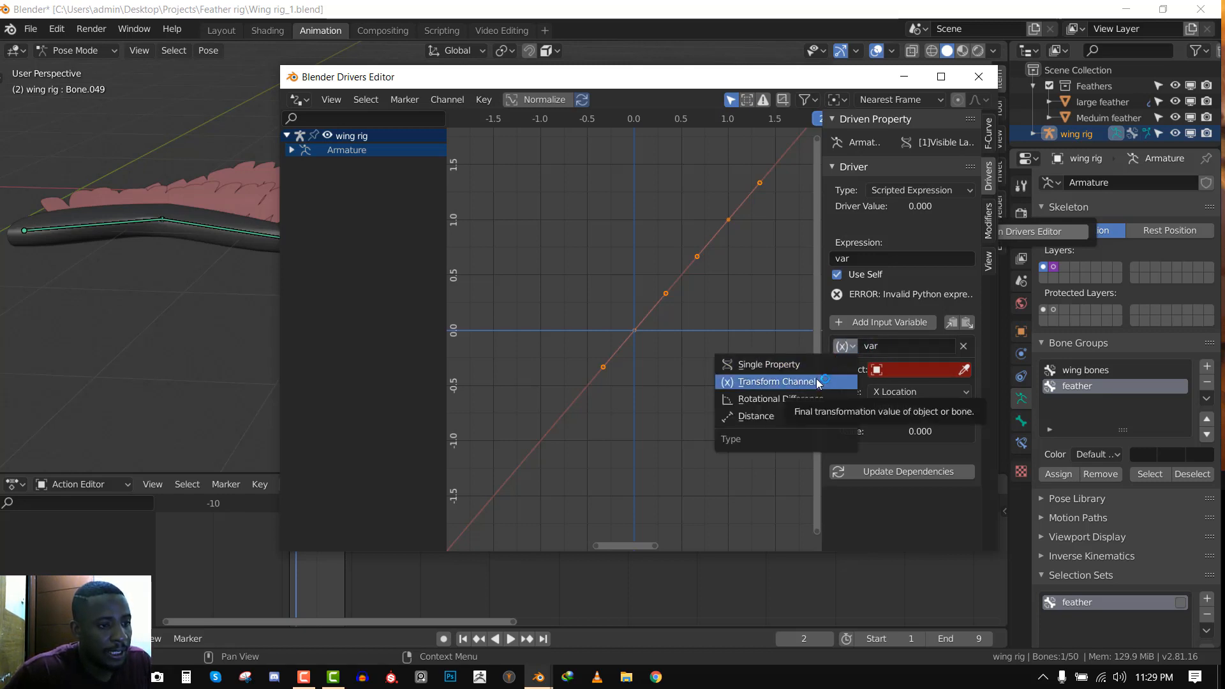
click(818, 381)
click(851, 348)
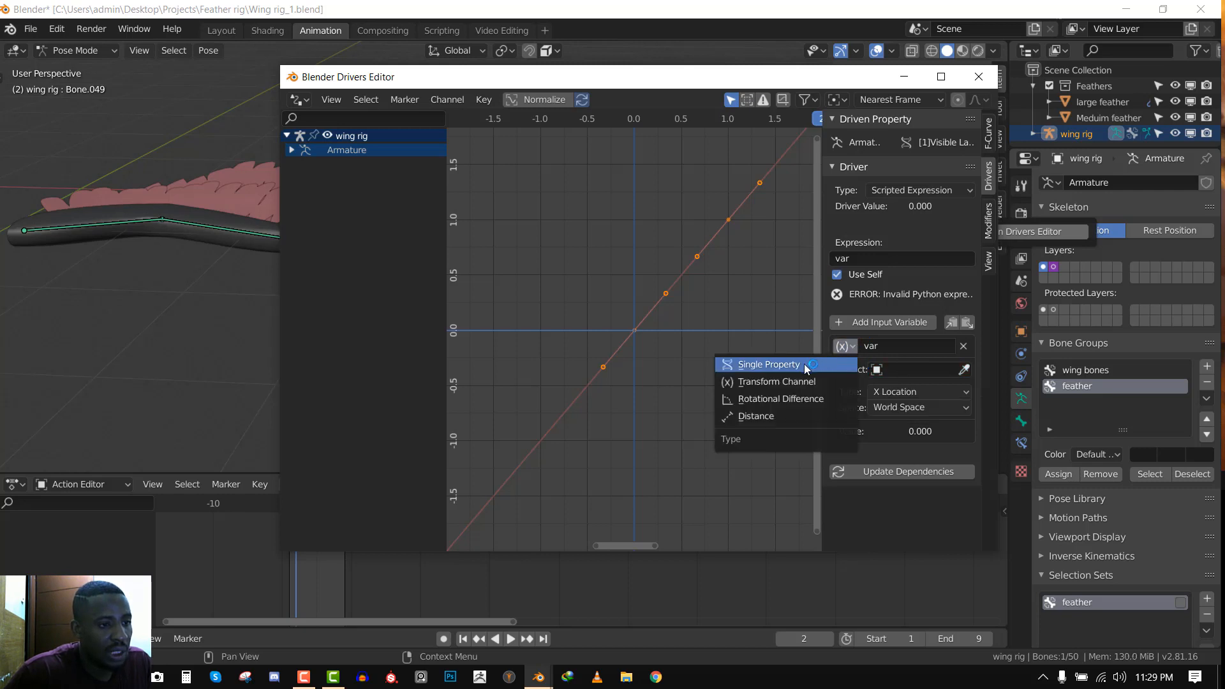
click(775, 365)
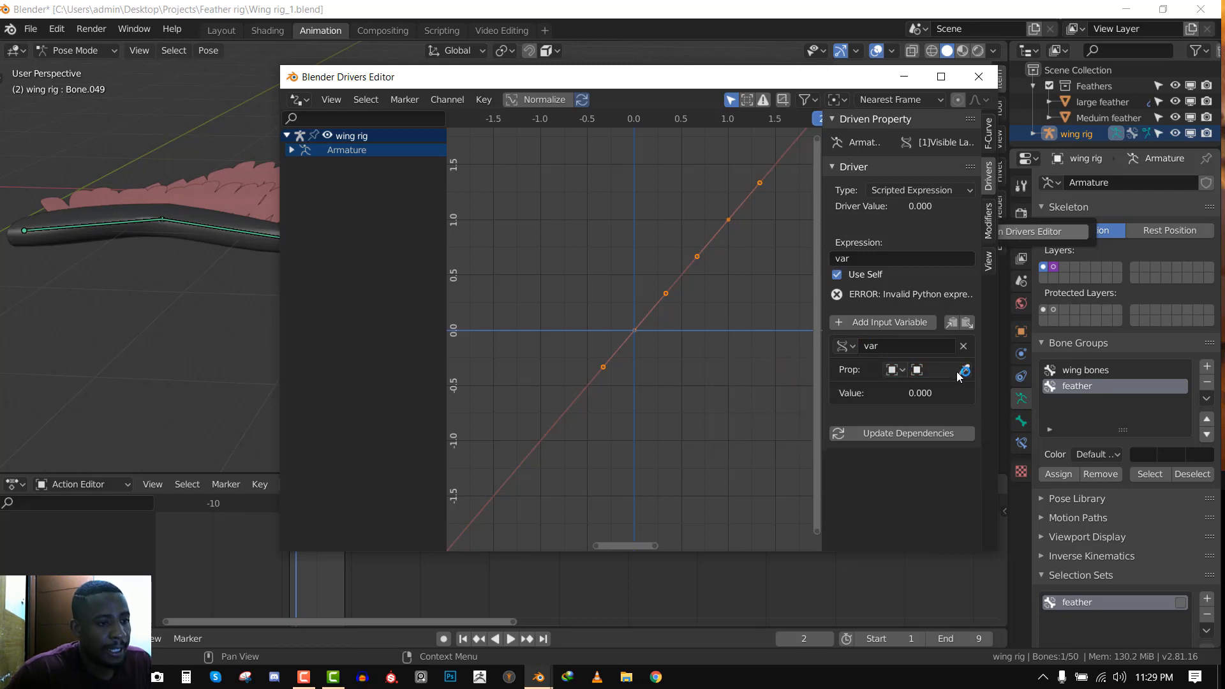
click(954, 371)
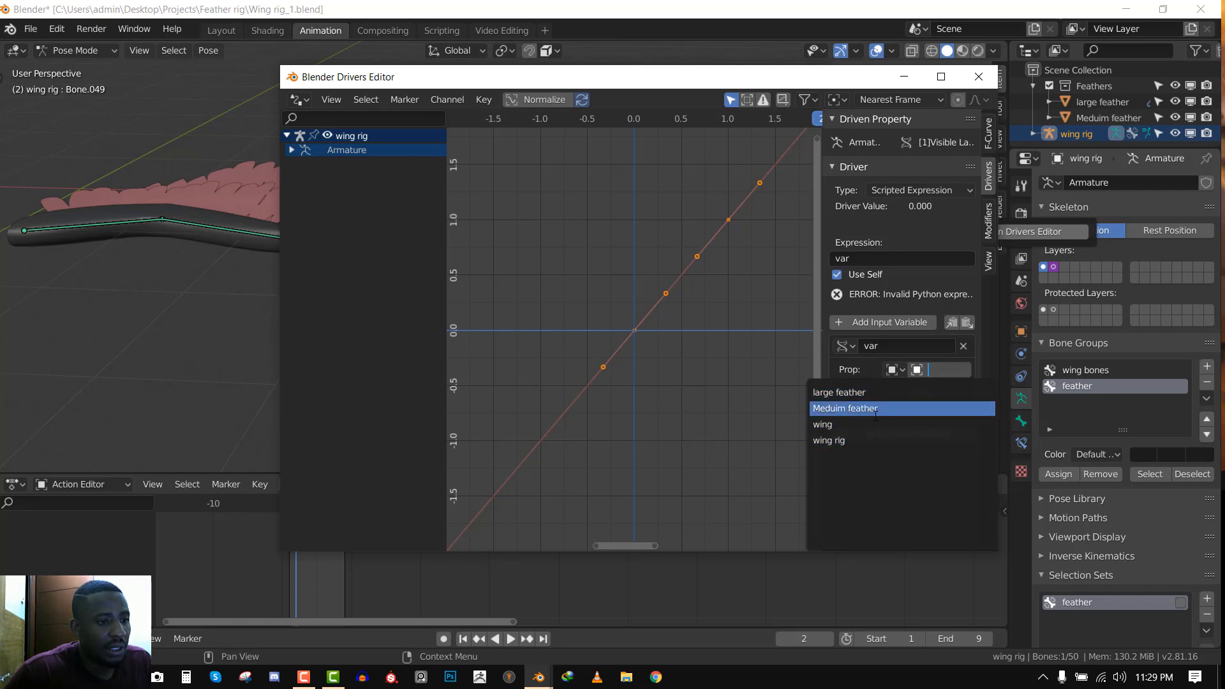
click(858, 440)
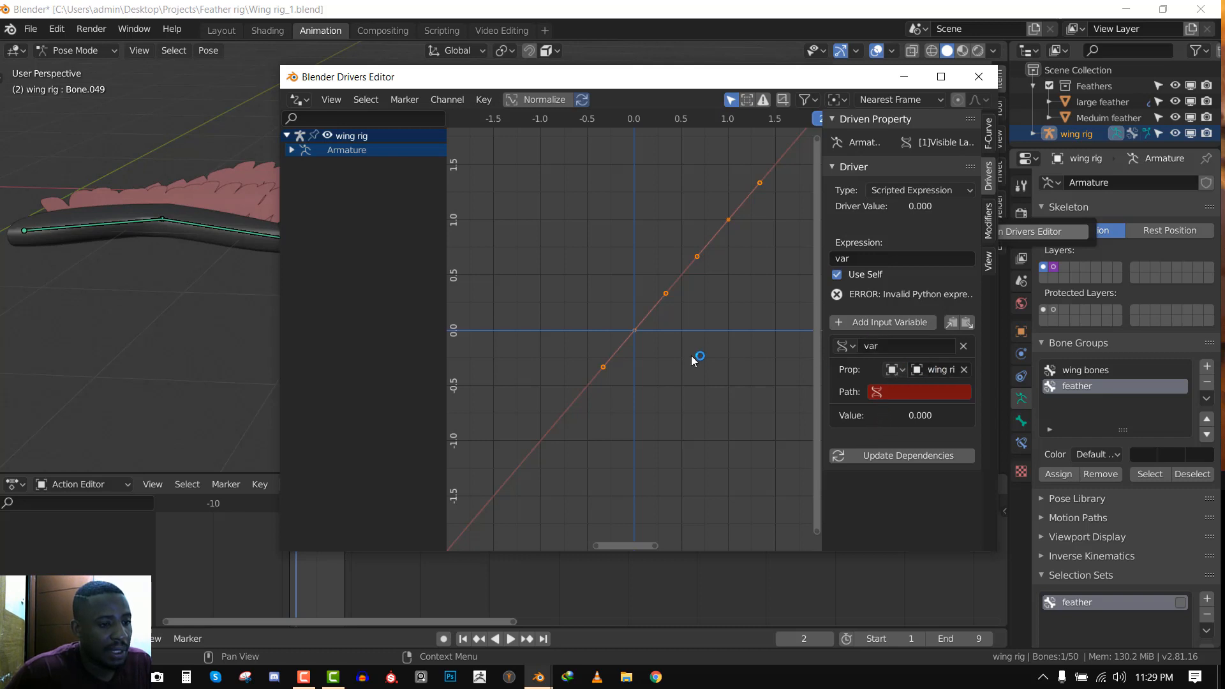
Examine the wing rig in the 3D viewport in both Object Mode and Pose Mode
click(263, 330)
middle_drag(633, 309, 666, 309)
key(ctrl+Tab)
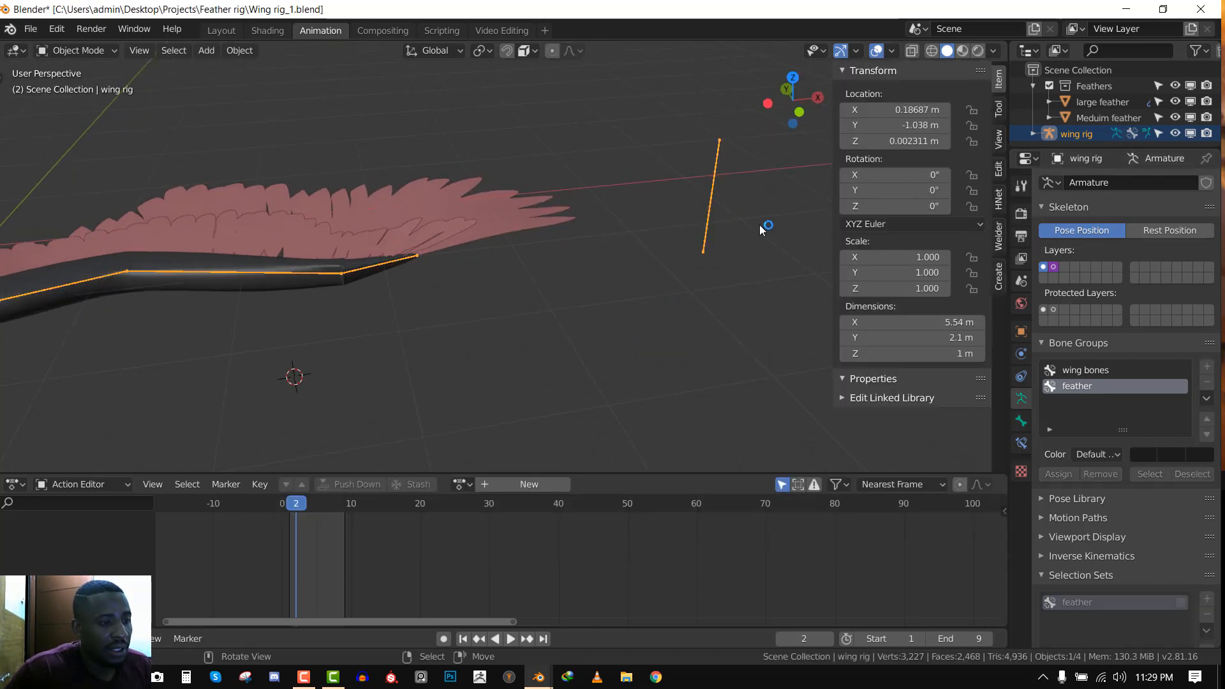
scroll(721, 194, down, 2)
key(ctrl+Tab)
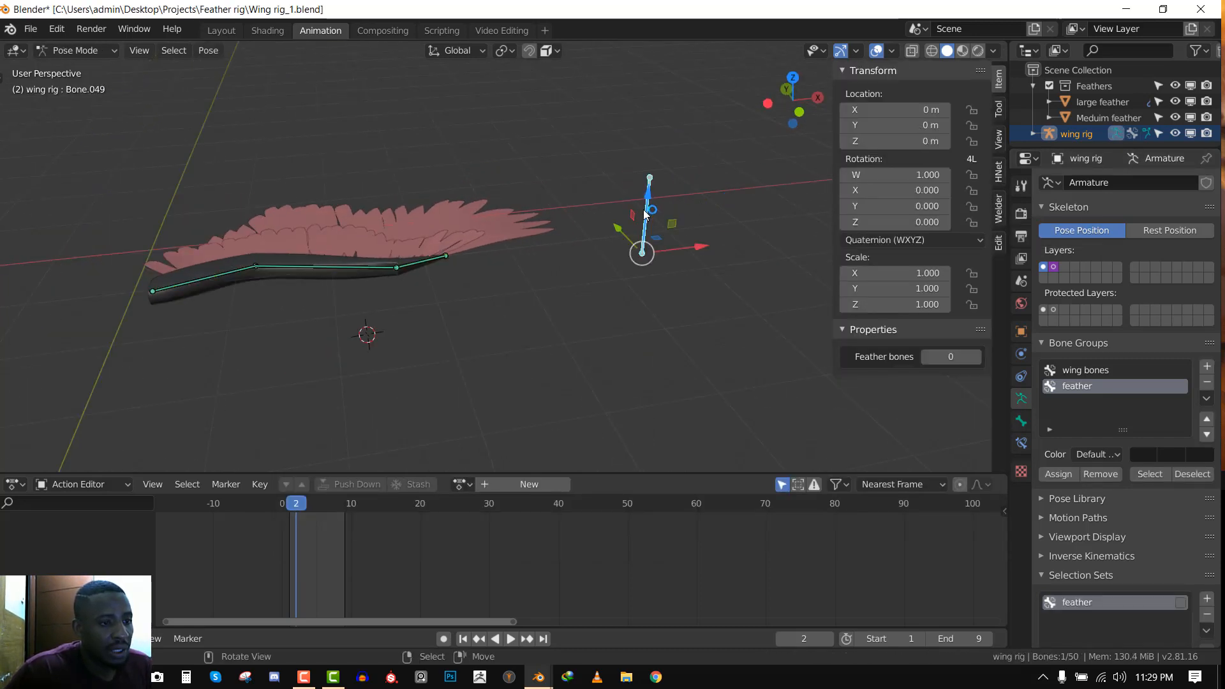
middle_drag(484, 244, 589, 238)
key(ctrl+Tab)
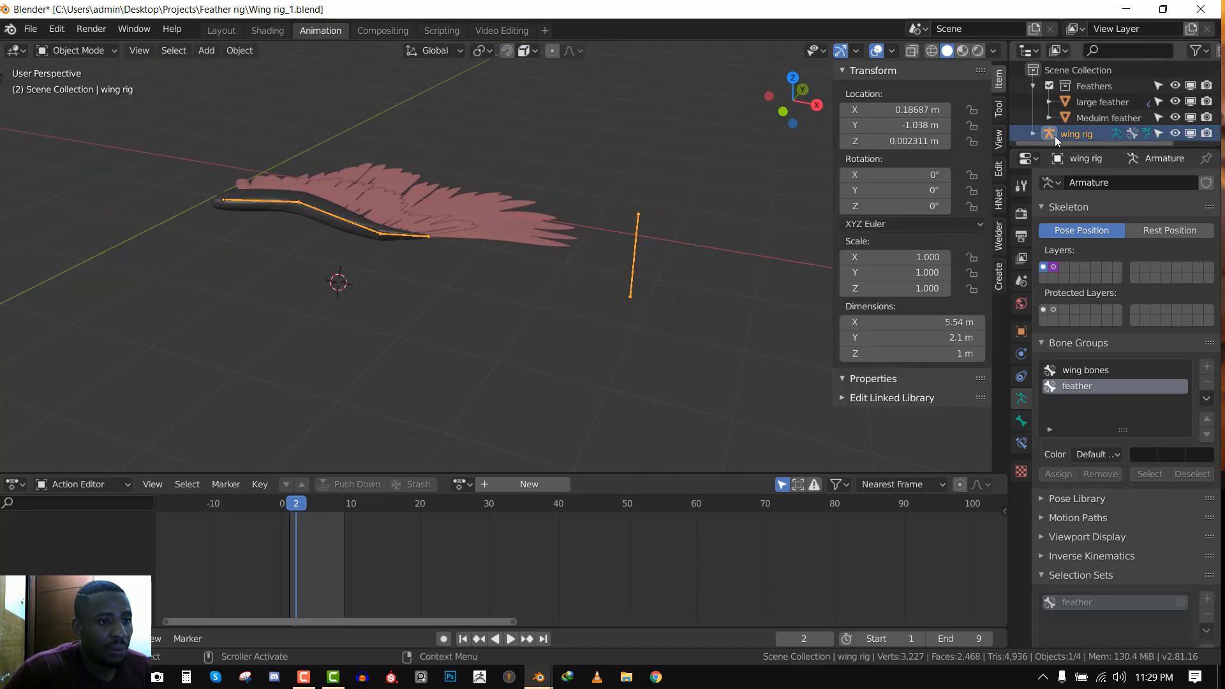
key(ctrl+Tab)
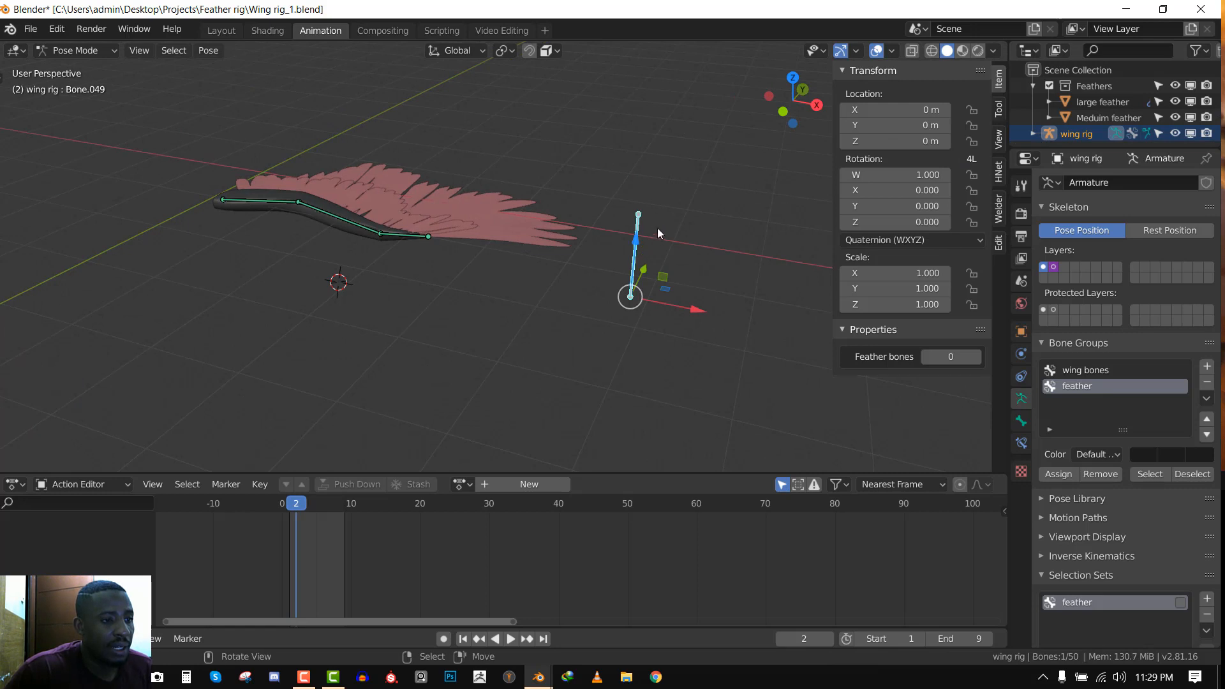
Copy the data path of the Feather bones custom property on control bone Bone.049
scroll(669, 243, up, 4)
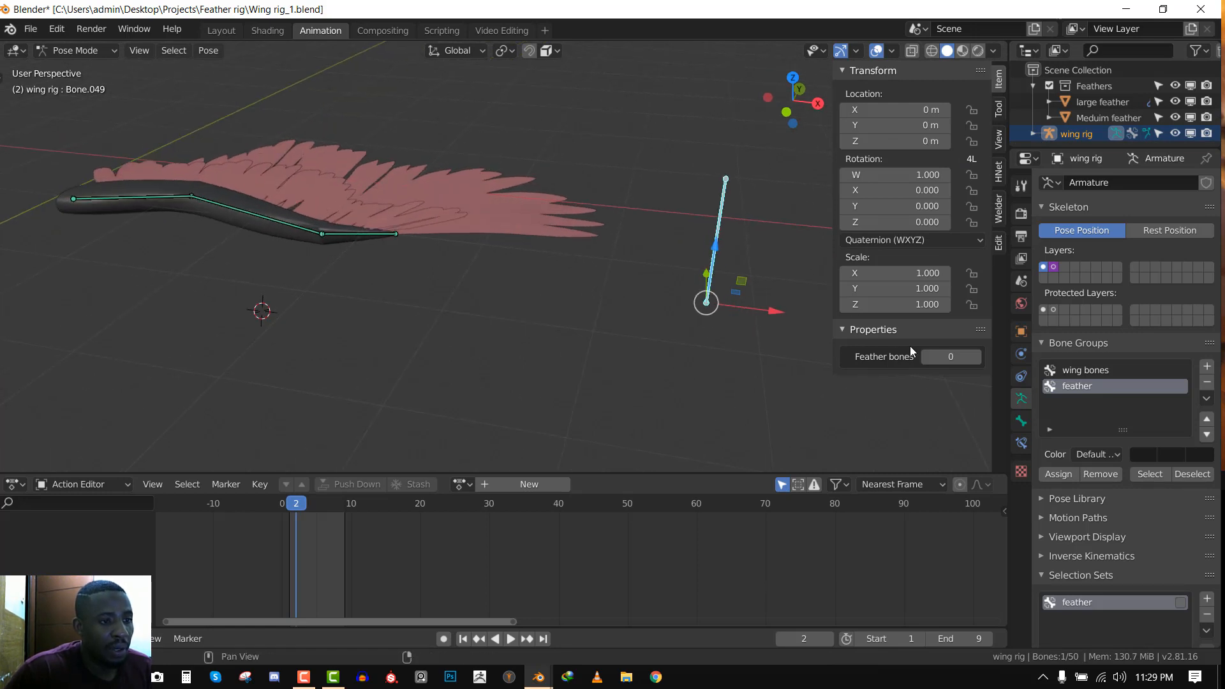
right_click(945, 356)
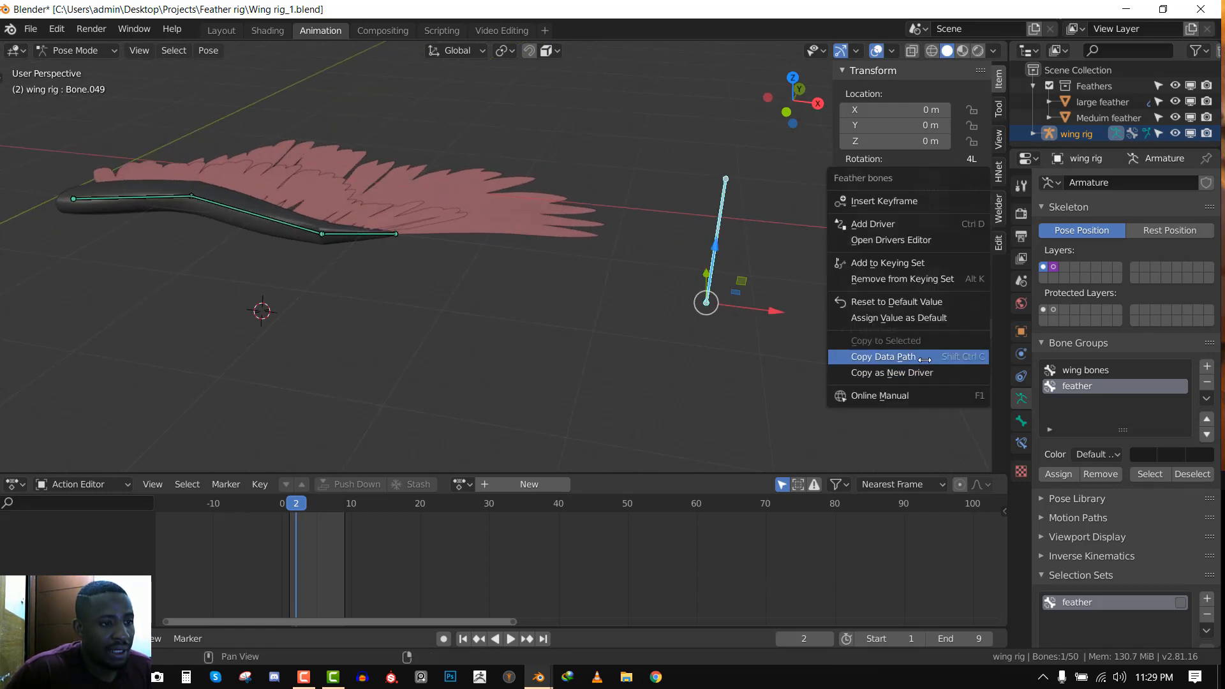
click(924, 356)
scroll(638, 292, up, 2)
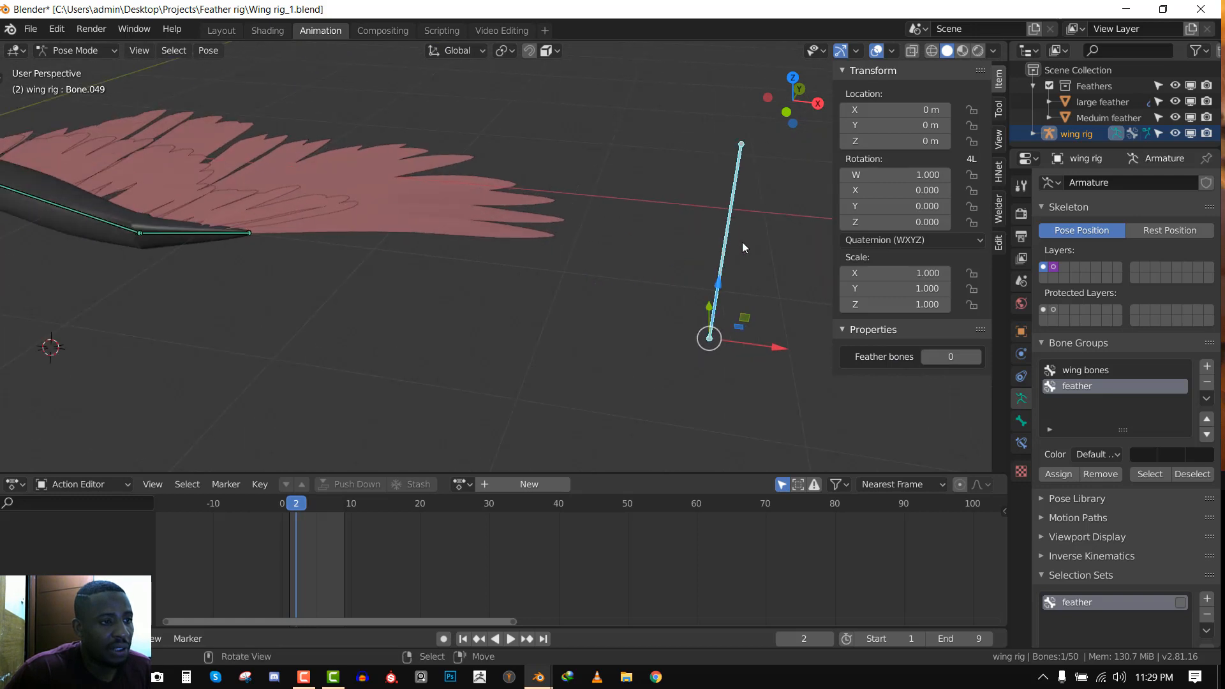
scroll(722, 217, down, 2)
Paste the copied data path into the Path of the driver variable var in the Drivers Editor, and return to the viewport
mouse_move(547, 676)
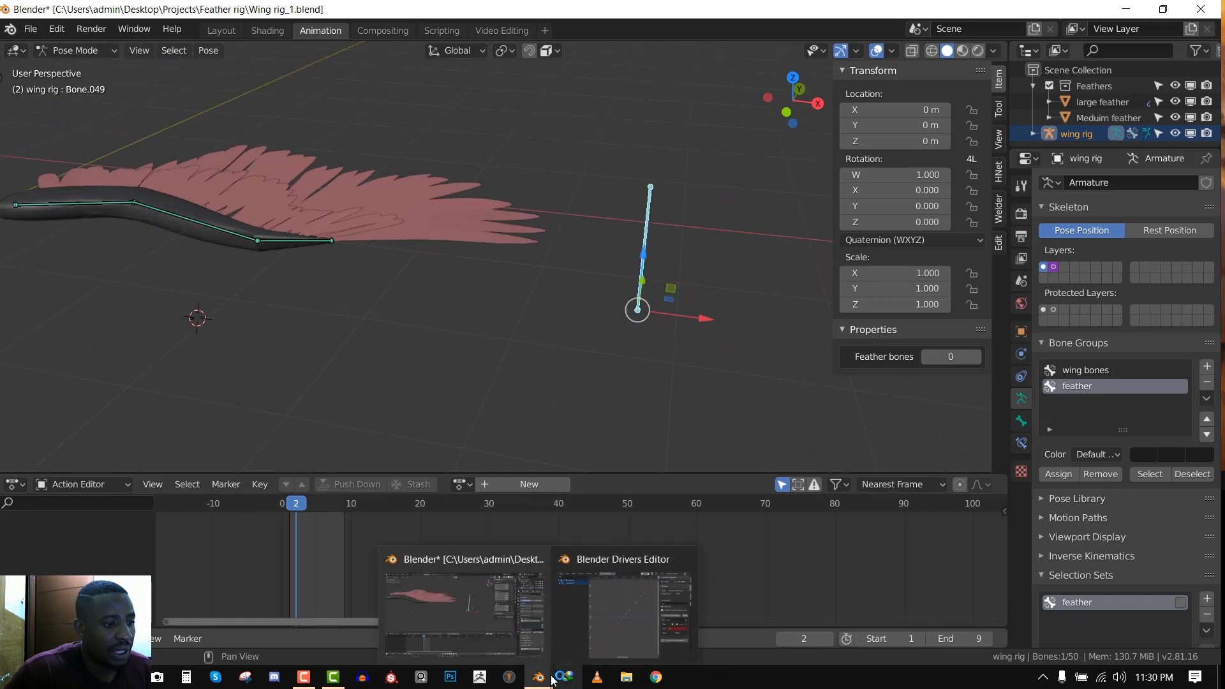
click(609, 639)
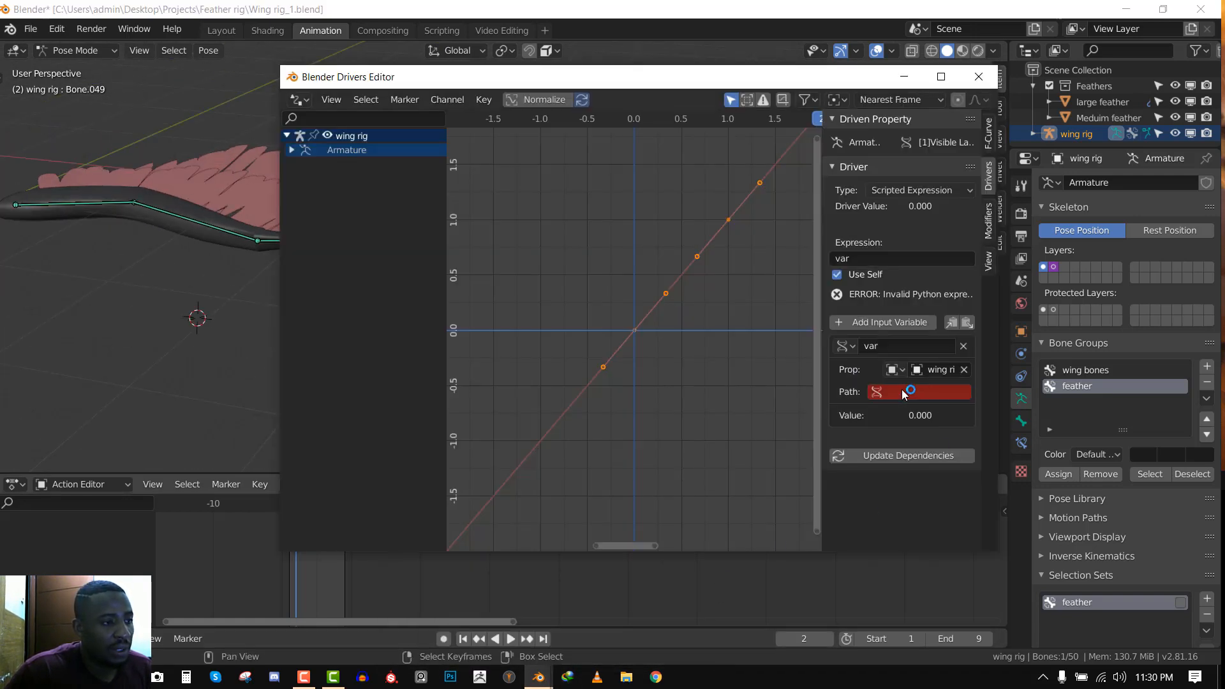
drag(730, 77, 606, 165)
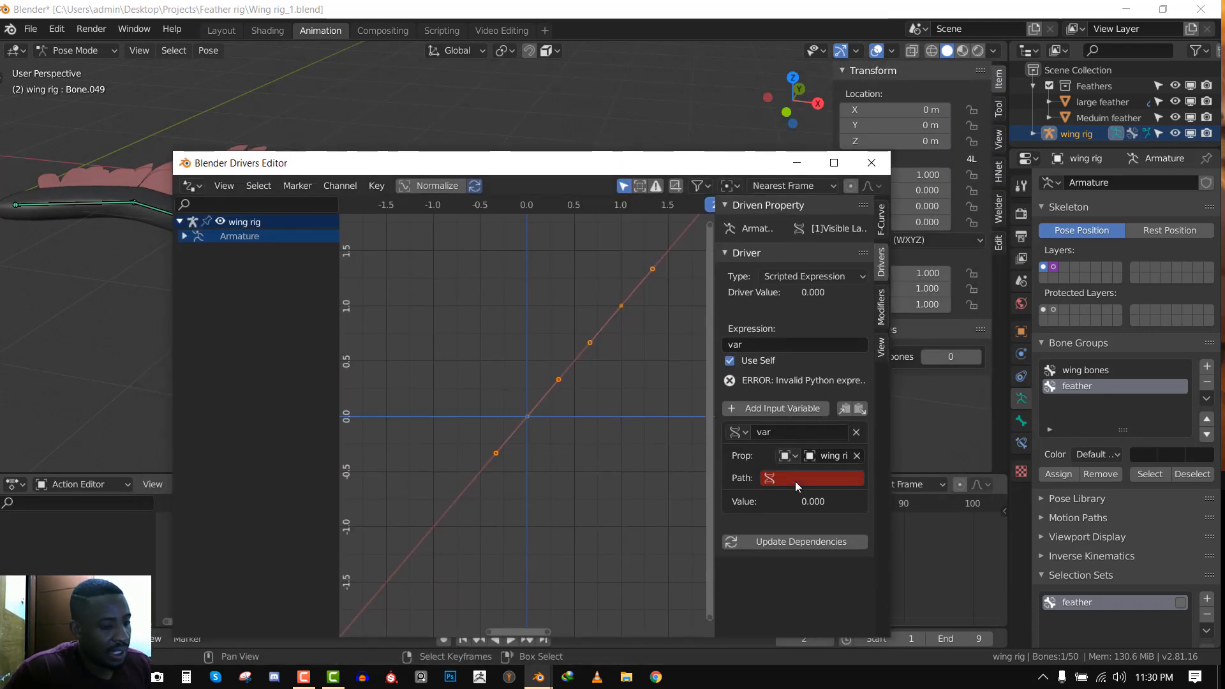
key(ctrl+v)
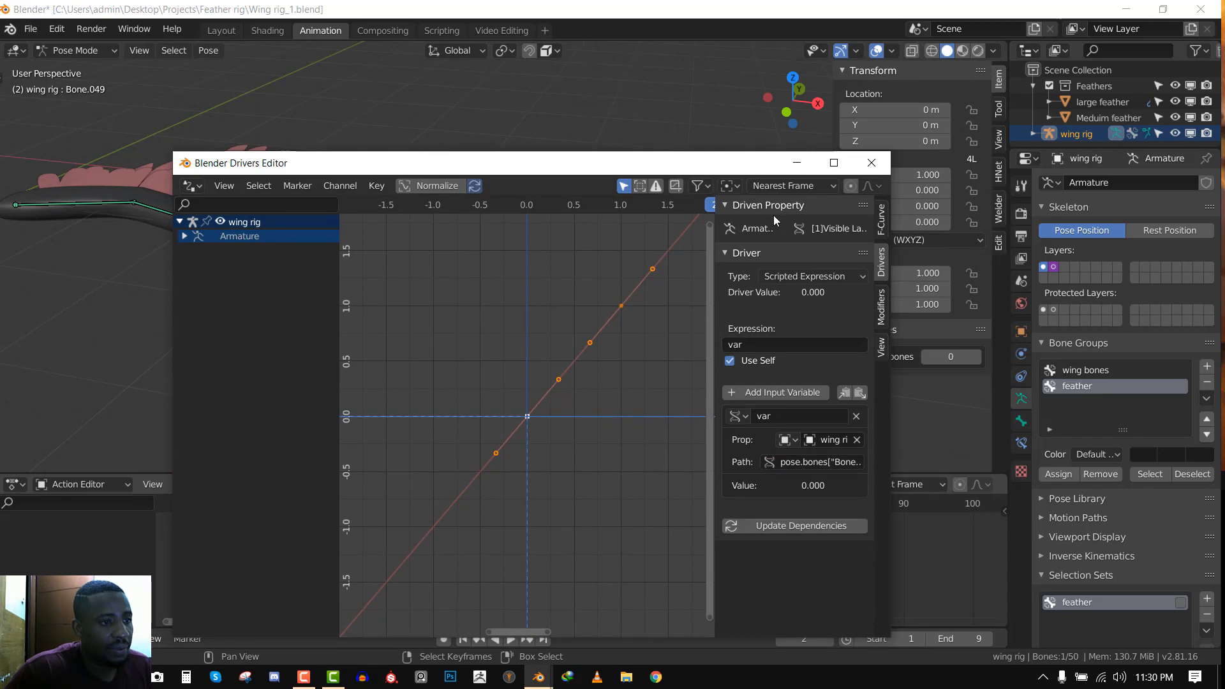
drag(673, 157, 763, 207)
click(592, 185)
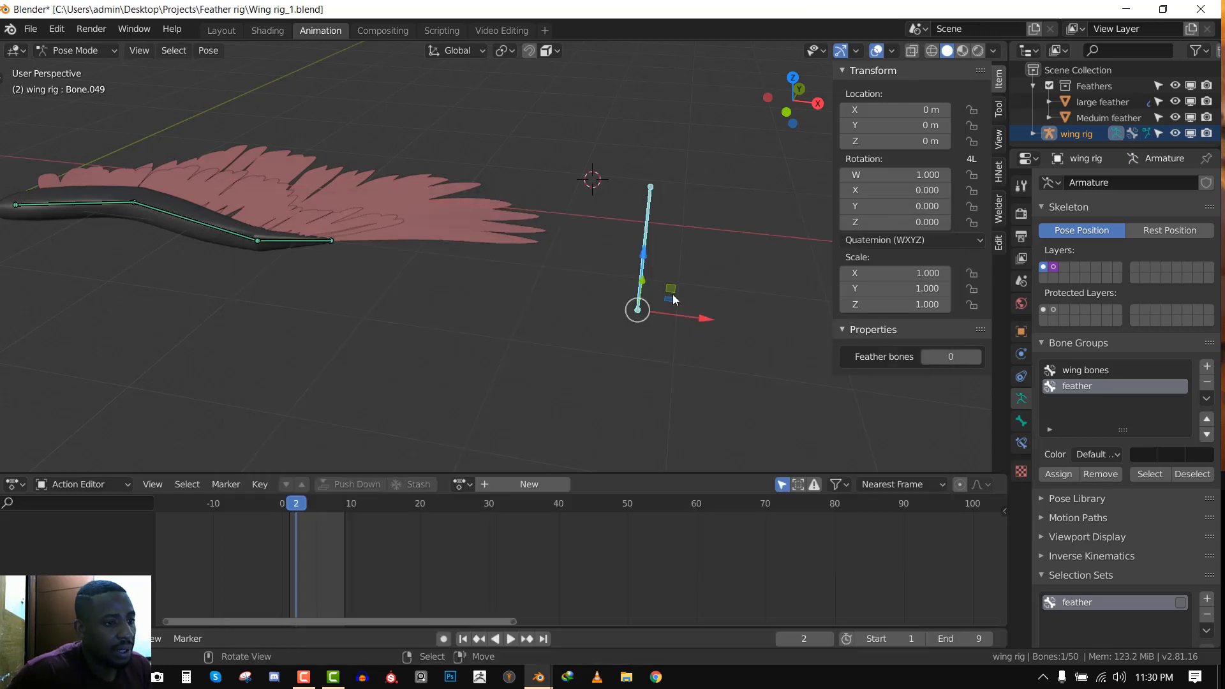
Test the layer driver by switching the Feather bones property of Bone.049 between 1 and 0
middle_drag(672, 293, 629, 323)
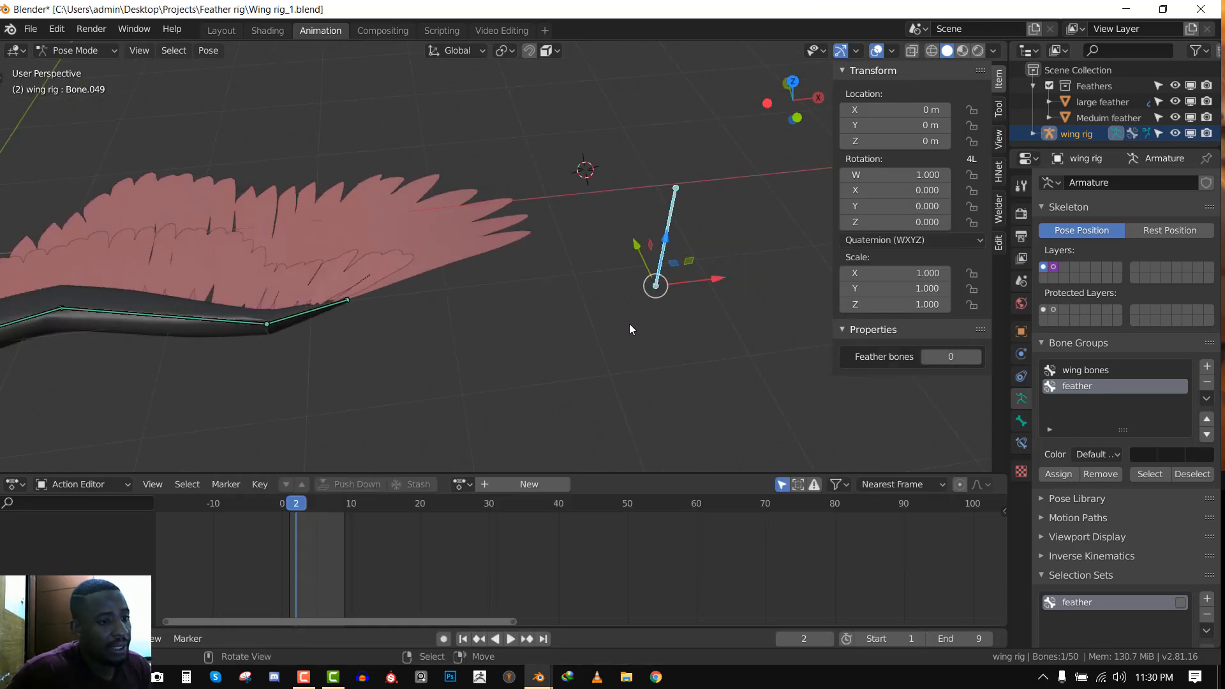
click(976, 356)
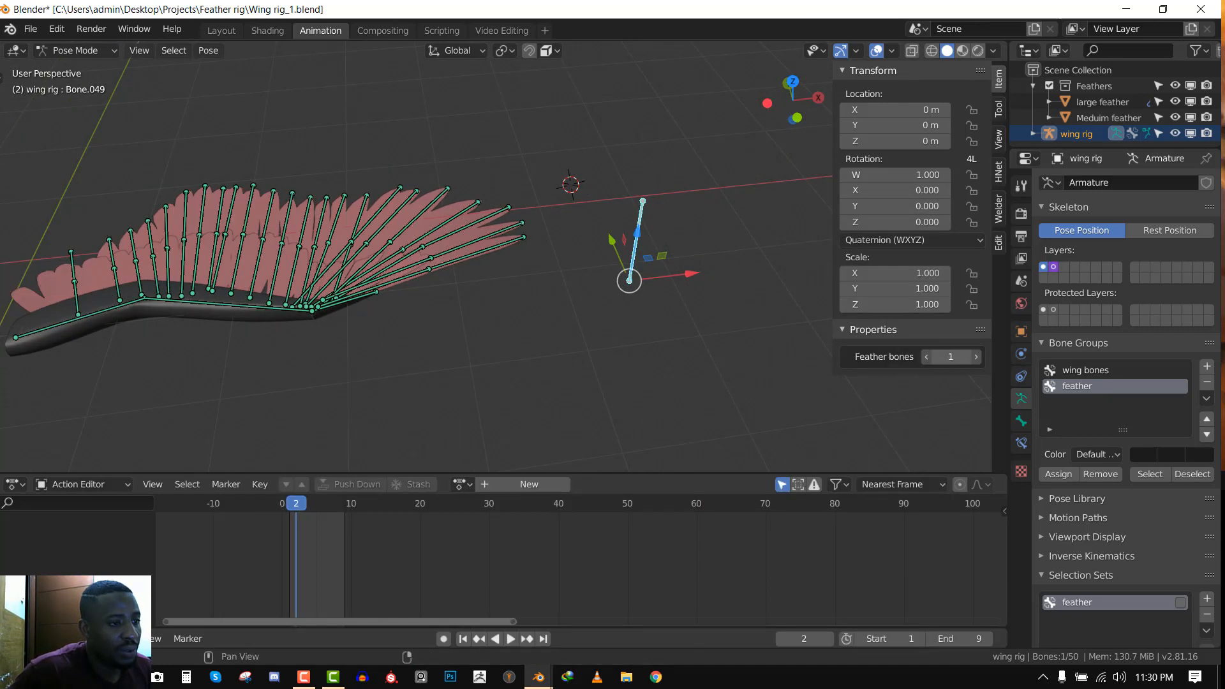
mouse_move(954, 357)
mouse_down()
mouse_move(941, 357)
mouse_move(962, 357)
mouse_up()
shift+middle_drag(437, 340, 594, 350)
scroll(594, 350, up, 1)
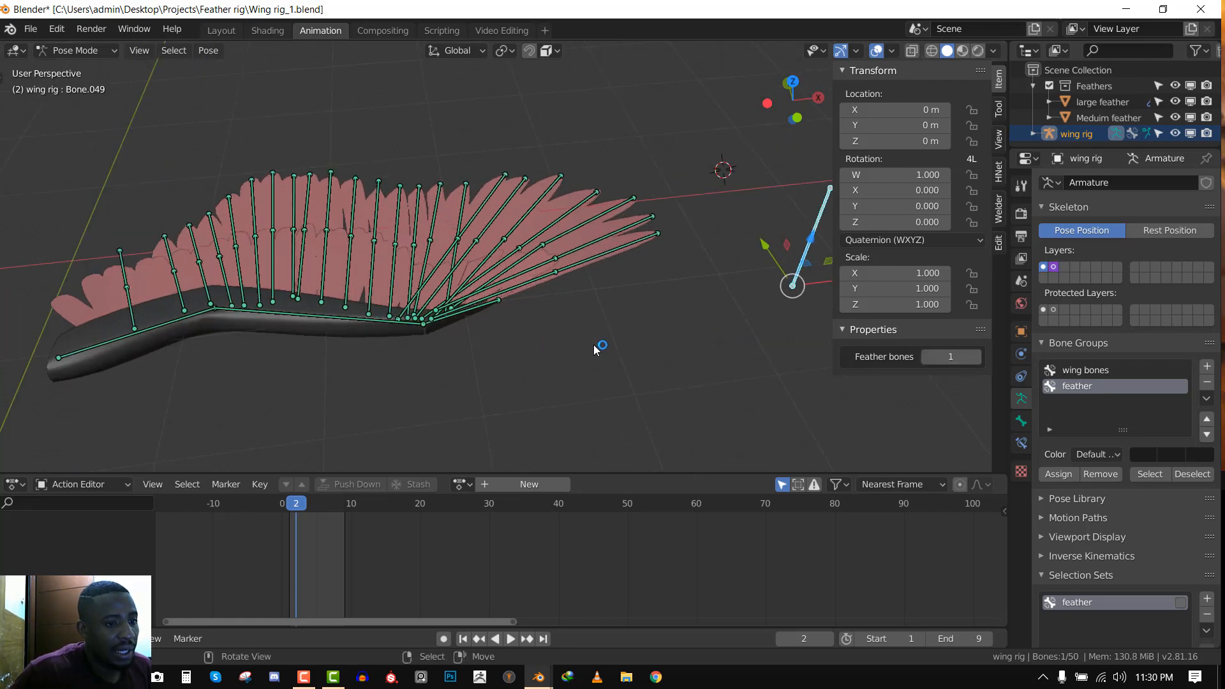
scroll(594, 350, up, 1)
mouse_move(954, 356)
mouse_down()
mouse_move(941, 356)
mouse_move(956, 356)
mouse_up()
scroll(632, 277, down, 4)
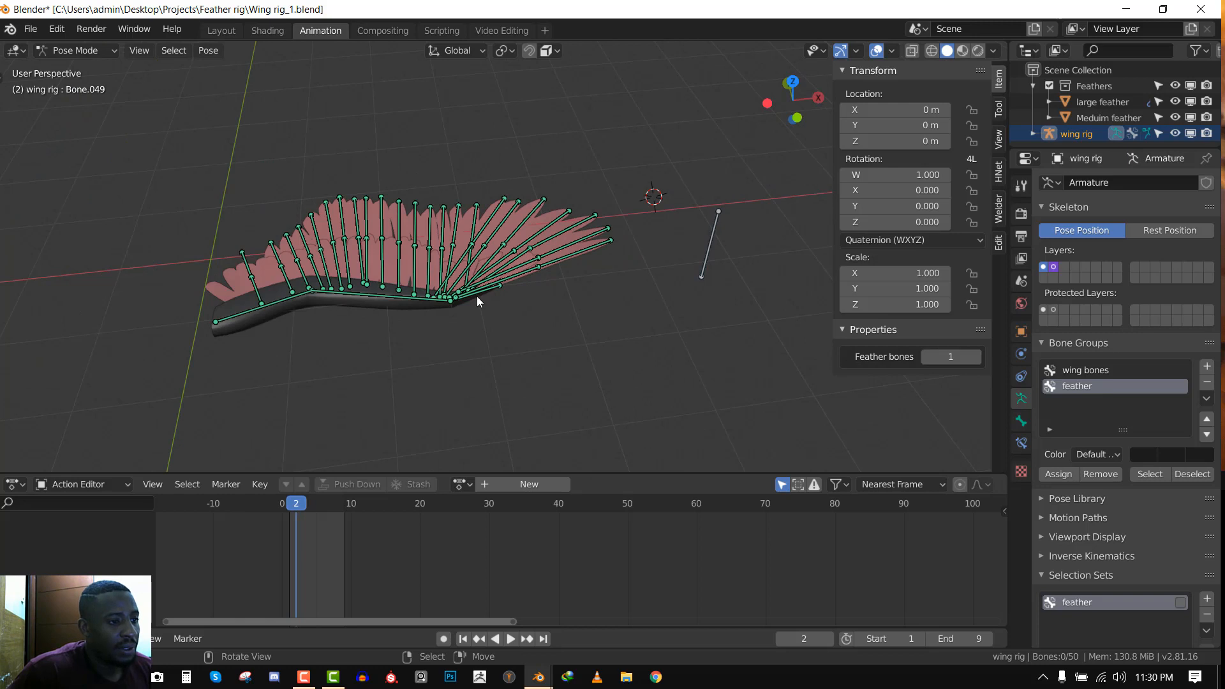
click(708, 249)
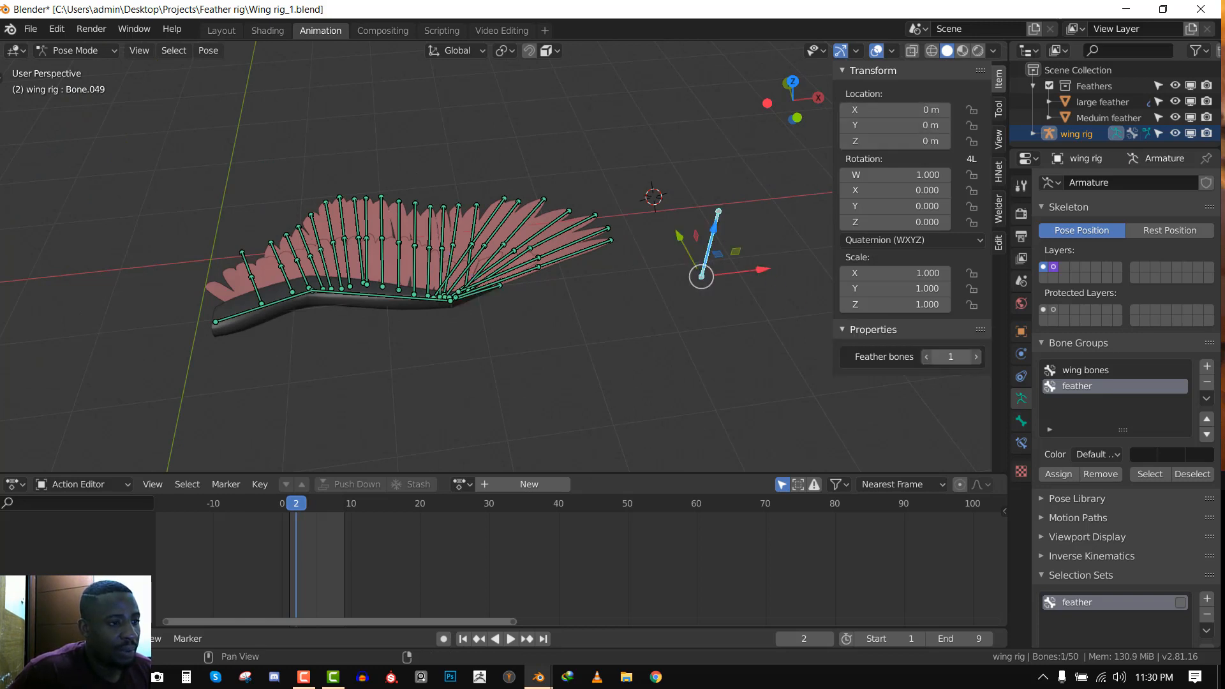
Fold the wing in top view by rotating wing-tip bone Bone.002 about its base, followed by middle wing bone Bone.001
middle_drag(502, 337, 435, 275)
click(439, 275)
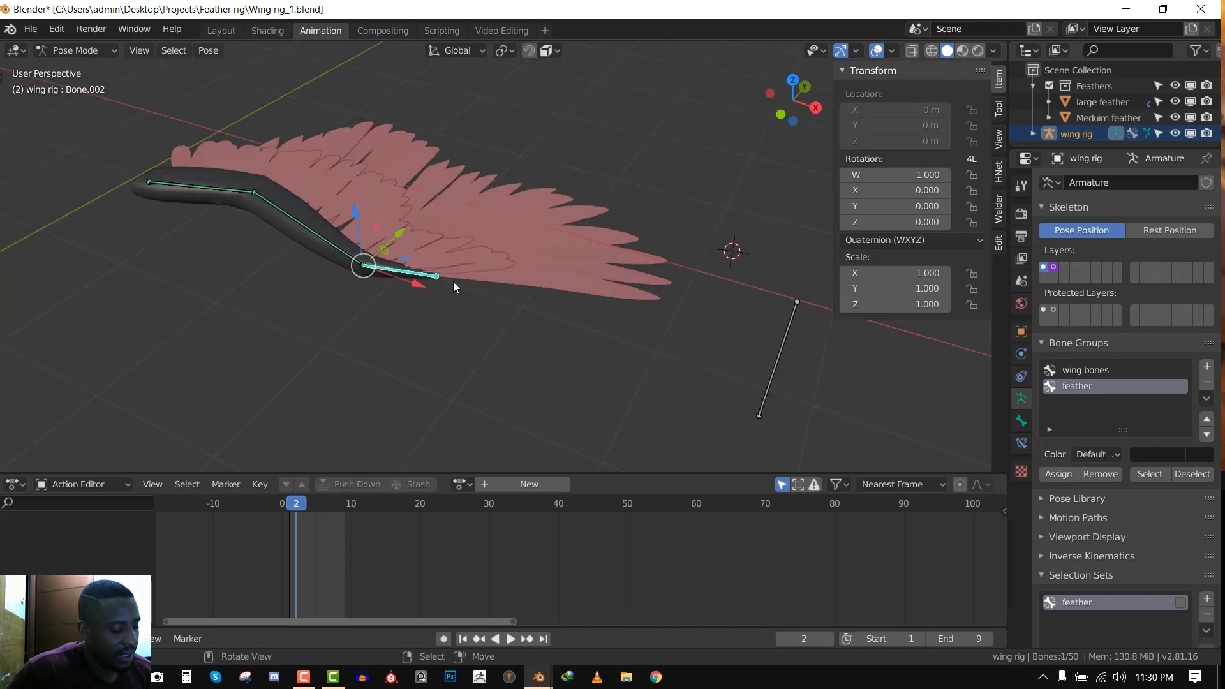
key(KP_7)
key(r)
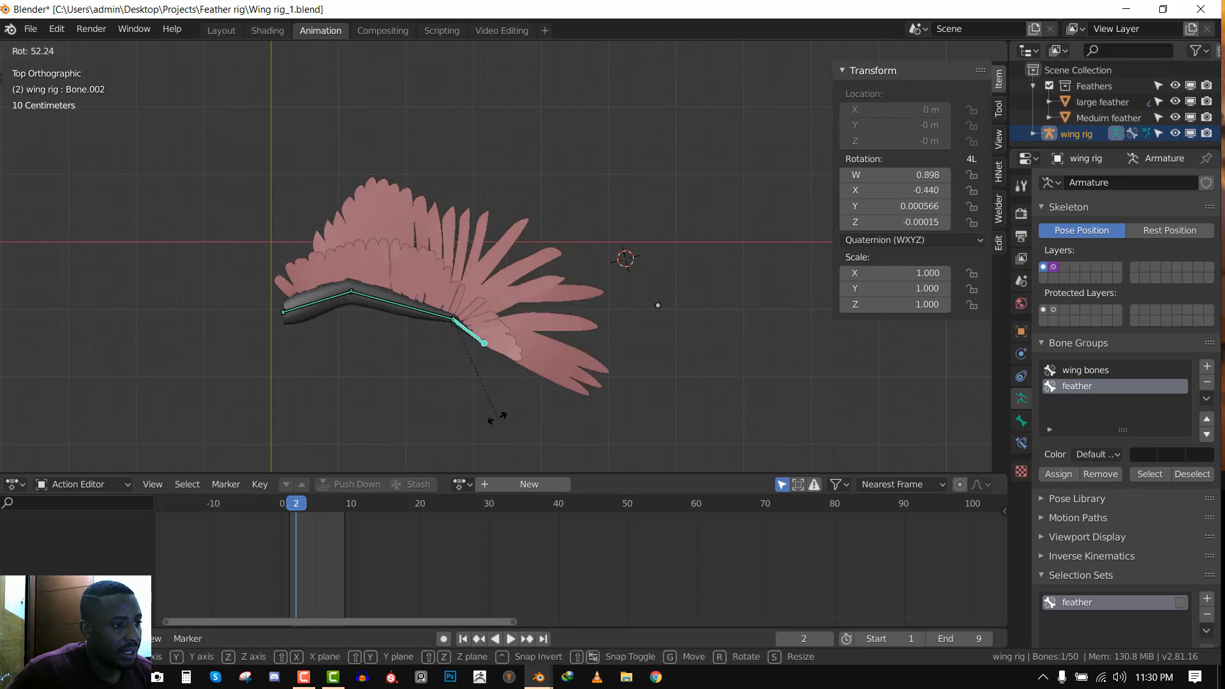
click(497, 417)
click(430, 312)
key(r)
click(413, 377)
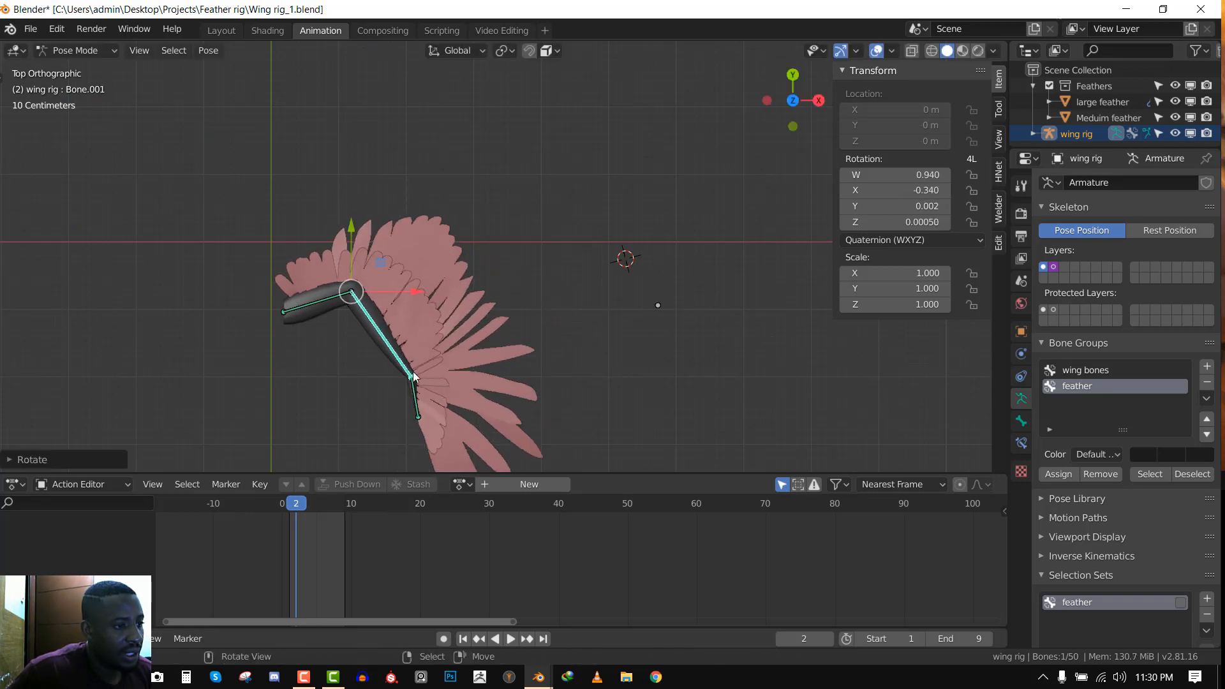
Rotate the wing-tip bone Bone.002 back outward in top view
shift+middle_drag(542, 214, 567, 95)
scroll(454, 302, up, 3)
click(402, 310)
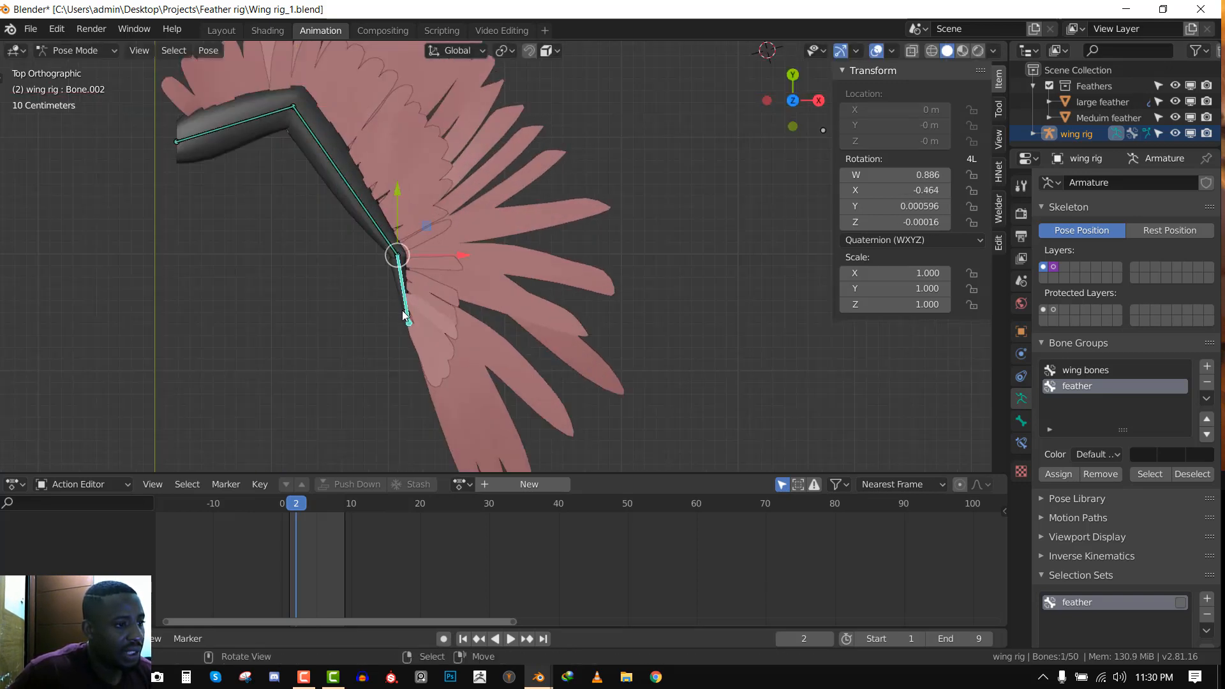
key(r)
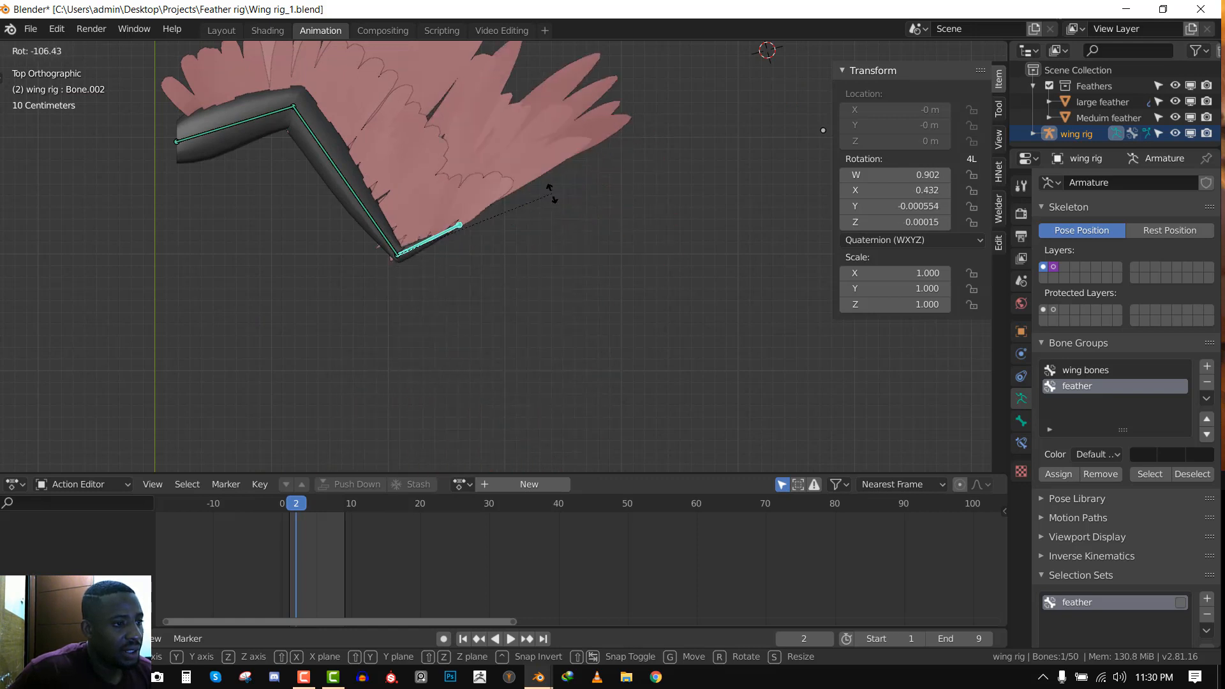
click(738, 197)
Set the viewport's solid shading color to Texture
click(994, 63)
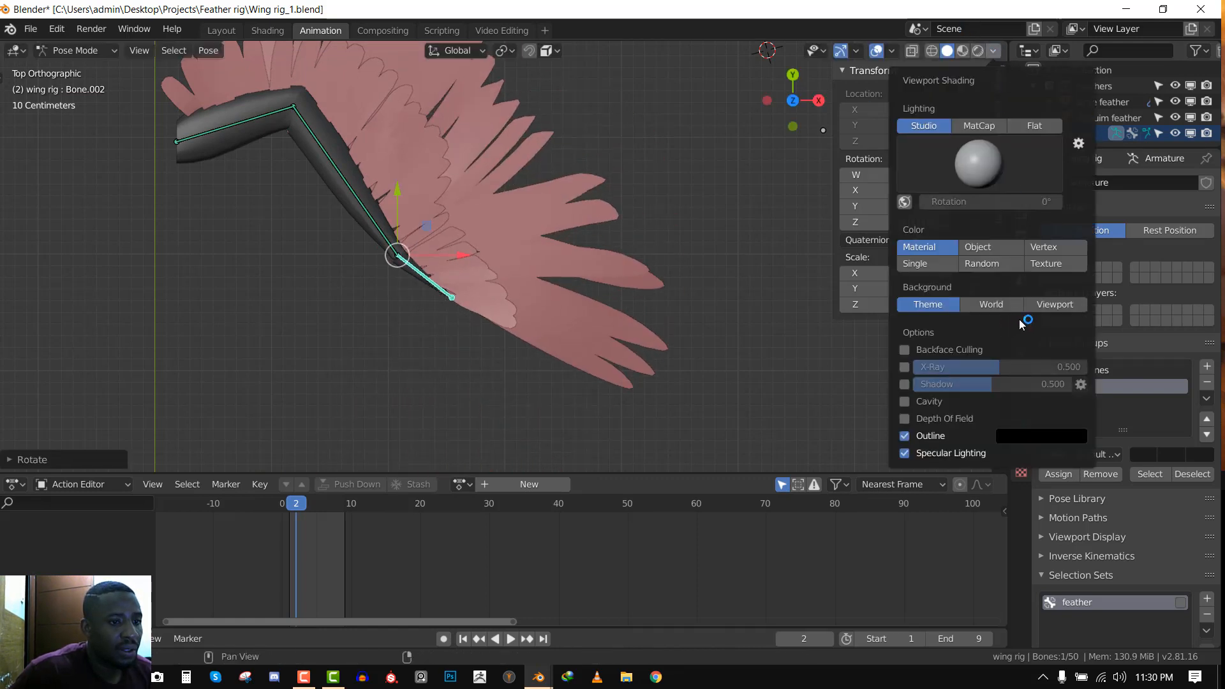
click(1056, 268)
Fold the textured wing further inward by rotating wing-tip bone Bone.002 and middle wing bone Bone.001
key(r)
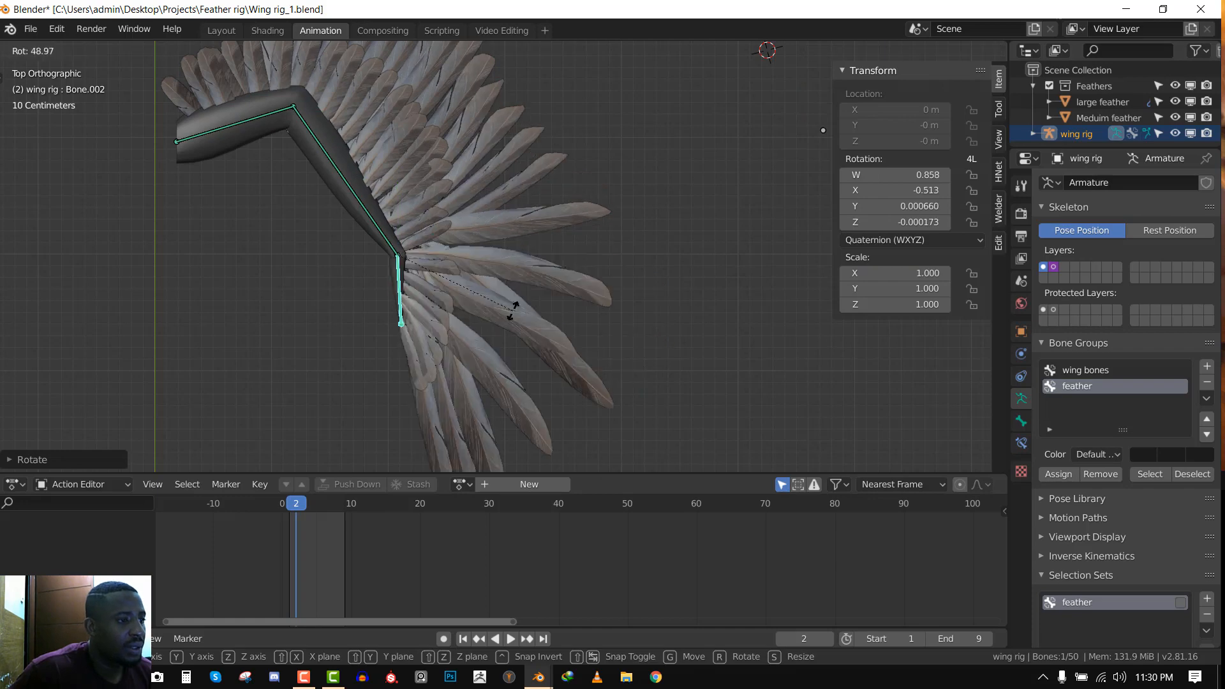
click(500, 323)
right_click(375, 226)
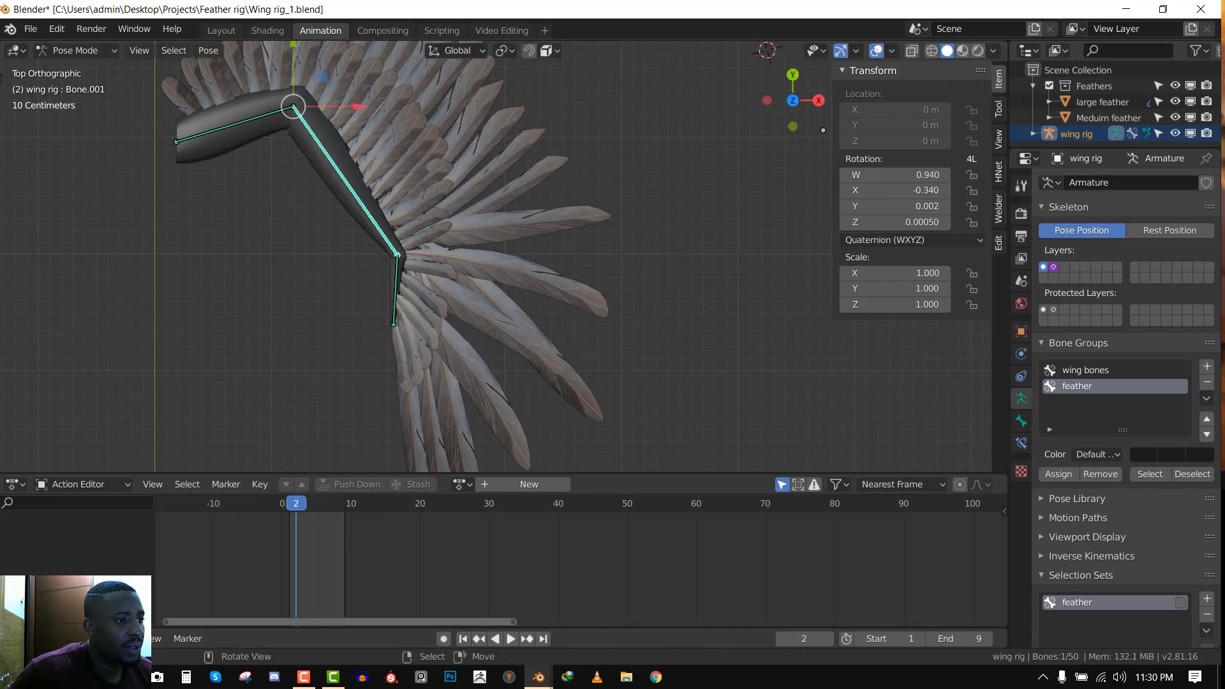
key(r)
click(341, 313)
scroll(535, 278, down, 1)
scroll(535, 278, down, 4)
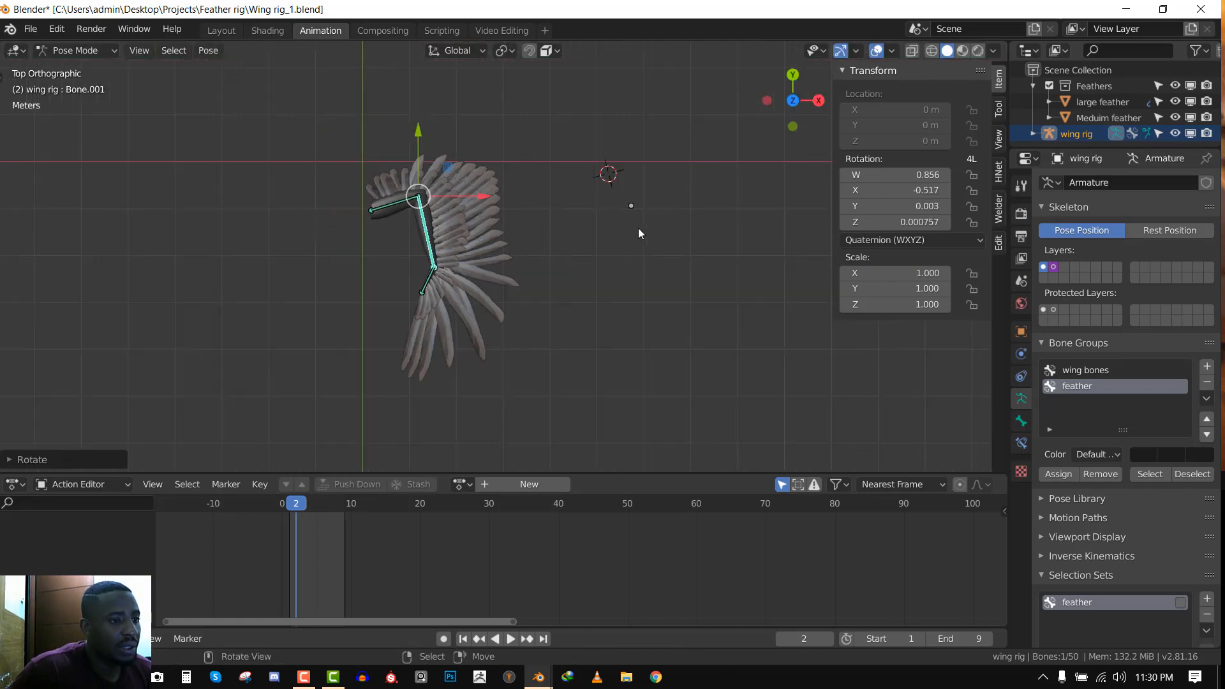
Show the feather bones on the folded wing by setting the Feather bones property of Bone.049 to 1
right_click(632, 208)
scroll(633, 209, up, 3)
click(975, 359)
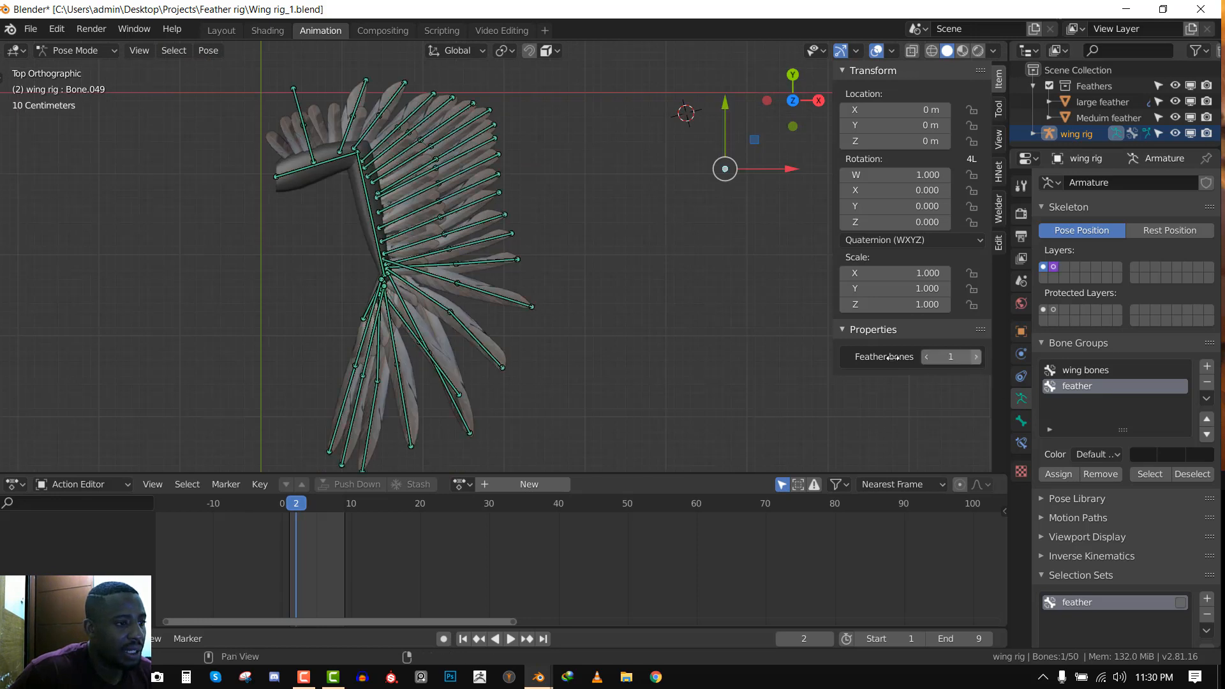
Rotate feather bone Bone.017 near the wing tip and its outer bone Bone.039 toward the neighbouring tip feathers
scroll(572, 253, up, 4)
right_click(540, 238)
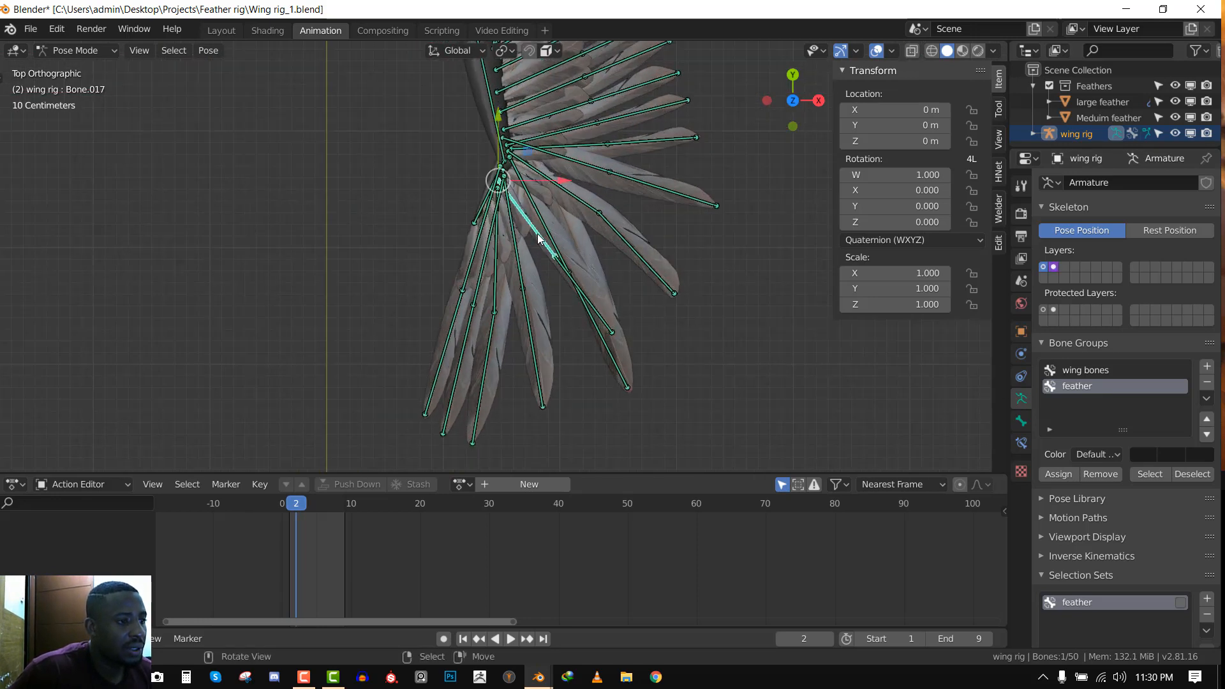
key(r)
click(557, 300)
right_click(560, 301)
key(r)
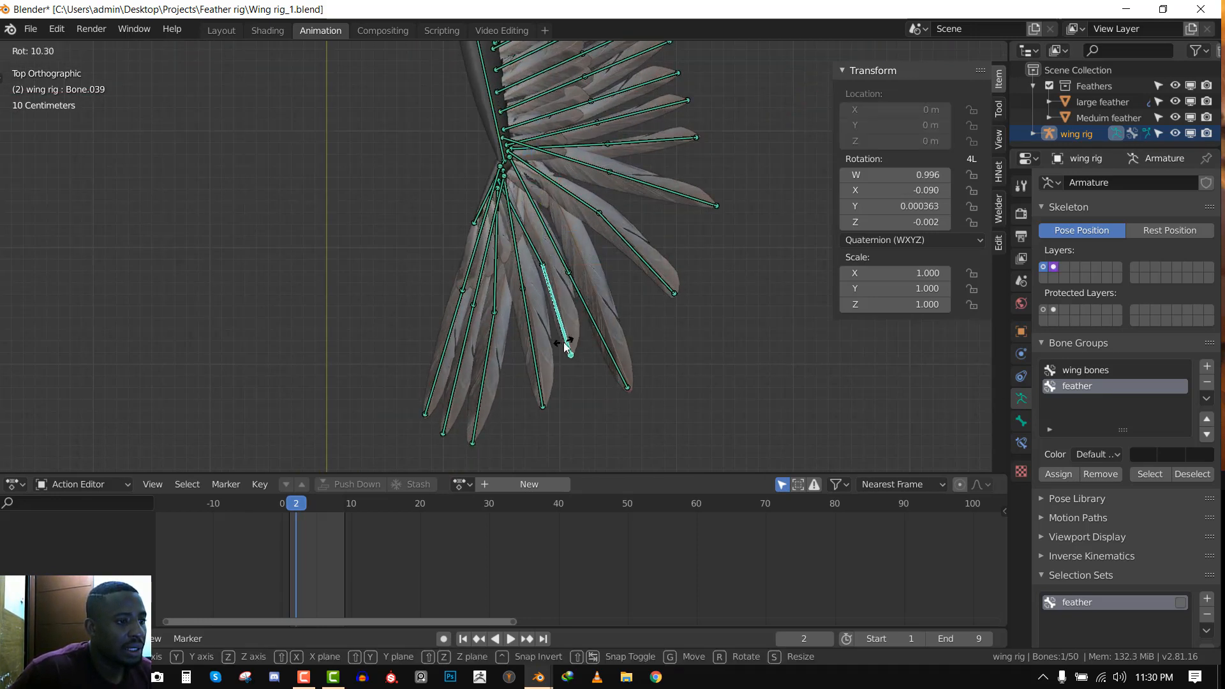
click(570, 266)
Rotate feather bone Bone.019, the base bone of the next feather, and its outer bone Bone.040 clockwise
right_click(574, 197)
key(r)
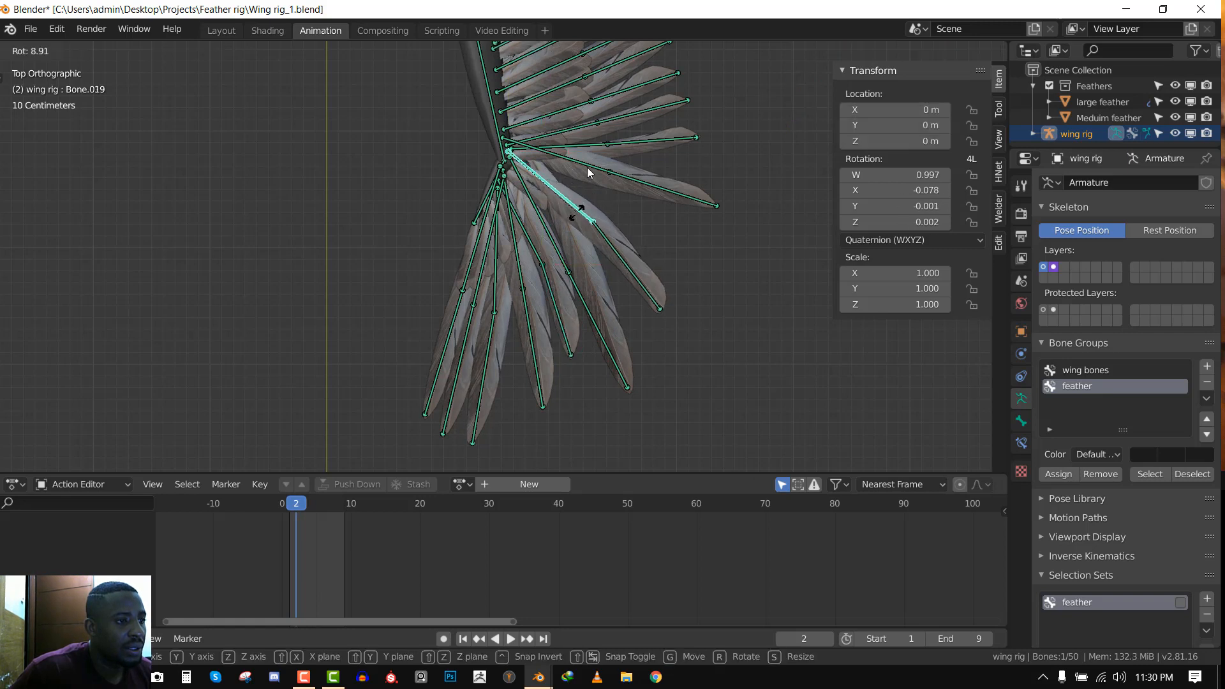
click(581, 211)
right_click(590, 167)
key(r)
click(654, 202)
right_click(655, 206)
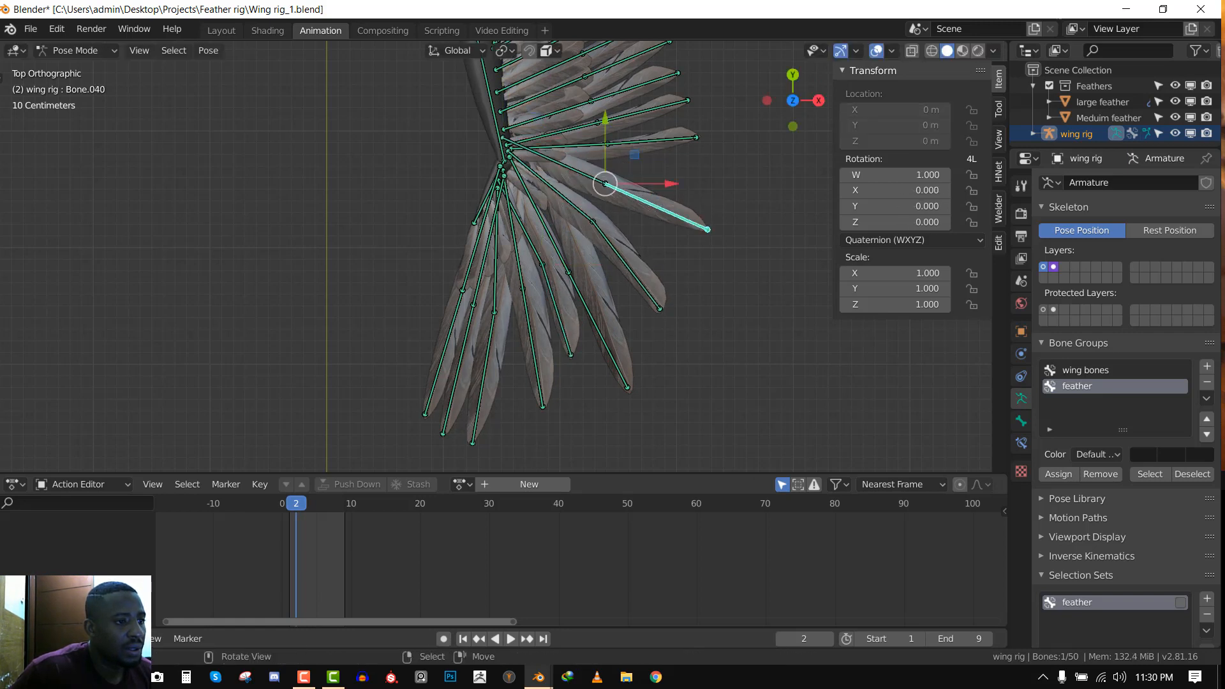
key(r)
click(660, 237)
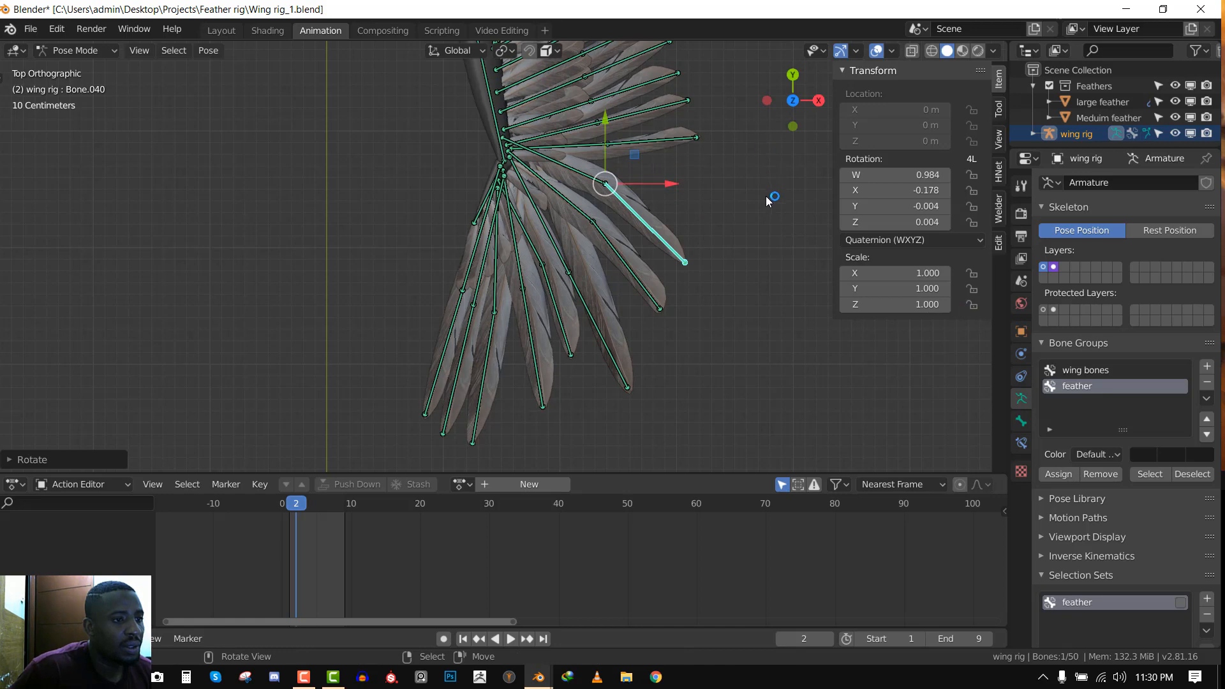
Hide the feather bones by setting the Feather bones property of Bone.049 to 0, and deselect all bones to view the wing
middle_drag(772, 197, 717, 79)
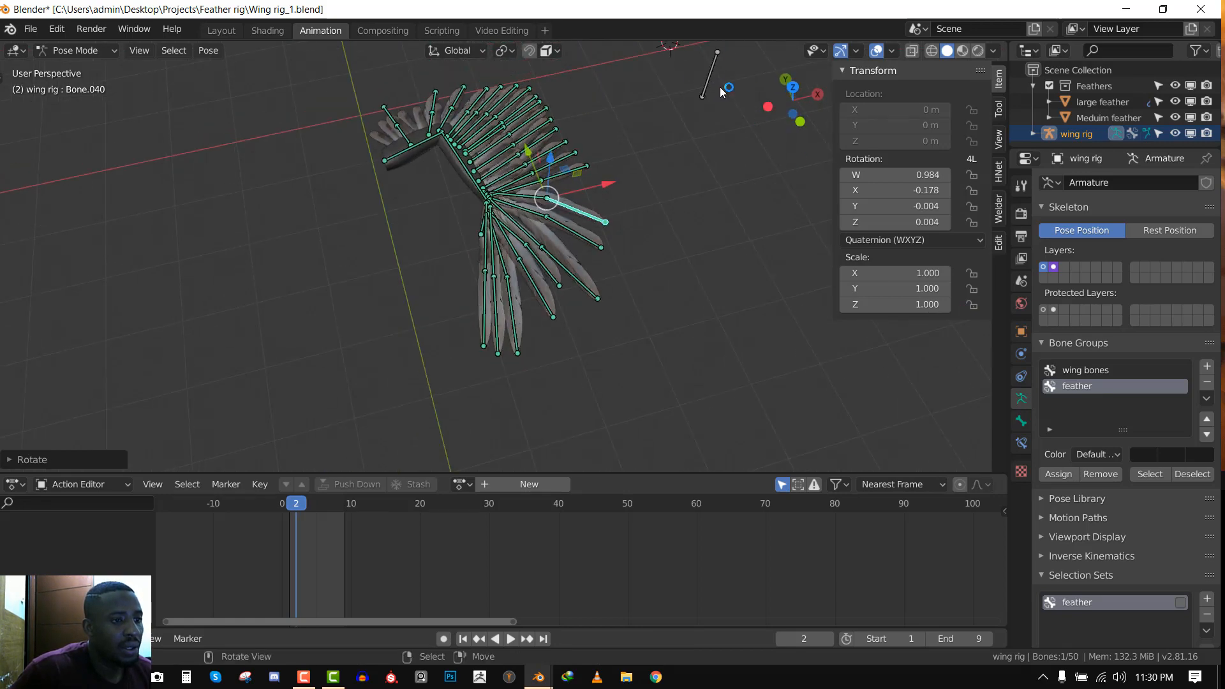
right_click(715, 84)
drag(953, 358, 926, 358)
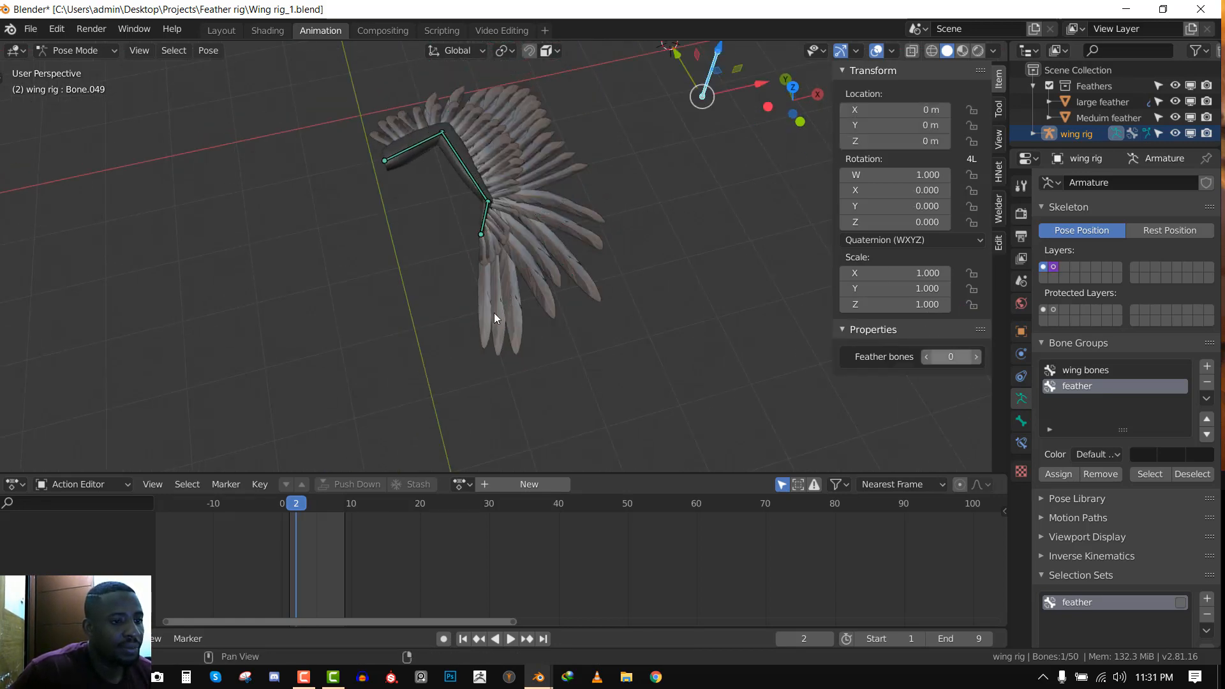
key(alt+a)
middle_drag(493, 278, 634, 266)
scroll(633, 266, up, 4)
key(n)
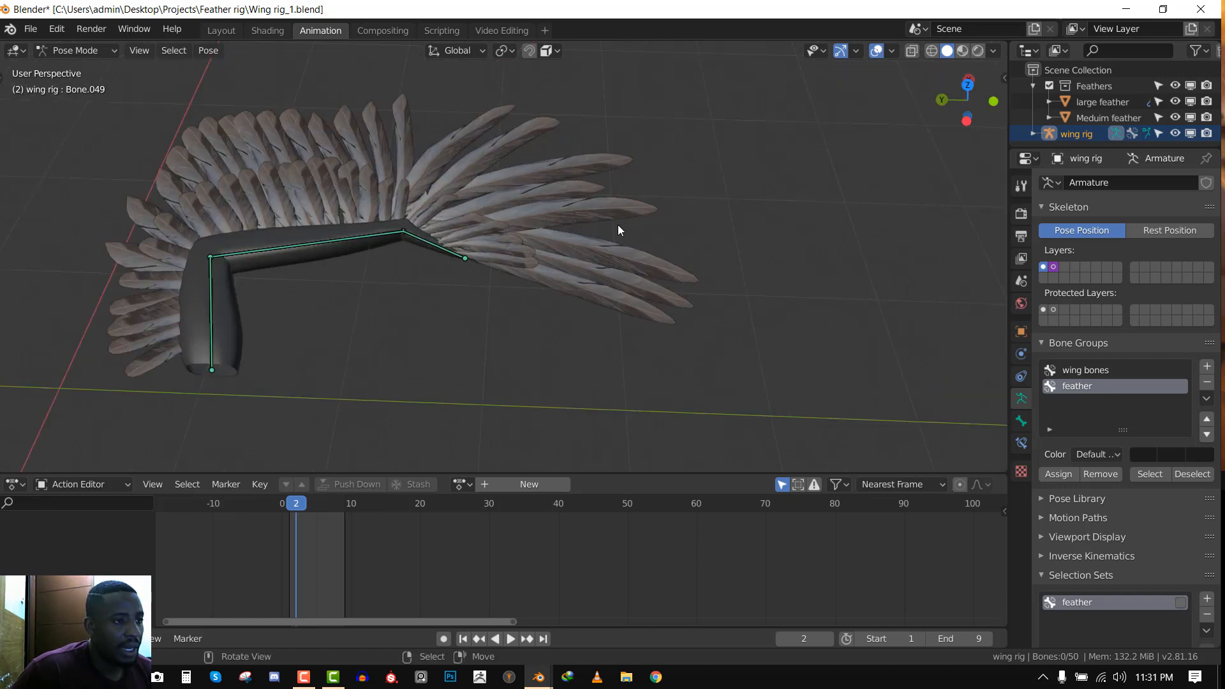
Try moving the control bone Bone.049 to test how the wing folds with it
scroll(618, 225, down, 5)
right_click(426, 116)
middle_drag(430, 120, 772, 243)
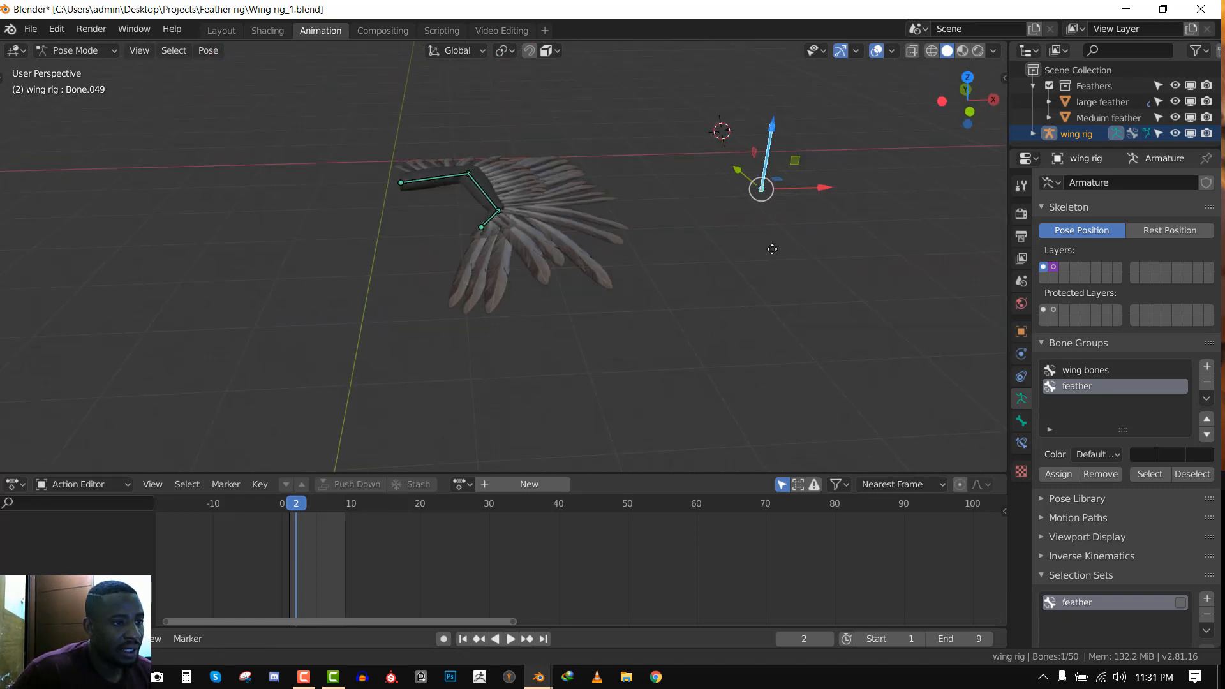
key(g)
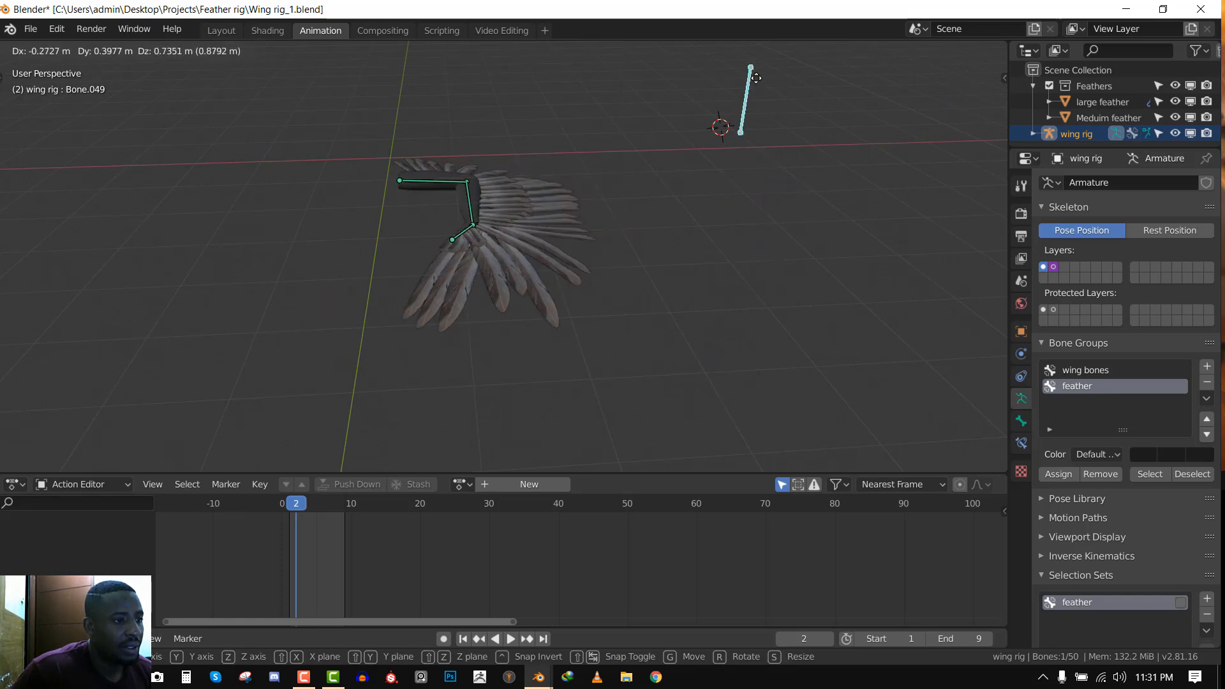
click(691, 279)
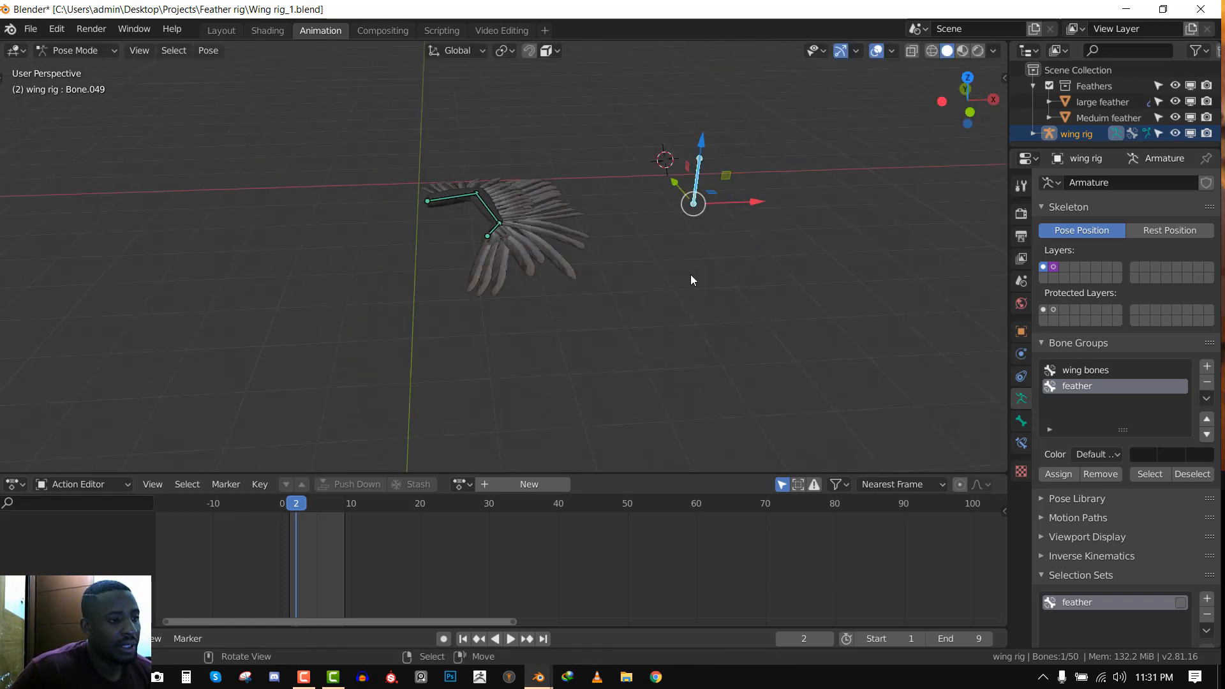
Select all visible bones and clear their location and rotation to straighten the wing
scroll(690, 275, down, 1)
key(a)
scroll(664, 243, up, 3)
key(alt+g)
middle_drag(724, 215, 780, 194)
Set the Feather bones property of Bone.049 to 1
key(n)
click(949, 358)
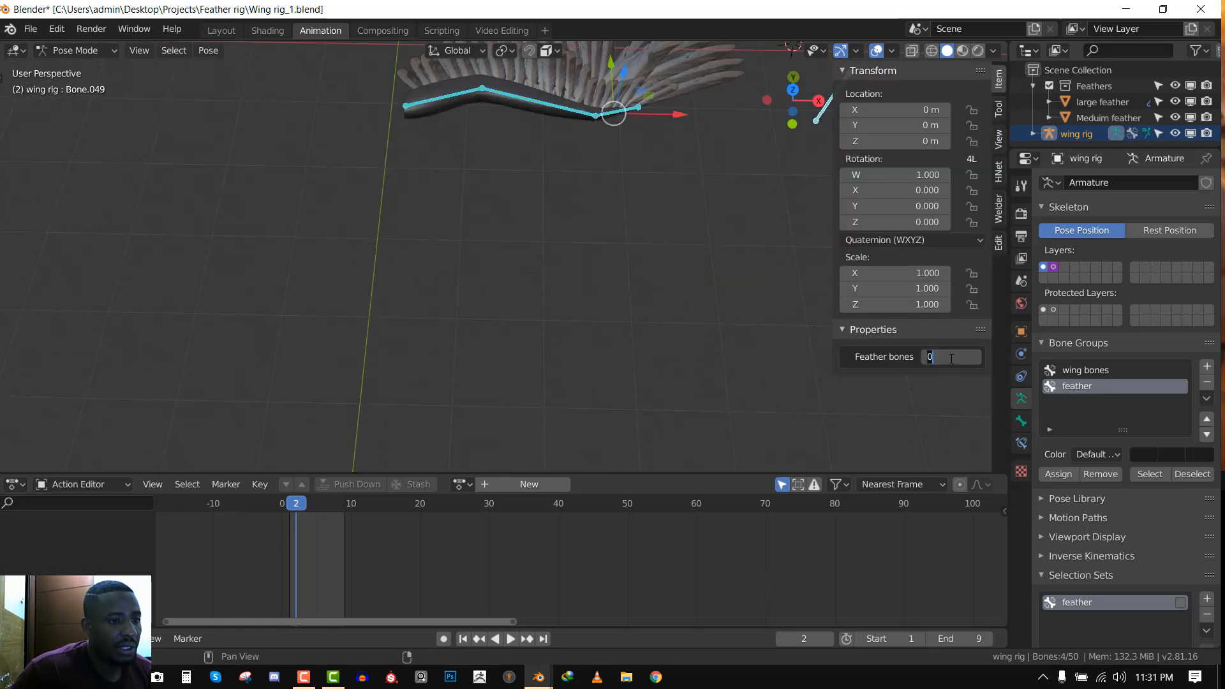
key(Return)
Select all bones, including the feather bones, and clear their rotation
scroll(627, 224, down, 2)
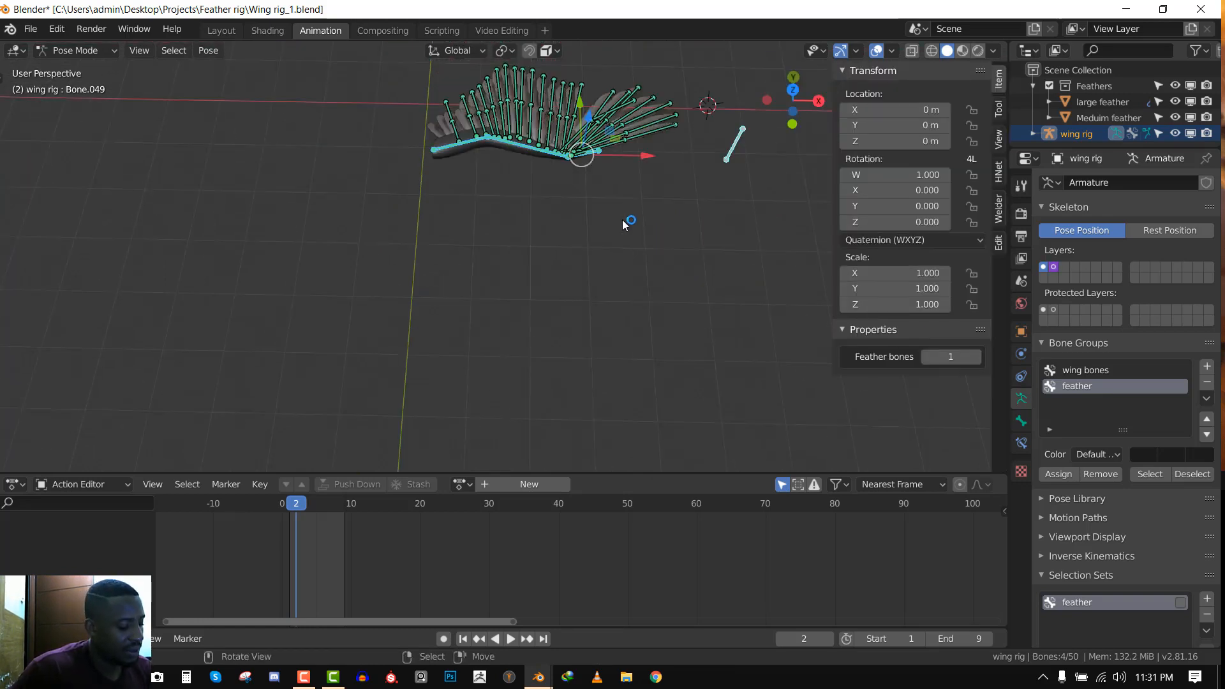
key(a)
key(alt+r)
Move the control bone Bone.049 vertically in front view to fold the wing, and hide the sidebar
click(729, 164)
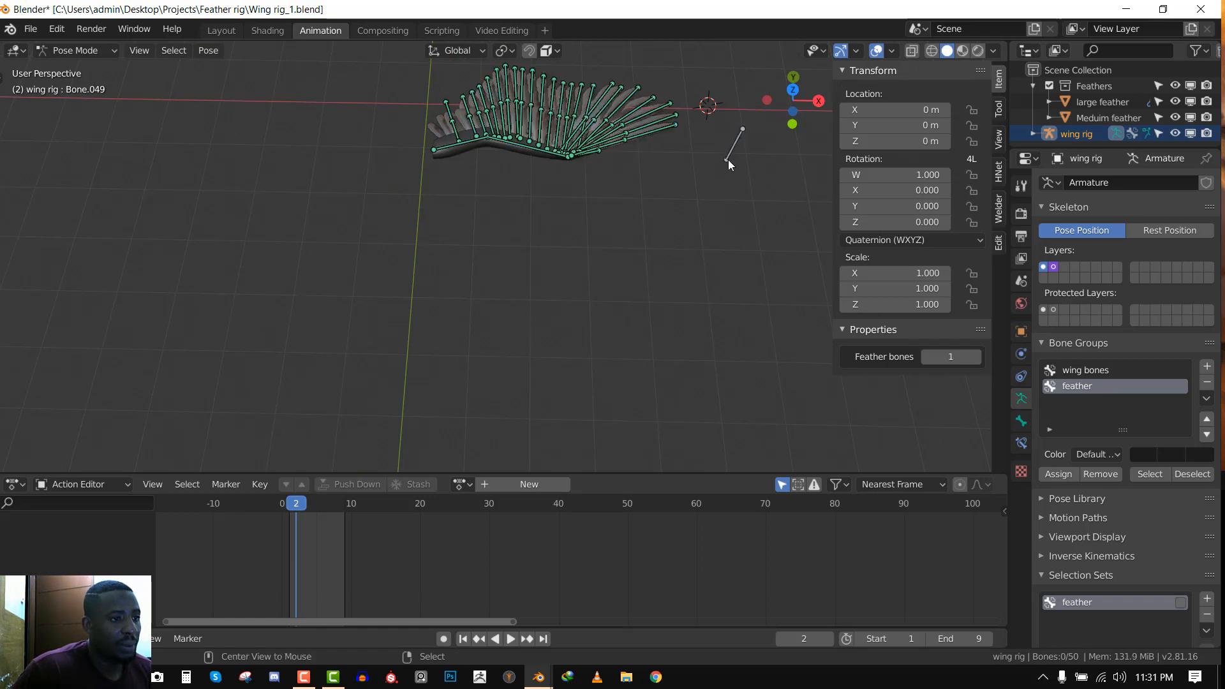
key(KP_1)
click(740, 203)
key(g)
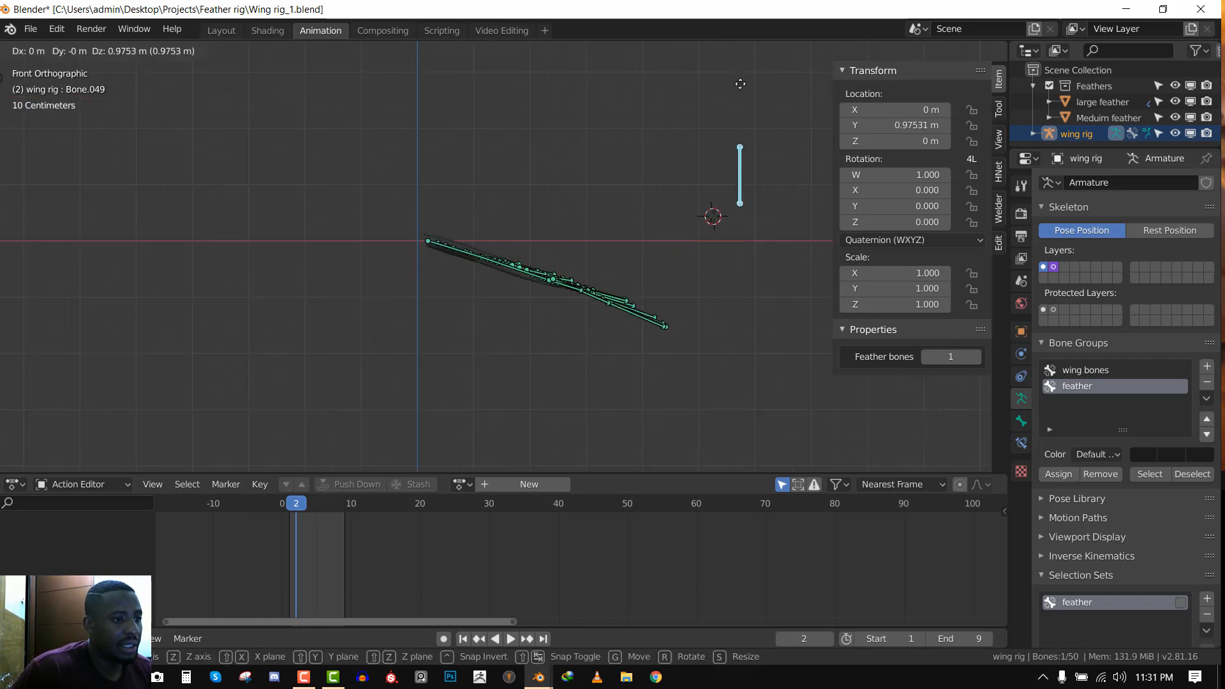
click(623, 374)
middle_drag(623, 375, 619, 296)
key(n)
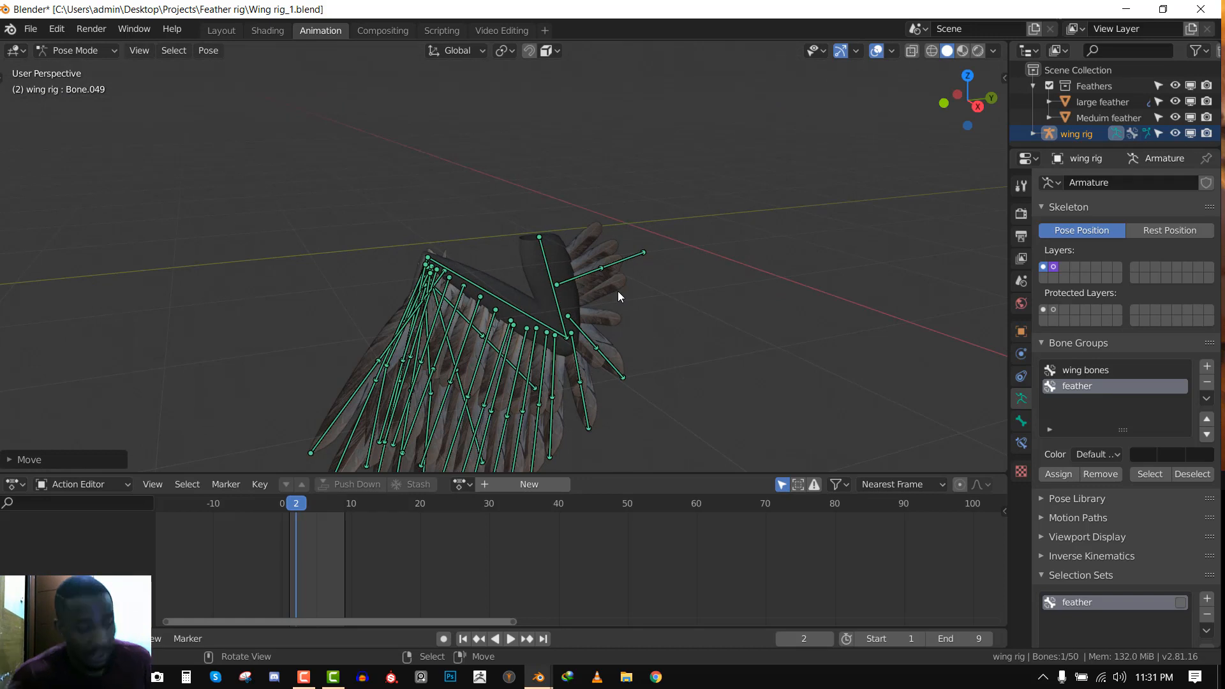